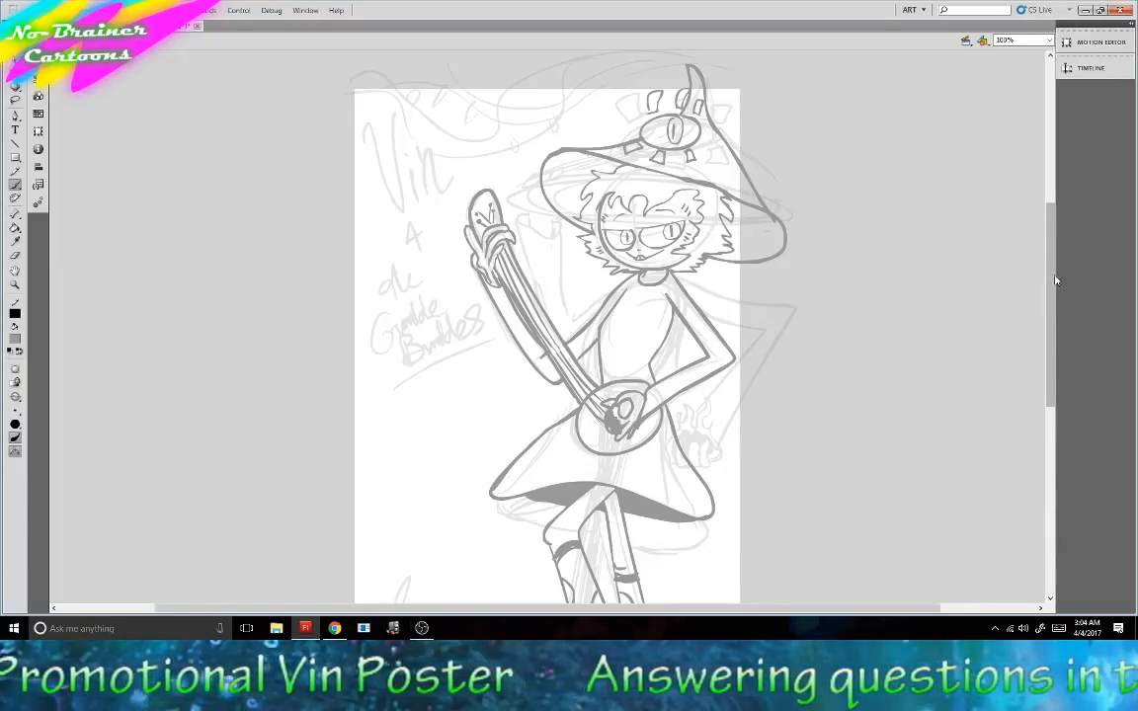
# Trace the small furry creatures in the lower-left corner of the poster over the rough sketch.
pyautogui.moveTo(1053, 284)
pyautogui.mouseDown()
pyautogui.moveTo(1052, 342)
pyautogui.moveTo(1053, 332)
pyautogui.mouseUp()
pyautogui.moveTo(401, 452)
pyautogui.mouseDown()
pyautogui.moveTo(374, 516)
pyautogui.moveTo(384, 534)
pyautogui.moveTo(397, 462)
pyautogui.moveTo(397, 529)
pyautogui.moveTo(426, 491)
pyautogui.moveTo(425, 529)
pyautogui.mouseUp()
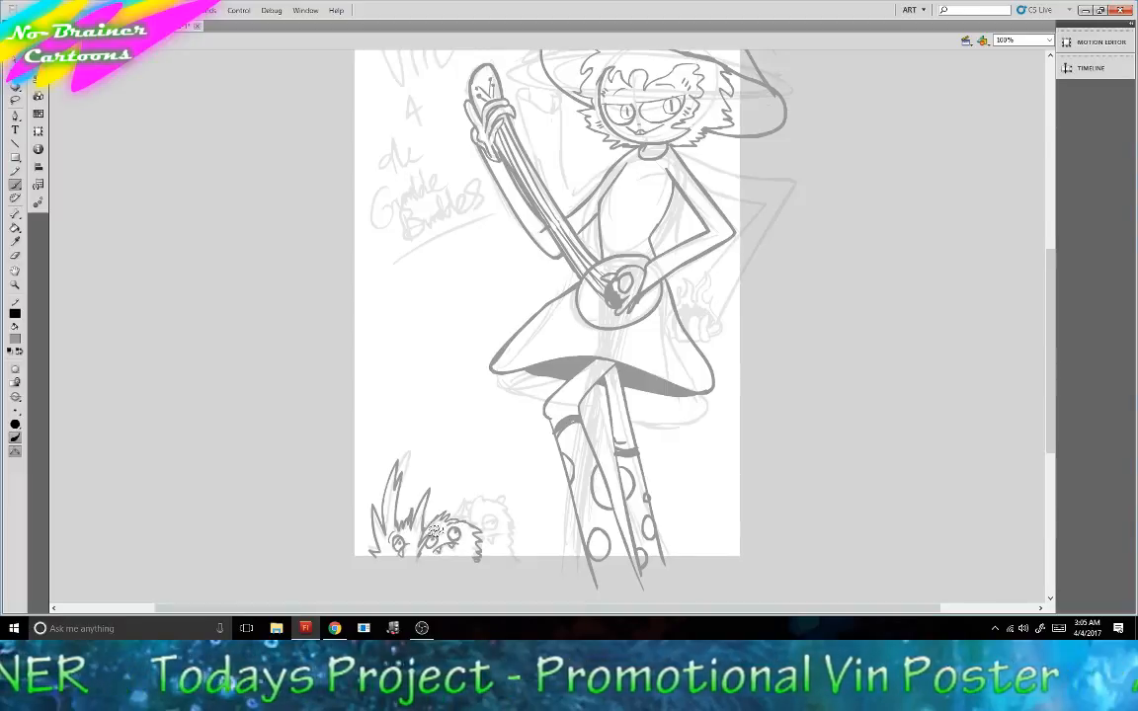
pyautogui.moveTo(456, 505); pyautogui.dragTo(463, 520)
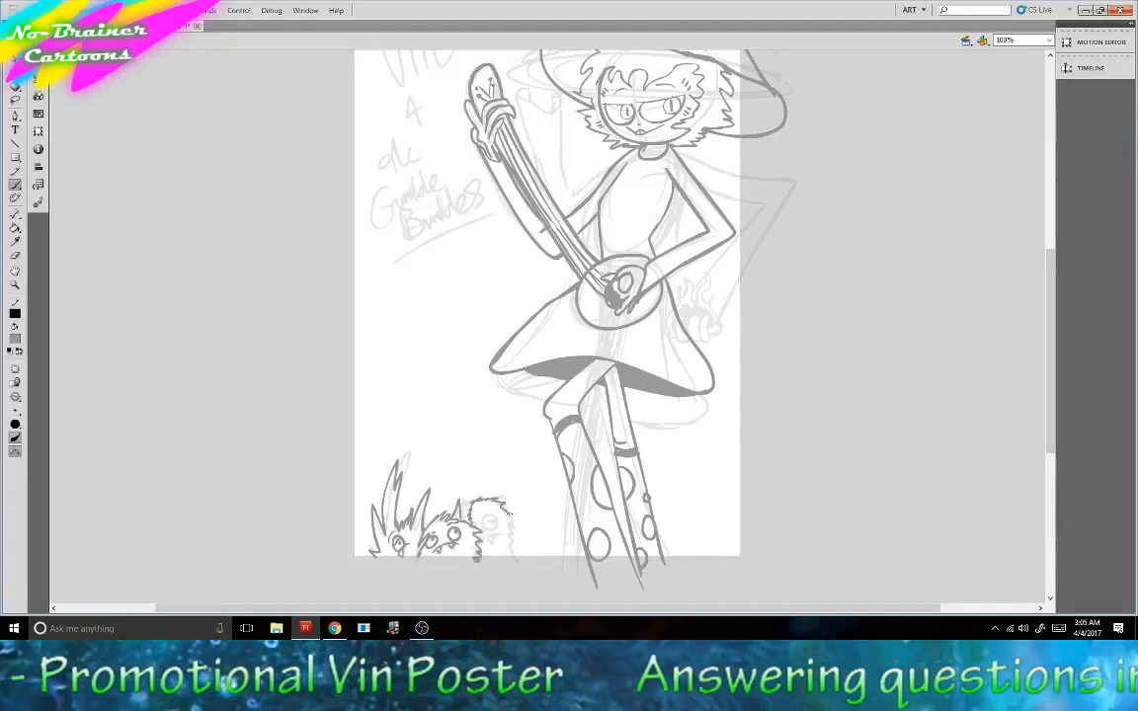
pyautogui.moveTo(508, 513); pyautogui.dragTo(517, 558)
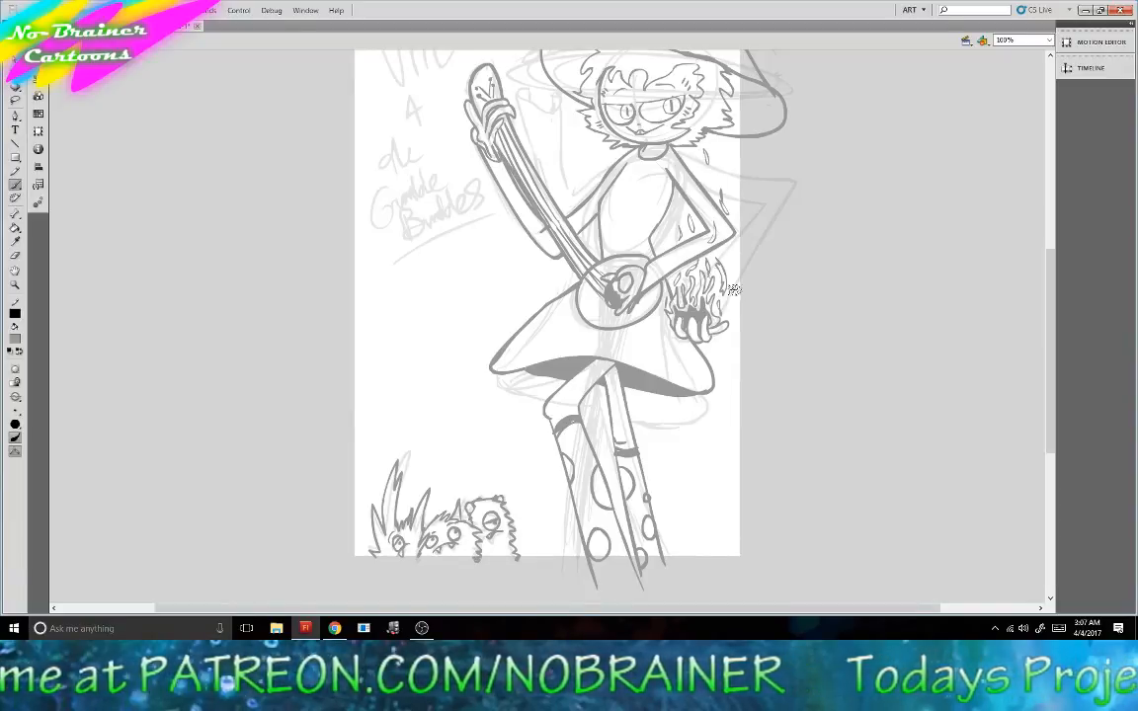
# Add scattered speckles below and around the flaming hand beside the character's skirt.
pyautogui.click(733, 352)
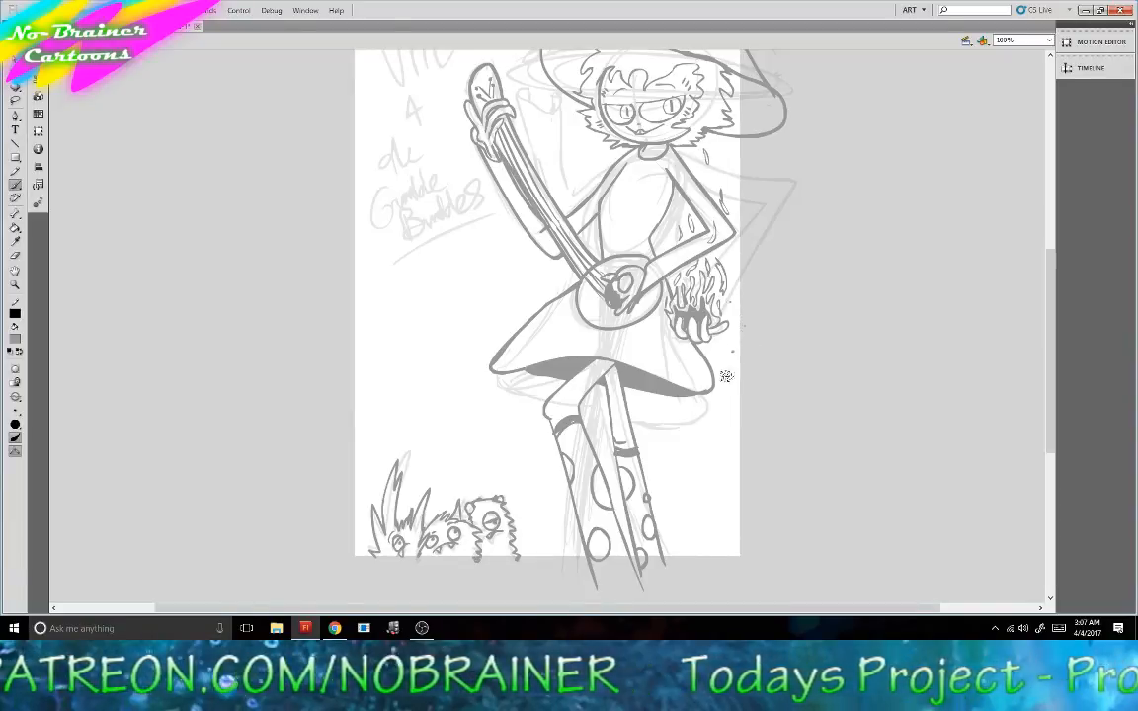
pyautogui.click(724, 379)
pyautogui.click(688, 428)
pyautogui.click(713, 347)
pyautogui.click(687, 357)
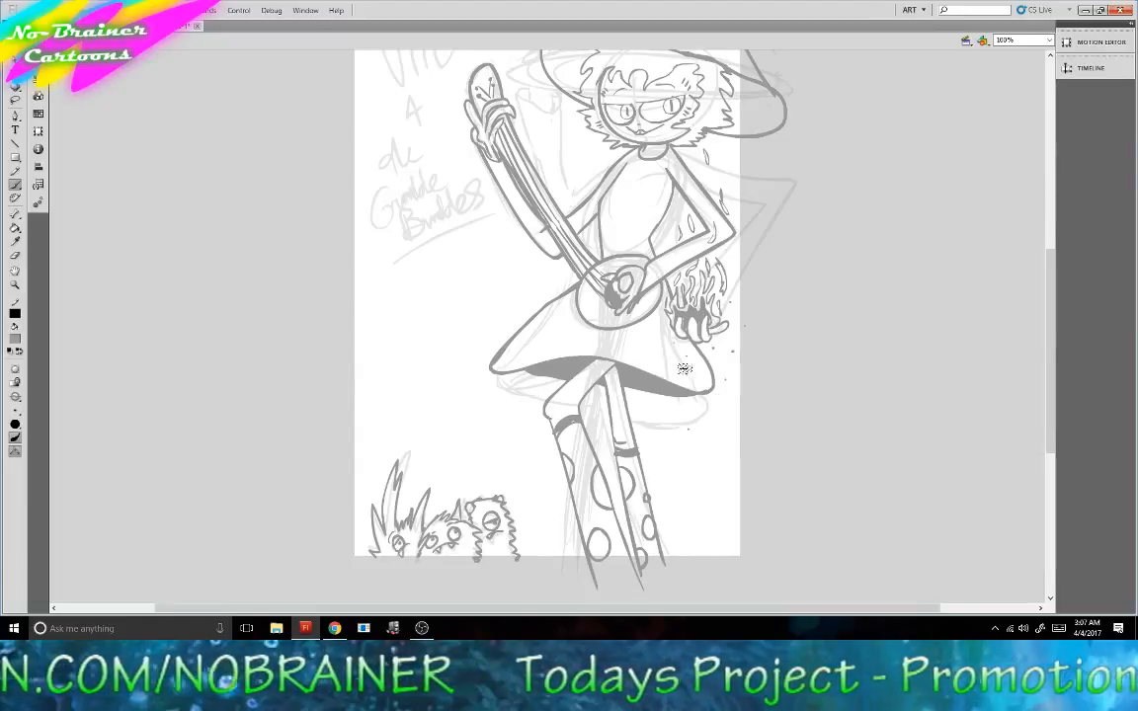
pyautogui.click(699, 373)
pyautogui.click(717, 361)
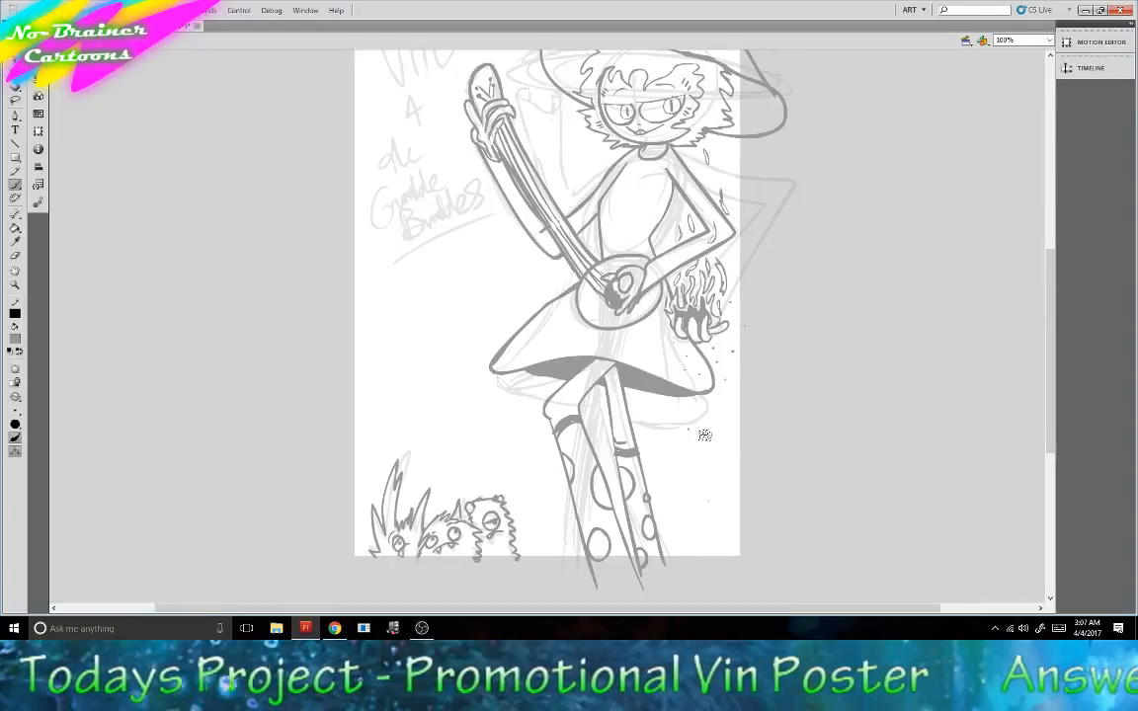
# Trace the extra arm raised to the hat brim and the bent arm leading to the flaming hand.
pyautogui.scroll(5, 947, 313)
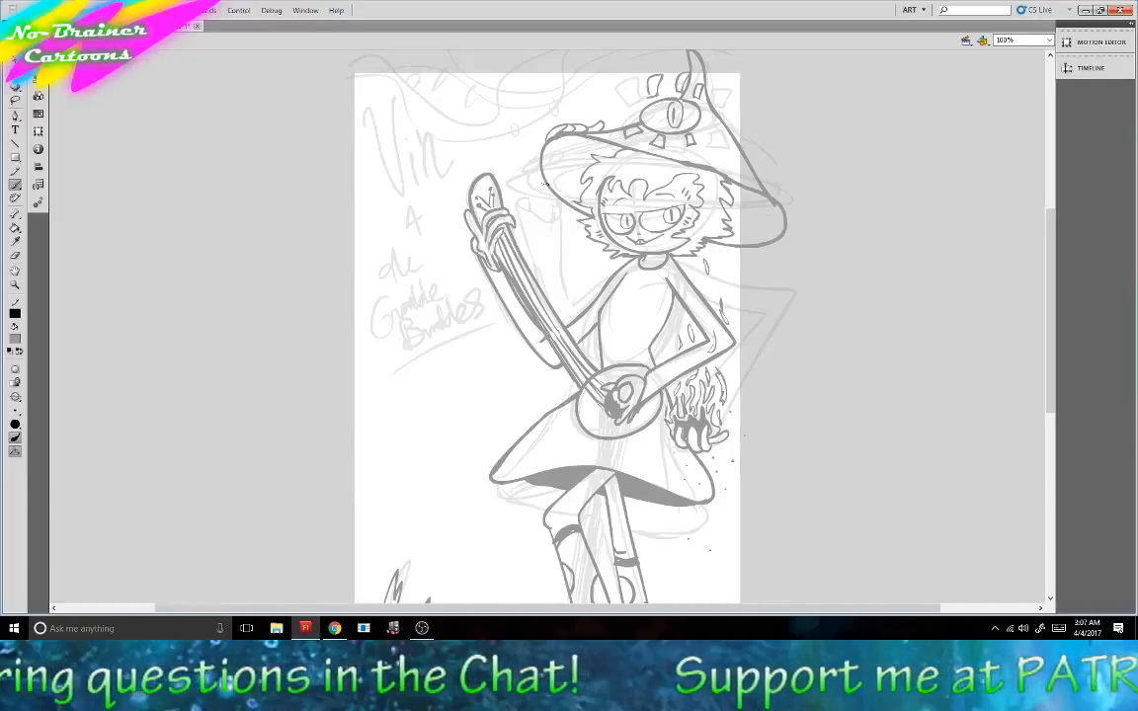
pyautogui.moveTo(546, 182)
pyautogui.mouseDown()
pyautogui.moveTo(541, 244)
pyautogui.moveTo(556, 318)
pyautogui.mouseUp()
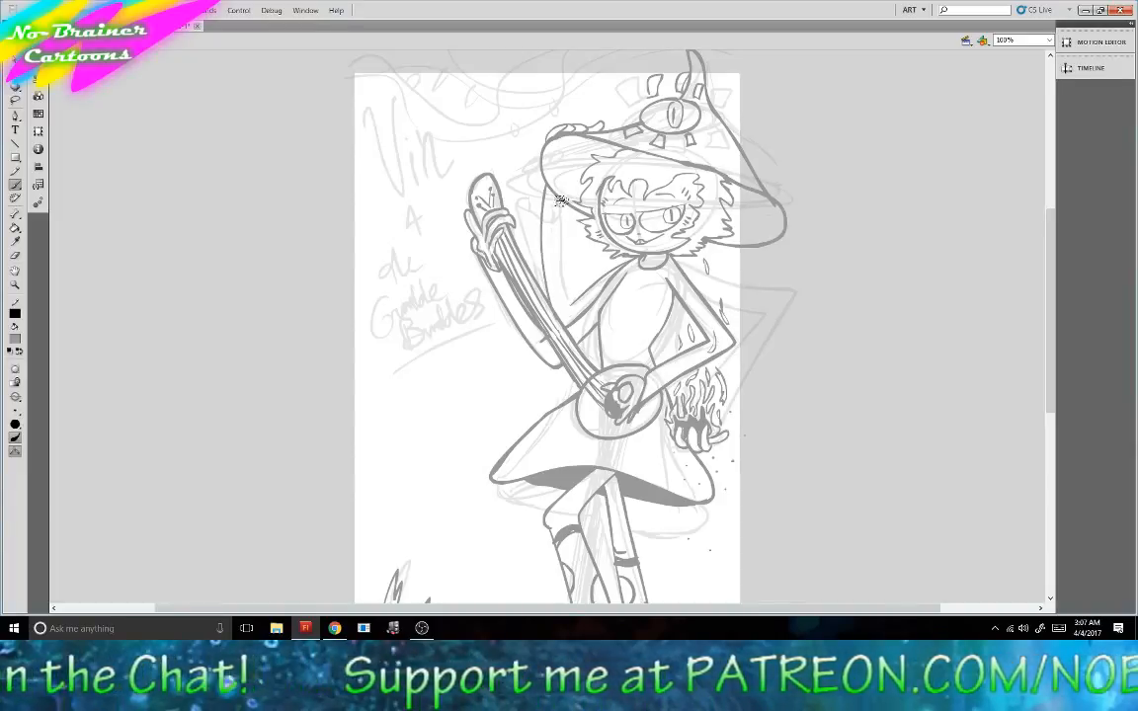
pyautogui.moveTo(556, 212); pyautogui.dragTo(569, 299)
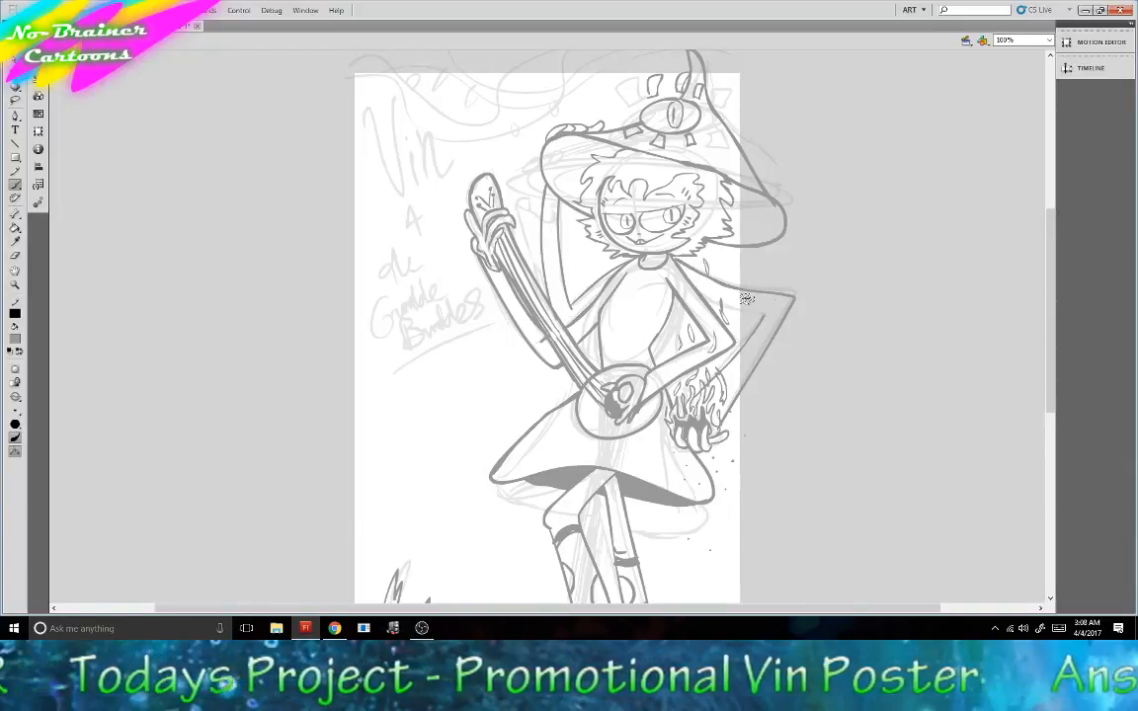
pyautogui.moveTo(703, 294); pyautogui.dragTo(773, 317)
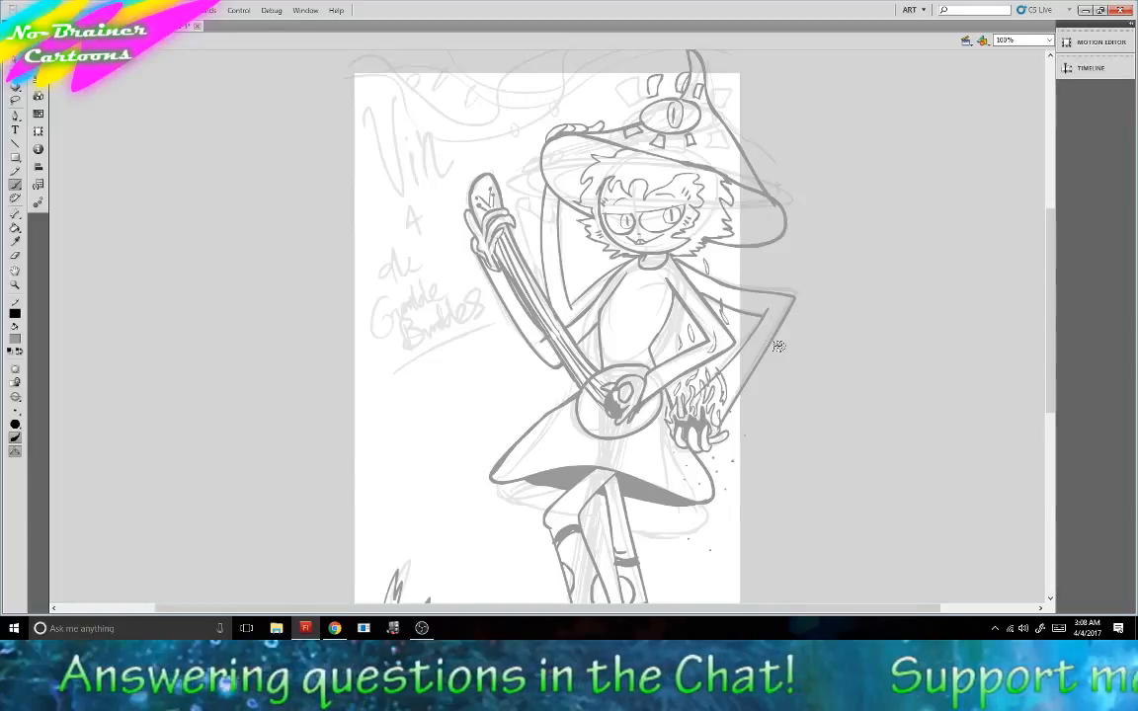
# Fill both sides of the hat brim's underside with the current grey, using the Paint Bucket.
pyautogui.press('k')
pyautogui.click(563, 173)
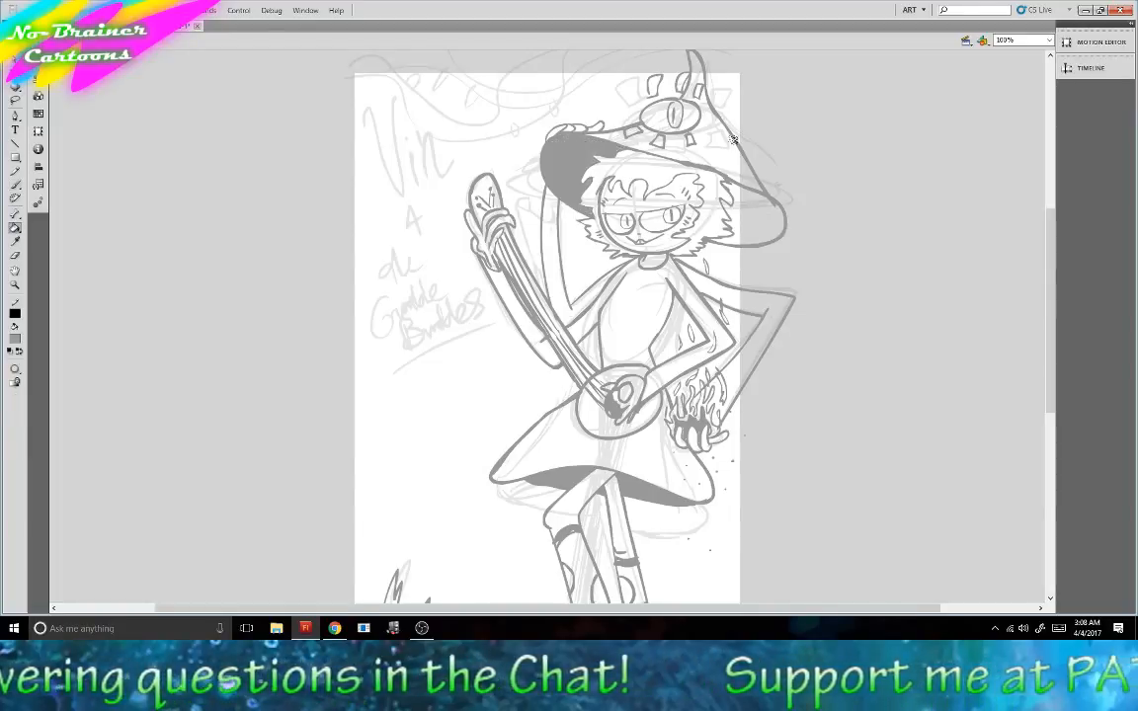
pyautogui.click(743, 202)
pyautogui.press('b')
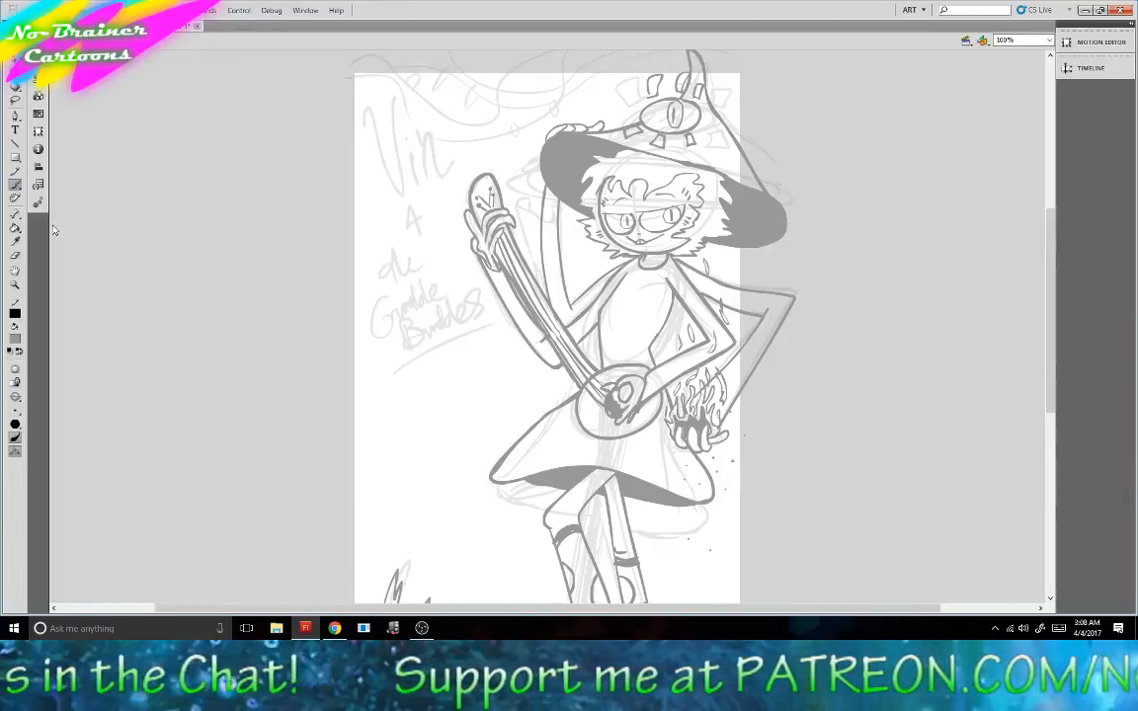
# Trace the wavy strings of lights running from the hat tip across the poster's top, including their small bulbs.
pyautogui.moveTo(1051, 234)
pyautogui.mouseDown()
pyautogui.moveTo(1051, 269)
pyautogui.moveTo(1057, 235)
pyautogui.mouseUp()
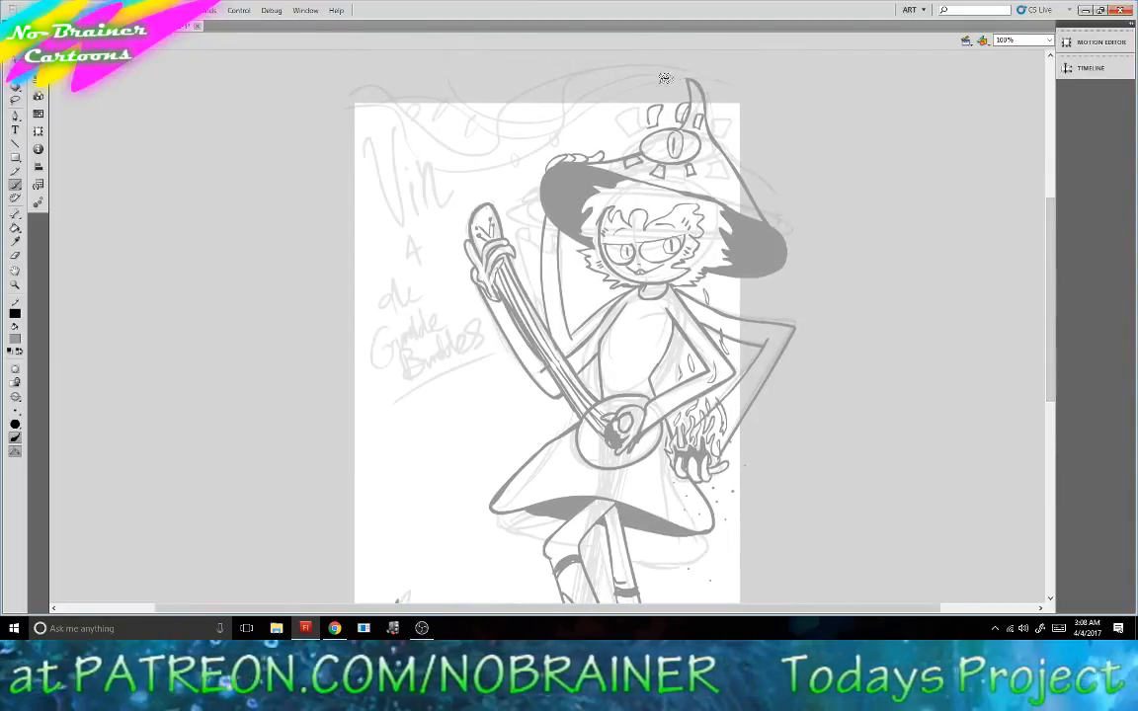
pyautogui.moveTo(686, 73)
pyautogui.mouseDown()
pyautogui.moveTo(559, 72)
pyautogui.moveTo(503, 128)
pyautogui.moveTo(452, 149)
pyautogui.moveTo(340, 81)
pyautogui.mouseUp()
pyautogui.moveTo(608, 64)
pyautogui.mouseDown()
pyautogui.moveTo(484, 89)
pyautogui.moveTo(406, 143)
pyautogui.moveTo(336, 98)
pyautogui.mouseUp()
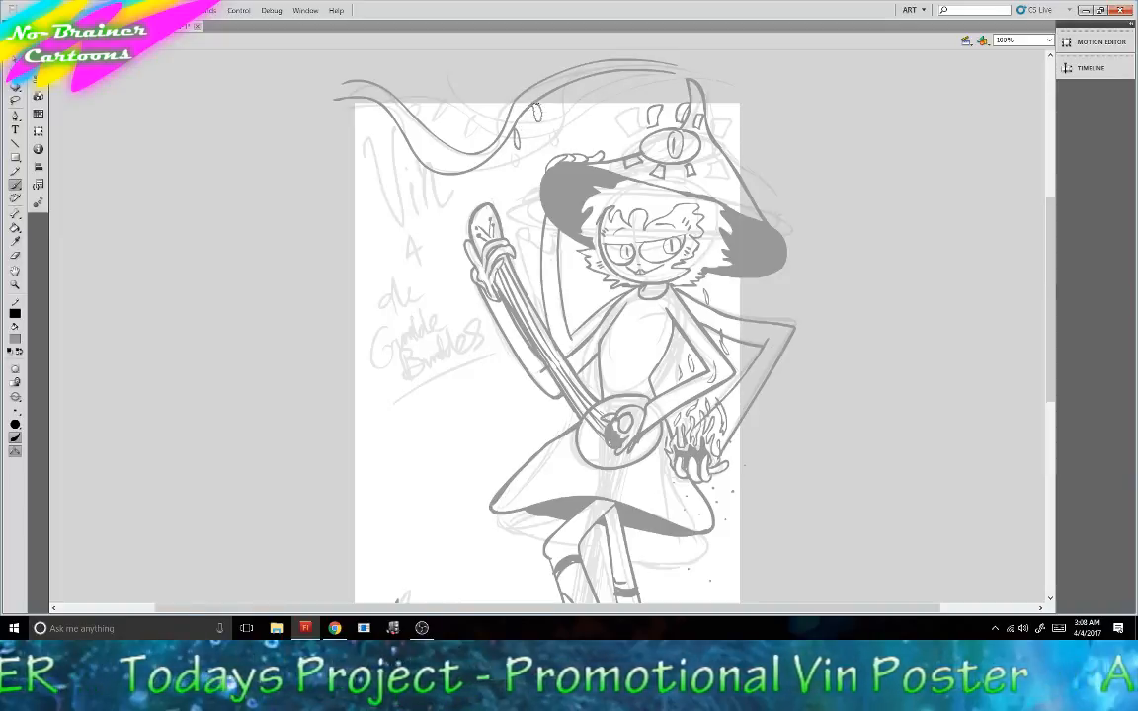
pyautogui.moveTo(569, 84)
pyautogui.mouseDown()
pyautogui.moveTo(573, 100)
pyautogui.moveTo(570, 85)
pyautogui.mouseUp()
pyautogui.moveTo(487, 160); pyautogui.dragTo(491, 170)
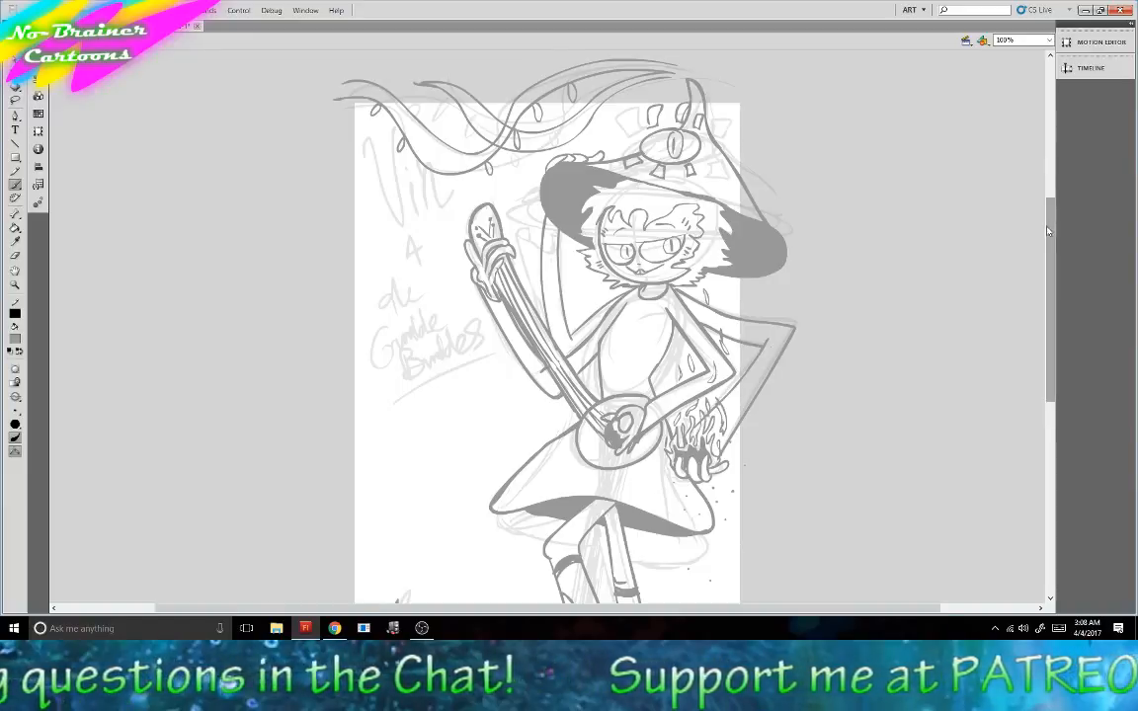
# Letter the title "Vin" with an "&" beneath it over the rough text beside the guitar.
pyautogui.moveTo(1049, 233); pyautogui.dragTo(1048, 263)
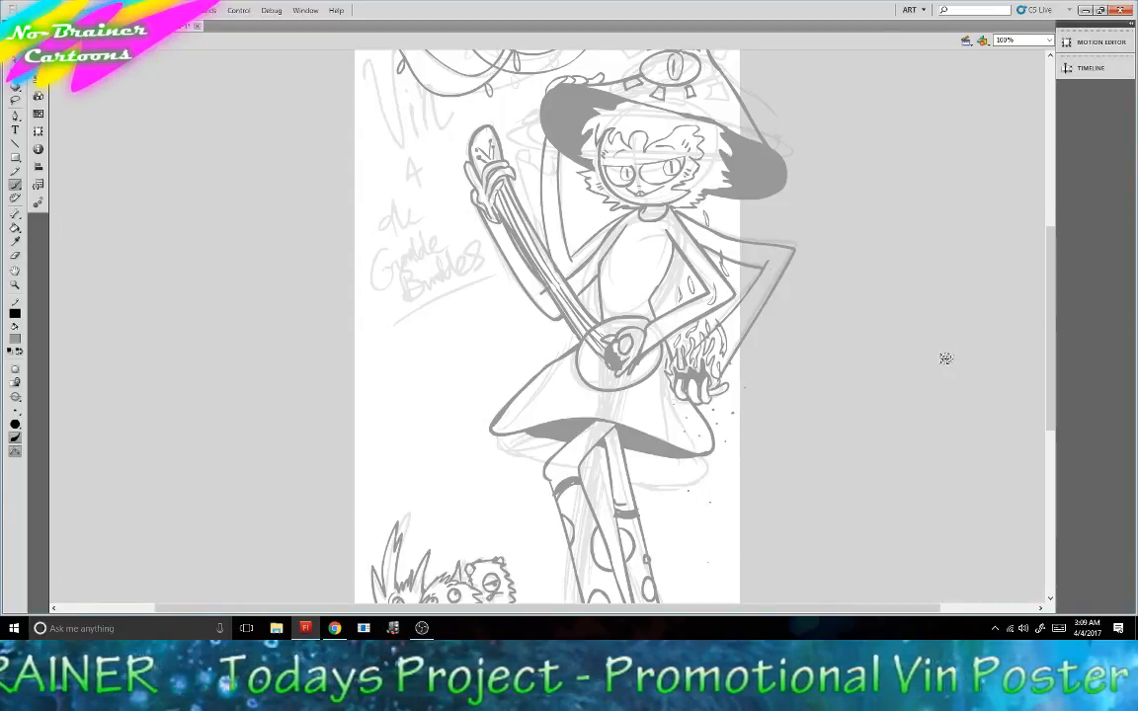
pyautogui.scroll(-3, 946, 235)
pyautogui.scroll(-1, 1051, 273)
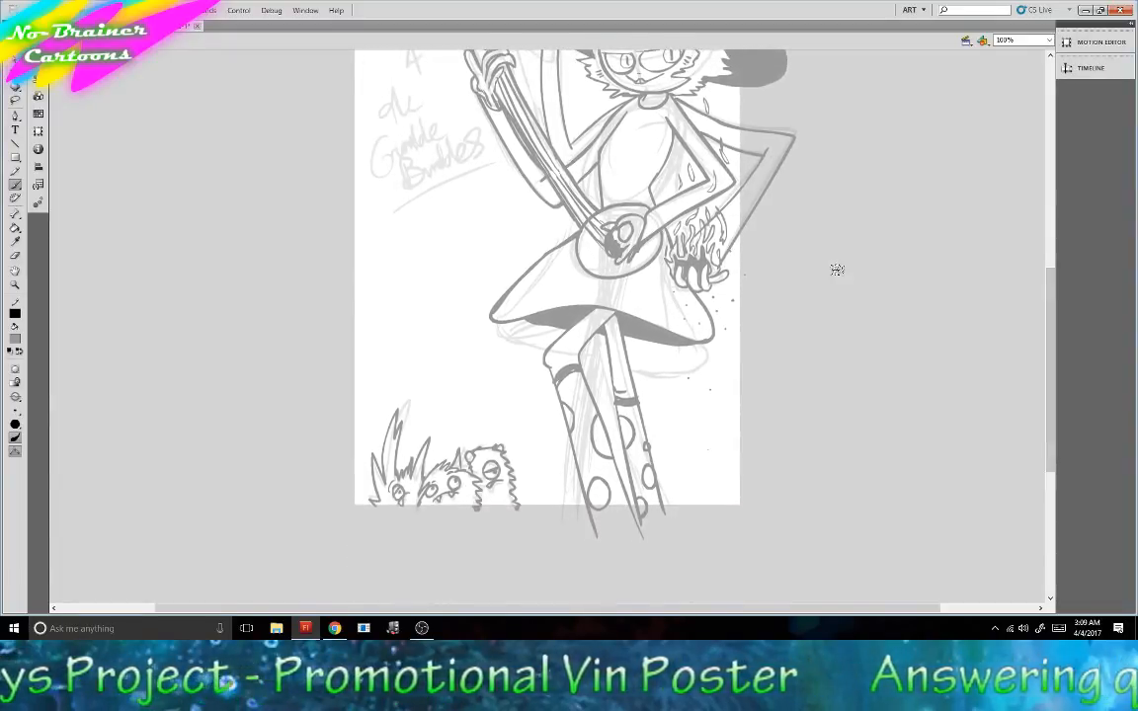
pyautogui.scroll(6, 1050, 248)
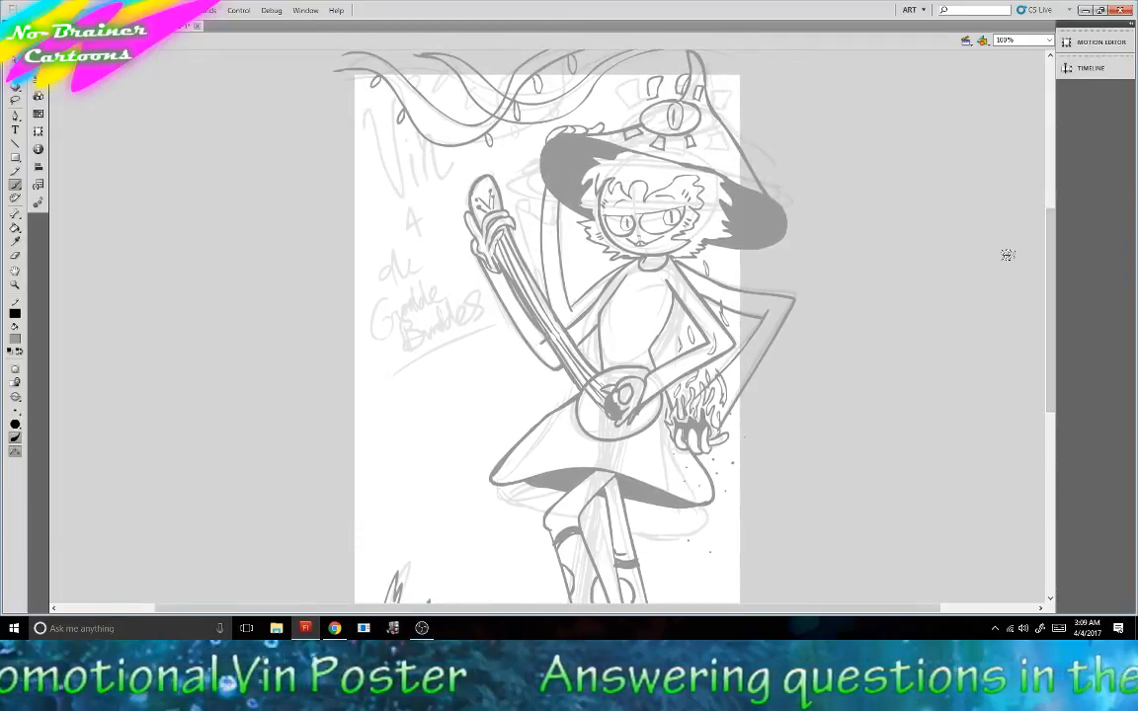
pyautogui.moveTo(363, 115)
pyautogui.mouseDown()
pyautogui.moveTo(389, 172)
pyautogui.moveTo(403, 166)
pyautogui.moveTo(394, 108)
pyautogui.mouseUp()
pyautogui.moveTo(417, 184)
pyautogui.mouseDown()
pyautogui.moveTo(406, 138)
pyautogui.moveTo(431, 172)
pyautogui.moveTo(424, 182)
pyautogui.moveTo(429, 129)
pyautogui.moveTo(446, 176)
pyautogui.moveTo(424, 153)
pyautogui.mouseUp()
pyautogui.click(407, 140)
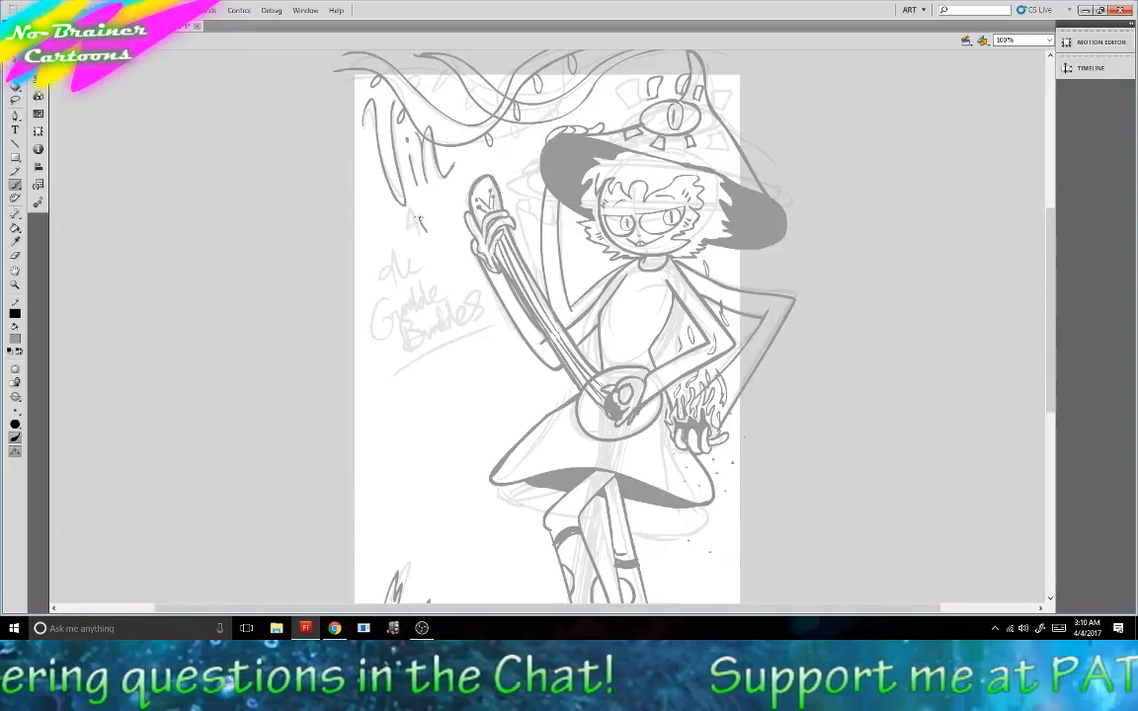
pyautogui.moveTo(423, 209); pyautogui.dragTo(417, 229)
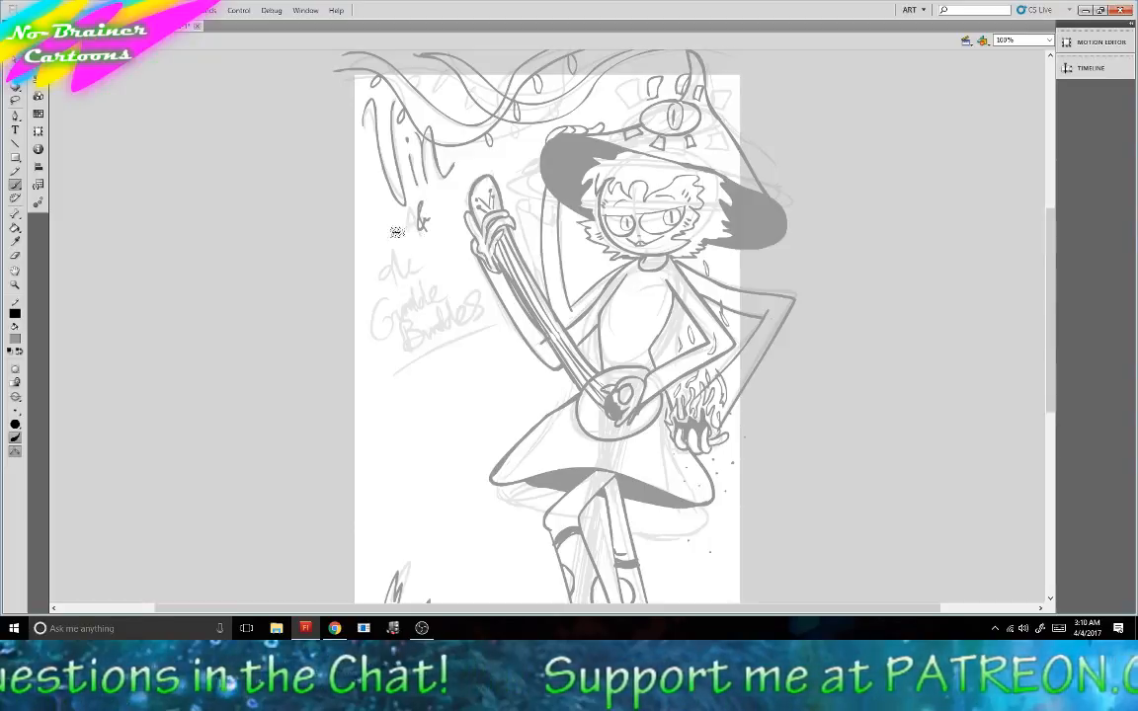
pyautogui.moveTo(380, 279)
pyautogui.mouseDown()
pyautogui.moveTo(394, 237)
pyautogui.moveTo(401, 278)
pyautogui.moveTo(427, 258)
pyautogui.mouseUp()
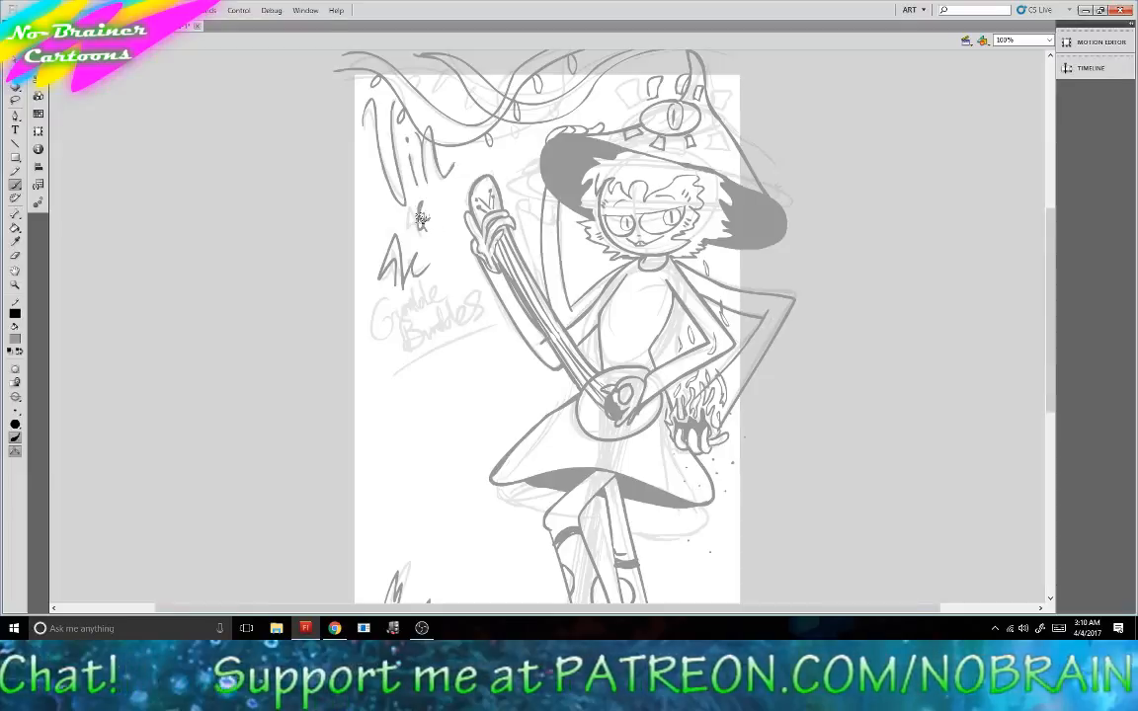
pyautogui.hotkey('ctrl', 'z')
pyautogui.hotkey('ctrl', 'z')
# Letter "The" and "Gumble Bumbles" below the ampersand over the rough text.
pyautogui.moveTo(377, 280)
pyautogui.mouseDown()
pyautogui.moveTo(406, 281)
pyautogui.moveTo(404, 265)
pyautogui.moveTo(447, 254)
pyautogui.mouseUp()
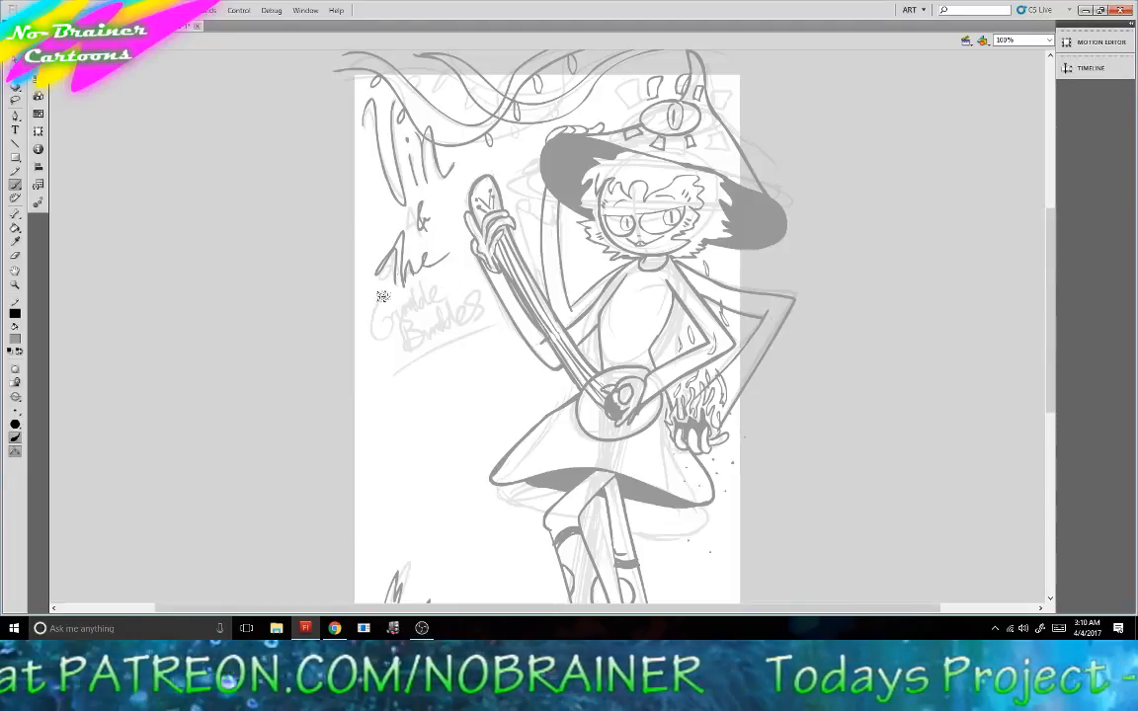
pyautogui.moveTo(391, 299)
pyautogui.mouseDown()
pyautogui.moveTo(432, 307)
pyautogui.moveTo(436, 274)
pyautogui.moveTo(453, 306)
pyautogui.moveTo(440, 312)
pyautogui.moveTo(434, 288)
pyautogui.moveTo(429, 302)
pyautogui.moveTo(439, 310)
pyautogui.moveTo(455, 292)
pyautogui.moveTo(400, 354)
pyautogui.mouseUp()
pyautogui.moveTo(402, 332)
pyautogui.mouseDown()
pyautogui.moveTo(412, 332)
pyautogui.moveTo(395, 354)
pyautogui.moveTo(439, 334)
pyautogui.moveTo(457, 306)
pyautogui.moveTo(486, 306)
pyautogui.mouseUp()
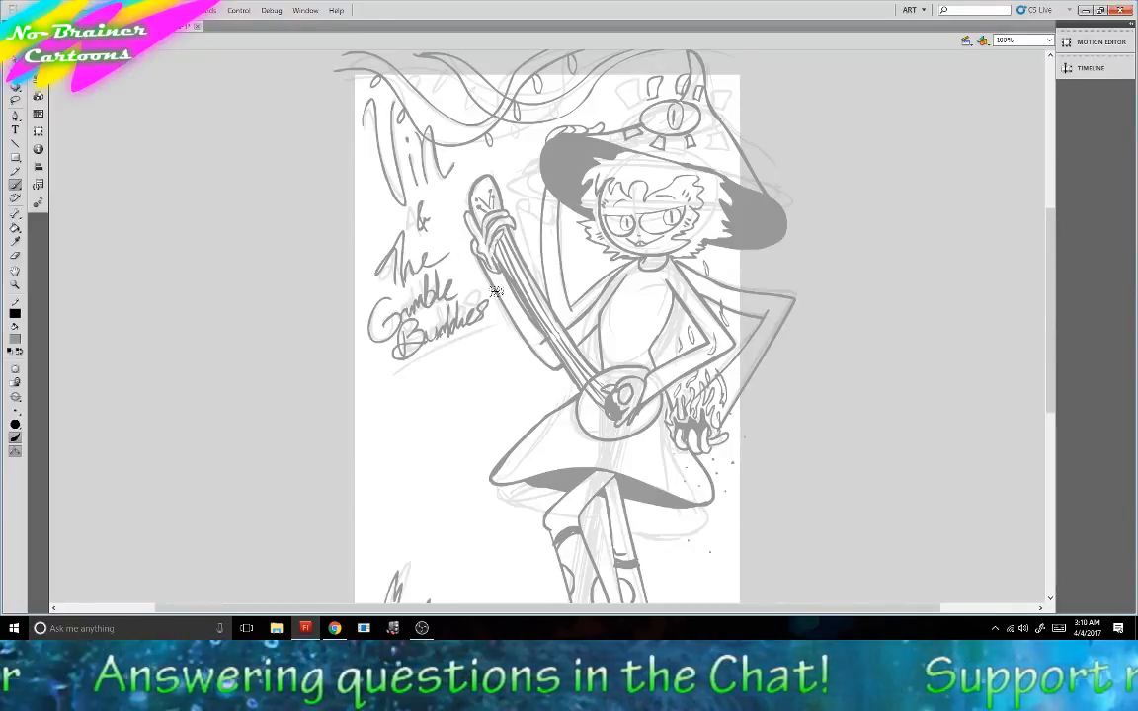
# Start a new blank frame and shorten the onion skin range to show only the refined sketch.
pyautogui.scroll(-3, 944, 311)
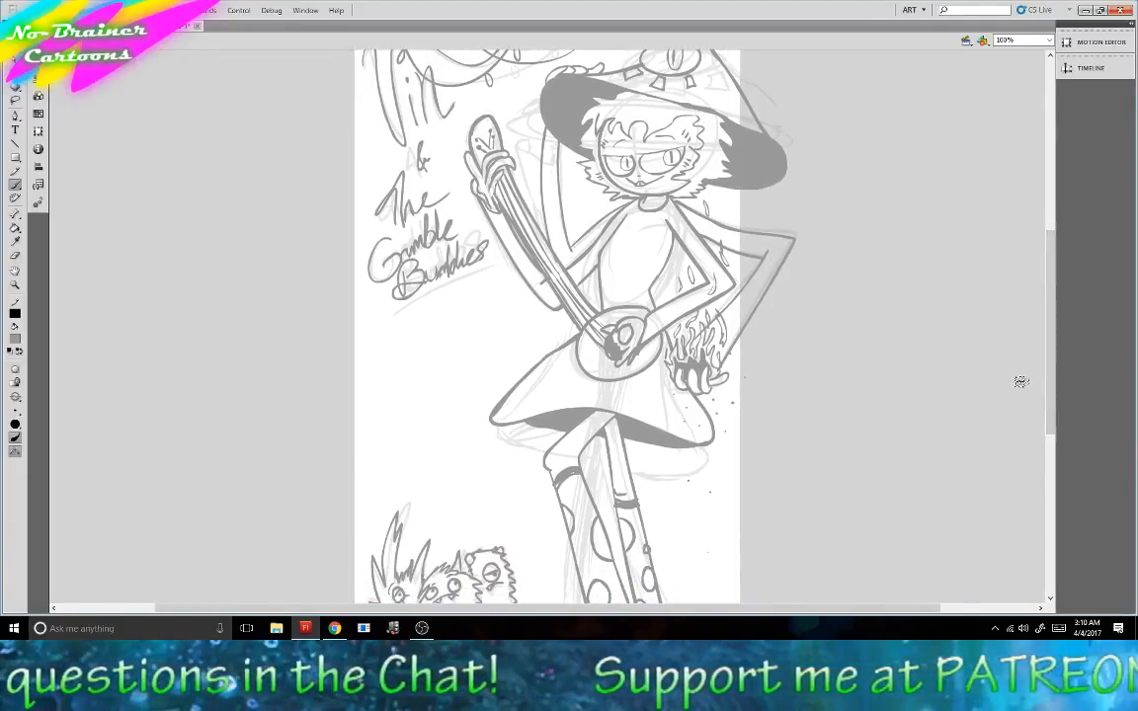
pyautogui.scroll(-2, 1052, 373)
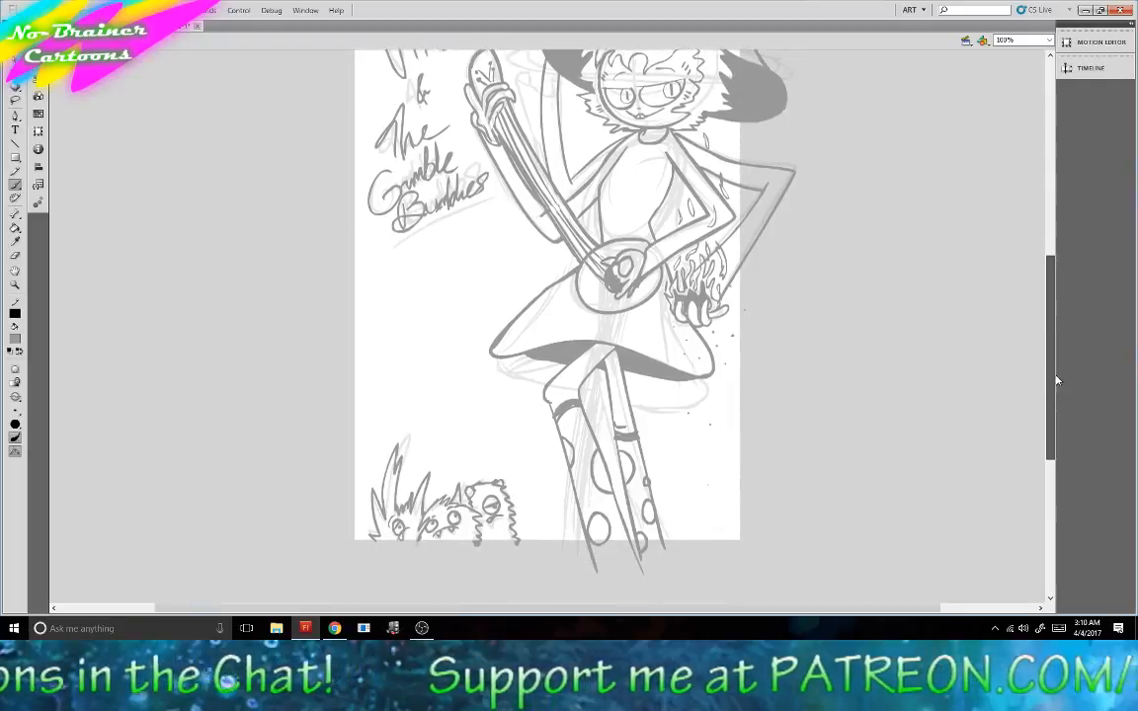
pyautogui.moveTo(1055, 371)
pyautogui.mouseDown()
pyautogui.moveTo(1052, 326)
pyautogui.moveTo(1055, 359)
pyautogui.mouseUp()
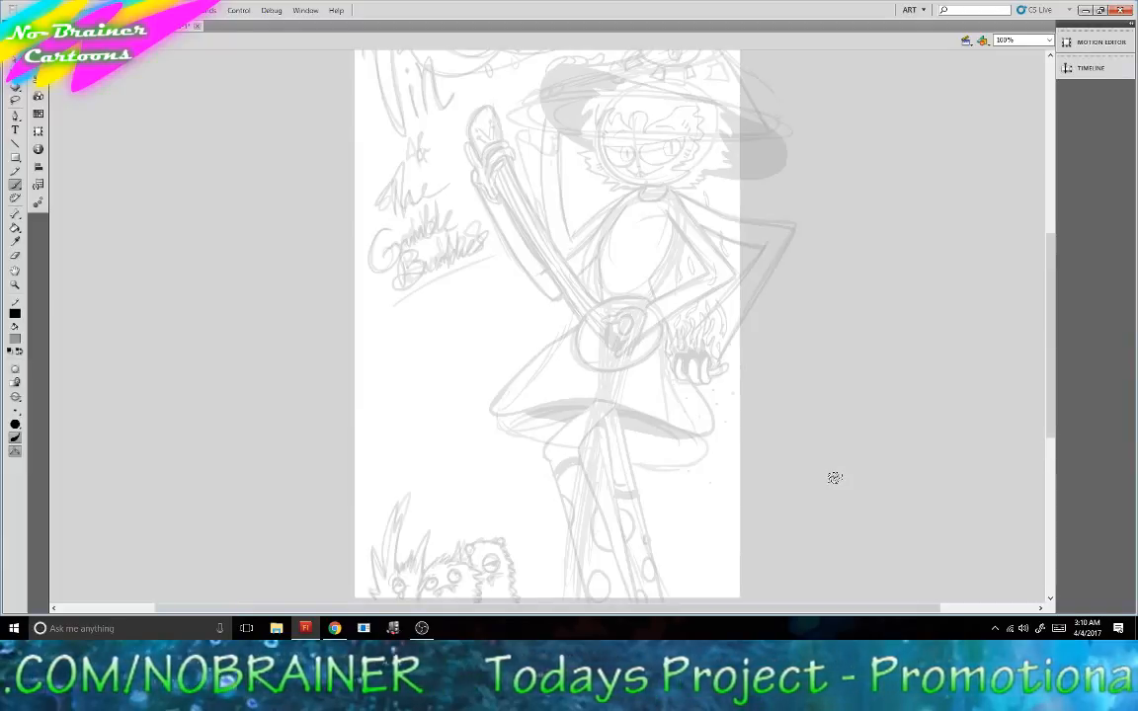
pyautogui.moveTo(1052, 390); pyautogui.dragTo(1052, 350)
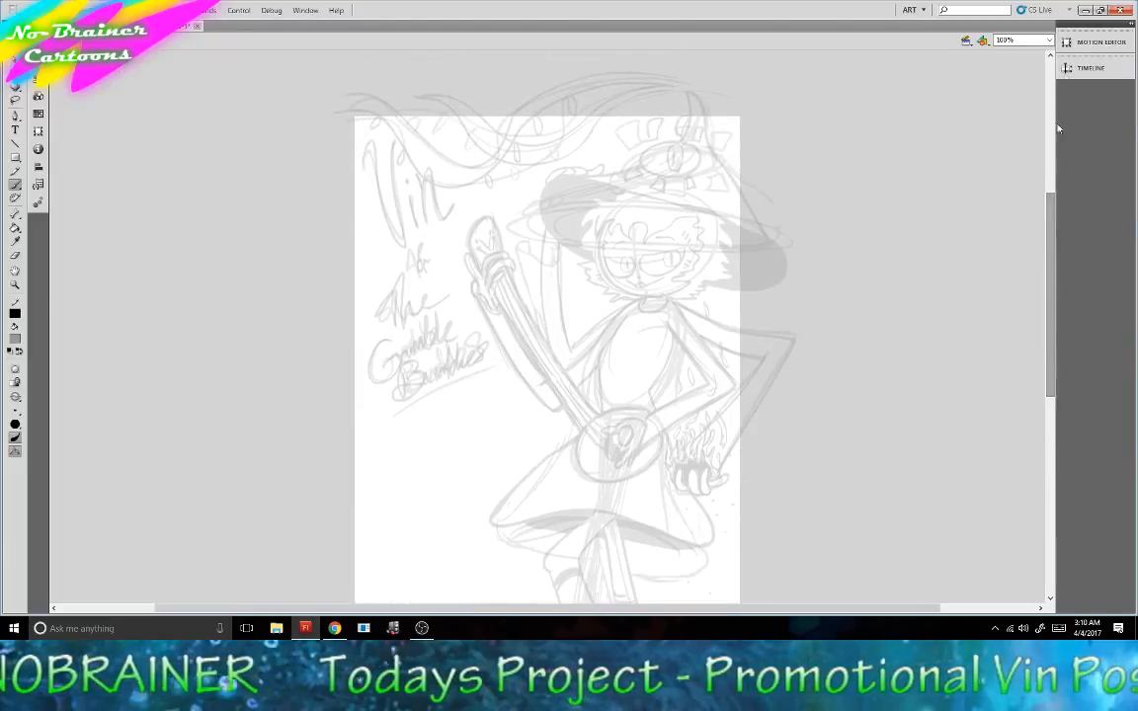
pyautogui.click(1090, 67)
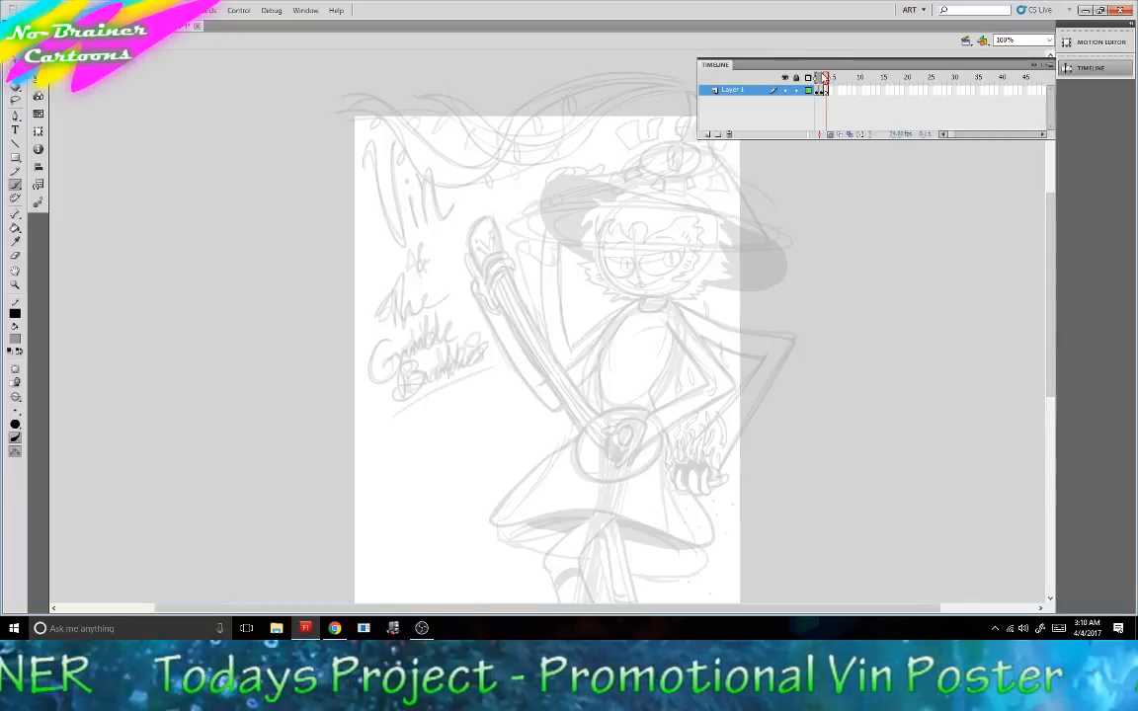
pyautogui.click(820, 78)
pyautogui.click(825, 78)
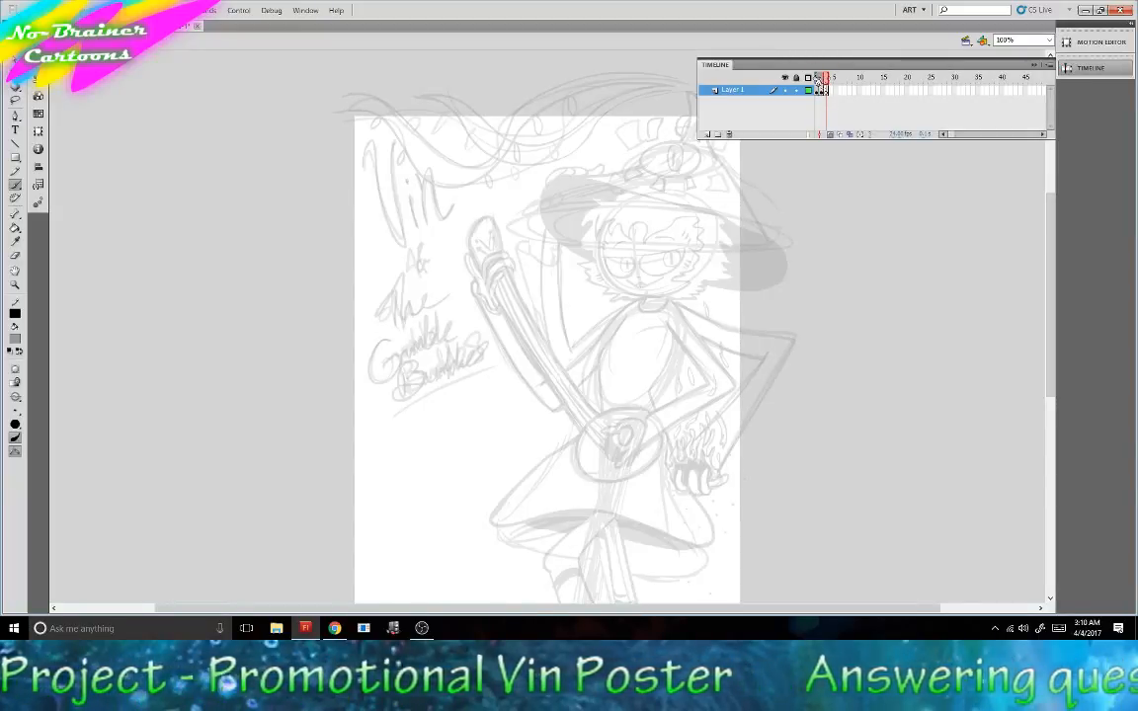
pyautogui.moveTo(818, 79); pyautogui.dragTo(823, 79)
pyautogui.click(1078, 68)
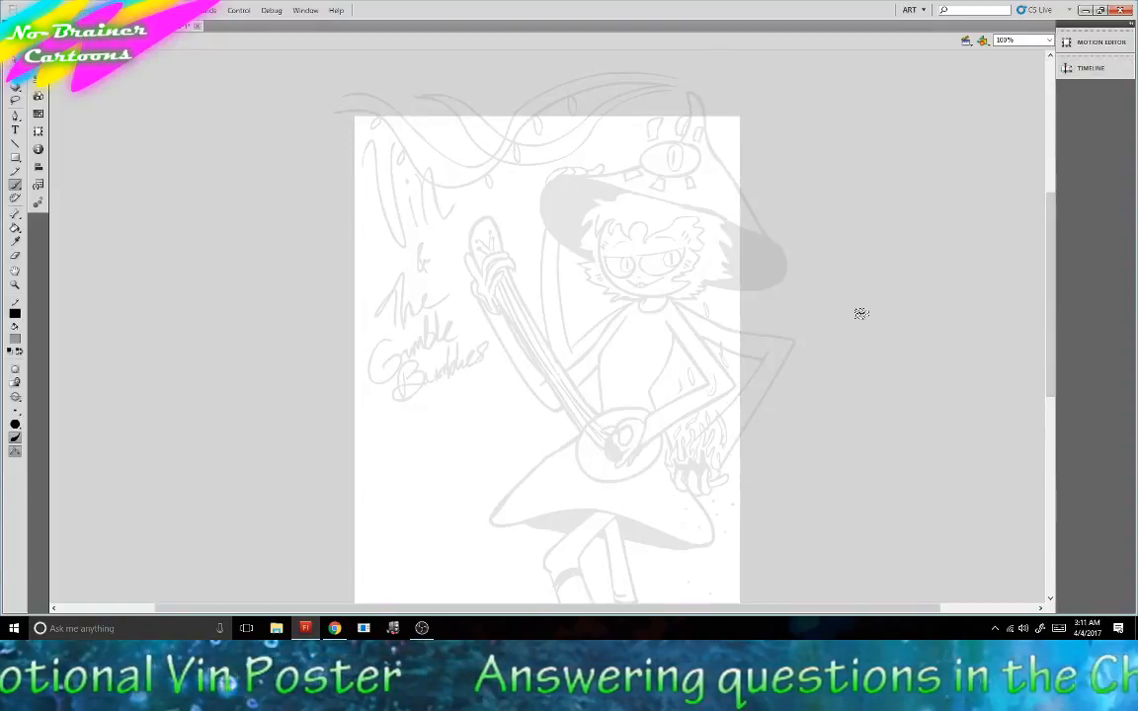
# Set the fill colour to black and magnify the stage to 200% around the character's face and hat.
pyautogui.click(1037, 40)
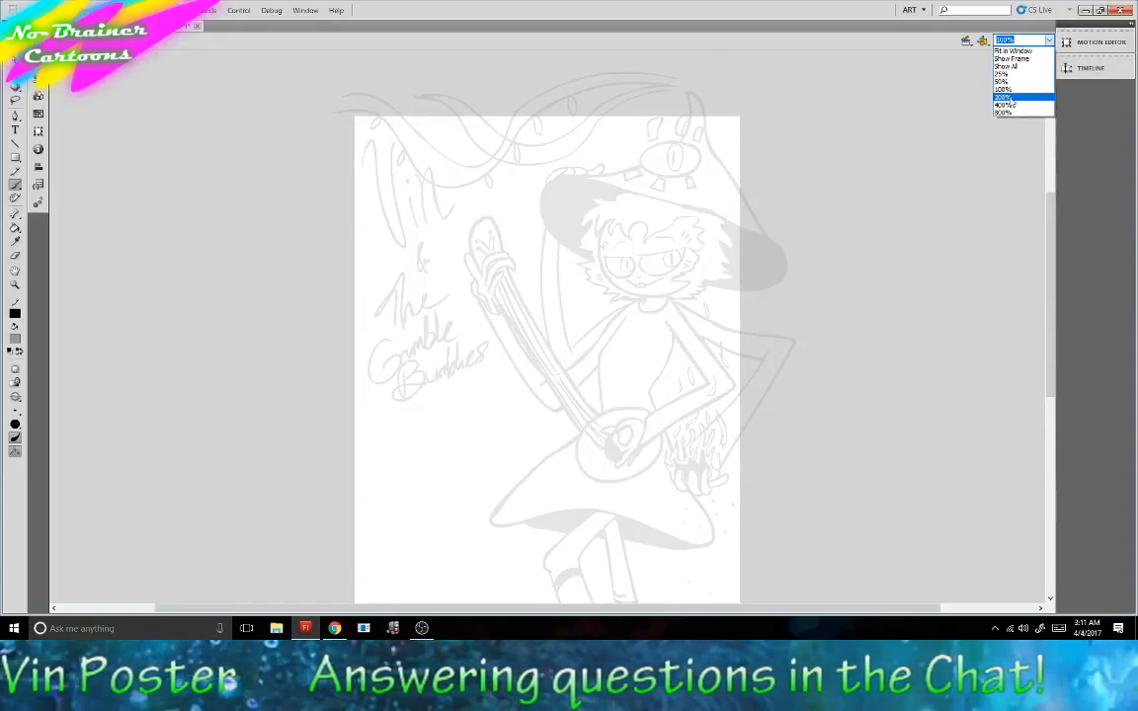
pyautogui.click(1012, 104)
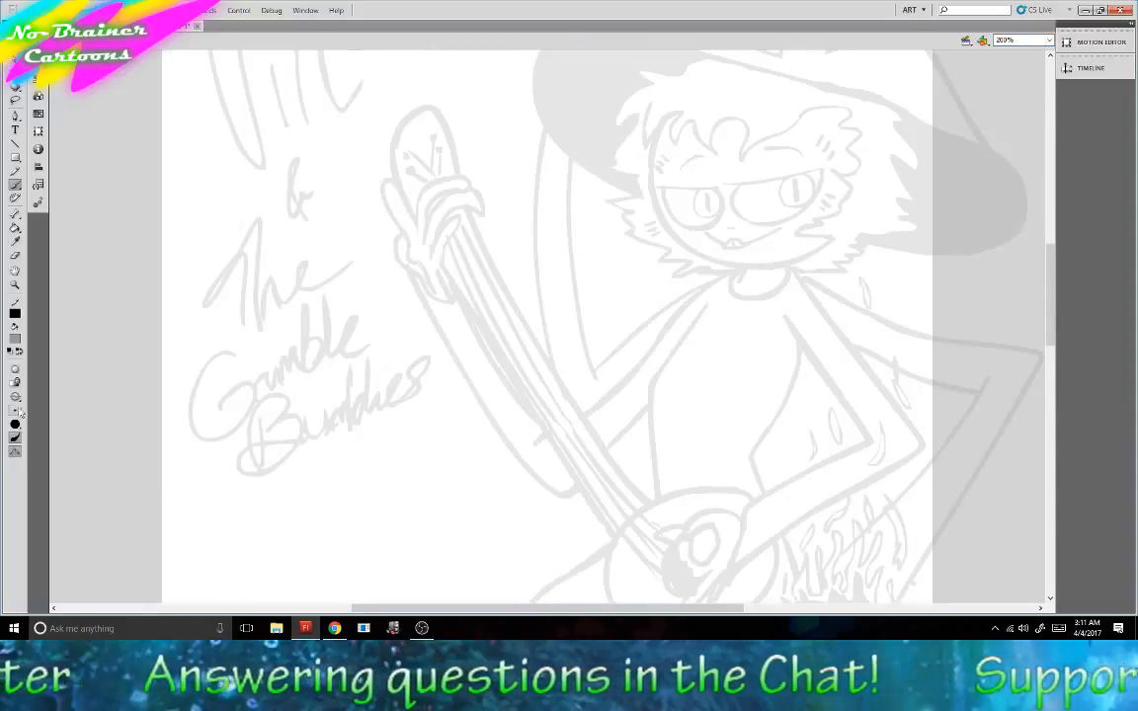
pyautogui.click(15, 340)
pyautogui.click(31, 402)
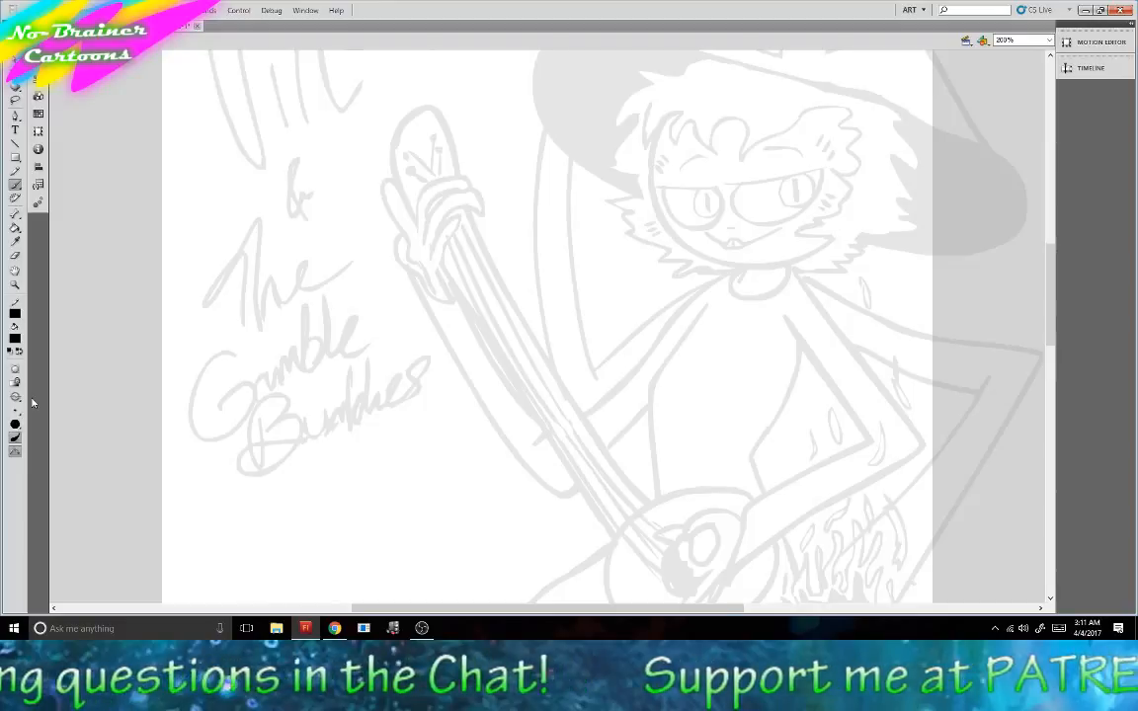
pyautogui.moveTo(1051, 282); pyautogui.dragTo(1053, 254)
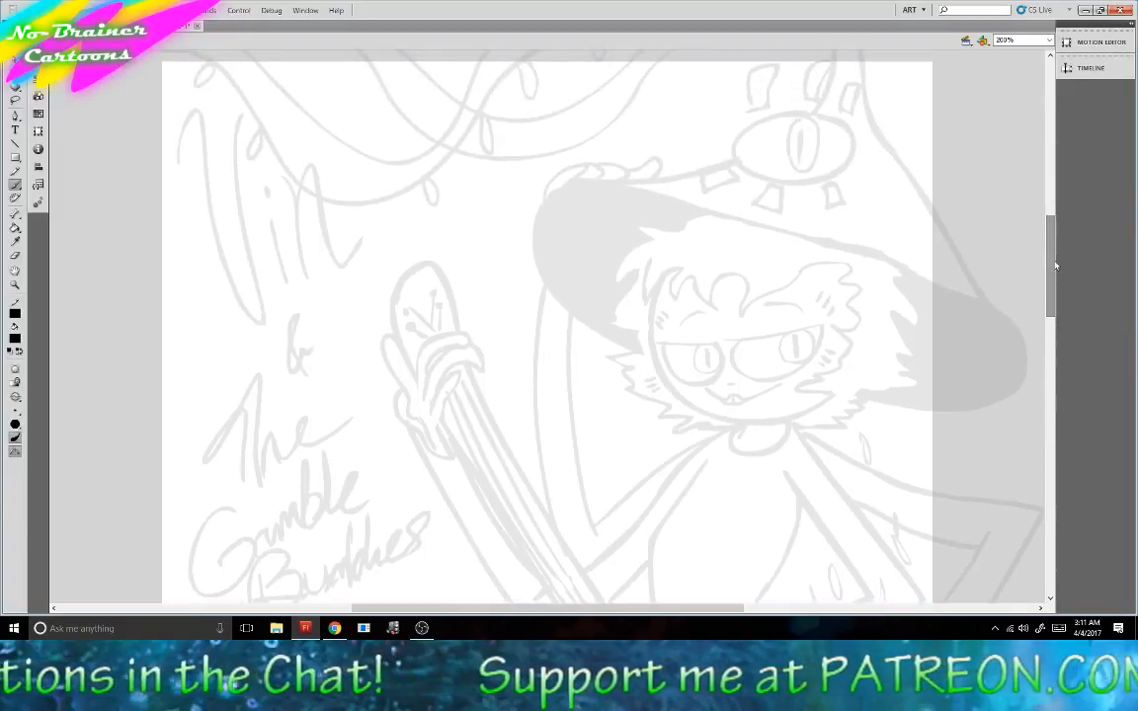
pyautogui.moveTo(672, 608); pyautogui.dragTo(720, 645)
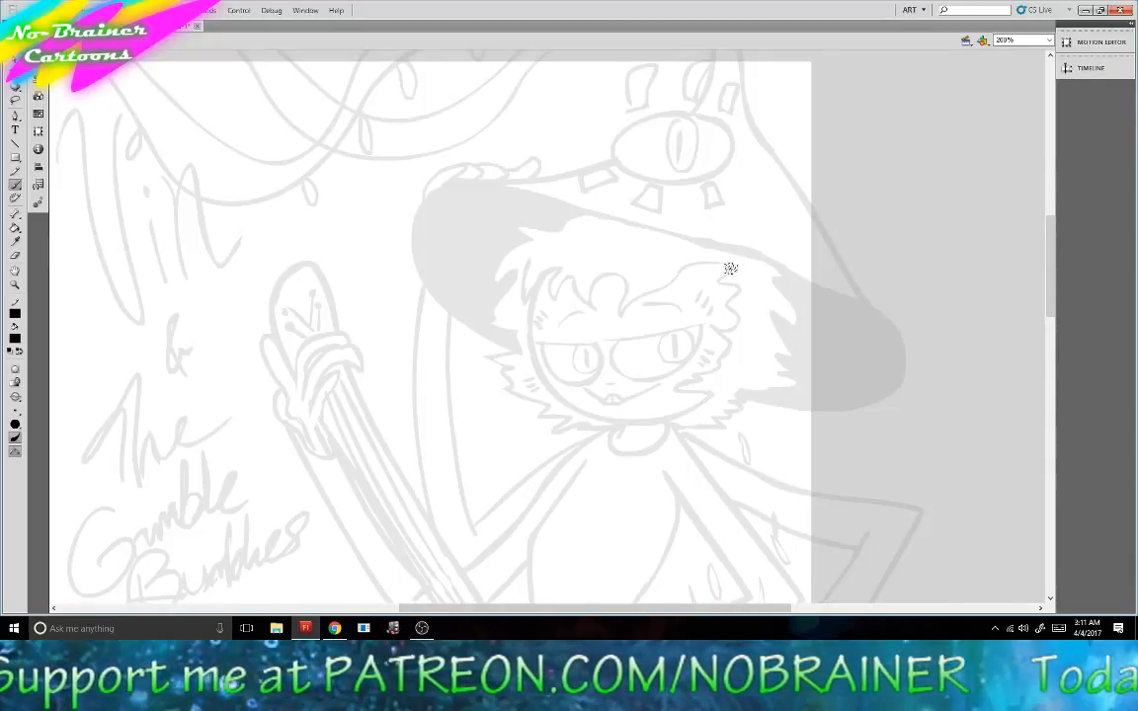
pyautogui.moveTo(729, 267)
pyautogui.mouseDown()
pyautogui.moveTo(713, 261)
pyautogui.moveTo(672, 278)
pyautogui.moveTo(612, 320)
pyautogui.moveTo(620, 265)
pyautogui.mouseUp()
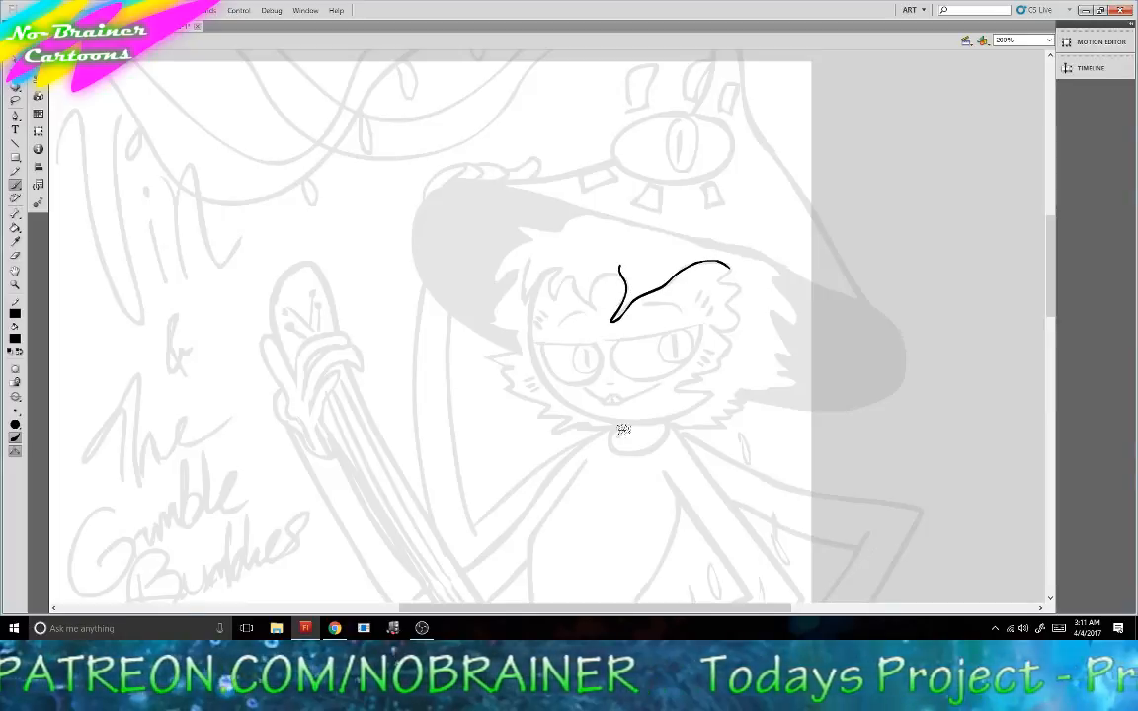
pyautogui.hotkey('ctrl', 'z')
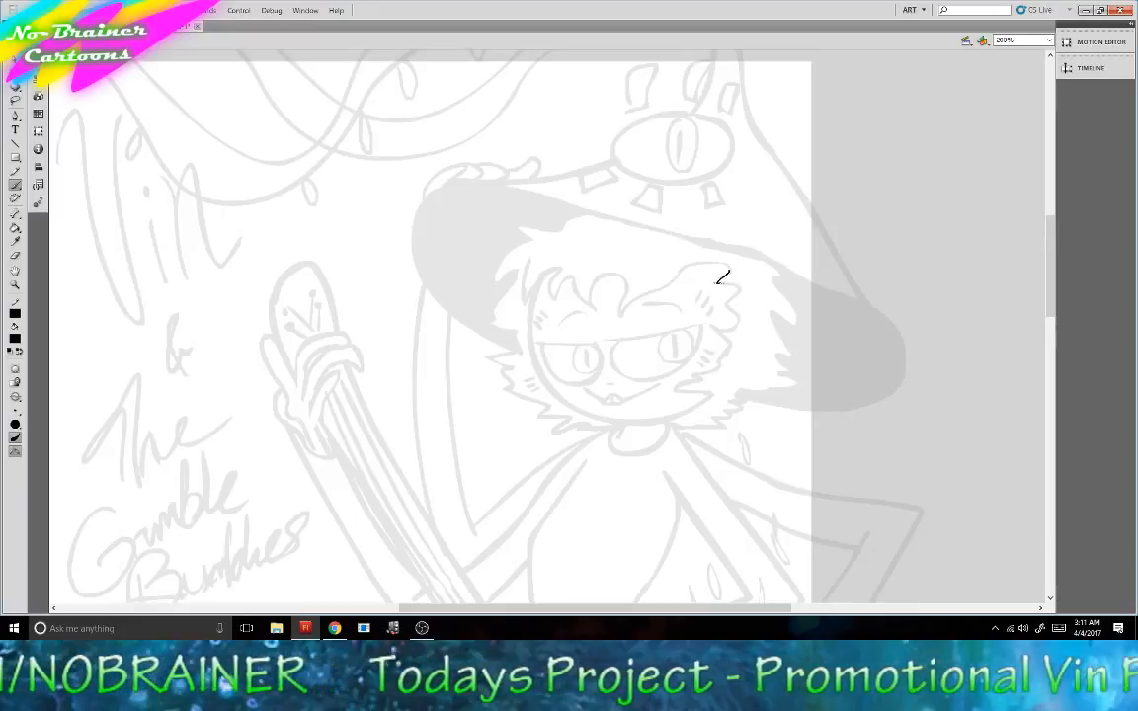
pyautogui.moveTo(727, 272); pyautogui.dragTo(738, 294)
pyautogui.hotkey('ctrl', 'z')
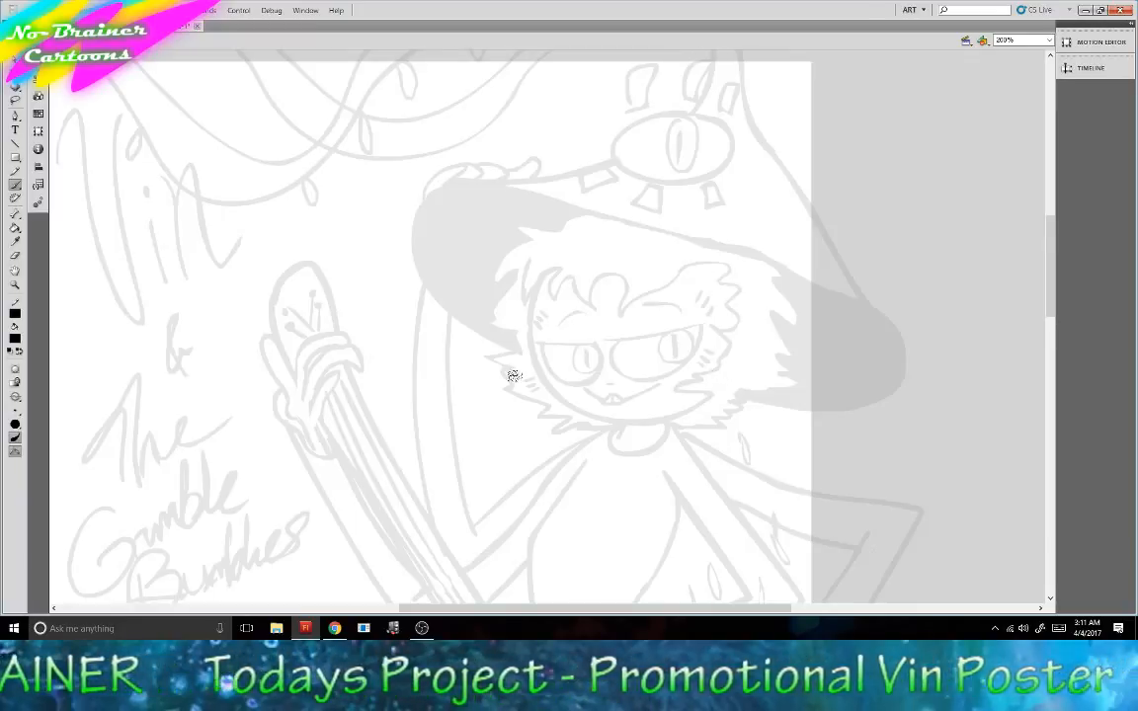
# Set the brush smoothing to 31.
pyautogui.click(29, 74)
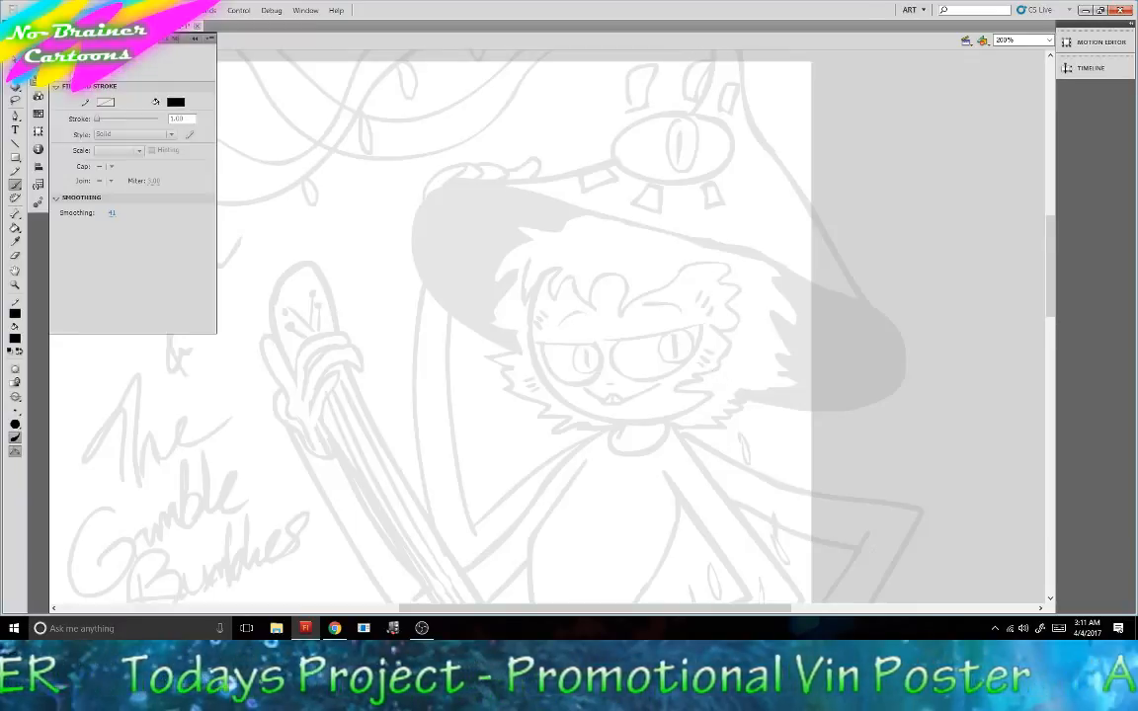
pyautogui.click(112, 213)
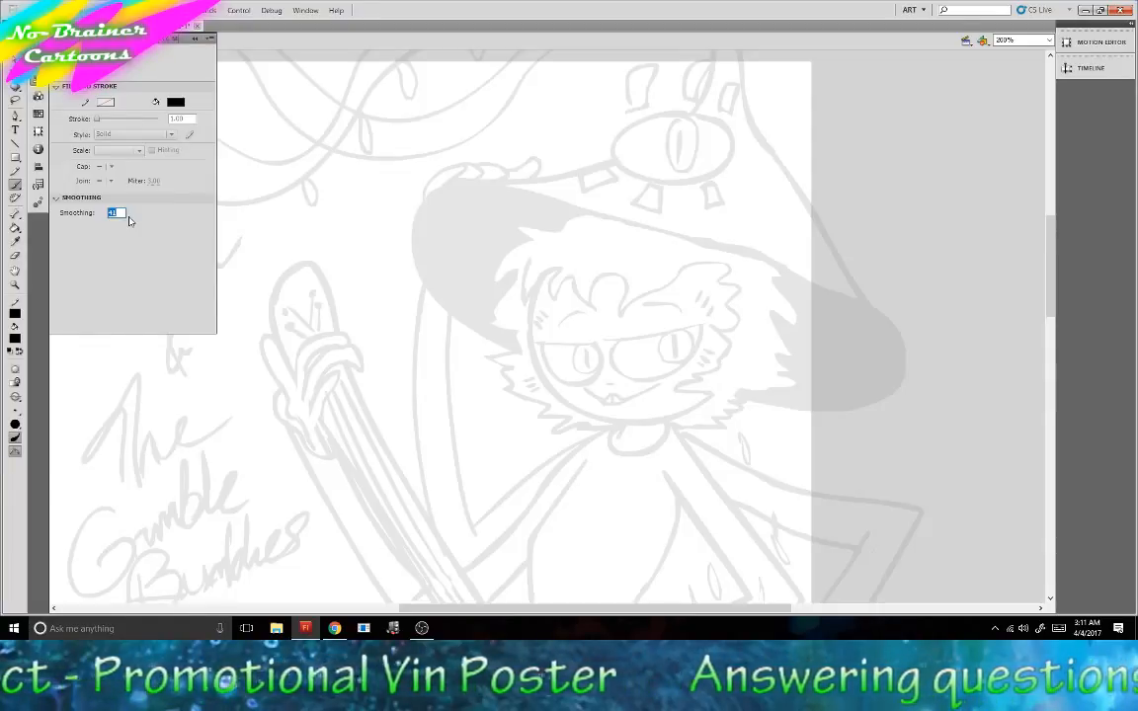
pyautogui.write('31')
pyautogui.press('Return')
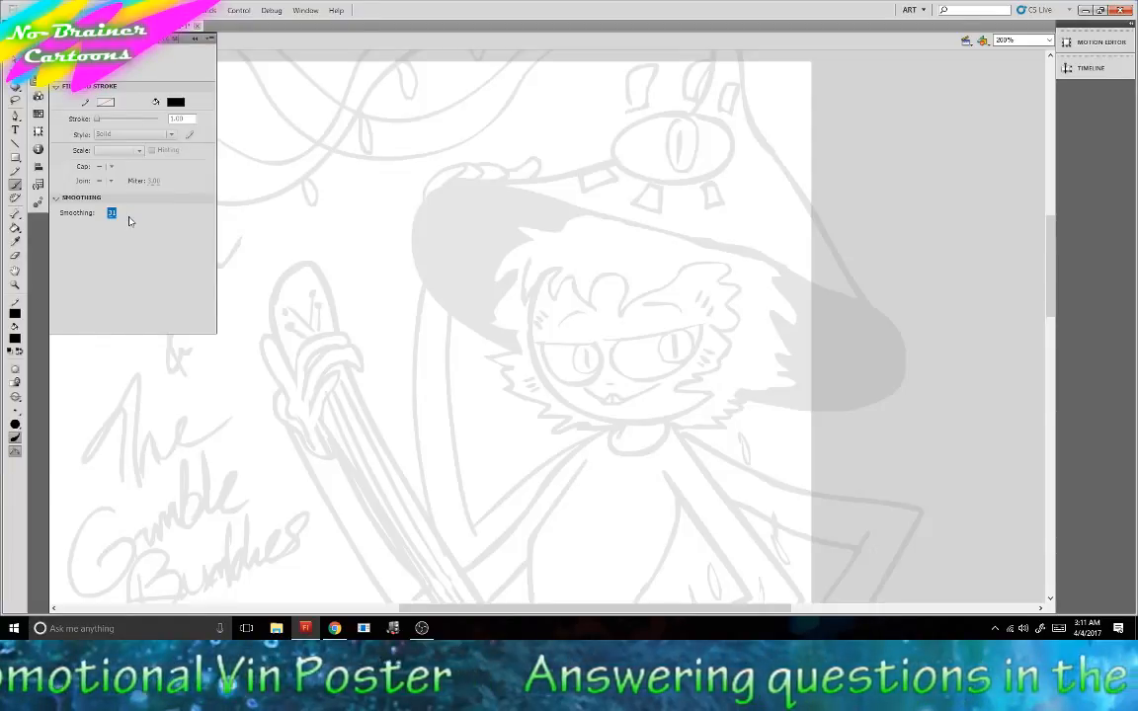
# Ink the character's curled fringe and the spiky hair outline from the crown down the left side of the face to the chin.
pyautogui.moveTo(707, 262)
pyautogui.mouseDown()
pyautogui.moveTo(617, 317)
pyautogui.moveTo(626, 286)
pyautogui.moveTo(617, 275)
pyautogui.moveTo(591, 312)
pyautogui.mouseUp()
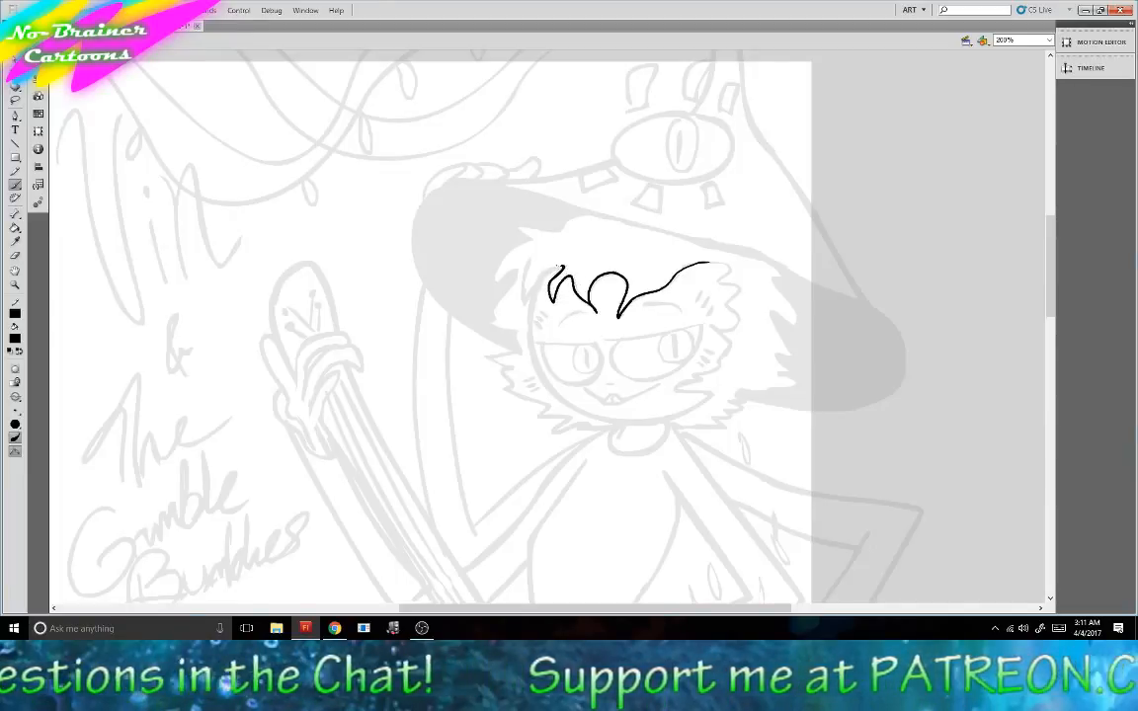
pyautogui.moveTo(535, 289)
pyautogui.mouseDown()
pyautogui.moveTo(559, 266)
pyautogui.moveTo(521, 301)
pyautogui.mouseUp()
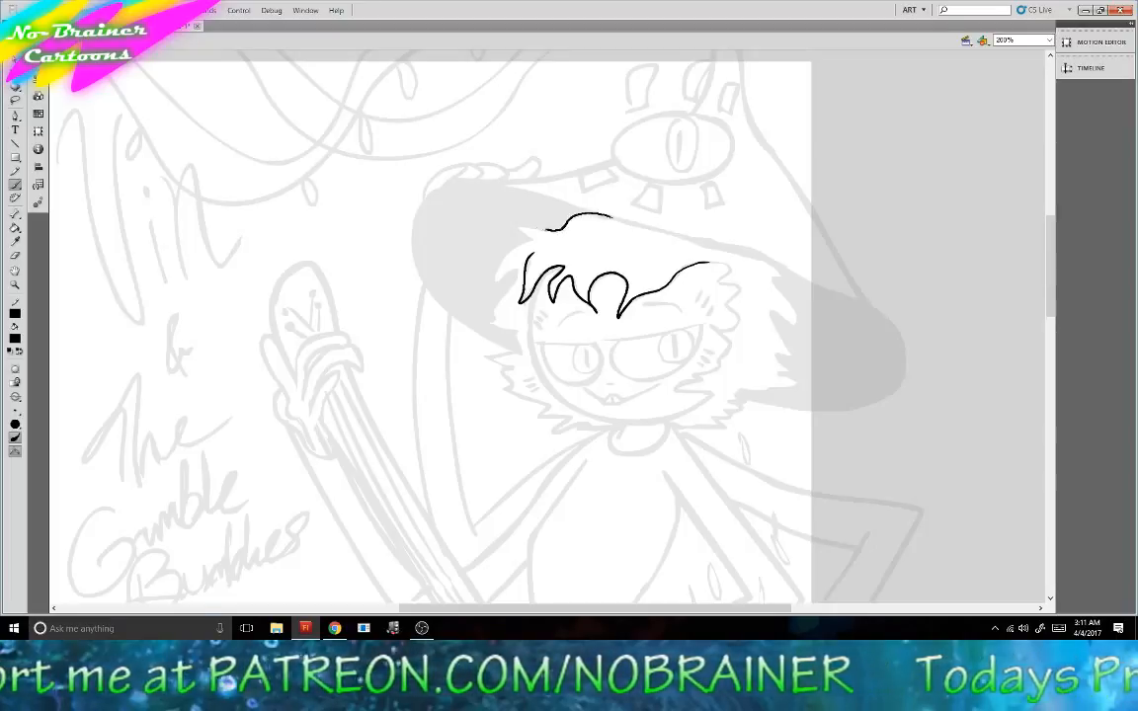
pyautogui.moveTo(521, 235)
pyautogui.mouseDown()
pyautogui.moveTo(496, 268)
pyautogui.moveTo(482, 326)
pyautogui.mouseUp()
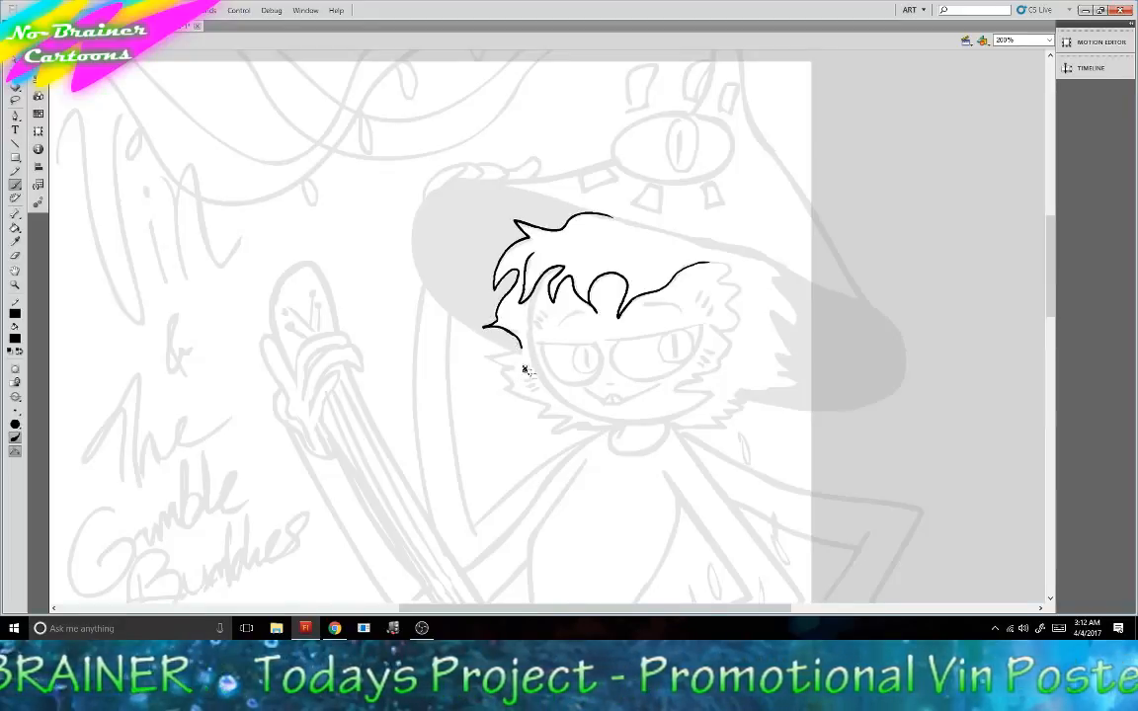
pyautogui.hotkey('ctrl', 'z')
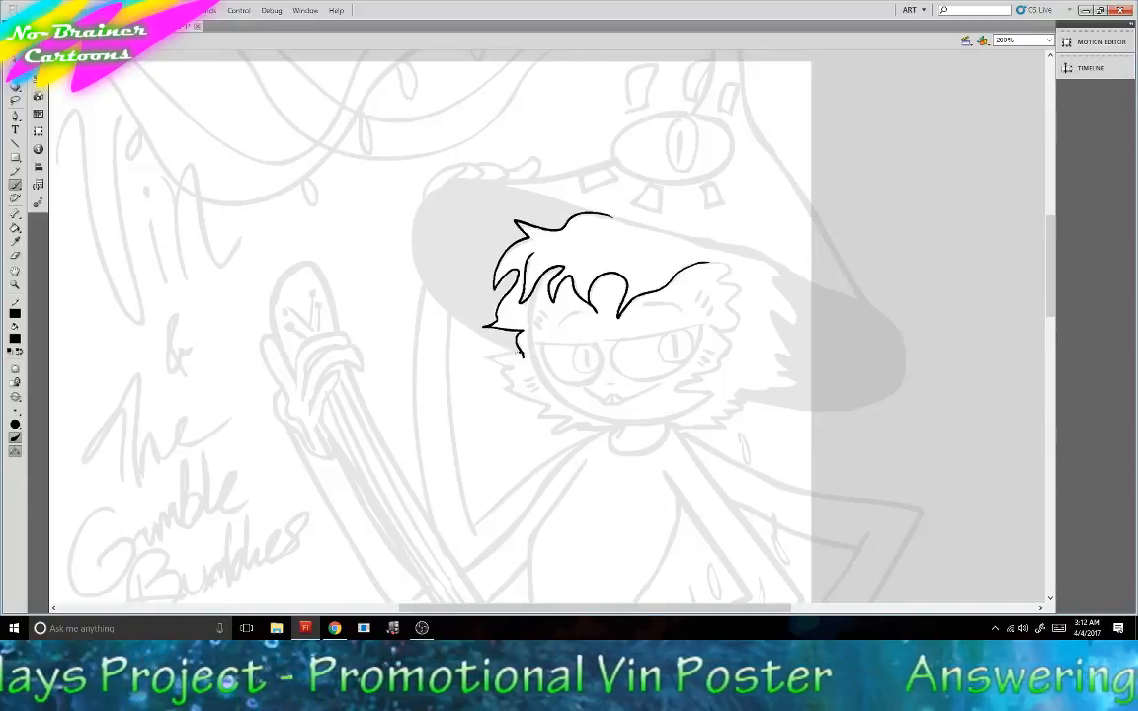
pyautogui.moveTo(511, 364)
pyautogui.mouseDown()
pyautogui.moveTo(520, 396)
pyautogui.moveTo(551, 404)
pyautogui.mouseUp()
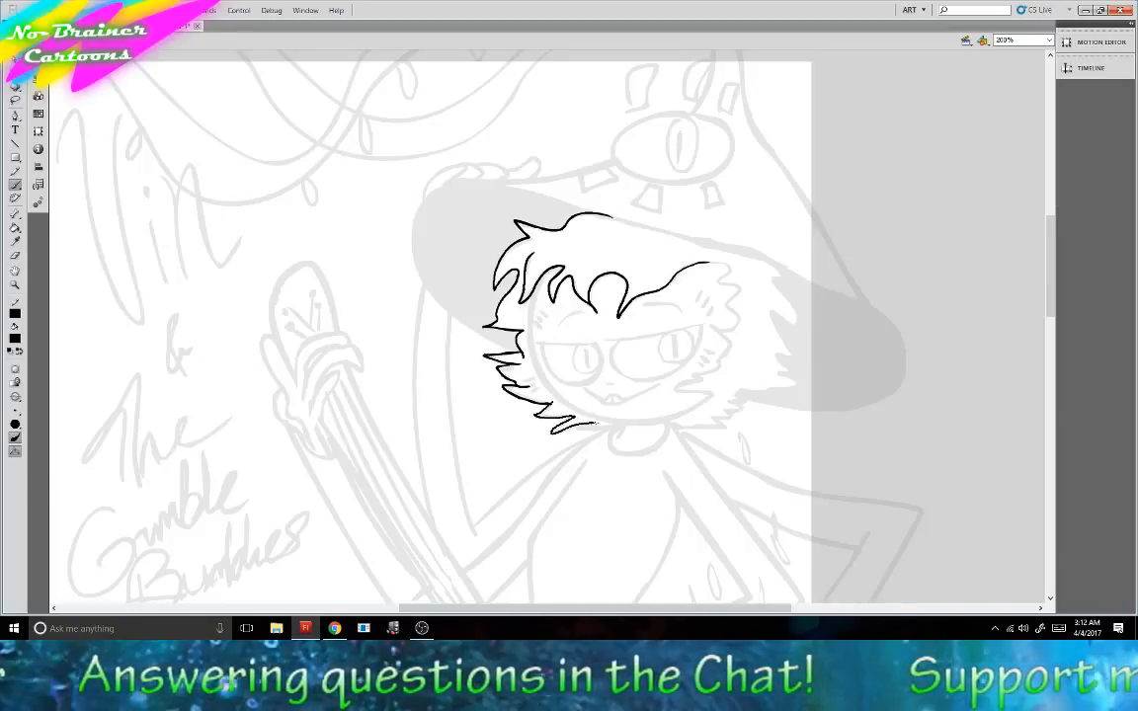
pyautogui.moveTo(596, 423); pyautogui.dragTo(596, 431)
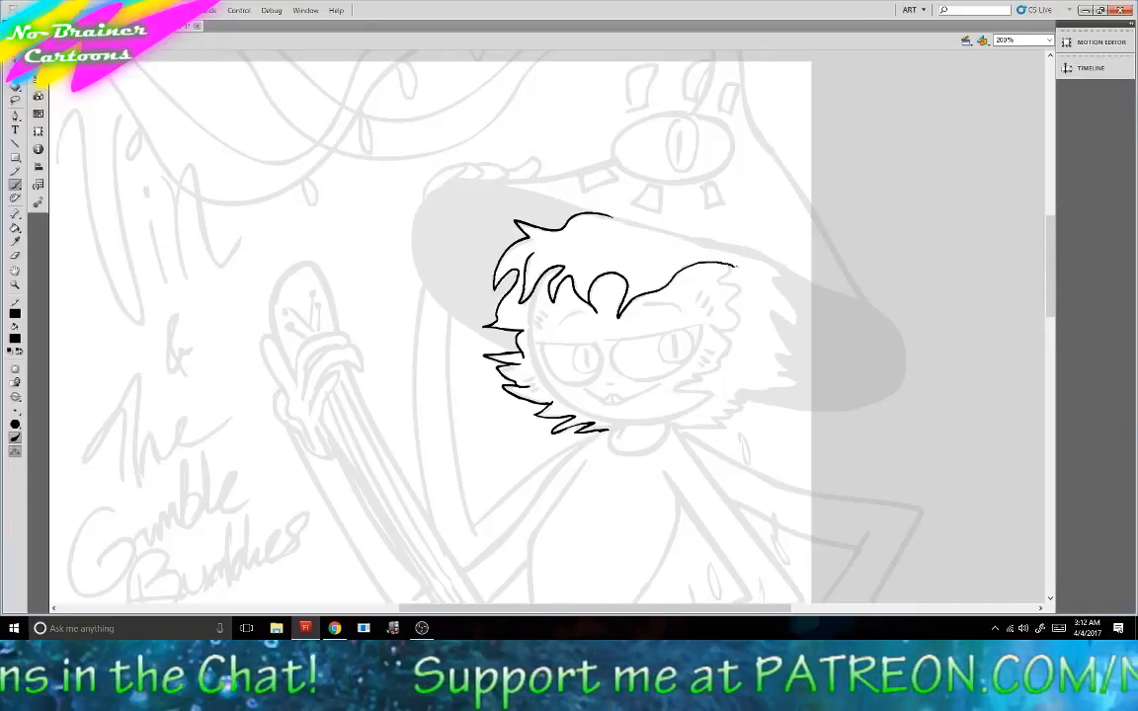
# Ink the jagged inner and outer hair outlines along the right side of the character's face, following the sketch.
pyautogui.moveTo(751, 291); pyautogui.dragTo(725, 305)
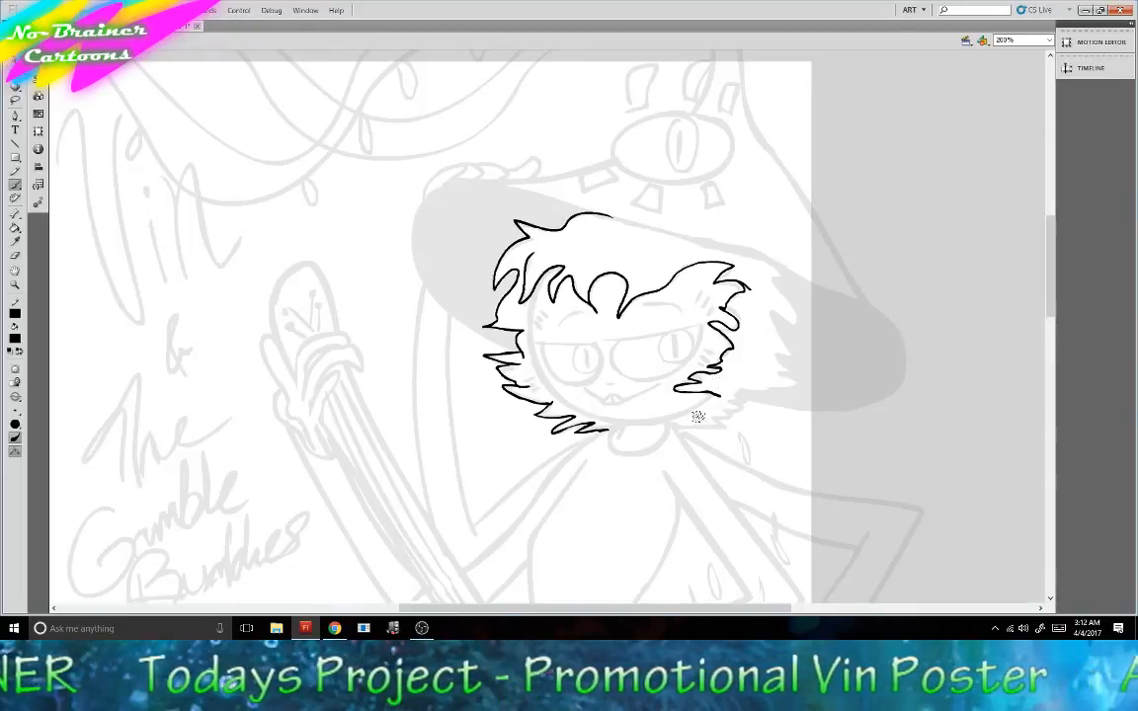
pyautogui.moveTo(672, 425); pyautogui.dragTo(683, 430)
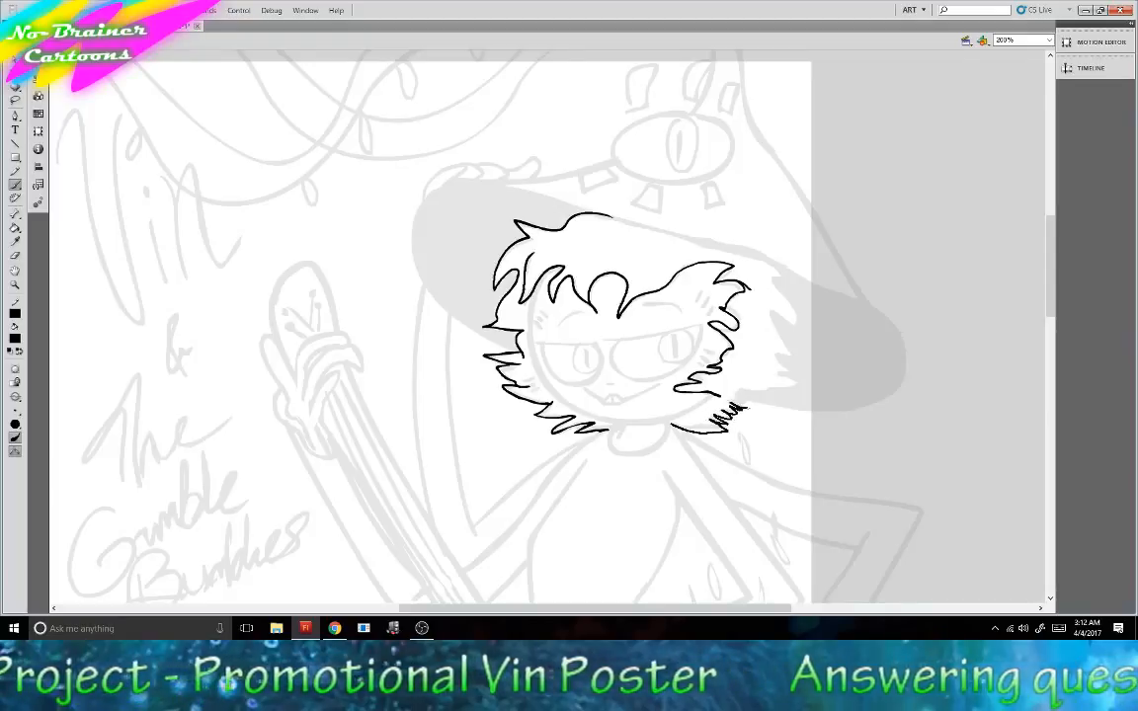
pyautogui.moveTo(744, 406); pyautogui.dragTo(751, 404)
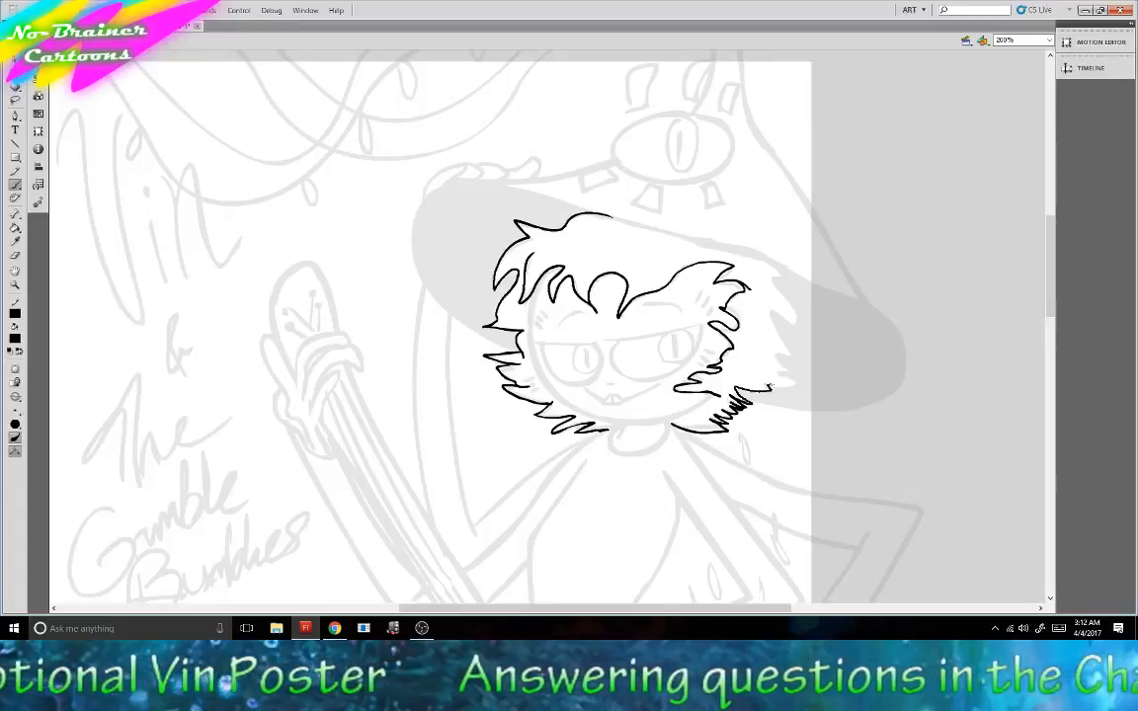
pyautogui.moveTo(770, 343); pyautogui.dragTo(782, 380)
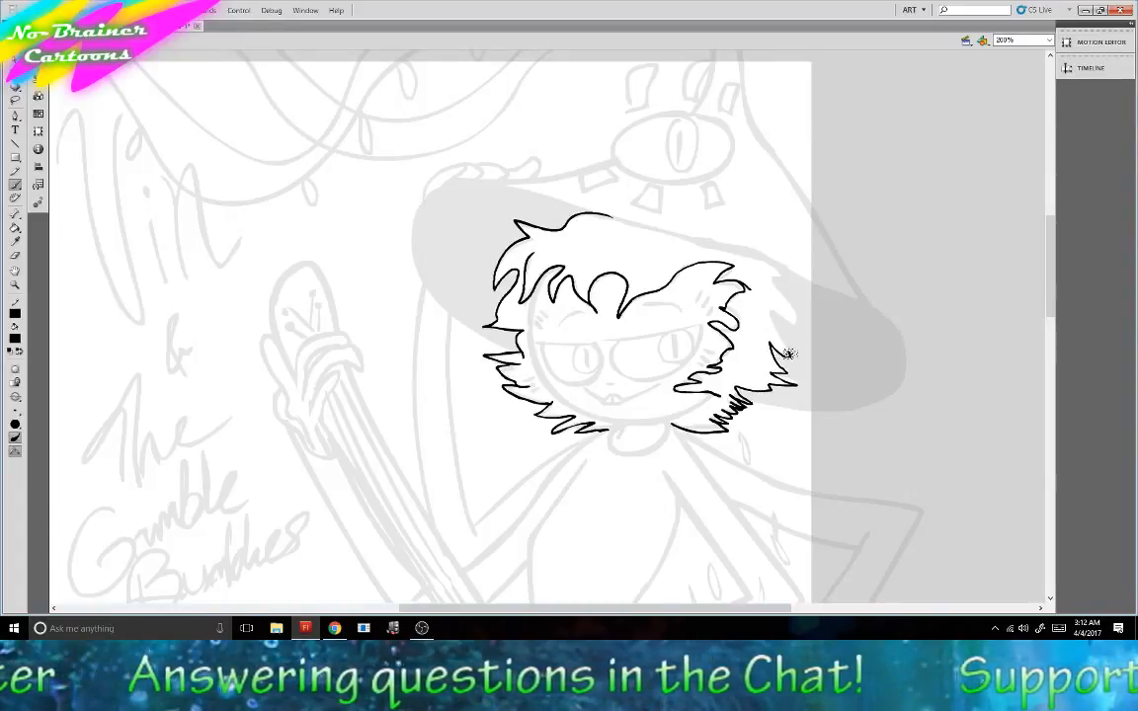
pyautogui.moveTo(783, 344)
pyautogui.mouseDown()
pyautogui.moveTo(767, 310)
pyautogui.moveTo(775, 288)
pyautogui.mouseUp()
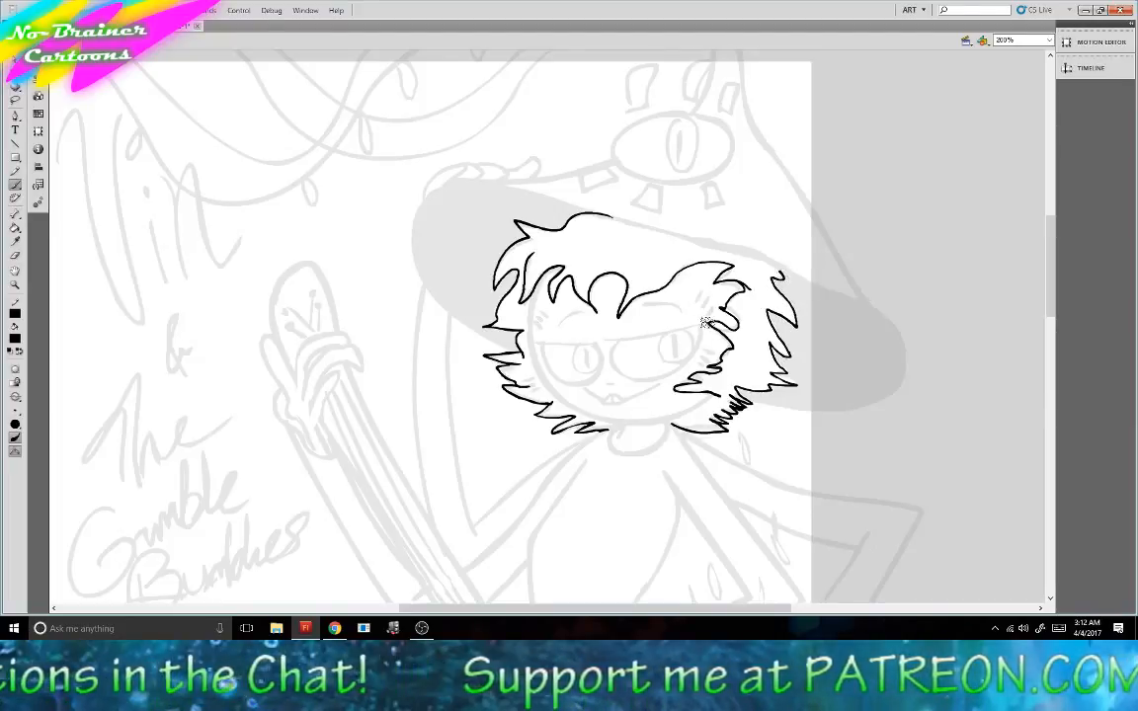
# Ink the half-closed eyes with slit pupils, brows, nose, toothy smile, fur marks and round face outline over the sketch.
pyautogui.moveTo(709, 323); pyautogui.dragTo(603, 338)
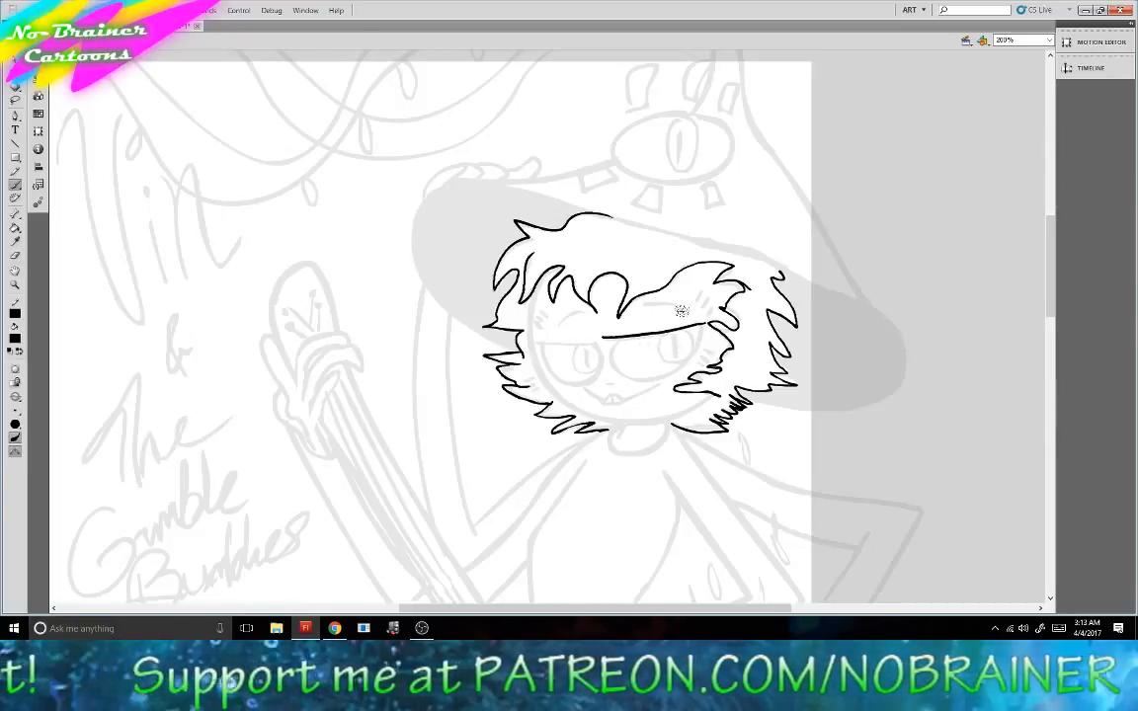
pyautogui.moveTo(612, 342)
pyautogui.mouseDown()
pyautogui.moveTo(615, 366)
pyautogui.moveTo(640, 383)
pyautogui.moveTo(679, 377)
pyautogui.moveTo(700, 348)
pyautogui.mouseUp()
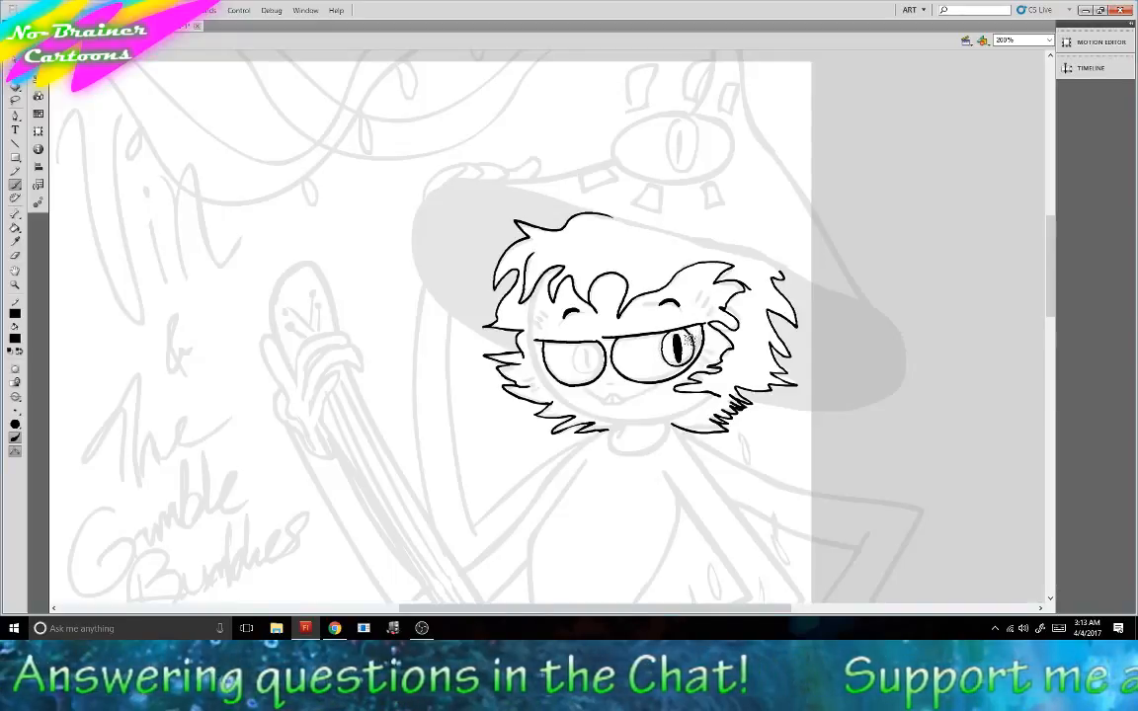
pyautogui.moveTo(585, 345); pyautogui.dragTo(588, 365)
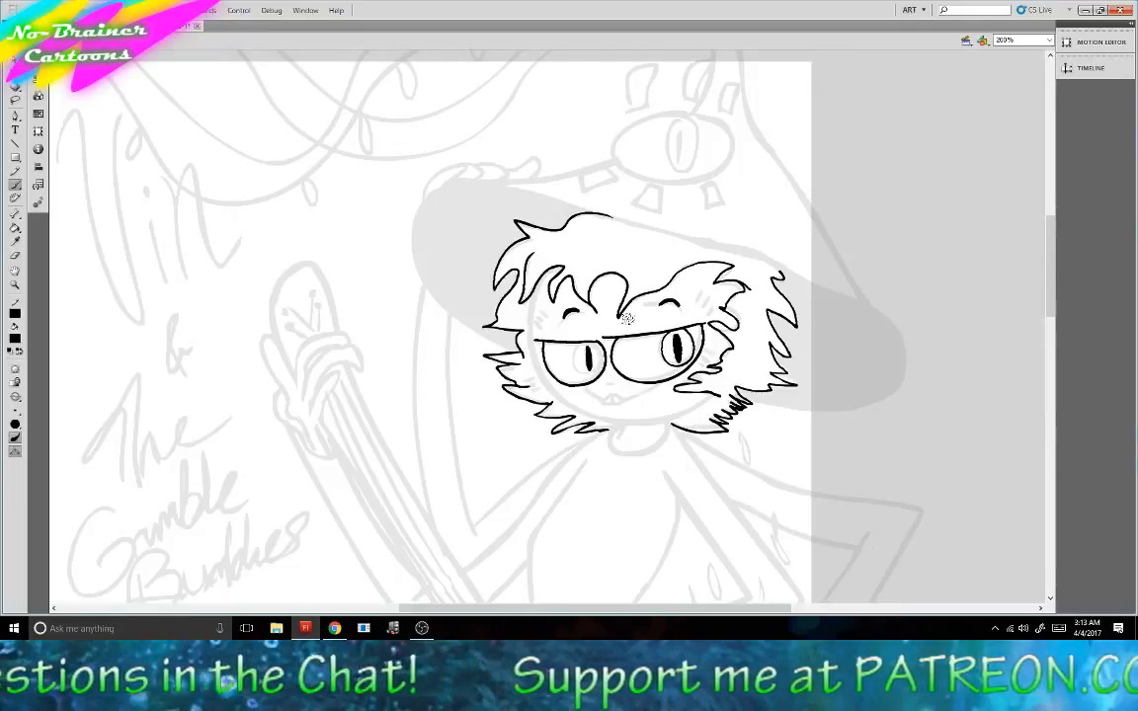
pyautogui.hotkey('ctrl', 'z')
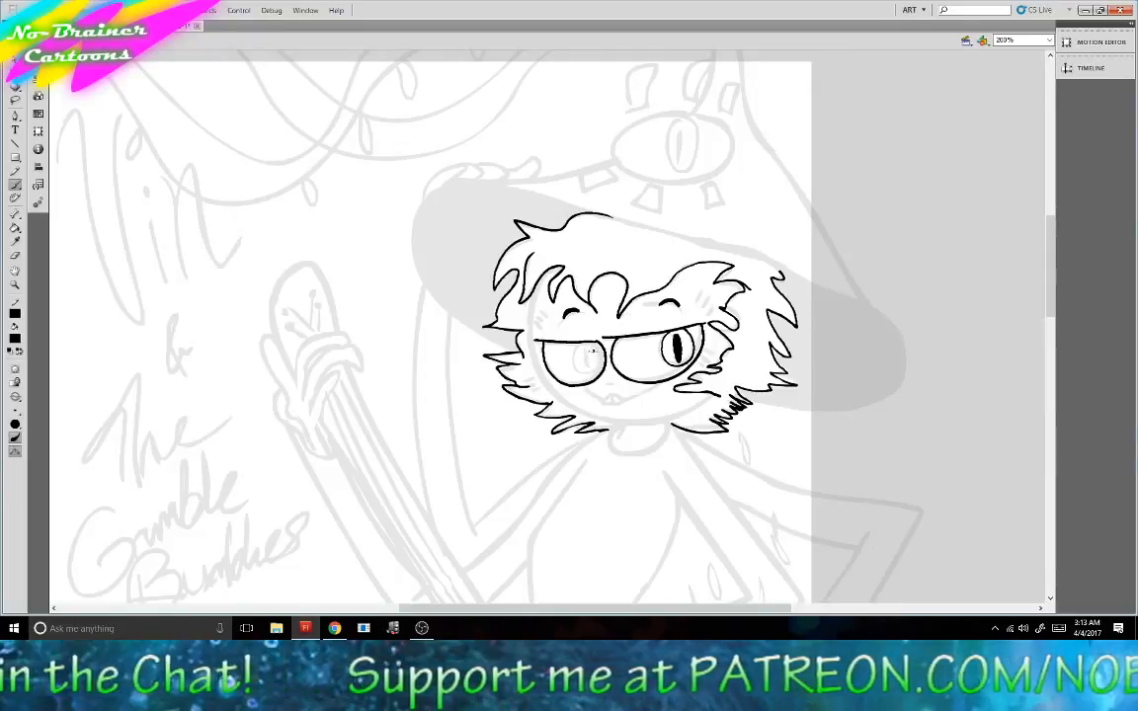
pyautogui.moveTo(592, 347); pyautogui.dragTo(595, 364)
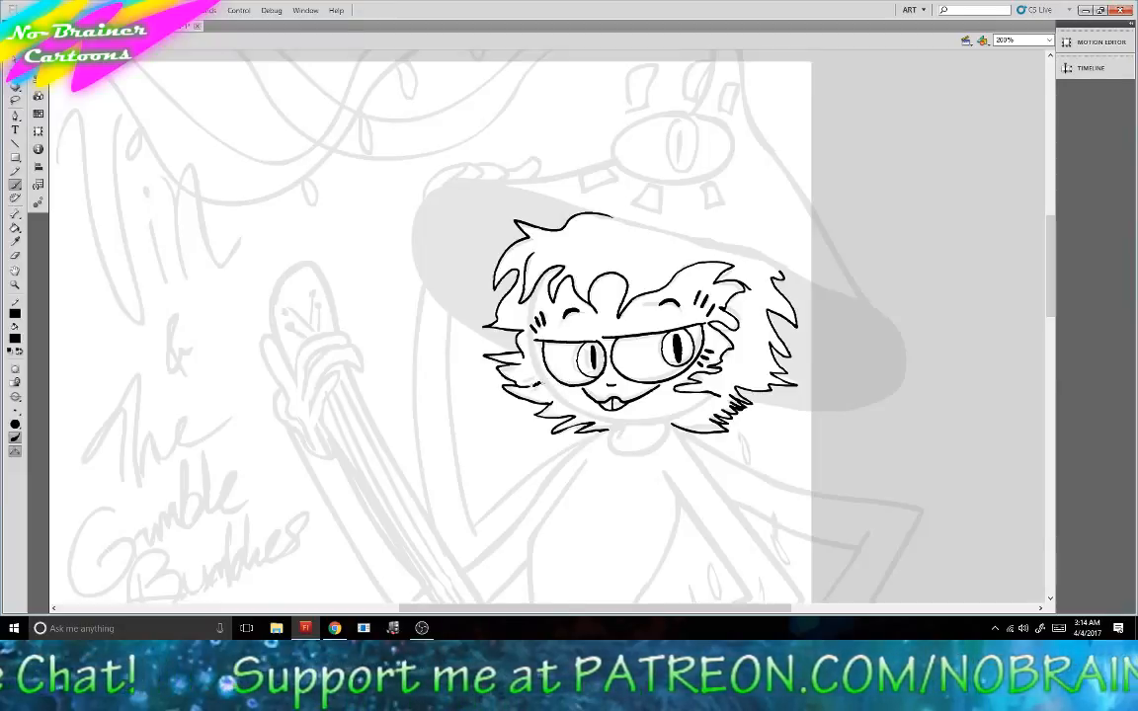
pyautogui.moveTo(536, 386); pyautogui.dragTo(543, 394)
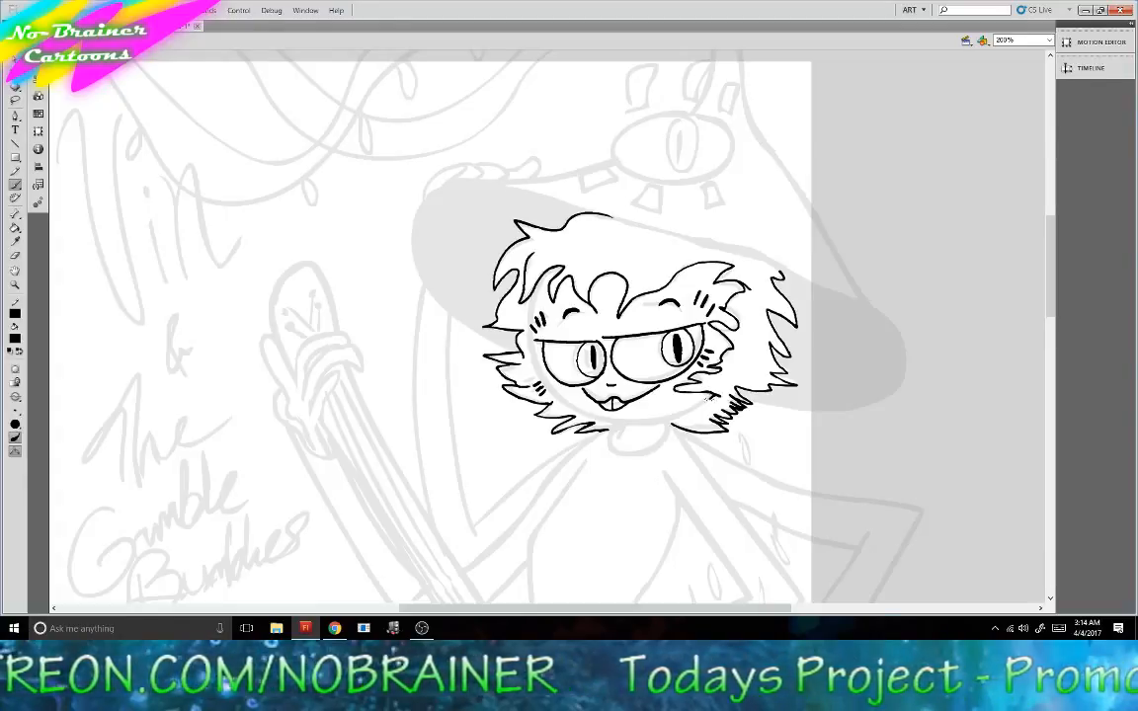
pyautogui.moveTo(617, 373); pyautogui.dragTo(527, 376)
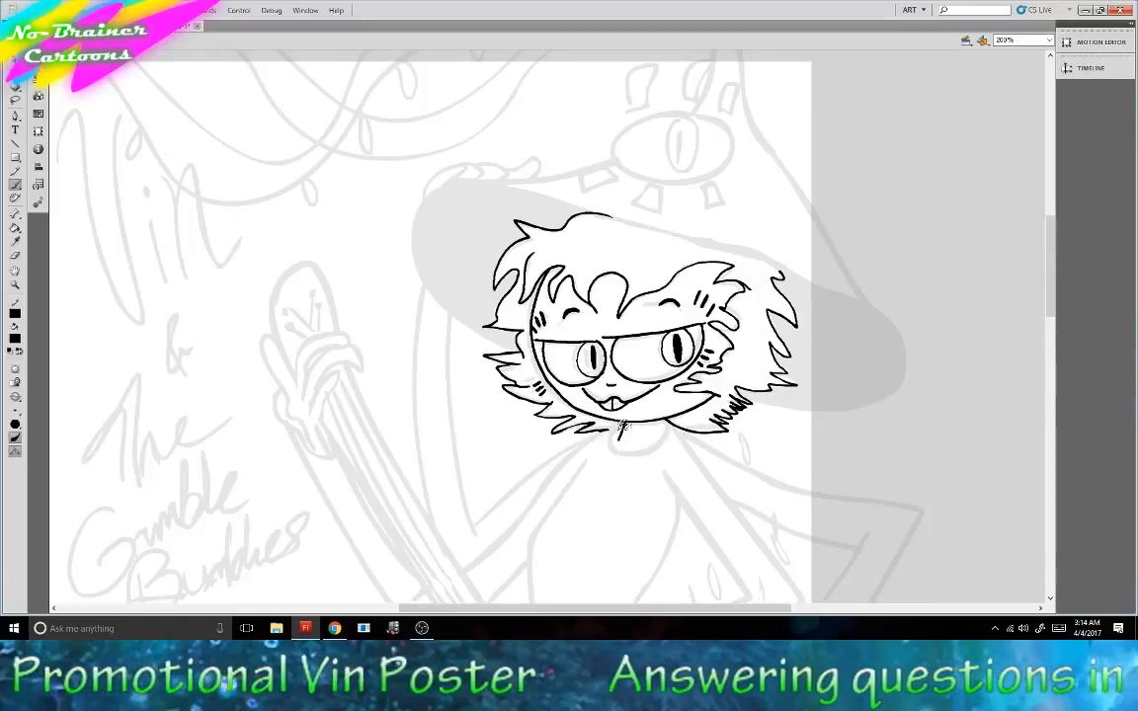
# Ink the neck and rounded collar, the left shoulder line and the left side of the torso down to the guitar.
pyautogui.moveTo(589, 442); pyautogui.dragTo(545, 485)
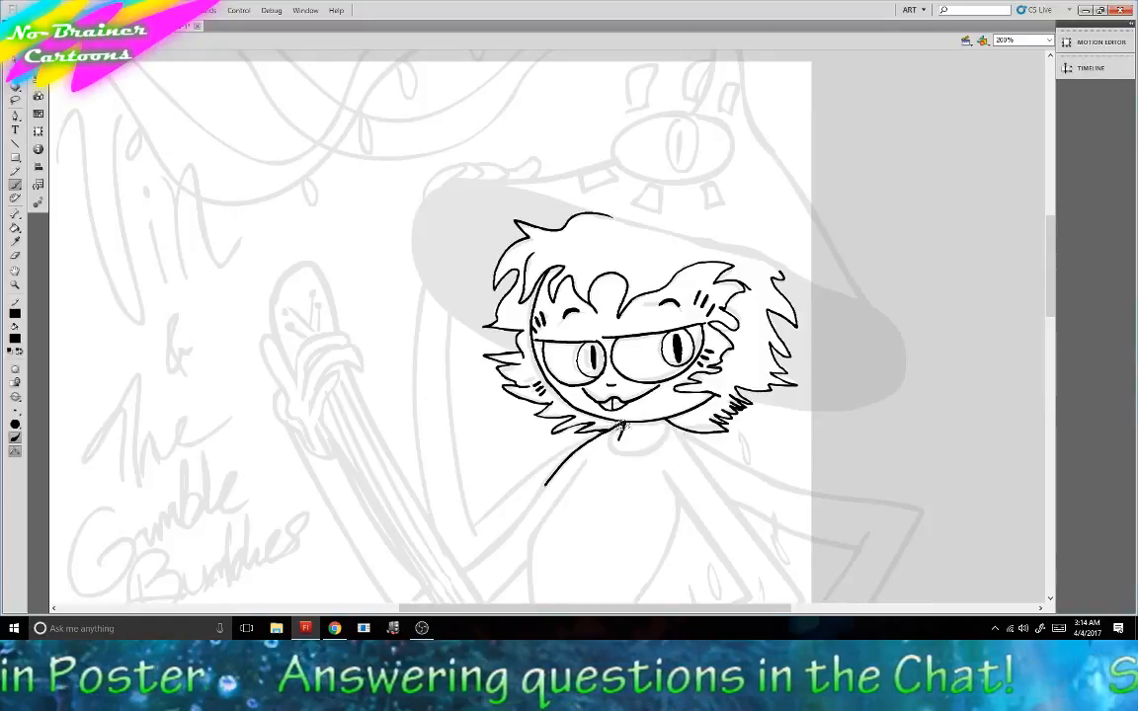
pyautogui.moveTo(651, 452); pyautogui.dragTo(673, 434)
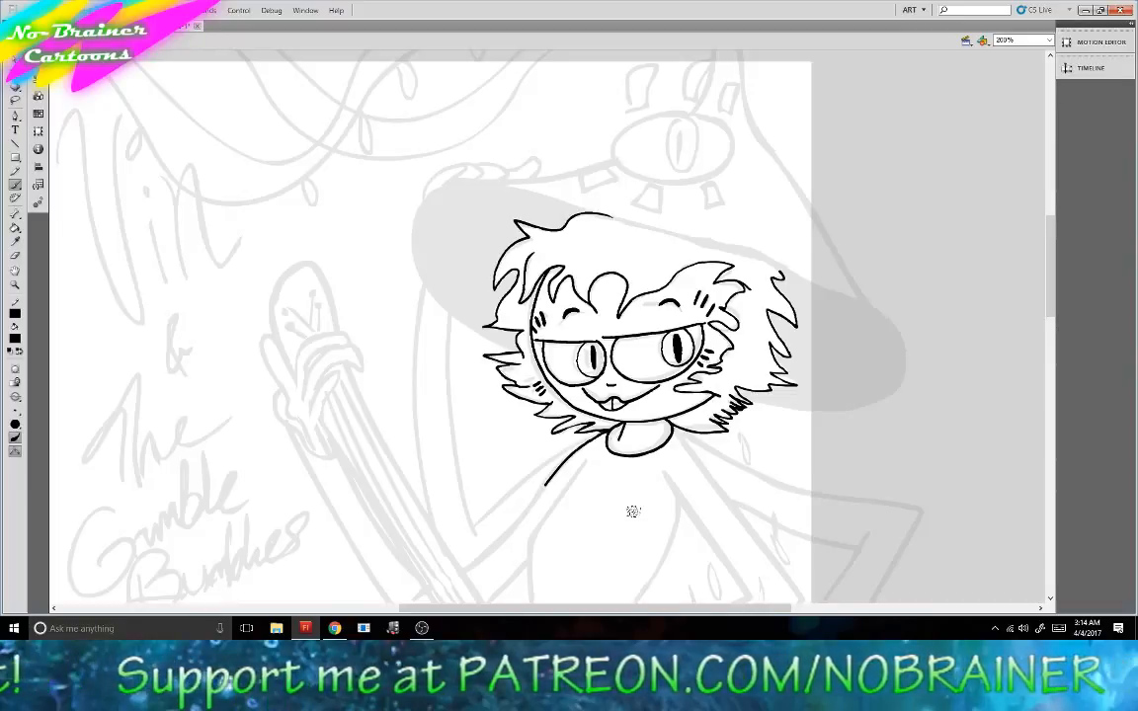
pyautogui.scroll(-3, 944, 288)
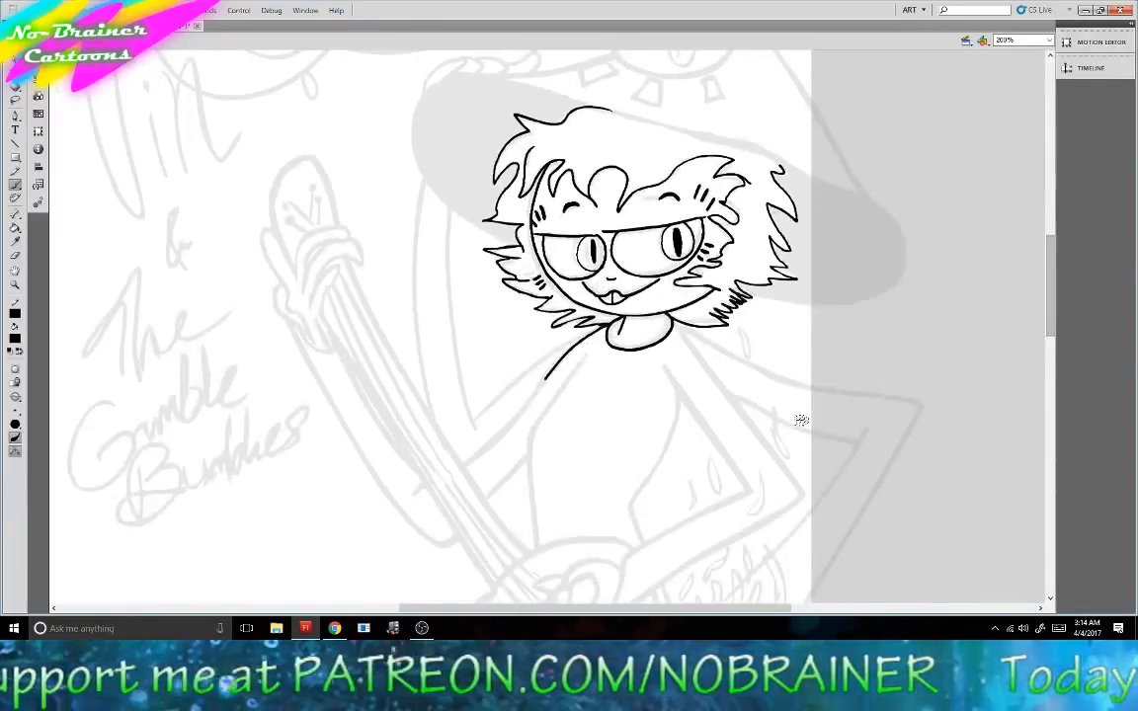
pyautogui.scroll(-2, 945, 240)
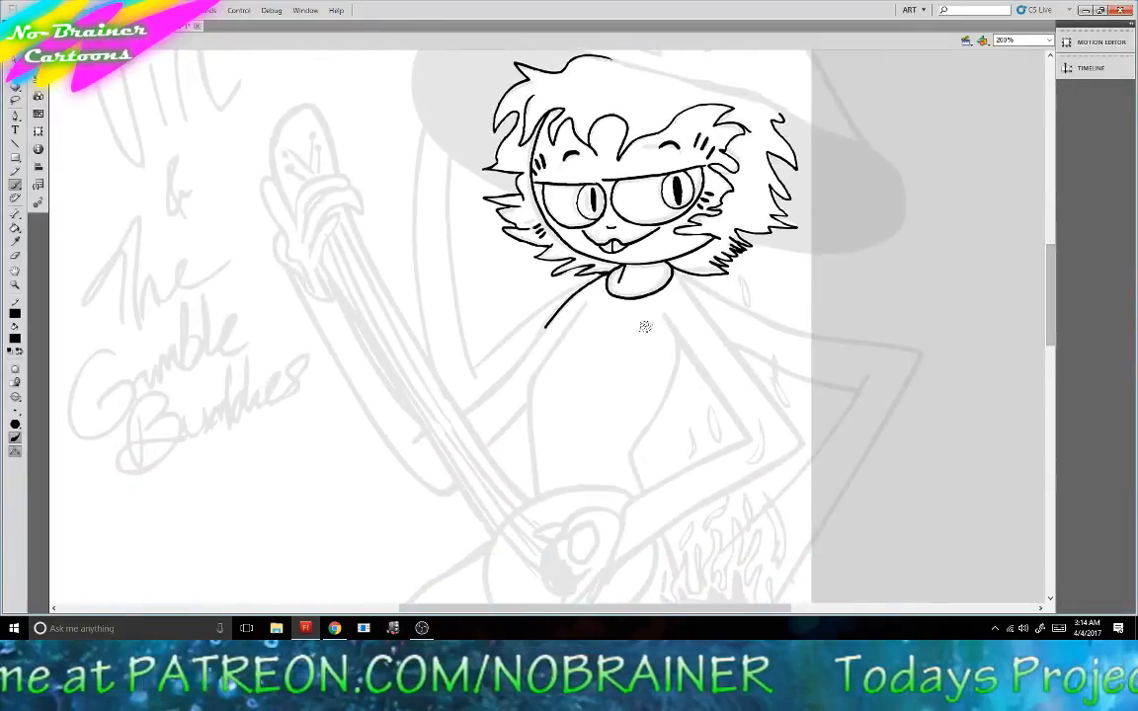
pyautogui.moveTo(592, 297)
pyautogui.mouseDown()
pyautogui.moveTo(526, 394)
pyautogui.moveTo(536, 499)
pyautogui.mouseUp()
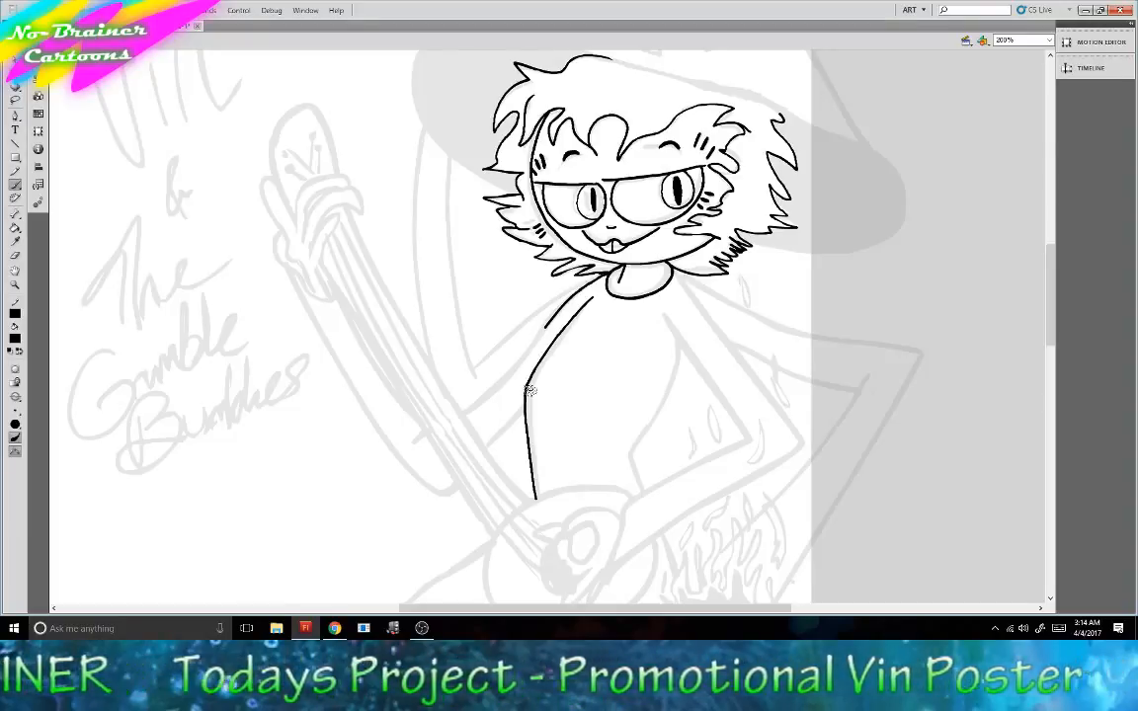
# Ink the witch hat's wide brim around the hair and its tall crown with a curled, pointed tip.
pyautogui.scroll(3, 944, 286)
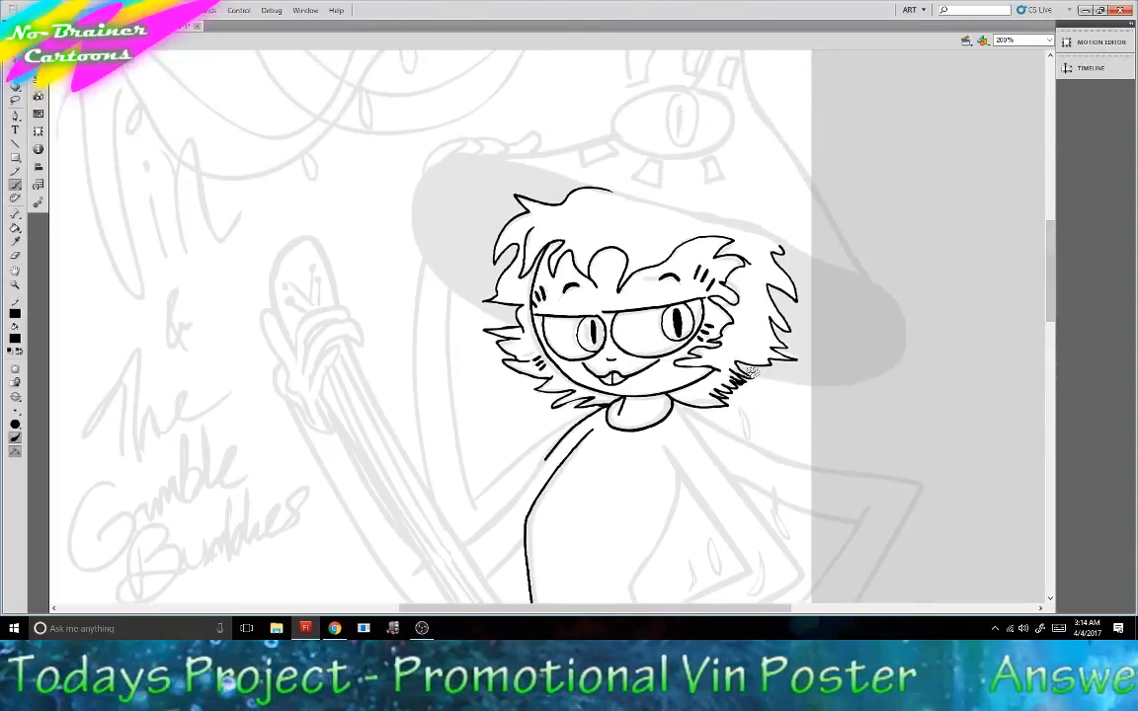
pyautogui.moveTo(748, 372); pyautogui.dragTo(820, 385)
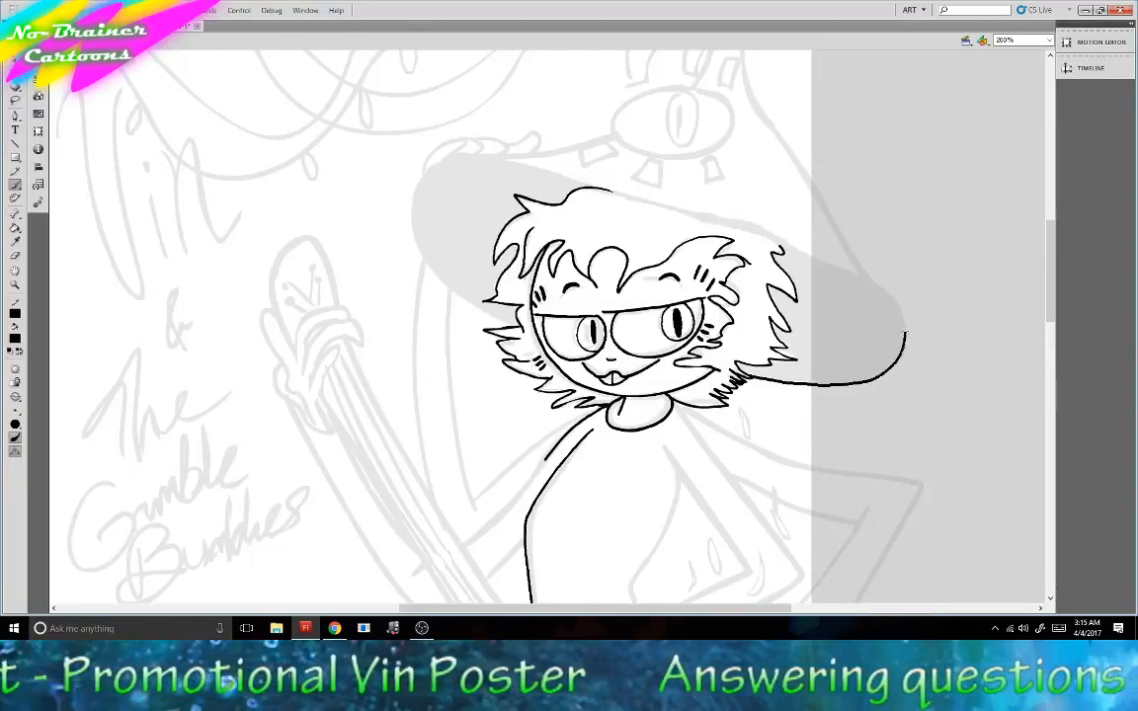
pyautogui.moveTo(901, 314)
pyautogui.mouseDown()
pyautogui.moveTo(728, 219)
pyautogui.moveTo(507, 157)
pyautogui.moveTo(446, 152)
pyautogui.moveTo(412, 216)
pyautogui.mouseUp()
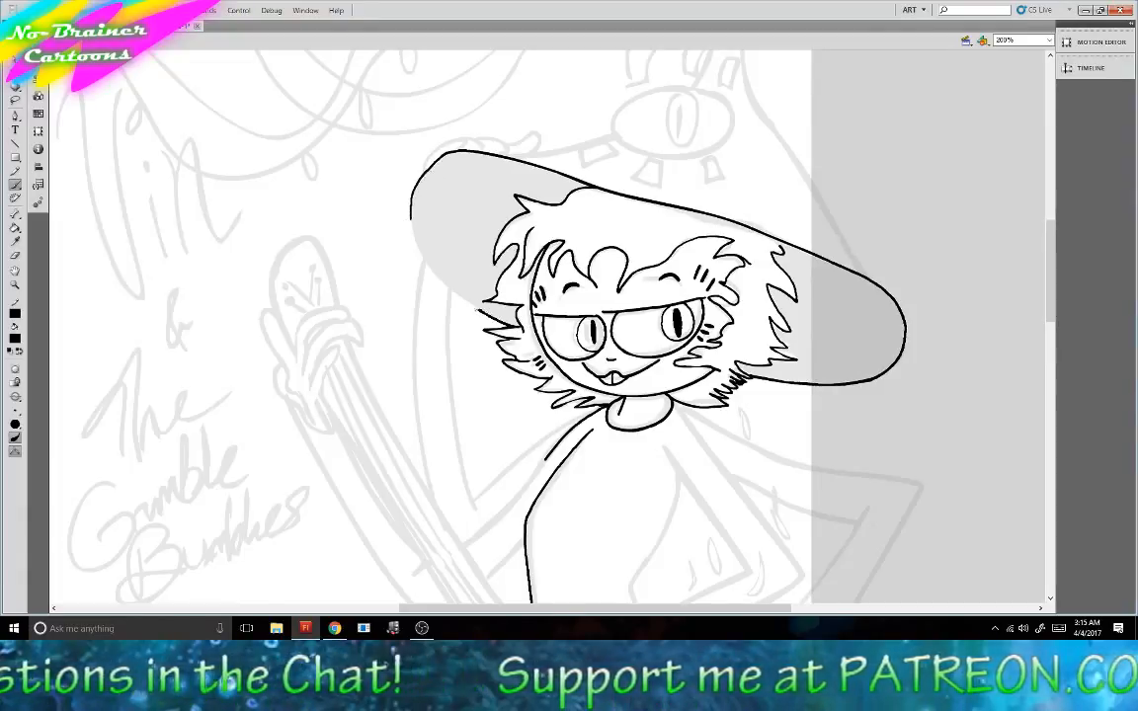
pyautogui.moveTo(481, 309); pyautogui.dragTo(427, 267)
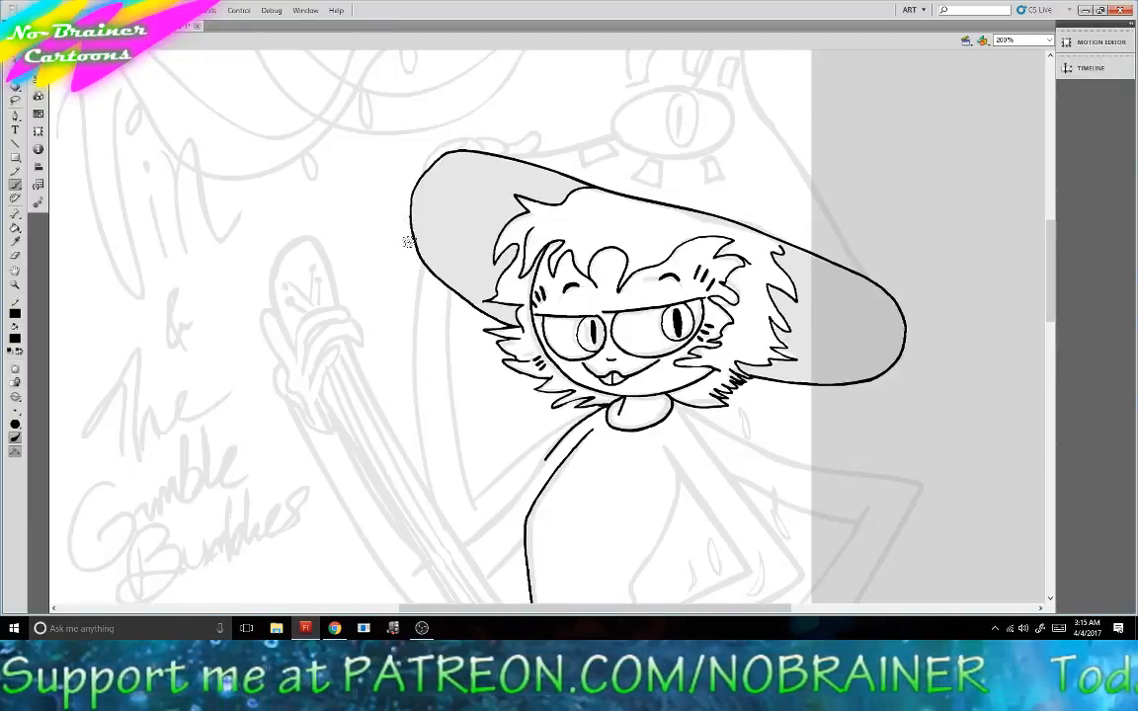
pyautogui.scroll(3, 875, 380)
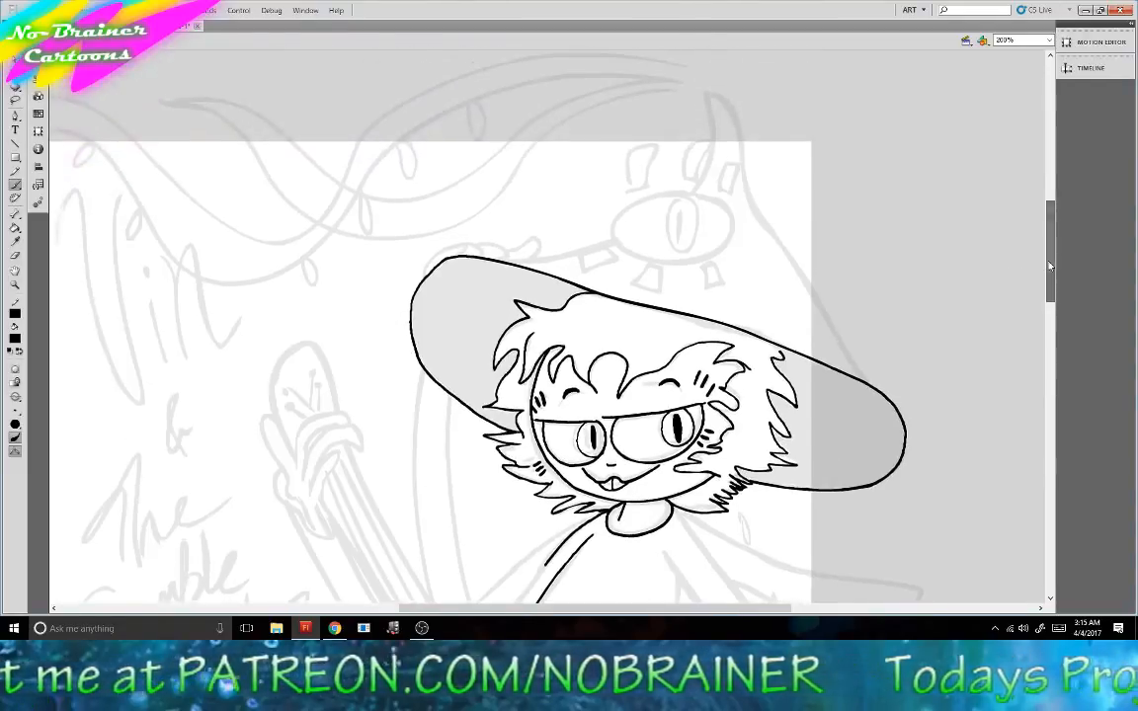
pyautogui.moveTo(873, 382)
pyautogui.mouseDown()
pyautogui.moveTo(777, 252)
pyautogui.moveTo(751, 158)
pyautogui.moveTo(726, 138)
pyautogui.moveTo(671, 127)
pyautogui.moveTo(693, 135)
pyautogui.moveTo(701, 163)
pyautogui.moveTo(679, 194)
pyautogui.moveTo(538, 246)
pyautogui.moveTo(447, 258)
pyautogui.mouseUp()
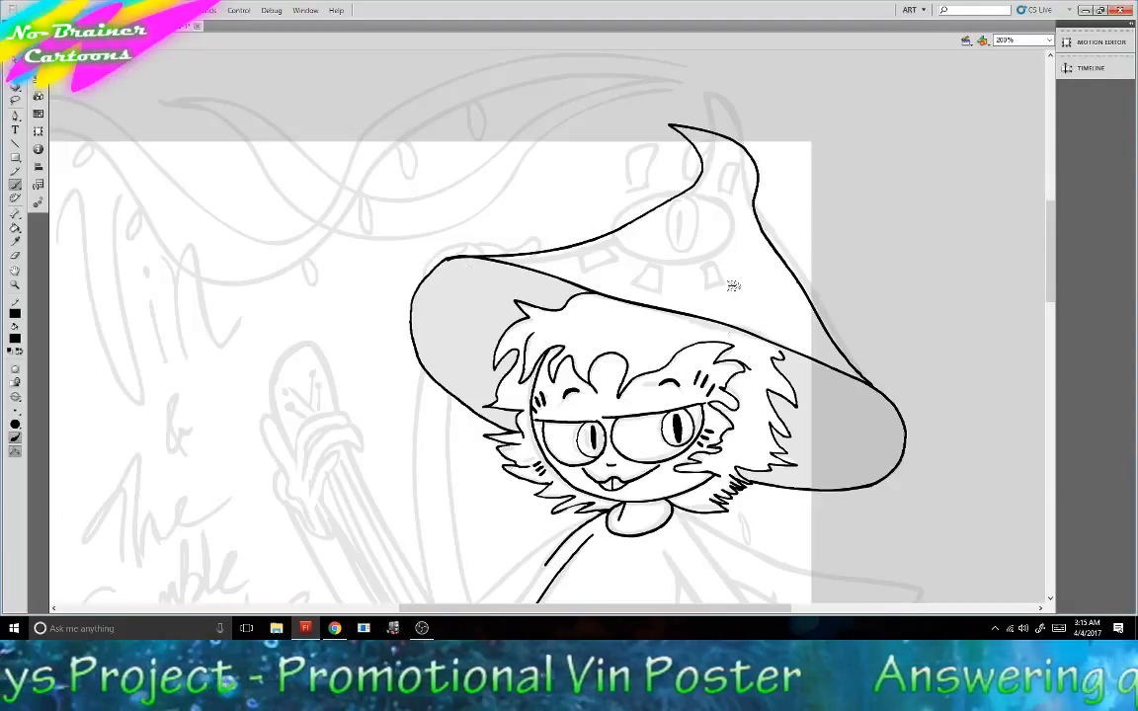
# Ink a large oval eye with a slit pupil on the witch hat, erasing the hat outline that crosses it.
pyautogui.moveTo(732, 216)
pyautogui.mouseDown()
pyautogui.moveTo(717, 201)
pyautogui.moveTo(656, 195)
pyautogui.moveTo(615, 229)
pyautogui.moveTo(639, 259)
pyautogui.moveTo(688, 262)
pyautogui.moveTo(729, 244)
pyautogui.moveTo(733, 219)
pyautogui.mouseUp()
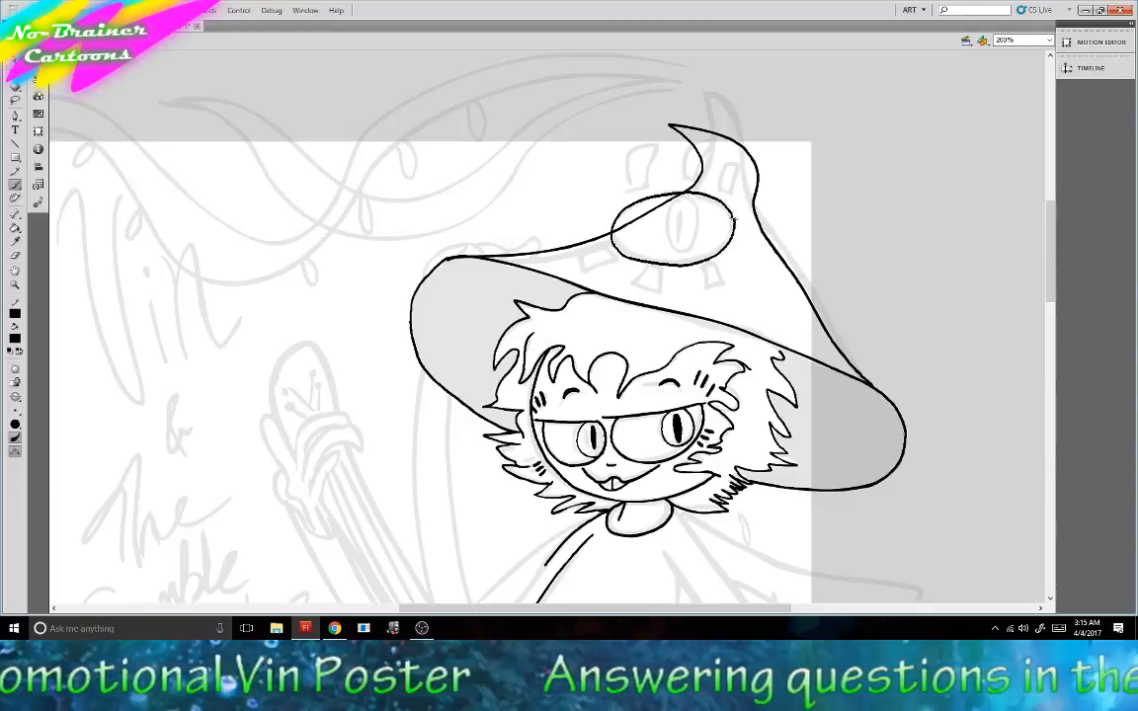
pyautogui.click(15, 232)
pyautogui.moveTo(682, 200); pyautogui.dragTo(620, 229)
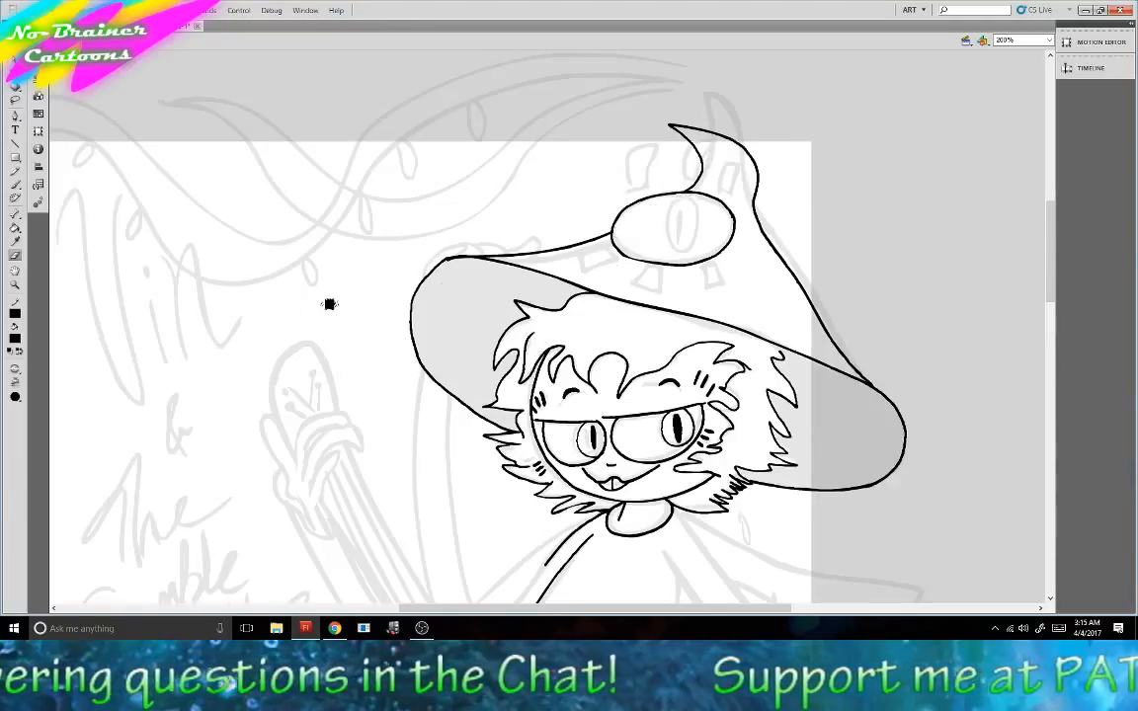
pyautogui.click(17, 182)
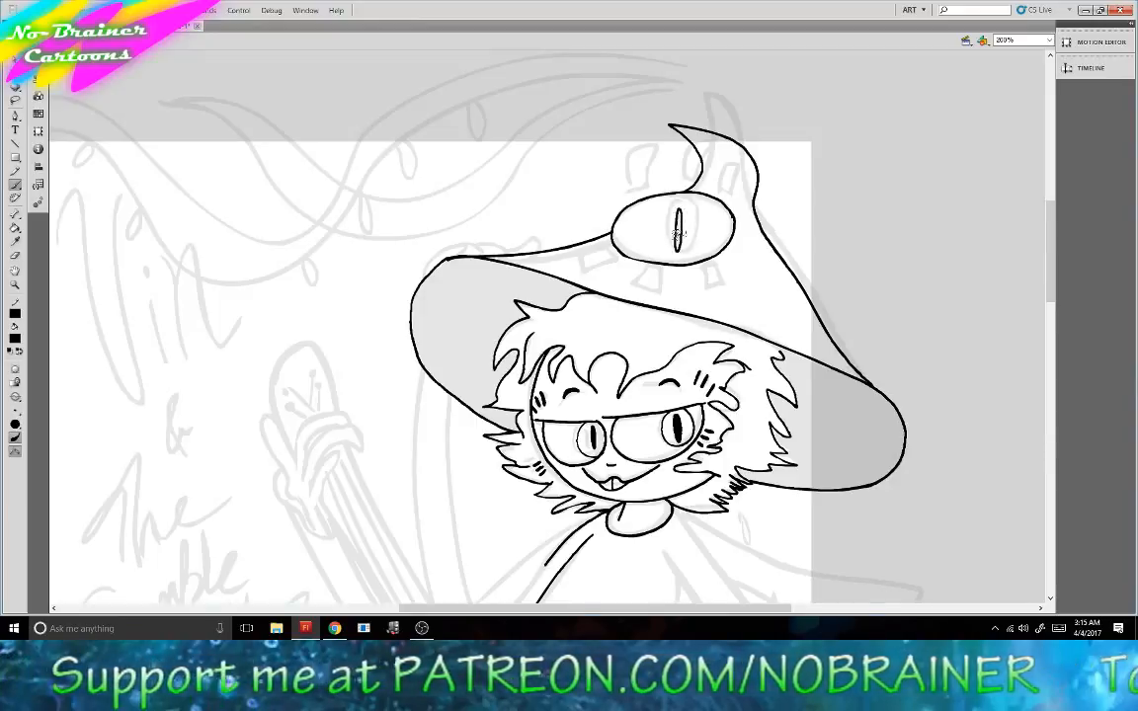
pyautogui.moveTo(678, 213); pyautogui.dragTo(678, 243)
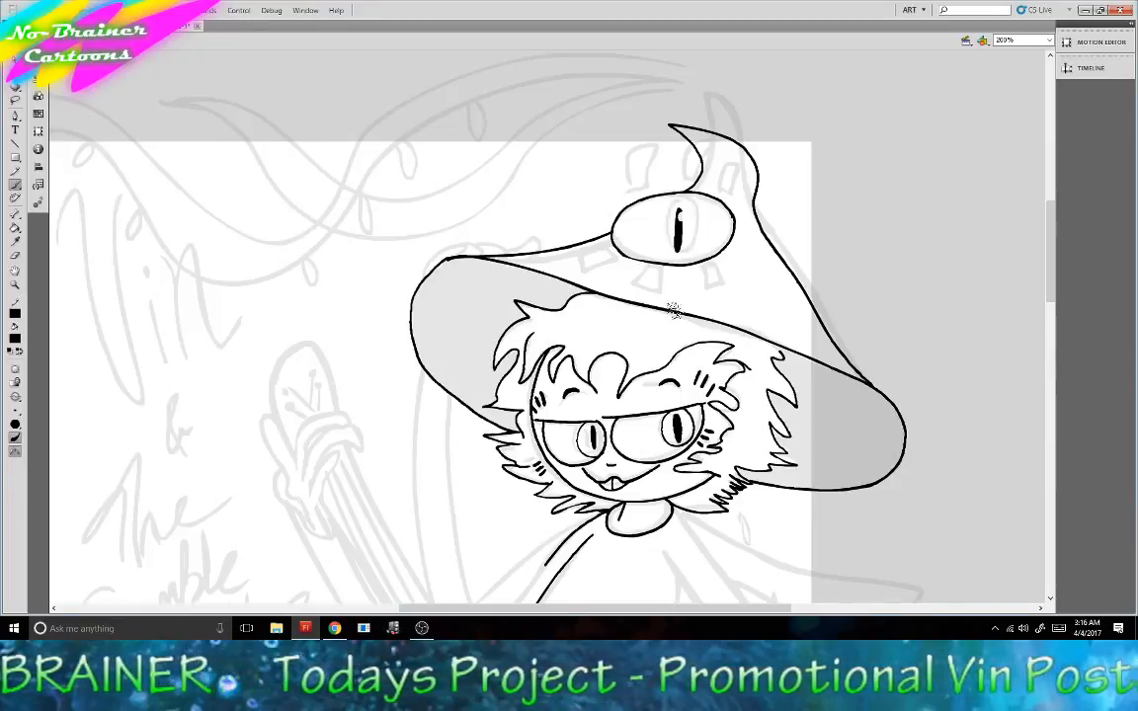
# Fill the underside of the hat brim with black and ink the blocky lashes around the hat's eye.
pyautogui.click(15, 215)
pyautogui.click(446, 277)
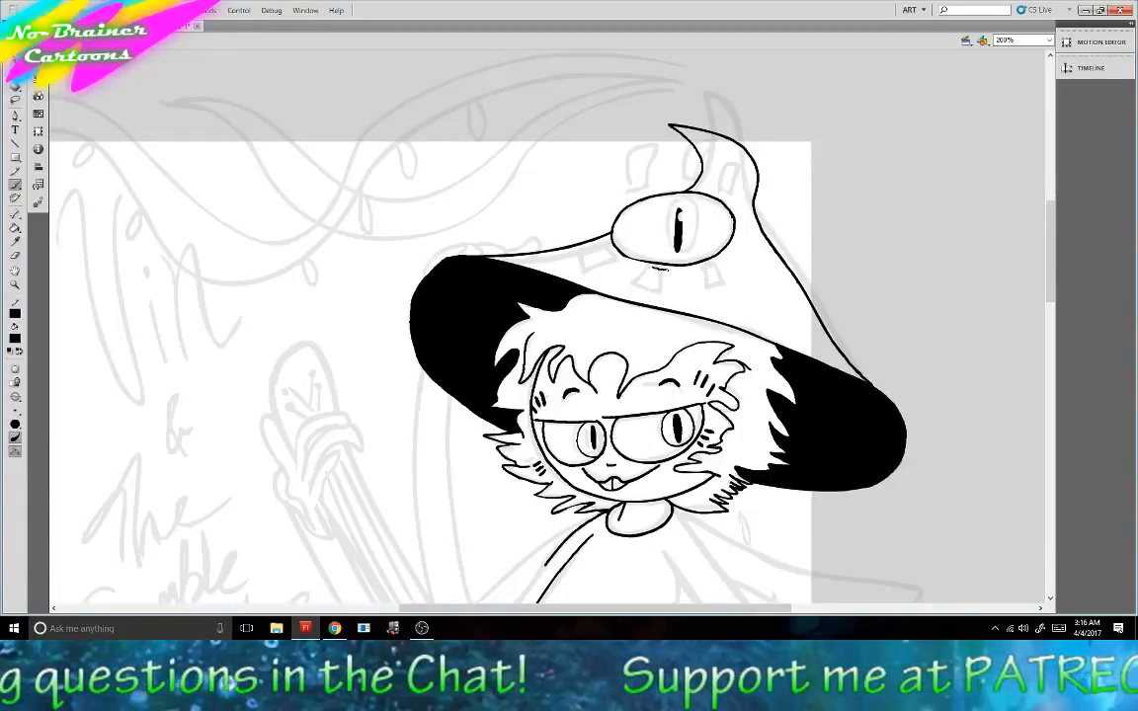
pyautogui.moveTo(665, 278); pyautogui.dragTo(668, 297)
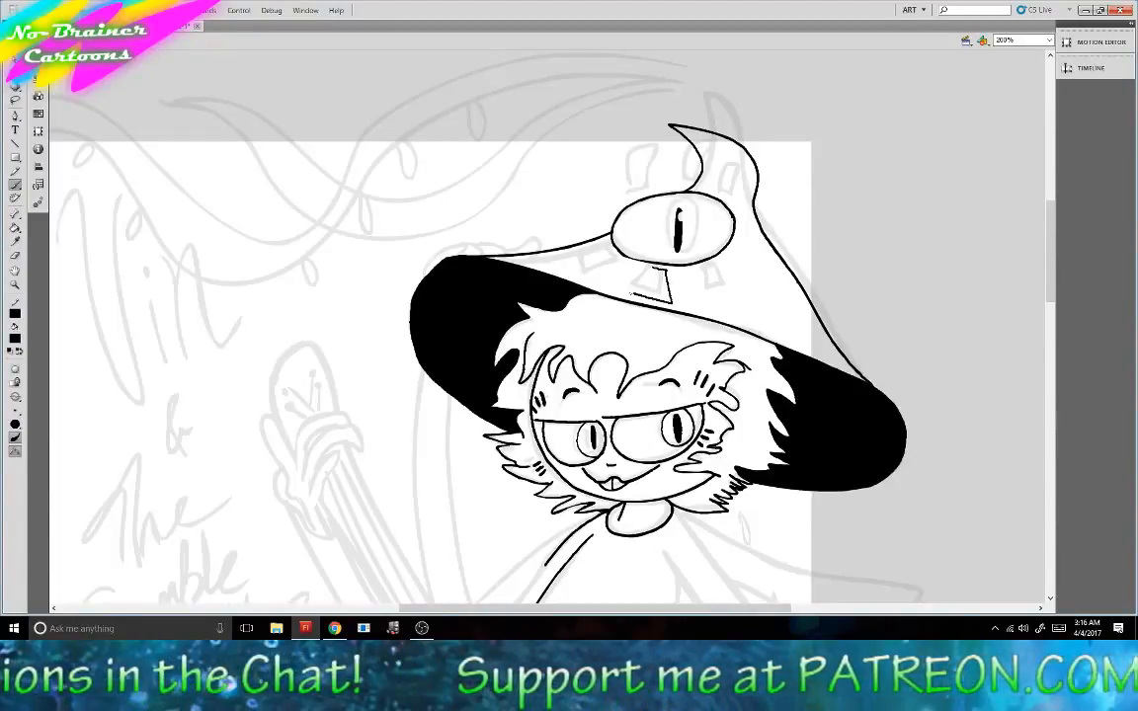
pyautogui.moveTo(660, 269)
pyautogui.mouseDown()
pyautogui.moveTo(713, 264)
pyautogui.moveTo(735, 289)
pyautogui.moveTo(707, 297)
pyautogui.moveTo(703, 265)
pyautogui.mouseUp()
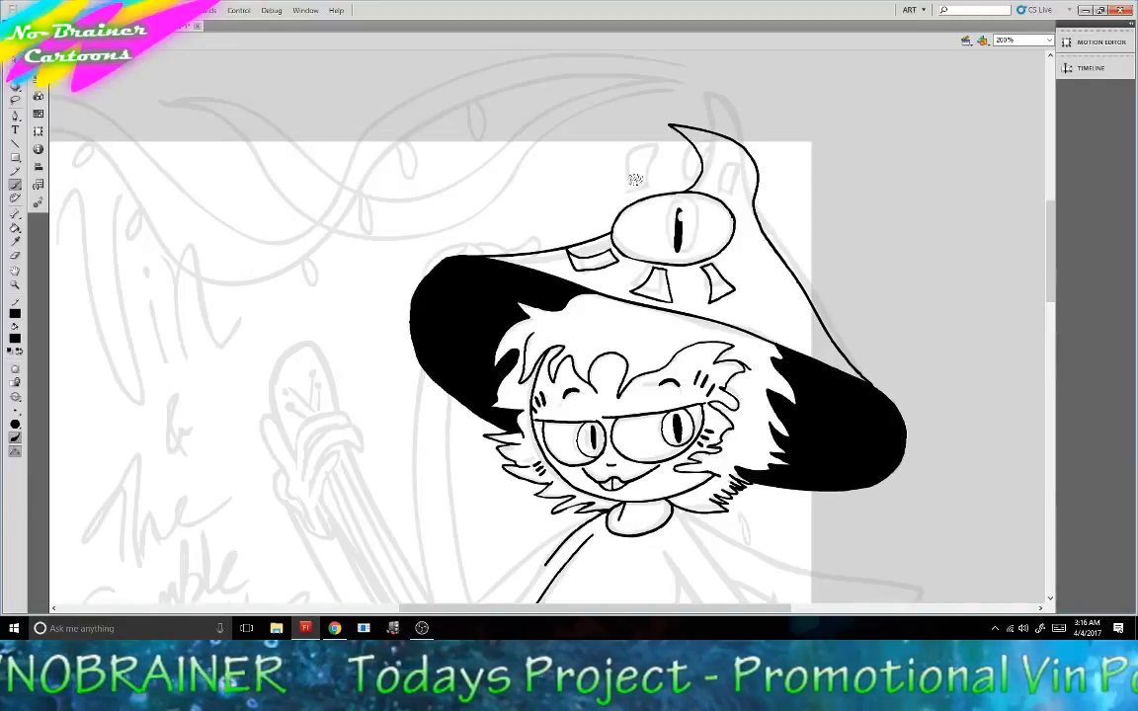
pyautogui.moveTo(649, 185)
pyautogui.mouseDown()
pyautogui.moveTo(644, 138)
pyautogui.moveTo(612, 156)
pyautogui.moveTo(628, 188)
pyautogui.moveTo(688, 178)
pyautogui.moveTo(713, 145)
pyautogui.moveTo(683, 141)
pyautogui.moveTo(693, 146)
pyautogui.moveTo(680, 181)
pyautogui.mouseUp()
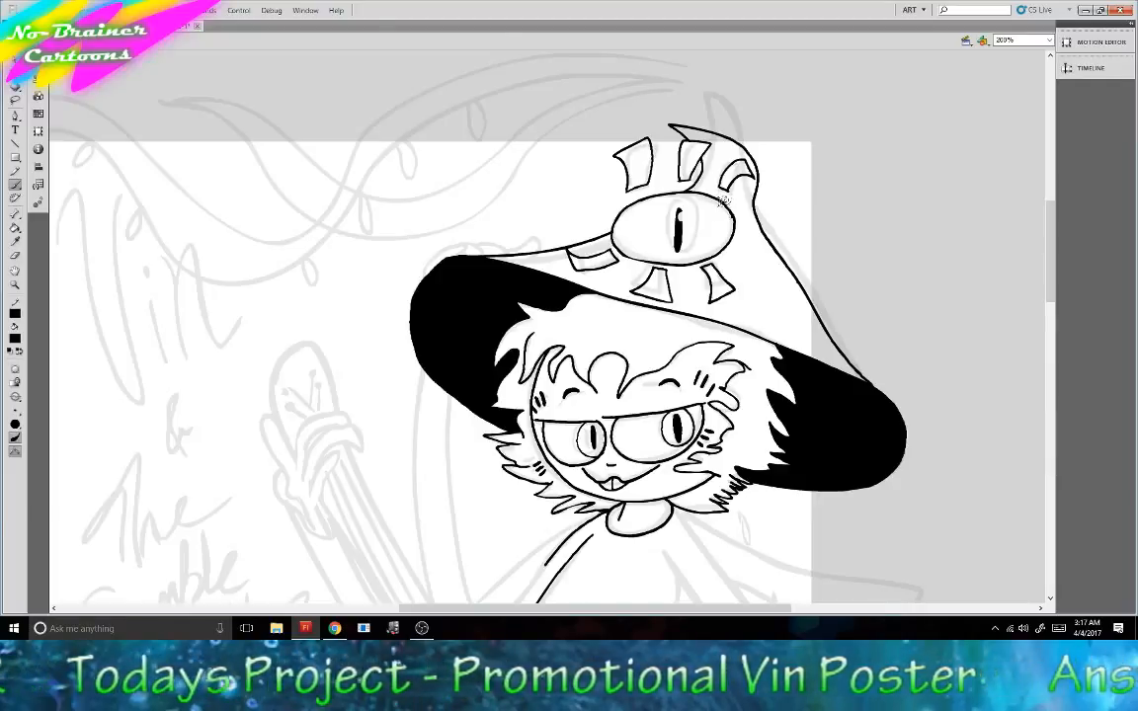
# Save the document as Vin_promoPoster in the ART folder, in Flash CS5 Document format.
pyautogui.hotkey('ctrl', 's')
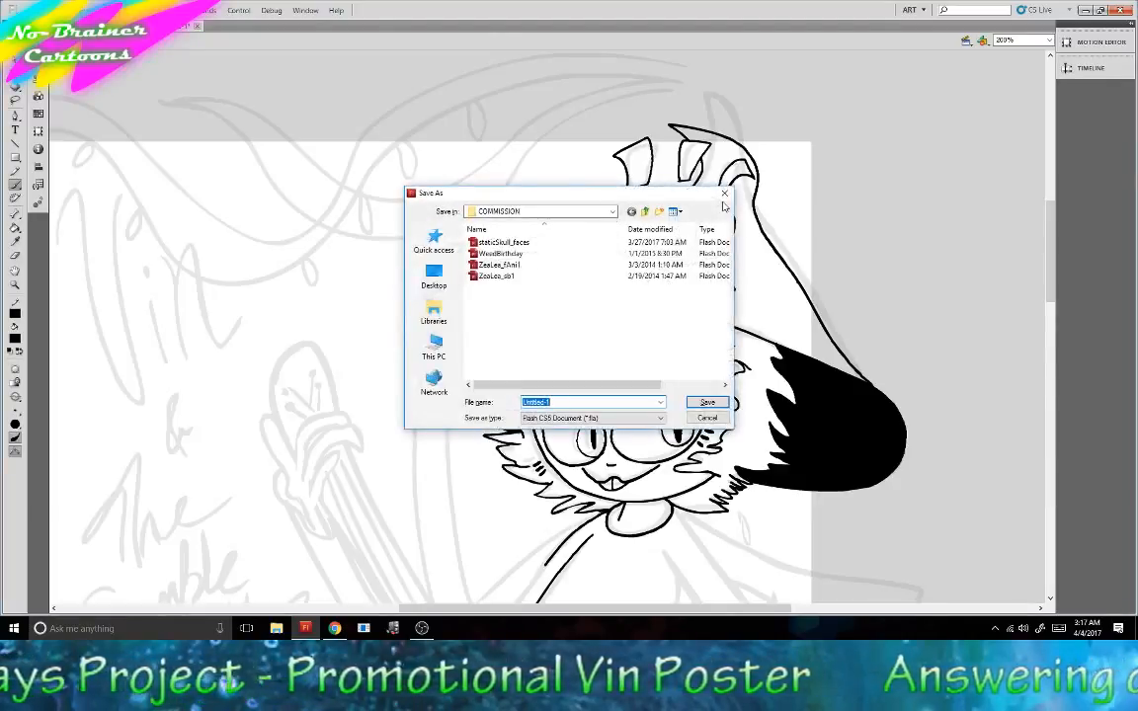
pyautogui.click(644, 211)
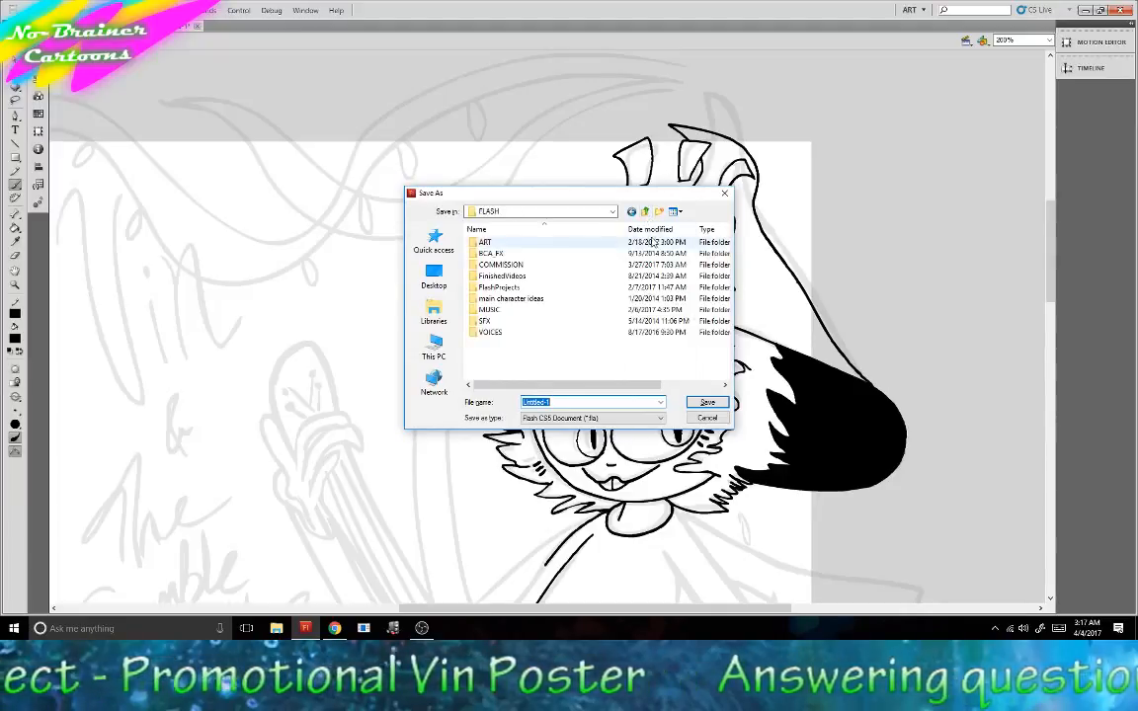
pyautogui.doubleClick(648, 242)
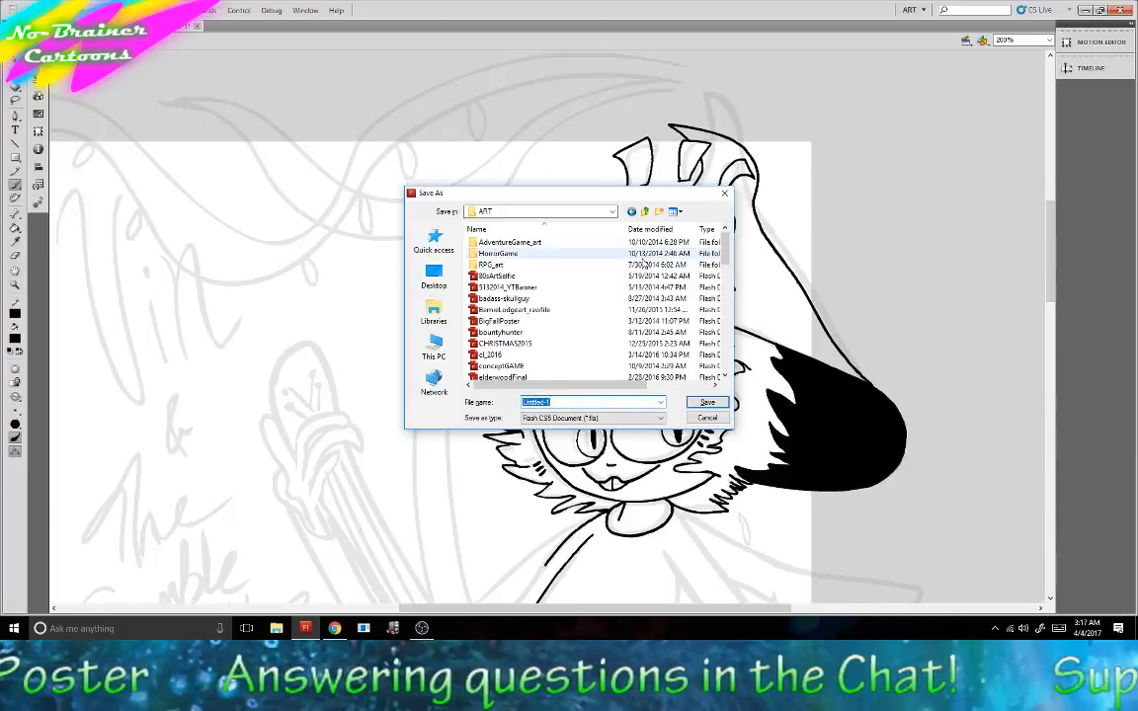
pyautogui.write('Vin')
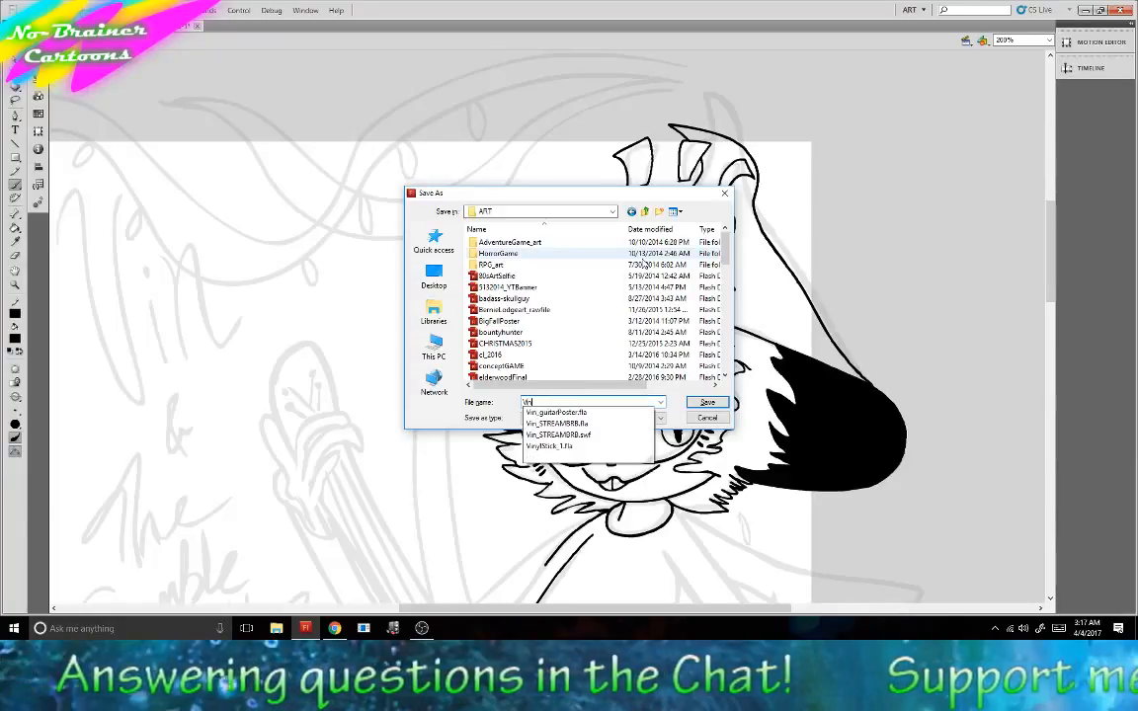
pyautogui.write('_')
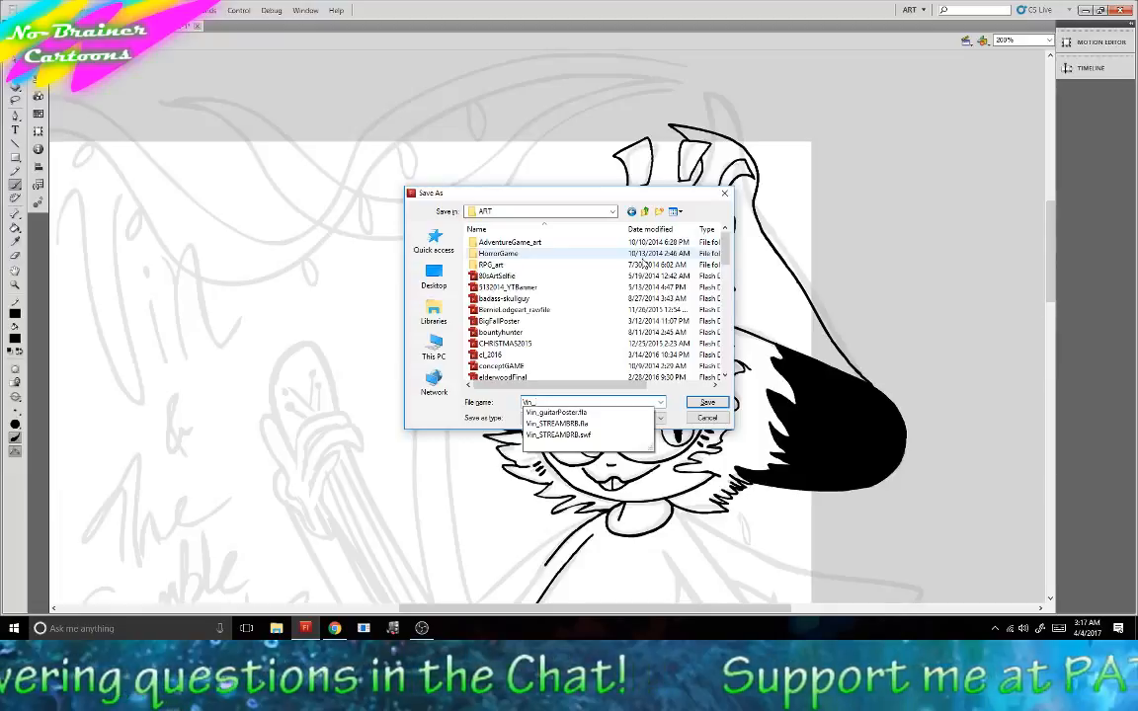
pyautogui.write('promo')
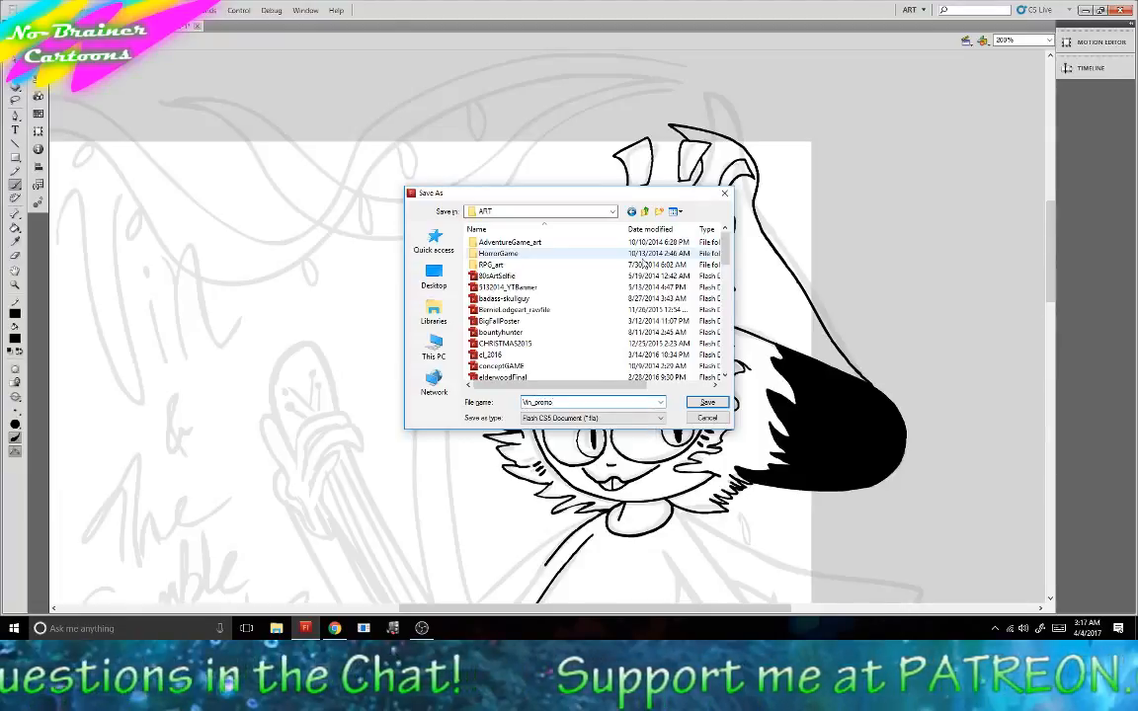
pyautogui.write('Po')
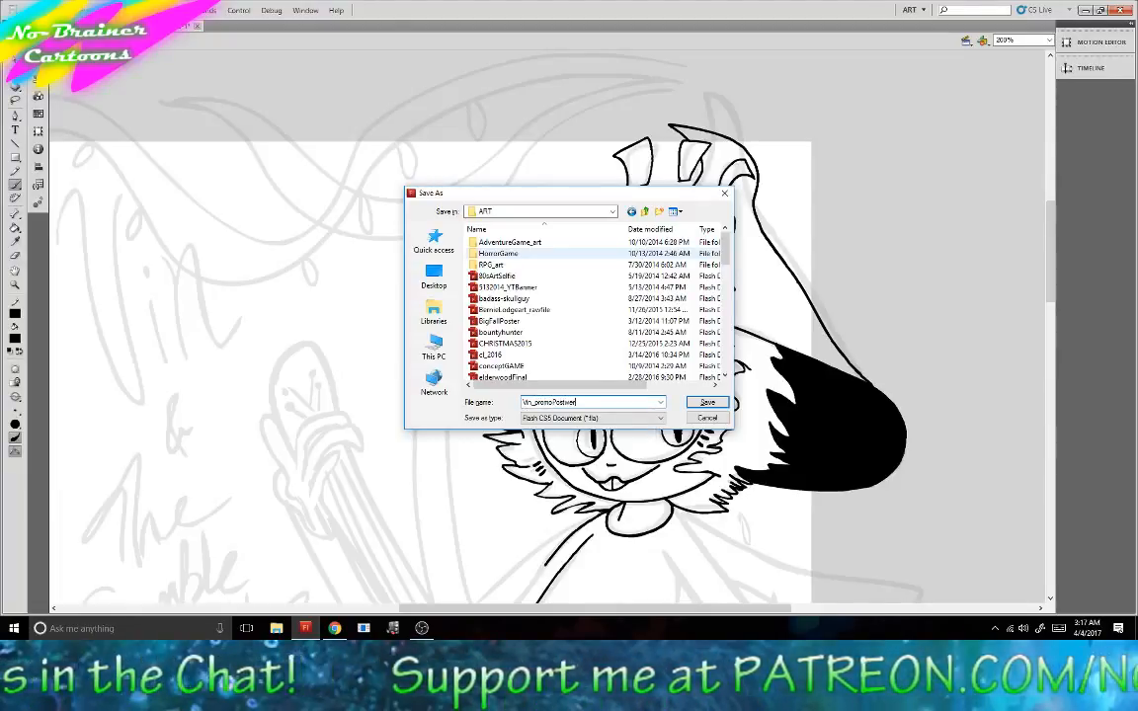
pyautogui.write('ster')
pyautogui.press('Return')
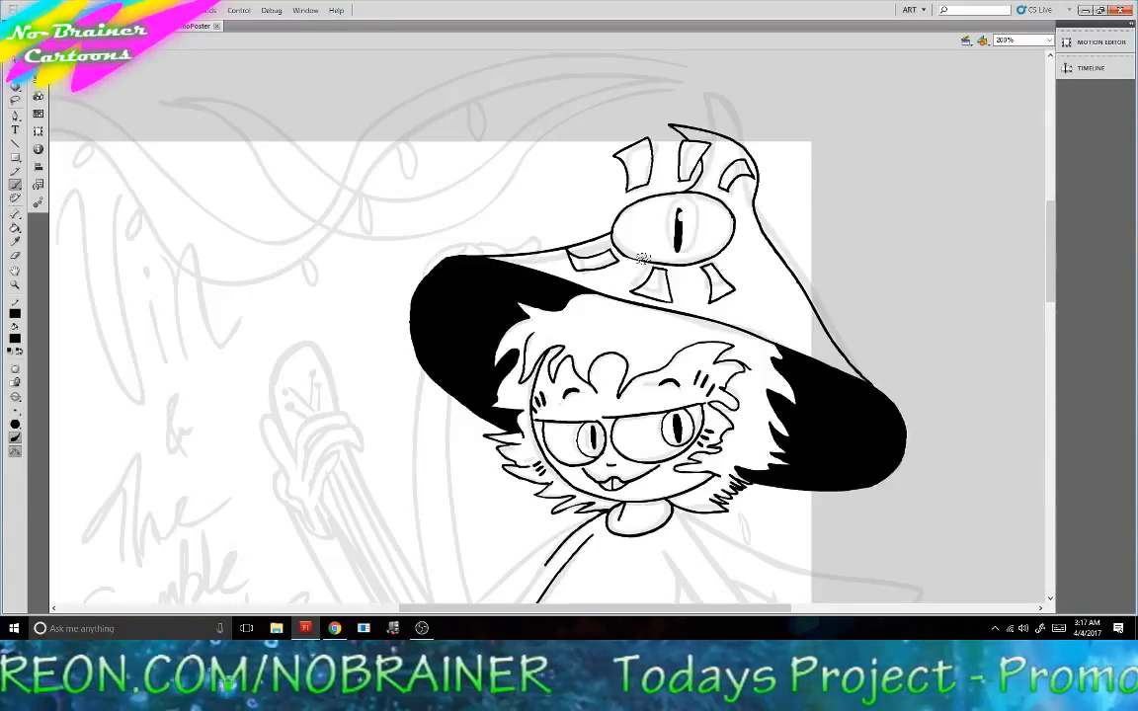
# Ink the upper arm behind the guitar neck and the bent strumming arm with its pointed sleeve cuff, following the sketch.
pyautogui.moveTo(1050, 251); pyautogui.dragTo(1052, 300)
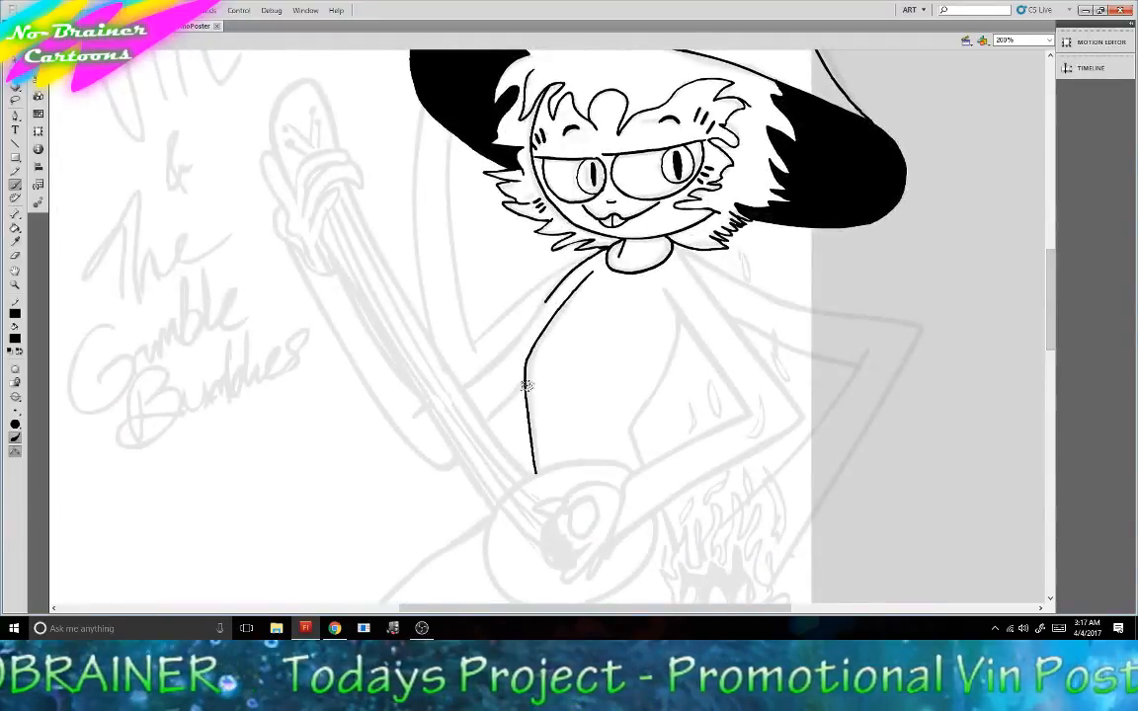
pyautogui.moveTo(520, 391); pyautogui.dragTo(486, 427)
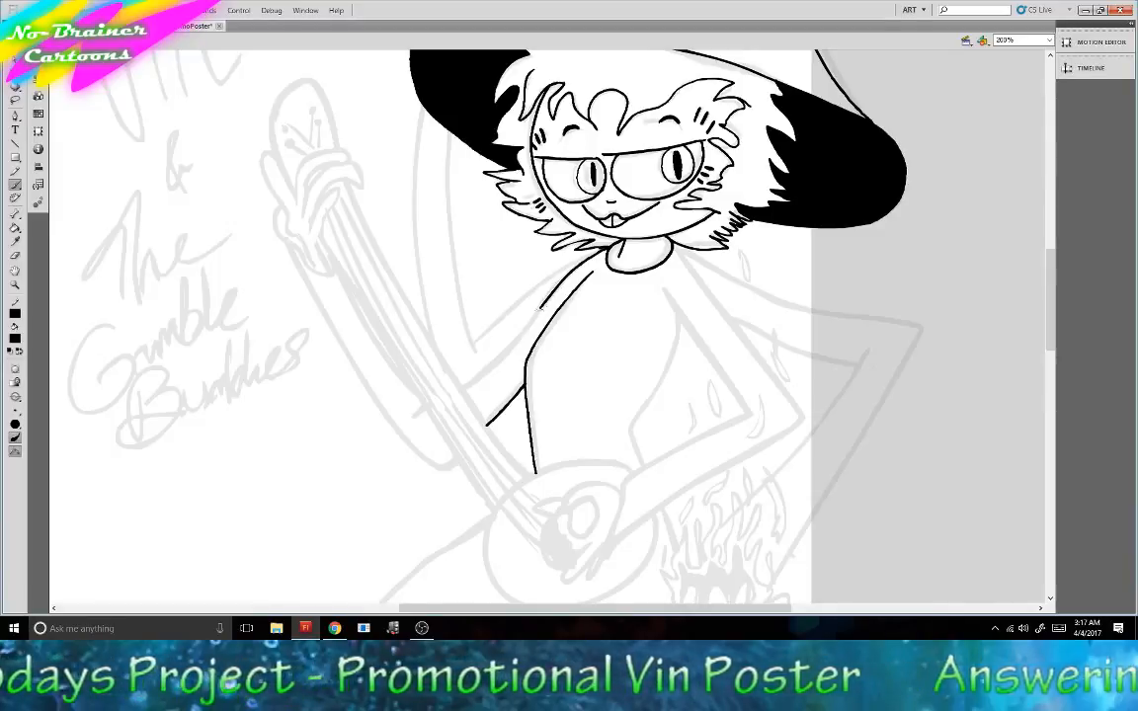
pyautogui.moveTo(540, 308); pyautogui.dragTo(491, 365)
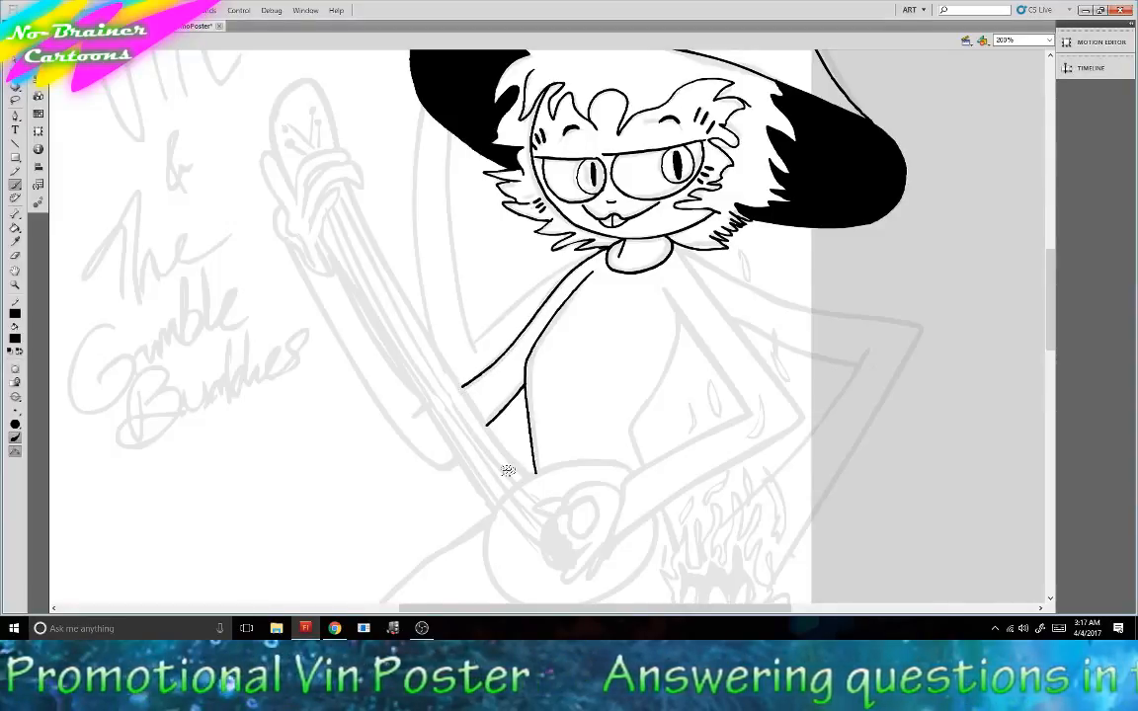
pyautogui.moveTo(675, 245); pyautogui.dragTo(798, 415)
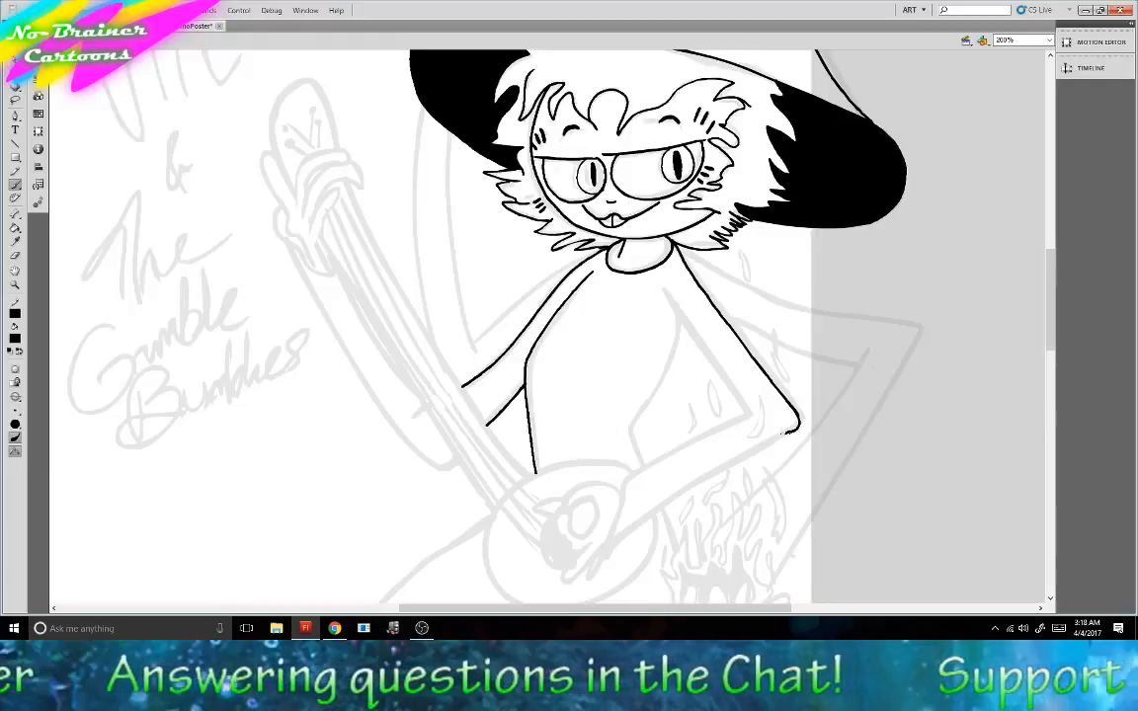
pyautogui.moveTo(790, 432)
pyautogui.mouseDown()
pyautogui.moveTo(637, 525)
pyautogui.moveTo(610, 561)
pyautogui.moveTo(625, 482)
pyautogui.moveTo(761, 409)
pyautogui.mouseUp()
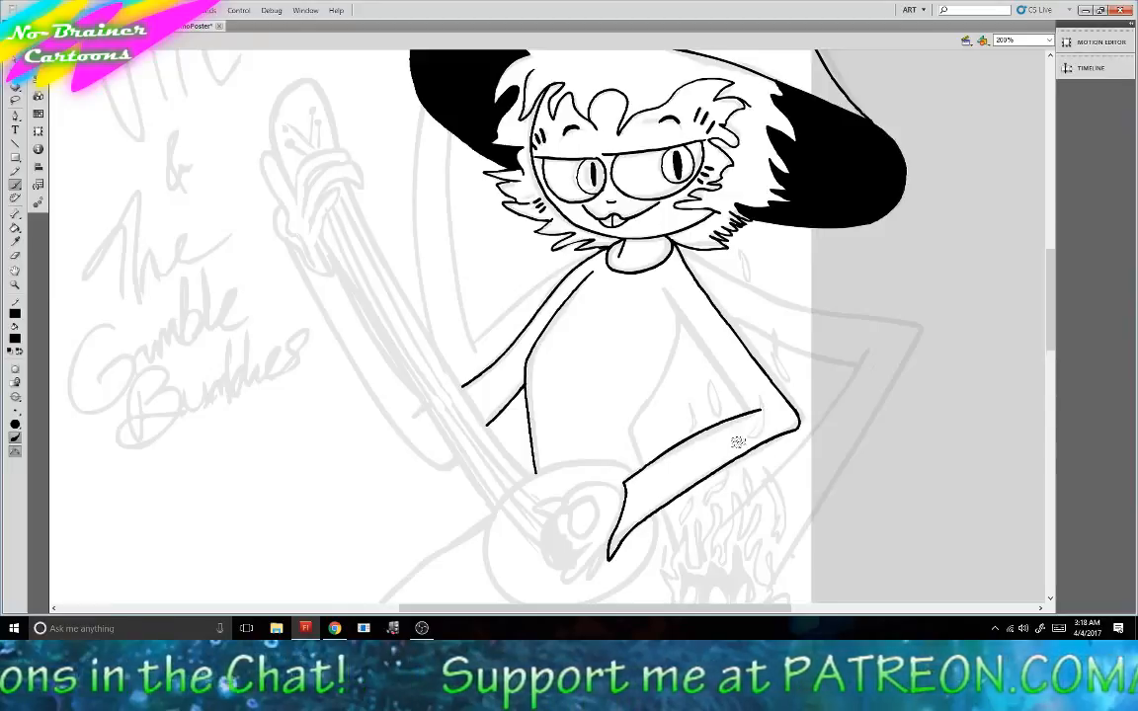
pyautogui.moveTo(665, 285); pyautogui.dragTo(746, 413)
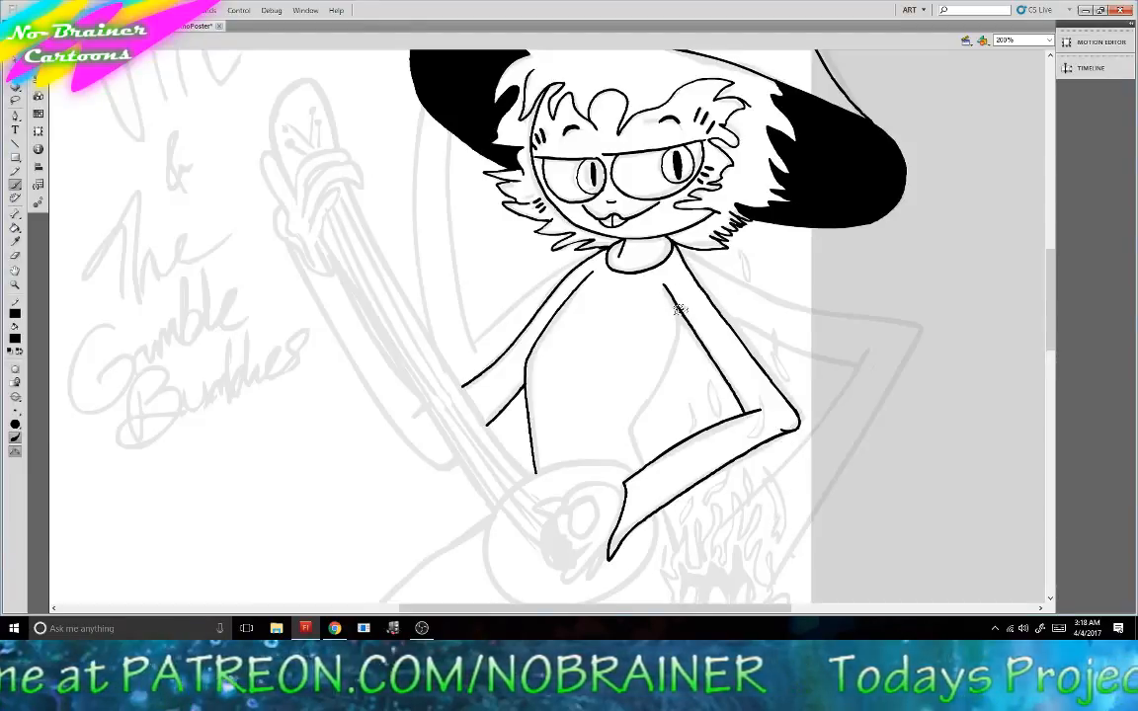
pyautogui.moveTo(680, 309)
pyautogui.mouseDown()
pyautogui.moveTo(633, 391)
pyautogui.moveTo(644, 470)
pyautogui.mouseUp()
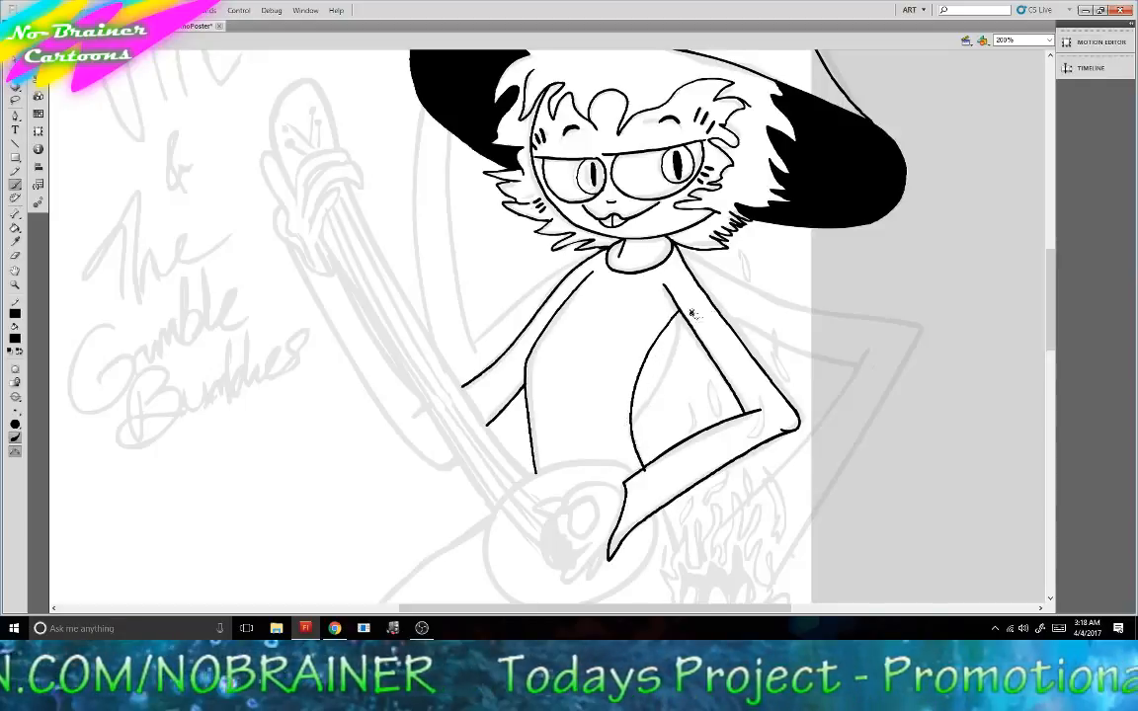
pyautogui.hotkey('ctrl', 'z')
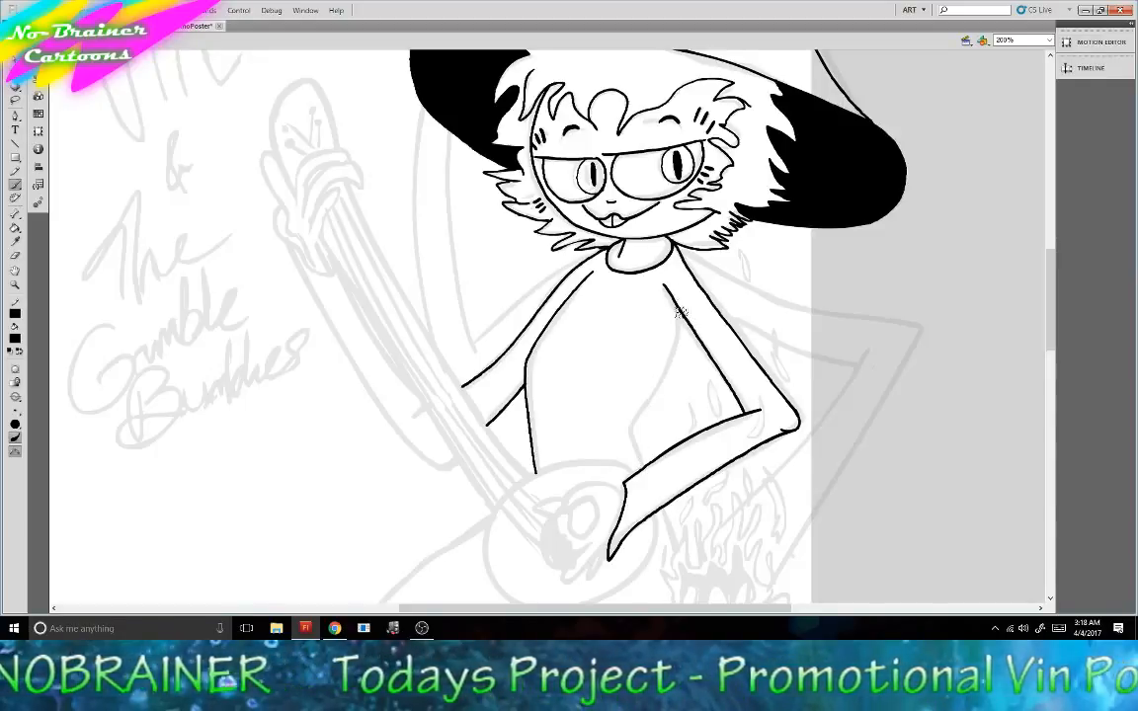
# Remove the first frame of Layer 1 from the timeline and return to the line-art frame.
pyautogui.click(1090, 67)
pyautogui.rightClick(818, 91)
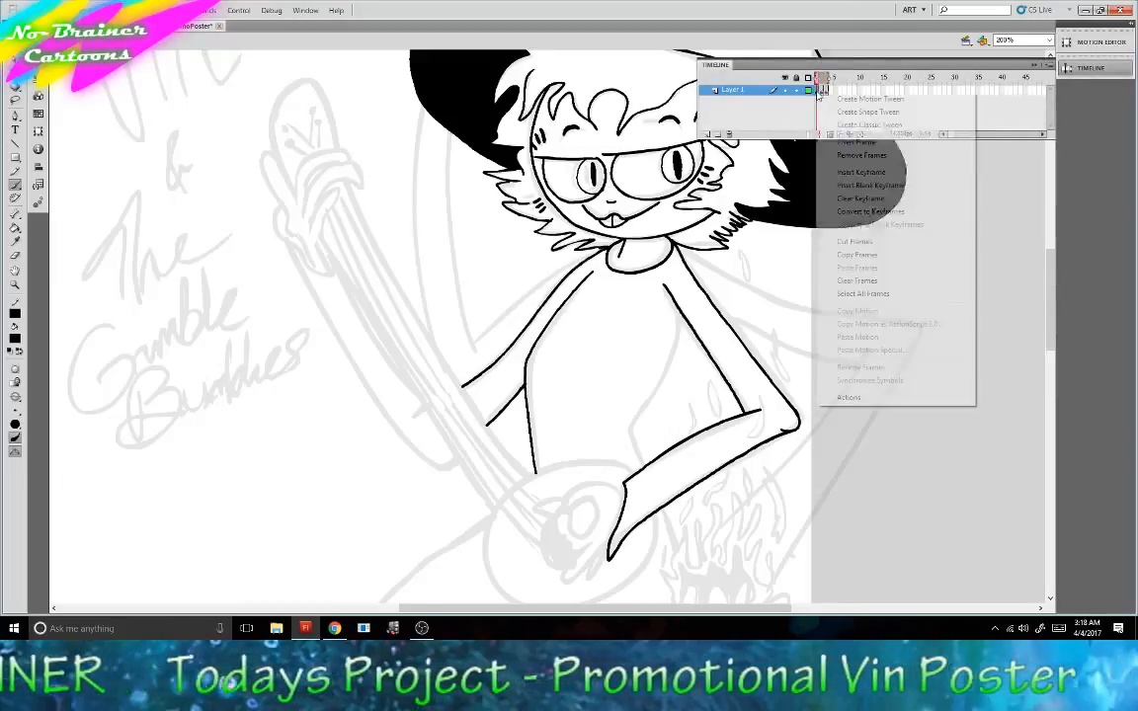
pyautogui.click(848, 156)
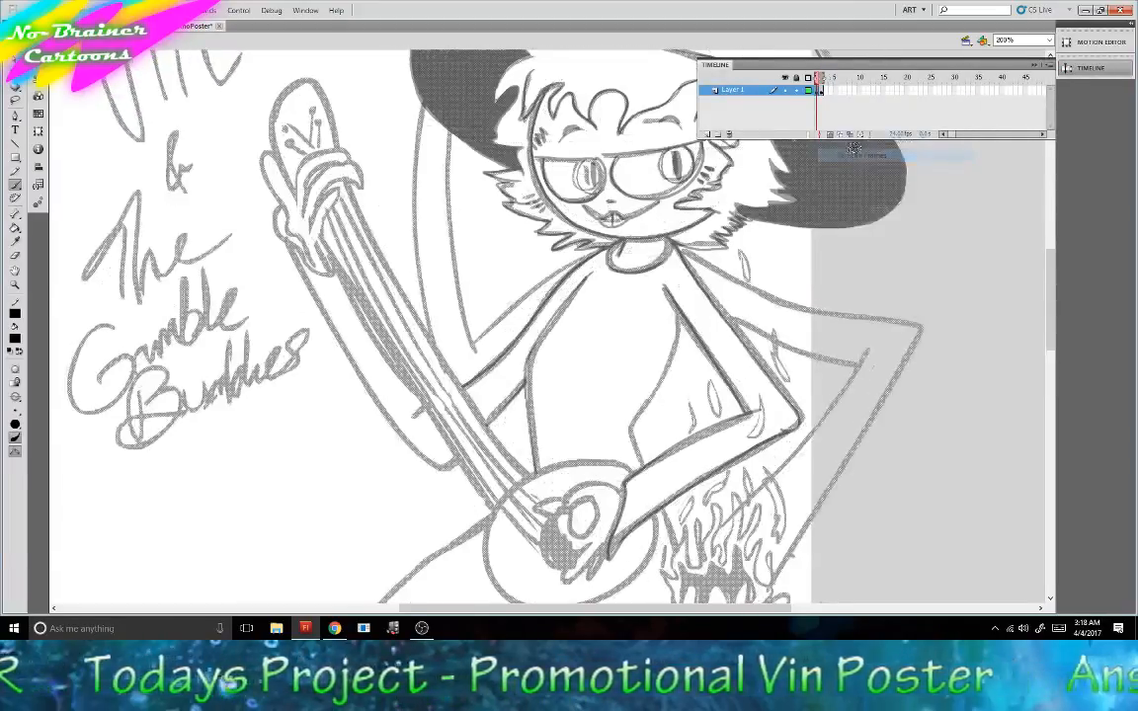
pyautogui.click(821, 90)
pyautogui.click(1034, 64)
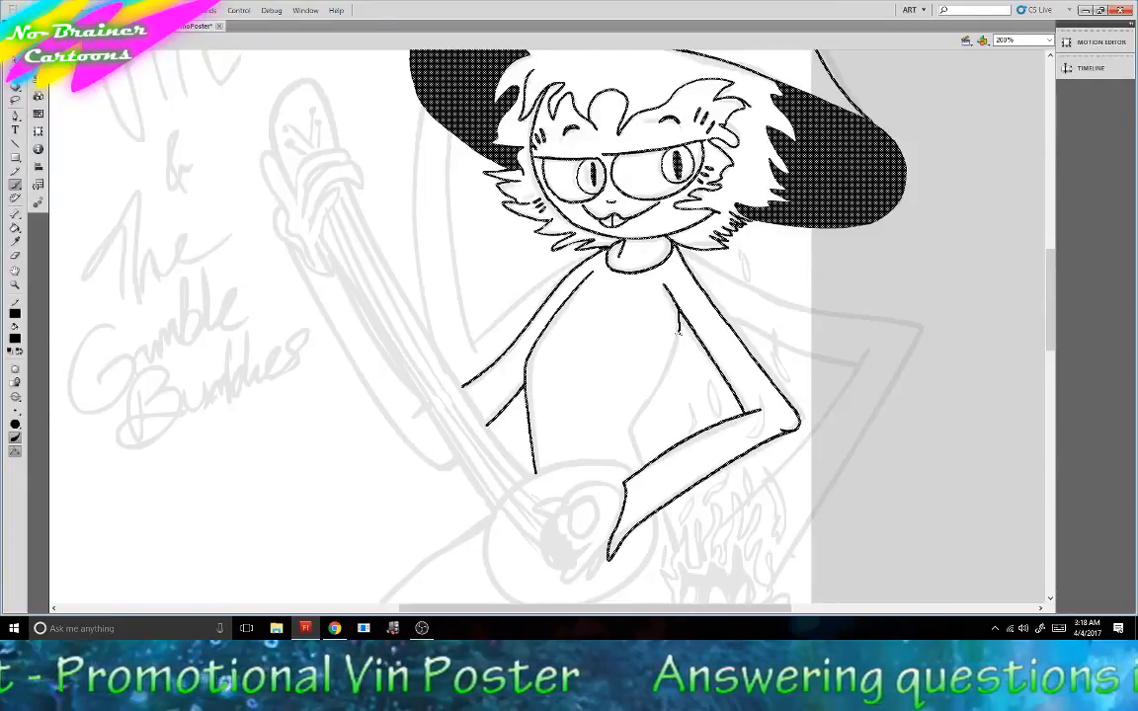
pyautogui.moveTo(678, 333); pyautogui.dragTo(621, 419)
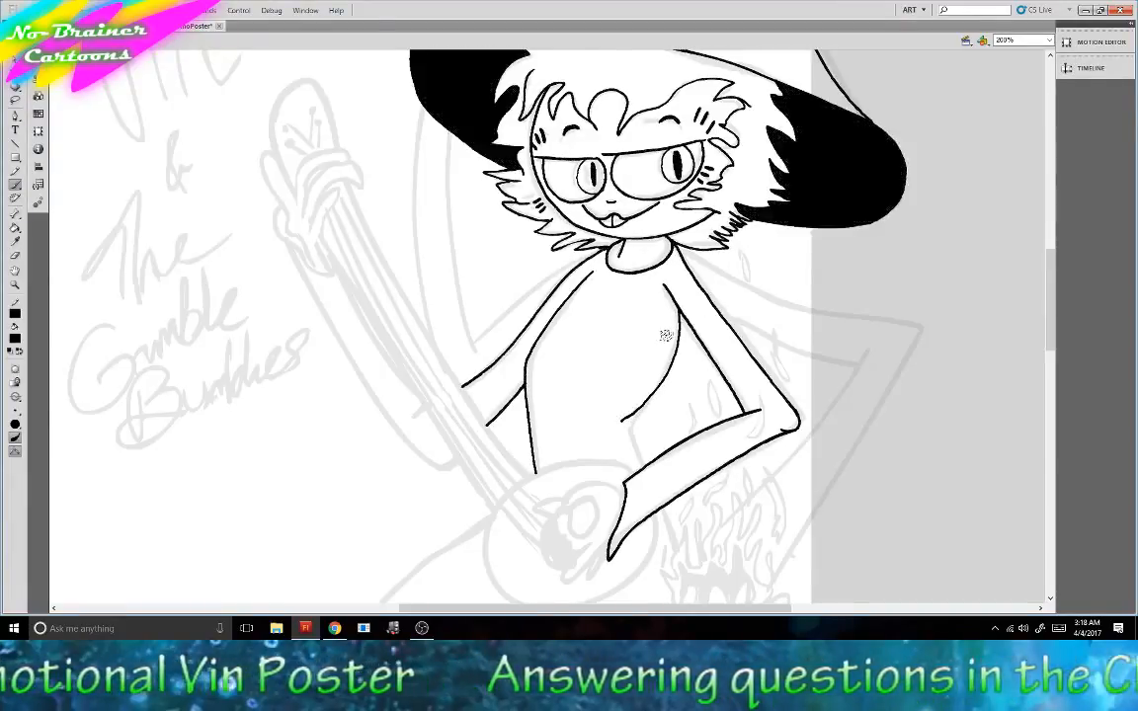
pyautogui.hotkey('ctrl', 'z')
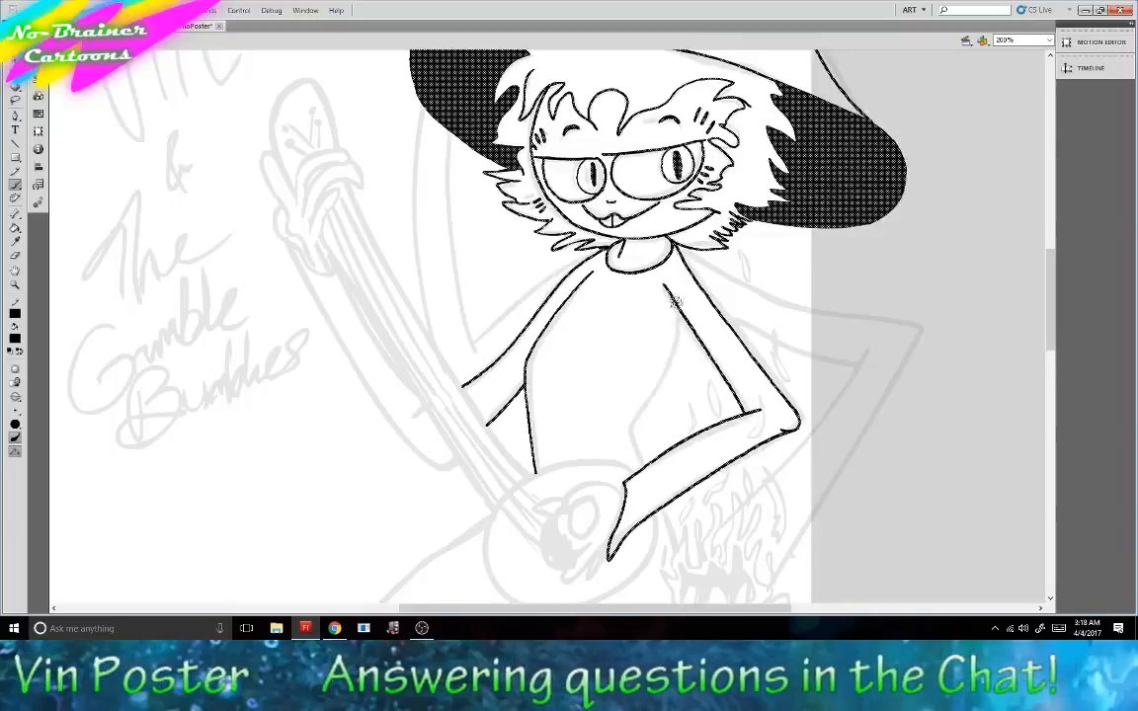
pyautogui.moveTo(674, 301)
pyautogui.mouseDown()
pyautogui.moveTo(620, 409)
pyautogui.moveTo(644, 456)
pyautogui.mouseUp()
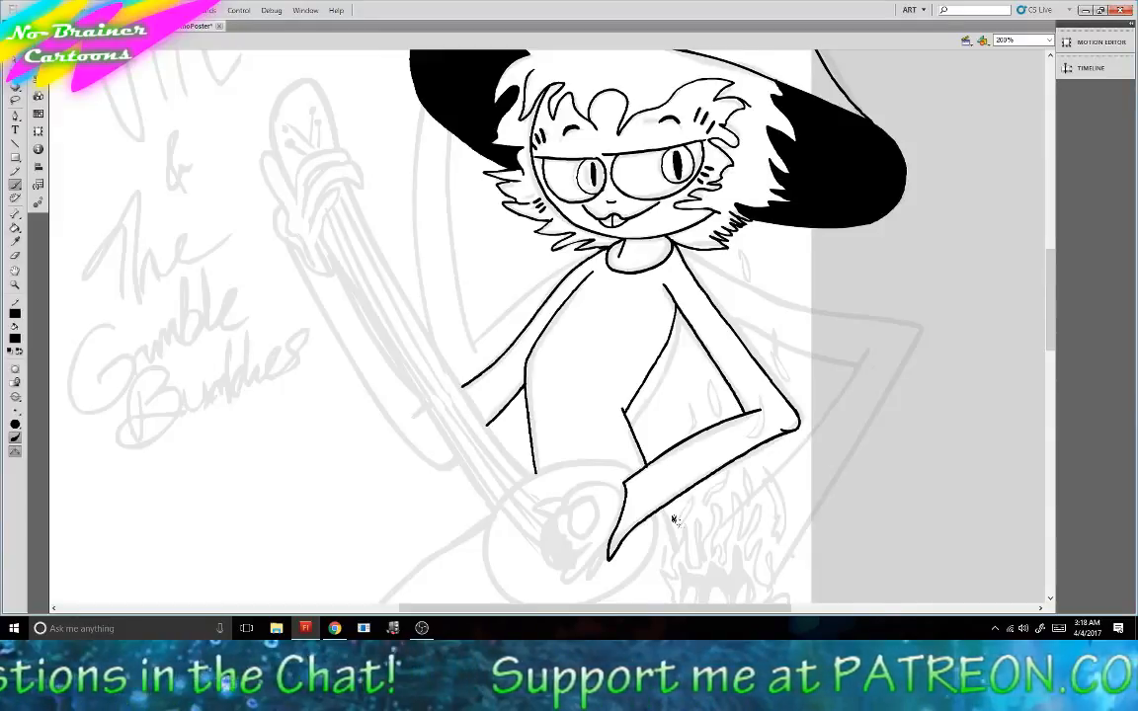
pyautogui.hotkey('ctrl', 'z')
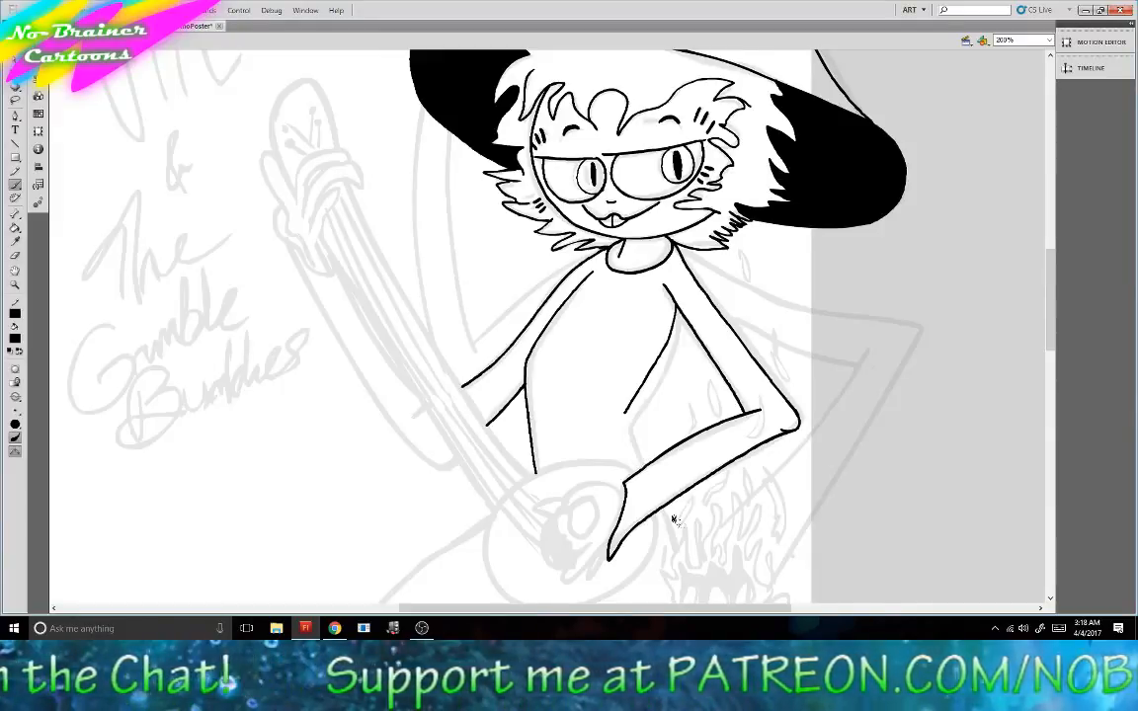
pyautogui.hotkey('ctrl', 'z')
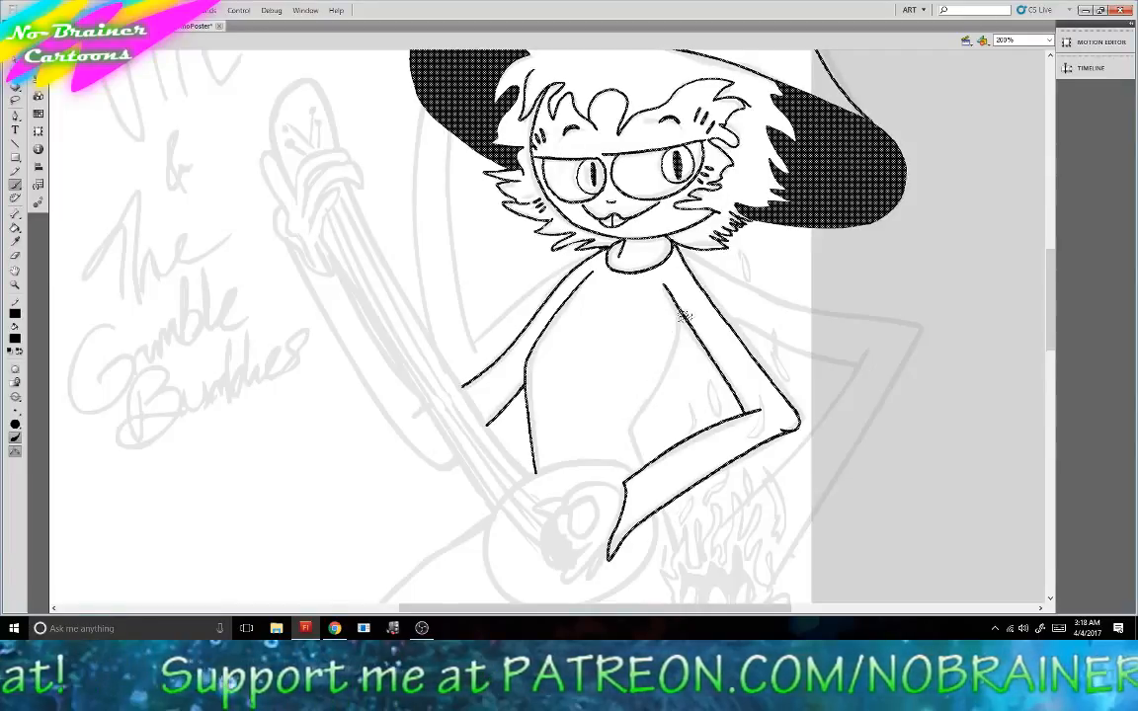
# Ink the side of the torso beside the strumming arm, from the armpit in to the waist and down to the forearm.
pyautogui.moveTo(683, 314)
pyautogui.mouseDown()
pyautogui.moveTo(629, 445)
pyautogui.moveTo(638, 471)
pyautogui.mouseUp()
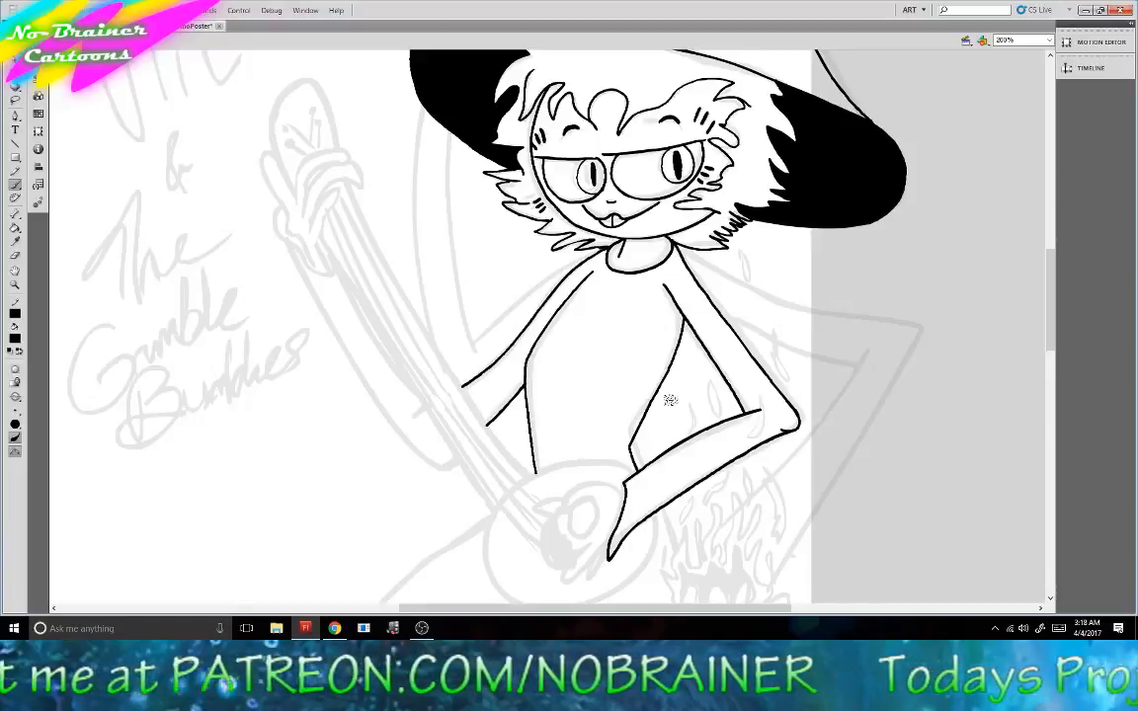
pyautogui.moveTo(1049, 281)
pyautogui.mouseDown()
pyautogui.moveTo(1050, 314)
pyautogui.moveTo(1050, 293)
pyautogui.mouseUp()
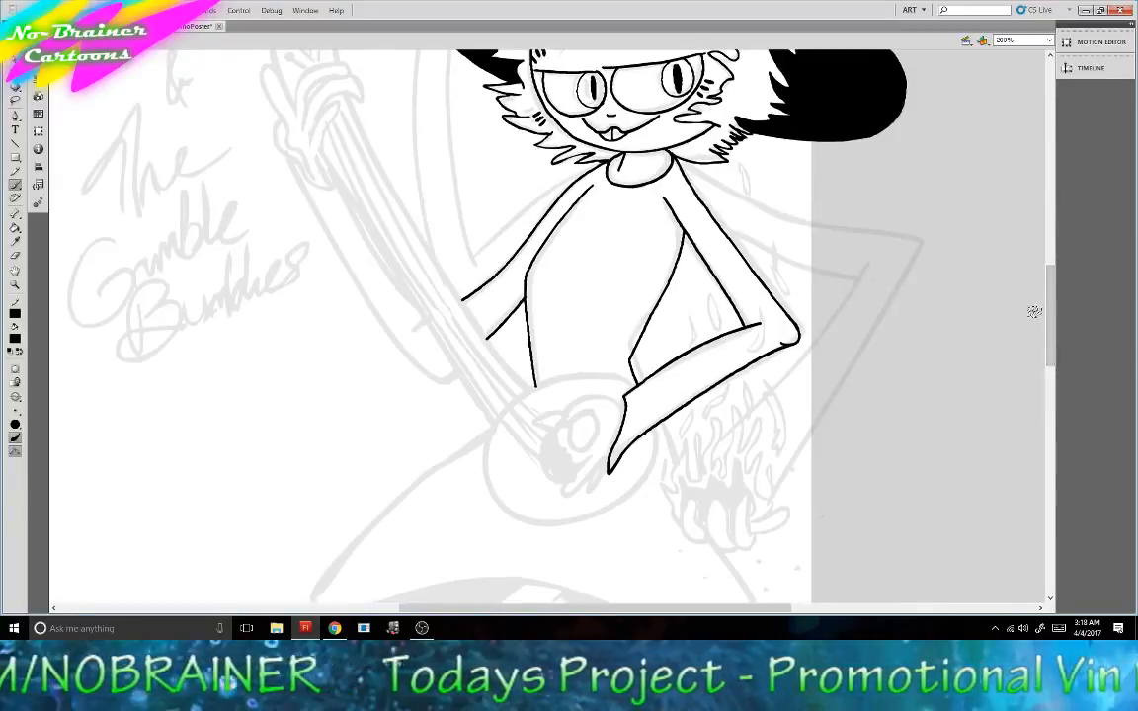
pyautogui.moveTo(1051, 305); pyautogui.dragTo(1051, 298)
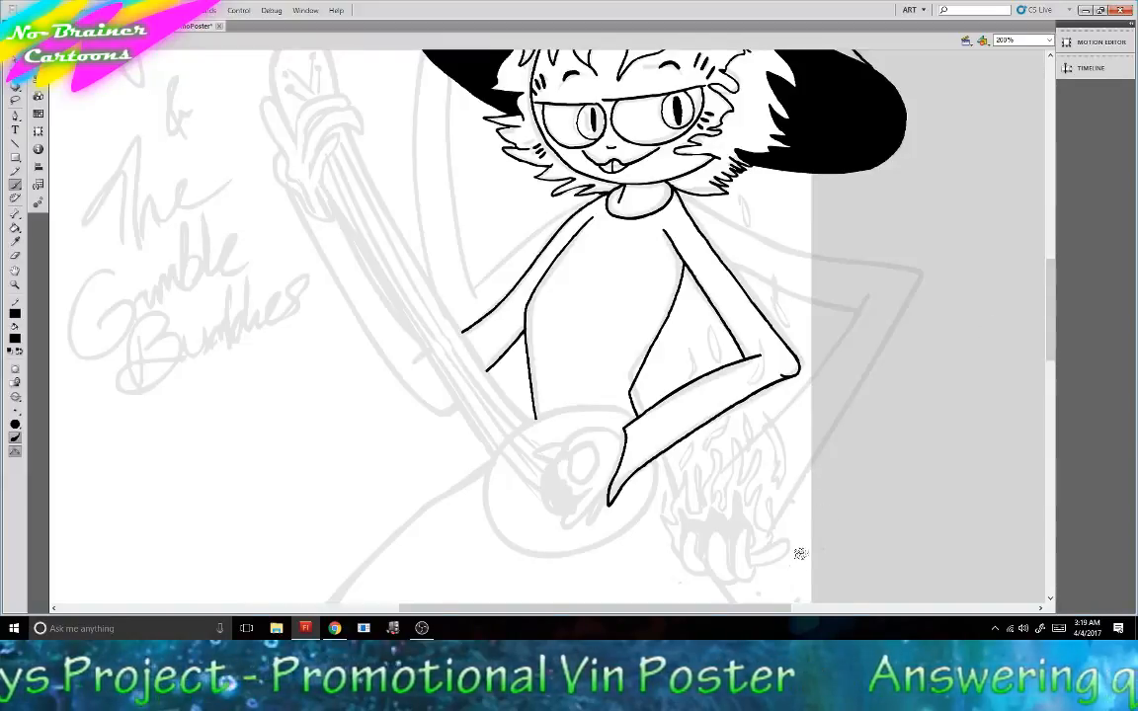
# Ink the strumming hand at the sleeve cuff, with curled thumb and forefinger, two extended fingers and the leaf-shaped pick.
pyautogui.moveTo(622, 426)
pyautogui.mouseDown()
pyautogui.moveTo(568, 440)
pyautogui.moveTo(563, 455)
pyautogui.moveTo(600, 447)
pyautogui.moveTo(592, 480)
pyautogui.moveTo(569, 470)
pyautogui.moveTo(580, 440)
pyautogui.moveTo(557, 482)
pyautogui.mouseUp()
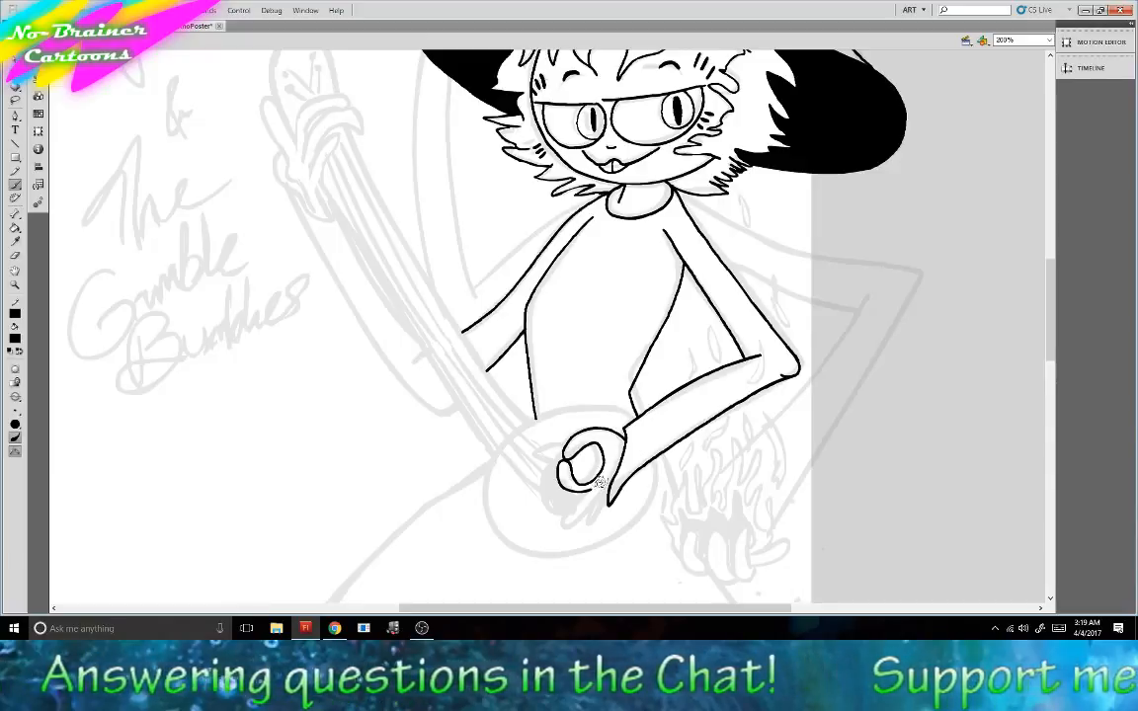
pyautogui.moveTo(590, 499)
pyautogui.mouseDown()
pyautogui.moveTo(549, 520)
pyautogui.moveTo(582, 512)
pyautogui.moveTo(598, 491)
pyautogui.moveTo(584, 533)
pyautogui.moveTo(604, 499)
pyautogui.mouseUp()
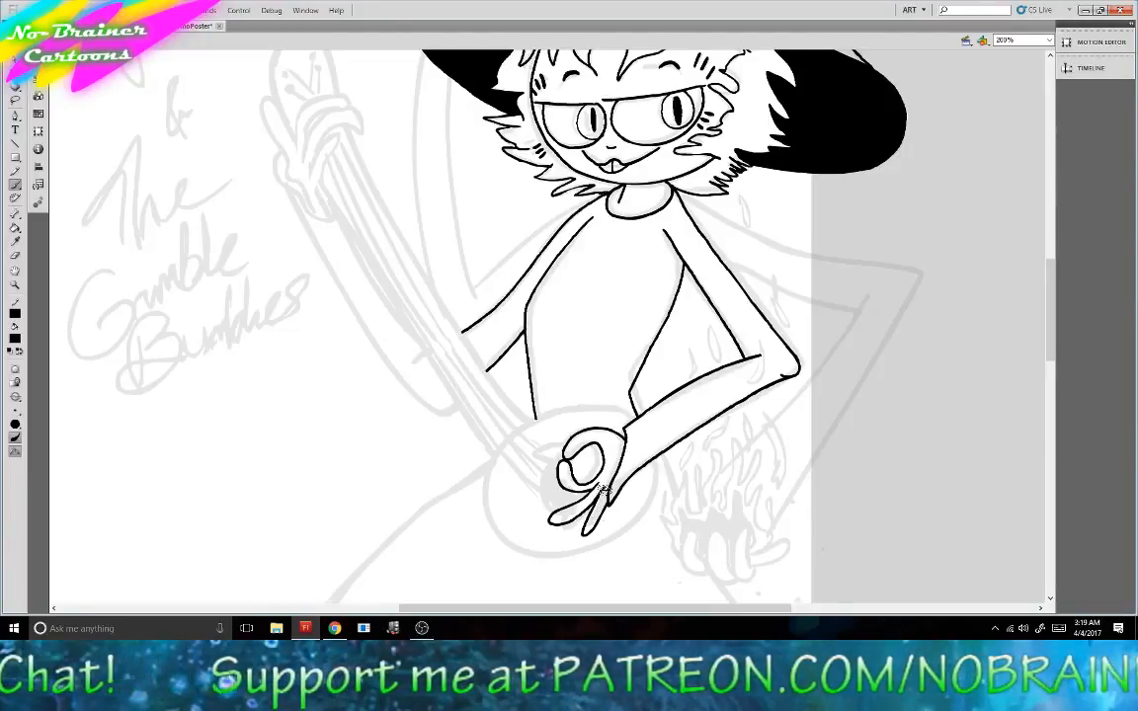
pyautogui.moveTo(564, 451); pyautogui.dragTo(533, 456)
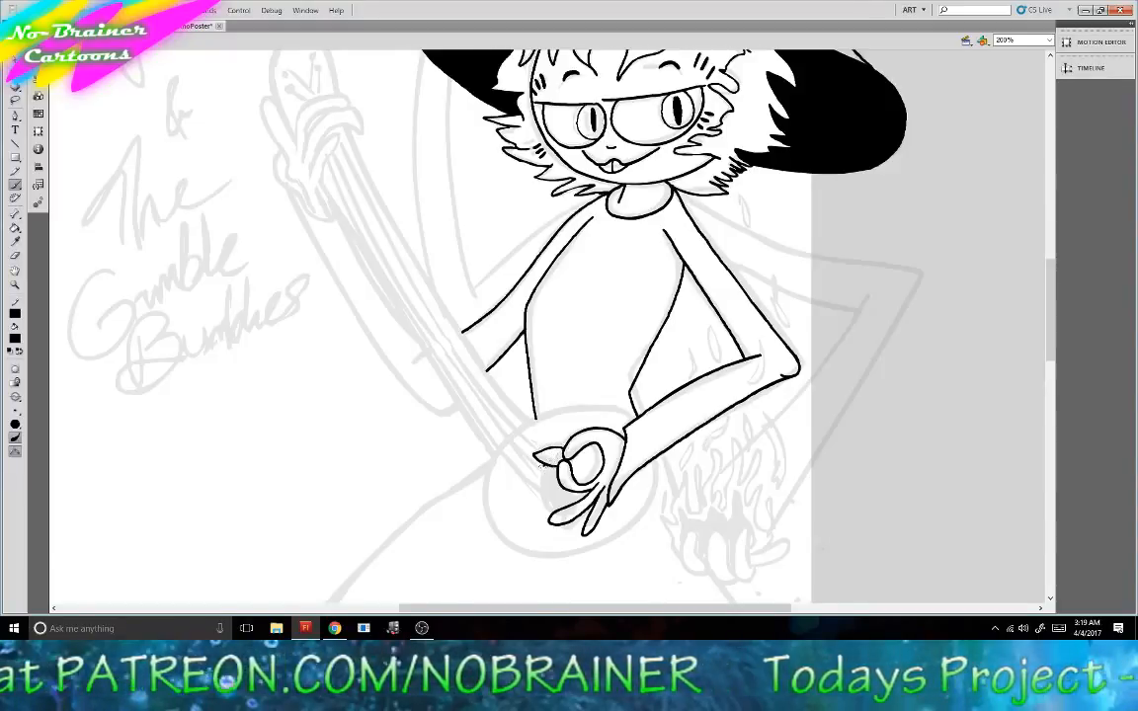
# Outline the guitar's round sound hole behind the strumming hand and fill it solid black, including the gap inside the curled fingers.
pyautogui.moveTo(538, 460)
pyautogui.mouseDown()
pyautogui.moveTo(533, 494)
pyautogui.moveTo(546, 520)
pyautogui.mouseUp()
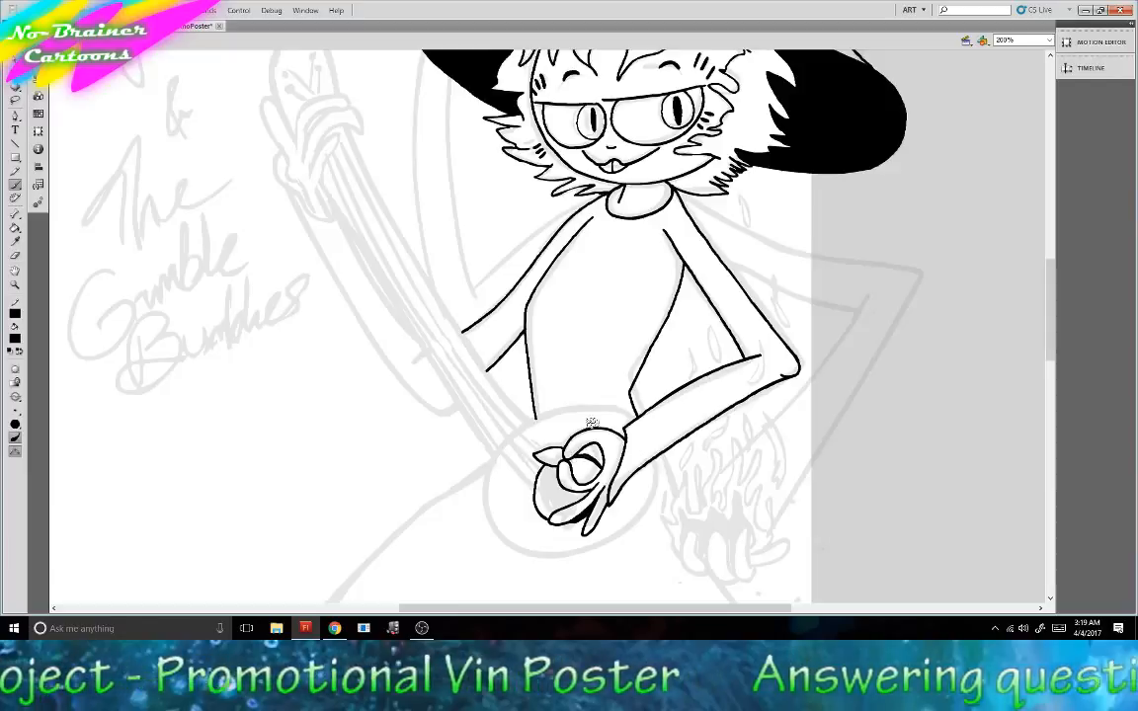
pyautogui.click(15, 227)
pyautogui.click(559, 488)
pyautogui.click(575, 476)
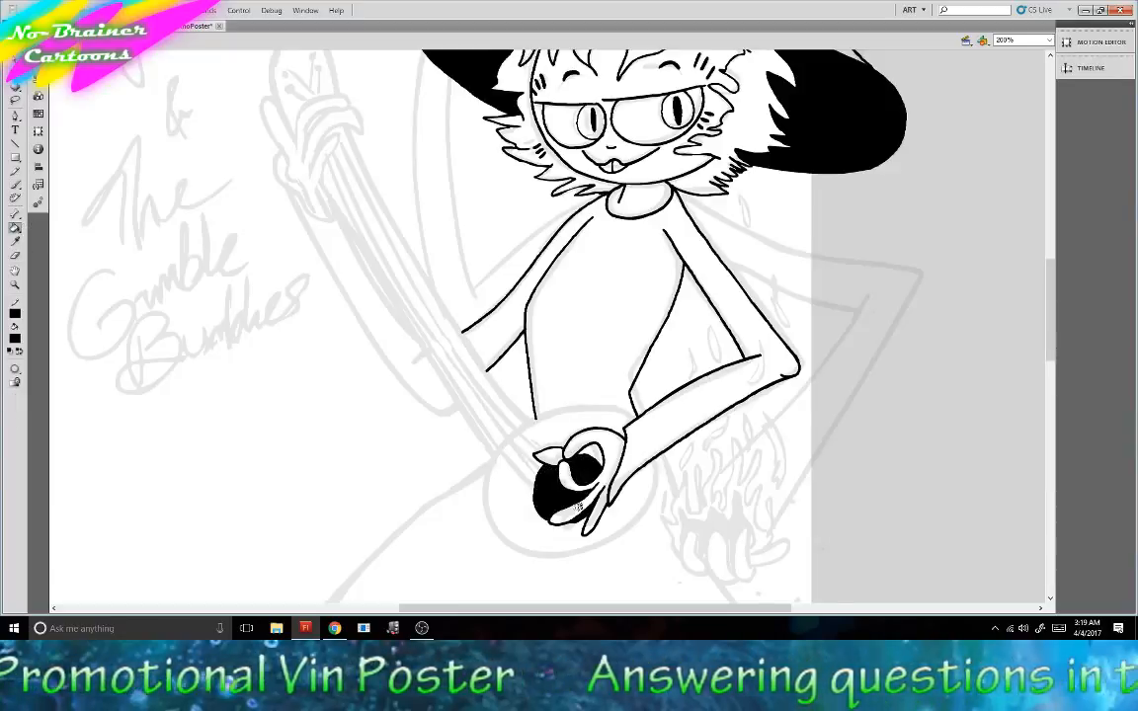
# Ink the fingers gripping the hat brim and the raised arm running from beneath the brim to the elbow and up to the shoulder.
pyautogui.click(15, 182)
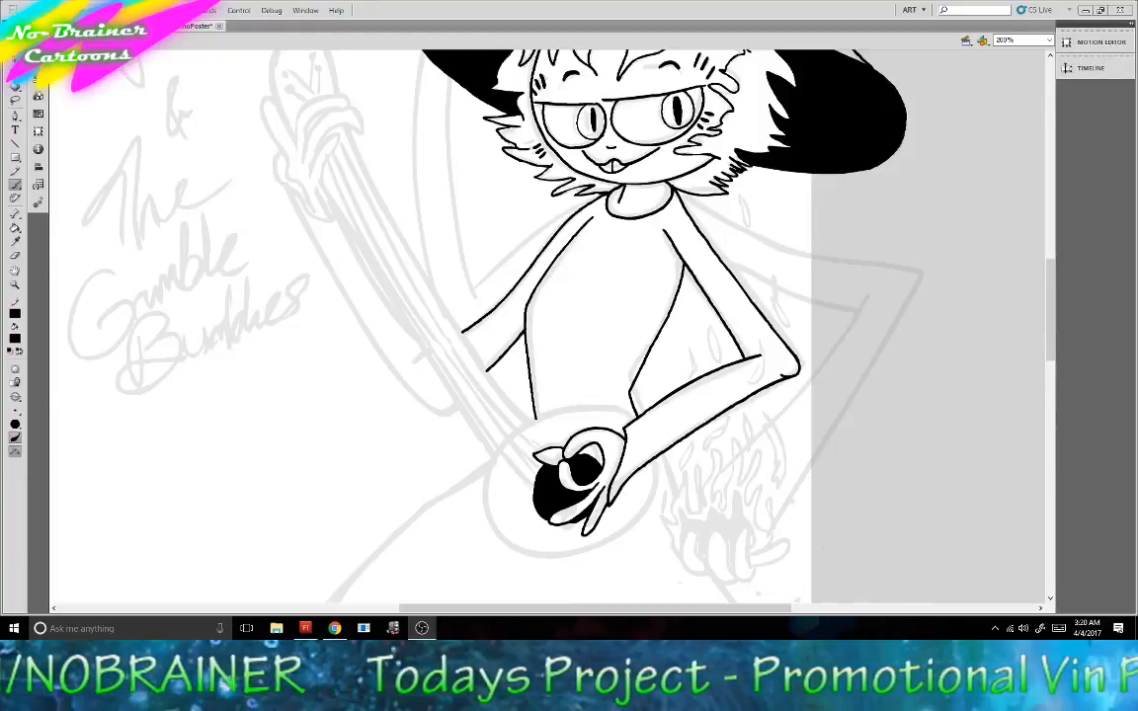
pyautogui.scroll(3, 1049, 293)
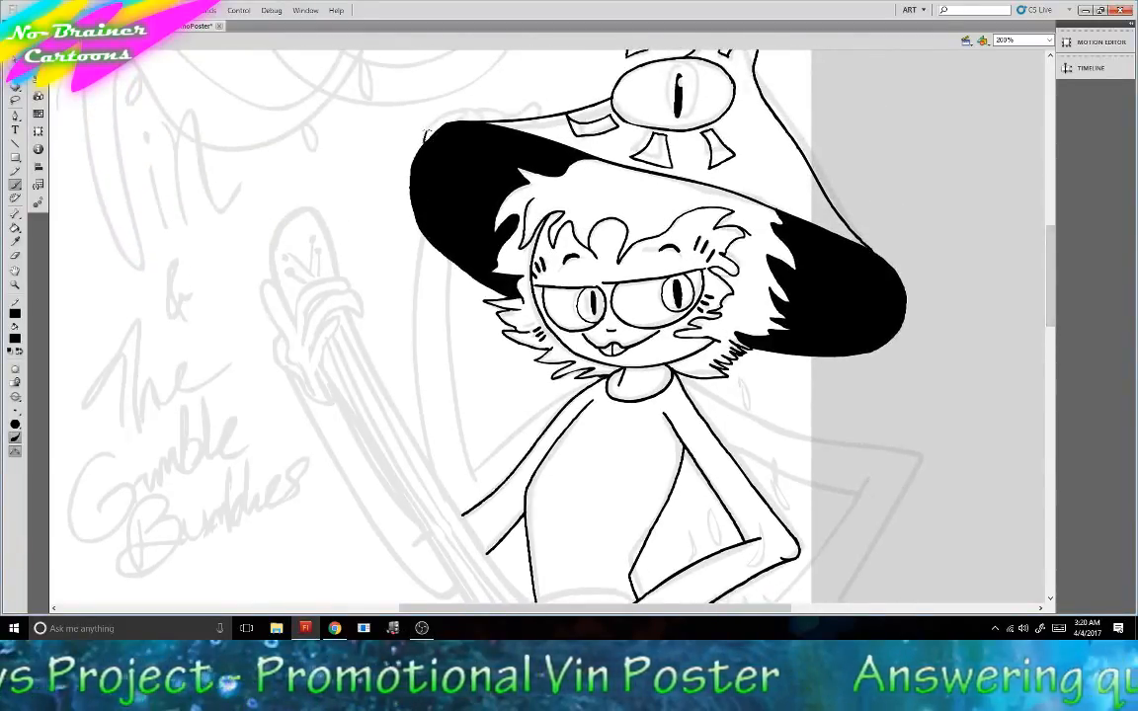
pyautogui.moveTo(424, 137); pyautogui.dragTo(457, 110)
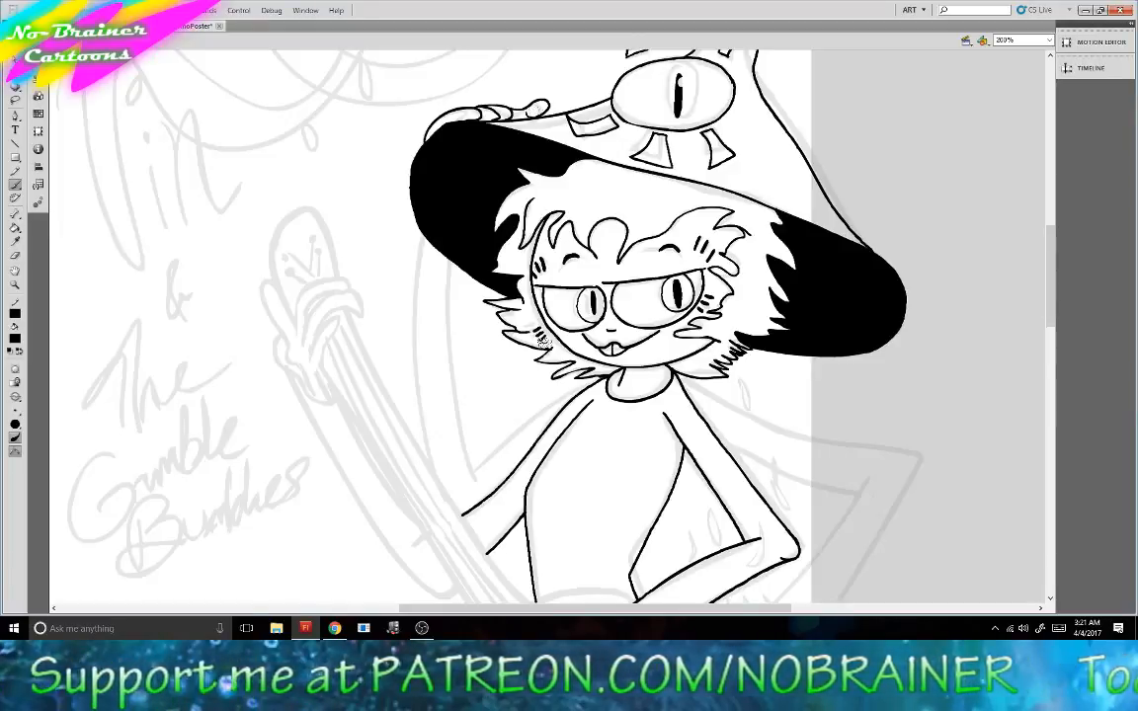
pyautogui.moveTo(425, 233); pyautogui.dragTo(429, 470)
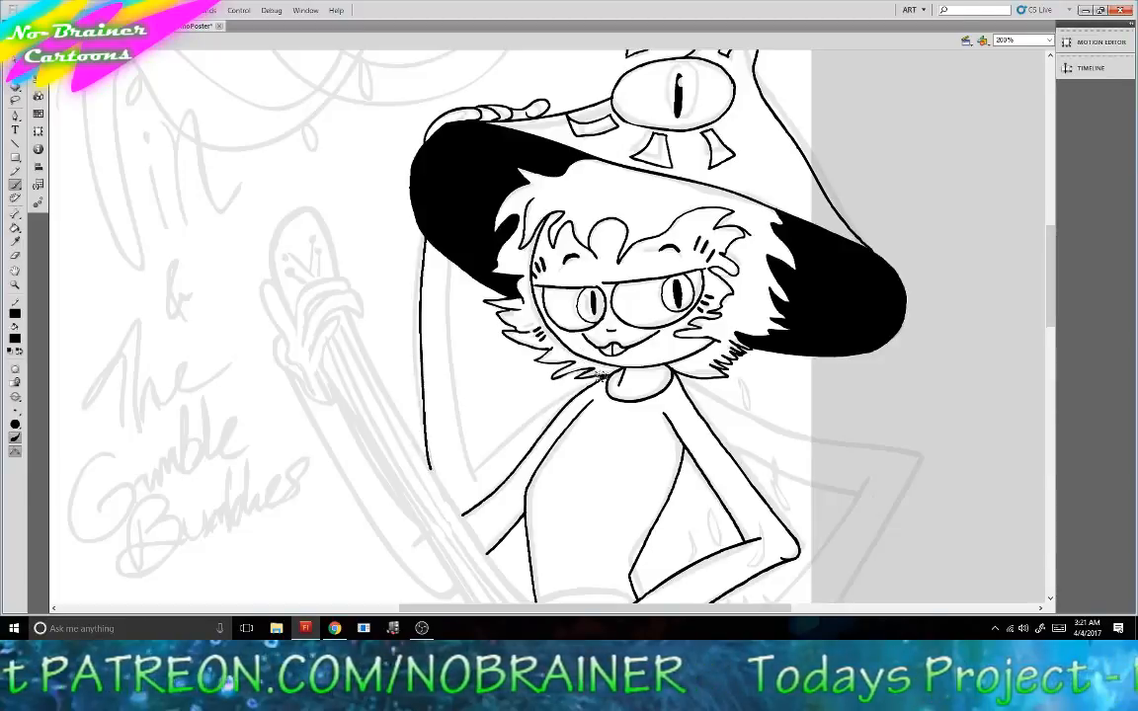
pyautogui.moveTo(590, 384); pyautogui.dragTo(475, 472)
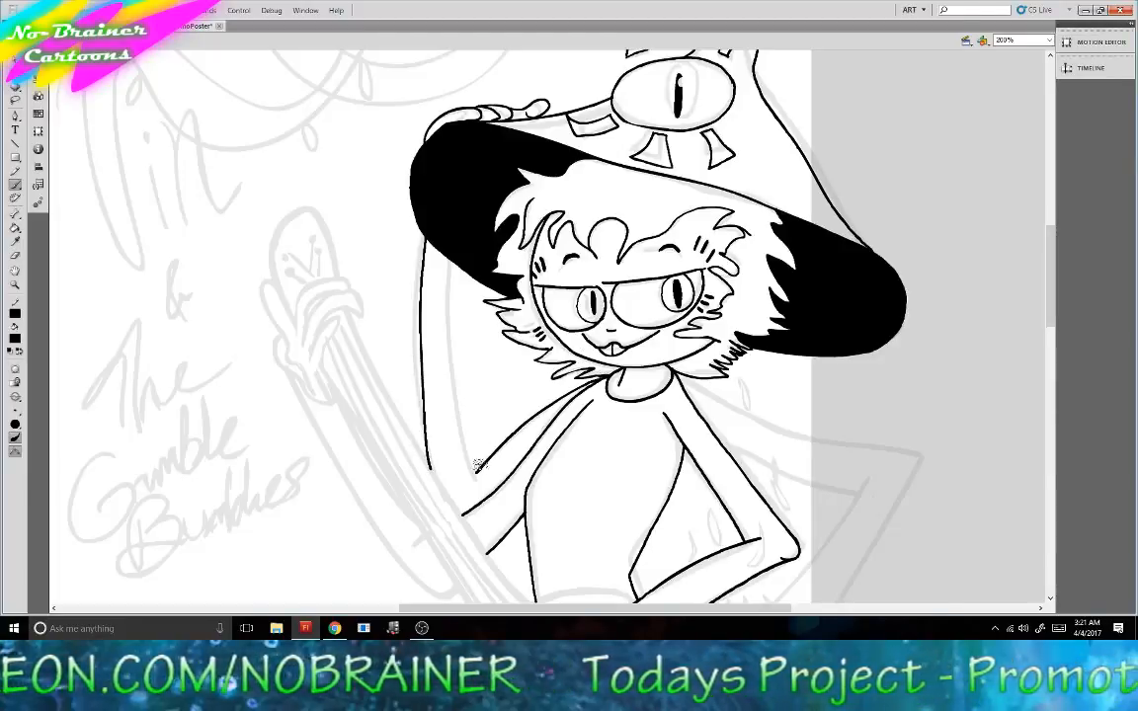
pyautogui.moveTo(450, 259)
pyautogui.mouseDown()
pyautogui.moveTo(450, 392)
pyautogui.moveTo(478, 475)
pyautogui.mouseUp()
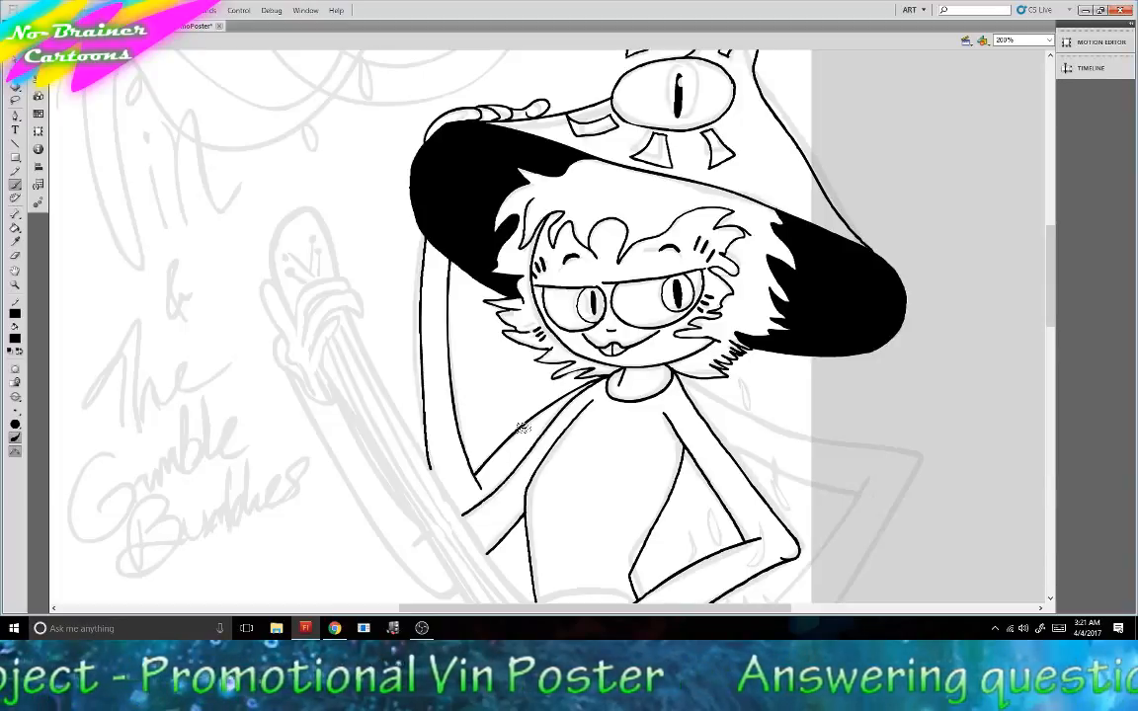
# Ink the lower open hand beside the guitar body, with its thumb, three curled fingers, palm edge and first small flame tip.
pyautogui.moveTo(1050, 301)
pyautogui.mouseDown()
pyautogui.moveTo(1050, 285)
pyautogui.moveTo(1050, 352)
pyautogui.mouseUp()
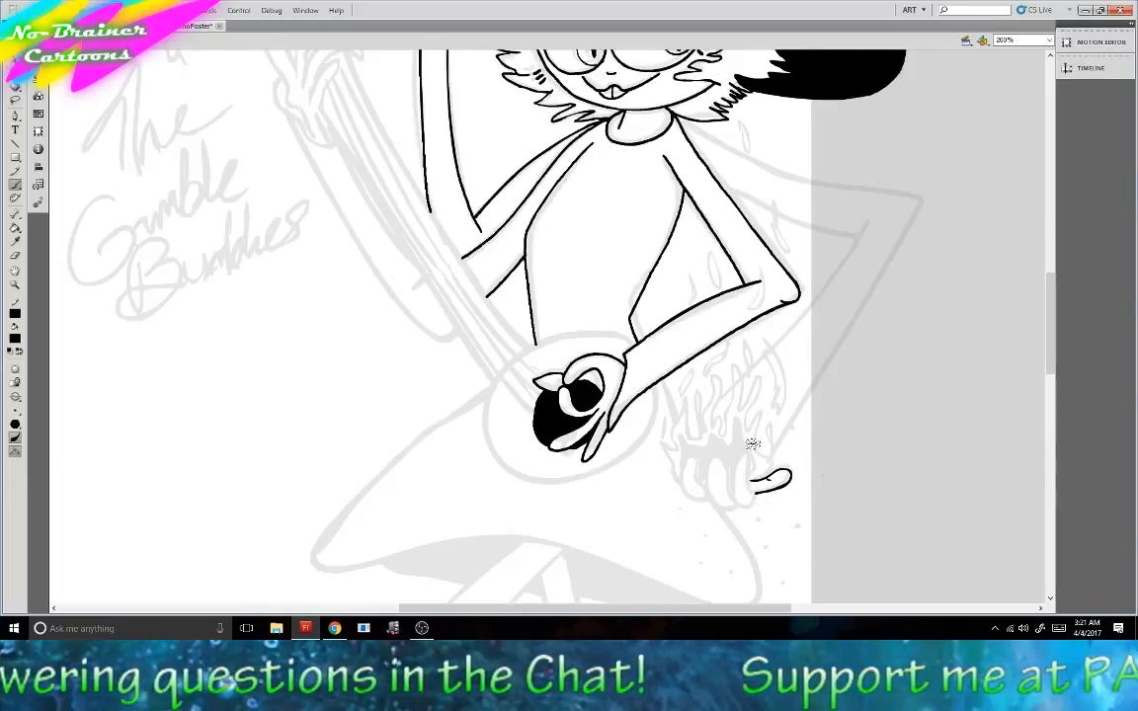
pyautogui.moveTo(739, 506); pyautogui.dragTo(741, 457)
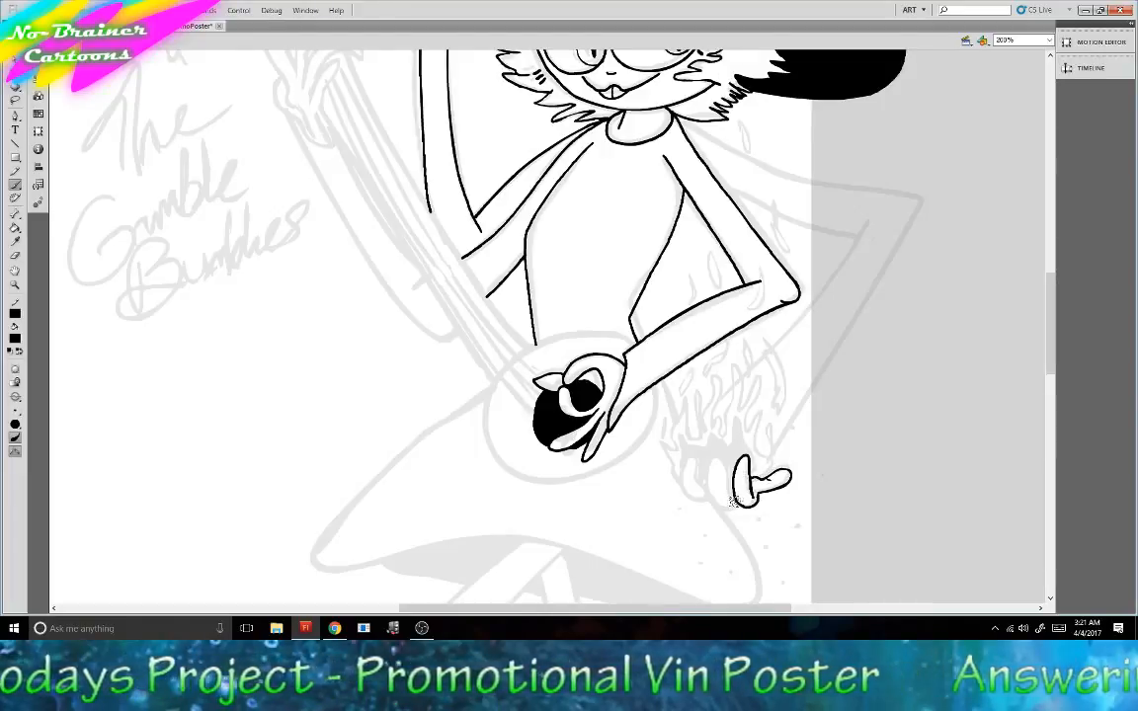
pyautogui.moveTo(709, 492)
pyautogui.mouseDown()
pyautogui.moveTo(712, 468)
pyautogui.moveTo(727, 462)
pyautogui.mouseUp()
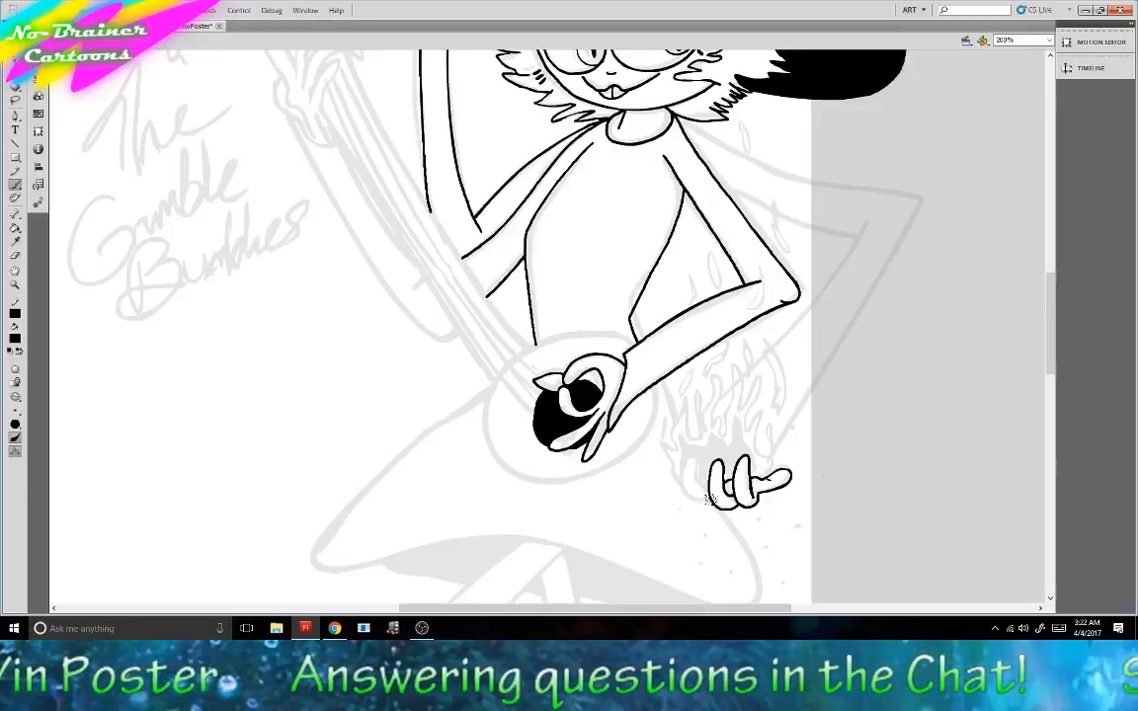
pyautogui.moveTo(696, 503)
pyautogui.mouseDown()
pyautogui.moveTo(684, 473)
pyautogui.moveTo(695, 463)
pyautogui.mouseUp()
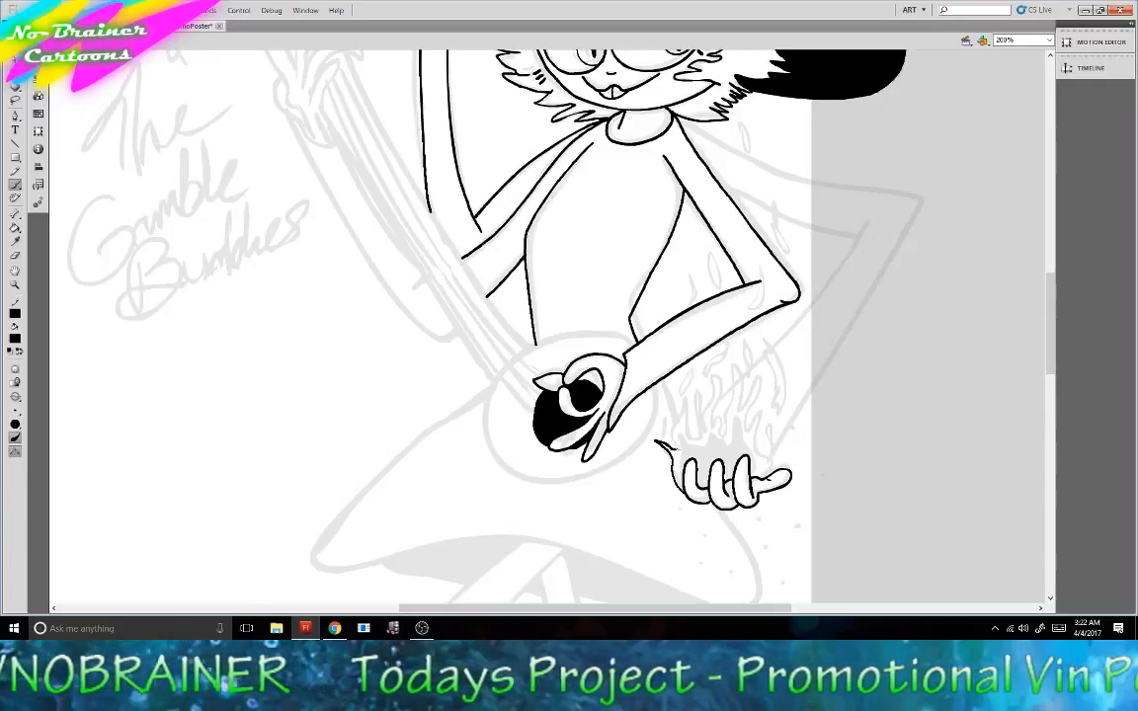
# Ink the wavy flame tongues rising from the open hand, including the base edge, the side curls and the outer licks.
pyautogui.moveTo(678, 450)
pyautogui.mouseDown()
pyautogui.moveTo(689, 390)
pyautogui.moveTo(697, 432)
pyautogui.mouseUp()
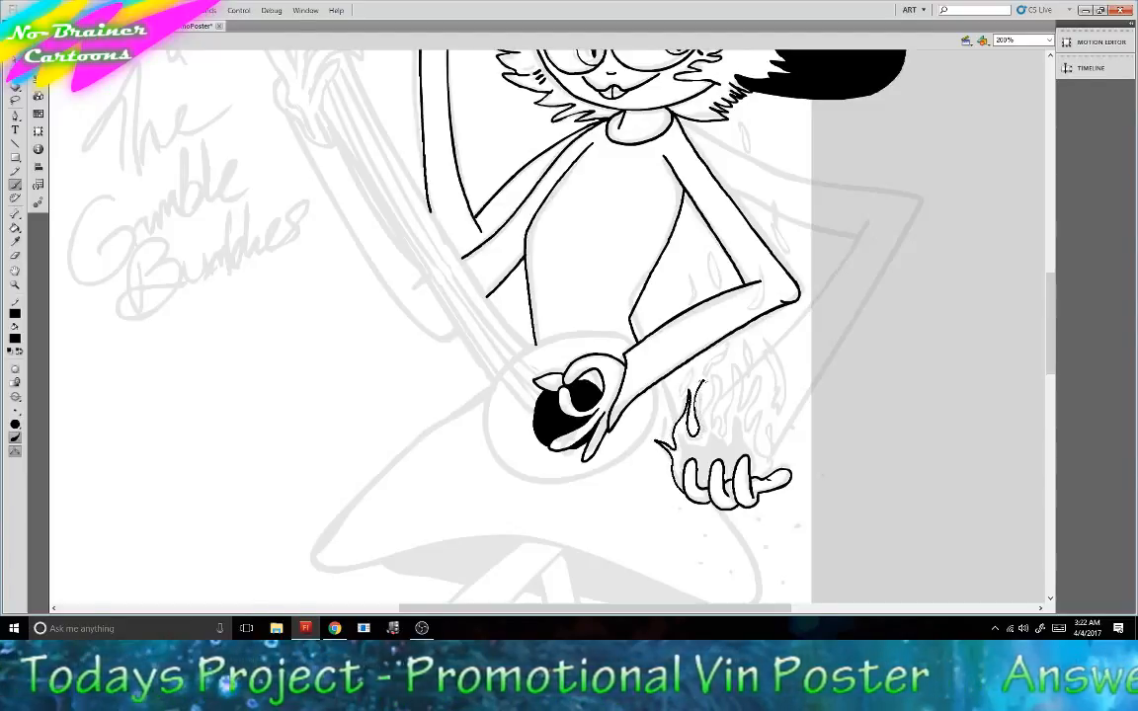
pyautogui.moveTo(703, 381); pyautogui.dragTo(700, 407)
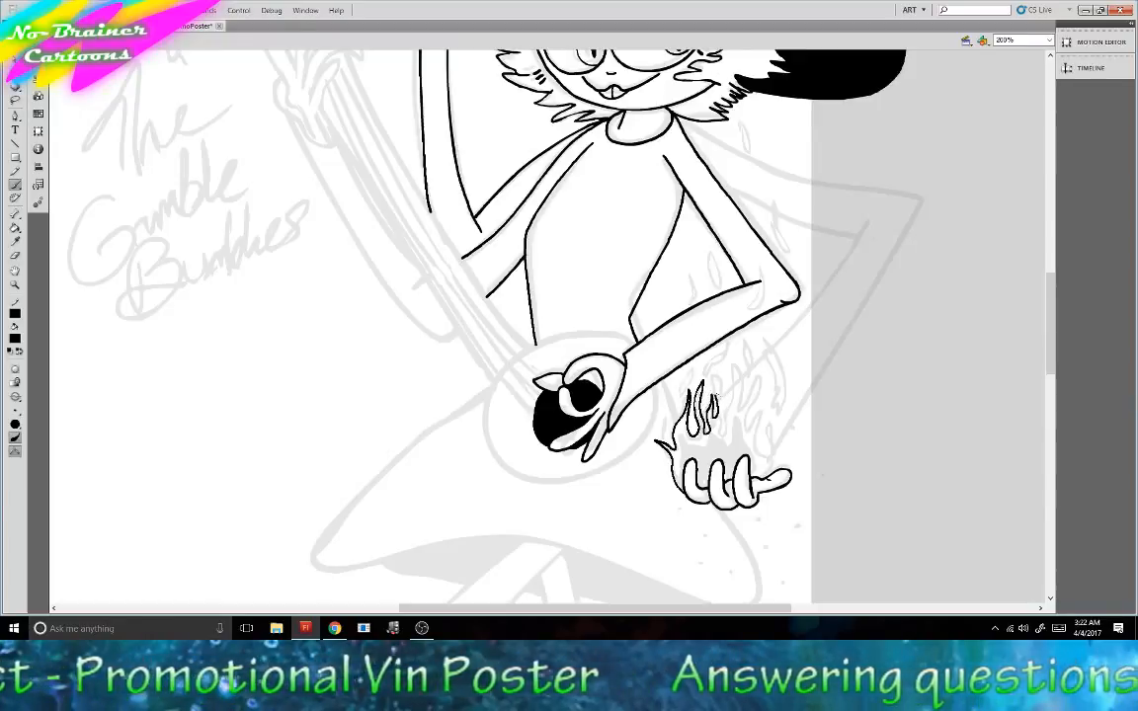
pyautogui.moveTo(722, 370)
pyautogui.mouseDown()
pyautogui.moveTo(718, 388)
pyautogui.moveTo(735, 399)
pyautogui.moveTo(739, 381)
pyautogui.moveTo(740, 402)
pyautogui.mouseUp()
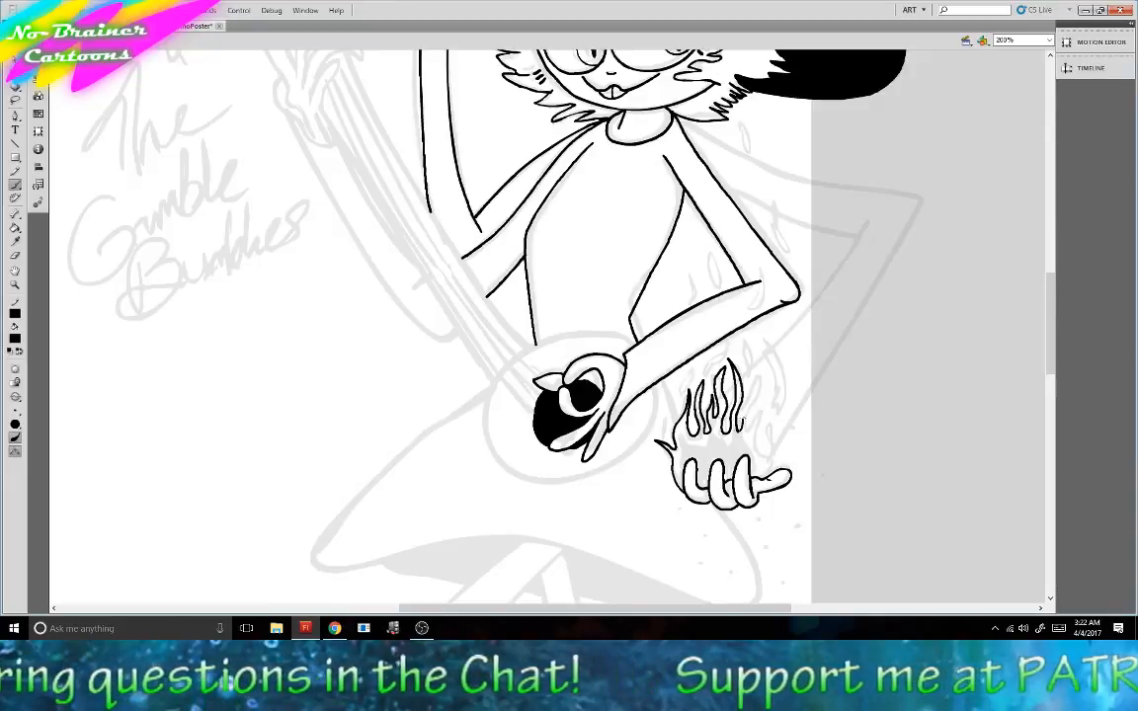
pyautogui.moveTo(760, 372); pyautogui.dragTo(754, 402)
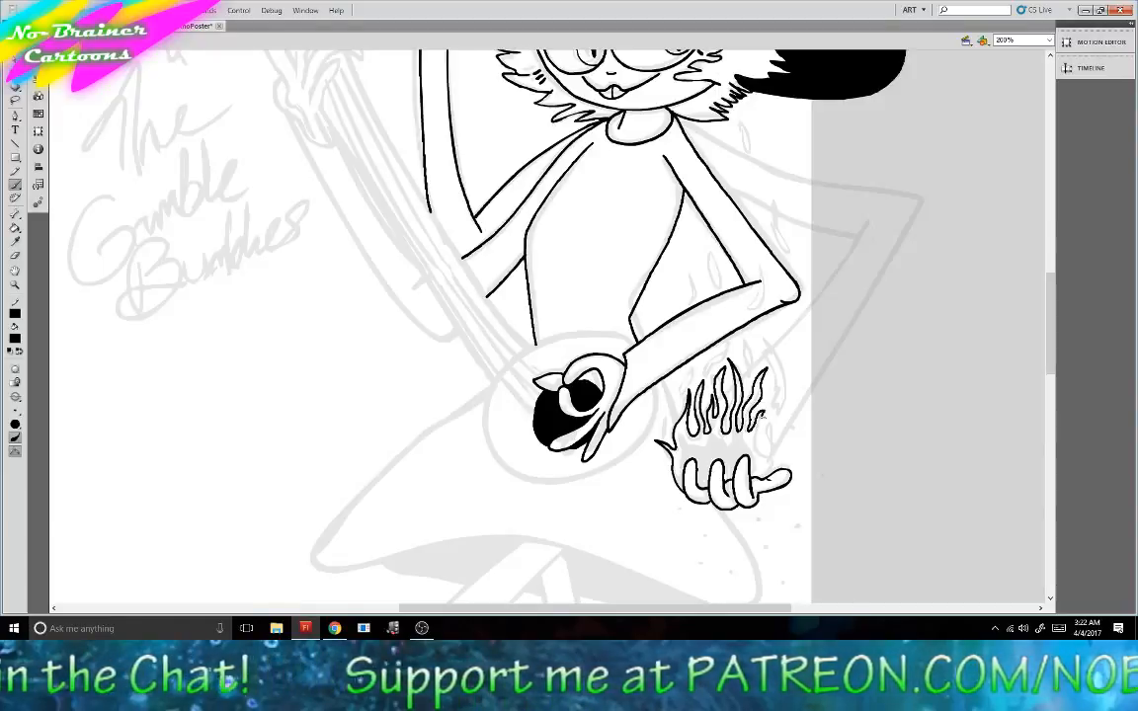
pyautogui.moveTo(761, 416)
pyautogui.mouseDown()
pyautogui.moveTo(756, 439)
pyautogui.moveTo(772, 449)
pyautogui.mouseUp()
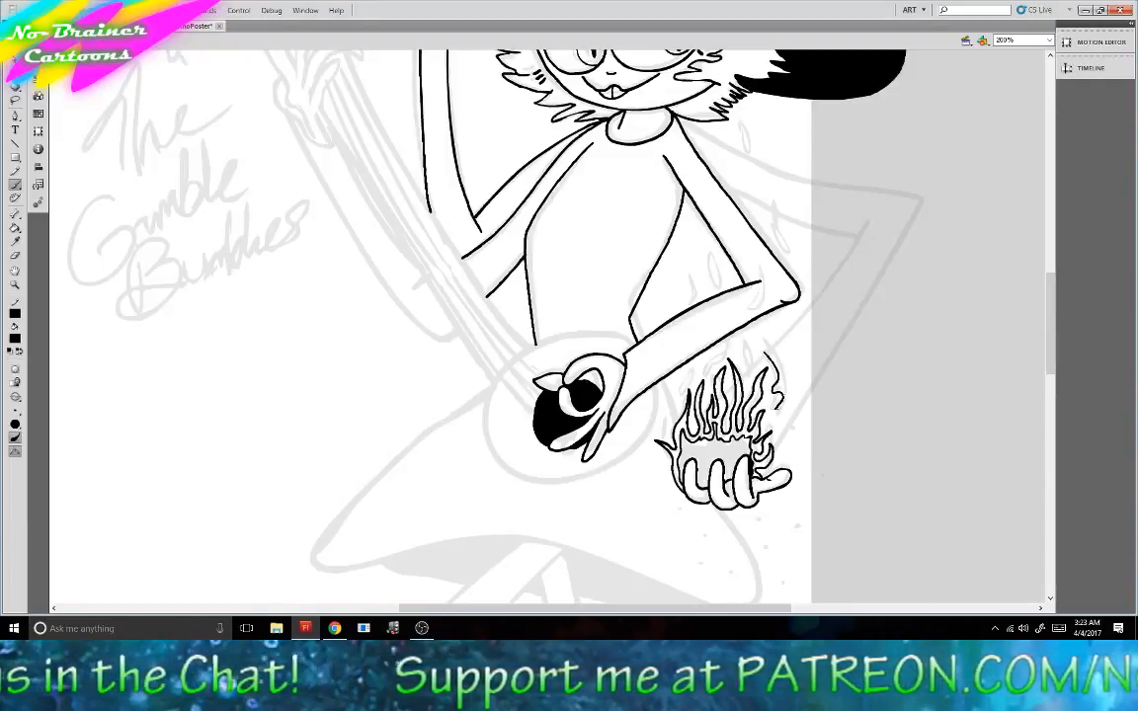
pyautogui.moveTo(776, 408); pyautogui.dragTo(766, 432)
pyautogui.moveTo(779, 385); pyautogui.dragTo(789, 405)
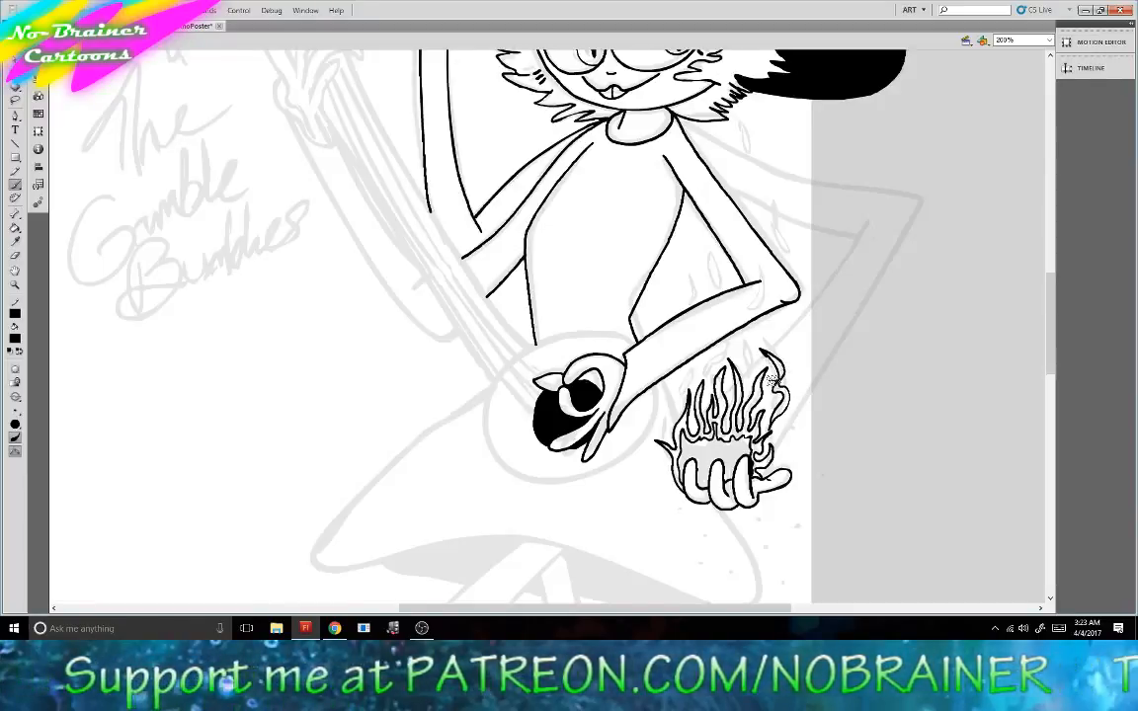
pyautogui.moveTo(749, 377); pyautogui.dragTo(745, 341)
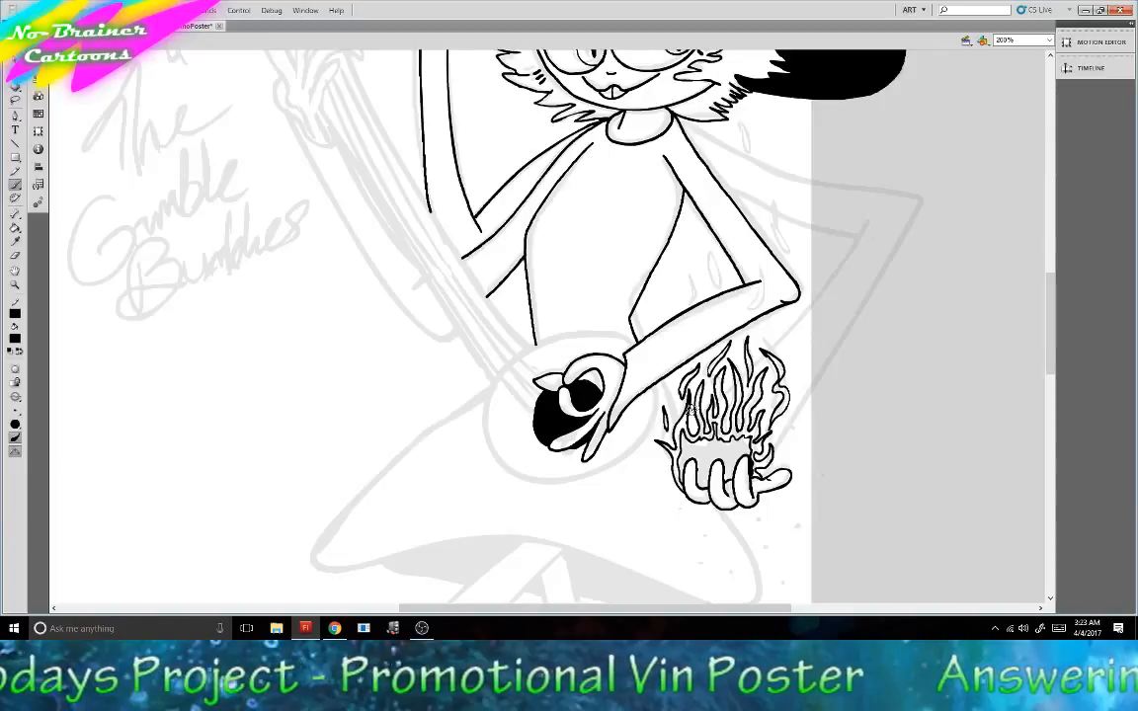
# Ink the loose flame wisps floating above the burning hand, around the bent elbow and up beside the shoulder.
pyautogui.scroll(4, 1034, 362)
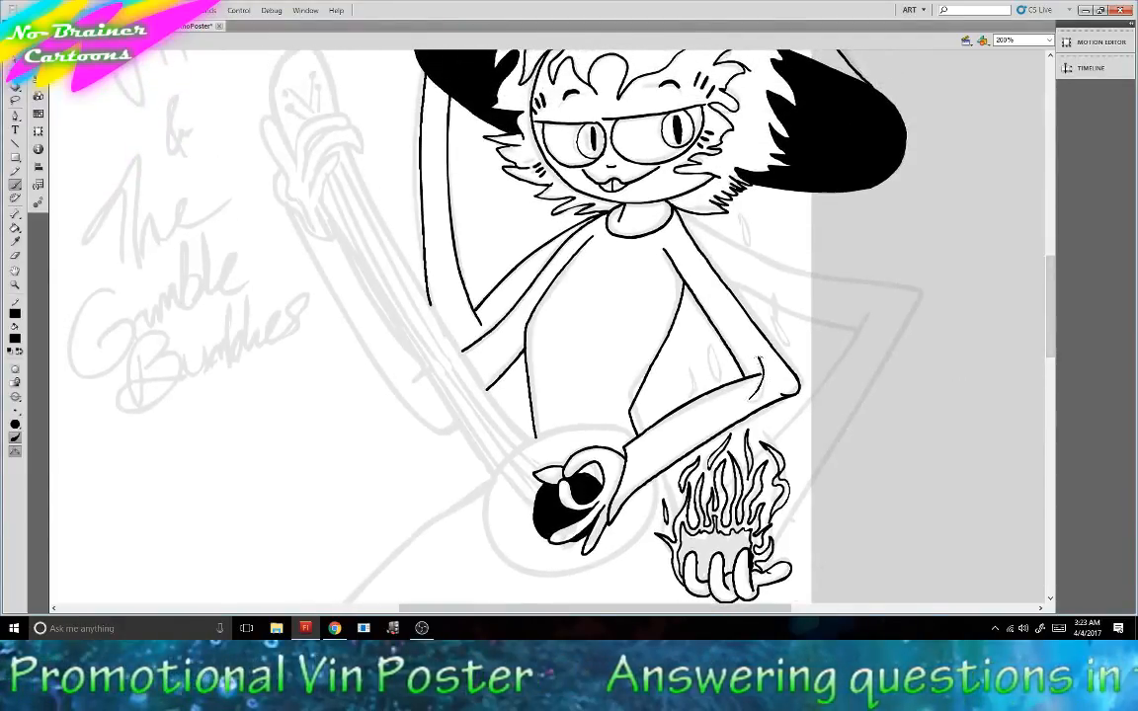
pyautogui.moveTo(763, 352)
pyautogui.mouseDown()
pyautogui.moveTo(769, 373)
pyautogui.moveTo(750, 397)
pyautogui.mouseUp()
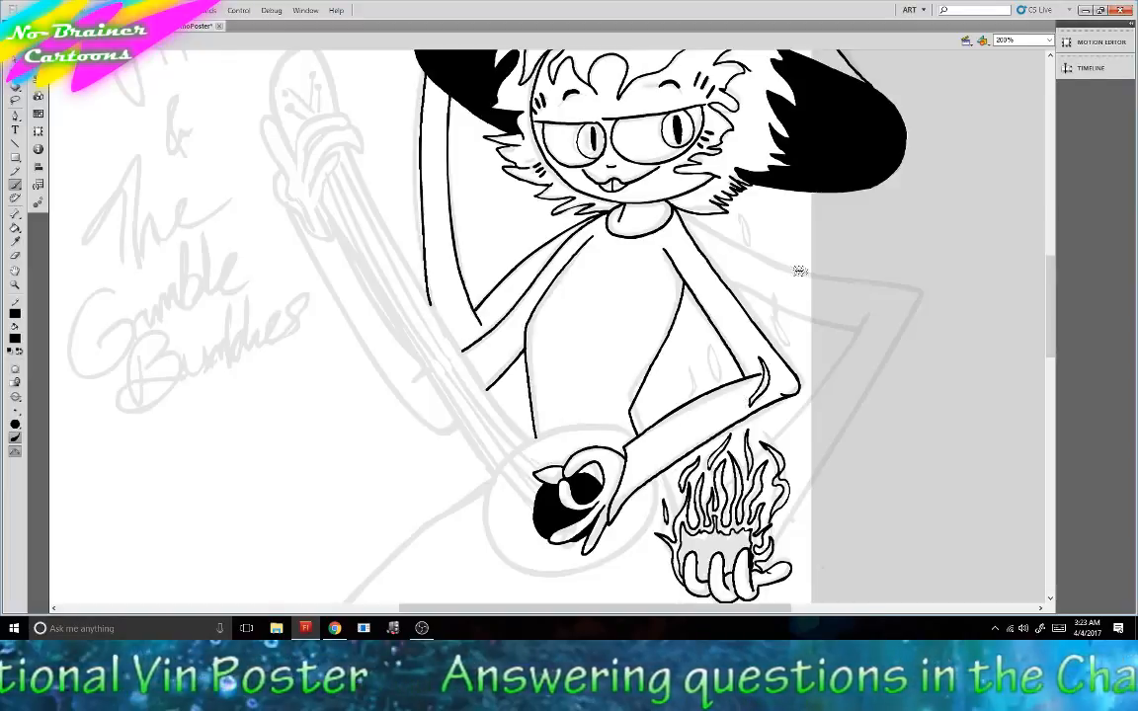
pyautogui.moveTo(787, 340)
pyautogui.mouseDown()
pyautogui.moveTo(775, 297)
pyautogui.moveTo(787, 332)
pyautogui.mouseUp()
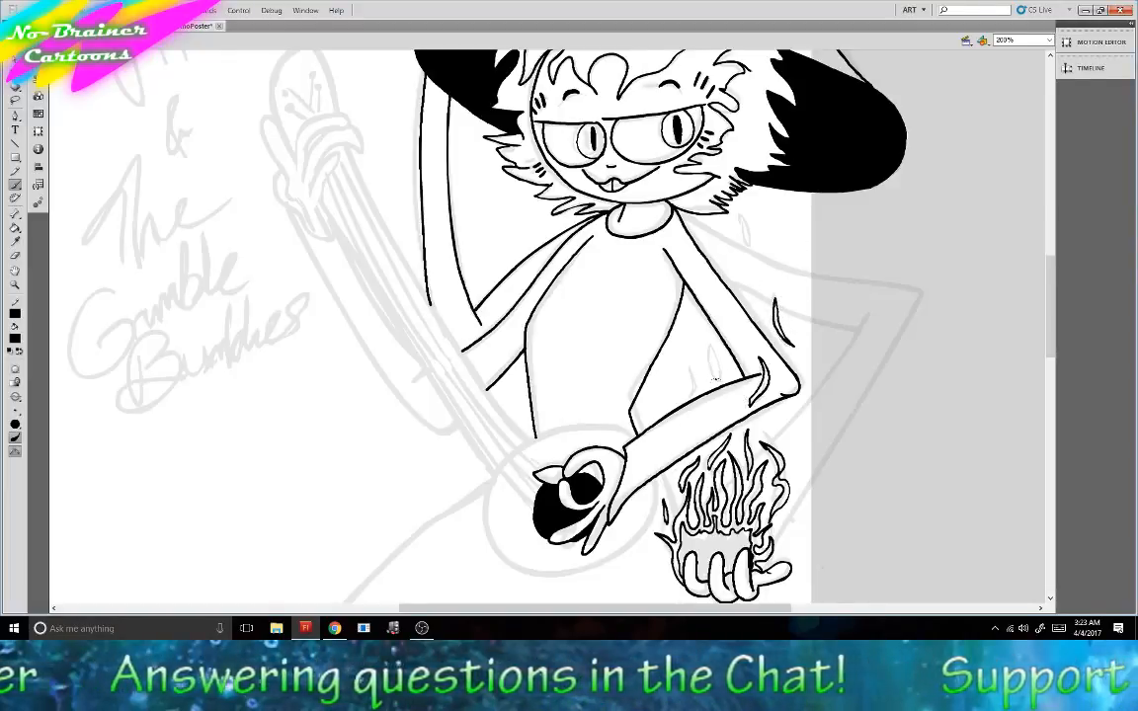
pyautogui.moveTo(715, 378)
pyautogui.mouseDown()
pyautogui.moveTo(707, 341)
pyautogui.moveTo(718, 378)
pyautogui.mouseUp()
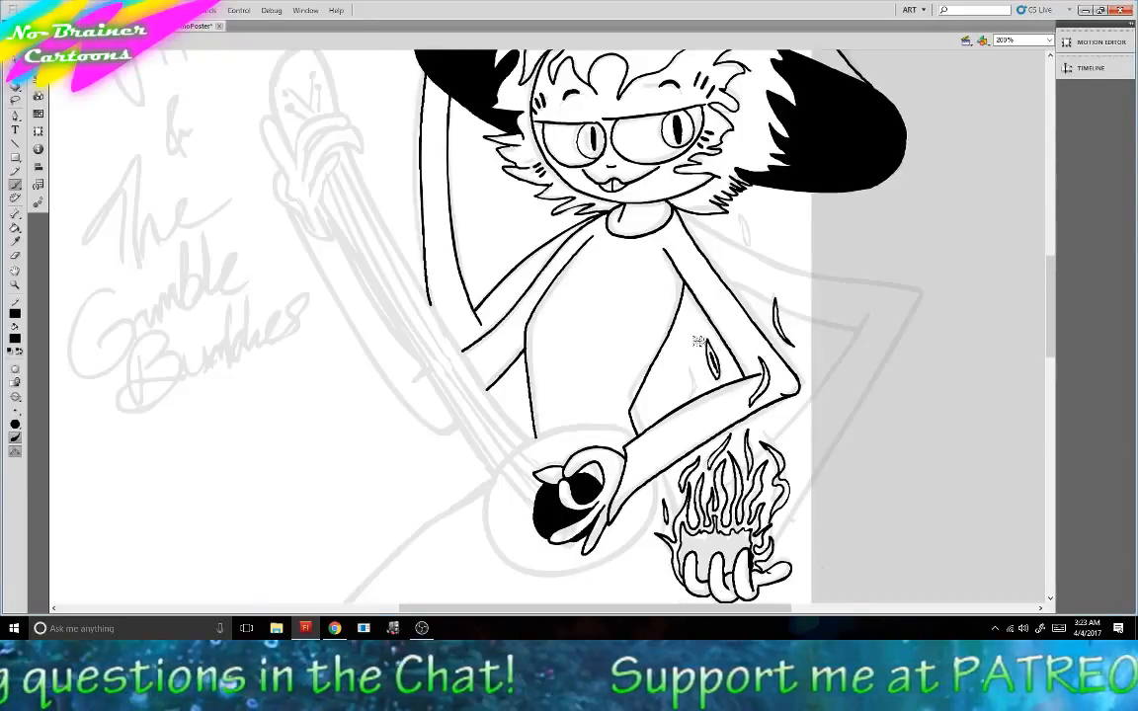
pyautogui.moveTo(691, 391)
pyautogui.mouseDown()
pyautogui.moveTo(684, 361)
pyautogui.moveTo(691, 392)
pyautogui.mouseUp()
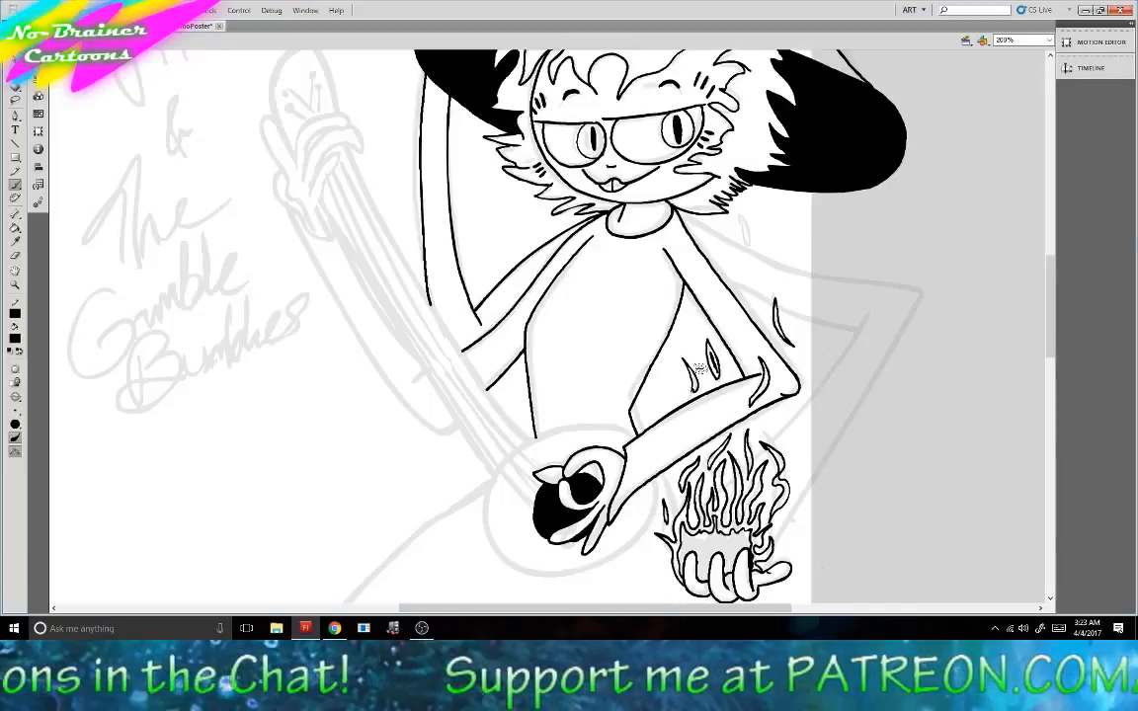
pyautogui.moveTo(739, 263)
pyautogui.mouseDown()
pyautogui.moveTo(737, 227)
pyautogui.moveTo(743, 269)
pyautogui.mouseUp()
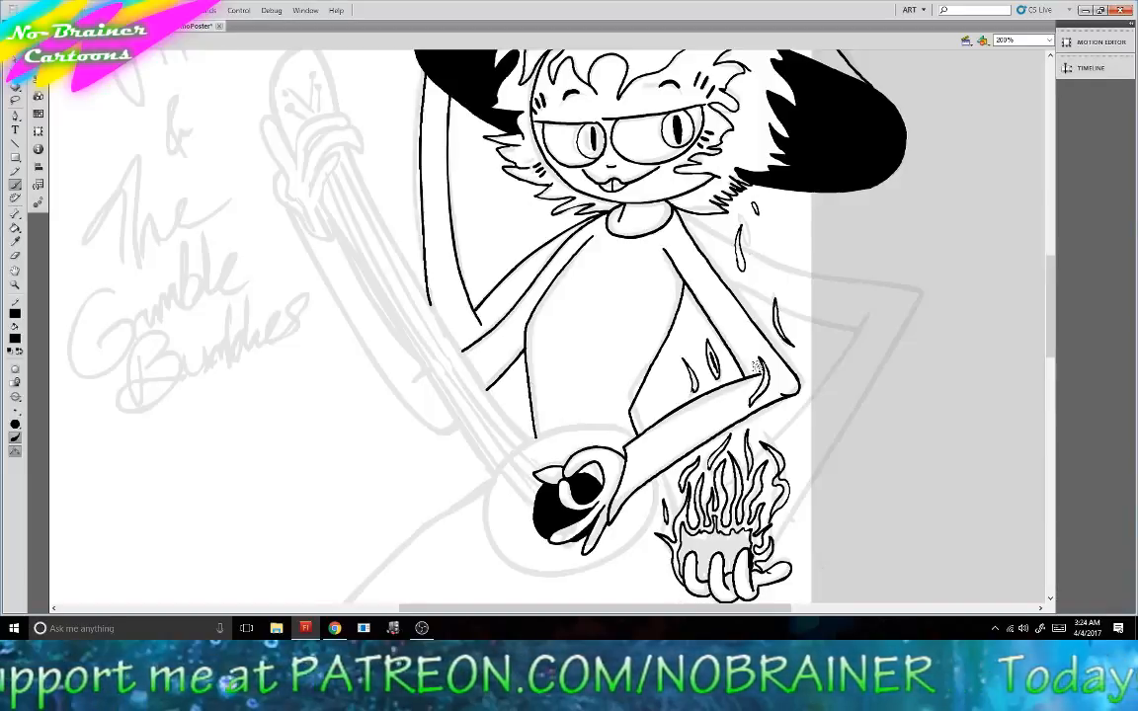
# Ink scattered small ember dots on and around the flaming hand and falling below it down the page.
pyautogui.scroll(-5, 798, 368)
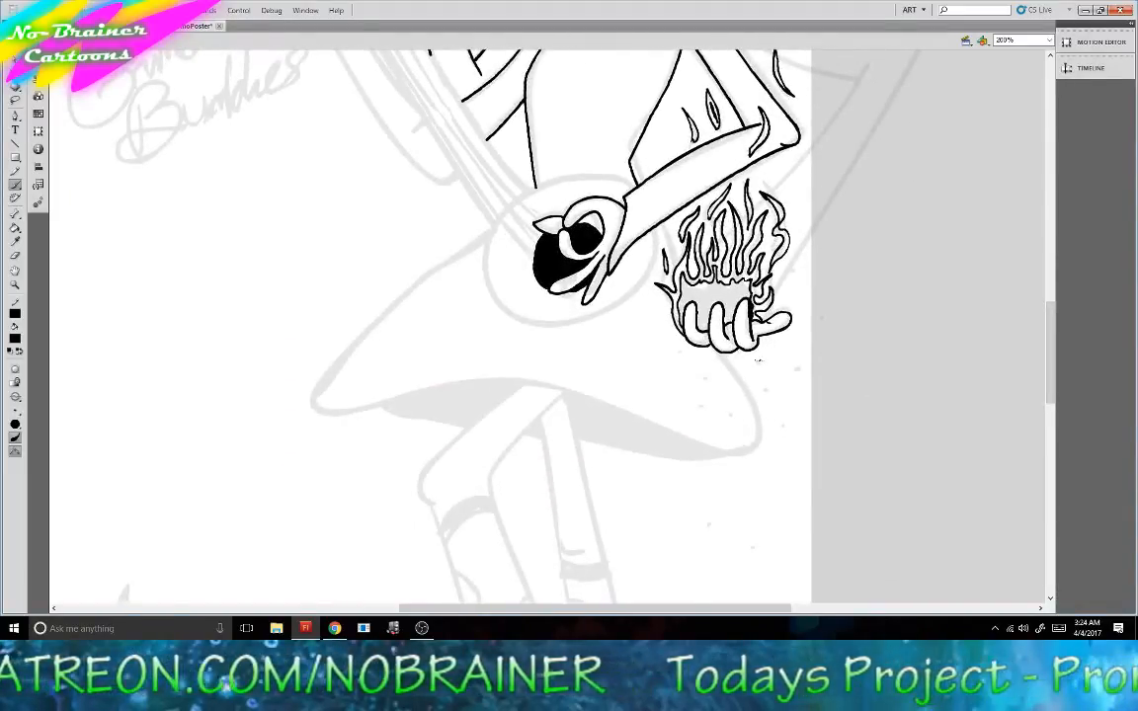
pyautogui.click(757, 361)
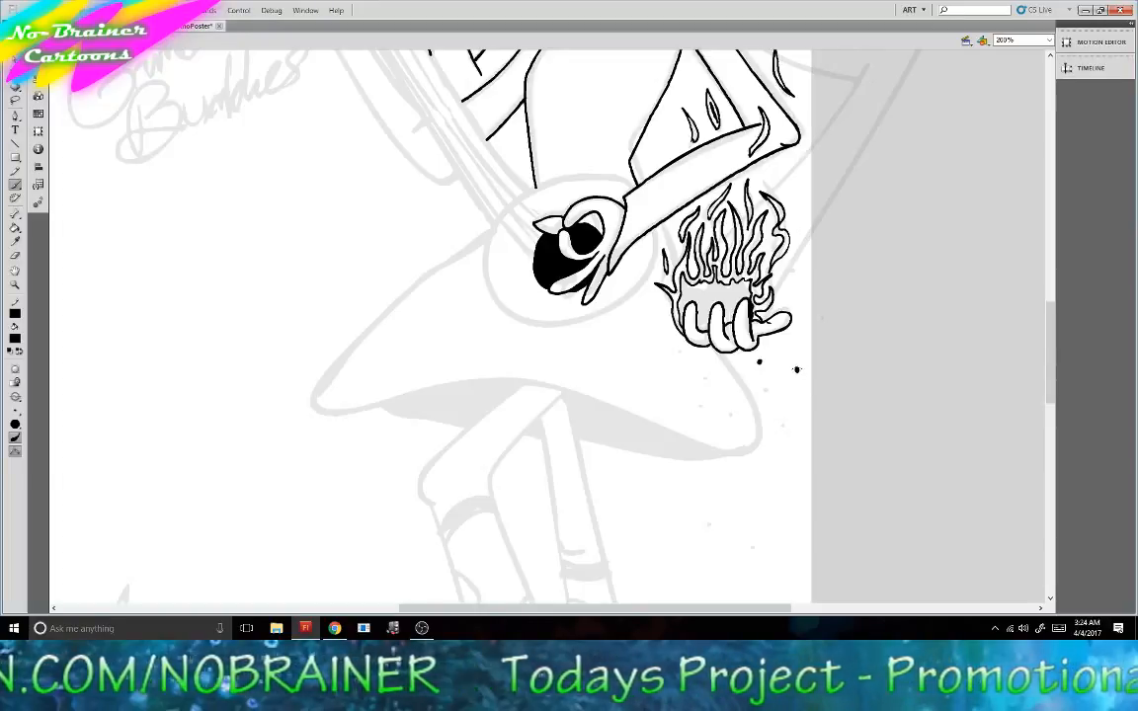
pyautogui.click(796, 369)
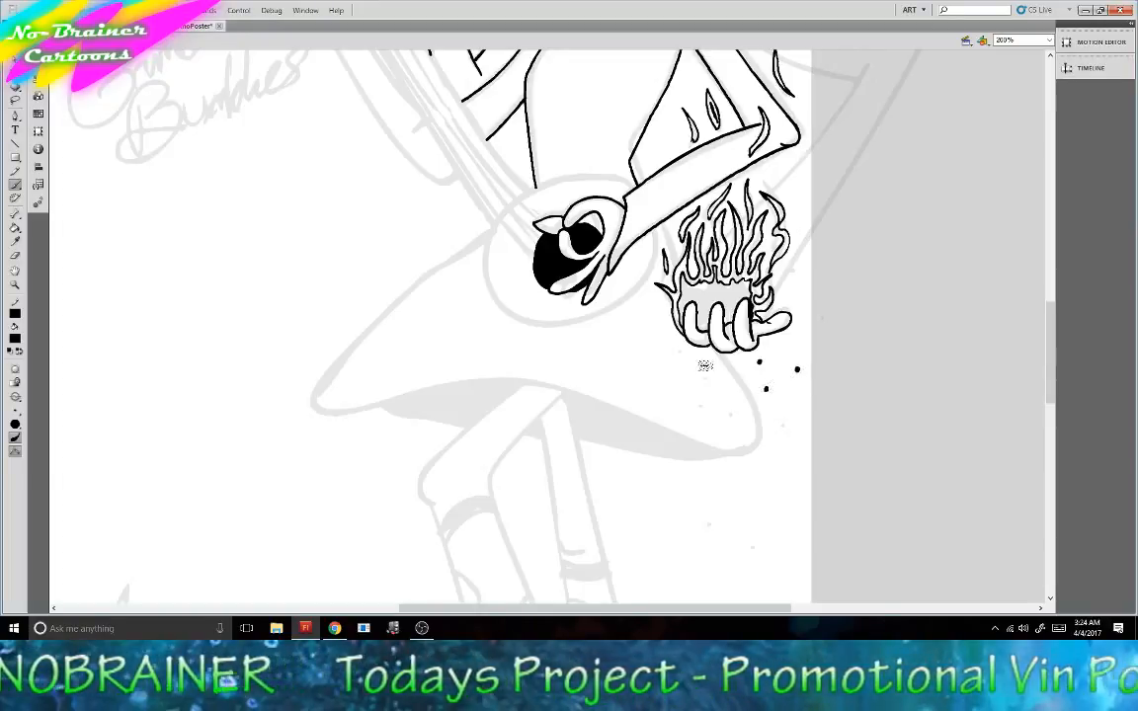
pyautogui.click(705, 378)
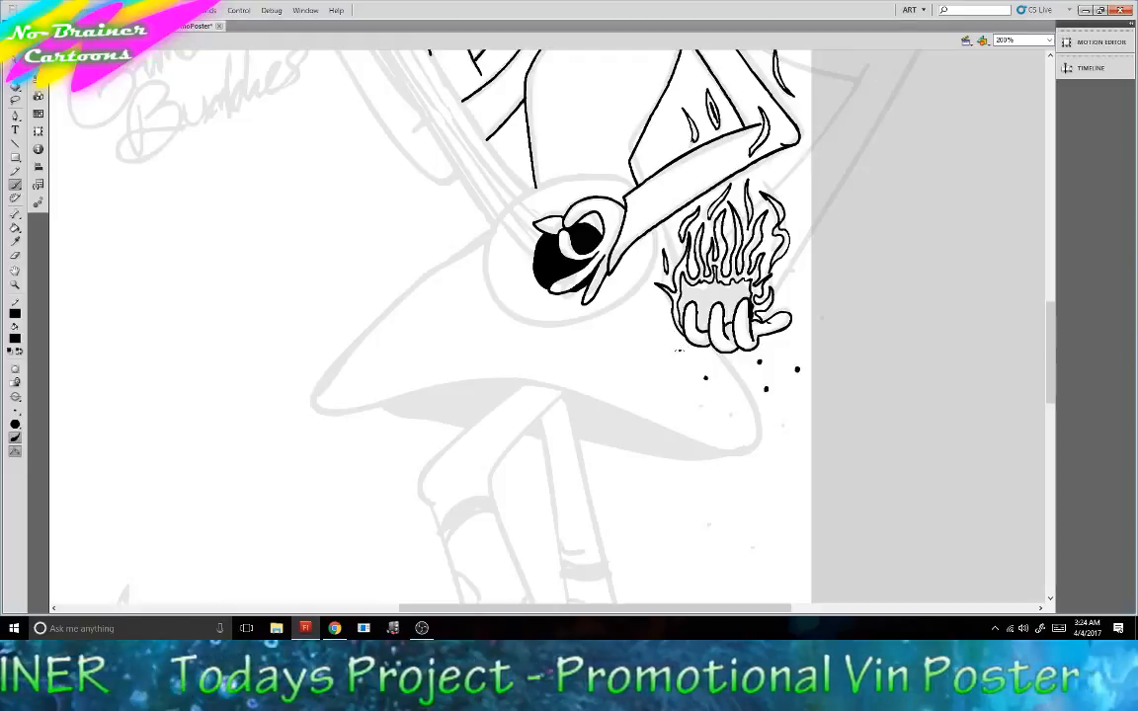
pyautogui.click(678, 351)
pyautogui.click(781, 426)
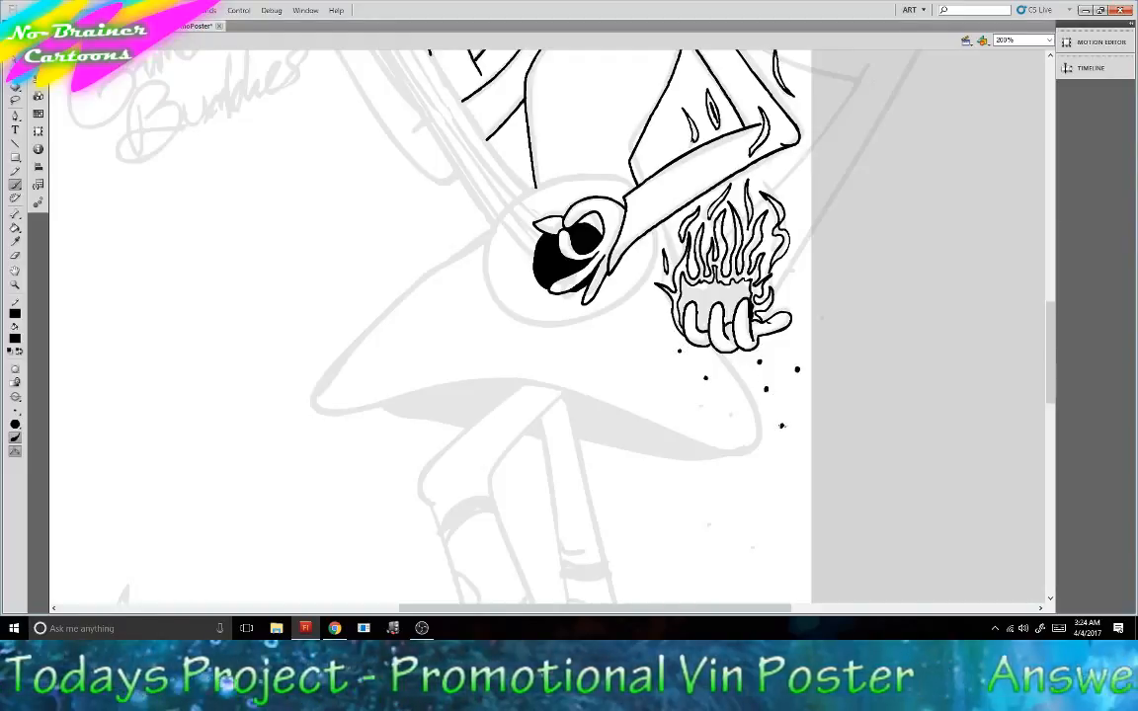
pyautogui.click(730, 413)
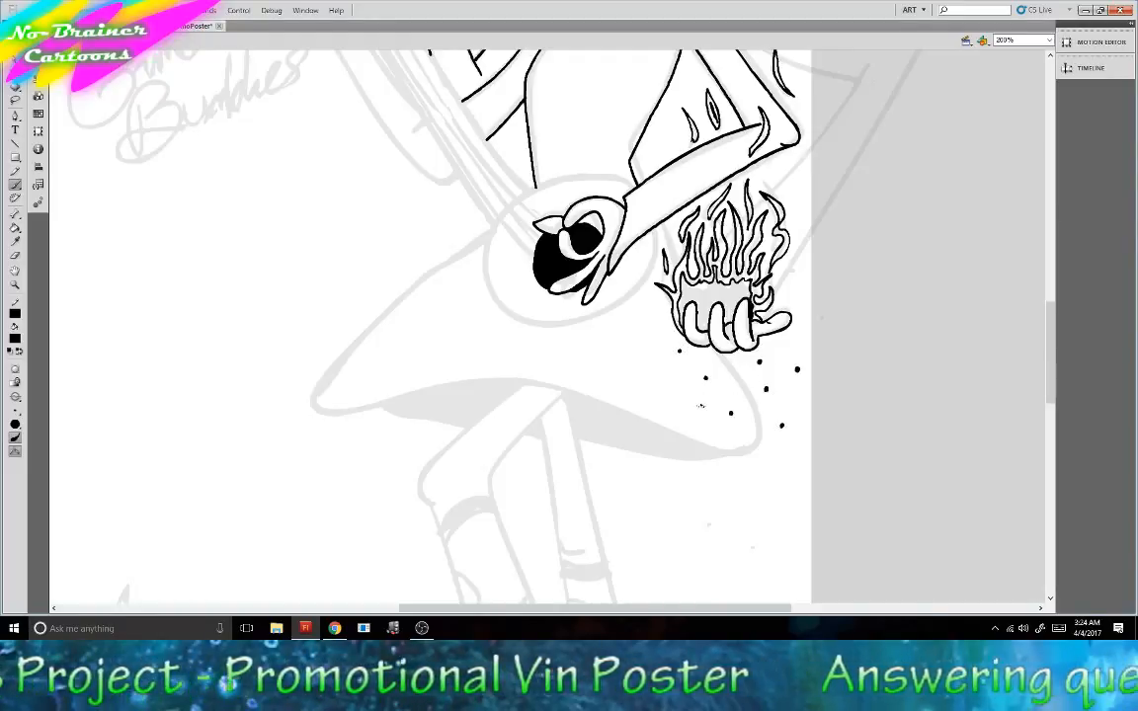
pyautogui.click(701, 404)
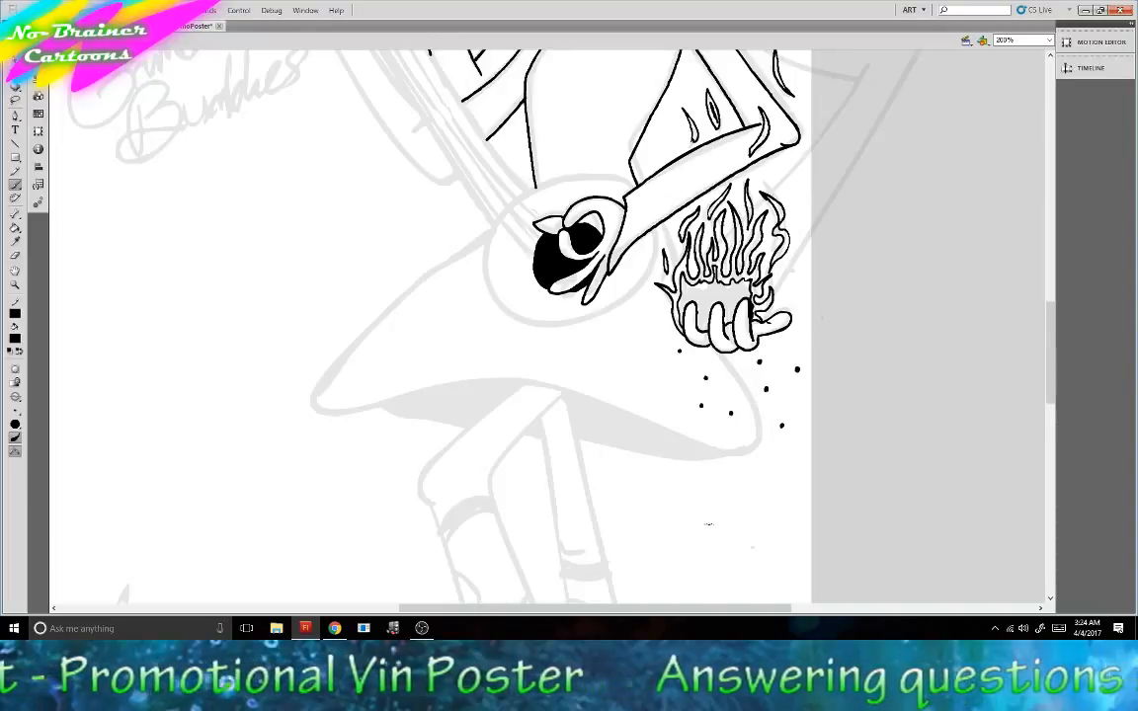
pyautogui.click(707, 524)
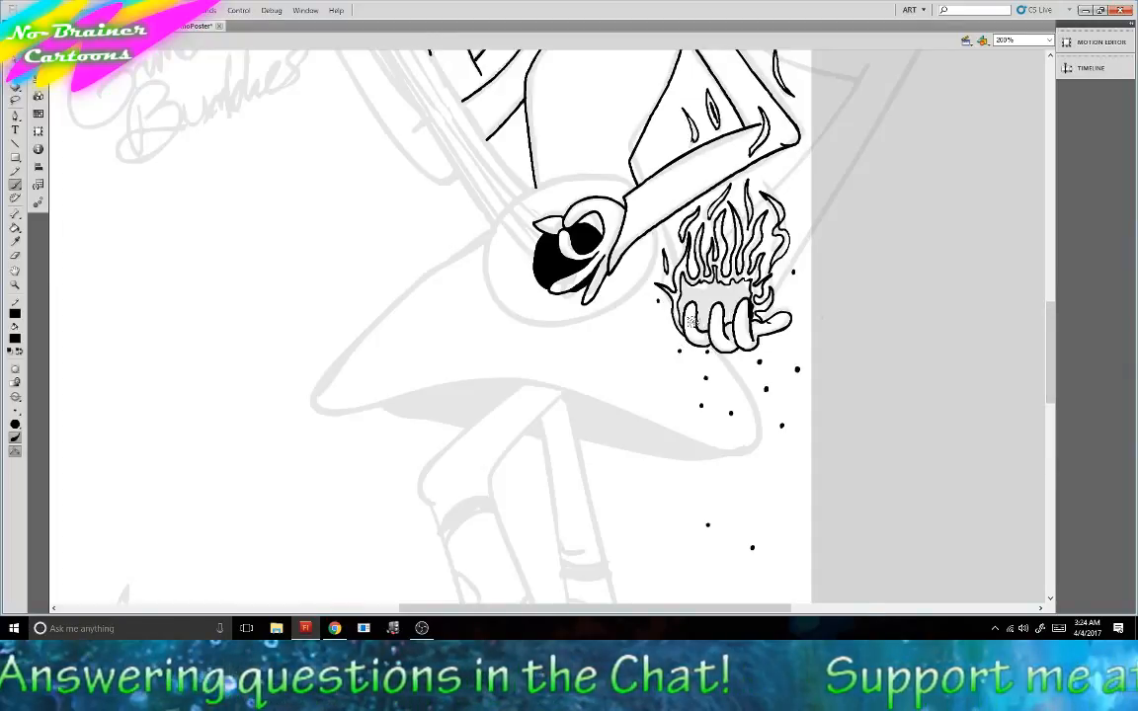
pyautogui.click(742, 337)
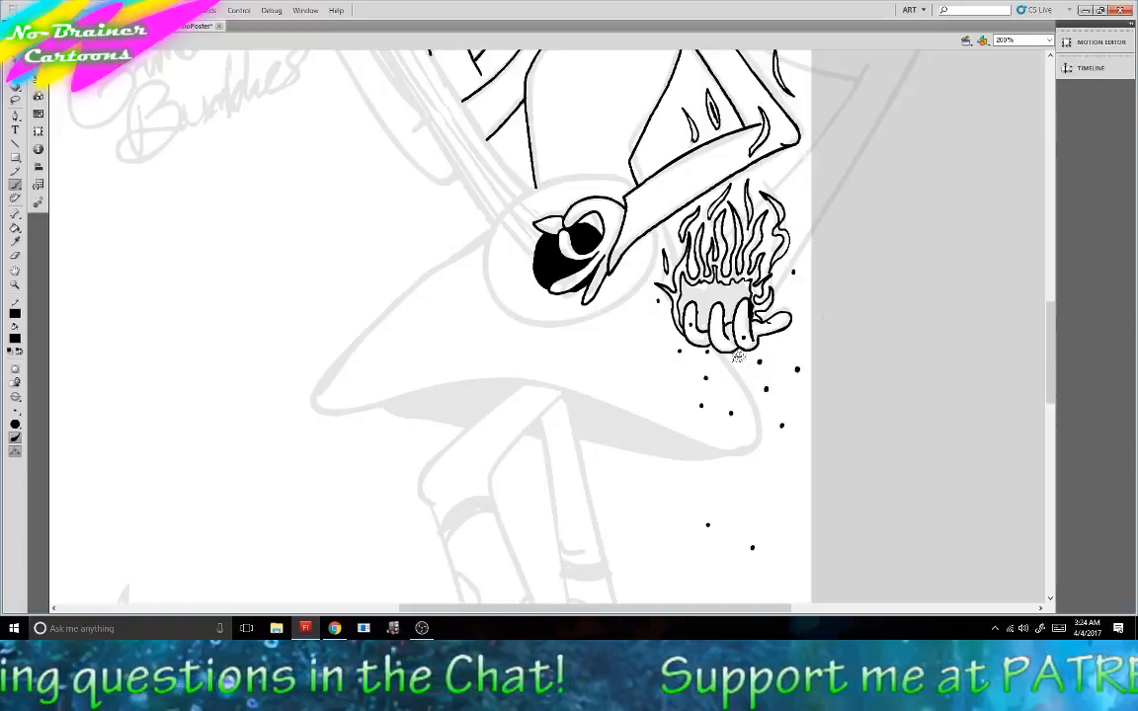
pyautogui.moveTo(1050, 321); pyautogui.dragTo(1052, 343)
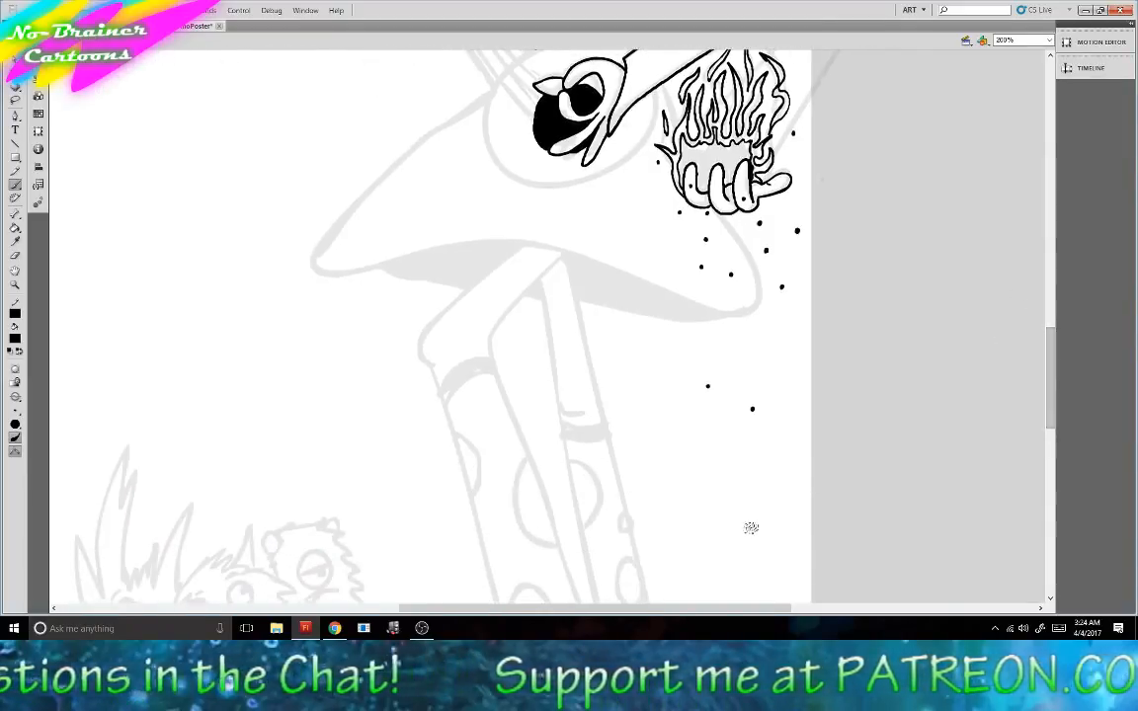
pyautogui.click(748, 530)
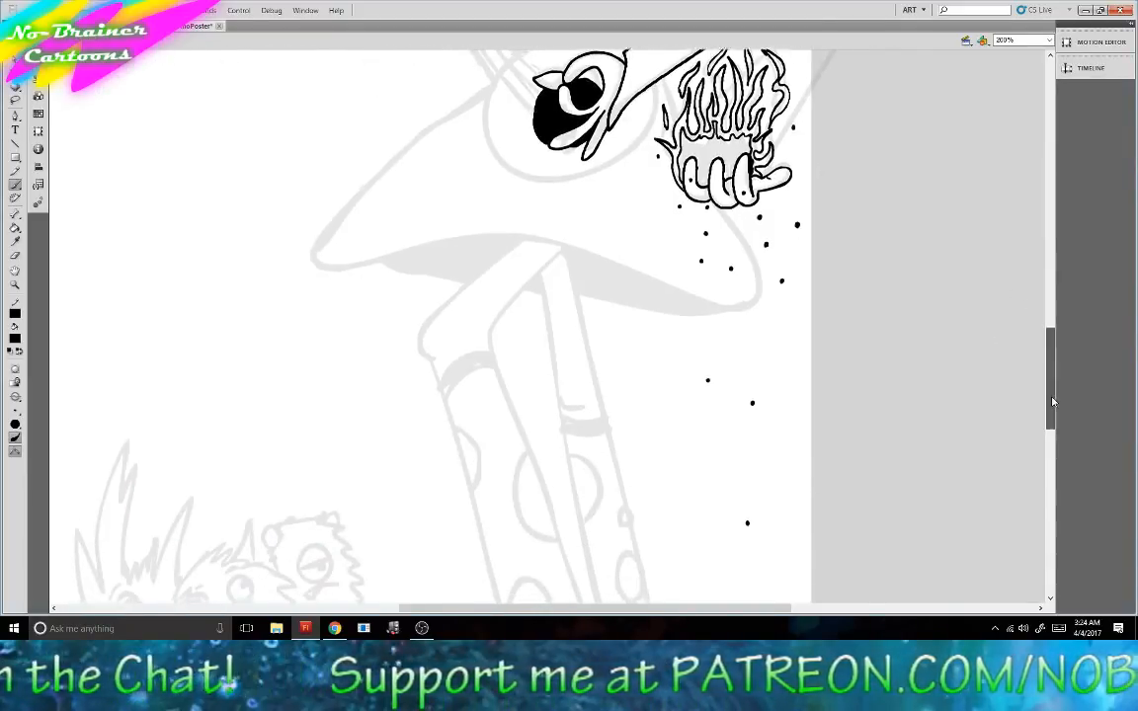
# Ink both edges of the bent arm running from the flaming hand out past the page edge to the elbow and back to the shoulder.
pyautogui.moveTo(1053, 381)
pyautogui.mouseDown()
pyautogui.moveTo(1053, 431)
pyautogui.moveTo(1052, 343)
pyautogui.mouseUp()
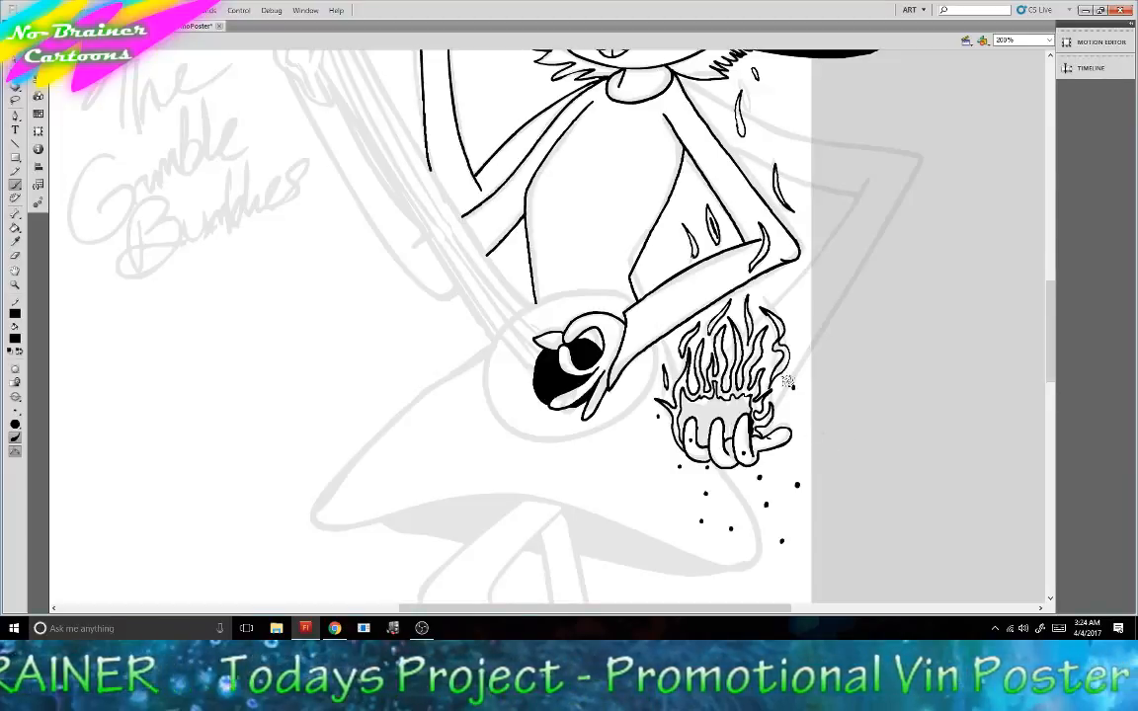
pyautogui.scroll(3, 924, 296)
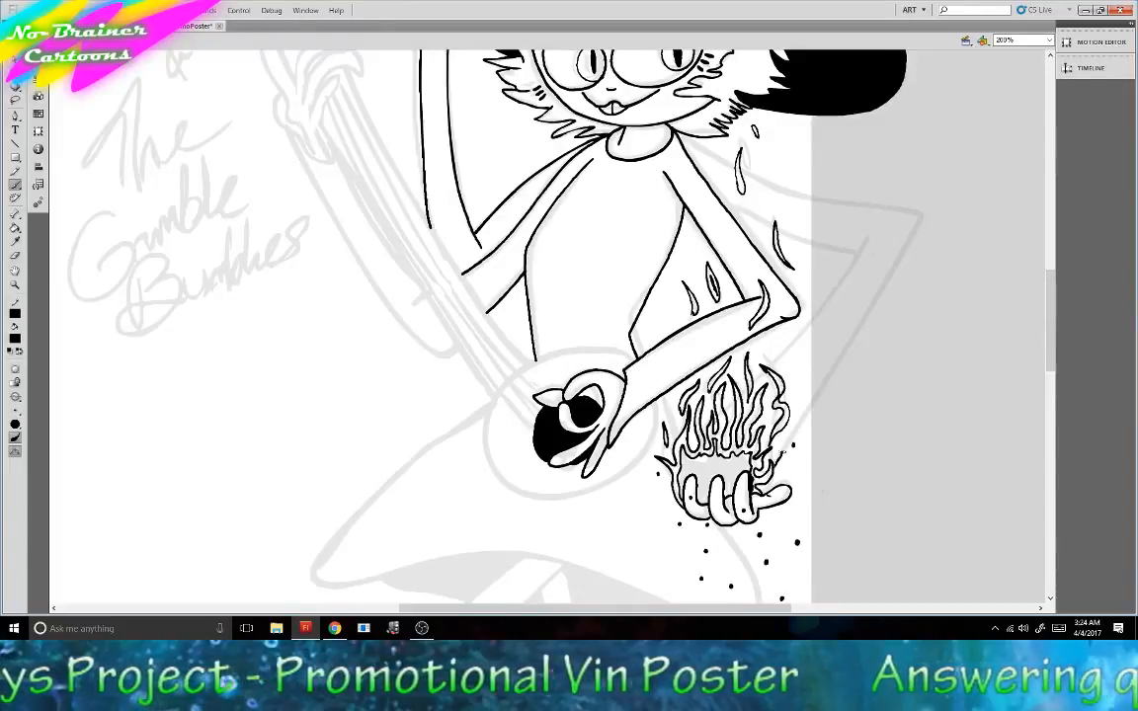
pyautogui.moveTo(776, 472); pyautogui.dragTo(830, 381)
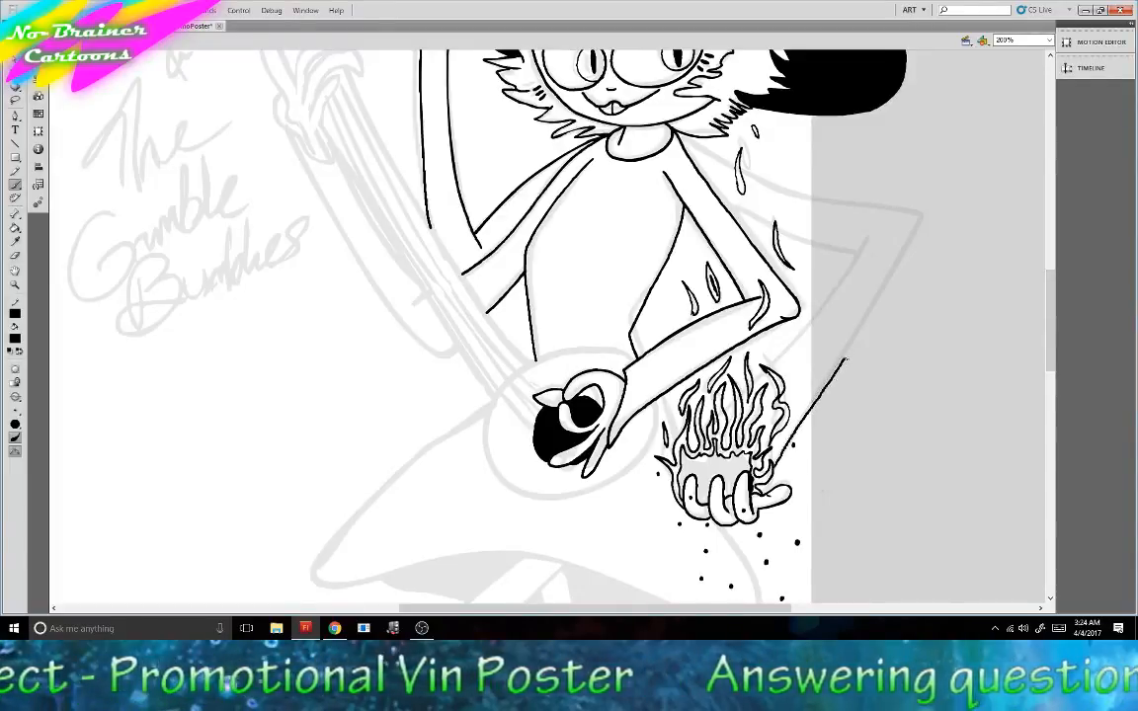
pyautogui.moveTo(855, 337); pyautogui.dragTo(899, 265)
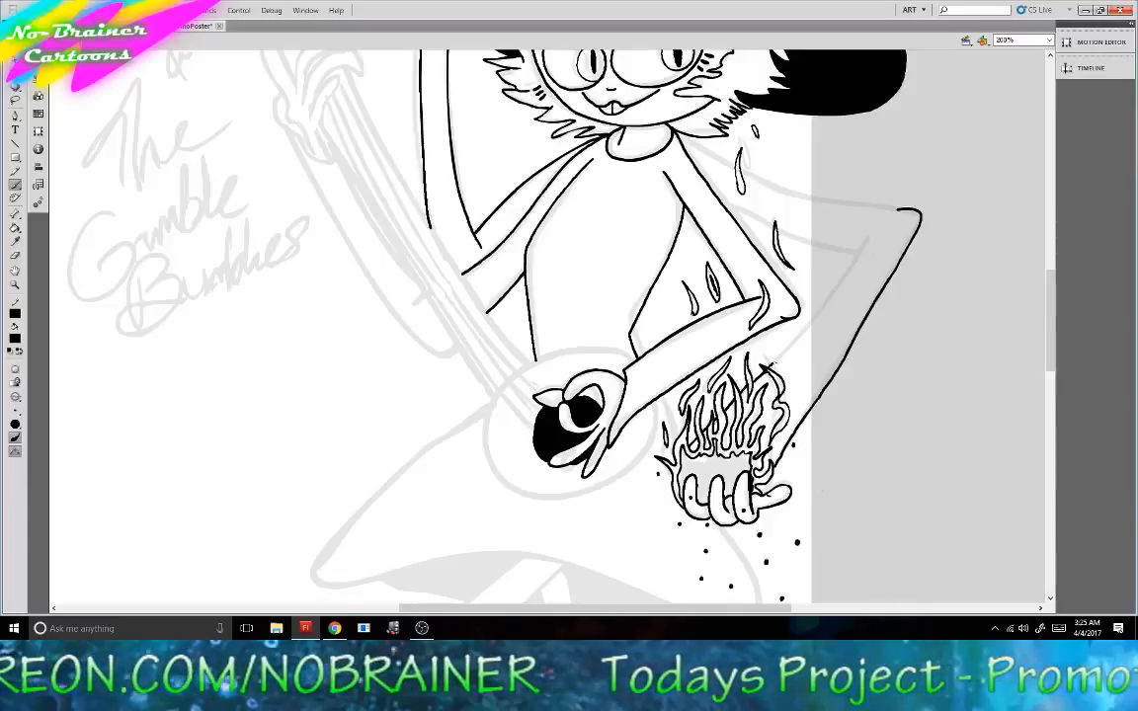
pyautogui.moveTo(769, 365); pyautogui.dragTo(868, 233)
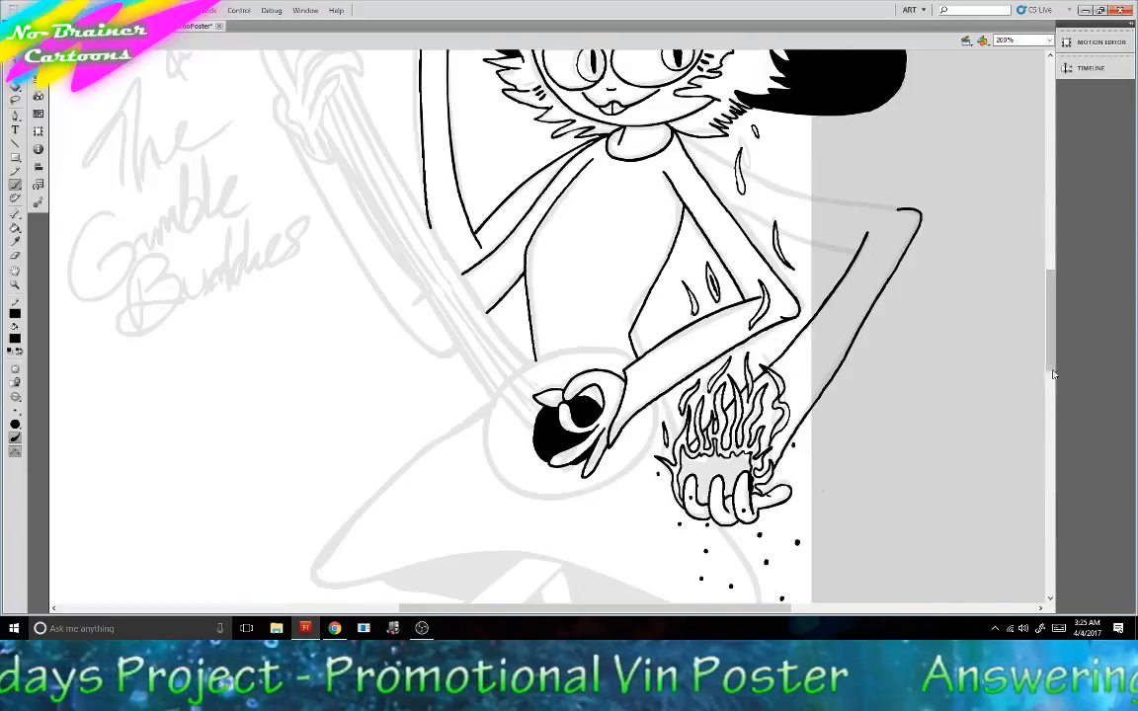
pyautogui.scroll(3, 1053, 374)
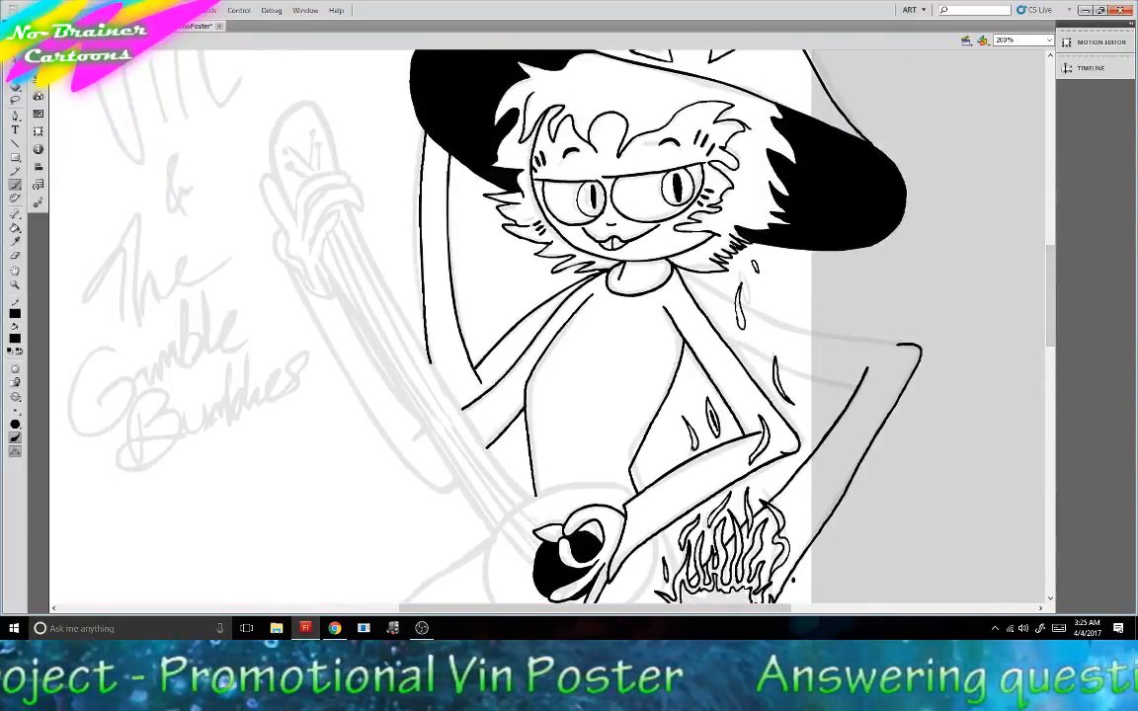
pyautogui.moveTo(904, 345); pyautogui.dragTo(752, 312)
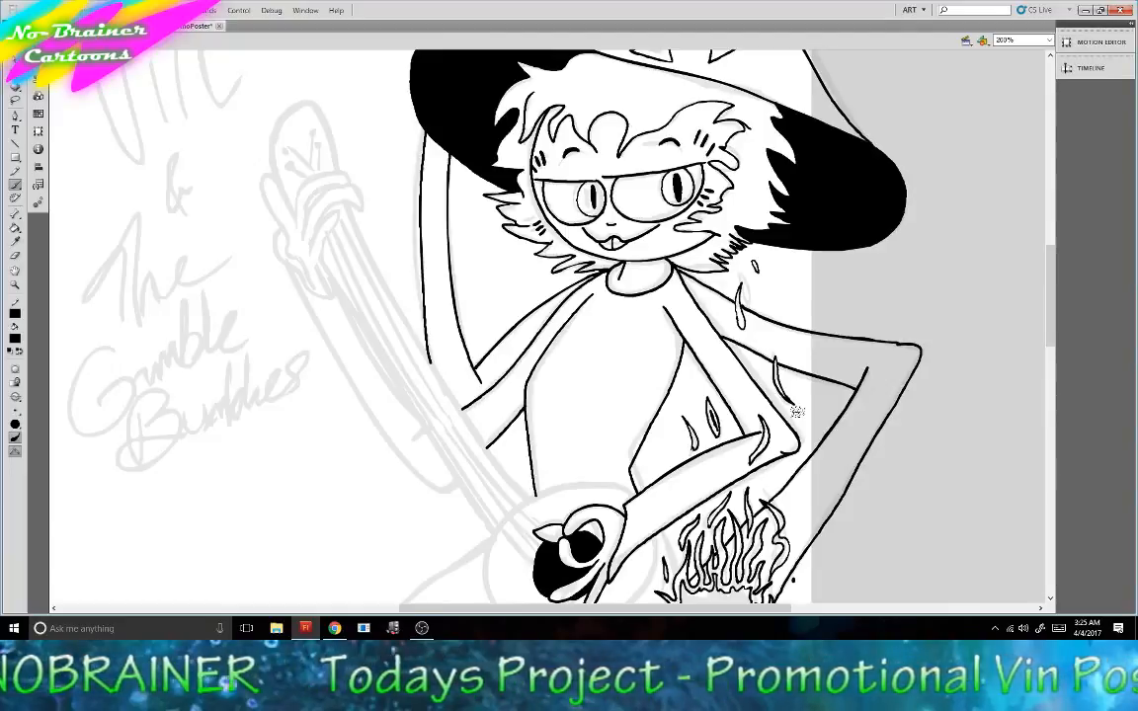
# Ink the guitar's round body around the strumming hand, both edges of its neck and the rounded headstock.
pyautogui.scroll(-5, 951, 310)
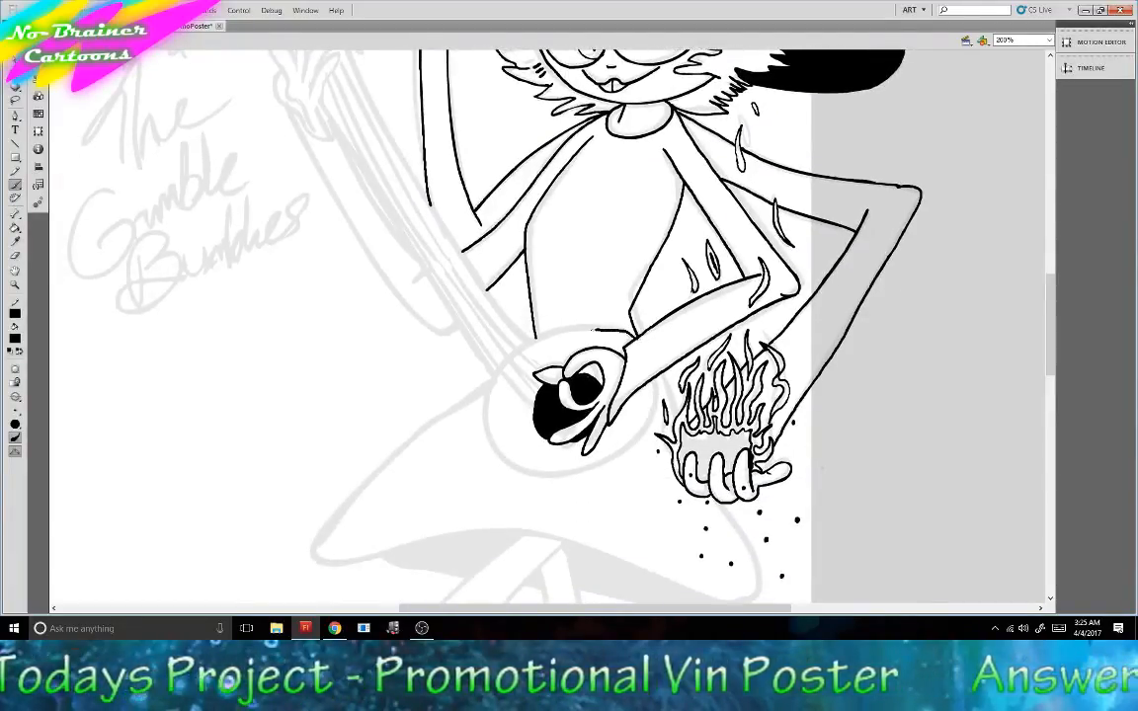
pyautogui.moveTo(539, 333)
pyautogui.mouseDown()
pyautogui.moveTo(492, 385)
pyautogui.moveTo(488, 436)
pyautogui.moveTo(542, 478)
pyautogui.moveTo(579, 481)
pyautogui.moveTo(623, 457)
pyautogui.moveTo(650, 426)
pyautogui.moveTo(658, 390)
pyautogui.mouseUp()
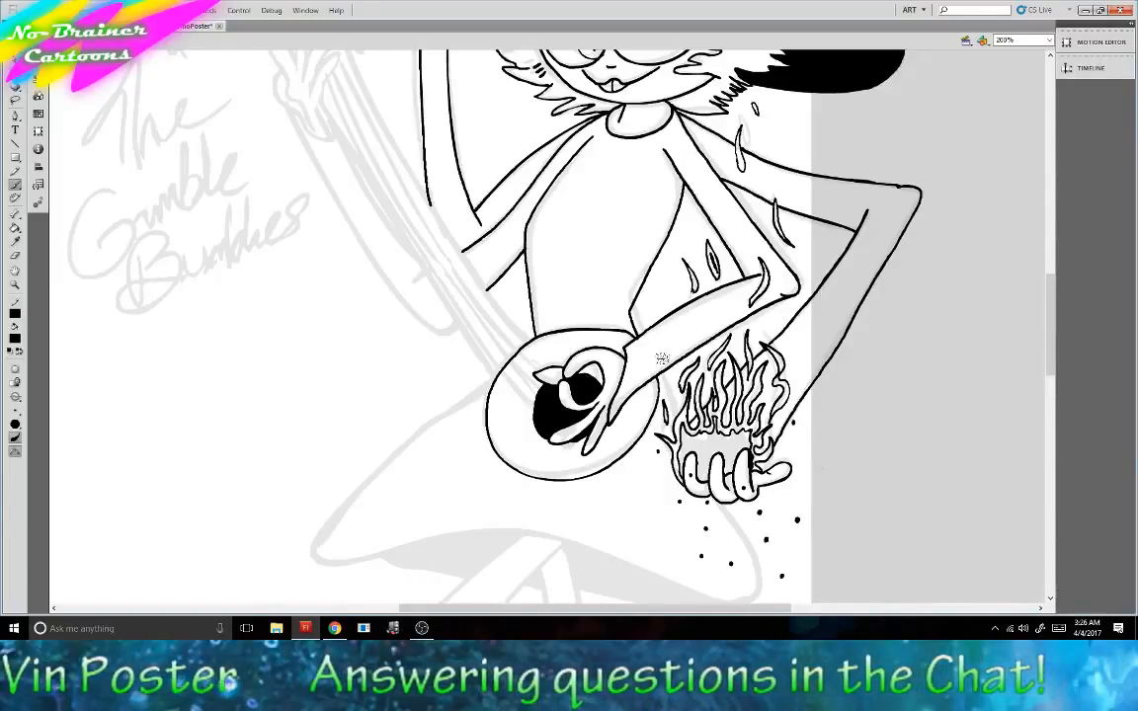
pyautogui.scroll(5, 944, 301)
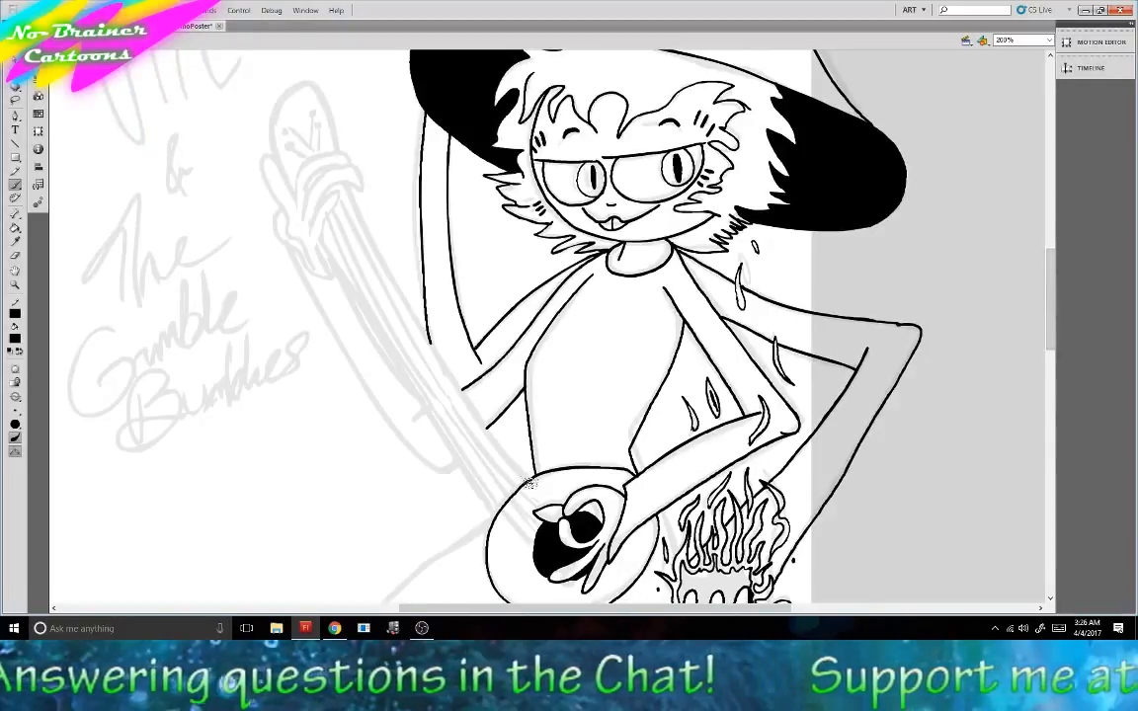
pyautogui.moveTo(470, 422); pyautogui.dragTo(382, 303)
pyautogui.moveTo(425, 336)
pyautogui.mouseDown()
pyautogui.moveTo(349, 197)
pyautogui.moveTo(312, 89)
pyautogui.moveTo(294, 87)
pyautogui.moveTo(269, 122)
pyautogui.moveTo(292, 192)
pyautogui.mouseUp()
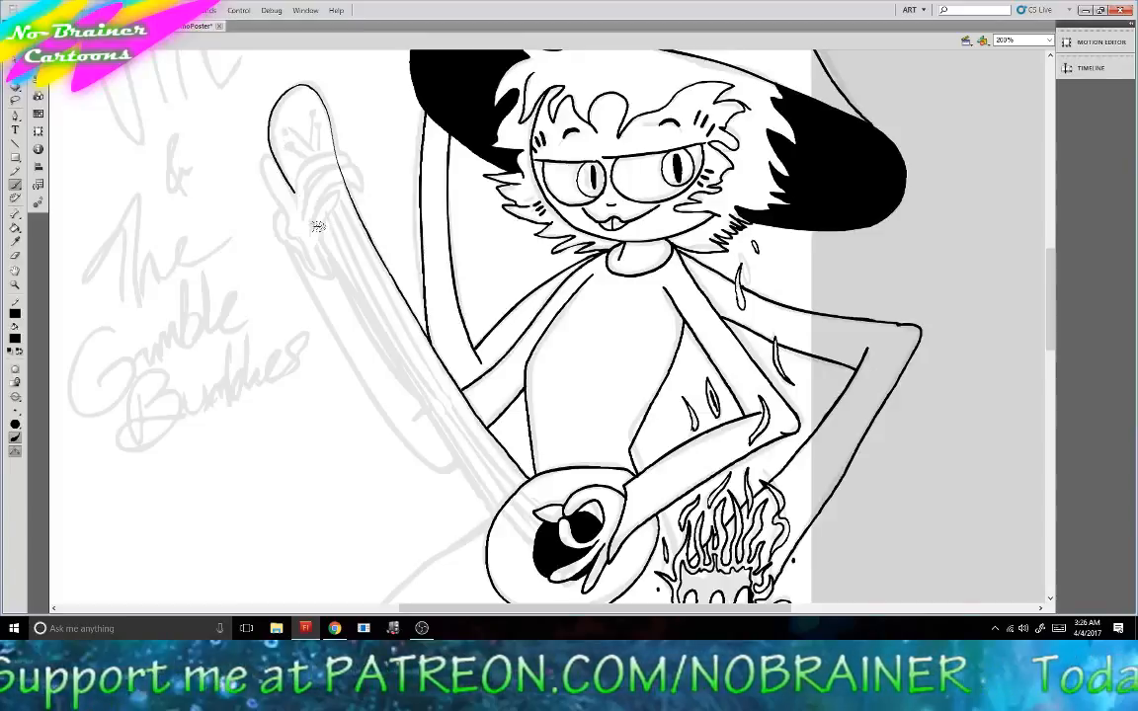
pyautogui.moveTo(318, 236); pyautogui.dragTo(496, 516)
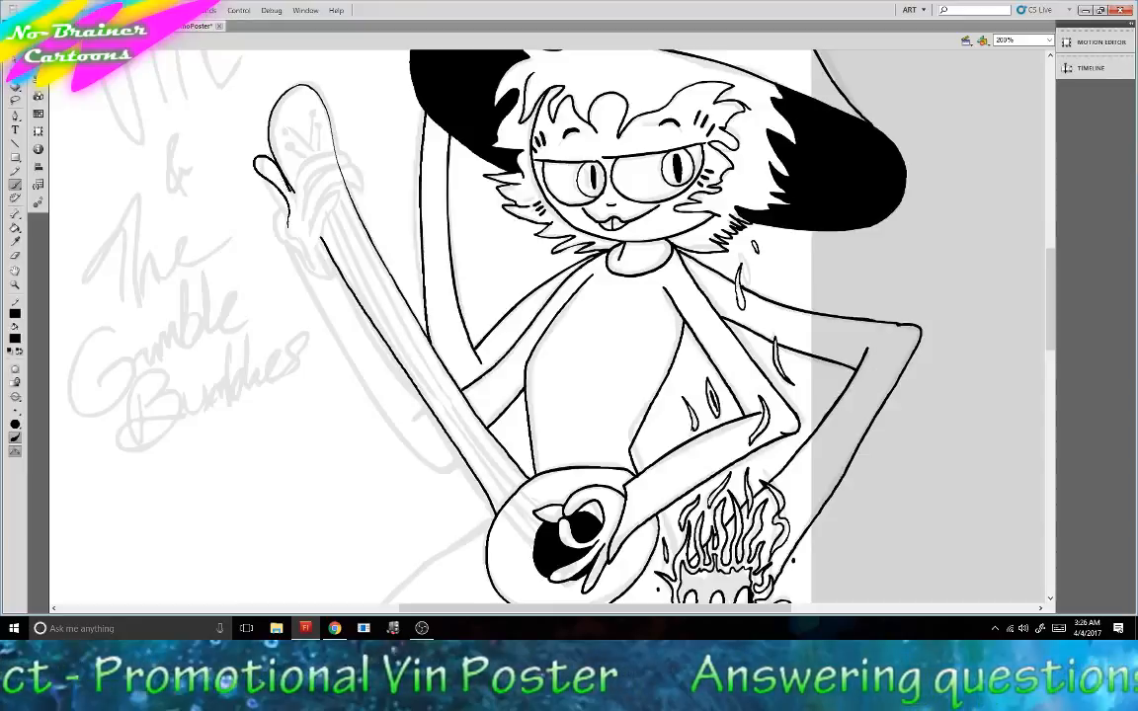
# Ink the fingers and palm gripping the guitar neck below the headstock, and erase the stray fingertip beside the neck.
pyautogui.moveTo(267, 175)
pyautogui.mouseDown()
pyautogui.moveTo(284, 135)
pyautogui.moveTo(298, 138)
pyautogui.moveTo(287, 150)
pyautogui.moveTo(301, 198)
pyautogui.mouseUp()
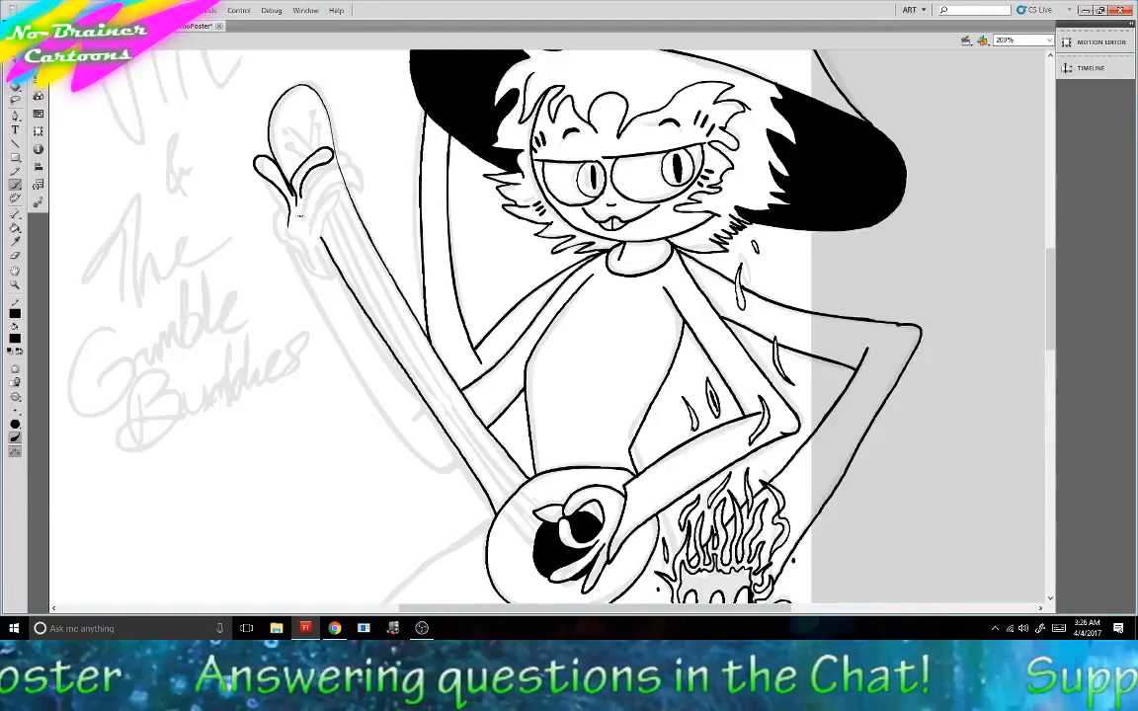
pyautogui.moveTo(305, 190)
pyautogui.mouseDown()
pyautogui.moveTo(321, 169)
pyautogui.moveTo(341, 185)
pyautogui.mouseUp()
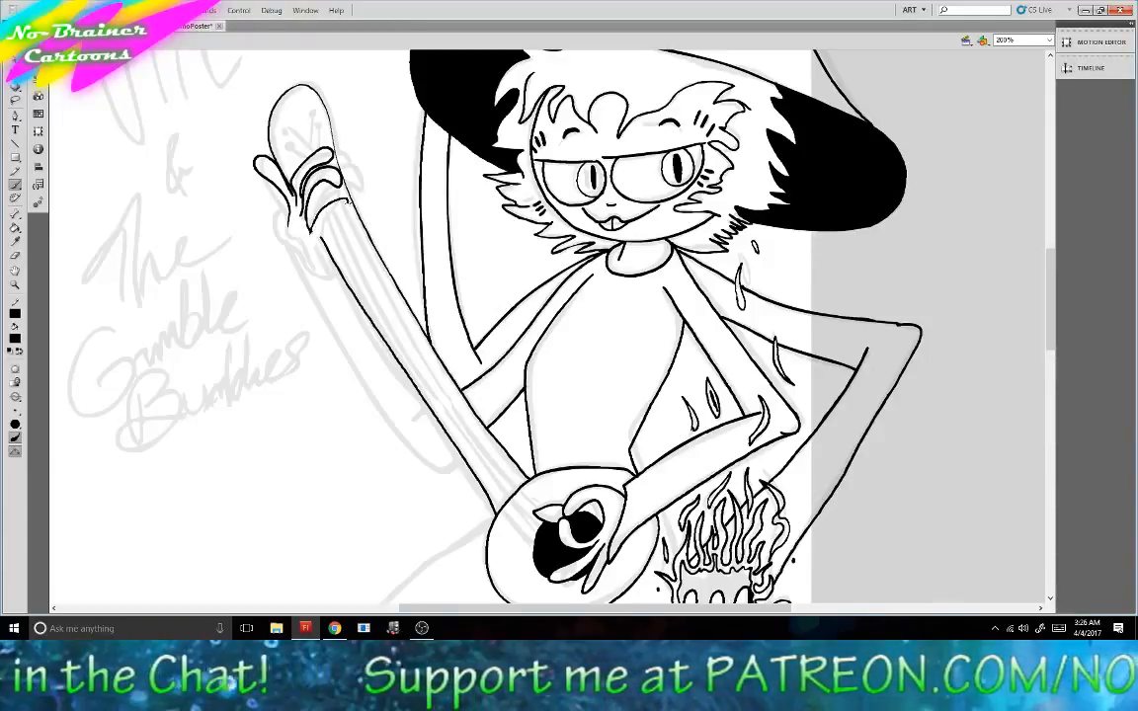
pyautogui.moveTo(312, 183); pyautogui.dragTo(286, 220)
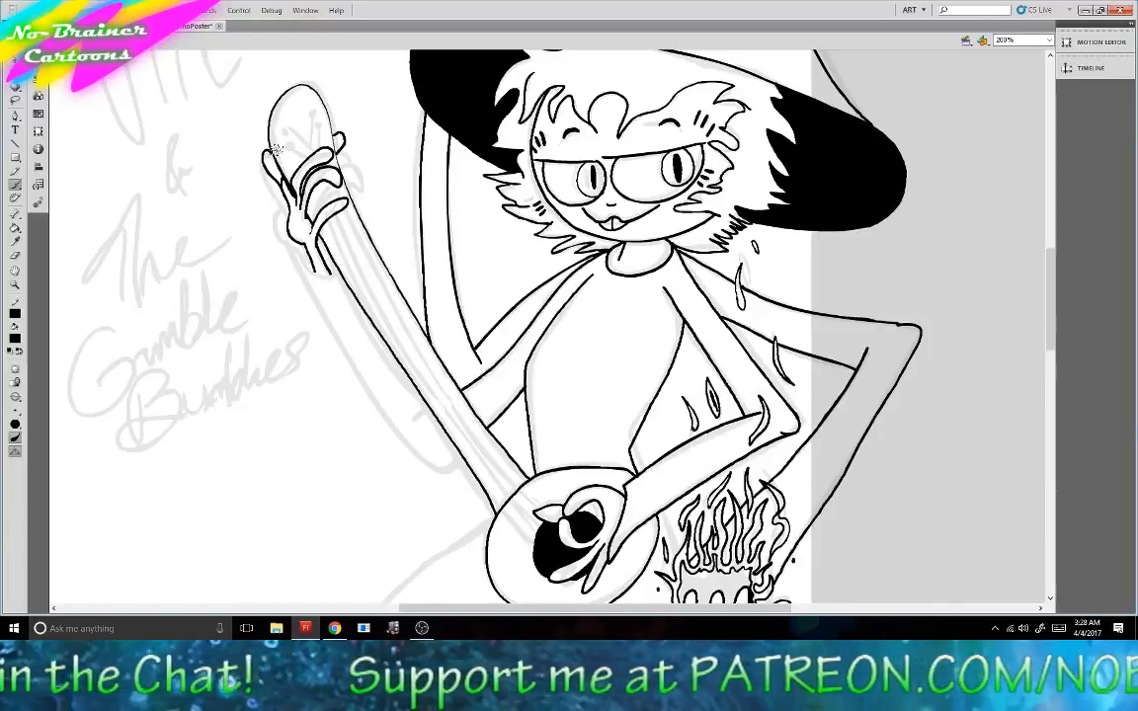
pyautogui.click(14, 237)
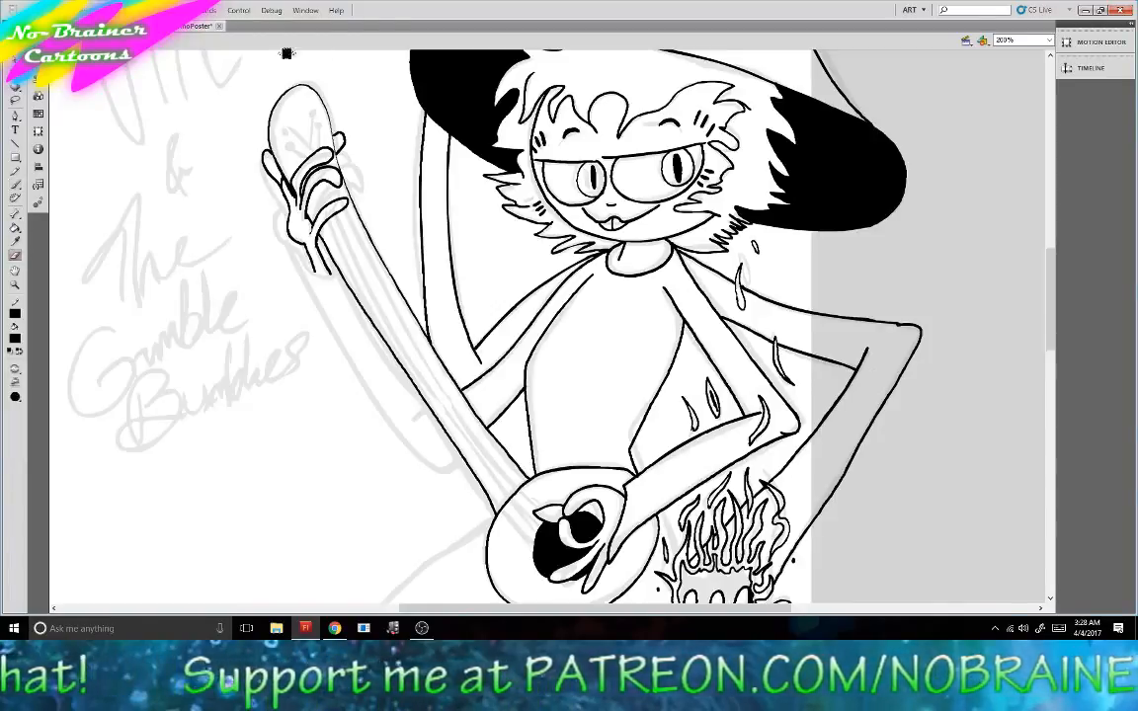
pyautogui.moveTo(339, 136); pyautogui.dragTo(342, 155)
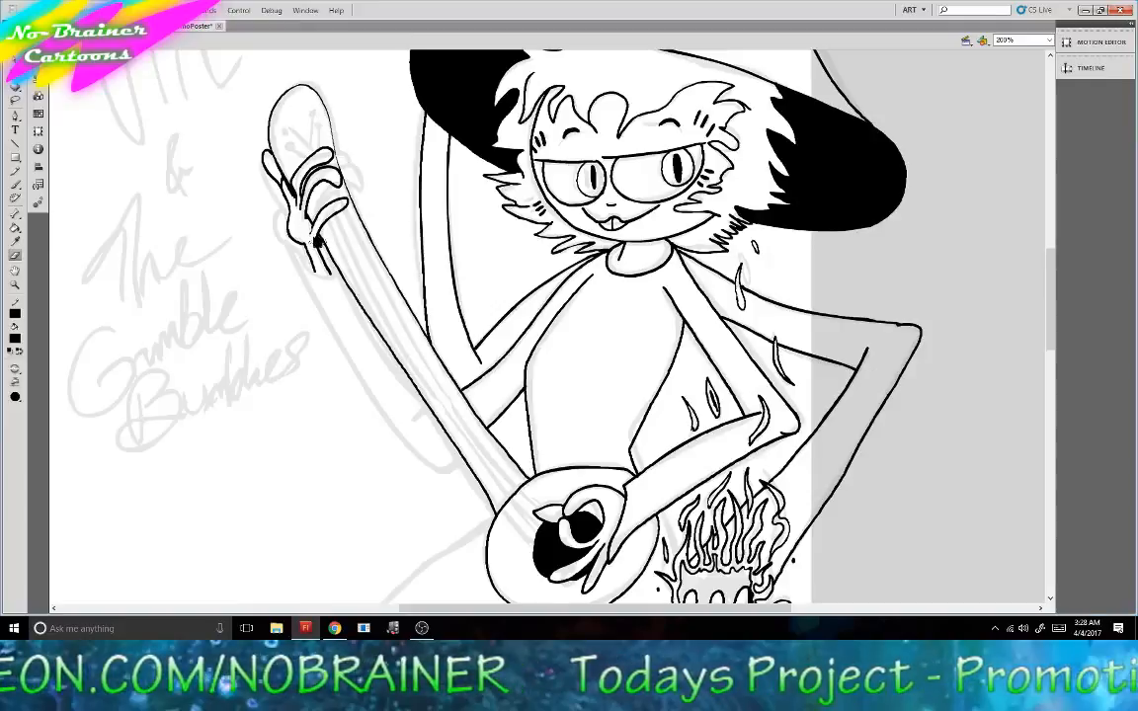
# Ink the flared skirt below the guitar with its rounded corners and arched hem, tidy the outline, and zoom out to 50%.
pyautogui.click(15, 185)
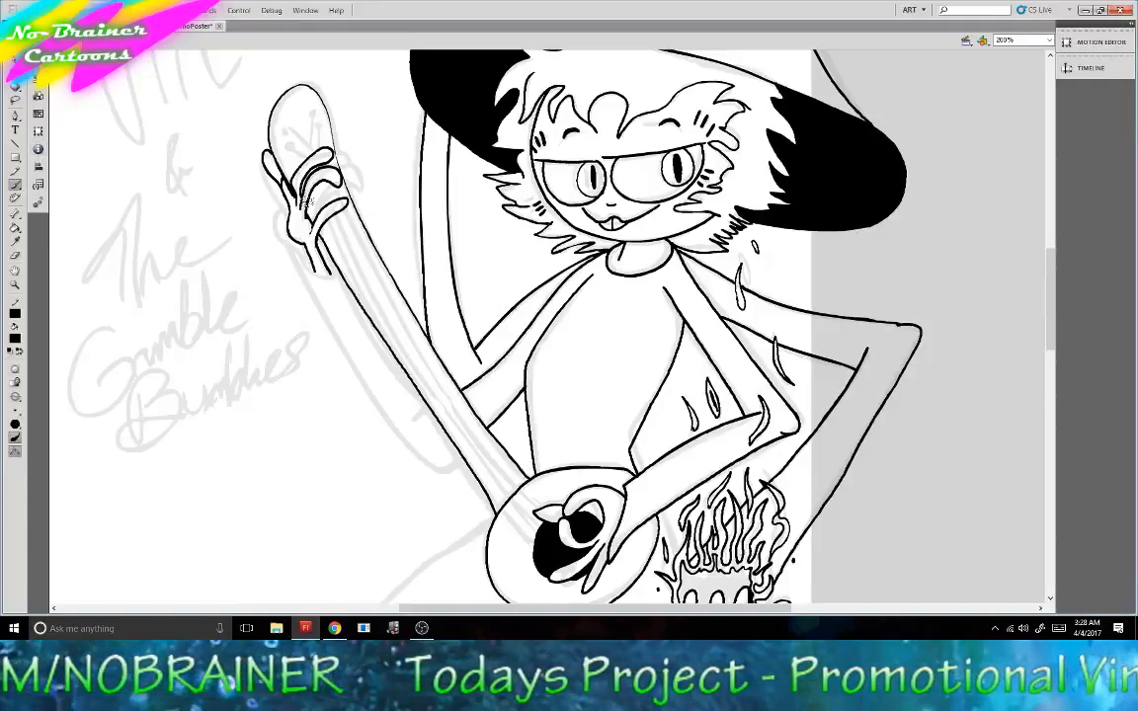
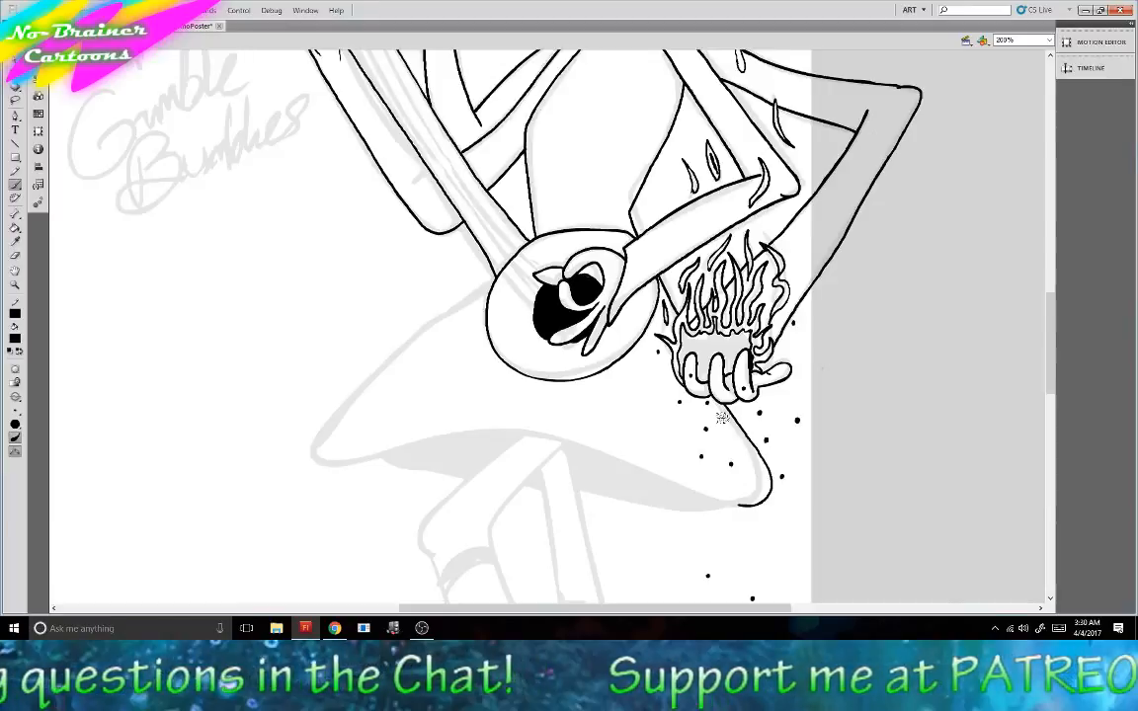
pyautogui.moveTo(478, 289); pyautogui.dragTo(376, 379)
pyautogui.moveTo(314, 452); pyautogui.dragTo(325, 465)
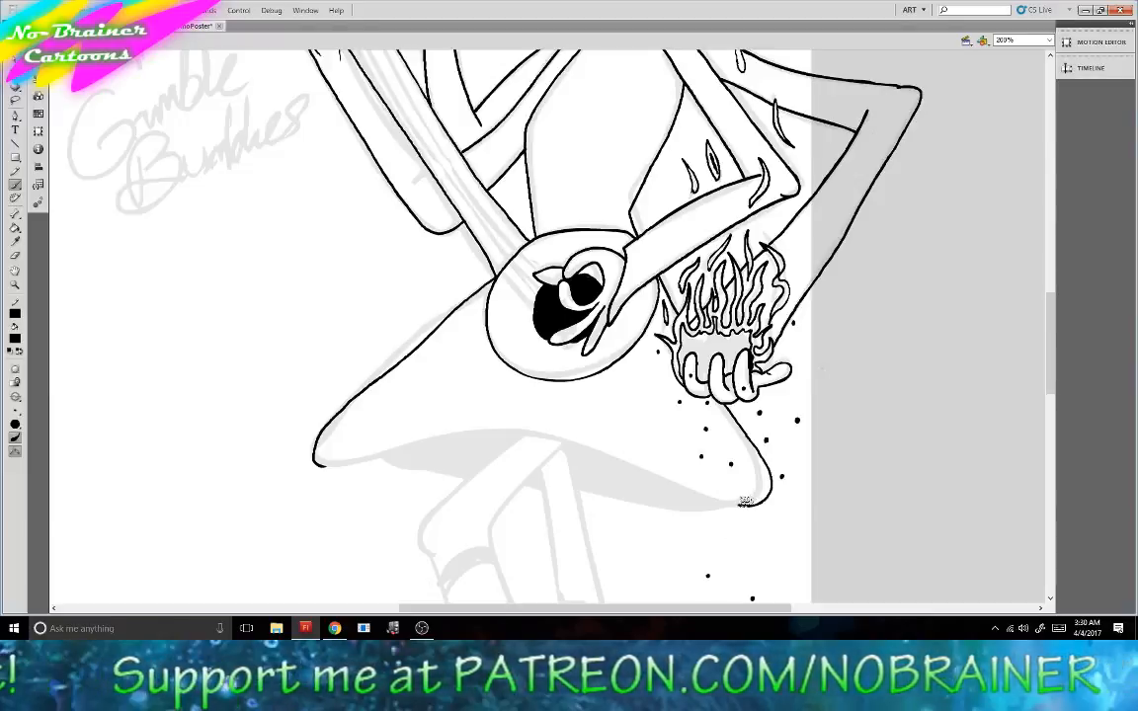
pyautogui.moveTo(755, 505)
pyautogui.mouseDown()
pyautogui.moveTo(538, 432)
pyautogui.moveTo(449, 427)
pyautogui.moveTo(357, 462)
pyautogui.mouseUp()
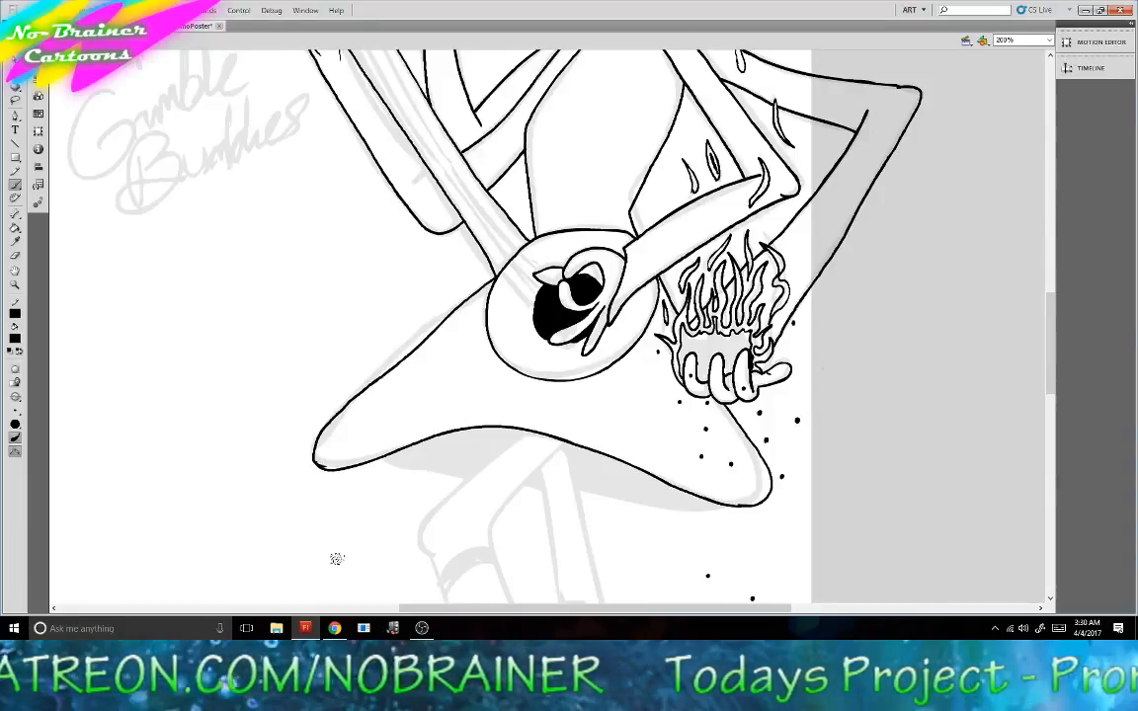
pyautogui.click(15, 255)
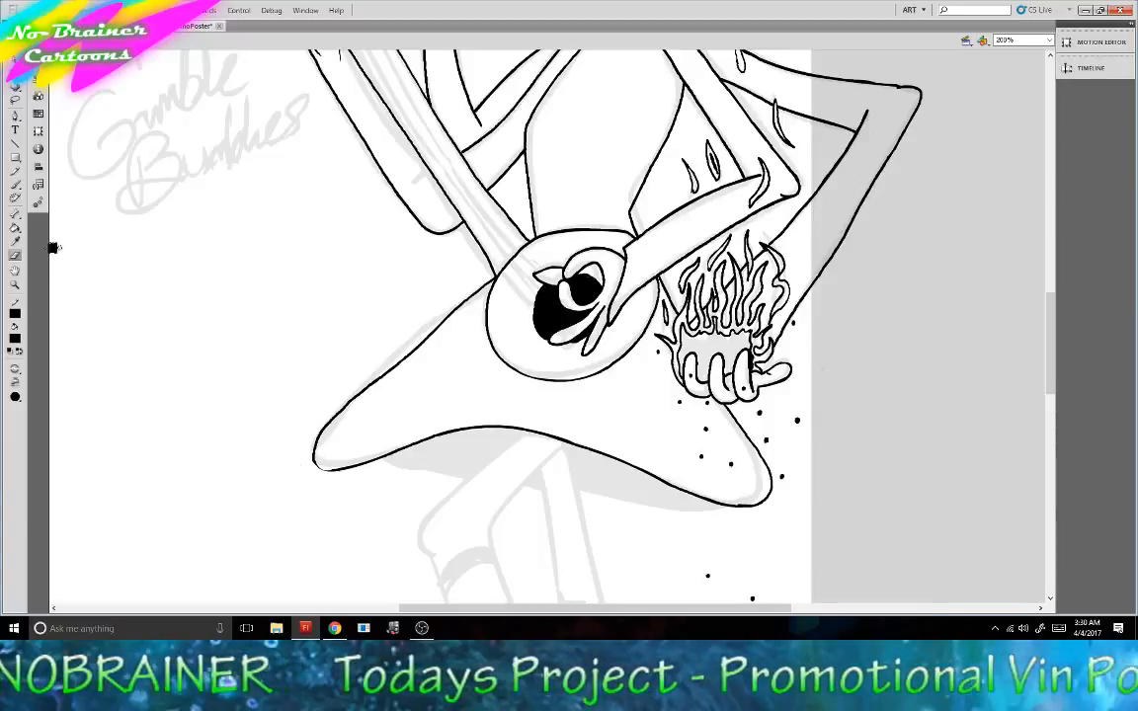
pyautogui.click(15, 184)
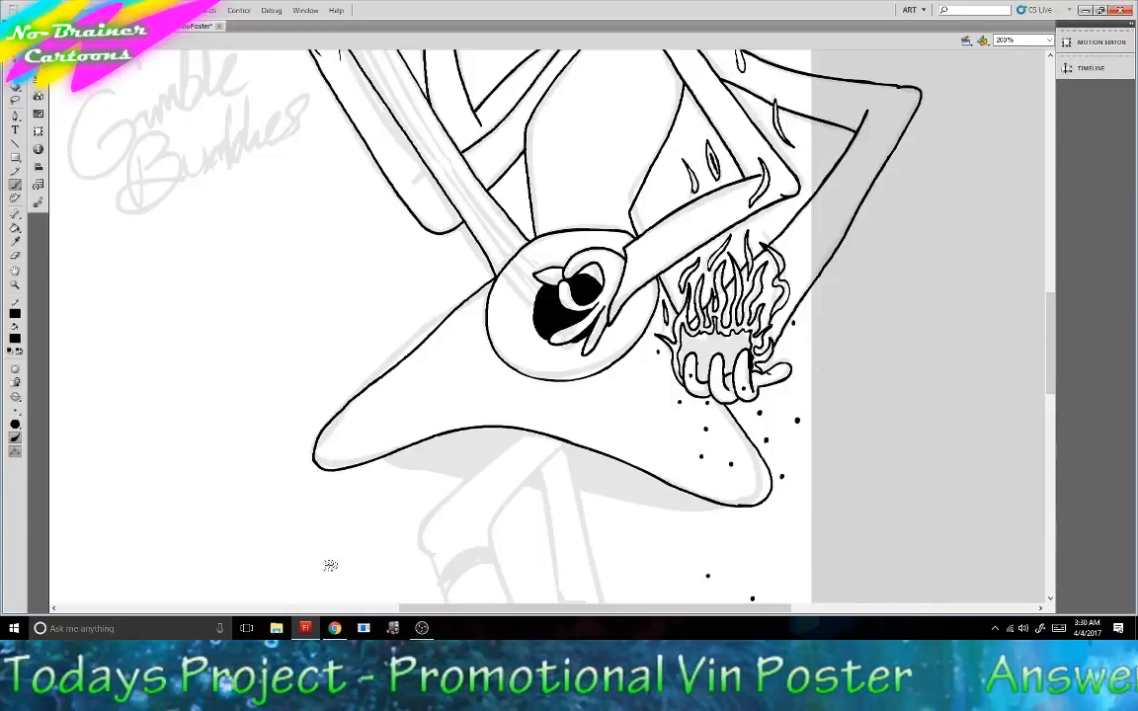
pyautogui.click(1027, 40)
pyautogui.click(1005, 82)
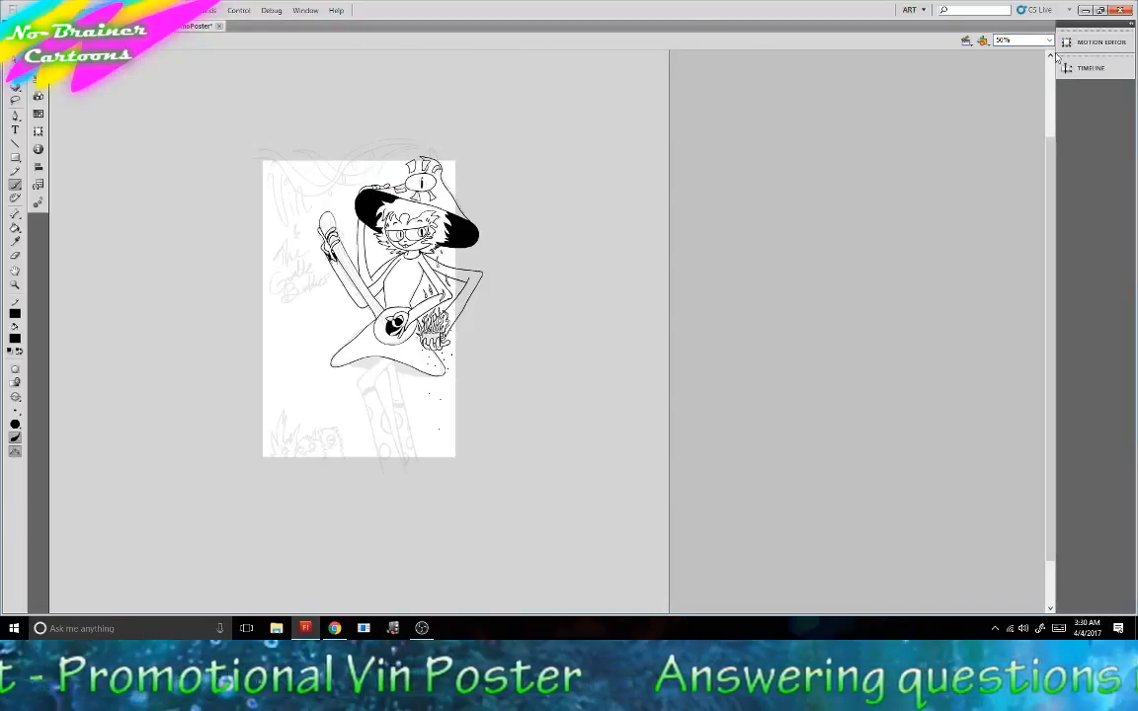
# Ink the bent leg below the skirt, from thigh and knee down past the page edge, with a curved stocking cuff below the knee.
pyautogui.click(1027, 39)
pyautogui.click(1010, 98)
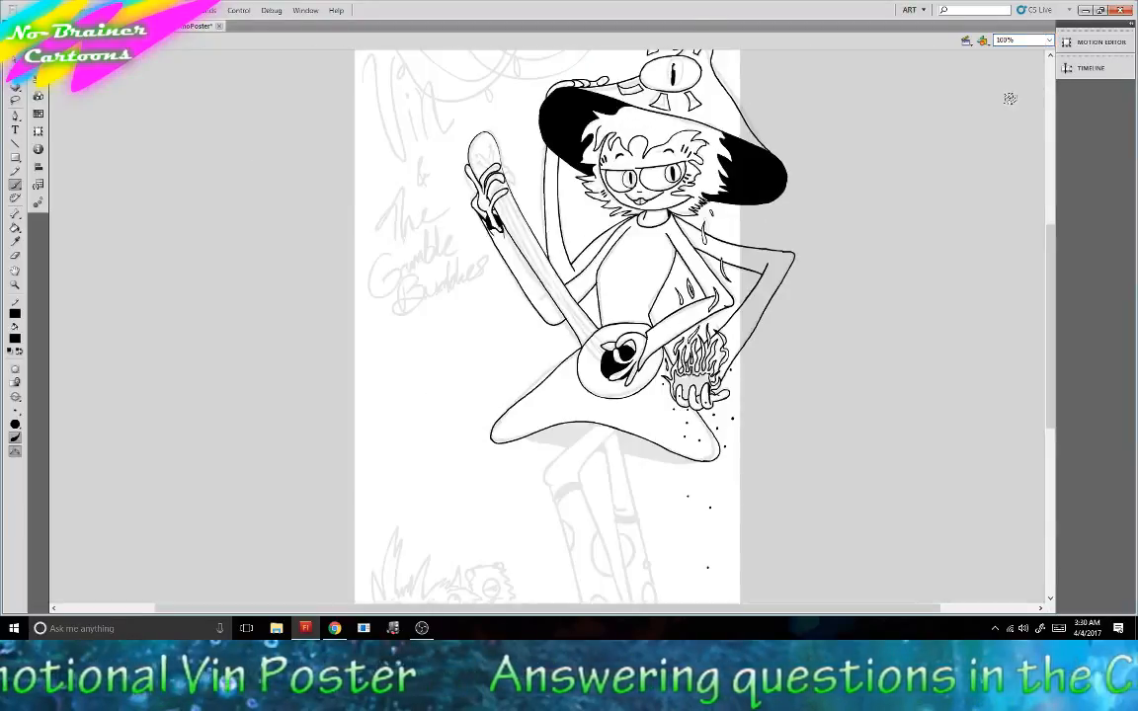
pyautogui.moveTo(1051, 344)
pyautogui.mouseDown()
pyautogui.moveTo(1051, 316)
pyautogui.moveTo(1049, 359)
pyautogui.mouseUp()
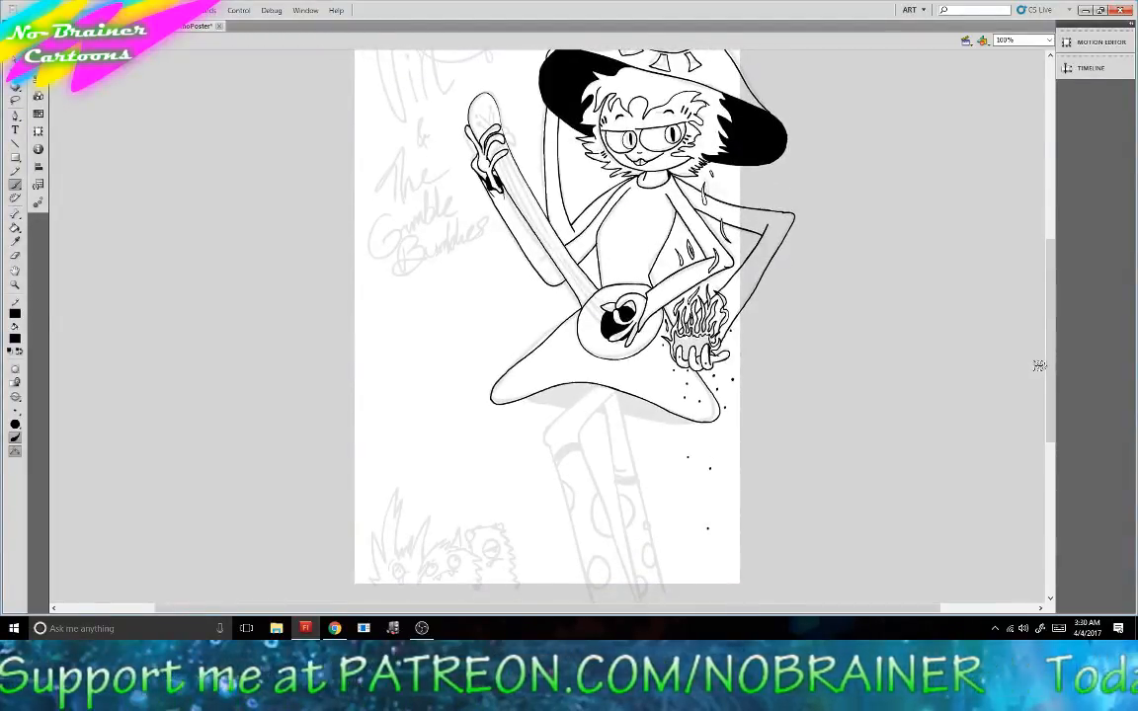
pyautogui.click(1048, 39)
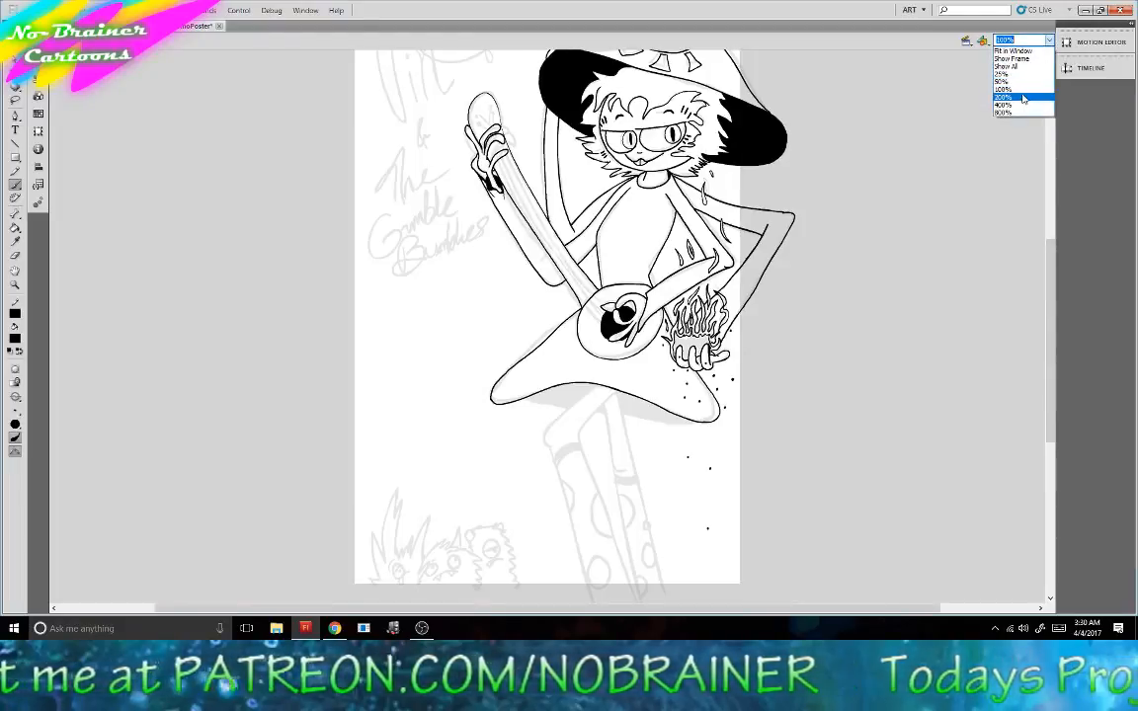
pyautogui.click(1023, 99)
pyautogui.moveTo(1051, 302); pyautogui.dragTo(1051, 409)
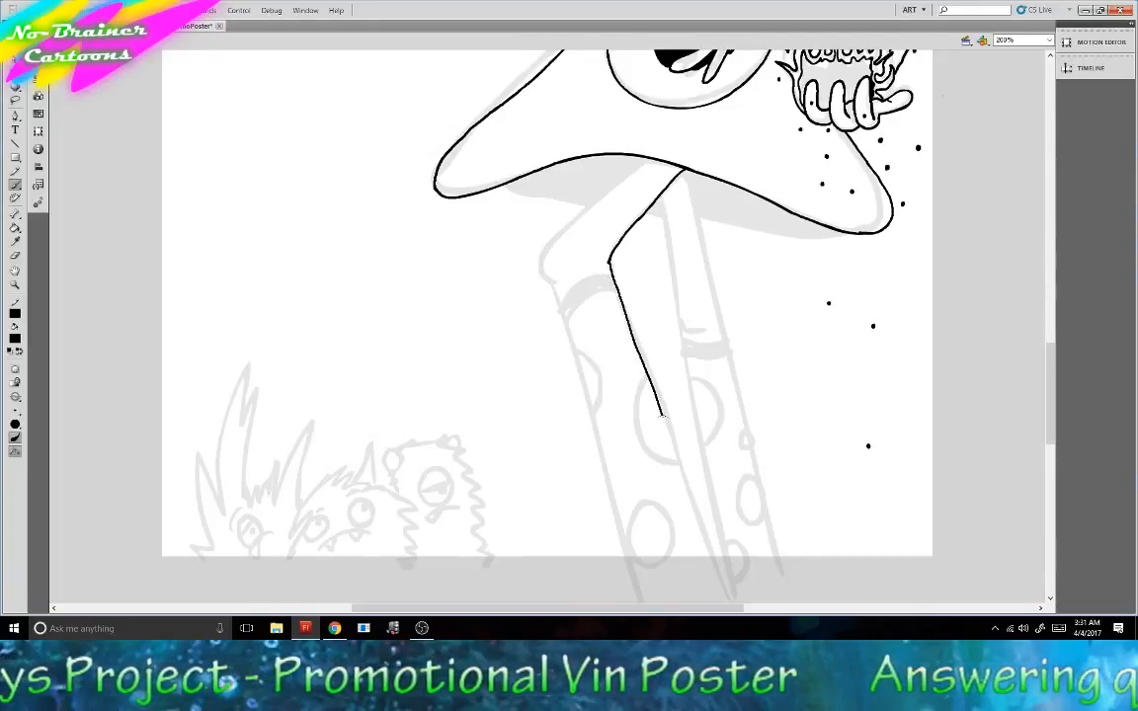
pyautogui.moveTo(672, 455); pyautogui.dragTo(682, 506)
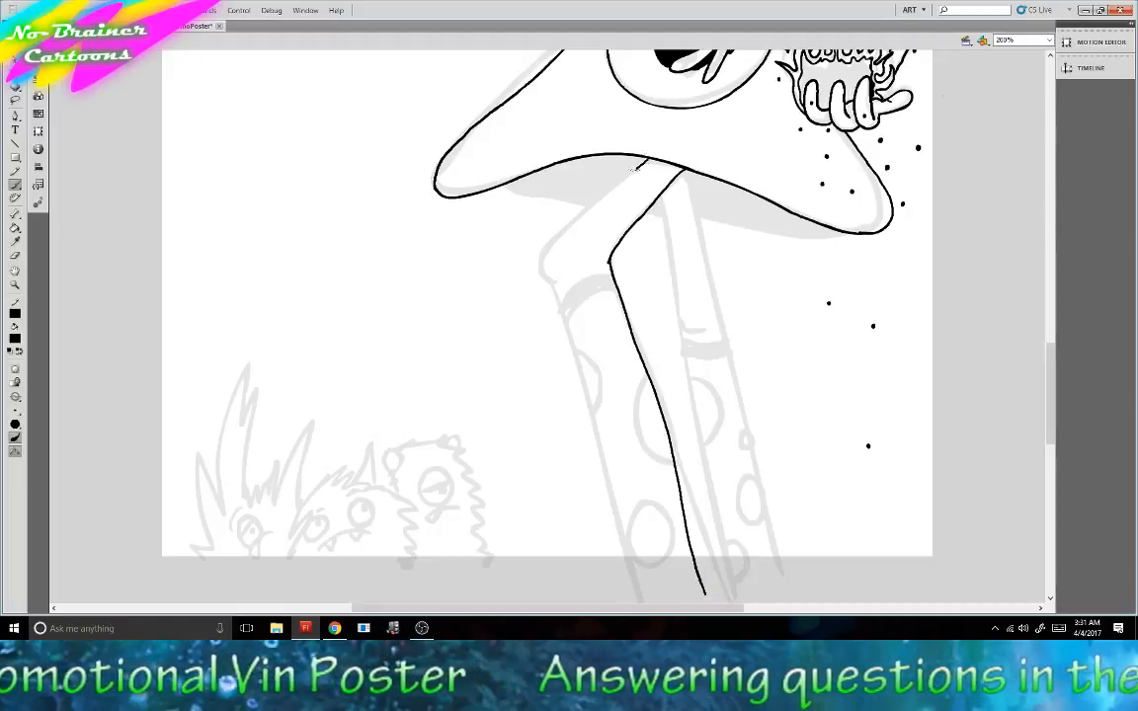
pyautogui.moveTo(642, 163); pyautogui.dragTo(544, 255)
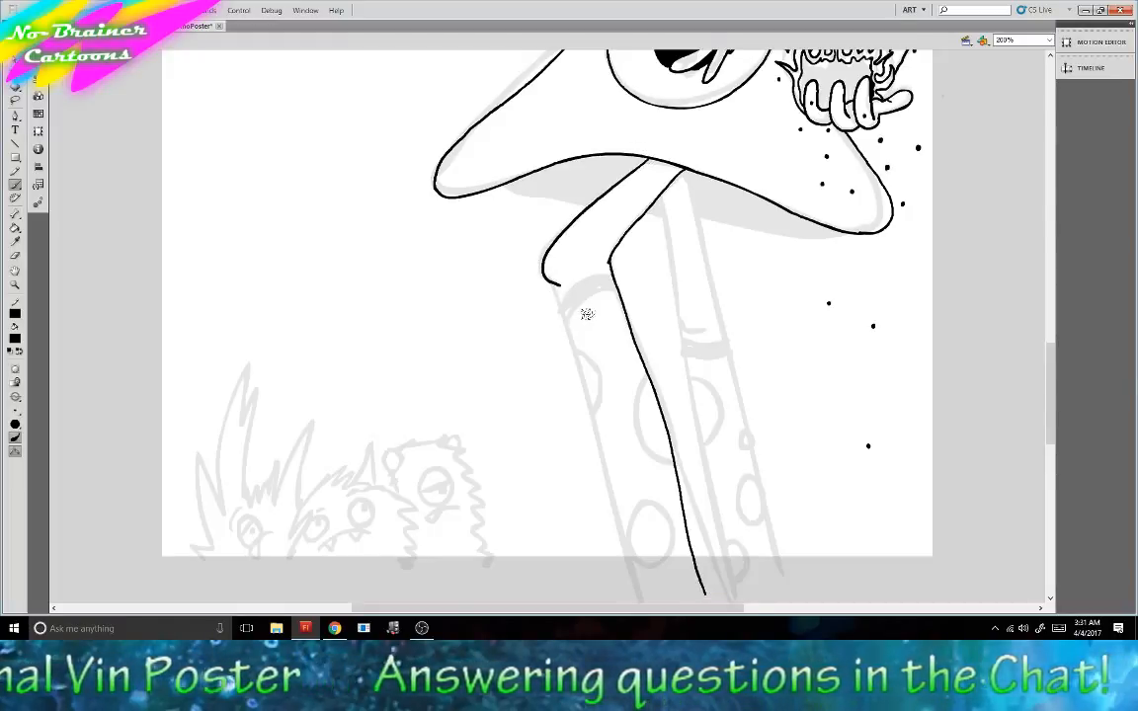
pyautogui.moveTo(551, 283); pyautogui.dragTo(562, 310)
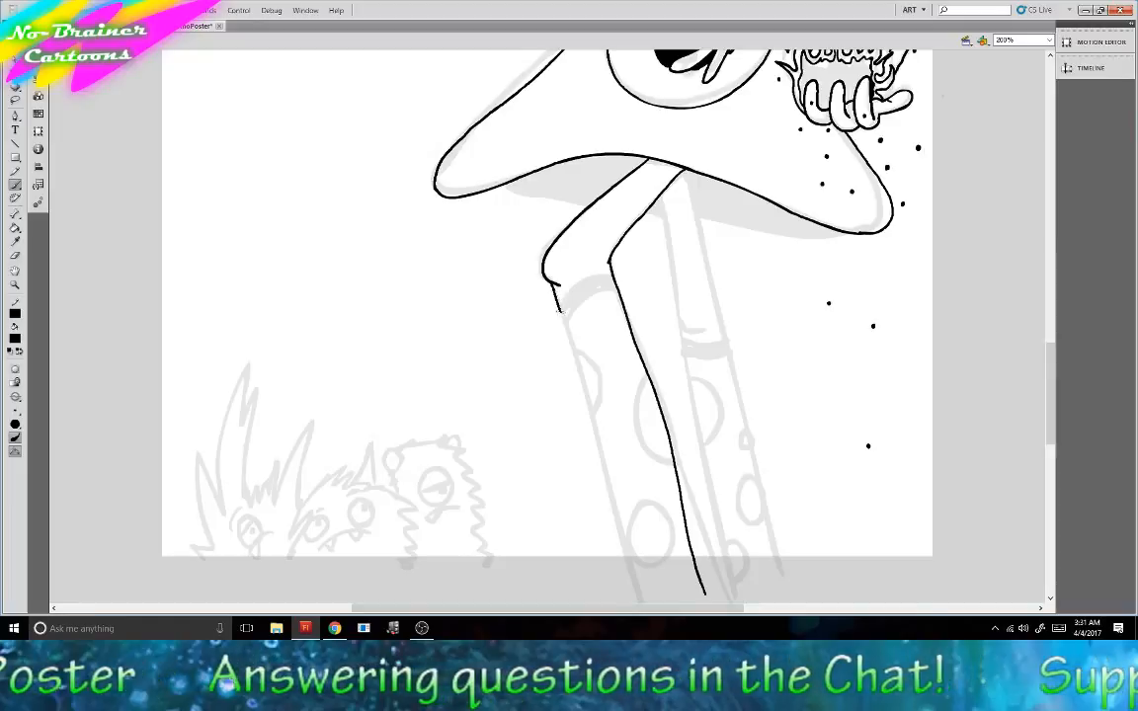
pyautogui.moveTo(593, 419); pyautogui.dragTo(599, 456)
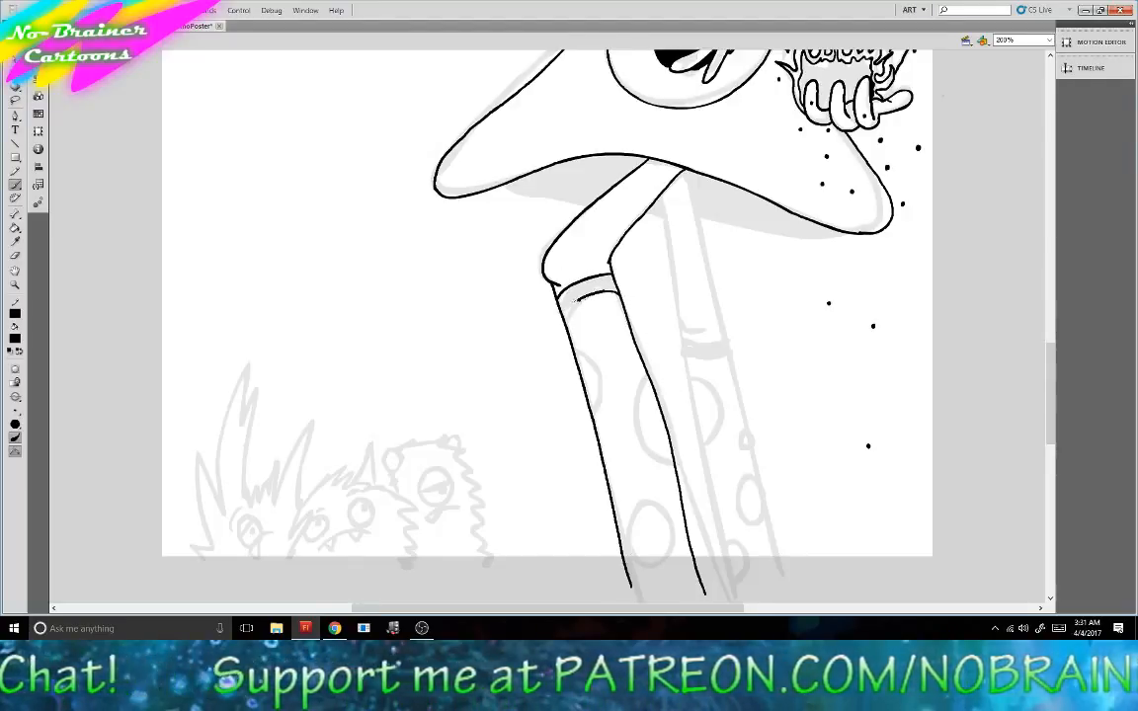
pyautogui.moveTo(561, 310); pyautogui.dragTo(616, 292)
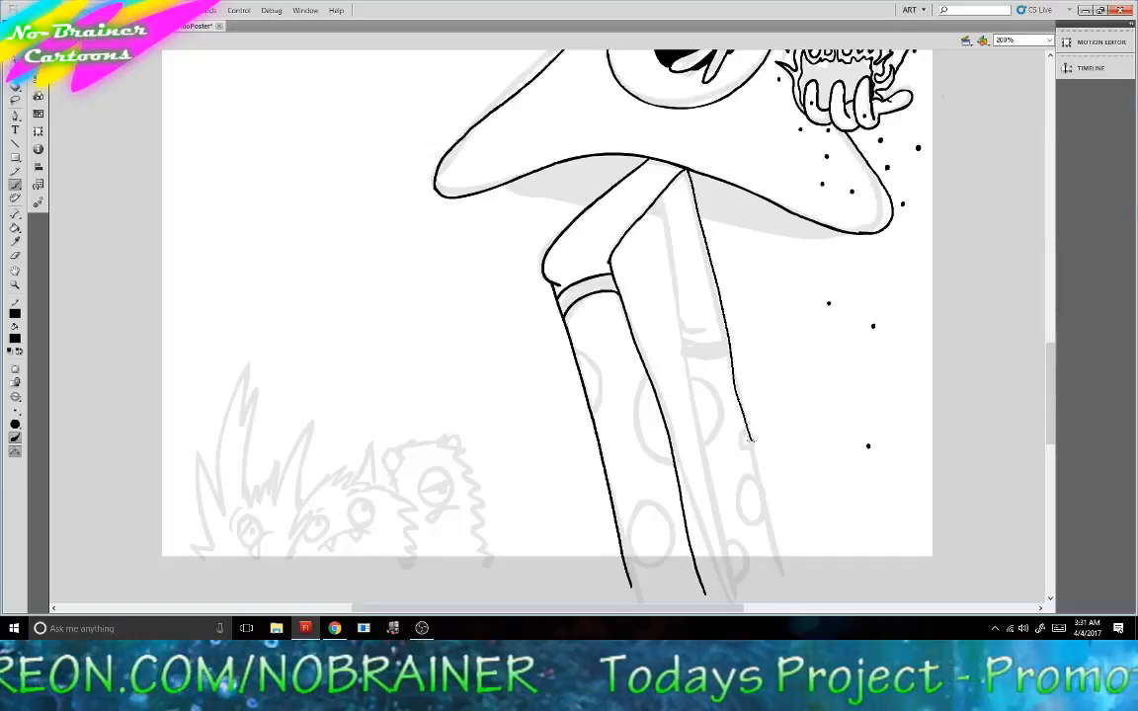
# Ink both edges of the straighter leg beside it, its knee curve and the two lines of its stocking cuff.
pyautogui.moveTo(771, 550); pyautogui.dragTo(774, 568)
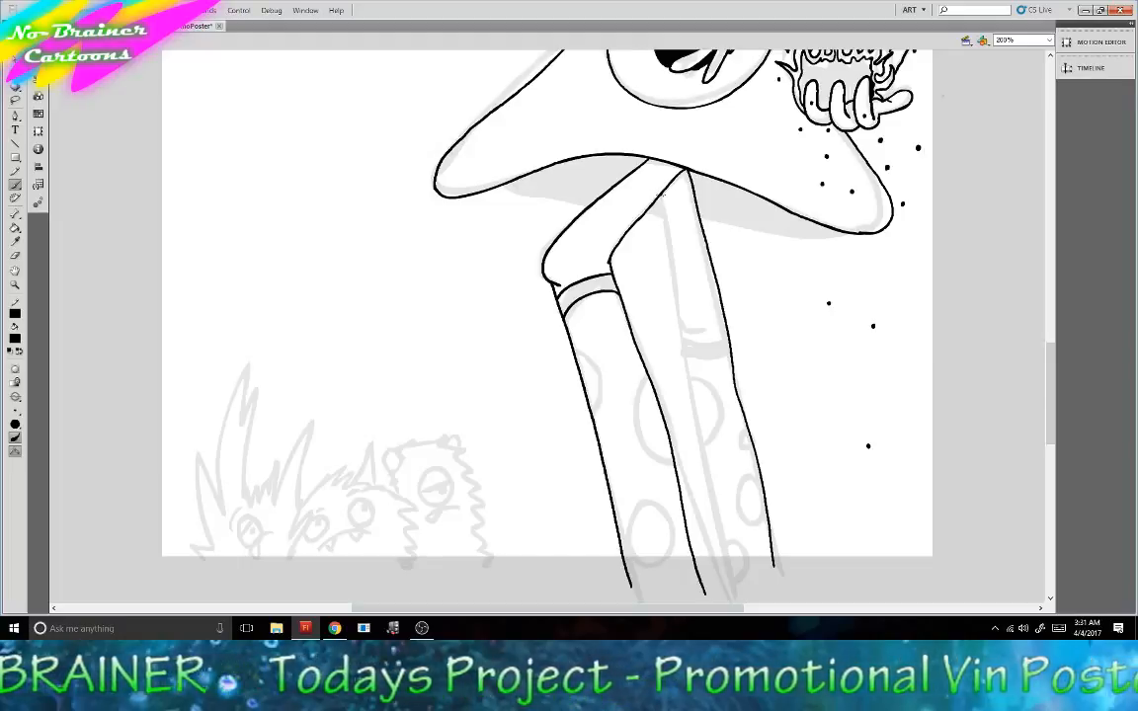
pyautogui.moveTo(662, 204); pyautogui.dragTo(687, 357)
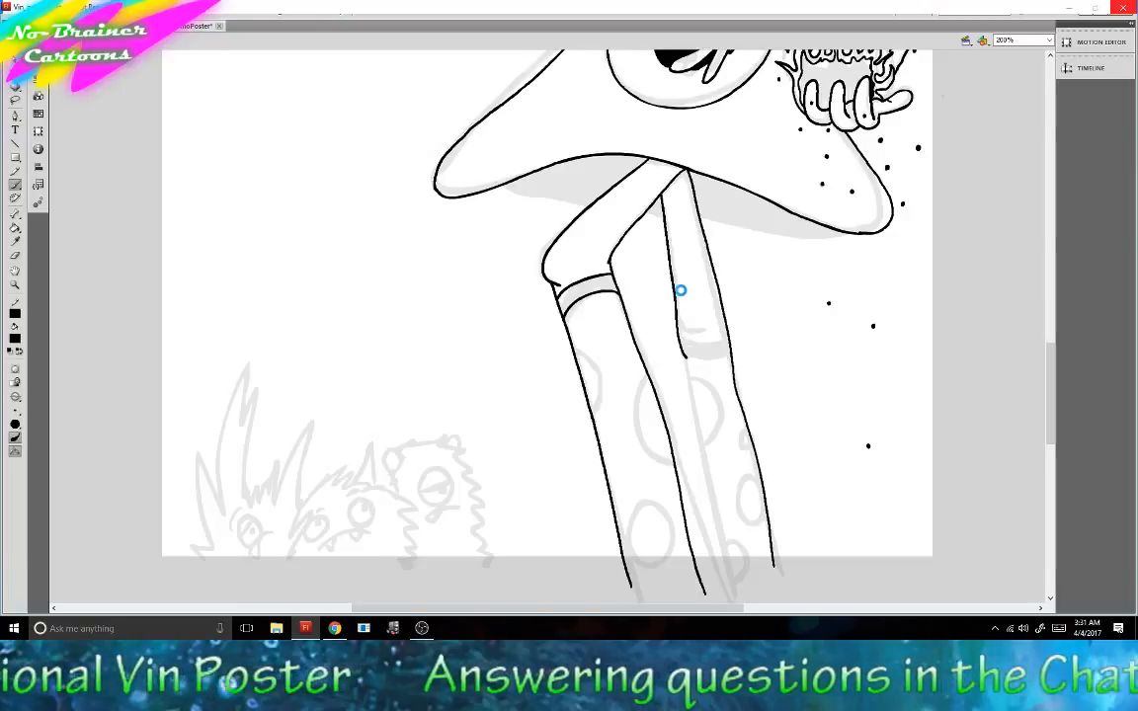
pyautogui.hotkey('ctrl', 'z')
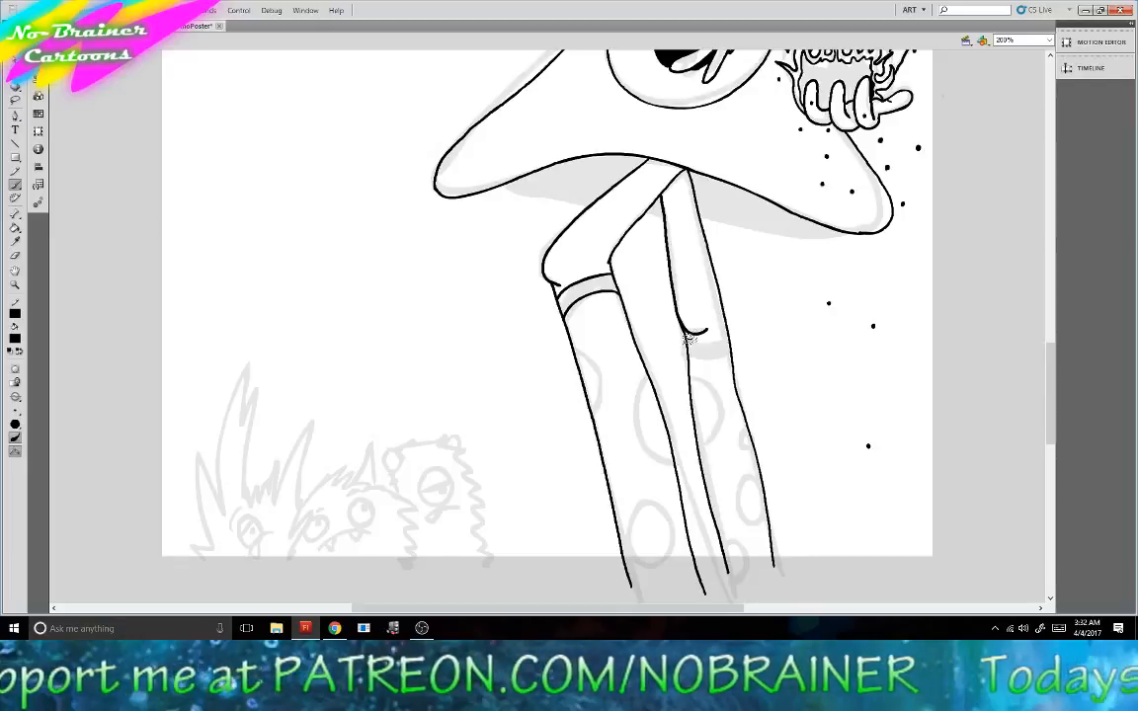
pyautogui.moveTo(688, 339)
pyautogui.mouseDown()
pyautogui.moveTo(729, 341)
pyautogui.moveTo(731, 358)
pyautogui.mouseUp()
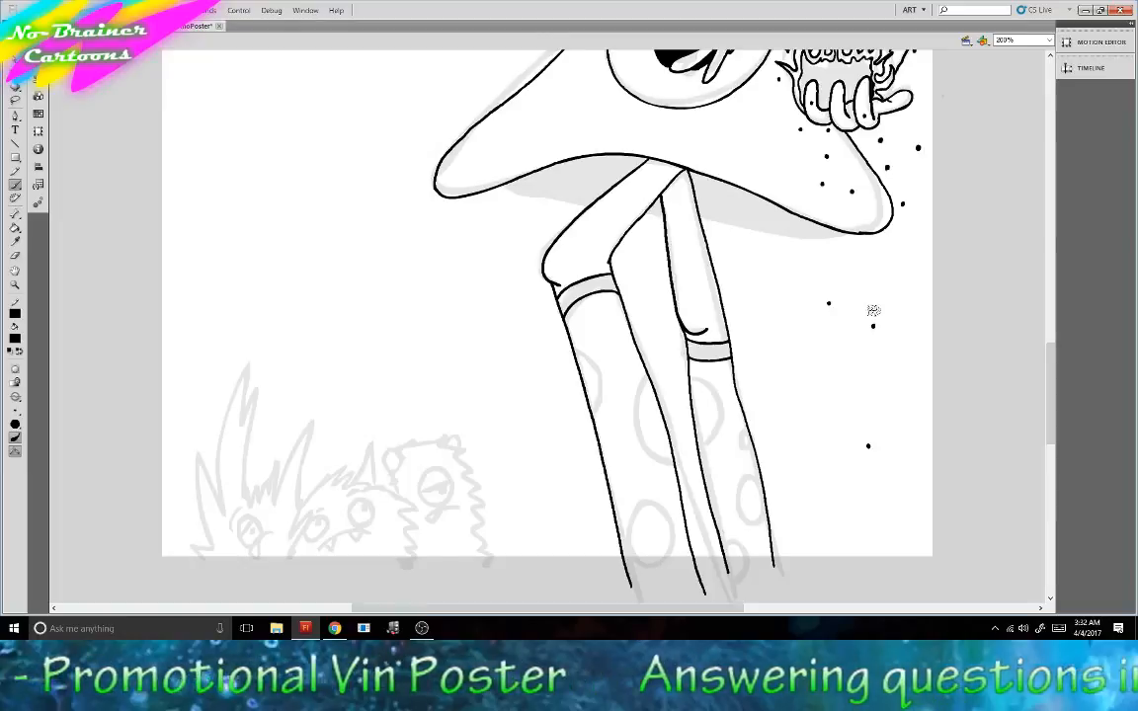
# Ink the lower rim of the skirt behind the legs, fill the skirt's underside with black, and save the file.
pyautogui.moveTo(857, 230)
pyautogui.mouseDown()
pyautogui.moveTo(763, 234)
pyautogui.moveTo(654, 208)
pyautogui.mouseUp()
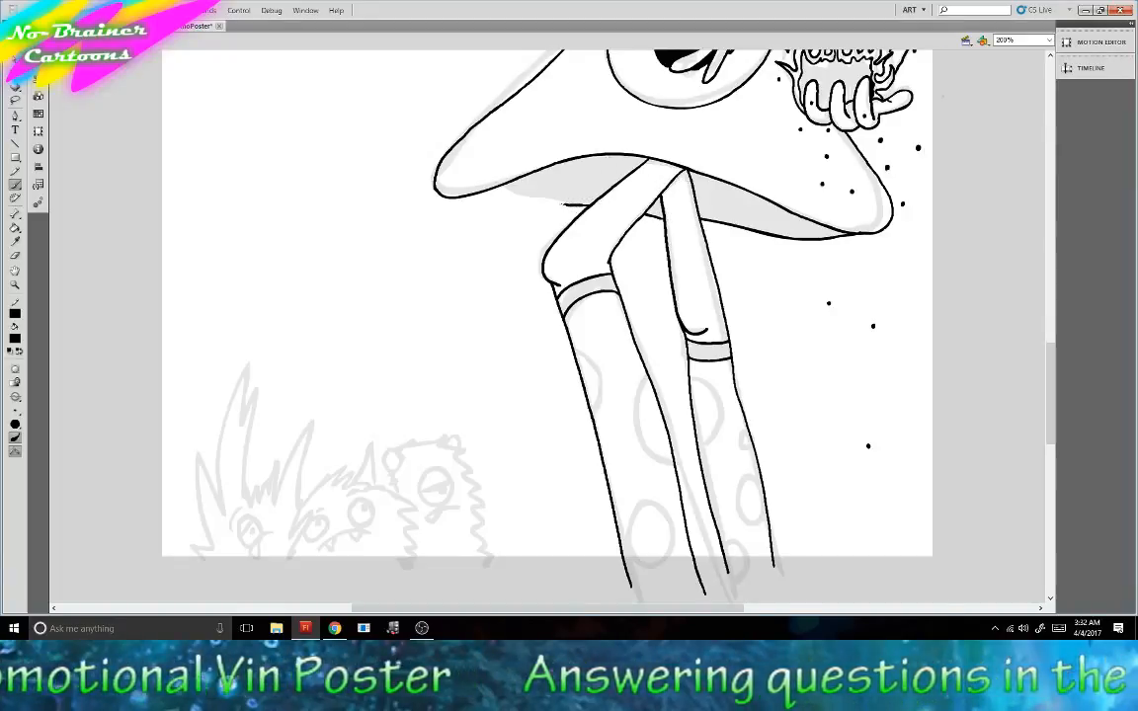
pyautogui.moveTo(563, 205); pyautogui.dragTo(511, 198)
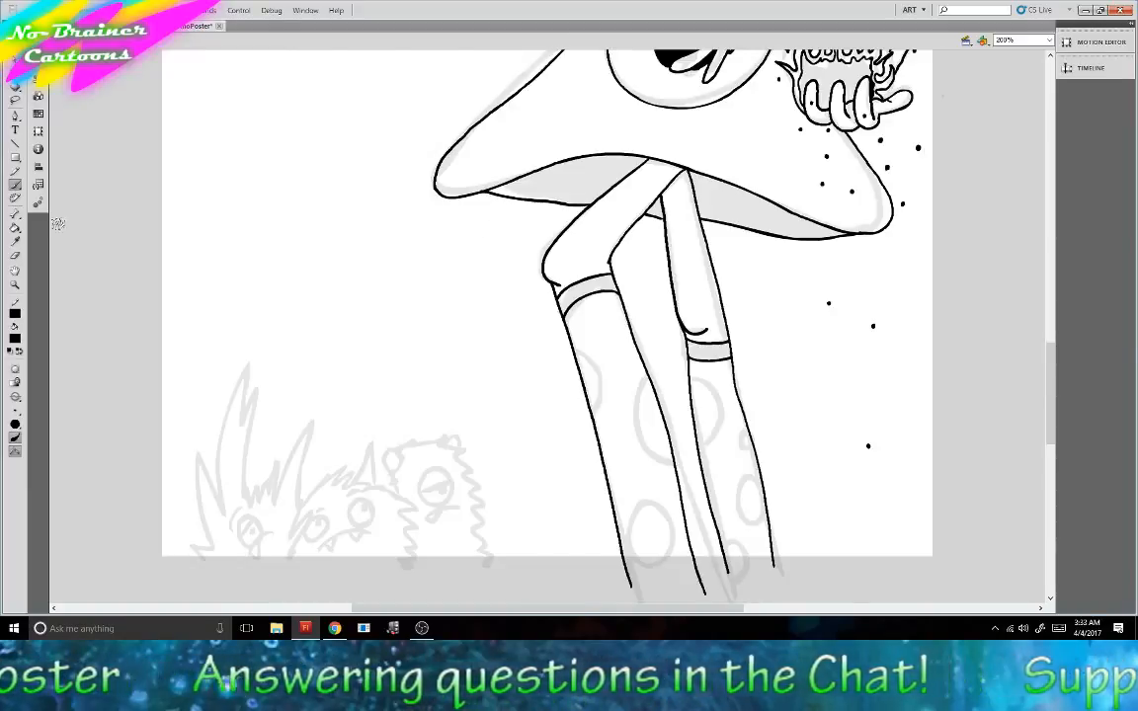
pyautogui.click(15, 227)
pyautogui.click(646, 199)
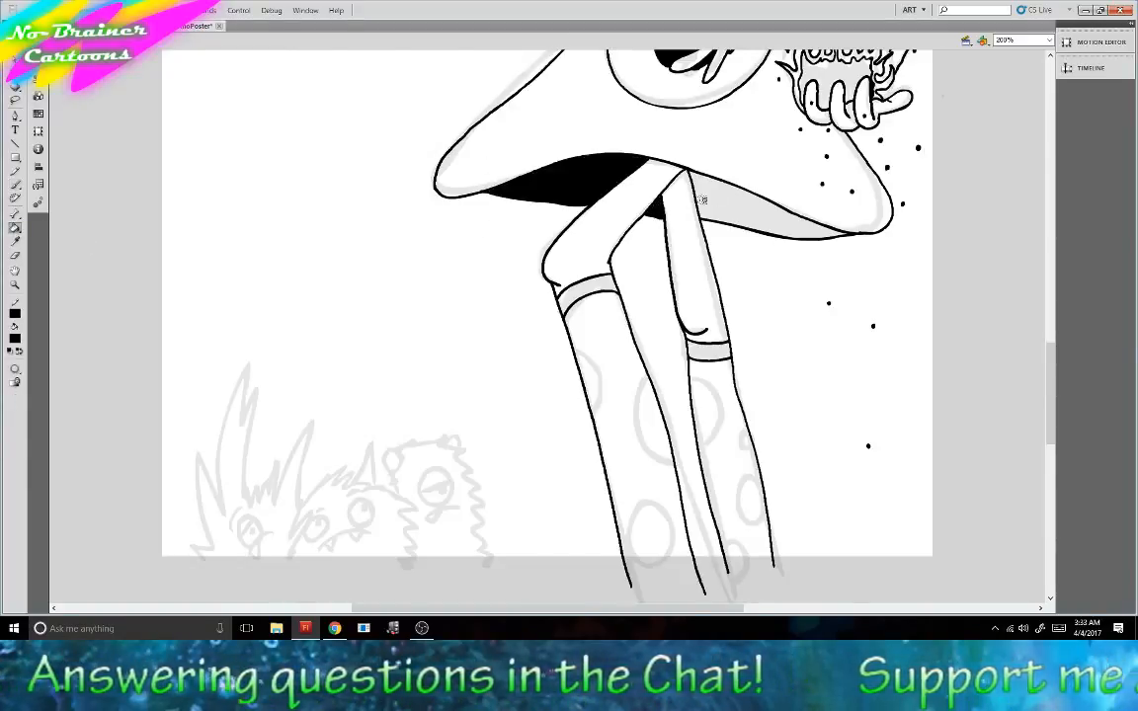
pyautogui.click(637, 186)
pyautogui.click(16, 185)
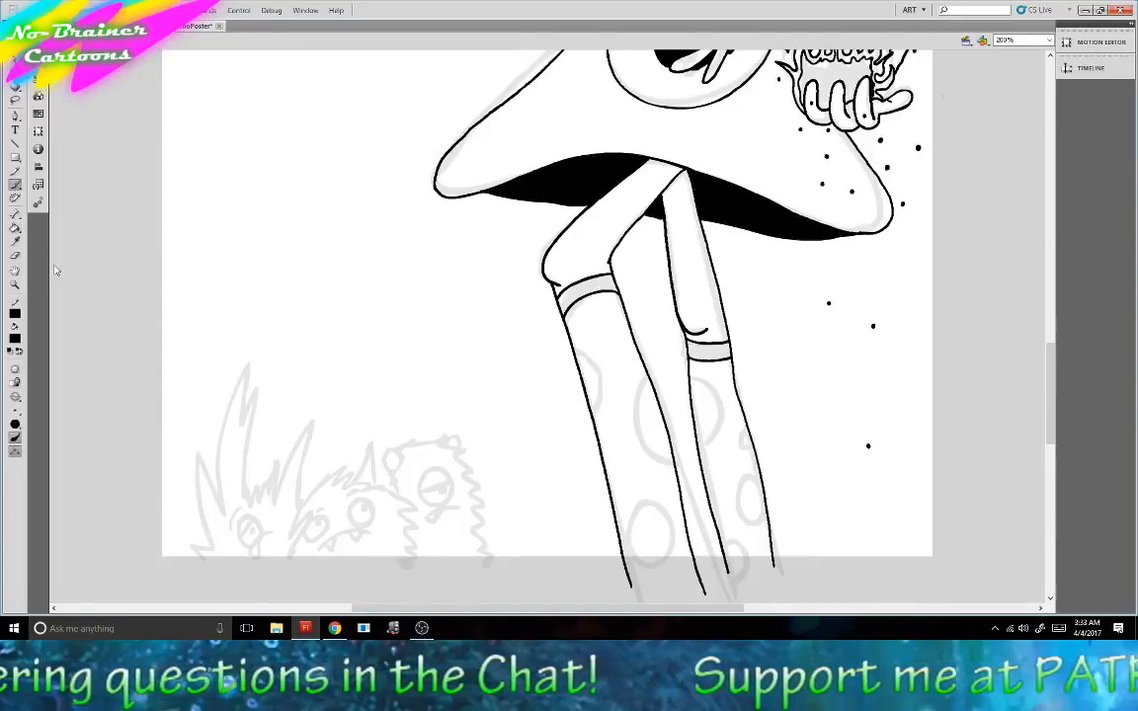
pyautogui.hotkey('ctrl', 's')
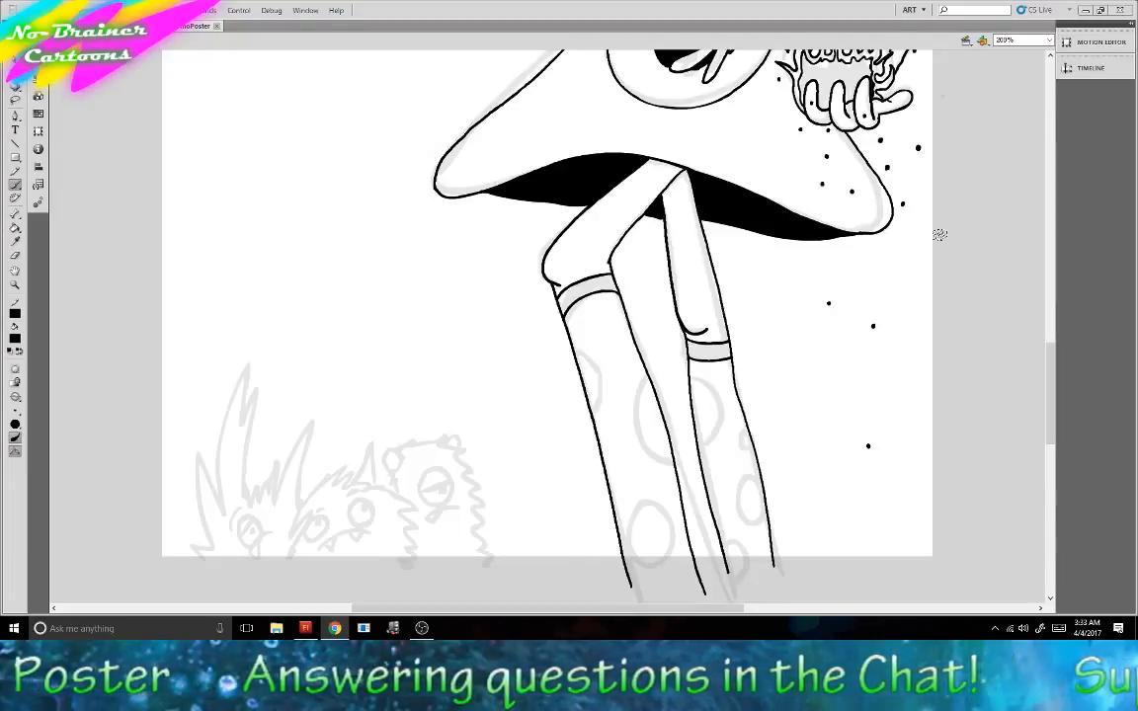
# Ink the leftmost monster in the page's lower corner with its tall spiky hair, half-lidded eye and small fanged mouth.
pyautogui.scroll(3, 820, 231)
pyautogui.scroll(8, 896, 259)
pyautogui.scroll(-15, 896, 255)
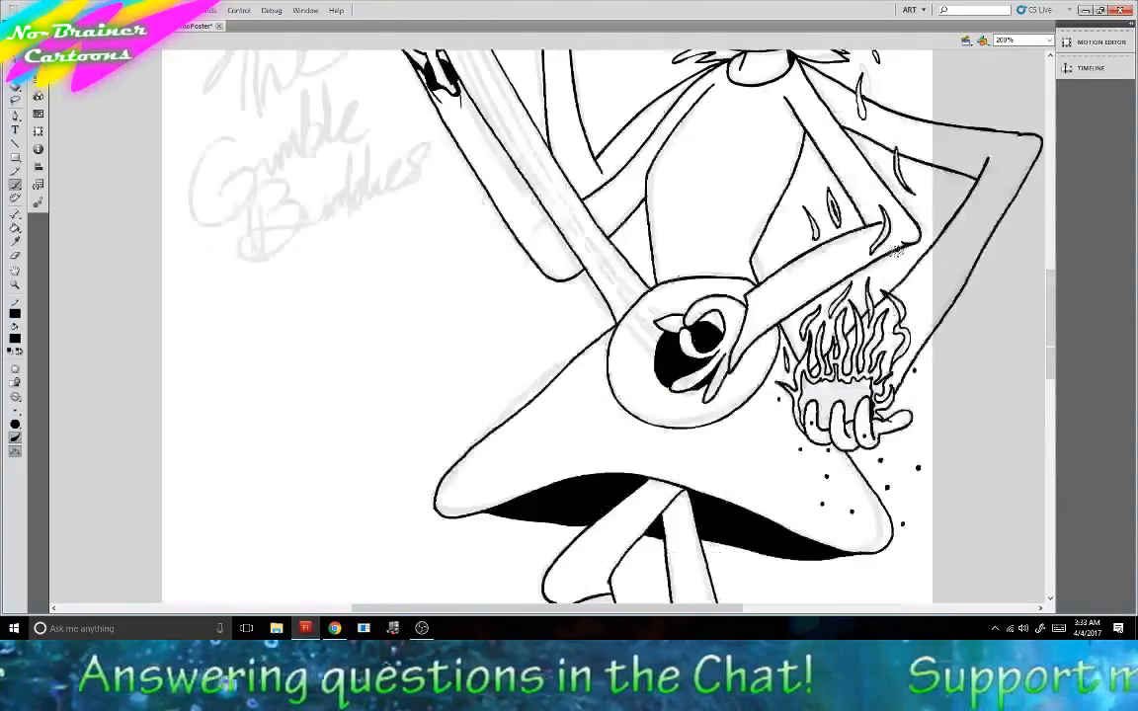
pyautogui.scroll(2, 896, 251)
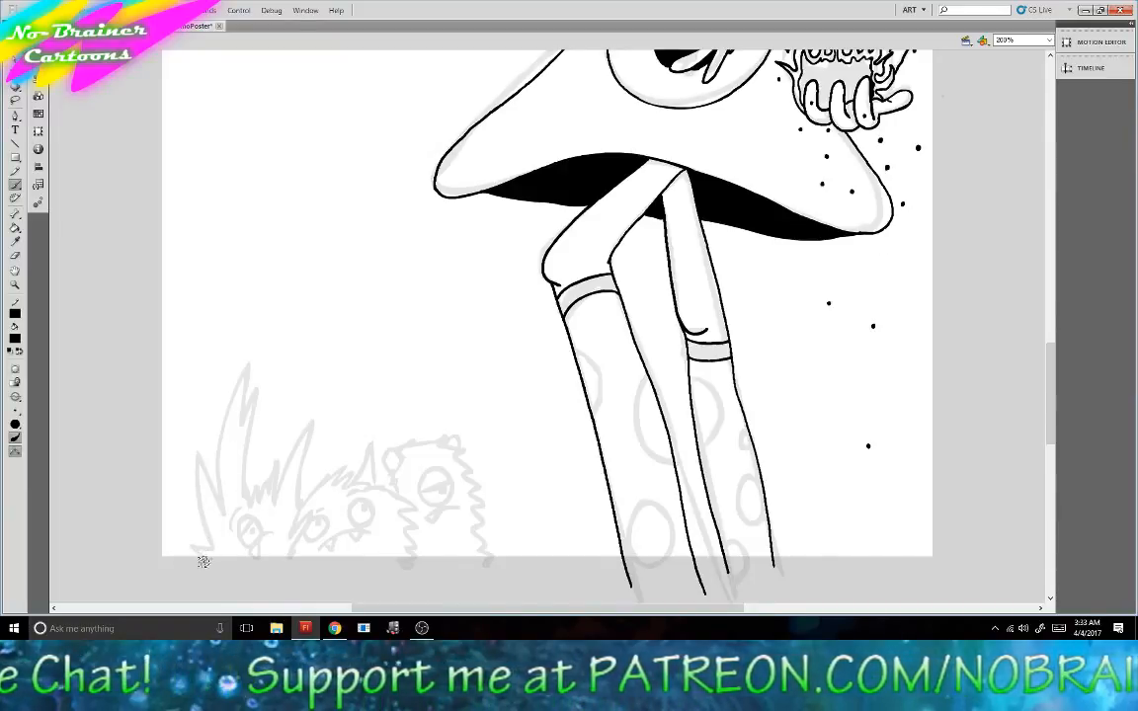
pyautogui.moveTo(209, 549)
pyautogui.mouseDown()
pyautogui.moveTo(194, 493)
pyautogui.moveTo(200, 439)
pyautogui.moveTo(226, 511)
pyautogui.moveTo(246, 356)
pyautogui.moveTo(238, 398)
pyautogui.moveTo(267, 366)
pyautogui.moveTo(240, 477)
pyautogui.moveTo(260, 464)
pyautogui.moveTo(278, 493)
pyautogui.moveTo(317, 405)
pyautogui.moveTo(306, 458)
pyautogui.mouseUp()
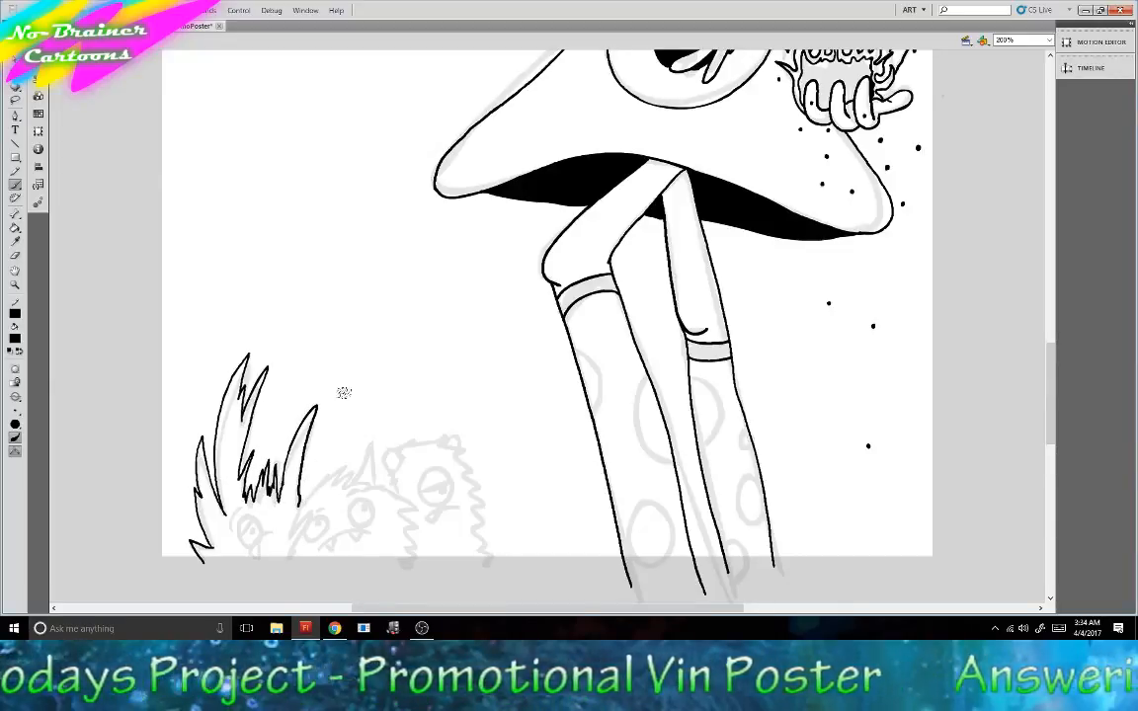
pyautogui.moveTo(248, 515); pyautogui.dragTo(236, 539)
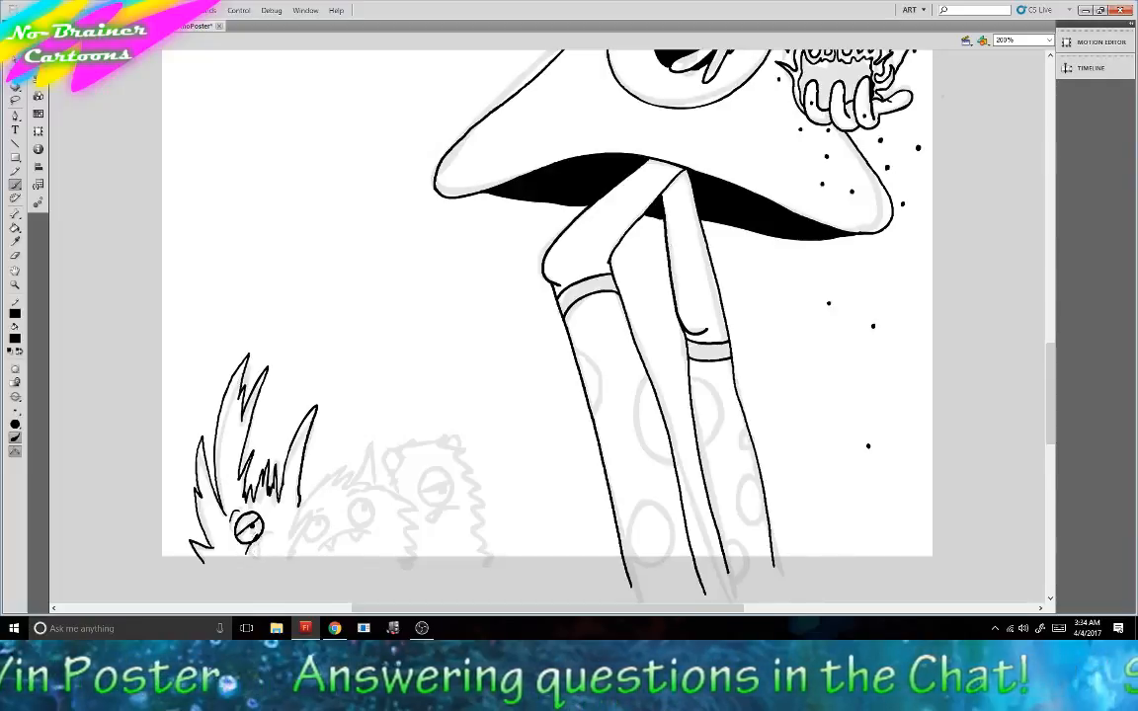
pyautogui.moveTo(254, 542); pyautogui.dragTo(279, 527)
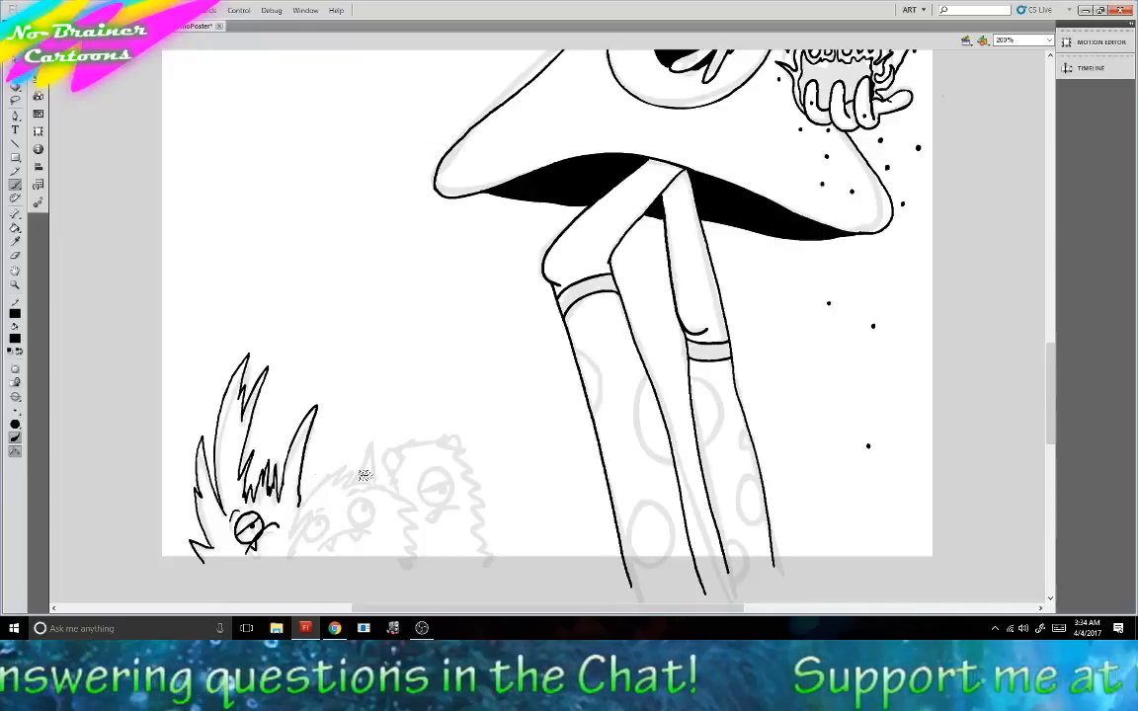
# Ink the middle monster with its furry outline, two round eyes, fanged mouth and pair of curved horns.
pyautogui.moveTo(324, 482)
pyautogui.mouseDown()
pyautogui.moveTo(350, 465)
pyautogui.moveTo(335, 477)
pyautogui.moveTo(377, 482)
pyautogui.mouseUp()
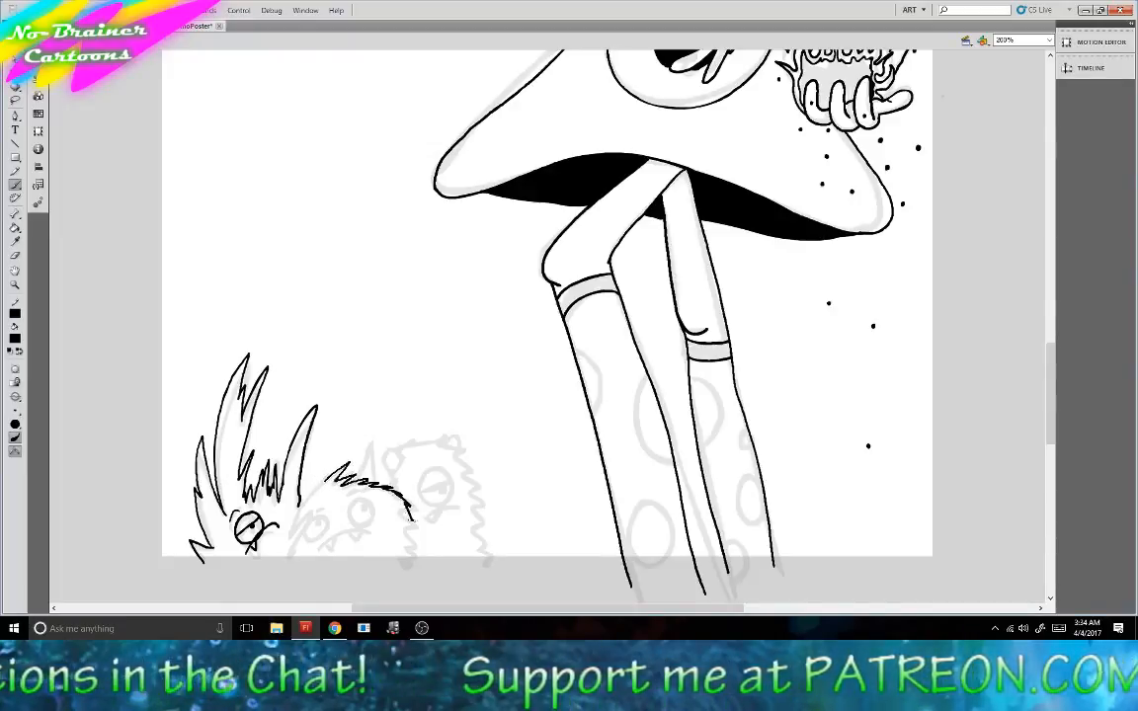
pyautogui.moveTo(406, 556); pyautogui.dragTo(404, 563)
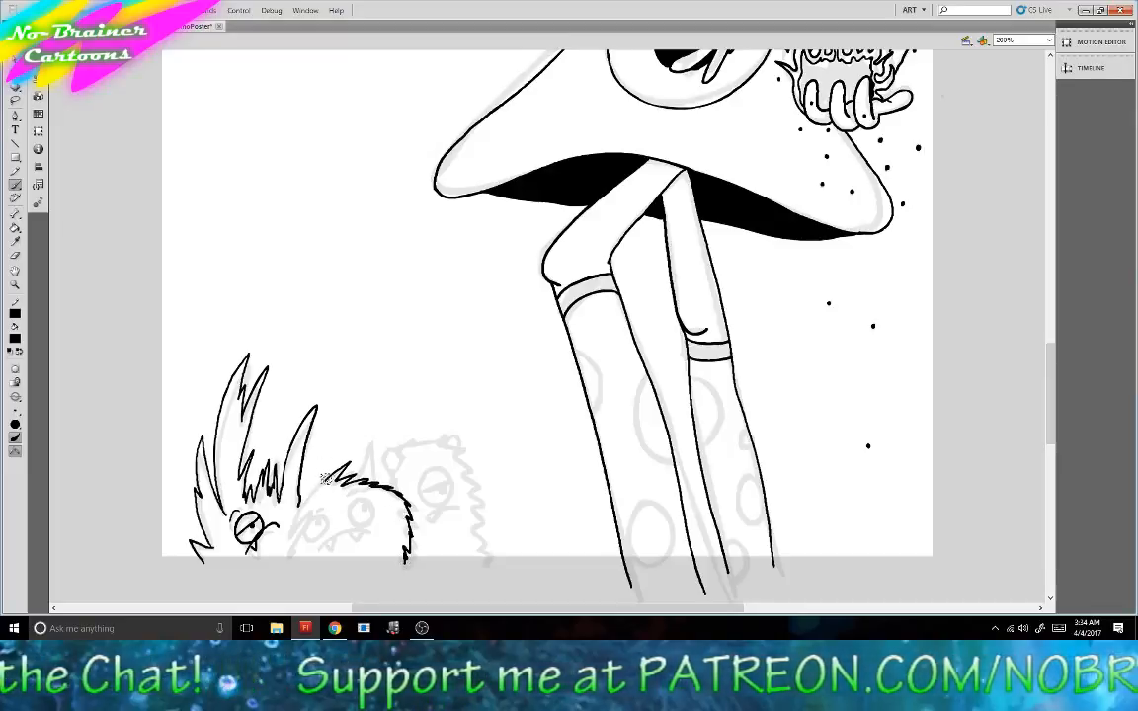
pyautogui.moveTo(329, 481)
pyautogui.mouseDown()
pyautogui.moveTo(292, 533)
pyautogui.moveTo(290, 563)
pyautogui.mouseUp()
pyautogui.moveTo(319, 518)
pyautogui.mouseDown()
pyautogui.moveTo(305, 531)
pyautogui.moveTo(322, 540)
pyautogui.moveTo(315, 514)
pyautogui.moveTo(363, 505)
pyautogui.mouseUp()
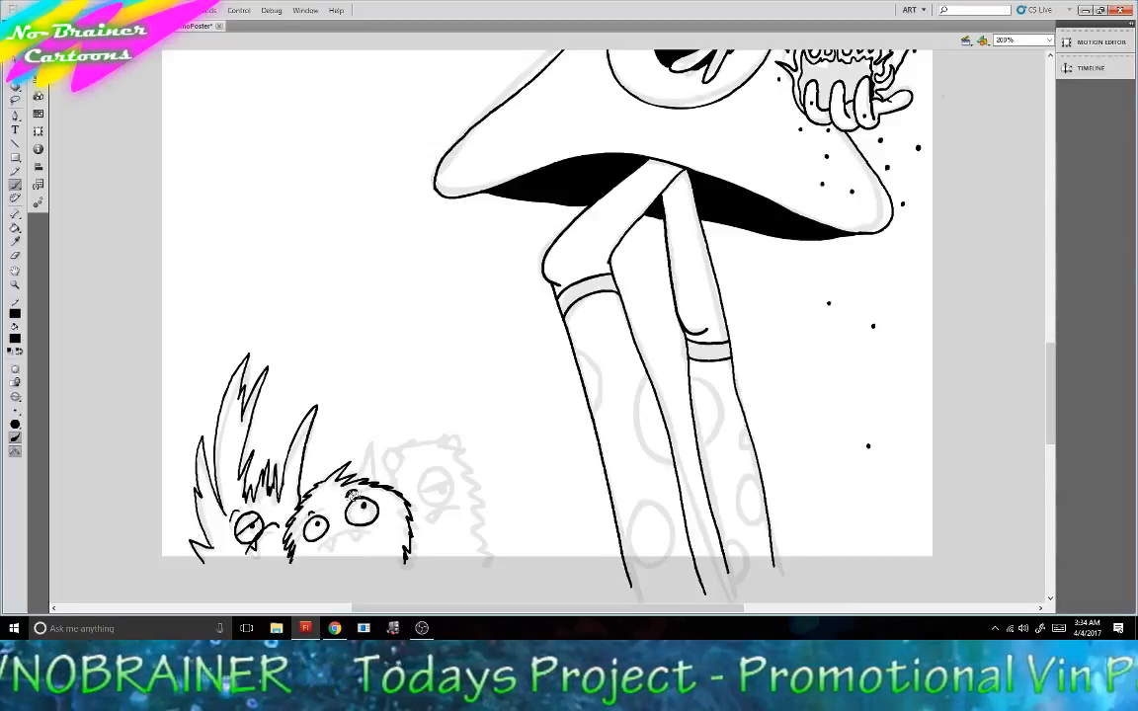
pyautogui.moveTo(358, 477)
pyautogui.mouseDown()
pyautogui.moveTo(370, 436)
pyautogui.moveTo(379, 471)
pyautogui.mouseUp()
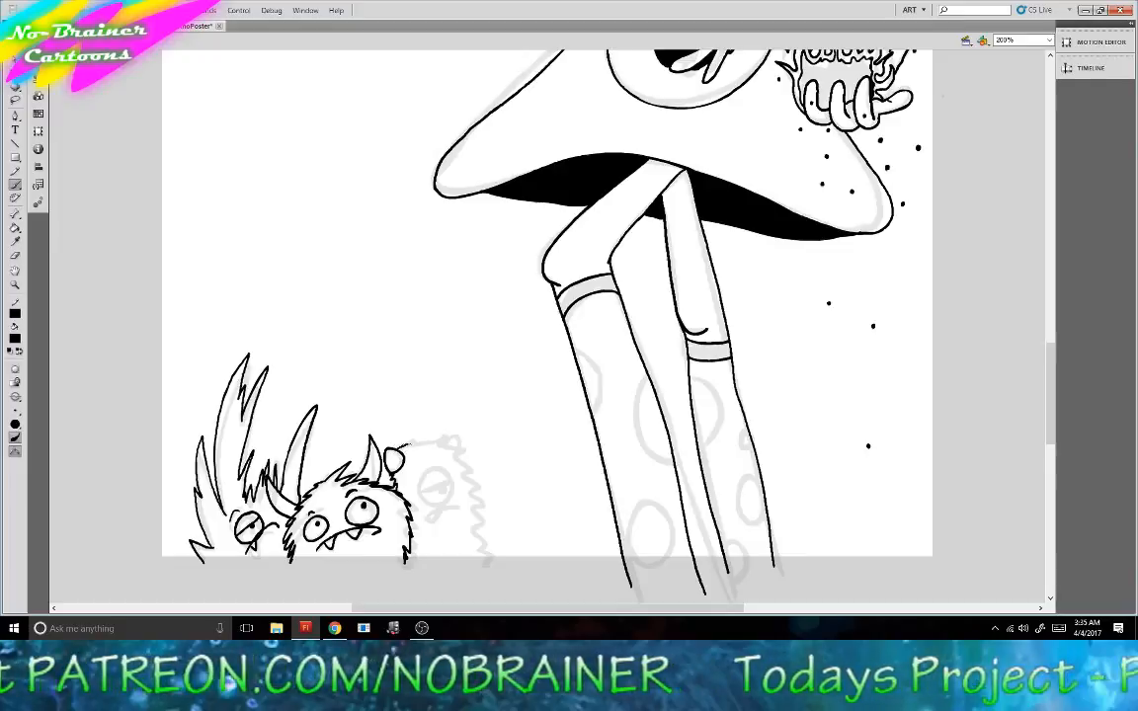
# Ink the one-eyed monster beside the horned one with its shaggy outline, half-lidded eye and small fanged mouth.
pyautogui.moveTo(427, 441)
pyautogui.mouseDown()
pyautogui.moveTo(468, 453)
pyautogui.moveTo(484, 534)
pyautogui.mouseUp()
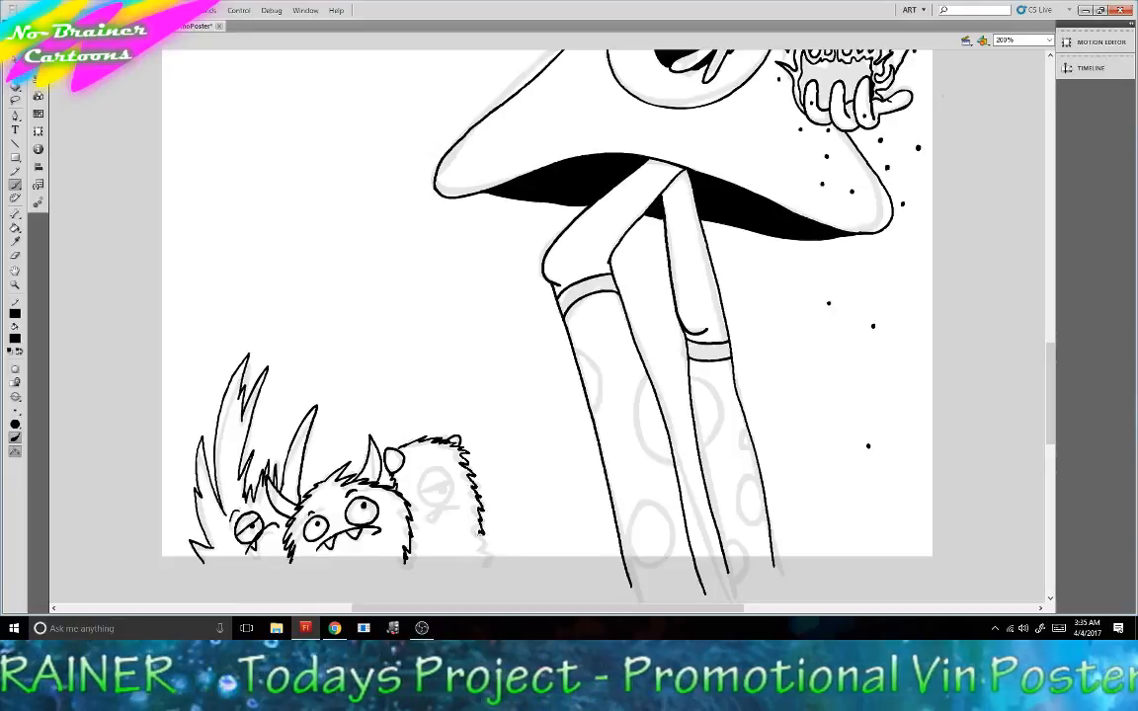
pyautogui.moveTo(432, 461)
pyautogui.mouseDown()
pyautogui.moveTo(424, 489)
pyautogui.moveTo(453, 467)
pyautogui.moveTo(433, 461)
pyautogui.moveTo(442, 479)
pyautogui.mouseUp()
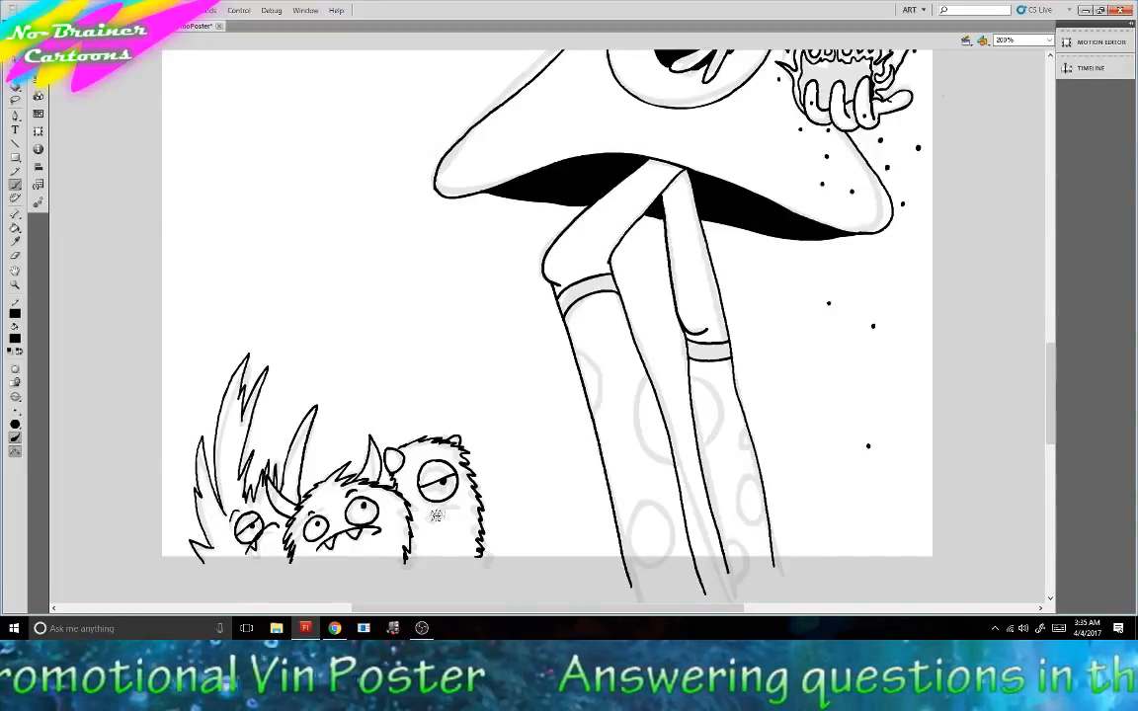
pyautogui.moveTo(460, 501)
pyautogui.mouseDown()
pyautogui.moveTo(433, 518)
pyautogui.moveTo(440, 508)
pyautogui.mouseUp()
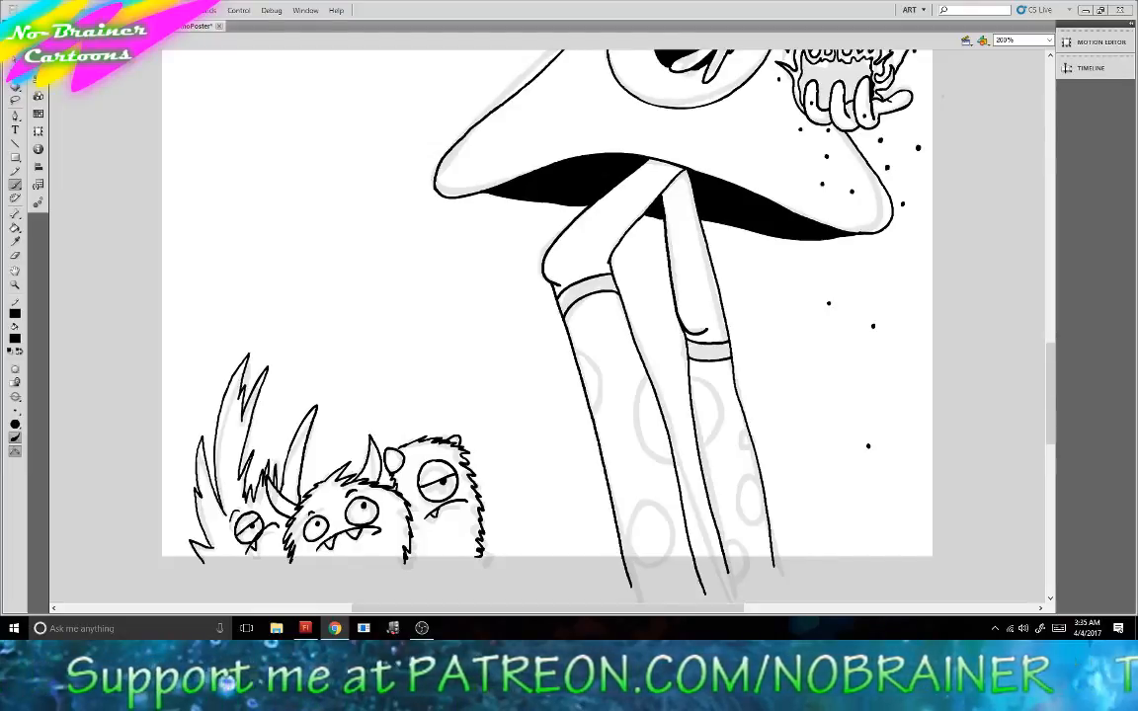
# Look over the inked character from hat to legs, with the view set to 100%.
pyautogui.scroll(5, 858, 502)
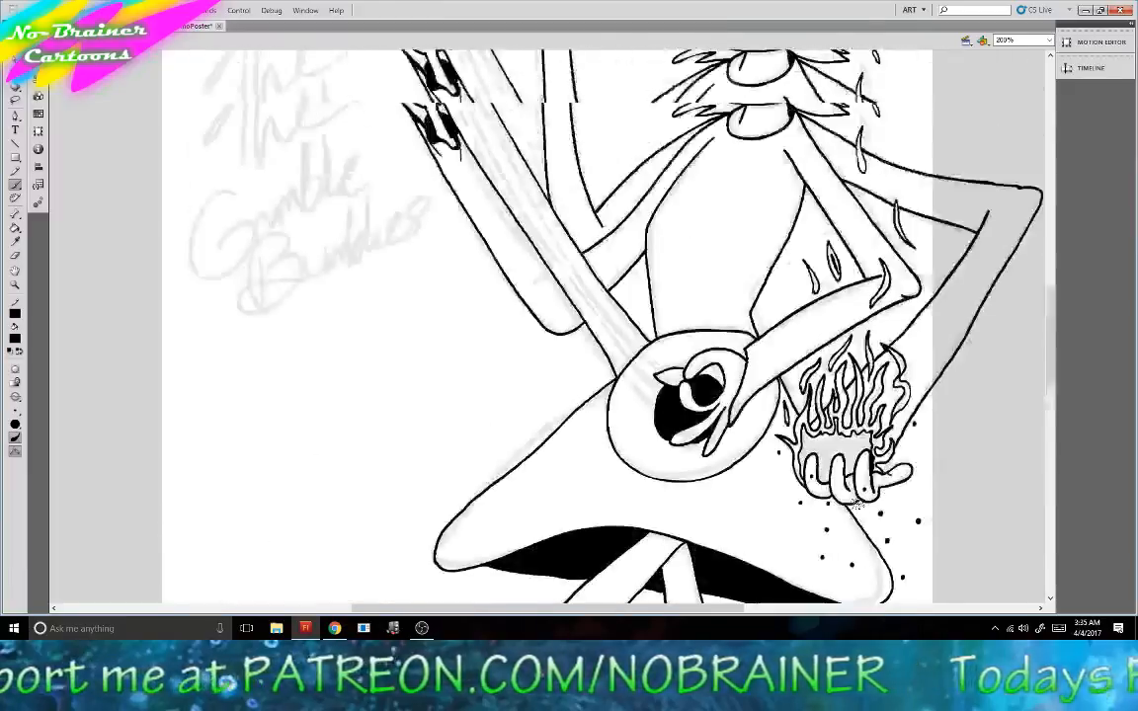
pyautogui.scroll(5, 858, 502)
pyautogui.scroll(-3, 857, 503)
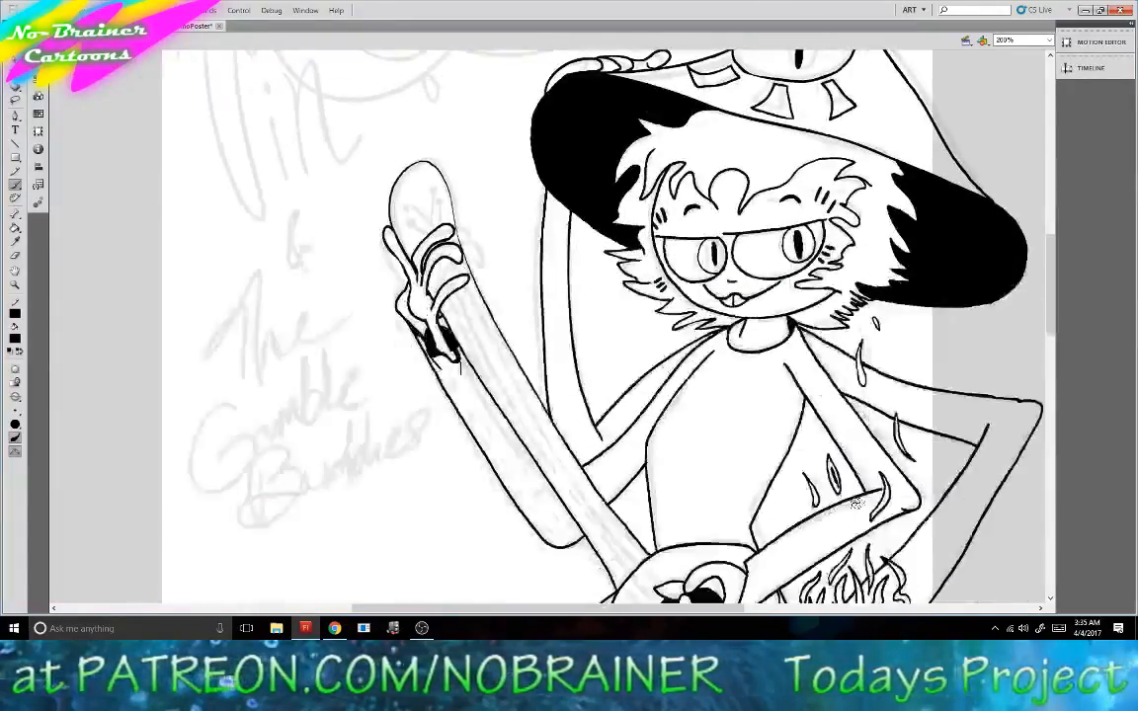
pyautogui.scroll(-1, 857, 504)
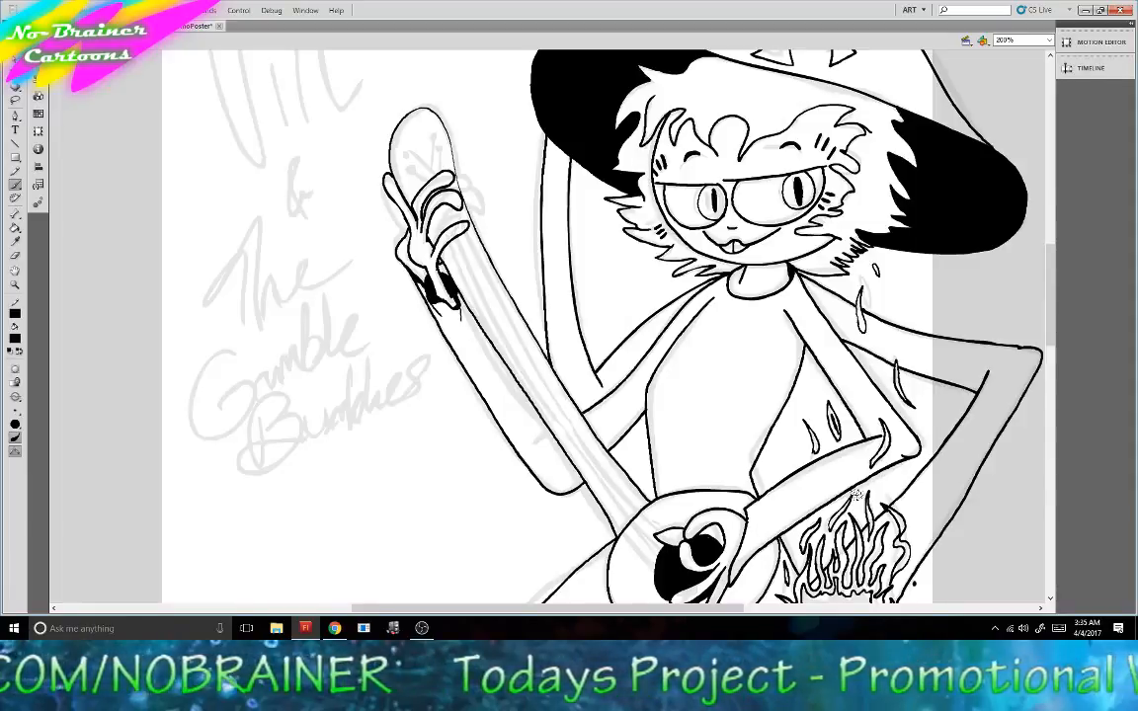
pyautogui.click(1049, 39)
pyautogui.click(1022, 79)
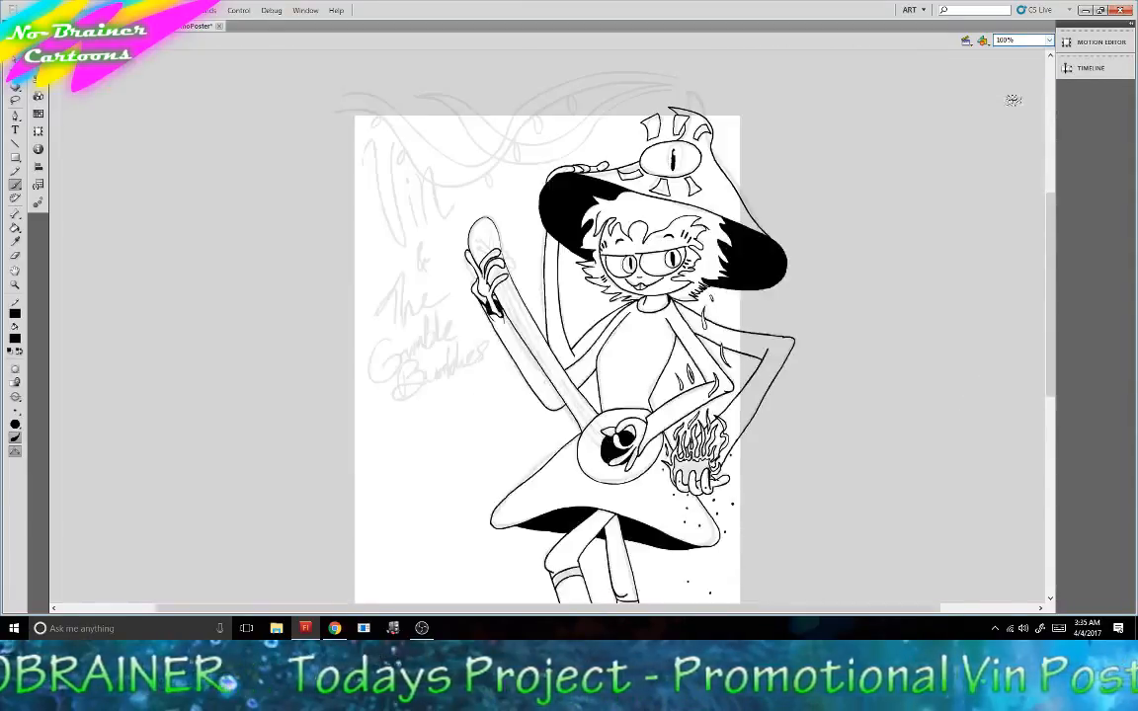
pyautogui.moveTo(1049, 222)
pyautogui.mouseDown()
pyautogui.moveTo(1053, 269)
pyautogui.moveTo(1055, 231)
pyautogui.mouseUp()
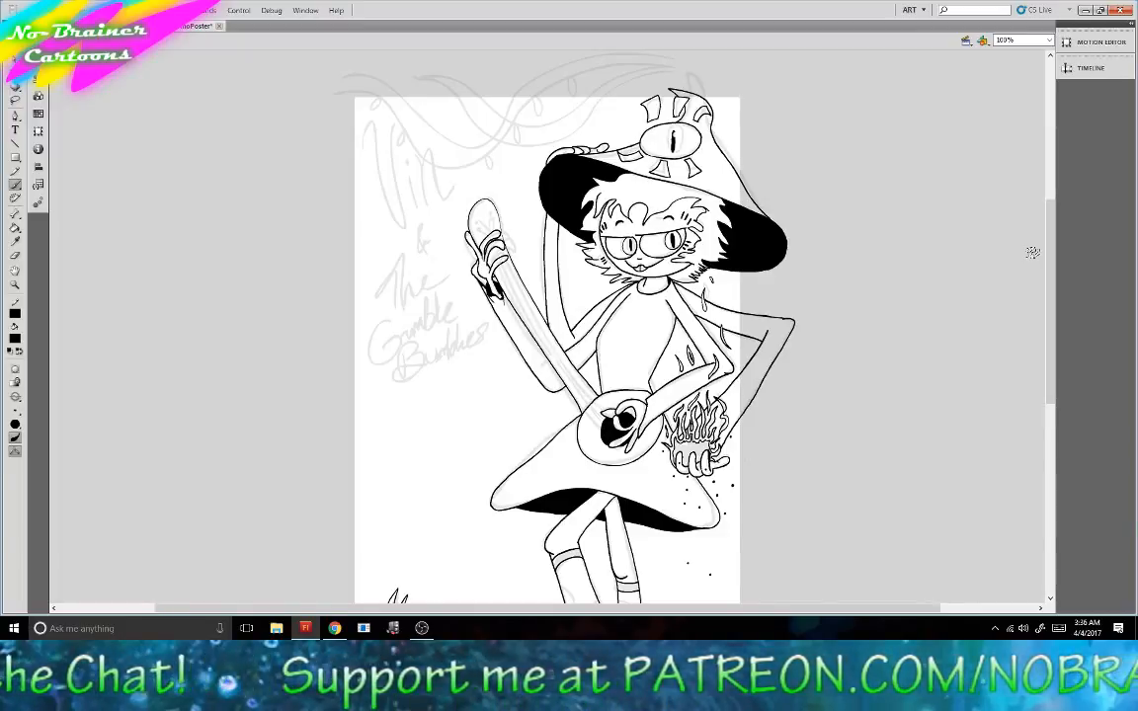
pyautogui.moveTo(1049, 305)
pyautogui.mouseDown()
pyautogui.moveTo(1047, 346)
pyautogui.moveTo(1041, 328)
pyautogui.mouseUp()
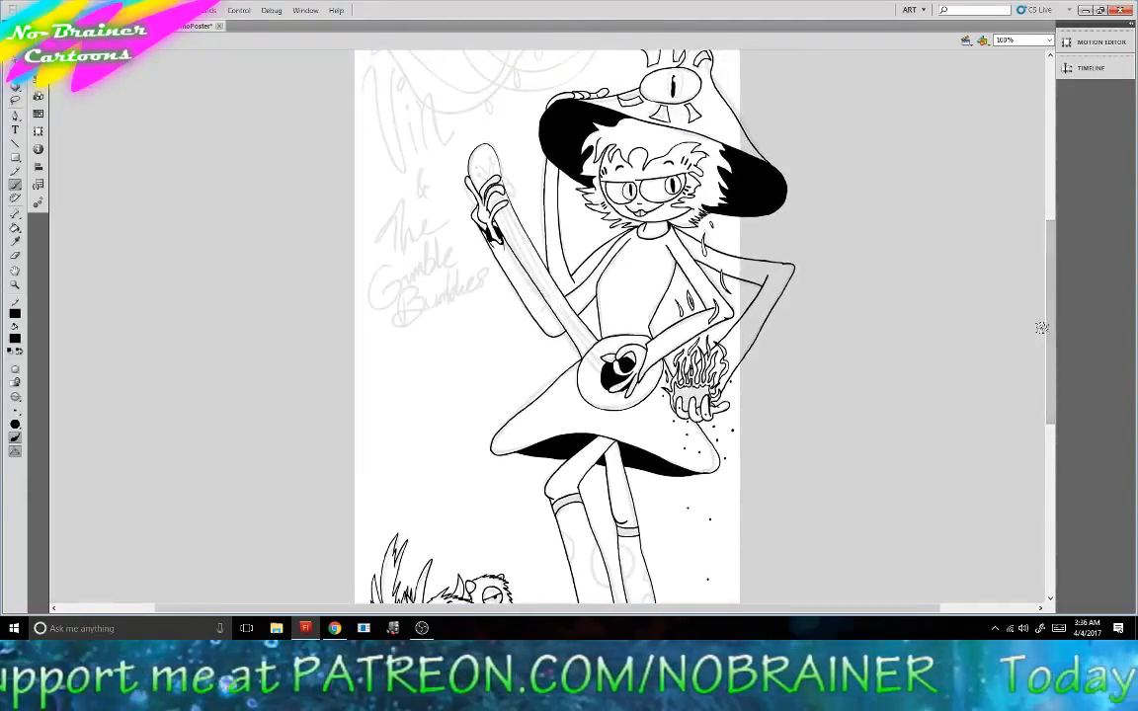
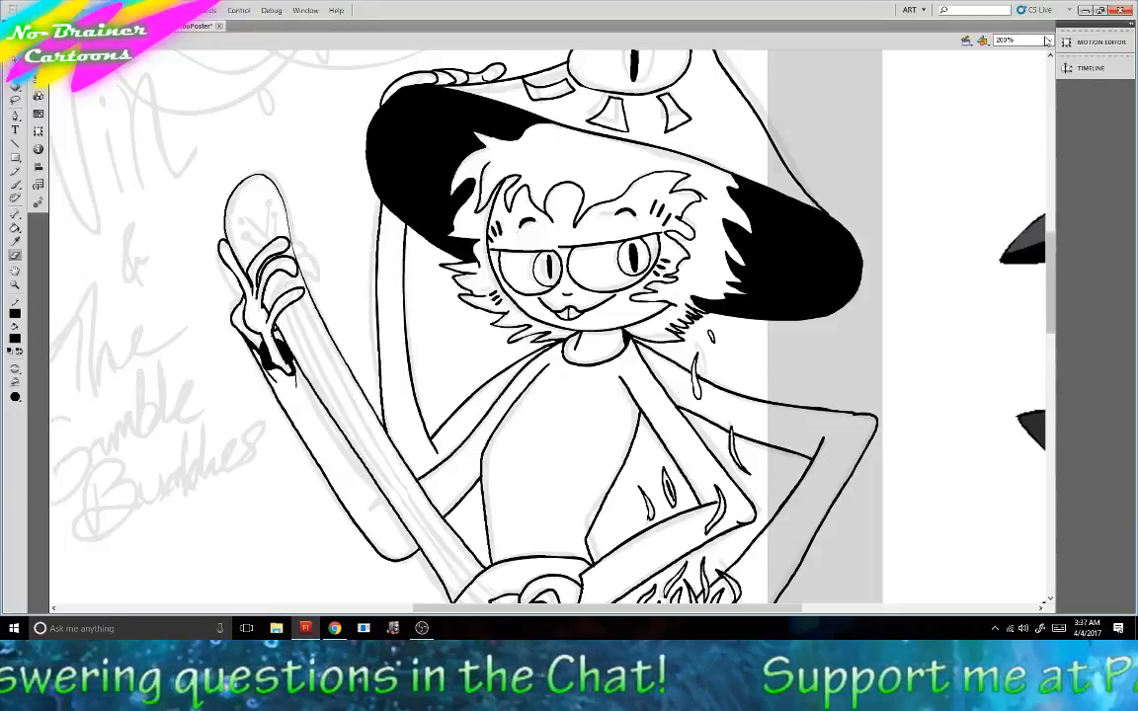
pyautogui.click(1027, 39)
pyautogui.click(1005, 105)
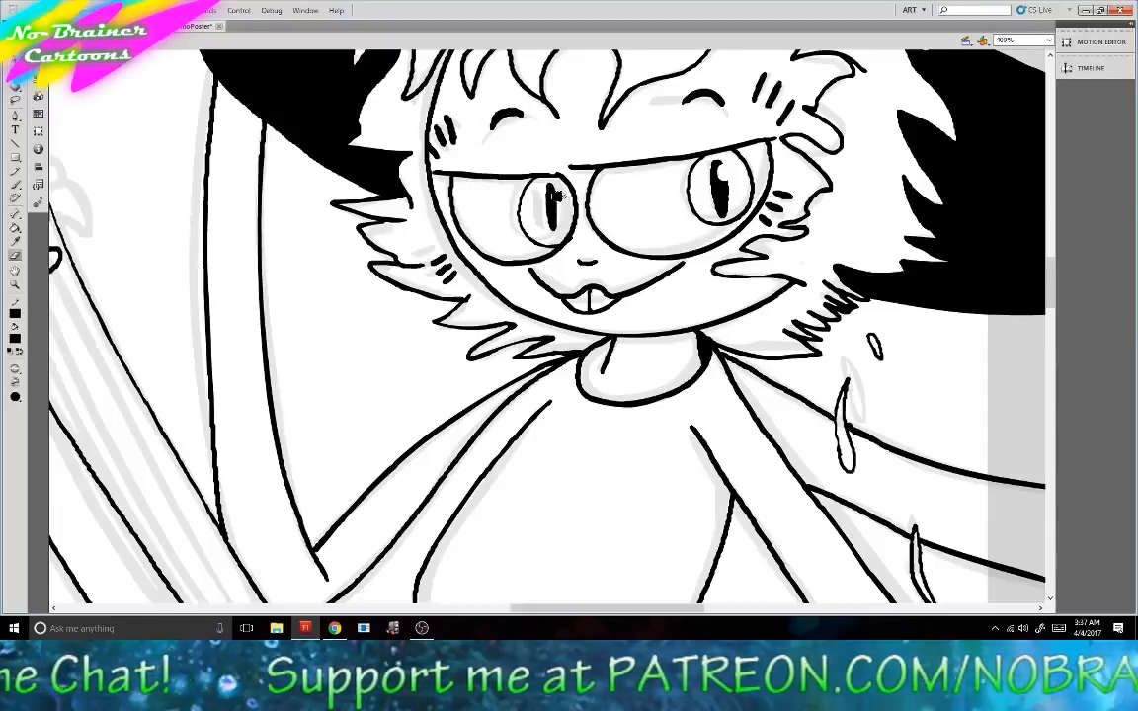
pyautogui.click(1027, 40)
pyautogui.click(1022, 90)
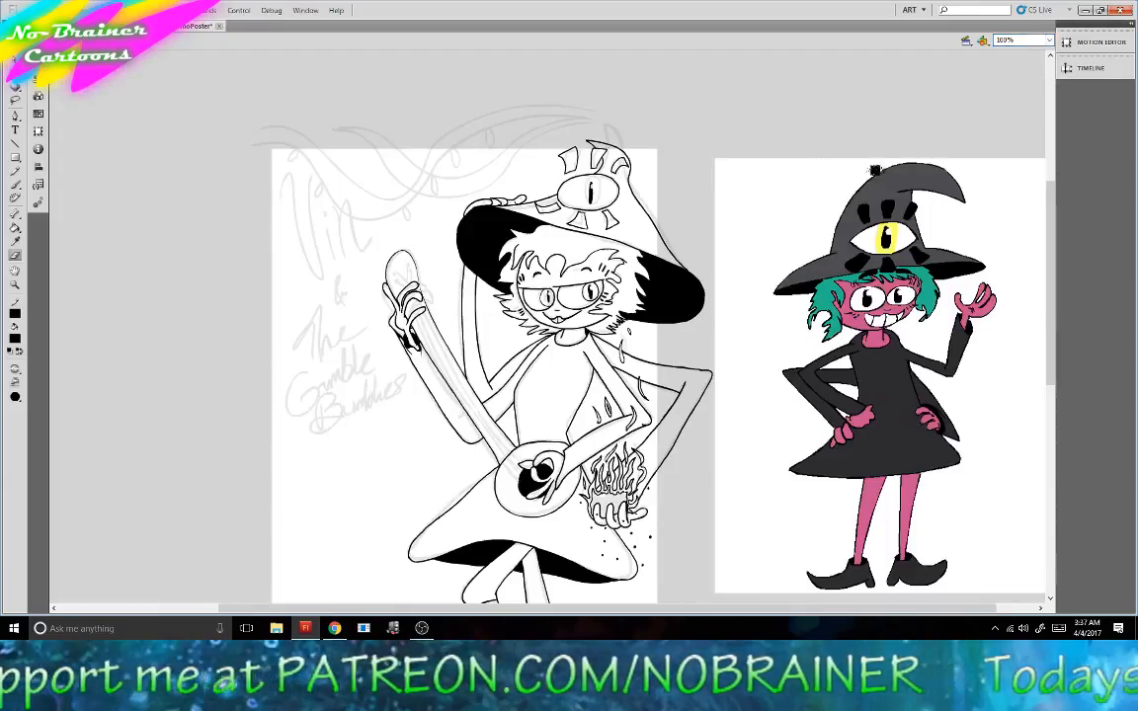
# Sample the dark grey from the reference character's dress as the fill colour and tint it to the blue-grey #424255.
pyautogui.scroll(-2, 755, 264)
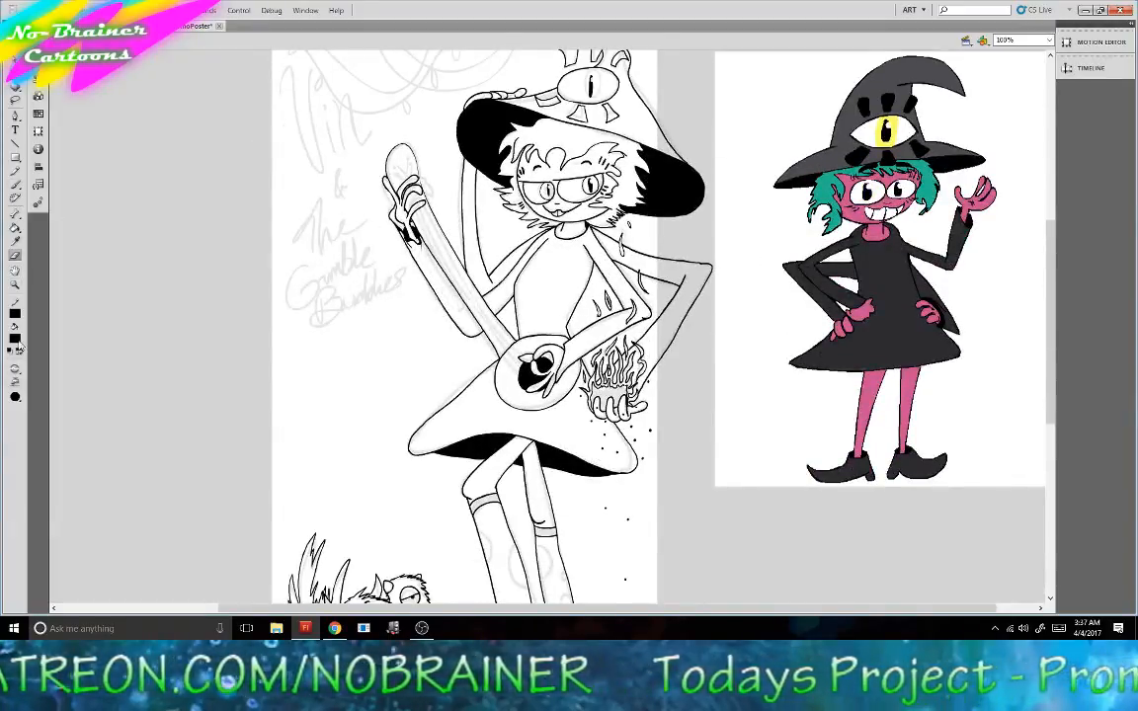
pyautogui.click(16, 341)
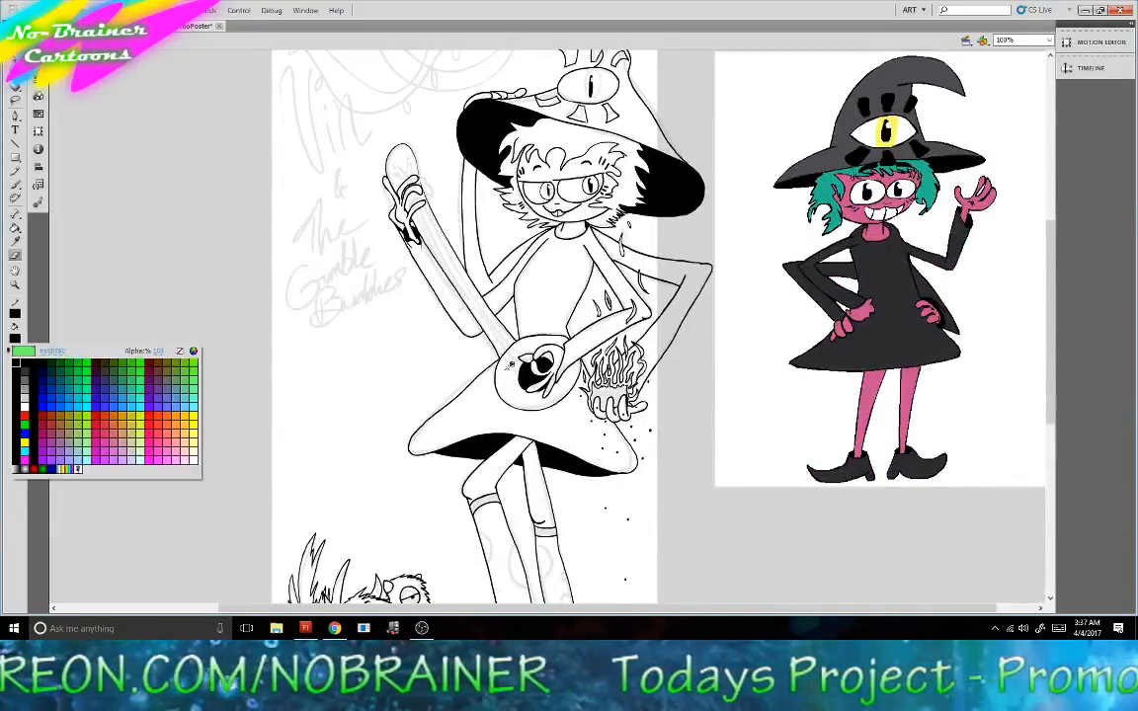
pyautogui.click(895, 270)
pyautogui.click(37, 96)
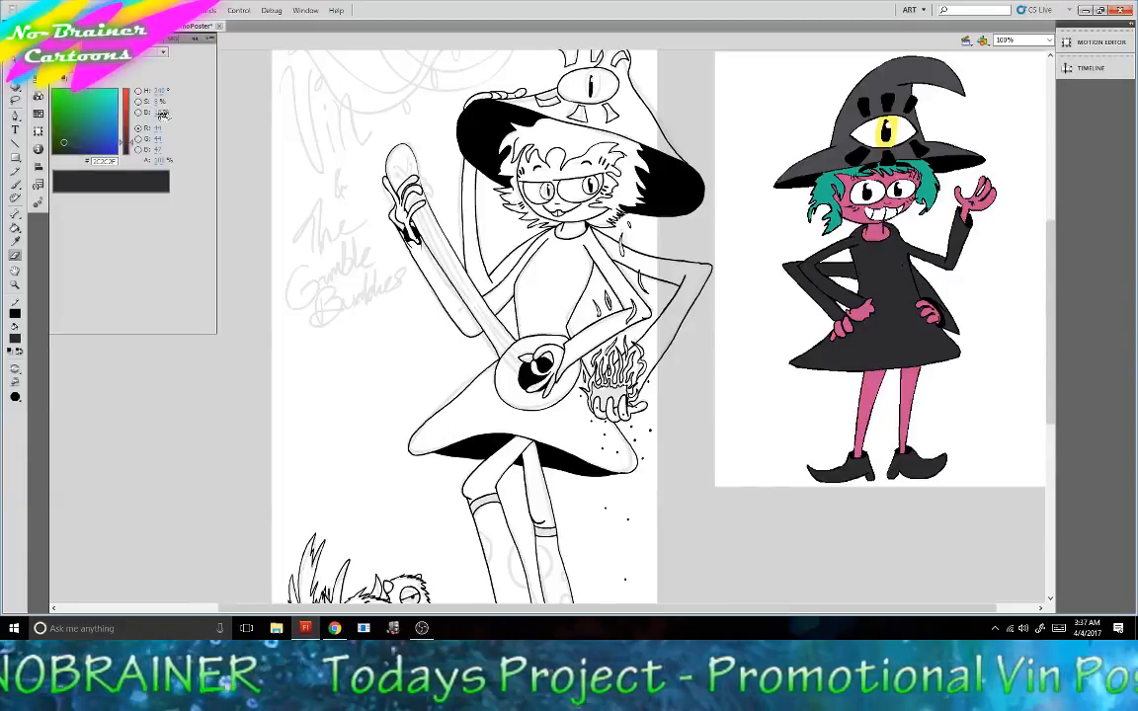
pyautogui.moveTo(159, 113); pyautogui.dragTo(162, 150)
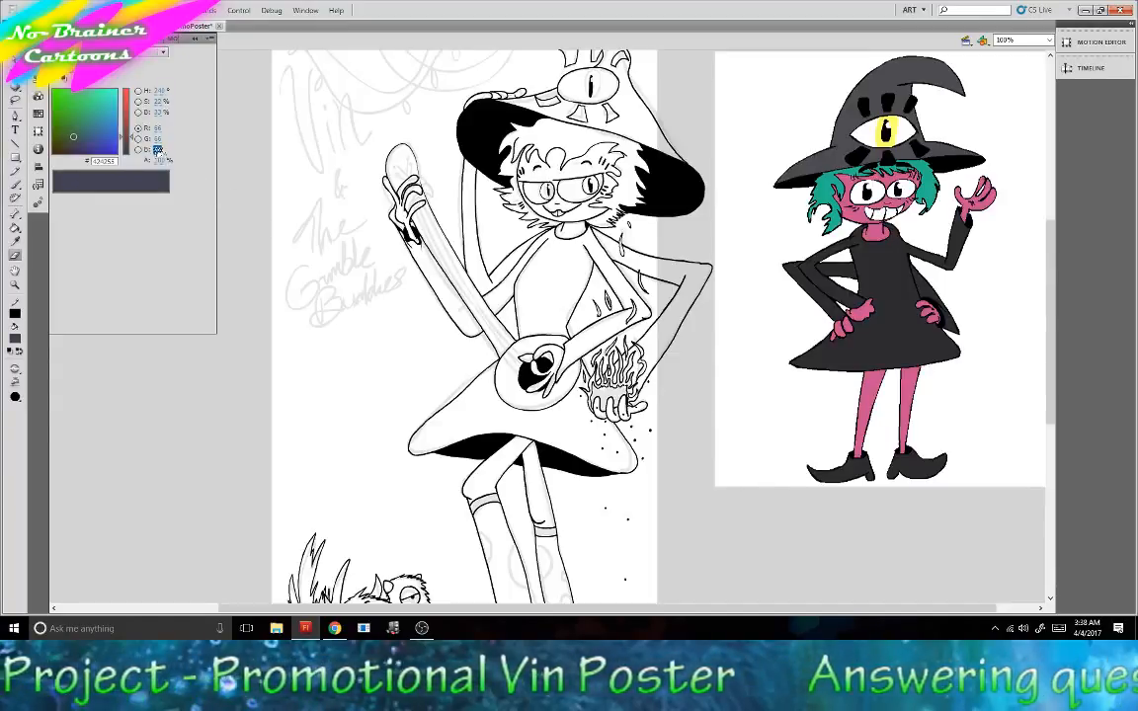
# Fill the guitarist's torso and sleeves with the blue-grey using the Paint Bucket.
pyautogui.click(14, 223)
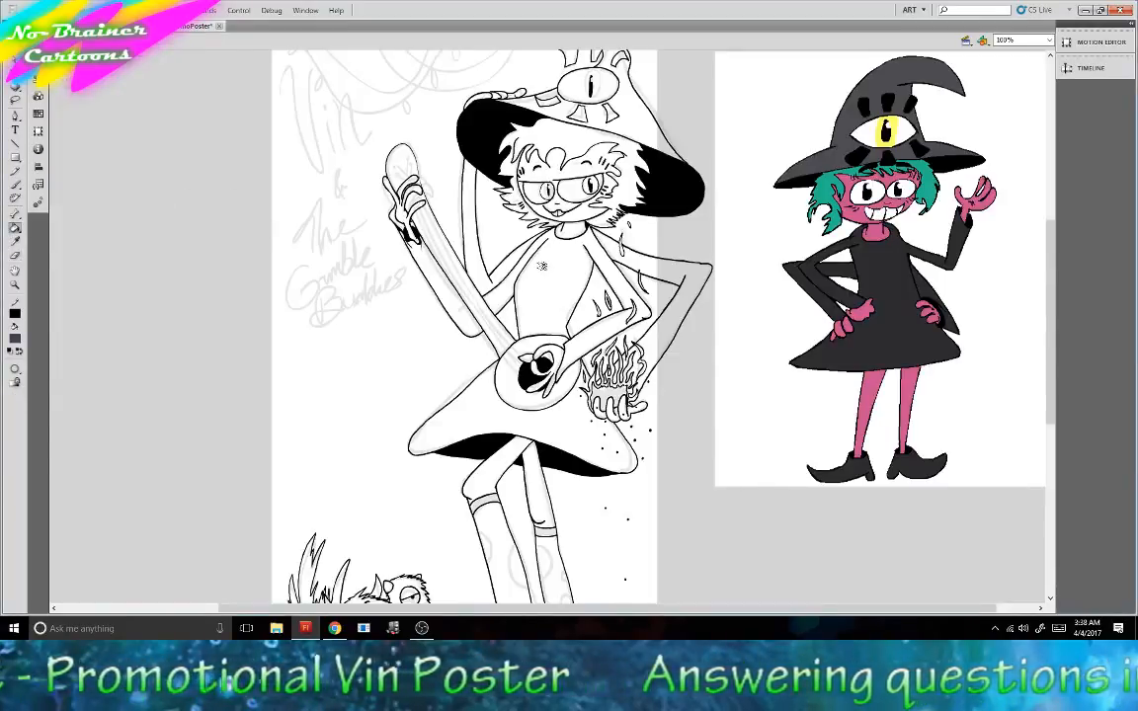
pyautogui.click(482, 235)
pyautogui.click(553, 218)
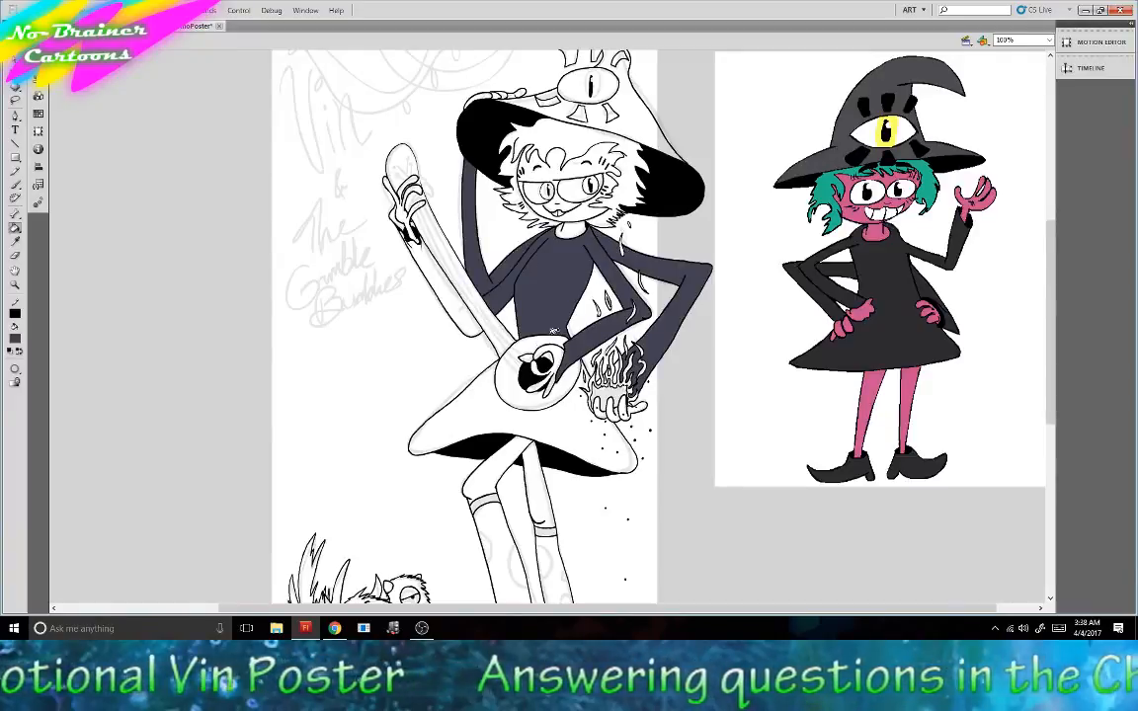
pyautogui.click(413, 282)
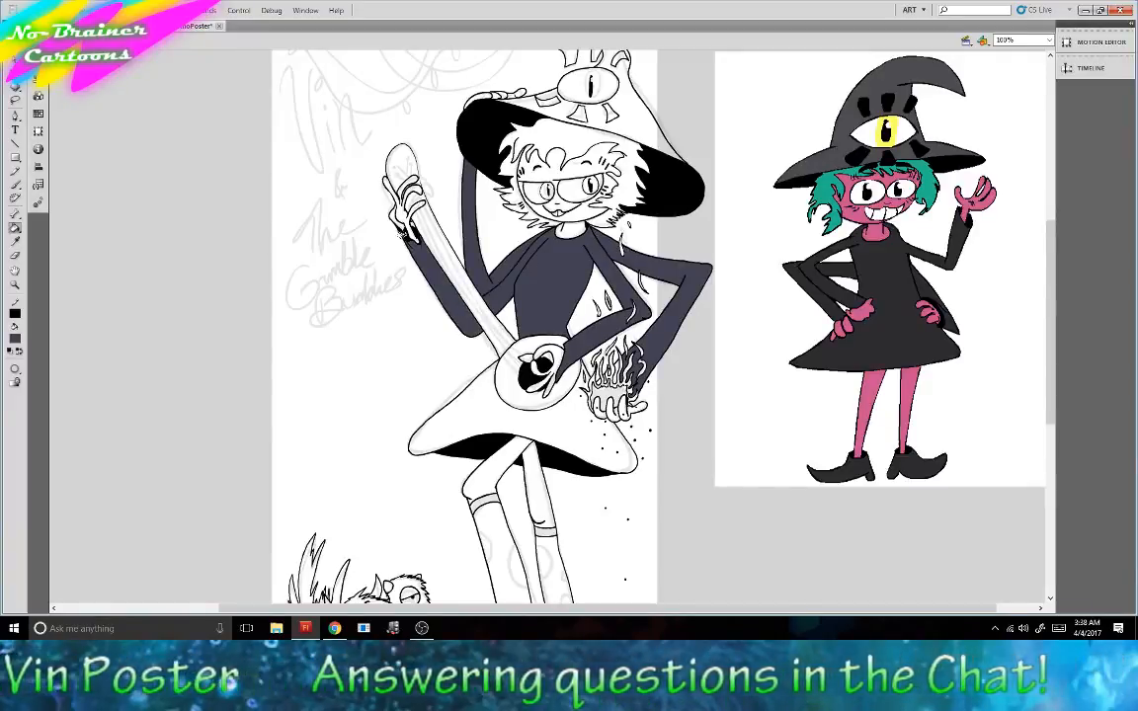
# Darken the fill colour to 12% brightness and fill the inside of the cuff at the hand on the guitar neck.
pyautogui.click(38, 96)
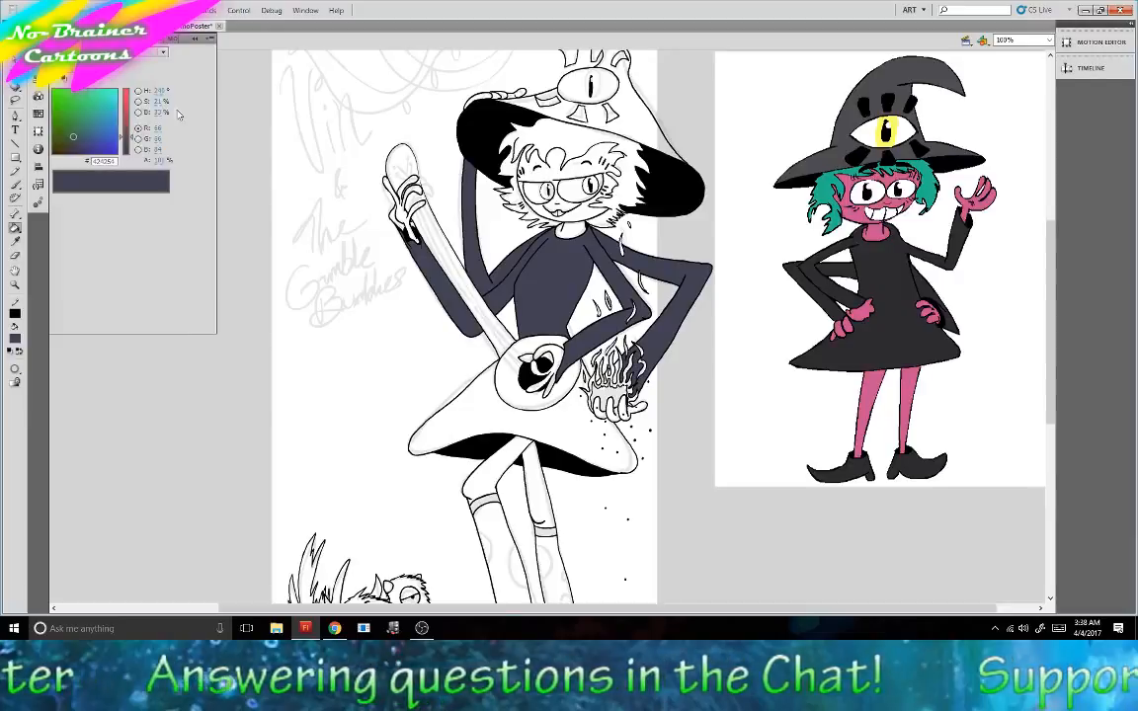
pyautogui.moveTo(162, 103); pyautogui.dragTo(140, 113)
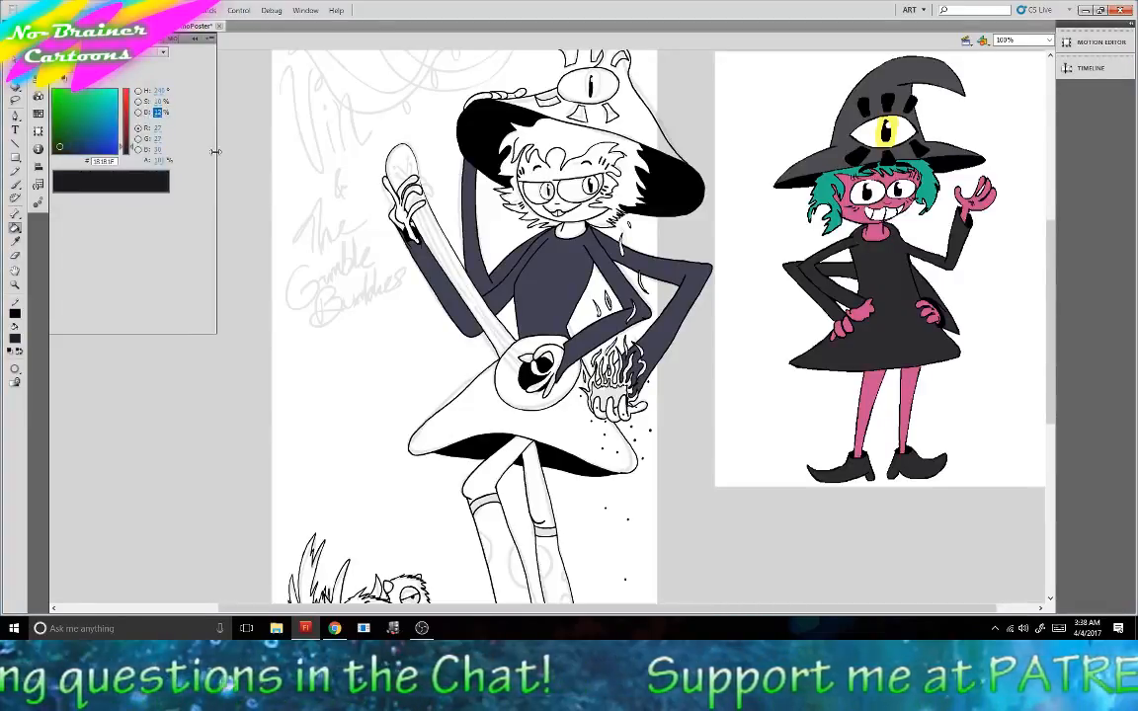
pyautogui.click(393, 220)
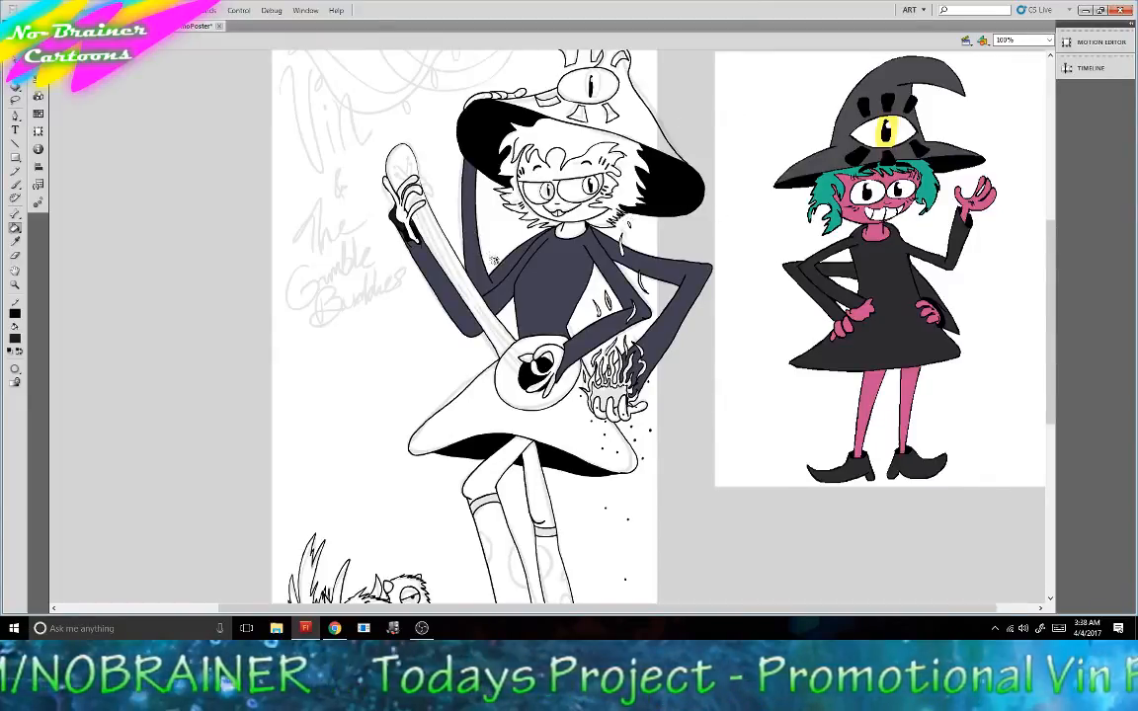
# Resample the blue-grey from the torso as the fill colour and fill the skirt with it.
pyautogui.click(552, 422)
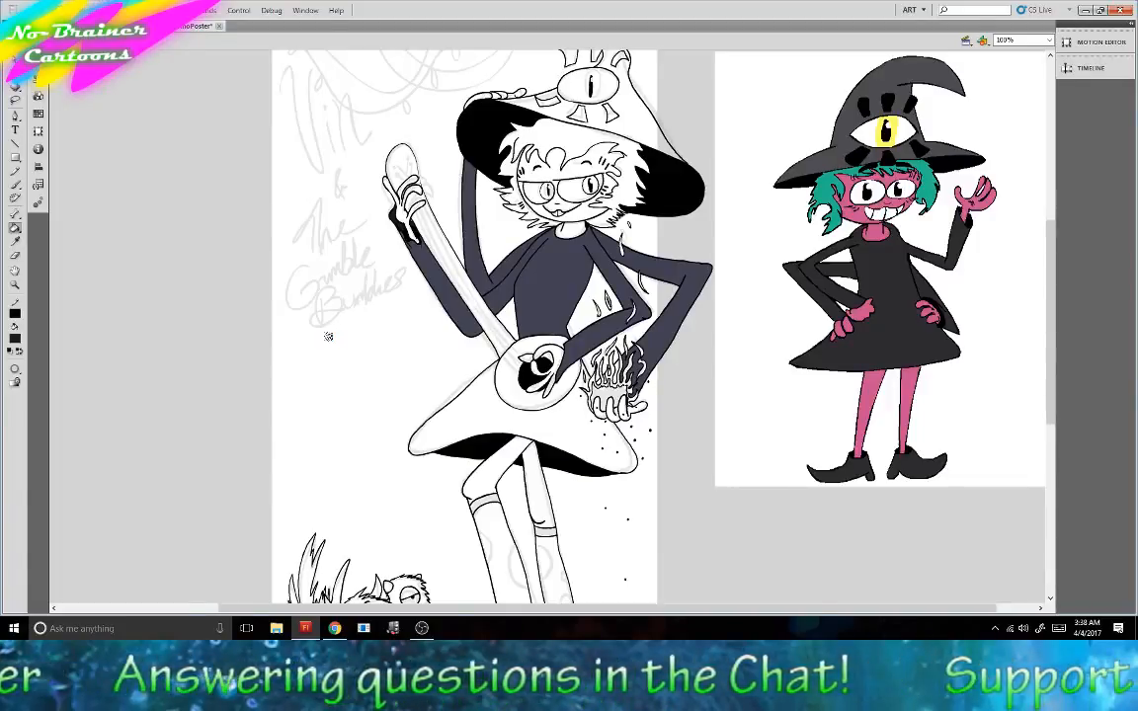
pyautogui.click(16, 313)
pyautogui.click(553, 295)
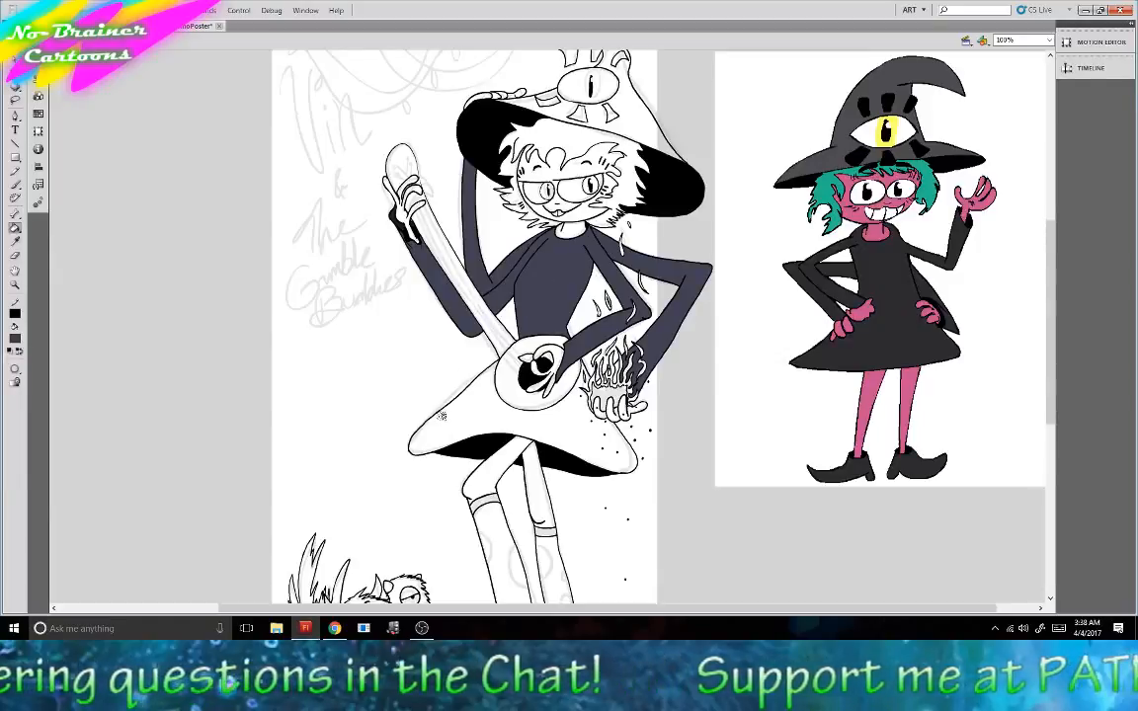
pyautogui.click(465, 416)
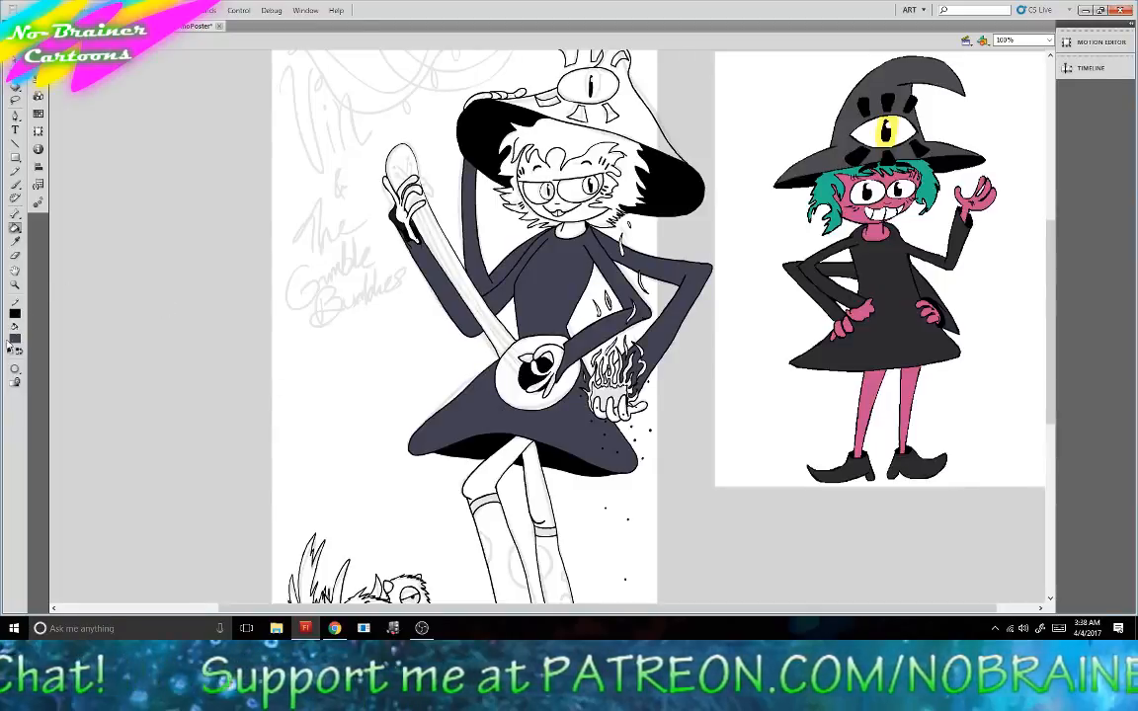
# Sample the pink from the reference character's face as the fill colour, raise its blue to 175 and lower its saturation to 42%.
pyautogui.click(13, 338)
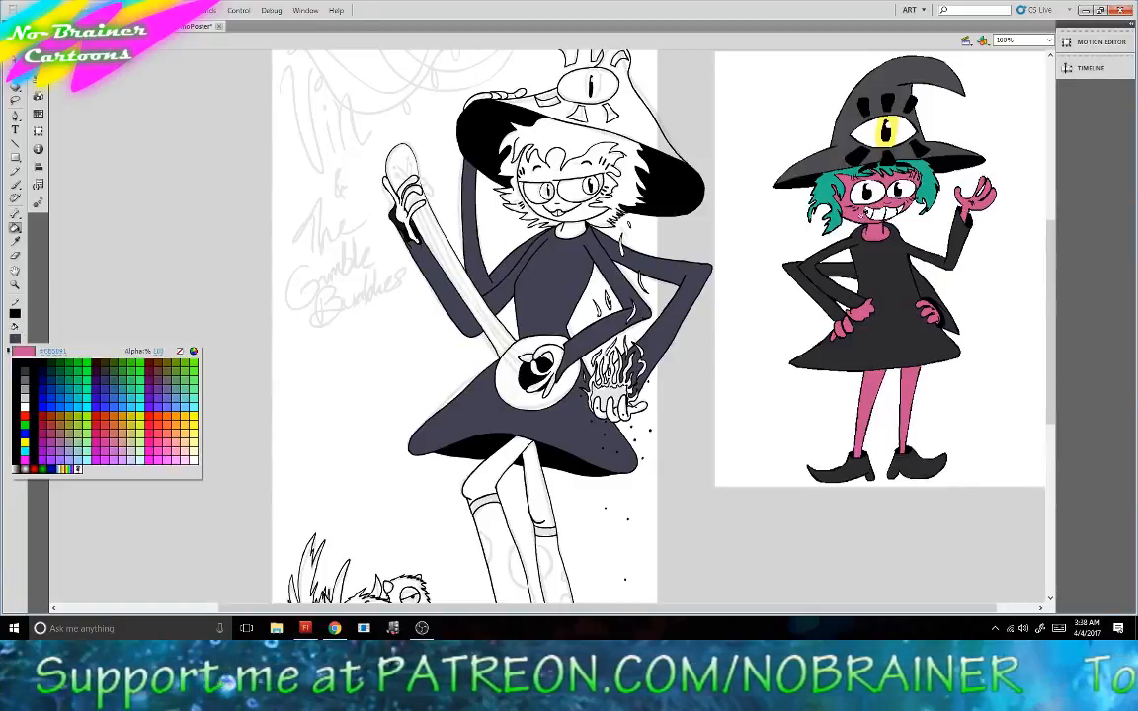
pyautogui.click(862, 215)
pyautogui.click(37, 79)
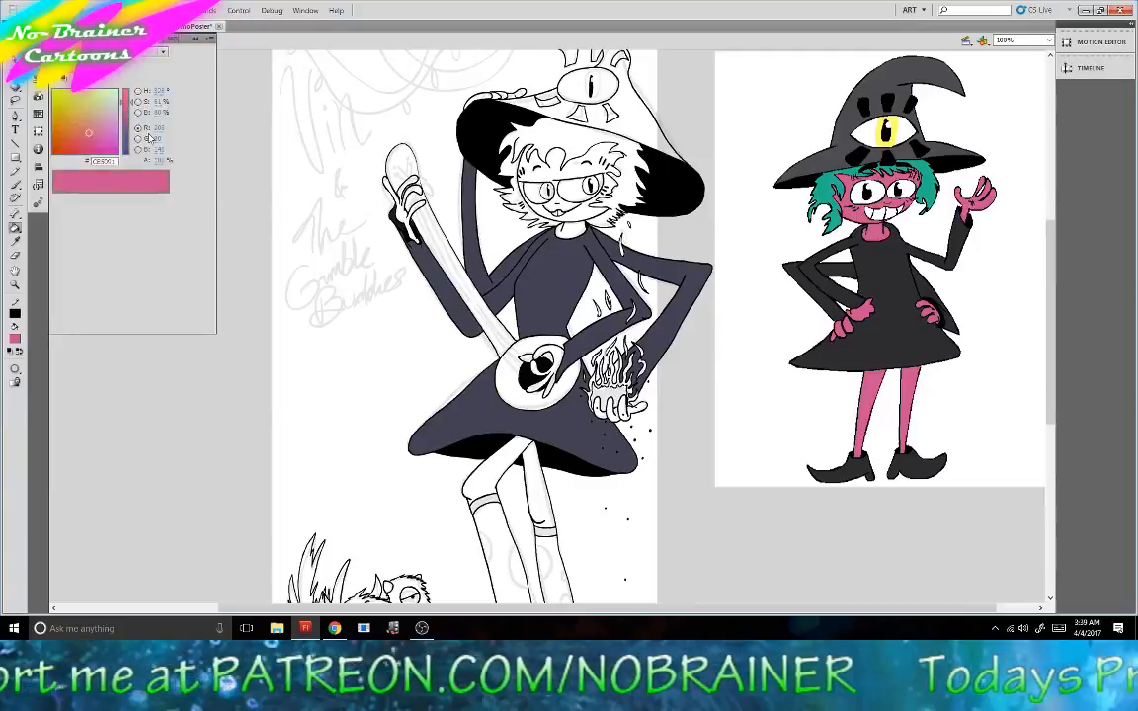
pyautogui.click(159, 150)
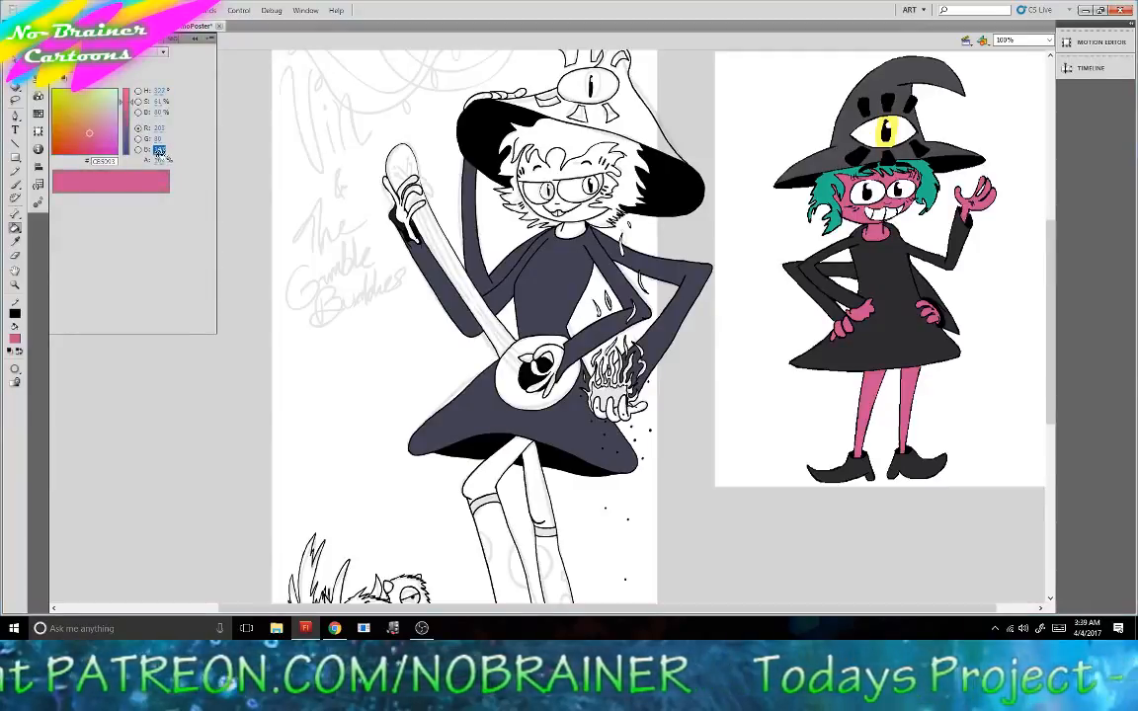
pyautogui.moveTo(159, 153); pyautogui.dragTo(164, 154)
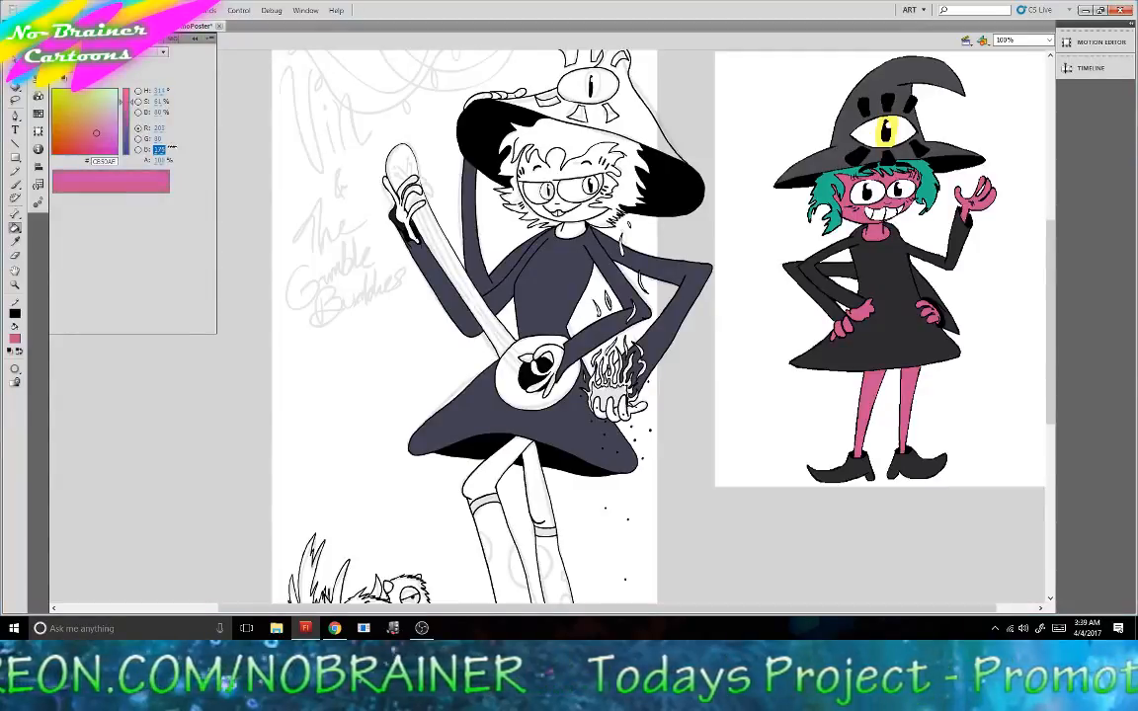
pyautogui.moveTo(161, 101); pyautogui.dragTo(151, 101)
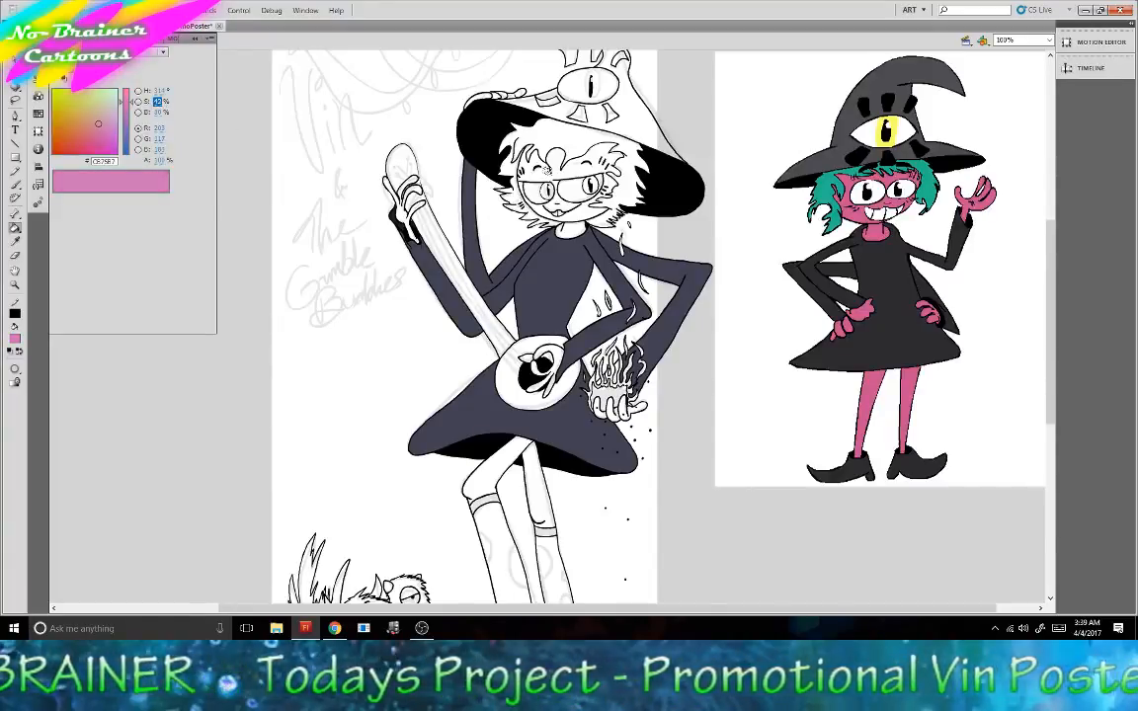
# Fill the guitarist's face, neck and all four hands with the mauve pink.
pyautogui.click(494, 156)
pyautogui.click(567, 228)
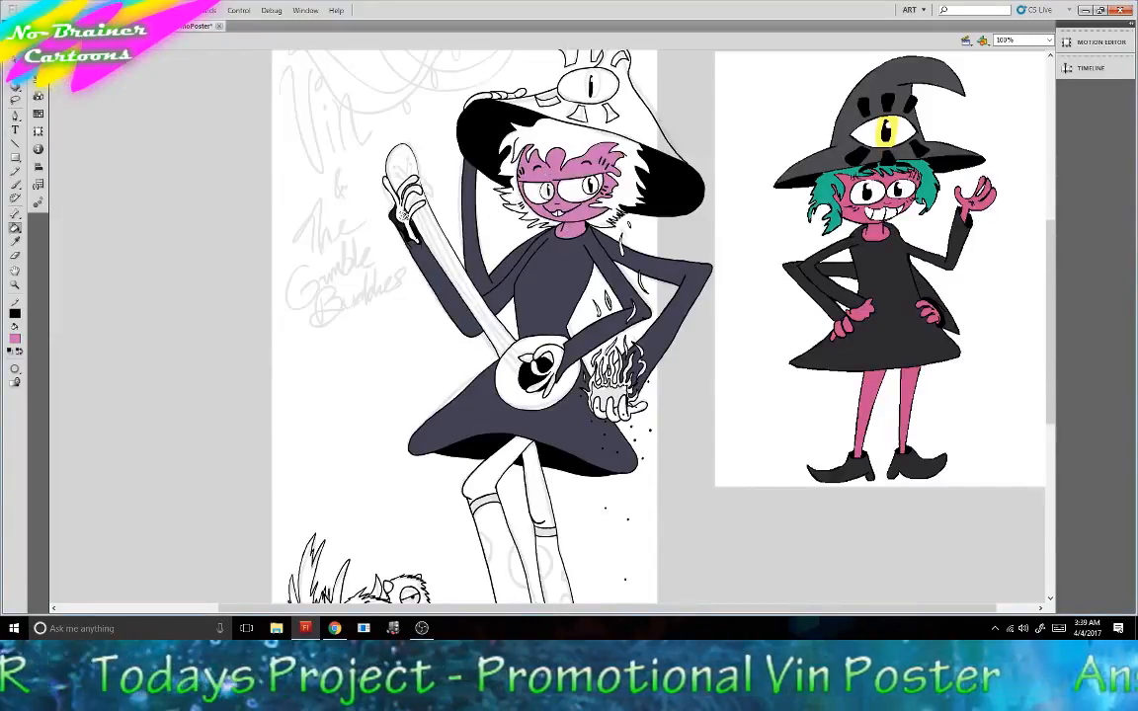
pyautogui.click(400, 194)
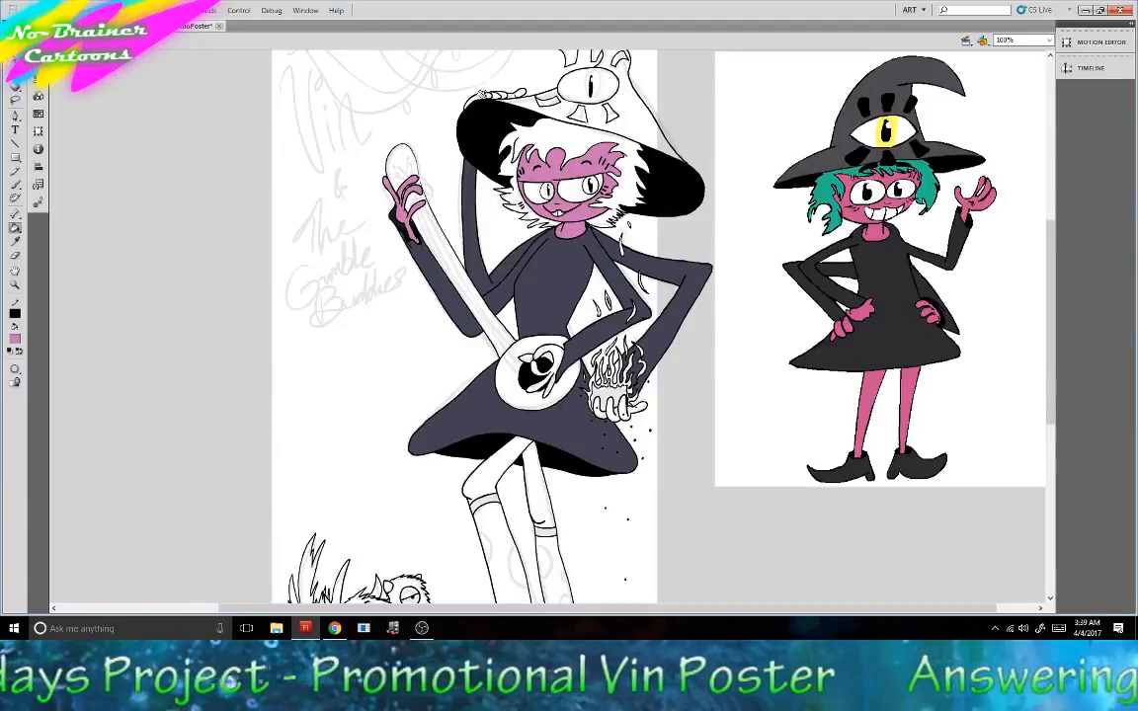
pyautogui.click(488, 96)
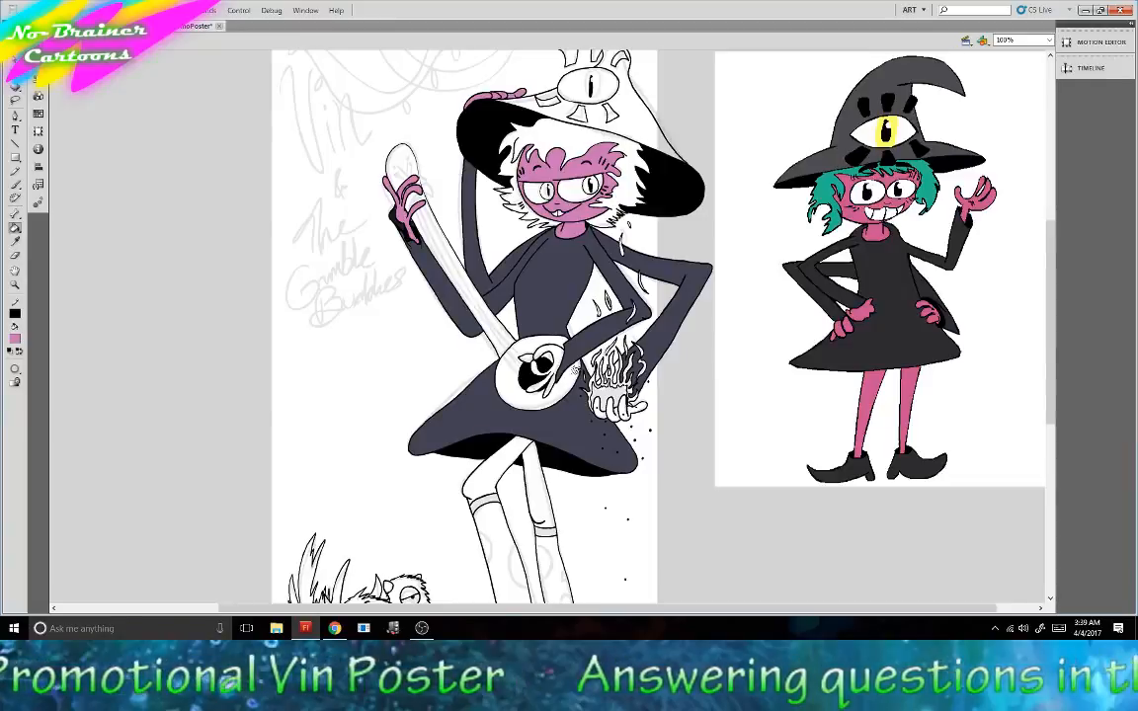
pyautogui.click(598, 410)
pyautogui.click(611, 408)
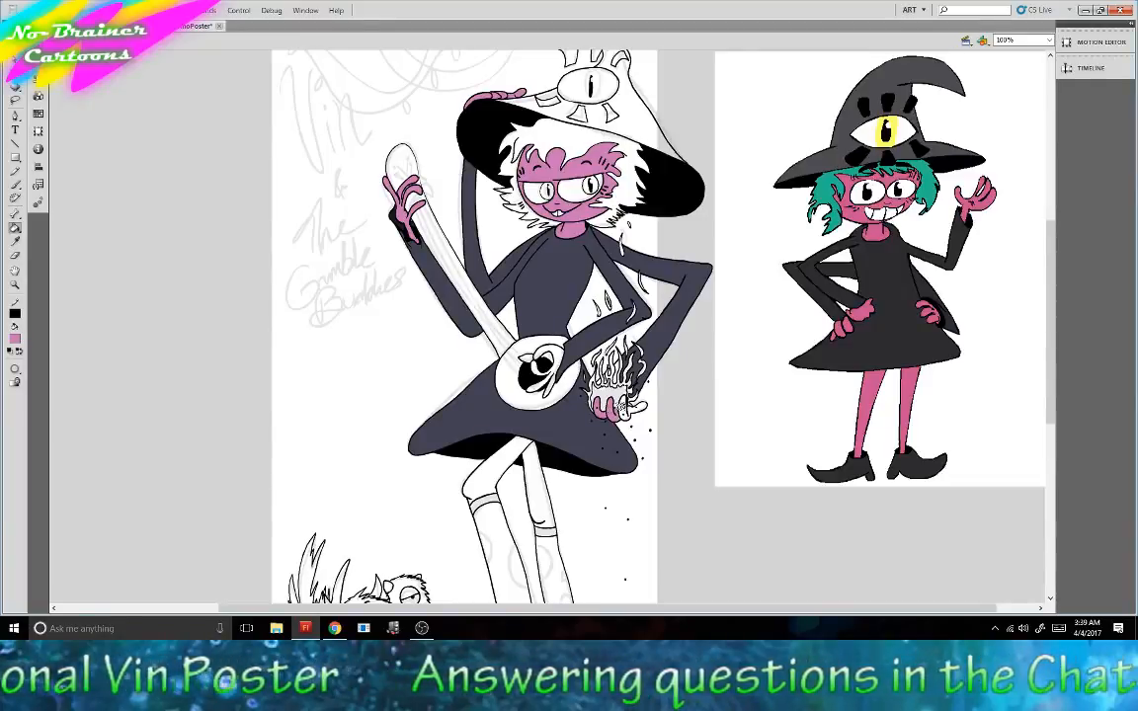
pyautogui.click(625, 406)
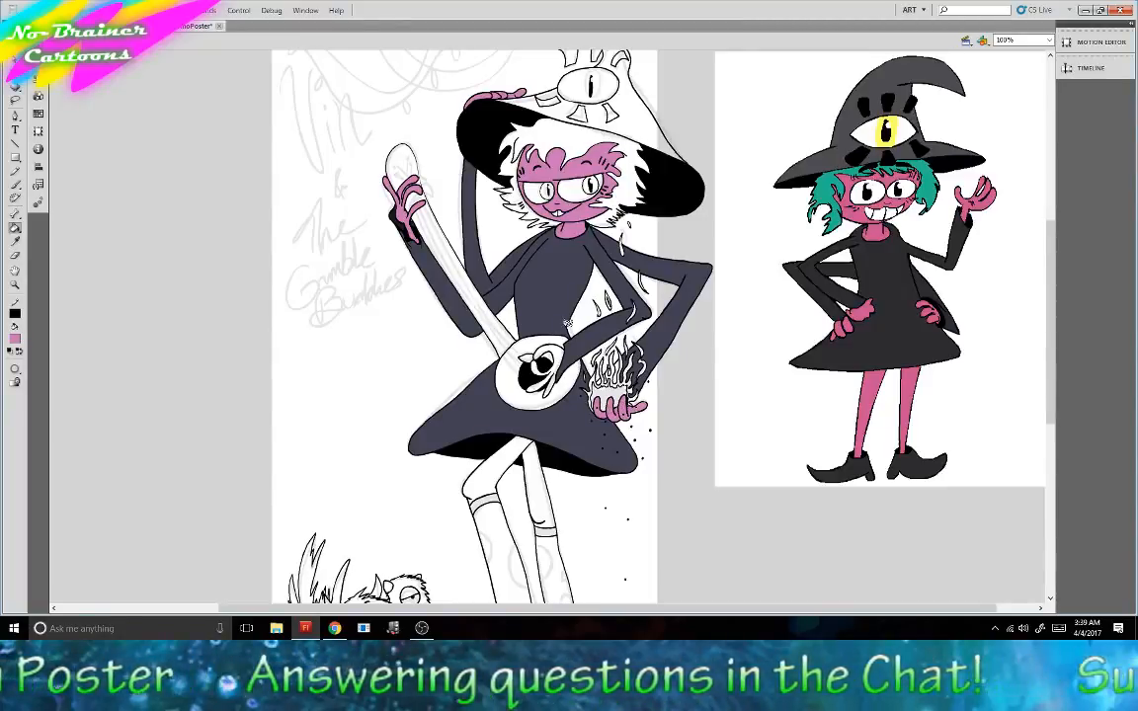
pyautogui.click(550, 353)
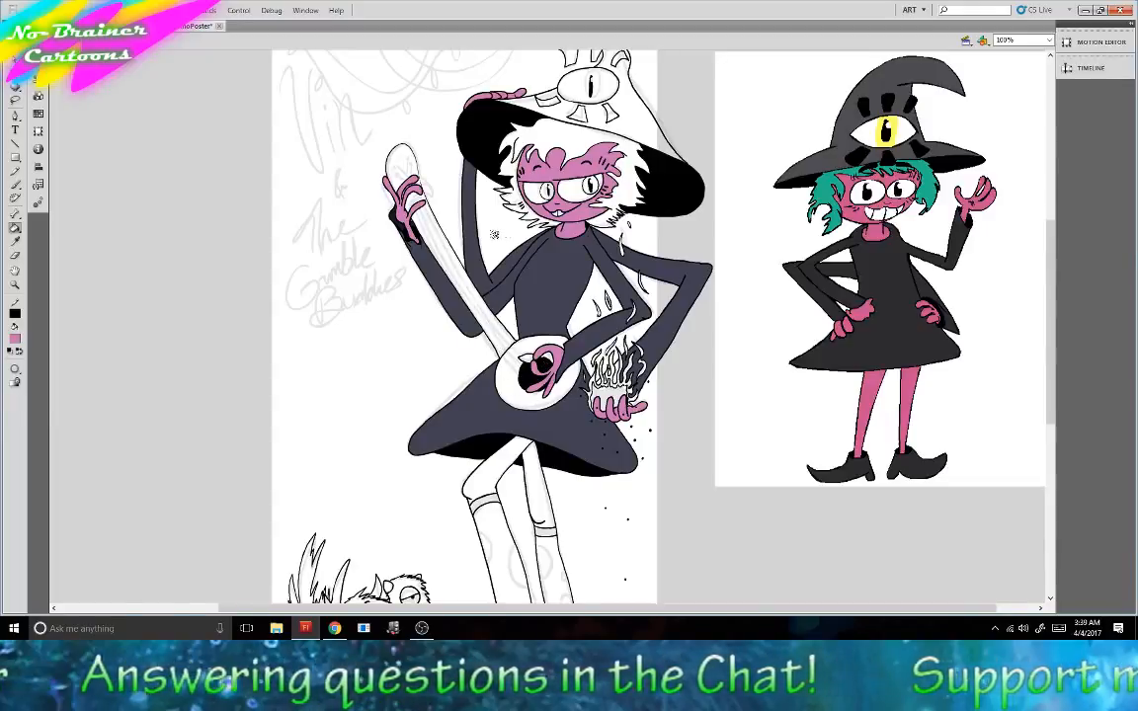
# Fill both bare legs between the skirt and the sock tops with the mauve pink.
pyautogui.click(490, 466)
pyautogui.click(533, 484)
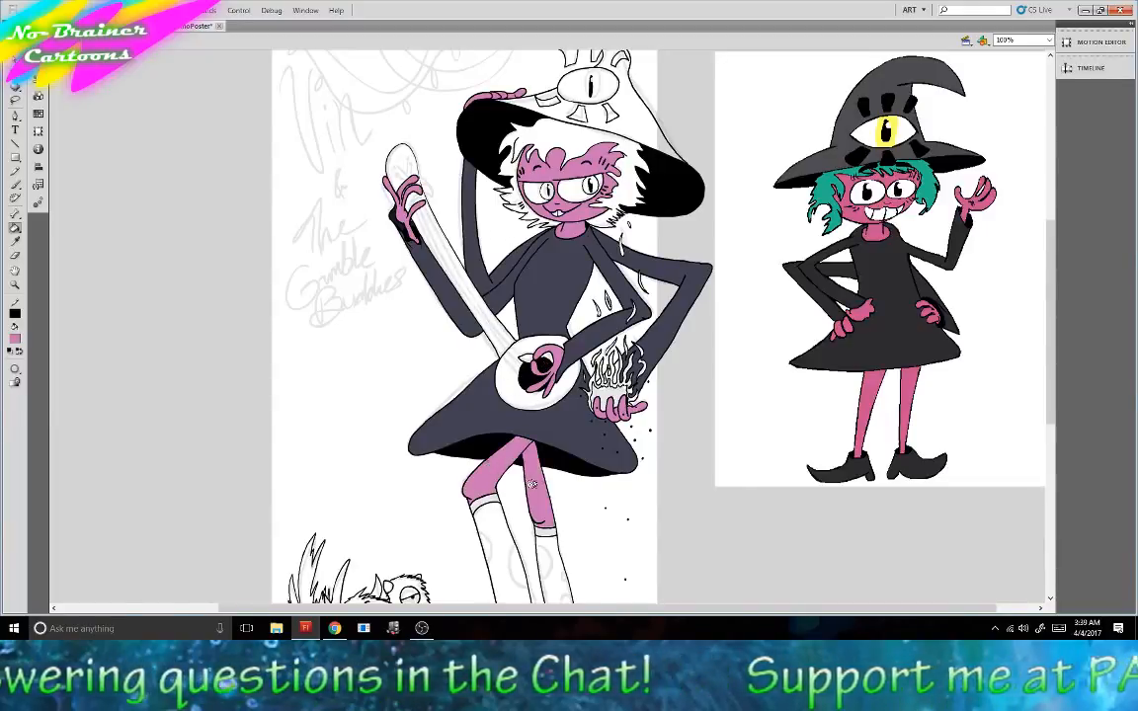
pyautogui.scroll(-1, 692, 483)
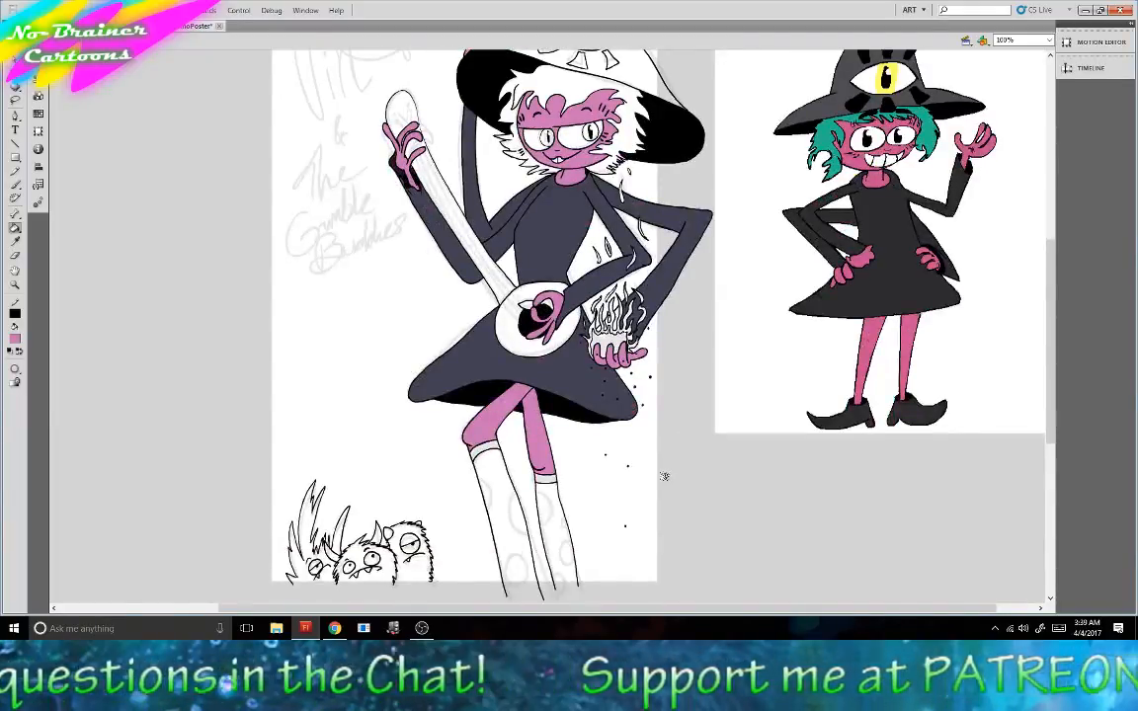
pyautogui.scroll(1, 664, 476)
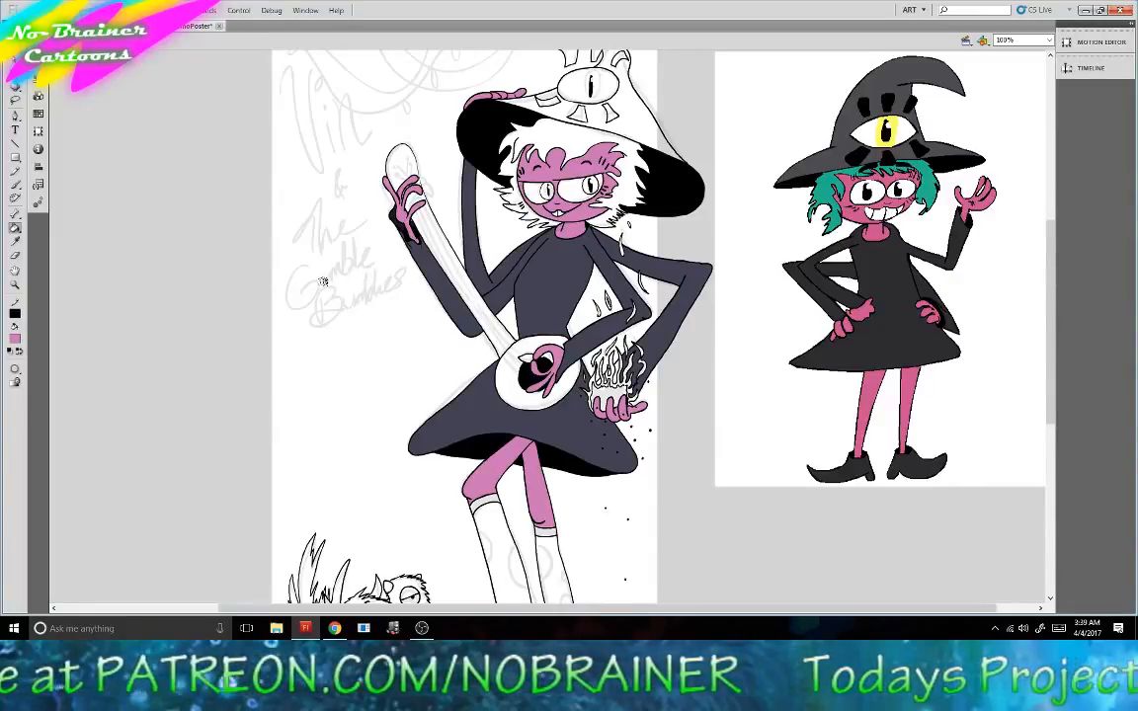
# Choose bright green (33FF66) as the fill colour, lower its saturation, and fill both of the guitarist's irises with it.
pyautogui.click(17, 338)
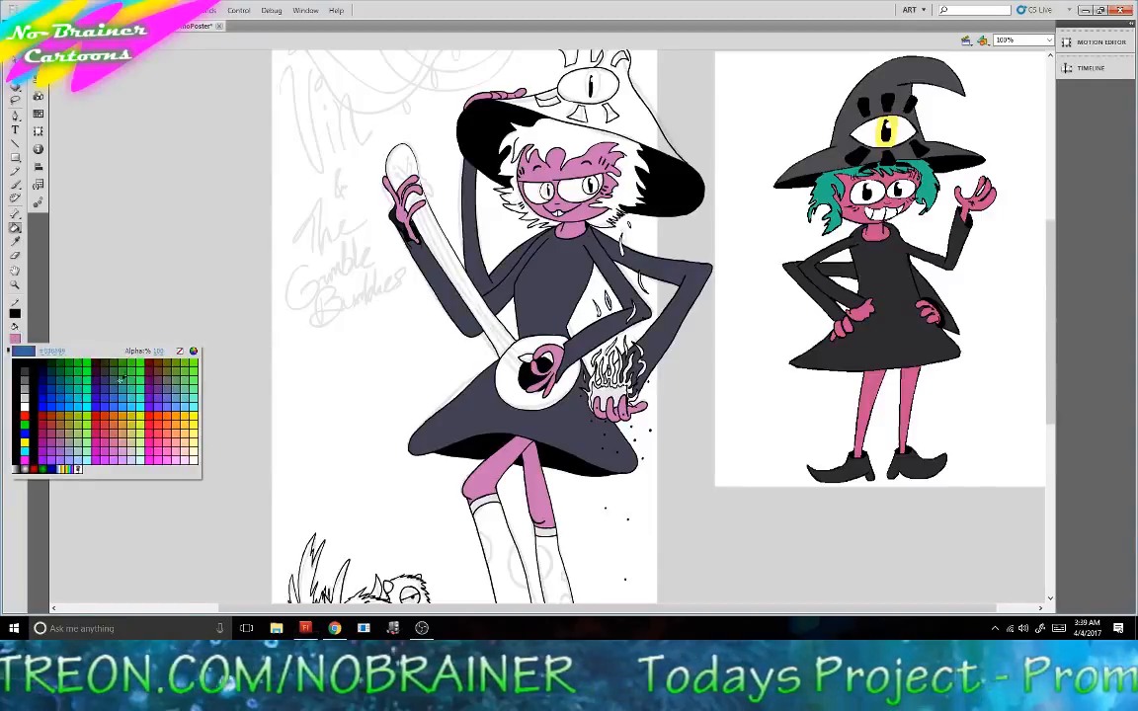
pyautogui.click(143, 373)
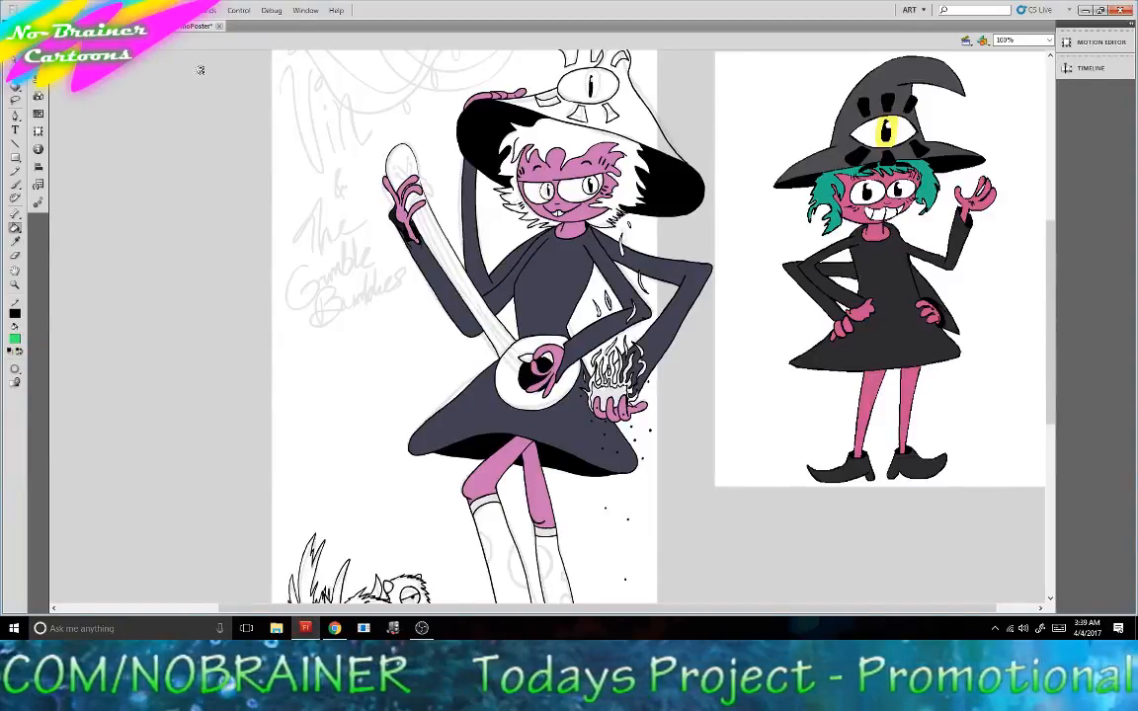
pyautogui.click(37, 96)
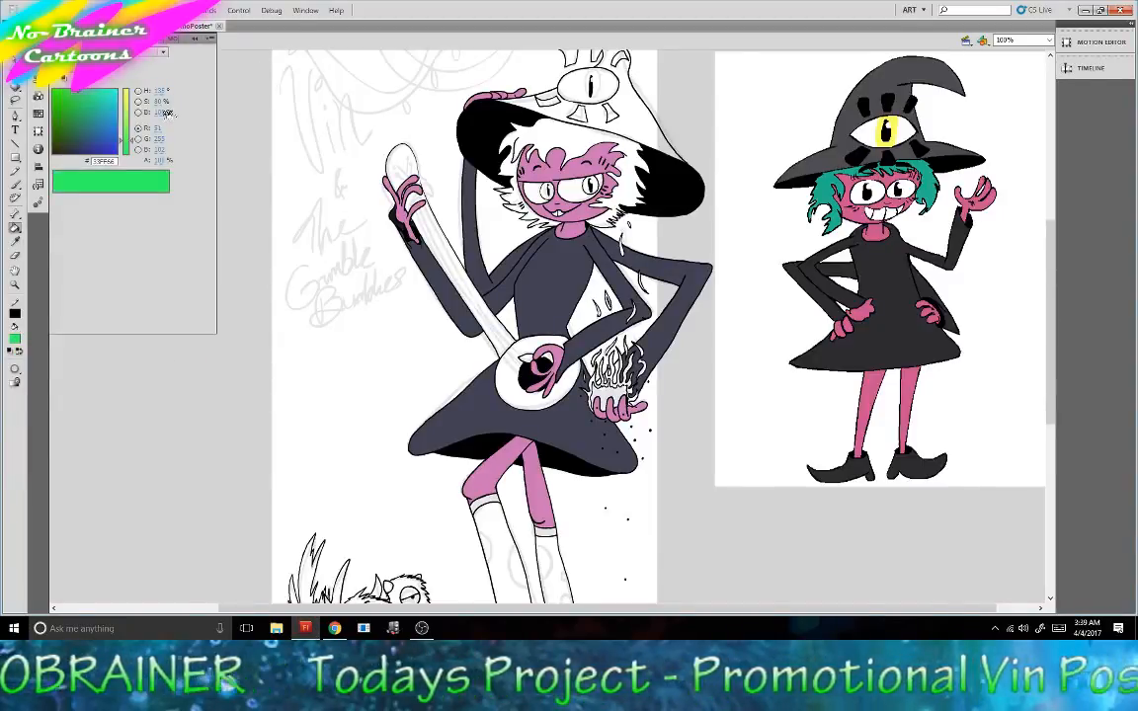
pyautogui.moveTo(158, 101); pyautogui.dragTo(119, 103)
pyautogui.click(547, 192)
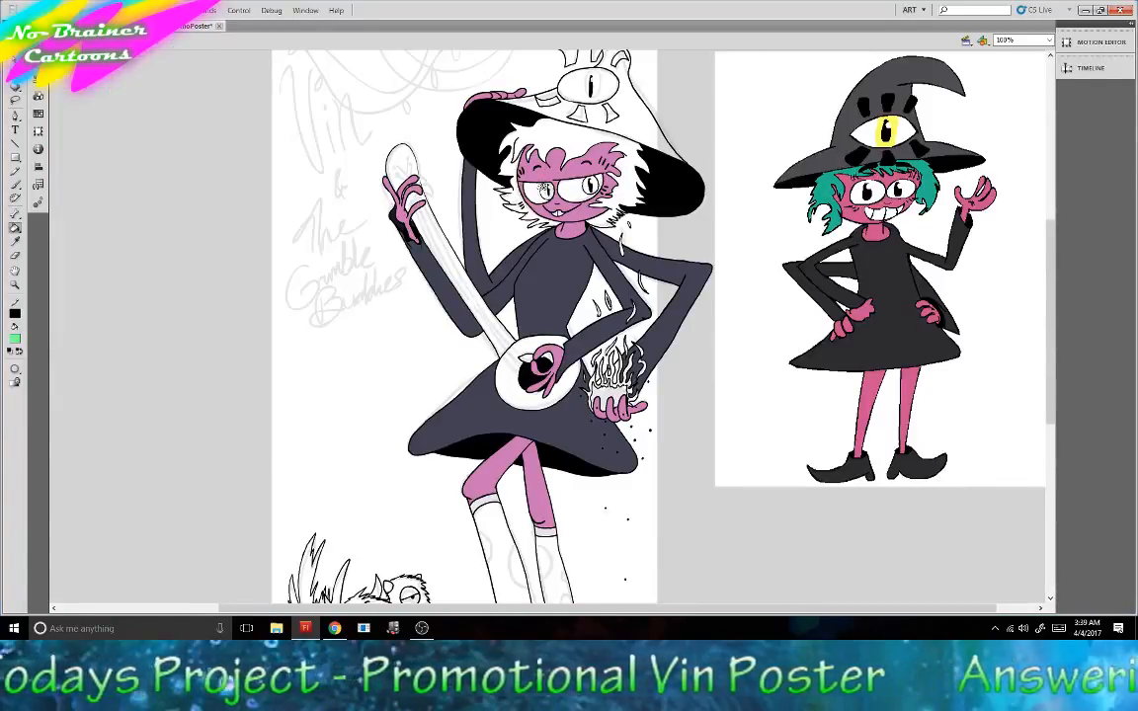
pyautogui.click(591, 182)
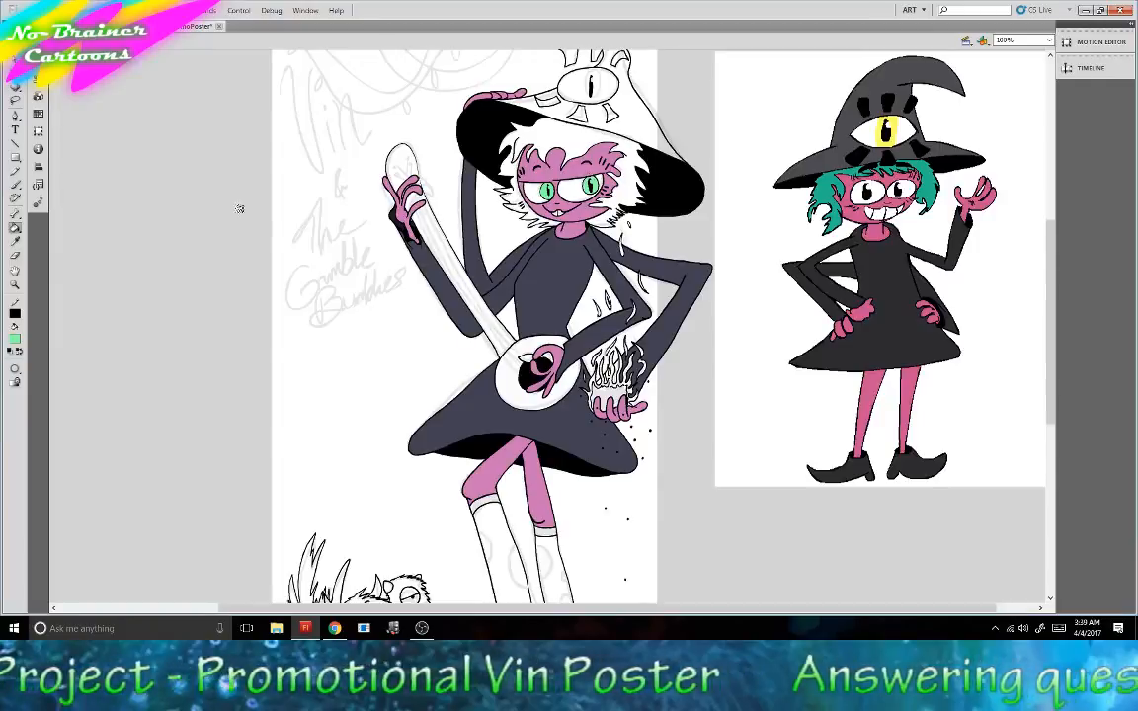
# Sample the teal from the reference character's hair as the fill colour.
pyautogui.click(14, 339)
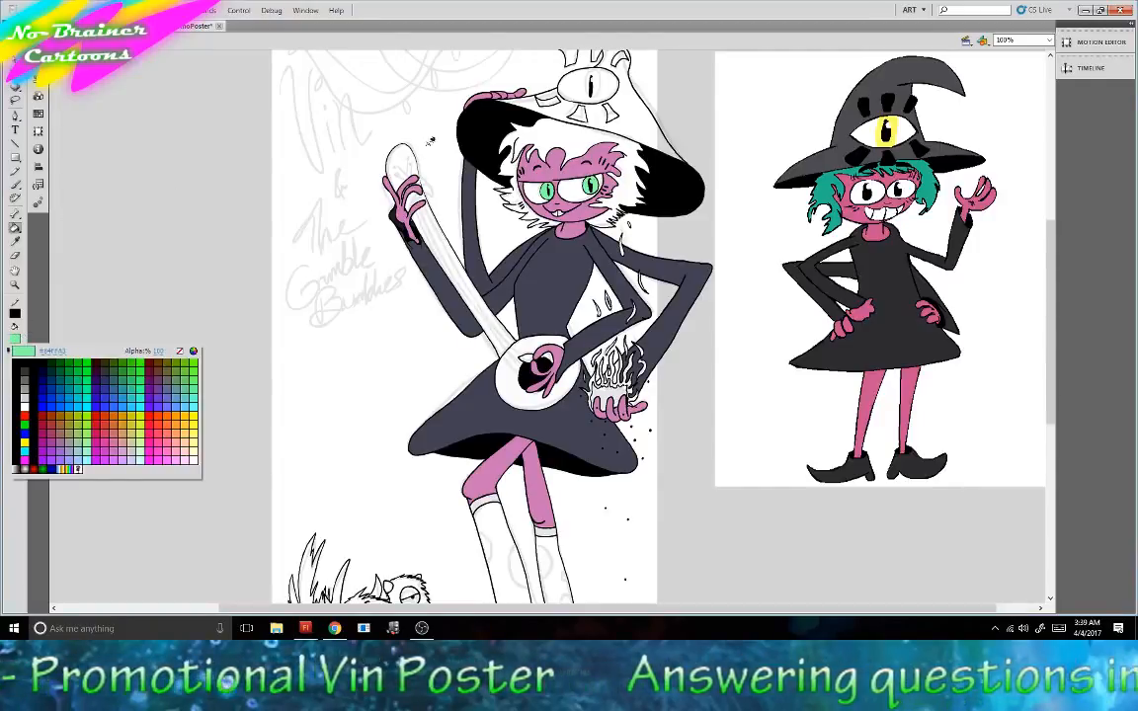
pyautogui.click(392, 133)
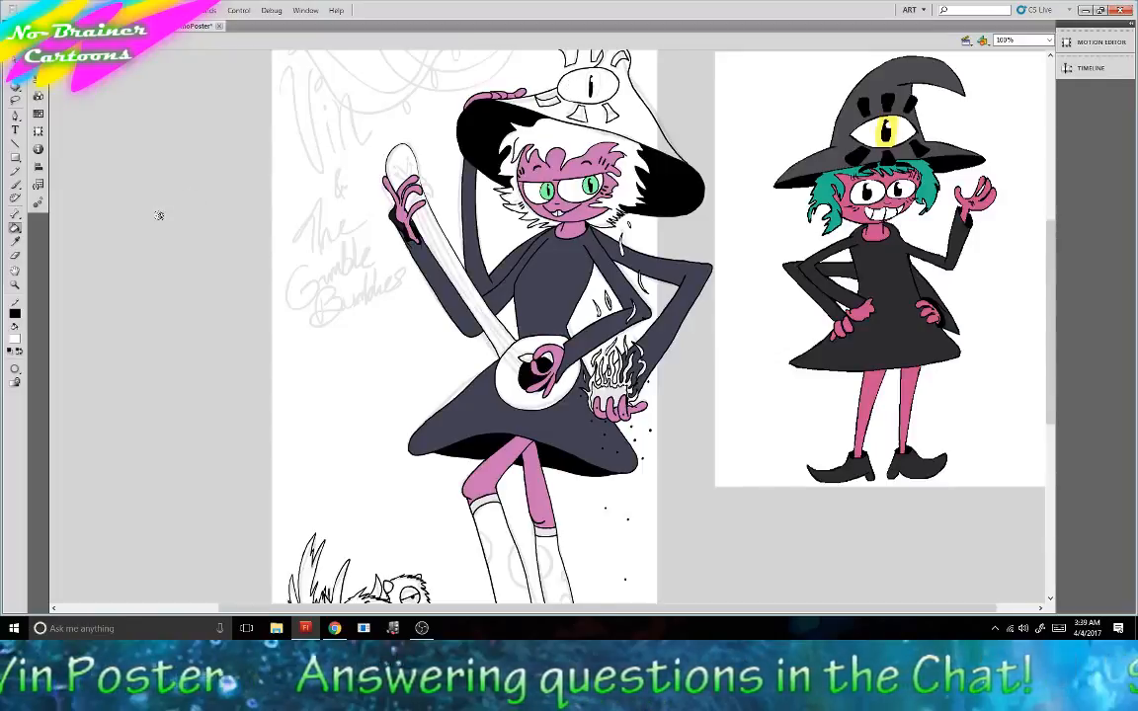
pyautogui.click(14, 341)
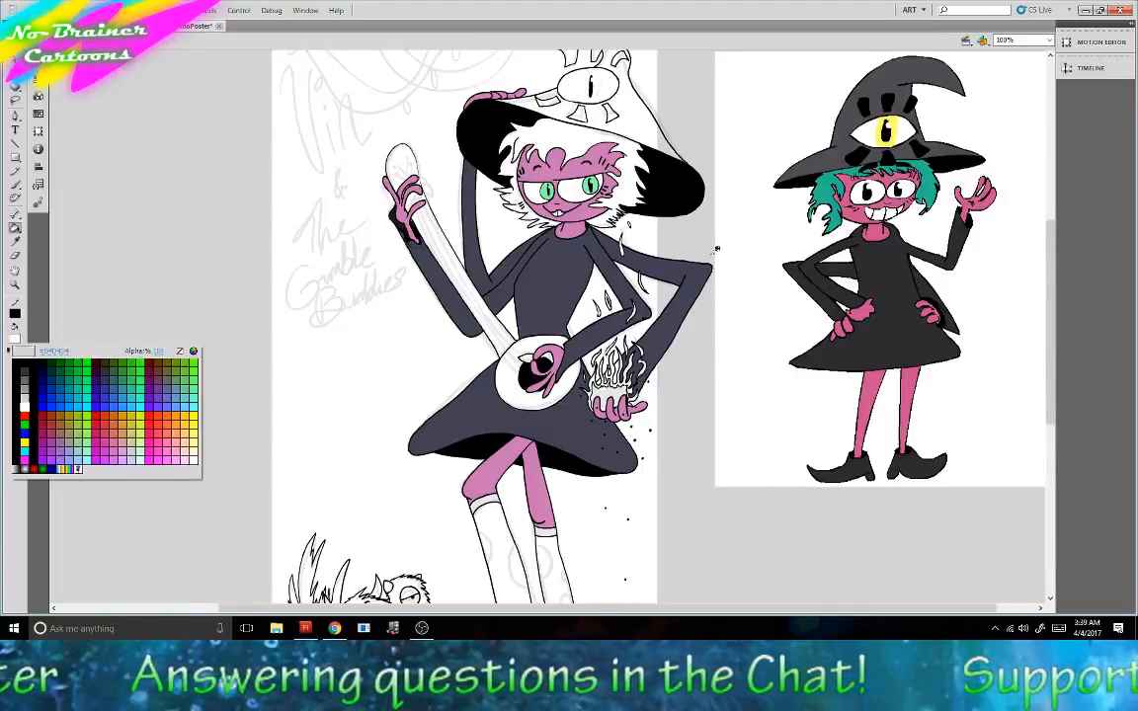
pyautogui.click(820, 189)
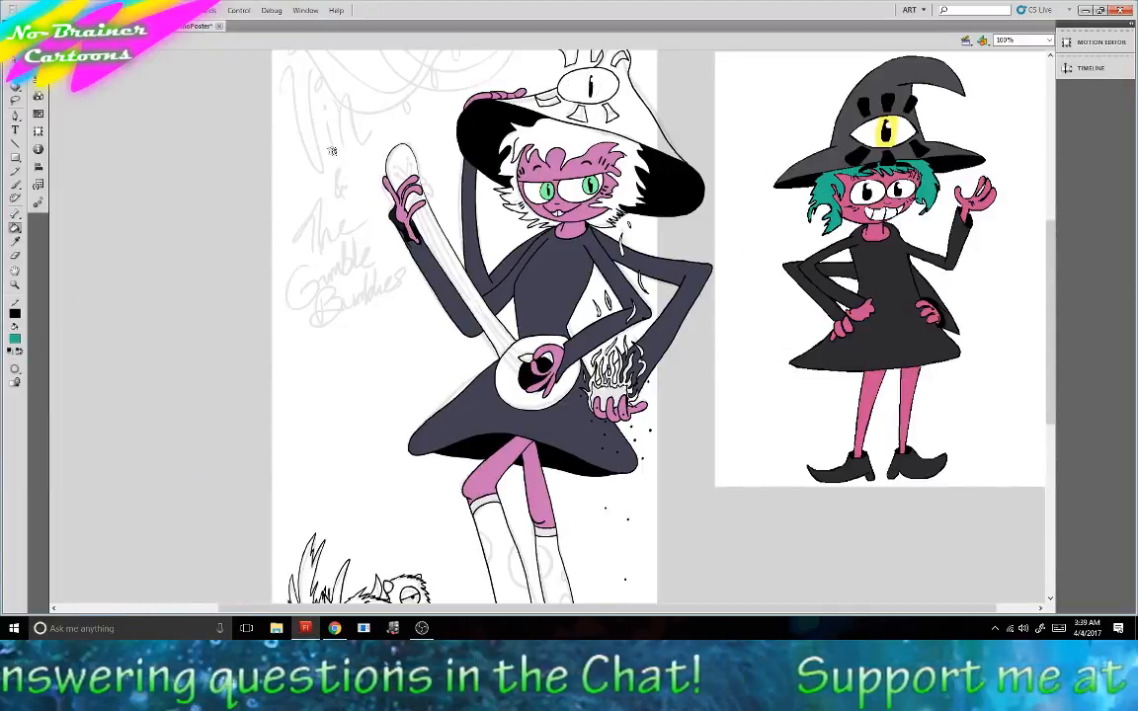
# Raise the teal's blue to 161, lower its saturation, and fill the guitarist's hair with it.
pyautogui.click(38, 96)
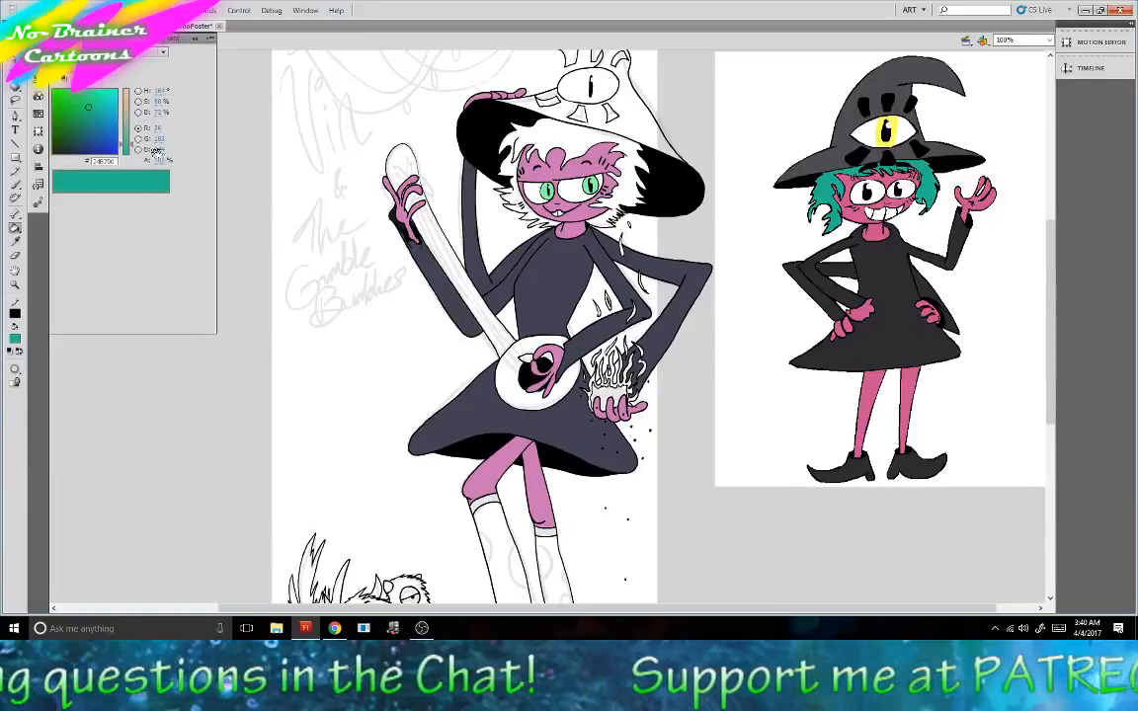
pyautogui.click(159, 151)
pyautogui.moveTo(161, 150); pyautogui.dragTo(167, 148)
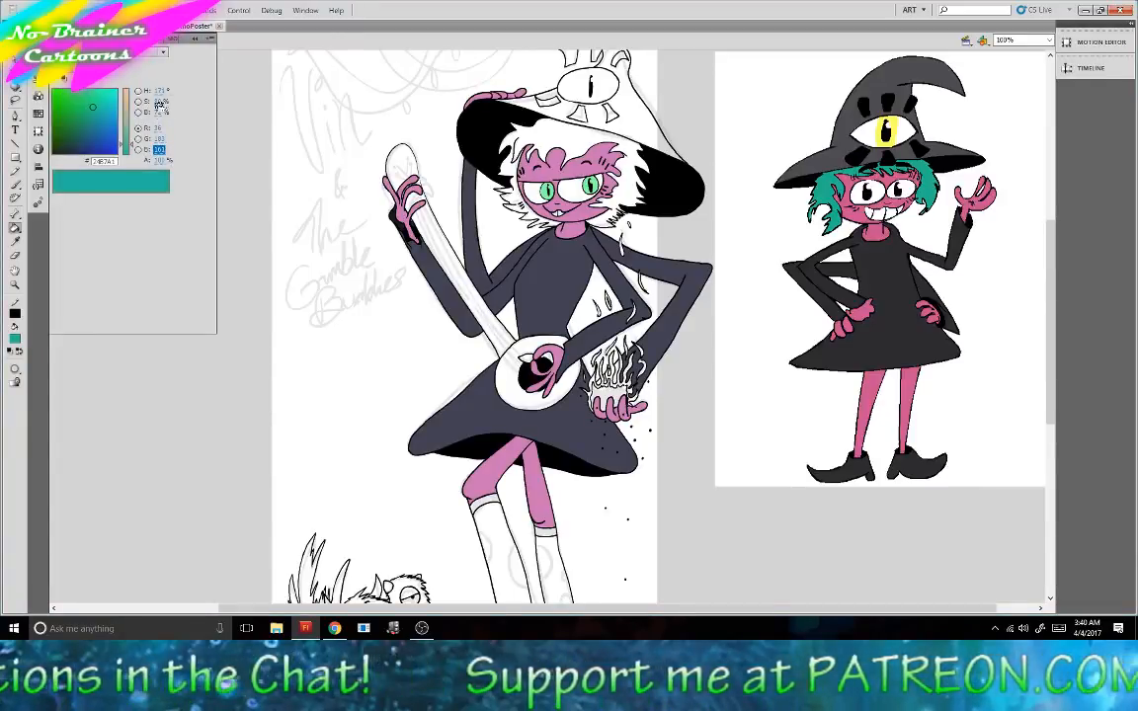
pyautogui.moveTo(161, 103); pyautogui.dragTo(141, 107)
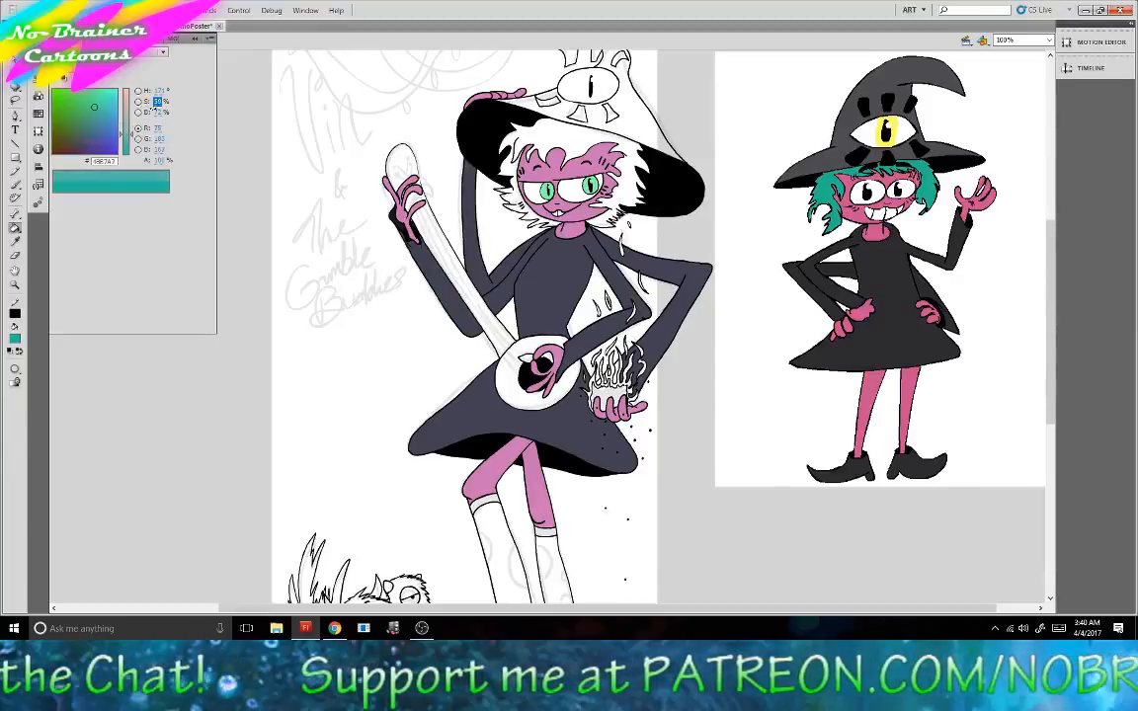
pyautogui.click(499, 125)
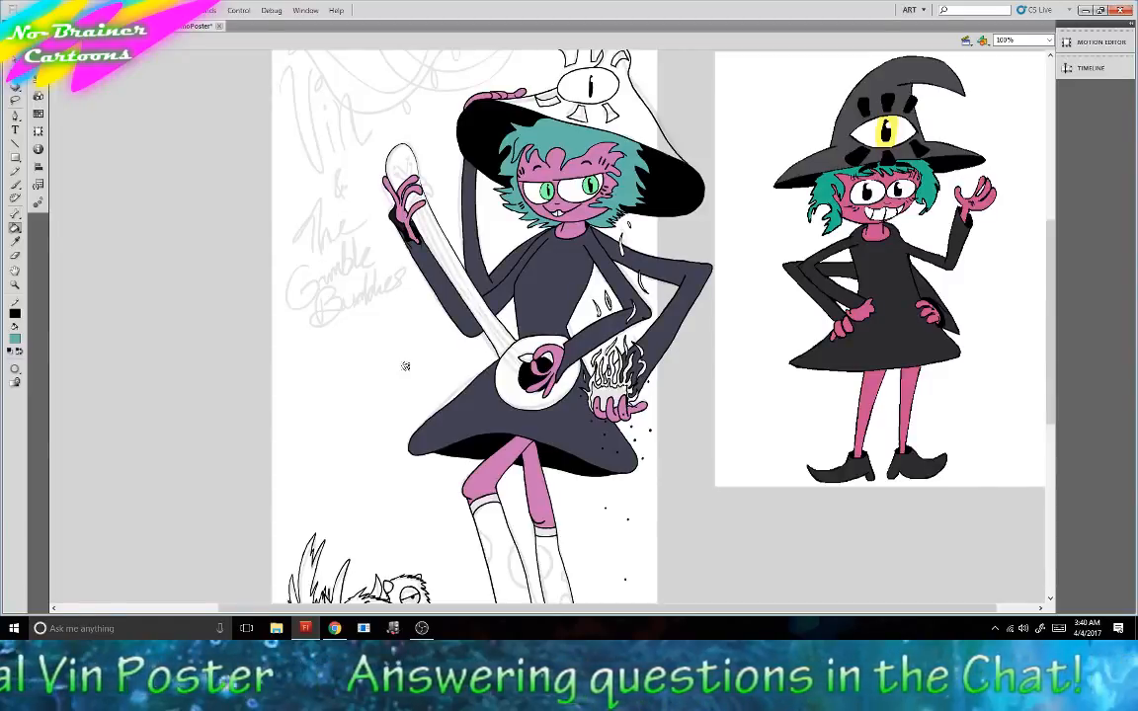
# Sample the dark grey from the reference character's hat and fill the guitarist's hat with it.
pyautogui.click(15, 339)
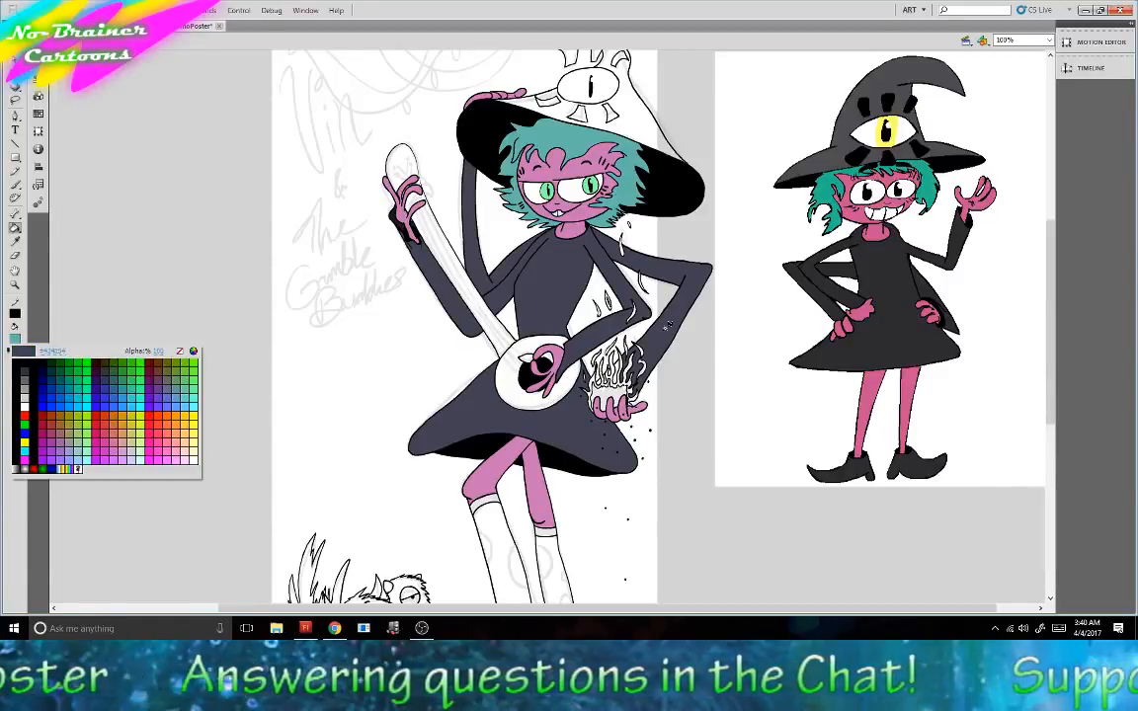
pyautogui.click(665, 328)
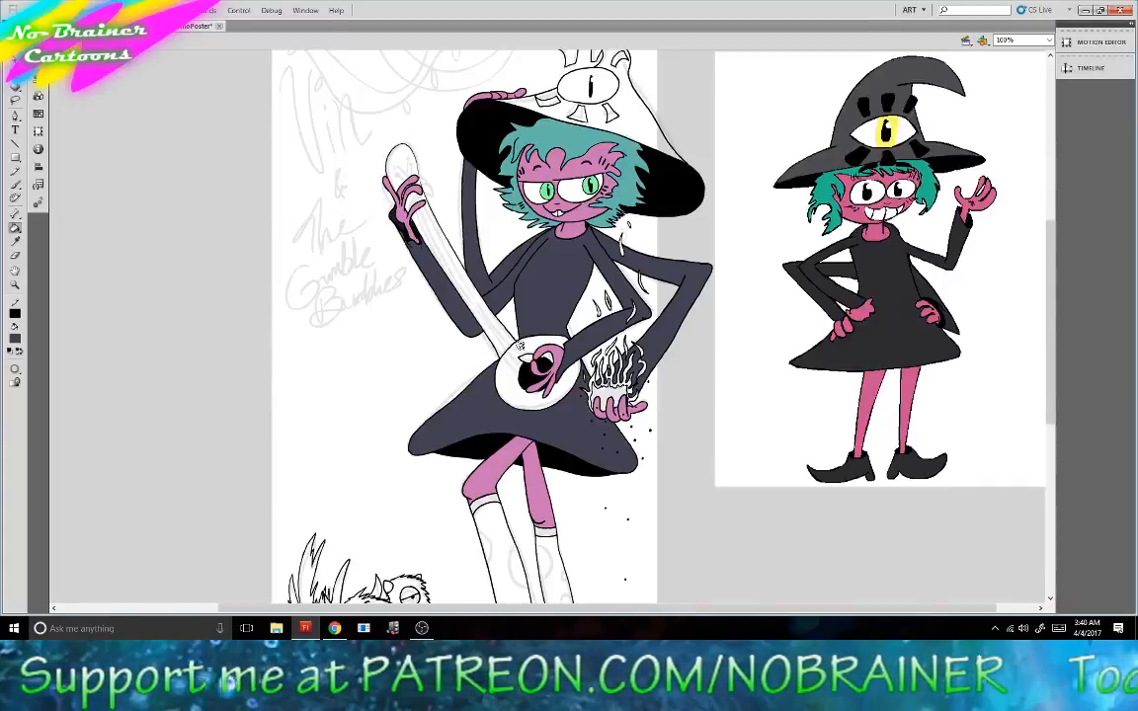
pyautogui.scroll(2, 357, 383)
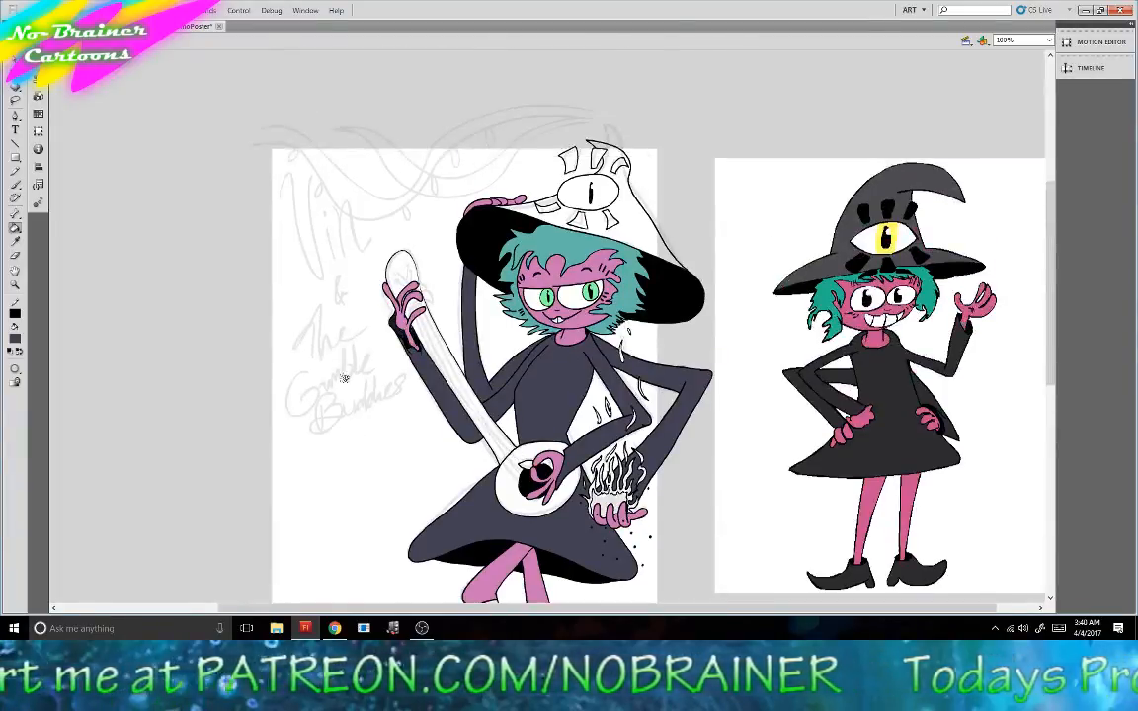
pyautogui.scroll(-1, 357, 384)
pyautogui.click(15, 336)
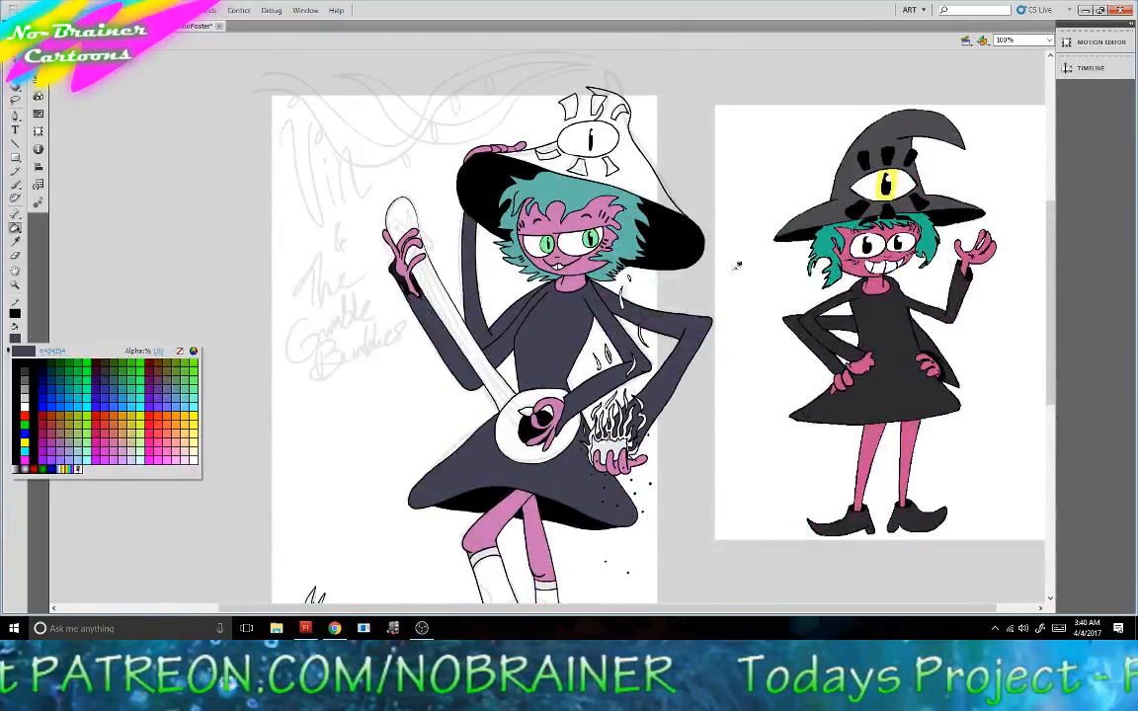
pyautogui.click(845, 187)
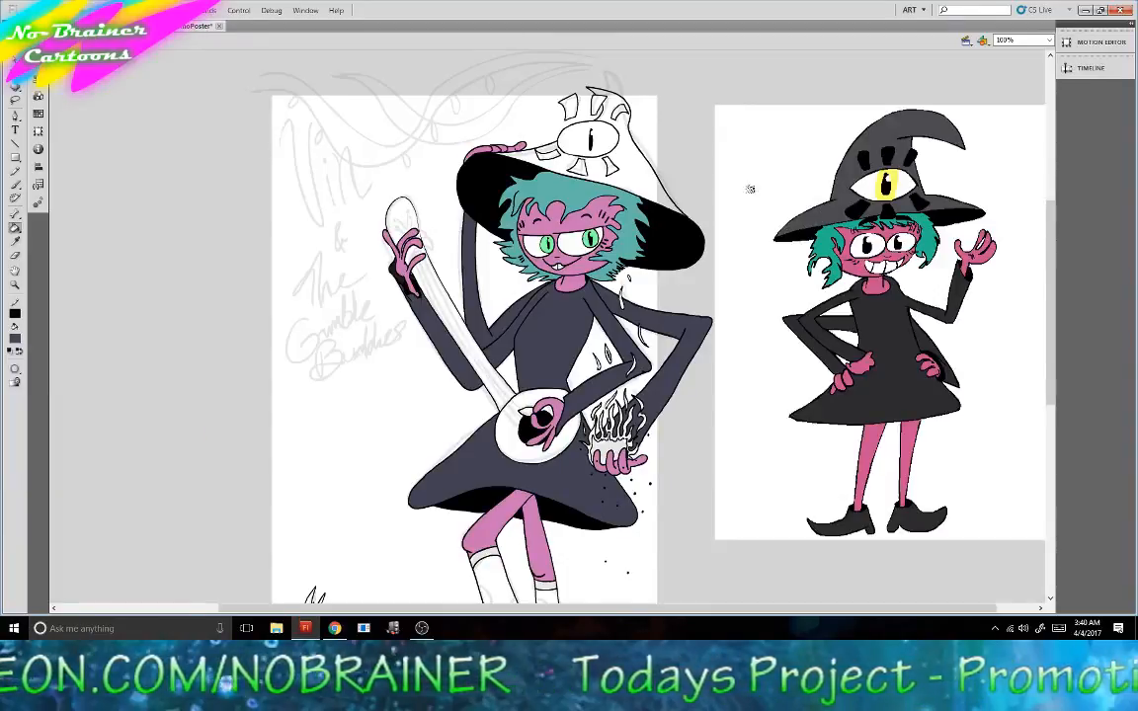
pyautogui.click(622, 186)
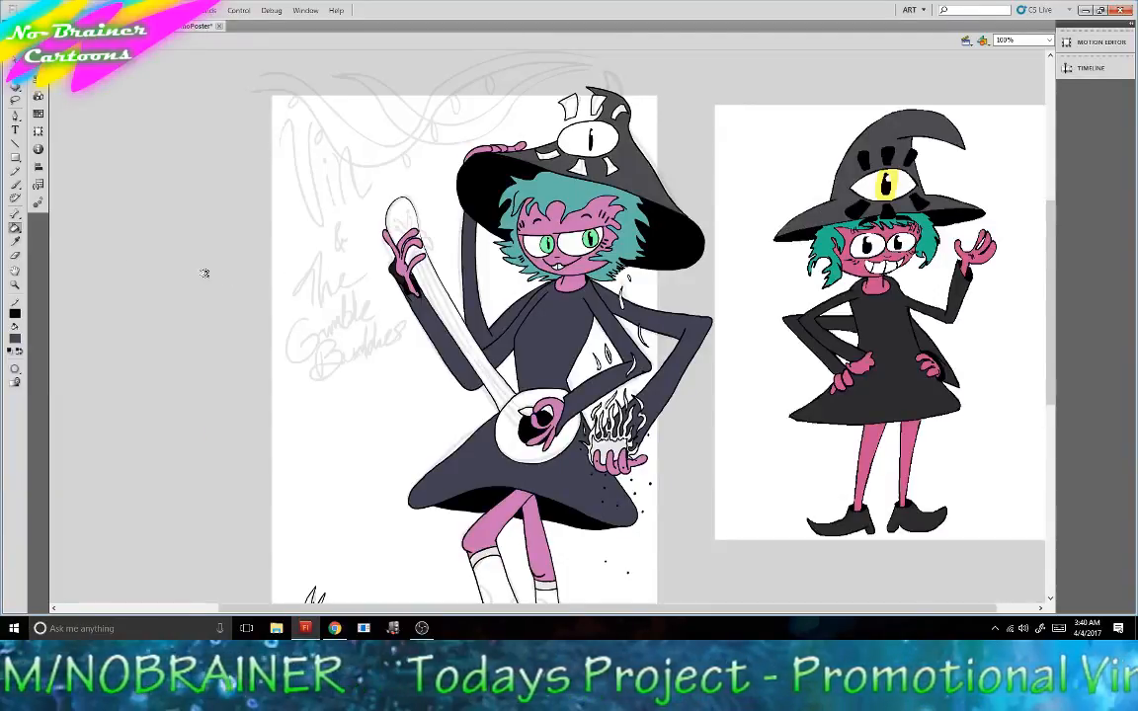
# Sample black from the underside of the hat brim and fill all the lashes around the hat's eye.
pyautogui.click(15, 341)
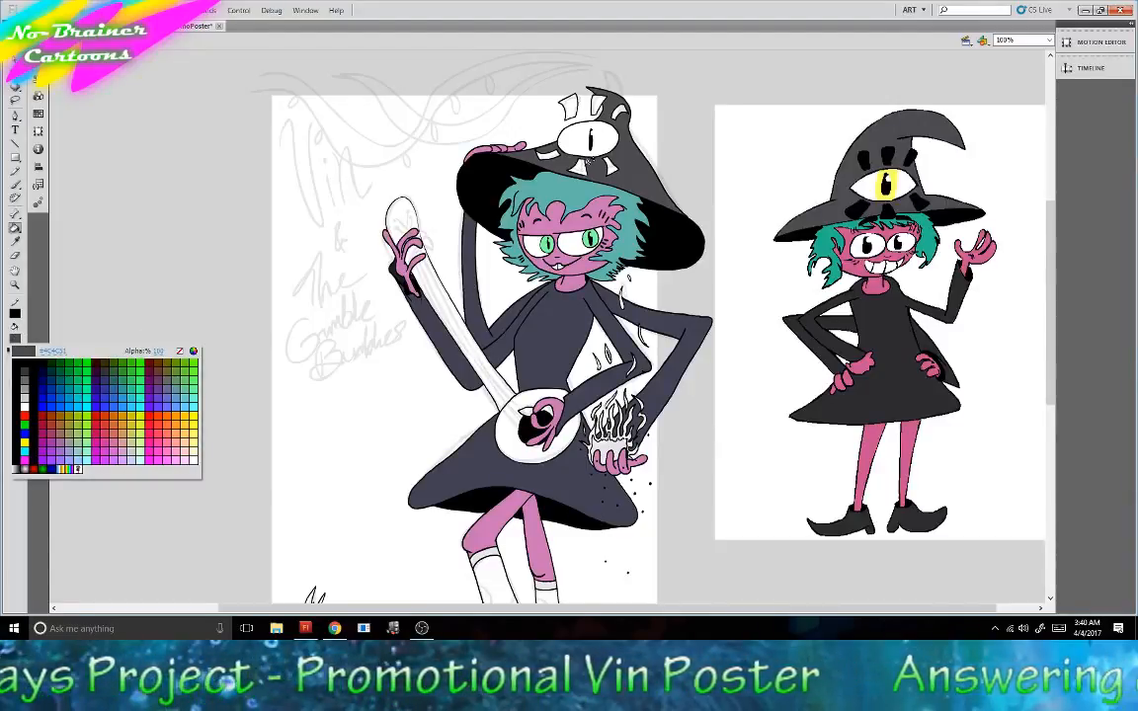
pyautogui.click(491, 174)
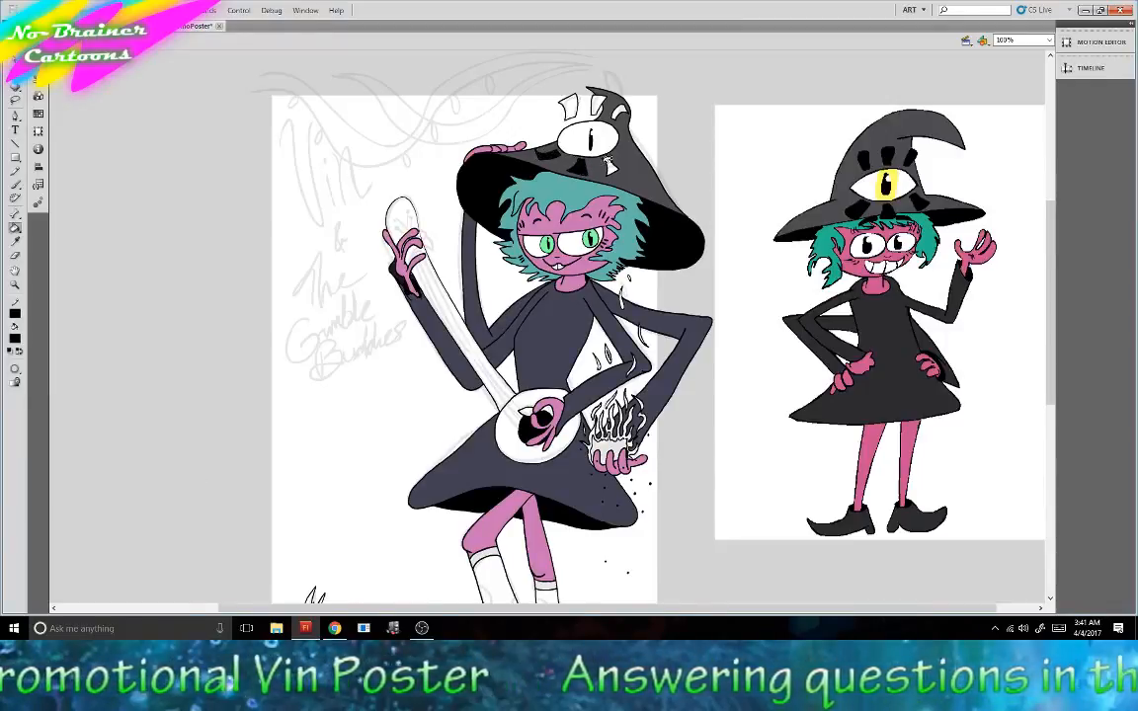
pyautogui.click(615, 109)
pyautogui.click(595, 104)
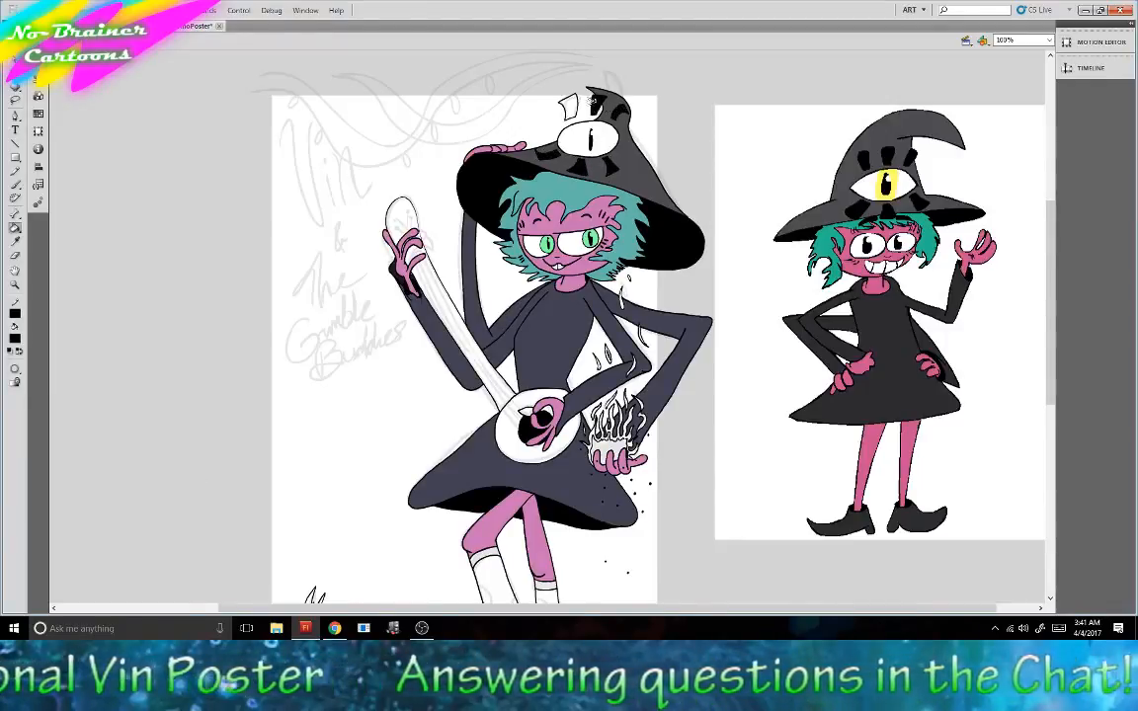
pyautogui.click(568, 104)
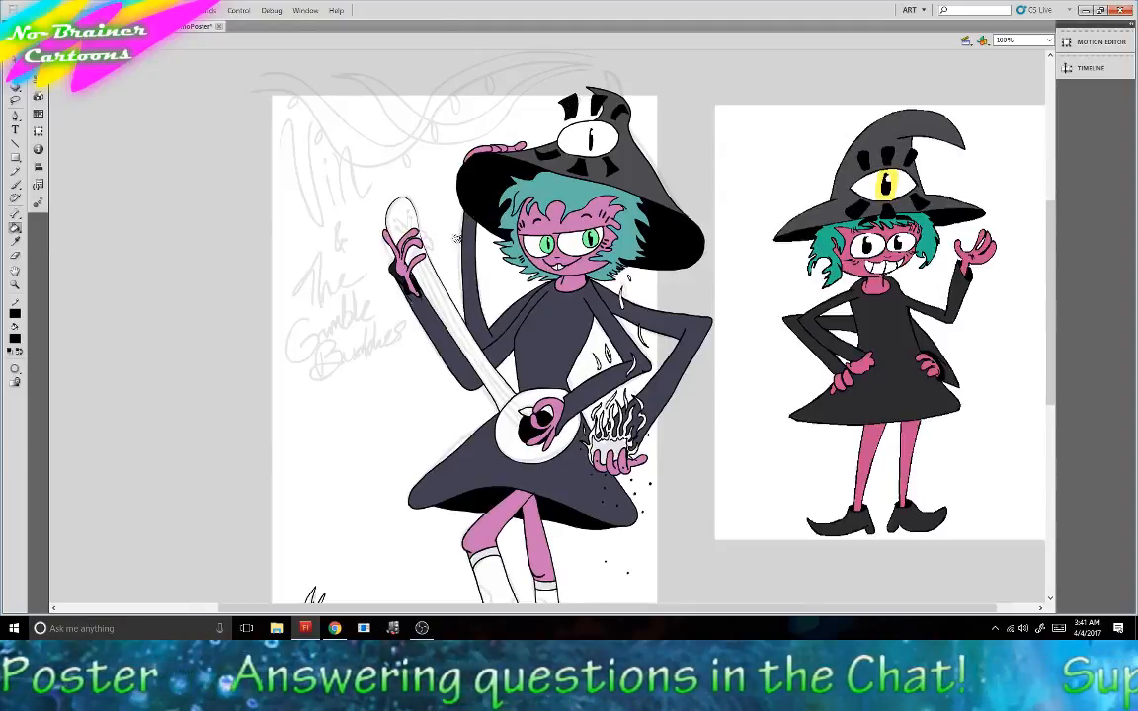
pyautogui.scroll(-1, 364, 283)
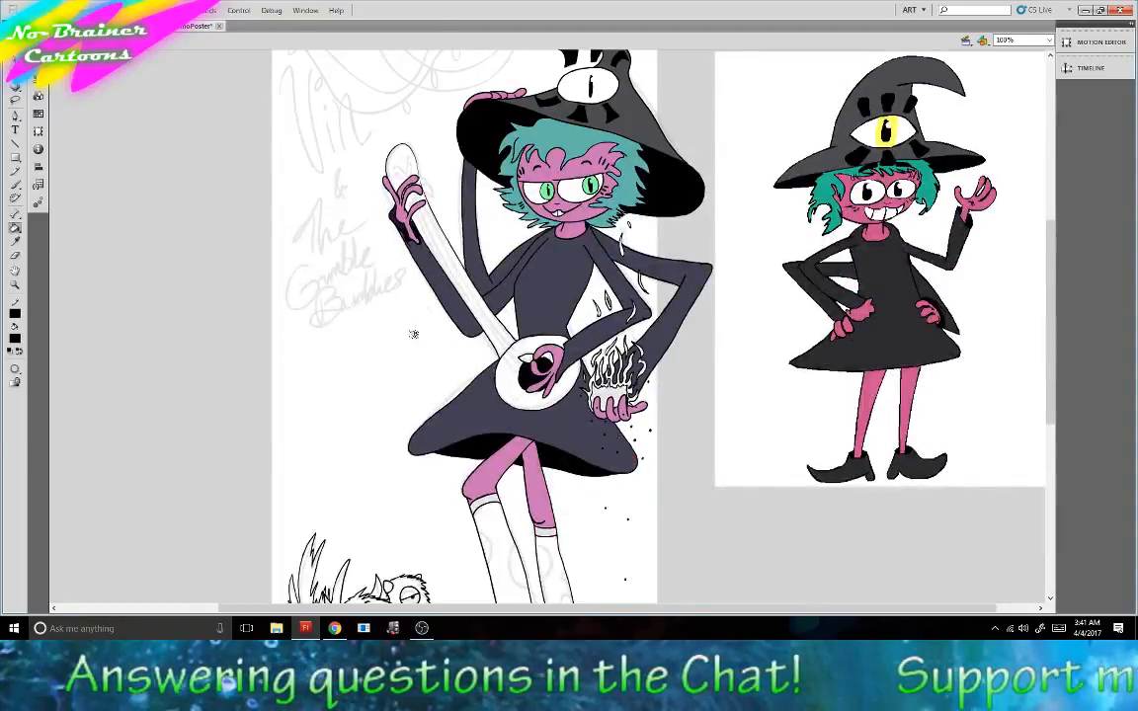
pyautogui.scroll(-1, 413, 334)
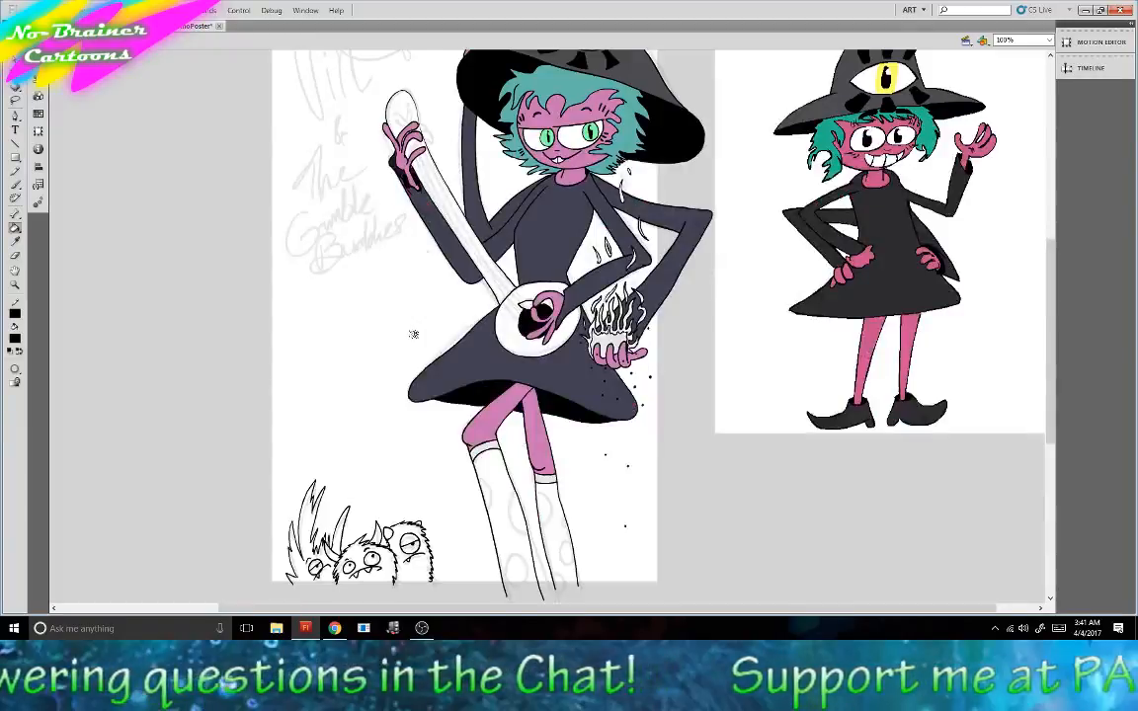
pyautogui.click(15, 339)
pyautogui.click(369, 264)
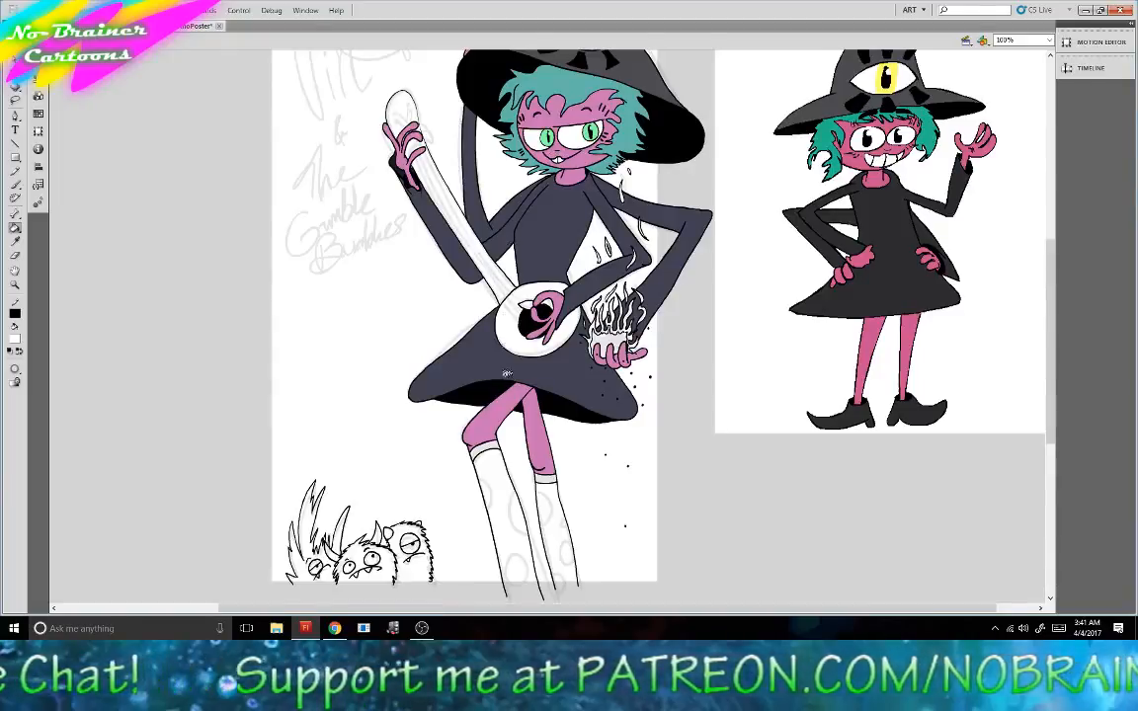
pyautogui.scroll(2, 510, 297)
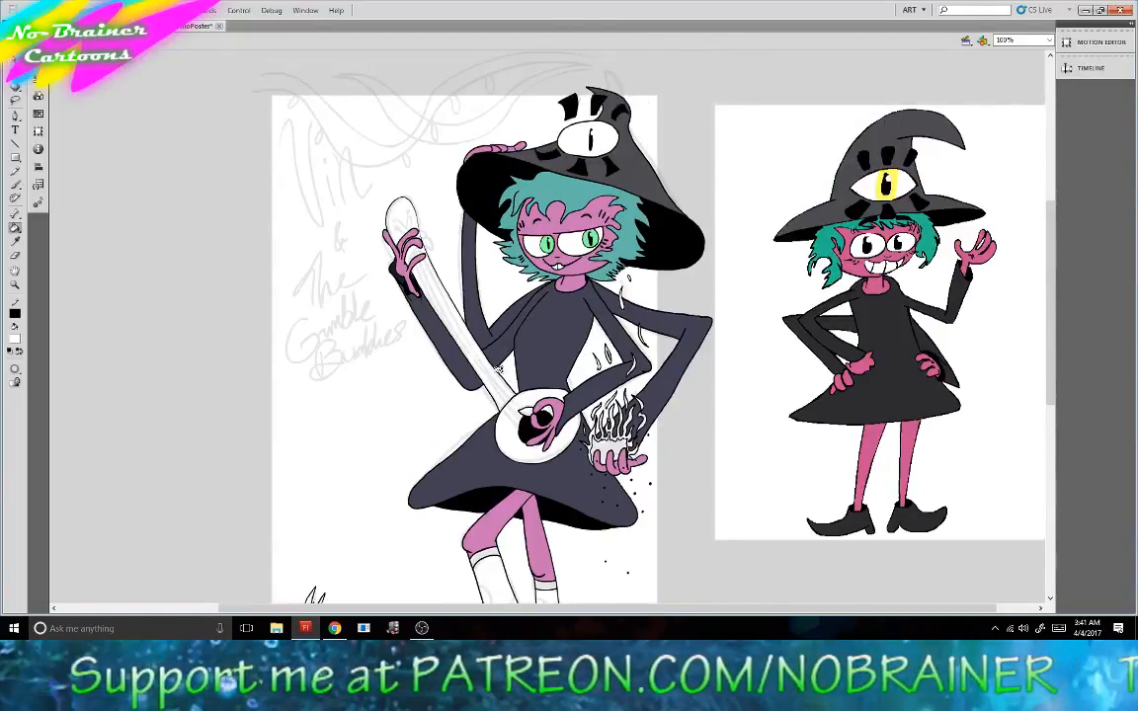
pyautogui.scroll(-2, 499, 367)
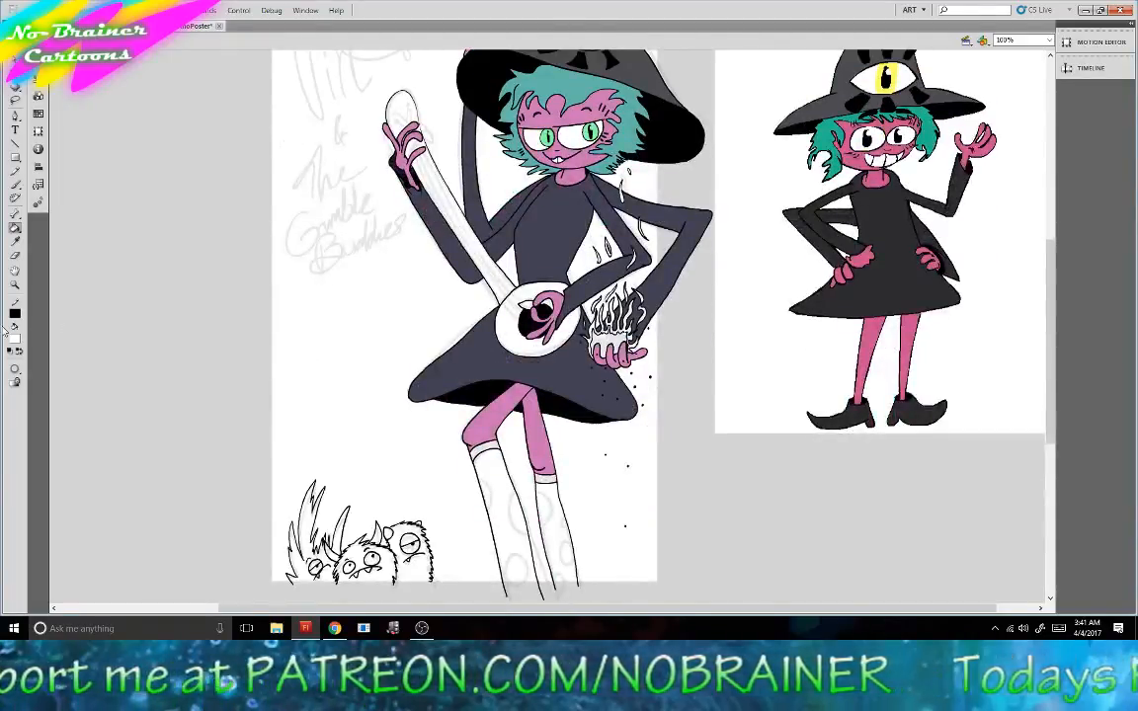
# Choose a muted olive (999966) as the fill colour, lower its saturation to 20% and raise its red to 171.
pyautogui.click(15, 339)
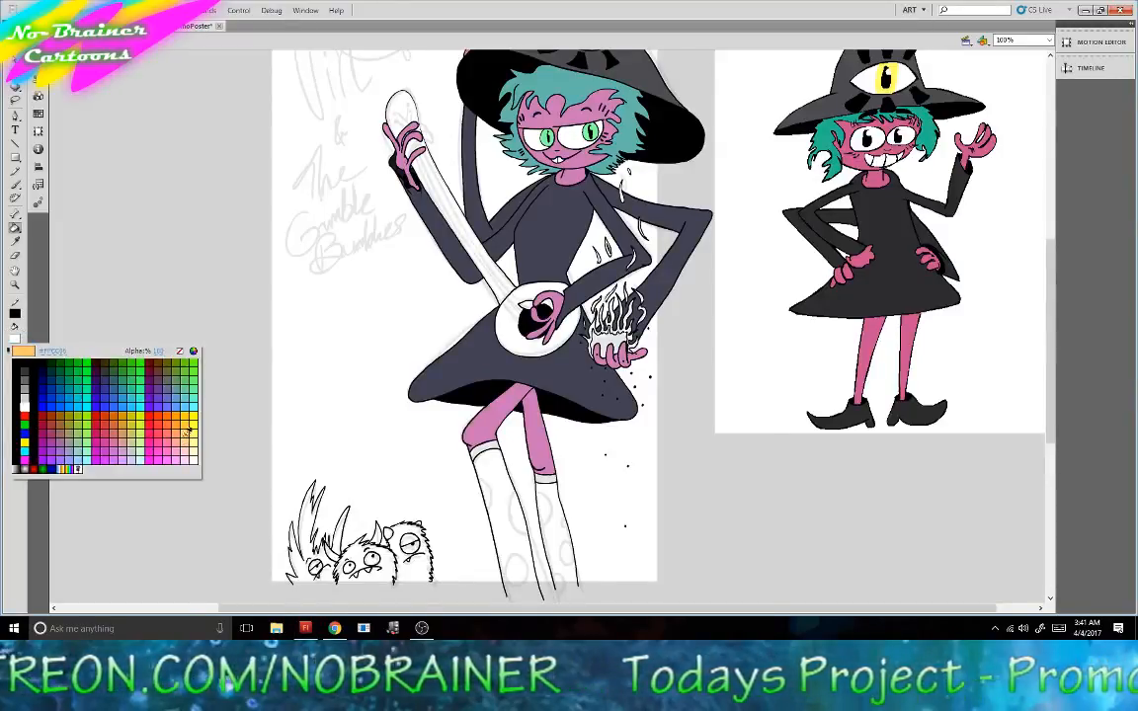
pyautogui.click(78, 427)
pyautogui.click(37, 79)
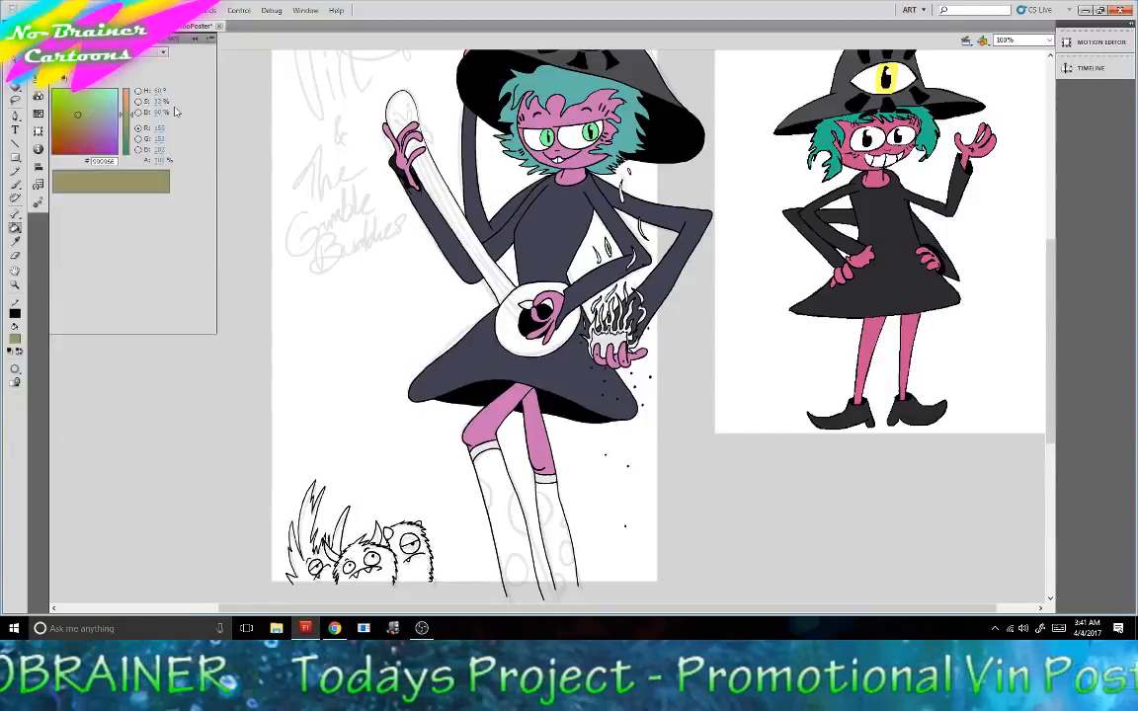
pyautogui.click(158, 102)
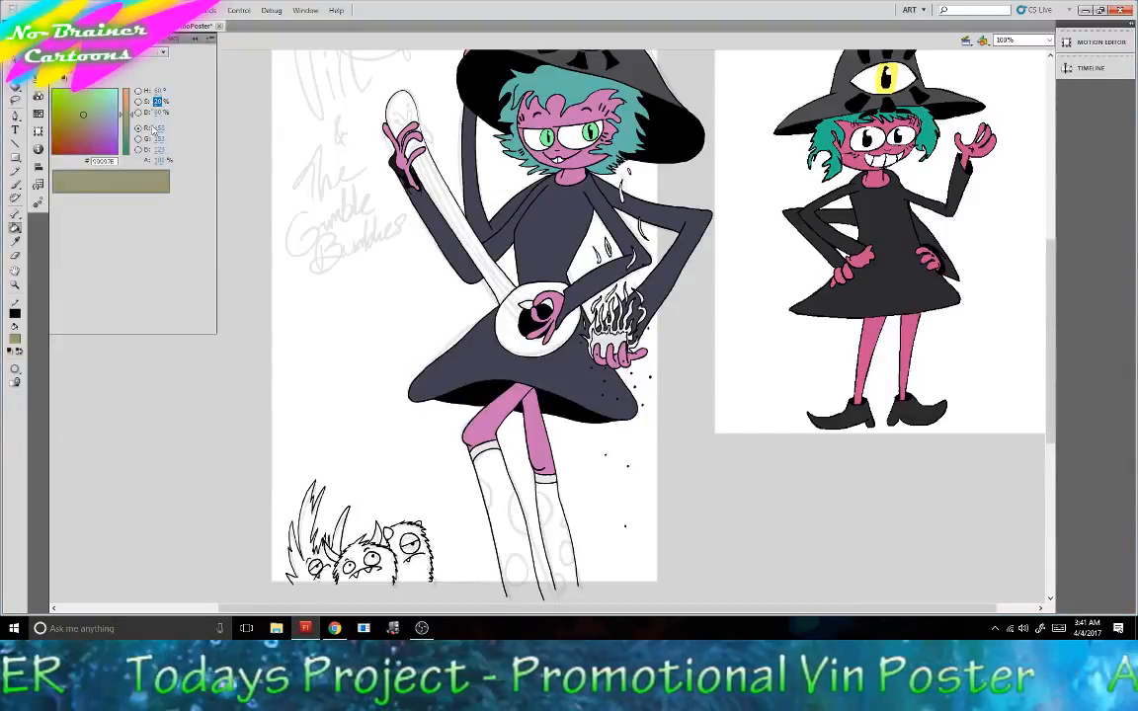
pyautogui.moveTo(154, 128); pyautogui.dragTo(169, 128)
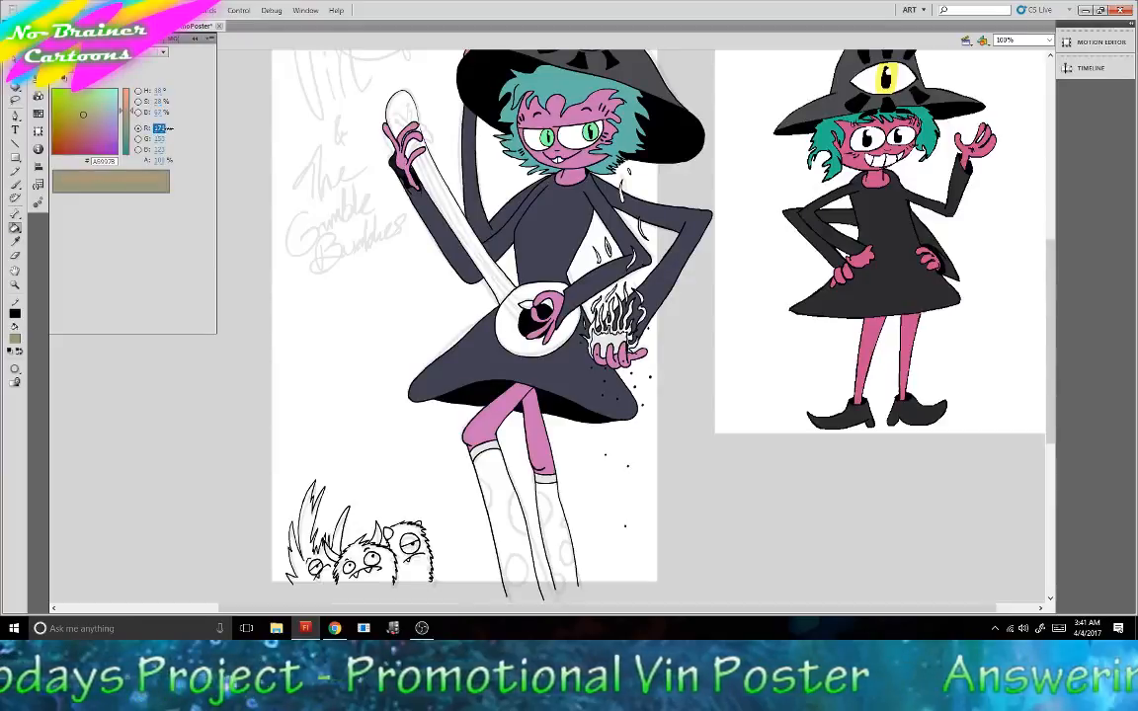
# Fill the guitar's headstock, neck and body with the tan colour.
pyautogui.click(399, 110)
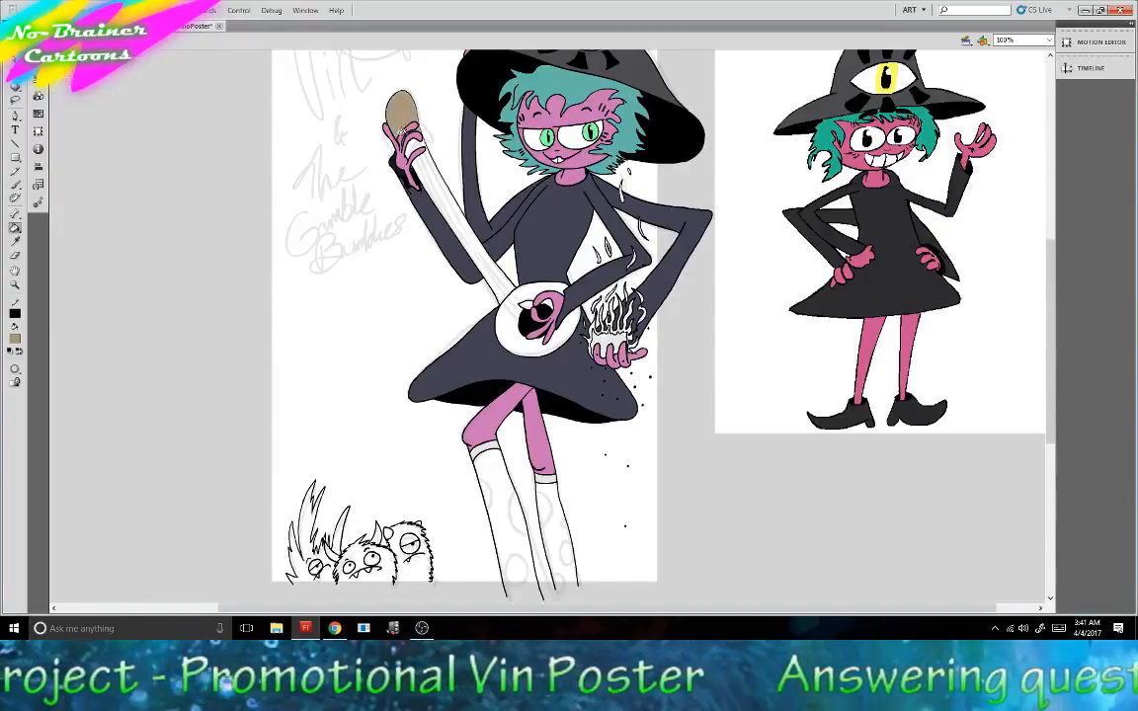
pyautogui.click(405, 133)
pyautogui.click(507, 304)
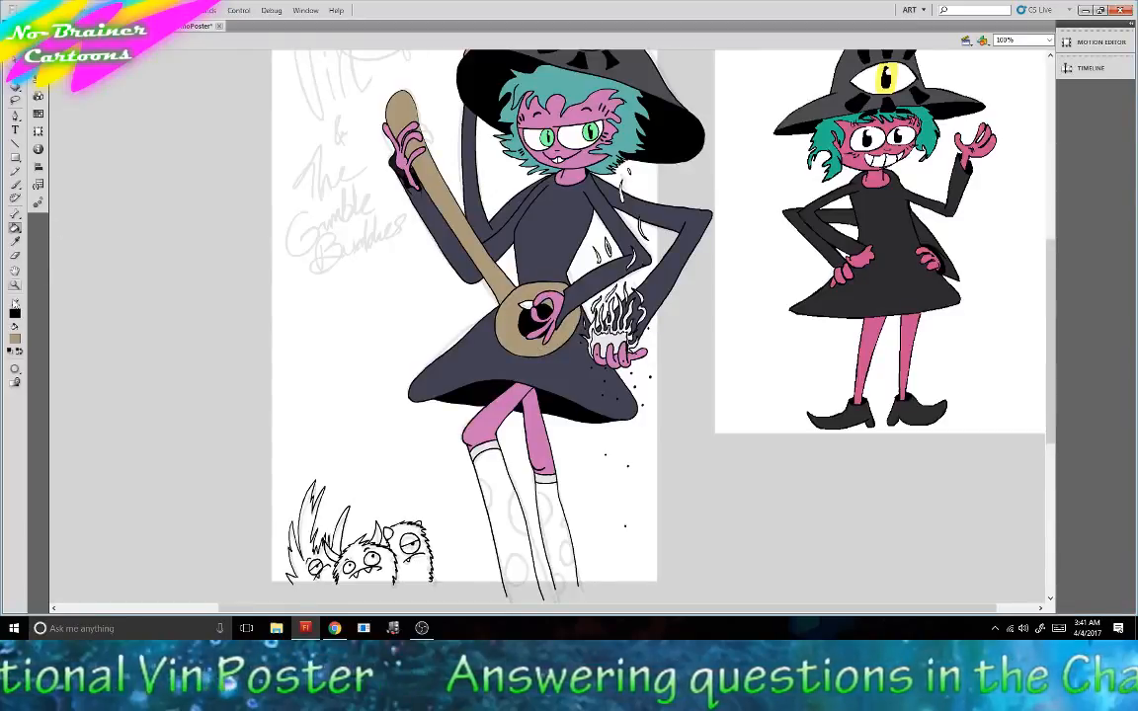
# Mix a medium brown with 57% saturation and 61% brightness and fill the pick in the strumming hand with it.
pyautogui.click(37, 80)
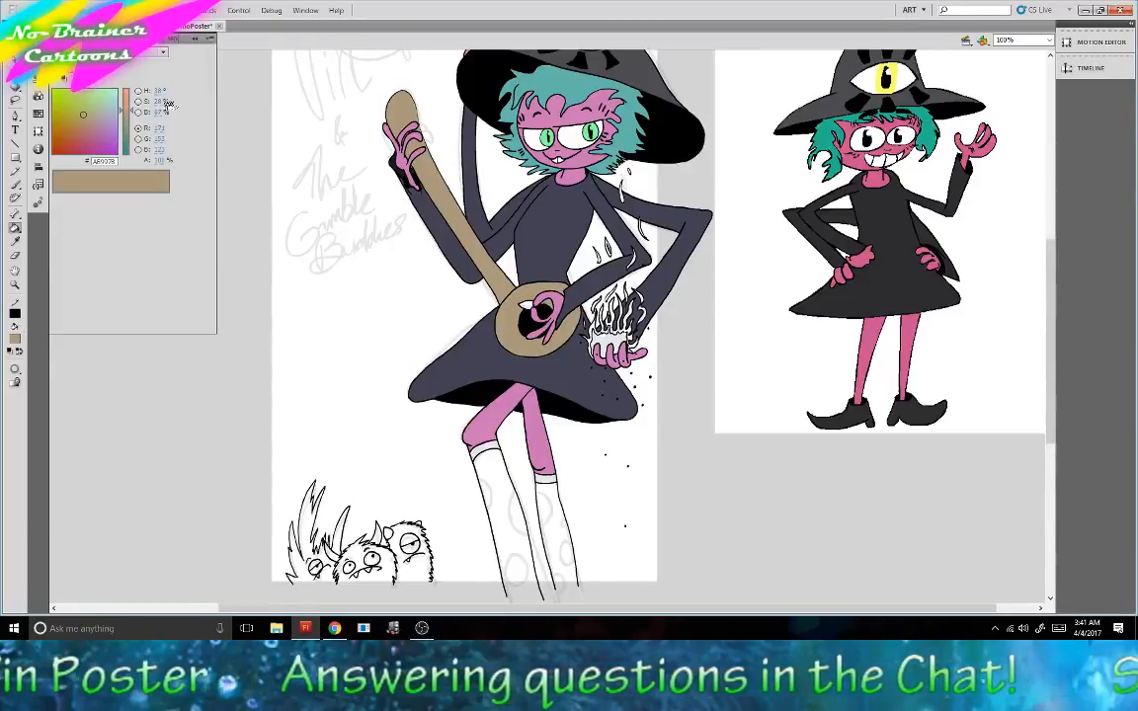
pyautogui.moveTo(158, 102)
pyautogui.mouseDown()
pyautogui.moveTo(178, 102)
pyautogui.moveTo(172, 126)
pyautogui.moveTo(140, 91)
pyautogui.moveTo(169, 92)
pyautogui.moveTo(161, 113)
pyautogui.moveTo(144, 113)
pyautogui.mouseUp()
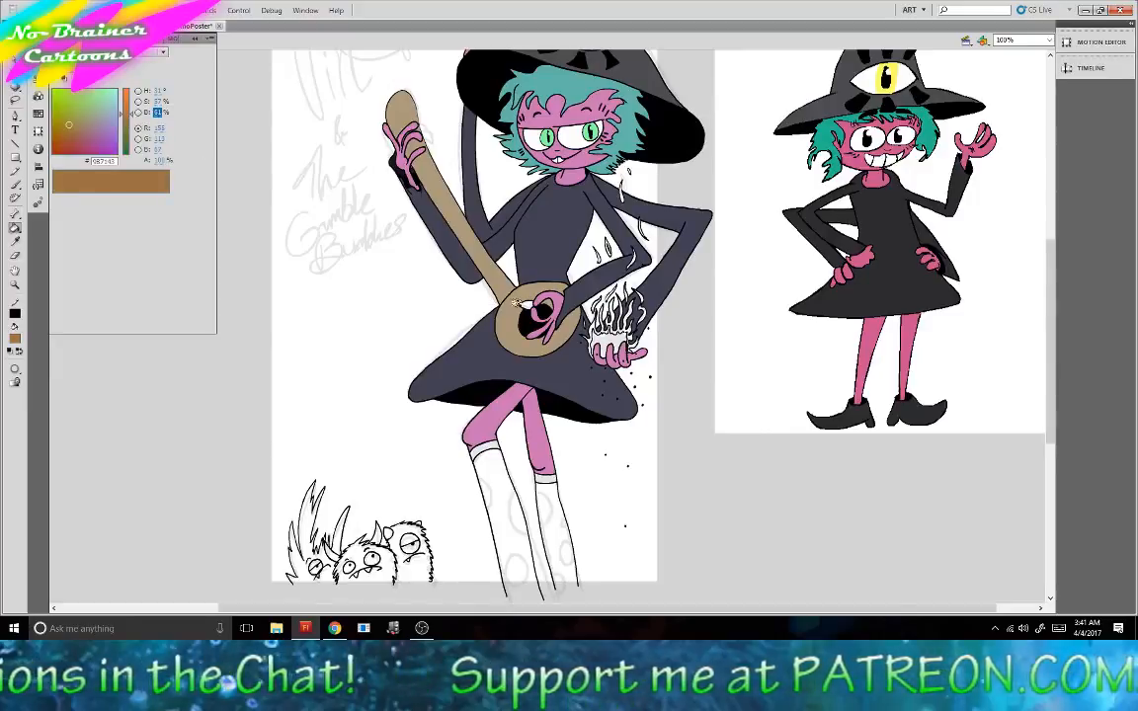
pyautogui.click(521, 304)
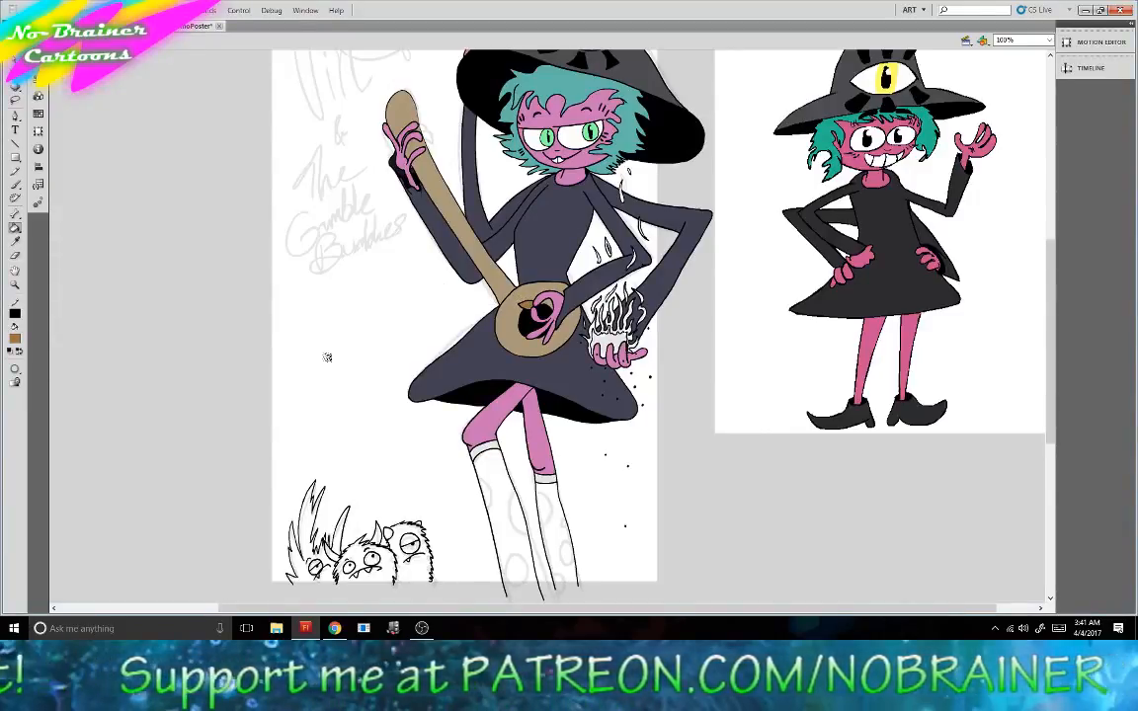
# Mix a strong red with a hue of 0° and fill the flames above the lower hand with it.
pyautogui.click(38, 96)
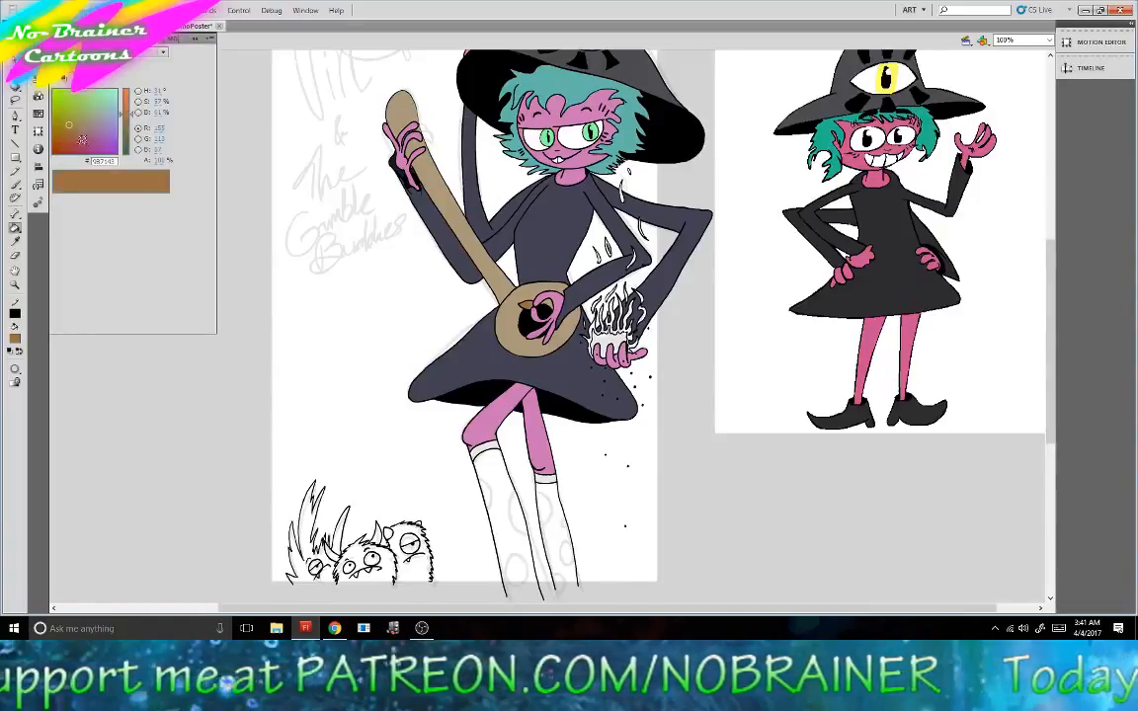
pyautogui.moveTo(82, 139); pyautogui.dragTo(62, 139)
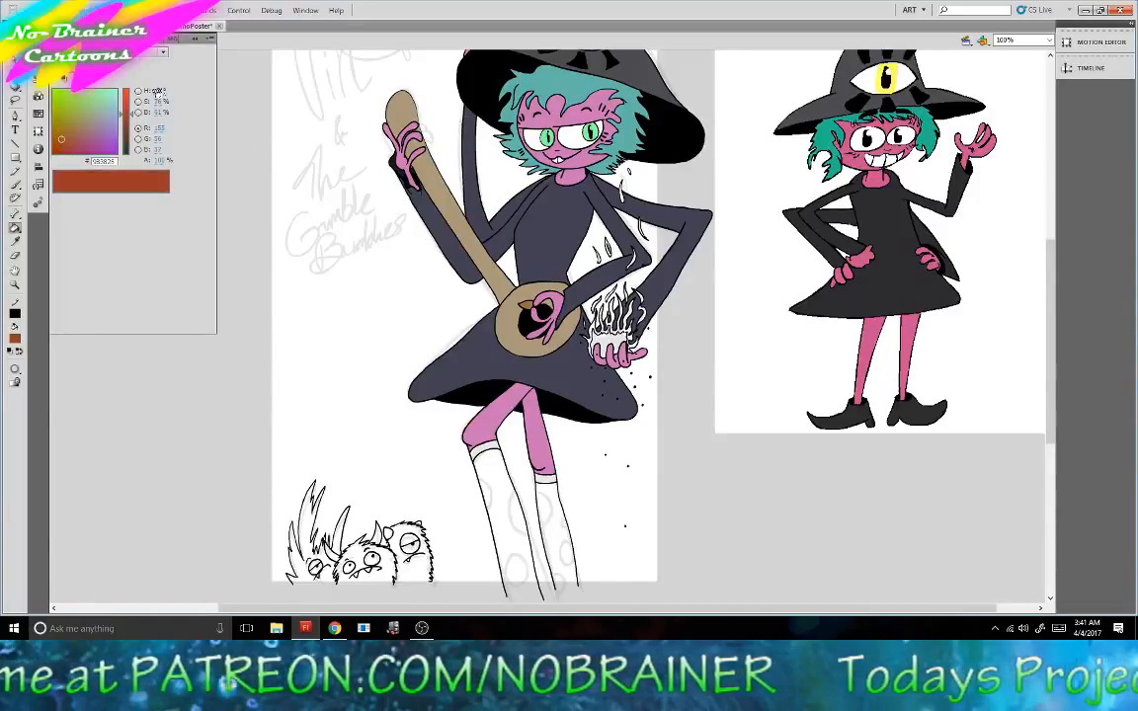
pyautogui.moveTo(157, 92)
pyautogui.mouseDown()
pyautogui.moveTo(161, 129)
pyautogui.moveTo(175, 128)
pyautogui.moveTo(160, 102)
pyautogui.mouseUp()
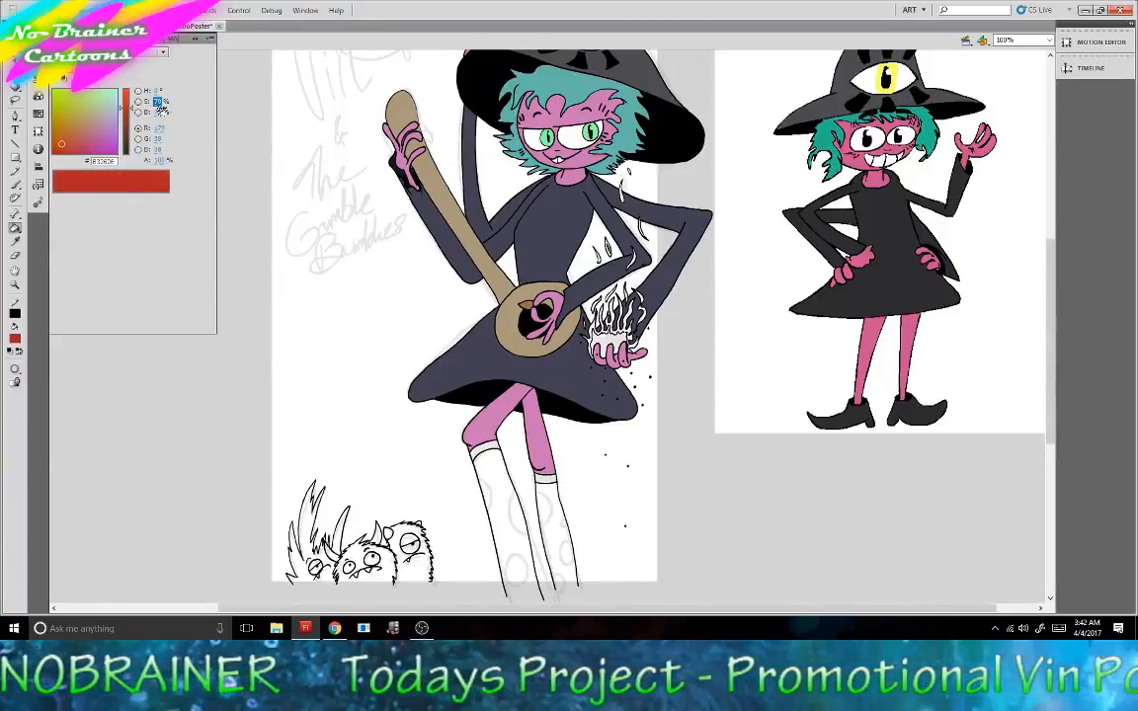
pyautogui.click(157, 112)
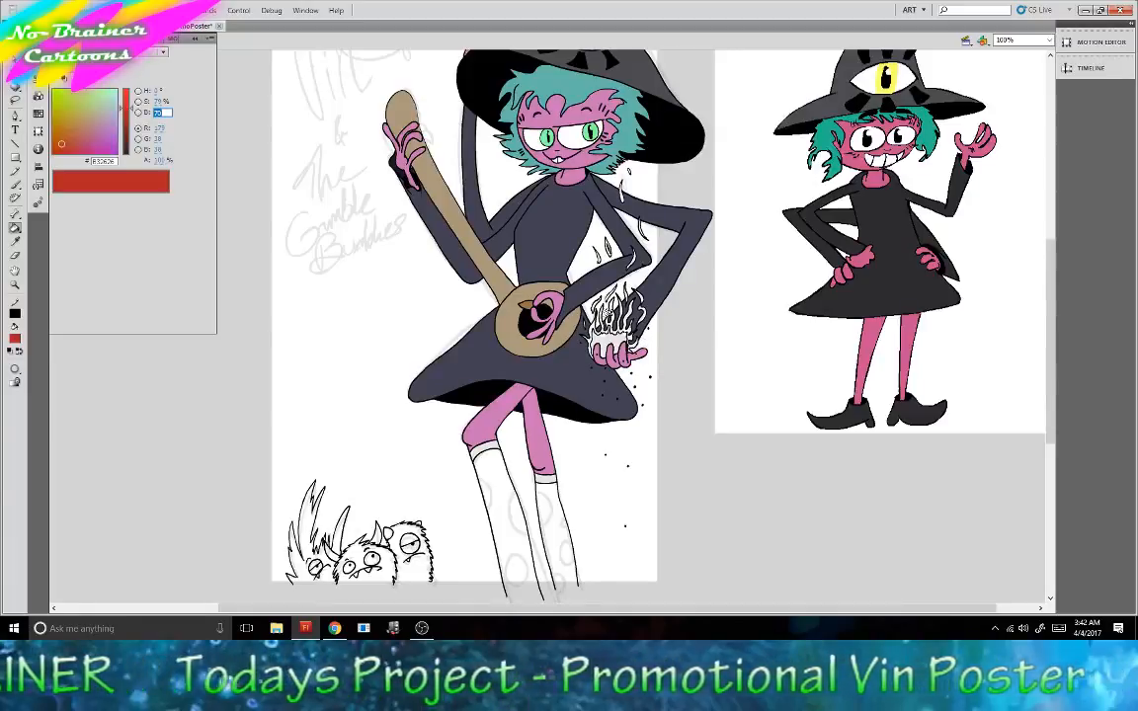
pyautogui.click(609, 309)
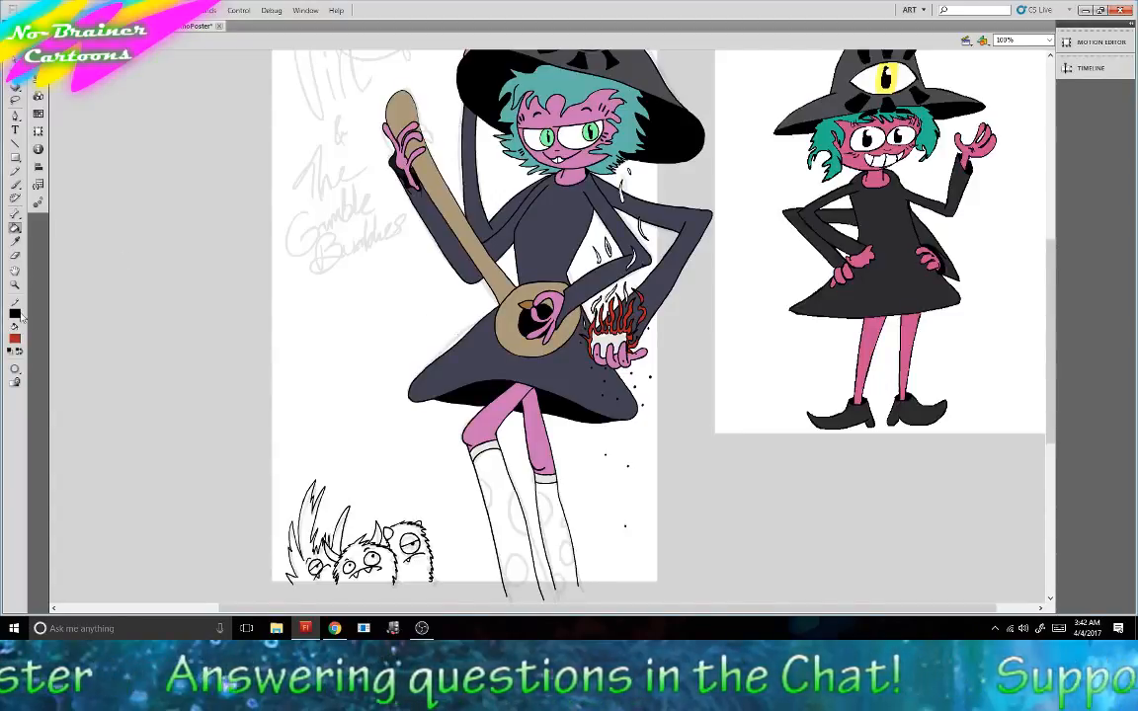
# Mix a golden yellow (FFDC00) and fill the flames above the lower hand with it.
pyautogui.click(41, 81)
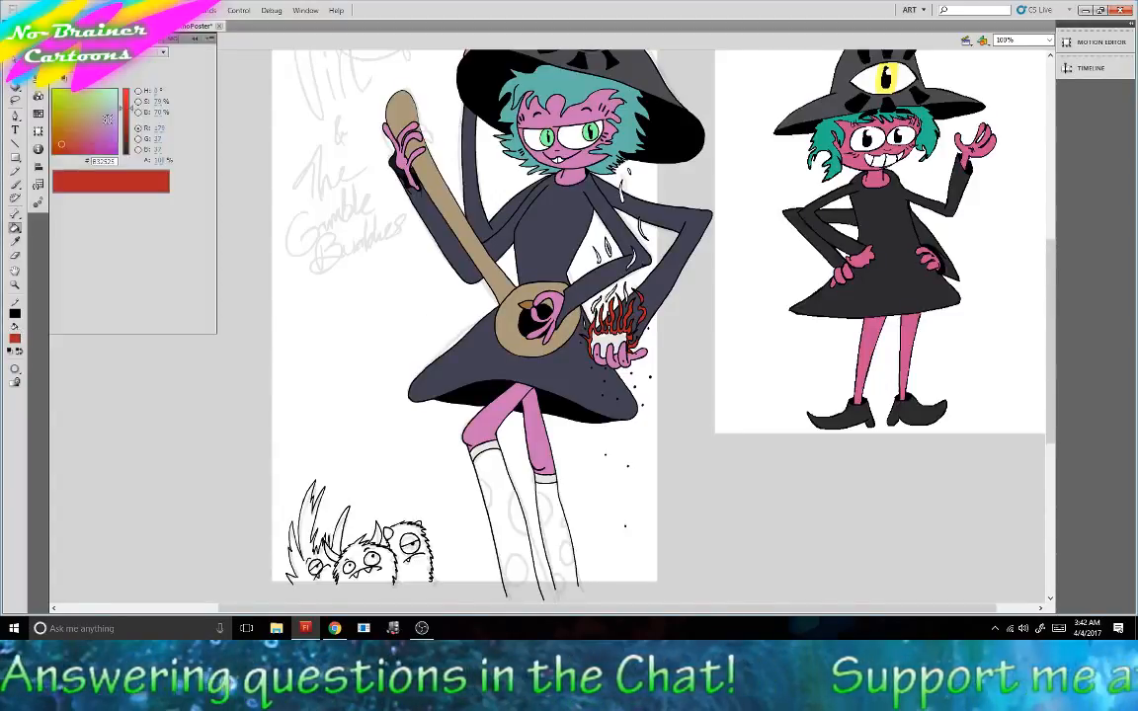
pyautogui.moveTo(55, 127); pyautogui.dragTo(52, 126)
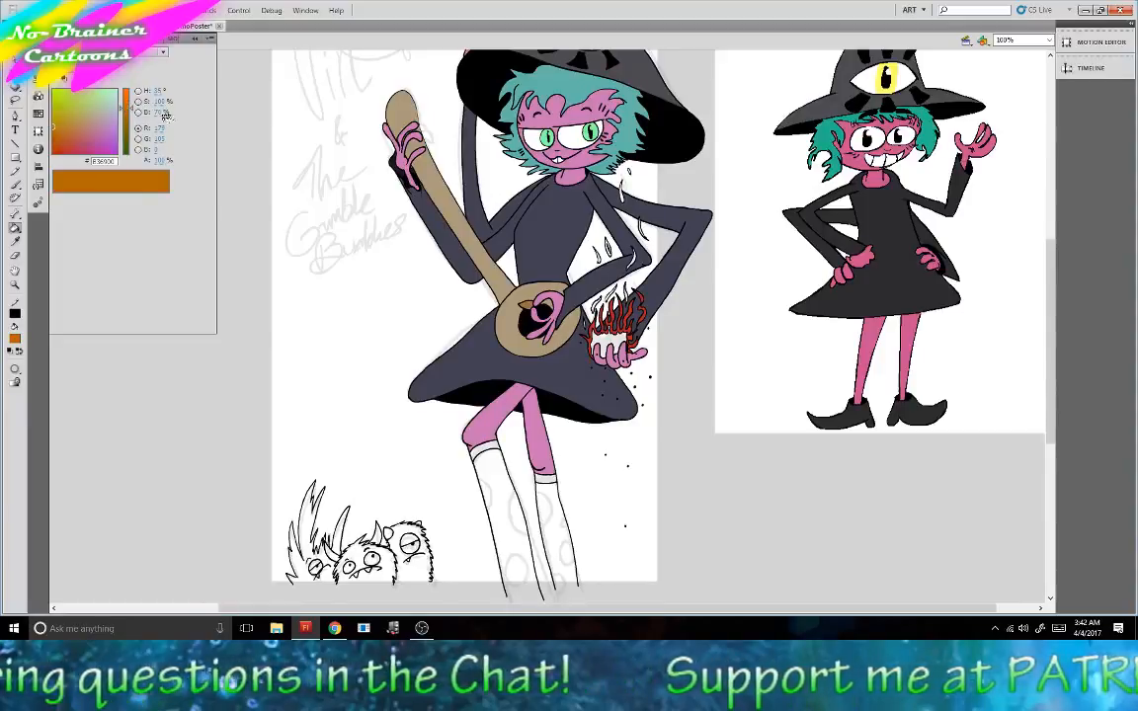
pyautogui.moveTo(156, 132); pyautogui.dragTo(158, 158)
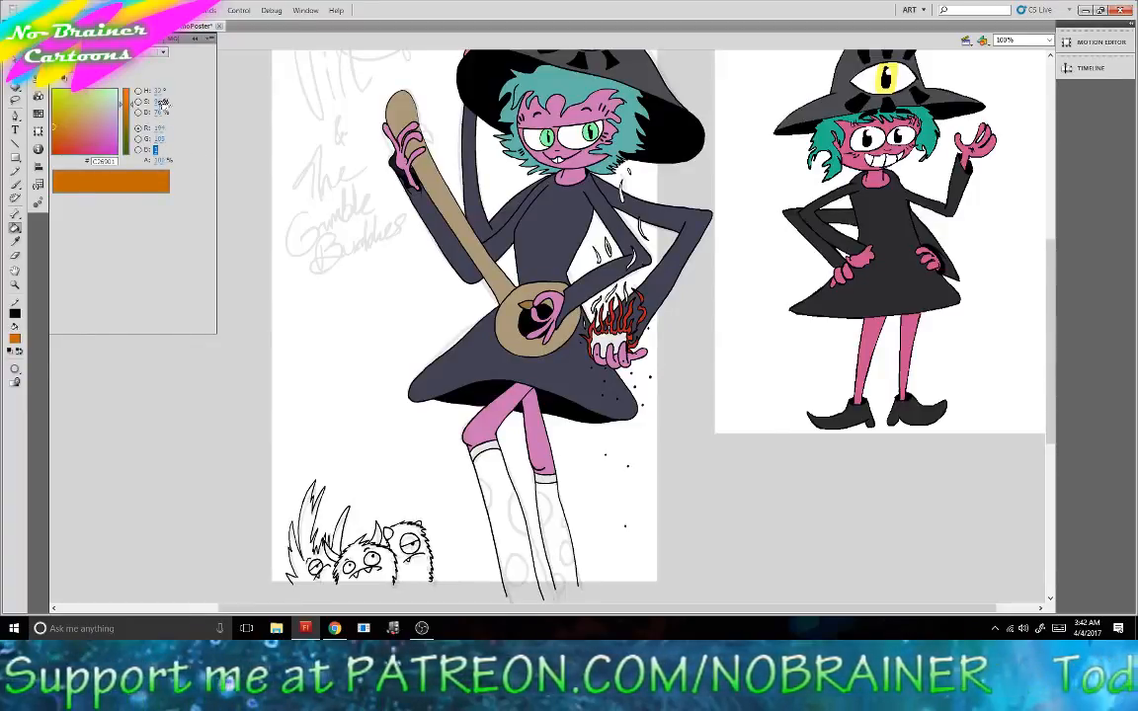
pyautogui.moveTo(158, 138); pyautogui.dragTo(179, 143)
pyautogui.moveTo(164, 91)
pyautogui.mouseDown()
pyautogui.moveTo(184, 91)
pyautogui.moveTo(162, 111)
pyautogui.moveTo(175, 111)
pyautogui.mouseUp()
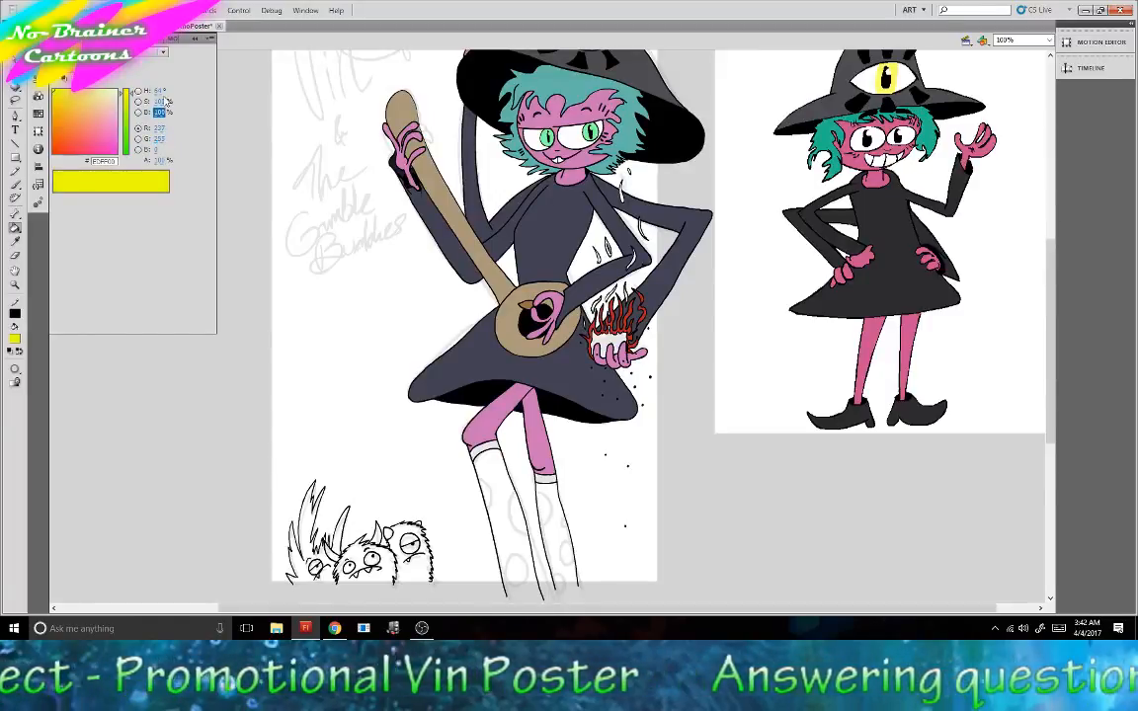
pyautogui.moveTo(164, 91); pyautogui.dragTo(183, 128)
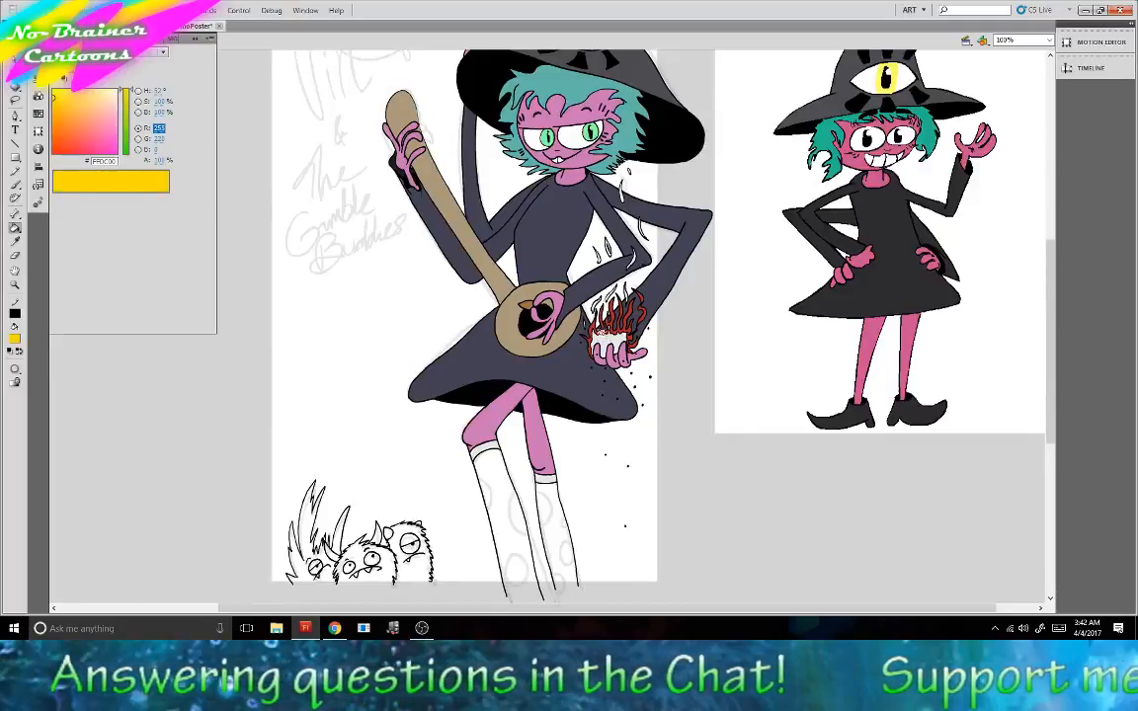
pyautogui.click(615, 321)
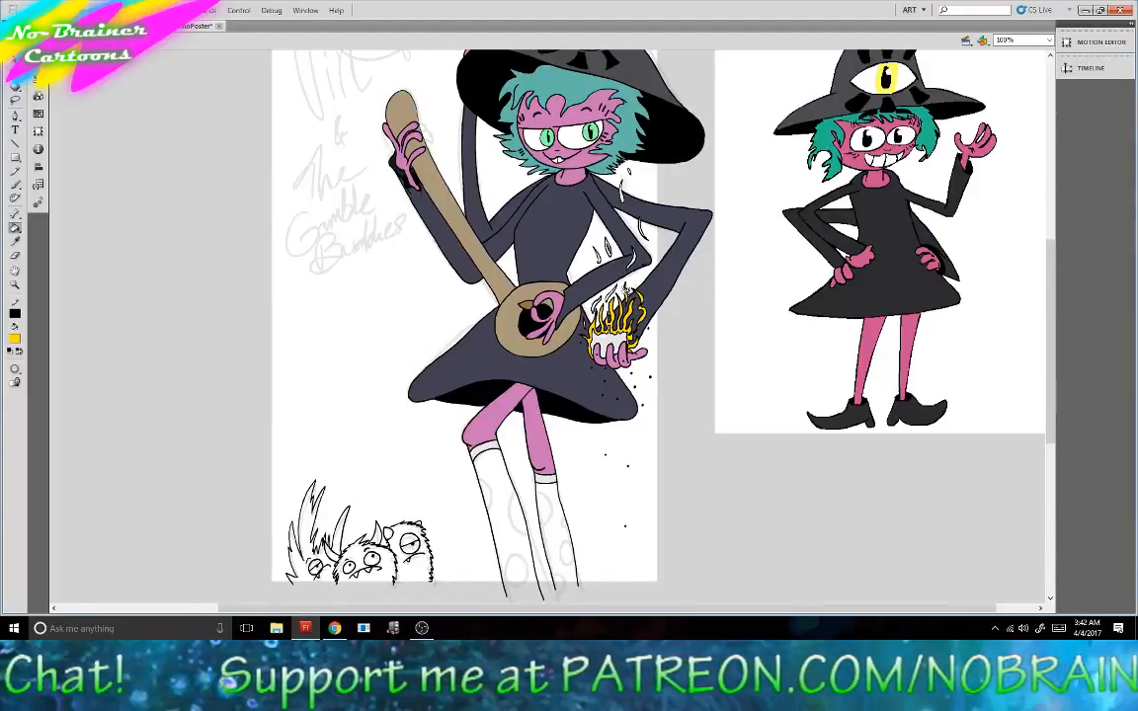
# Fill the three loose sparks beside and just above the flames, including their black outlines, with the golden yellow.
pyautogui.click(1048, 39)
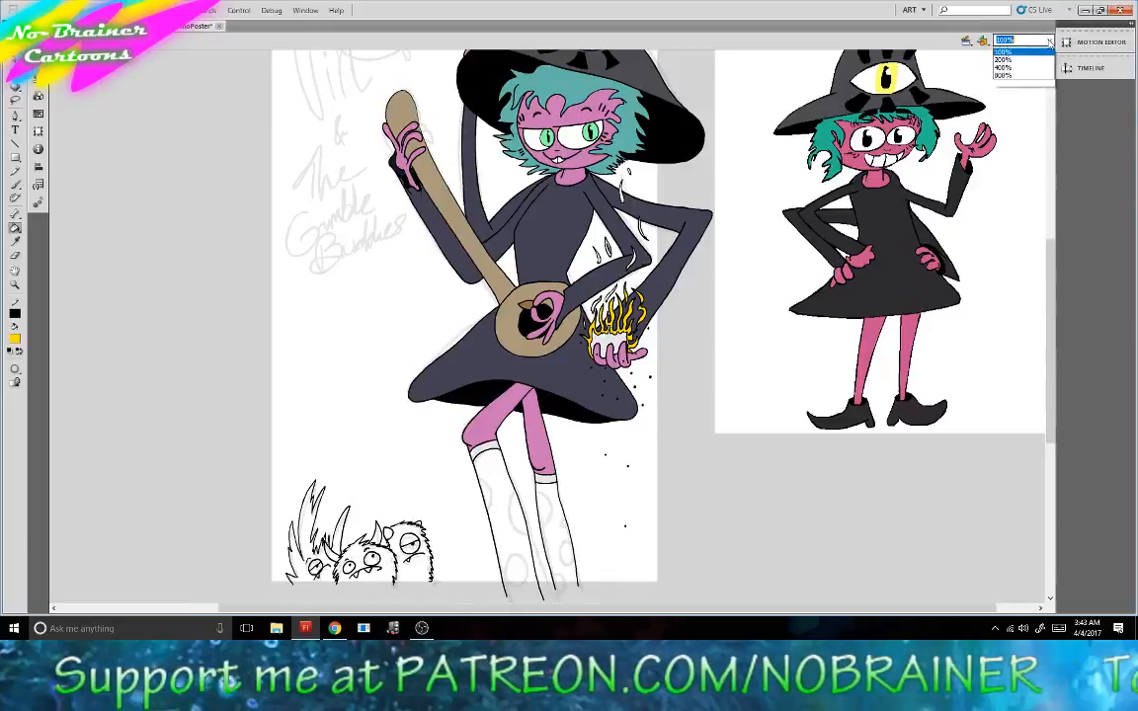
pyautogui.click(1012, 109)
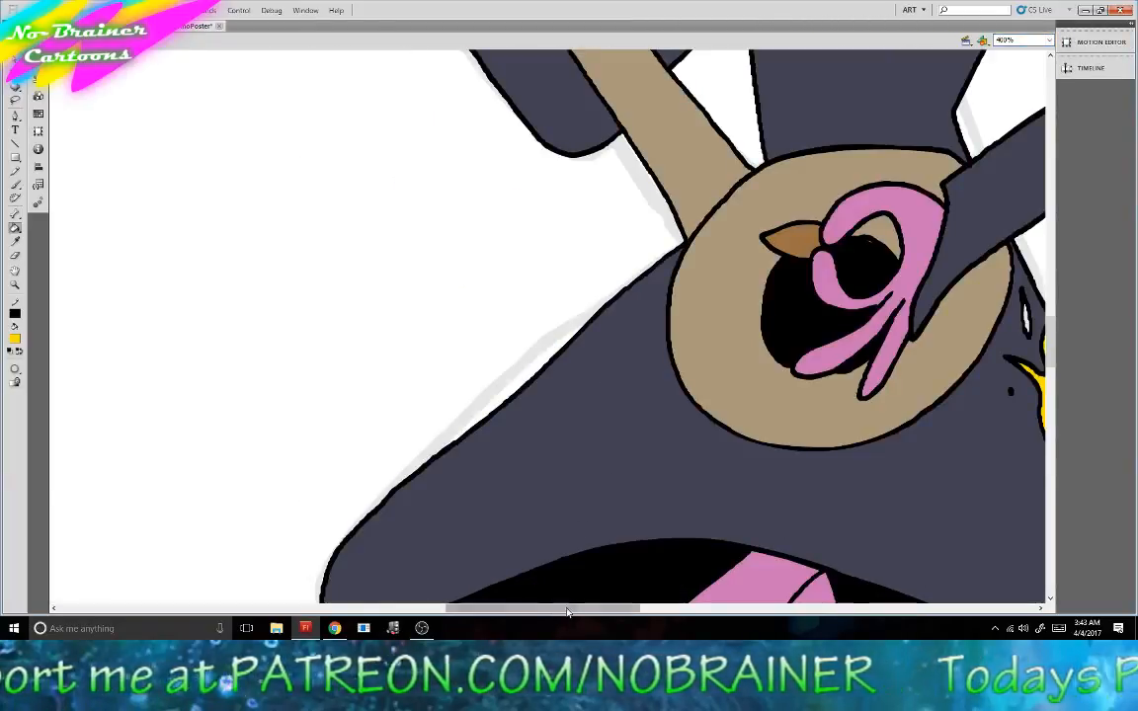
pyautogui.moveTo(559, 606); pyautogui.dragTo(653, 599)
pyautogui.scroll(1, 684, 455)
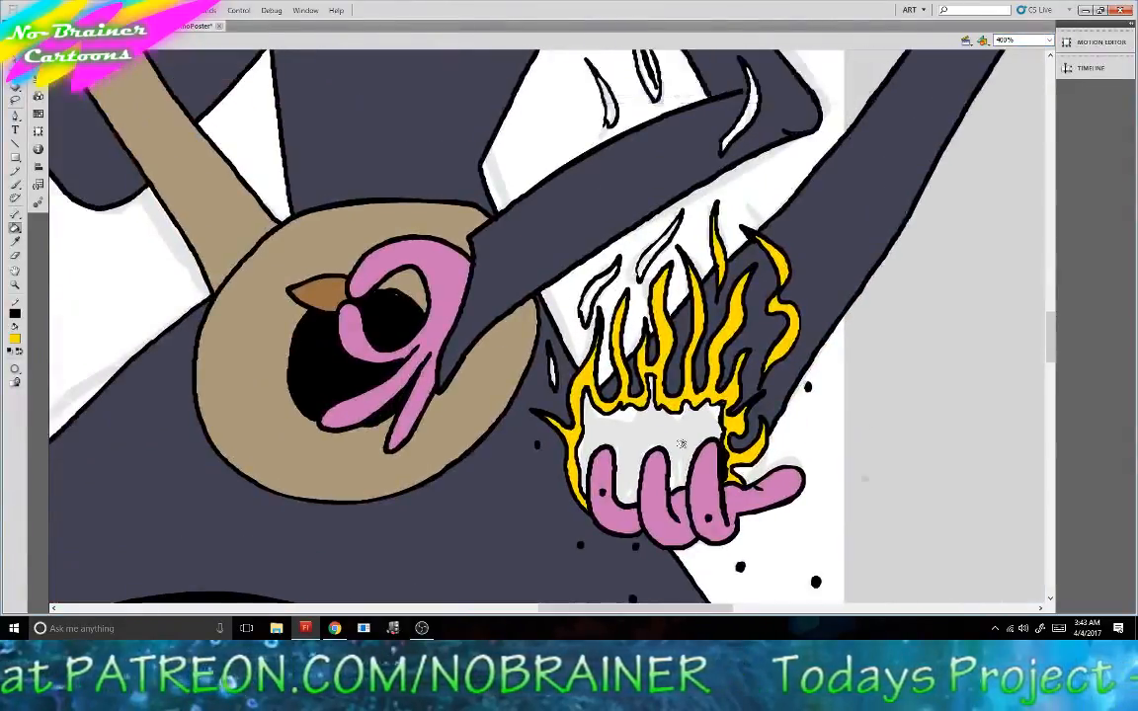
pyautogui.click(549, 366)
pyautogui.click(550, 365)
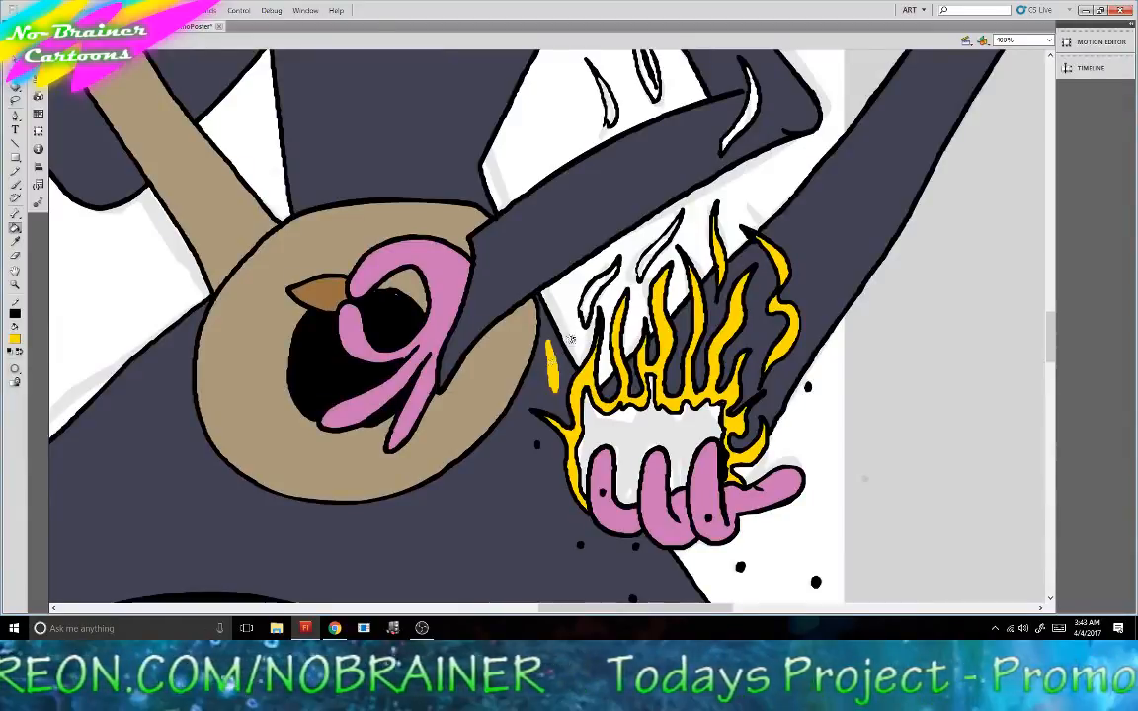
pyautogui.click(588, 299)
pyautogui.click(593, 296)
pyautogui.click(652, 254)
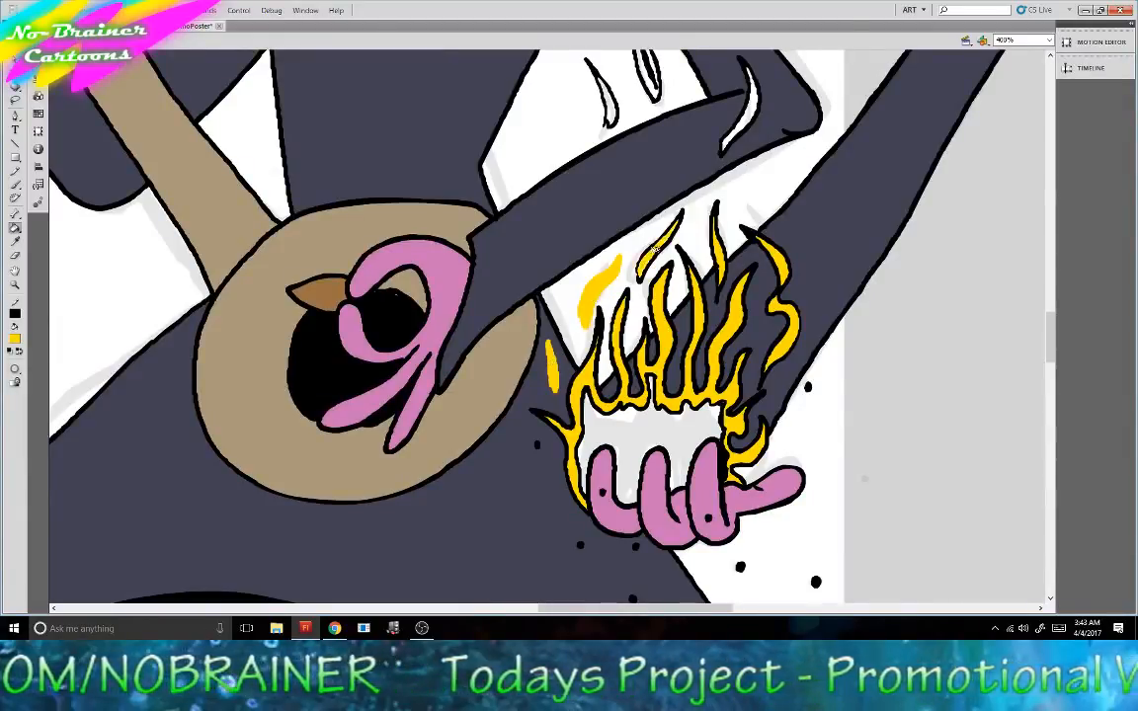
pyautogui.click(653, 249)
pyautogui.click(708, 227)
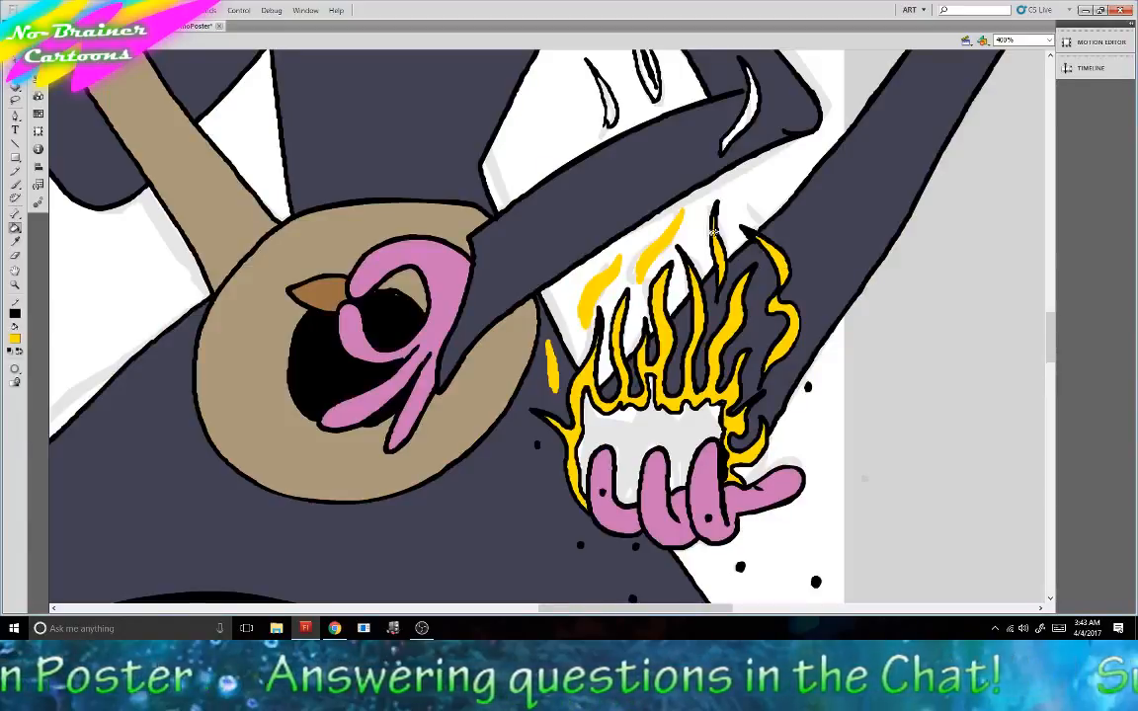
# Fill the remaining sparks, from the bent forearm up to just below the hat brim, with the golden yellow.
pyautogui.scroll(3, 721, 225)
pyautogui.click(747, 213)
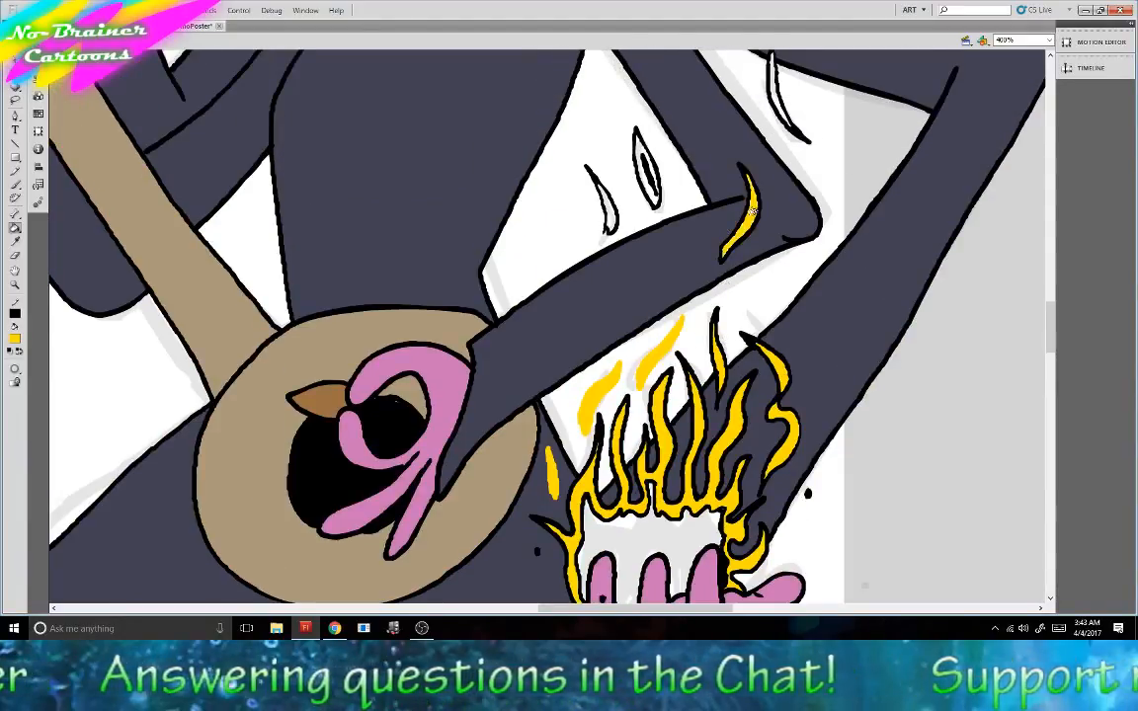
pyautogui.click(640, 172)
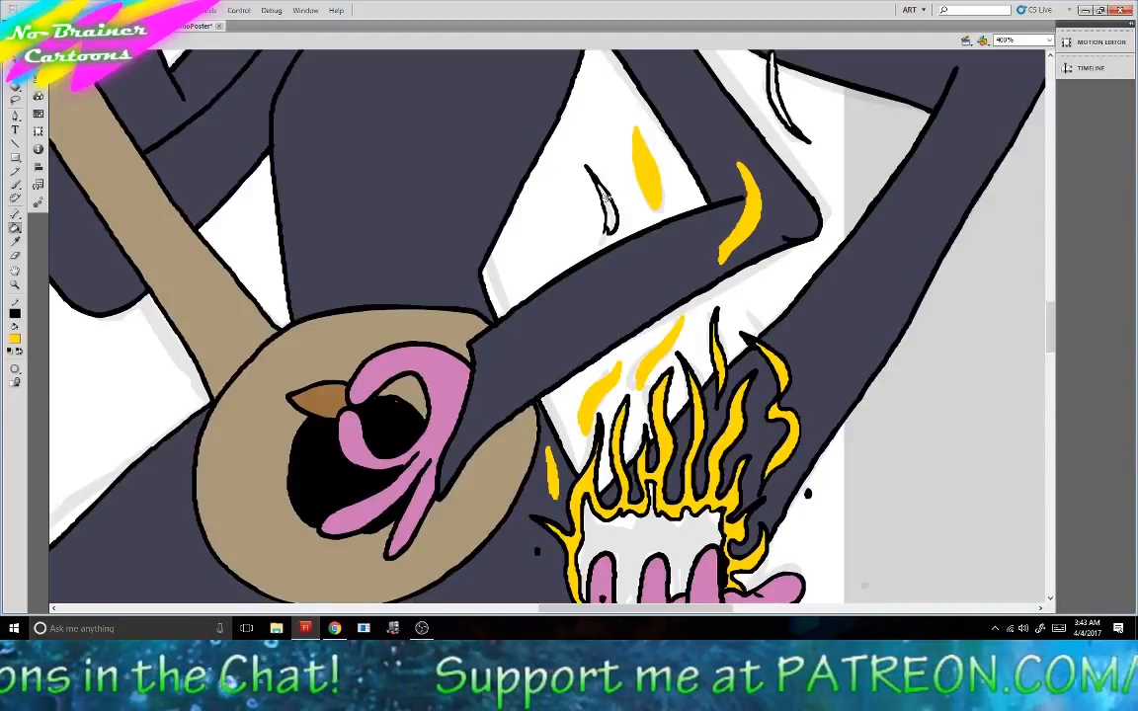
pyautogui.click(600, 198)
pyautogui.scroll(2, 731, 129)
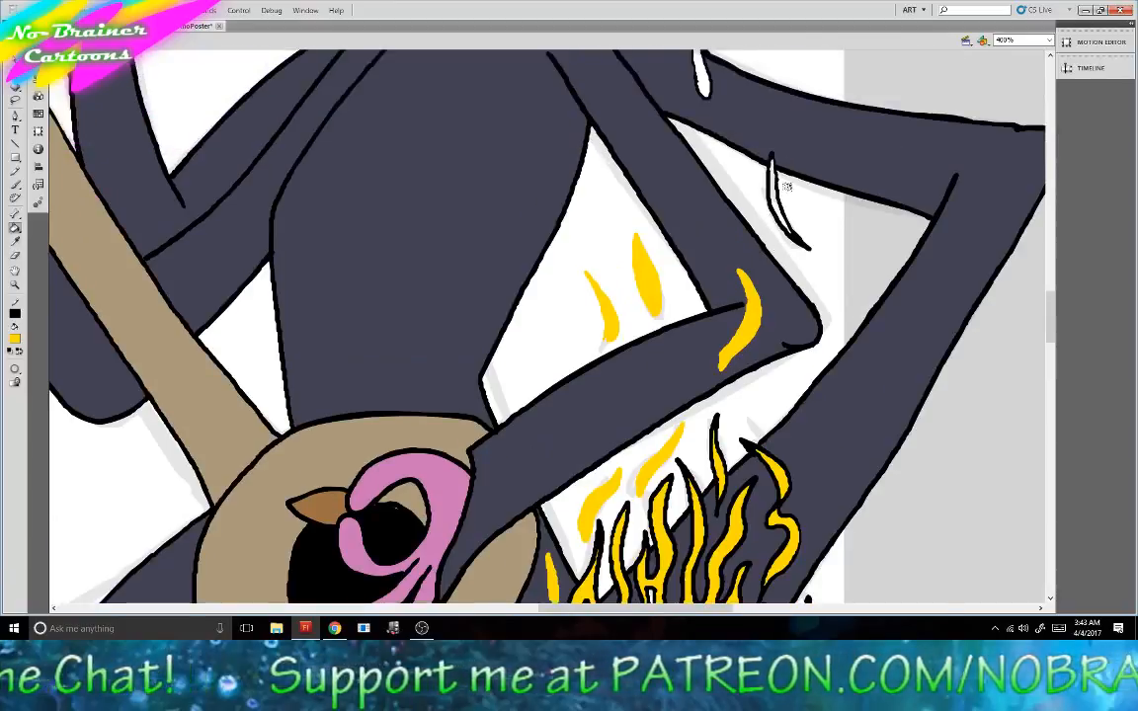
pyautogui.click(769, 195)
pyautogui.scroll(2, 770, 195)
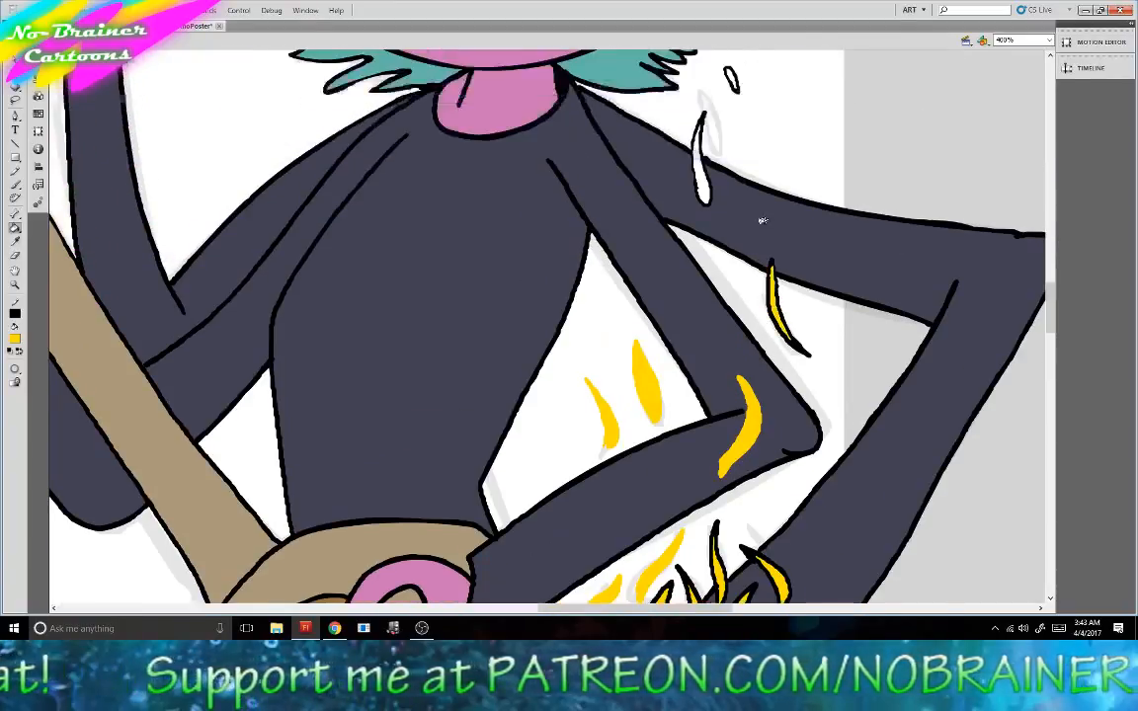
pyautogui.click(702, 158)
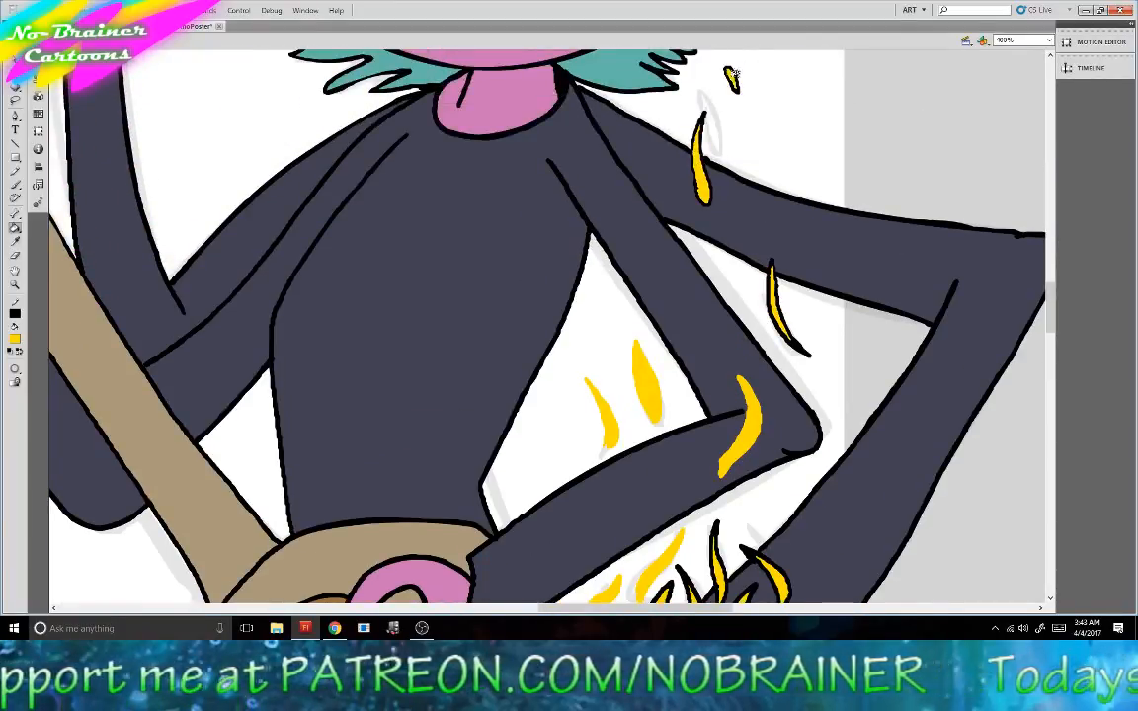
pyautogui.scroll(6, 946, 292)
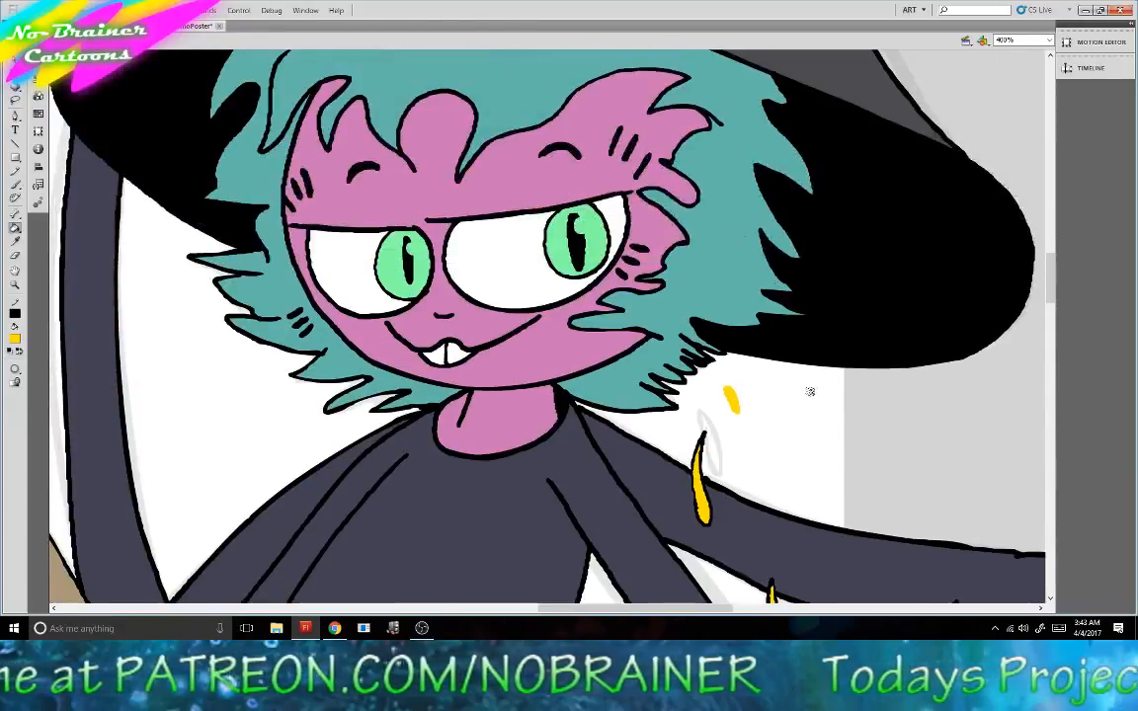
# Lower the fill colour's saturation to 12% and fill the core of the fire behind the fingers with the resulting cream.
pyautogui.scroll(-6, 810, 392)
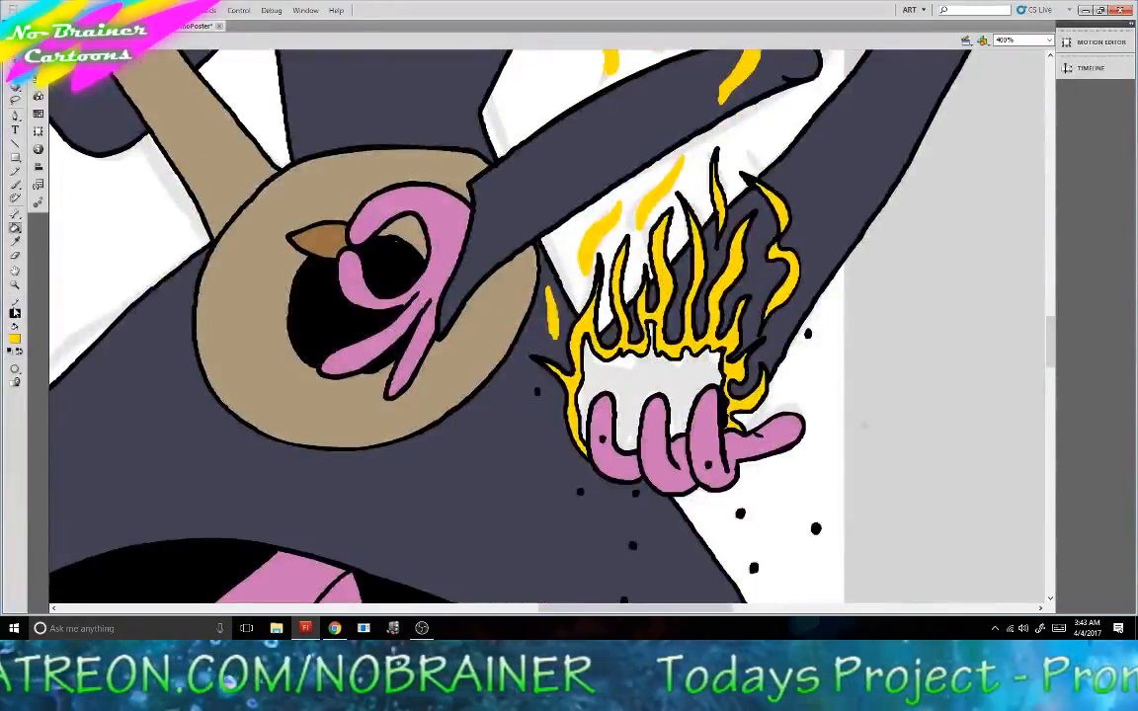
pyautogui.click(38, 96)
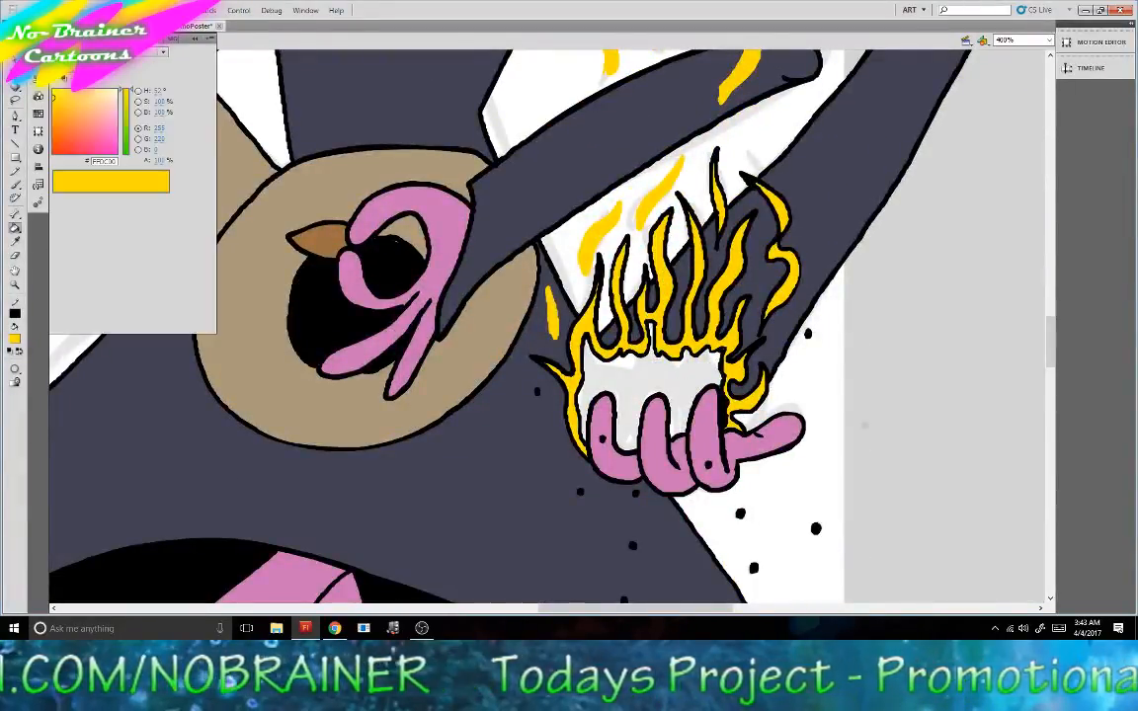
pyautogui.click(156, 102)
pyautogui.write('12')
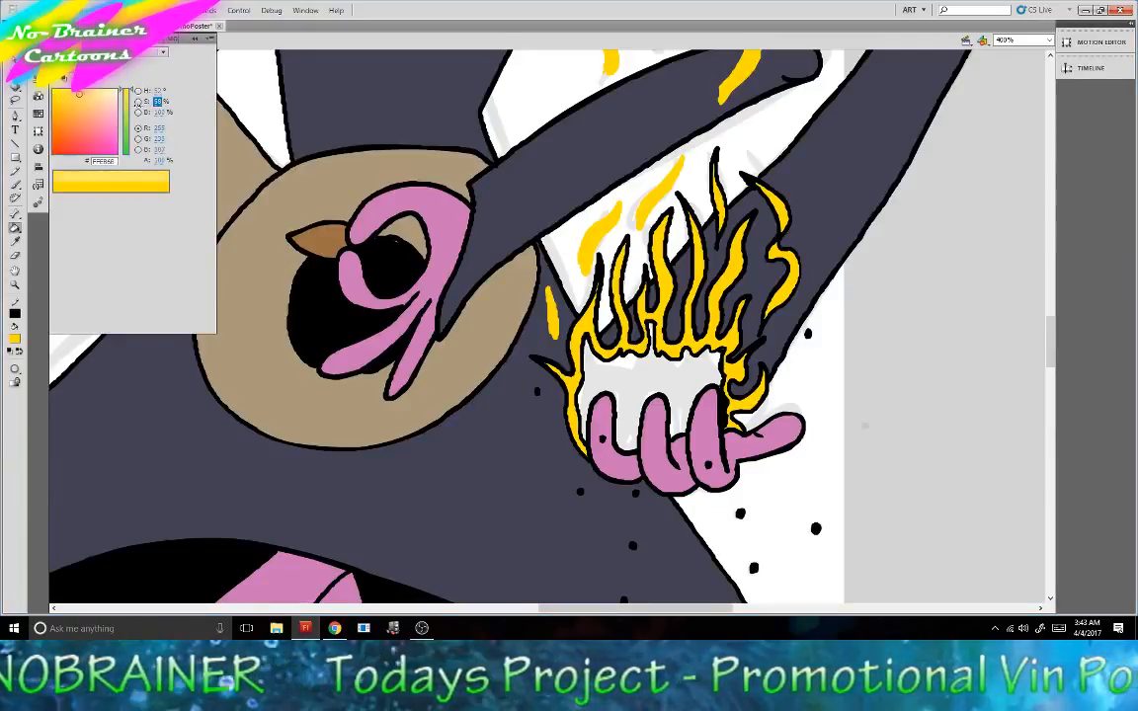
pyautogui.press('Return')
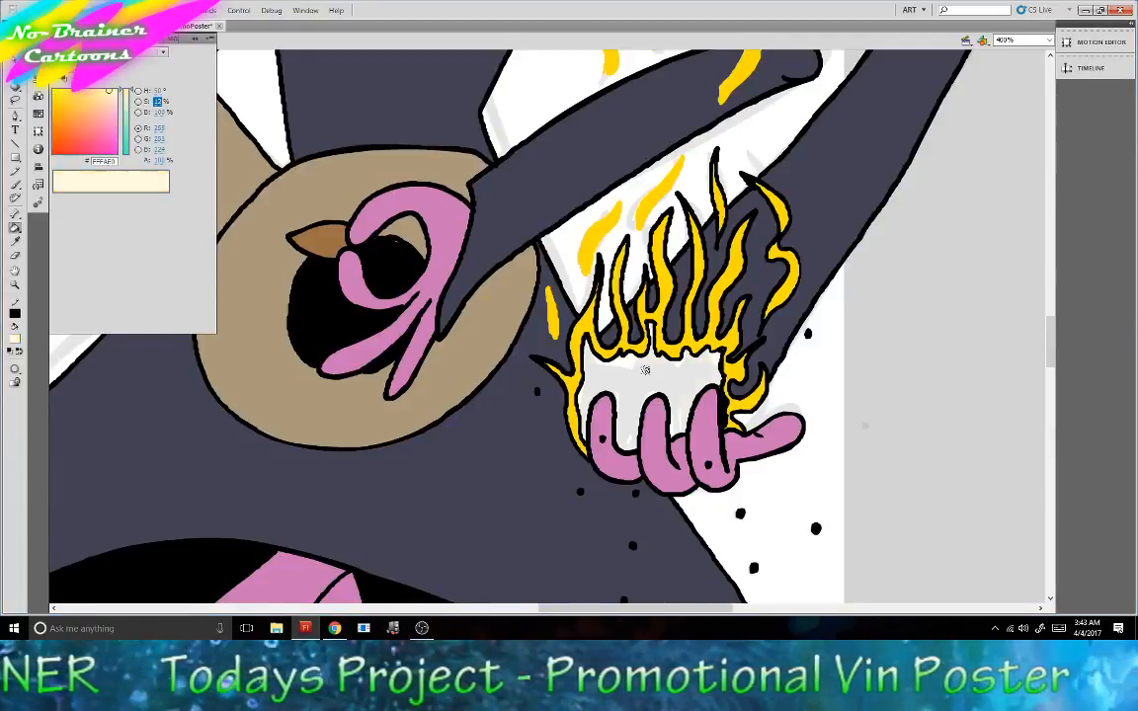
pyautogui.click(610, 368)
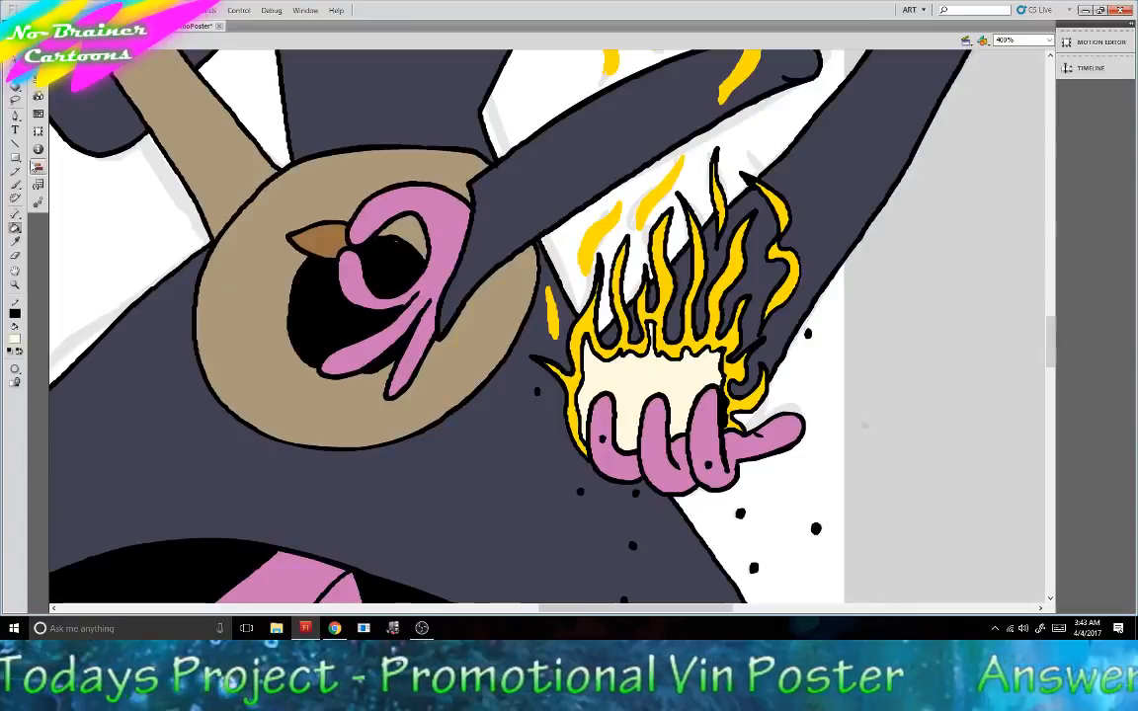
# Set the brush to Paint Inside, and recolour the black outline between the fire's core and the flames with the cream fill.
pyautogui.click(16, 187)
pyautogui.click(14, 398)
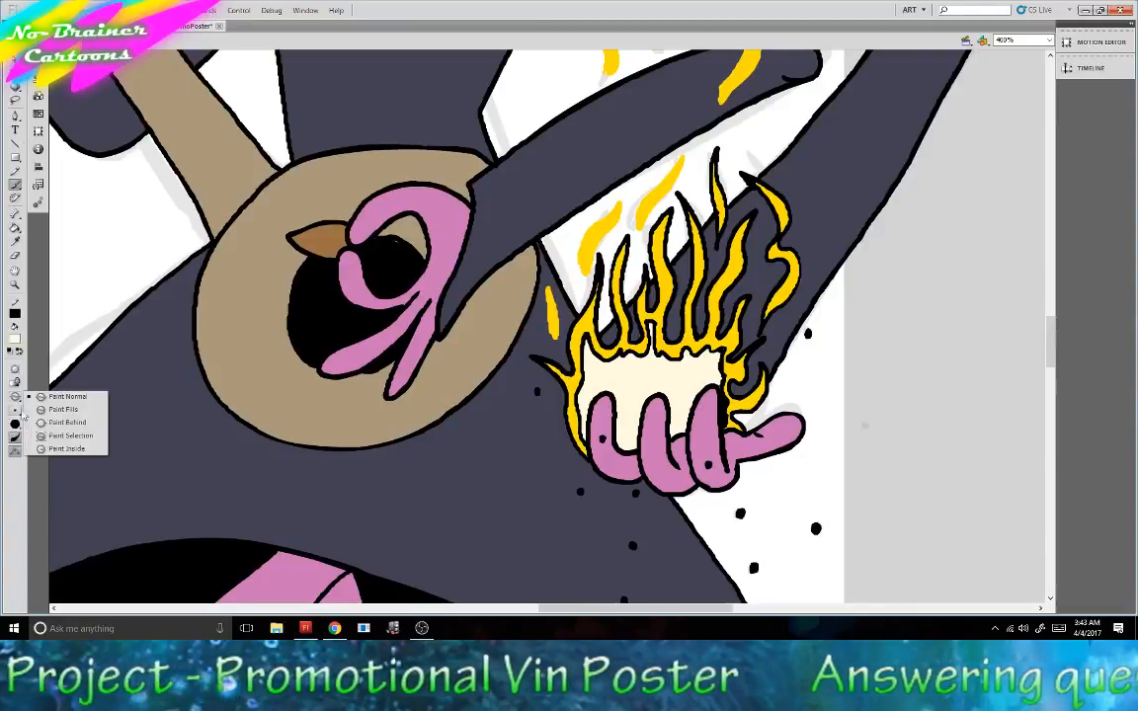
pyautogui.click(48, 447)
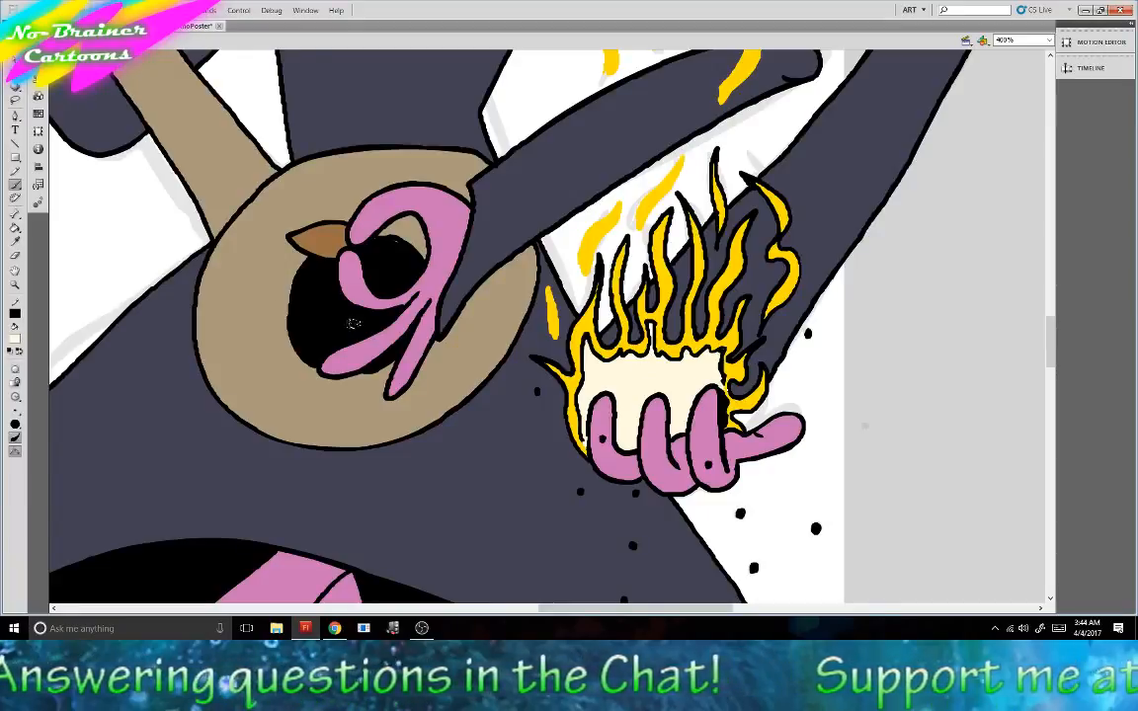
pyautogui.click(14, 227)
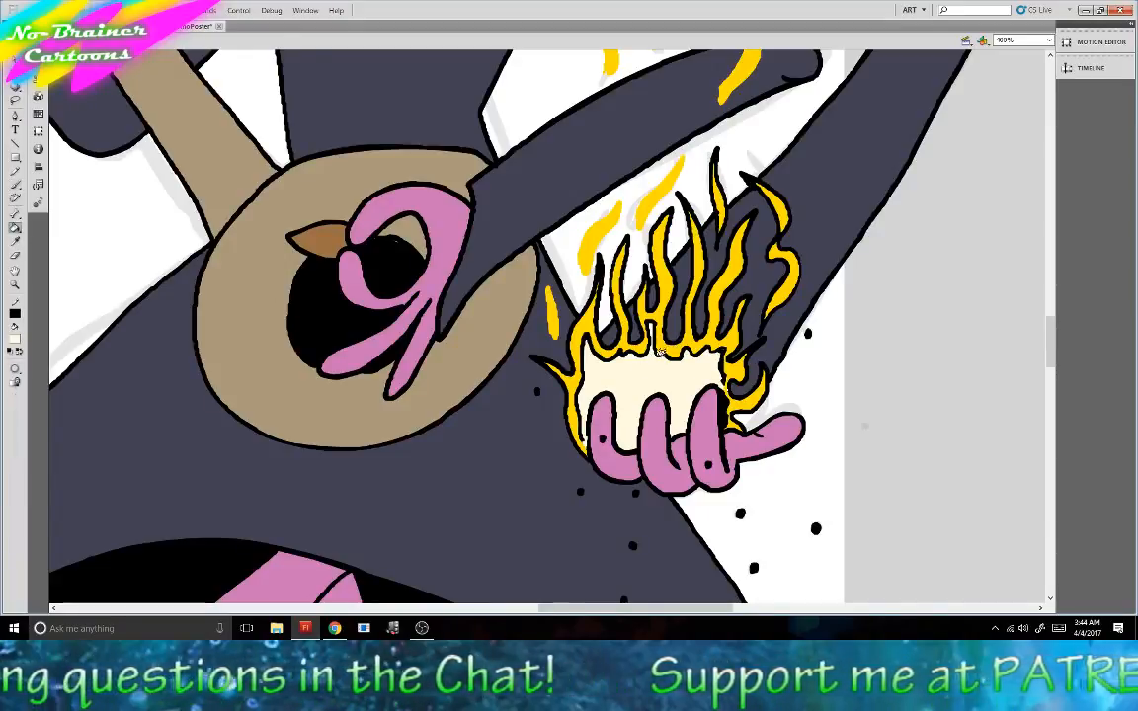
pyautogui.click(661, 351)
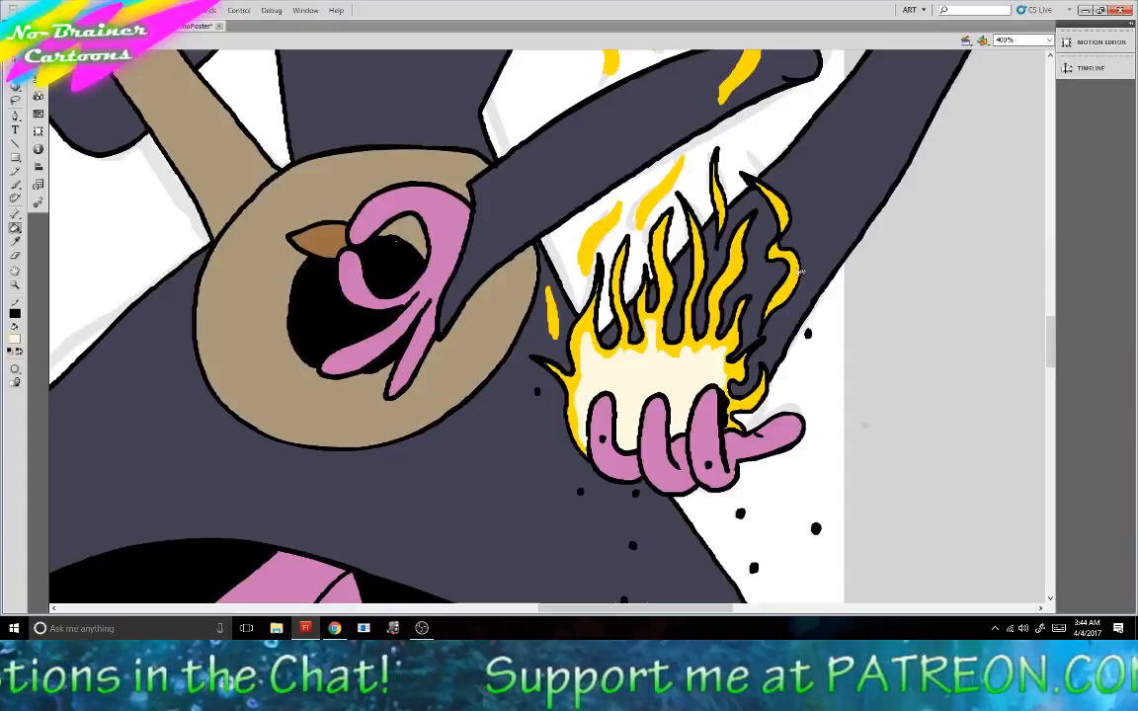
# Sample the dress's dark slate colour as the fill and apply it to the cuffs of both socks.
pyautogui.click(1047, 41)
pyautogui.click(1004, 83)
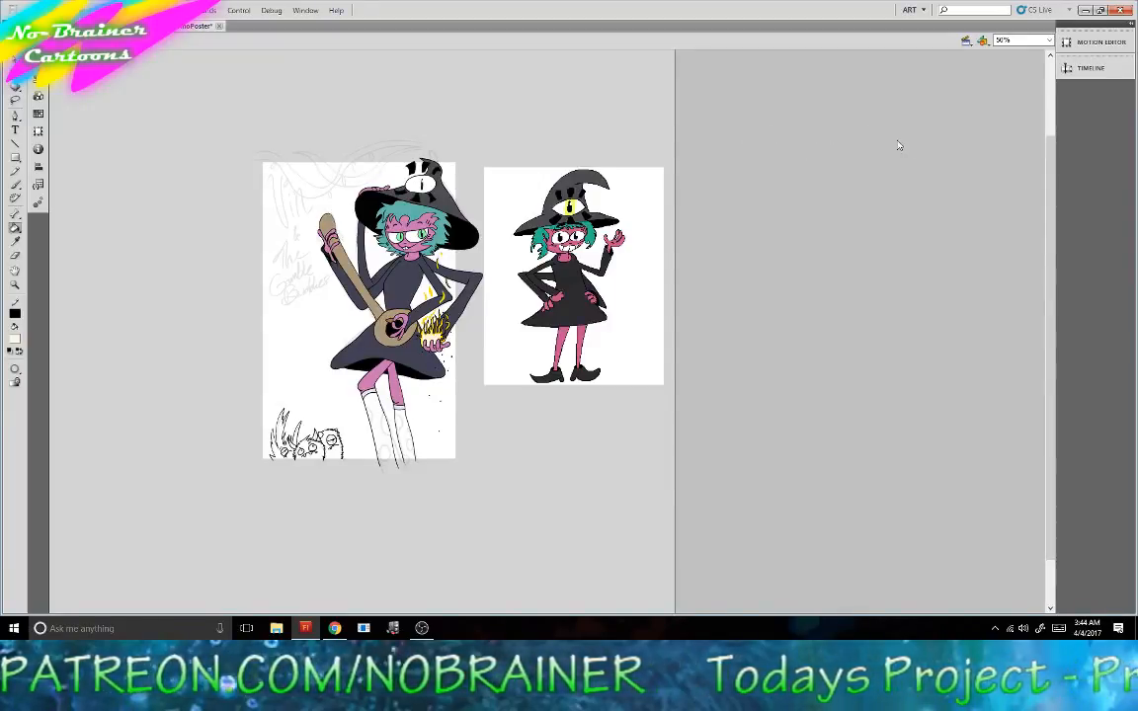
pyautogui.click(1047, 41)
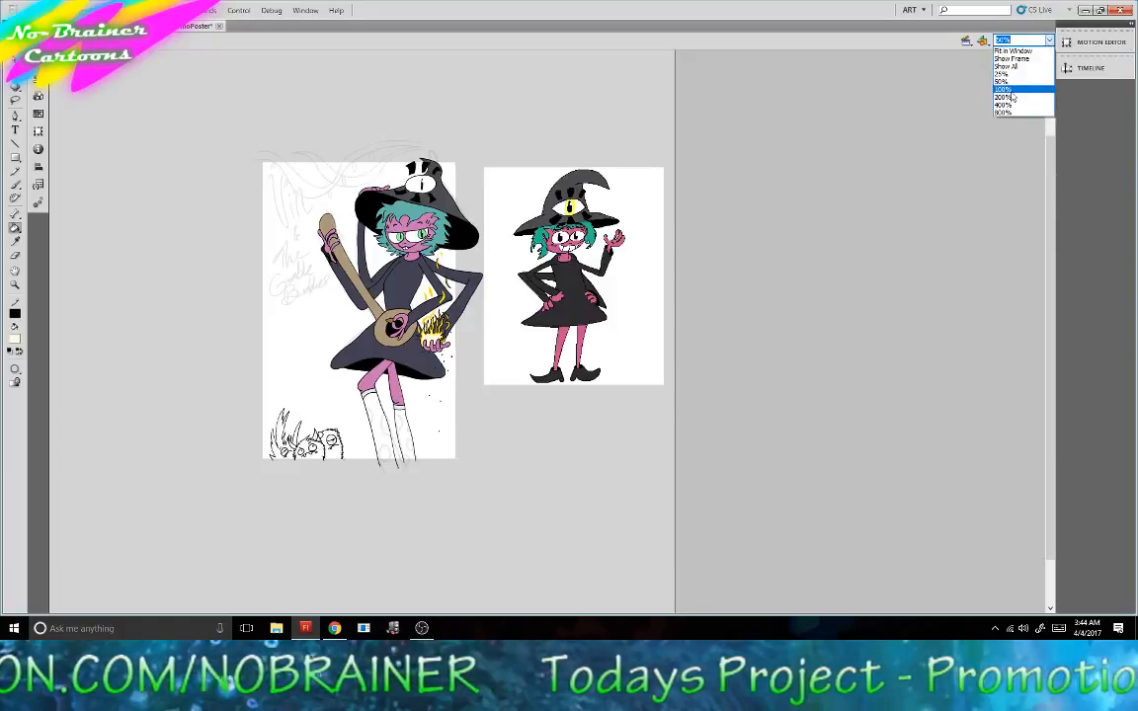
pyautogui.click(1003, 93)
pyautogui.moveTo(715, 609); pyautogui.dragTo(784, 607)
pyautogui.scroll(-2, 659, 476)
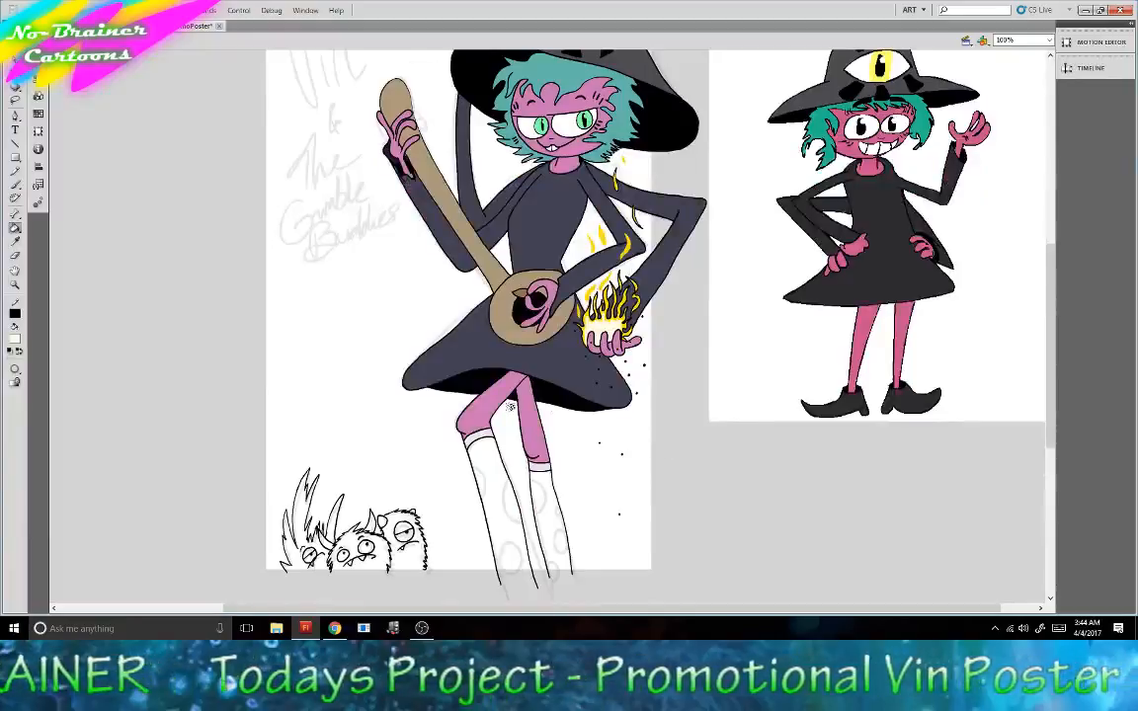
pyautogui.click(16, 336)
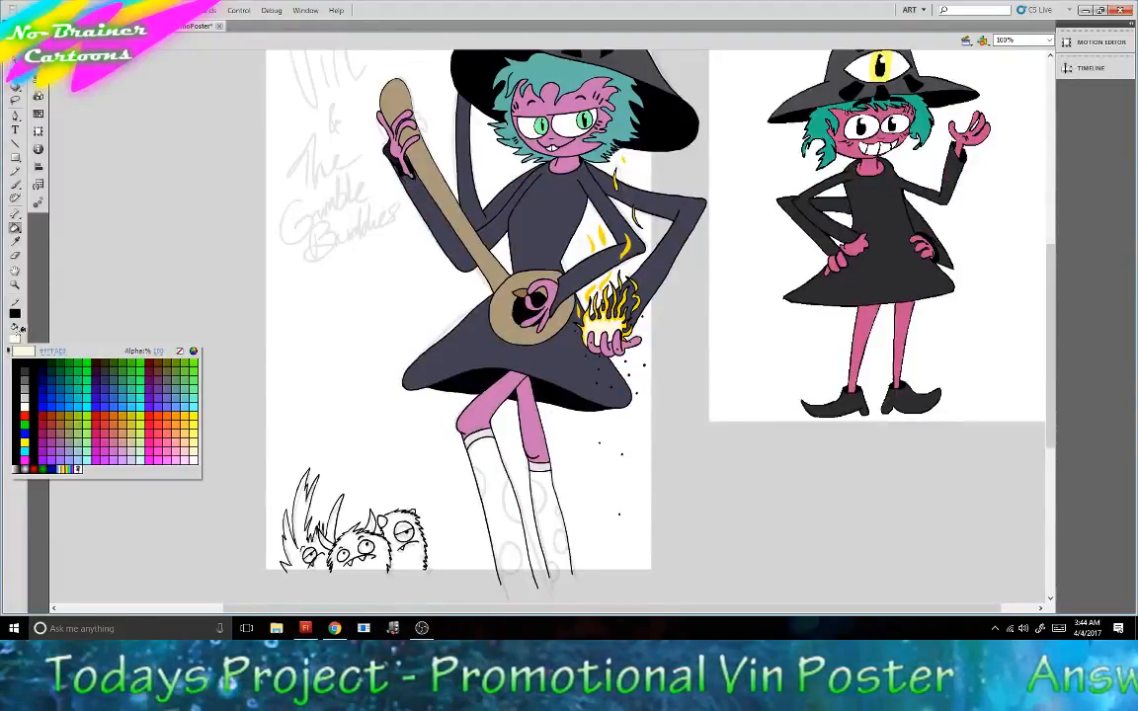
pyautogui.click(457, 365)
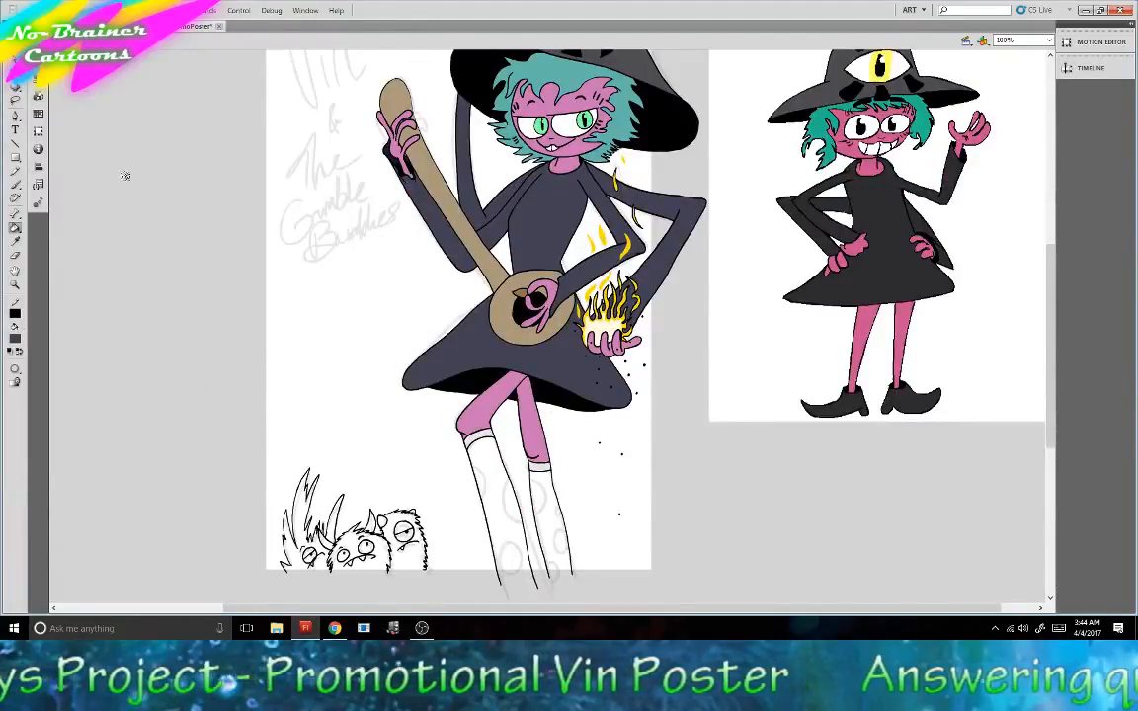
pyautogui.click(482, 434)
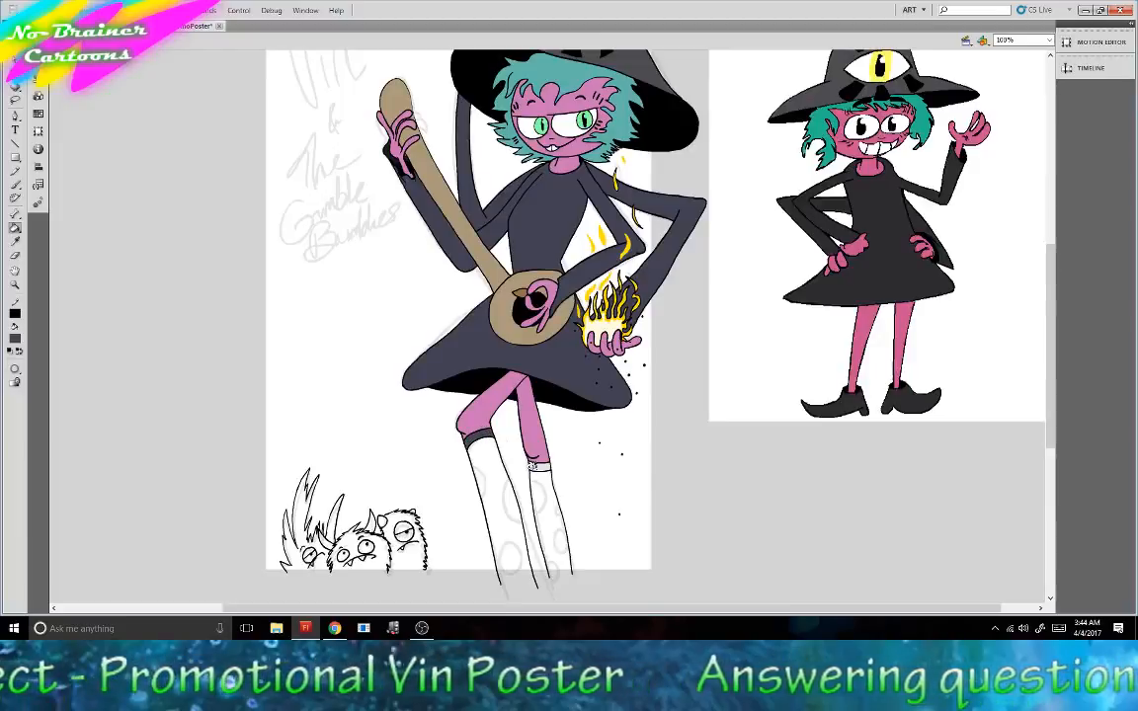
pyautogui.click(536, 466)
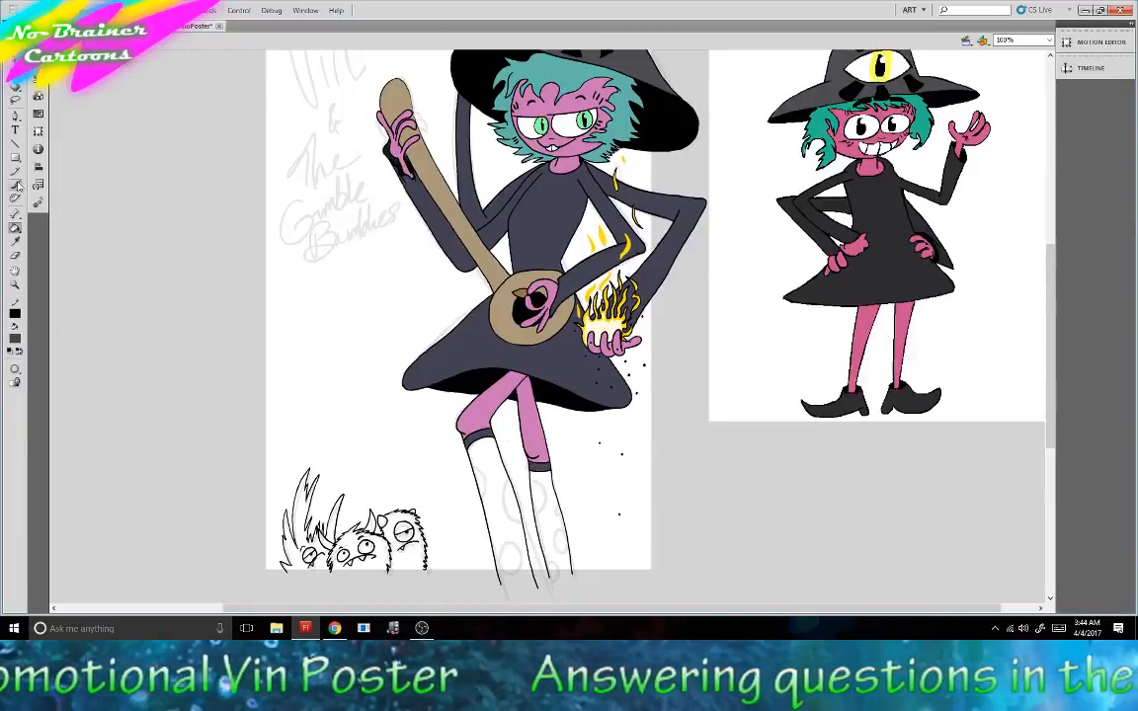
# Draw a straight horizontal line across both legs along the page's lower edge to close off the socks.
pyautogui.click(13, 143)
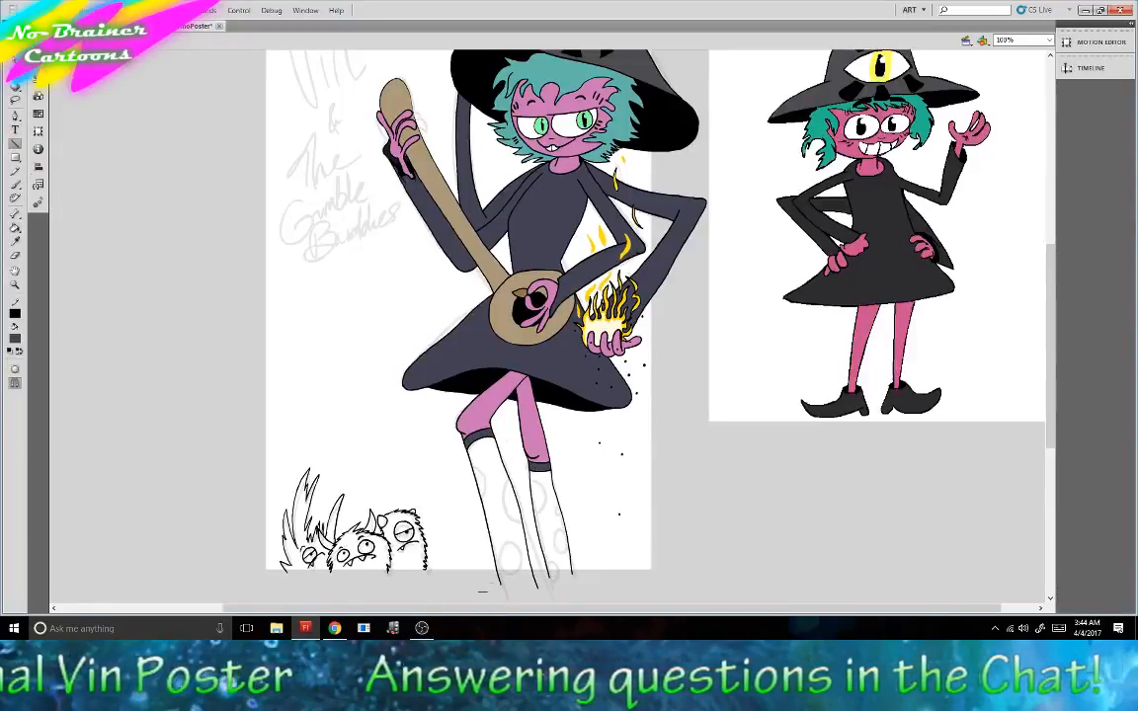
pyautogui.moveTo(487, 571); pyautogui.dragTo(604, 574)
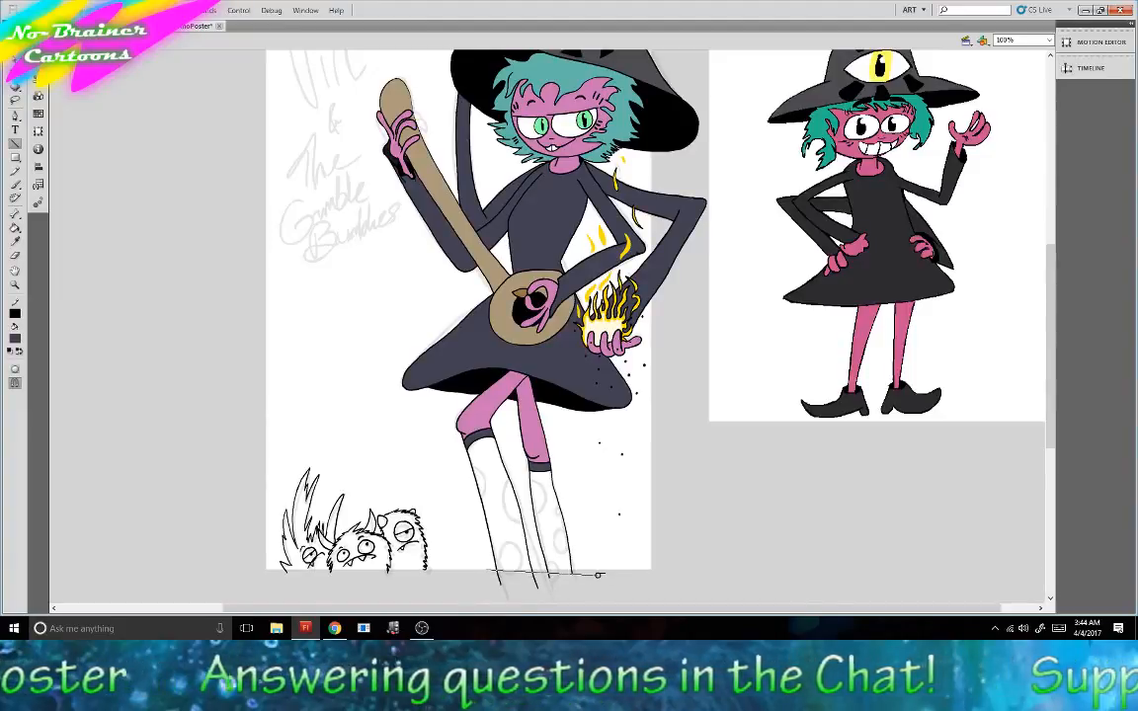
pyautogui.hotkey('ctrl', 'z')
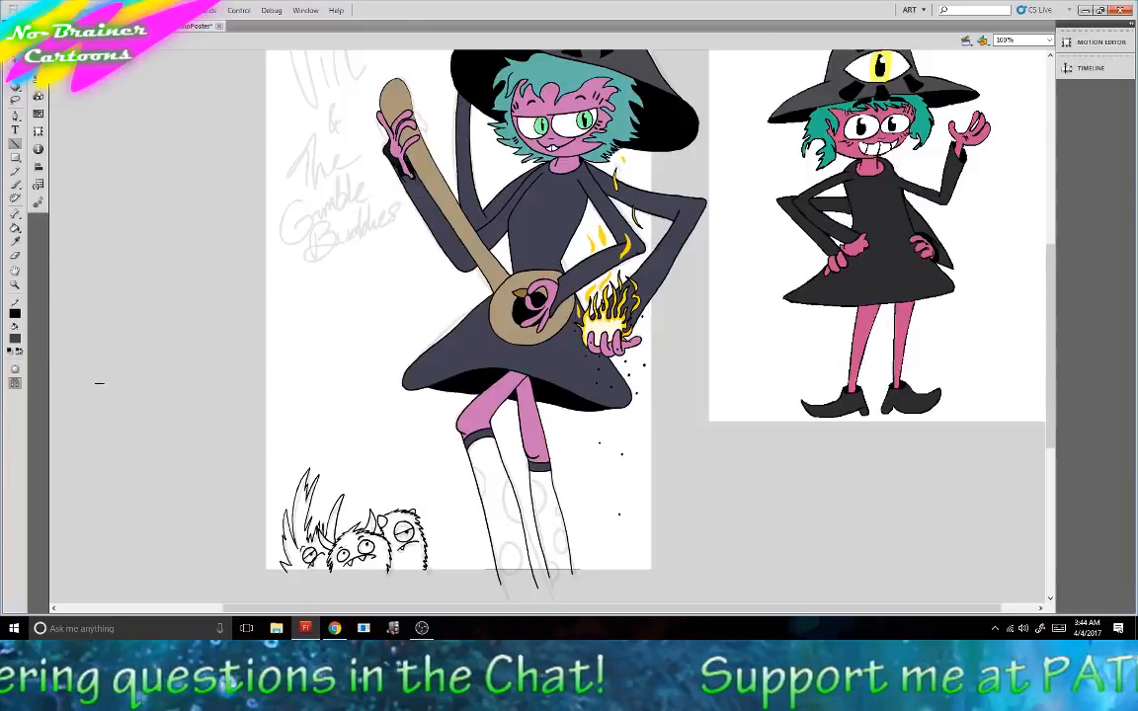
# Sample the hair's teal as the brush's fill colour and shift it to a light blue.
pyautogui.click(15, 184)
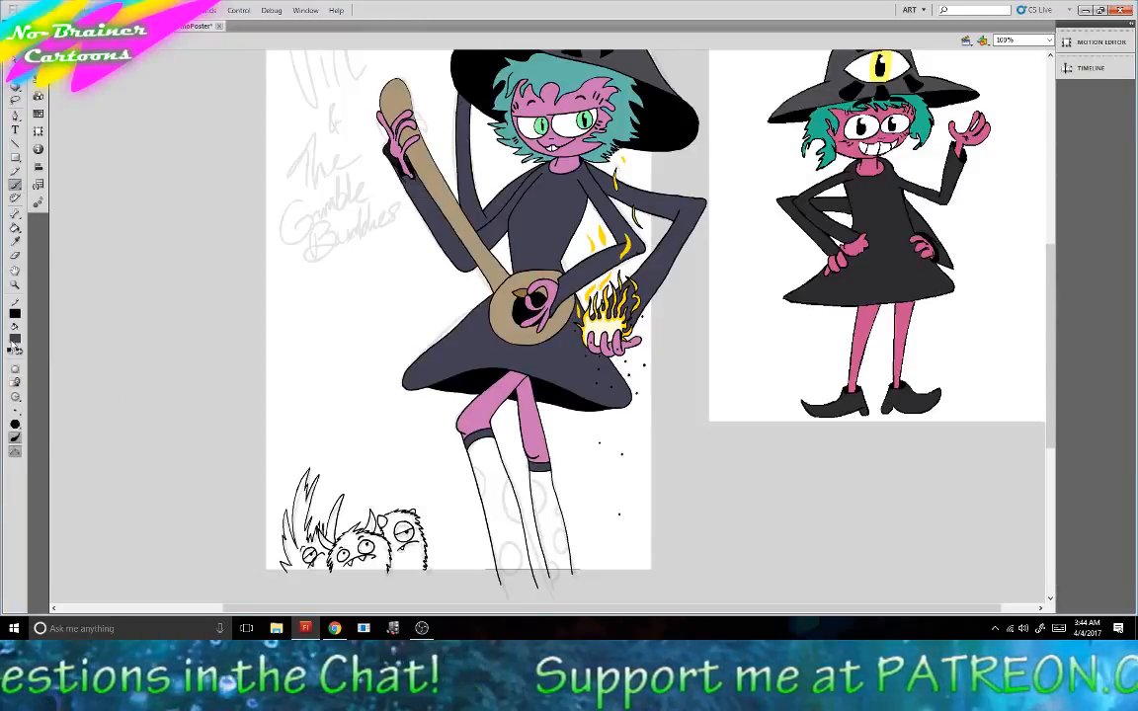
pyautogui.click(15, 340)
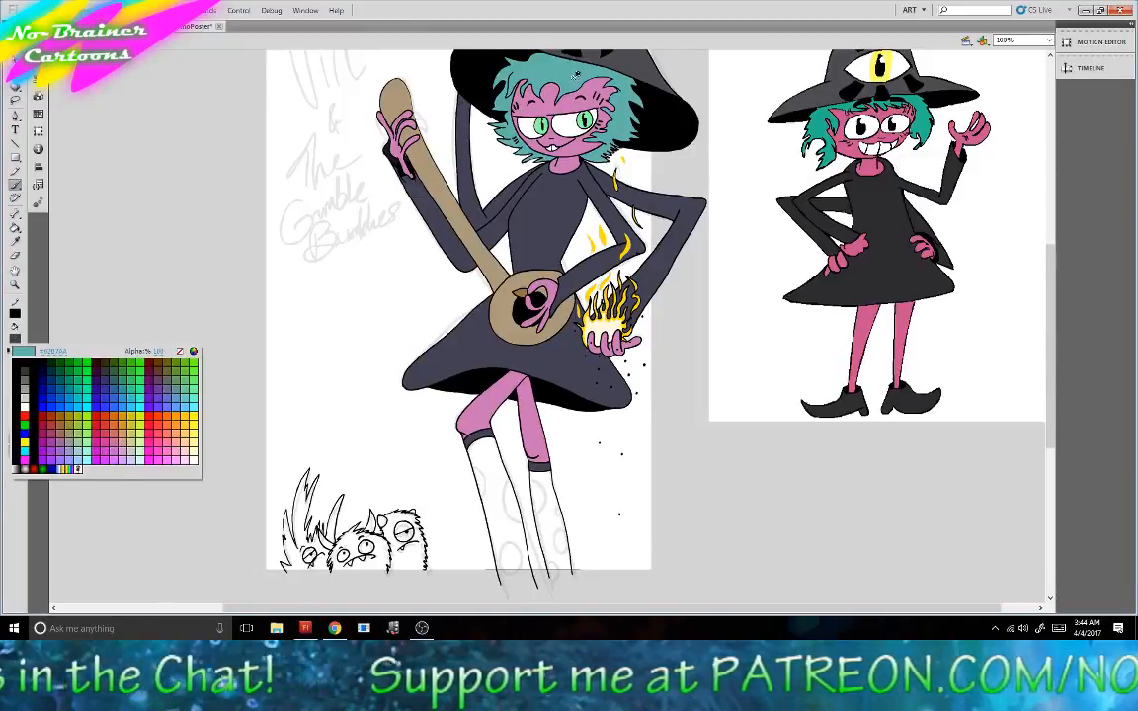
pyautogui.click(576, 74)
pyautogui.click(37, 96)
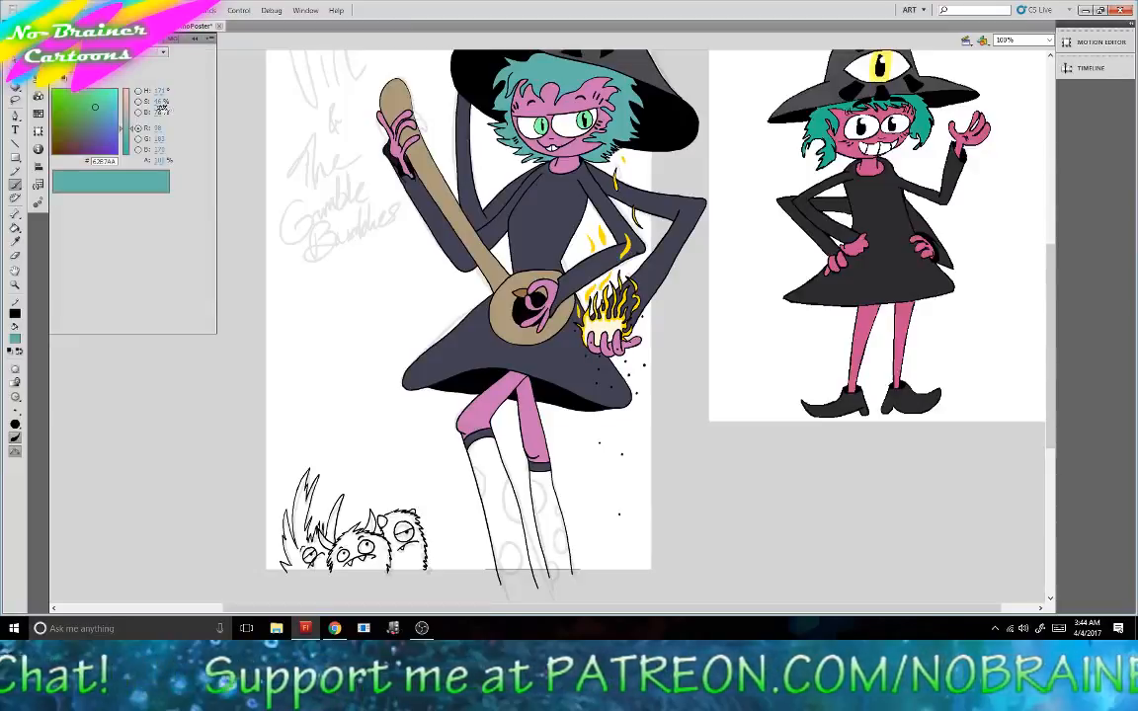
pyautogui.moveTo(161, 150); pyautogui.dragTo(147, 97)
pyautogui.click(191, 39)
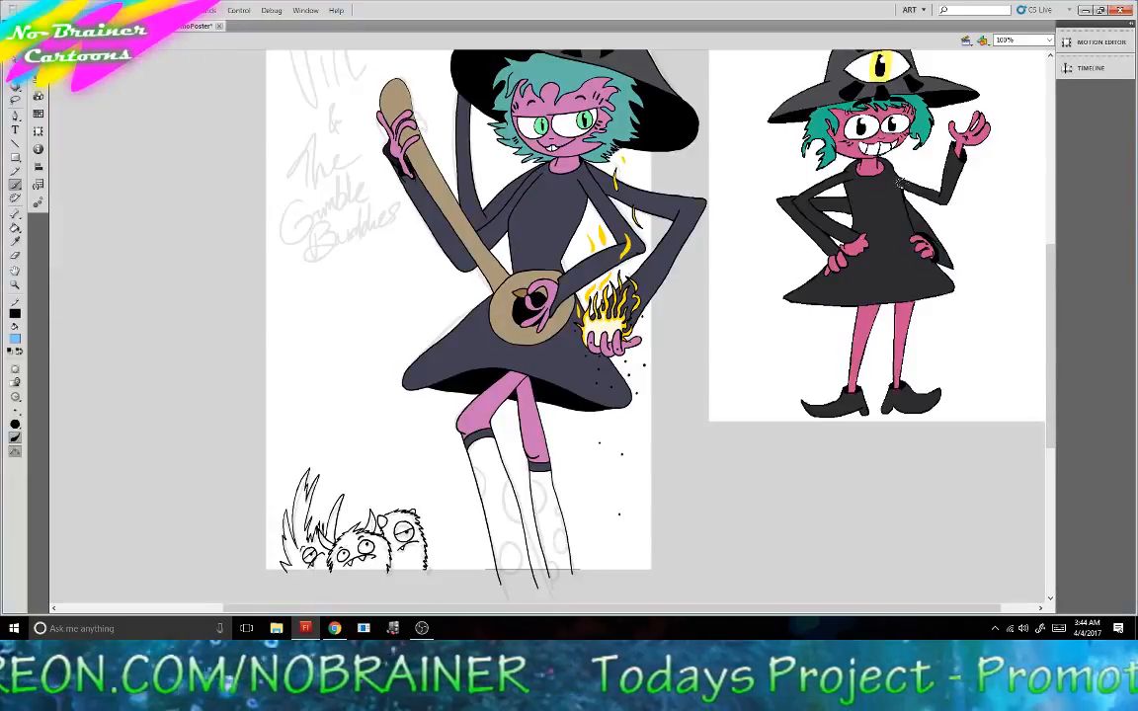
# Outline three large spots in light blue on the bent leg's sock with the brush, following the sketch.
pyautogui.scroll(-3, 780, 259)
pyautogui.click(1048, 40)
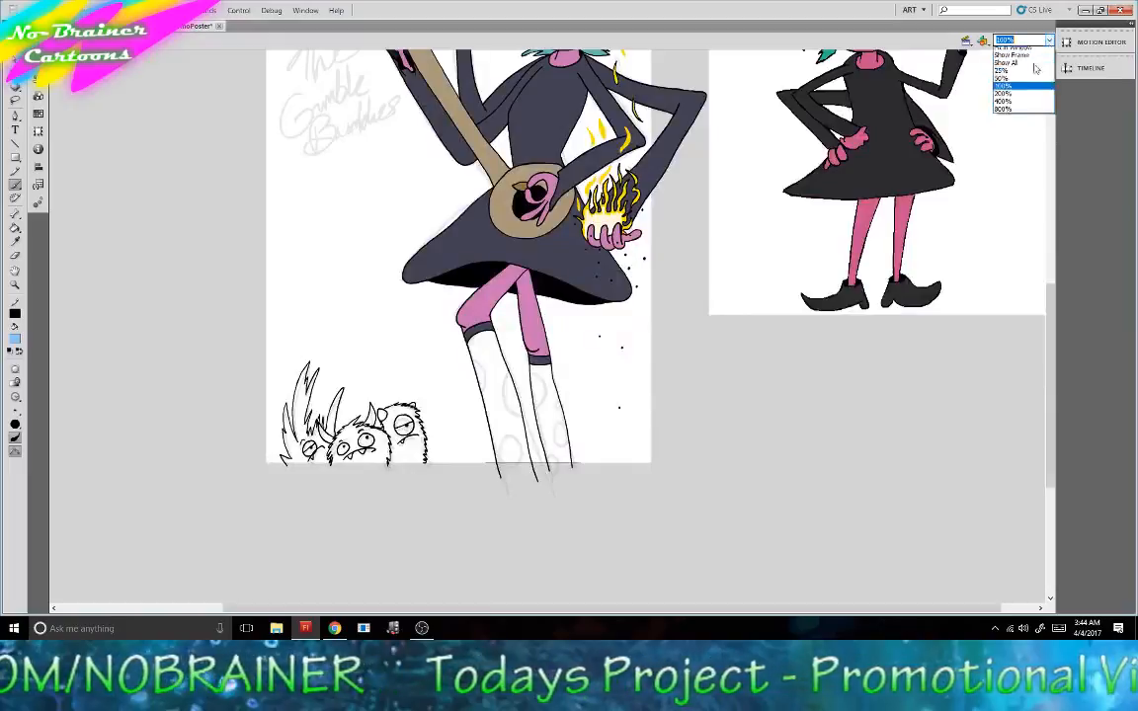
pyautogui.click(1005, 105)
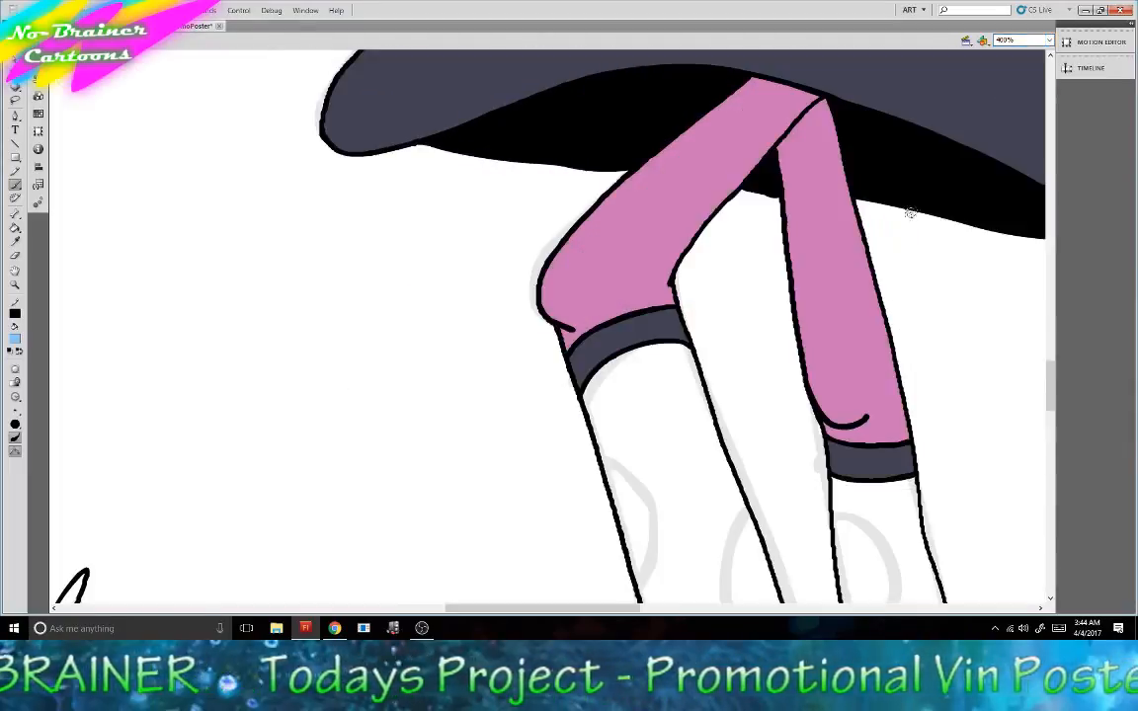
pyautogui.scroll(-5, 891, 328)
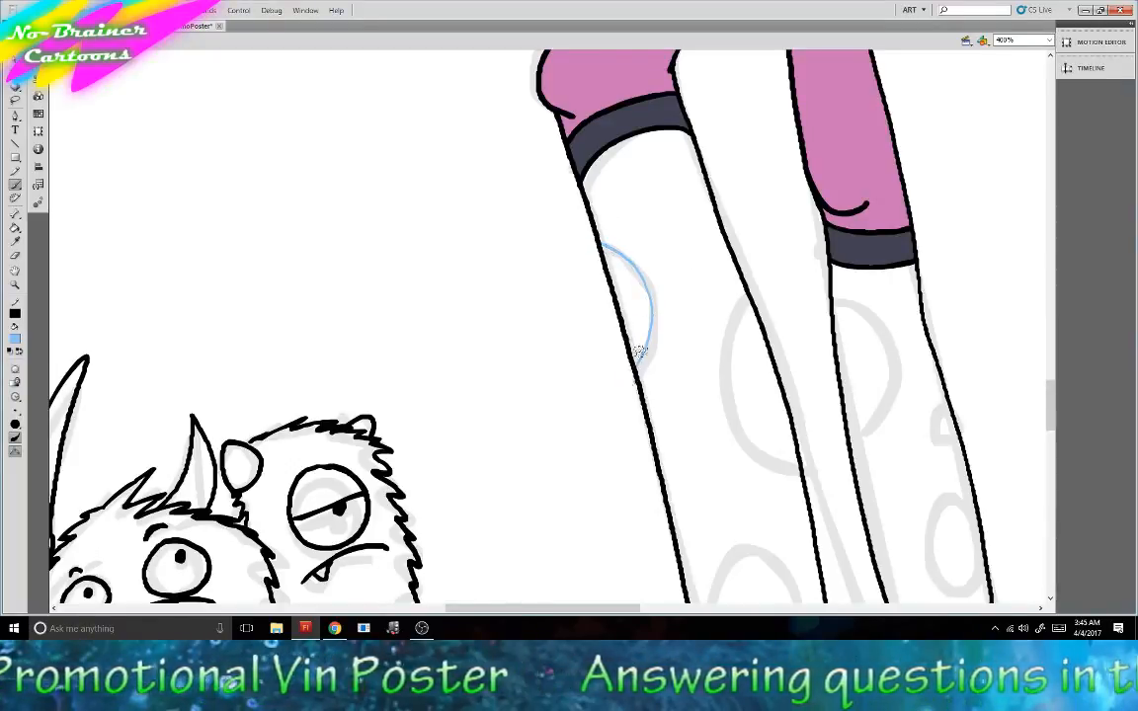
pyautogui.moveTo(1051, 386); pyautogui.dragTo(1053, 391)
pyautogui.scroll(-5, 1053, 391)
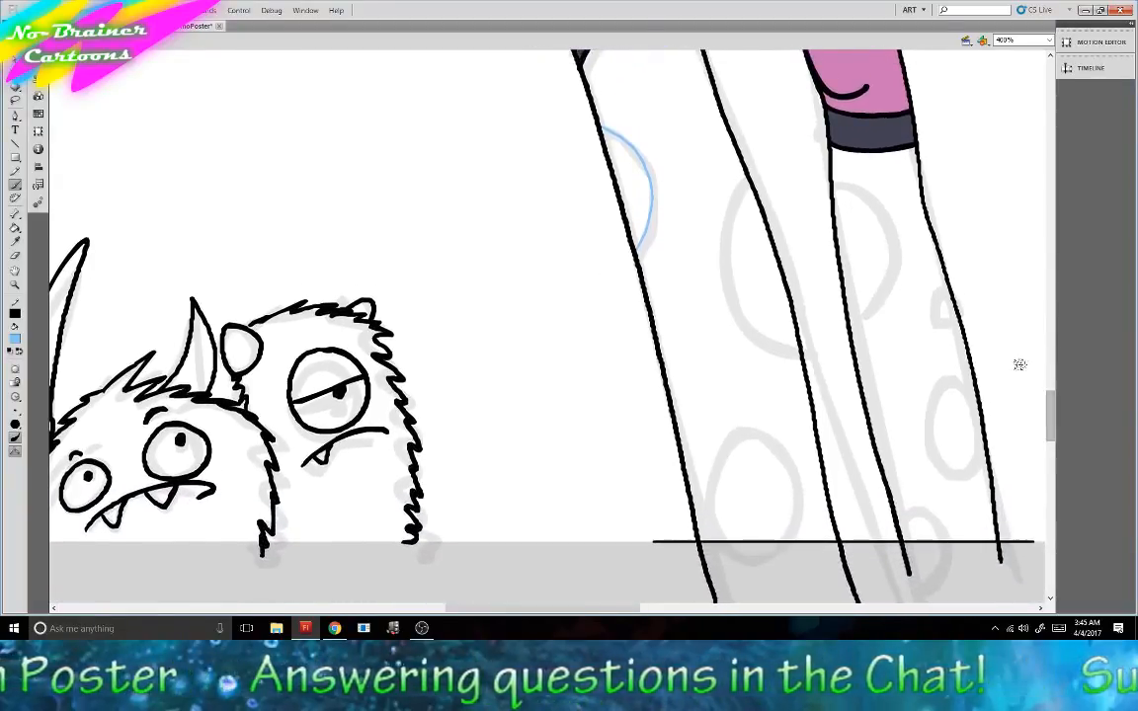
pyautogui.moveTo(743, 432)
pyautogui.mouseDown()
pyautogui.moveTo(694, 469)
pyautogui.moveTo(731, 573)
pyautogui.moveTo(814, 552)
pyautogui.moveTo(789, 465)
pyautogui.moveTo(728, 433)
pyautogui.mouseUp()
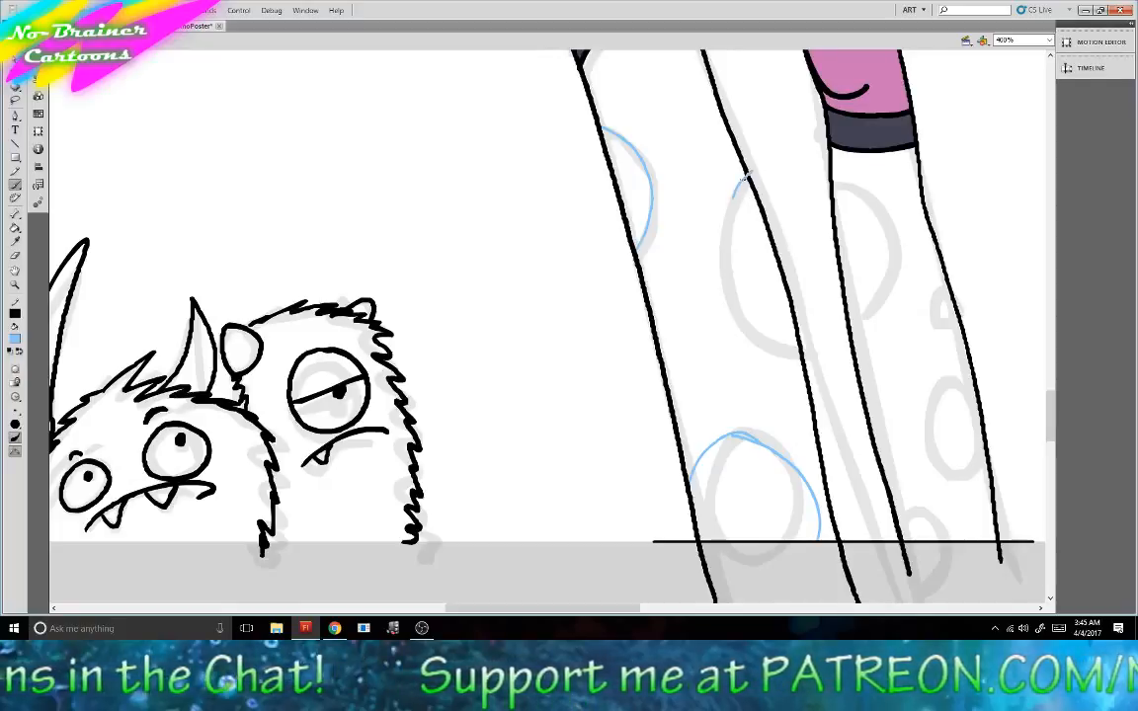
pyautogui.moveTo(748, 176)
pyautogui.mouseDown()
pyautogui.moveTo(728, 212)
pyautogui.moveTo(722, 269)
pyautogui.moveTo(735, 321)
pyautogui.moveTo(802, 380)
pyautogui.mouseUp()
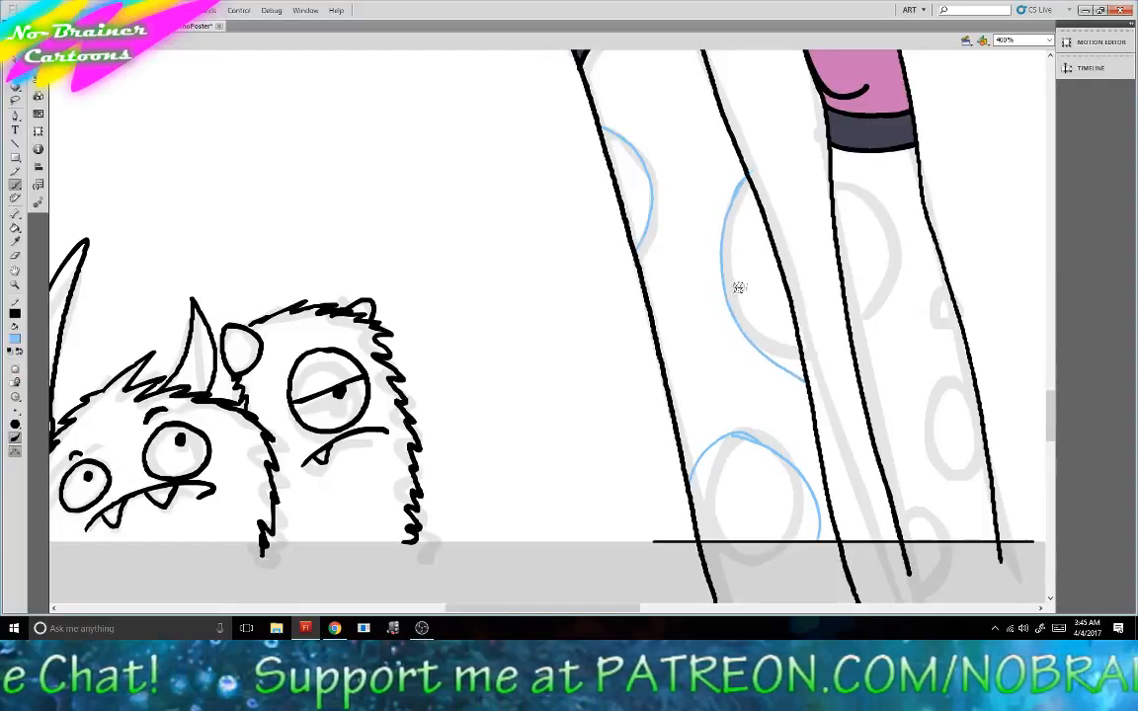
# Fill the three outlined spots on the bent leg's sock with the light blue.
pyautogui.click(14, 229)
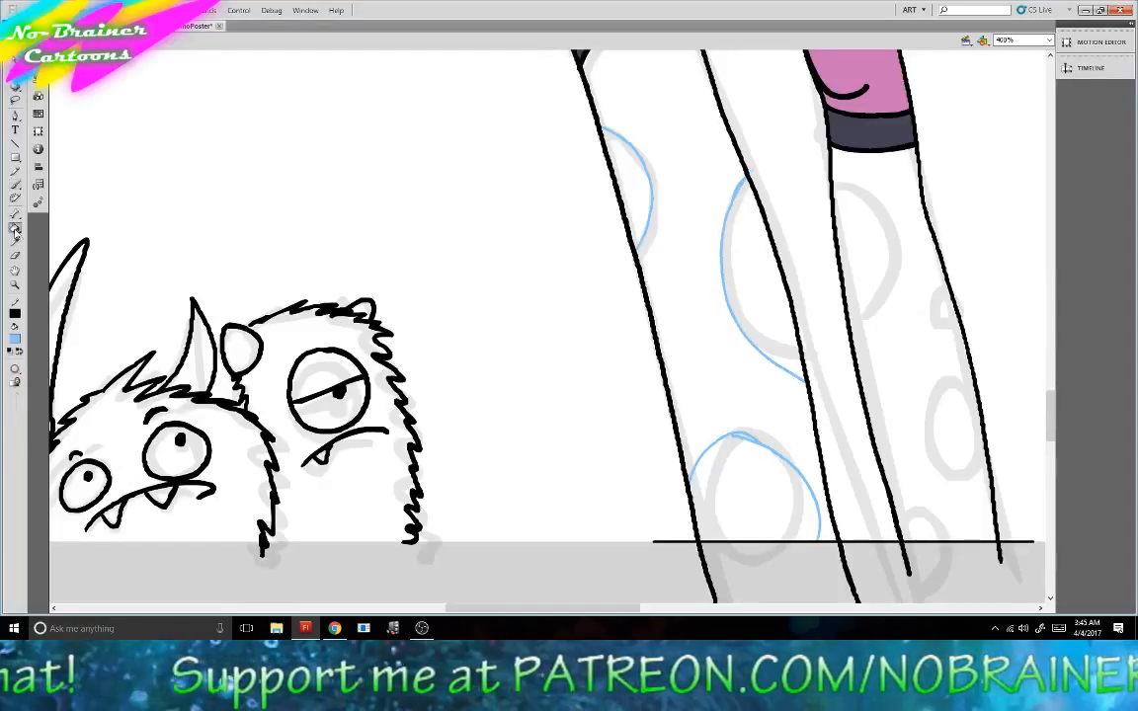
pyautogui.click(736, 235)
pyautogui.click(605, 197)
pyautogui.click(733, 453)
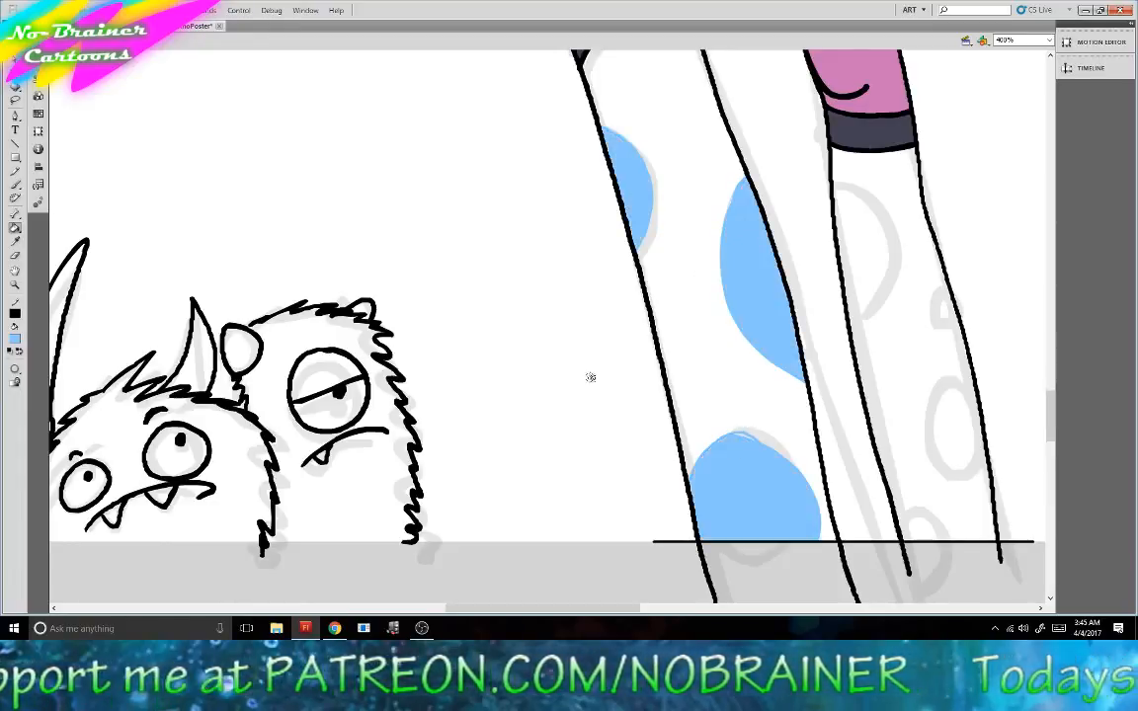
# Change the fill colour to a light green and outline four spots on the straight leg's sock with the brush.
pyautogui.click(38, 62)
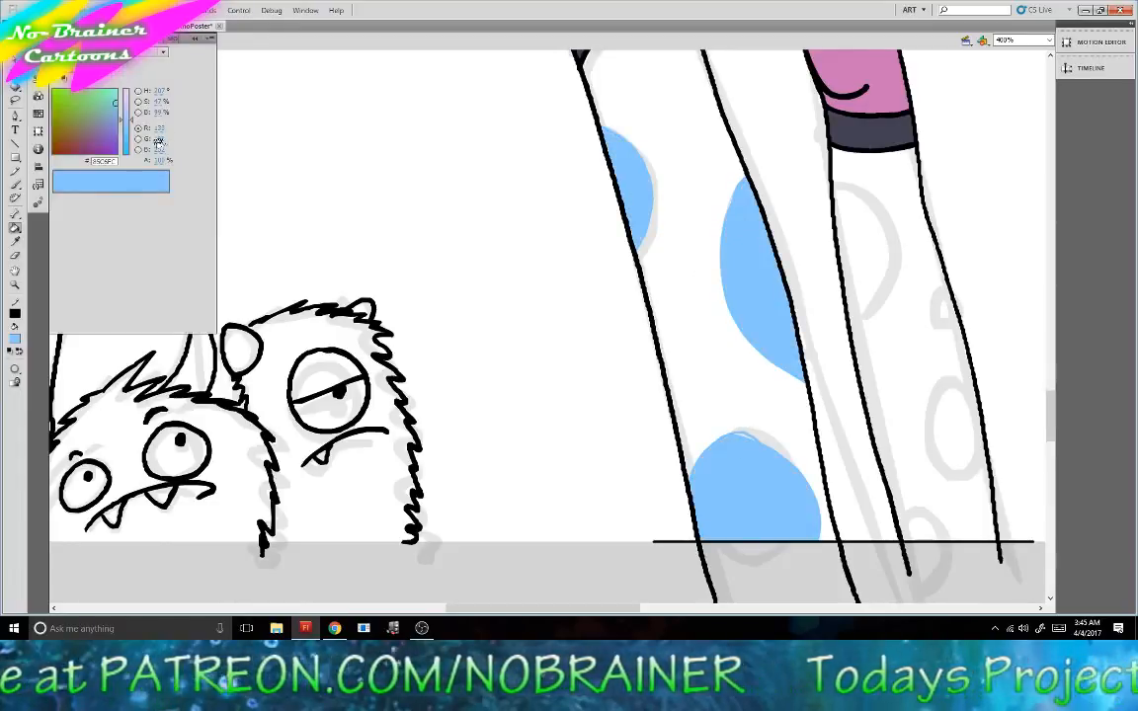
pyautogui.moveTo(158, 141); pyautogui.dragTo(239, 130)
pyautogui.moveTo(162, 102); pyautogui.dragTo(142, 92)
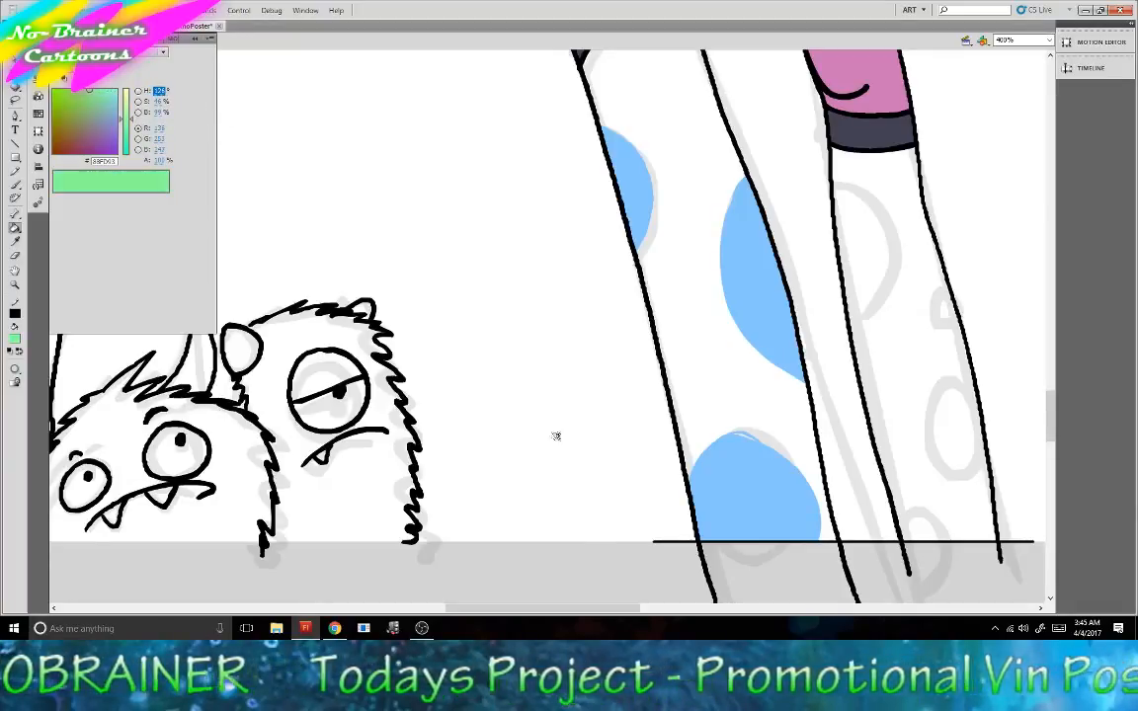
pyautogui.moveTo(581, 609); pyautogui.dragTo(630, 597)
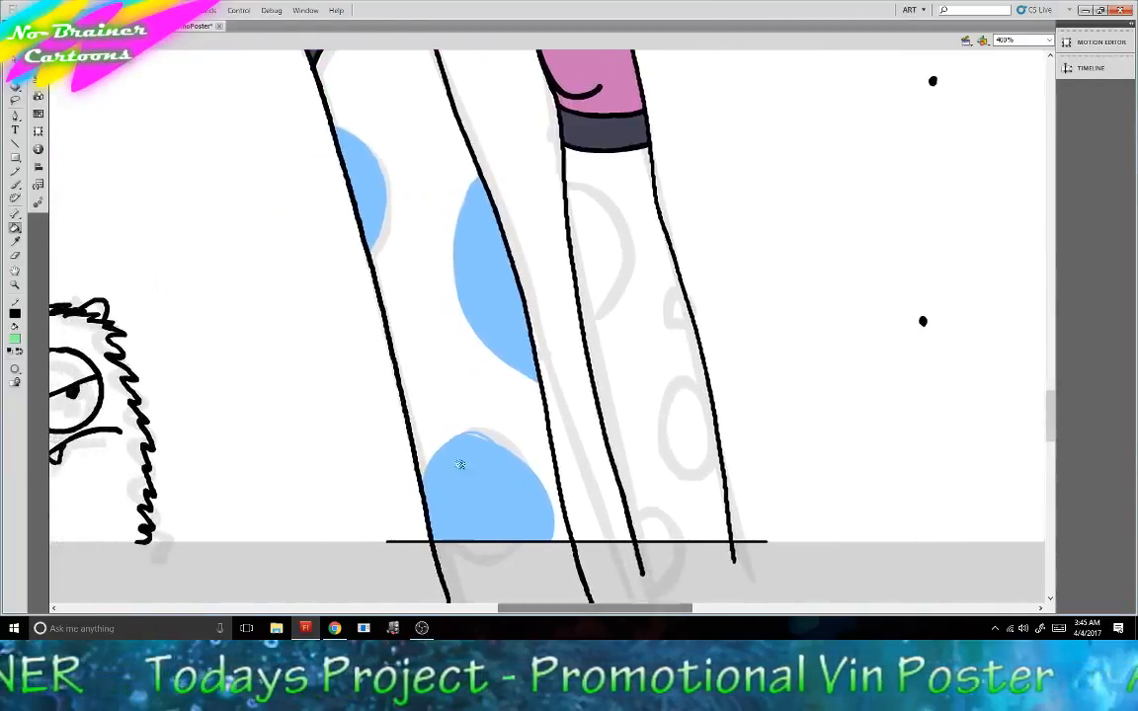
pyautogui.click(15, 184)
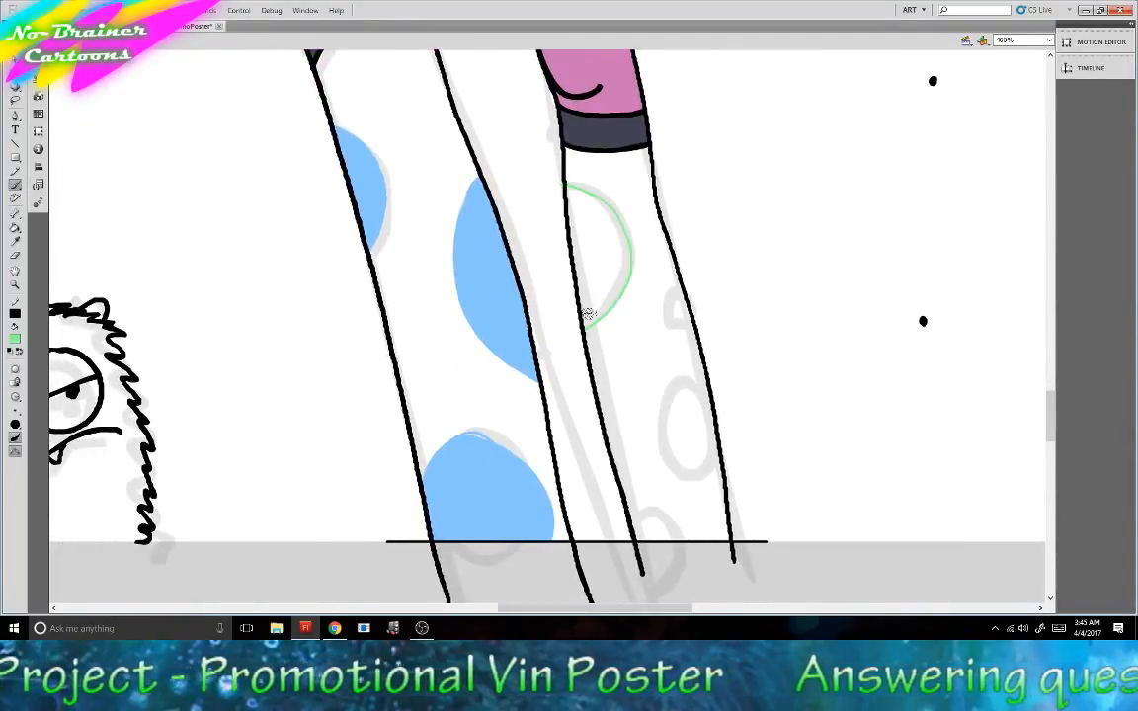
pyautogui.moveTo(588, 314); pyautogui.dragTo(582, 327)
pyautogui.moveTo(691, 291); pyautogui.dragTo(699, 309)
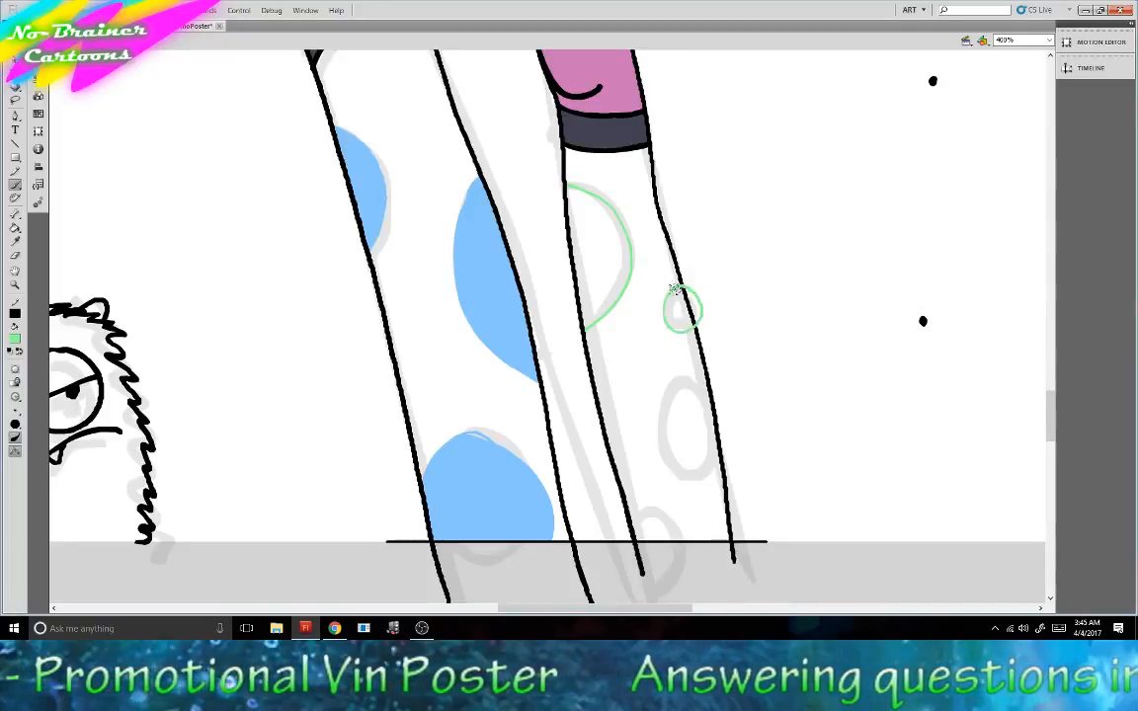
pyautogui.moveTo(686, 380)
pyautogui.mouseDown()
pyautogui.moveTo(656, 423)
pyautogui.moveTo(709, 456)
pyautogui.mouseUp()
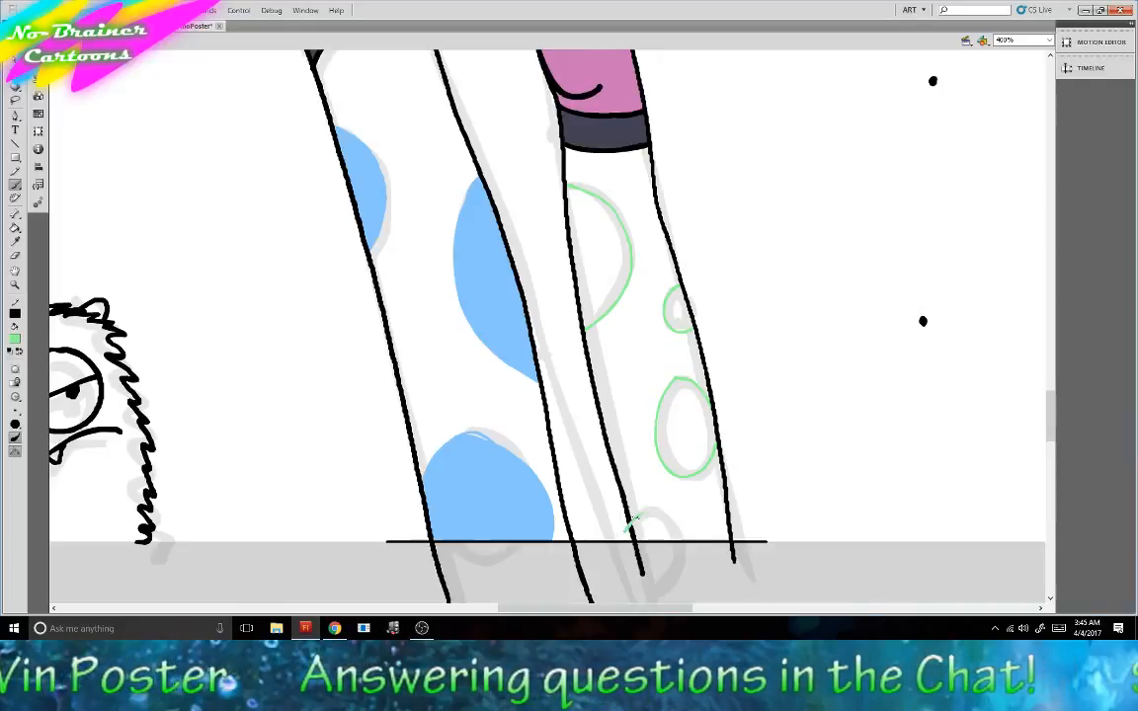
pyautogui.moveTo(632, 519)
pyautogui.mouseDown()
pyautogui.moveTo(669, 513)
pyautogui.moveTo(680, 565)
pyautogui.mouseUp()
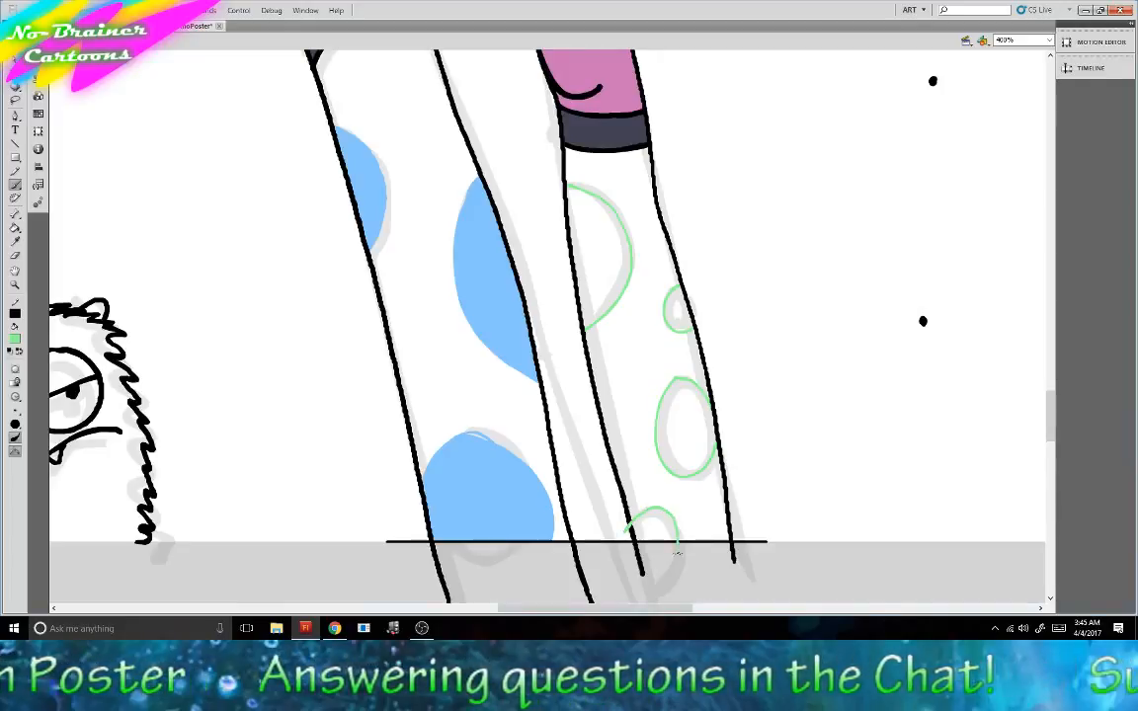
# Fill the four outlined spots on the straight leg's sock with the light green.
pyautogui.click(15, 228)
pyautogui.click(613, 254)
pyautogui.click(678, 308)
pyautogui.click(681, 415)
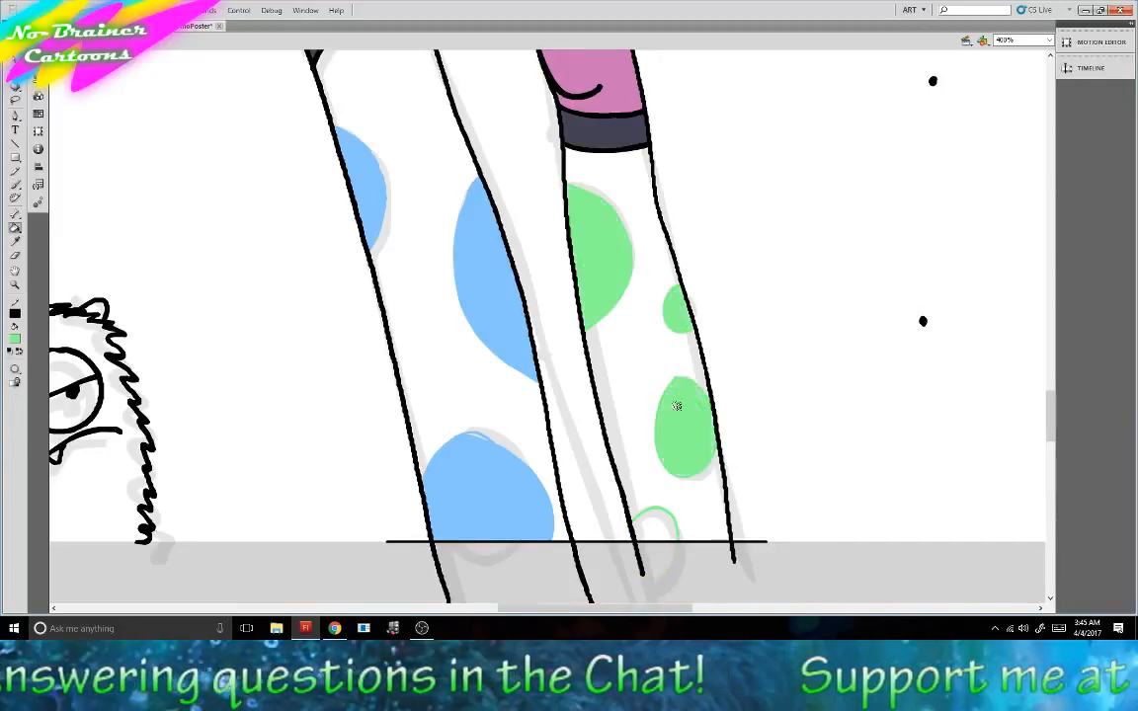
pyautogui.click(655, 520)
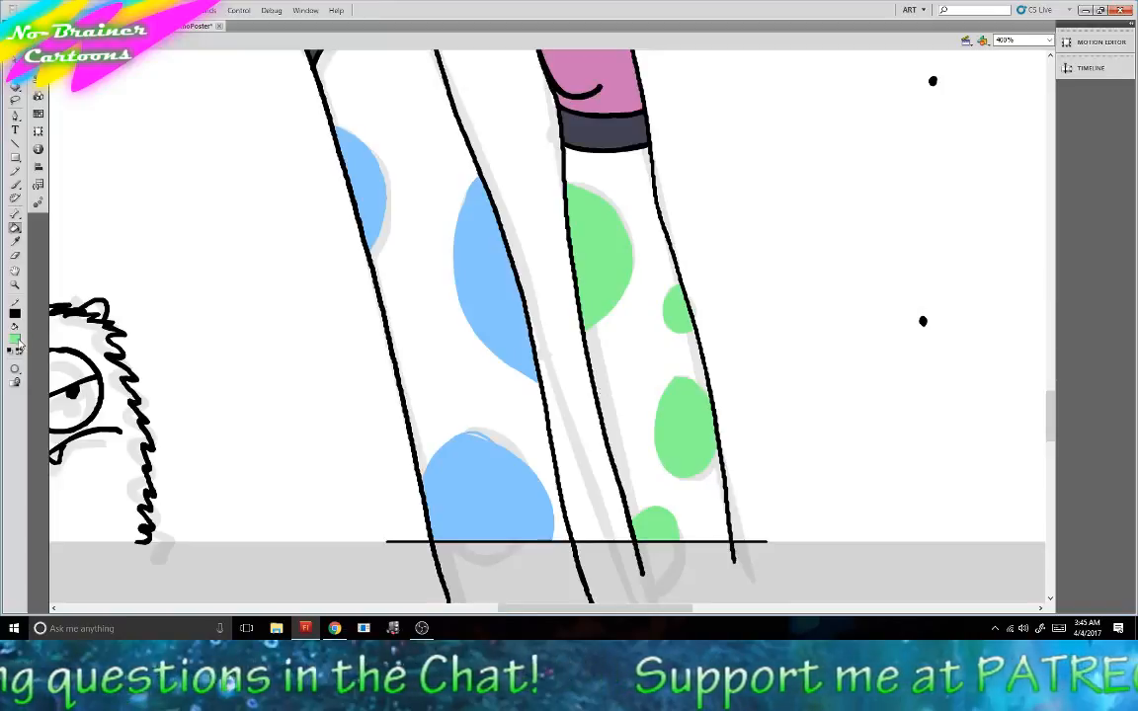
# Sample the sock cuff's colour, darken it to a near-black charcoal and fill both socks around the spots.
pyautogui.click(15, 340)
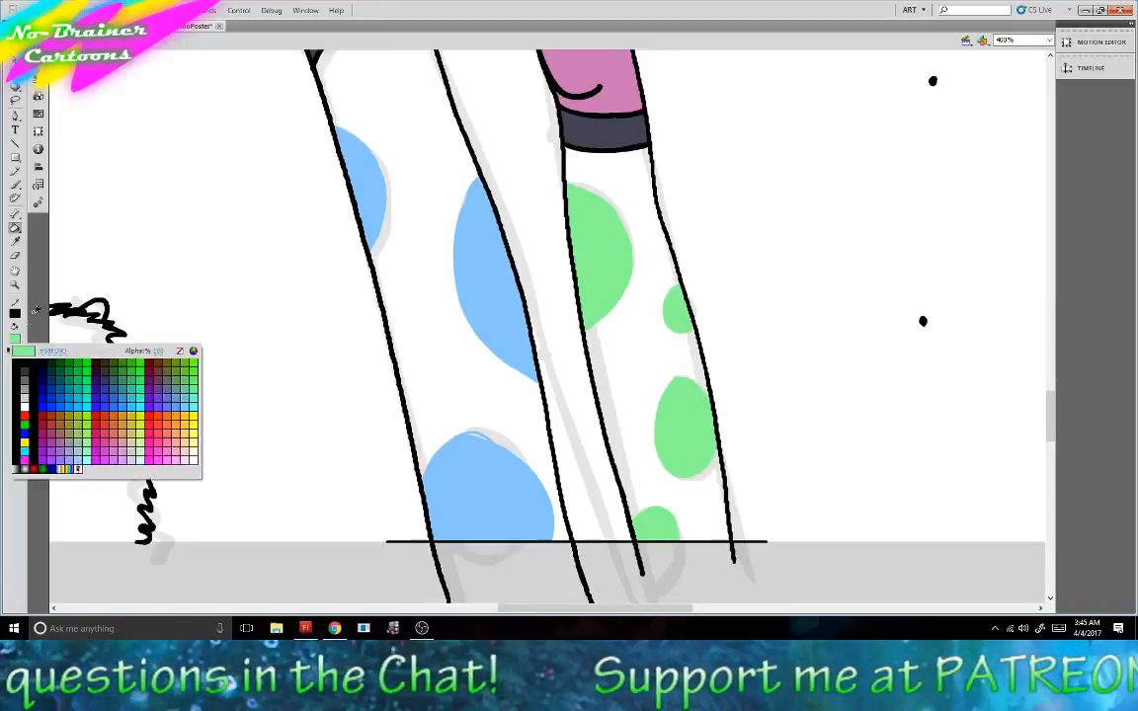
pyautogui.click(617, 126)
pyautogui.hotkey('shift', 'F9')
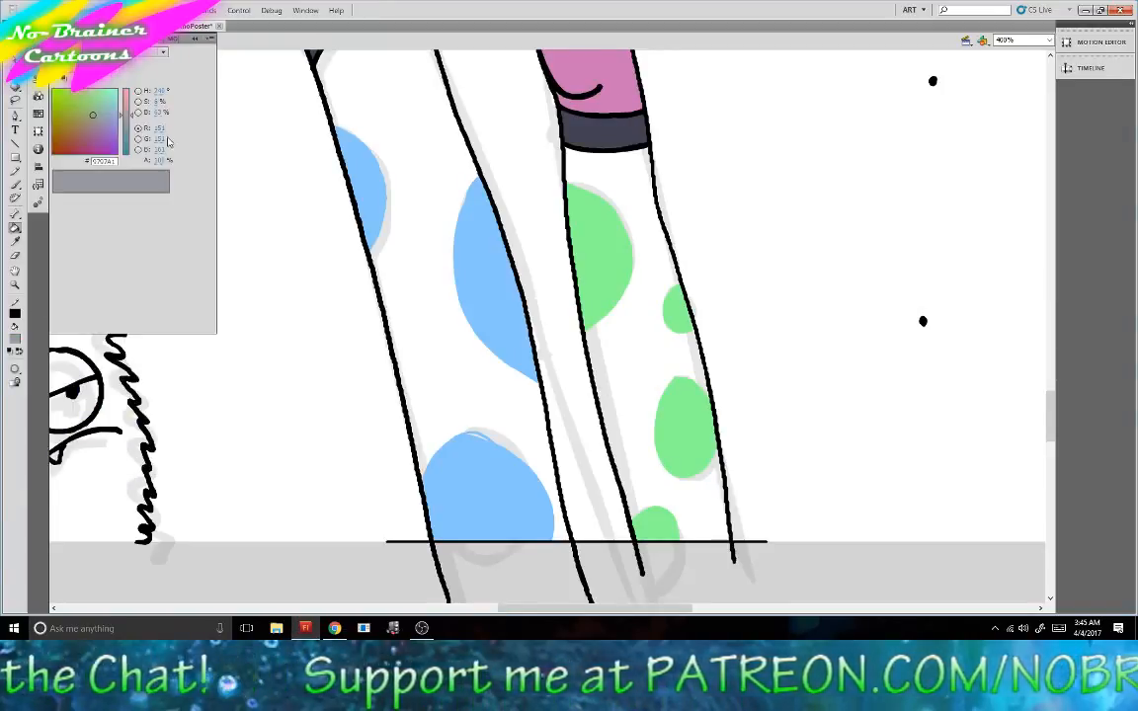
pyautogui.moveTo(158, 149)
pyautogui.mouseDown()
pyautogui.moveTo(170, 148)
pyautogui.moveTo(151, 116)
pyautogui.mouseUp()
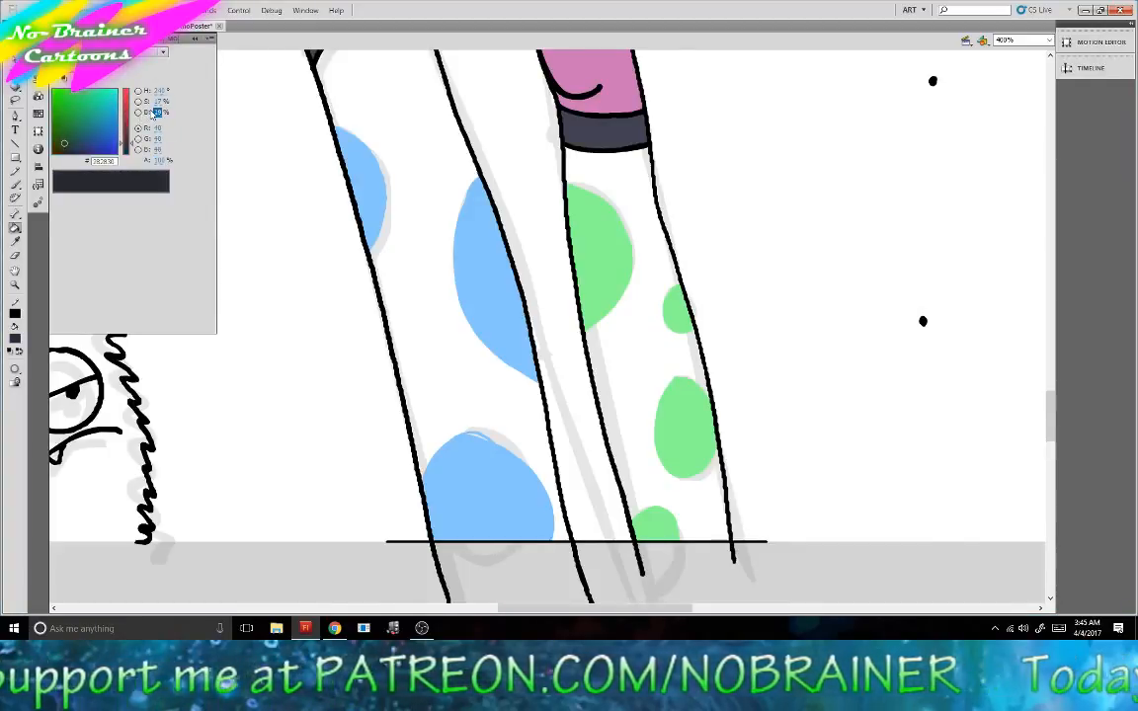
pyautogui.click(460, 362)
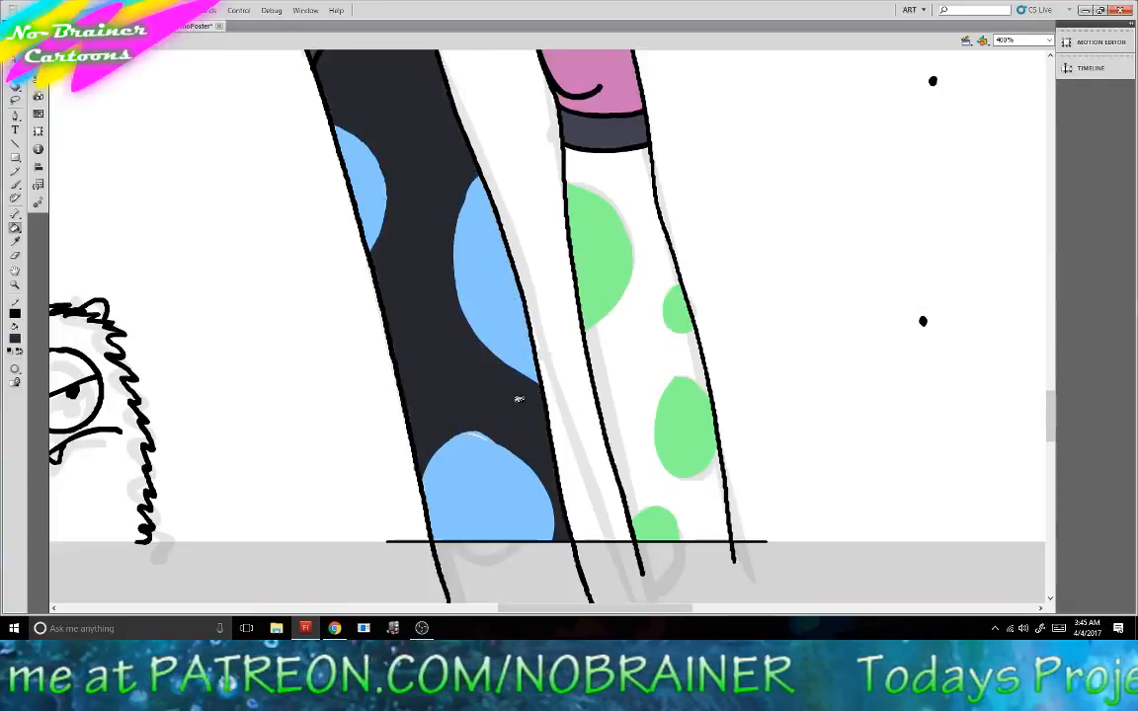
pyautogui.click(622, 391)
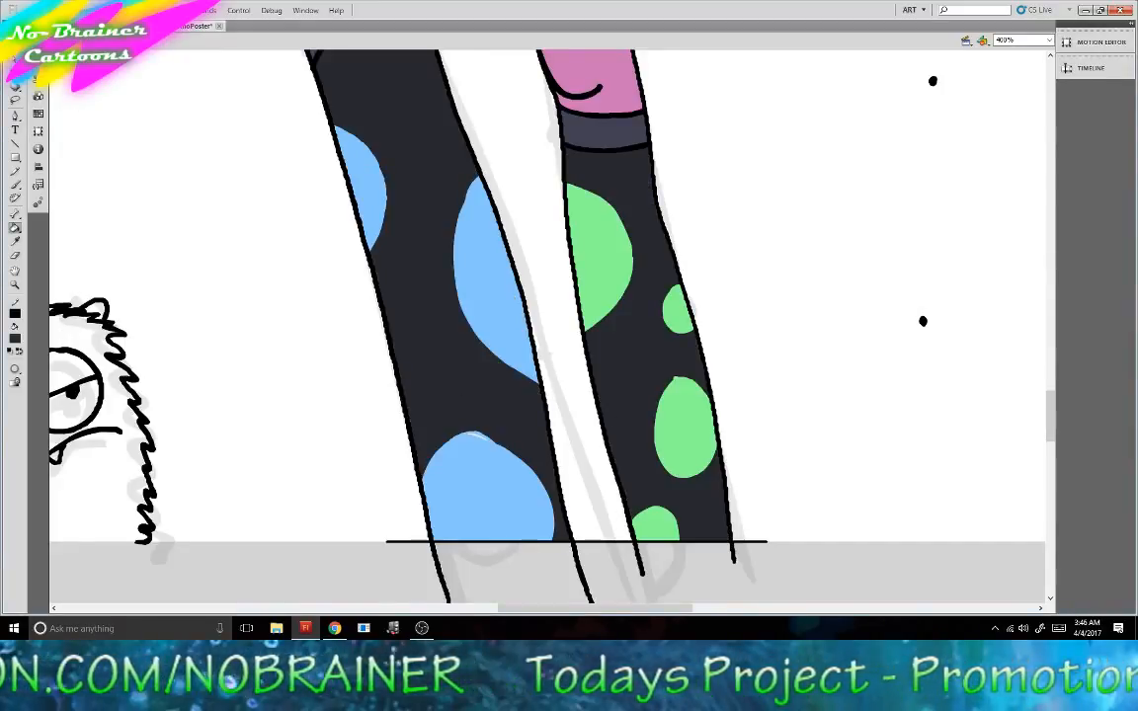
# Sample the flames' golden yellow as the fill colour for the black ember dots around the burning hand.
pyautogui.press('v')
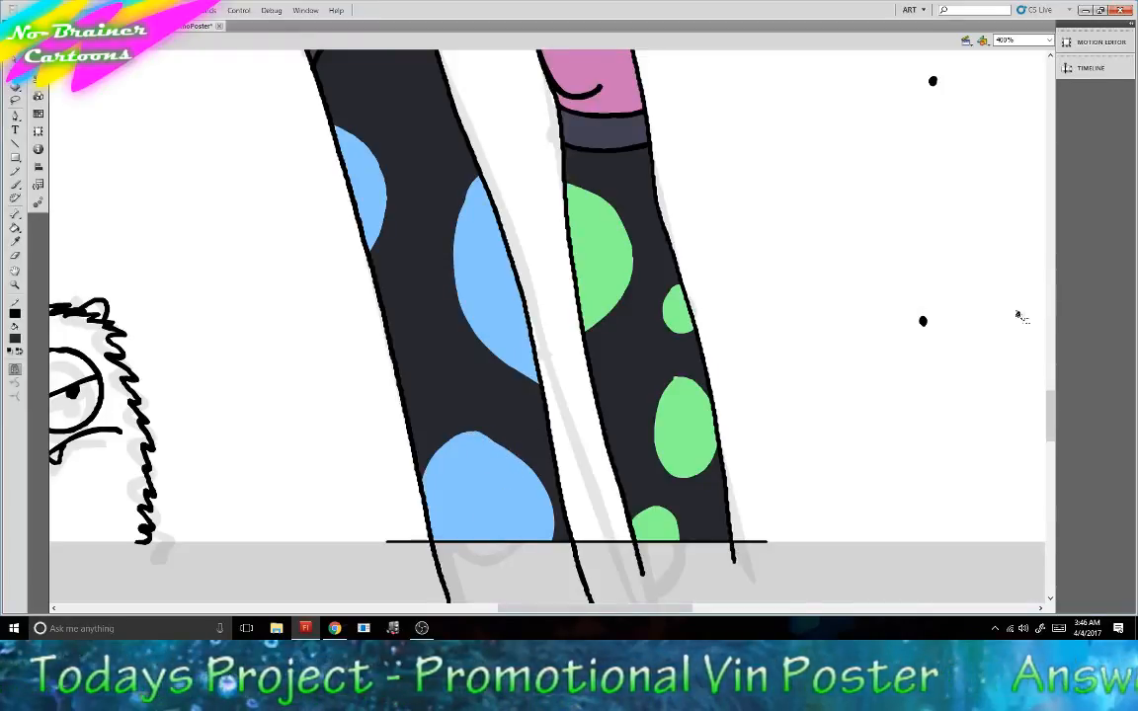
pyautogui.moveTo(1049, 414)
pyautogui.mouseDown()
pyautogui.moveTo(1051, 268)
pyautogui.moveTo(1047, 376)
pyautogui.mouseUp()
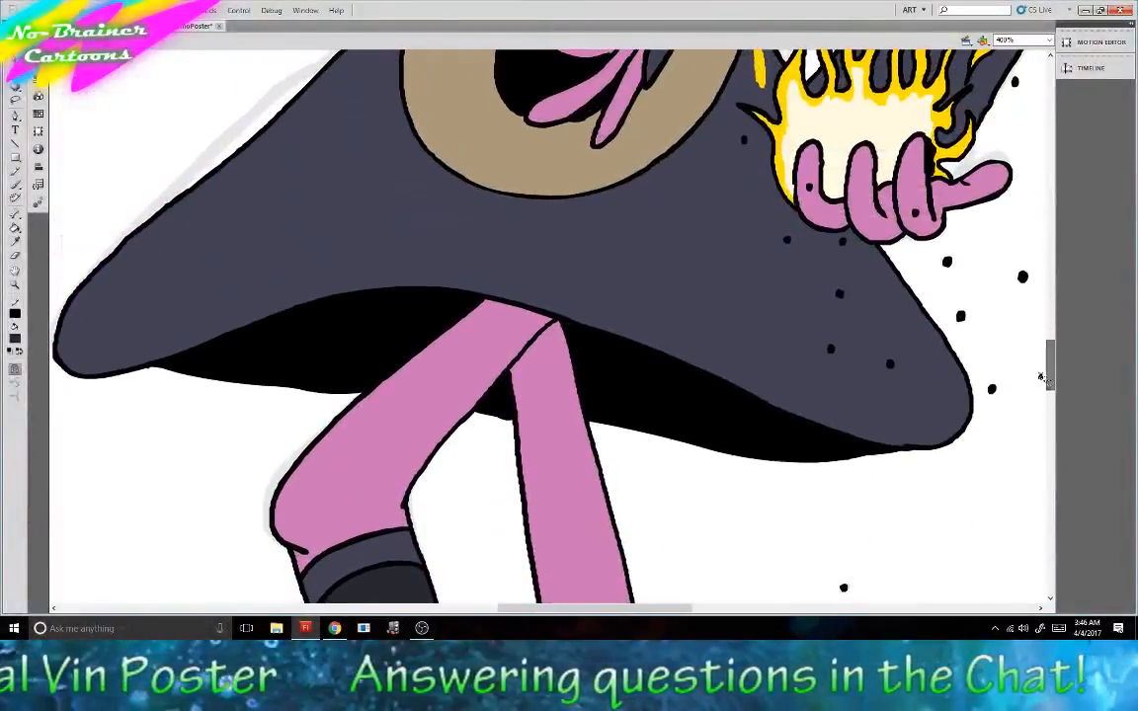
pyautogui.click(18, 339)
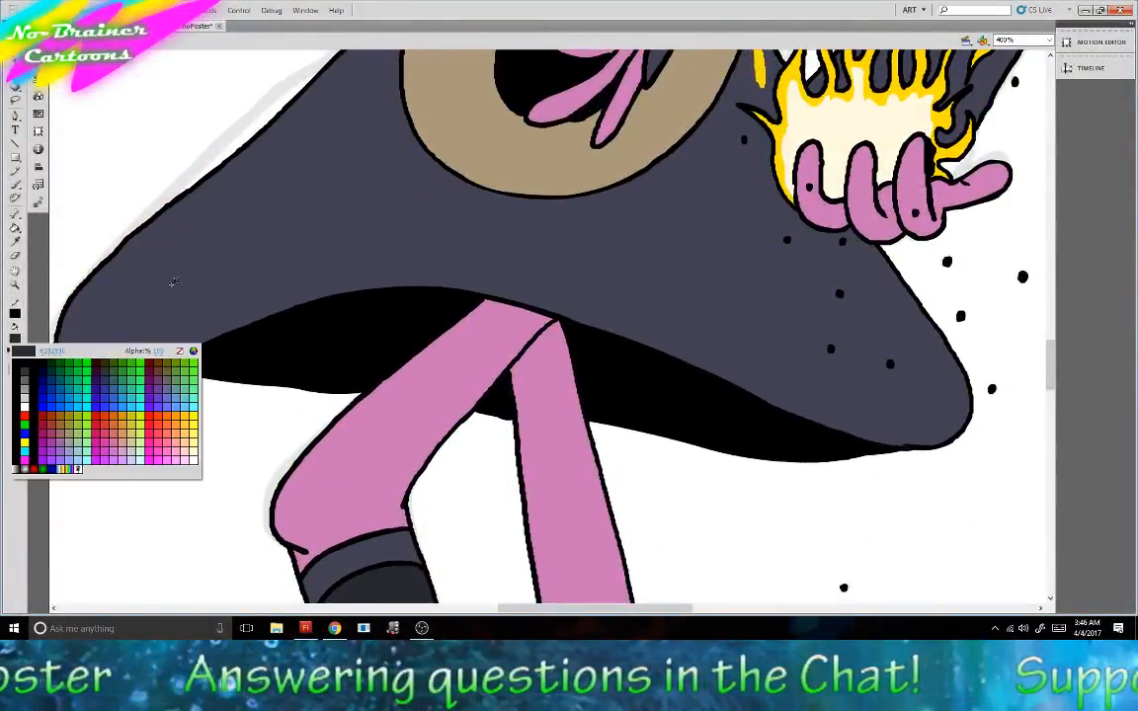
pyautogui.click(790, 112)
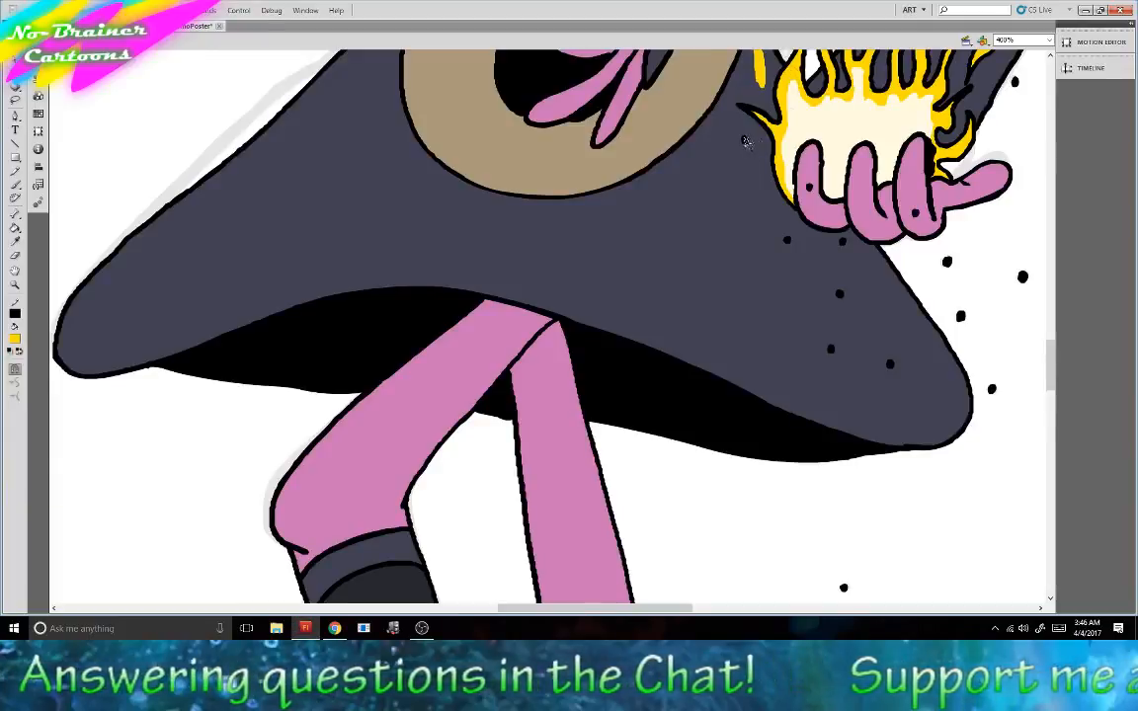
# Recolor the black ember dots around the flaming hand yellow with the Paint Bucket.
pyautogui.click(17, 339)
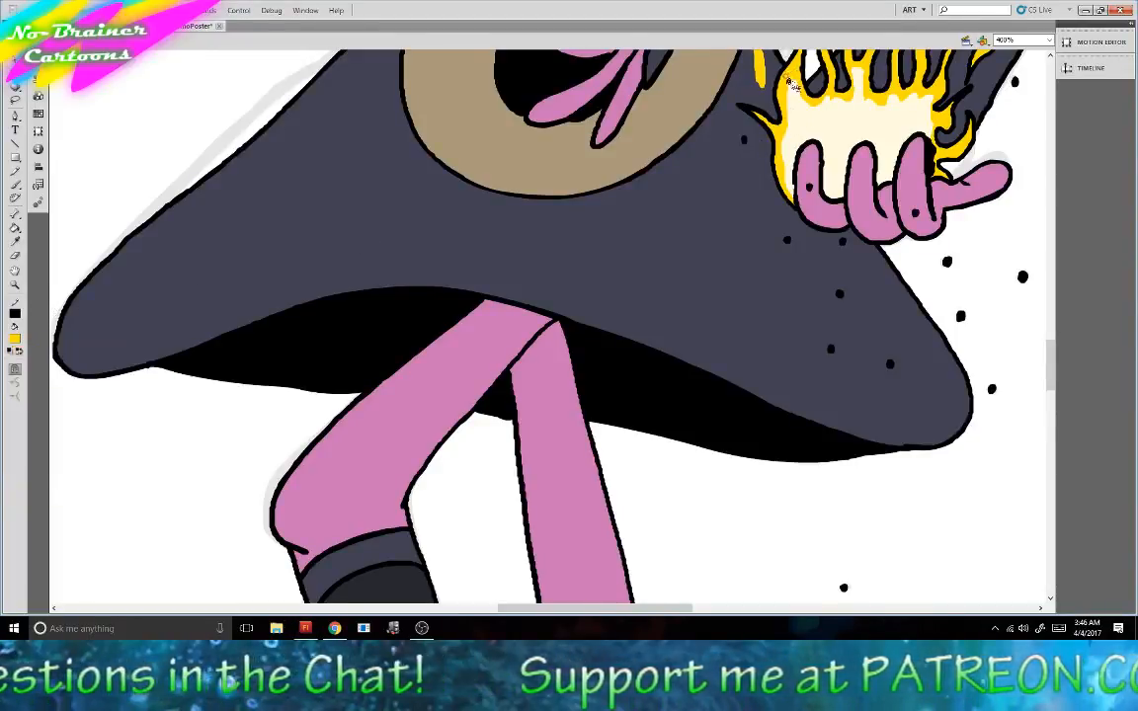
pyautogui.press('Escape')
pyautogui.click(15, 227)
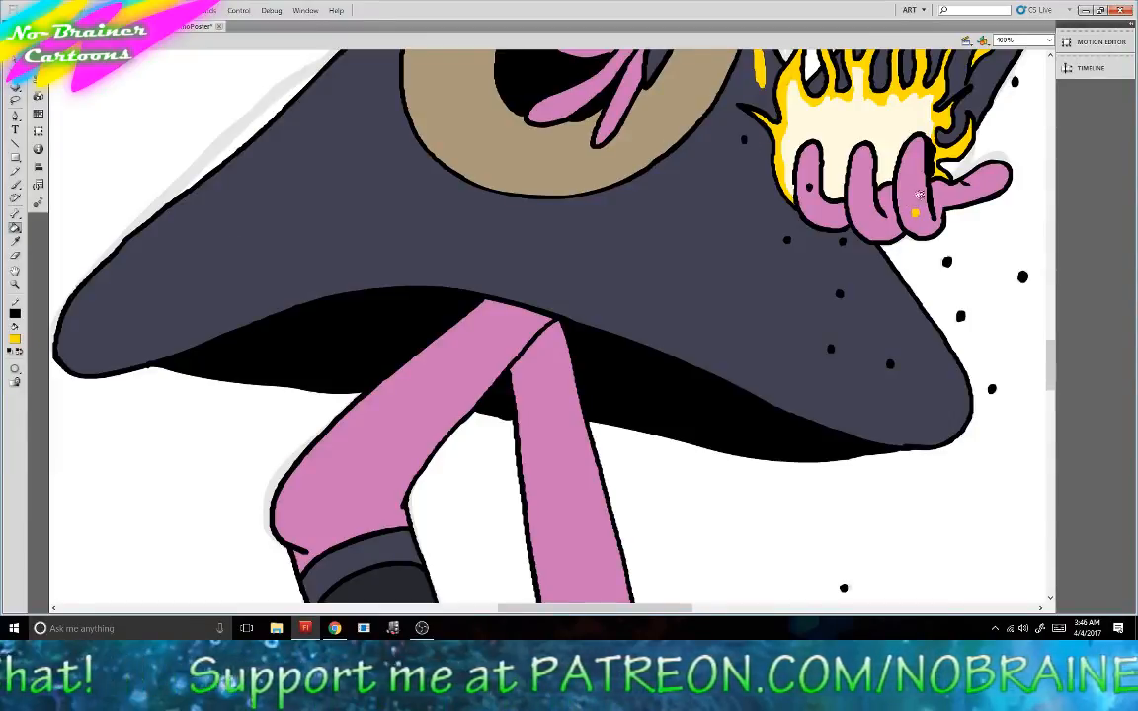
pyautogui.click(744, 139)
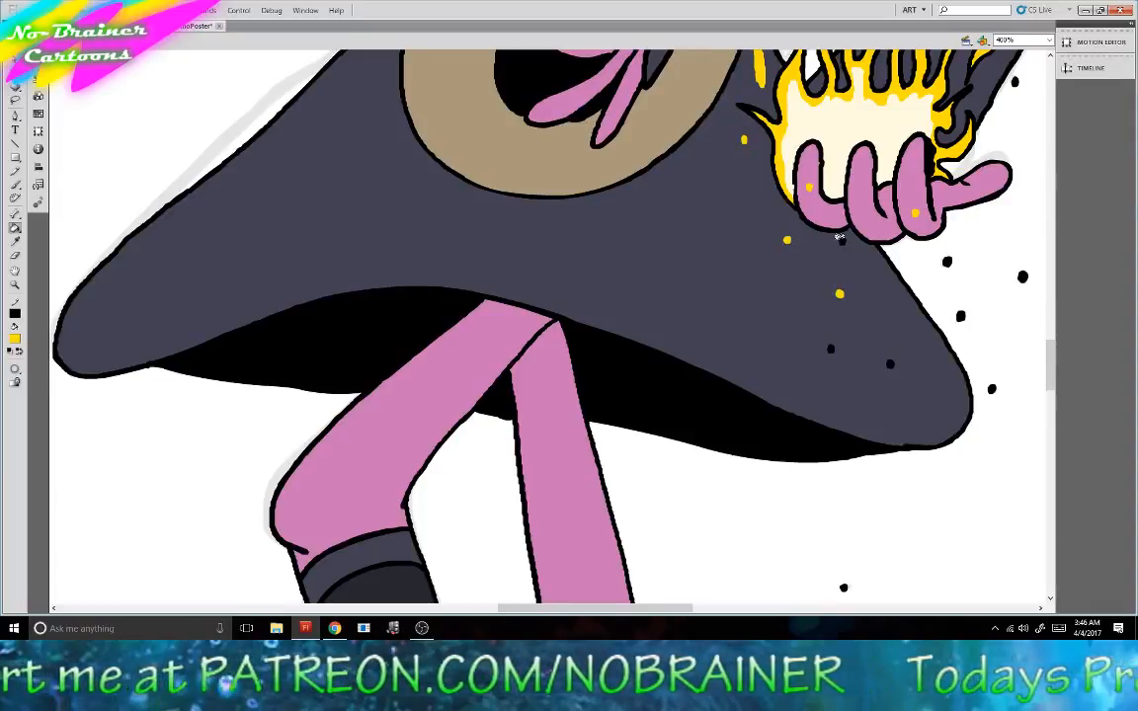
pyautogui.click(946, 259)
pyautogui.click(960, 316)
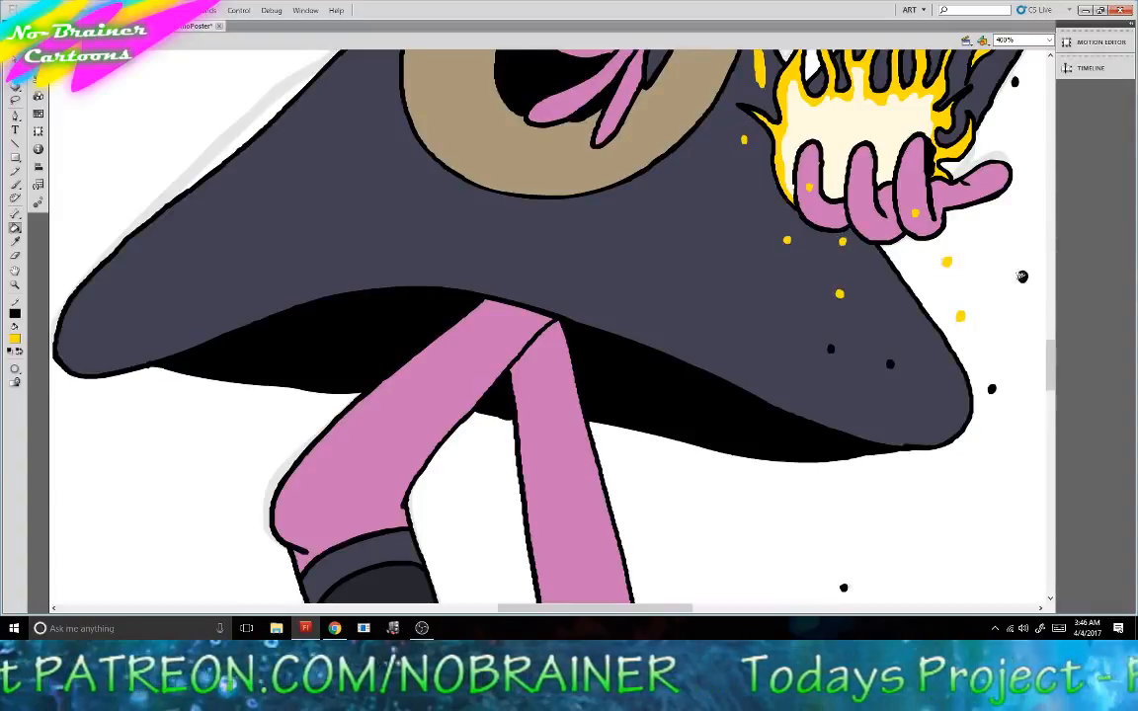
pyautogui.click(1013, 81)
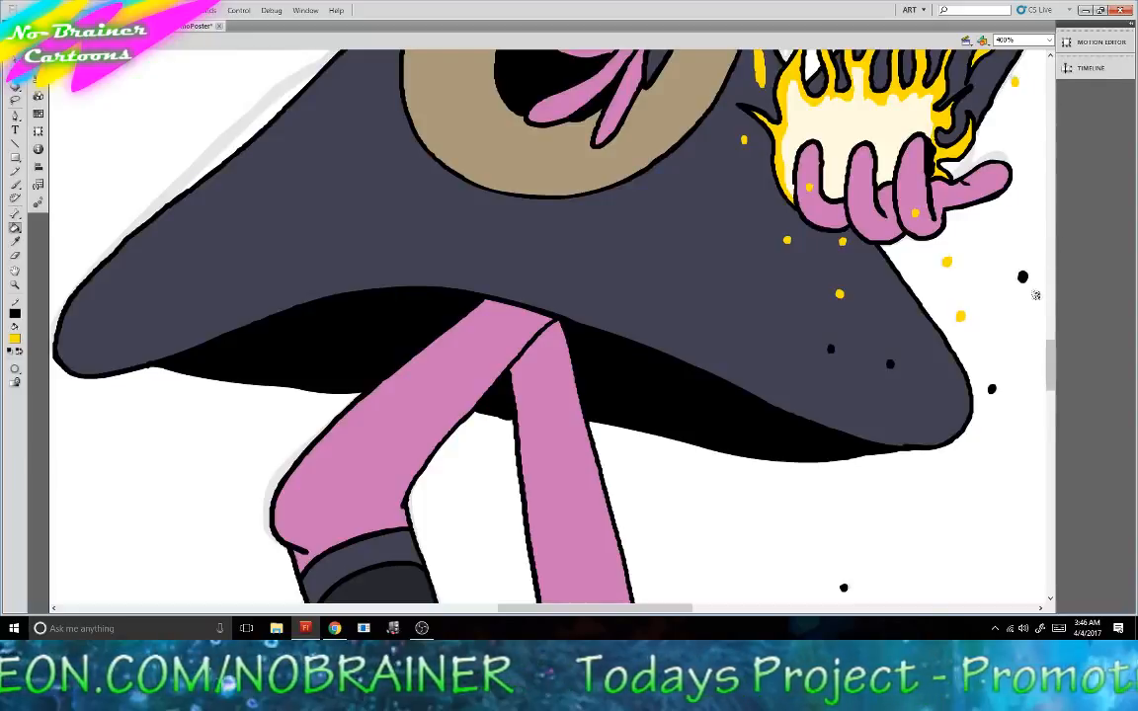
pyautogui.click(1022, 276)
# Fill the remaining black ember dots on the skirt's edge and in the white area below it yellow.
pyautogui.moveTo(1052, 360); pyautogui.dragTo(1051, 336)
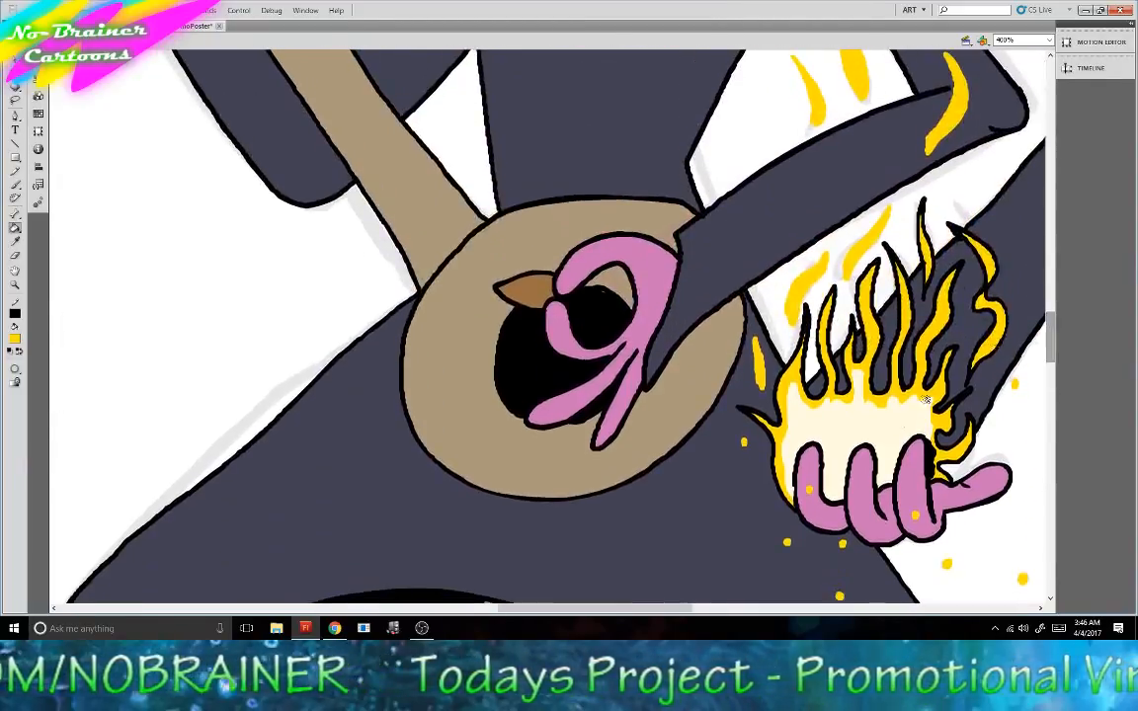
pyautogui.moveTo(681, 614); pyautogui.dragTo(731, 612)
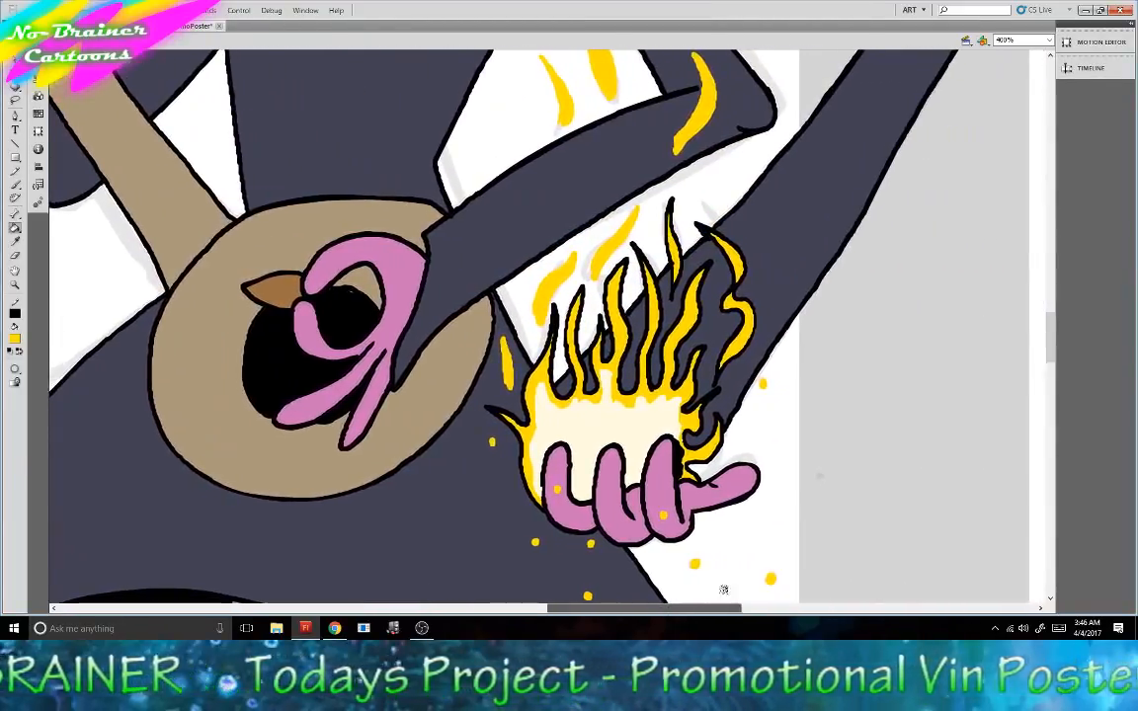
pyautogui.moveTo(1052, 329); pyautogui.dragTo(1050, 371)
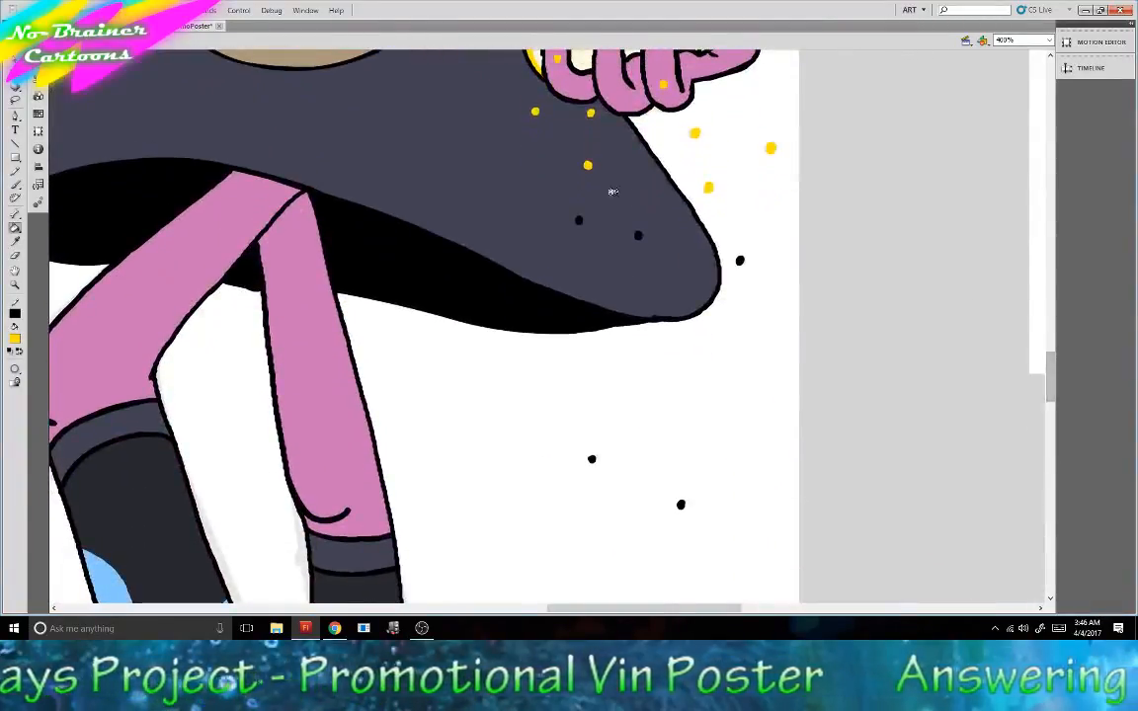
pyautogui.click(579, 220)
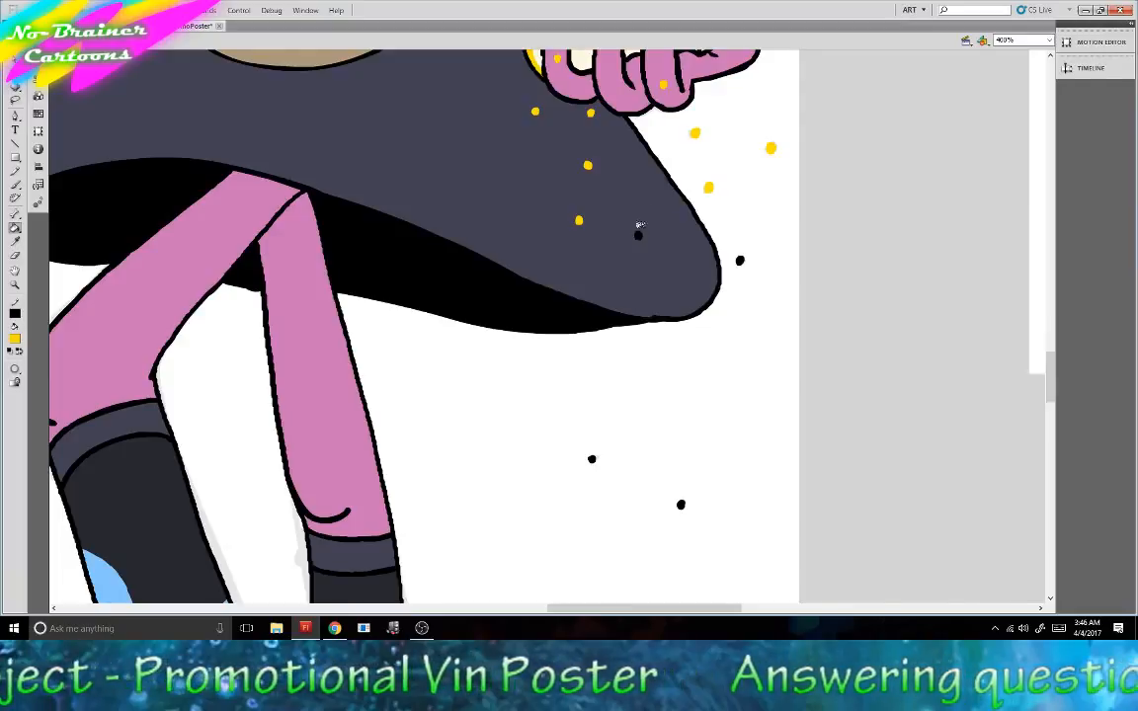
pyautogui.click(639, 229)
pyautogui.click(739, 257)
pyautogui.click(680, 505)
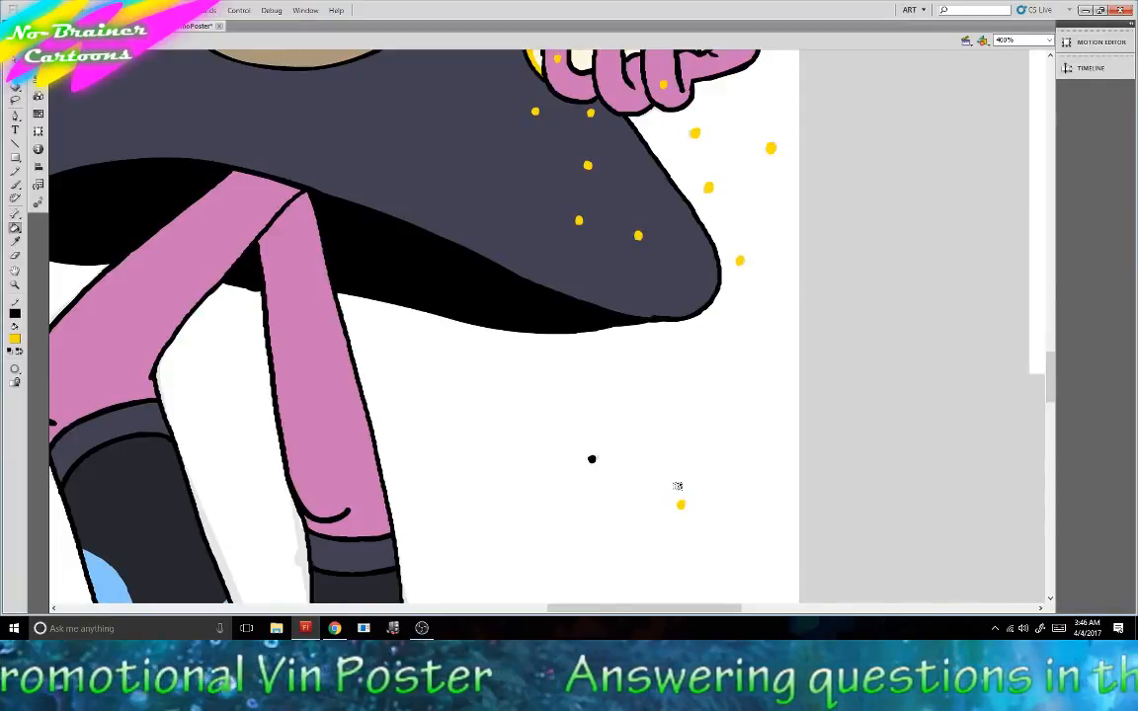
pyautogui.click(591, 459)
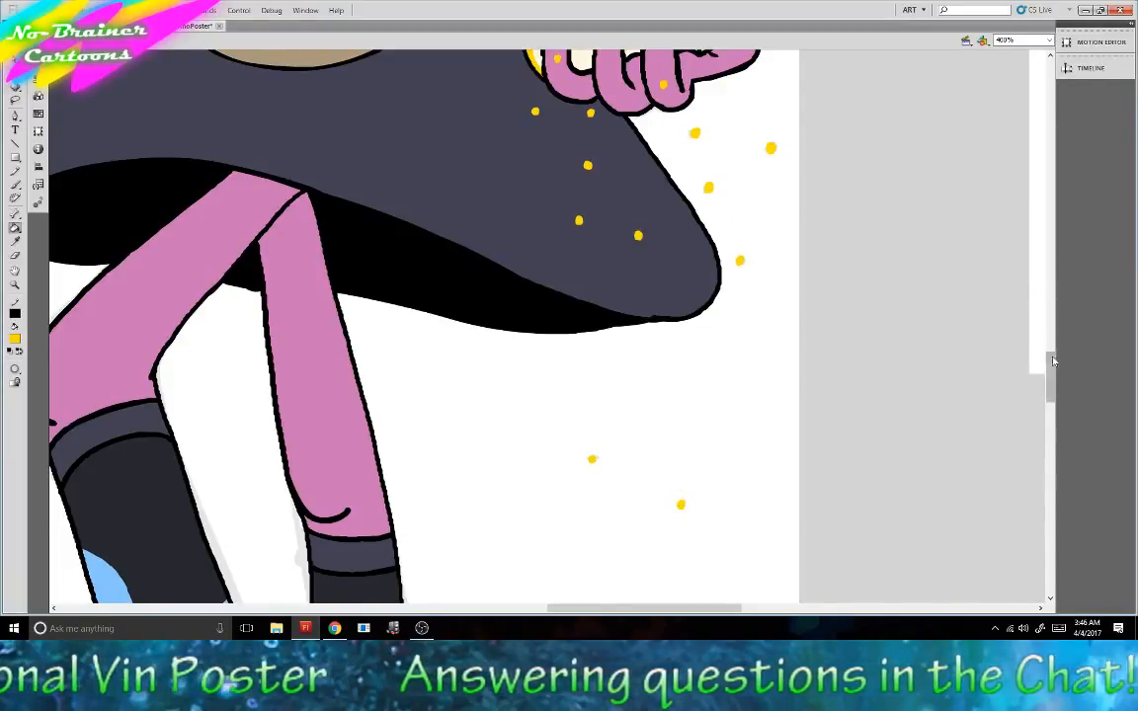
pyautogui.moveTo(1050, 361)
pyautogui.mouseDown()
pyautogui.moveTo(1050, 387)
pyautogui.moveTo(1049, 336)
pyautogui.moveTo(1050, 360)
pyautogui.mouseUp()
# Switch to the Brush tool and set the fill color to black.
pyautogui.click(1050, 40)
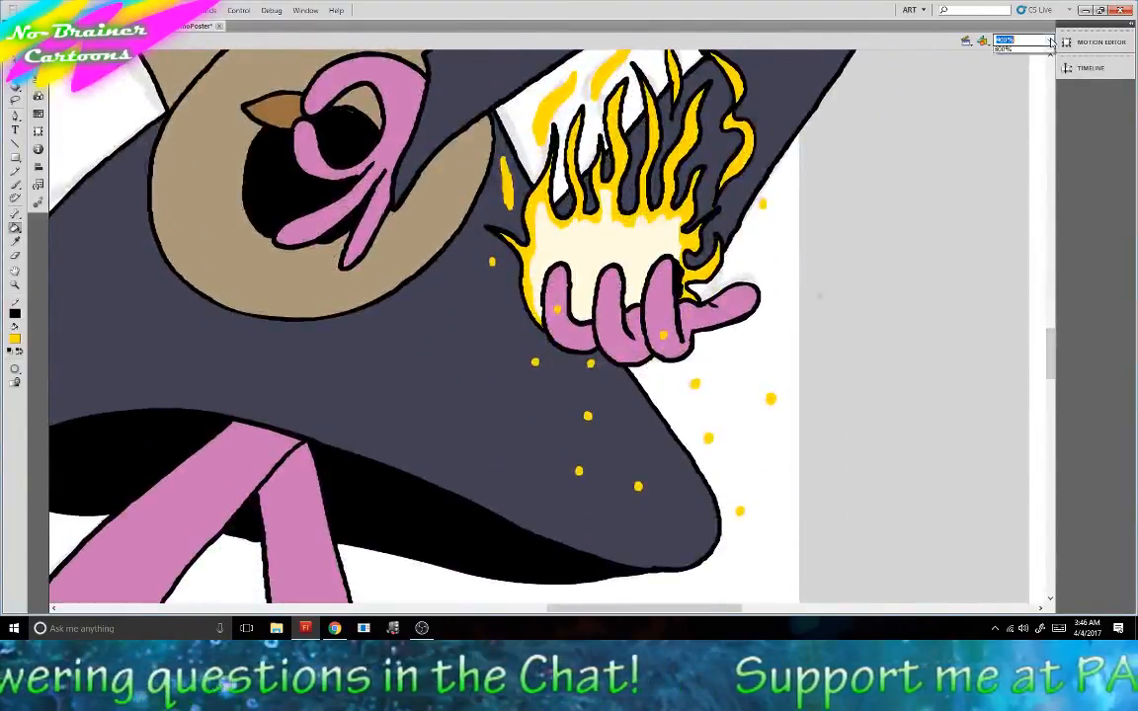
pyautogui.click(1007, 80)
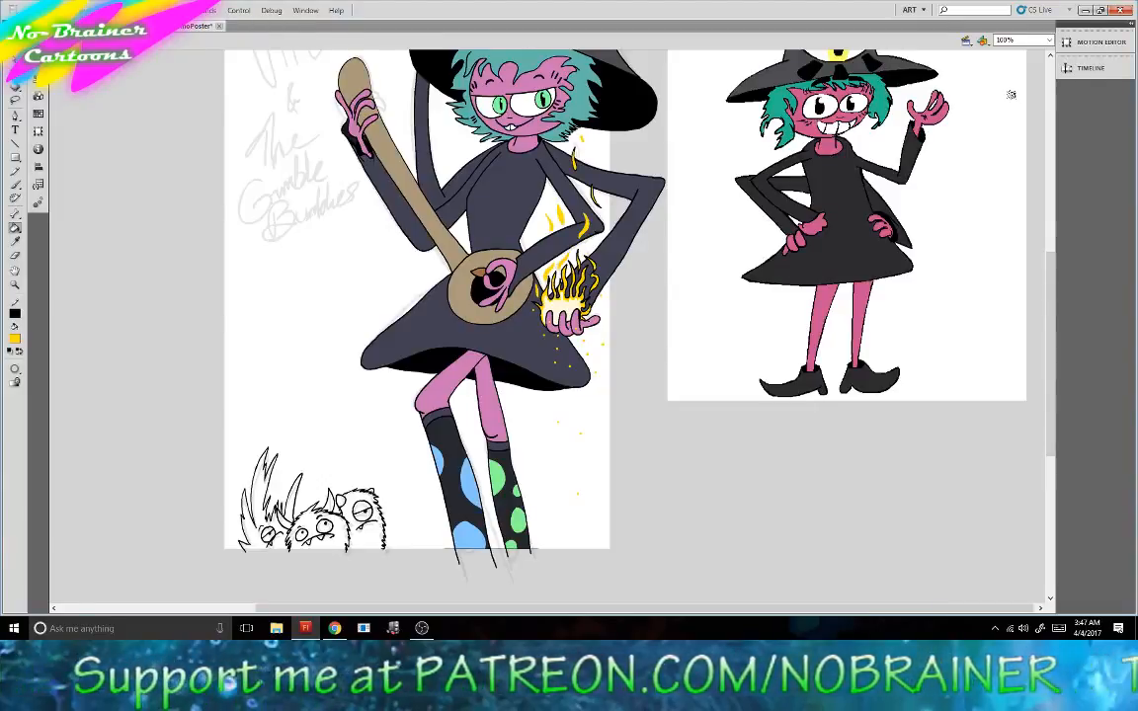
pyautogui.click(15, 185)
pyautogui.click(15, 313)
pyautogui.click(22, 357)
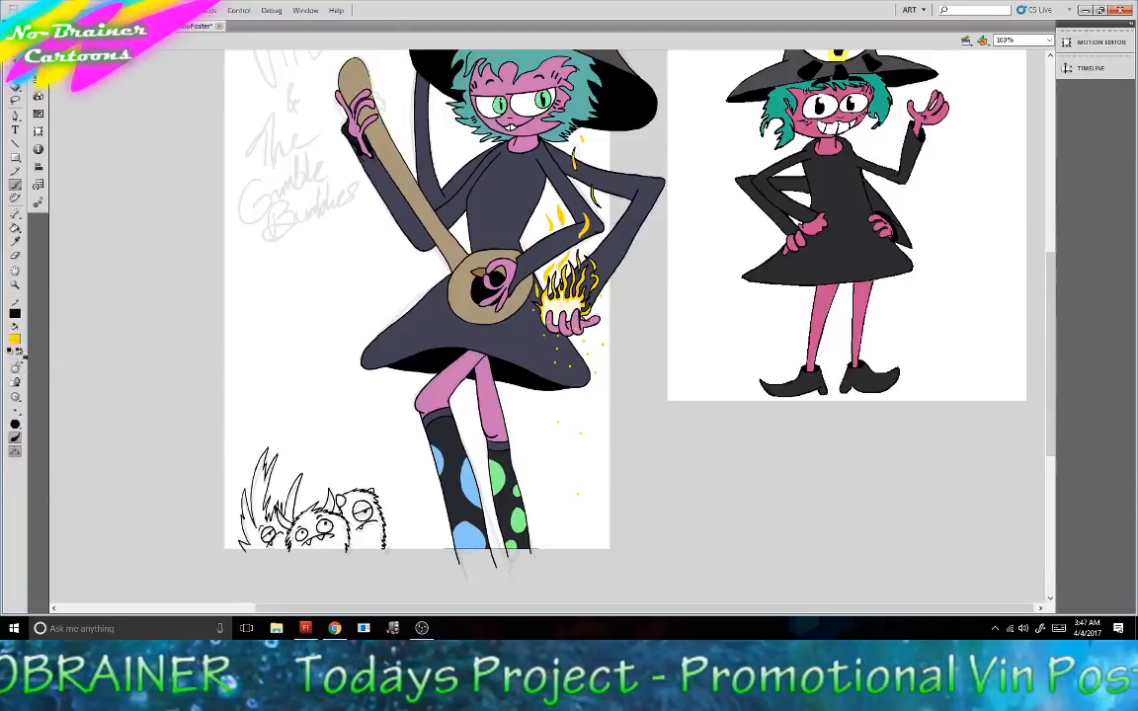
pyautogui.click(59, 298)
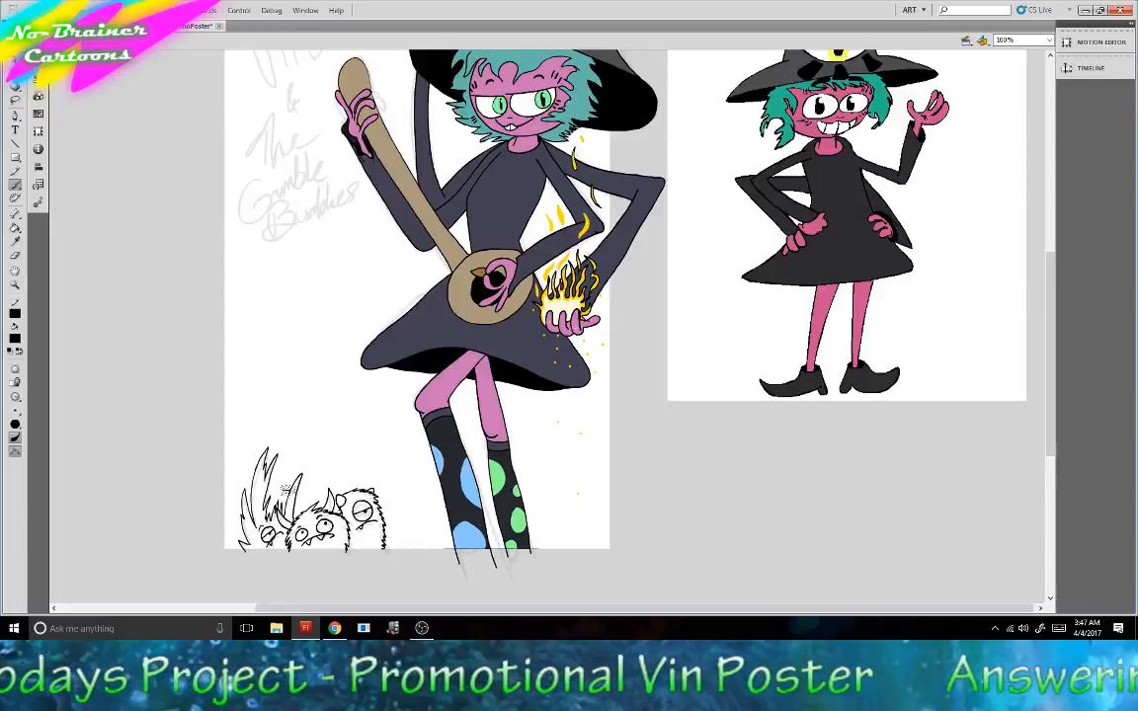
# Examine the witch's upper body overall, and her face and hair up close at 400% zoom.
pyautogui.scroll(2, 662, 478)
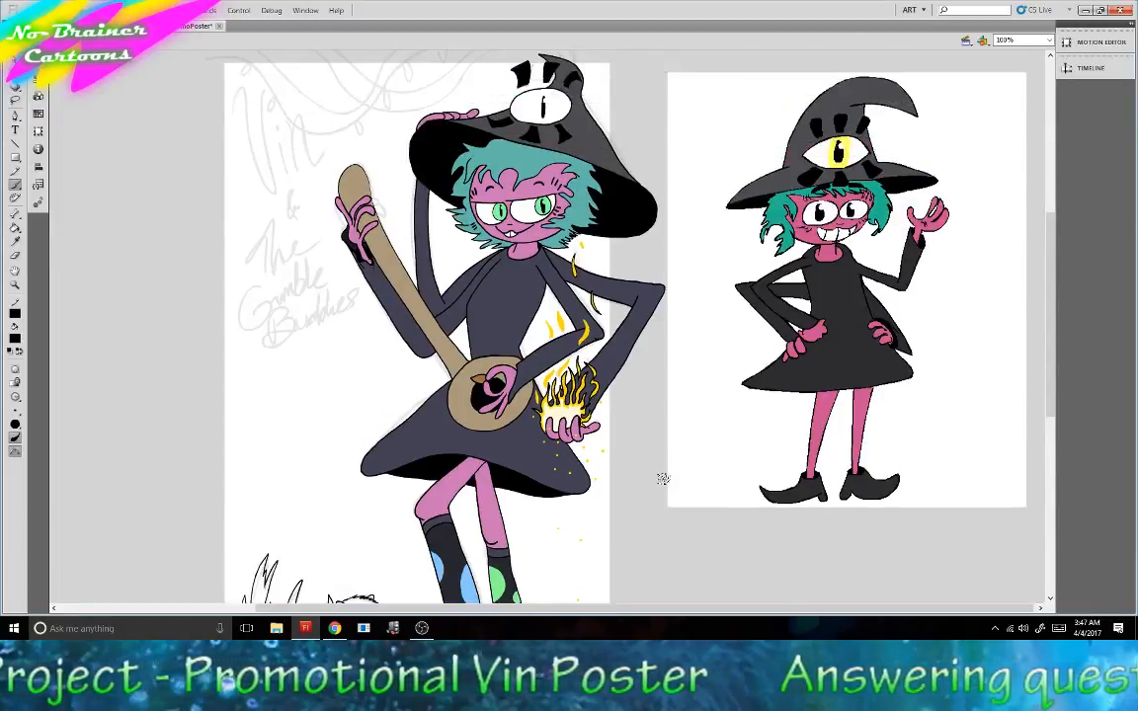
pyautogui.scroll(-1, 662, 478)
pyautogui.scroll(1, 596, 319)
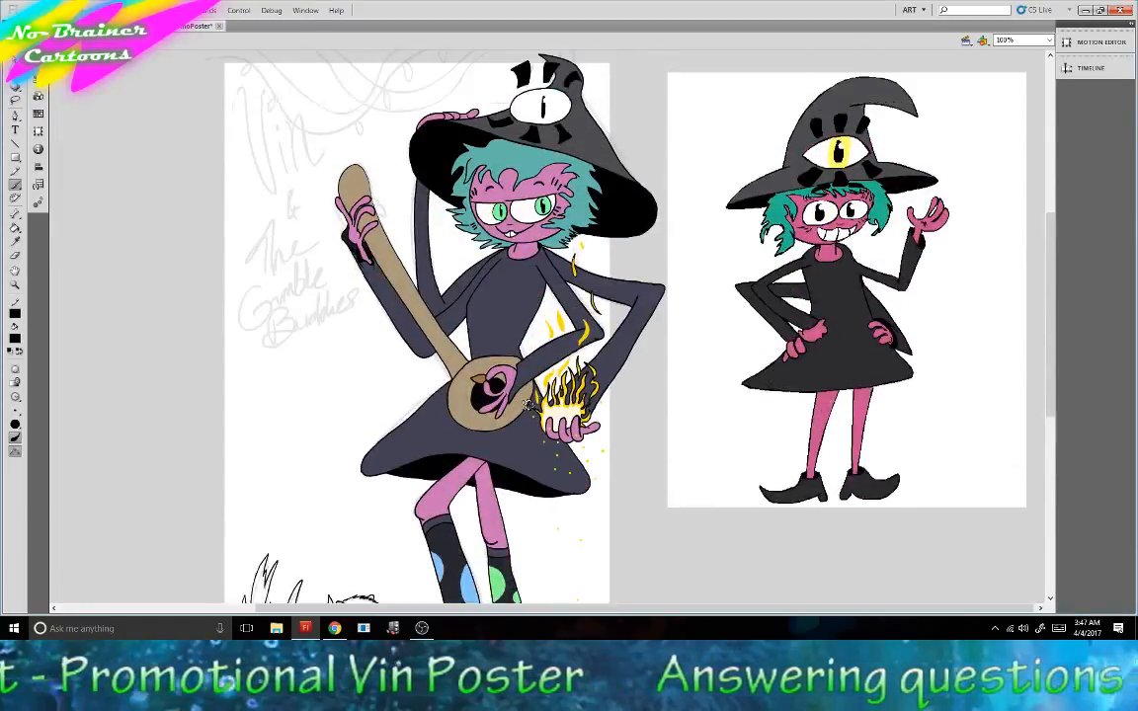
pyautogui.click(1049, 40)
pyautogui.click(1022, 96)
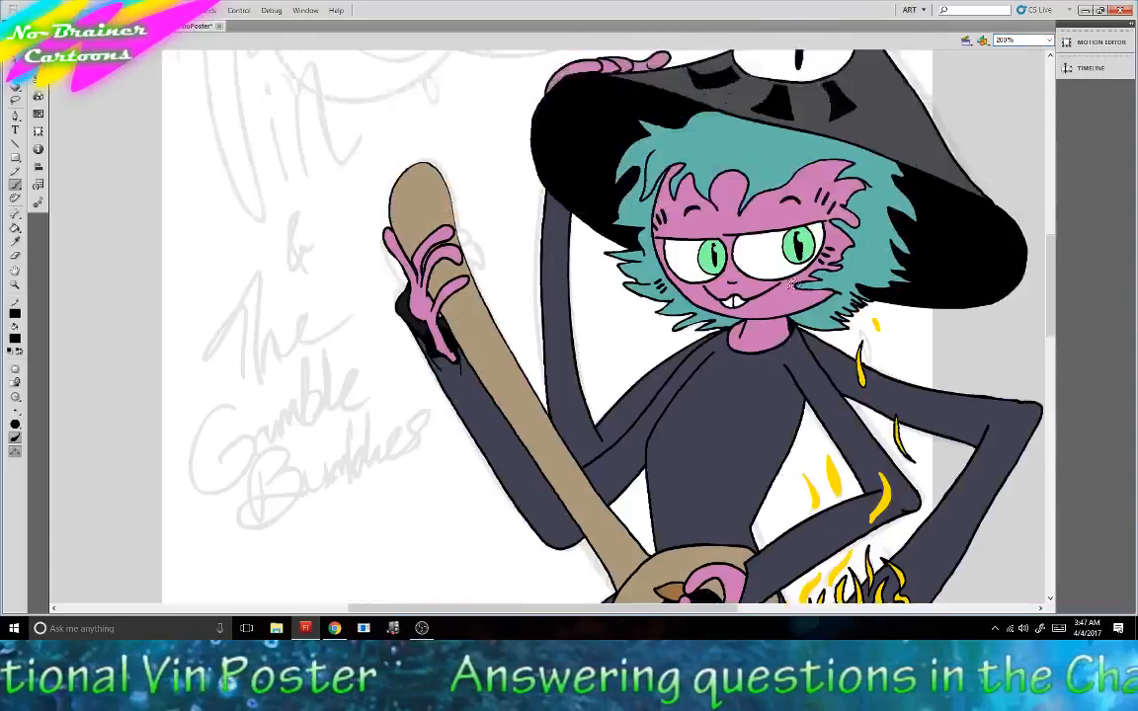
pyautogui.scroll(1, 722, 531)
pyautogui.moveTo(661, 608); pyautogui.dragTo(714, 605)
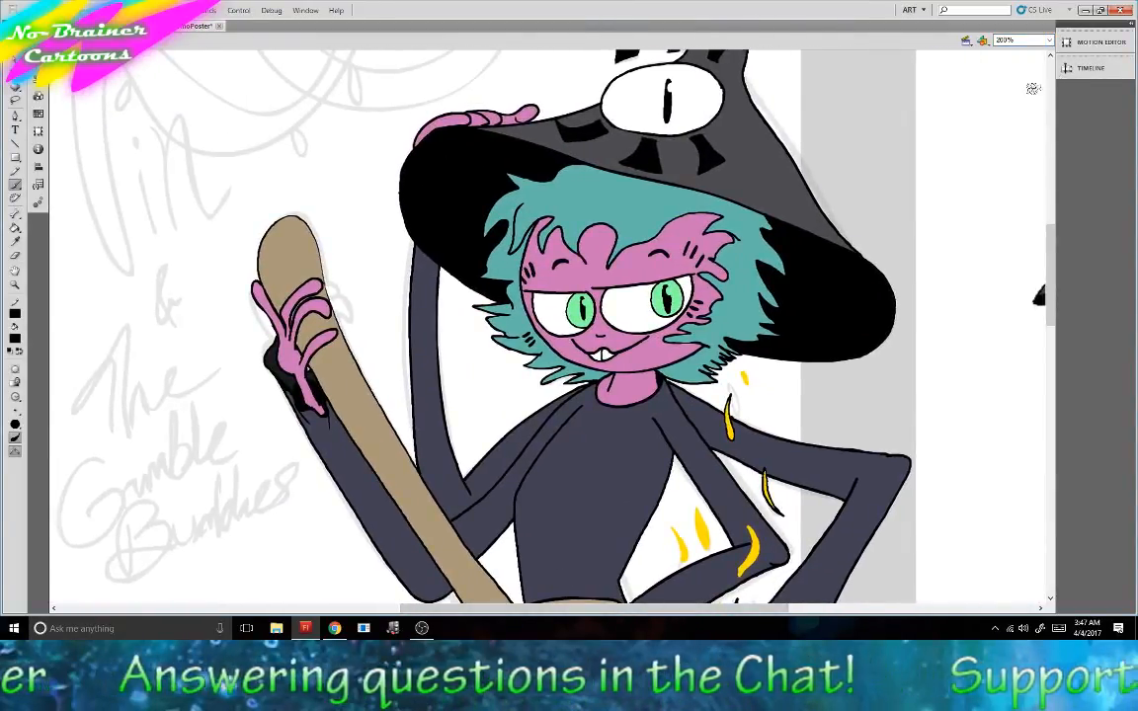
pyautogui.click(1049, 40)
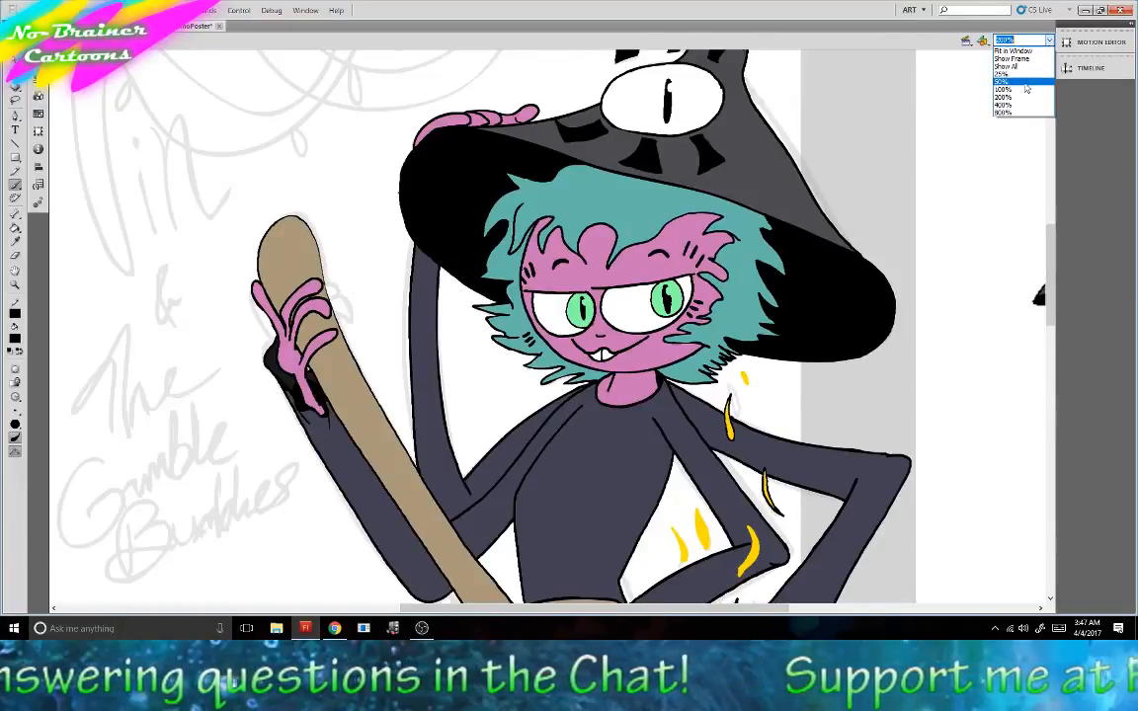
pyautogui.click(1013, 104)
pyautogui.scroll(2, 803, 338)
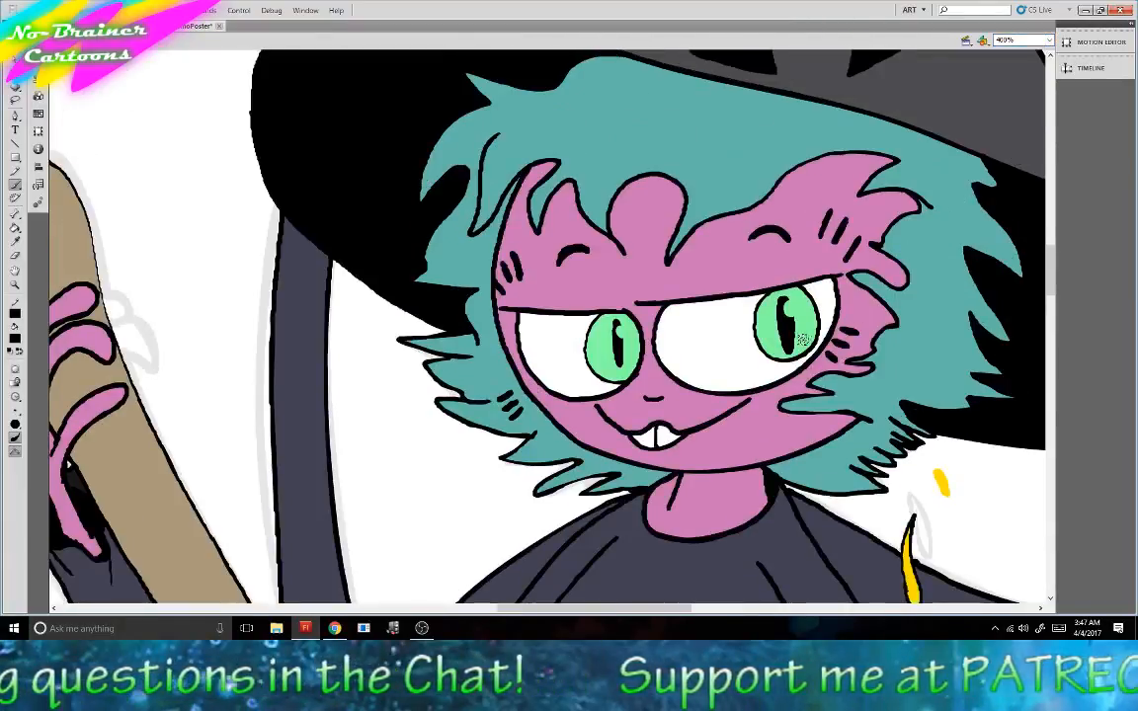
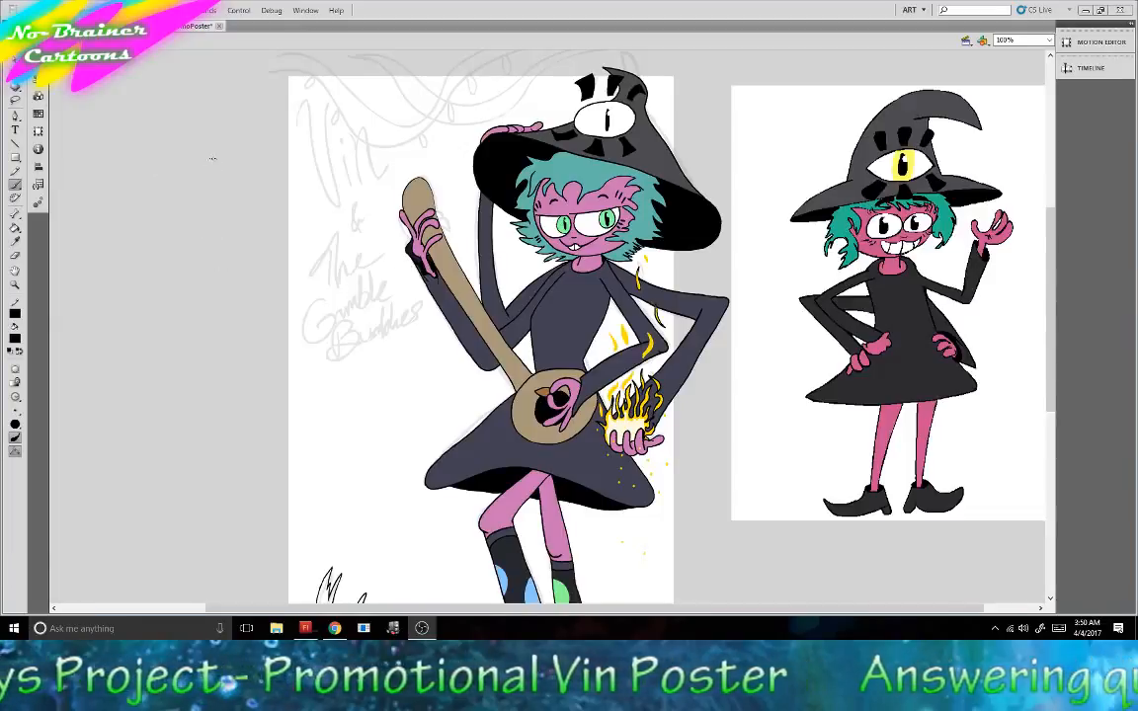
# Draw a straight horizontal line along the page's lower edge beneath the three monsters to close off their bodies.
pyautogui.scroll(-5, 212, 158)
pyautogui.scroll(2, 331, 294)
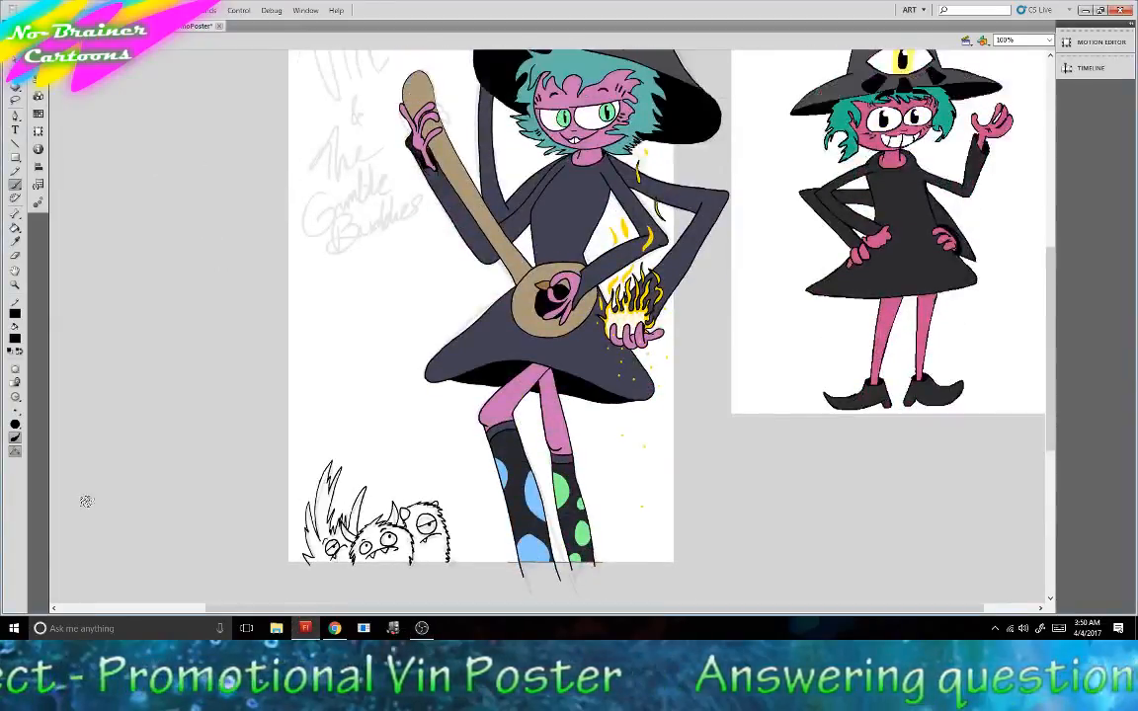
pyautogui.click(14, 146)
pyautogui.moveTo(303, 564)
pyautogui.mouseDown()
pyautogui.moveTo(465, 565)
pyautogui.moveTo(448, 563)
pyautogui.mouseUp()
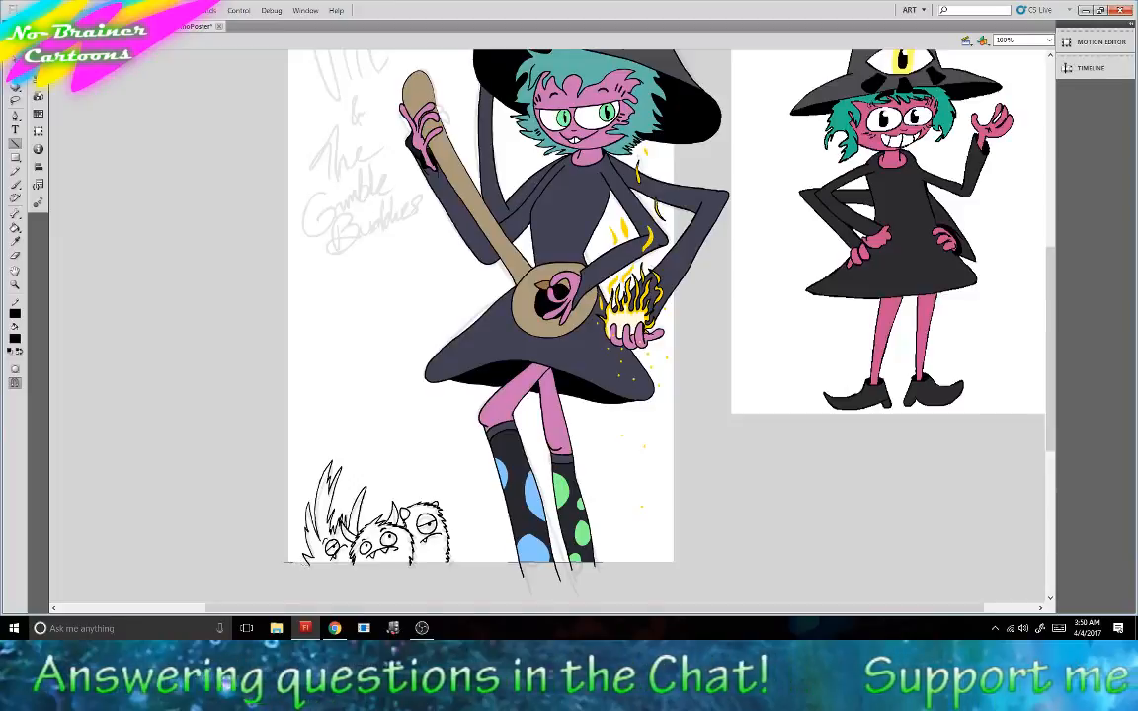
pyautogui.moveTo(336, 560); pyautogui.dragTo(460, 562)
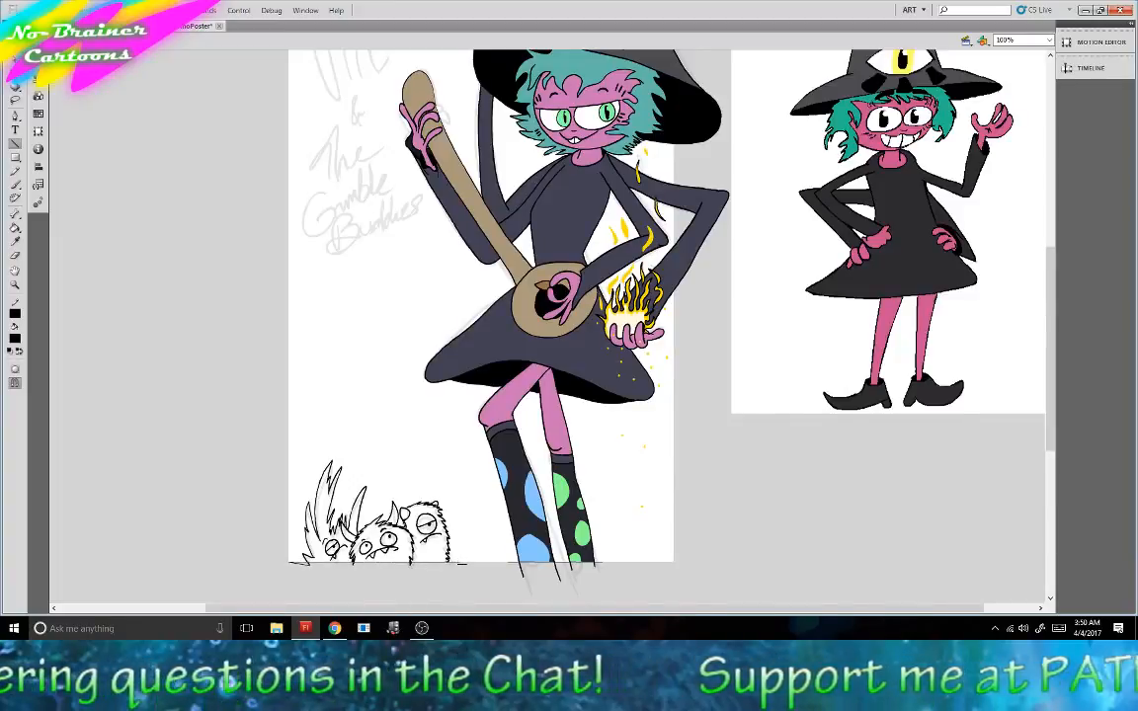
pyautogui.press('v')
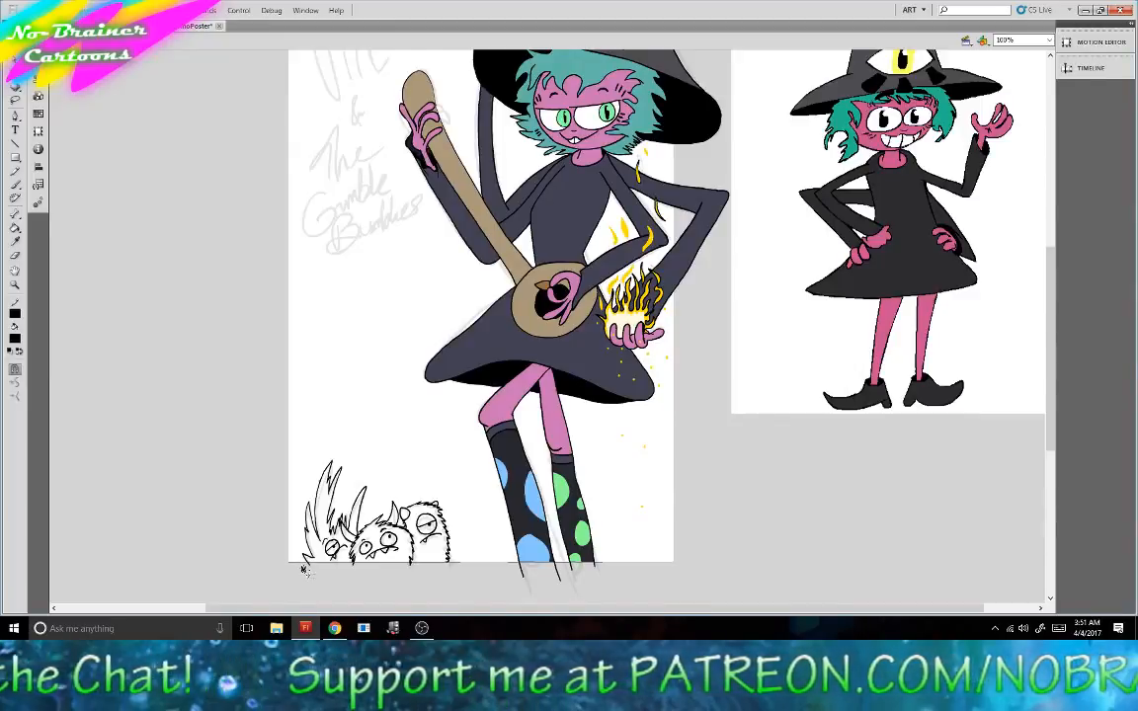
# Sample the light blue of the sock's spots, raise its saturation to 72%, and fill the middle monster's body with it.
pyautogui.click(15, 228)
pyautogui.click(14, 338)
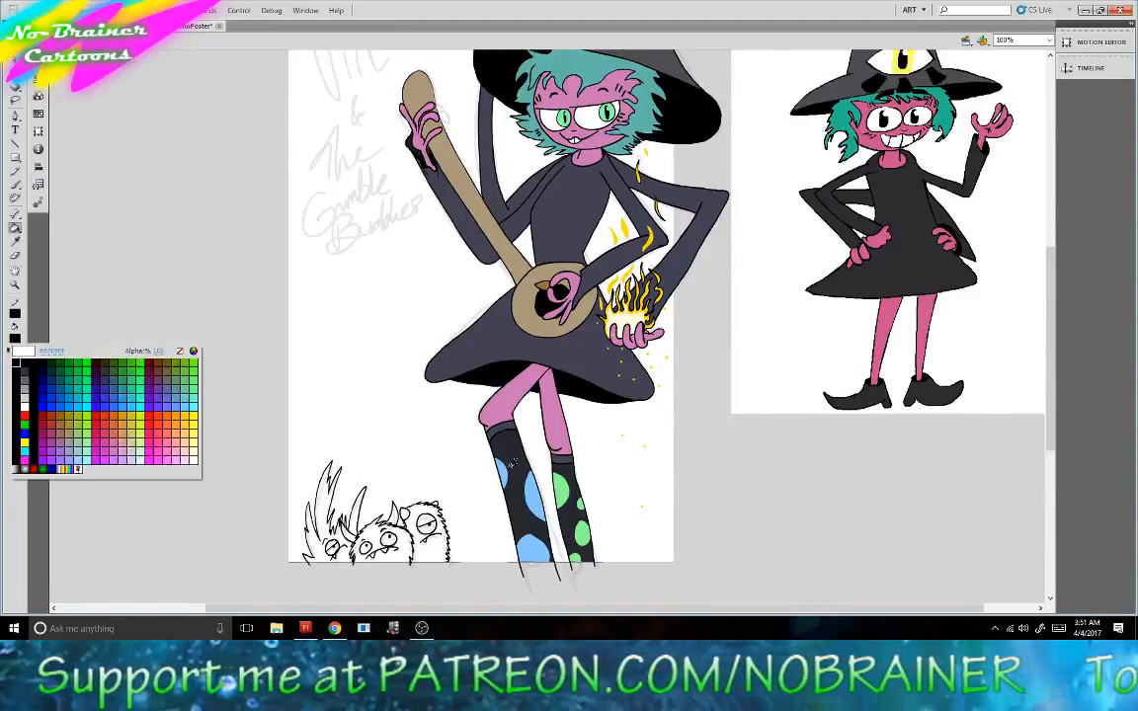
pyautogui.click(501, 474)
pyautogui.click(37, 96)
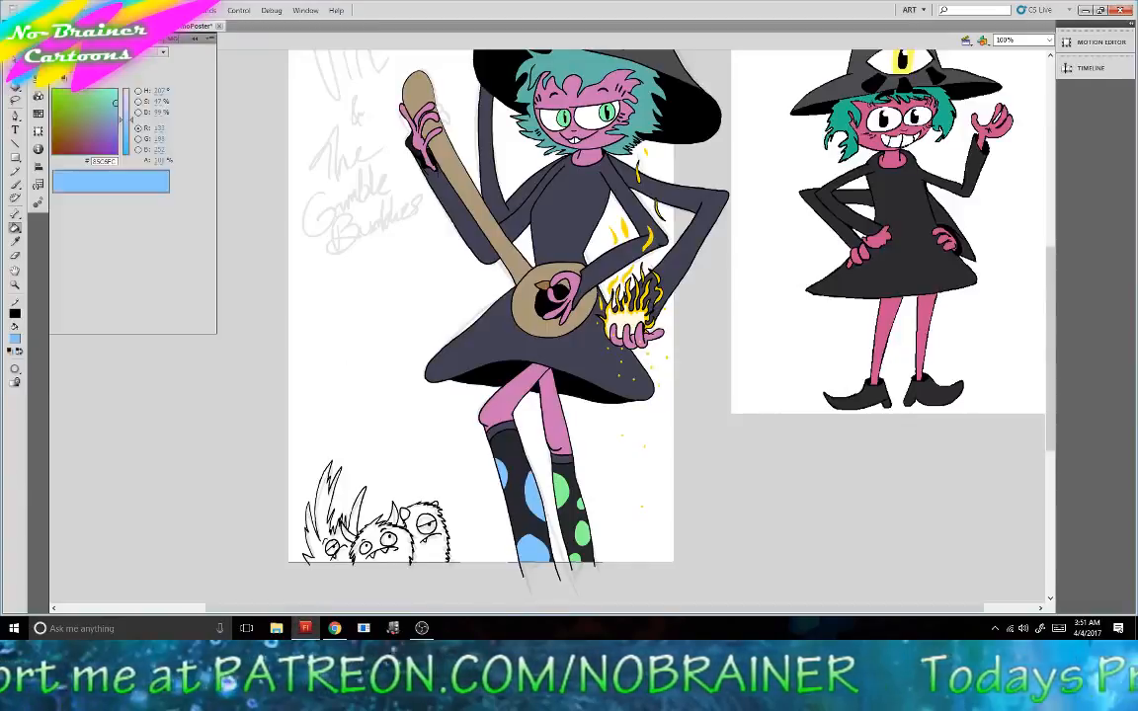
pyautogui.moveTo(157, 102); pyautogui.dragTo(196, 159)
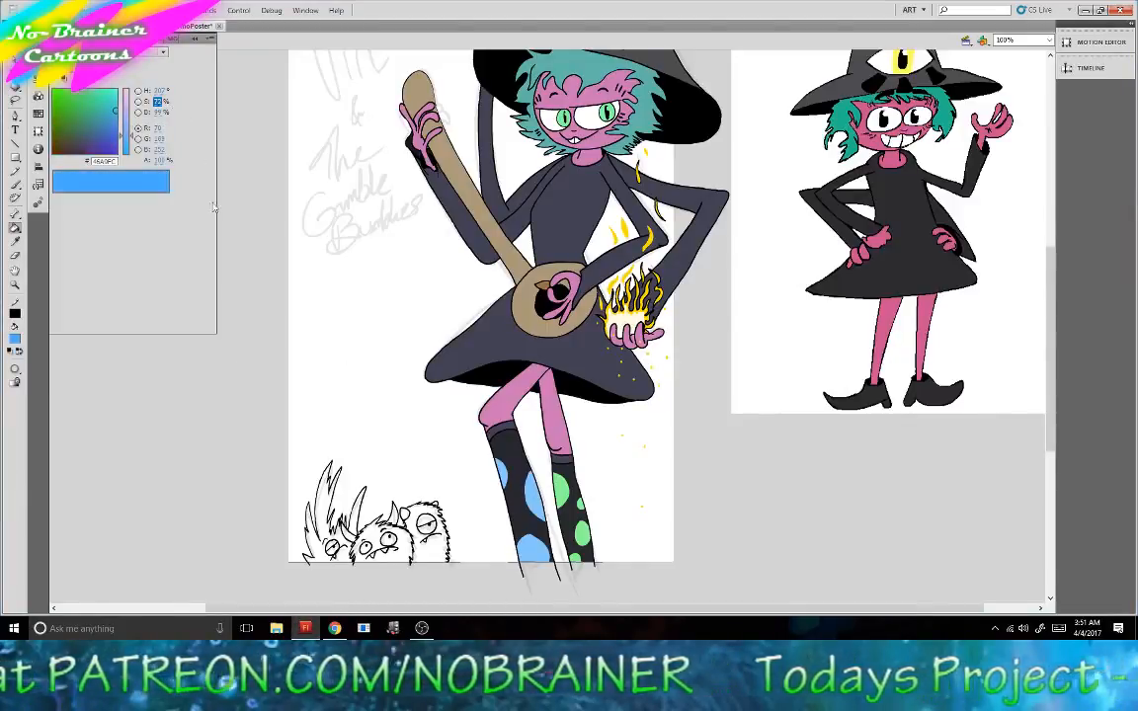
pyautogui.click(392, 549)
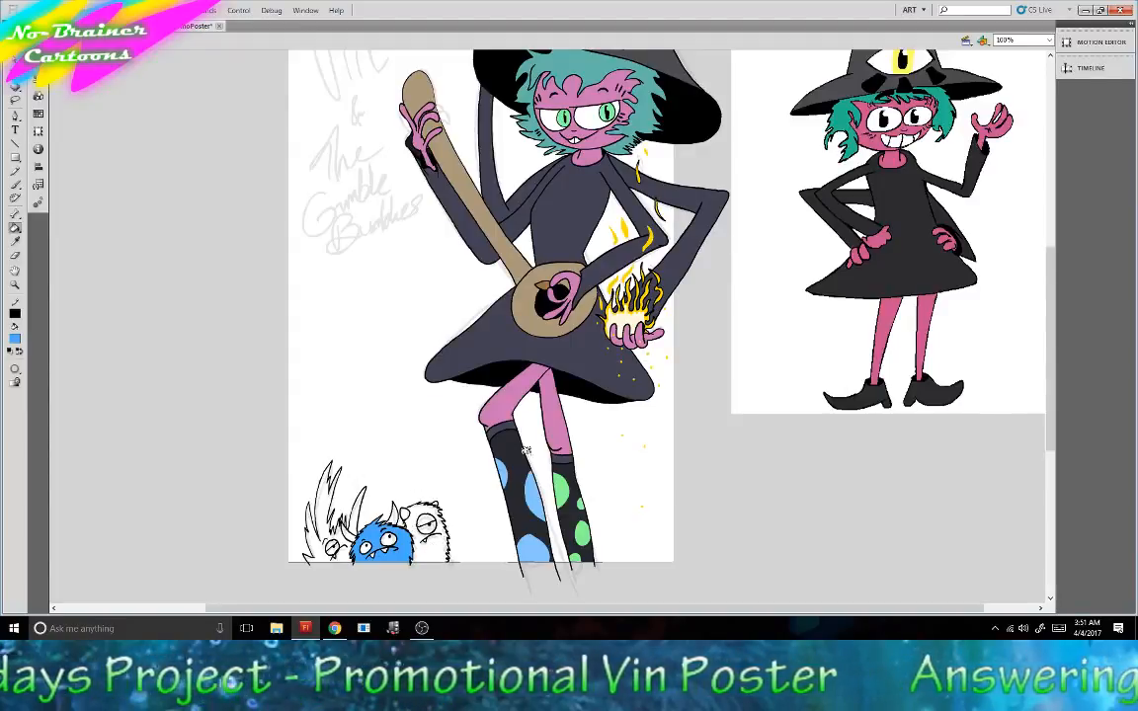
# Brush over the outline gap beside the rightmost monster's ear in blue and fill that monster's body with the same blue.
pyautogui.click(1046, 40)
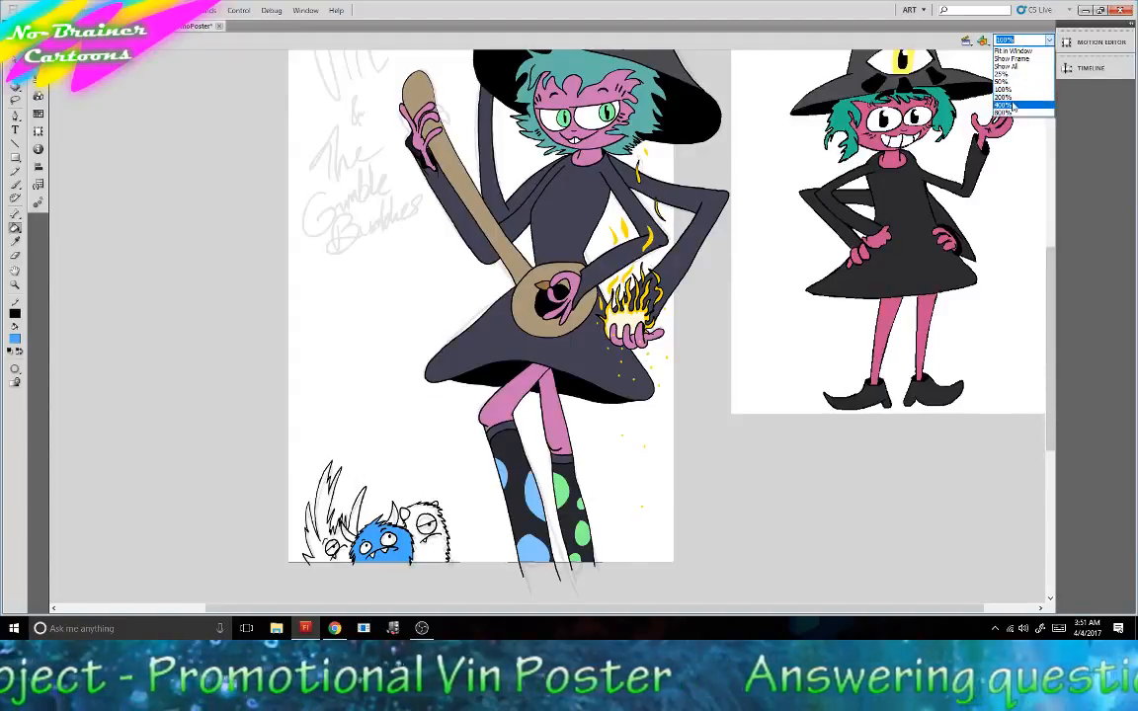
pyautogui.click(1017, 104)
pyautogui.scroll(-10, 526, 457)
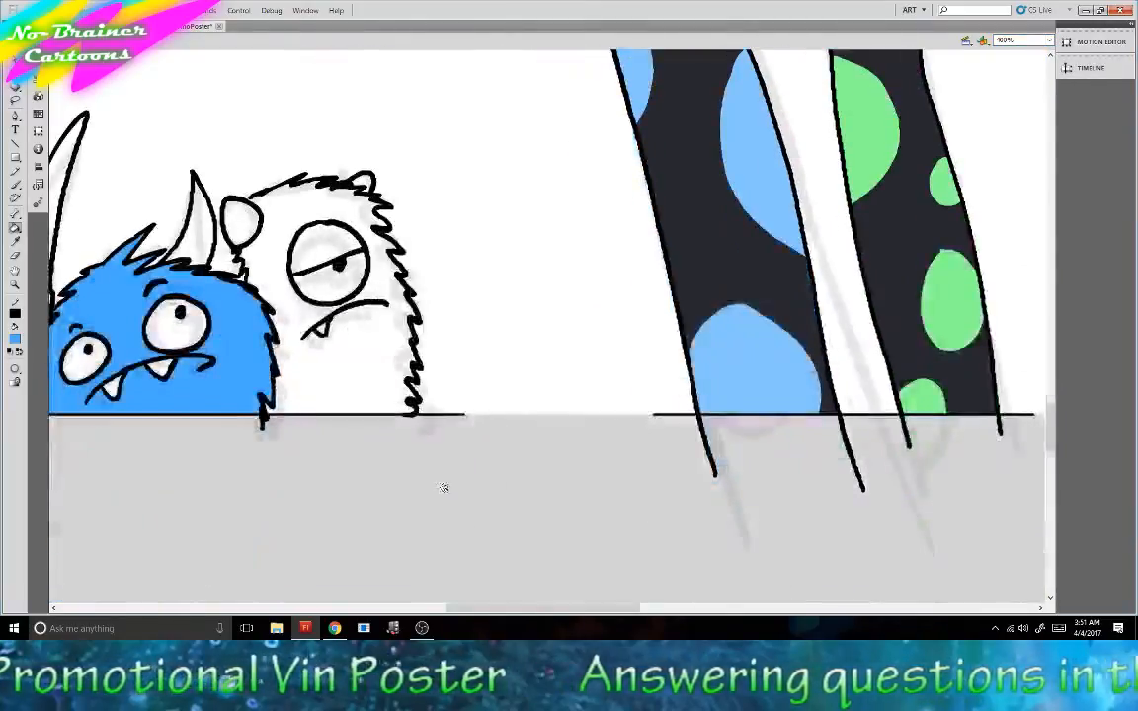
pyautogui.click(15, 183)
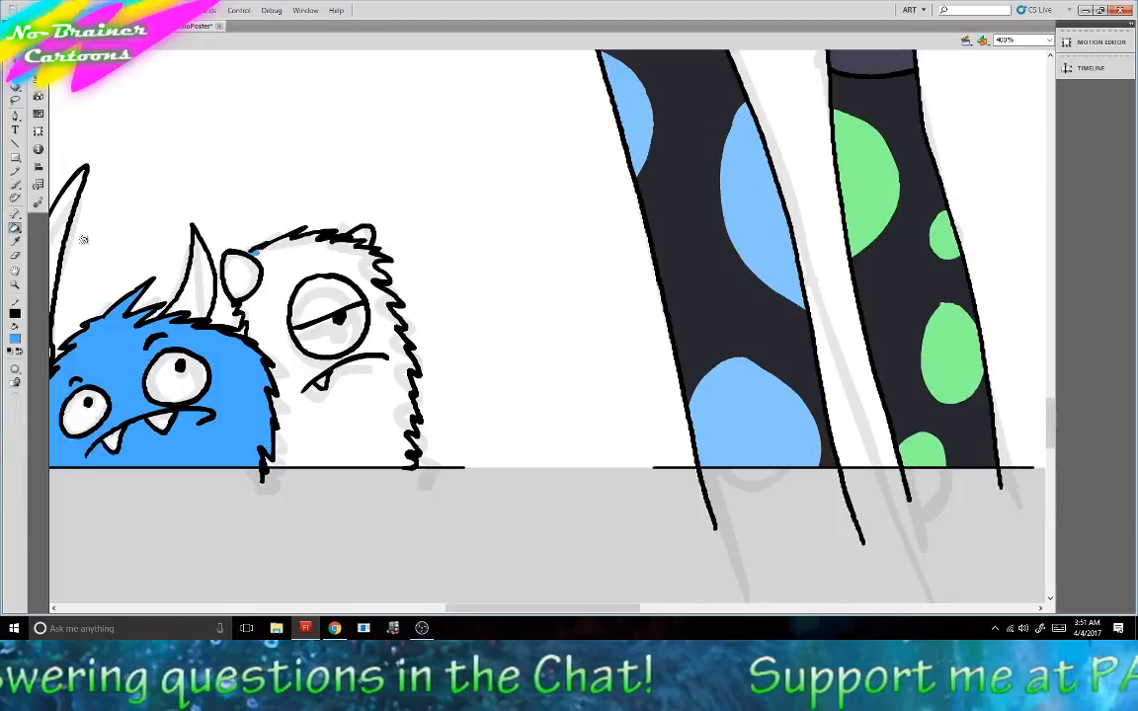
pyautogui.click(15, 227)
pyautogui.click(385, 395)
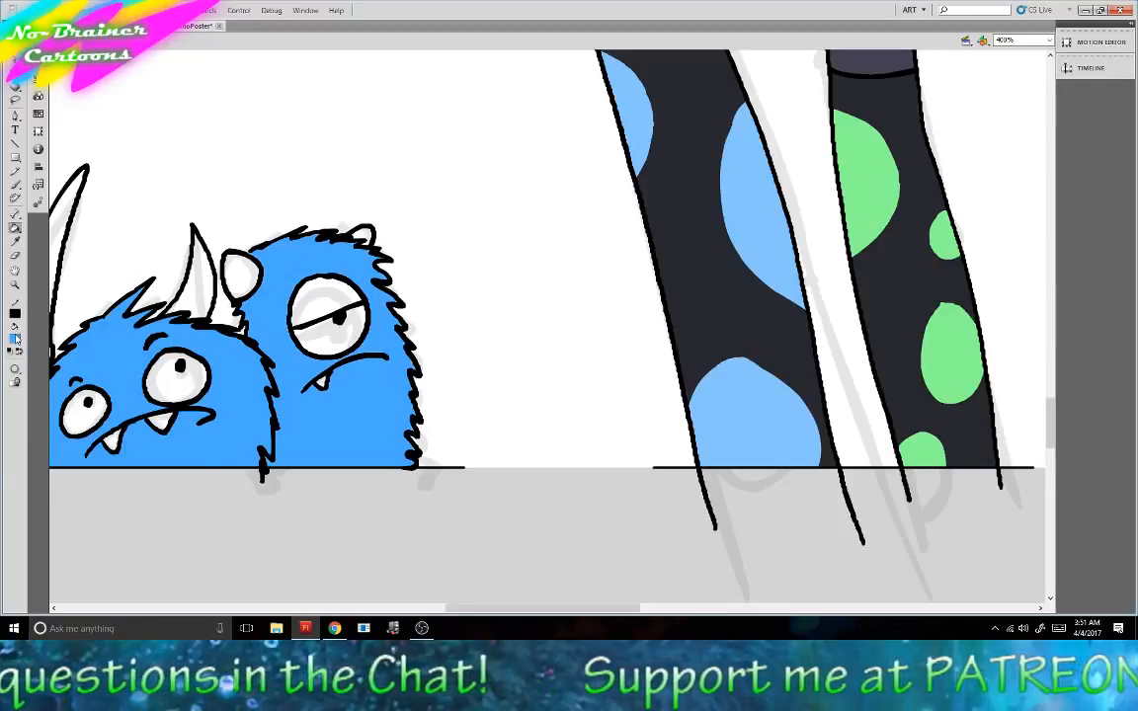
# Recolor the middle monster's body in the light green of the sock's spots.
pyautogui.click(15, 339)
pyautogui.click(109, 355)
pyautogui.click(220, 376)
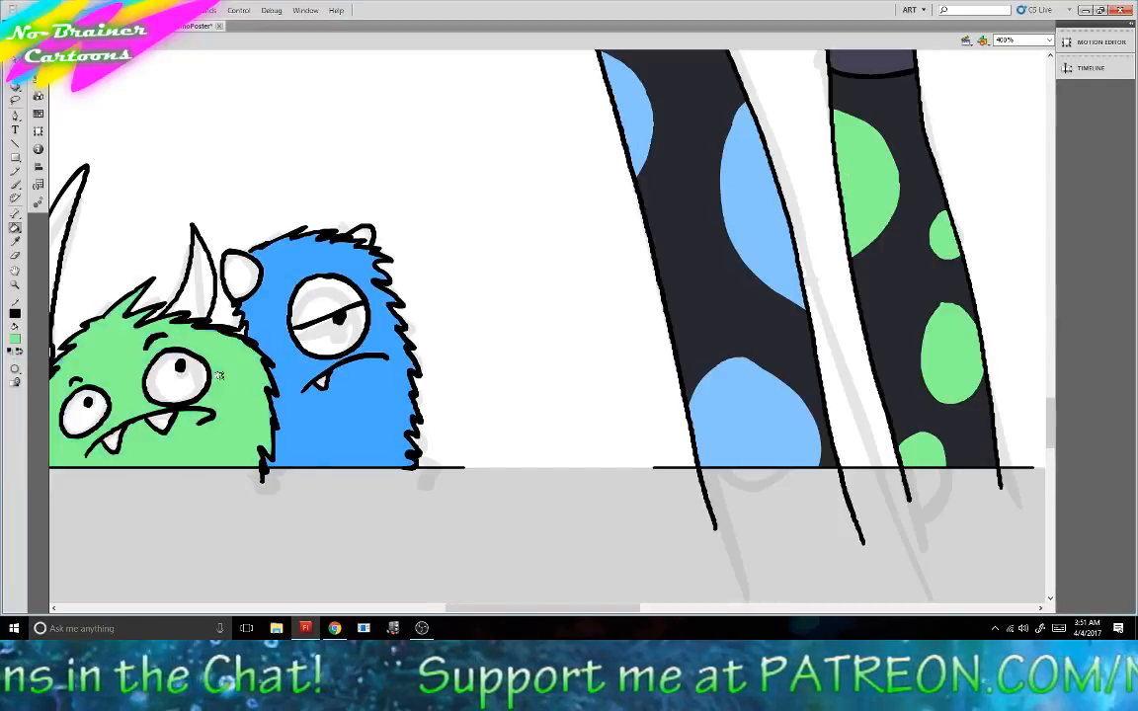
# Recolor the middle monster's body in a darker, more saturated shade of its current green.
pyautogui.click(39, 96)
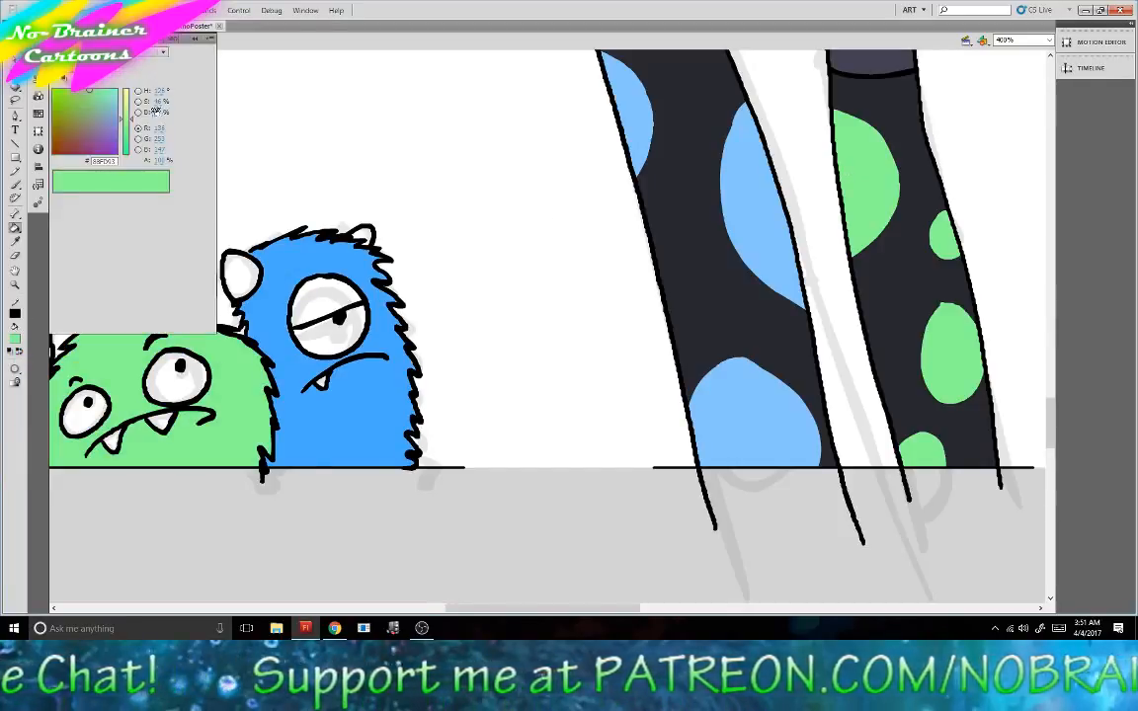
pyautogui.moveTo(154, 103); pyautogui.dragTo(168, 103)
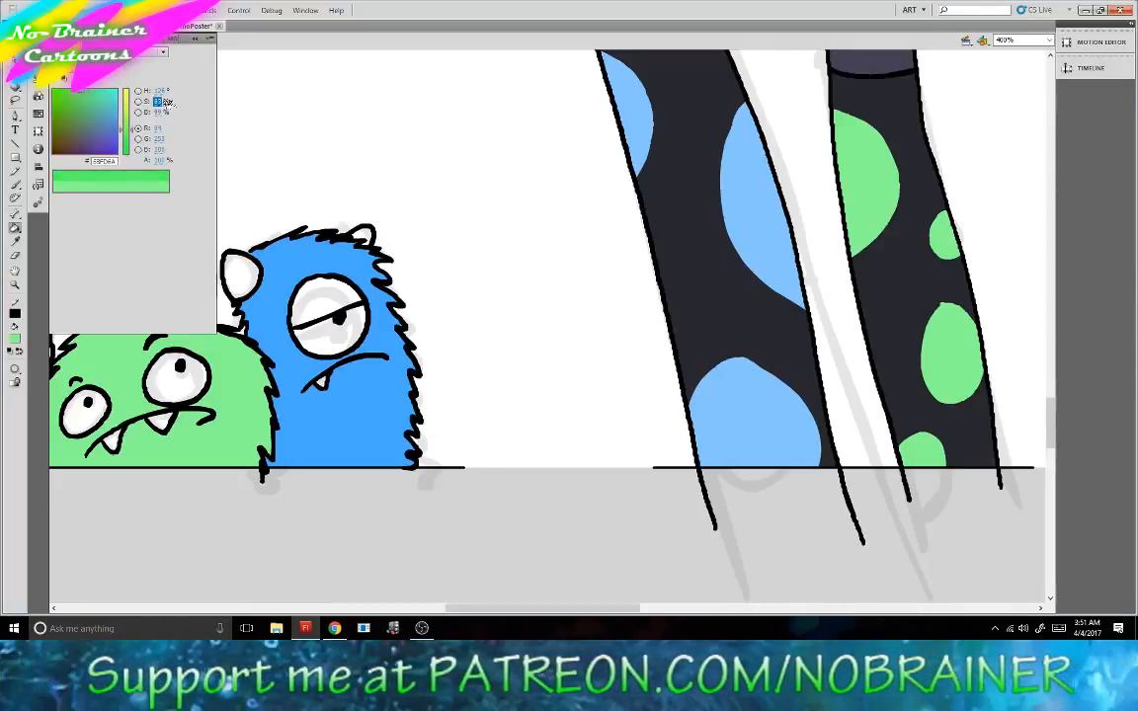
pyautogui.click(229, 369)
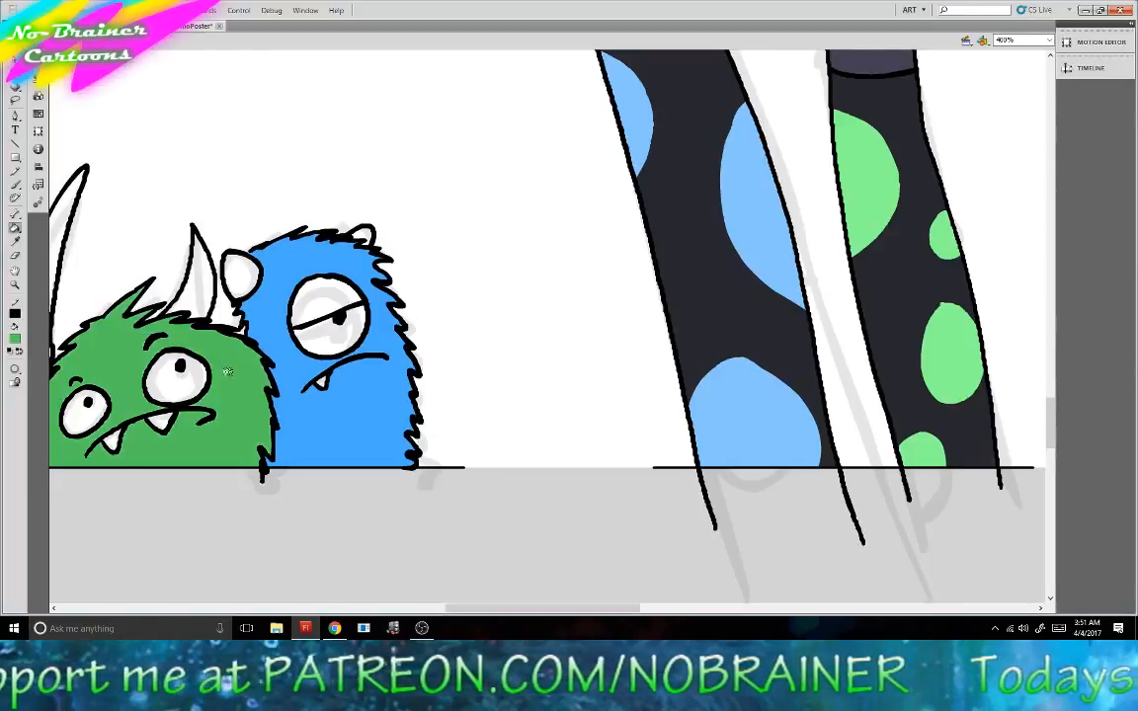
# Fill the leftmost monster's body and its separate hair spike with light yellow-green #D4FF70.
pyautogui.hscroll(-5, 237, 212)
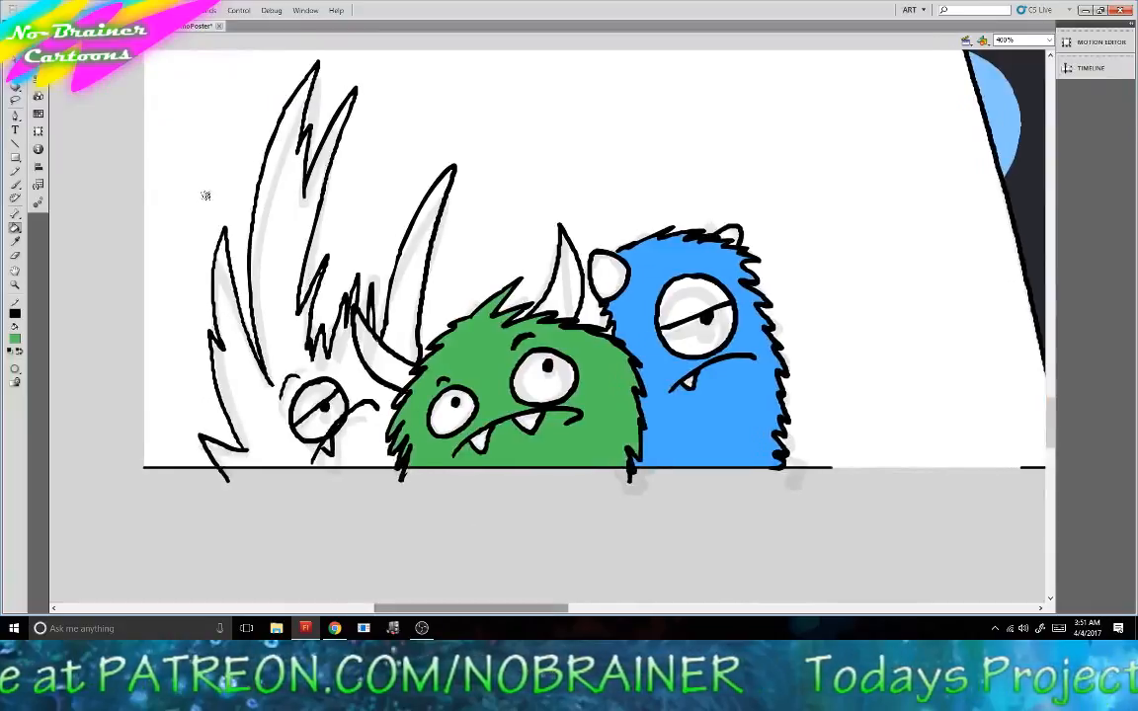
pyautogui.click(37, 96)
pyautogui.moveTo(131, 132); pyautogui.dragTo(60, 79)
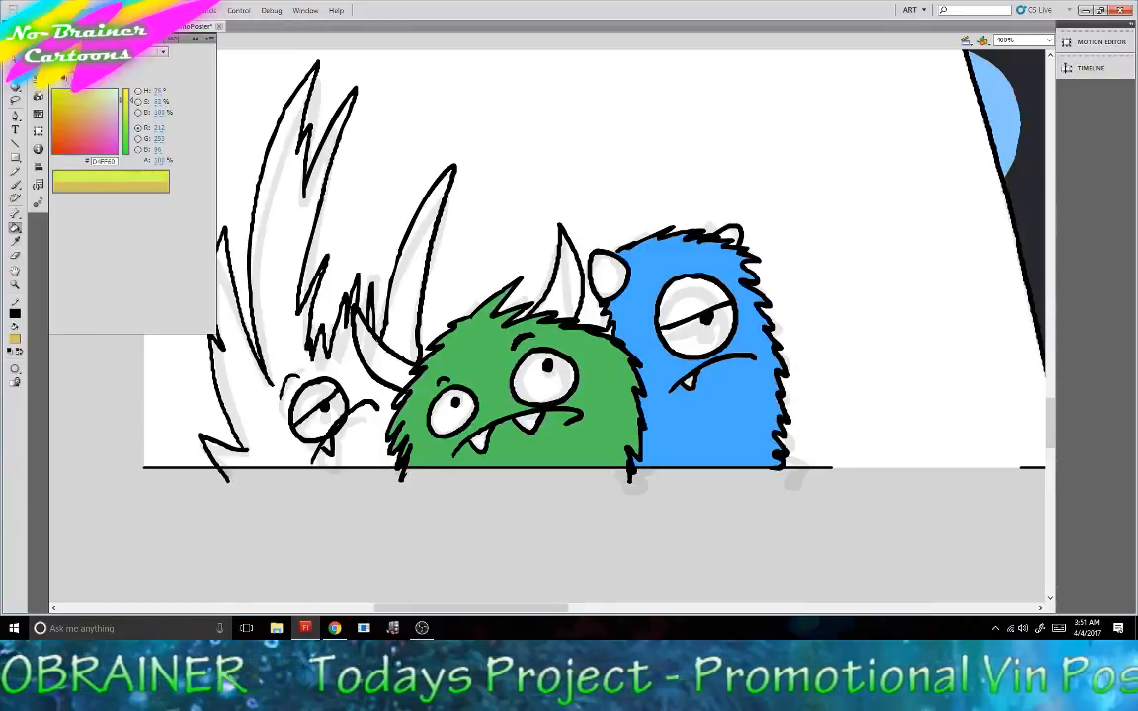
pyautogui.click(274, 254)
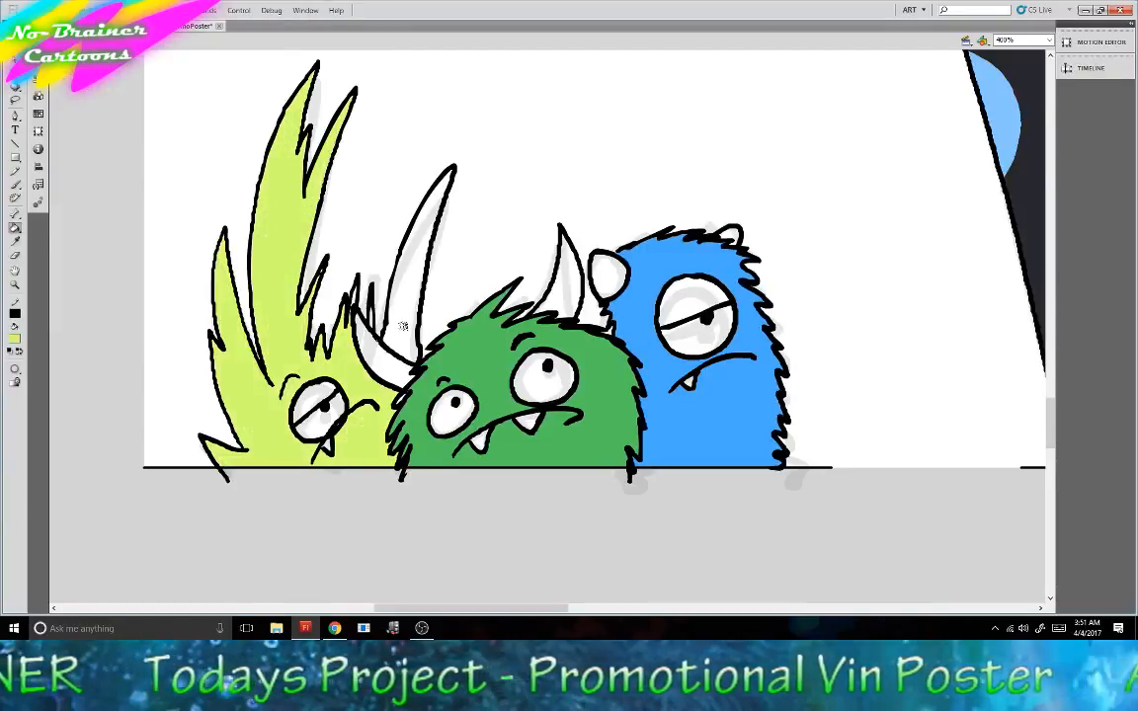
pyautogui.click(403, 326)
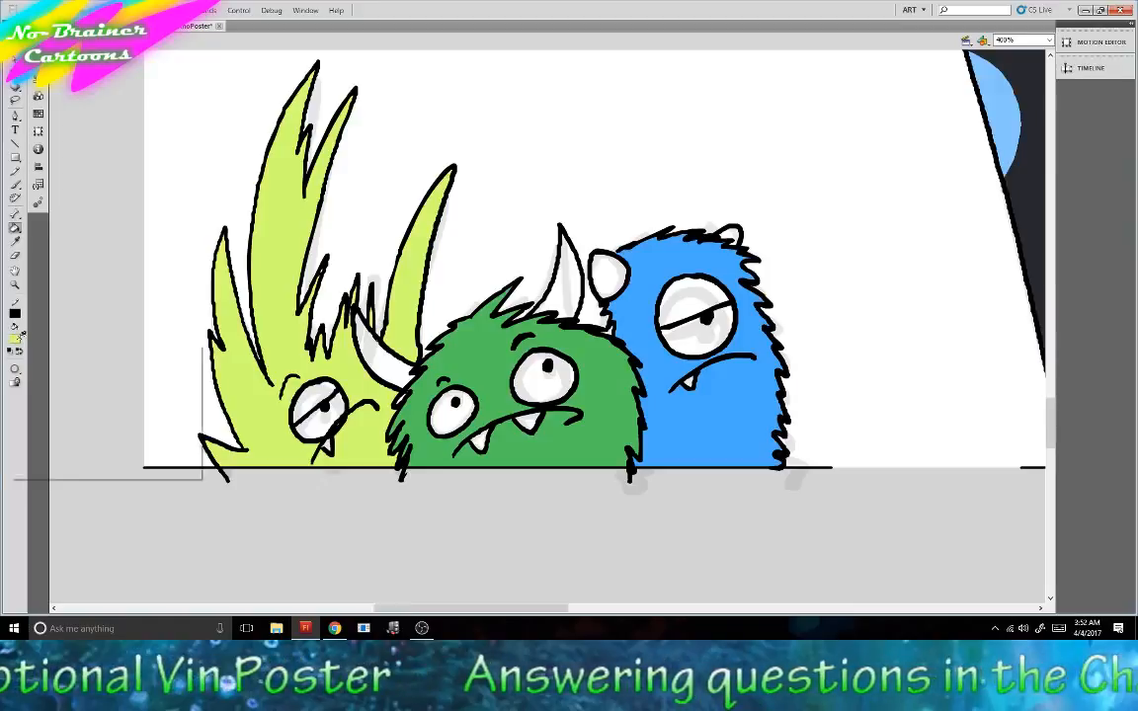
# Fill the eyes and teeth of the three monsters with white.
pyautogui.click(17, 343)
pyautogui.click(27, 362)
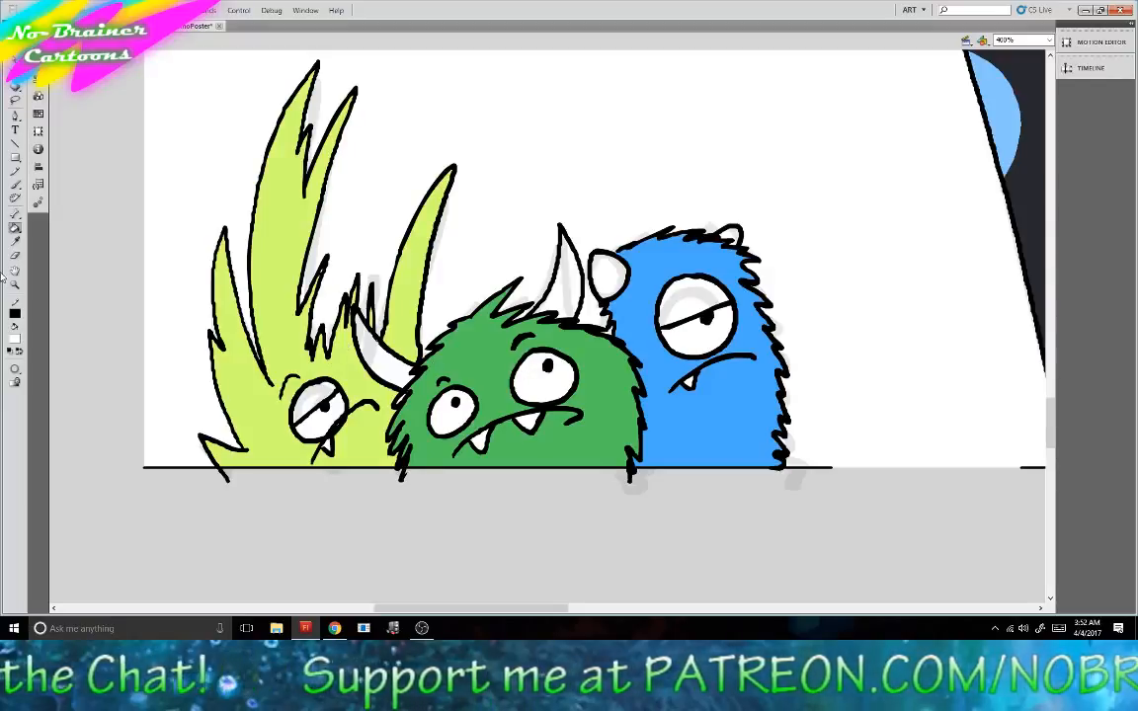
# Sample the leftmost monster's yellow-green, lower its brightness to an olive shade, and fill that monster's eyelid with it.
pyautogui.click(16, 341)
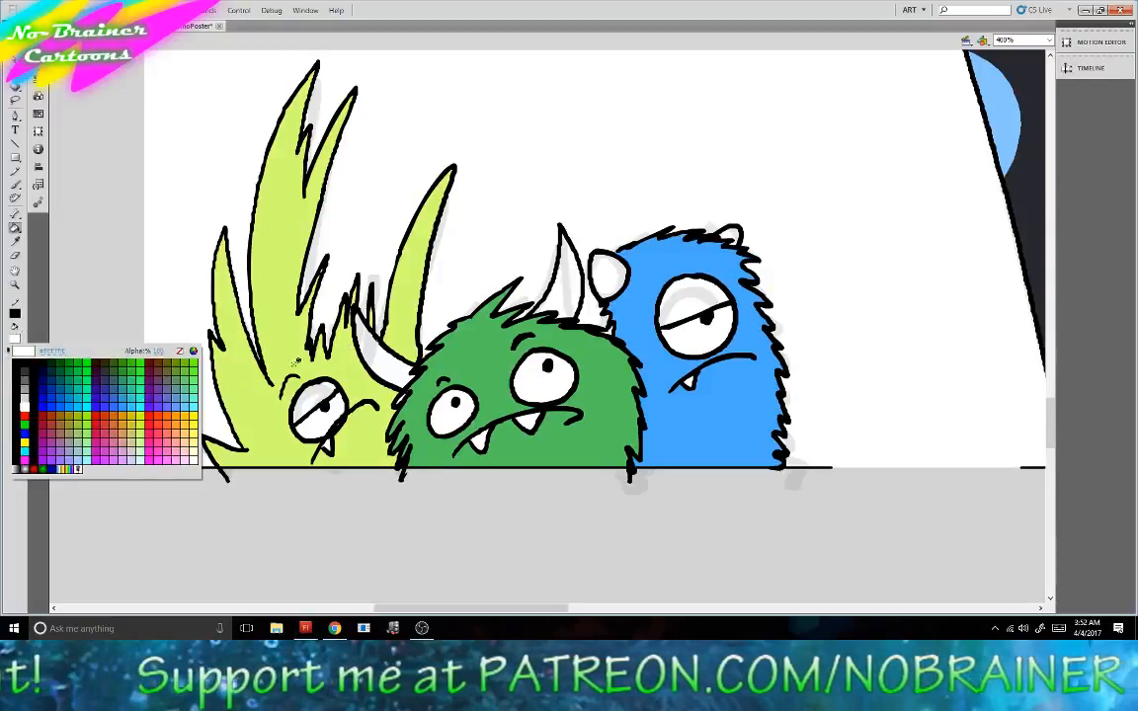
pyautogui.click(259, 304)
pyautogui.click(38, 79)
pyautogui.moveTo(158, 113); pyautogui.dragTo(128, 113)
pyautogui.click(314, 400)
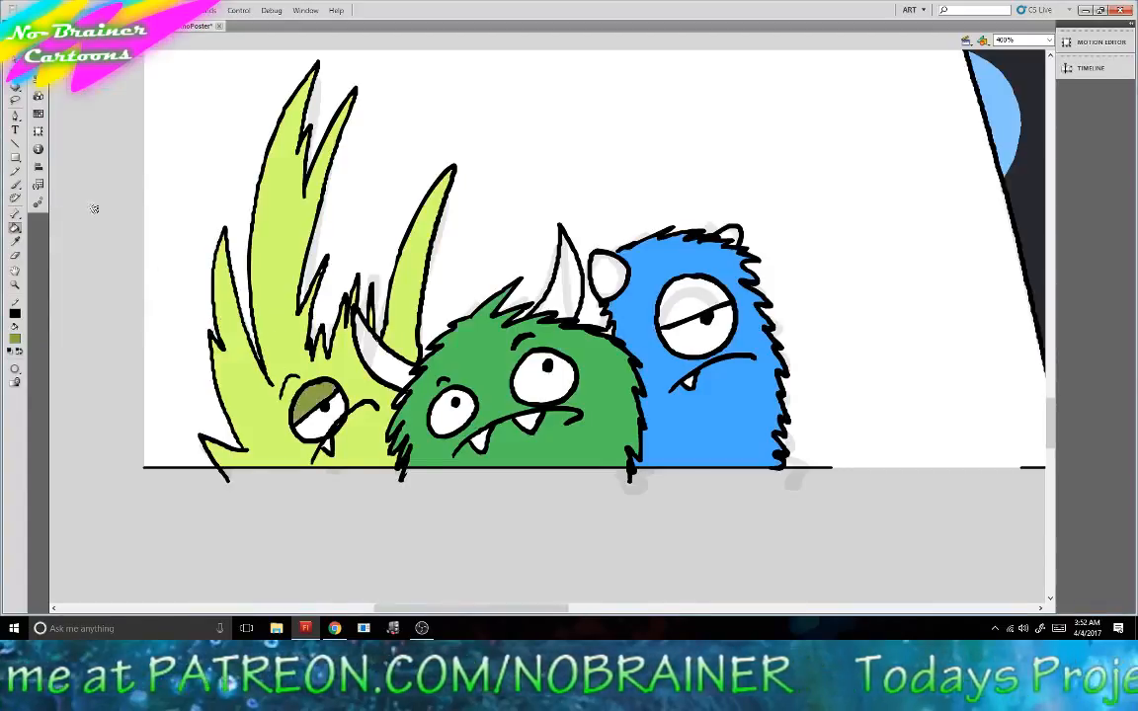
# Try to fill the blue monster's eyelid with a darkened version of its sampled body blue.
pyautogui.click(16, 337)
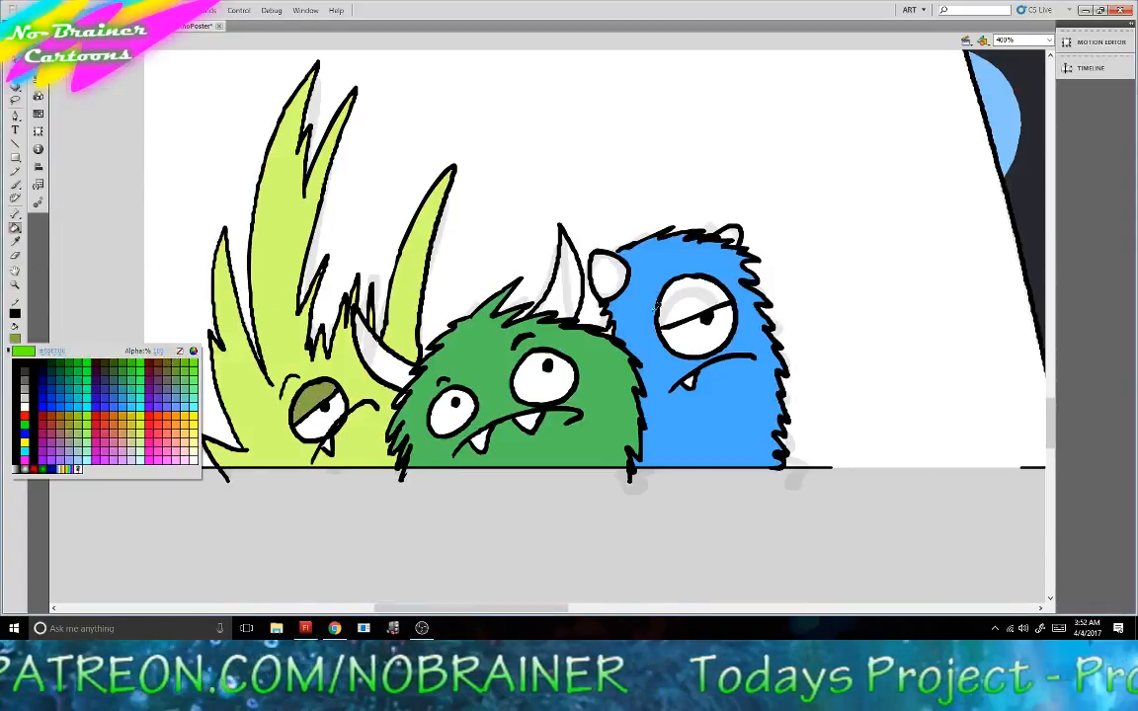
pyautogui.click(632, 314)
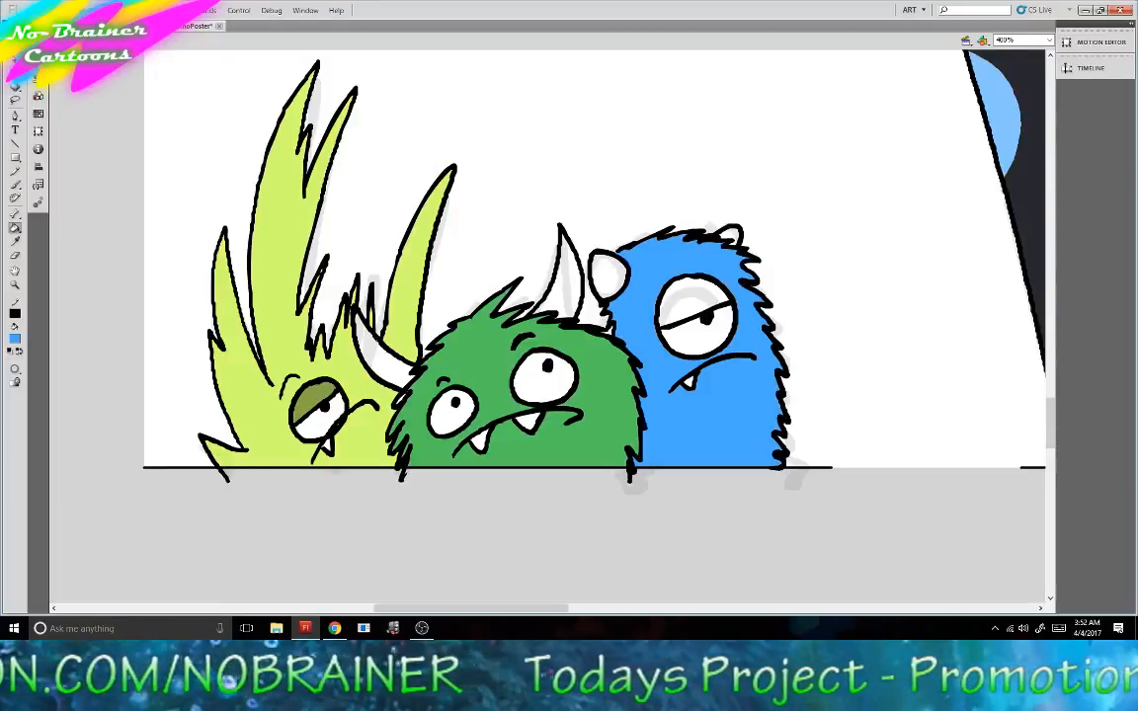
pyautogui.click(38, 79)
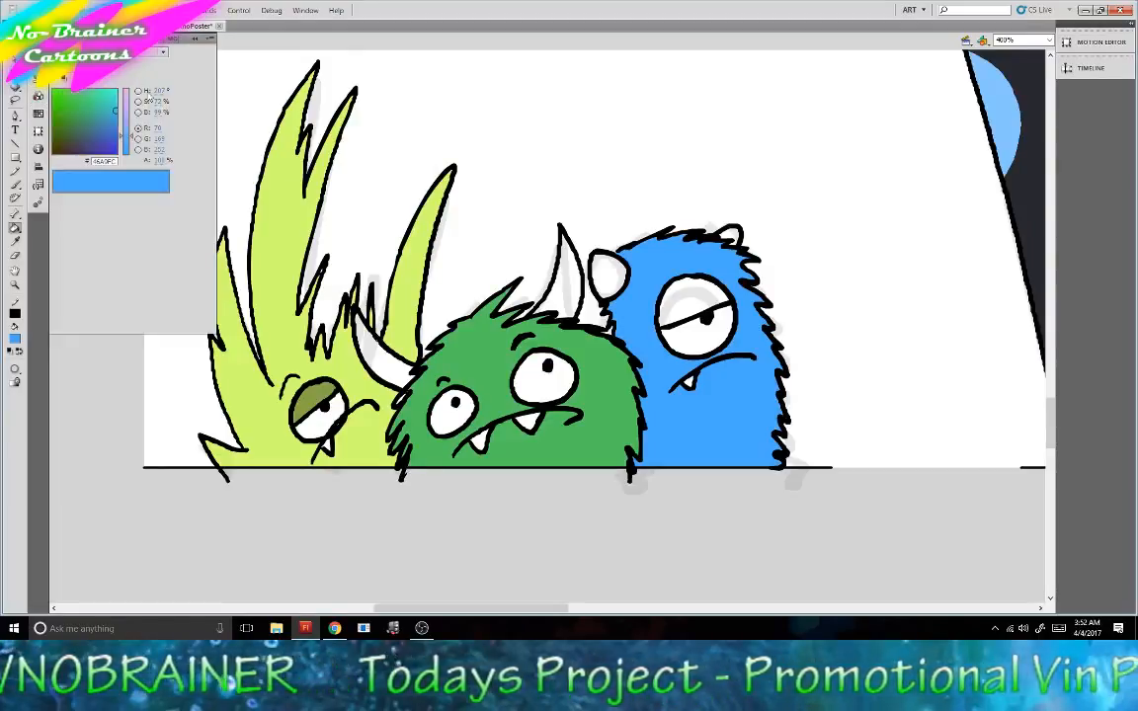
pyautogui.moveTo(158, 112); pyautogui.dragTo(103, 112)
pyautogui.click(726, 294)
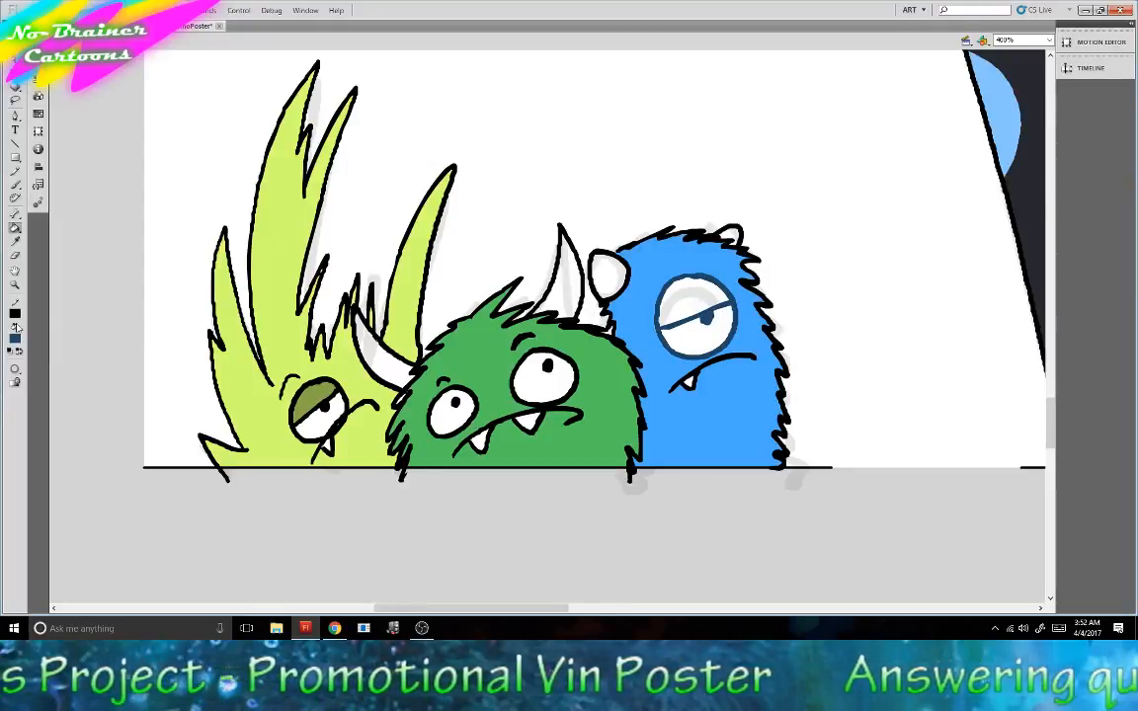
# Recolor the blue monster's eye outline and pupil in the black of its body outline.
pyautogui.click(16, 341)
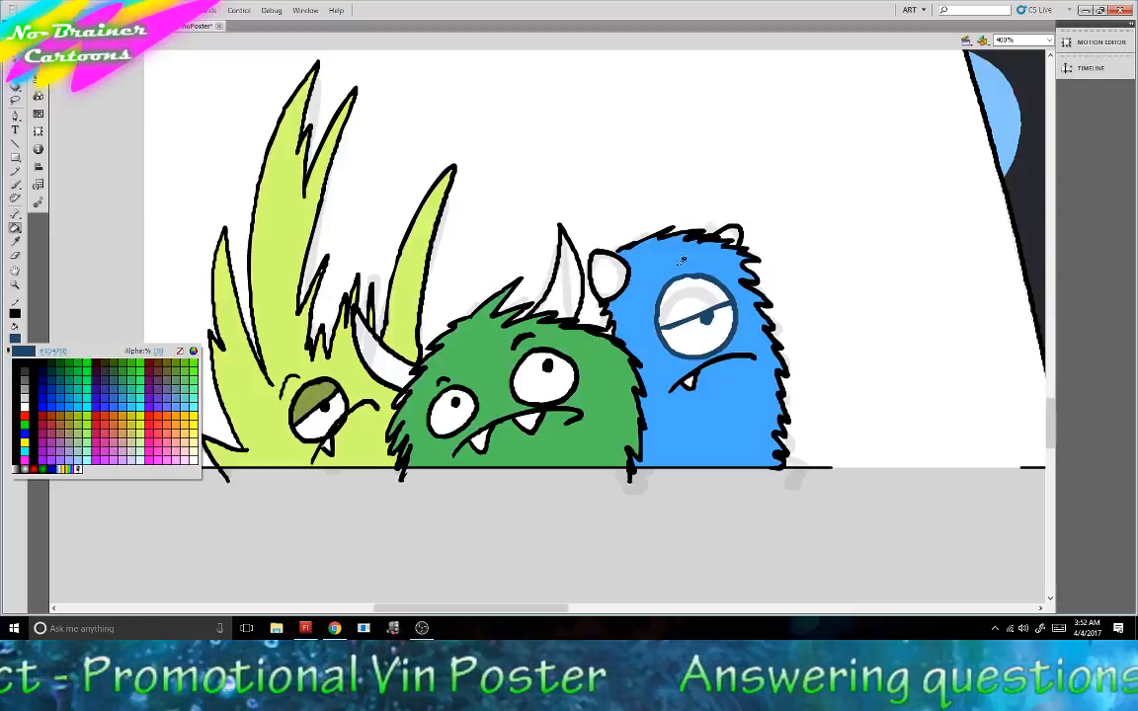
pyautogui.click(690, 233)
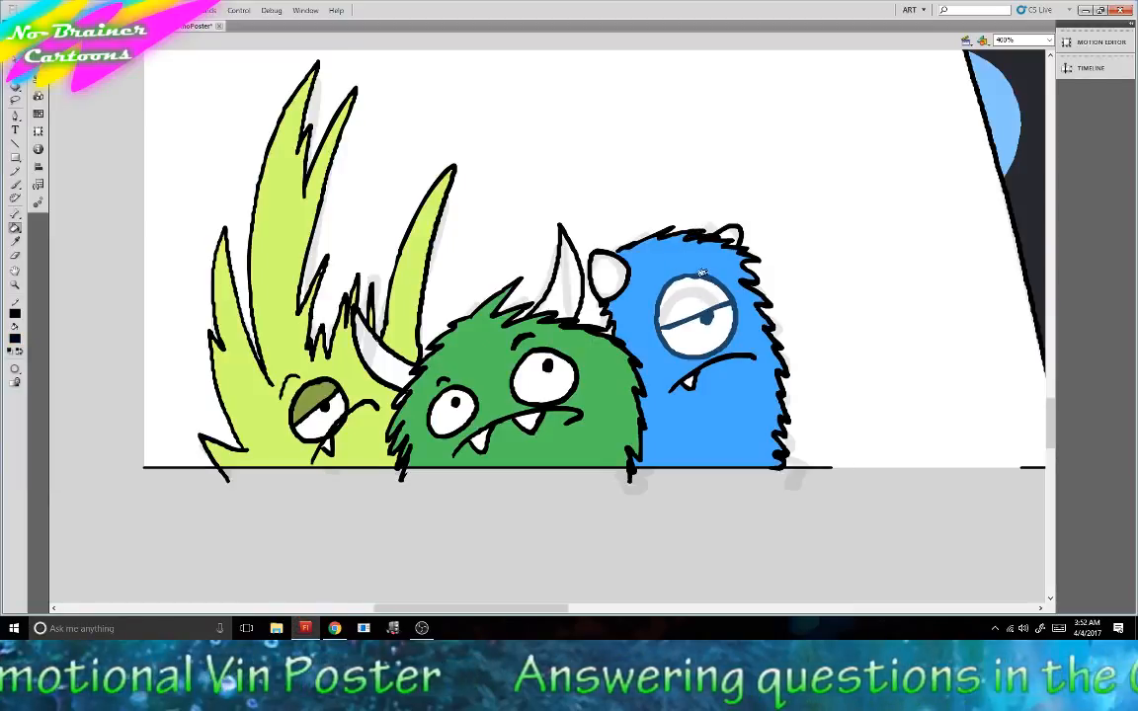
pyautogui.click(698, 275)
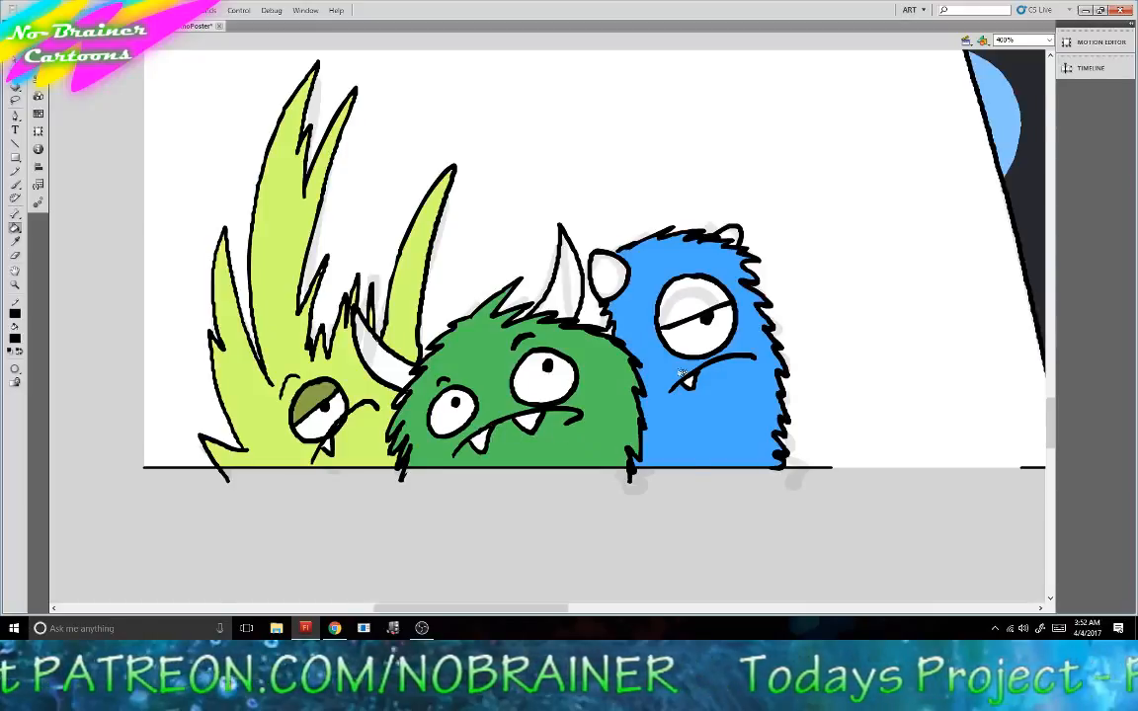
# Sample the blue monster's body color, lower its brightness to about 53%, and fill the monster's eyelid with the dark blue.
pyautogui.click(15, 313)
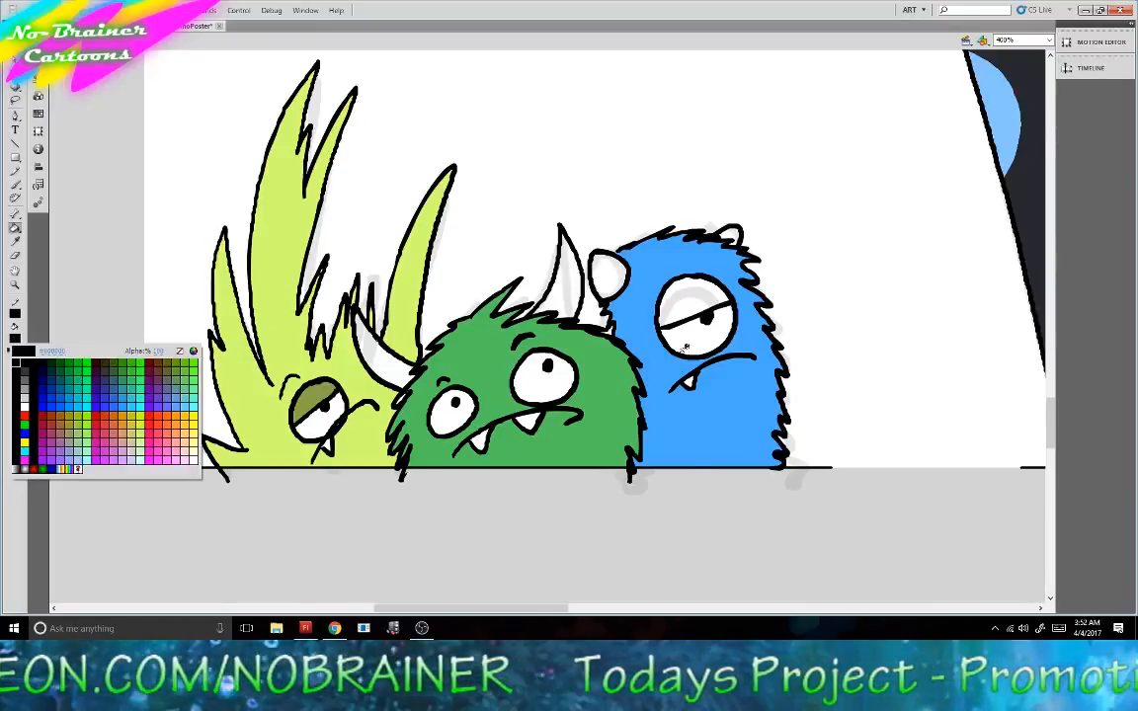
pyautogui.click(724, 262)
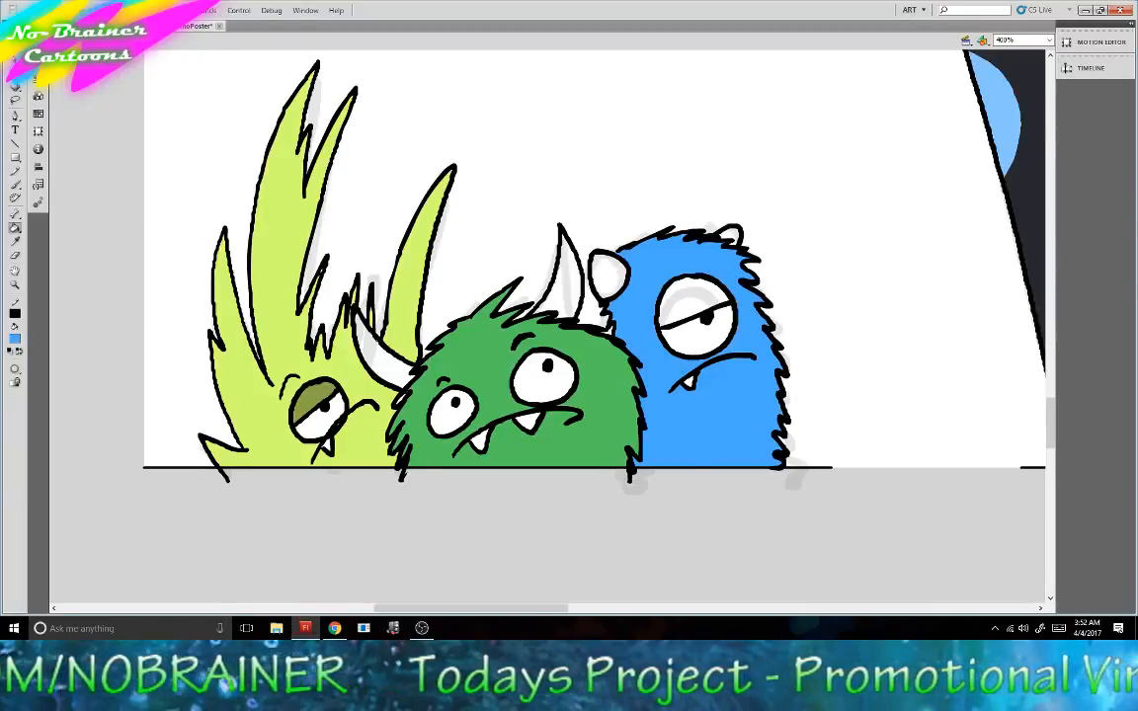
pyautogui.click(37, 79)
pyautogui.moveTo(157, 113); pyautogui.dragTo(111, 113)
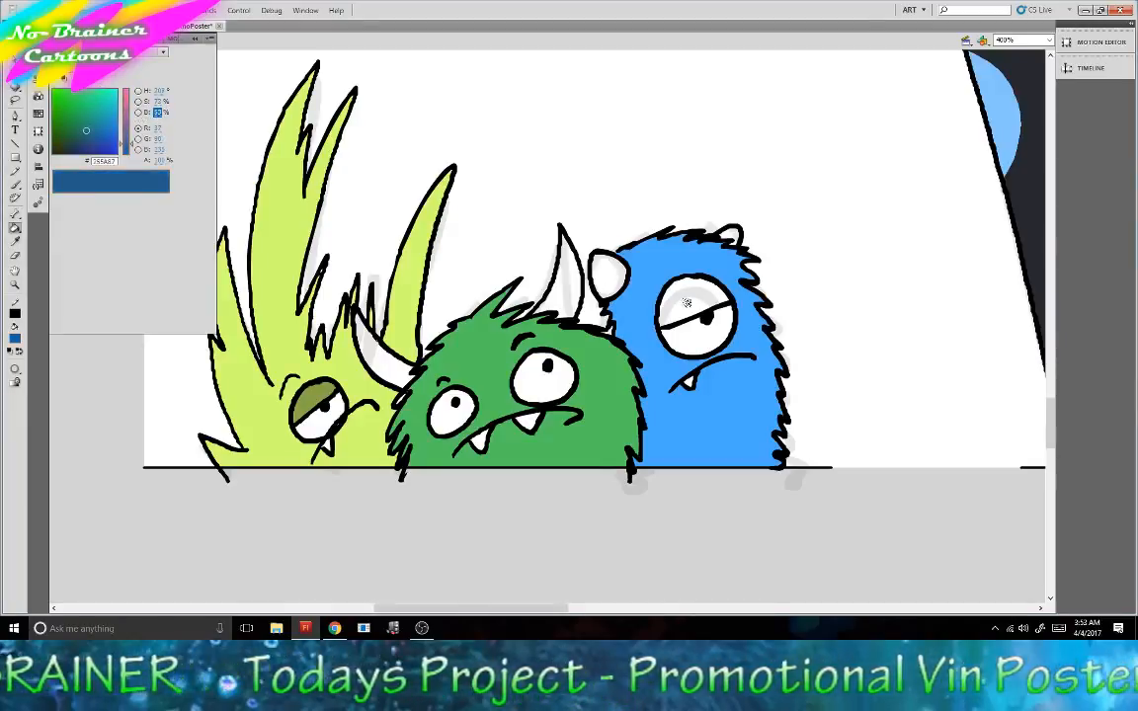
pyautogui.click(671, 302)
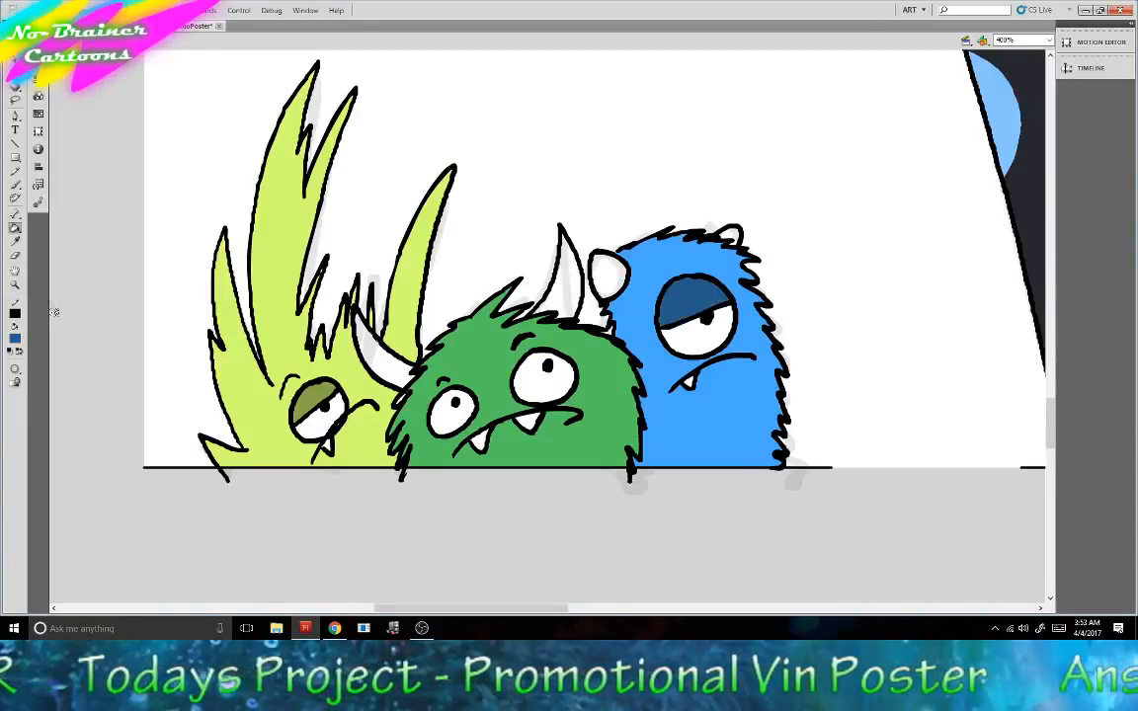
# Mix a muted beige from the leftmost monster's yellow-green and fill the horns of the green and blue monsters with it.
pyautogui.click(14, 339)
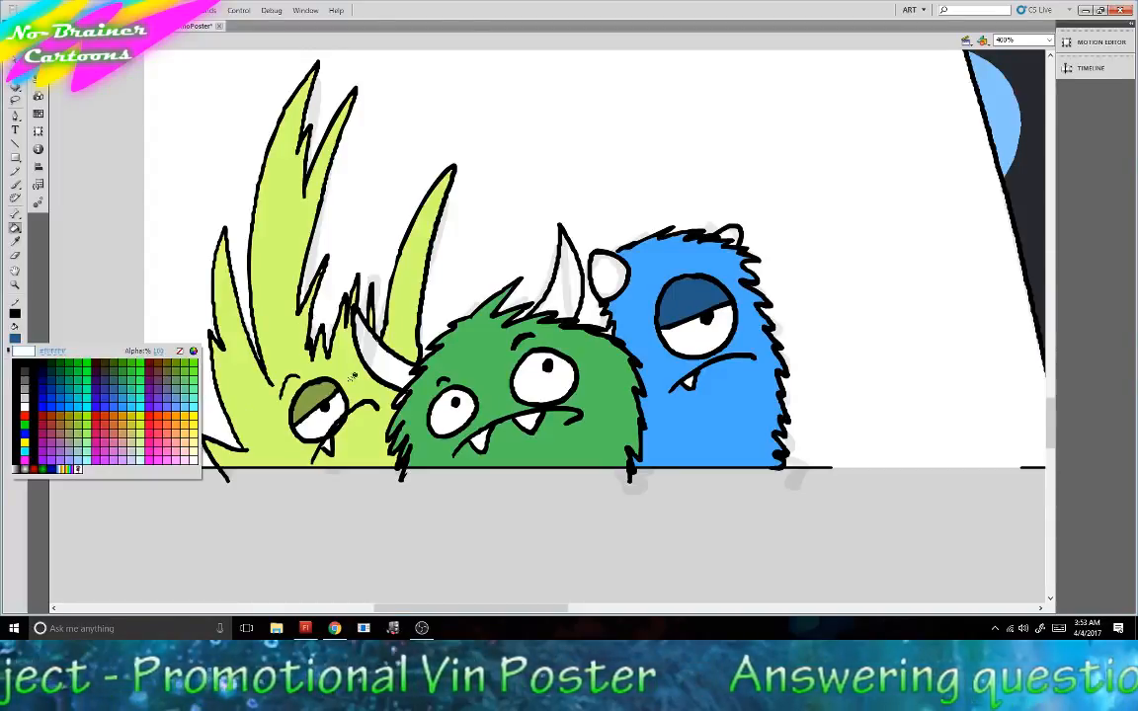
pyautogui.click(340, 367)
pyautogui.click(38, 61)
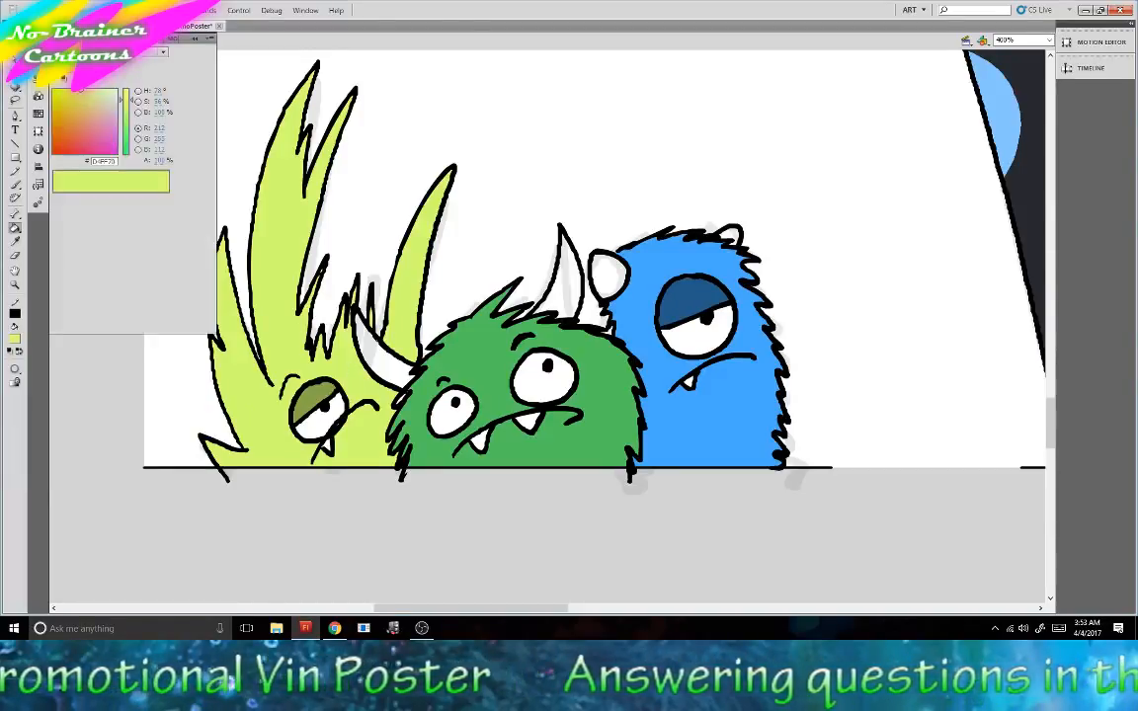
pyautogui.moveTo(111, 125); pyautogui.dragTo(138, 110)
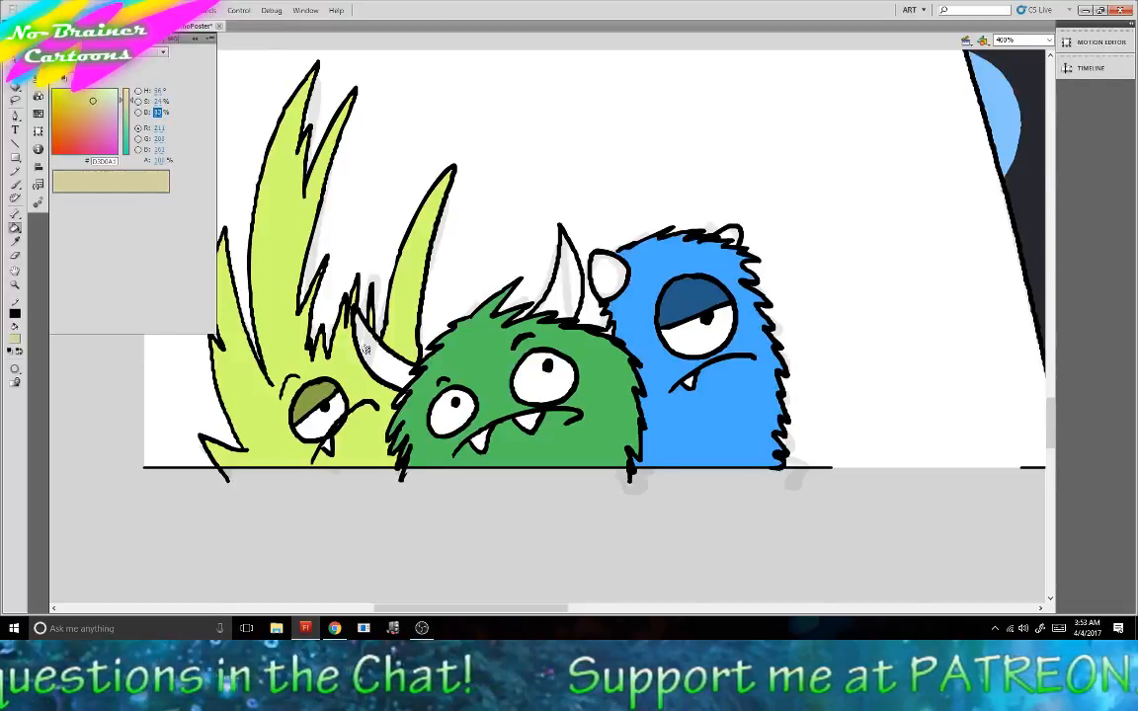
pyautogui.click(362, 351)
pyautogui.click(570, 277)
pyautogui.click(607, 275)
pyautogui.click(729, 235)
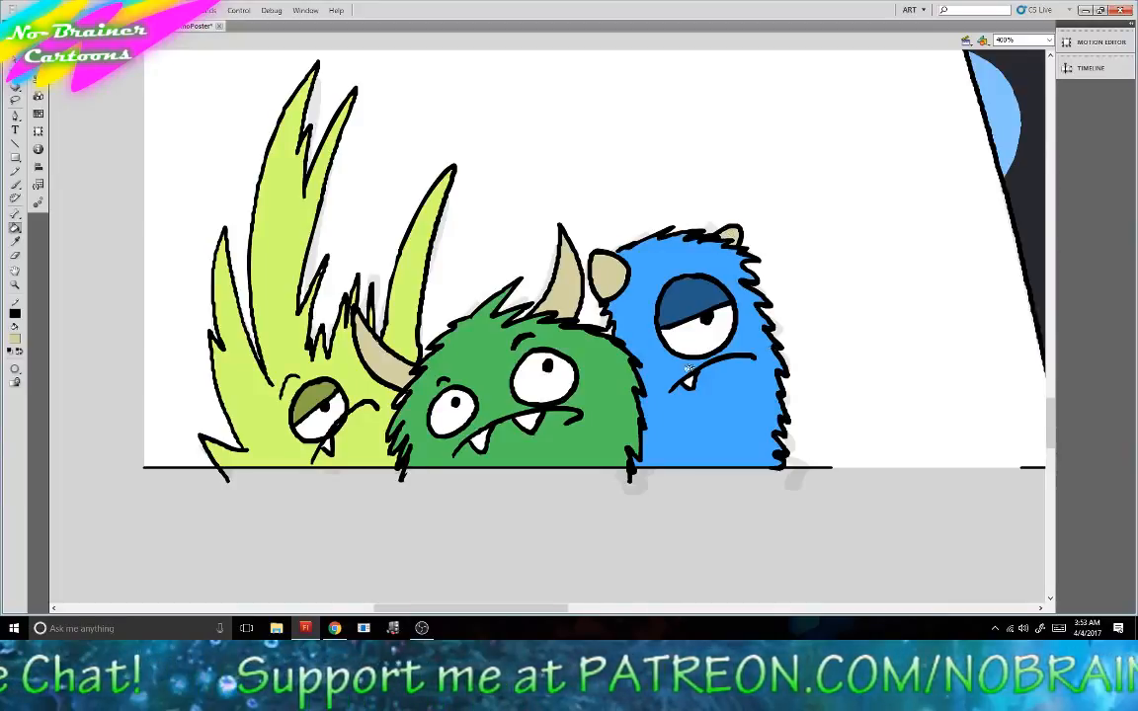
# Delete the straight horizontal line beneath the three monsters along the page's lower edge.
pyautogui.click(1022, 39)
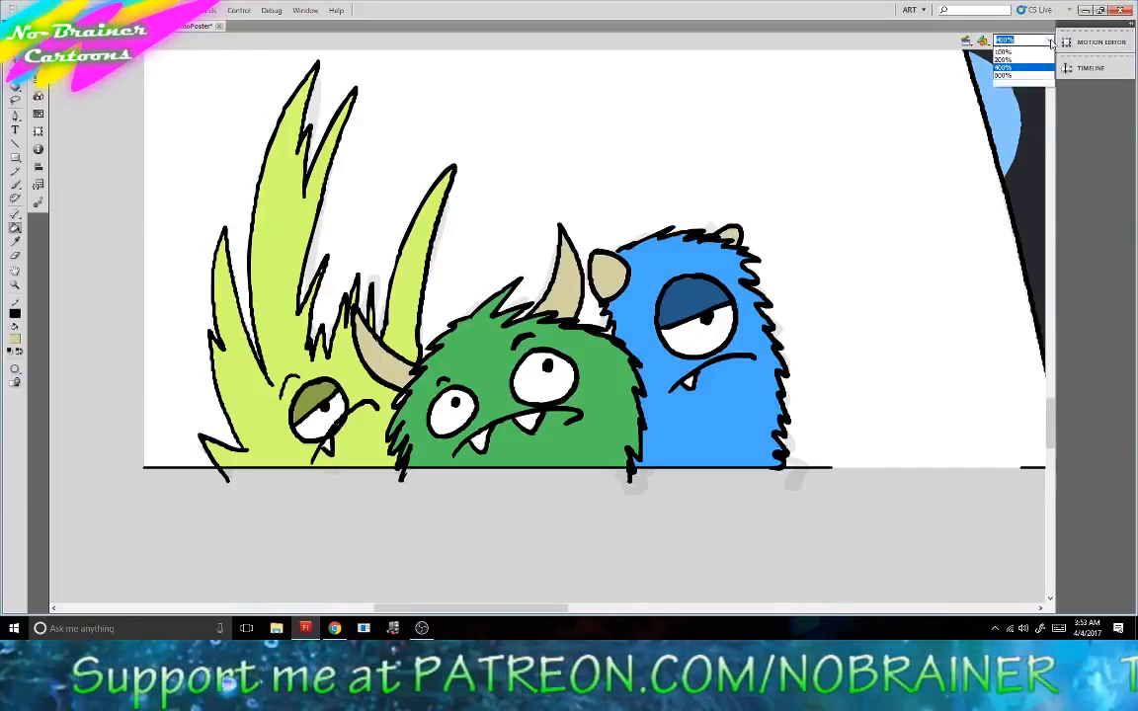
pyautogui.click(1003, 81)
pyautogui.scroll(1, 566, 457)
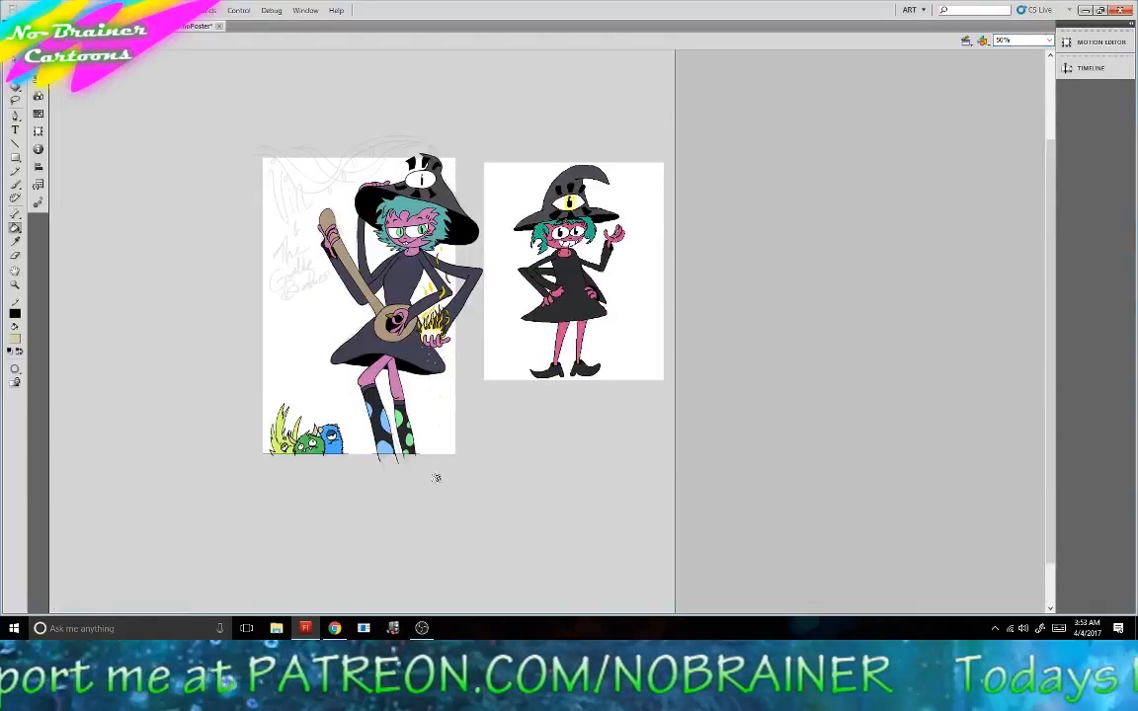
pyautogui.press('v')
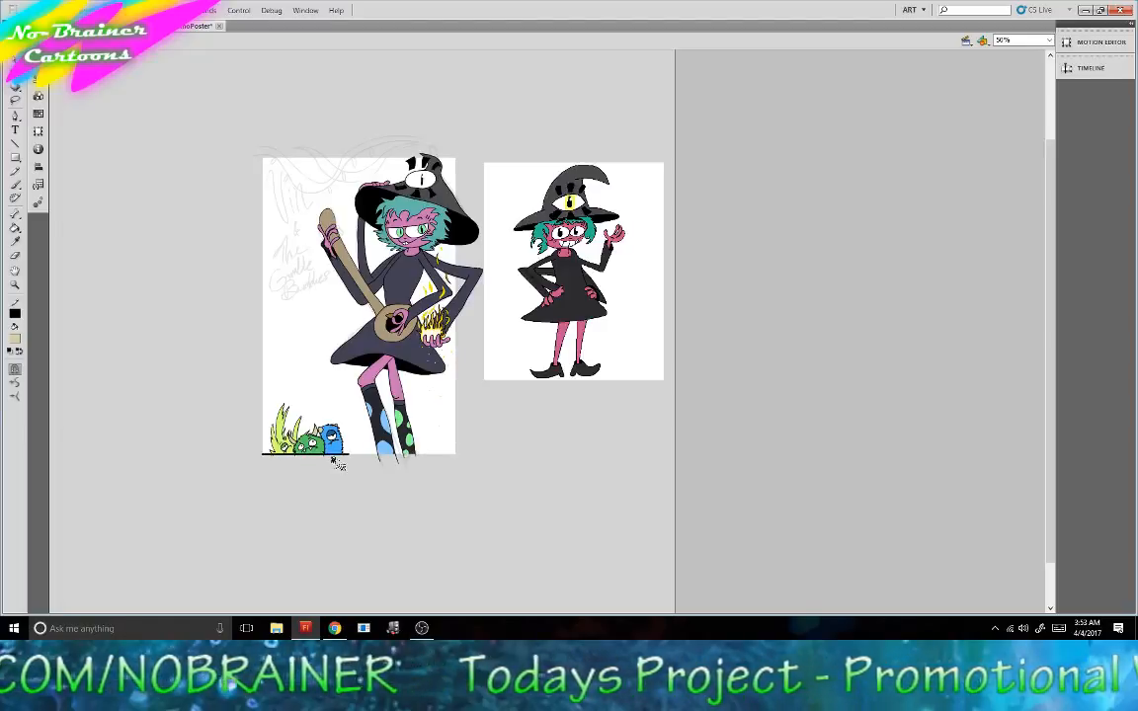
pyautogui.scroll(1, 356, 485)
pyautogui.scroll(-1, 332, 441)
pyautogui.scroll(1, 401, 488)
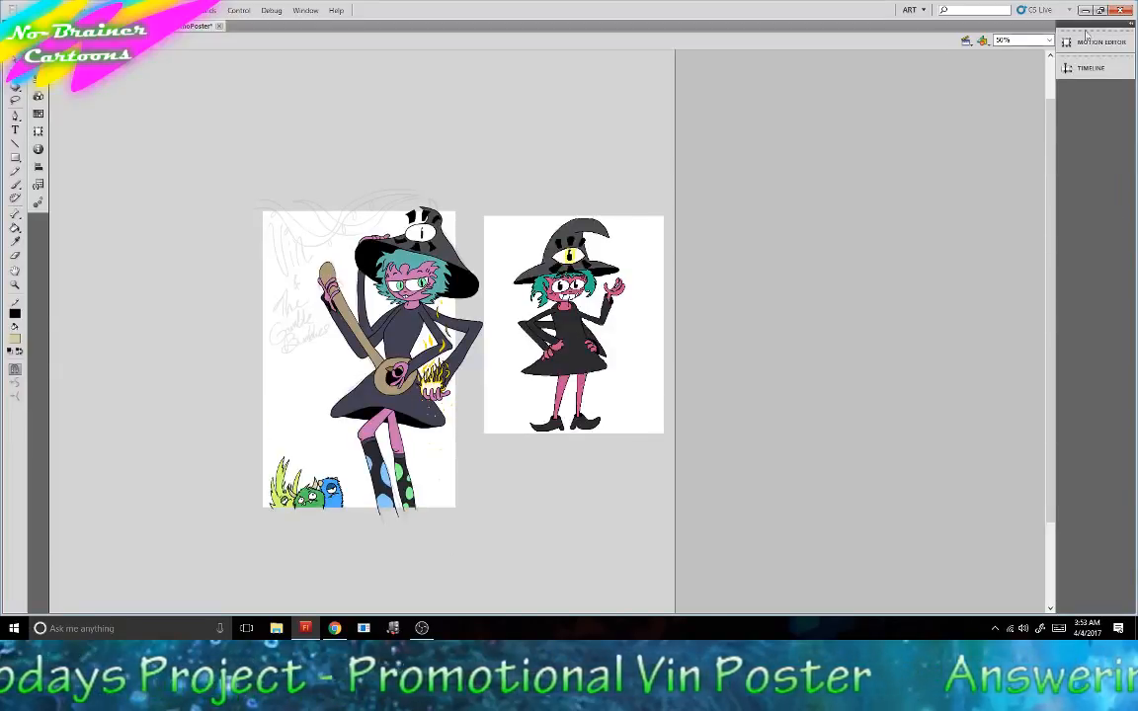
# Paint small dark grey tuning pegs along both edges of the banjo's headstock with the Brush tool.
pyautogui.click(1047, 40)
pyautogui.click(1012, 94)
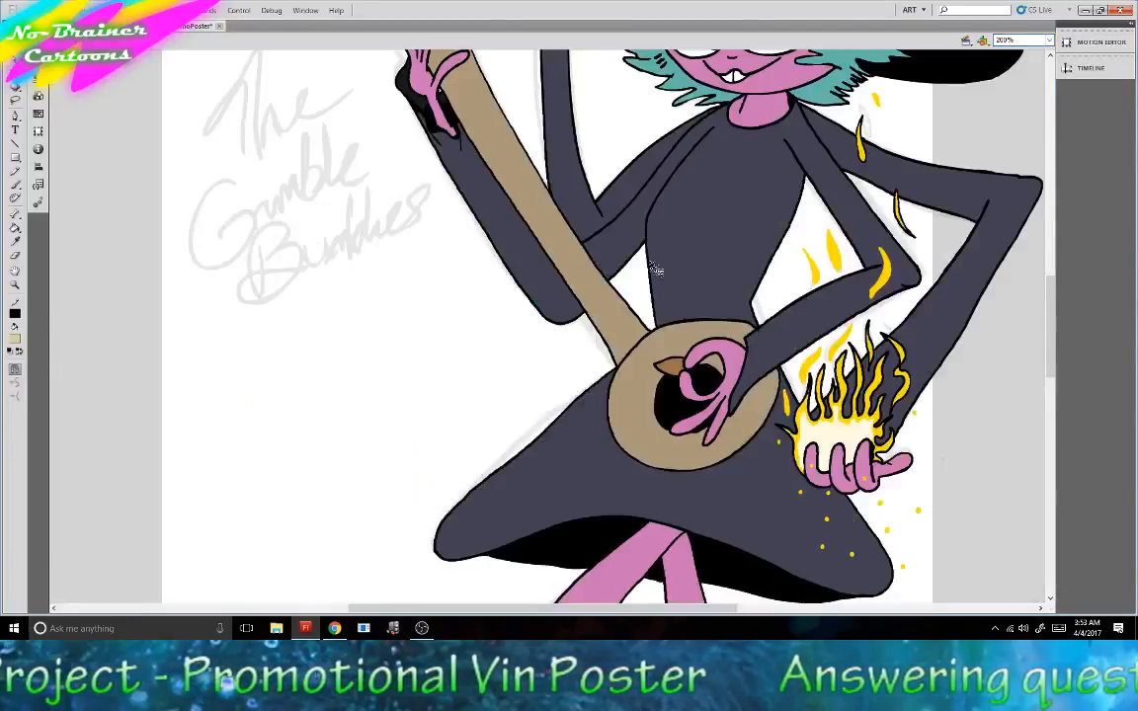
pyautogui.scroll(-5, 529, 375)
pyautogui.scroll(5, 477, 388)
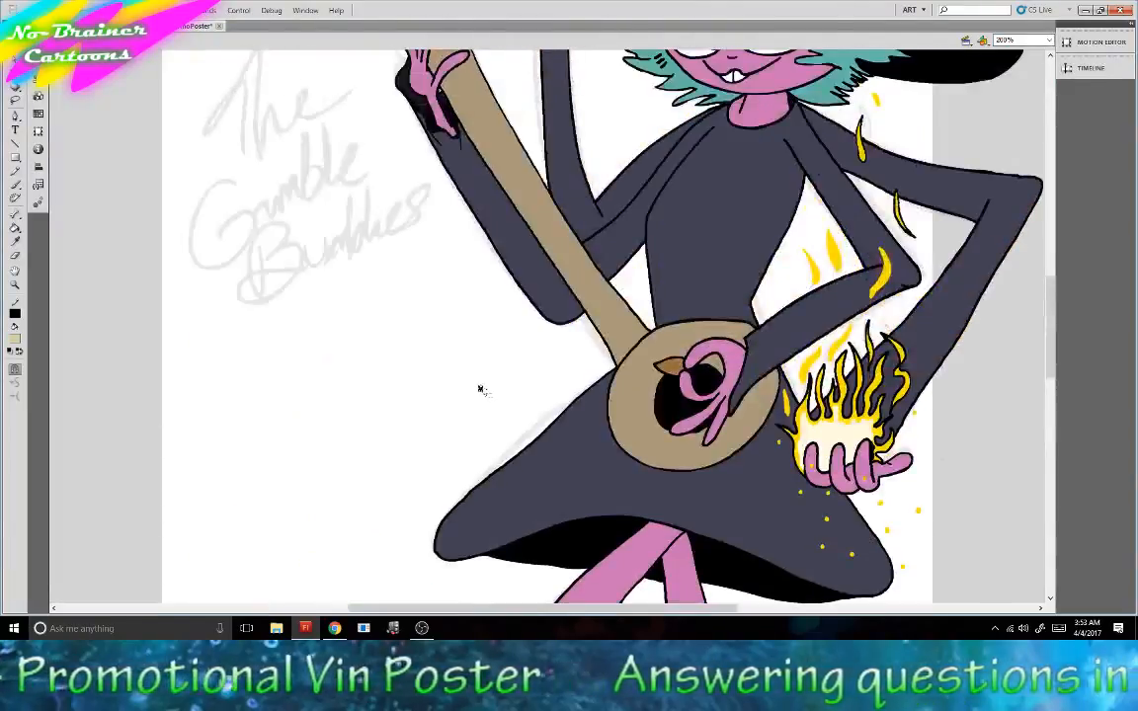
pyautogui.scroll(2, 480, 390)
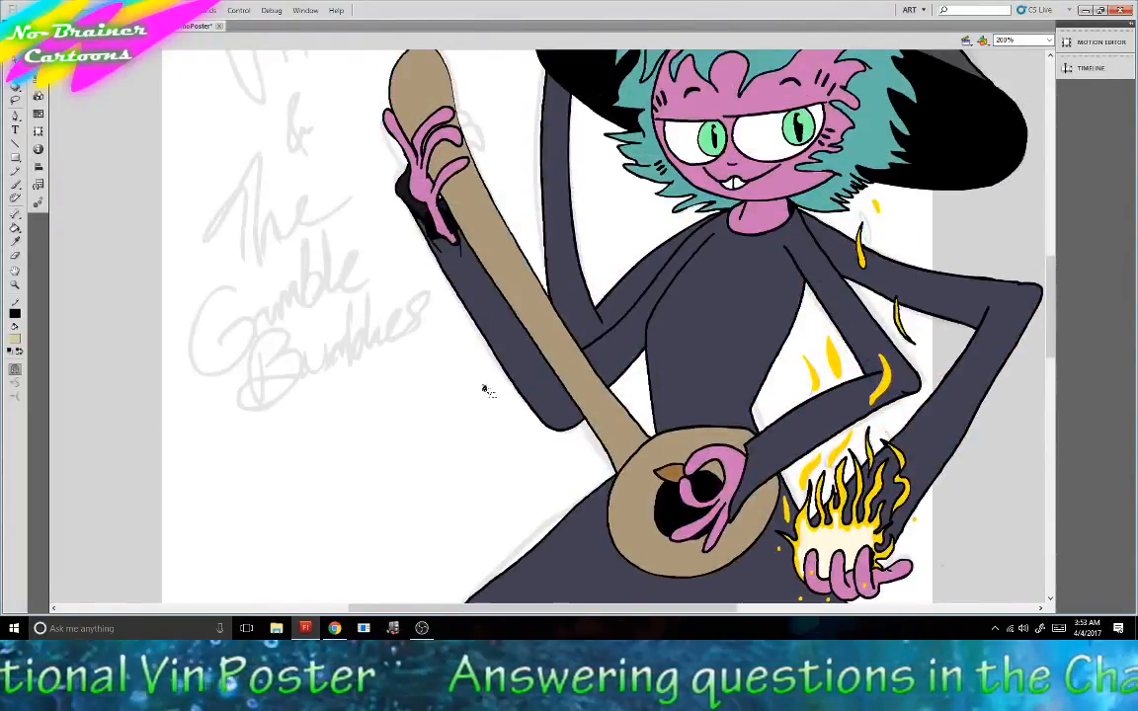
pyautogui.scroll(1, 483, 390)
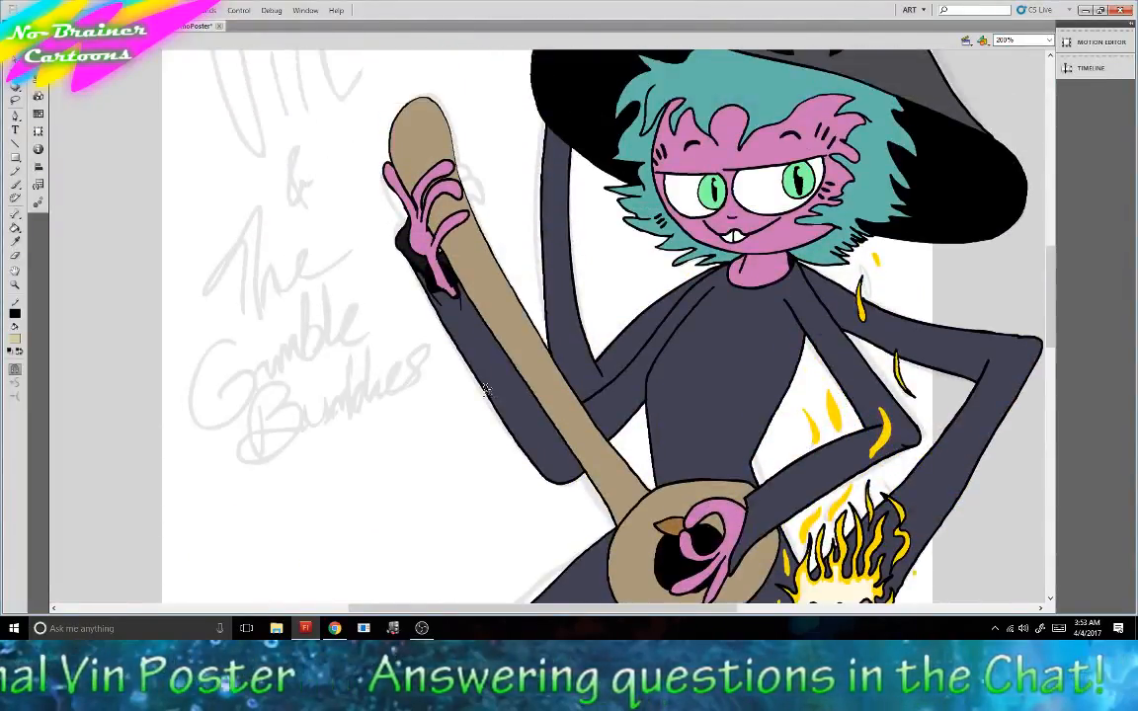
pyautogui.click(15, 185)
pyautogui.click(15, 339)
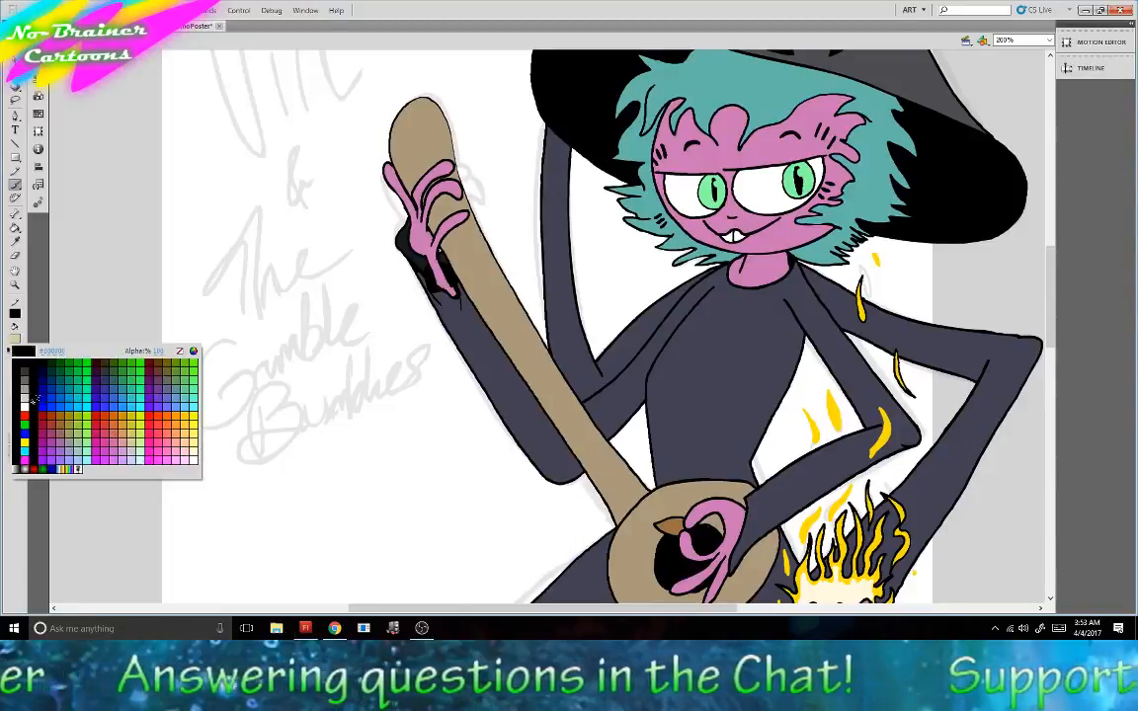
pyautogui.click(43, 368)
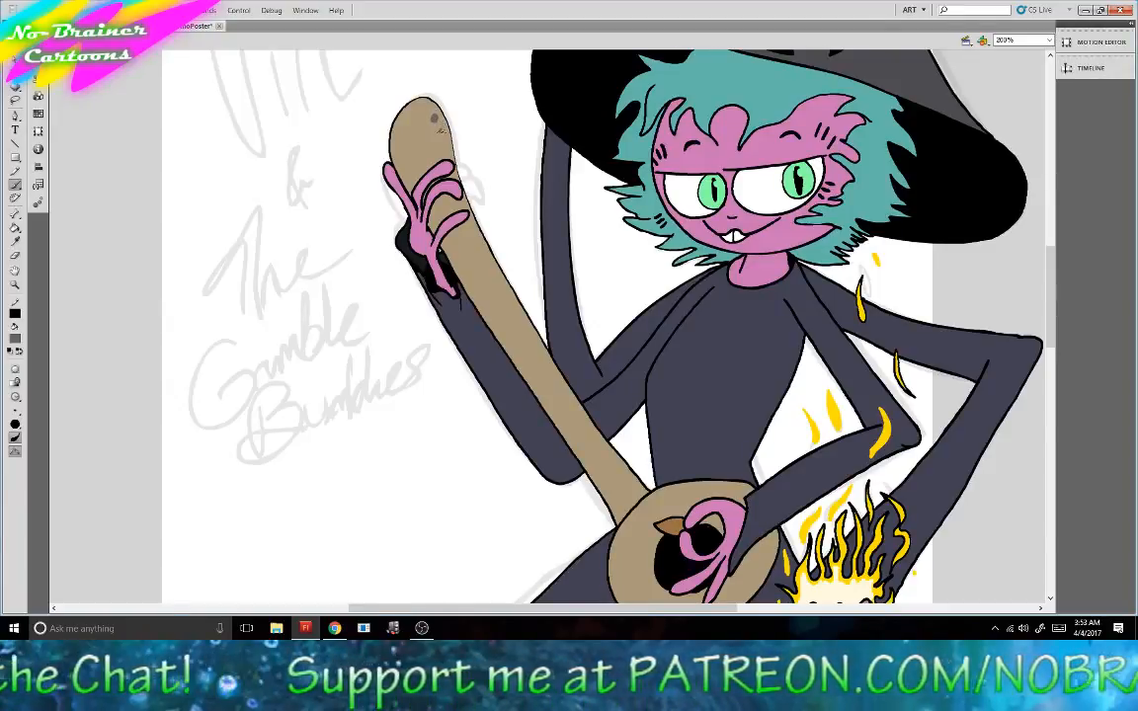
pyautogui.click(439, 129)
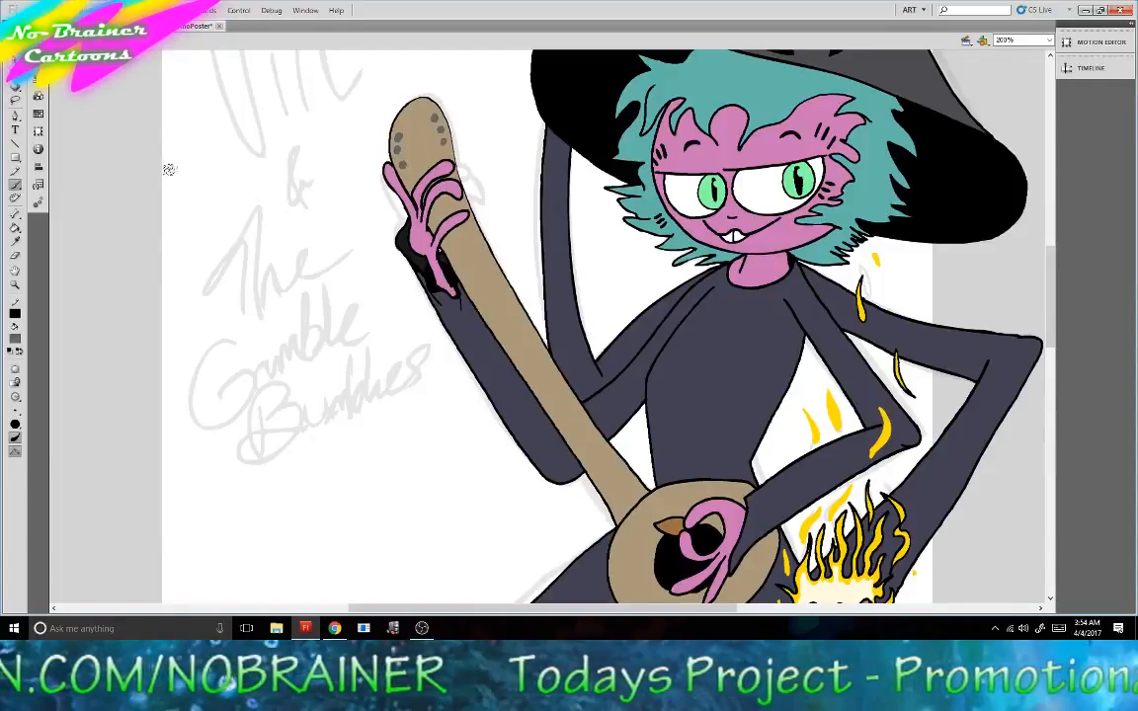
# Mix a light grey, paint thin strings along the banjo from the headstock pegs to the sound hole, and save the file.
pyautogui.click(37, 96)
pyautogui.moveTo(158, 113); pyautogui.dragTo(186, 113)
pyautogui.click(174, 35)
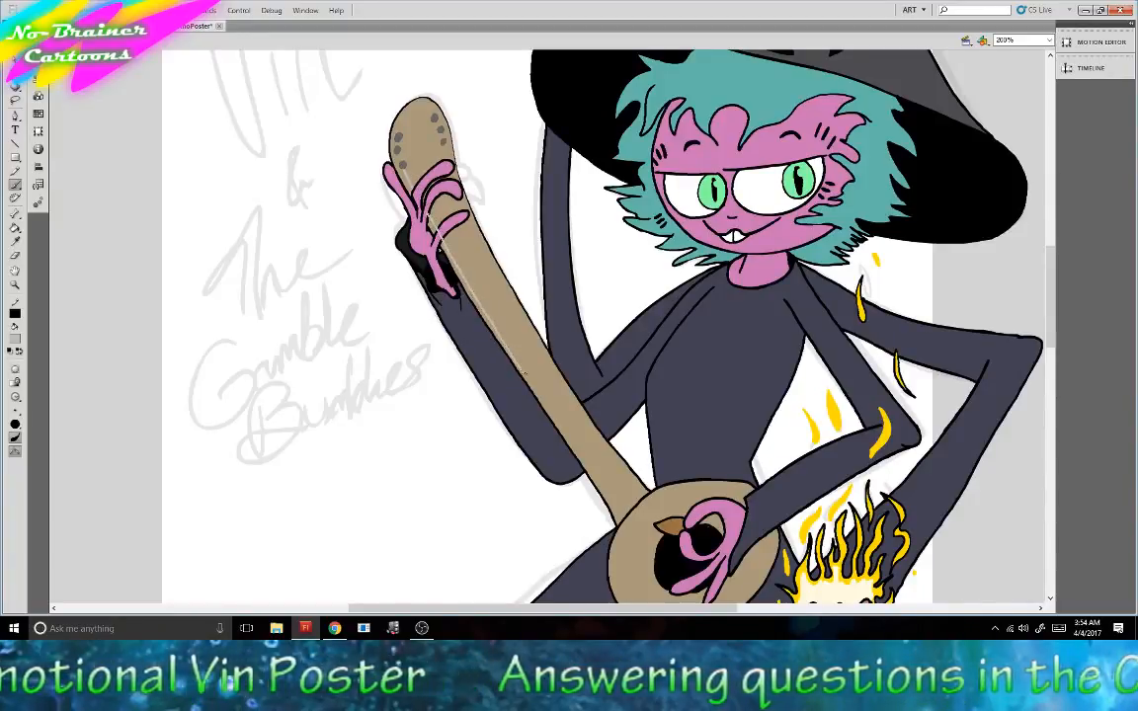
pyautogui.moveTo(559, 423); pyautogui.dragTo(597, 479)
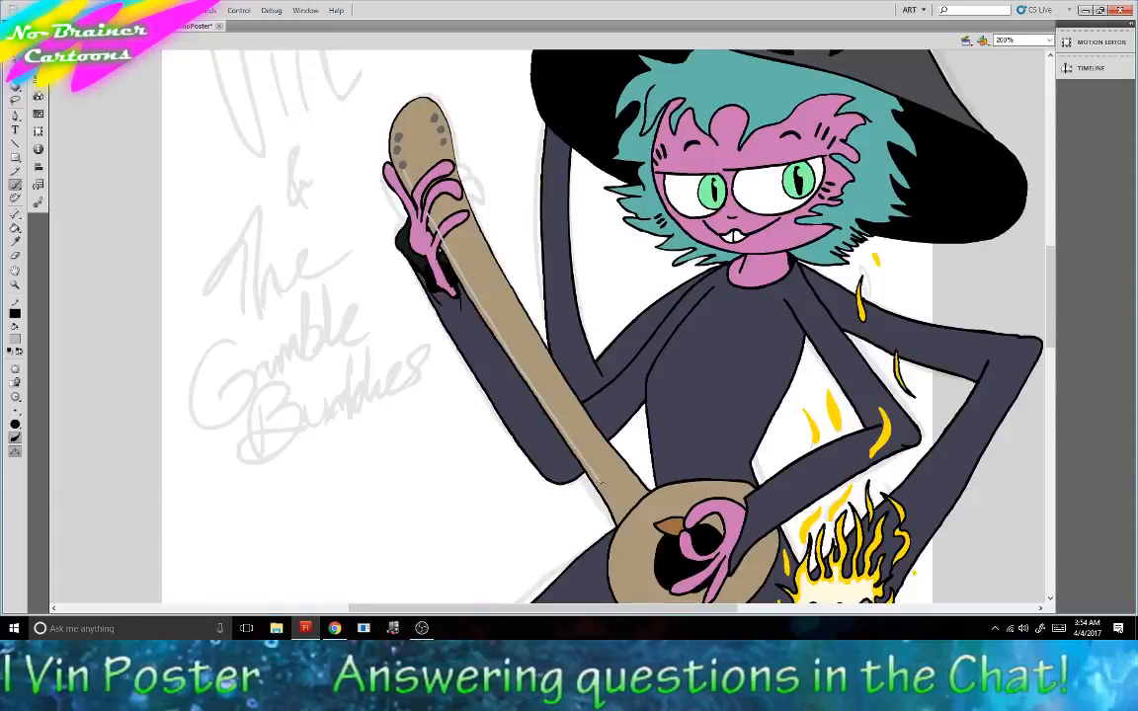
pyautogui.moveTo(624, 522); pyautogui.dragTo(649, 554)
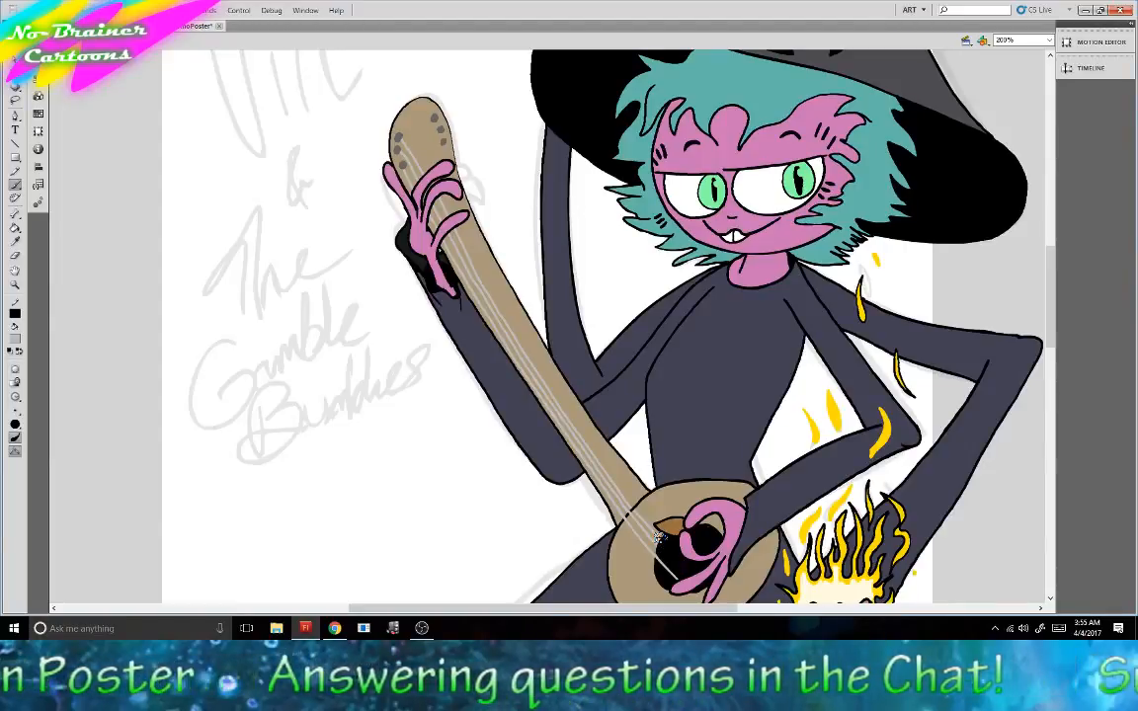
pyautogui.hotkey('ctrl', 's')
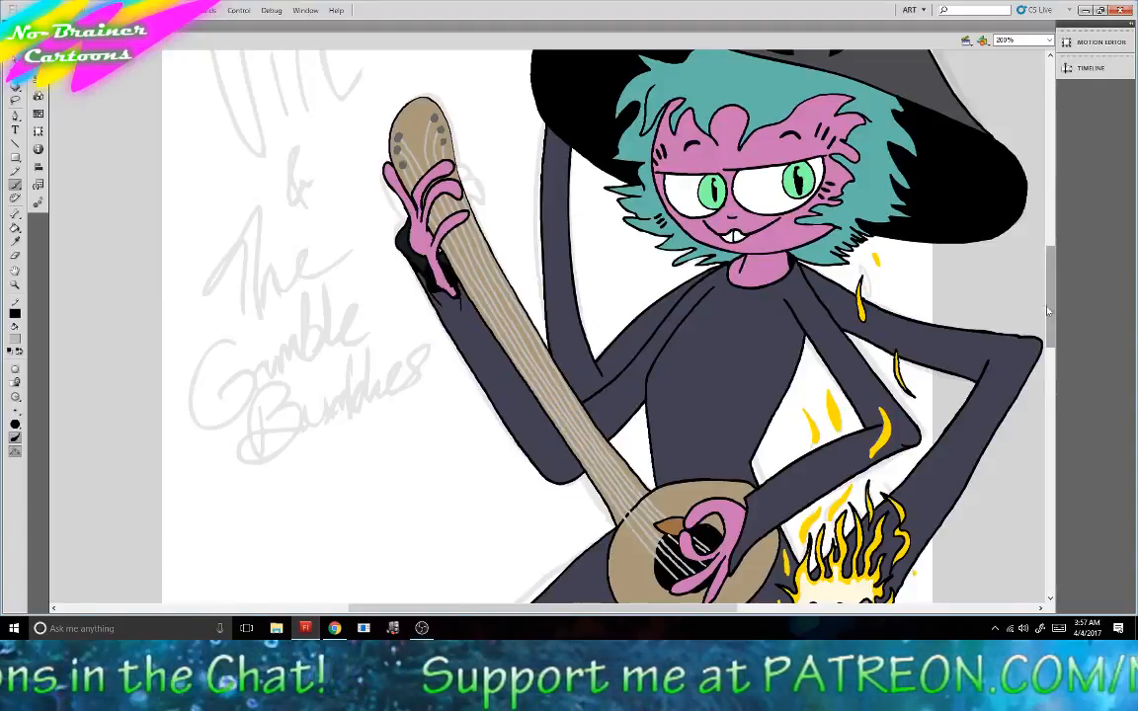
# With Layer 2 active, sample the teal of Vin's hair and shift it to a medium green fill color.
pyautogui.scroll(-10, 944, 278)
pyautogui.moveTo(1048, 385); pyautogui.dragTo(1045, 267)
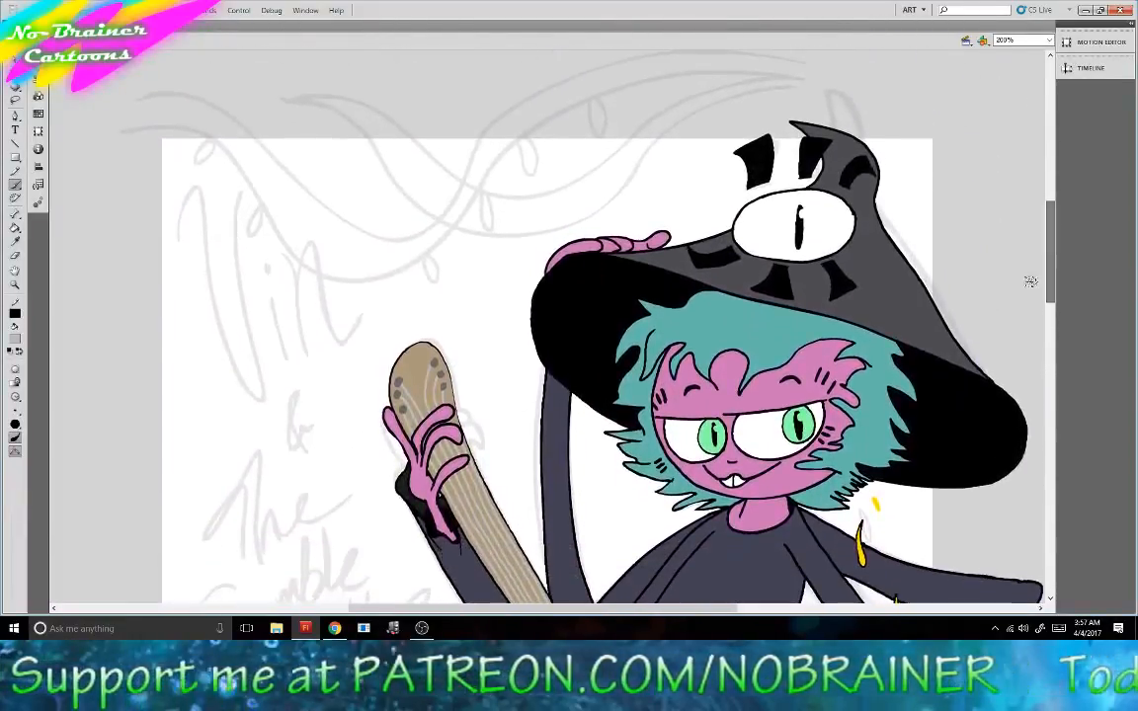
pyautogui.click(1072, 69)
pyautogui.click(707, 133)
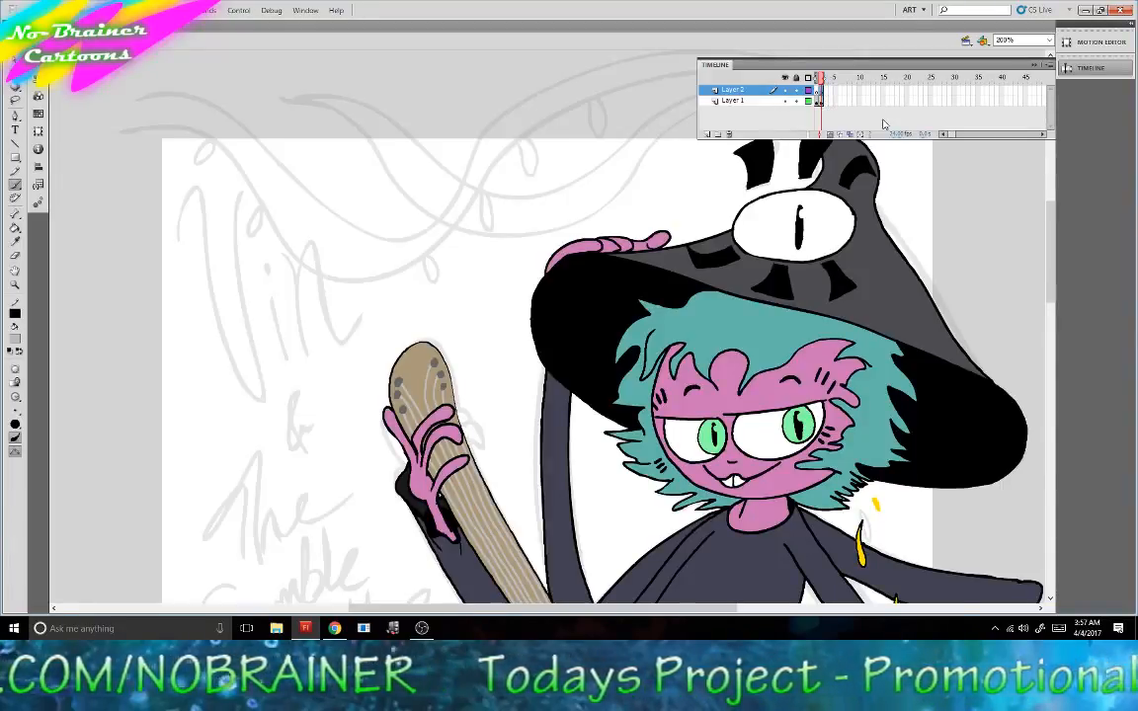
pyautogui.click(1033, 66)
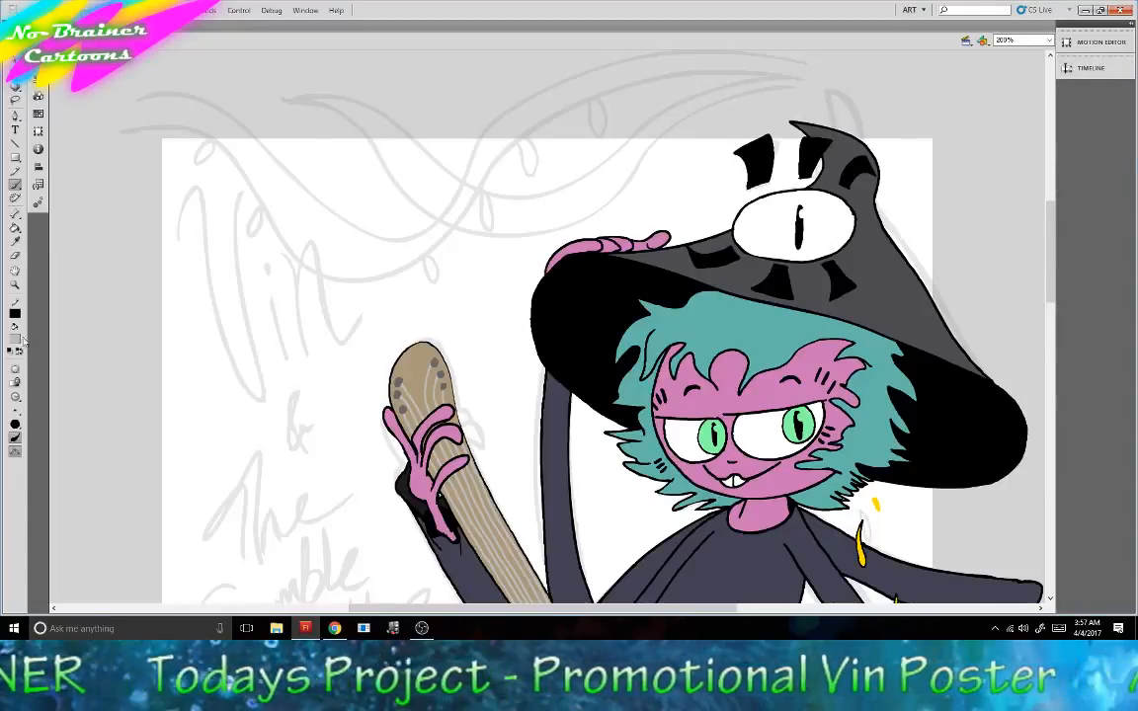
pyautogui.click(19, 340)
pyautogui.click(633, 287)
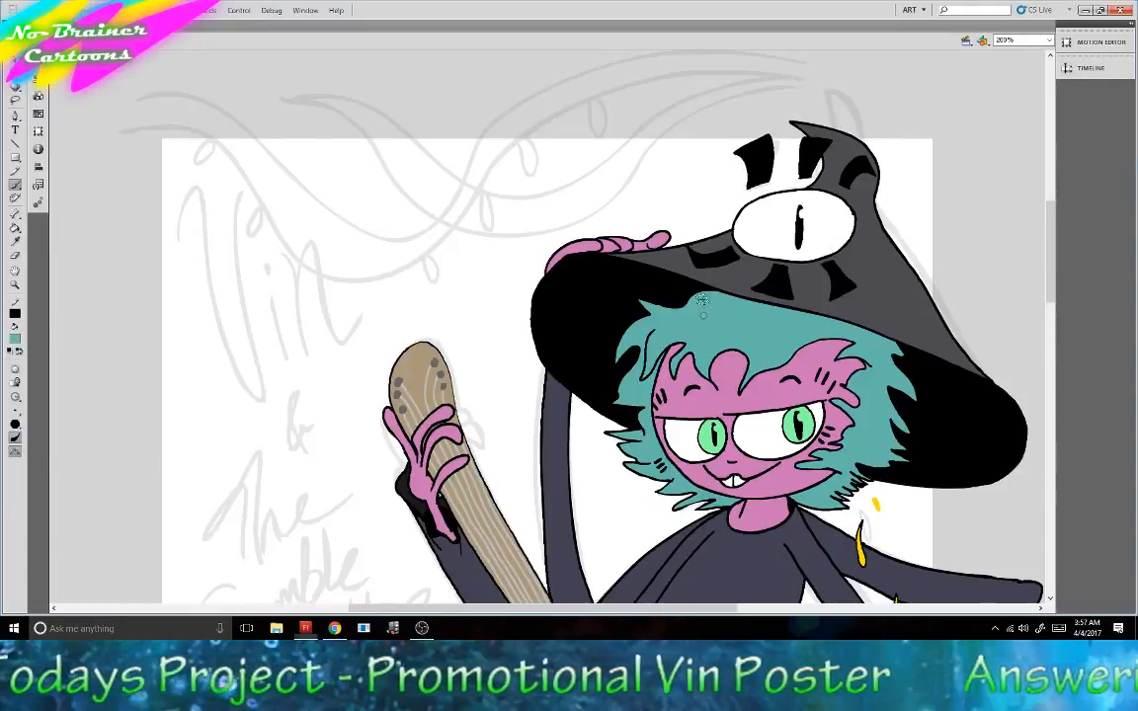
pyautogui.click(37, 96)
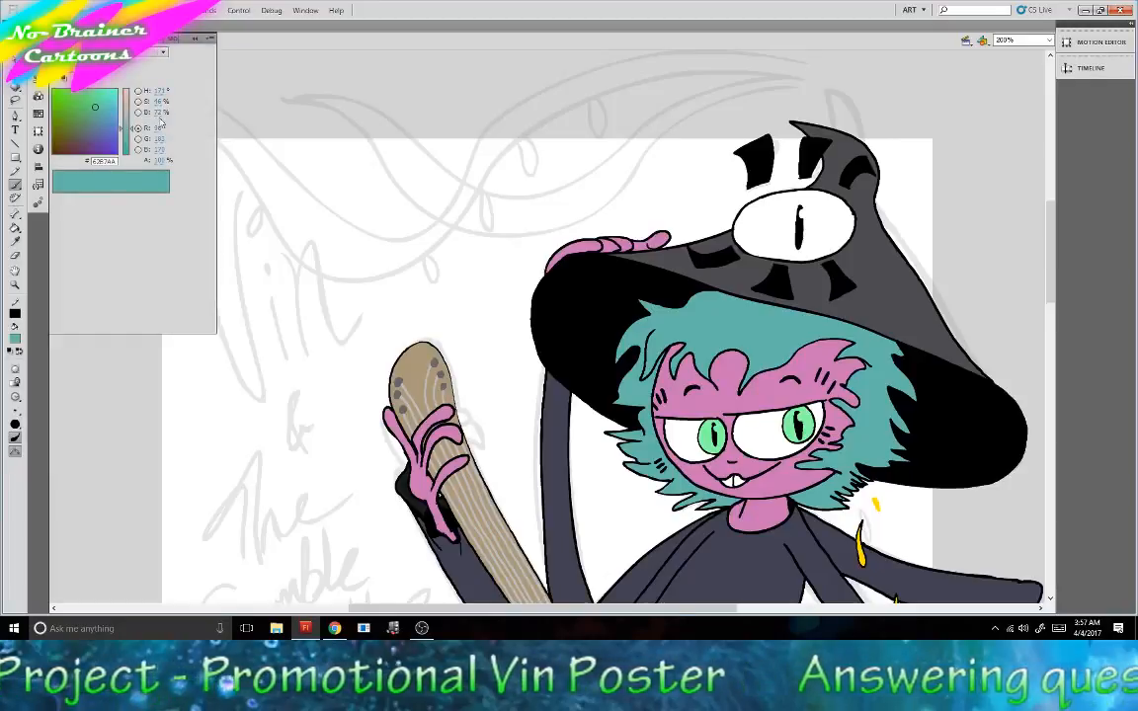
pyautogui.moveTo(157, 139)
pyautogui.mouseDown()
pyautogui.moveTo(176, 140)
pyautogui.moveTo(135, 150)
pyautogui.mouseUp()
pyautogui.click(194, 38)
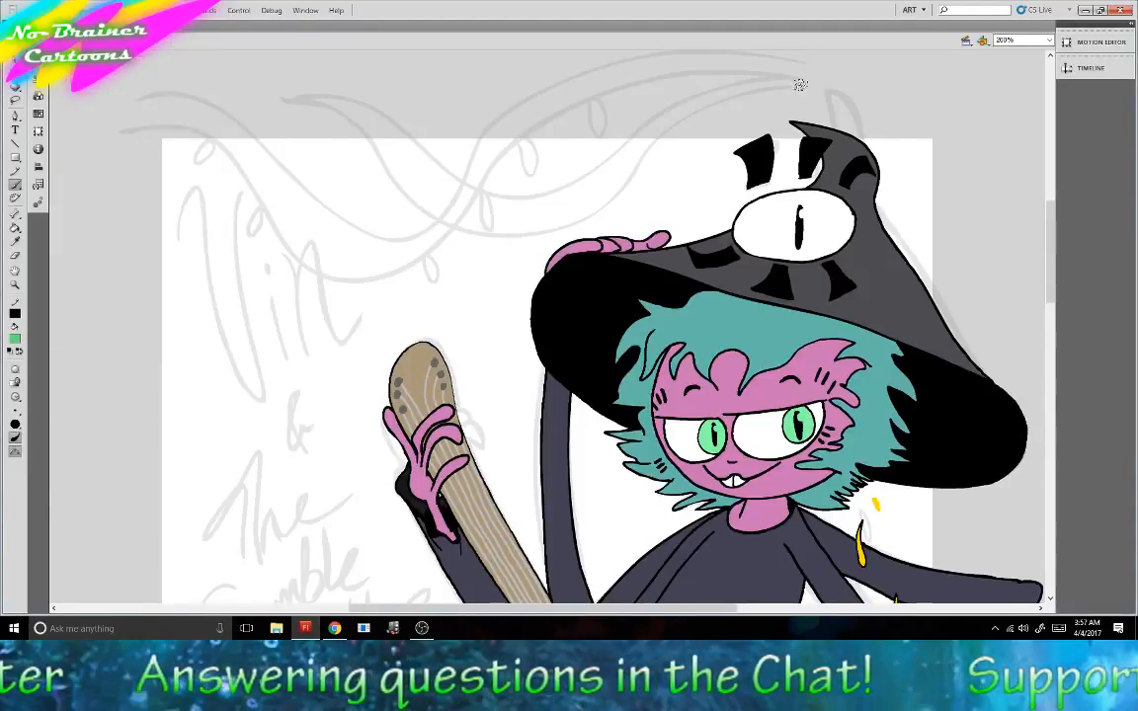
# Paint the outline of the thin wavy ribbon along the sketch above the title and fill it with the green.
pyautogui.moveTo(798, 86)
pyautogui.mouseDown()
pyautogui.moveTo(669, 138)
pyautogui.moveTo(585, 223)
pyautogui.moveTo(487, 239)
pyautogui.moveTo(361, 110)
pyautogui.moveTo(297, 104)
pyautogui.mouseUp()
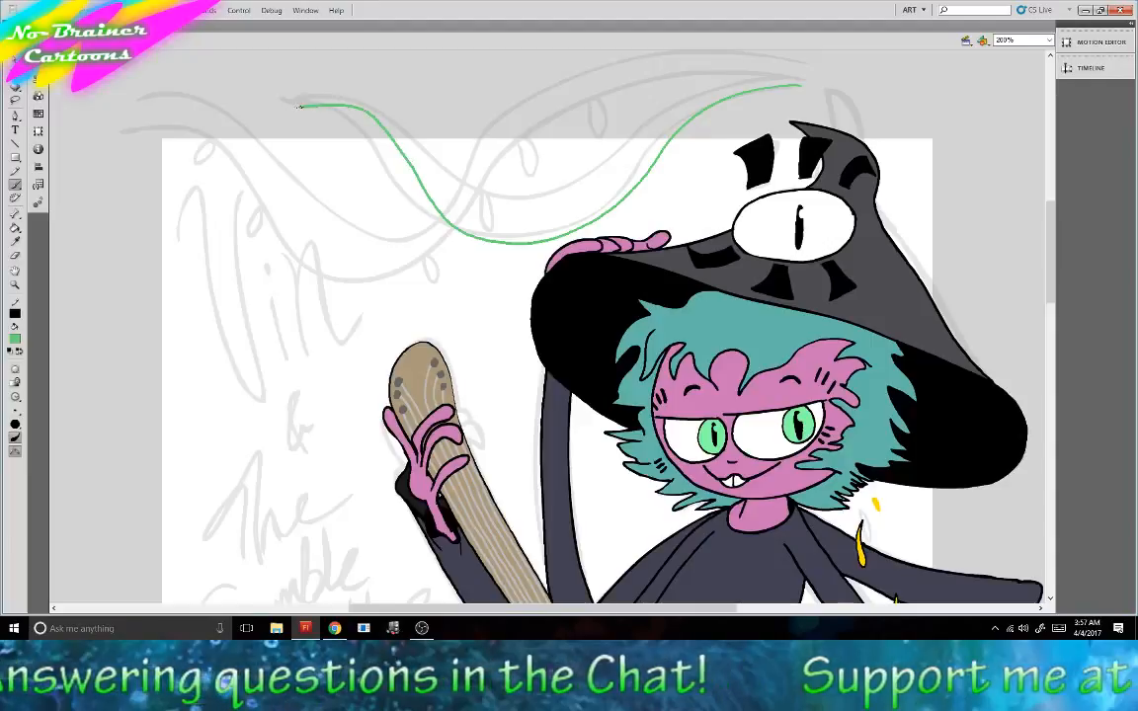
pyautogui.moveTo(786, 77)
pyautogui.mouseDown()
pyautogui.moveTo(662, 99)
pyautogui.moveTo(486, 211)
pyautogui.moveTo(430, 175)
pyautogui.moveTo(382, 100)
pyautogui.moveTo(297, 99)
pyautogui.mouseUp()
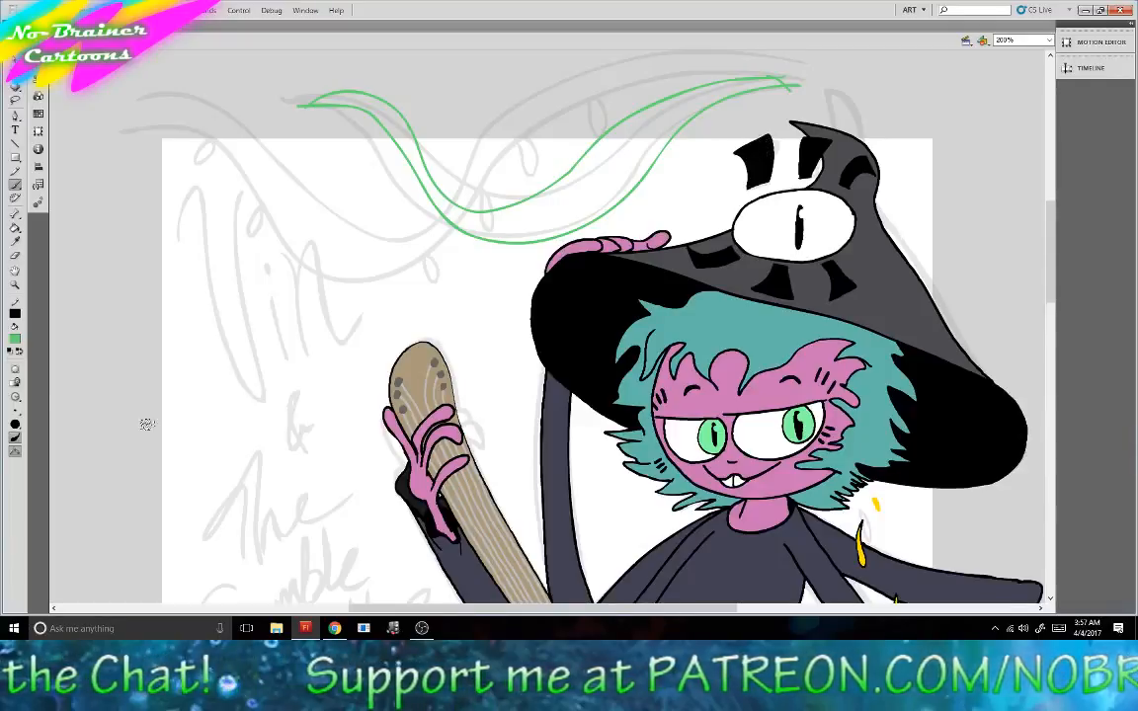
pyautogui.click(17, 399)
pyautogui.click(50, 398)
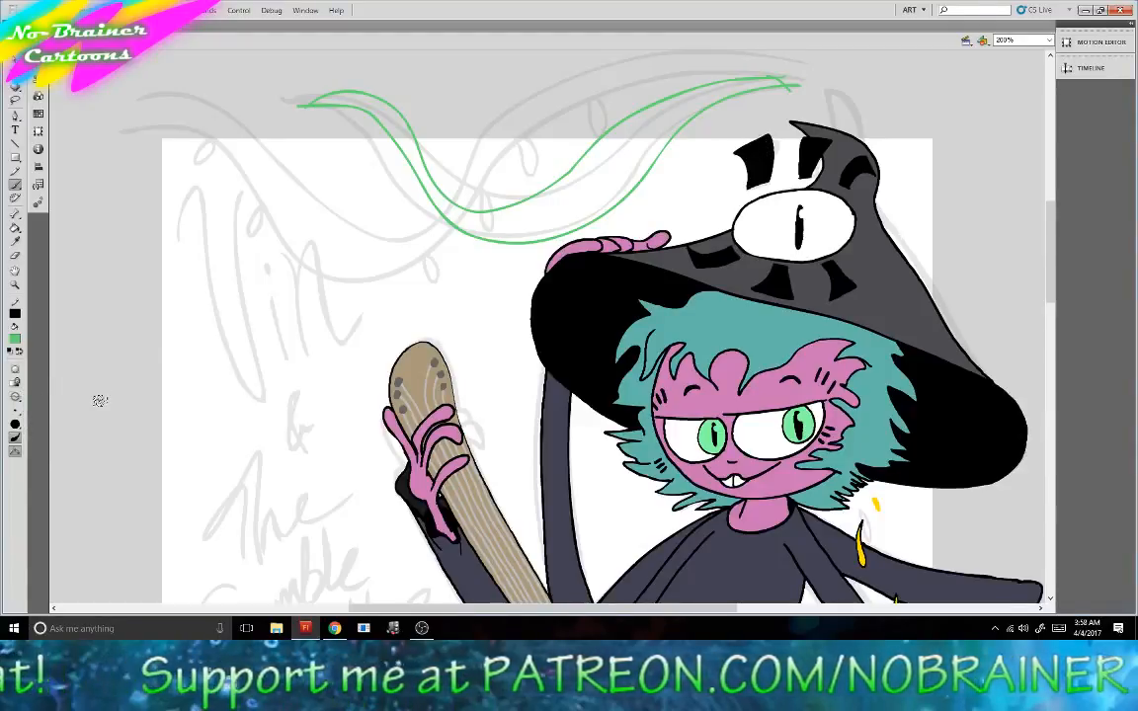
pyautogui.click(15, 227)
pyautogui.click(461, 196)
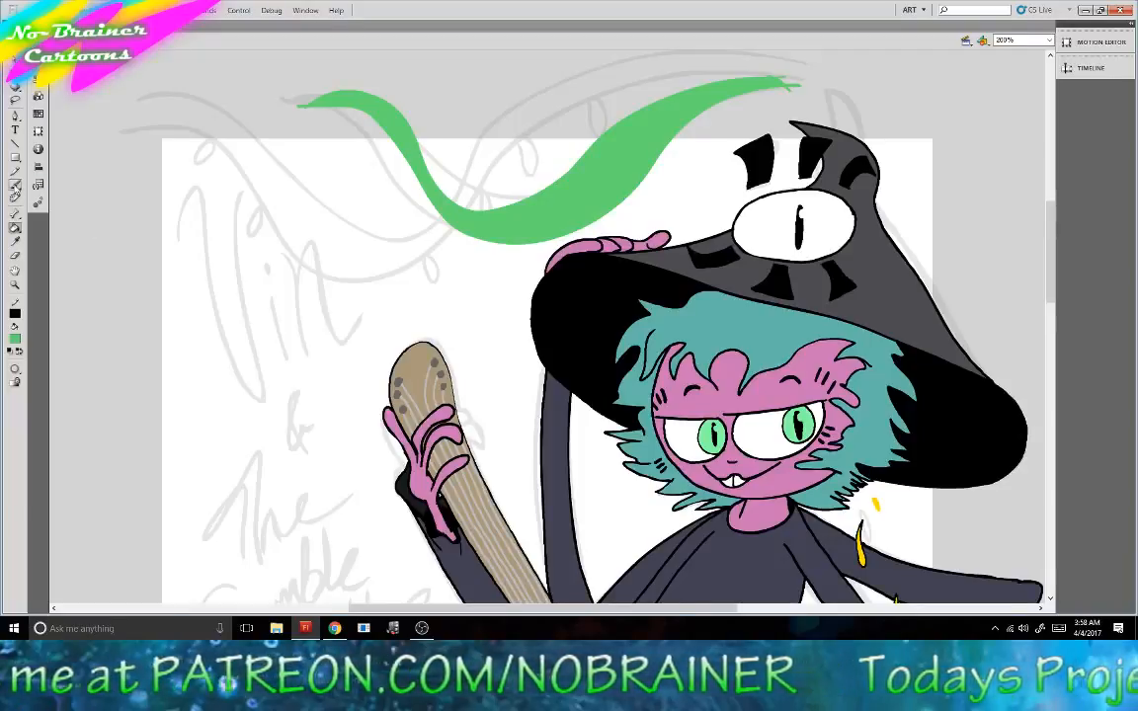
# Mix a slightly darker green, outline the broader ribbon crossing behind the first one, and fill its wide section up to the crossing.
pyautogui.click(15, 184)
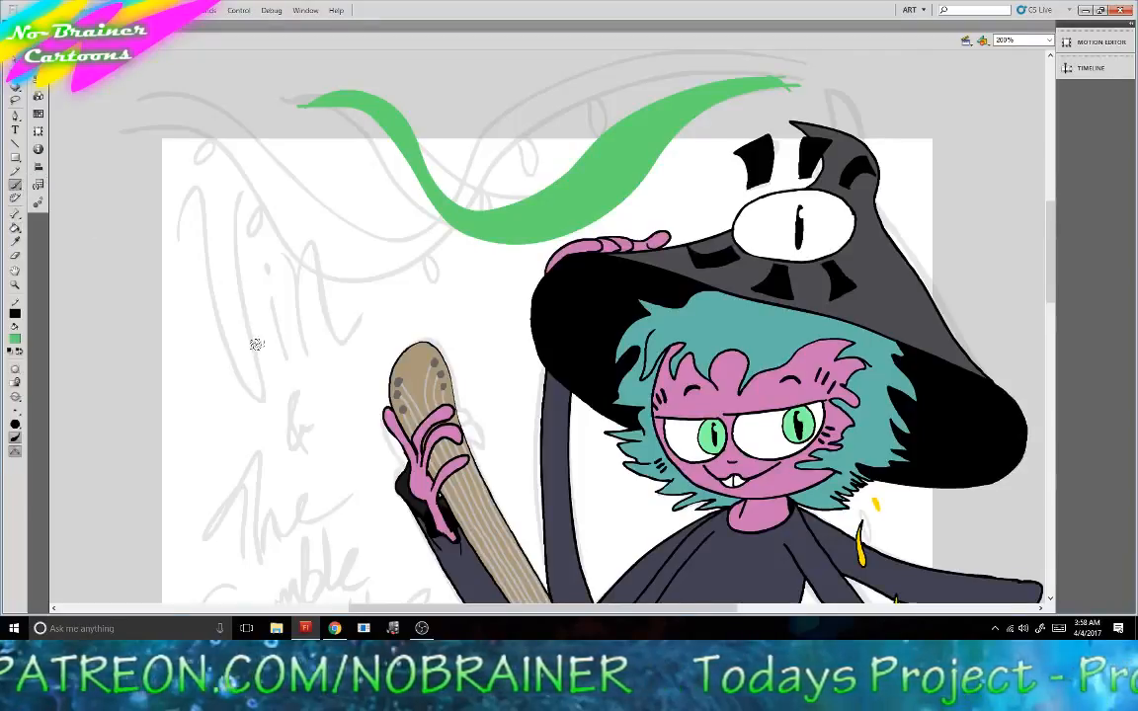
pyautogui.click(38, 96)
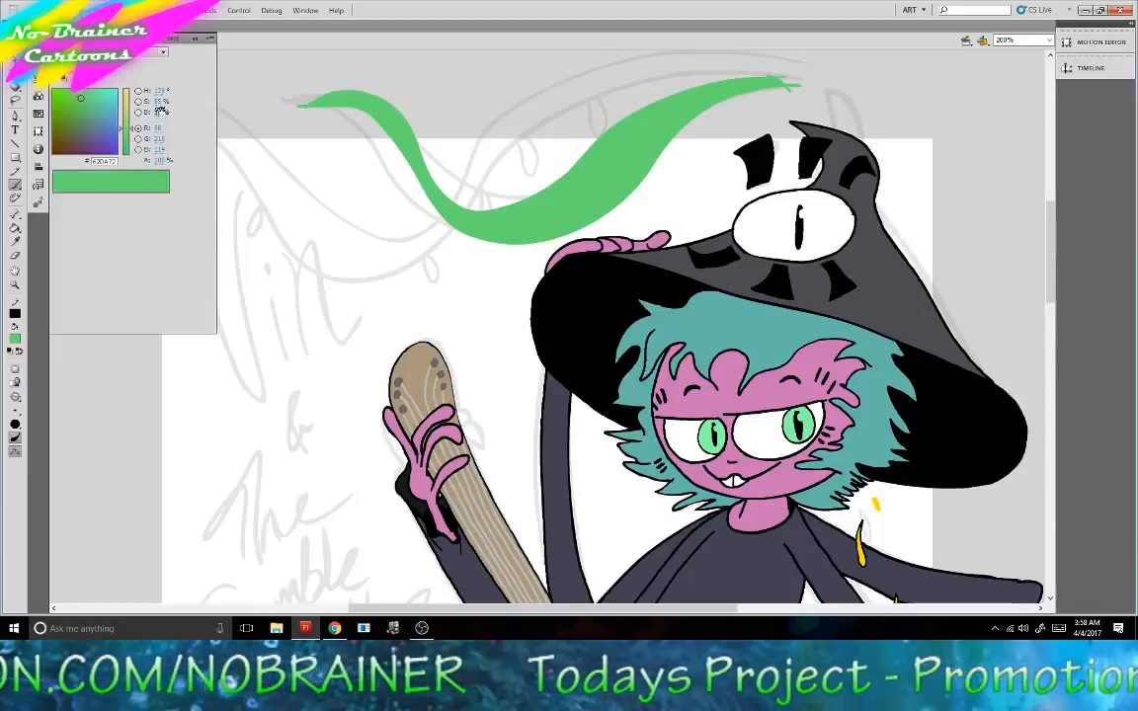
pyautogui.moveTo(161, 112); pyautogui.dragTo(170, 139)
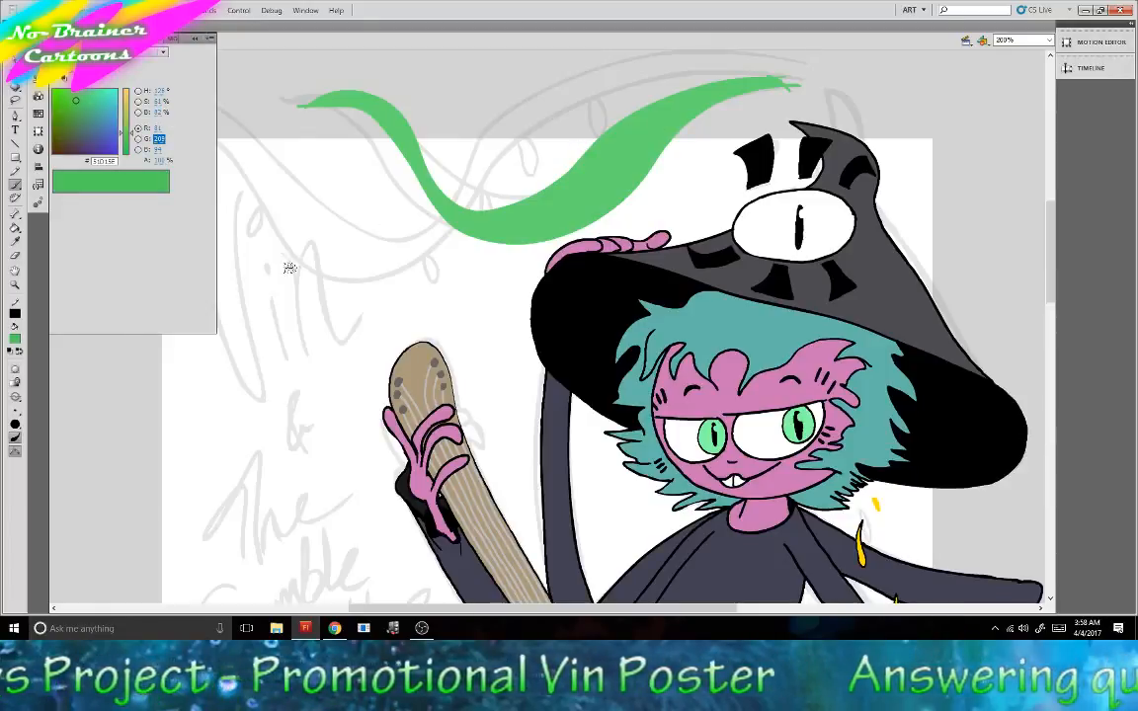
pyautogui.click(17, 399)
pyautogui.click(48, 451)
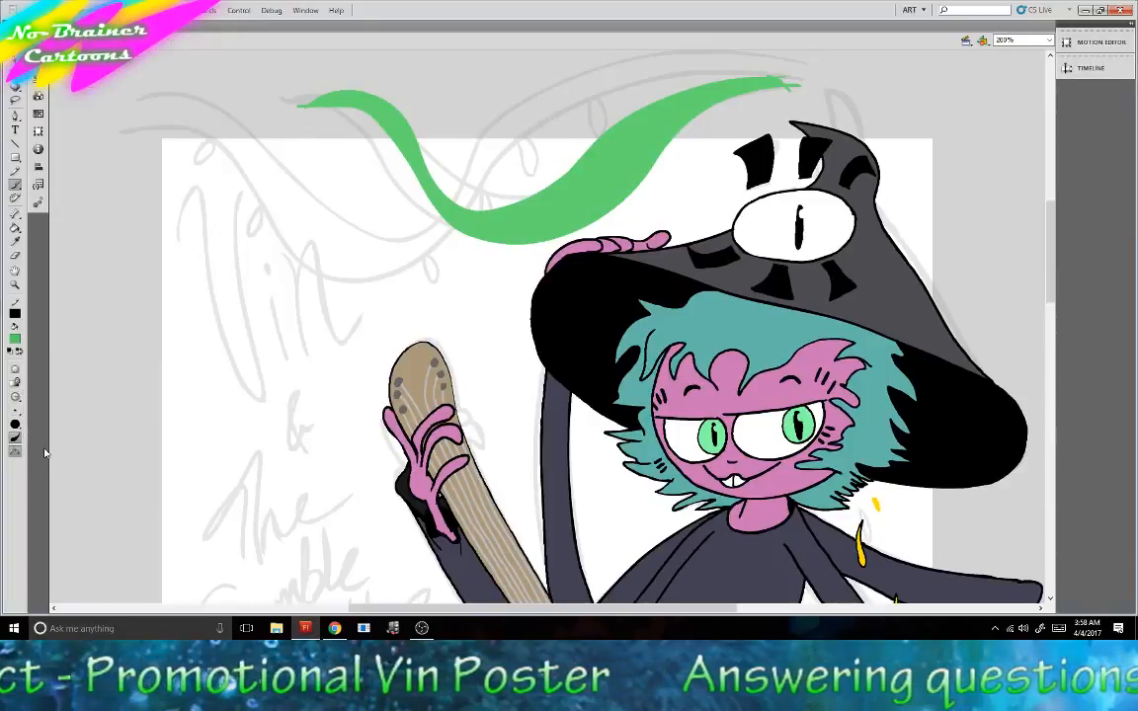
pyautogui.moveTo(697, 61)
pyautogui.mouseDown()
pyautogui.moveTo(530, 105)
pyautogui.moveTo(436, 188)
pyautogui.moveTo(323, 234)
pyautogui.moveTo(157, 98)
pyautogui.moveTo(115, 131)
pyautogui.moveTo(125, 173)
pyautogui.moveTo(287, 263)
pyautogui.moveTo(422, 252)
pyautogui.moveTo(527, 128)
pyautogui.moveTo(687, 82)
pyautogui.mouseUp()
pyautogui.click(15, 226)
pyautogui.click(417, 209)
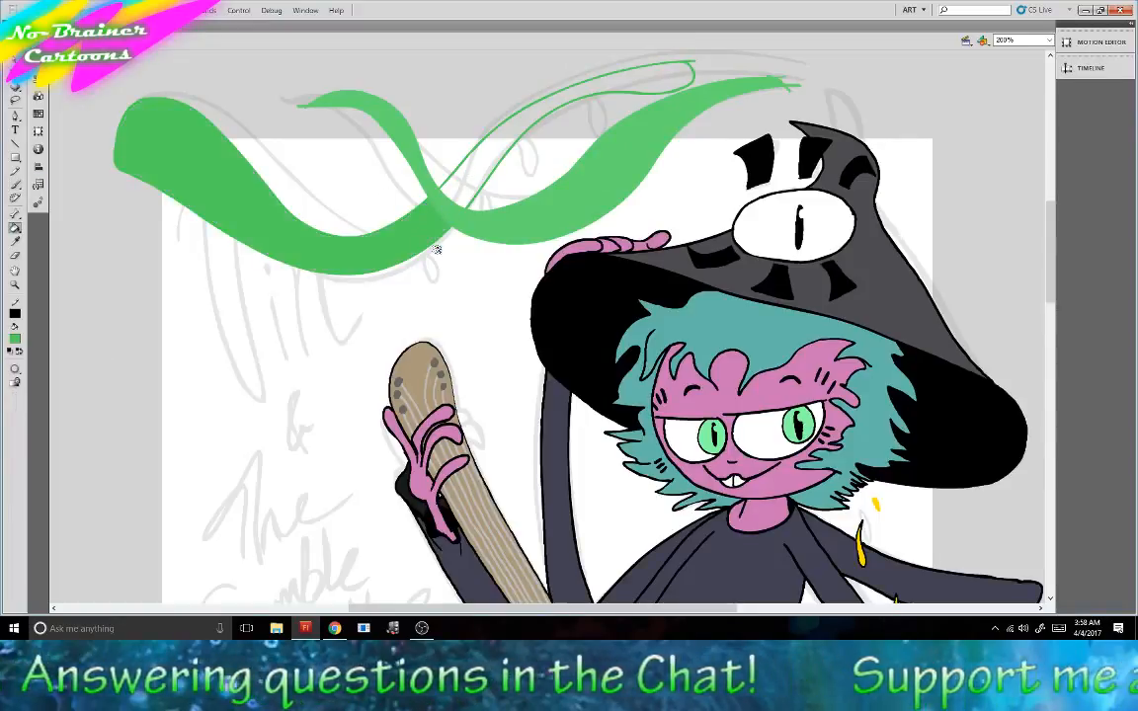
# Close the outline gaps at the crossing and far tip of the darker ribbon's upper section and fill it with the same green.
pyautogui.click(14, 185)
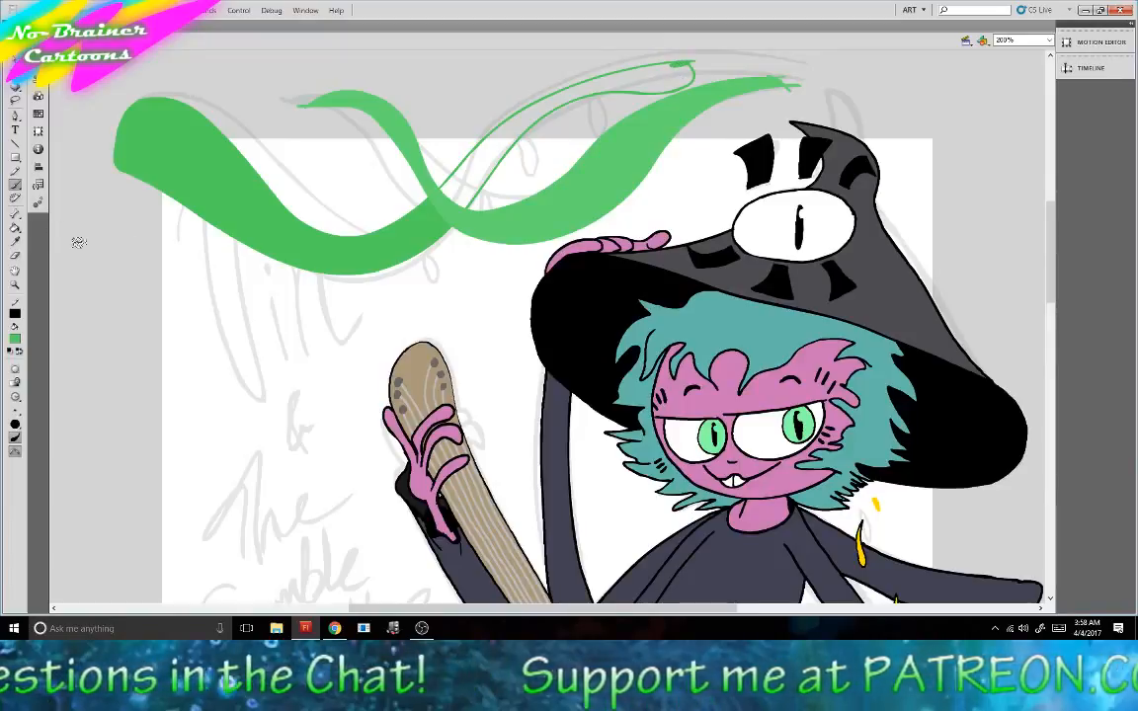
pyautogui.click(15, 226)
pyautogui.click(15, 166)
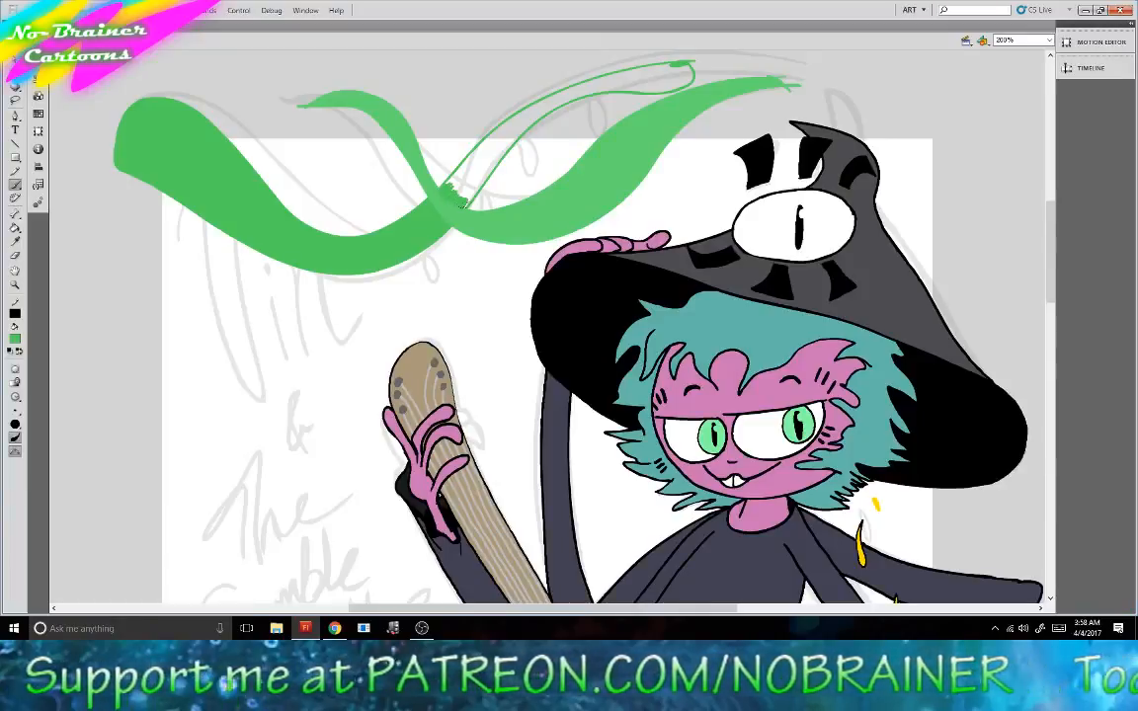
pyautogui.click(15, 226)
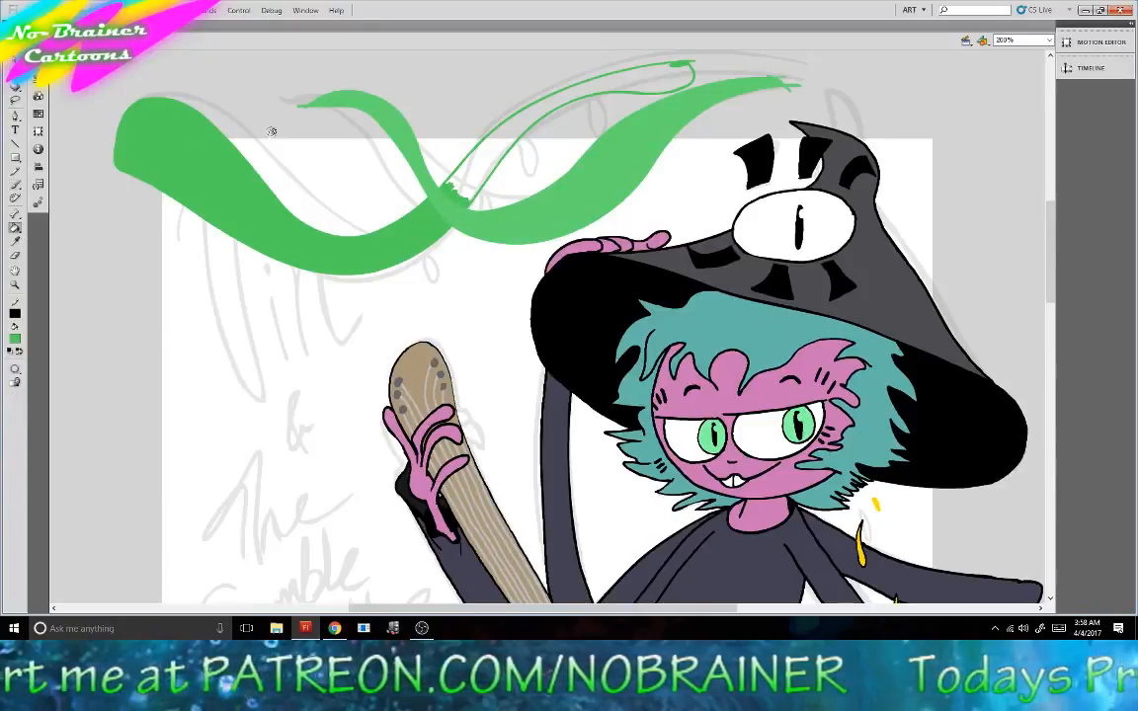
pyautogui.click(476, 159)
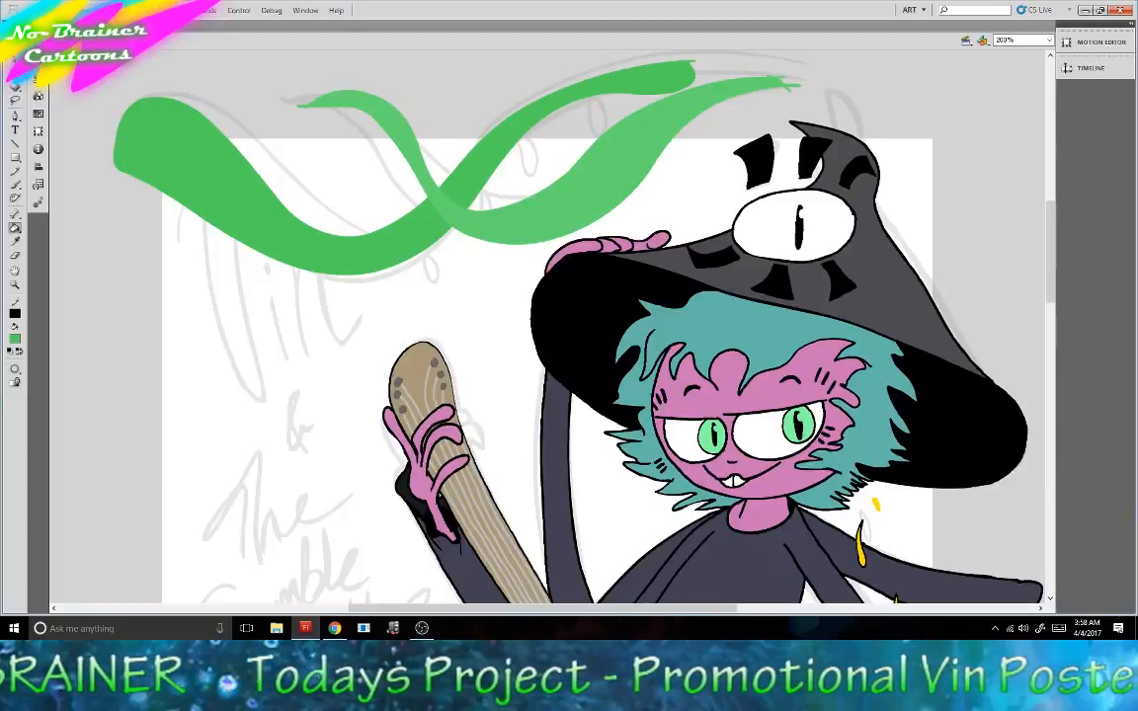
# Sample the lighter ribbon's green, shift it to a mint green for the brush, and view the whole poster at 50%.
pyautogui.hotkey('alt', 'shift', 'F9')
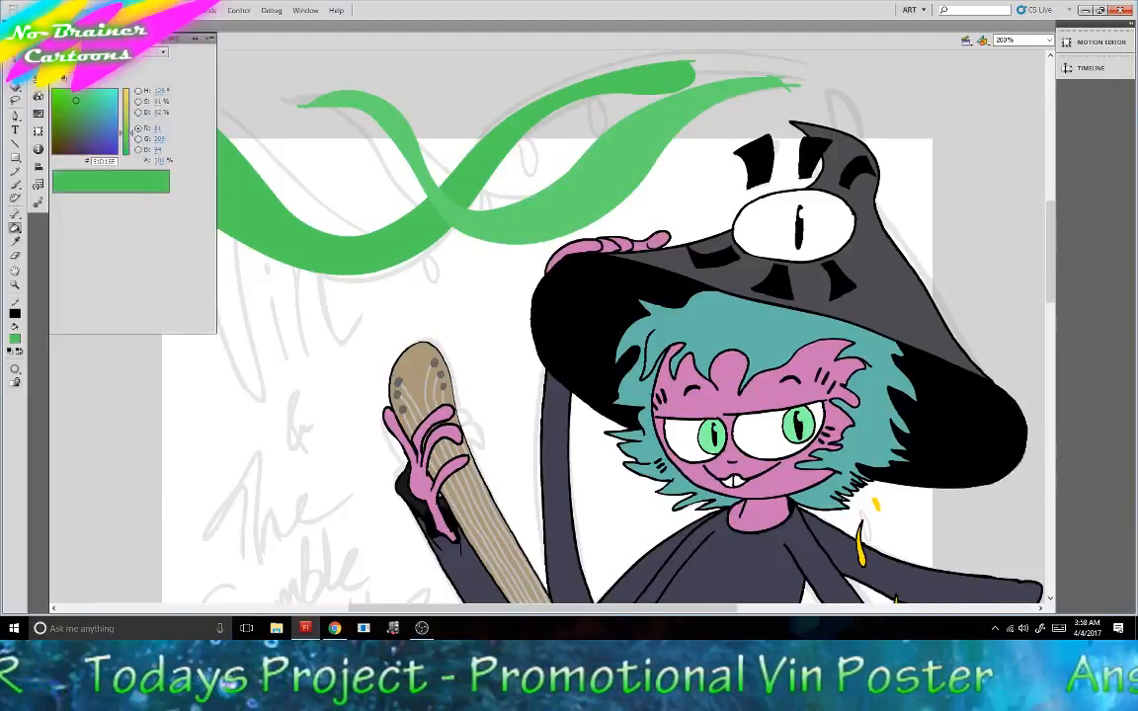
pyautogui.click(16, 336)
pyautogui.click(391, 108)
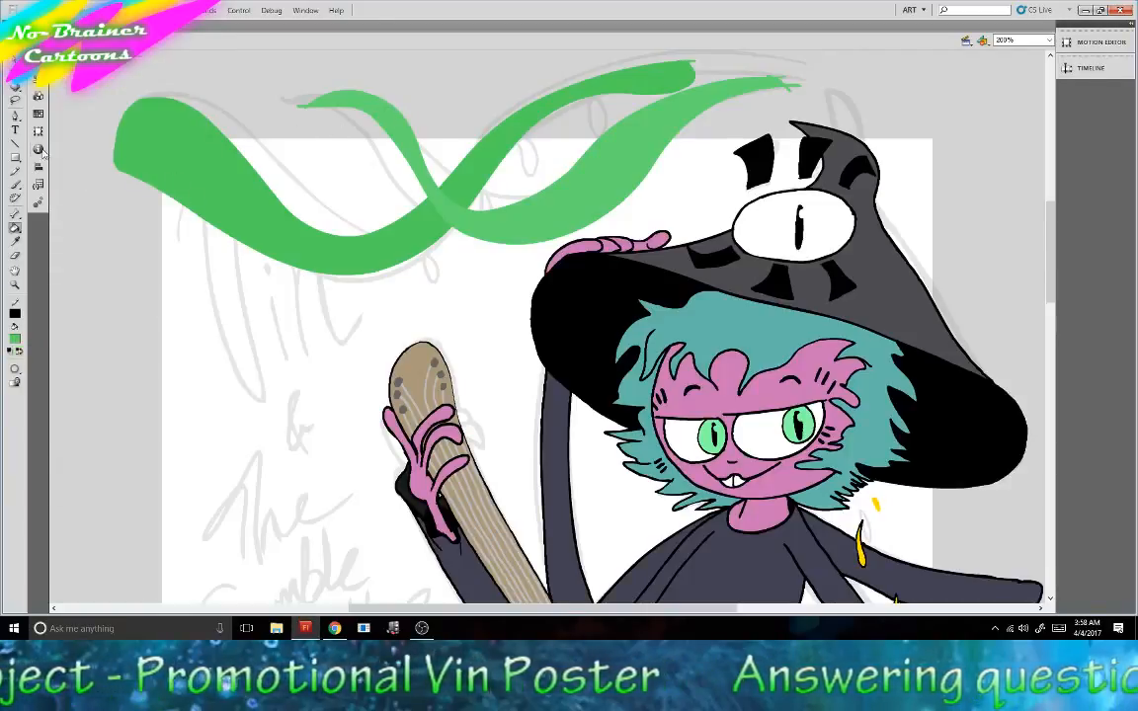
pyautogui.click(38, 61)
pyautogui.moveTo(160, 139); pyautogui.dragTo(161, 114)
pyautogui.click(194, 39)
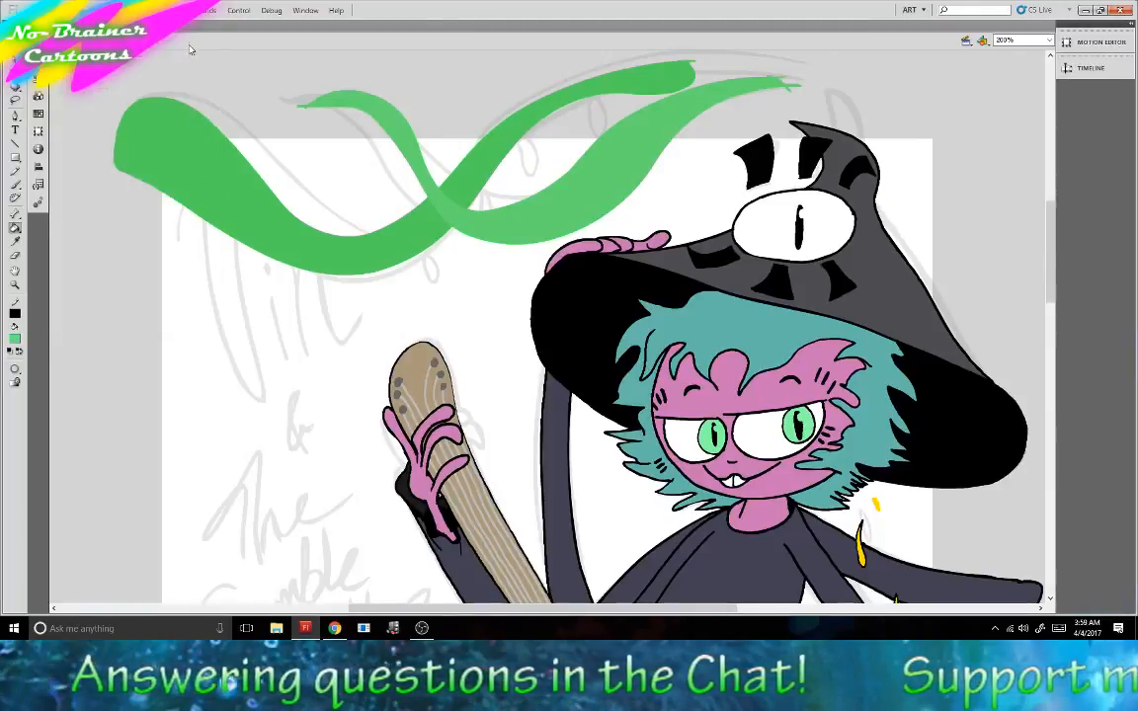
pyautogui.click(15, 185)
pyautogui.moveTo(538, 608); pyautogui.dragTo(472, 613)
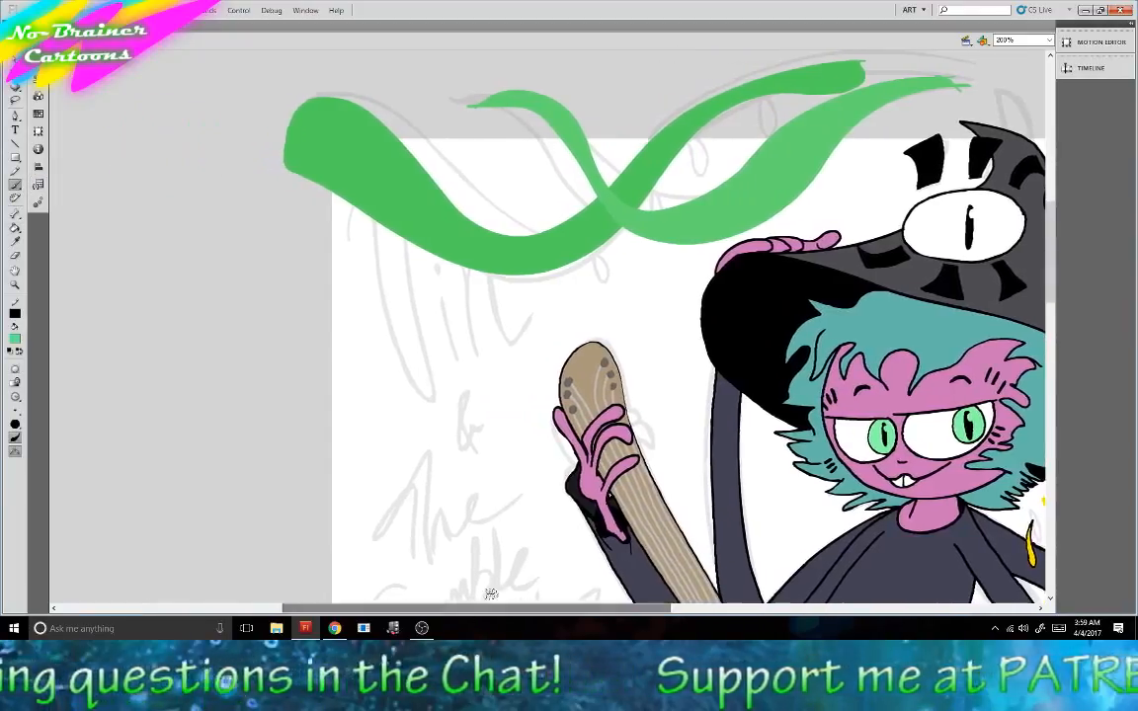
pyautogui.click(1049, 39)
pyautogui.click(1003, 56)
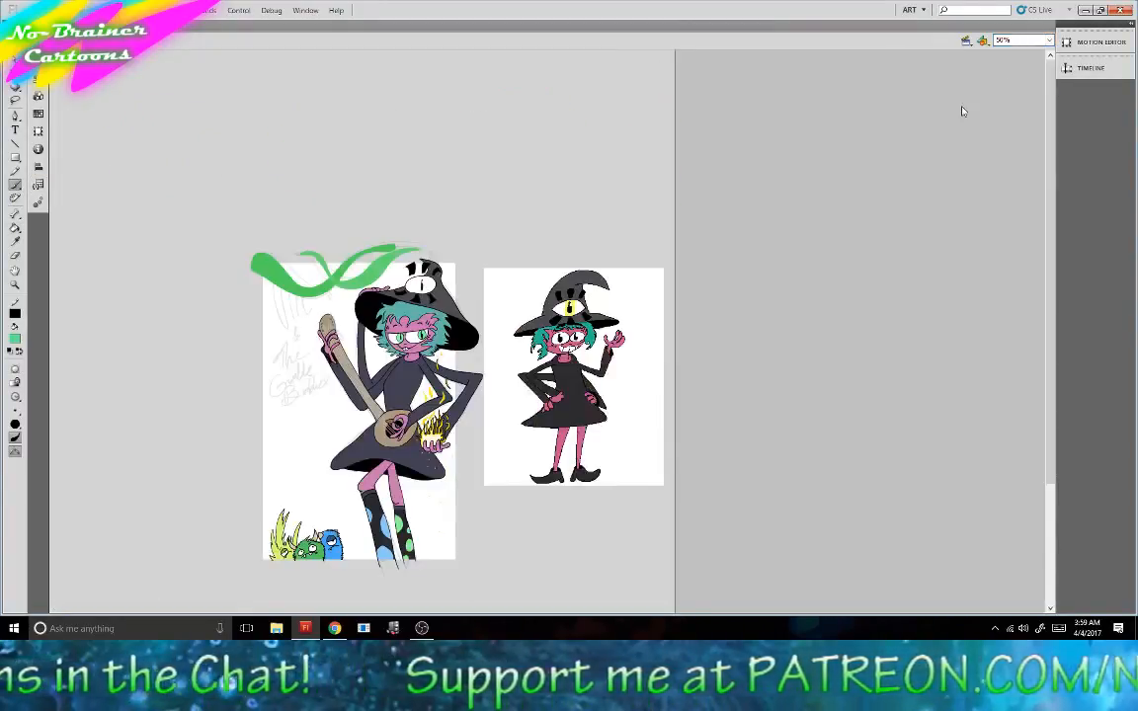
# At 100% zoom, paint a wavy mint green ribbon edge down the poster's left side from the title ribbons to the monsters.
pyautogui.click(1049, 40)
pyautogui.click(996, 105)
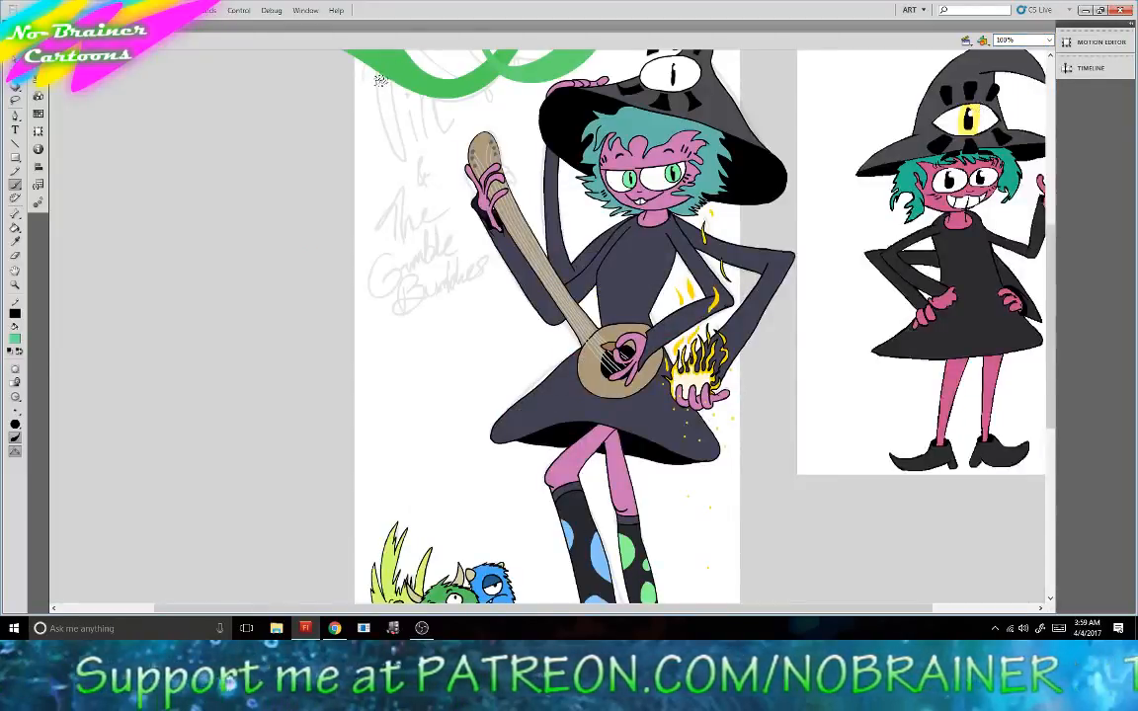
pyautogui.moveTo(396, 118)
pyautogui.mouseDown()
pyautogui.moveTo(380, 176)
pyautogui.moveTo(323, 243)
pyautogui.moveTo(311, 305)
pyautogui.moveTo(401, 351)
pyautogui.moveTo(406, 413)
pyautogui.moveTo(309, 507)
pyautogui.moveTo(409, 553)
pyautogui.moveTo(434, 578)
pyautogui.mouseUp()
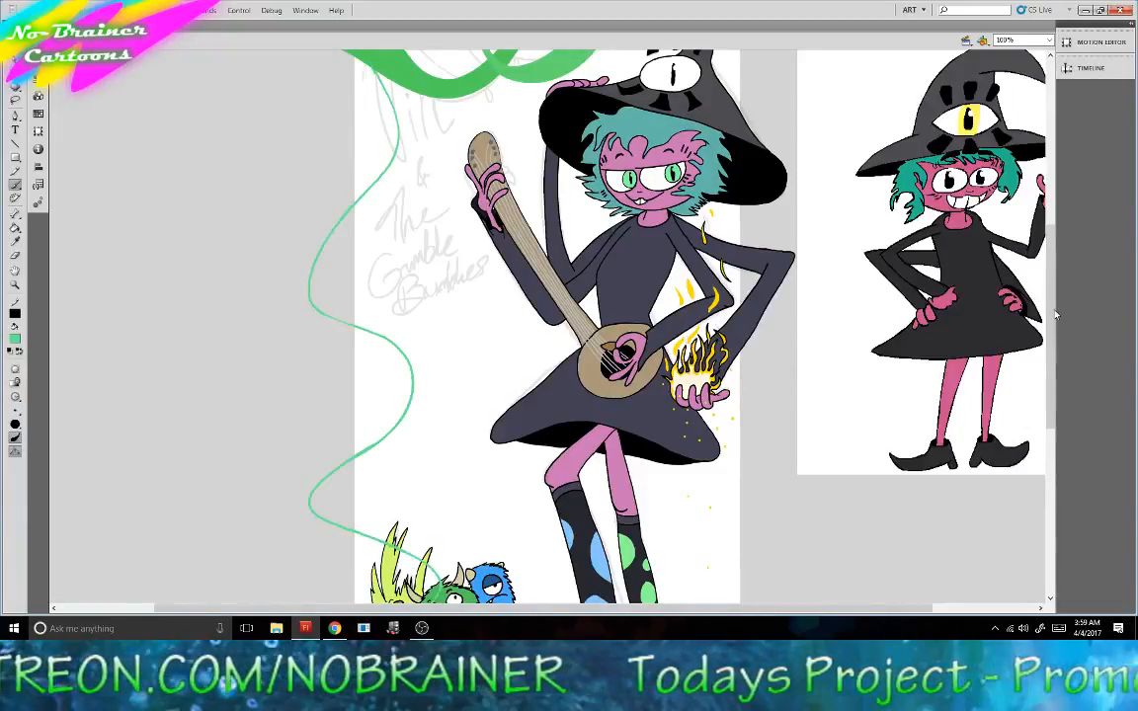
# Erase the end of the mint green line where it runs over the monsters at the poster's lower left.
pyautogui.scroll(-2, 728, 279)
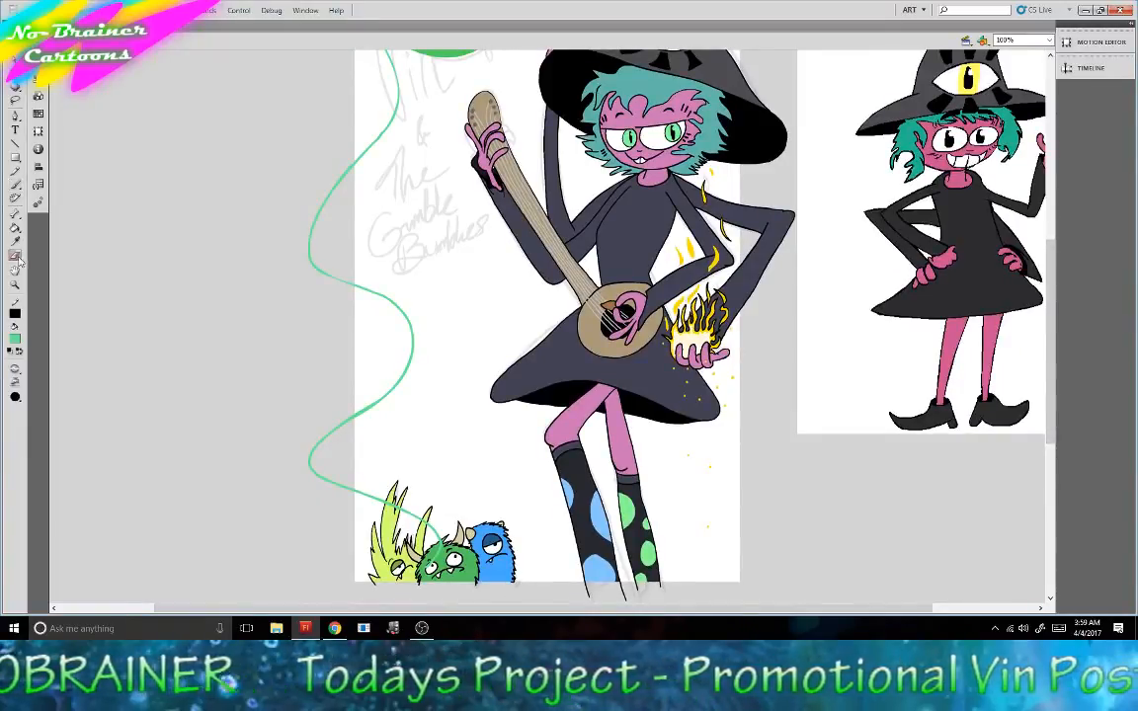
pyautogui.click(1090, 67)
pyautogui.click(796, 100)
pyautogui.click(1035, 66)
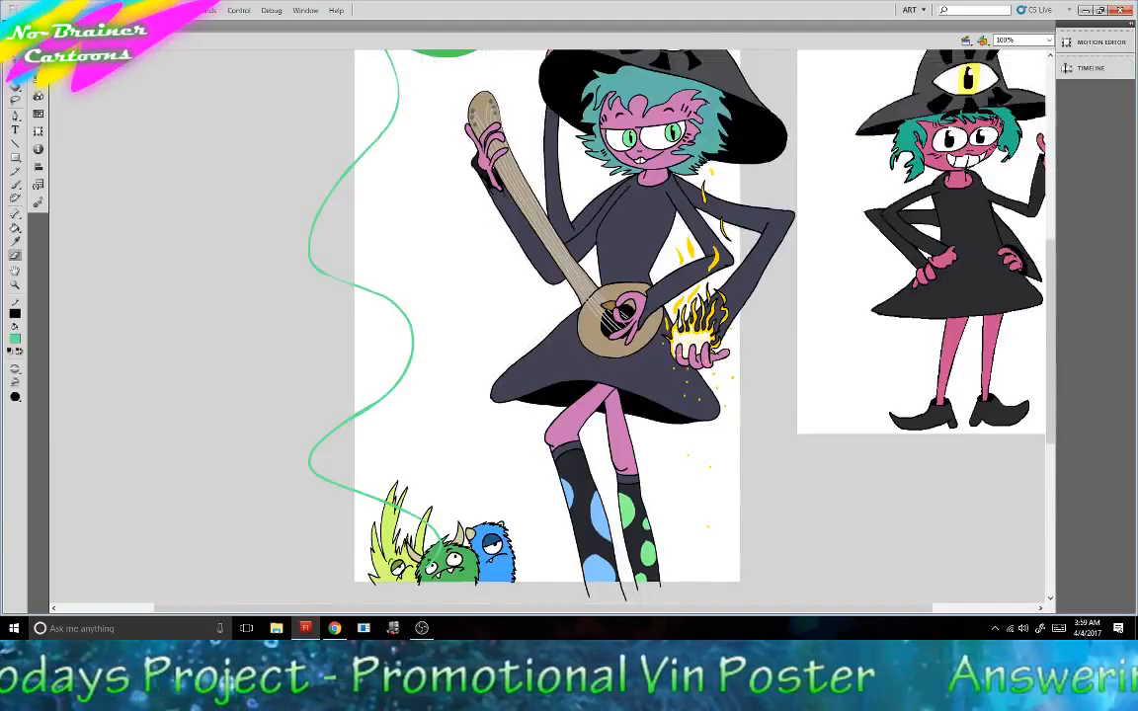
pyautogui.moveTo(425, 533)
pyautogui.mouseDown()
pyautogui.moveTo(400, 493)
pyautogui.moveTo(379, 495)
pyautogui.moveTo(381, 507)
pyautogui.moveTo(414, 509)
pyautogui.moveTo(418, 488)
pyautogui.moveTo(434, 533)
pyautogui.mouseUp()
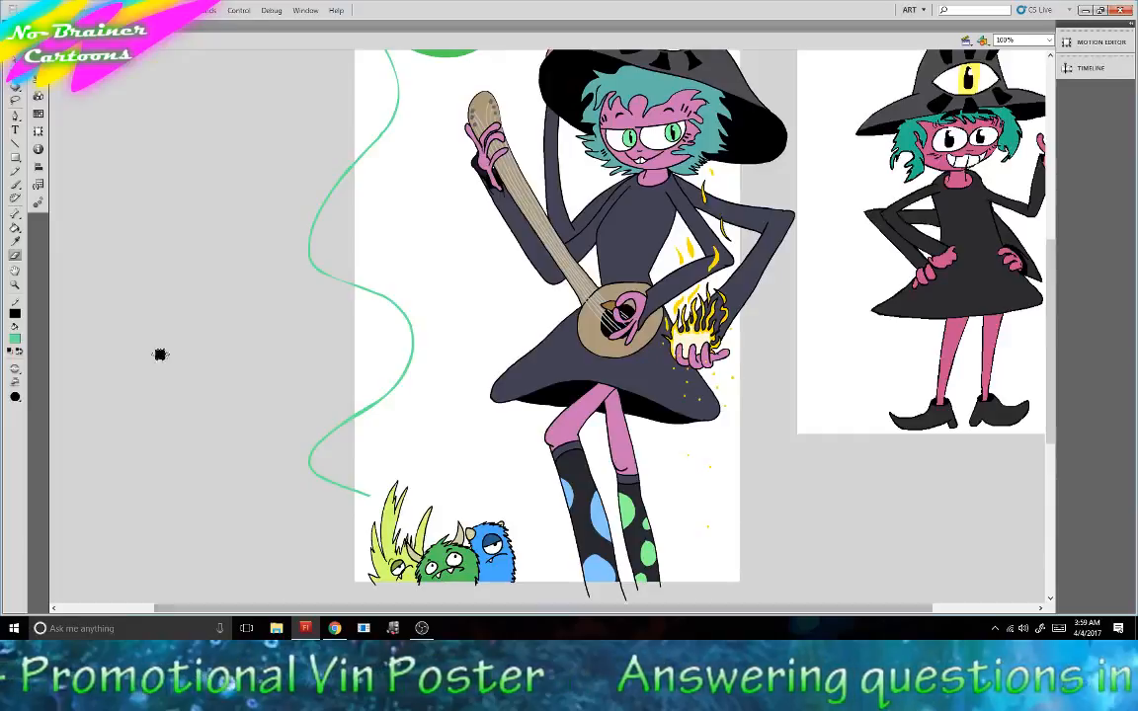
# Paint the ribbon's tail beside the monsters and its second wavy edge, then fill the ribbon's wavy body with mint green.
pyautogui.press('b')
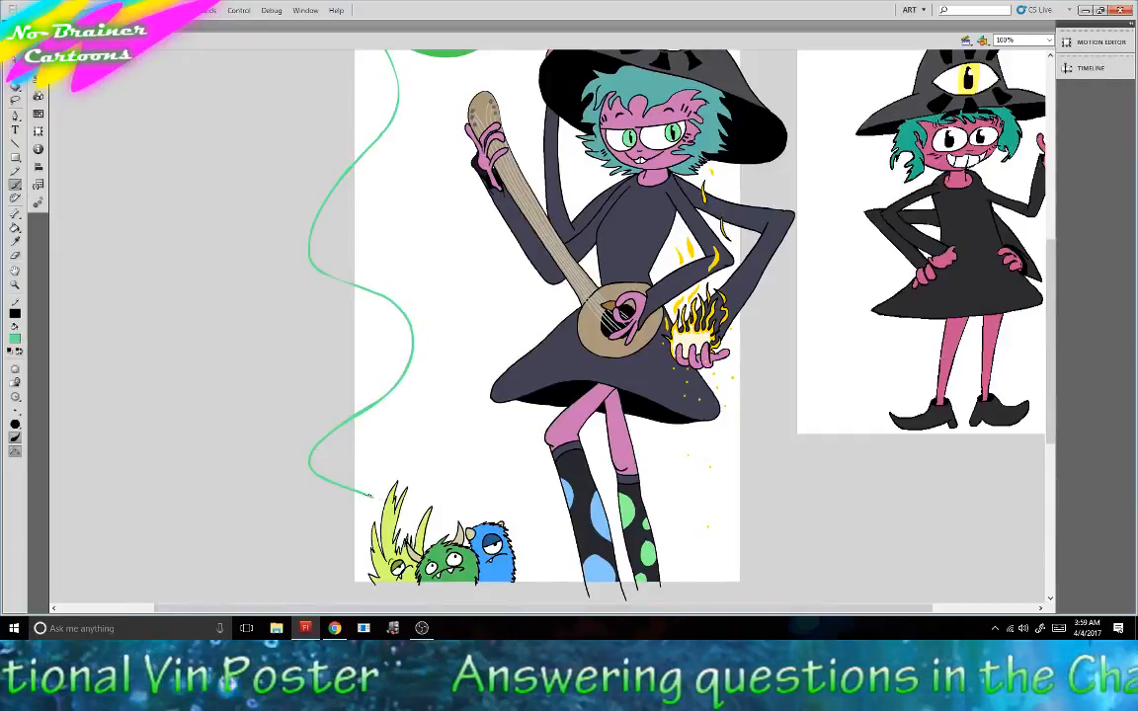
pyautogui.moveTo(377, 503); pyautogui.dragTo(365, 585)
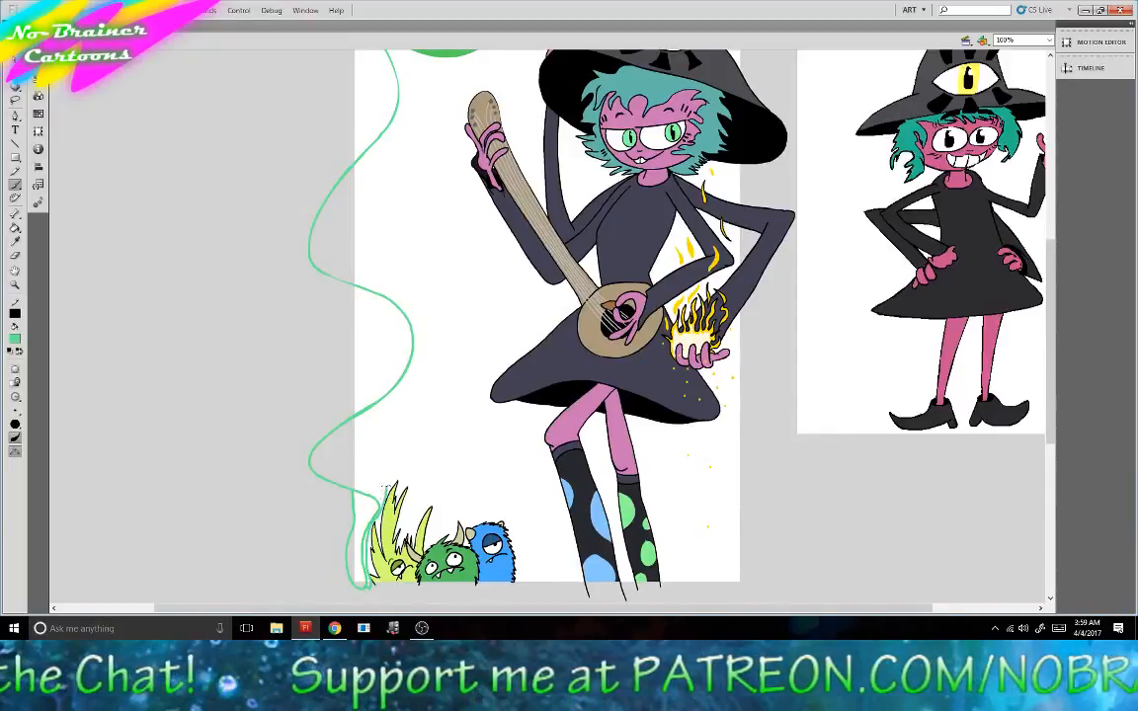
pyautogui.moveTo(359, 432)
pyautogui.mouseDown()
pyautogui.moveTo(417, 385)
pyautogui.moveTo(436, 356)
pyautogui.moveTo(442, 311)
pyautogui.moveTo(367, 265)
pyautogui.mouseUp()
pyautogui.moveTo(332, 225)
pyautogui.mouseDown()
pyautogui.moveTo(348, 163)
pyautogui.moveTo(415, 100)
pyautogui.mouseUp()
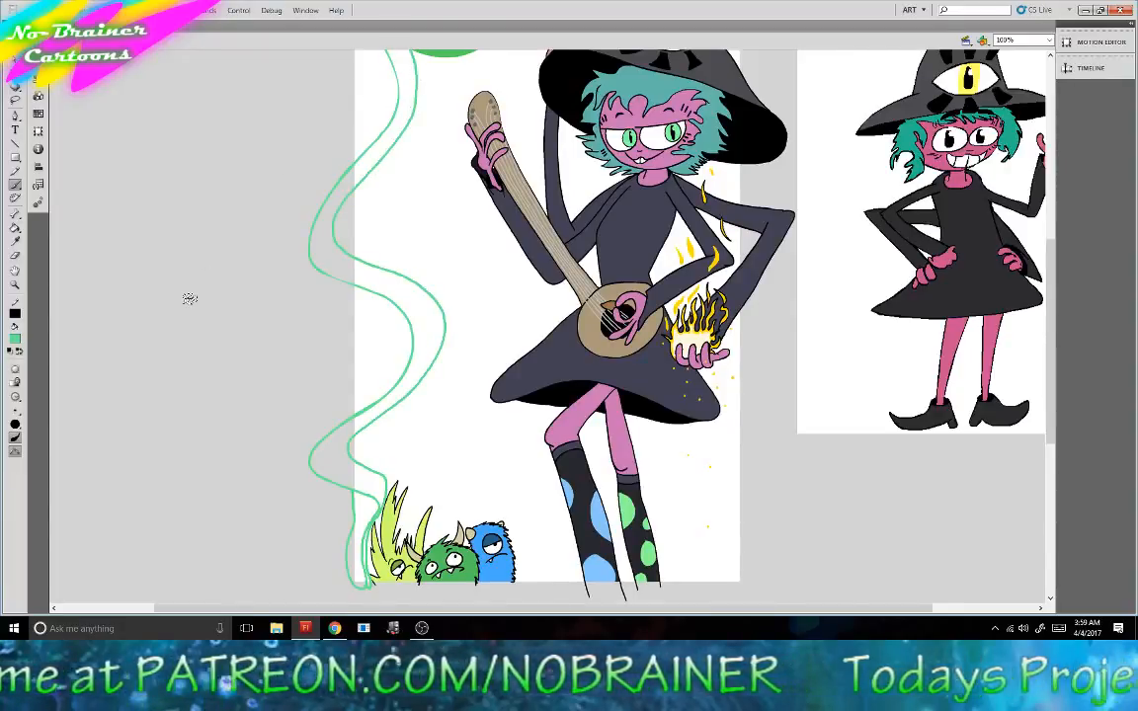
pyautogui.click(15, 226)
pyautogui.click(400, 77)
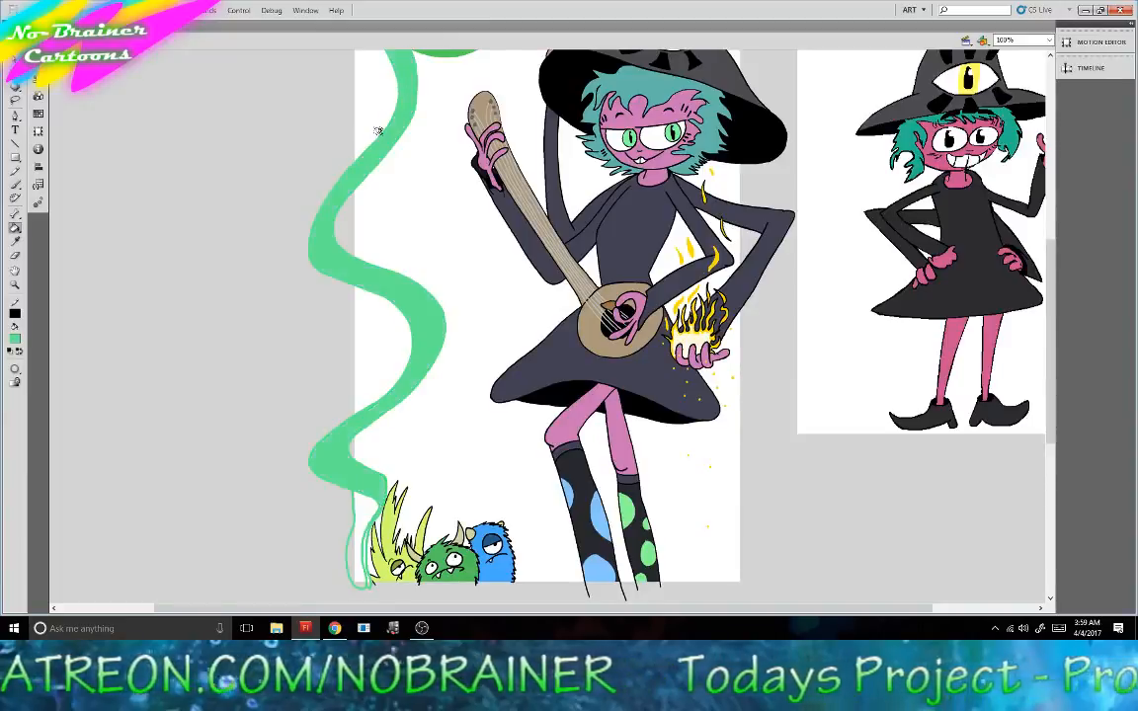
# Shift the mint green brush color to a paler, bluer teal for a second side ribbon.
pyautogui.click(15, 184)
pyautogui.scroll(3, 1052, 255)
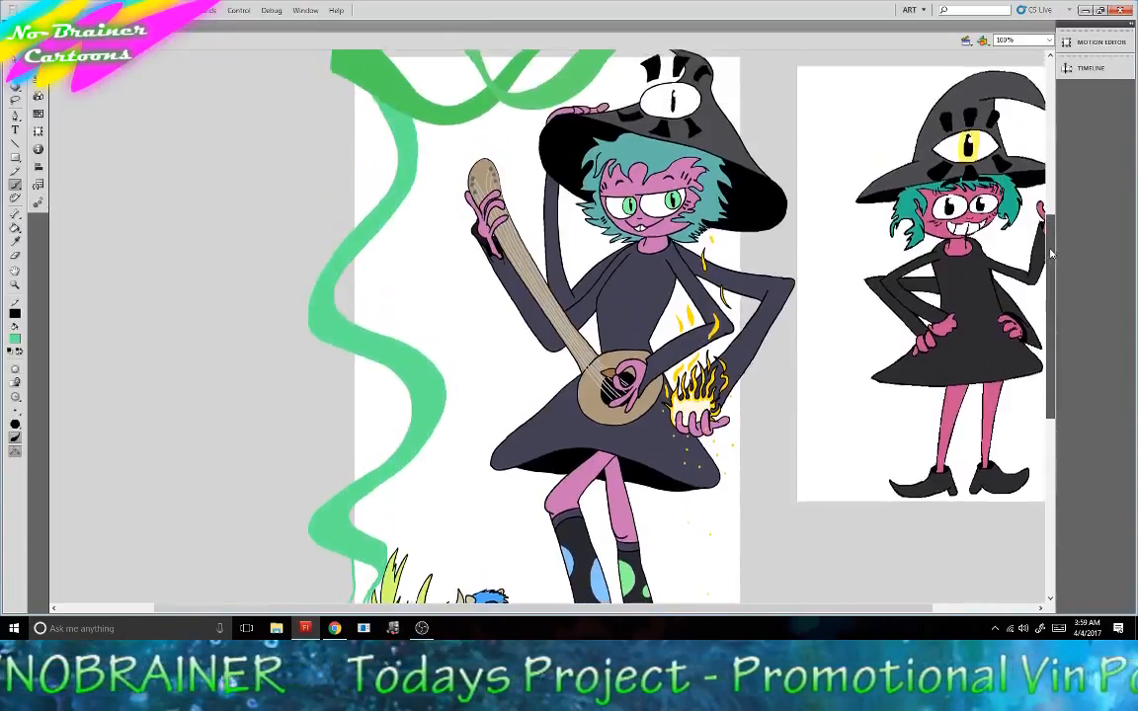
pyautogui.scroll(-1, 1052, 255)
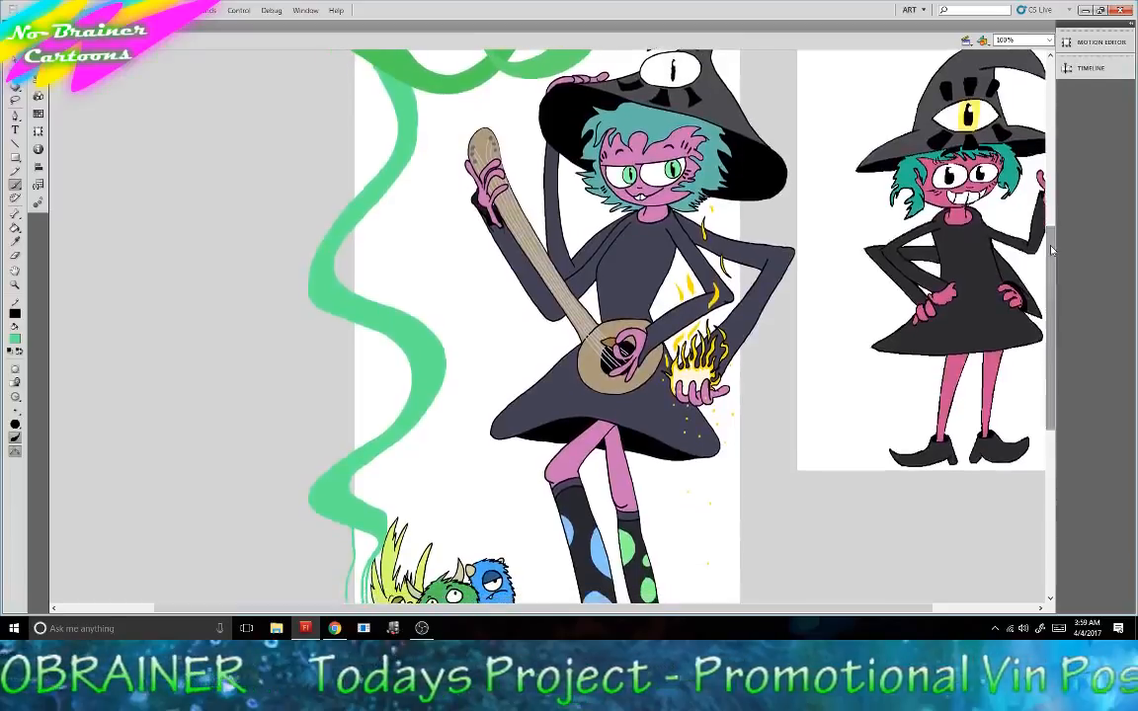
pyautogui.click(409, 98)
pyautogui.click(38, 79)
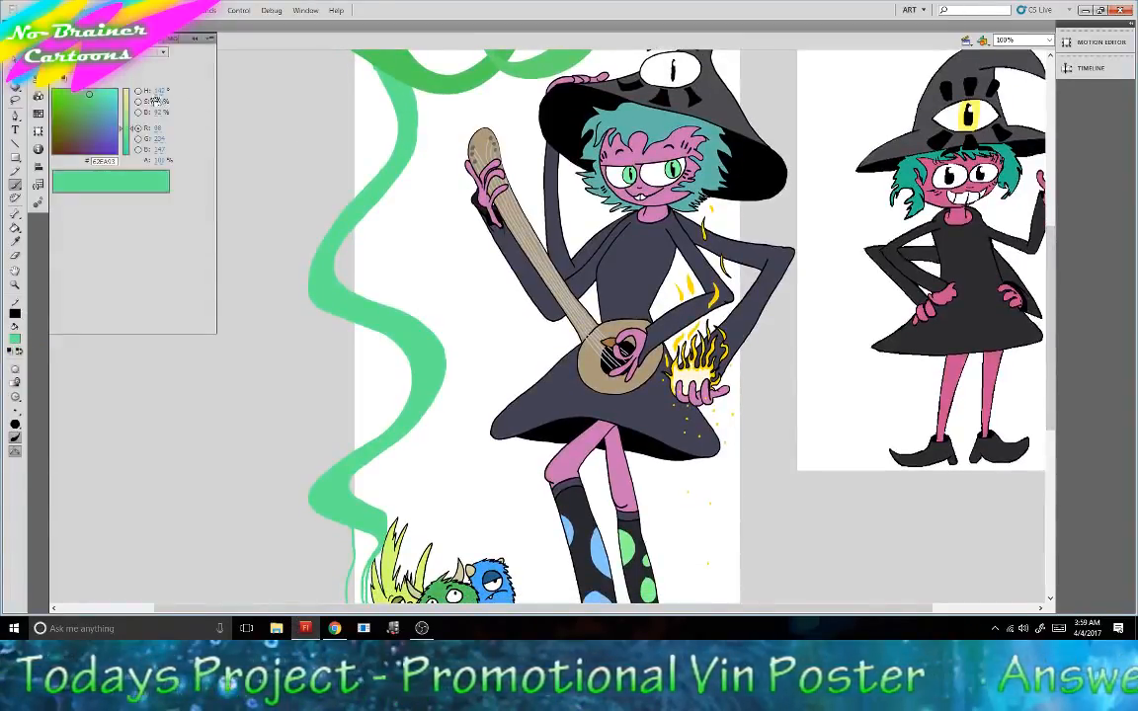
pyautogui.click(158, 150)
pyautogui.click(158, 139)
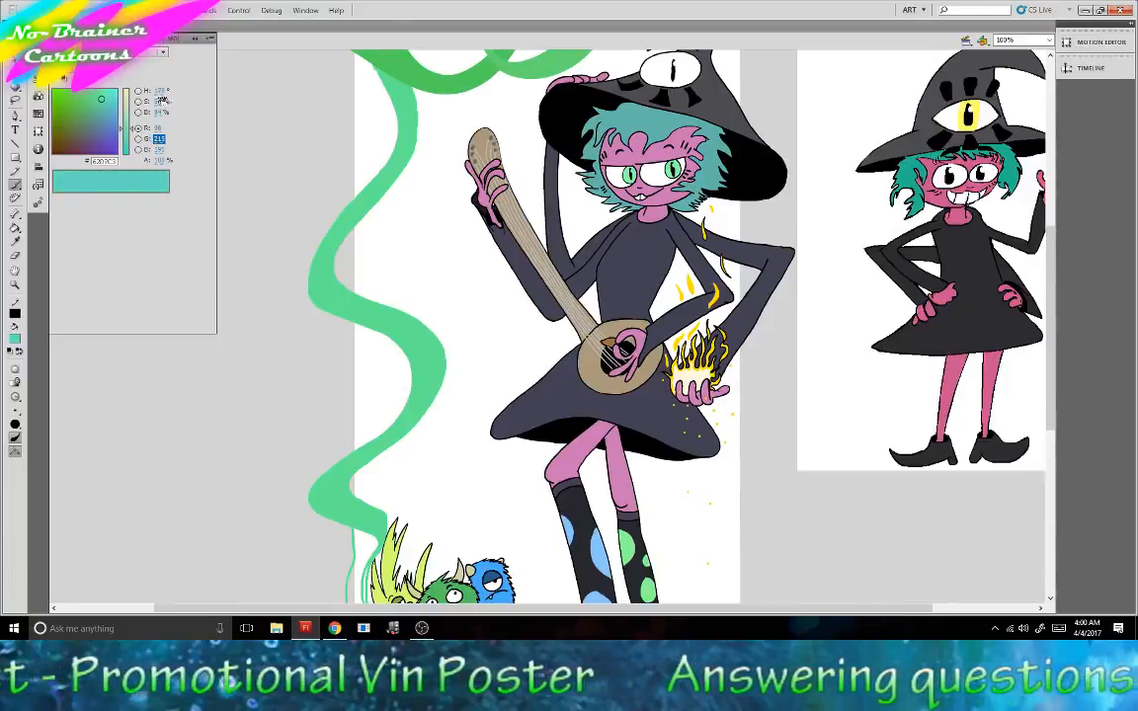
pyautogui.moveTo(155, 101); pyautogui.dragTo(169, 101)
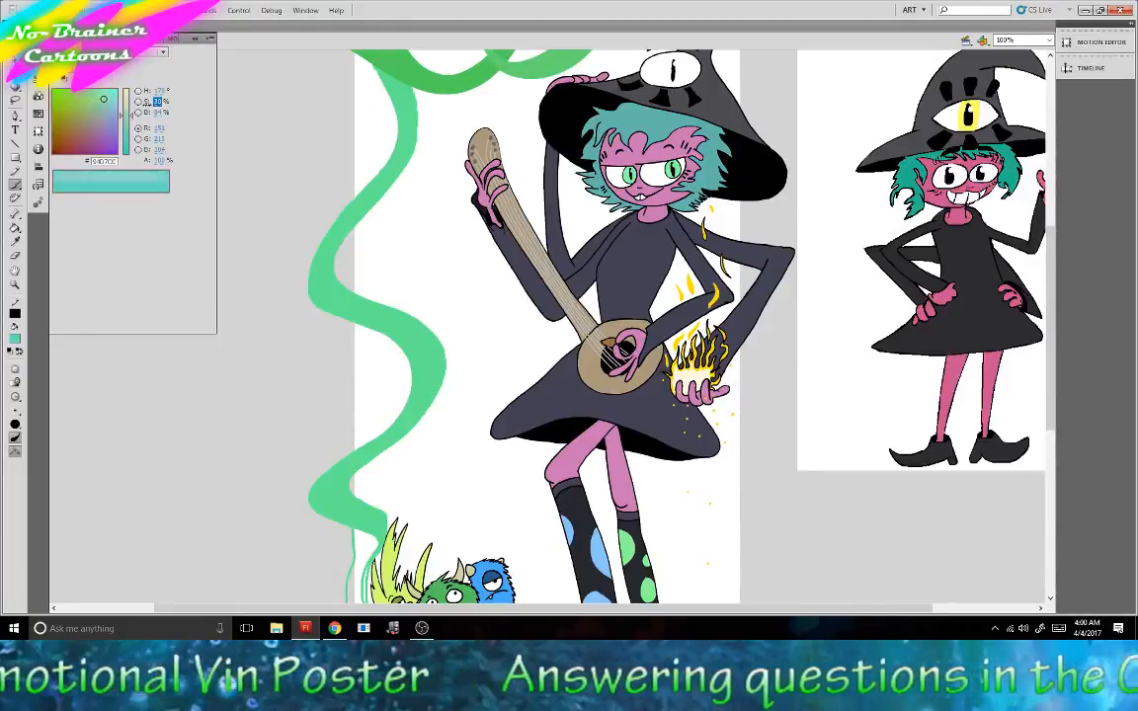
pyautogui.click(196, 40)
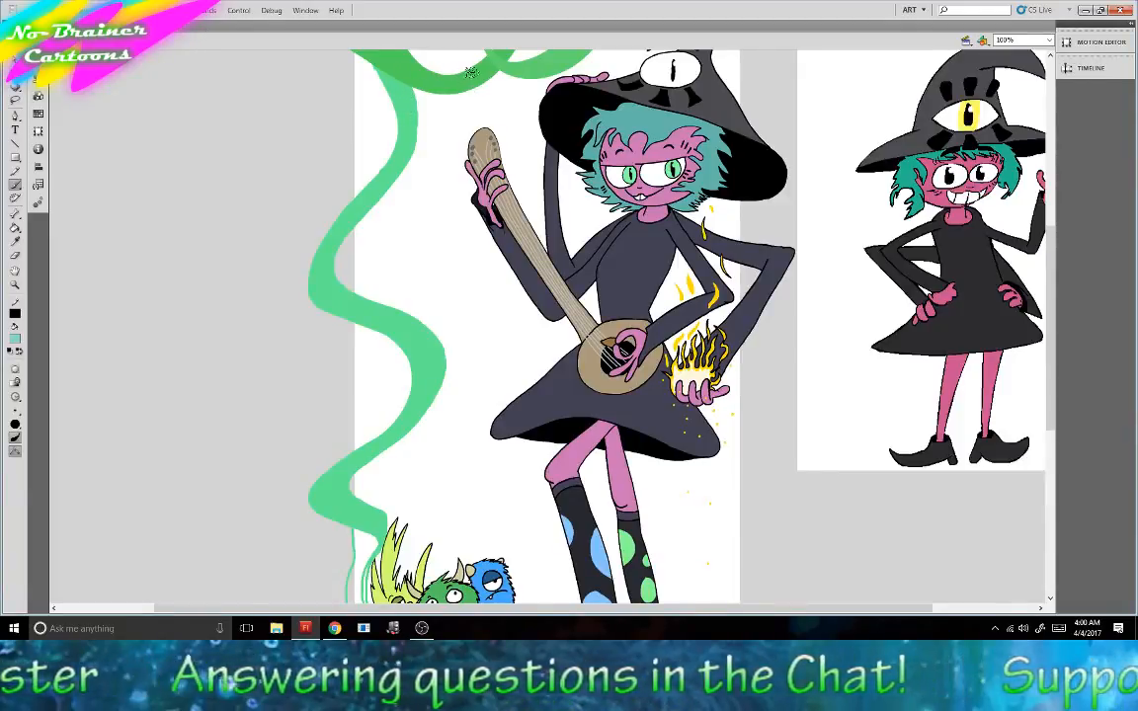
# Outline a pale teal ribbon weaving behind the mint green one, from the title ribbons down to the monsters.
pyautogui.scroll(3, 1050, 277)
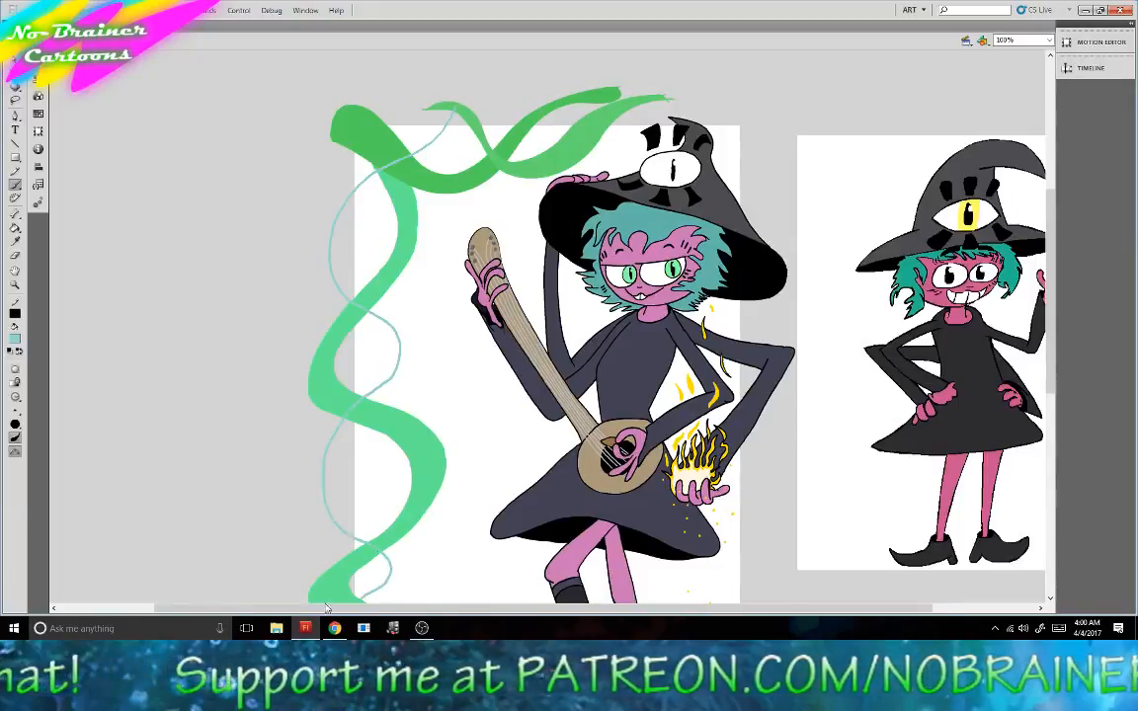
pyautogui.scroll(-3, 740, 444)
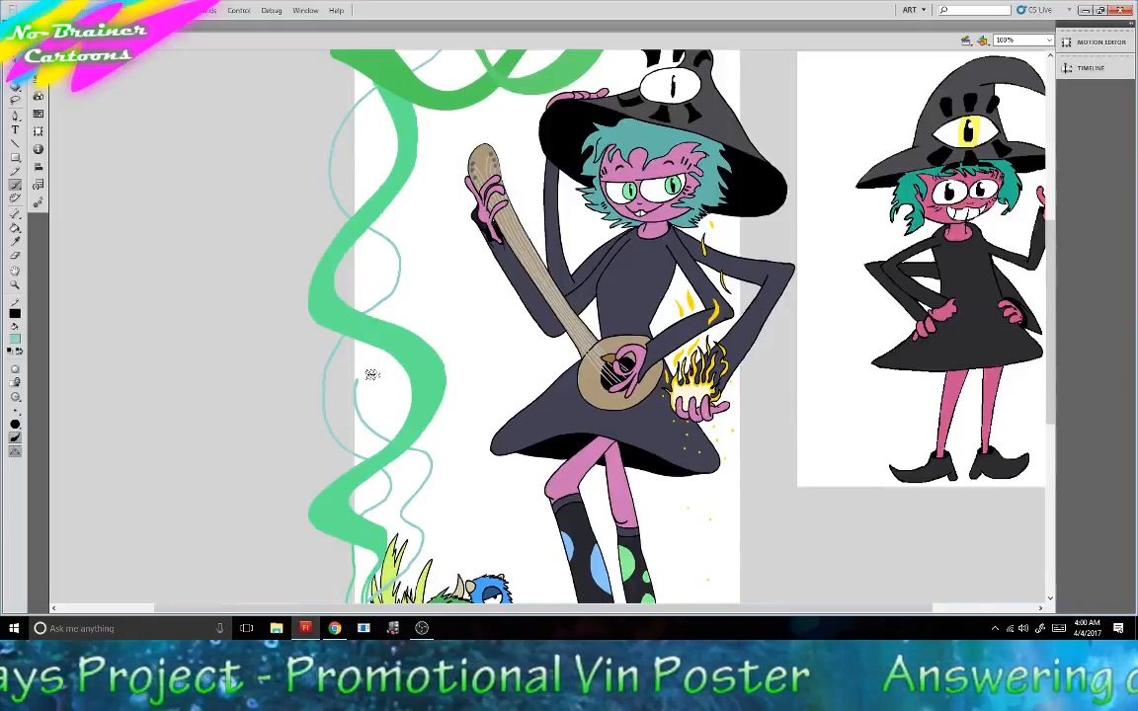
pyautogui.press('e')
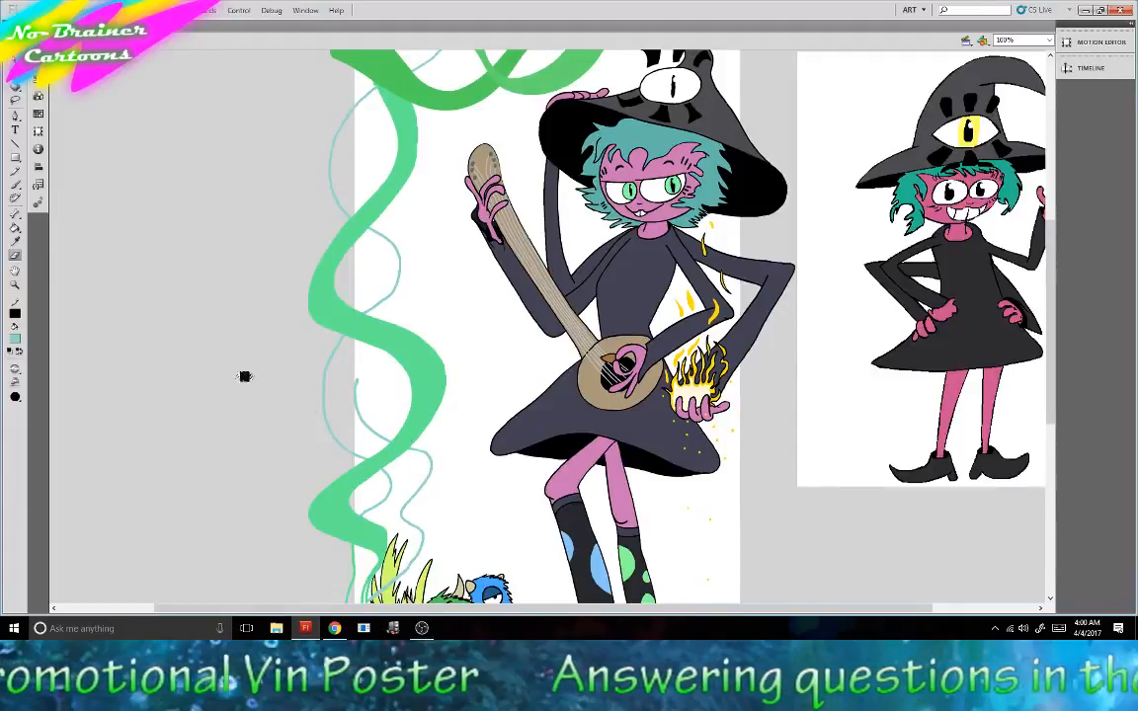
pyautogui.click(15, 184)
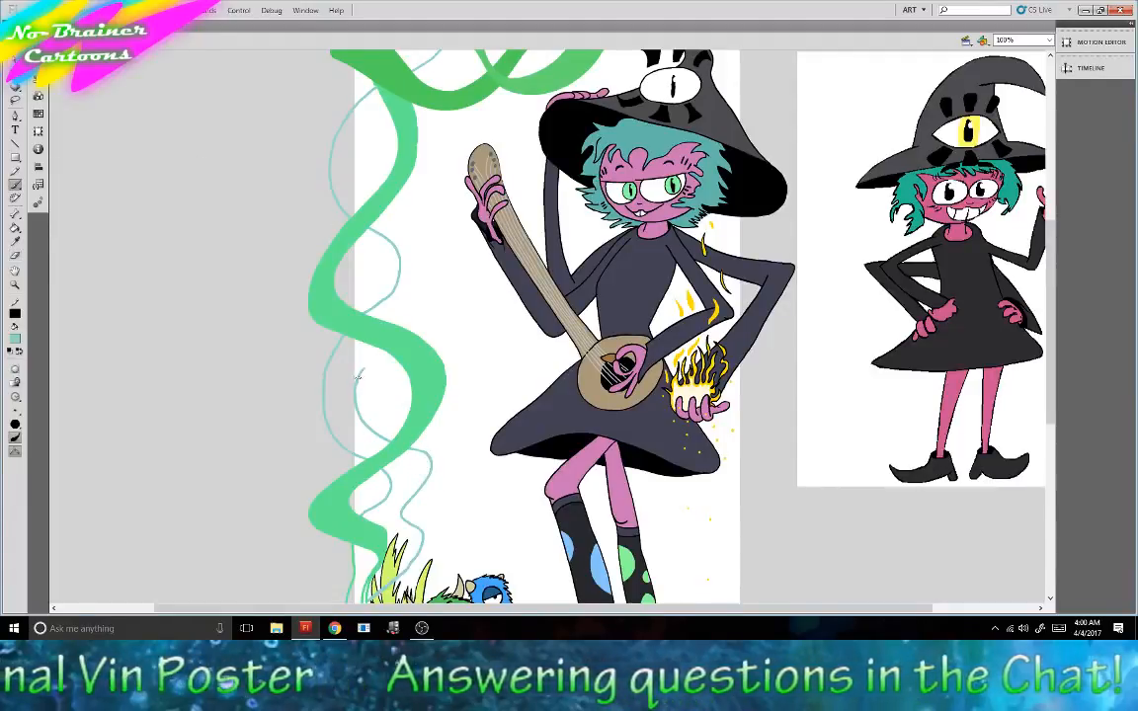
pyautogui.moveTo(390, 346)
pyautogui.mouseDown()
pyautogui.moveTo(388, 265)
pyautogui.moveTo(371, 202)
pyautogui.moveTo(331, 148)
pyautogui.moveTo(341, 100)
pyautogui.mouseUp()
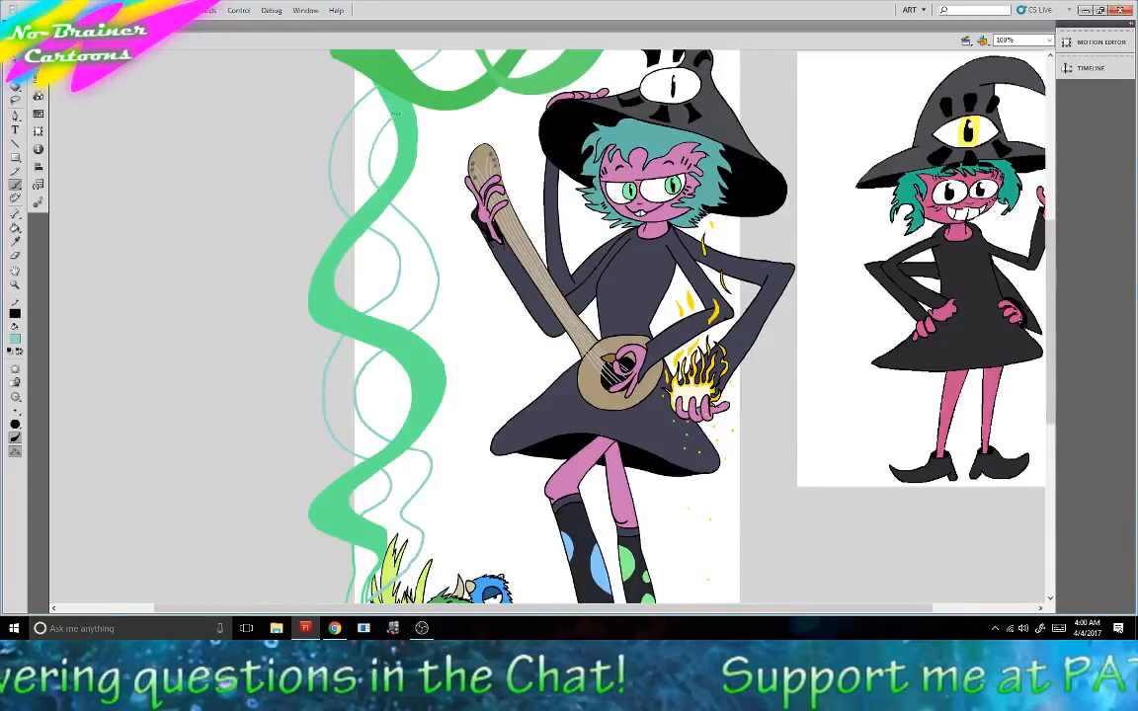
pyautogui.moveTo(1053, 328); pyautogui.dragTo(1053, 288)
pyautogui.moveTo(424, 200); pyautogui.dragTo(470, 155)
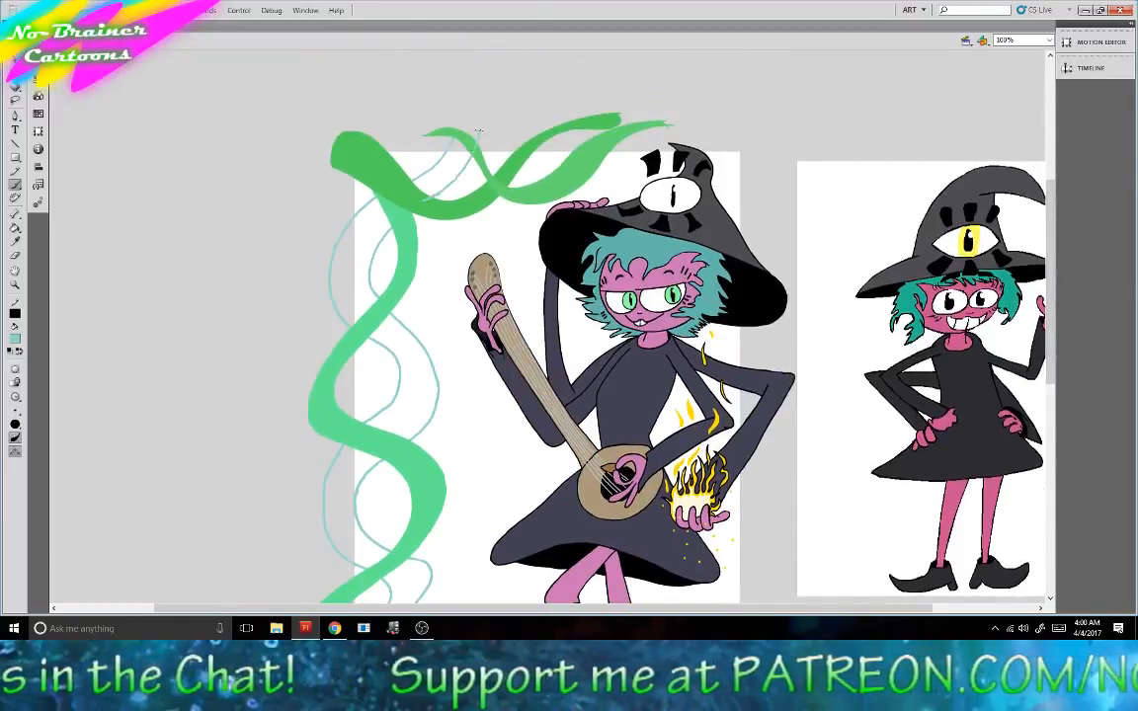
# Fill the teal ribbon's upper sections and its lowest section above the monsters with the pale teal.
pyautogui.click(15, 228)
pyautogui.click(394, 155)
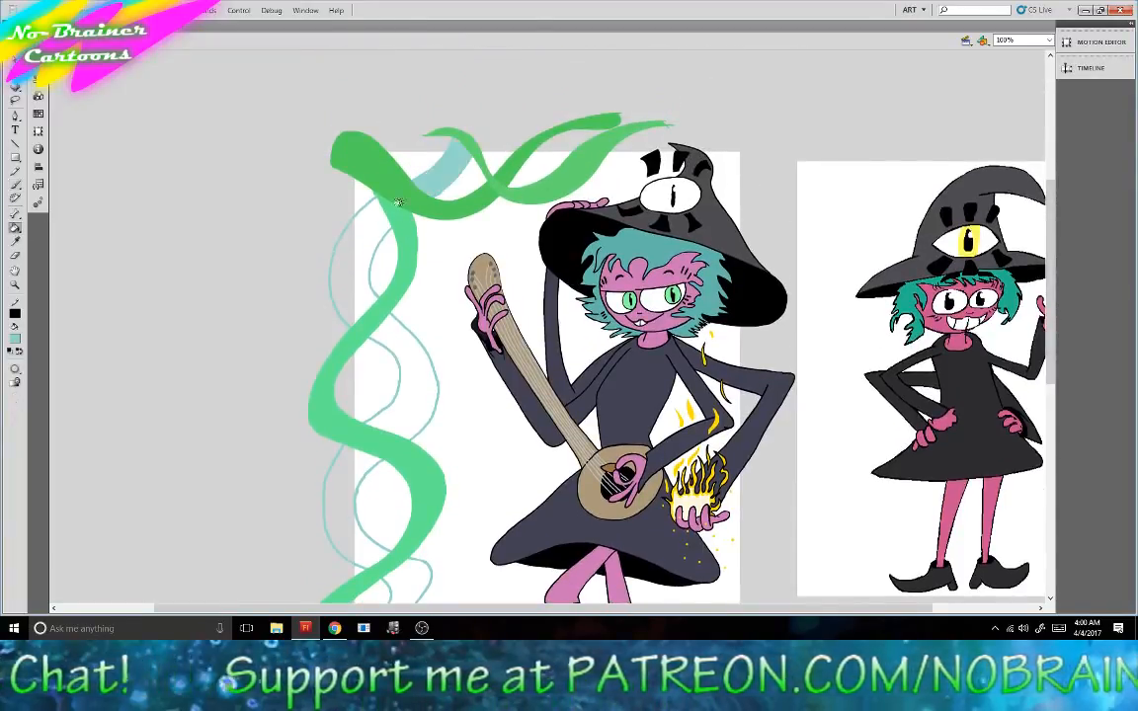
pyautogui.click(331, 213)
pyautogui.click(356, 321)
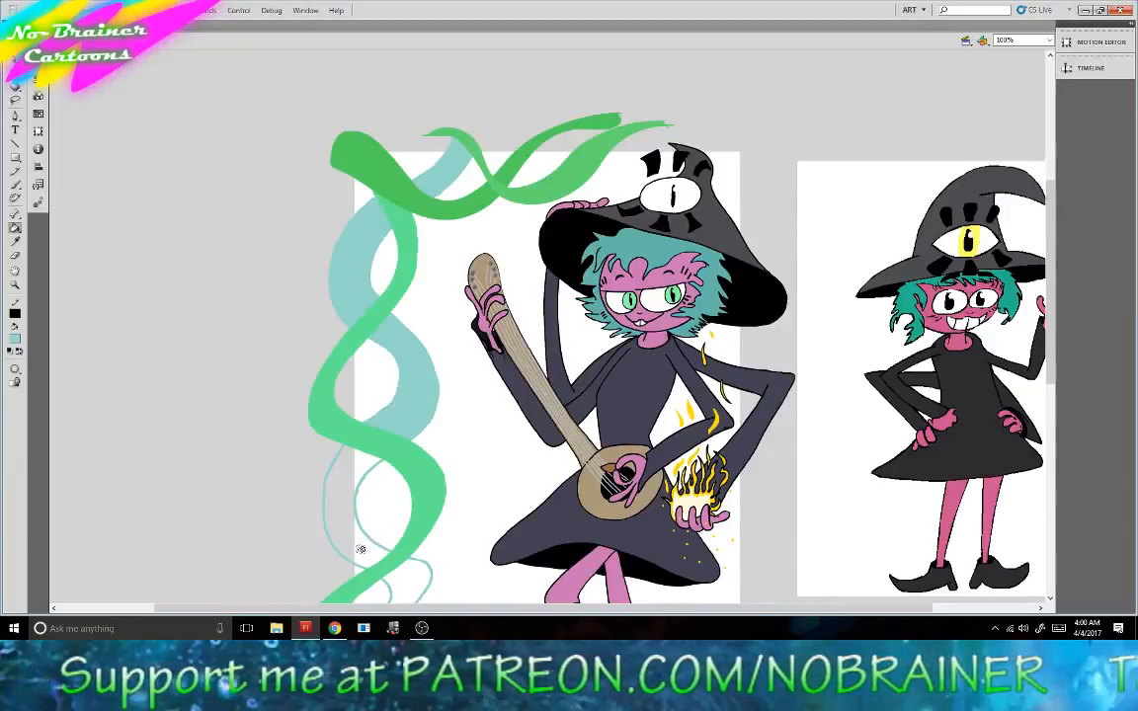
pyautogui.click(360, 519)
pyautogui.moveTo(1049, 289); pyautogui.dragTo(1049, 365)
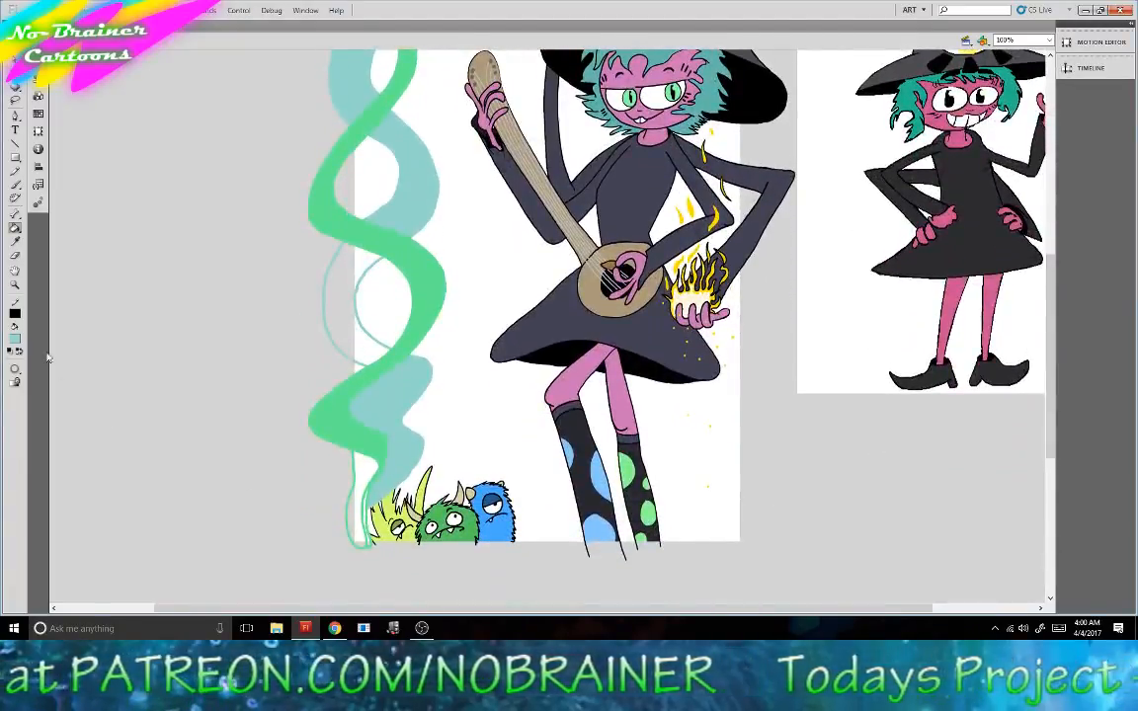
# Close the outline gaps where the teal ribbon's unfilled loop meets the mint ribbon and fill the loop with the same teal.
pyautogui.click(15, 339)
pyautogui.click(407, 209)
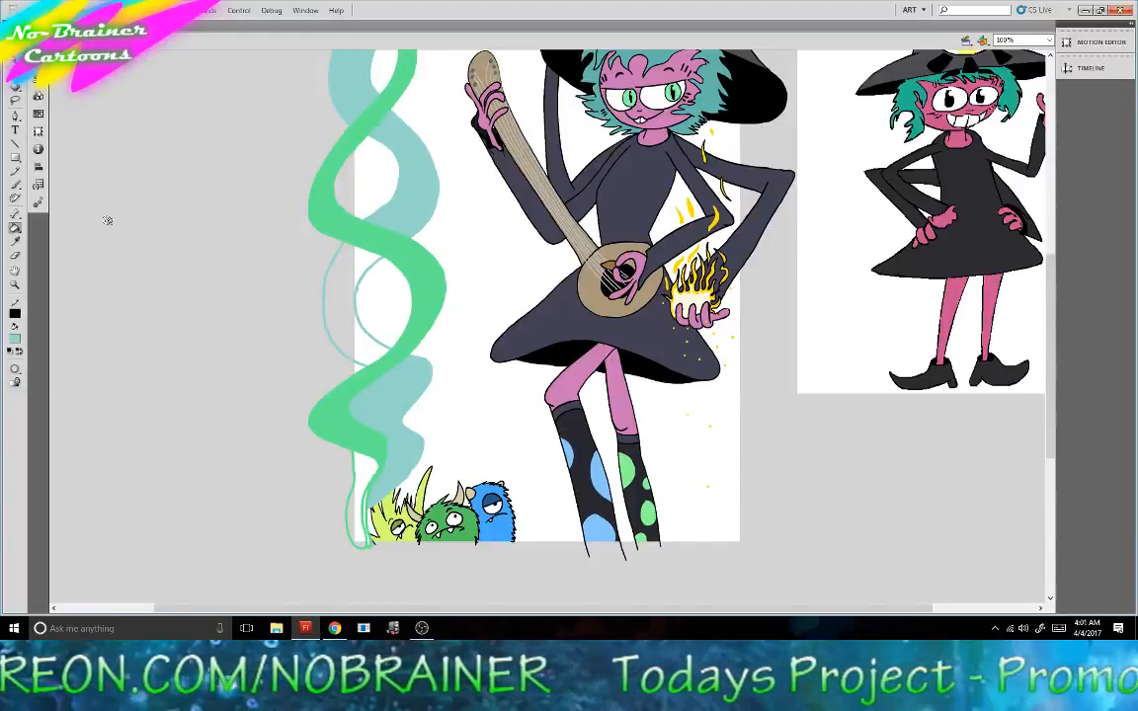
pyautogui.press('b')
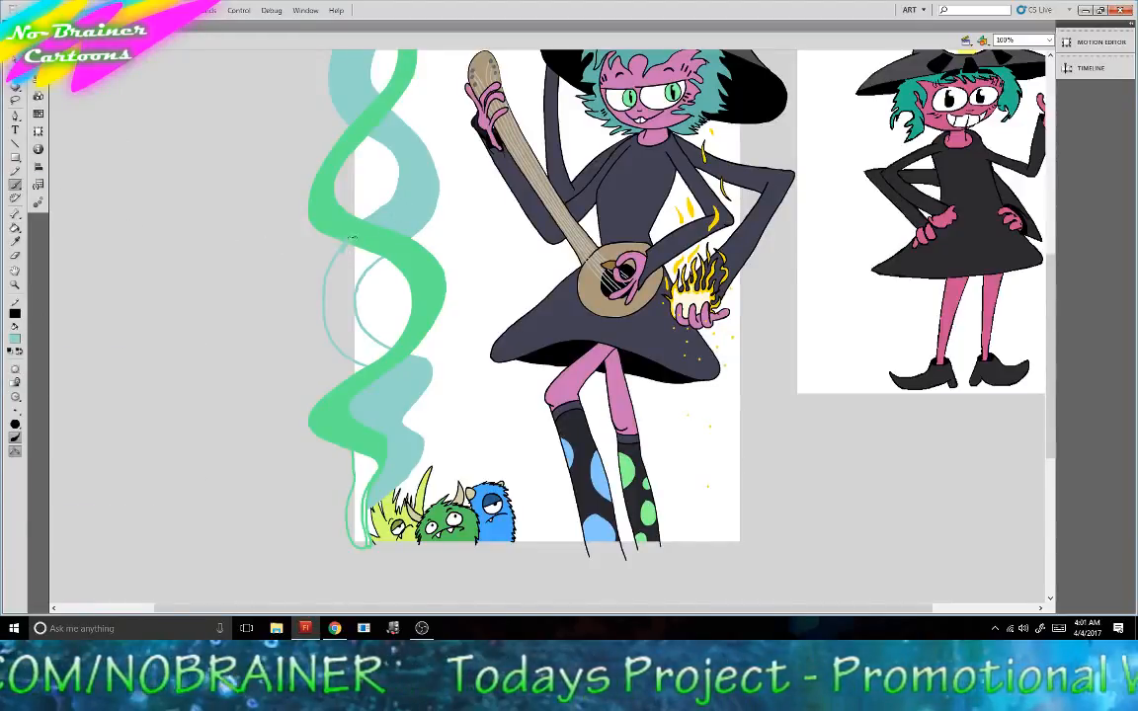
pyautogui.moveTo(358, 247); pyautogui.dragTo(381, 256)
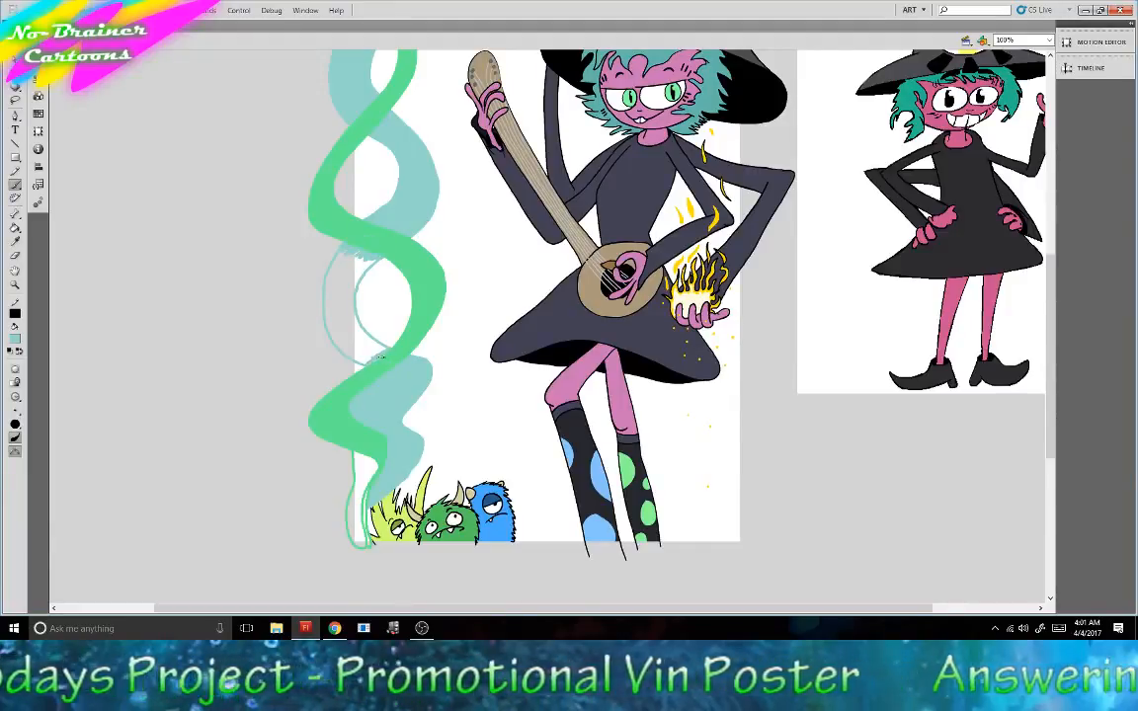
pyautogui.click(15, 226)
pyautogui.click(338, 301)
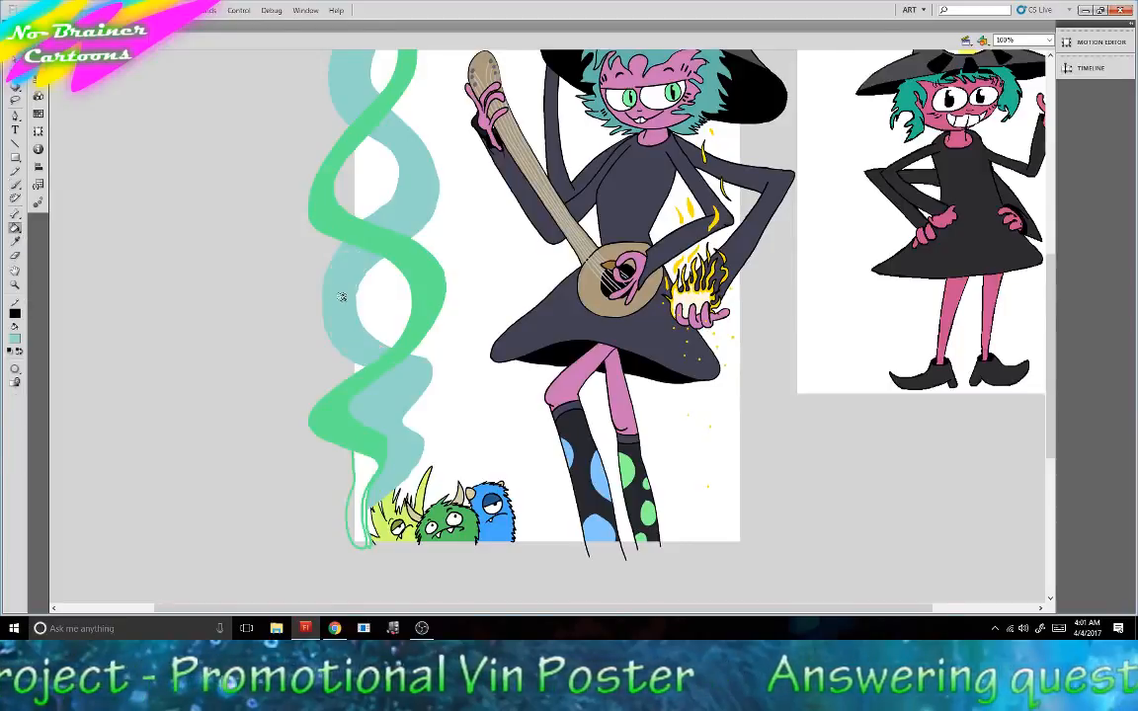
# Sample the mint green from the side ribbon and fill its unfilled tail beside the yellow monster.
pyautogui.scroll(3, 1050, 341)
pyautogui.scroll(2, 1050, 341)
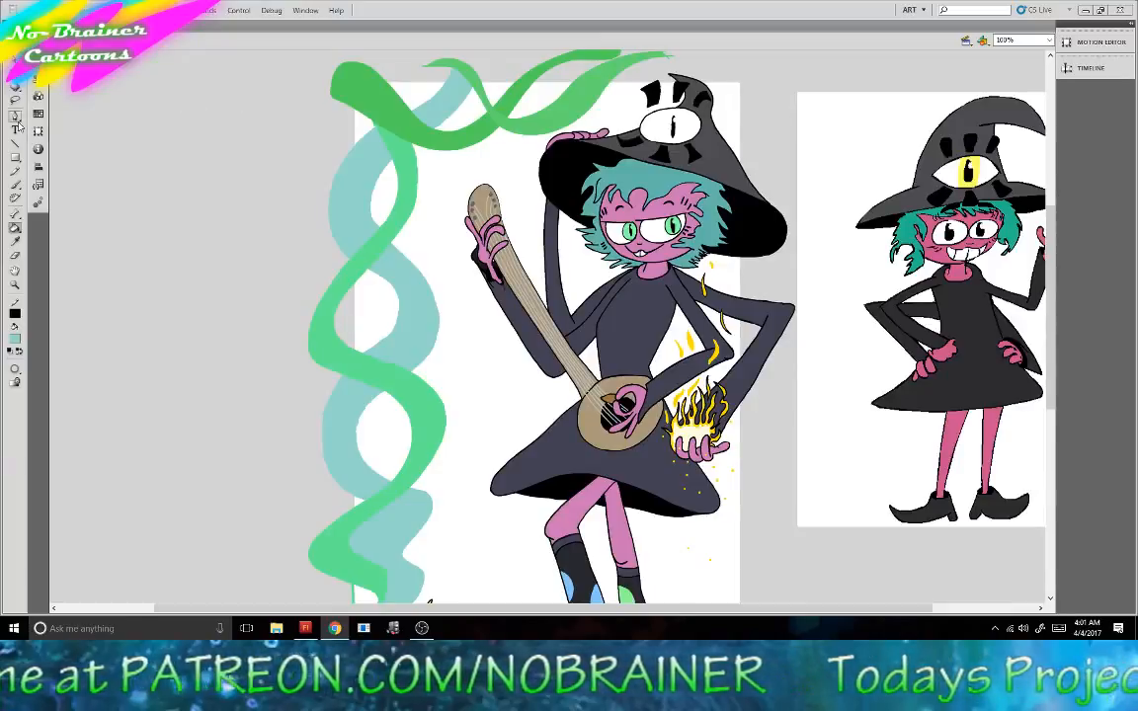
pyautogui.click(14, 183)
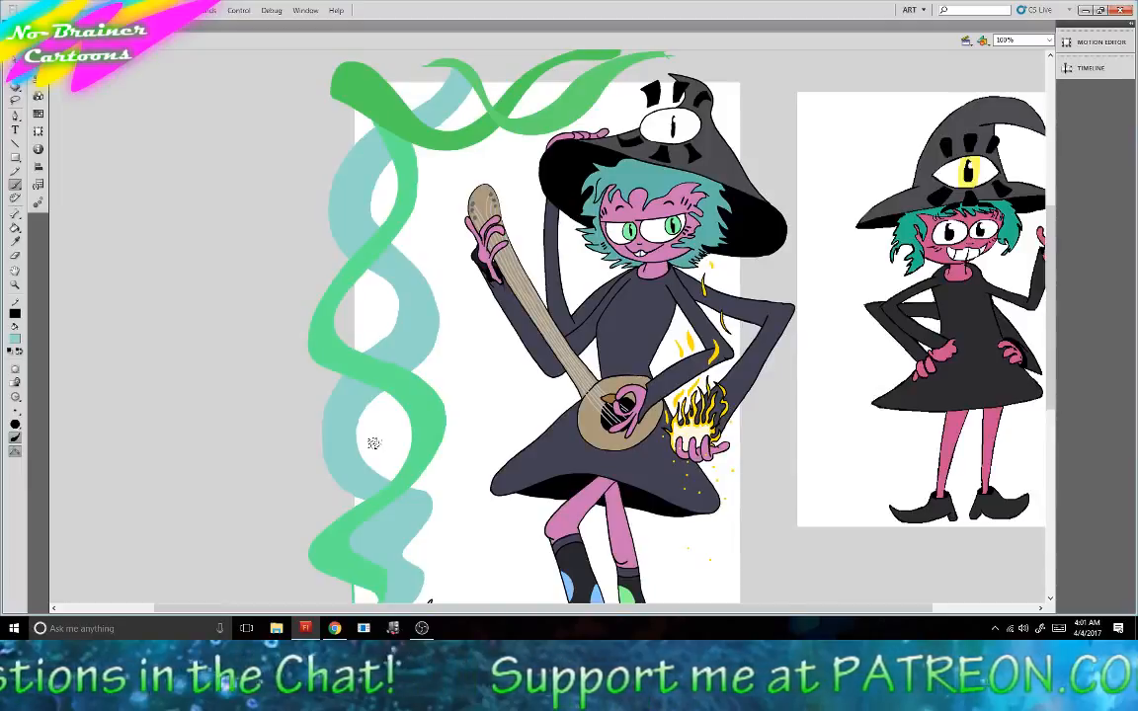
pyautogui.scroll(-3, 285, 440)
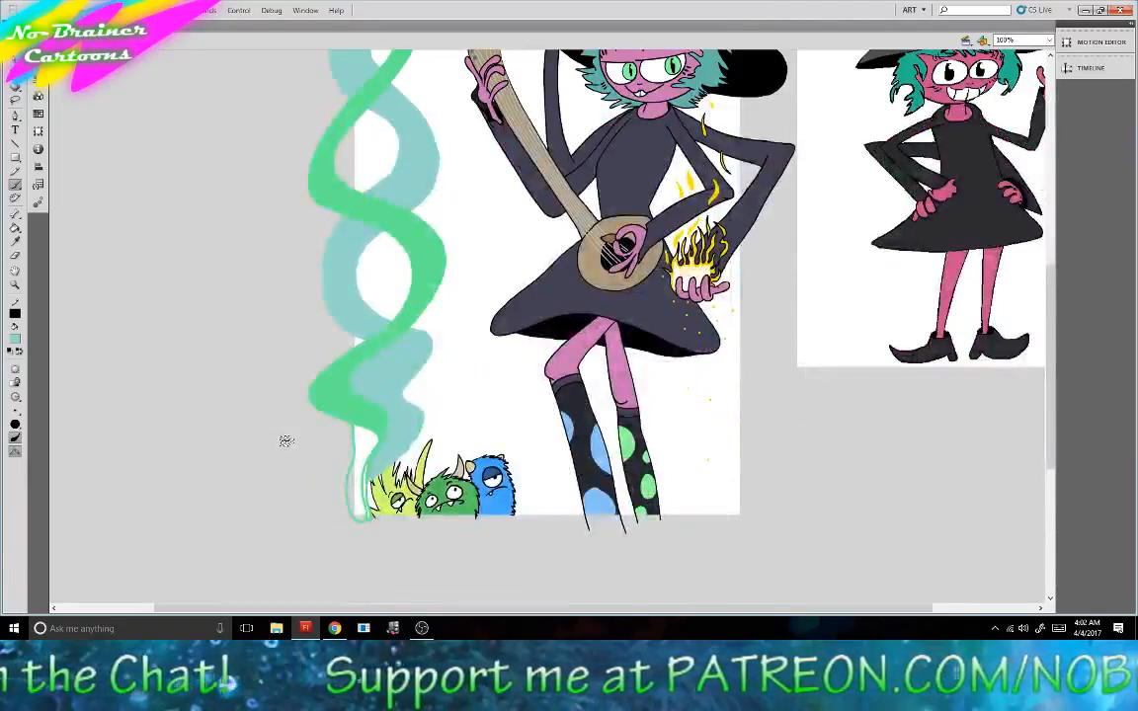
pyautogui.scroll(1, 285, 440)
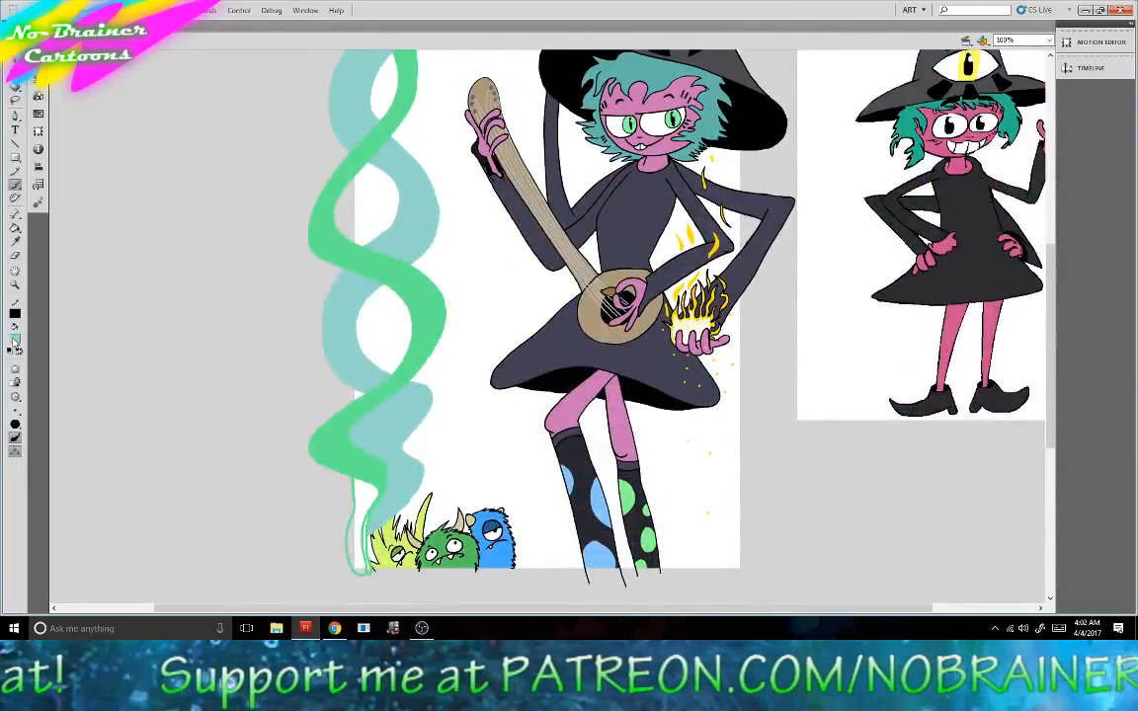
pyautogui.click(15, 341)
pyautogui.click(340, 449)
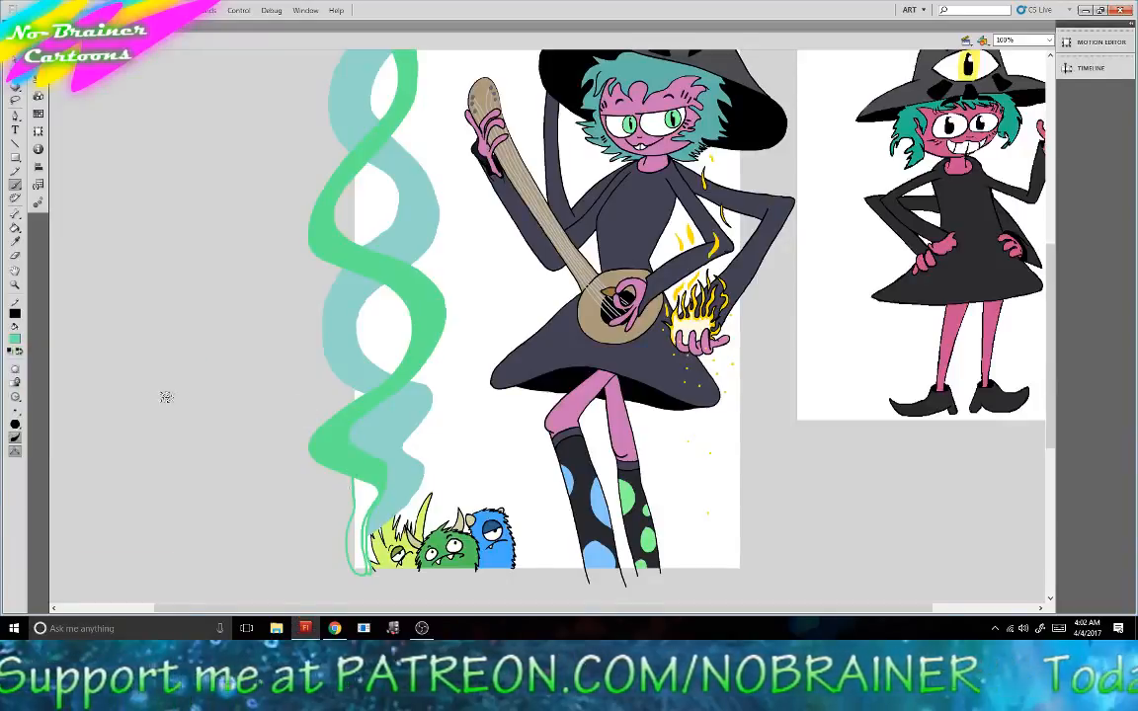
pyautogui.click(15, 227)
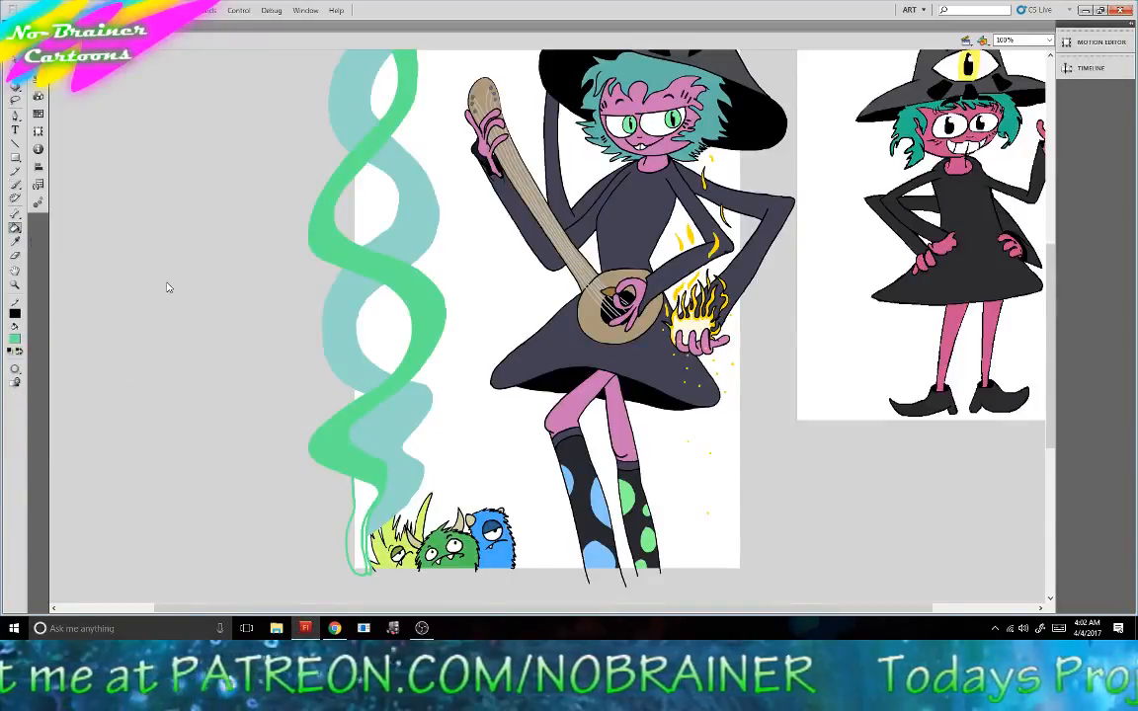
pyautogui.click(355, 533)
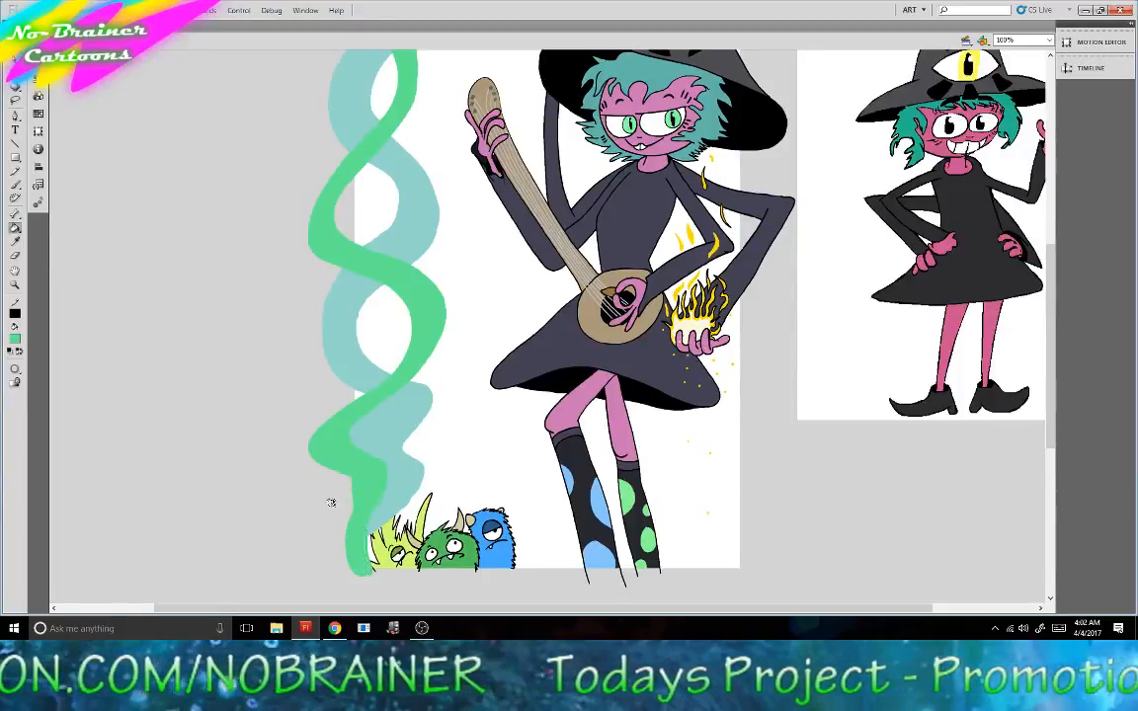
pyautogui.scroll(3, 331, 503)
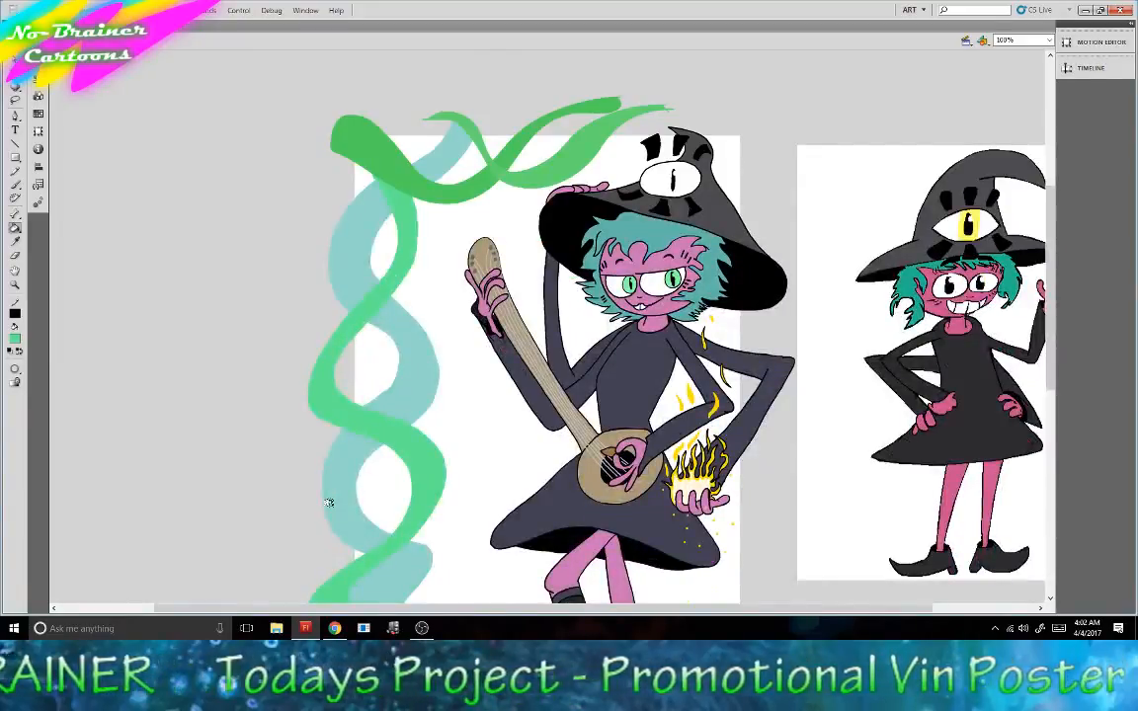
pyautogui.scroll(-3, 329, 502)
pyautogui.scroll(3, 329, 503)
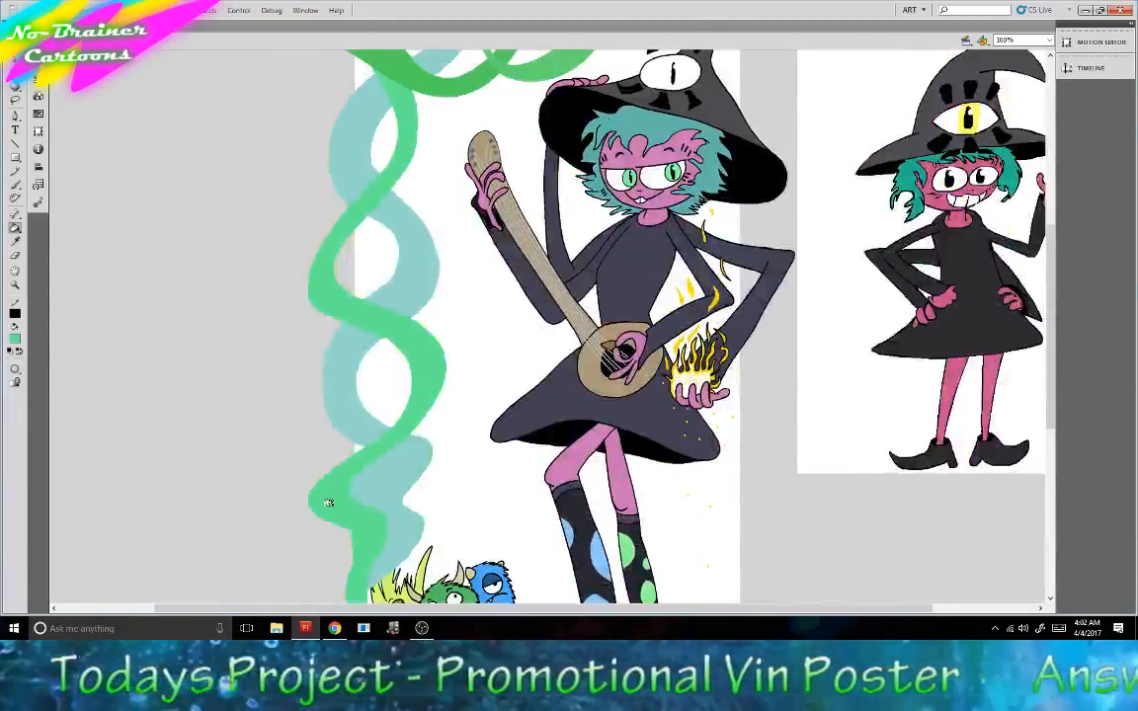
pyautogui.scroll(-3, 329, 503)
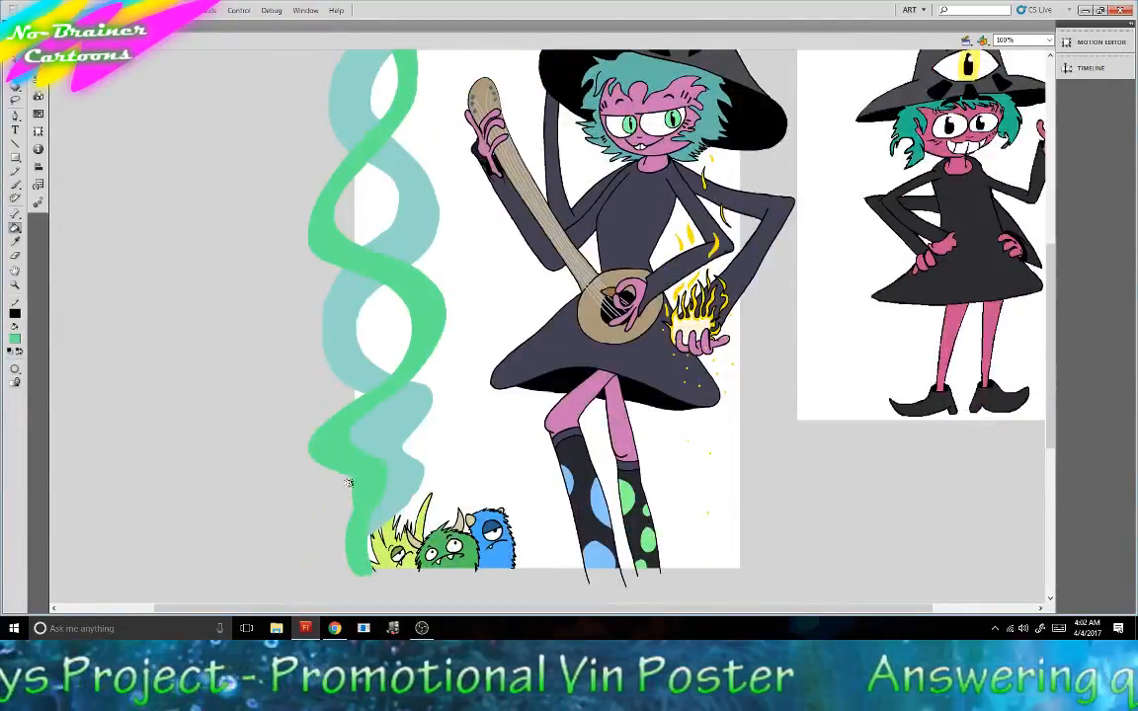
# Add a new layer beneath Layer 1 with a blank keyframe for the background, and lock Layer 2.
pyautogui.click(1085, 70)
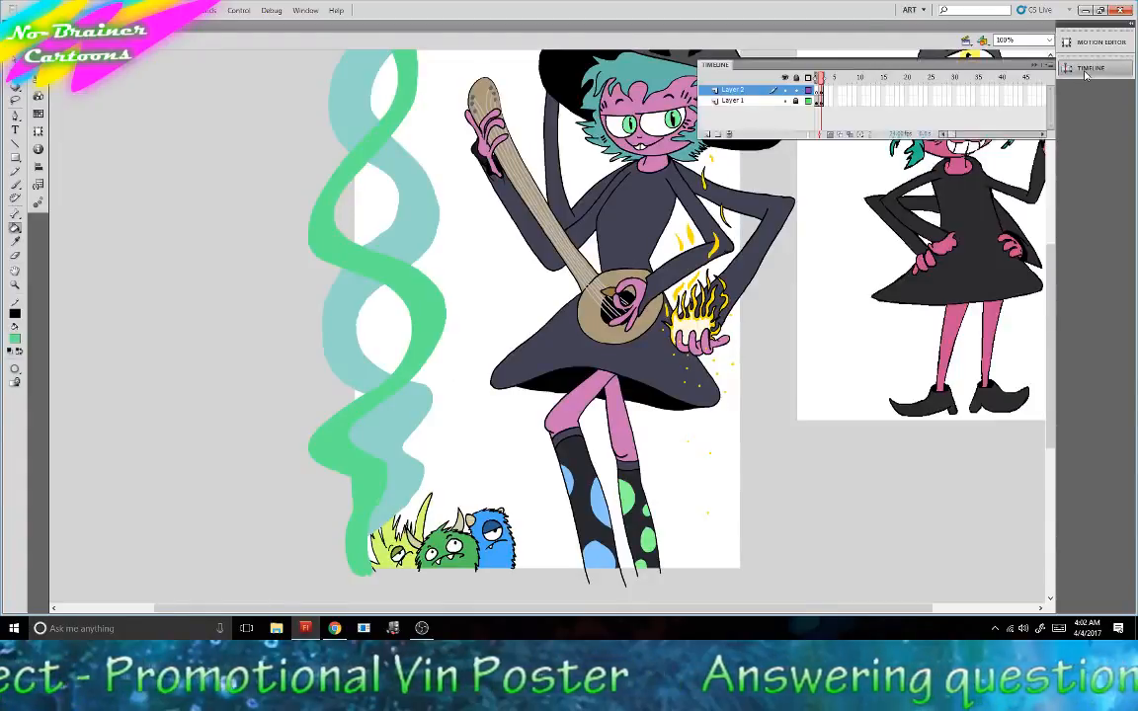
pyautogui.rightClick(755, 101)
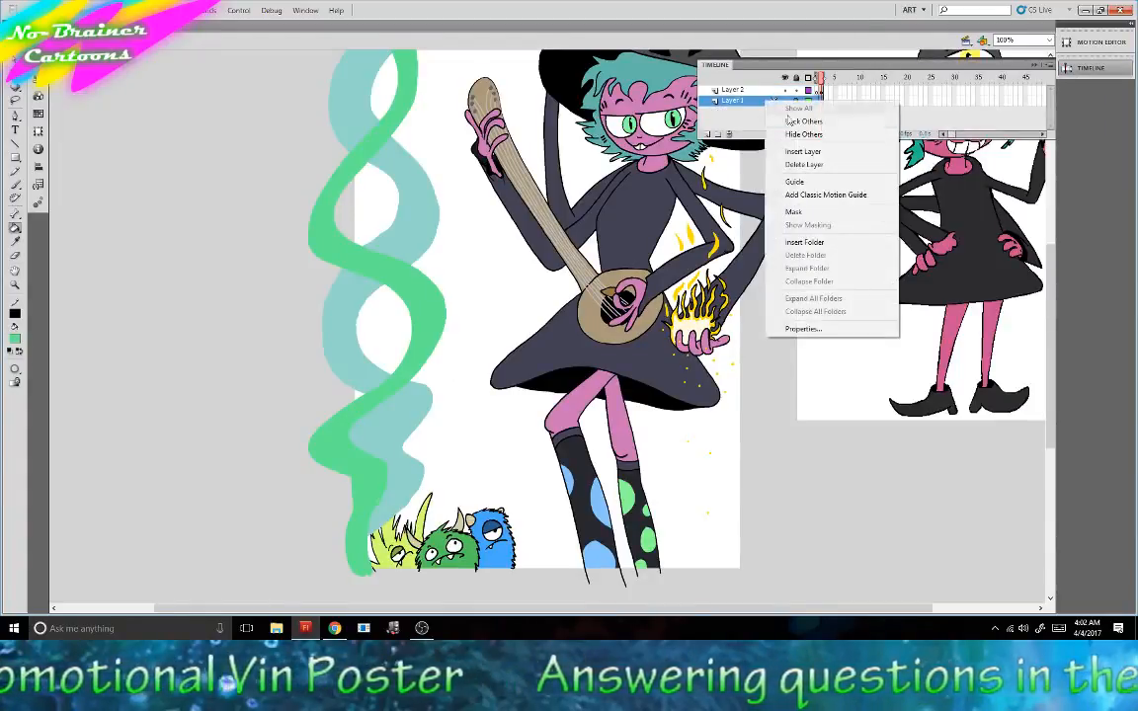
pyautogui.click(800, 151)
pyautogui.moveTo(736, 101); pyautogui.dragTo(741, 116)
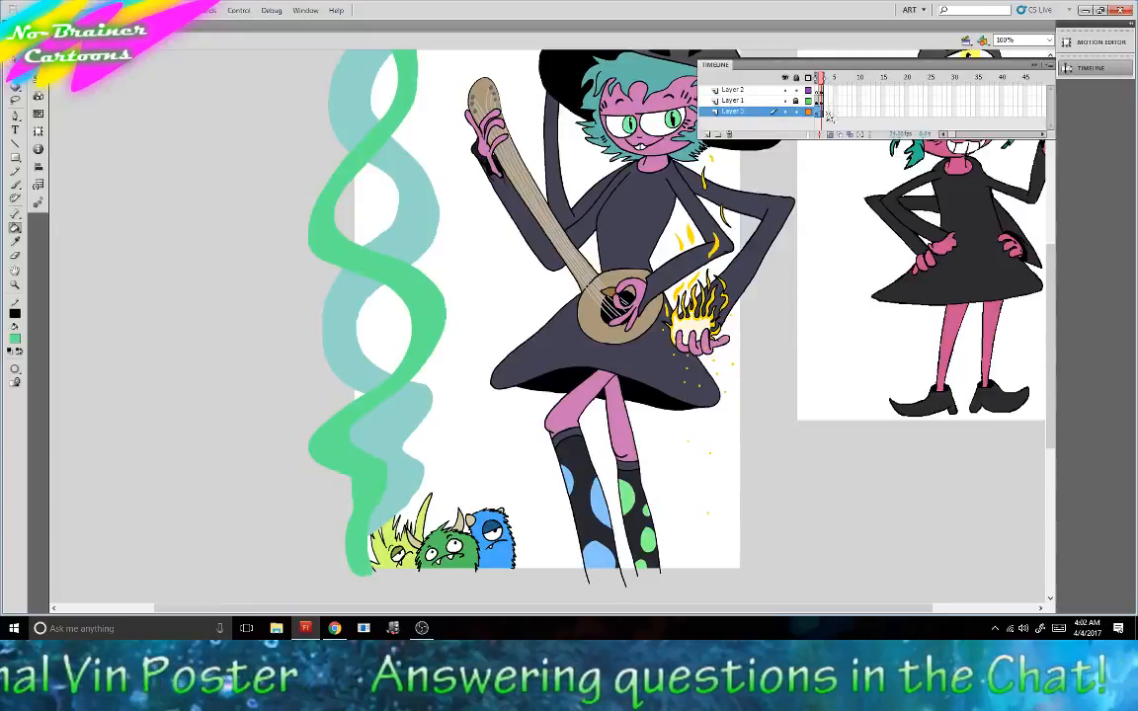
pyautogui.rightClick(824, 114)
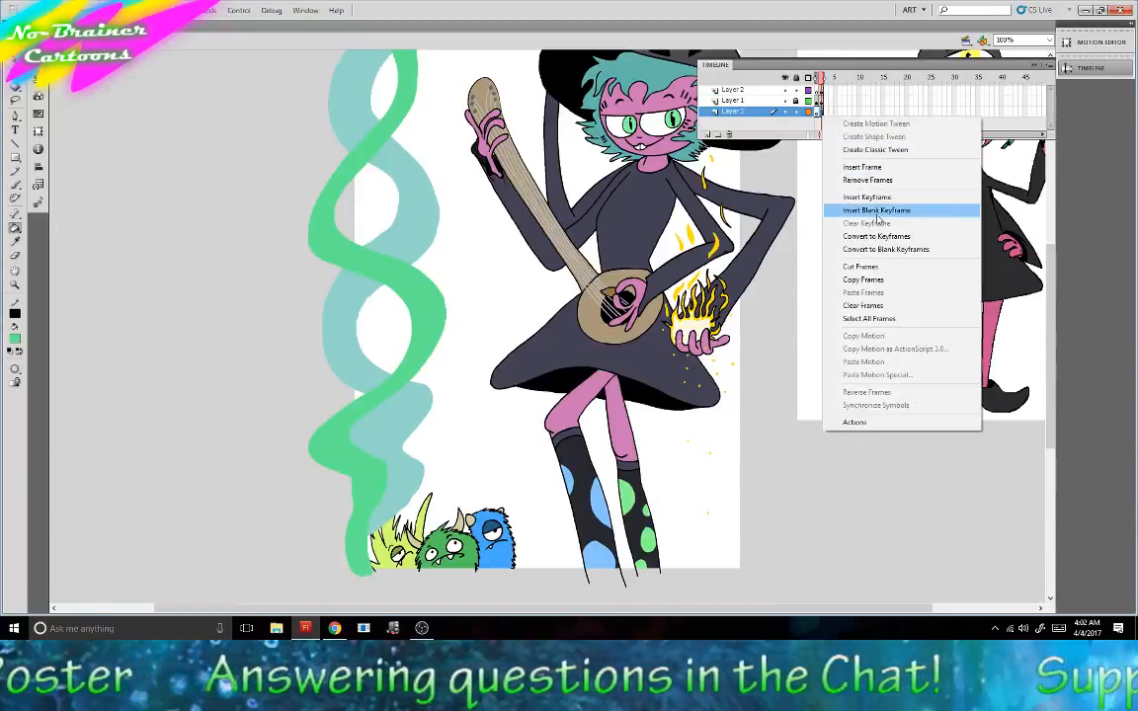
pyautogui.click(875, 210)
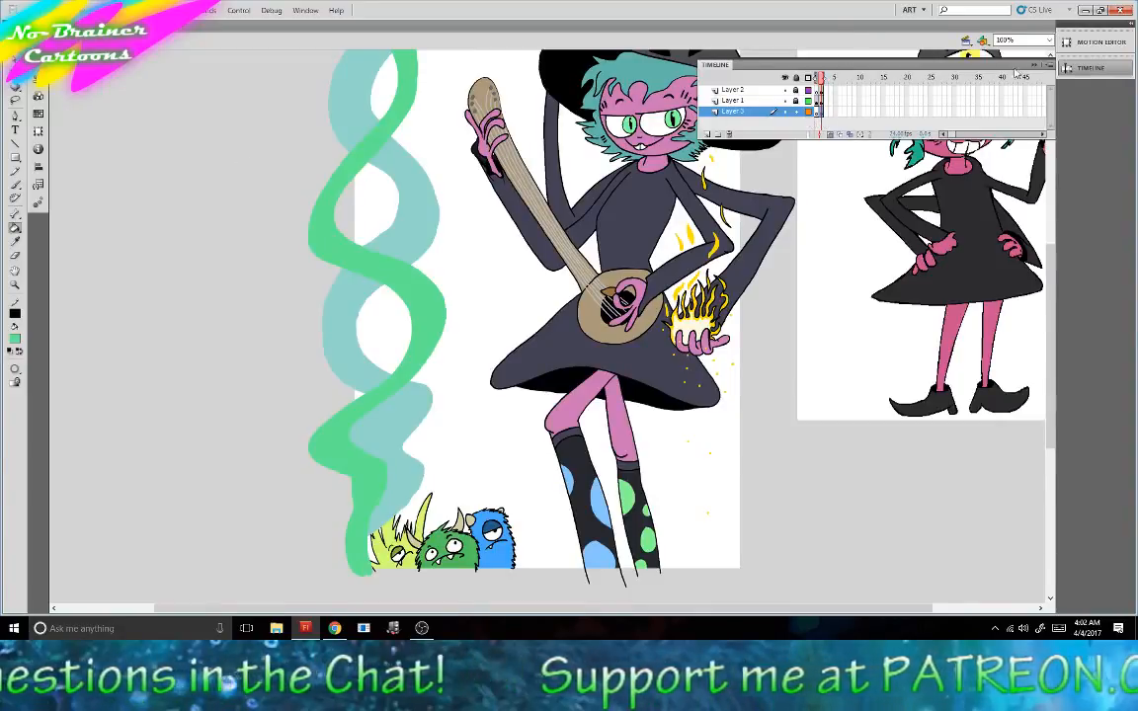
pyautogui.click(927, 60)
# Draw a line sloping across the poster behind Vin's banjo and skirt and bend it upward into a hill crest.
pyautogui.scroll(1, 508, 262)
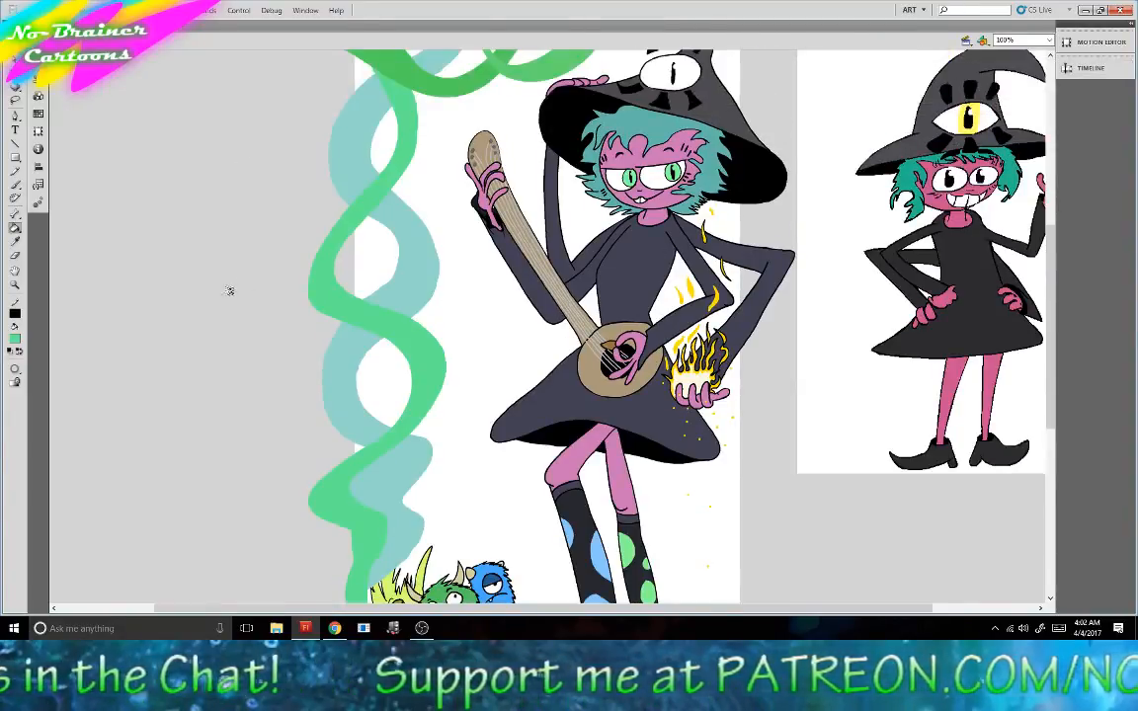
pyautogui.click(15, 144)
pyautogui.moveTo(302, 331)
pyautogui.mouseDown()
pyautogui.moveTo(793, 460)
pyautogui.moveTo(768, 455)
pyautogui.mouseUp()
pyautogui.click(14, 44)
pyautogui.moveTo(504, 386); pyautogui.dragTo(510, 326)
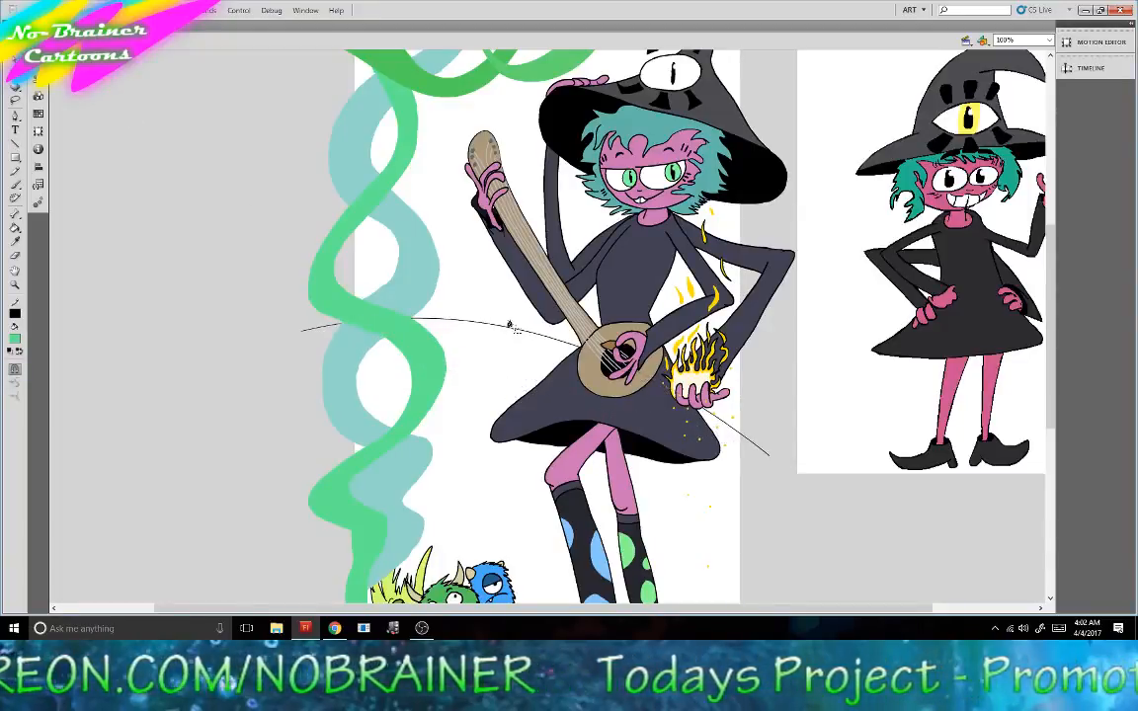
pyautogui.moveTo(770, 455); pyautogui.dragTo(757, 456)
# Close the hill shape with straight lines down both sides and just below the poster's lower edge.
pyautogui.click(15, 143)
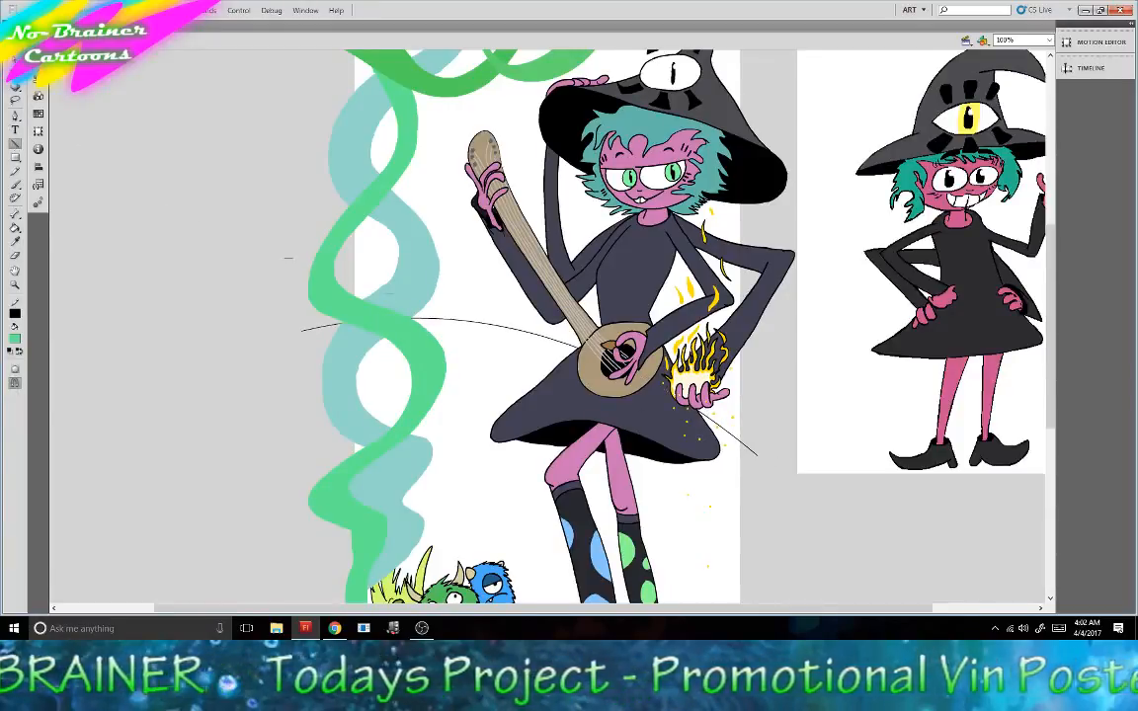
pyautogui.scroll(-1, 189, 222)
pyautogui.moveTo(302, 278)
pyautogui.mouseDown()
pyautogui.moveTo(316, 464)
pyautogui.moveTo(358, 599)
pyautogui.moveTo(348, 578)
pyautogui.moveTo(741, 585)
pyautogui.mouseUp()
pyautogui.moveTo(741, 585)
pyautogui.mouseDown()
pyautogui.moveTo(780, 445)
pyautogui.moveTo(758, 400)
pyautogui.mouseUp()
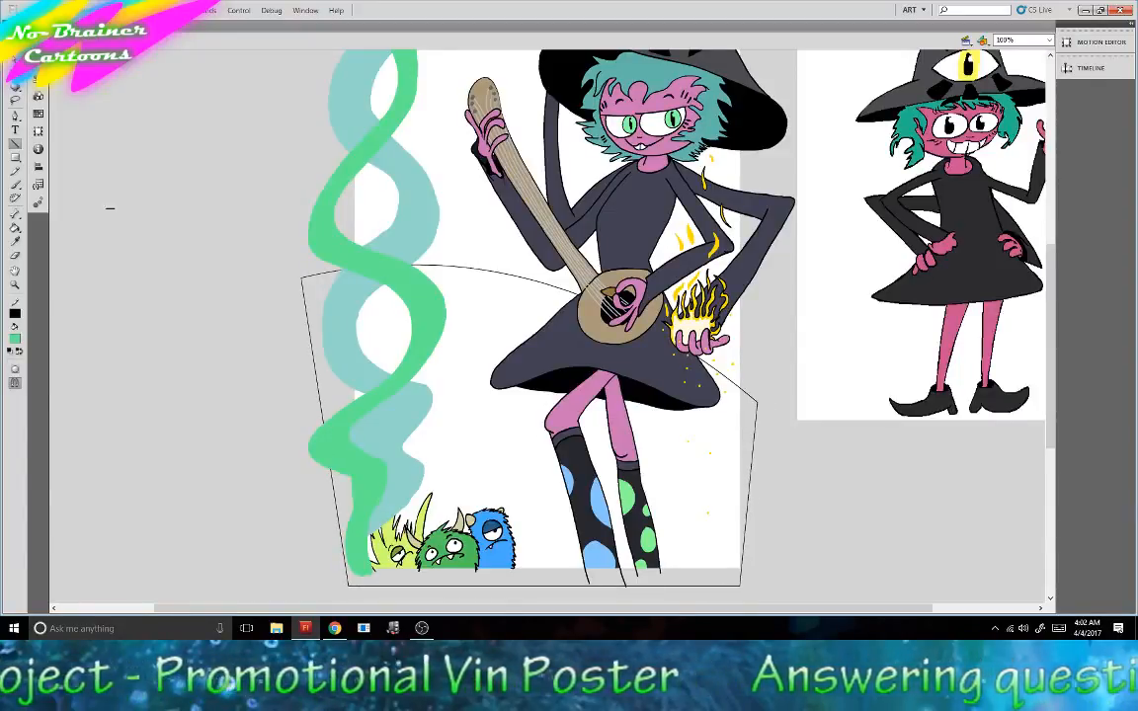
# Mix a muted teal green and fill the hill shape with it.
pyautogui.click(15, 227)
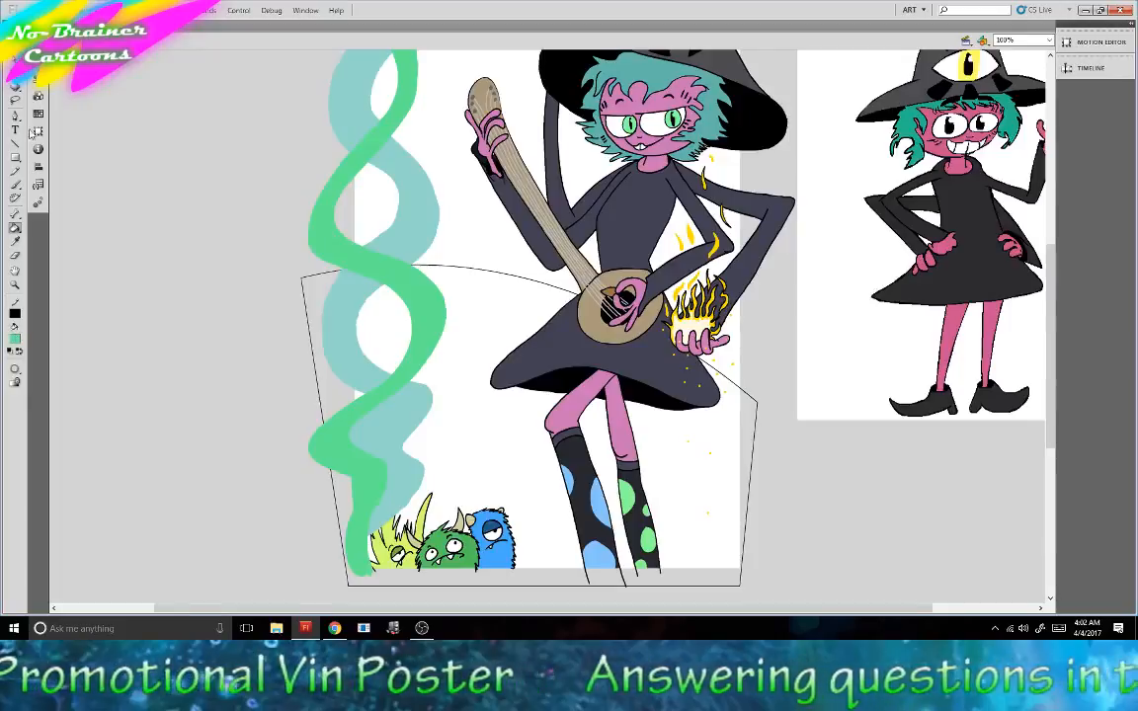
pyautogui.click(37, 96)
pyautogui.moveTo(158, 112)
pyautogui.mouseDown()
pyautogui.moveTo(170, 149)
pyautogui.moveTo(148, 94)
pyautogui.moveTo(136, 111)
pyautogui.mouseUp()
pyautogui.click(461, 298)
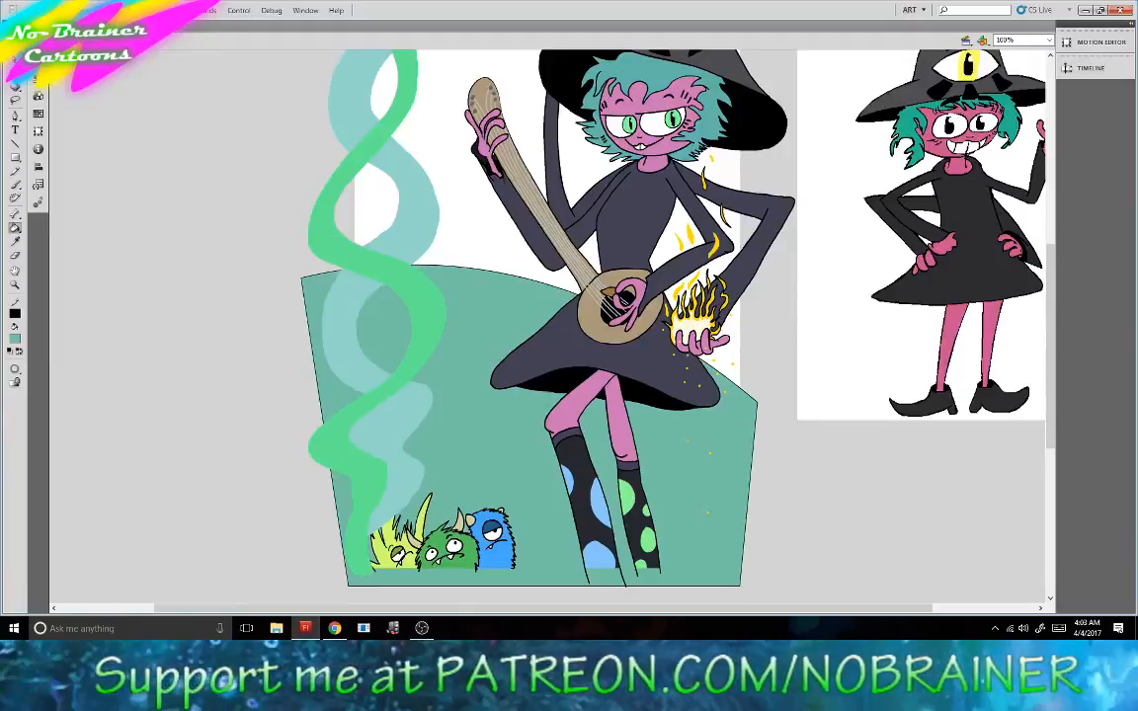
# Delete the black outline around the teal hill.
pyautogui.press('v')
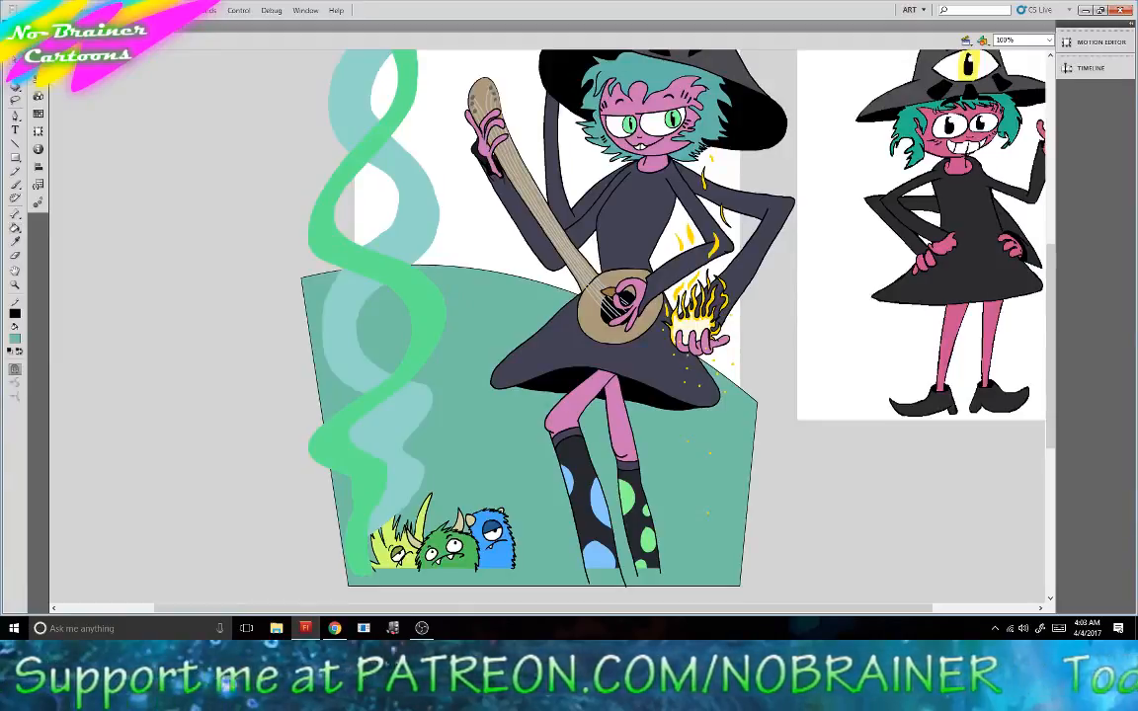
pyautogui.doubleClick(473, 270)
pyautogui.press('Delete')
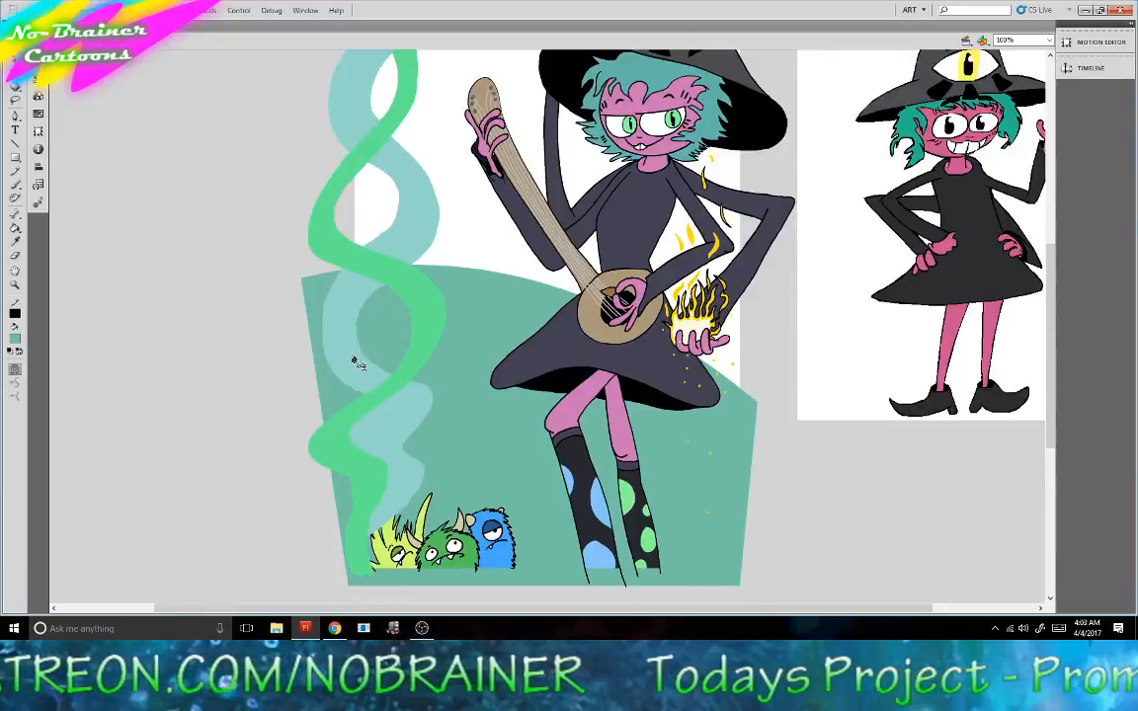
# Display Layer 2's ribbons as outlines and draw straight lines framing the sky from the hill around the poster's upper edge.
pyautogui.scroll(3, 325, 415)
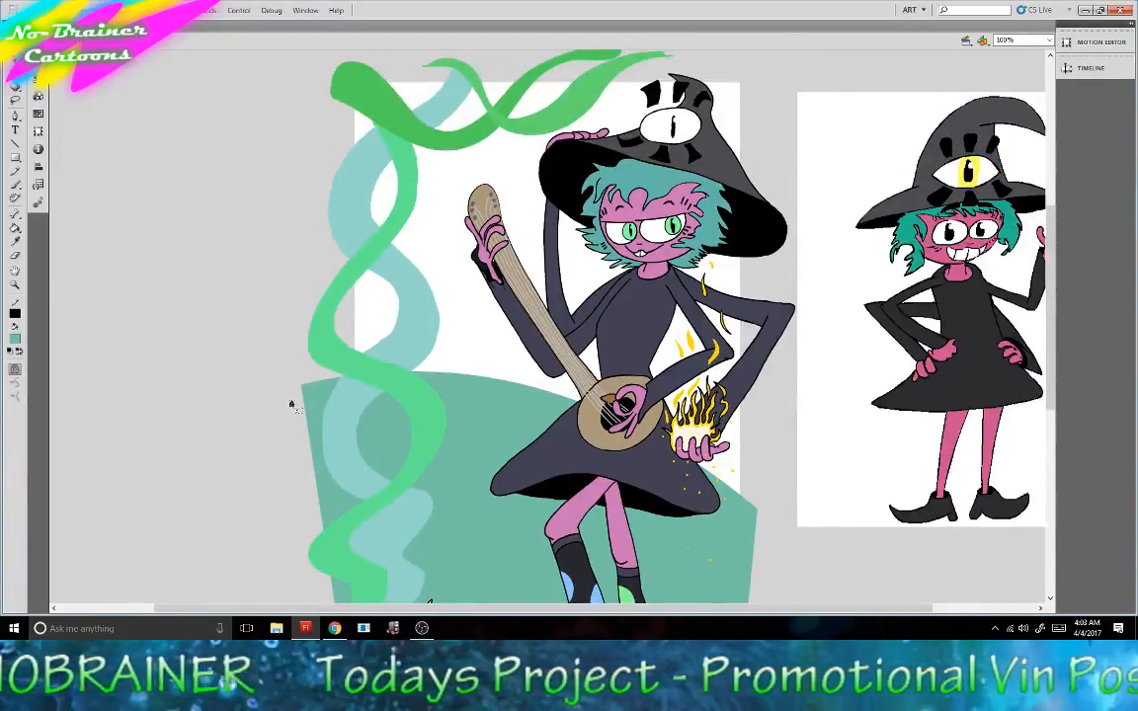
pyautogui.scroll(2, 292, 405)
pyautogui.click(15, 144)
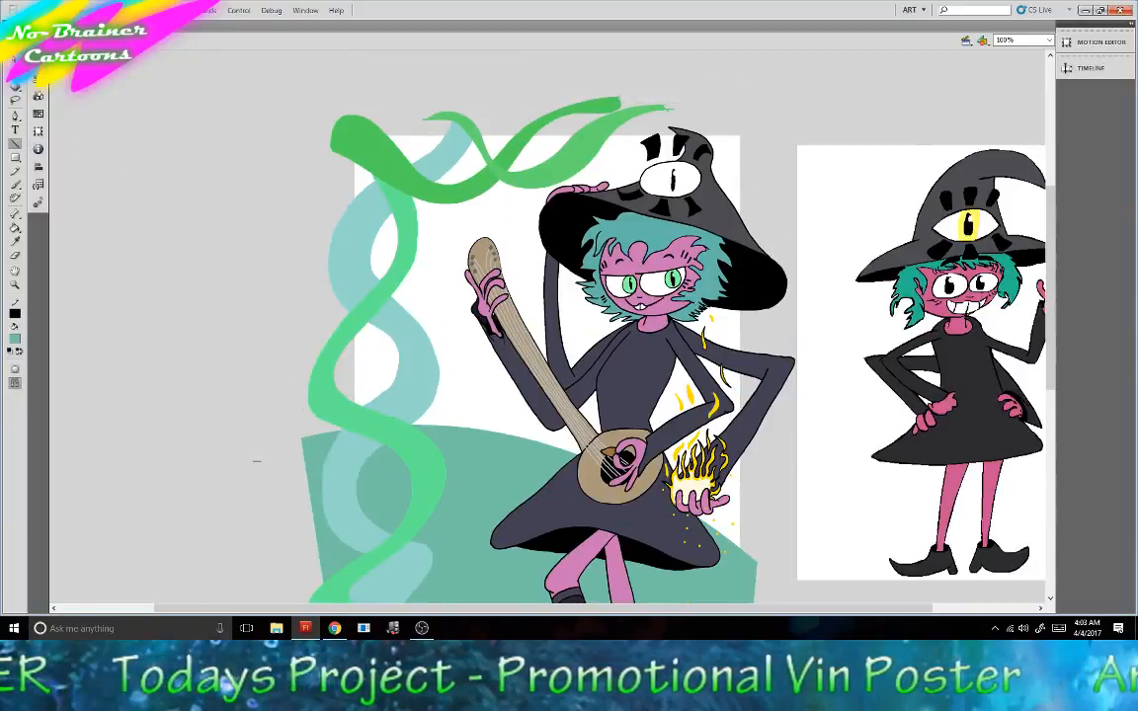
pyautogui.click(1090, 70)
pyautogui.click(808, 90)
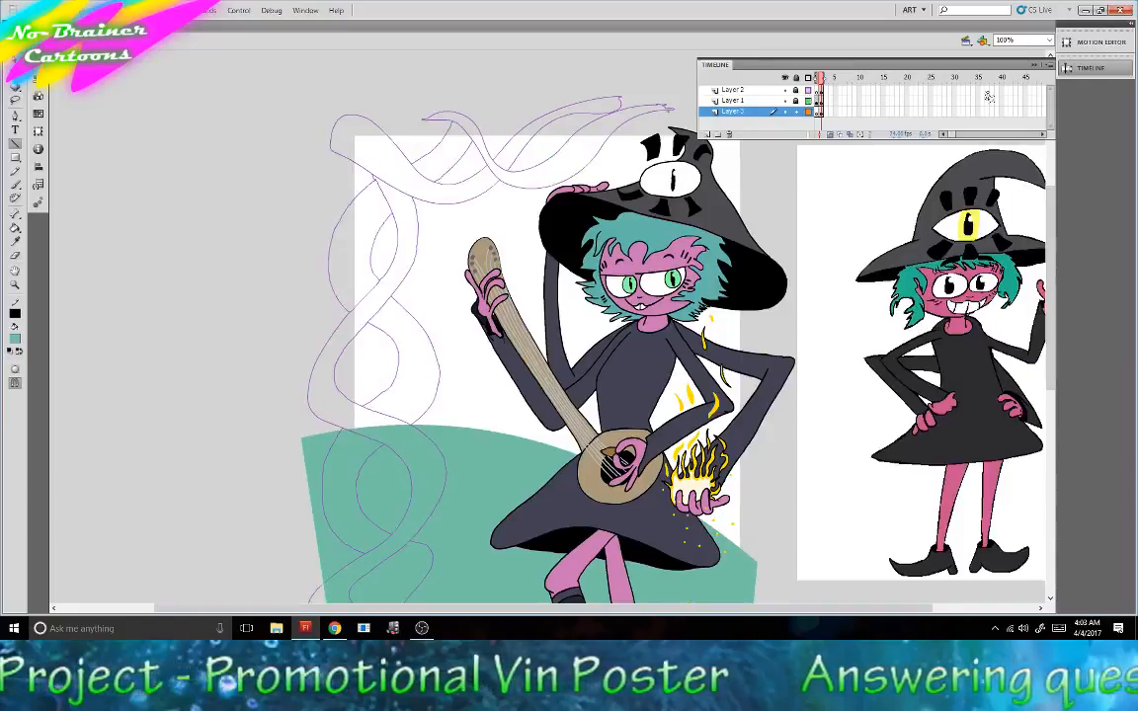
pyautogui.click(1034, 65)
pyautogui.moveTo(339, 430)
pyautogui.mouseDown()
pyautogui.moveTo(351, 119)
pyautogui.moveTo(348, 130)
pyautogui.moveTo(739, 124)
pyautogui.moveTo(774, 457)
pyautogui.moveTo(751, 559)
pyautogui.mouseUp()
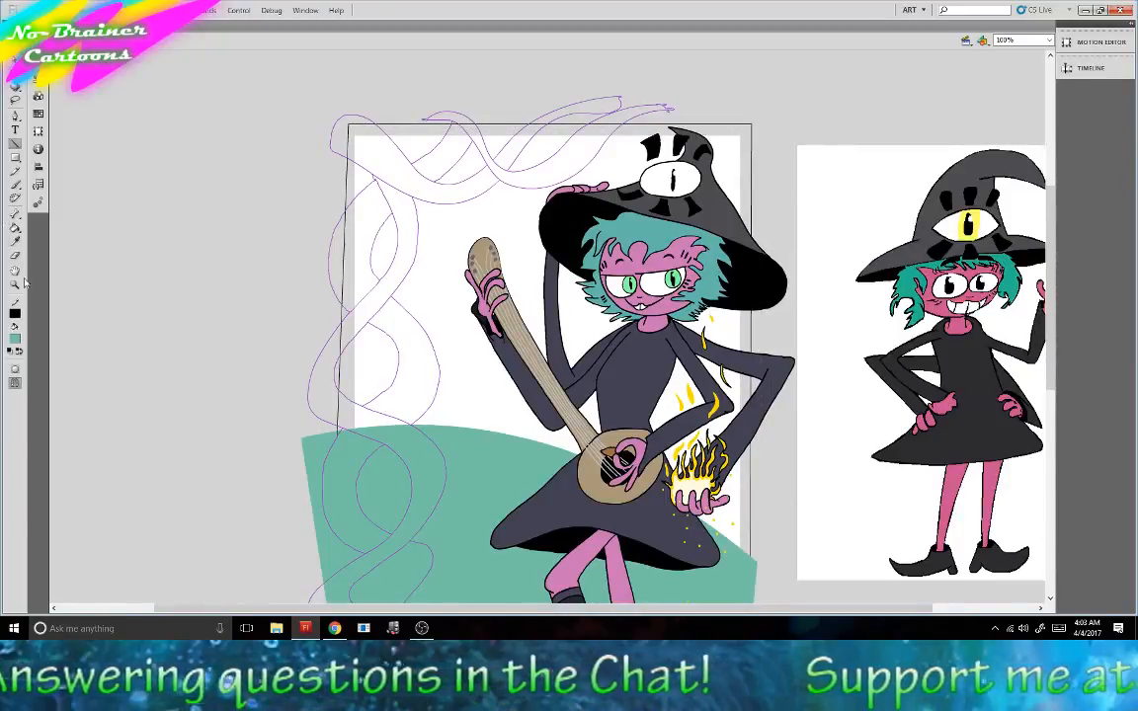
# Sample Vin's pink skin as the fill color and shift it to a periwinkle blue.
pyautogui.click(13, 340)
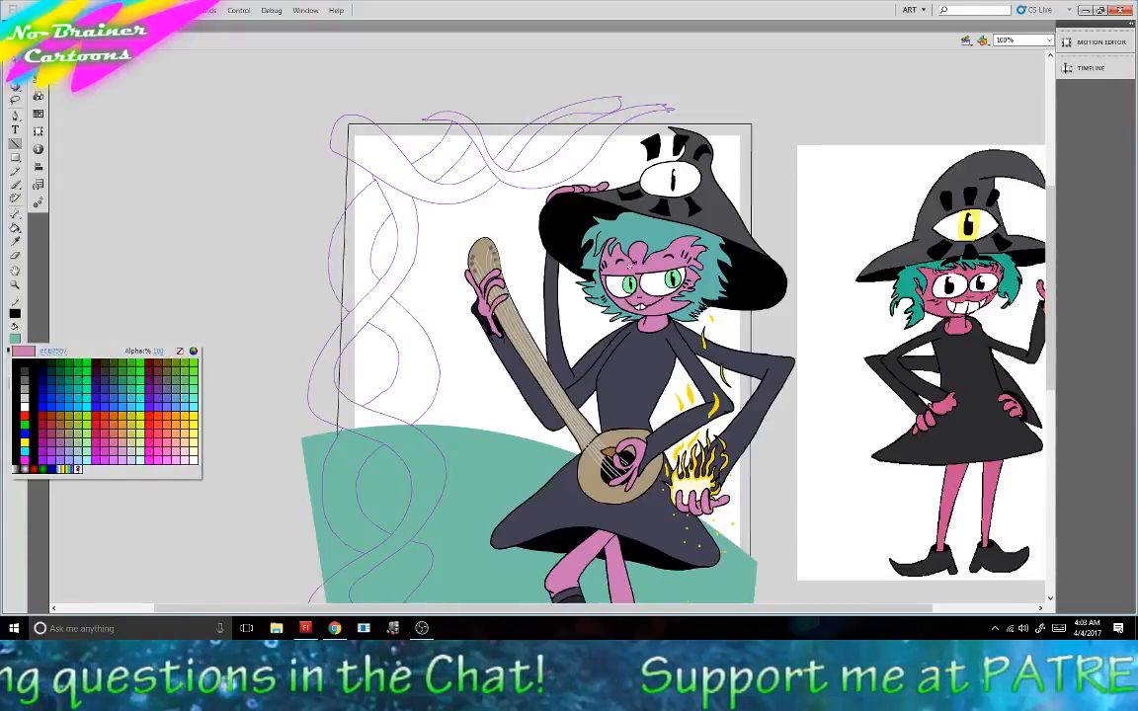
pyautogui.click(566, 253)
pyautogui.click(38, 96)
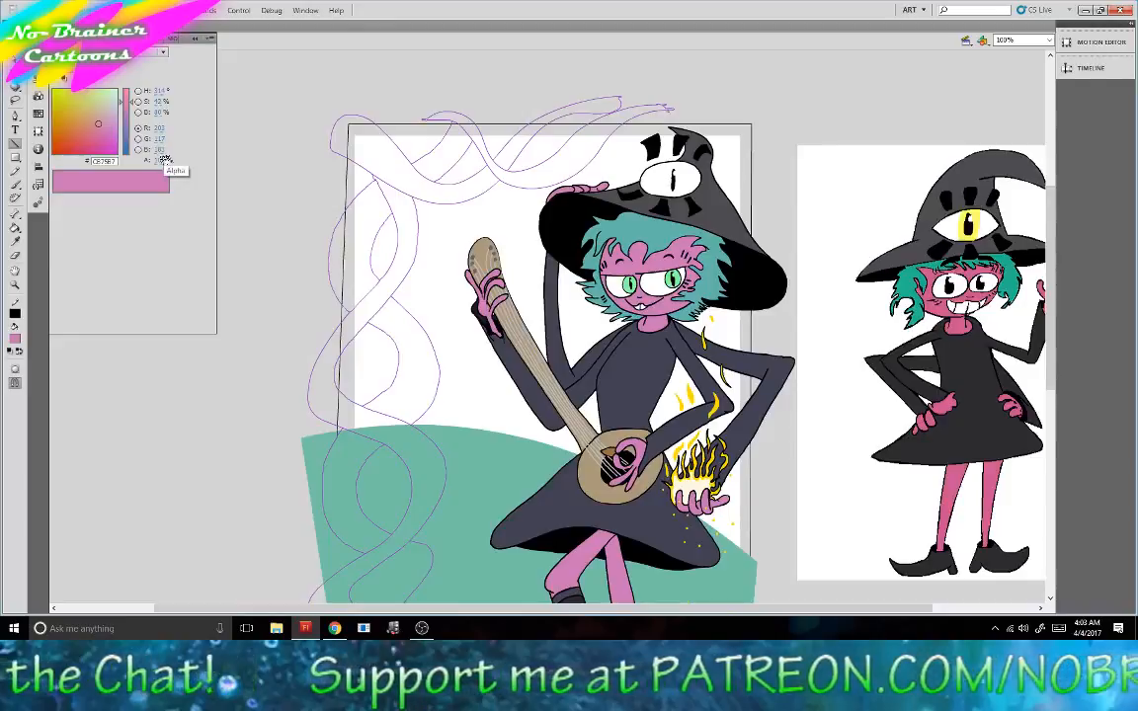
pyautogui.moveTo(159, 153); pyautogui.dragTo(115, 137)
pyautogui.moveTo(160, 103)
pyautogui.mouseDown()
pyautogui.moveTo(174, 103)
pyautogui.moveTo(151, 105)
pyautogui.moveTo(152, 117)
pyautogui.moveTo(188, 142)
pyautogui.moveTo(144, 140)
pyautogui.mouseUp()
pyautogui.click(157, 111)
pyautogui.moveTo(157, 110); pyautogui.dragTo(146, 110)
pyautogui.click(15, 228)
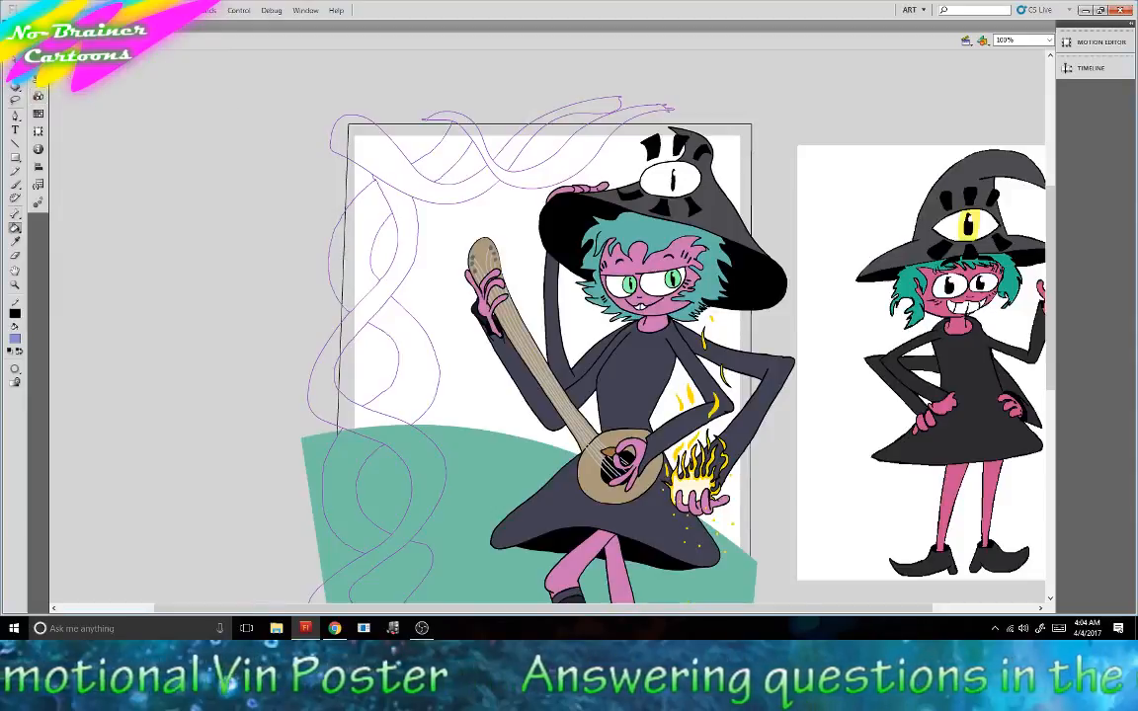
# Adjust the fill color to a darker blue-violet at 70% brightness and fill the sky behind Vin.
pyautogui.click(38, 96)
pyautogui.moveTo(158, 116)
pyautogui.mouseDown()
pyautogui.moveTo(143, 129)
pyautogui.moveTo(200, 152)
pyautogui.moveTo(210, 152)
pyautogui.moveTo(183, 128)
pyautogui.moveTo(242, 132)
pyautogui.moveTo(150, 115)
pyautogui.moveTo(159, 102)
pyautogui.moveTo(169, 106)
pyautogui.moveTo(170, 140)
pyautogui.moveTo(197, 137)
pyautogui.moveTo(183, 129)
pyautogui.moveTo(199, 149)
pyautogui.mouseUp()
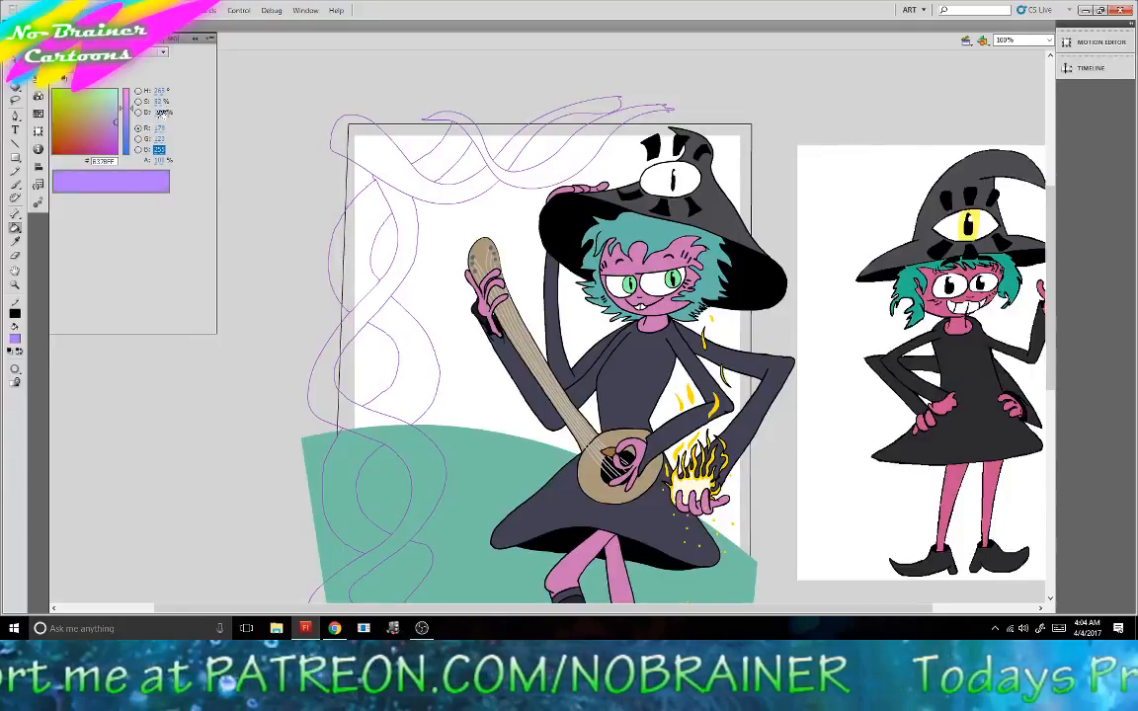
pyautogui.moveTo(162, 90); pyautogui.dragTo(159, 97)
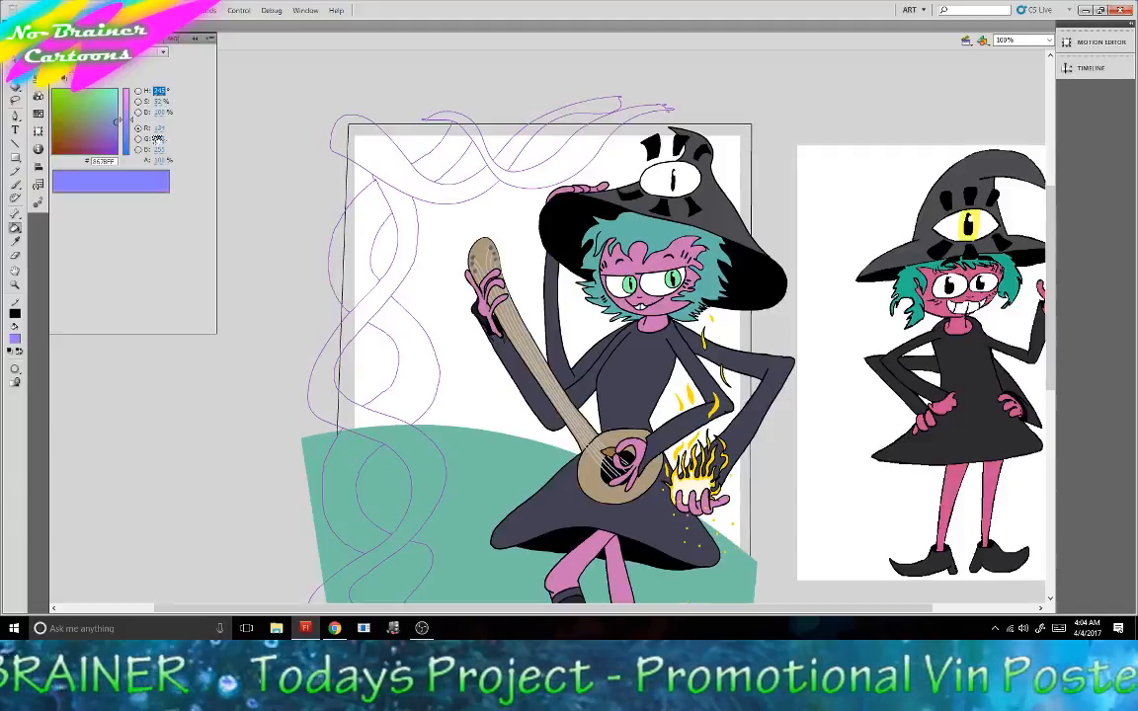
pyautogui.moveTo(159, 149); pyautogui.dragTo(140, 112)
pyautogui.click(355, 141)
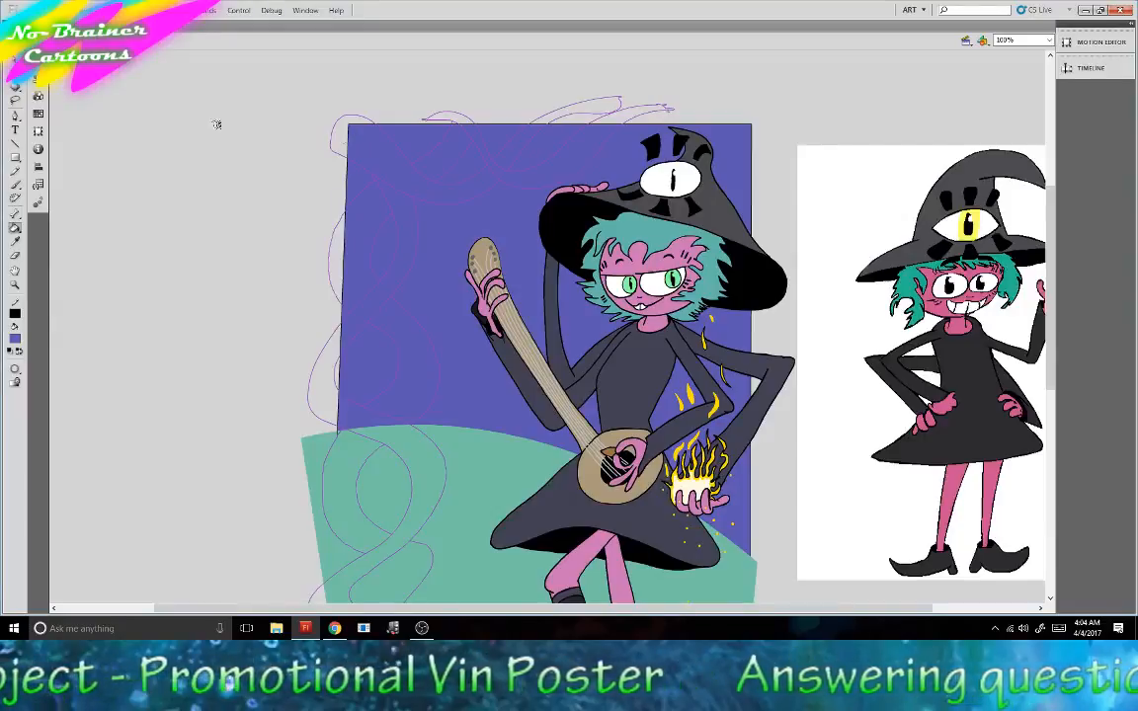
pyautogui.click(38, 96)
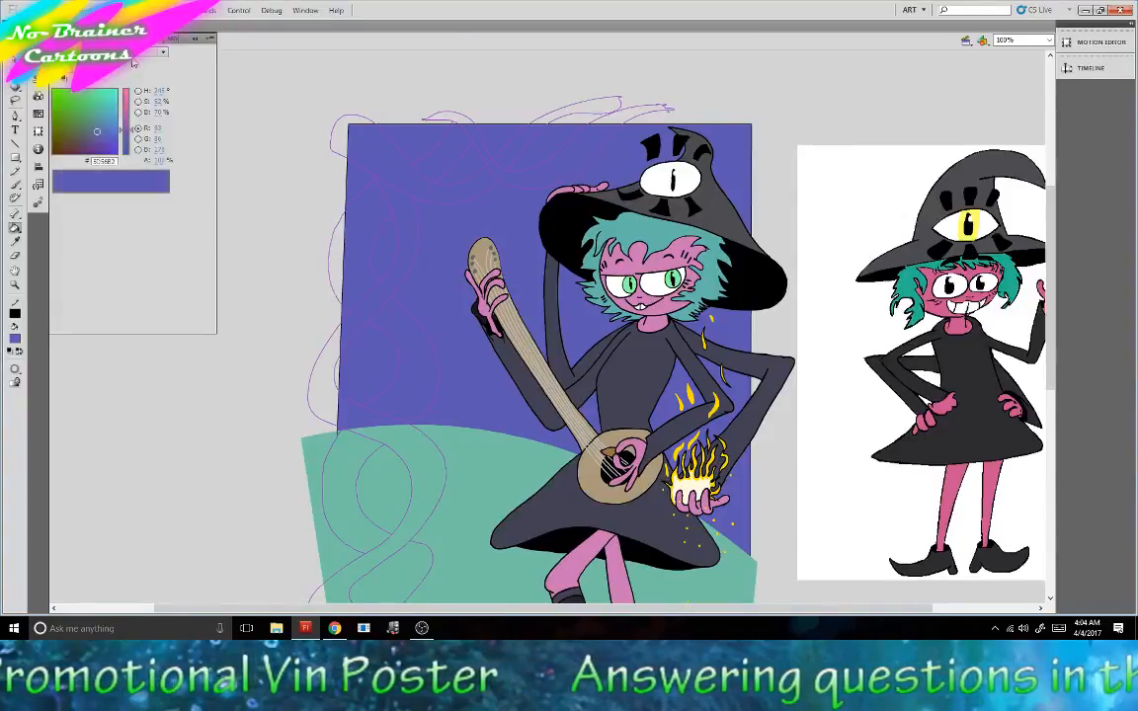
pyautogui.click(123, 55)
pyautogui.click(126, 102)
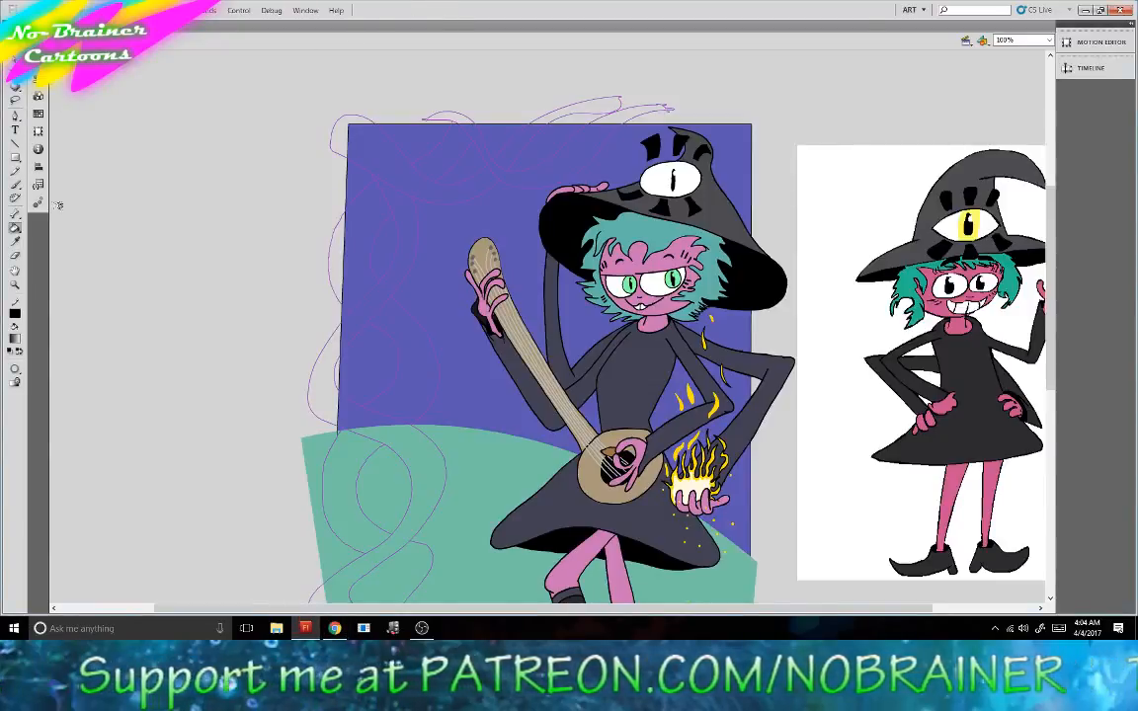
pyautogui.click(39, 96)
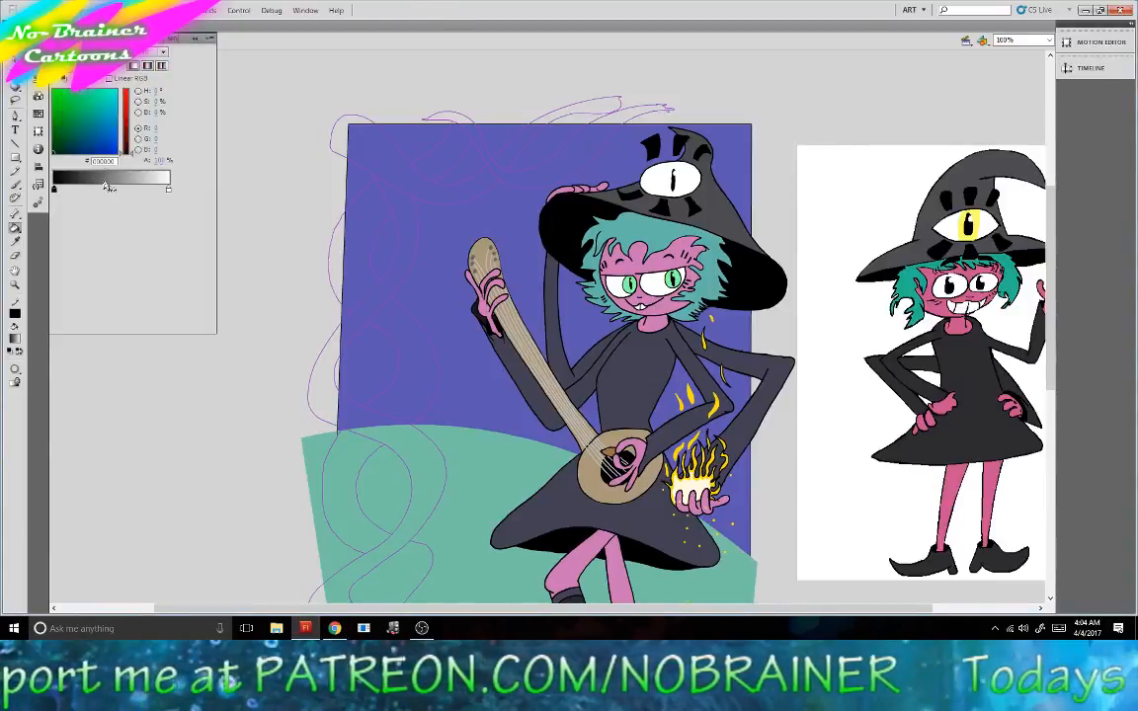
pyautogui.click(15, 314)
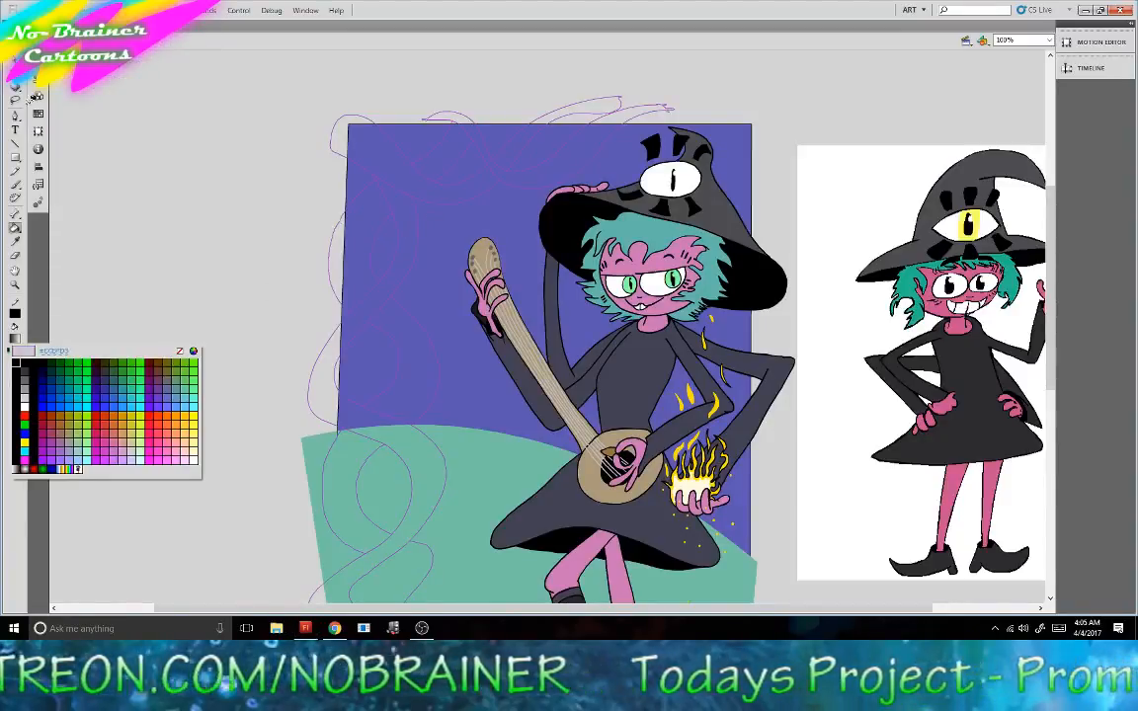
pyautogui.click(396, 129)
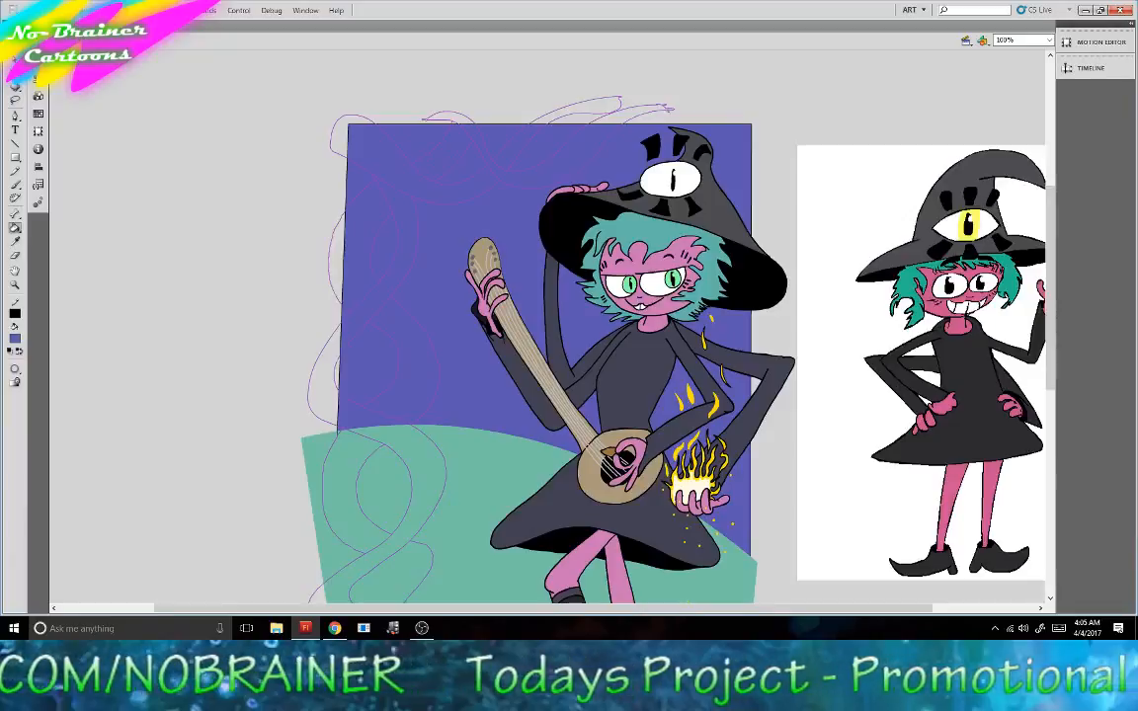
# Set the fill to a linear gradient running from dark blue-violet to pure blue (#0000FF).
pyautogui.click(39, 96)
pyautogui.click(157, 52)
pyautogui.click(129, 85)
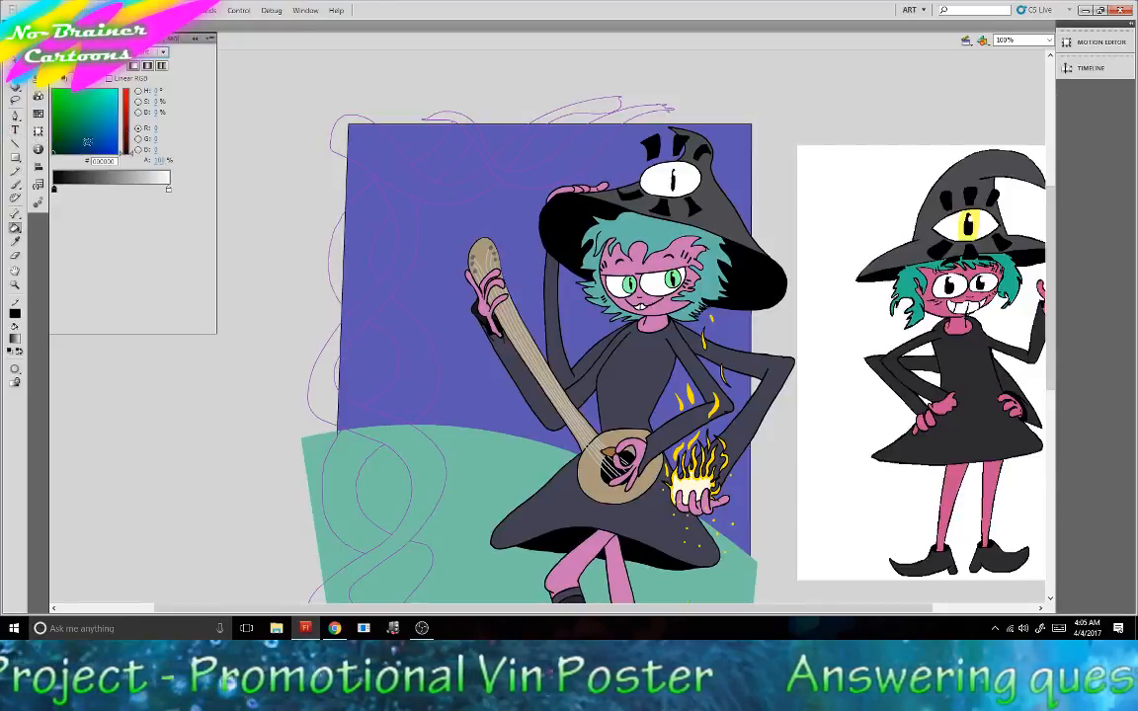
pyautogui.click(89, 133)
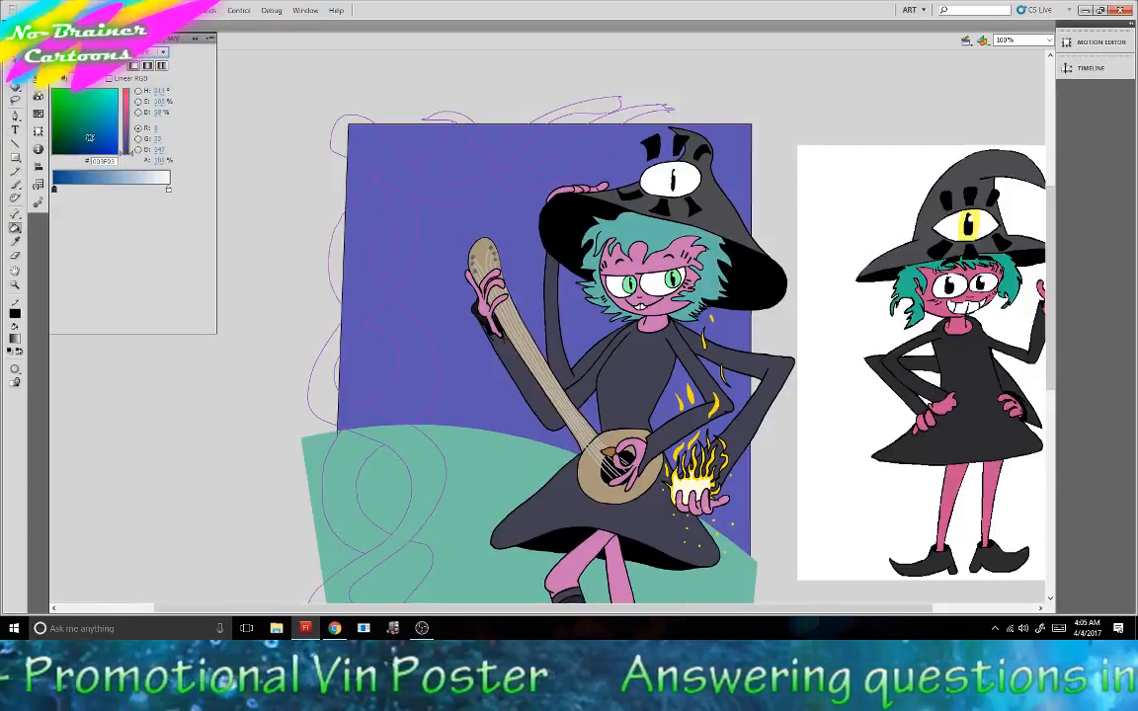
pyautogui.click(125, 137)
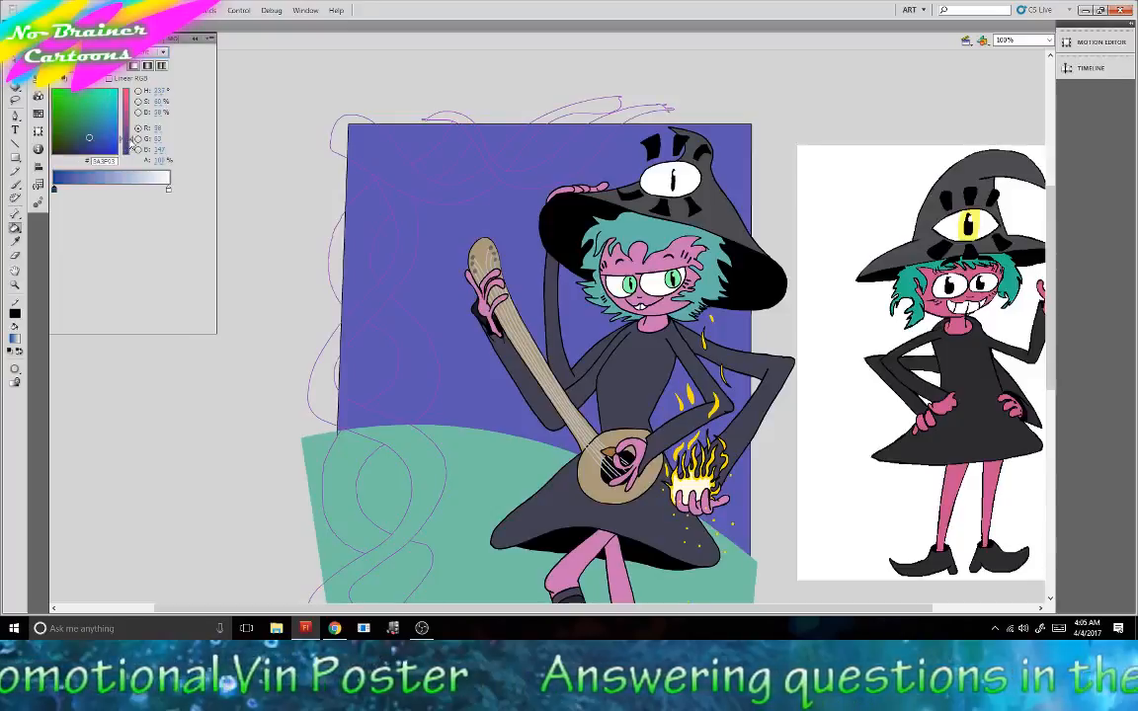
pyautogui.click(166, 188)
pyautogui.click(116, 152)
pyautogui.click(127, 153)
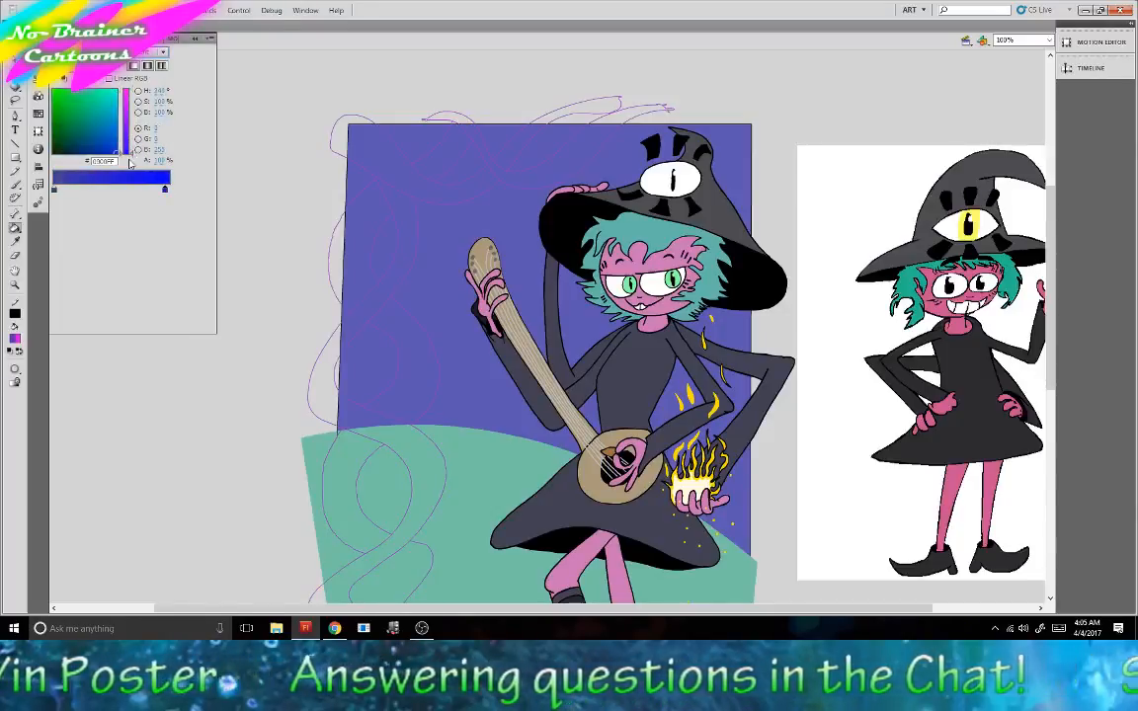
# Add teal, lilac and dark purple color stops between the two ends of the fill gradient.
pyautogui.click(108, 189)
pyautogui.moveTo(102, 143)
pyautogui.mouseDown()
pyautogui.moveTo(77, 143)
pyautogui.moveTo(103, 117)
pyautogui.moveTo(95, 109)
pyautogui.moveTo(105, 122)
pyautogui.moveTo(101, 109)
pyautogui.moveTo(129, 117)
pyautogui.moveTo(69, 116)
pyautogui.moveTo(89, 153)
pyautogui.mouseUp()
pyautogui.click(127, 189)
pyautogui.click(81, 187)
# Fill the sky with the multicolor gradient running vertically, adjusting it so the purple band sits near the poster's upper edge.
pyautogui.moveTo(399, 171); pyautogui.dragTo(423, 368)
pyautogui.click(424, 222)
pyautogui.click(422, 312)
pyautogui.click(418, 316)
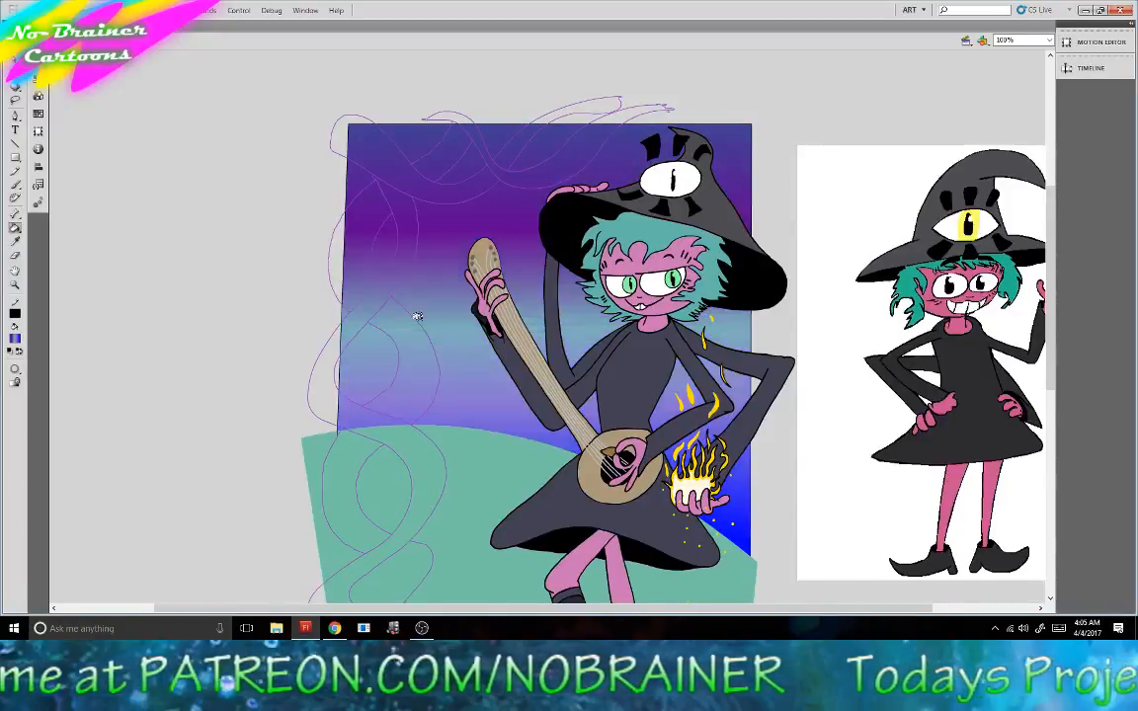
pyautogui.moveTo(411, 133); pyautogui.dragTo(413, 208)
pyautogui.click(412, 191)
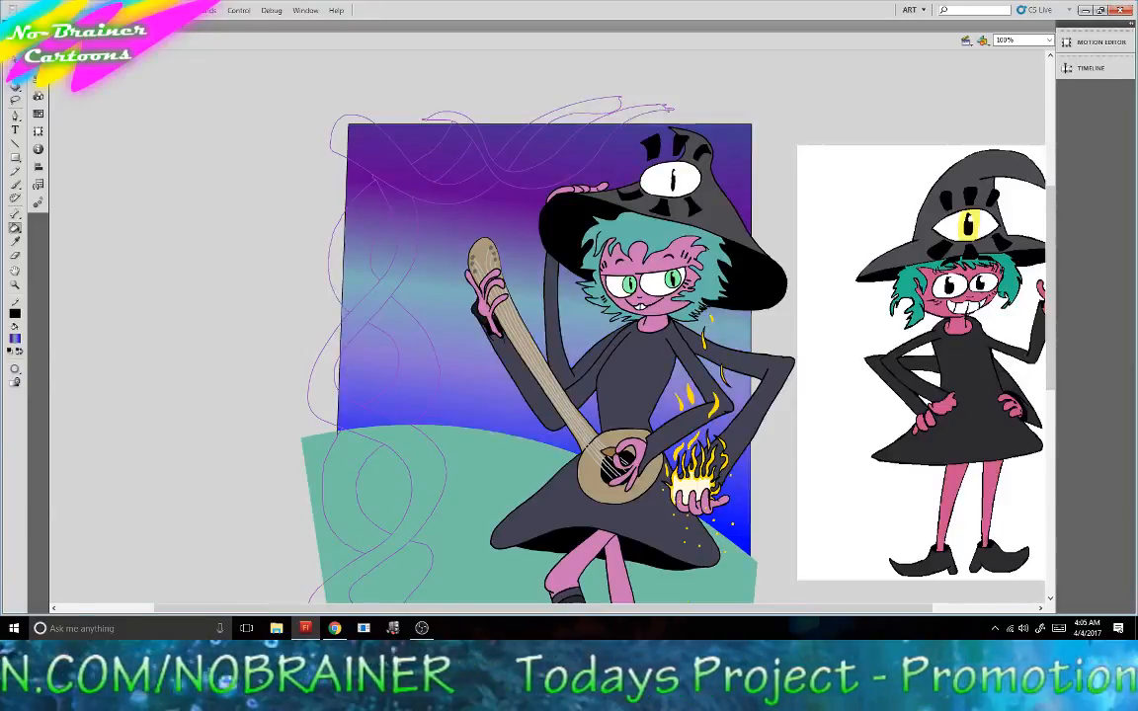
# Try a radial version of the gradient centered in the sky's upper right corner, and undo the sky's fills and frame lines.
pyautogui.hotkey('ctrl', 'l')
pyautogui.click(37, 96)
pyautogui.click(163, 52)
pyautogui.click(139, 103)
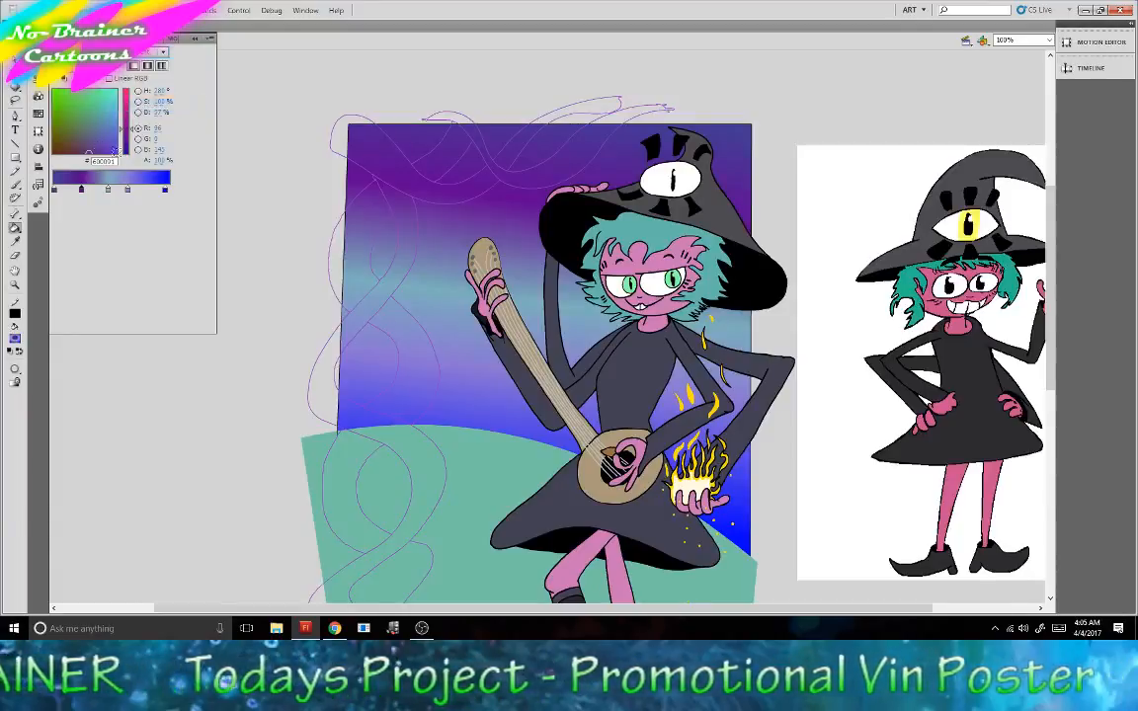
pyautogui.click(727, 128)
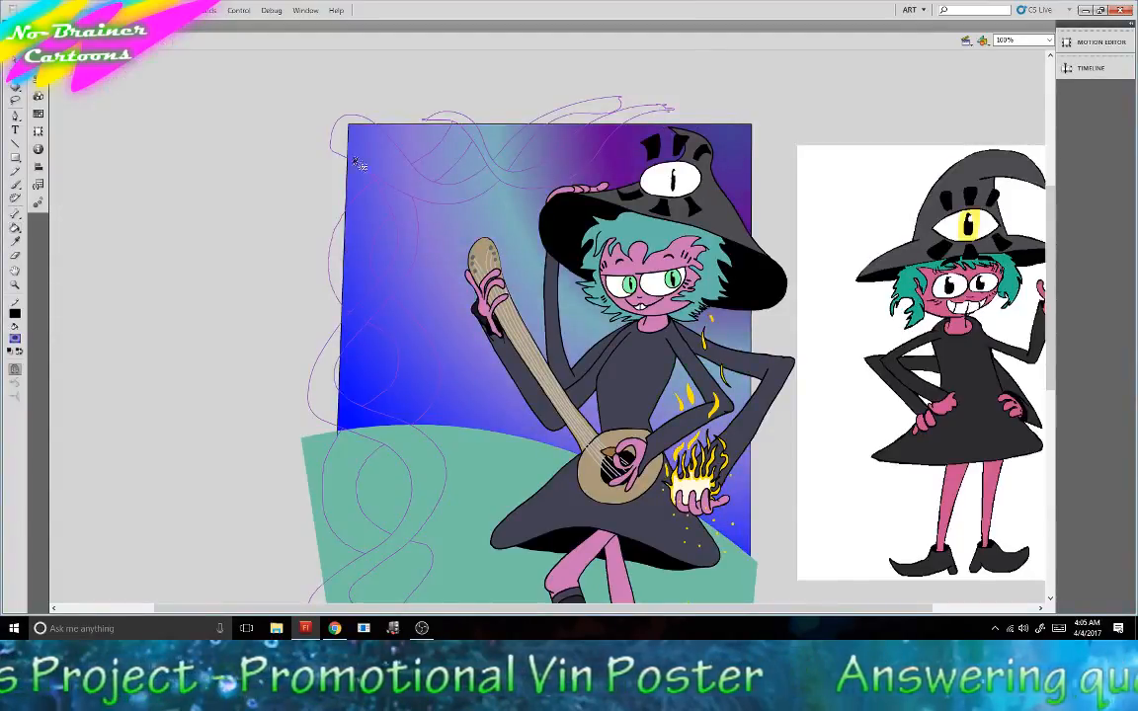
pyautogui.click(435, 237)
pyautogui.hotkey('ctrl', 'z')
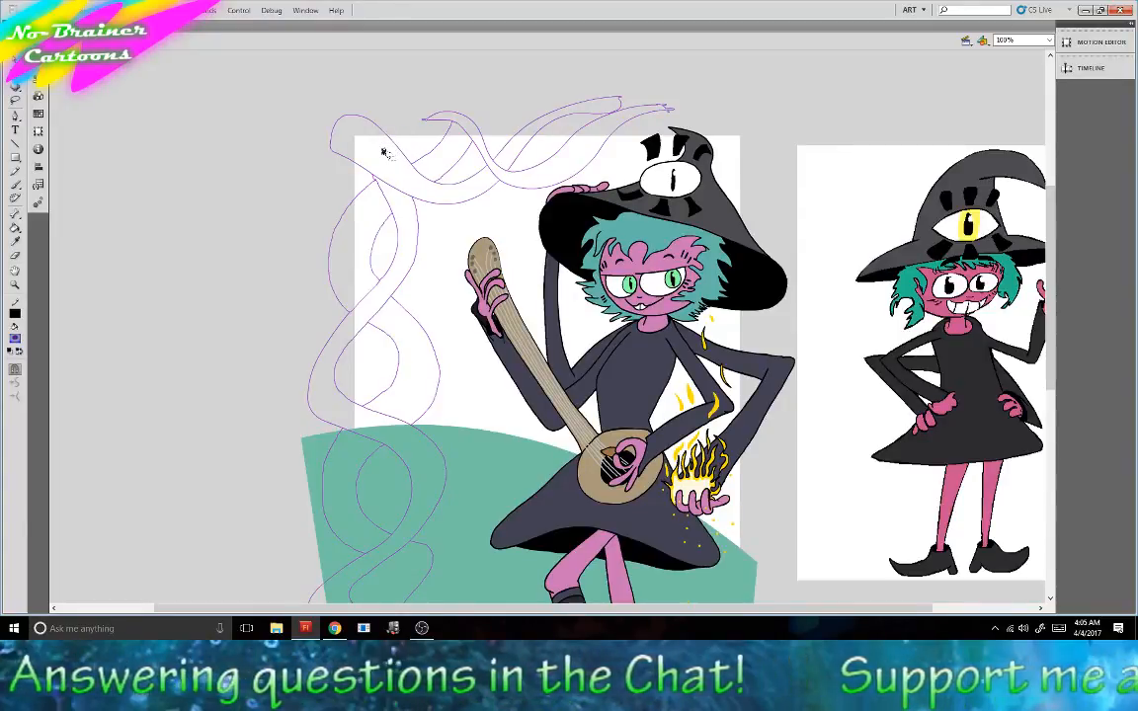
# Draw straight lines from the hill's outer corners around the upper page, framing a sky area slightly larger than the poster.
pyautogui.scroll(-4, 275, 365)
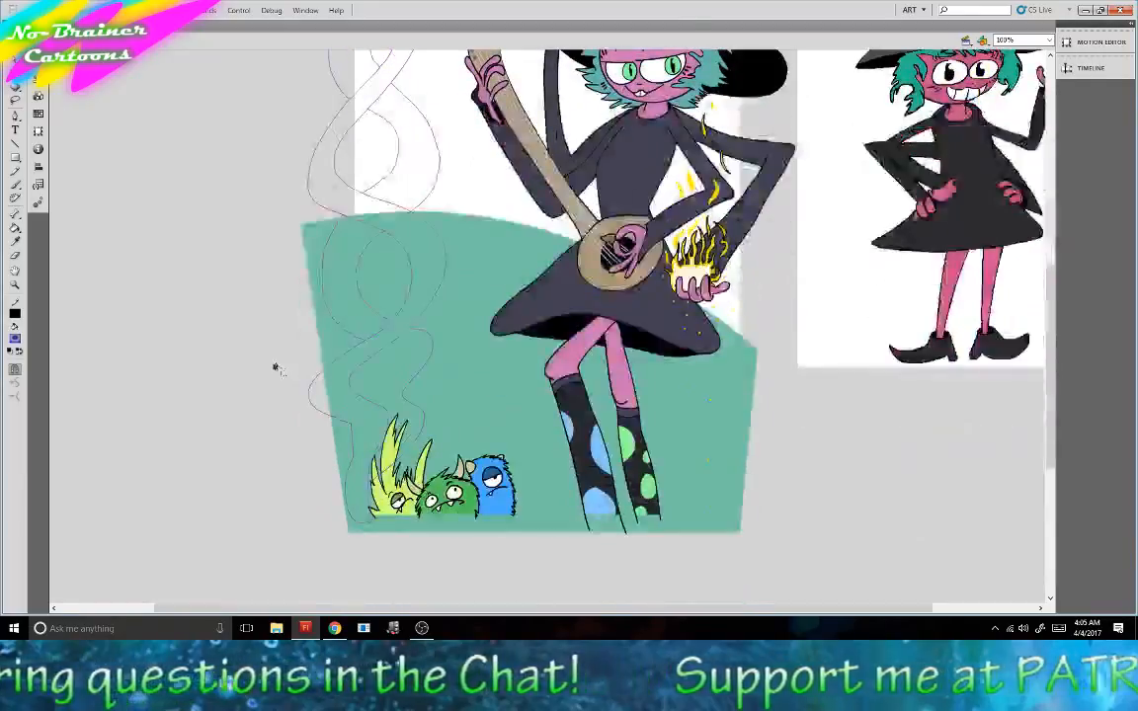
pyautogui.scroll(5, 275, 365)
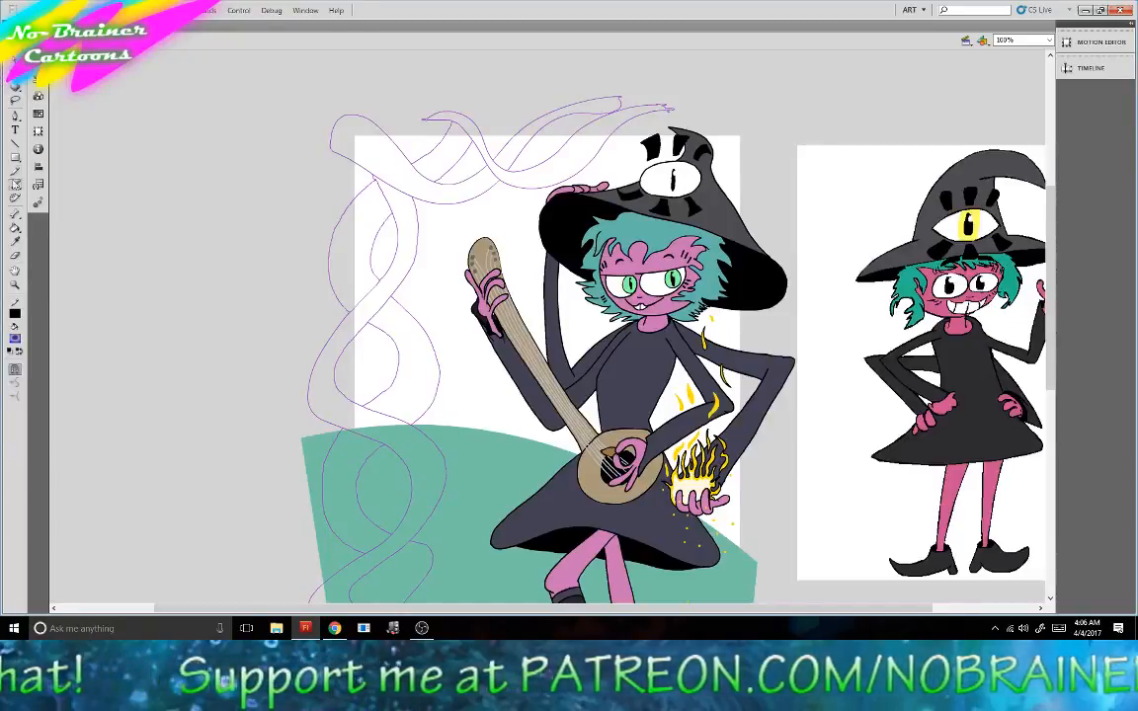
pyautogui.click(15, 143)
pyautogui.moveTo(302, 438)
pyautogui.mouseDown()
pyautogui.moveTo(330, 117)
pyautogui.moveTo(348, 106)
pyautogui.mouseUp()
pyautogui.moveTo(347, 106)
pyautogui.mouseDown()
pyautogui.moveTo(768, 111)
pyautogui.moveTo(745, 111)
pyautogui.moveTo(757, 561)
pyautogui.mouseUp()
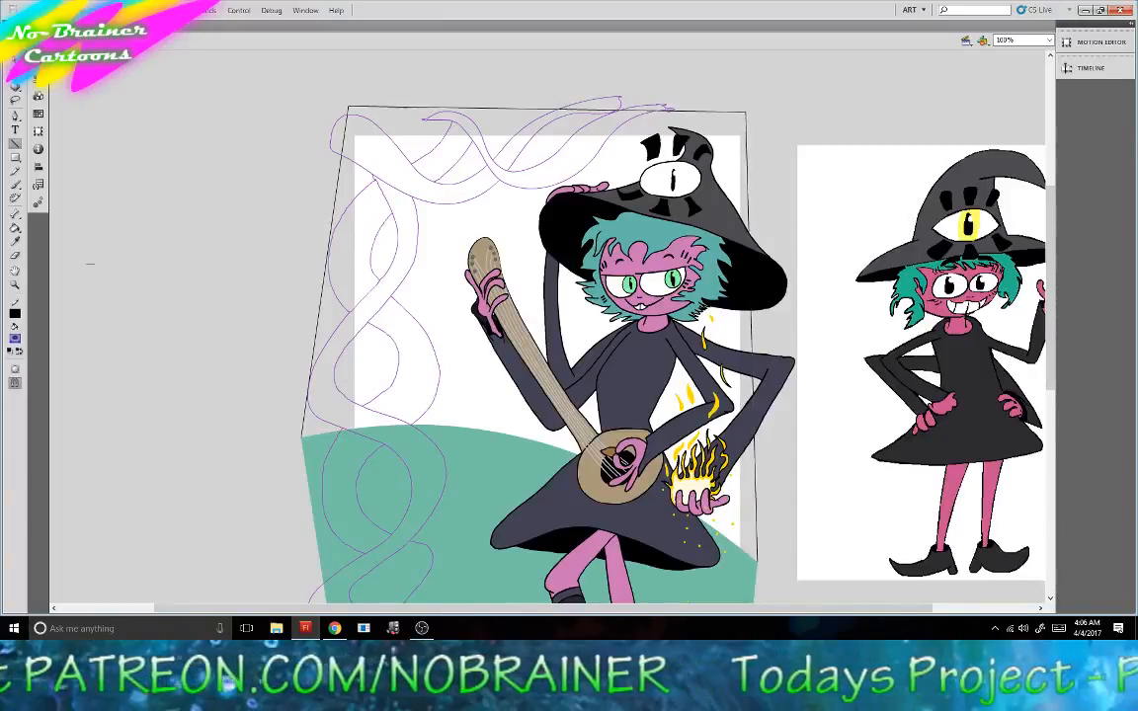
# Switch the fill back to a linear gradient, remove its purple stop, and apply the gradient to the newly framed sky.
pyautogui.click(37, 96)
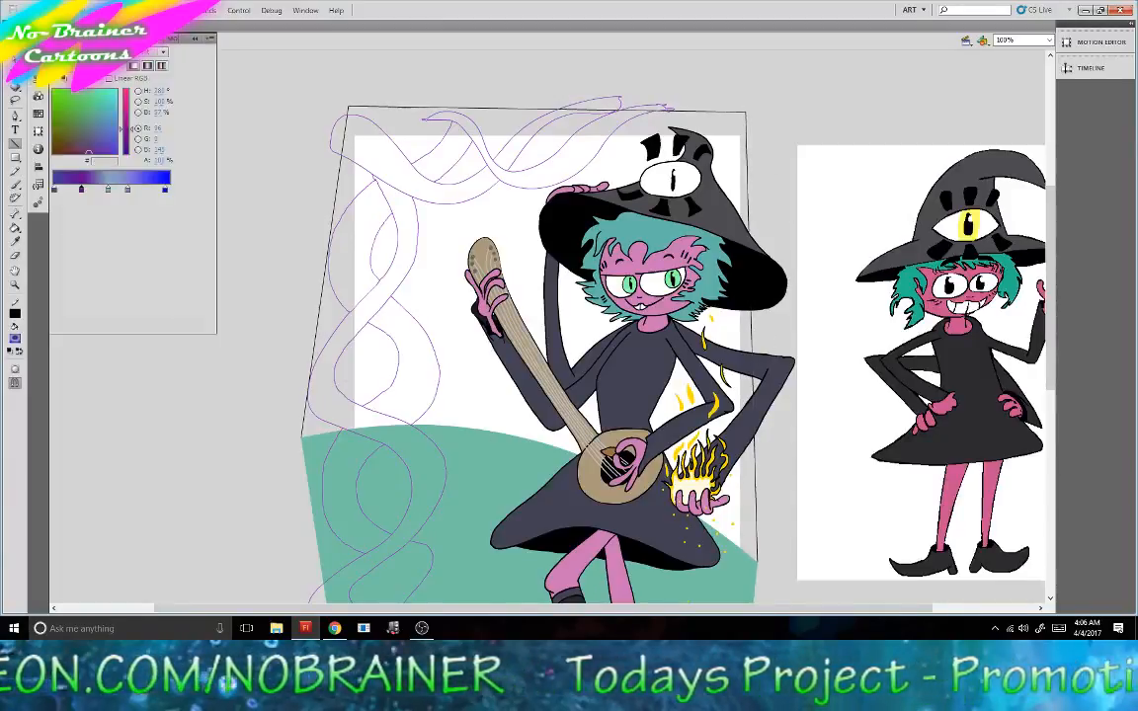
pyautogui.click(126, 52)
pyautogui.click(133, 92)
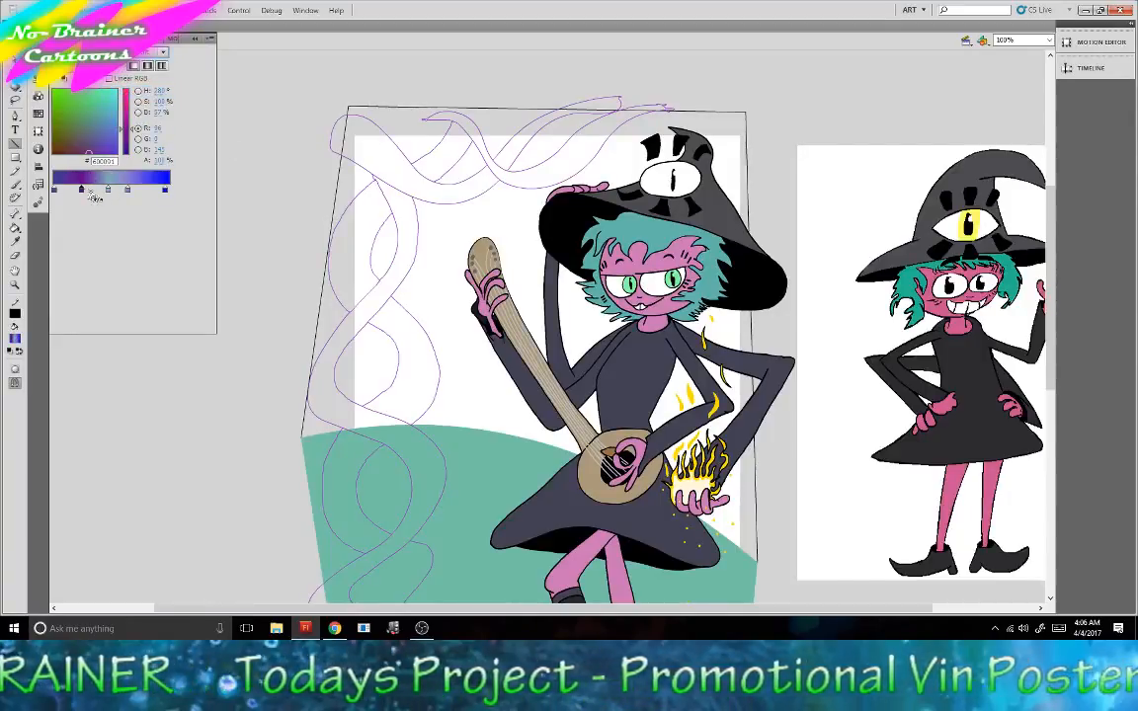
pyautogui.moveTo(81, 190); pyautogui.dragTo(76, 234)
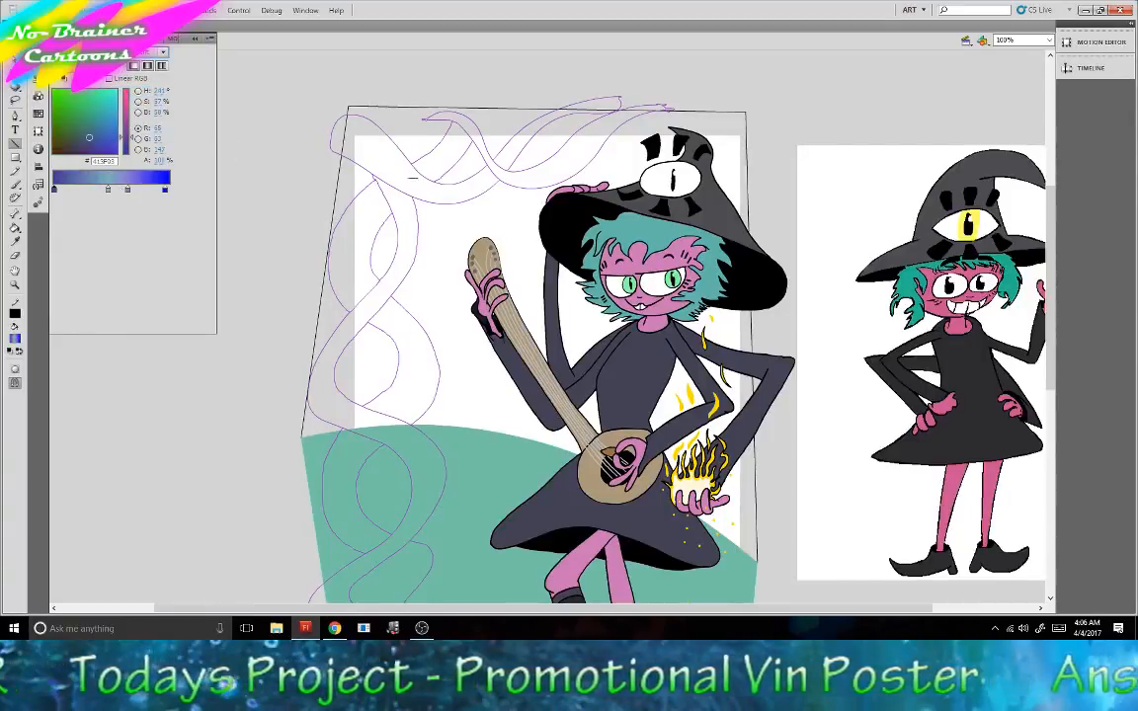
pyautogui.click(430, 190)
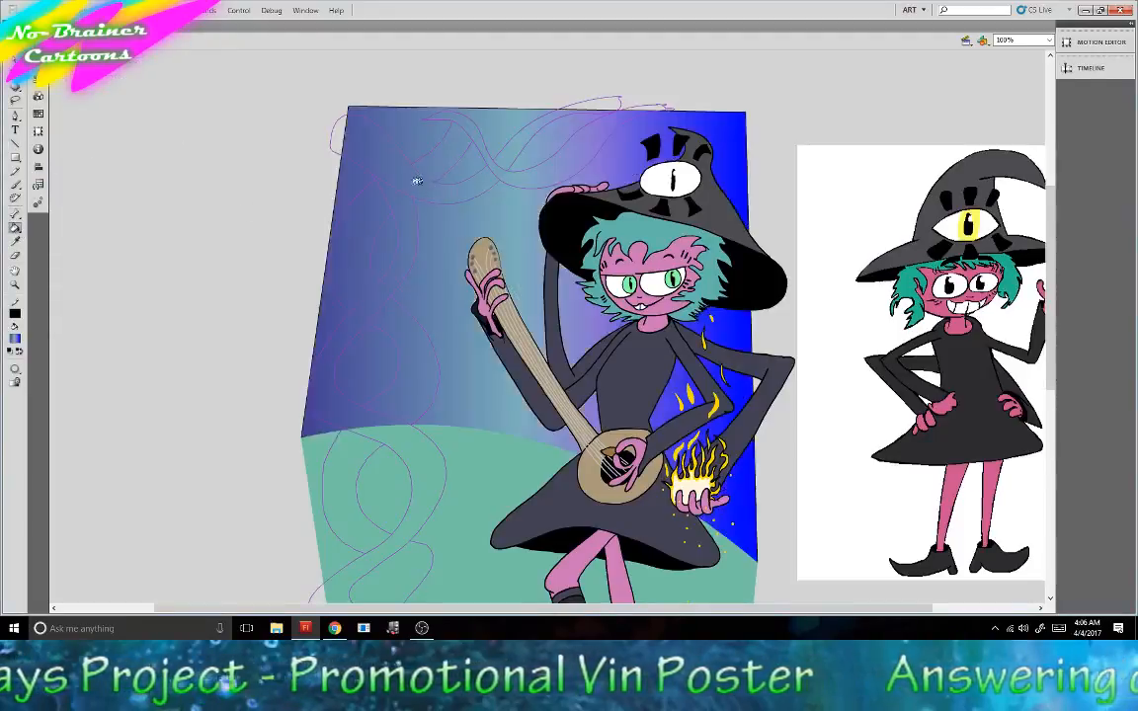
pyautogui.click(408, 128)
pyautogui.click(462, 171)
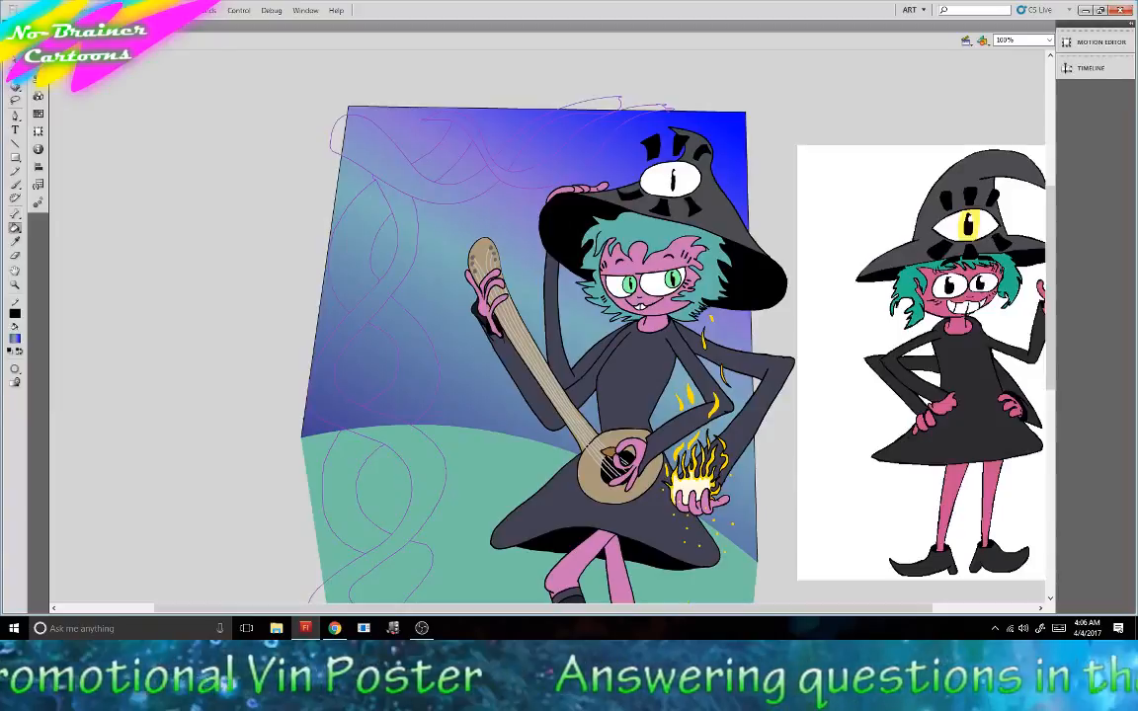
# Remove the pure blue end from the gradient and refill the sky vertically with lilac above and dark blue near the hill.
pyautogui.click(38, 49)
pyautogui.click(408, 173)
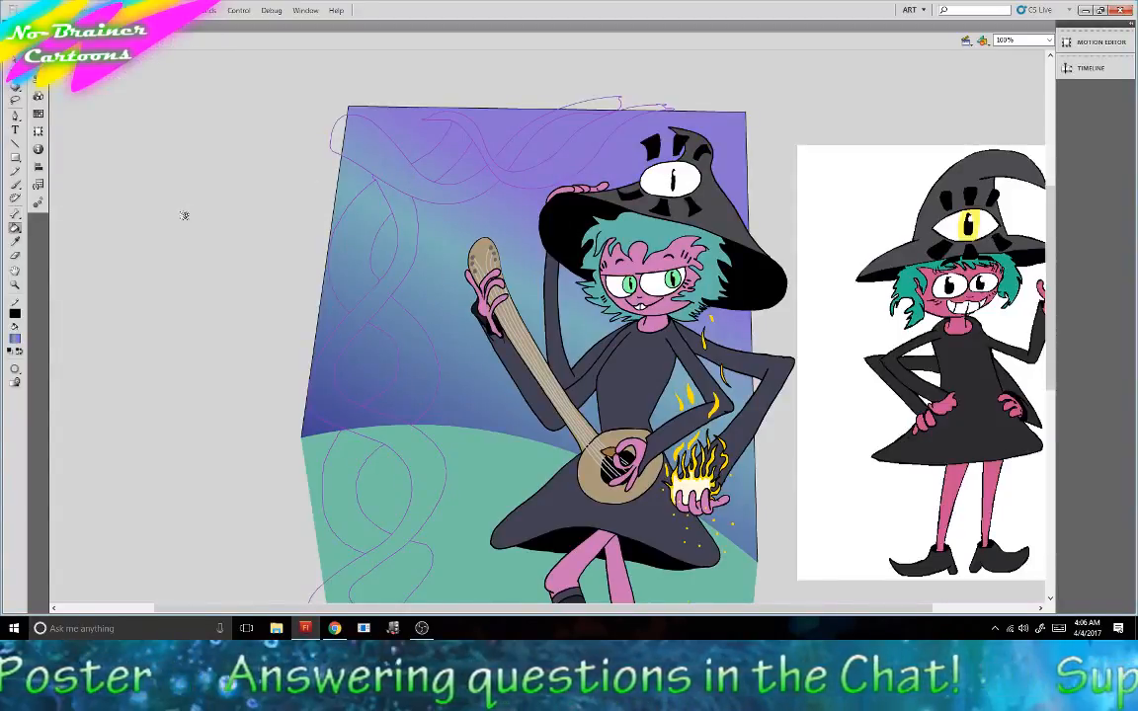
pyautogui.click(394, 297)
pyautogui.click(390, 286)
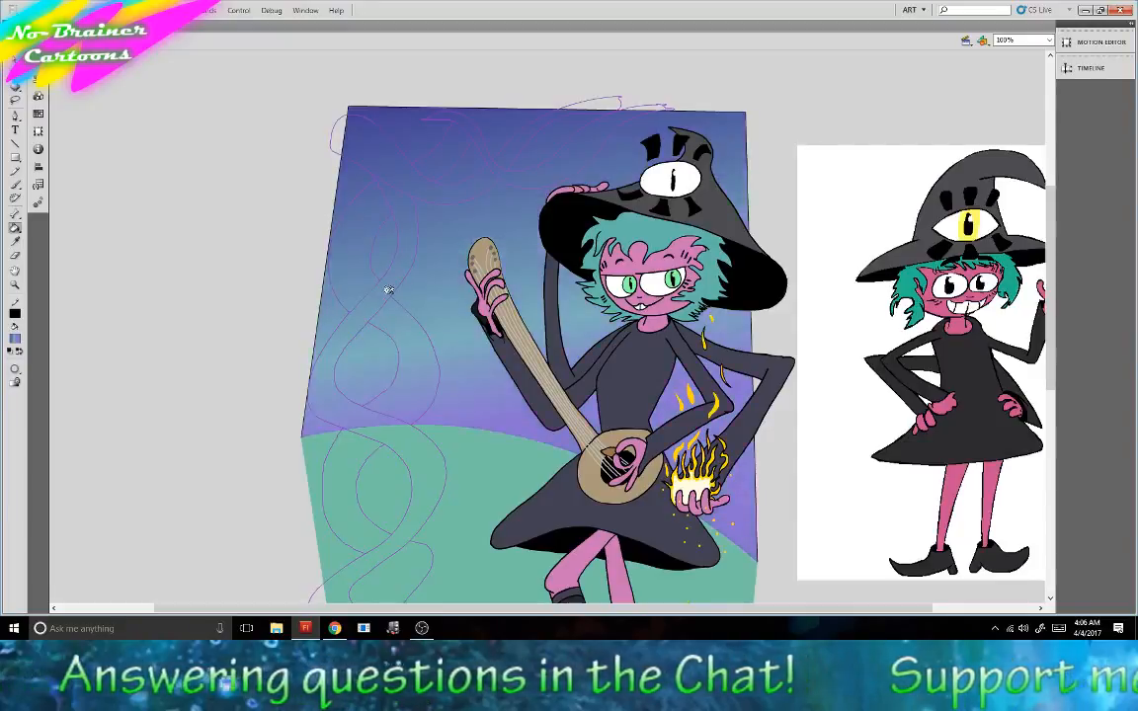
pyautogui.click(397, 225)
pyautogui.click(391, 248)
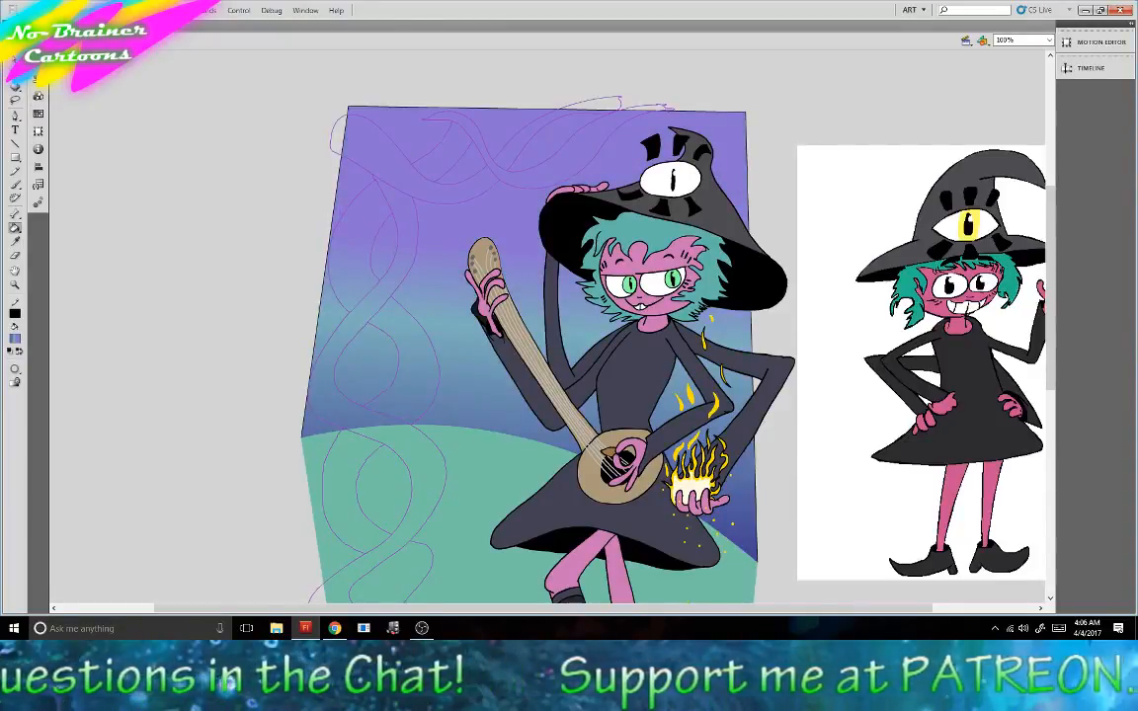
# Fill the sky with a solid slate blue and reopen the fill color palette.
pyautogui.click(16, 341)
pyautogui.click(408, 357)
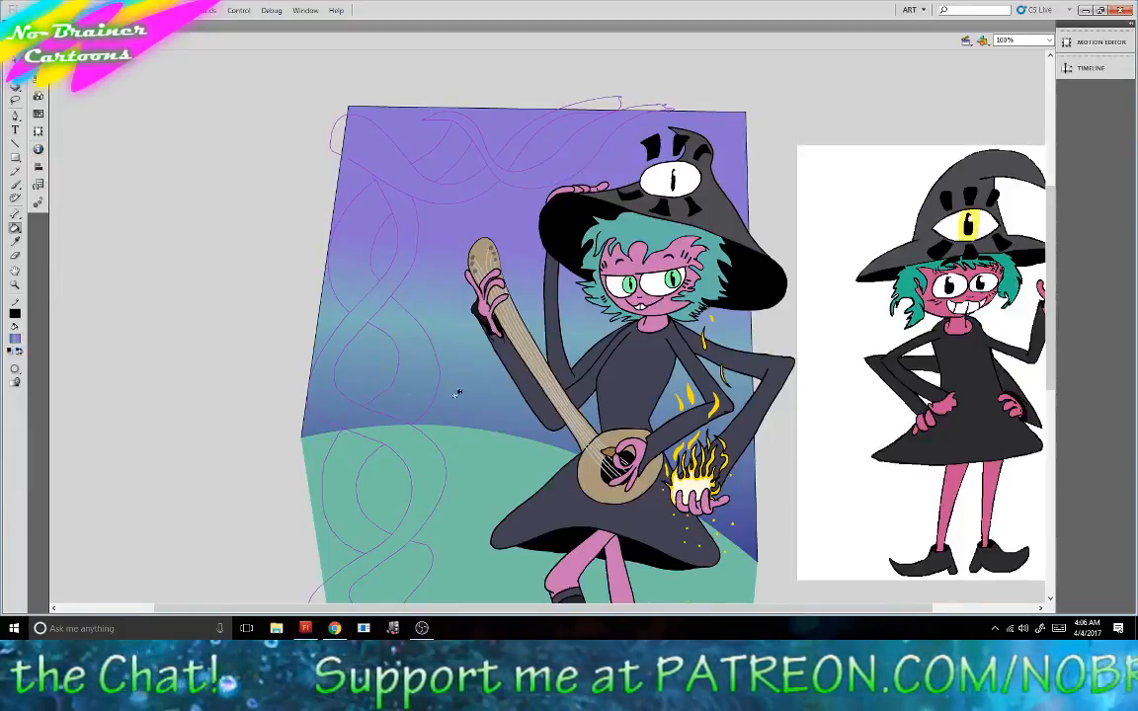
pyautogui.click(339, 193)
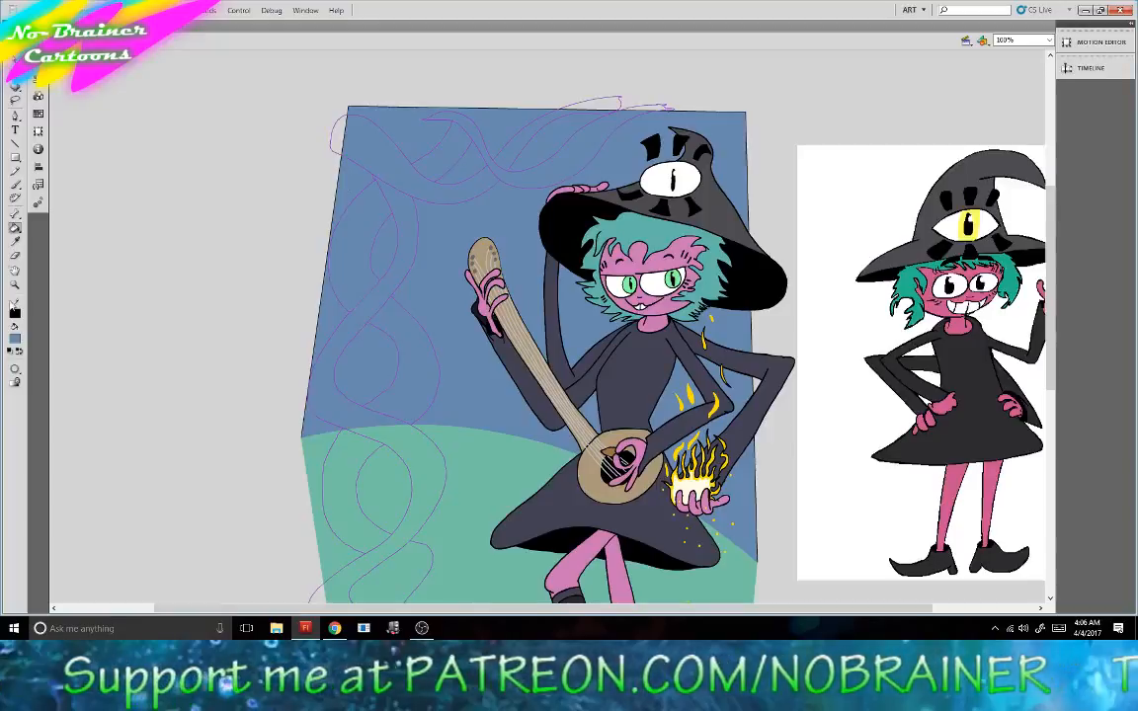
pyautogui.click(14, 337)
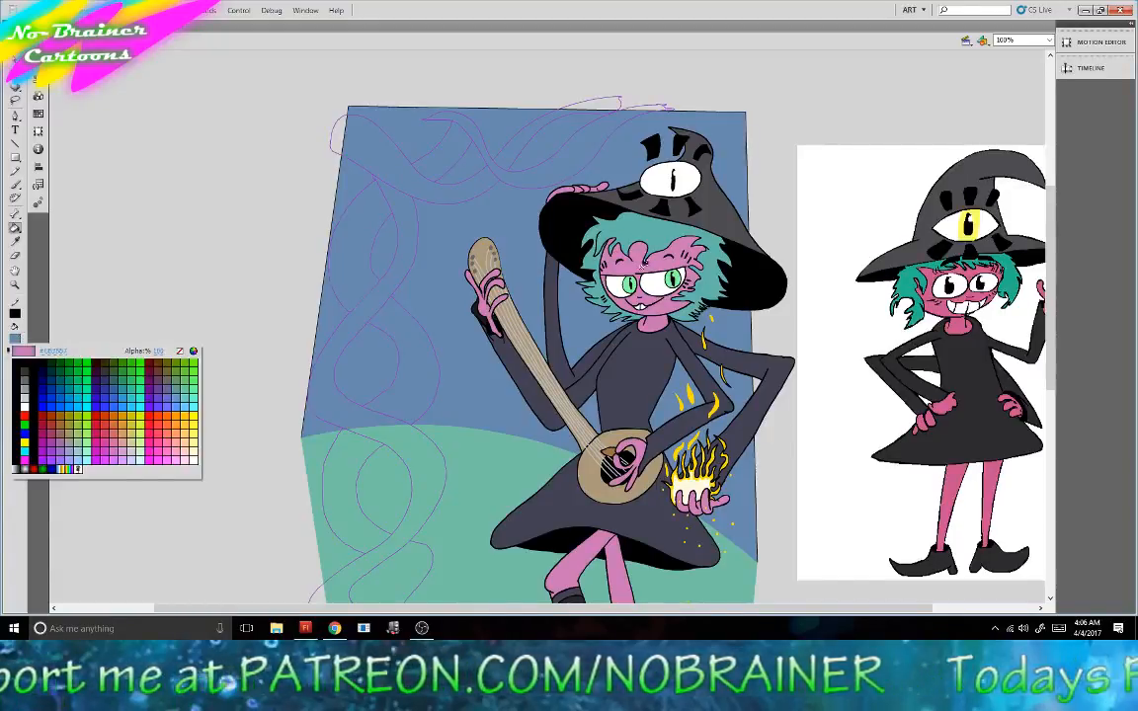
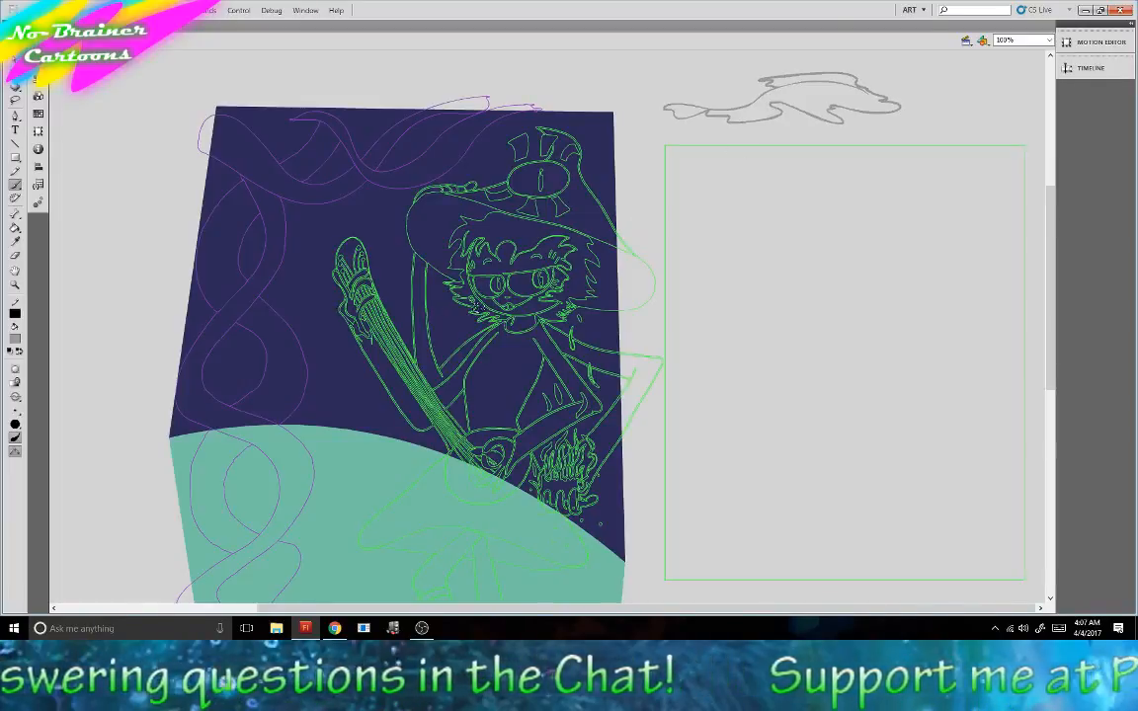
# Fill the outlined cloud shape above the reference frame with gray and convert it to a Movie Clip symbol.
pyautogui.click(15, 227)
pyautogui.click(731, 99)
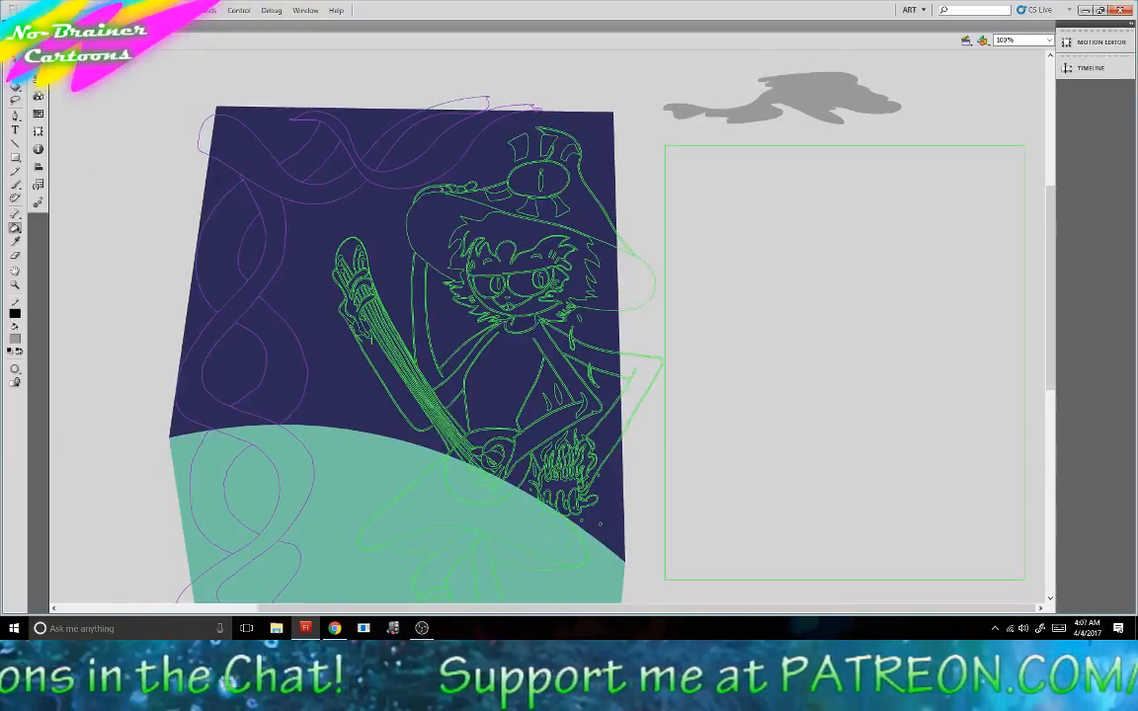
pyautogui.press('v')
pyautogui.rightClick(800, 96)
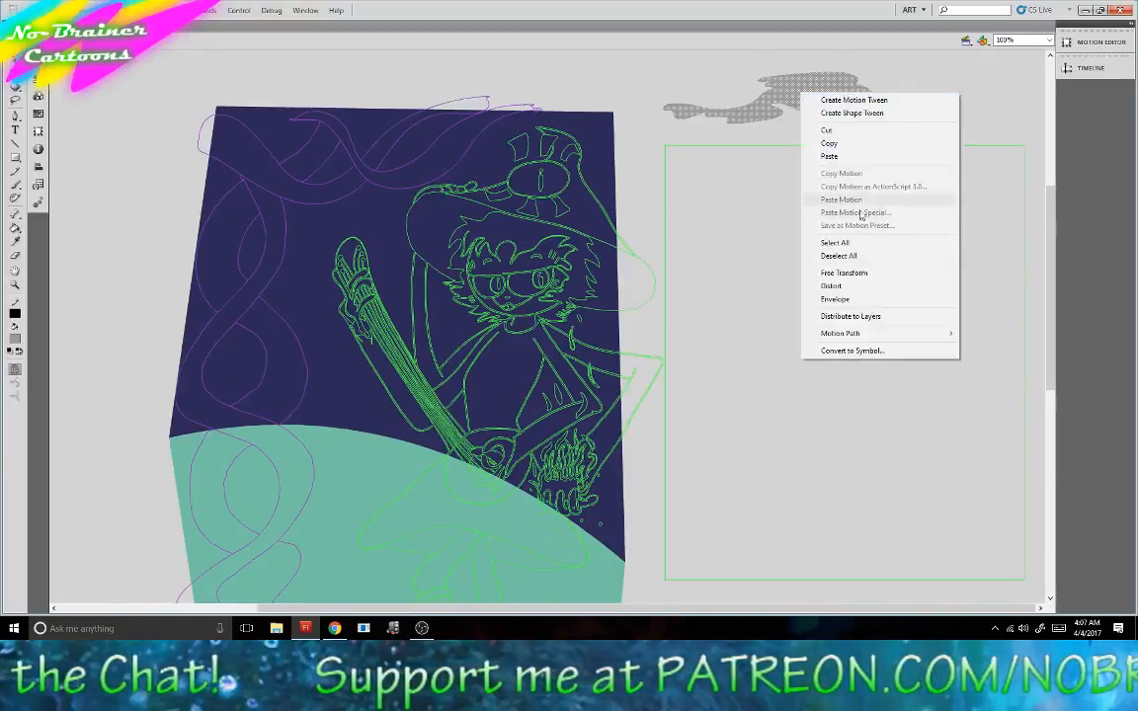
pyautogui.click(851, 351)
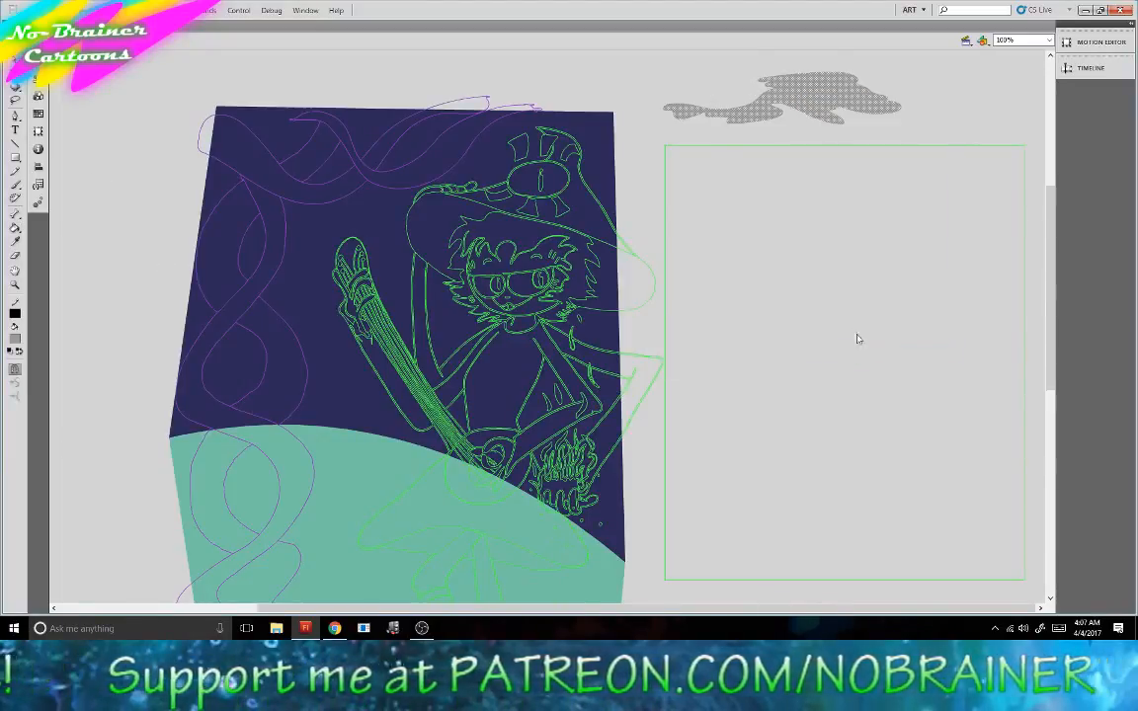
pyautogui.click(495, 176)
pyautogui.click(502, 189)
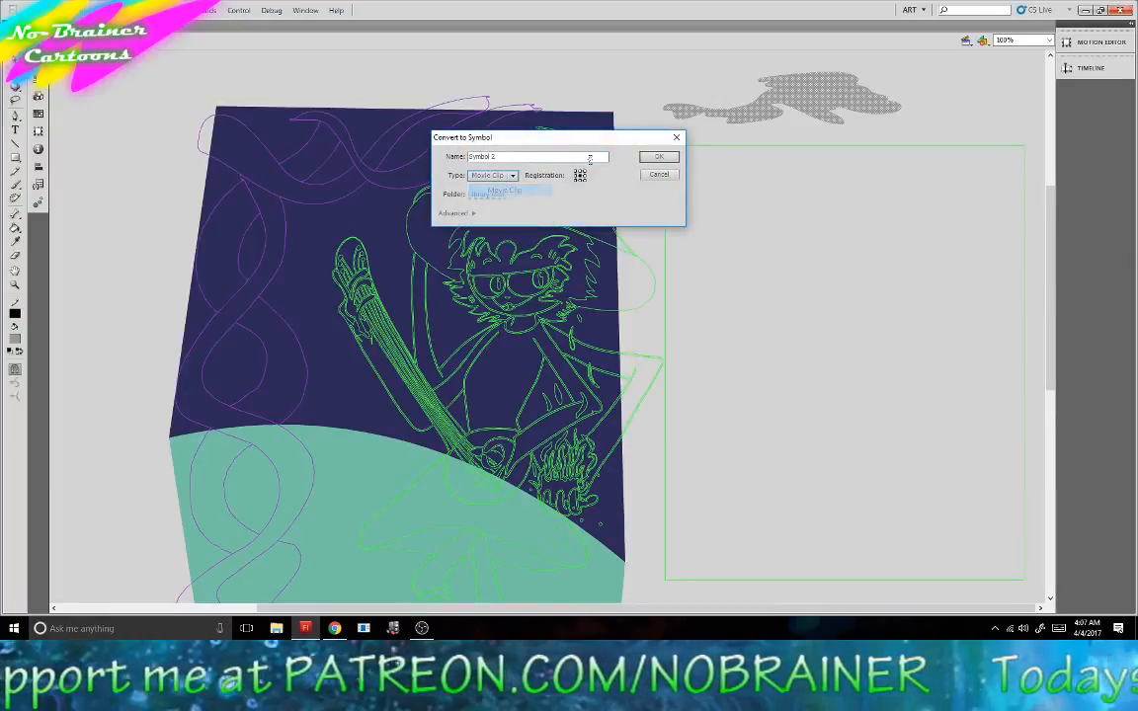
pyautogui.click(659, 157)
# Place the cloud in the sky above the banjo's headstock at about 201 by 44 px and make it semi-transparent with Alpha.
pyautogui.moveTo(817, 106); pyautogui.dragTo(390, 151)
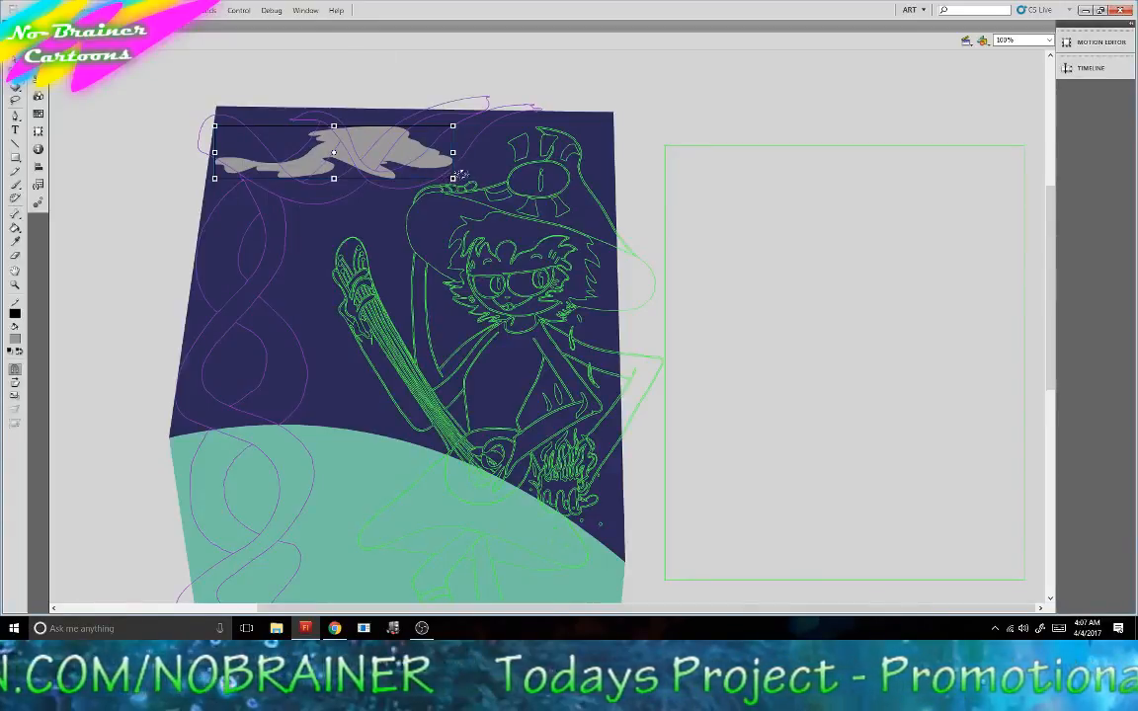
pyautogui.moveTo(452, 178); pyautogui.dragTo(364, 213)
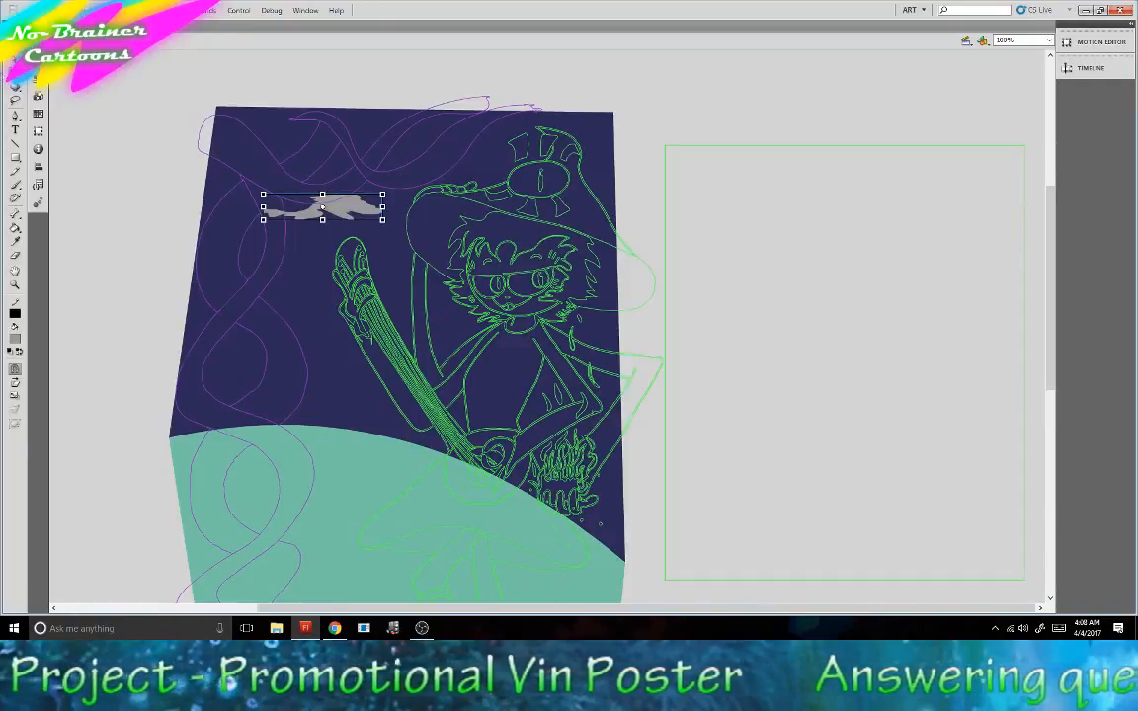
pyautogui.click(40, 81)
pyautogui.click(141, 271)
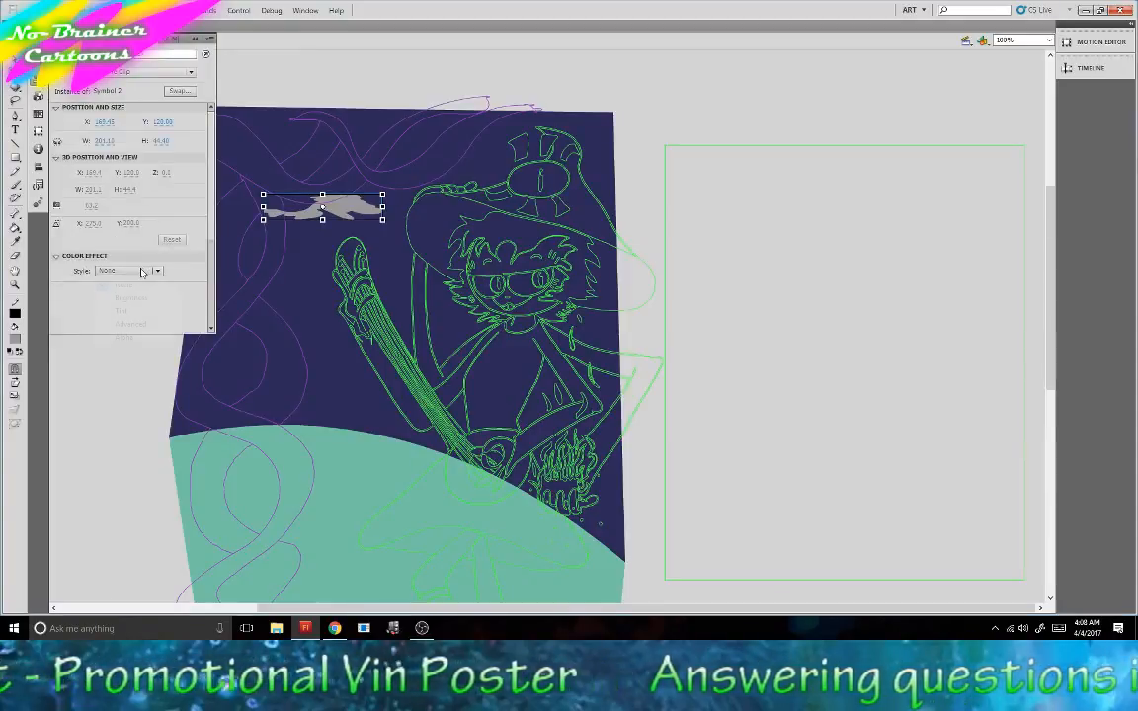
pyautogui.click(143, 337)
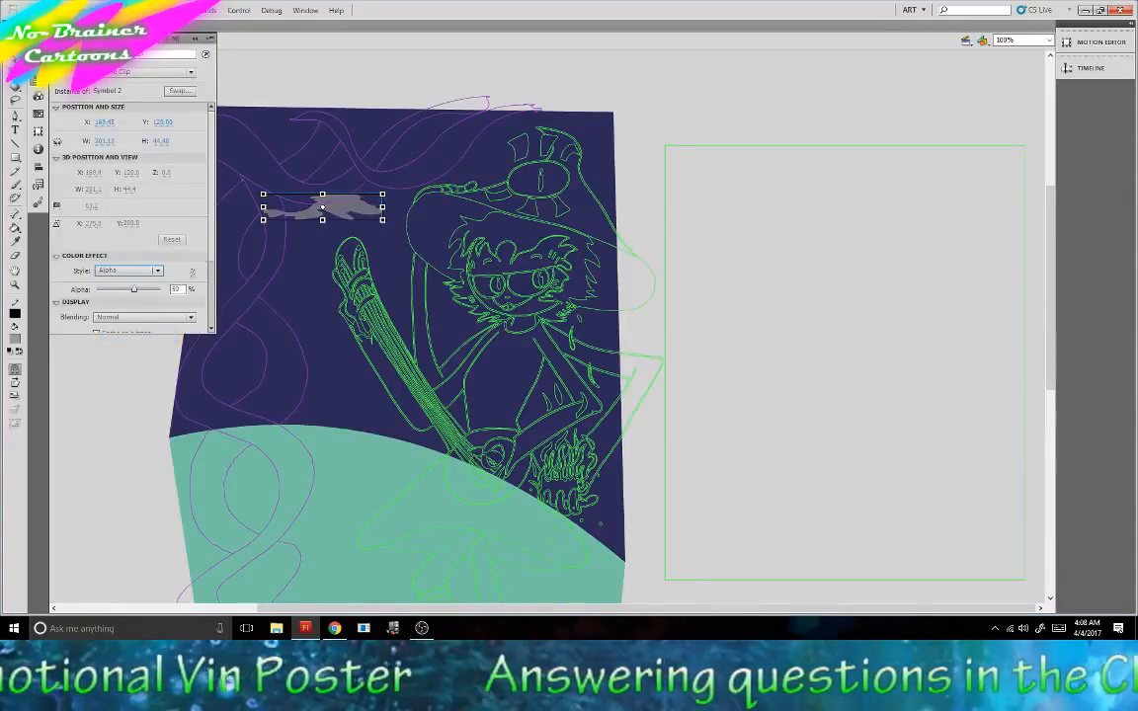
# Add a Blur filter to the semi-transparent cloud and set its quality to High.
pyautogui.click(197, 257)
pyautogui.scroll(-1, 84, 307)
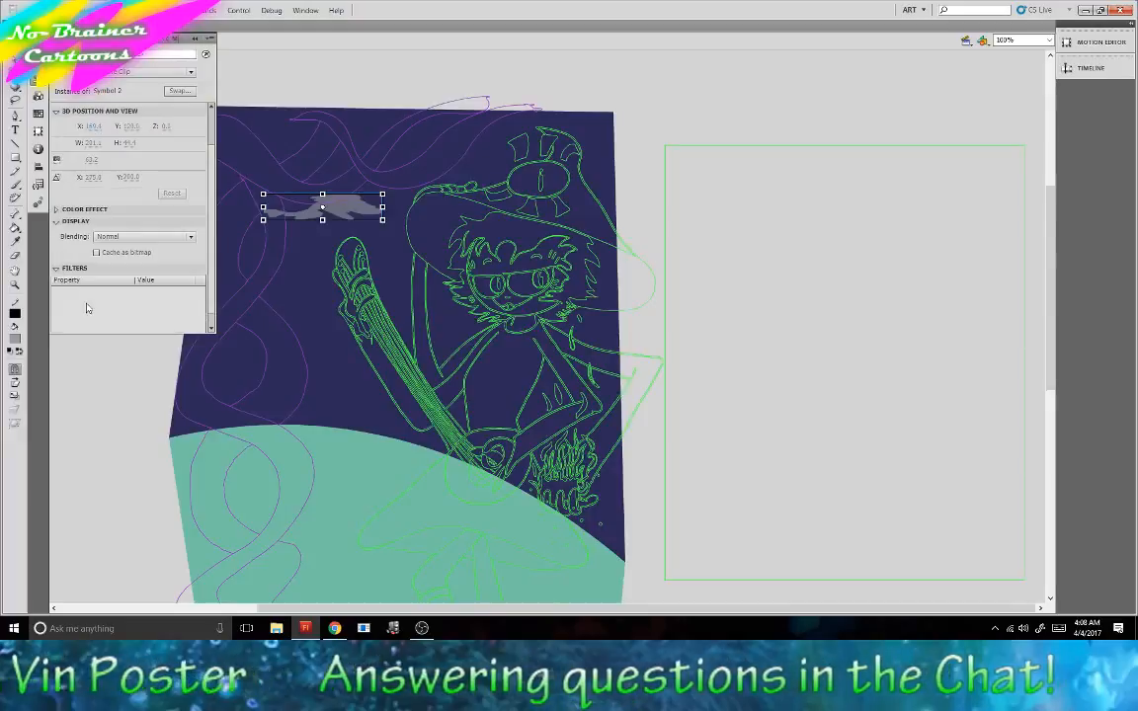
pyautogui.click(56, 271)
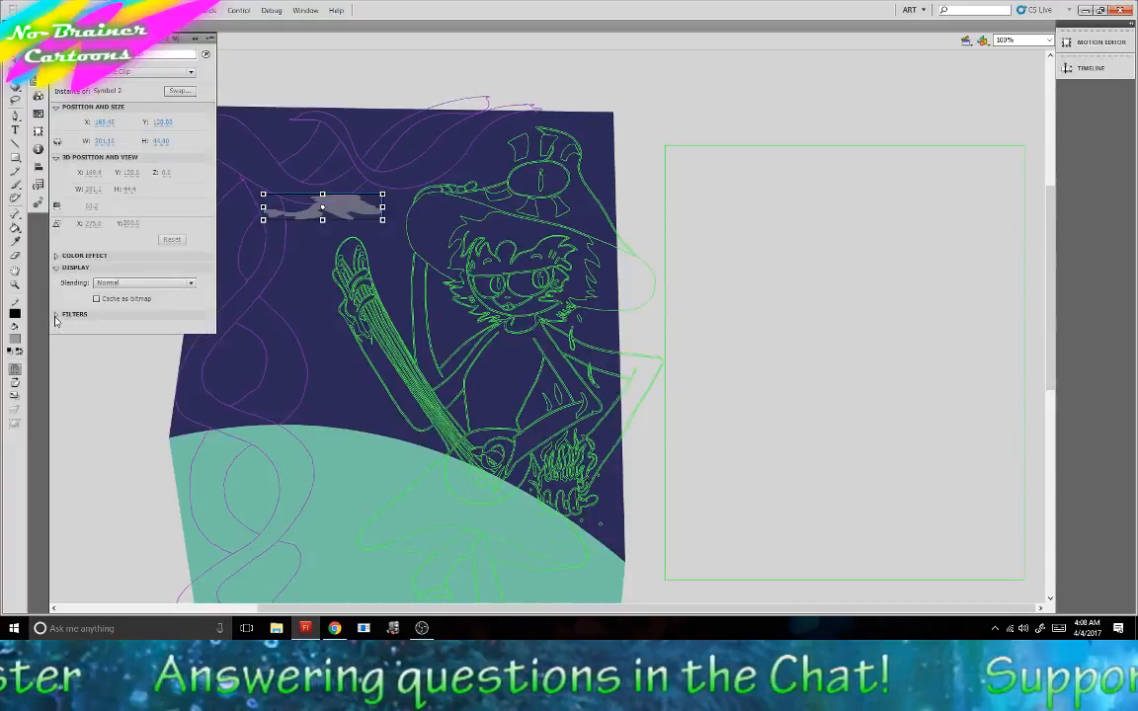
pyautogui.click(56, 314)
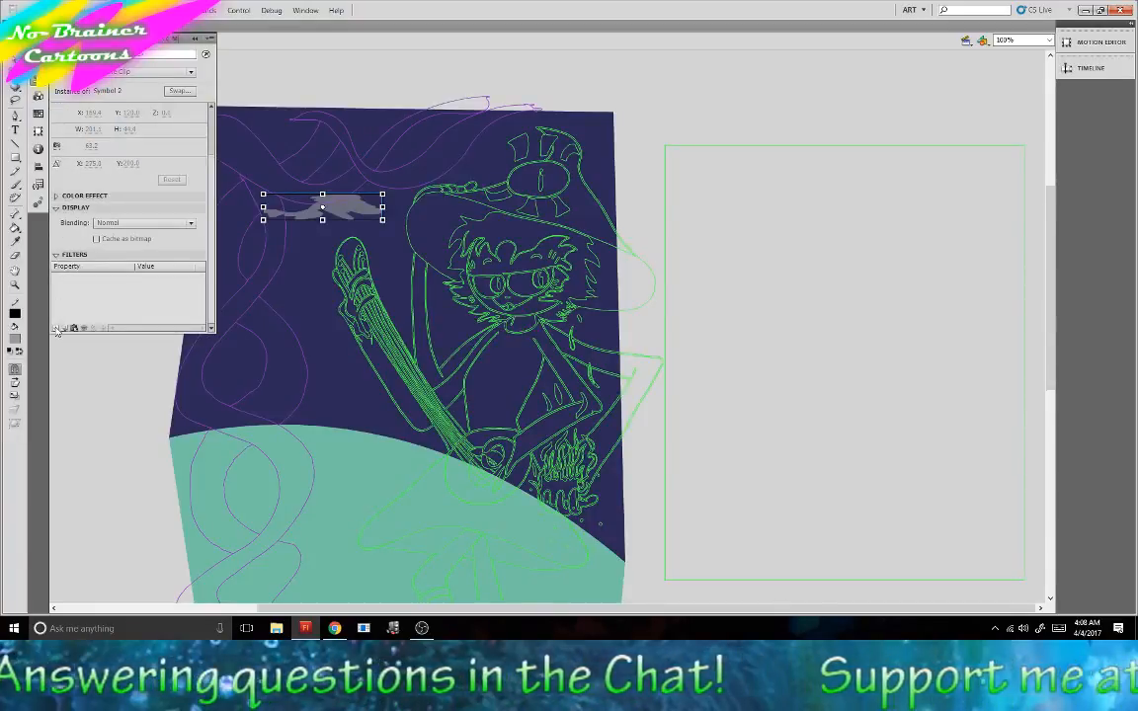
pyautogui.click(56, 327)
pyautogui.click(76, 396)
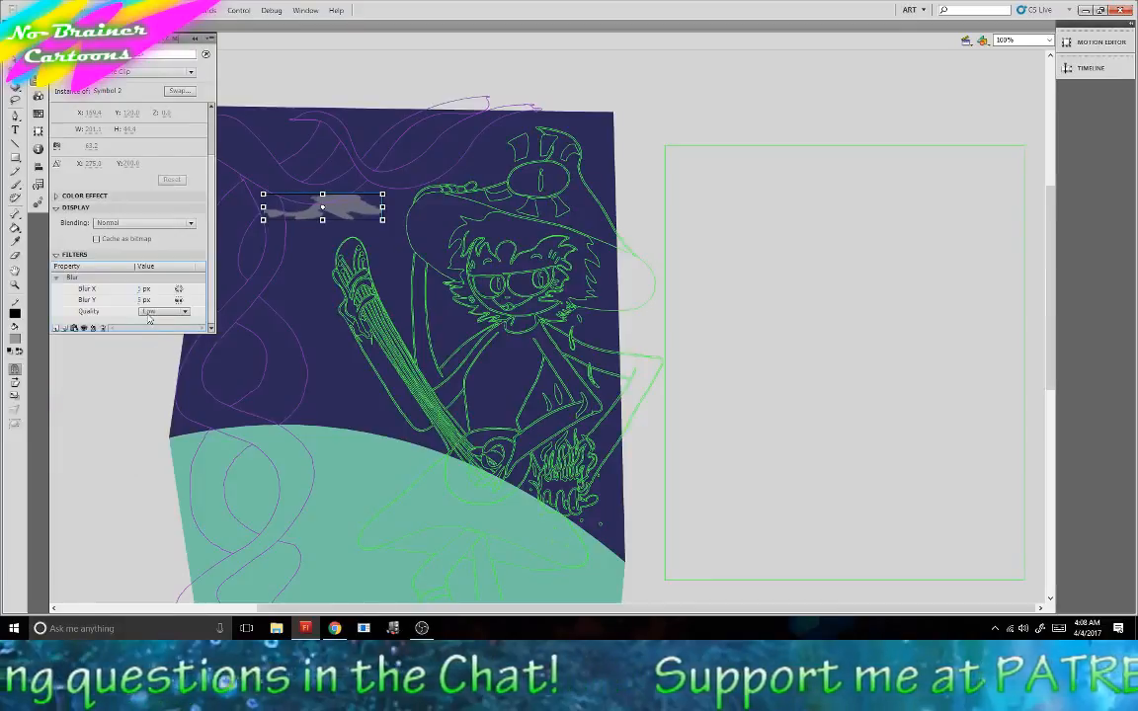
pyautogui.click(148, 312)
pyautogui.click(166, 349)
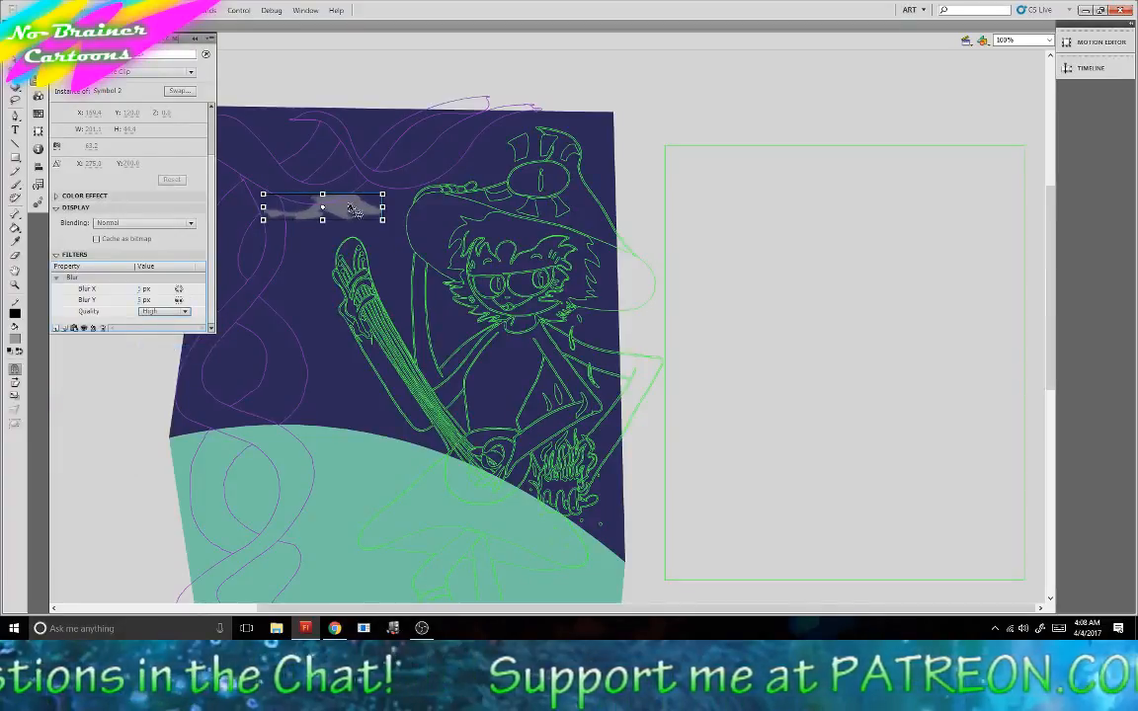
# Duplicate the blurred cloud by copying and pasting it, and place the copy beside the top of the witch's hat.
pyautogui.rightClick(314, 194)
pyautogui.click(375, 258)
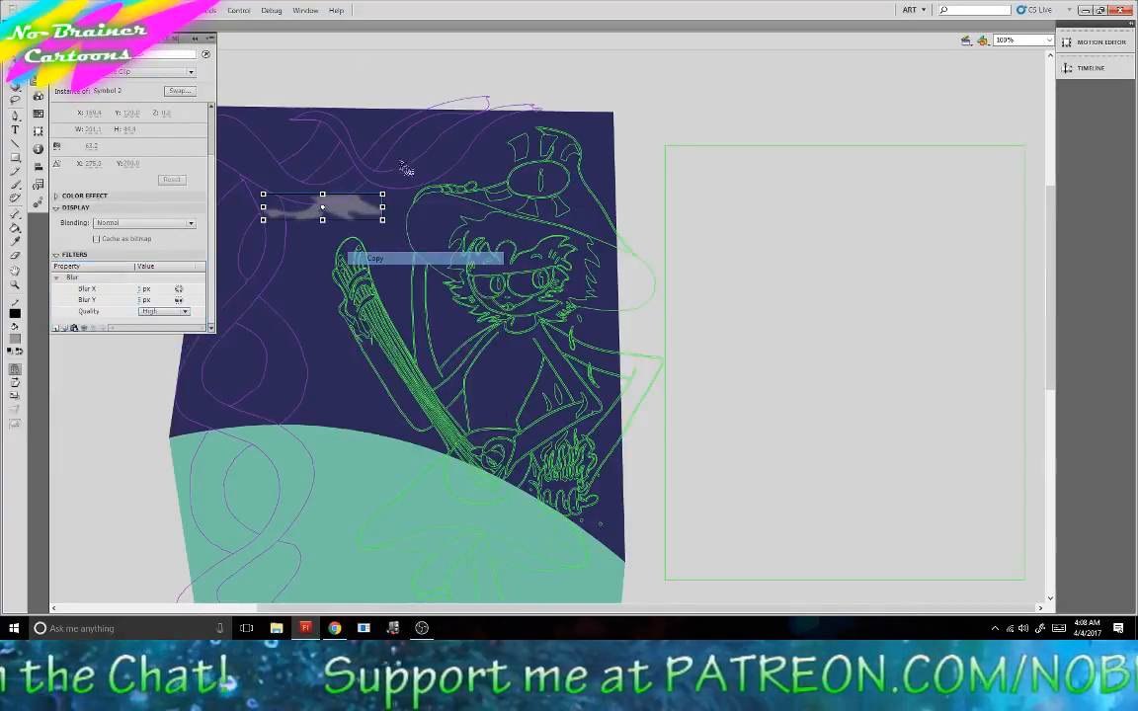
pyautogui.rightClick(358, 89)
pyautogui.click(405, 123)
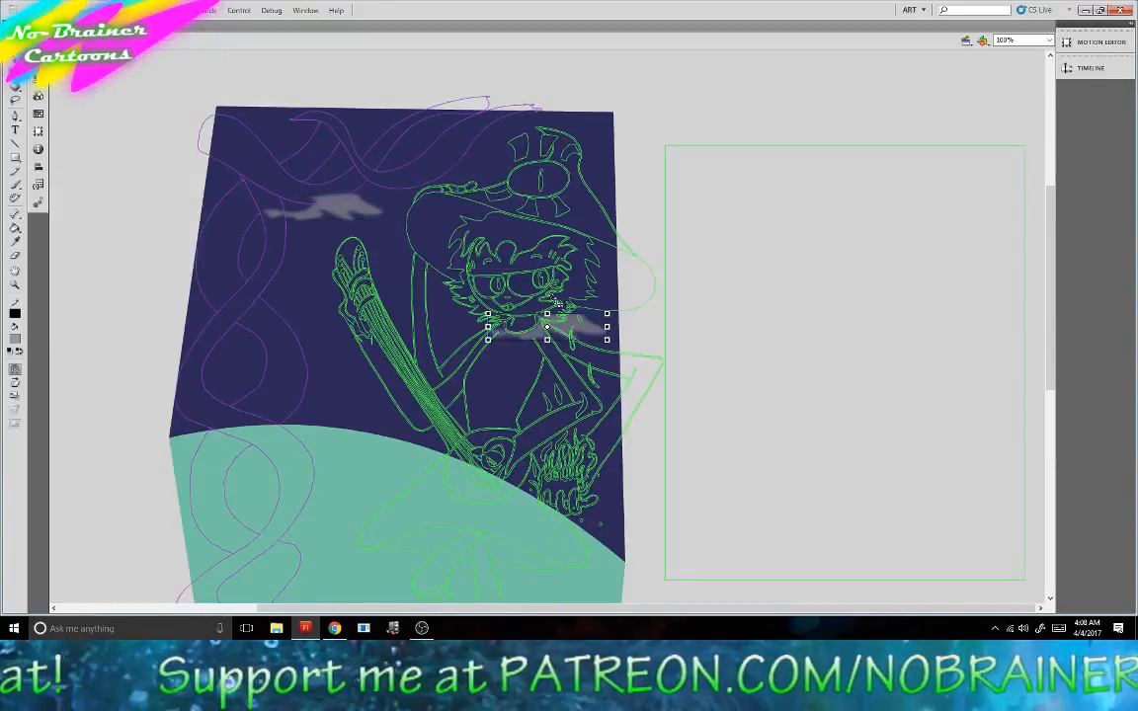
pyautogui.moveTo(546, 326); pyautogui.dragTo(477, 143)
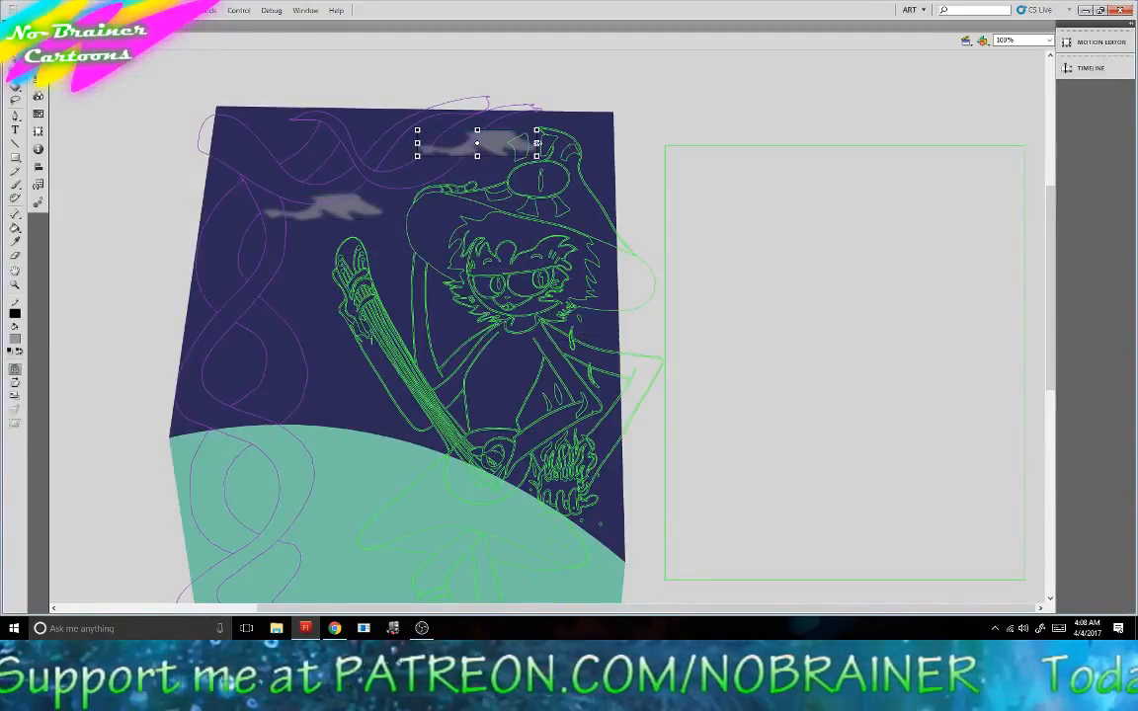
# Paste another copy of the cloud, place it just above the first one and flip it horizontally.
pyautogui.rightClick(546, 96)
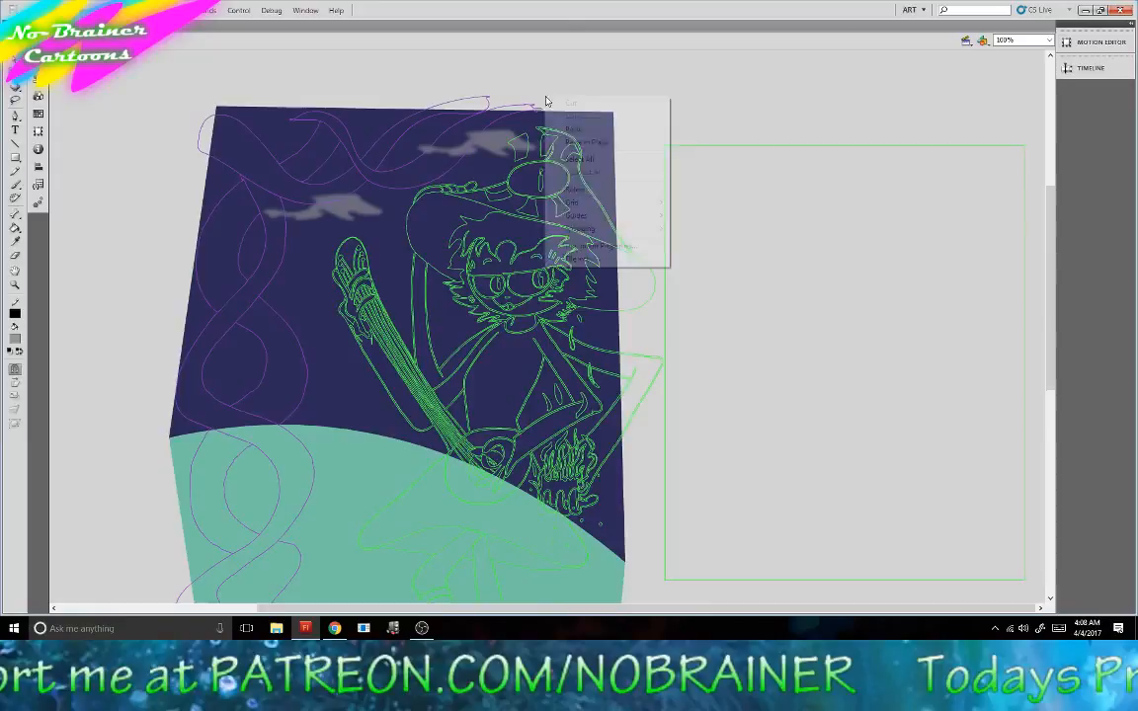
pyautogui.click(587, 142)
pyautogui.moveTo(322, 188); pyautogui.dragTo(322, 160)
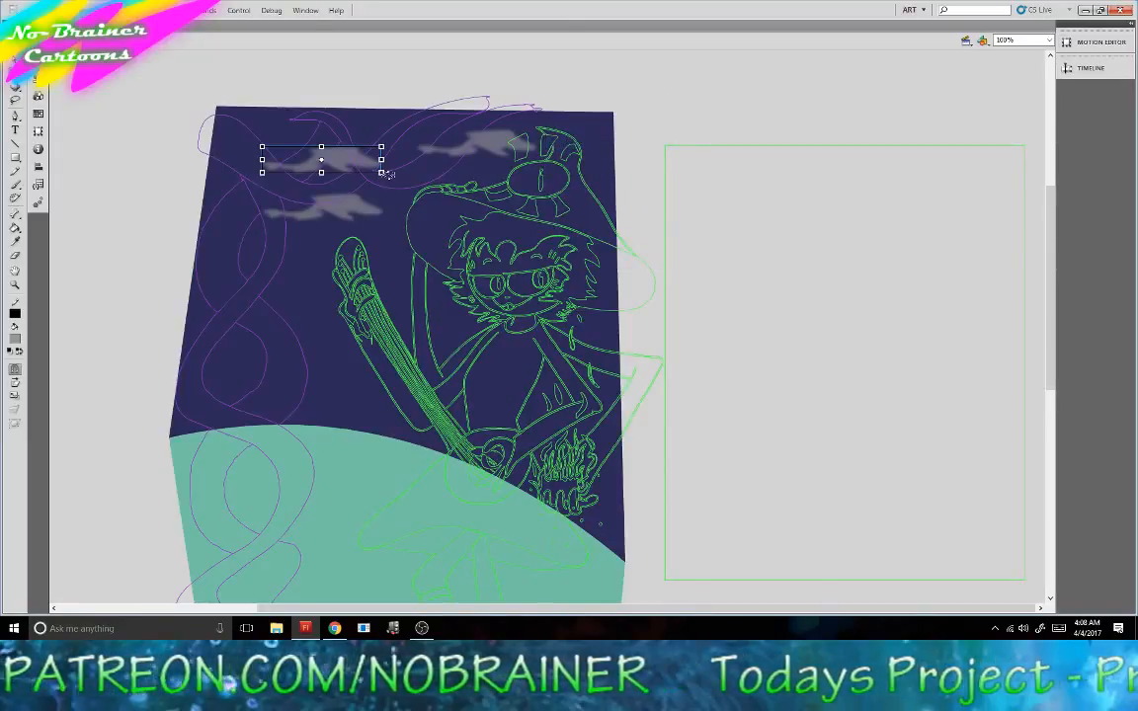
pyautogui.click(139, 10)
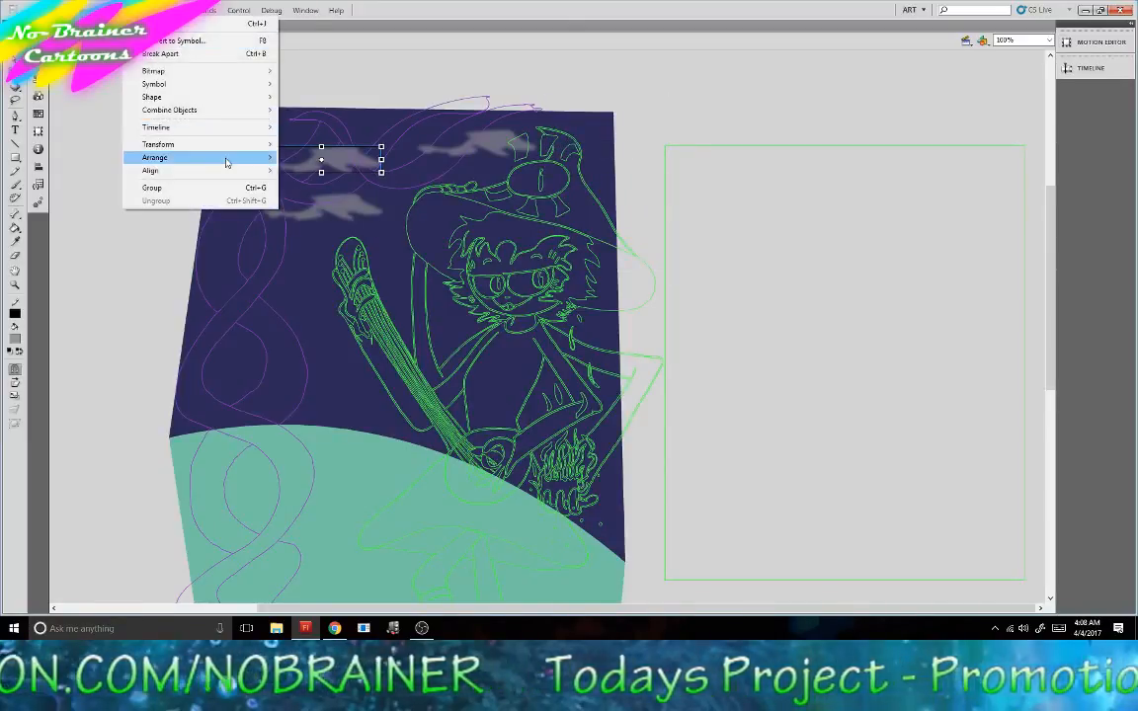
pyautogui.moveTo(265, 146)
pyautogui.click(336, 270)
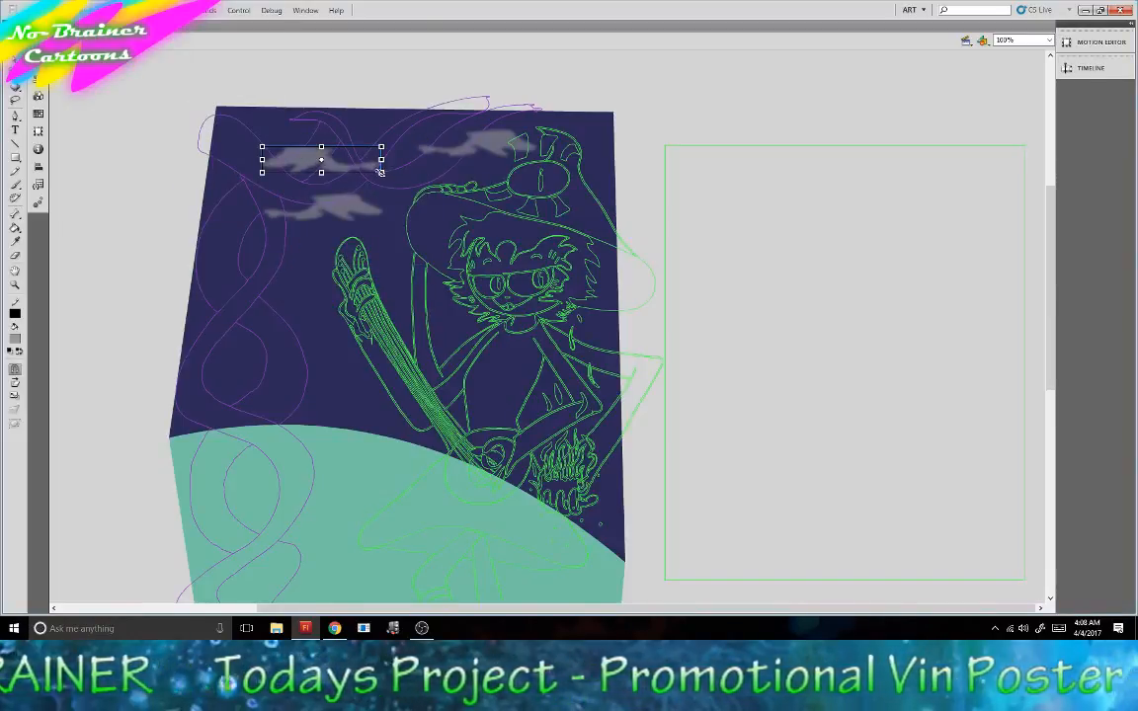
# Enlarge the flipped cloud to a long, wide shape and move it up along the sky's upper edge.
pyautogui.moveTo(380, 173); pyautogui.dragTo(441, 185)
pyautogui.moveTo(322, 186); pyautogui.dragTo(390, 144)
pyautogui.click(426, 92)
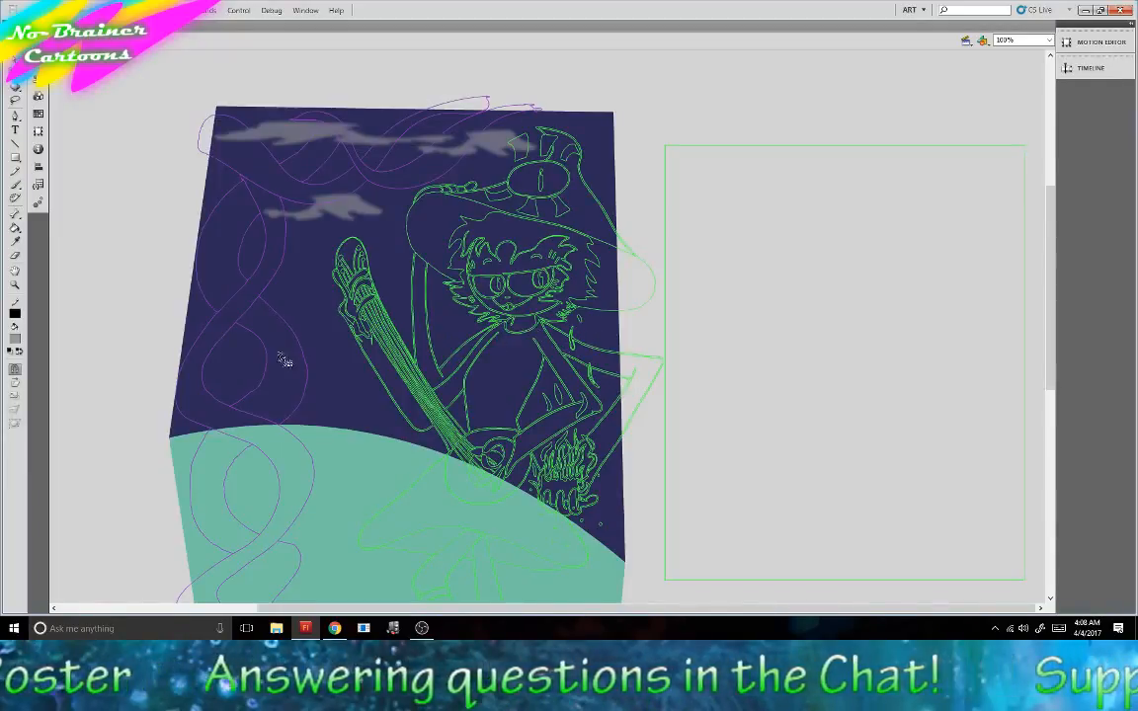
# Sample the hill's teal as the fill color and darken it to 54% brightness.
pyautogui.click(15, 338)
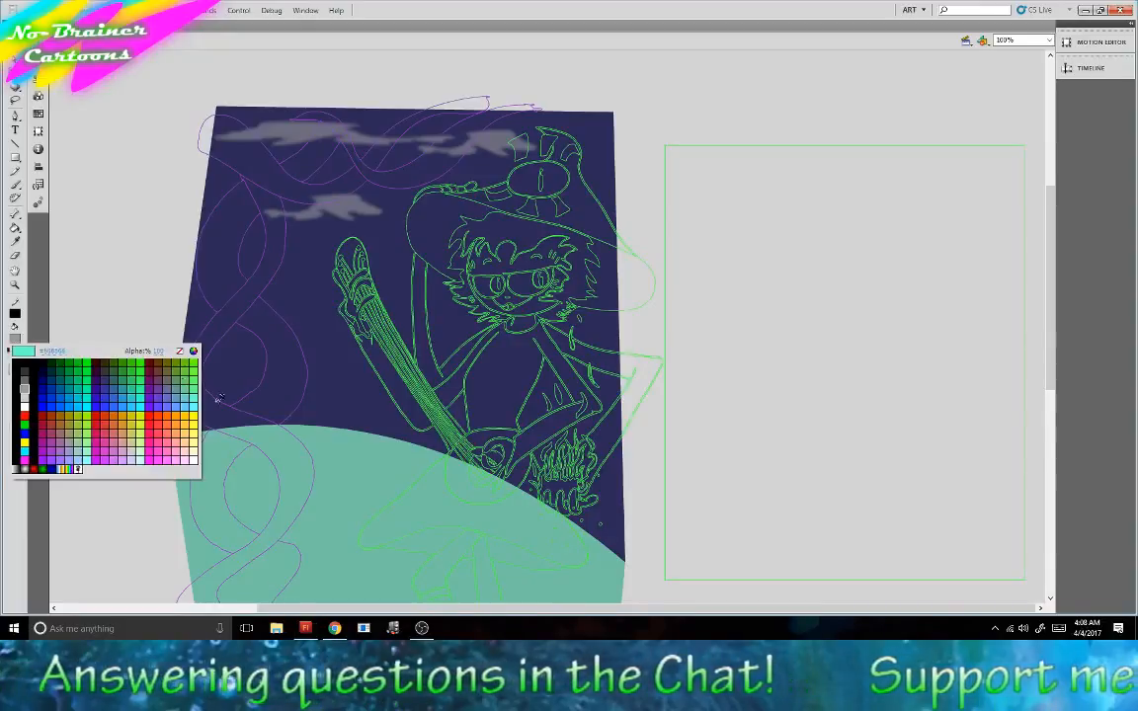
pyautogui.click(353, 480)
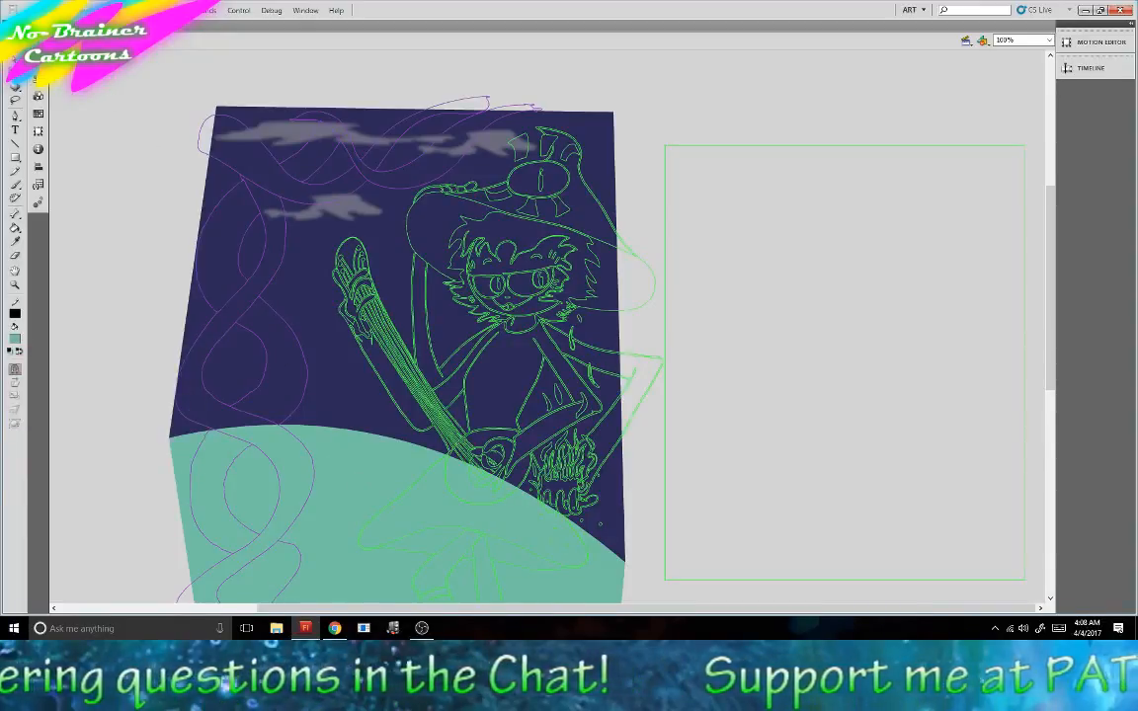
pyautogui.click(37, 61)
pyautogui.moveTo(159, 113)
pyautogui.mouseDown()
pyautogui.moveTo(146, 116)
pyautogui.moveTo(170, 149)
pyautogui.mouseUp()
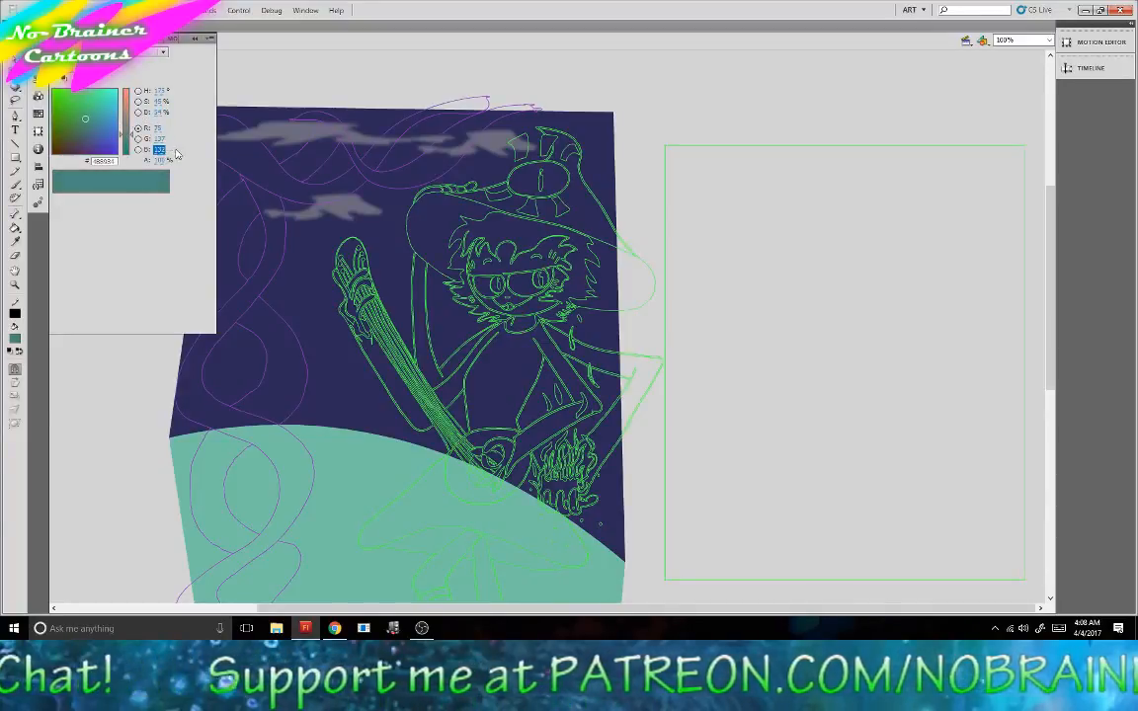
pyautogui.click(193, 38)
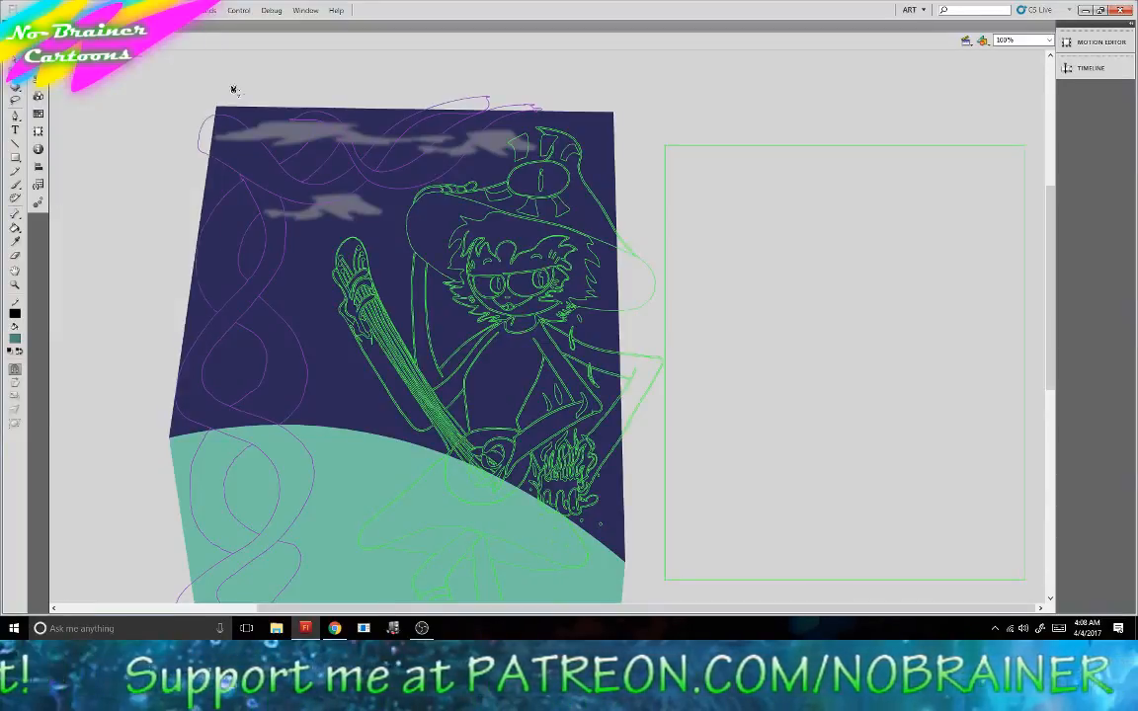
# Outline a jagged pine tree with the Brush behind the witch's bent arm at the poster's edge and fill it with the darkened teal.
pyautogui.click(14, 184)
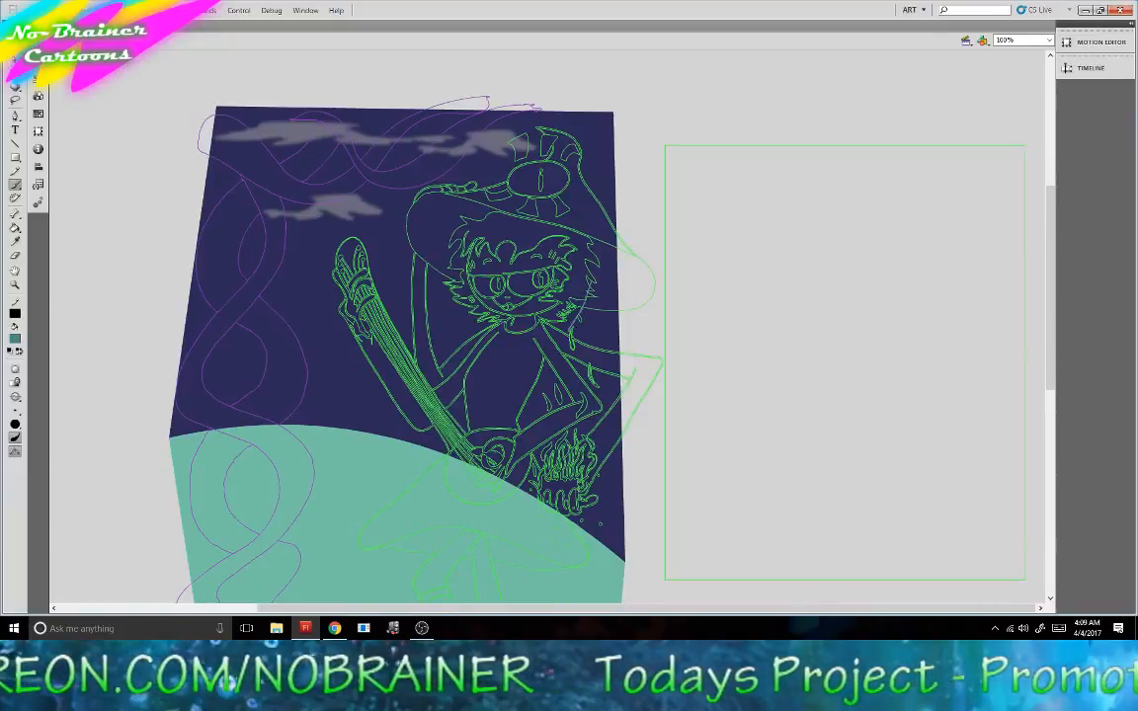
pyautogui.moveTo(572, 338)
pyautogui.mouseDown()
pyautogui.moveTo(542, 385)
pyautogui.moveTo(525, 470)
pyautogui.moveTo(563, 482)
pyautogui.moveTo(654, 480)
pyautogui.mouseUp()
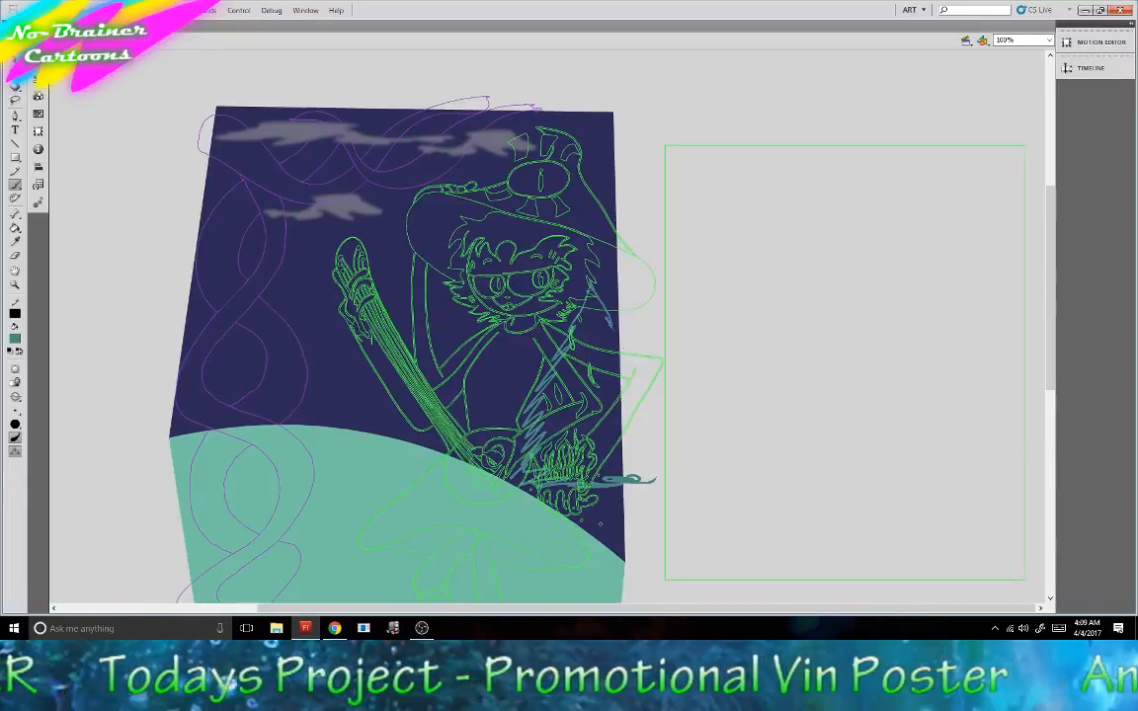
pyautogui.moveTo(611, 327)
pyautogui.mouseDown()
pyautogui.moveTo(671, 467)
pyautogui.moveTo(656, 481)
pyautogui.mouseUp()
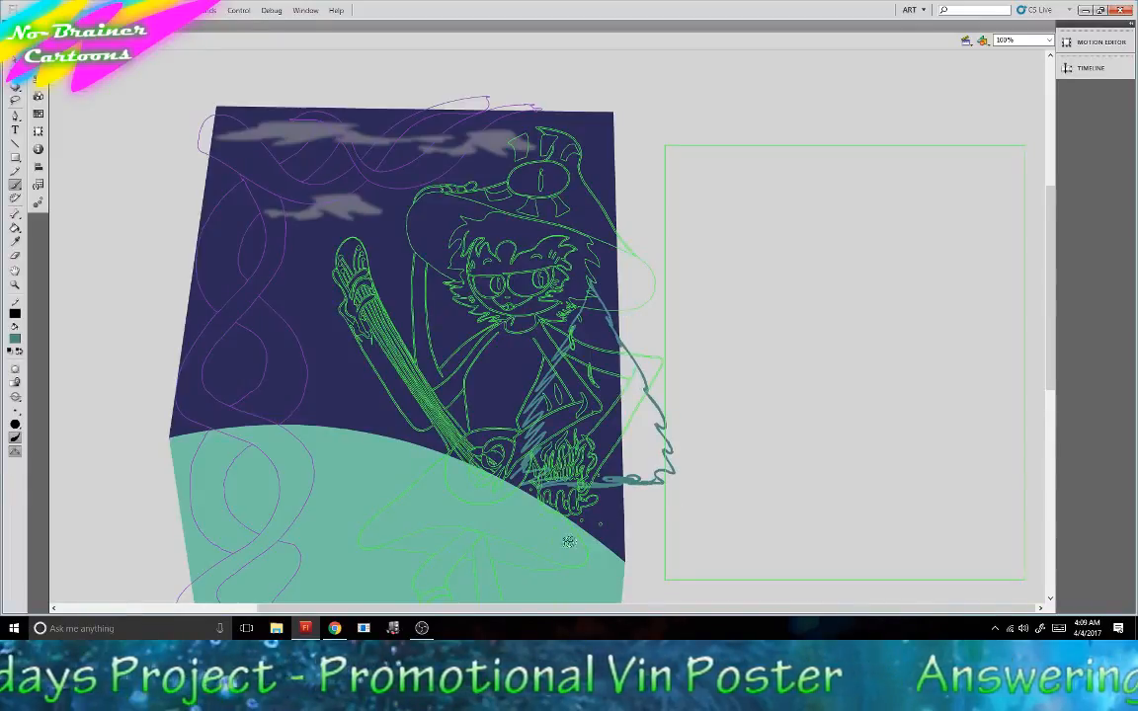
pyautogui.click(14, 227)
pyautogui.click(597, 406)
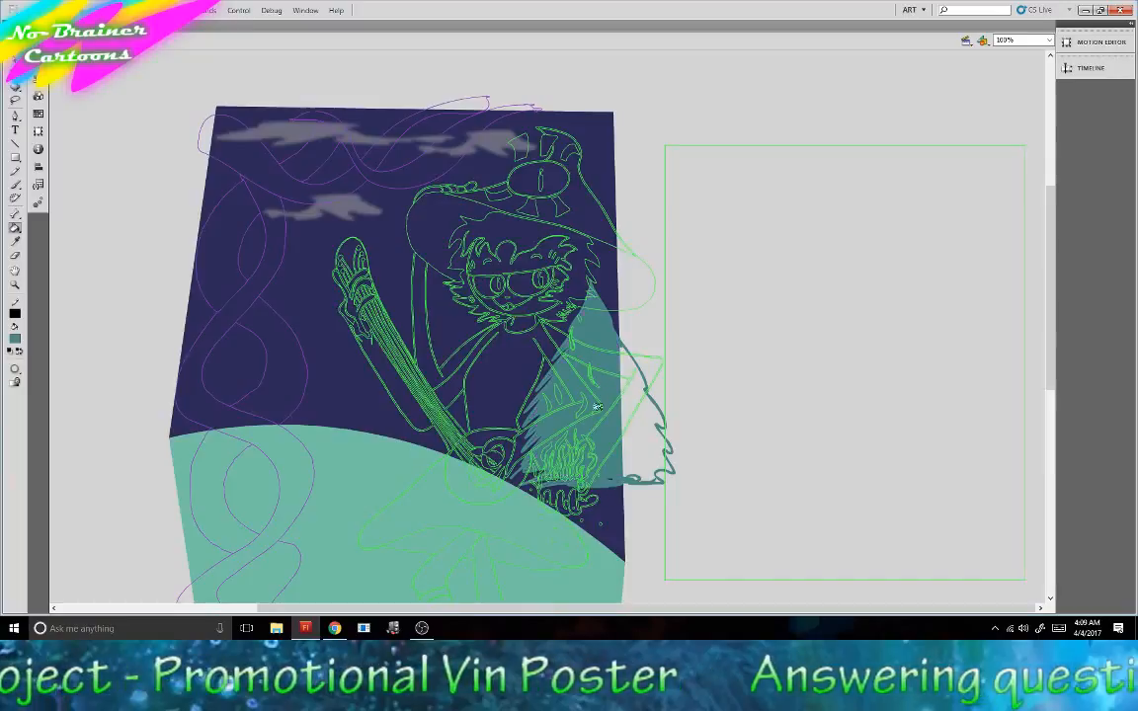
pyautogui.click(621, 474)
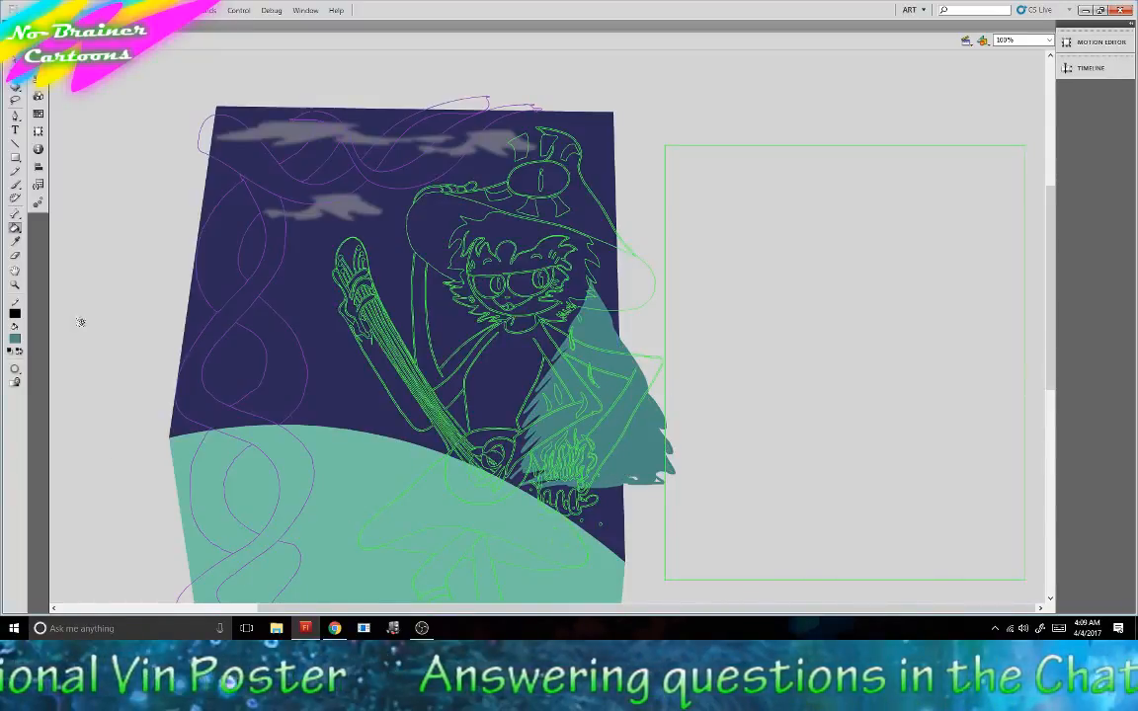
# Darken the teal brush color further to 46% brightness.
pyautogui.click(16, 186)
pyautogui.click(37, 96)
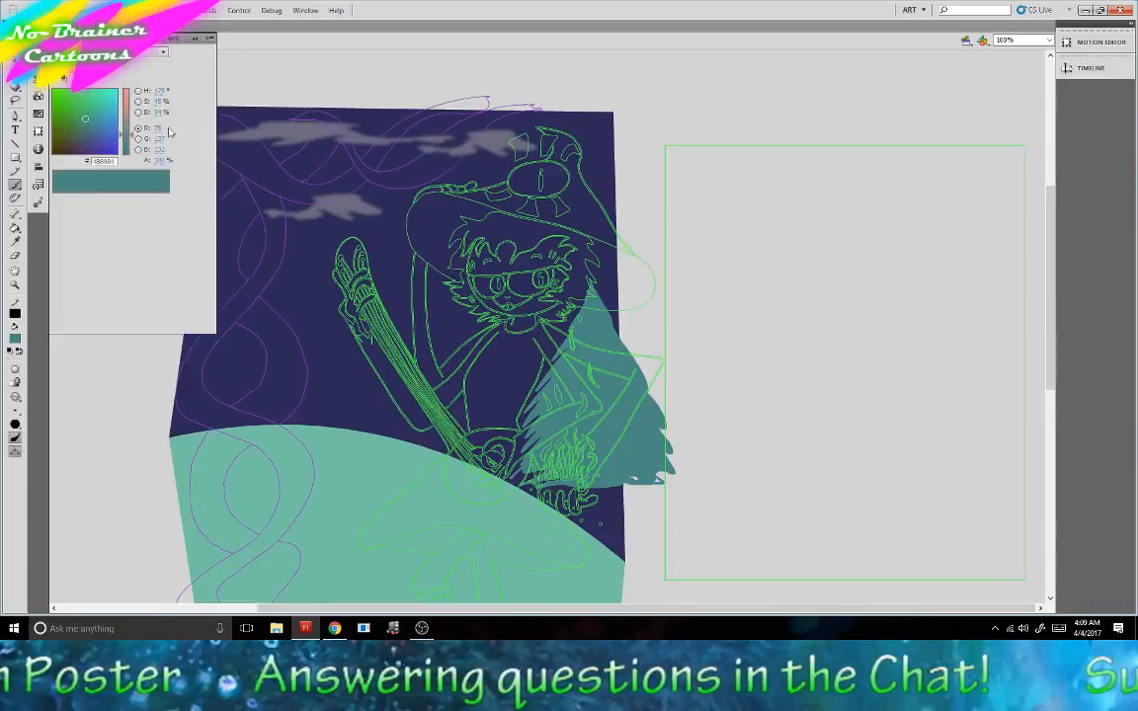
pyautogui.moveTo(160, 113); pyautogui.dragTo(153, 112)
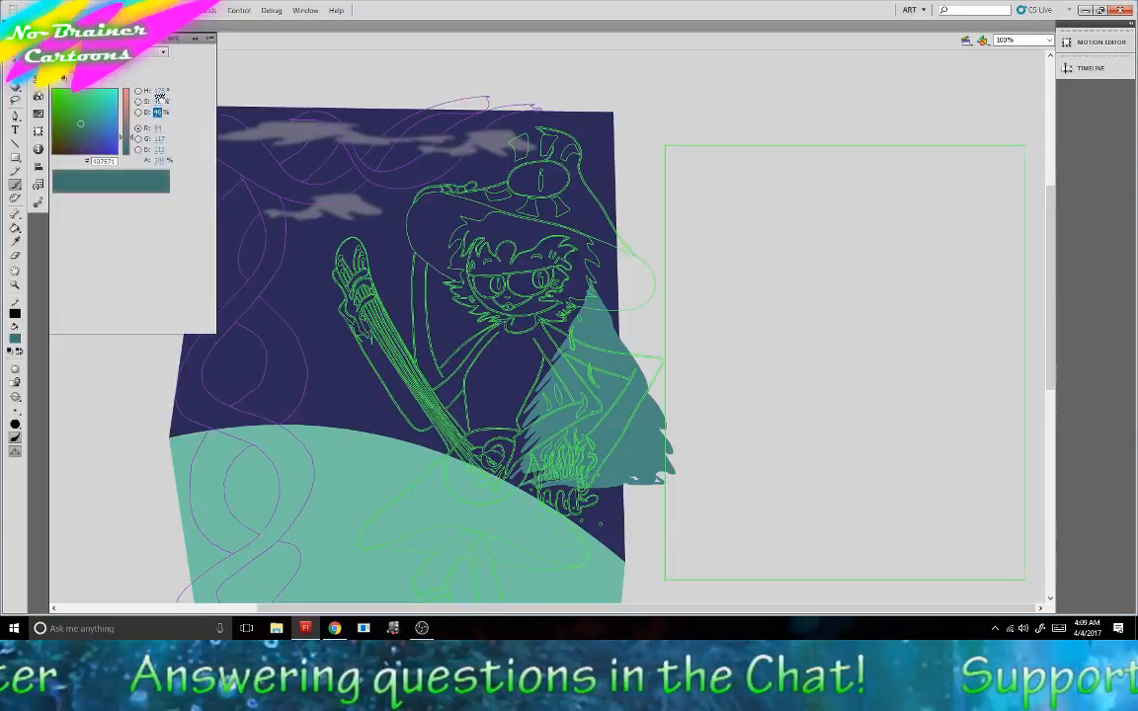
pyautogui.click(186, 42)
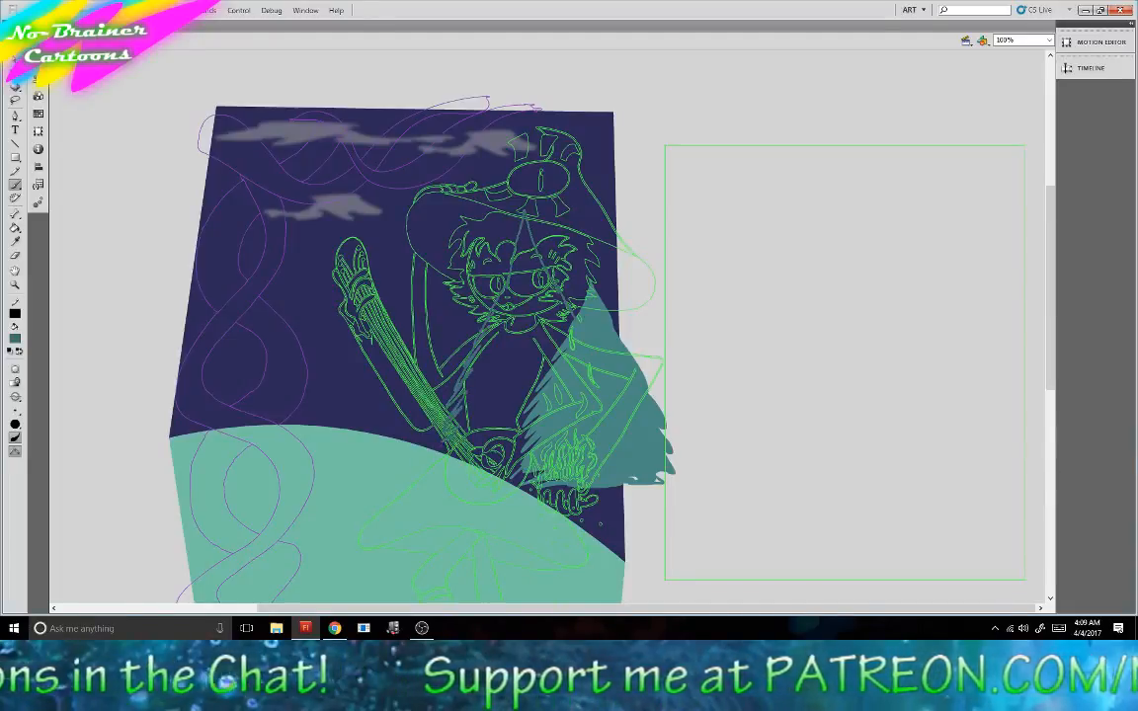
# Brush the outline of a second pine tree behind the witch's head and torso and fill it with the darker teal.
pyautogui.moveTo(445, 460); pyautogui.dragTo(447, 466)
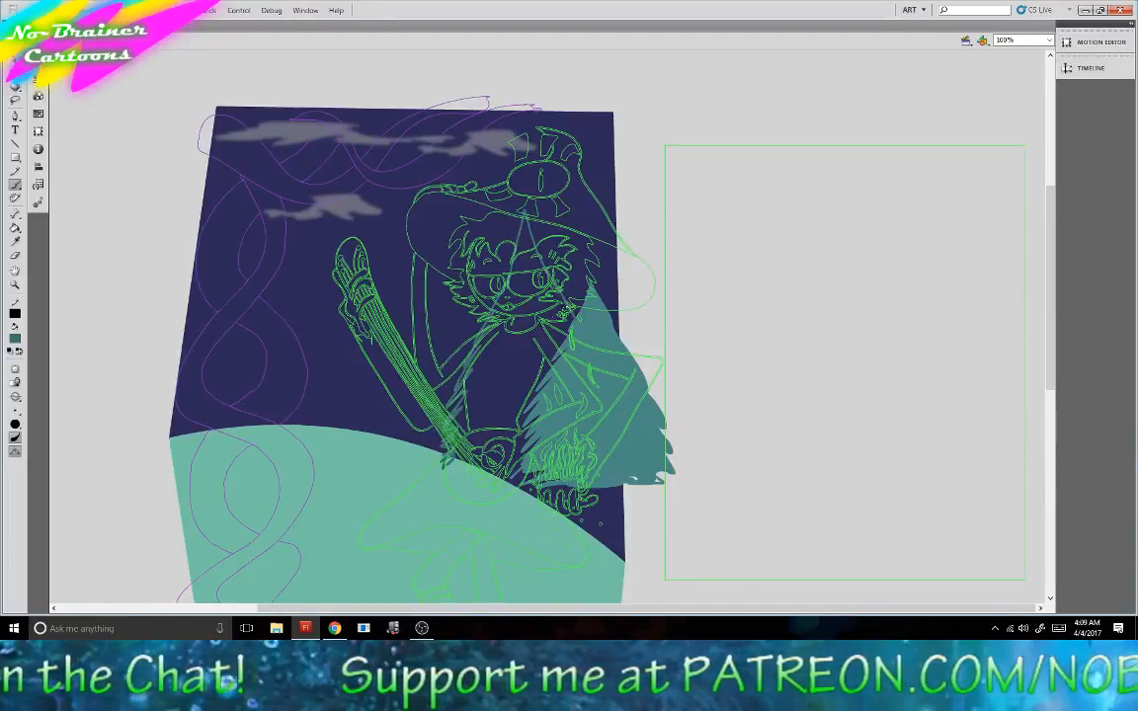
pyautogui.click(14, 241)
pyautogui.click(497, 347)
pyautogui.click(15, 185)
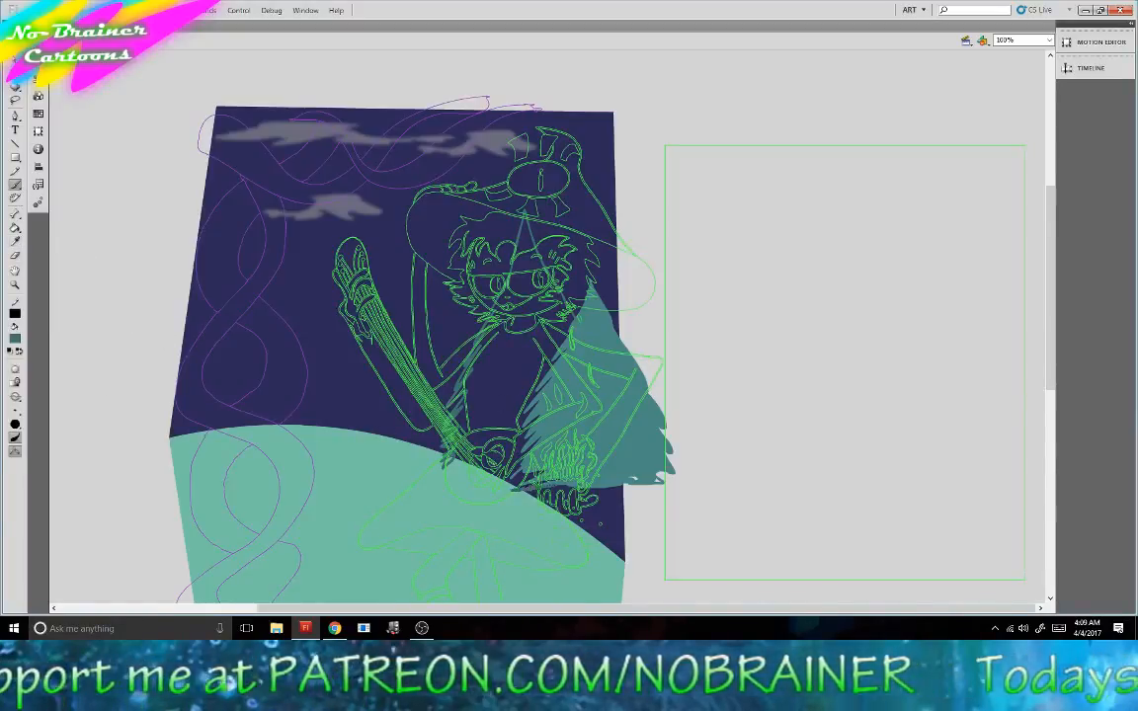
pyautogui.click(15, 227)
pyautogui.click(500, 293)
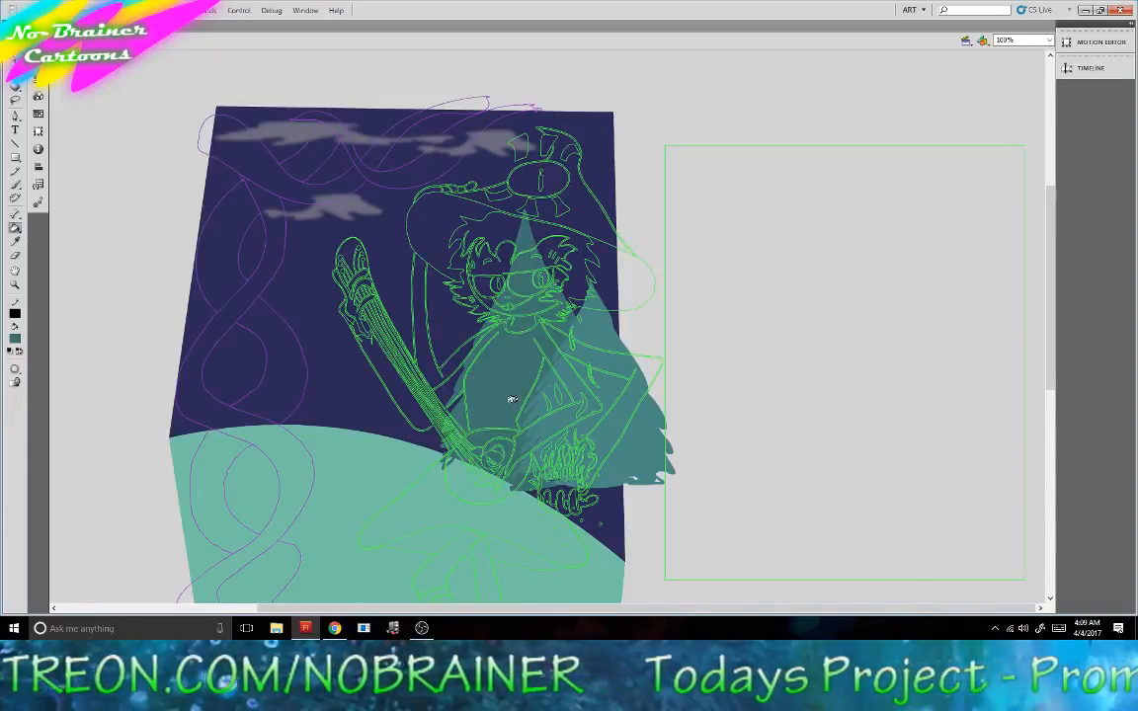
# Try to brush a third, taller pine tree outline behind the banjo's neck, and undo the strokes.
pyautogui.click(38, 96)
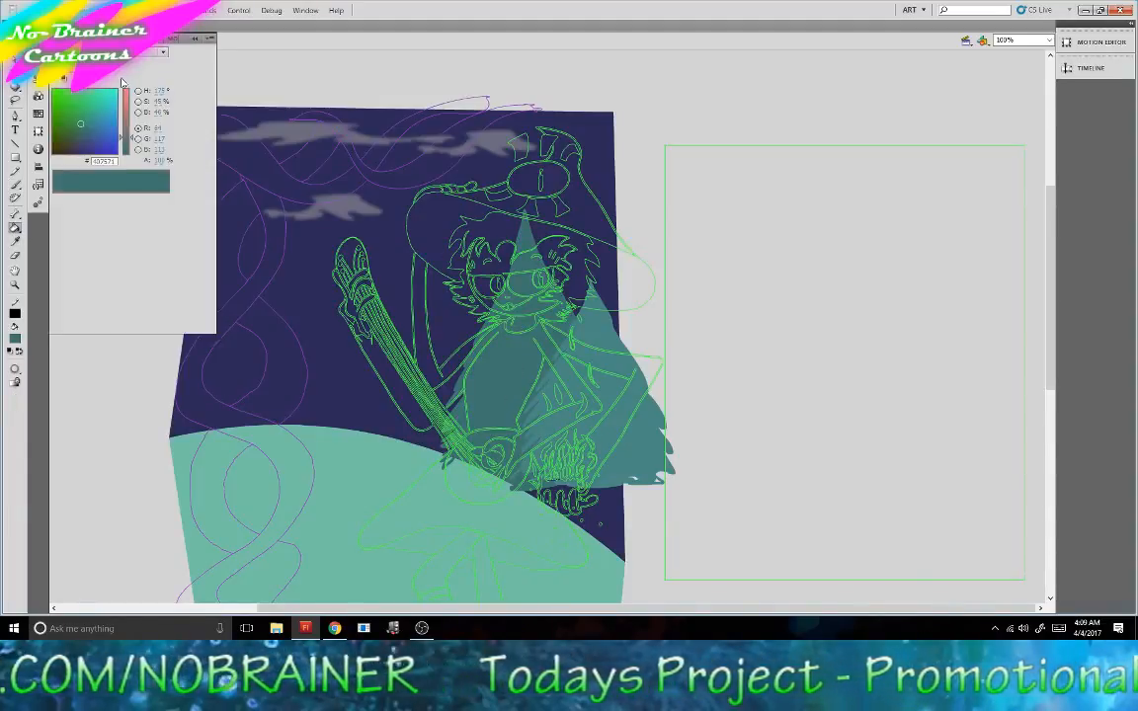
pyautogui.click(172, 33)
pyautogui.click(15, 185)
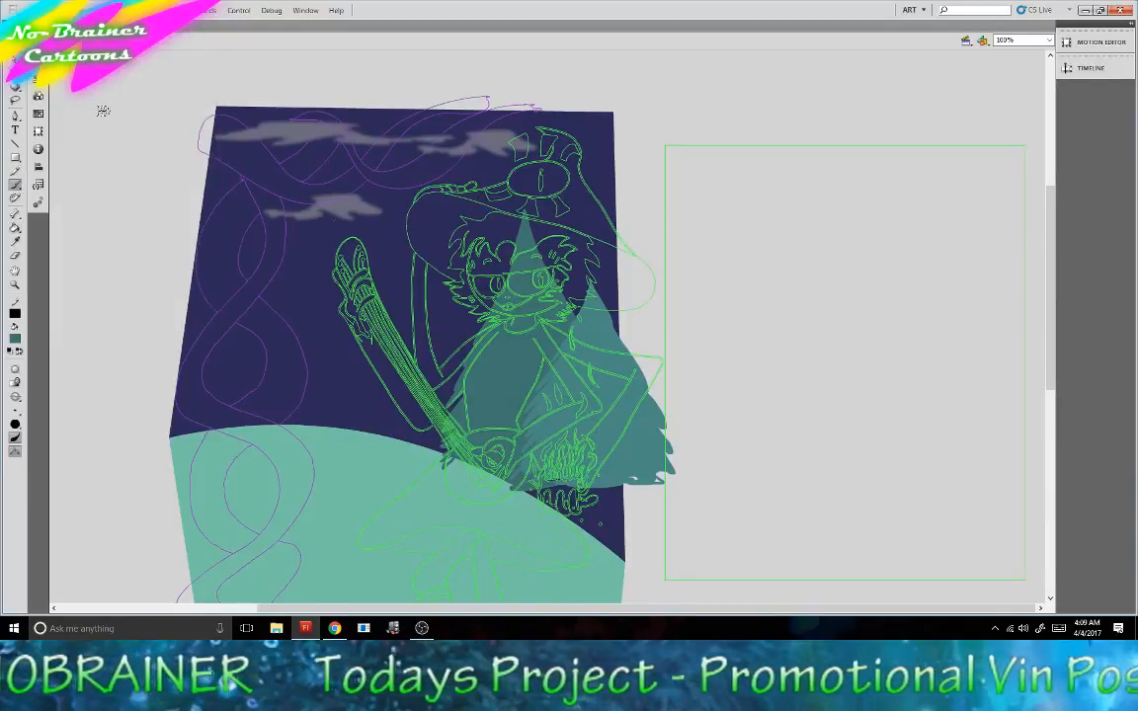
pyautogui.moveTo(274, 393)
pyautogui.mouseDown()
pyautogui.moveTo(299, 225)
pyautogui.moveTo(313, 245)
pyautogui.moveTo(326, 233)
pyautogui.moveTo(326, 153)
pyautogui.moveTo(333, 212)
pyautogui.moveTo(353, 209)
pyautogui.moveTo(371, 261)
pyautogui.mouseUp()
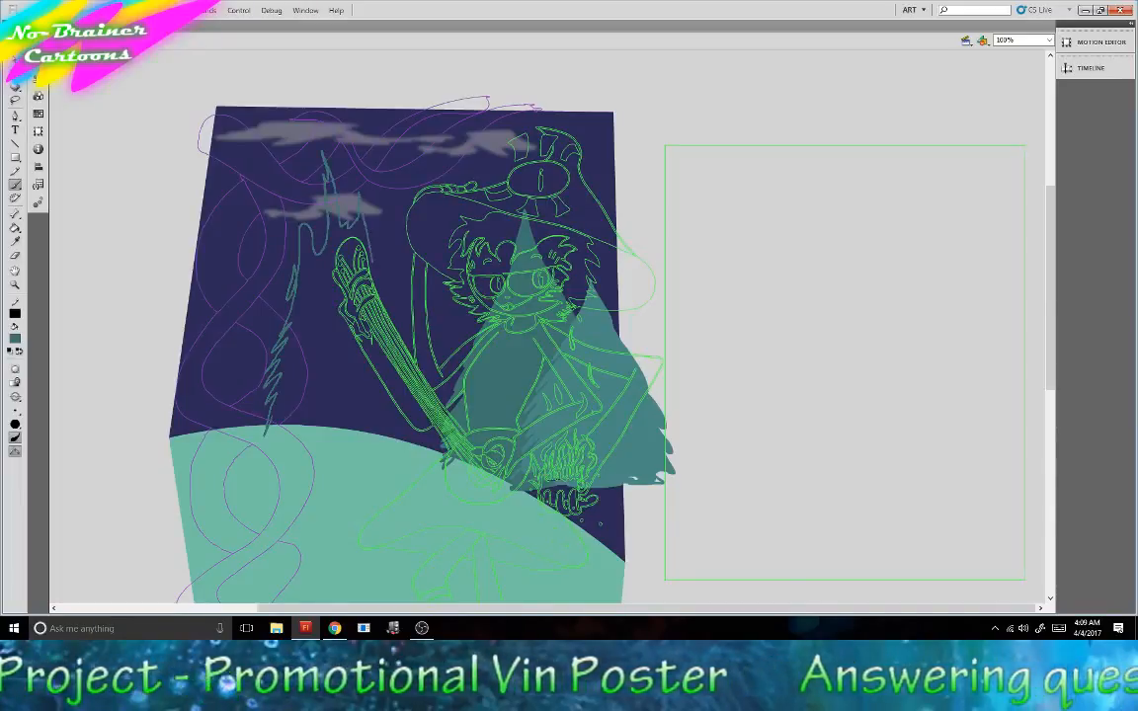
pyautogui.moveTo(356, 332)
pyautogui.mouseDown()
pyautogui.moveTo(336, 378)
pyautogui.moveTo(351, 405)
pyautogui.mouseUp()
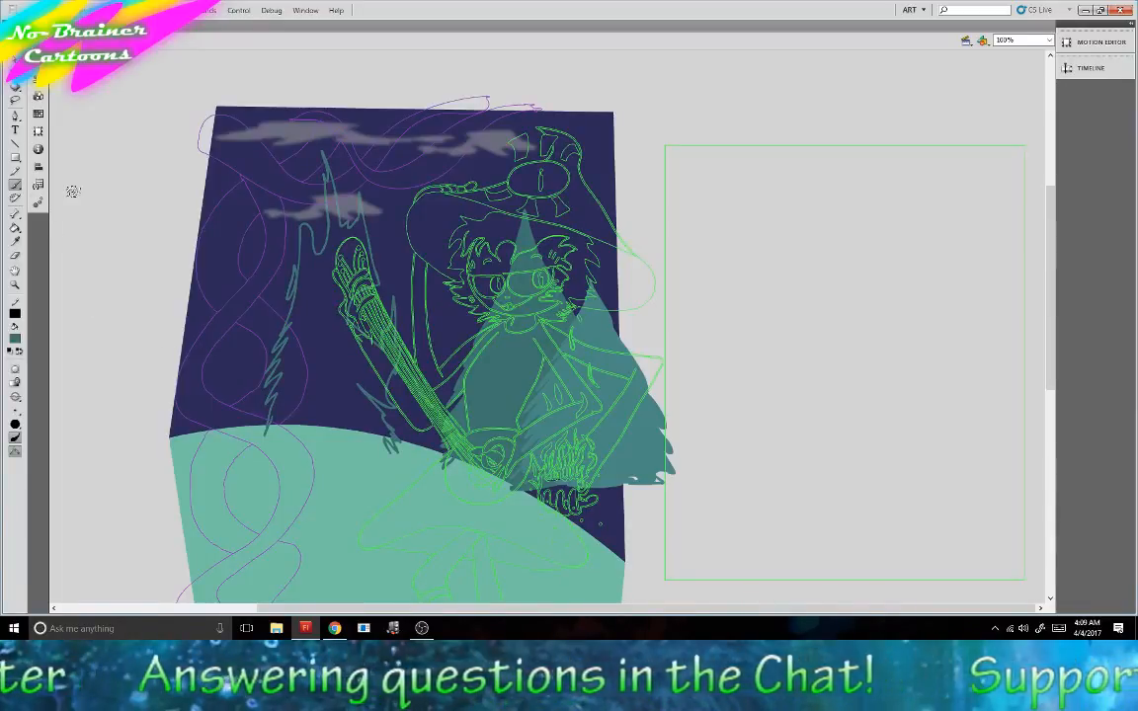
pyautogui.hotkey('ctrl', 'z')
pyautogui.hotkey('ctrl', 'z')
pyautogui.hotkey('ctrl', 'z')
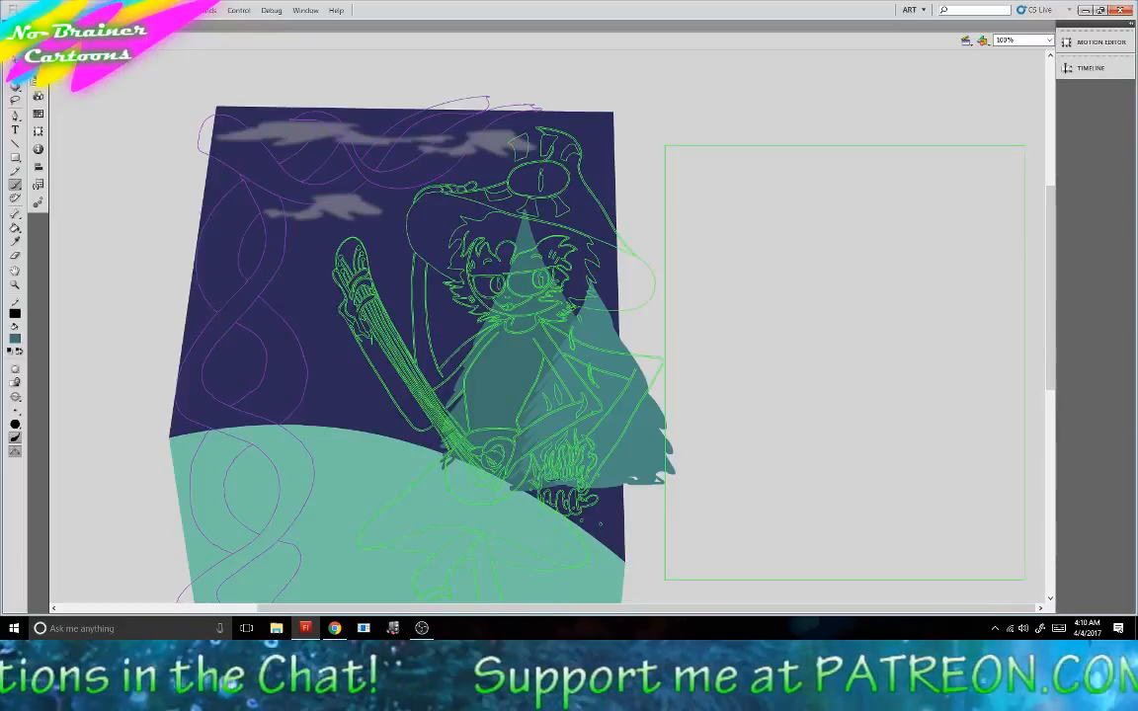
# Brush a jagged pine tree outline with a curved tip behind the banjo's neck and fill it with the current teal.
pyautogui.click(16, 365)
pyautogui.click(67, 404)
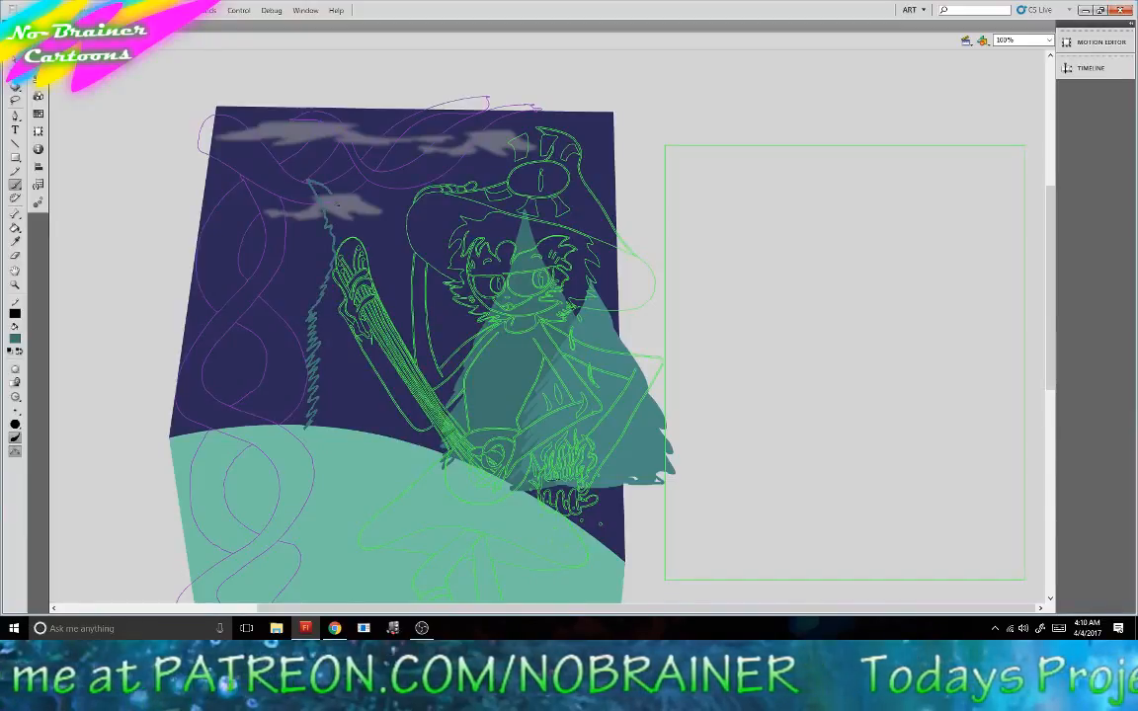
pyautogui.moveTo(346, 195); pyautogui.dragTo(345, 288)
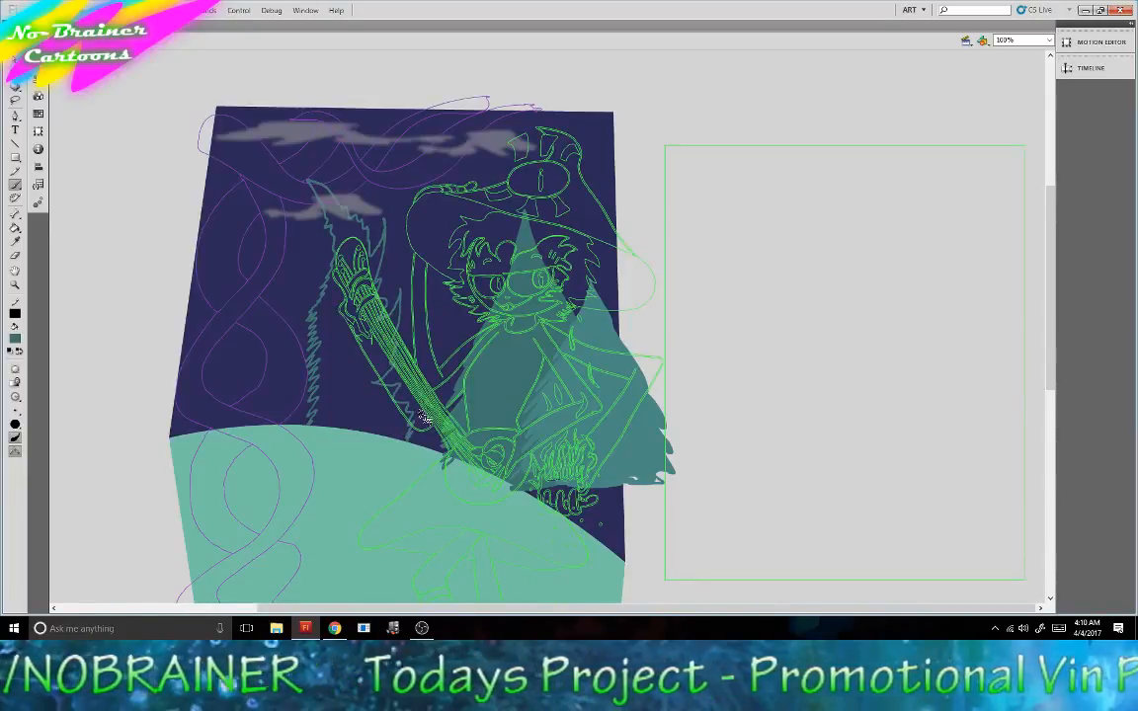
pyautogui.hotkey('ctrl', 'z')
pyautogui.moveTo(314, 428); pyautogui.dragTo(322, 354)
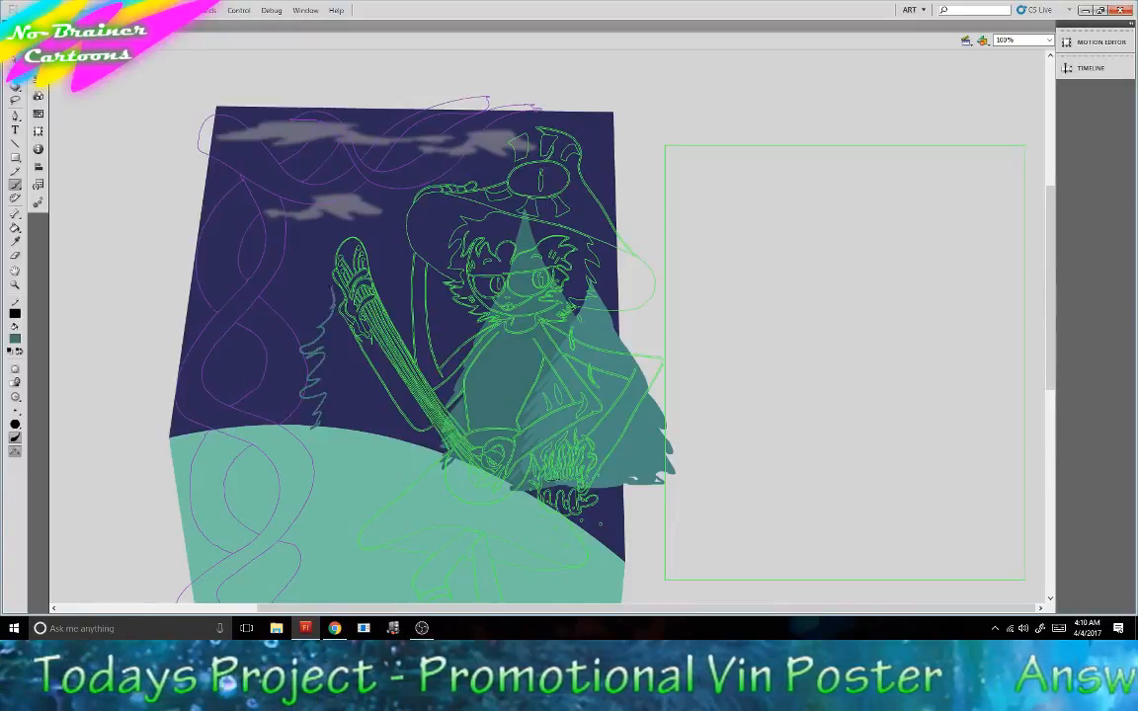
pyautogui.moveTo(312, 265)
pyautogui.mouseDown()
pyautogui.moveTo(293, 193)
pyautogui.moveTo(317, 229)
pyautogui.mouseUp()
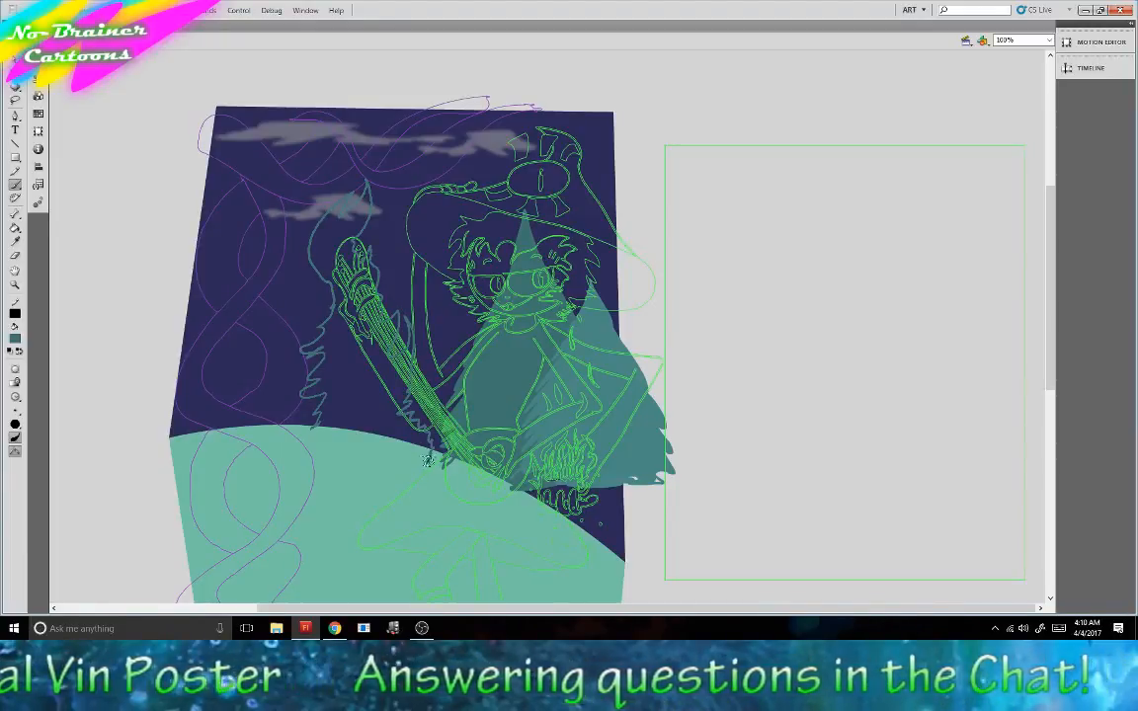
pyautogui.click(14, 226)
pyautogui.click(355, 379)
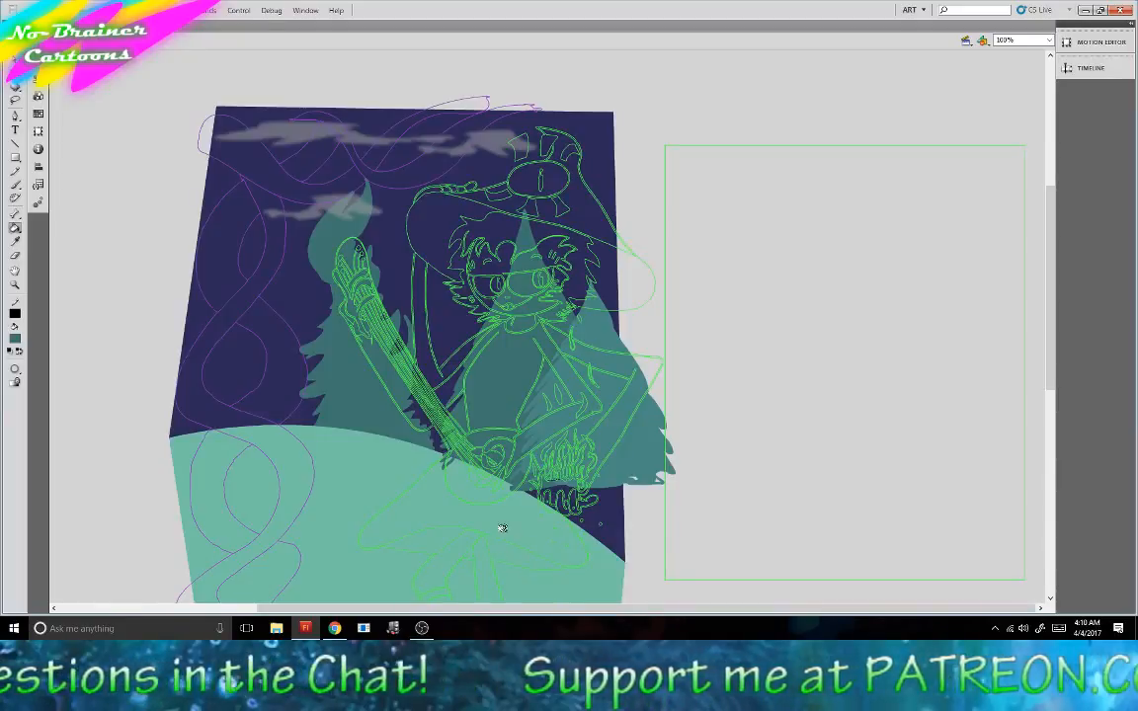
# Darken the teal further, brush a taller pine tree outline reaching the clouds on the poster's left side, and fill it.
pyautogui.click(37, 95)
pyautogui.moveTo(156, 110); pyautogui.dragTo(139, 109)
pyautogui.click(174, 38)
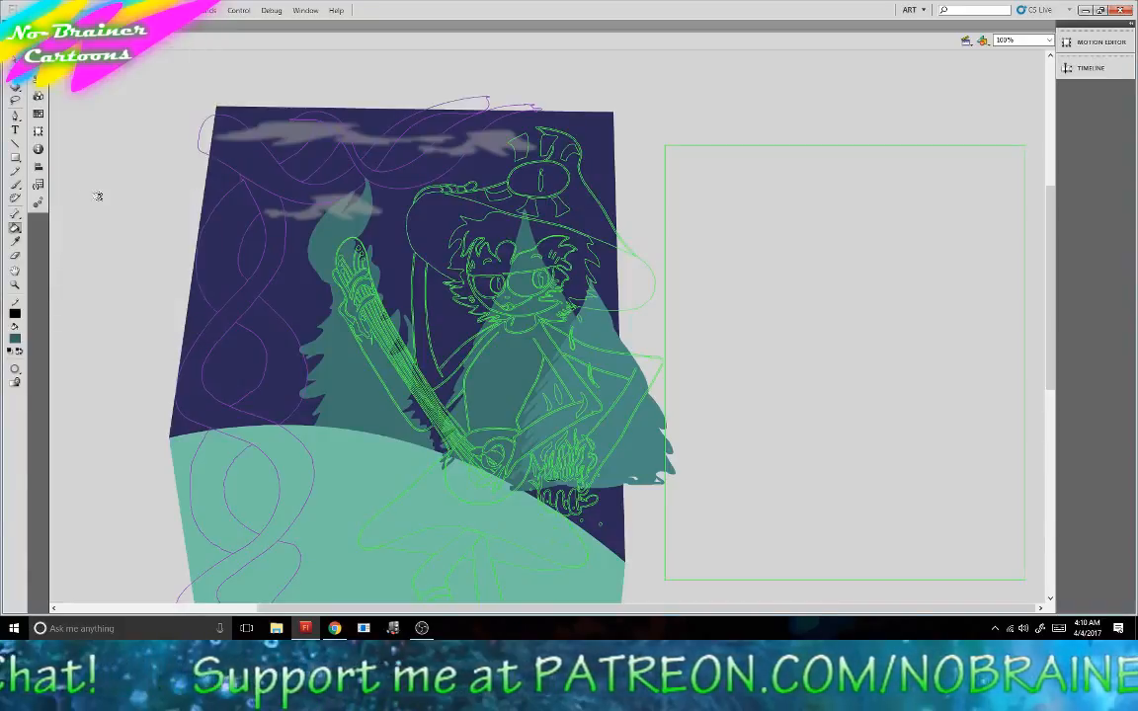
pyautogui.click(15, 183)
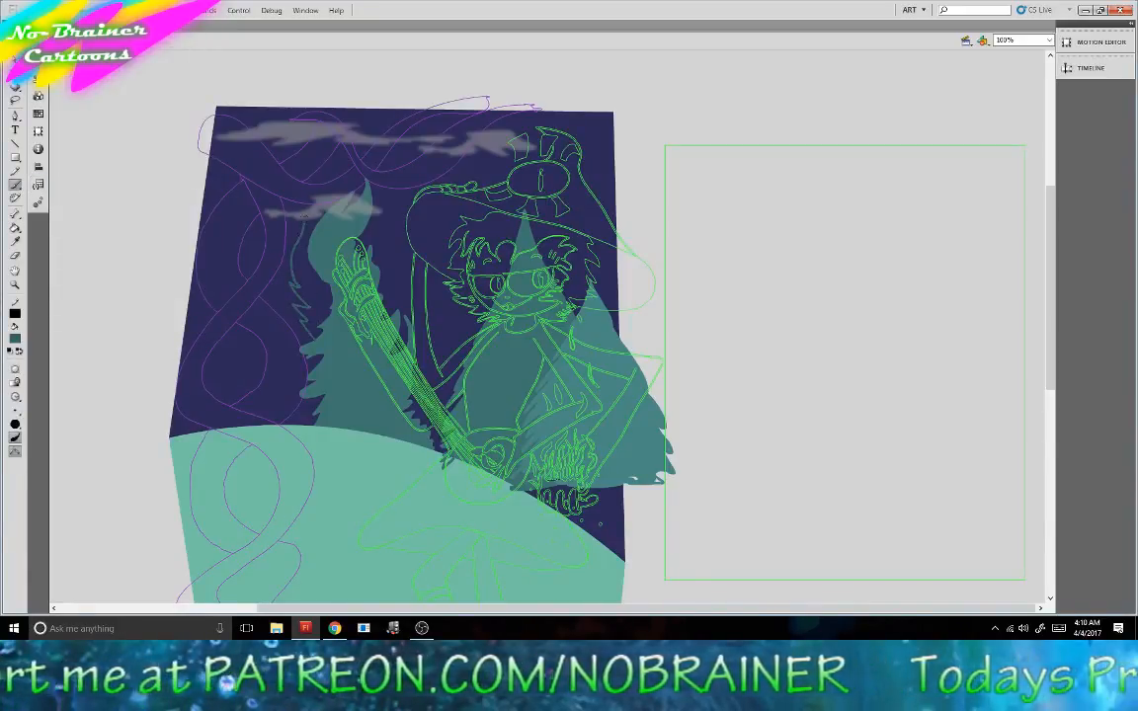
pyautogui.moveTo(238, 162); pyautogui.dragTo(205, 314)
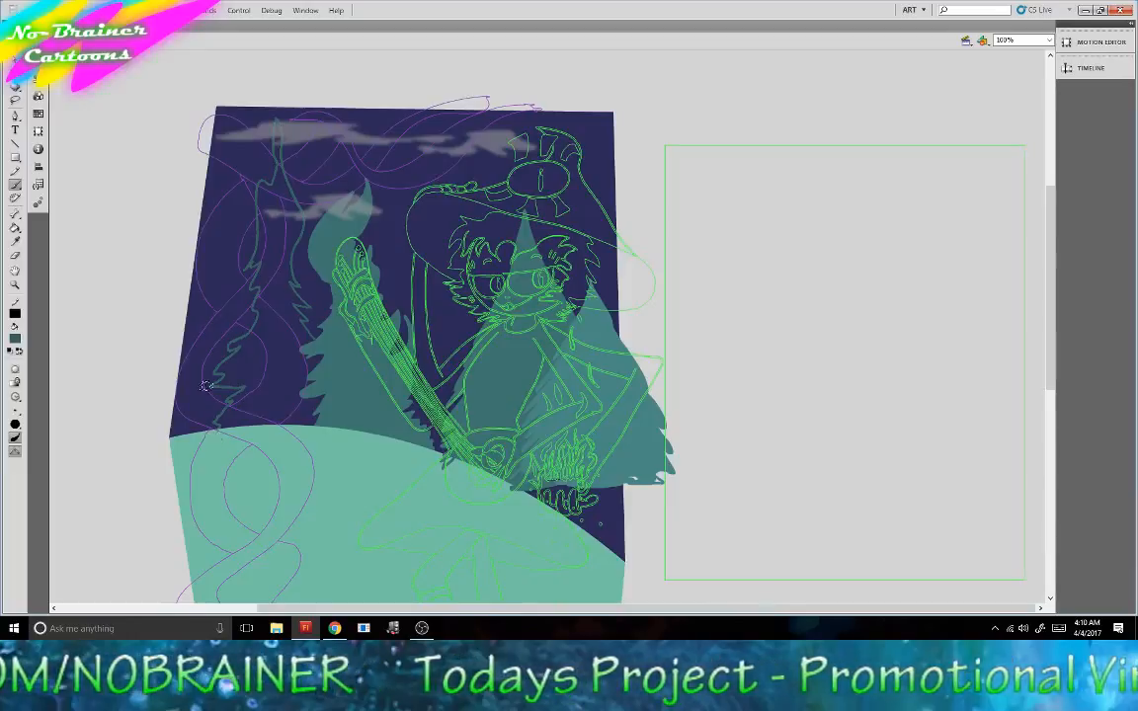
pyautogui.click(14, 227)
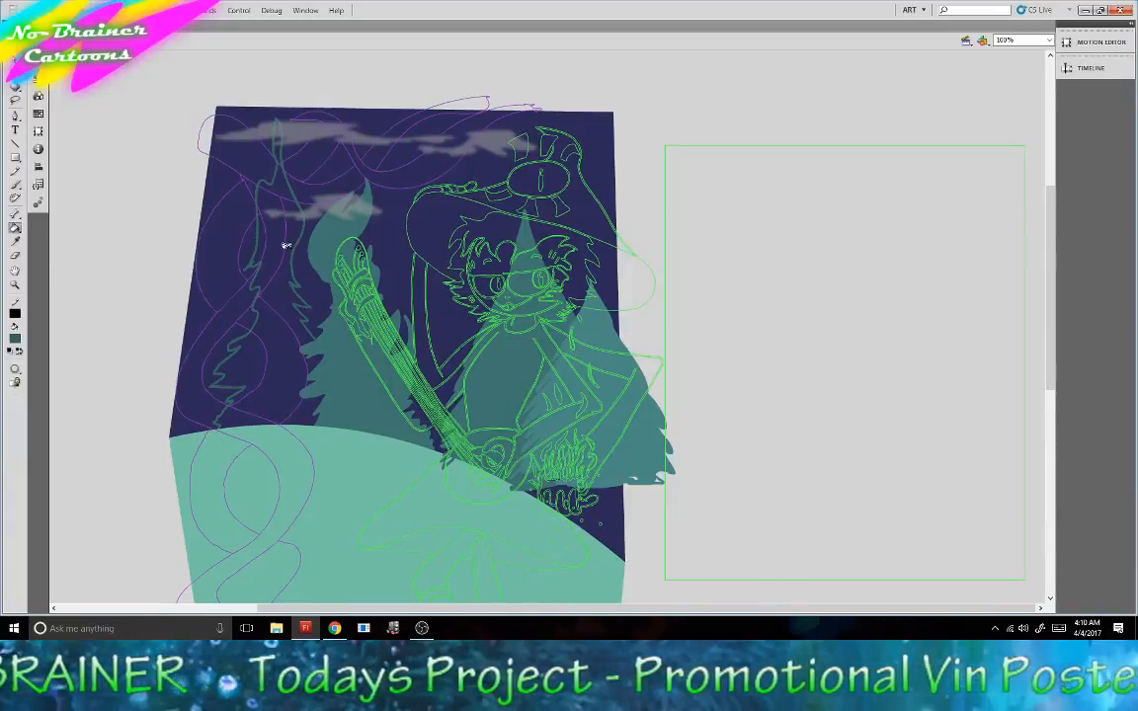
pyautogui.click(257, 219)
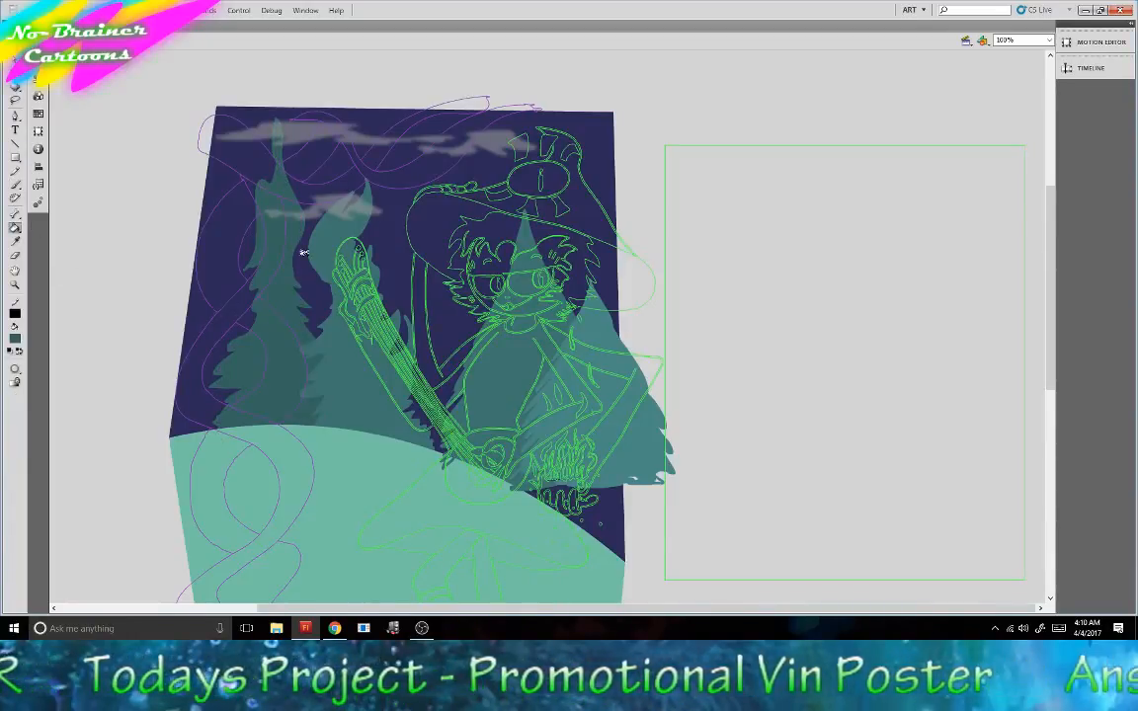
# Mix a gray-green color (#858C80) and brush trunks beneath the pine trees behind the witch, down to the hill.
pyautogui.click(15, 183)
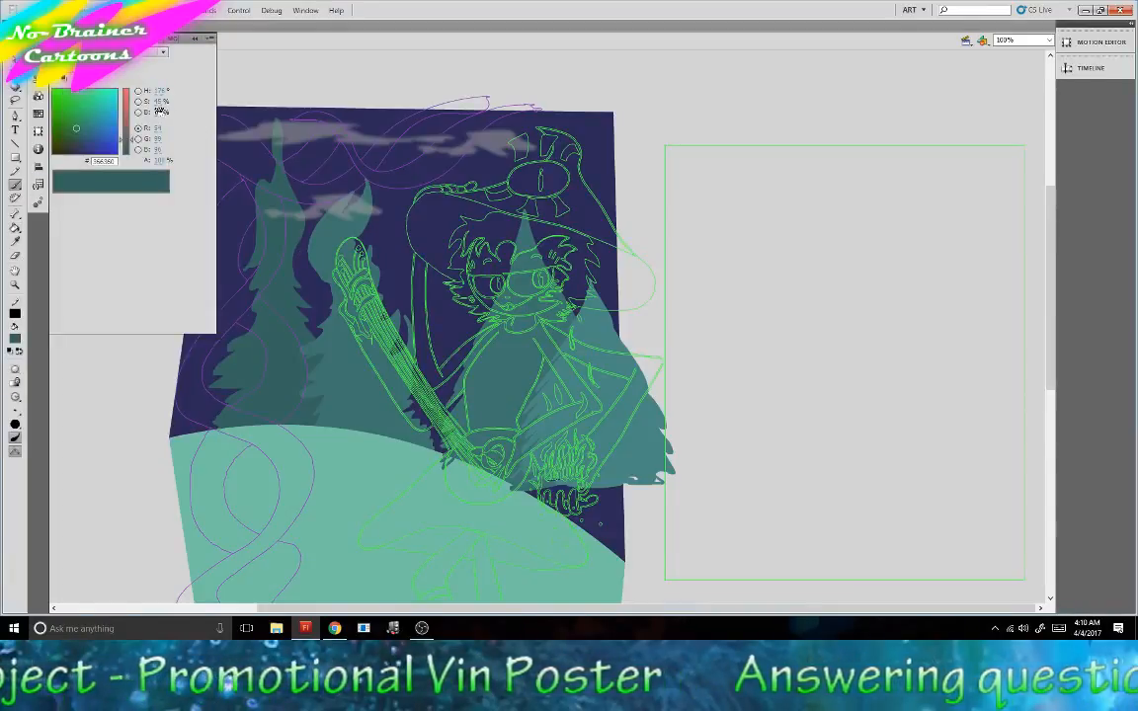
pyautogui.click(85, 118)
pyautogui.click(126, 121)
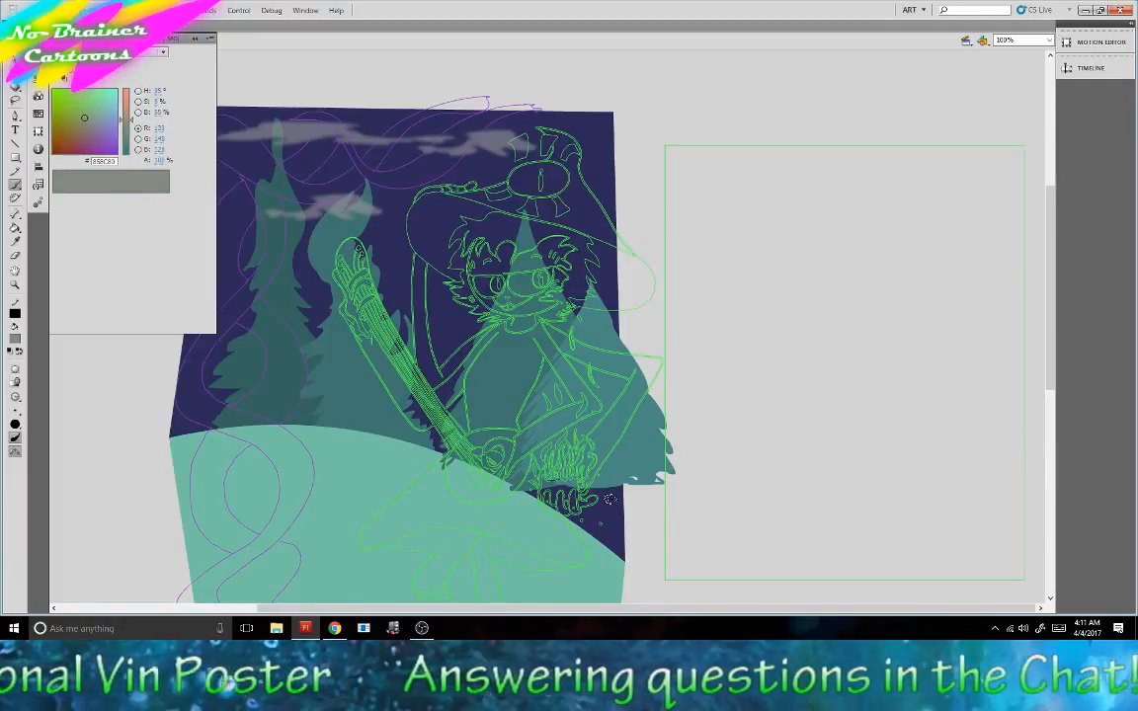
pyautogui.moveTo(606, 483); pyautogui.dragTo(614, 552)
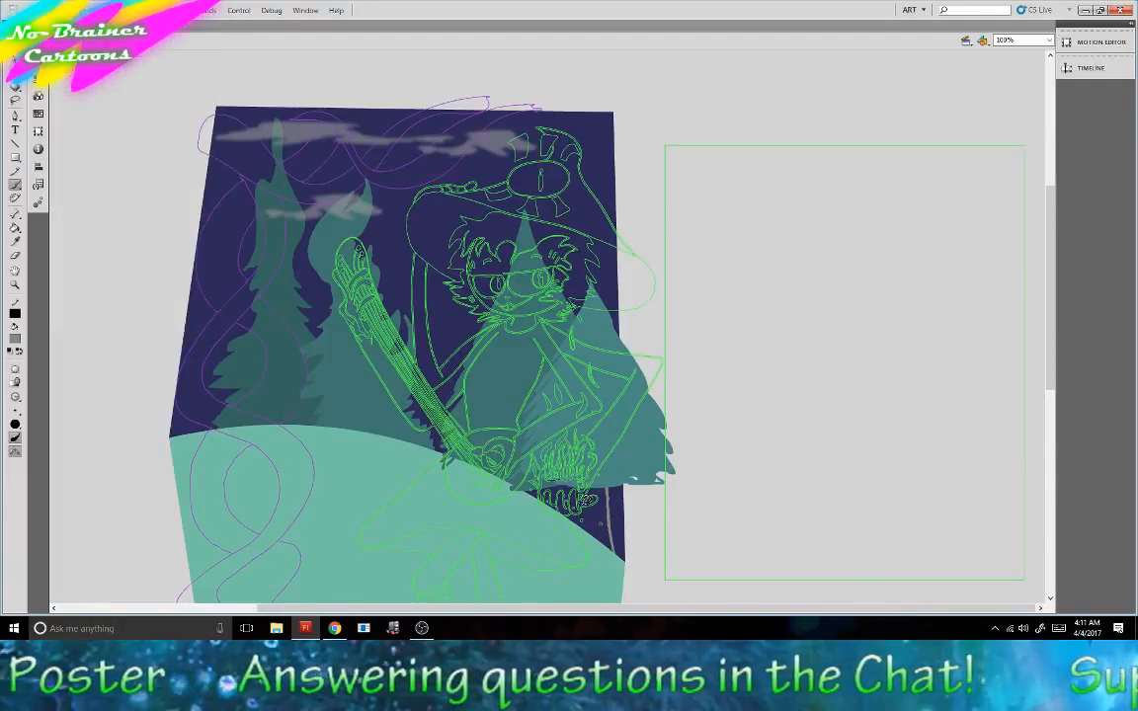
pyautogui.moveTo(583, 486)
pyautogui.mouseDown()
pyautogui.moveTo(587, 523)
pyautogui.moveTo(611, 543)
pyautogui.mouseUp()
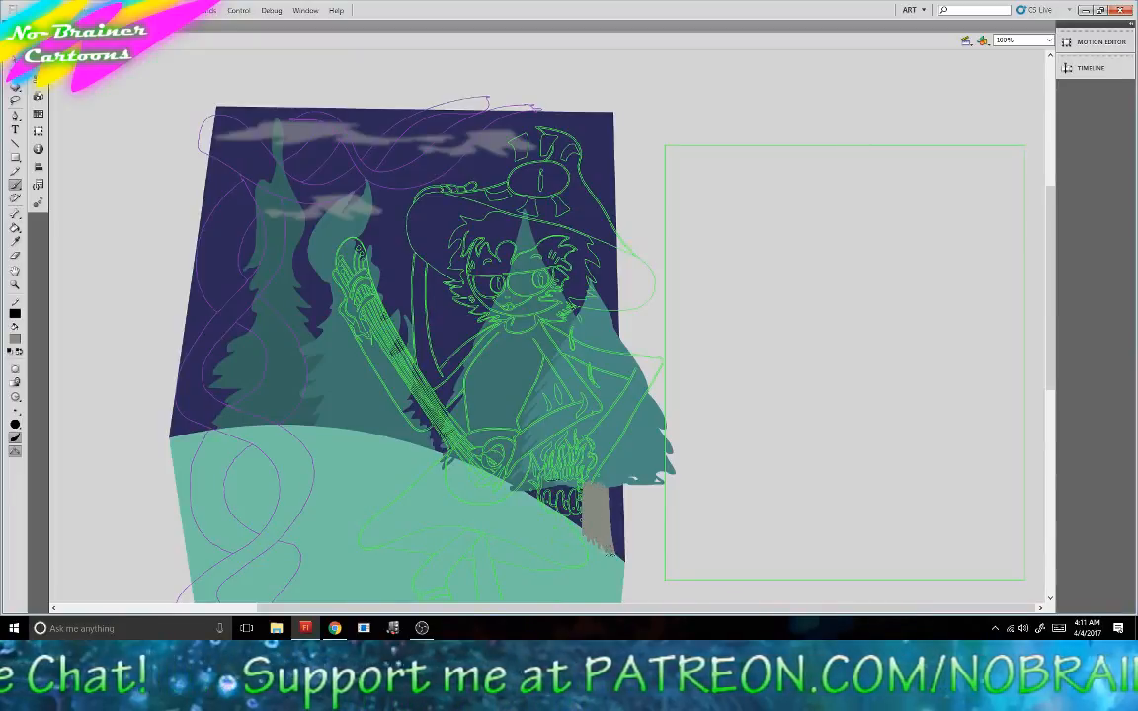
pyautogui.moveTo(610, 553); pyautogui.dragTo(610, 559)
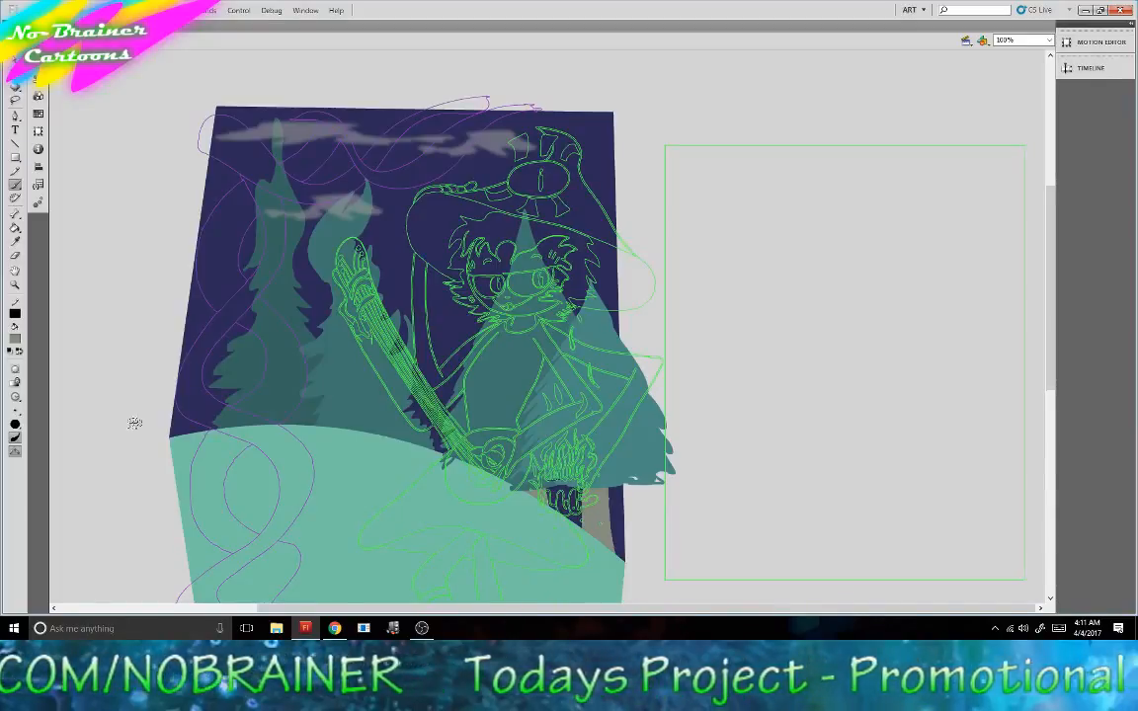
# Change the fill color to a dark green with 53% saturation and 29% brightness.
pyautogui.click(16, 338)
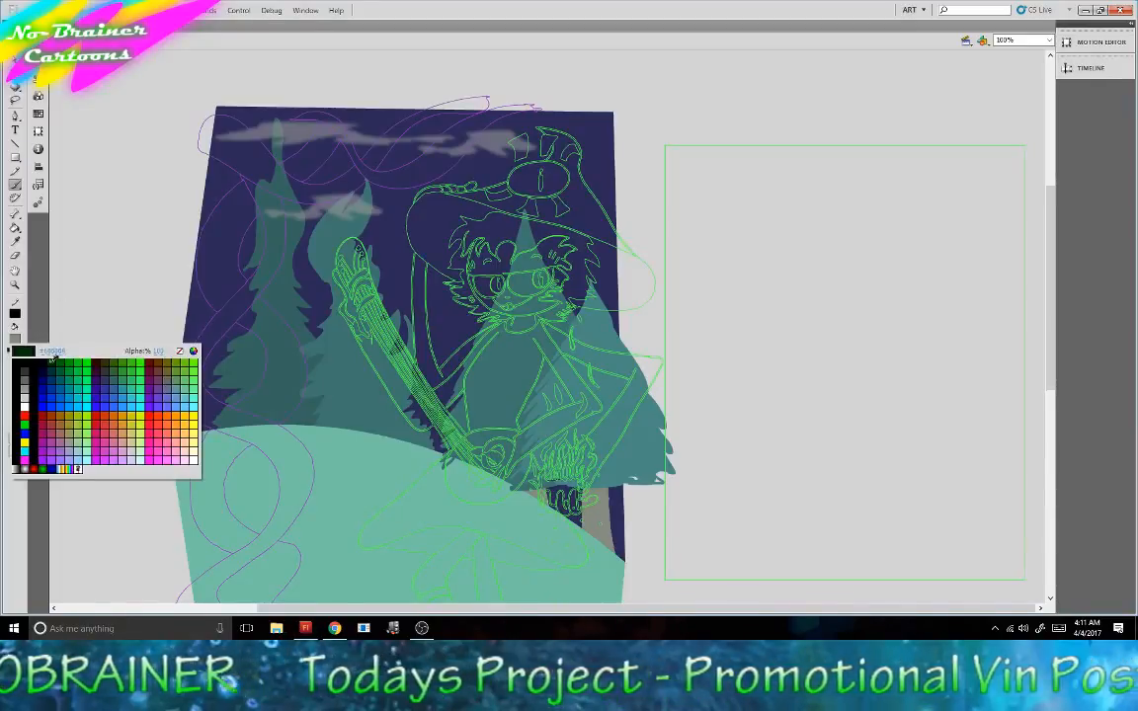
pyautogui.click(52, 361)
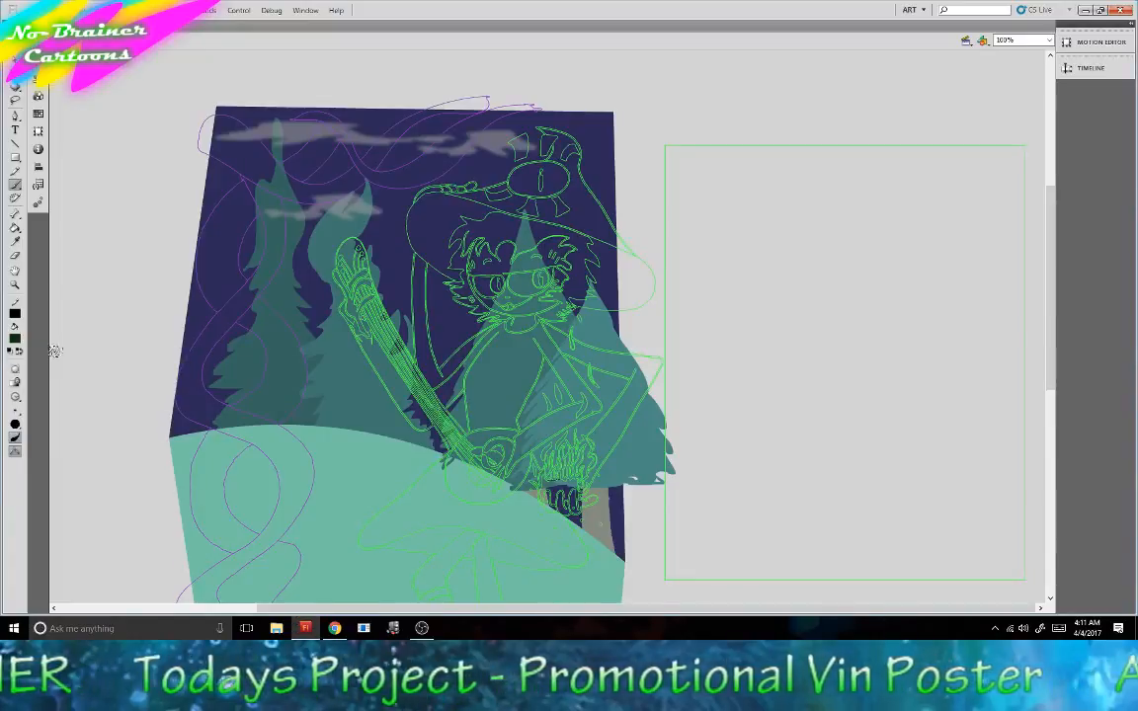
pyautogui.click(37, 63)
pyautogui.click(155, 101)
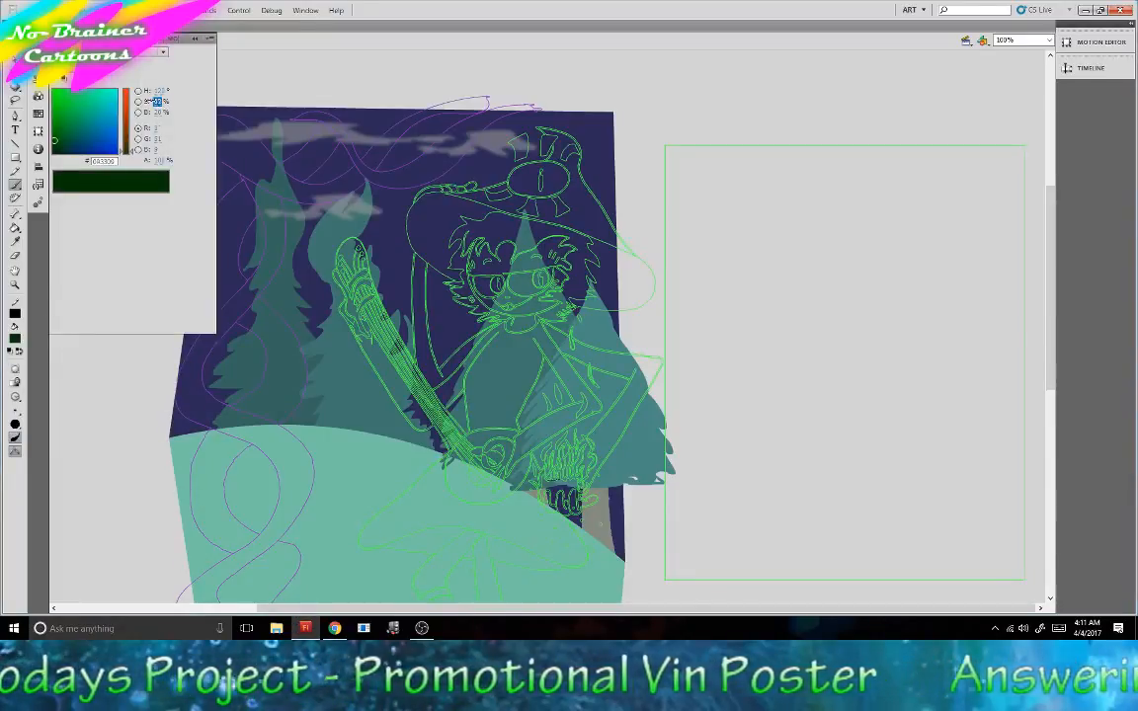
pyautogui.write('53')
pyautogui.press('Return')
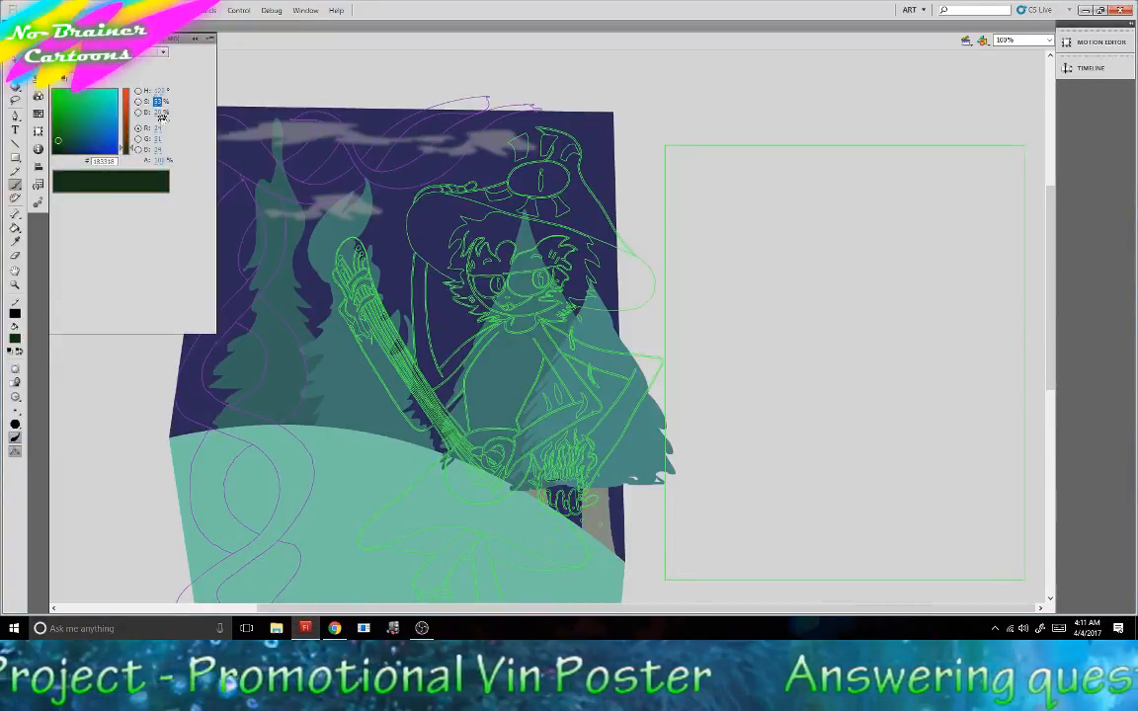
pyautogui.click(158, 112)
pyautogui.write('25')
pyautogui.press('Return')
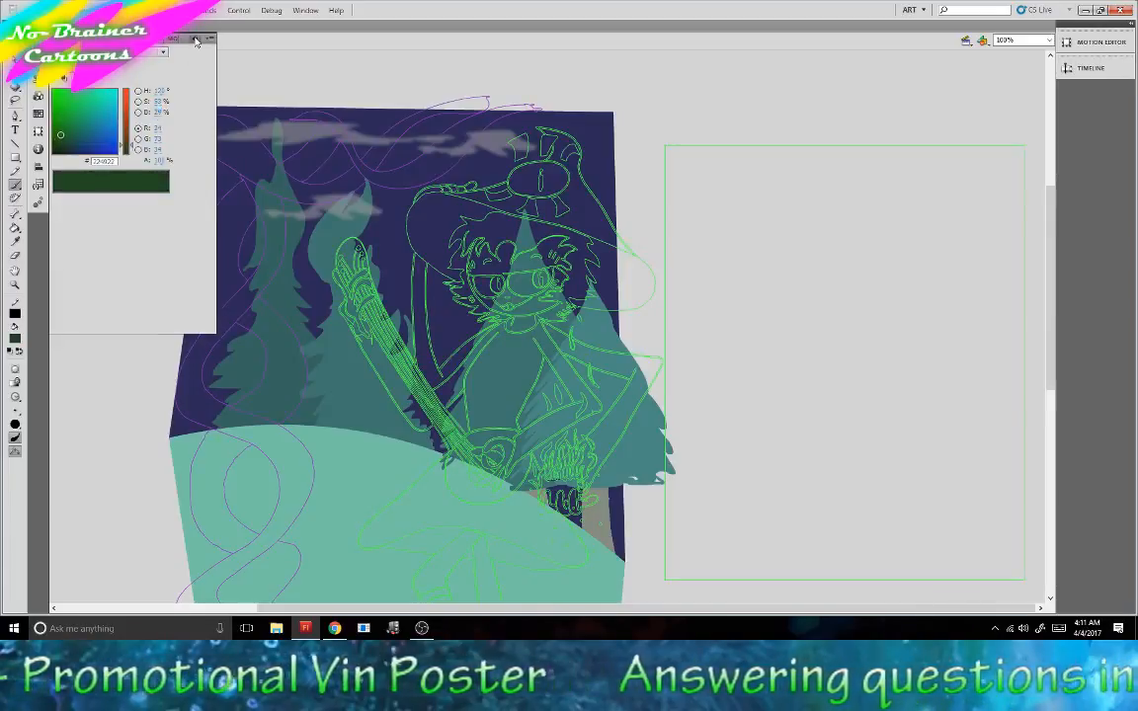
pyautogui.click(194, 38)
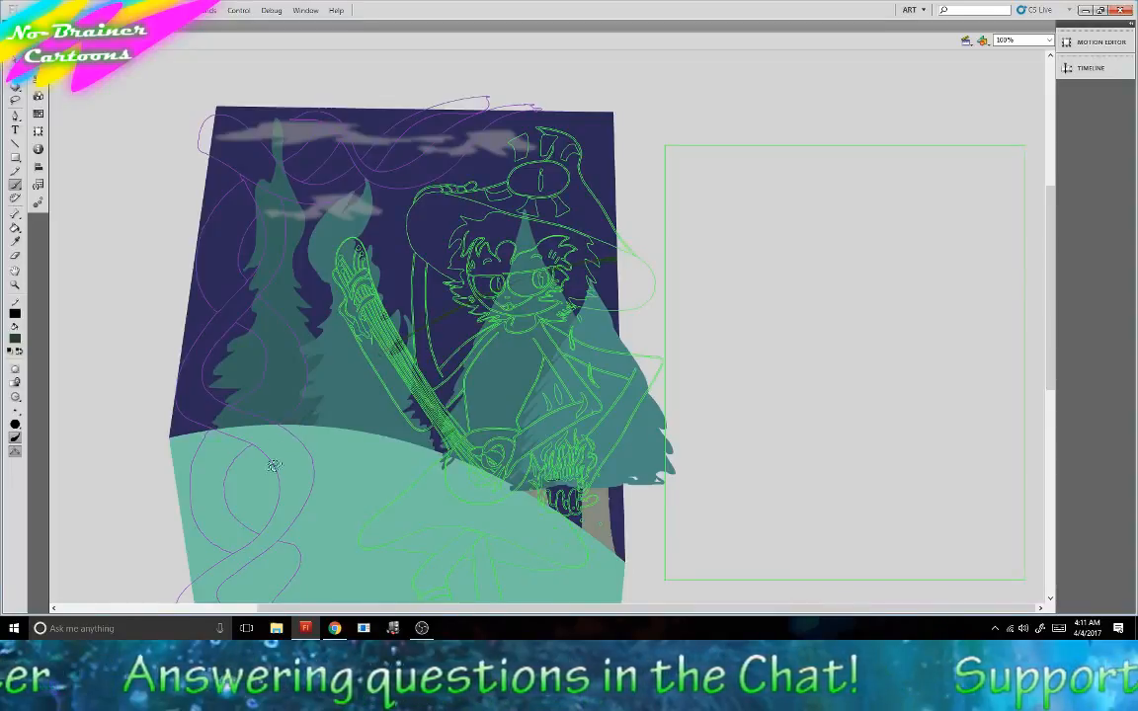
# Fill the brushed distant hill behind the witch and the pine trees with the dark green.
pyautogui.click(16, 226)
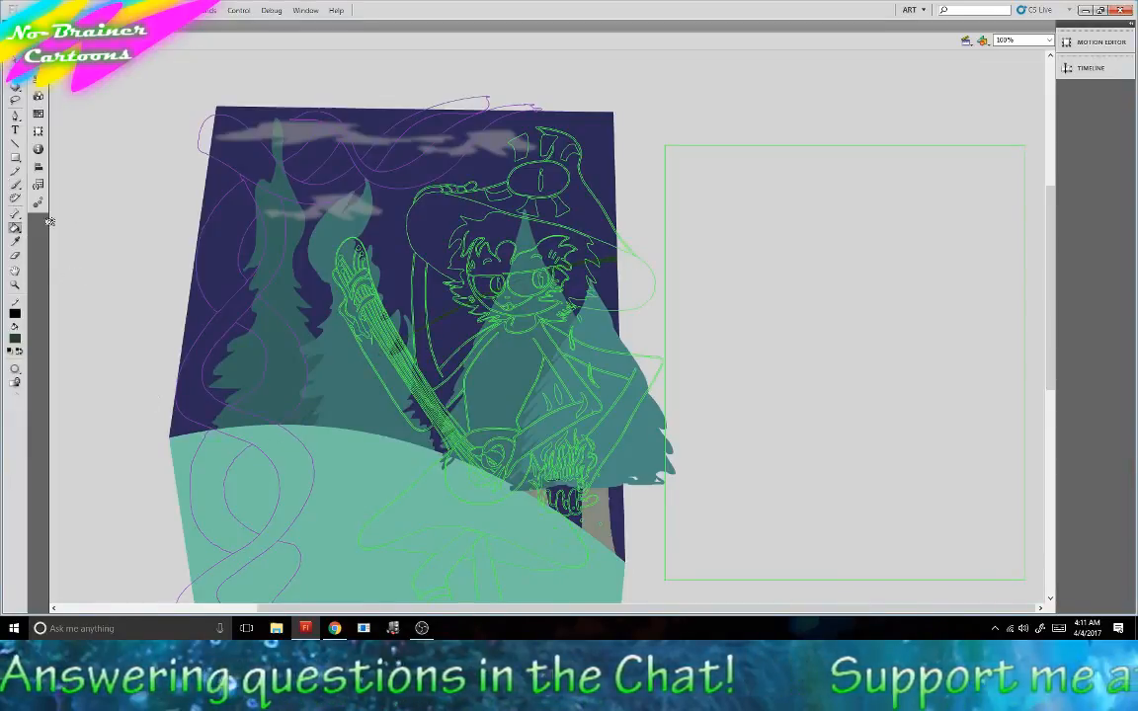
pyautogui.click(581, 272)
pyautogui.click(468, 312)
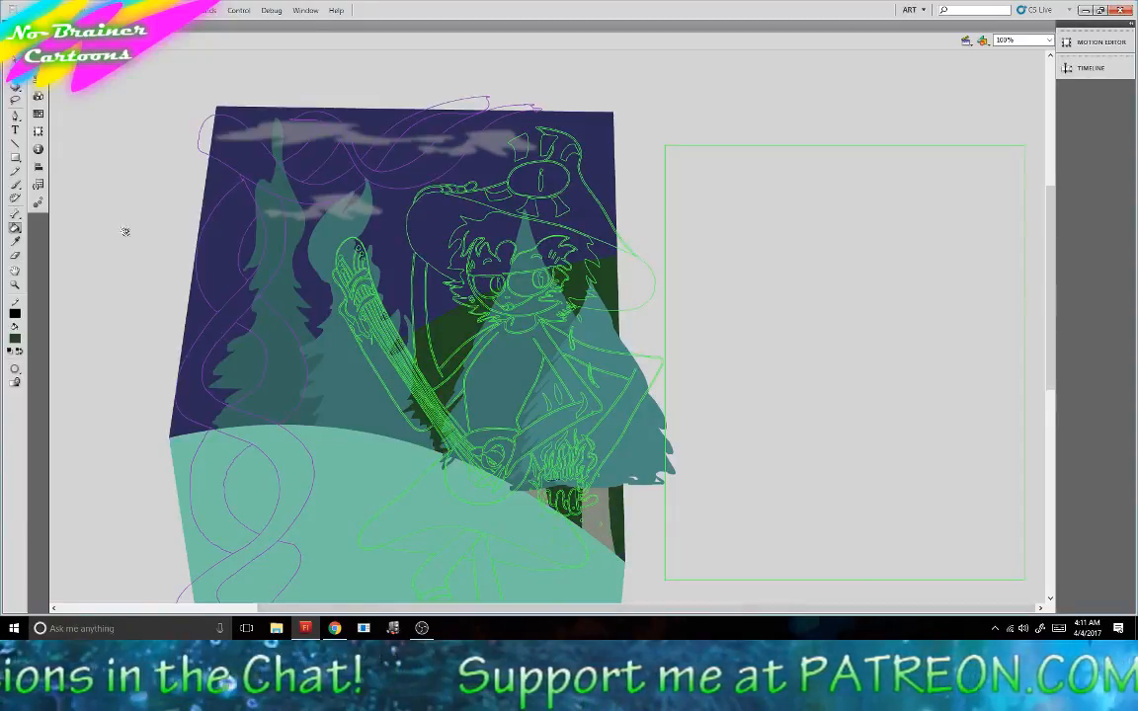
# Refill the distant hill with a fully saturated dark blue-green (#004933) and extend it to the poster's left edge.
pyautogui.click(37, 79)
pyautogui.moveTo(159, 102); pyautogui.dragTo(199, 101)
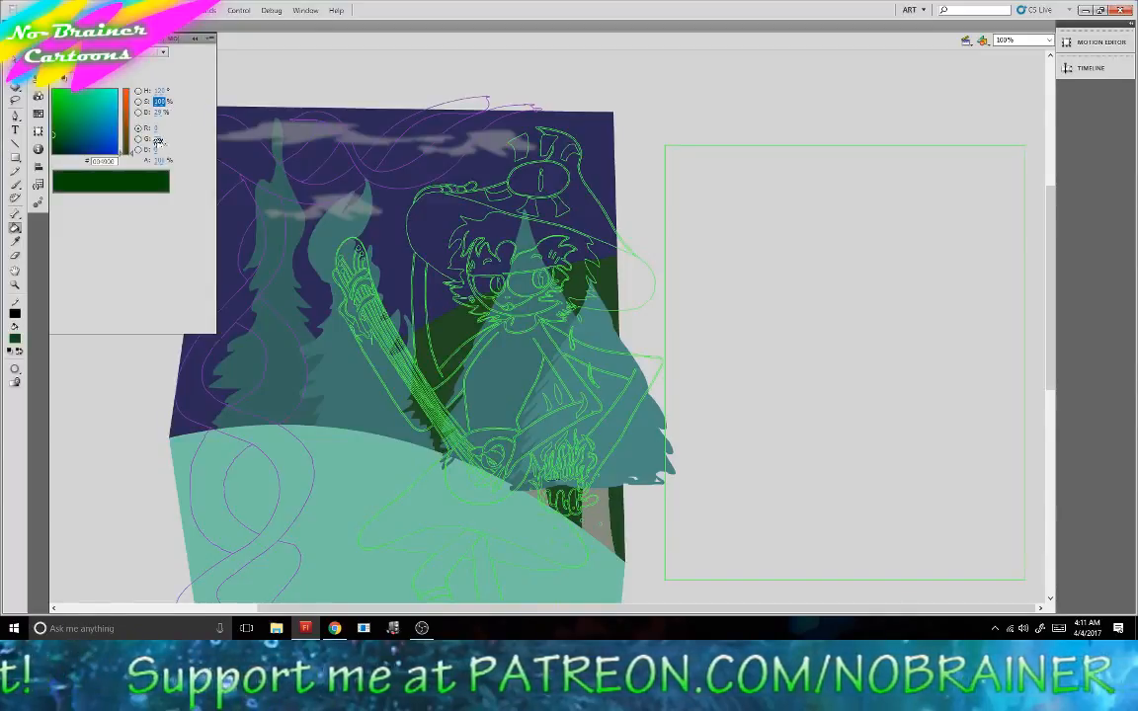
pyautogui.moveTo(158, 141); pyautogui.dragTo(156, 113)
pyautogui.click(157, 149)
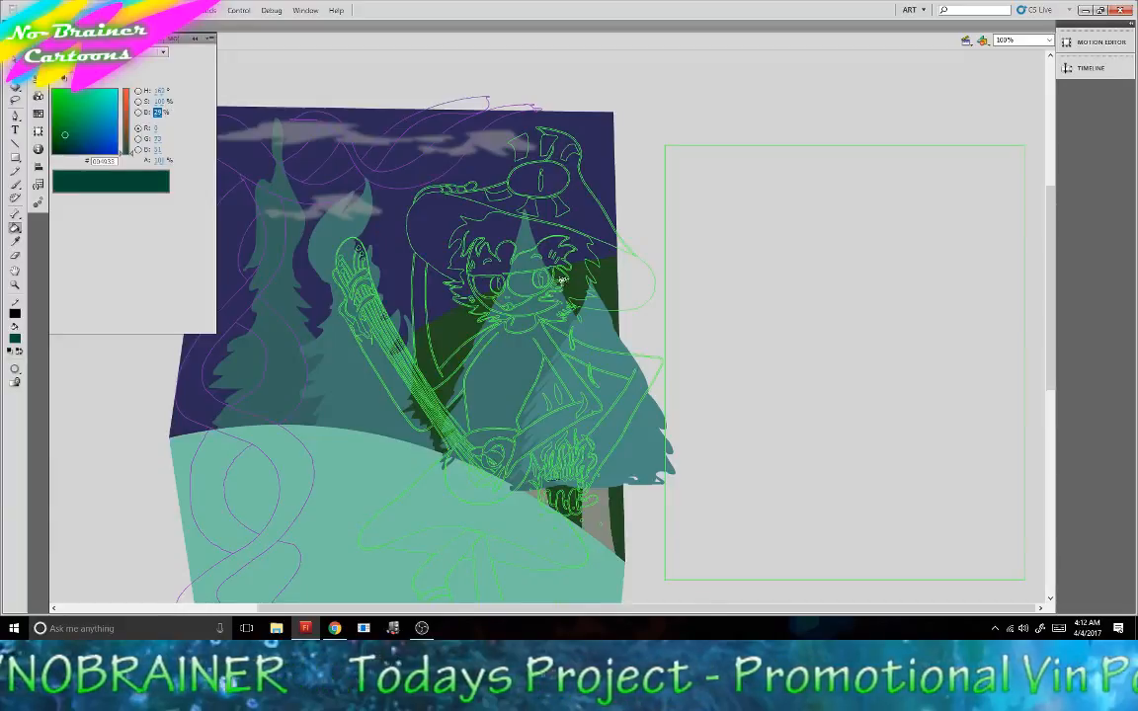
pyautogui.click(572, 286)
pyautogui.click(464, 320)
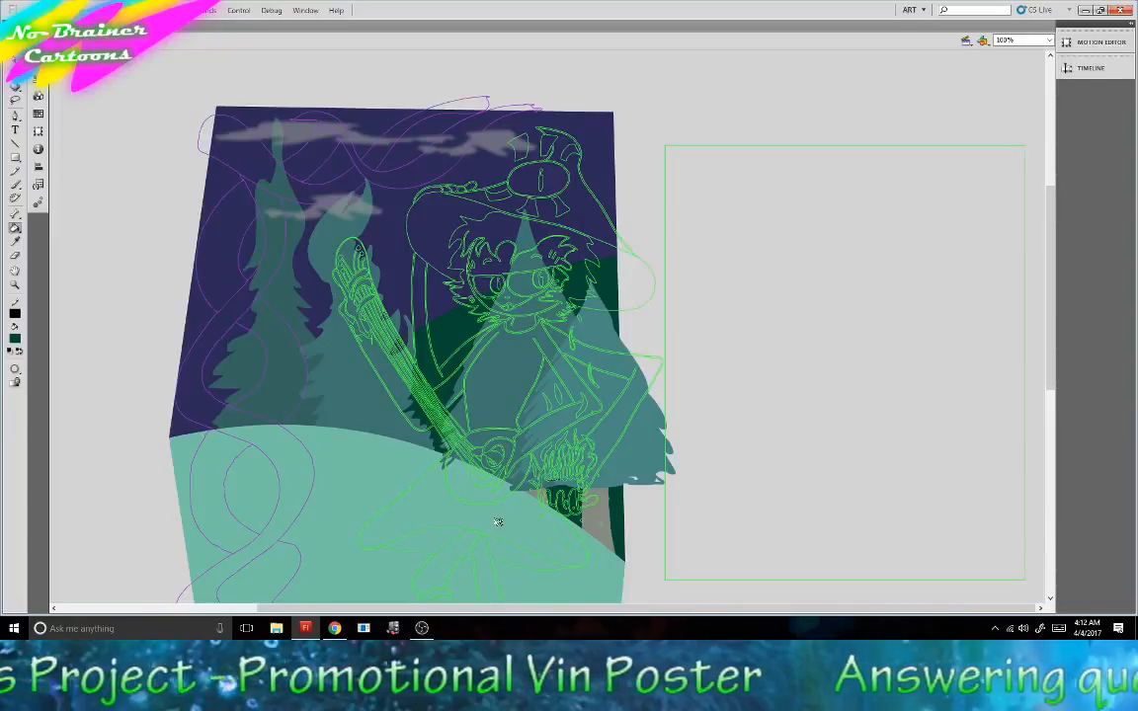
pyautogui.click(16, 184)
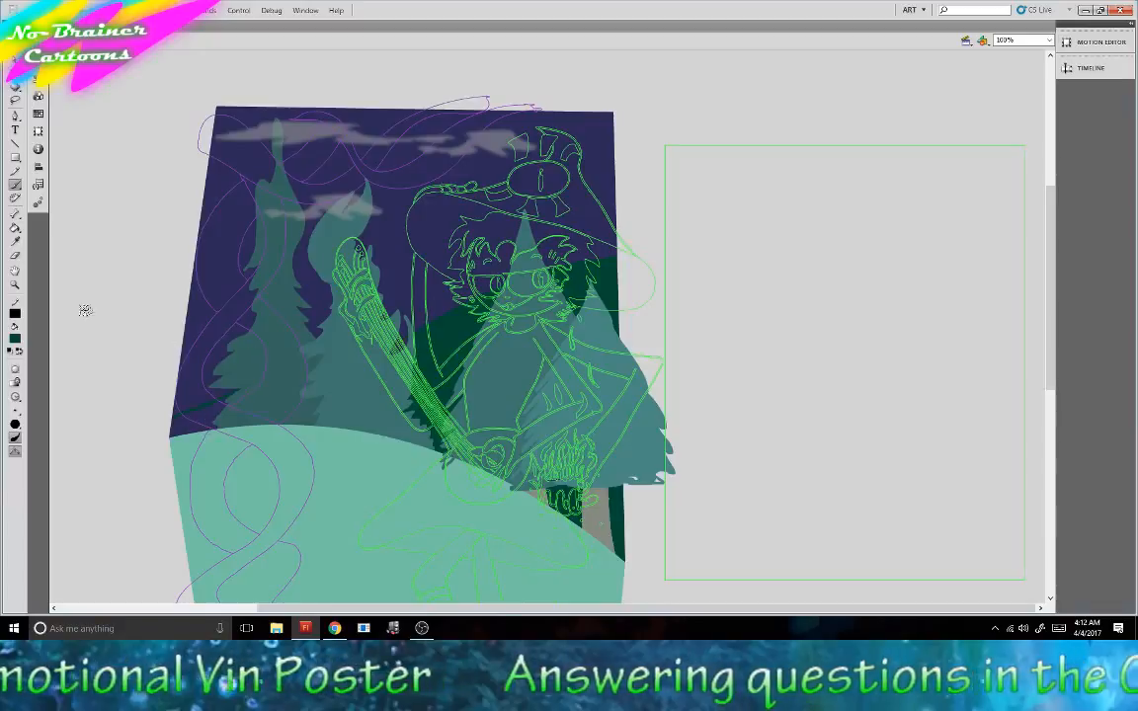
pyautogui.click(16, 226)
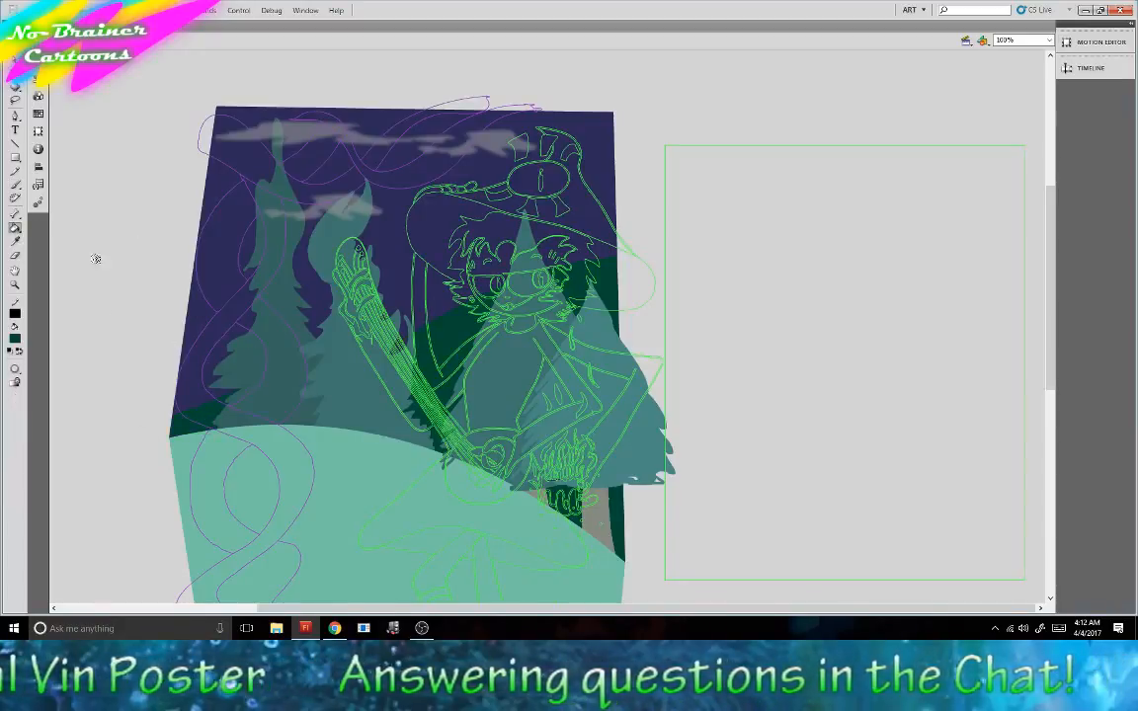
# Brighten the blue-green, brush the ridge of a second distant hill behind the pines on the poster's left side, and fill it.
pyautogui.click(37, 96)
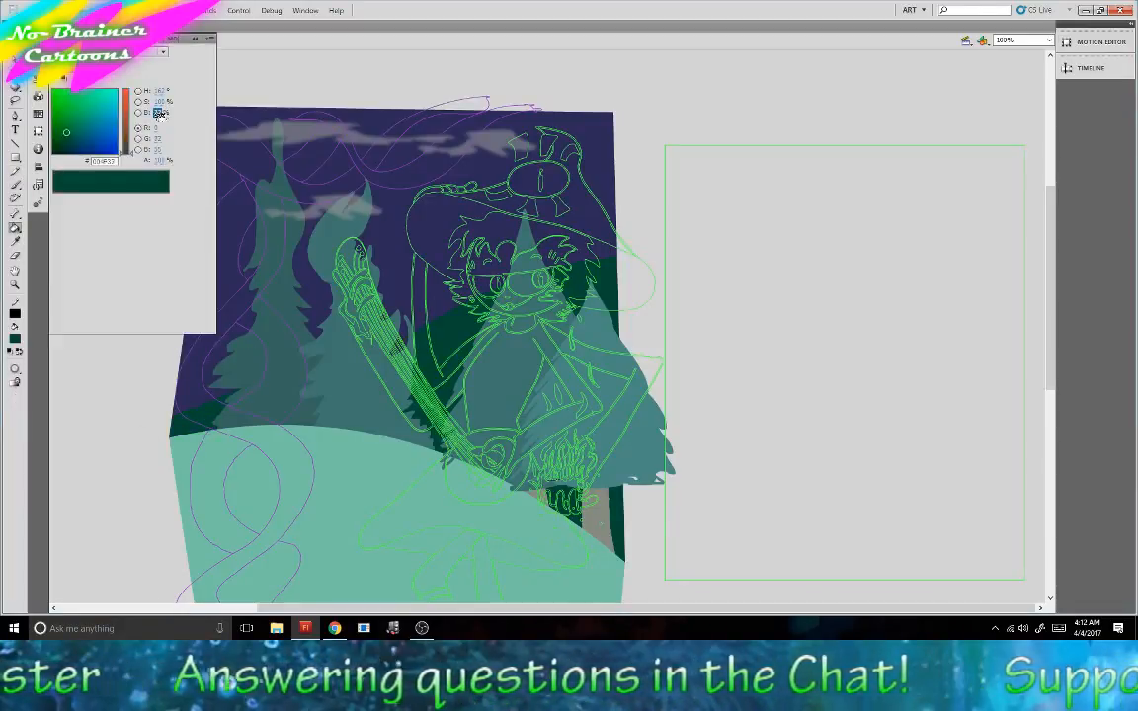
pyautogui.moveTo(158, 112); pyautogui.dragTo(175, 99)
pyautogui.click(195, 41)
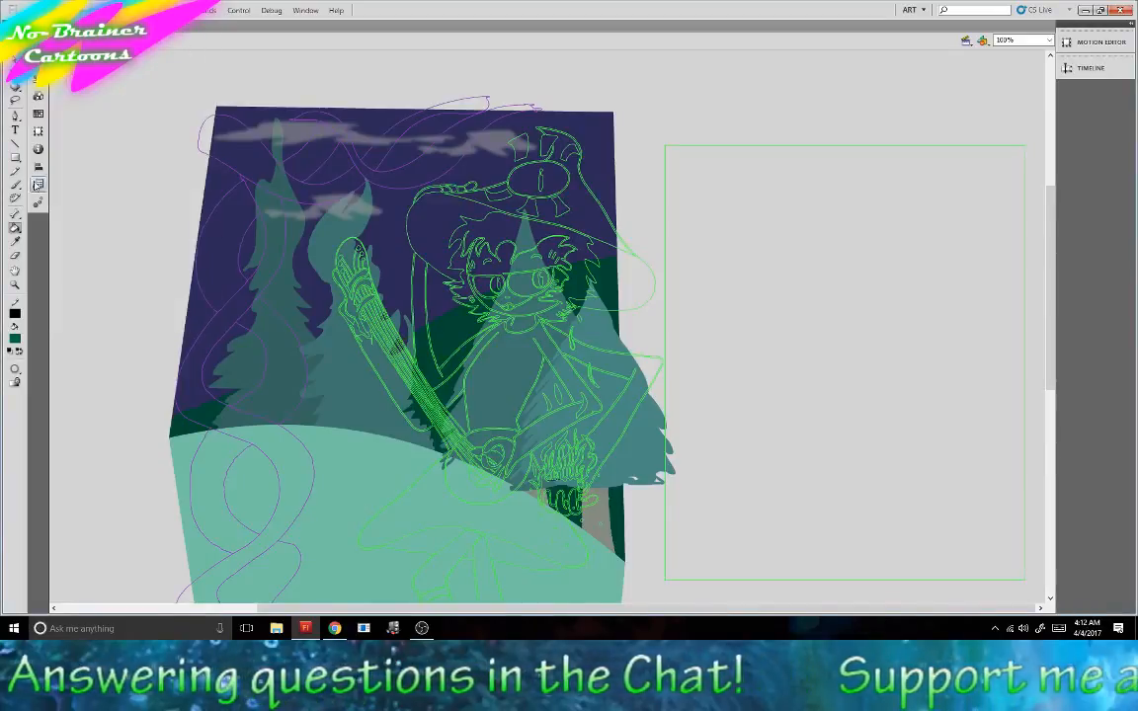
pyautogui.click(15, 183)
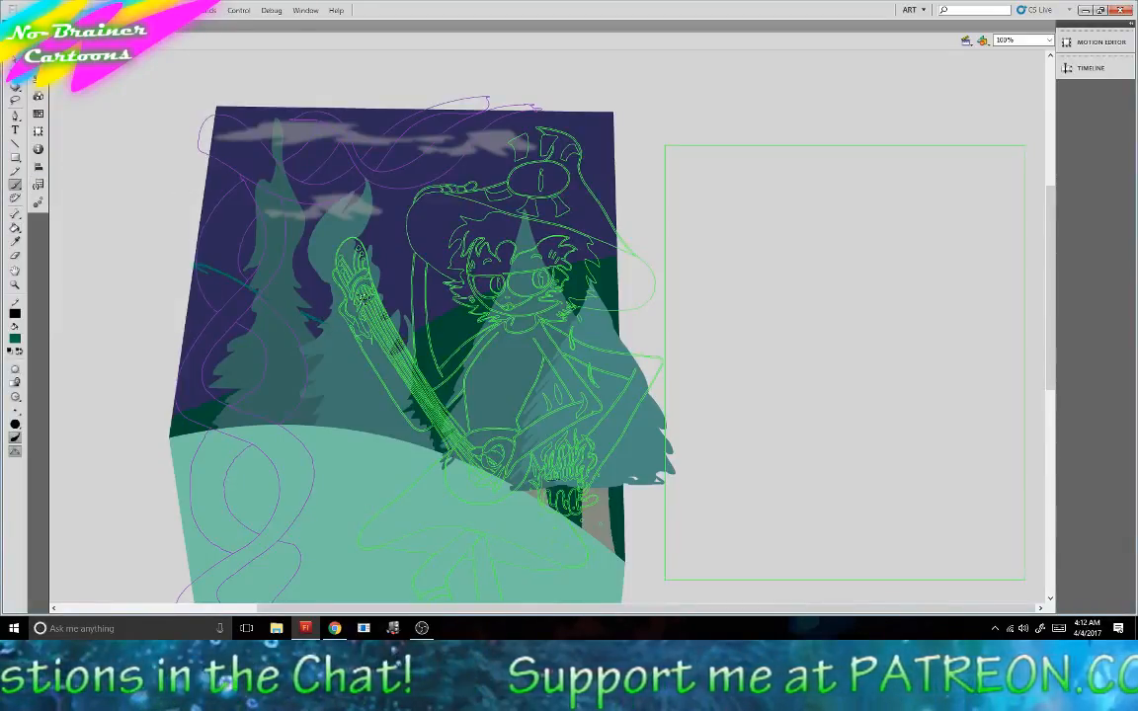
pyautogui.click(15, 226)
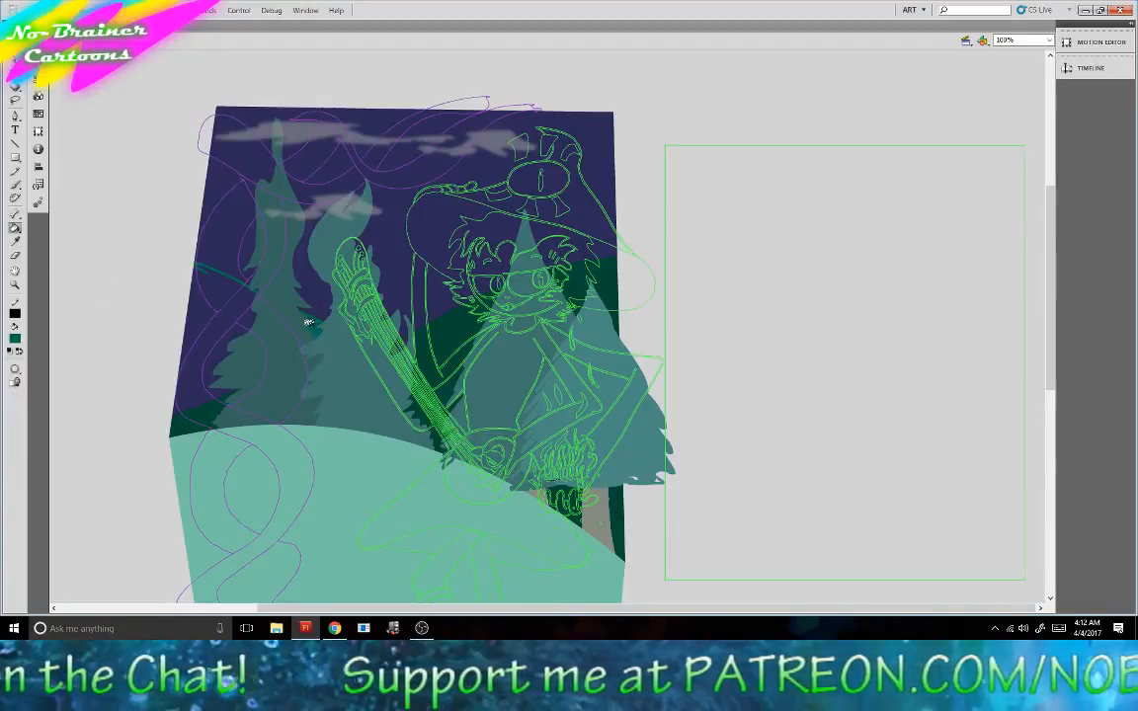
pyautogui.click(230, 320)
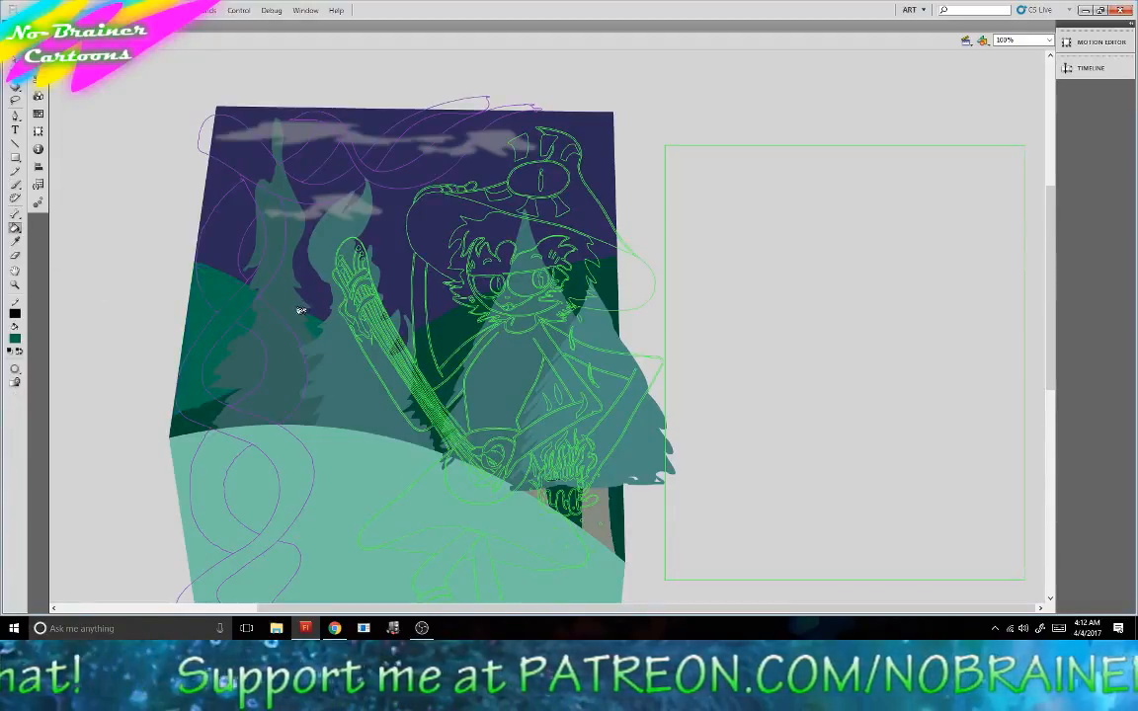
pyautogui.click(302, 309)
pyautogui.hotkey('ctrl', 'z')
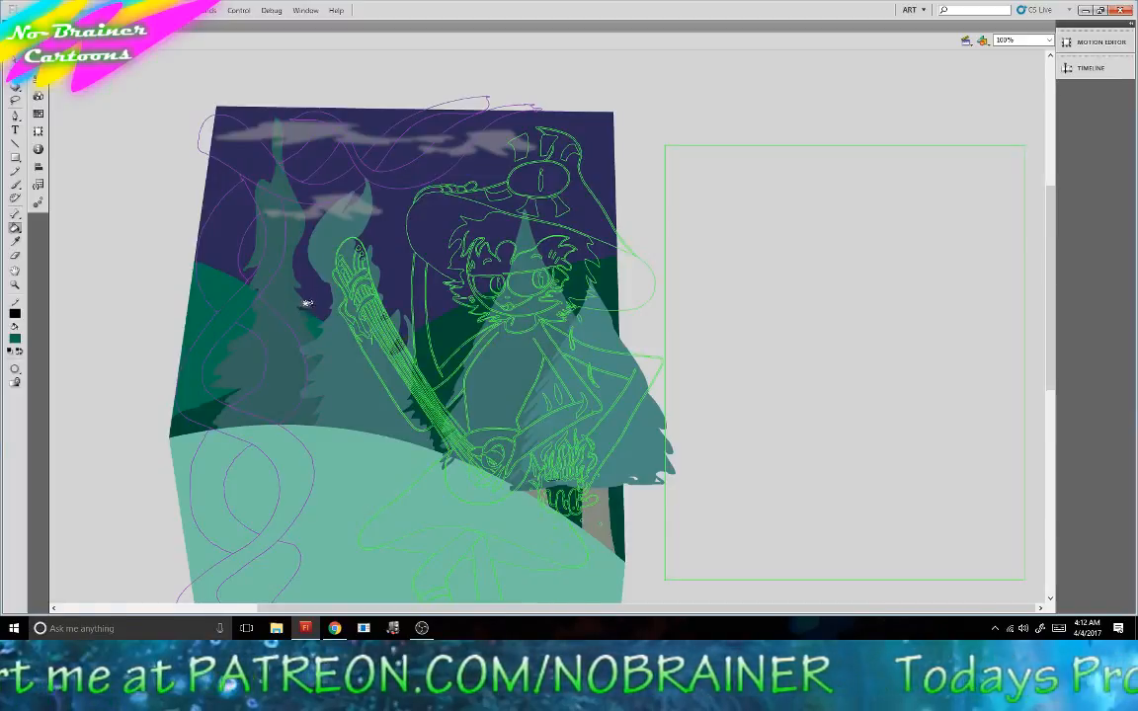
pyautogui.click(15, 185)
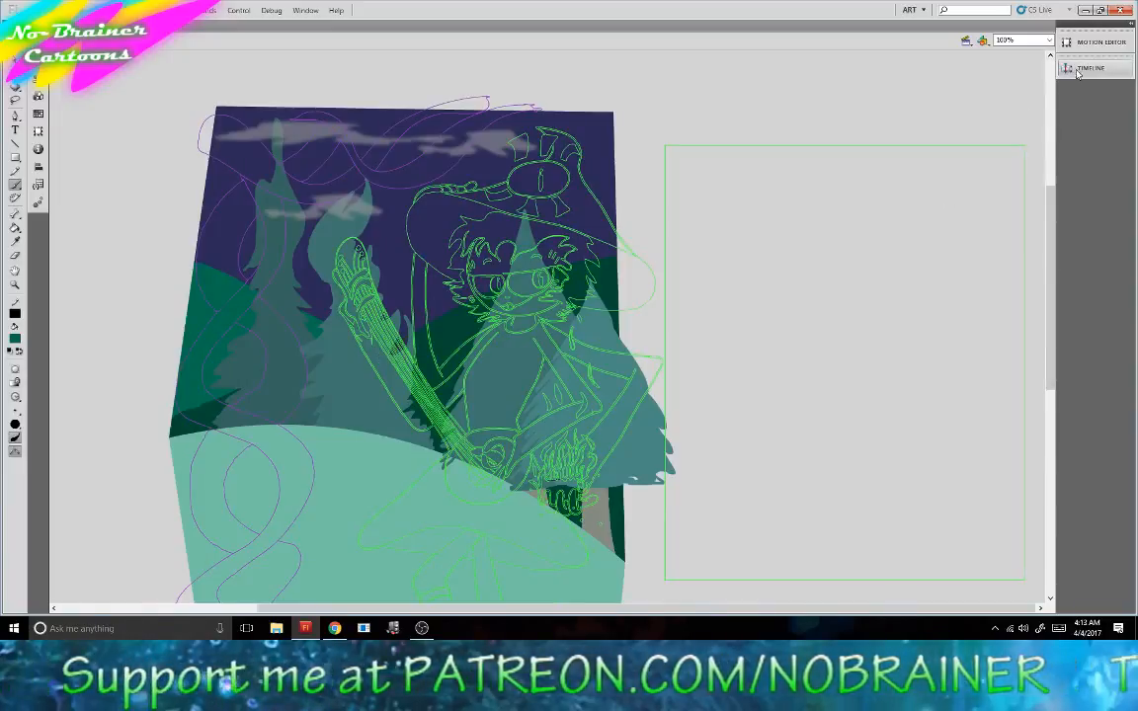
# Switch Layer 2 and Layer 1 from outline display back to full color.
pyautogui.hotkey('ctrl', 'alt', 't')
pyautogui.click(808, 90)
pyautogui.click(808, 100)
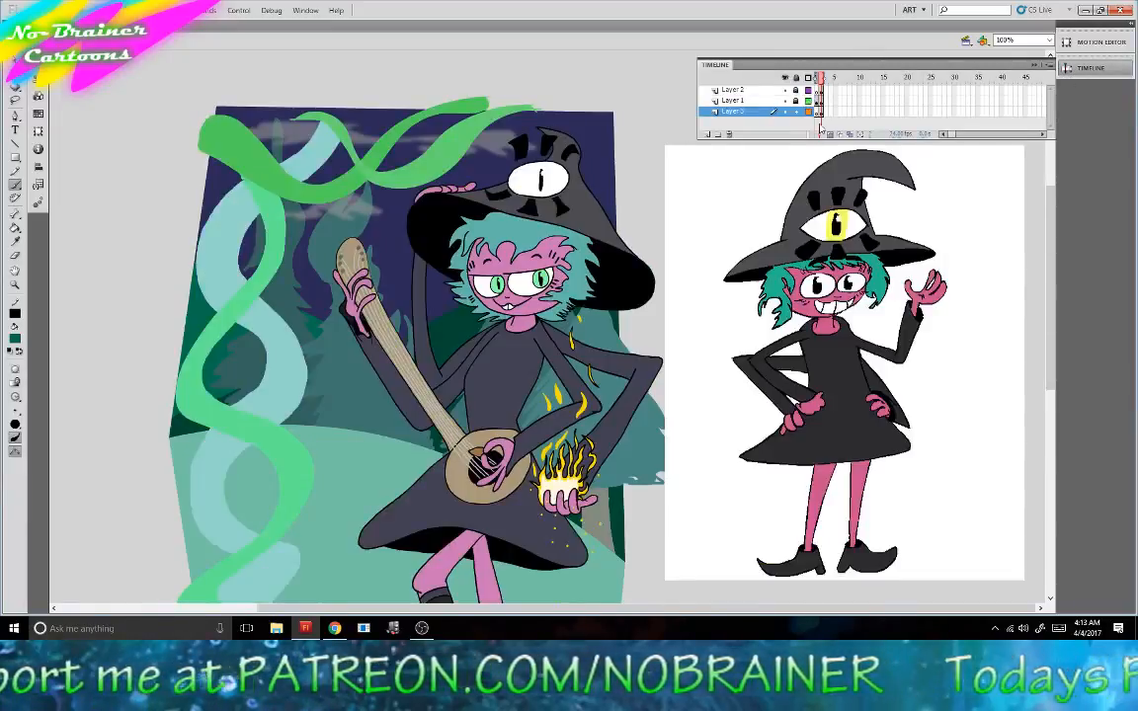
# Delete the white reference picture of the waving witch beside the poster.
pyautogui.click(15, 45)
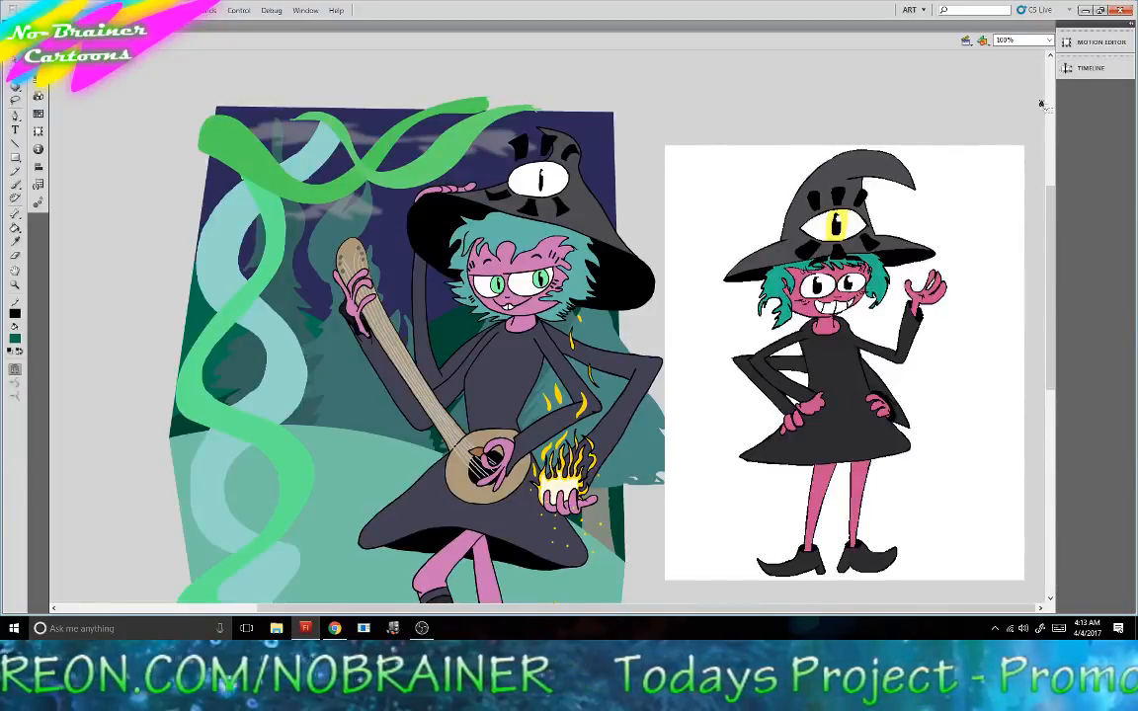
pyautogui.click(1086, 68)
pyautogui.click(802, 200)
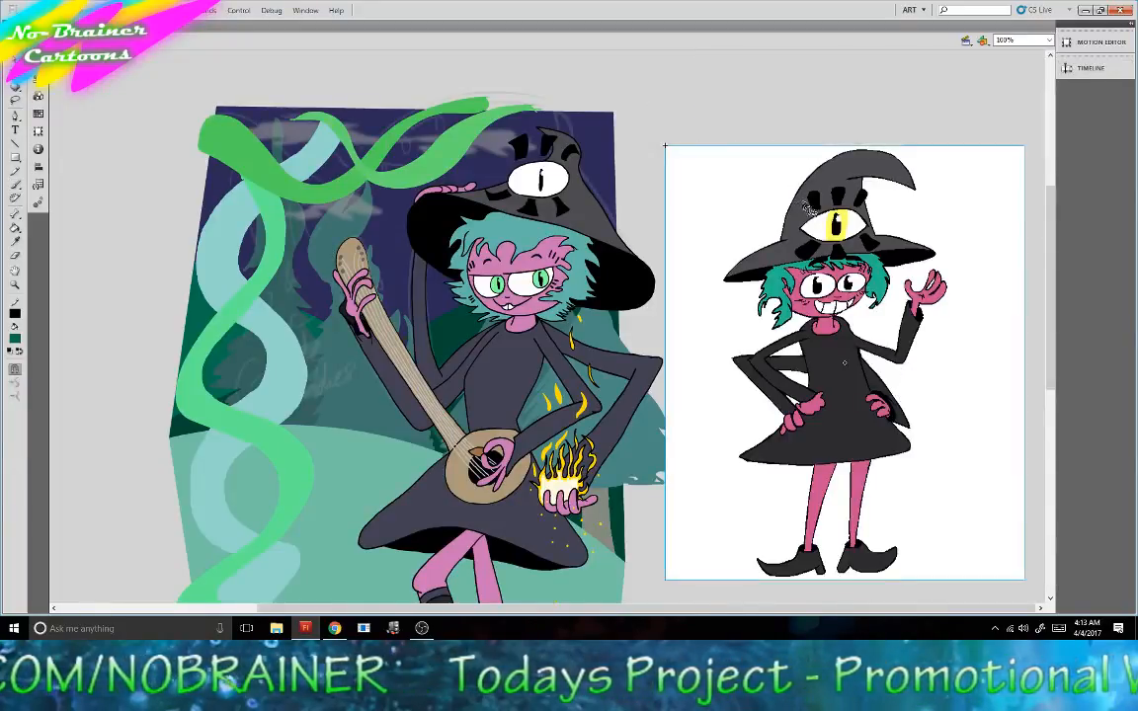
pyautogui.press('Delete')
# Erase the green and blue smoke ribbons on Layer 2 where they cover the yellow monster and its spikes.
pyautogui.moveTo(722, 608); pyautogui.dragTo(632, 614)
pyautogui.moveTo(1049, 309); pyautogui.dragTo(1049, 358)
pyautogui.click(1088, 67)
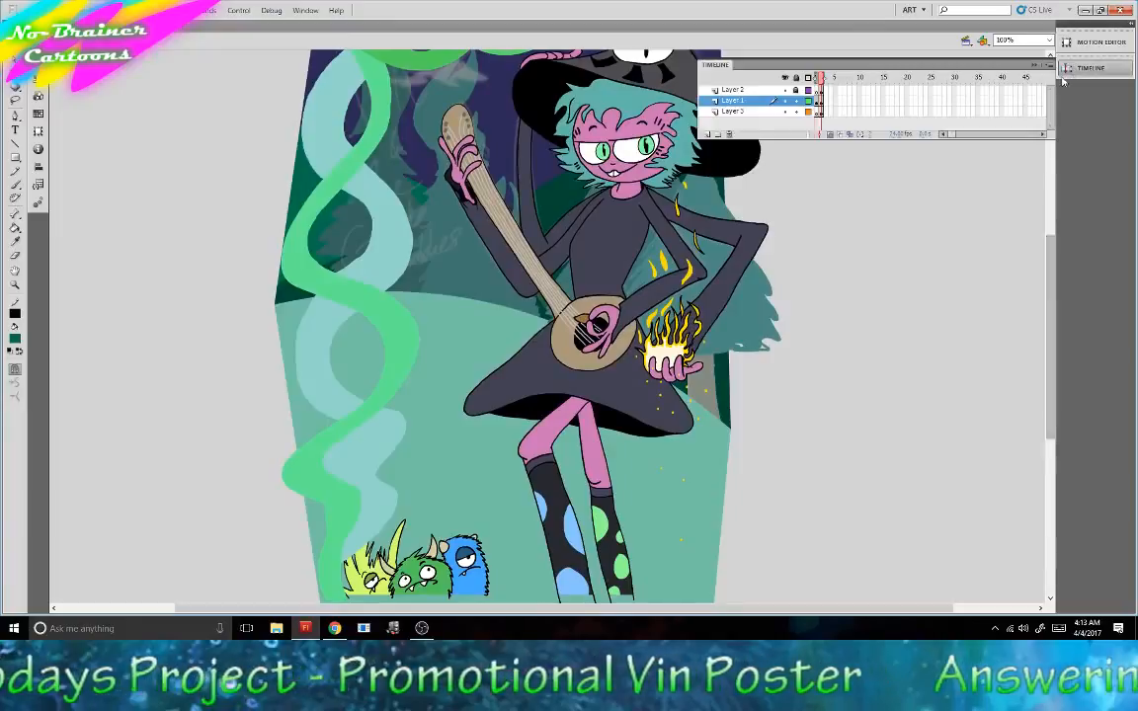
pyautogui.click(739, 90)
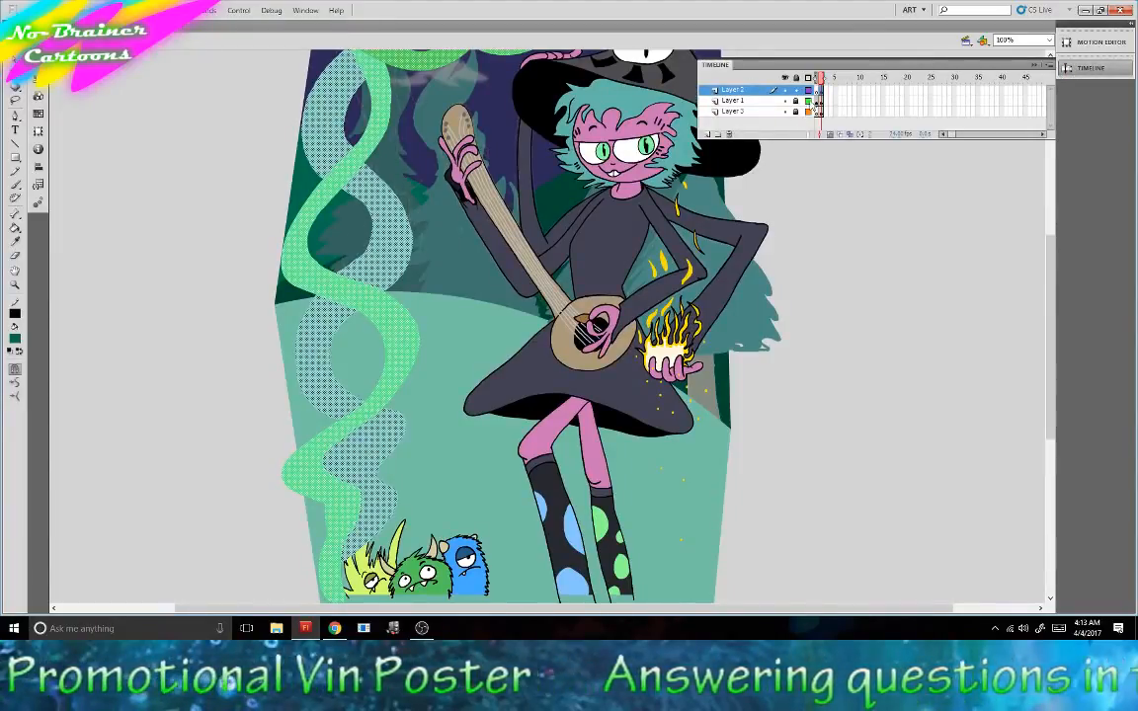
pyautogui.press('e')
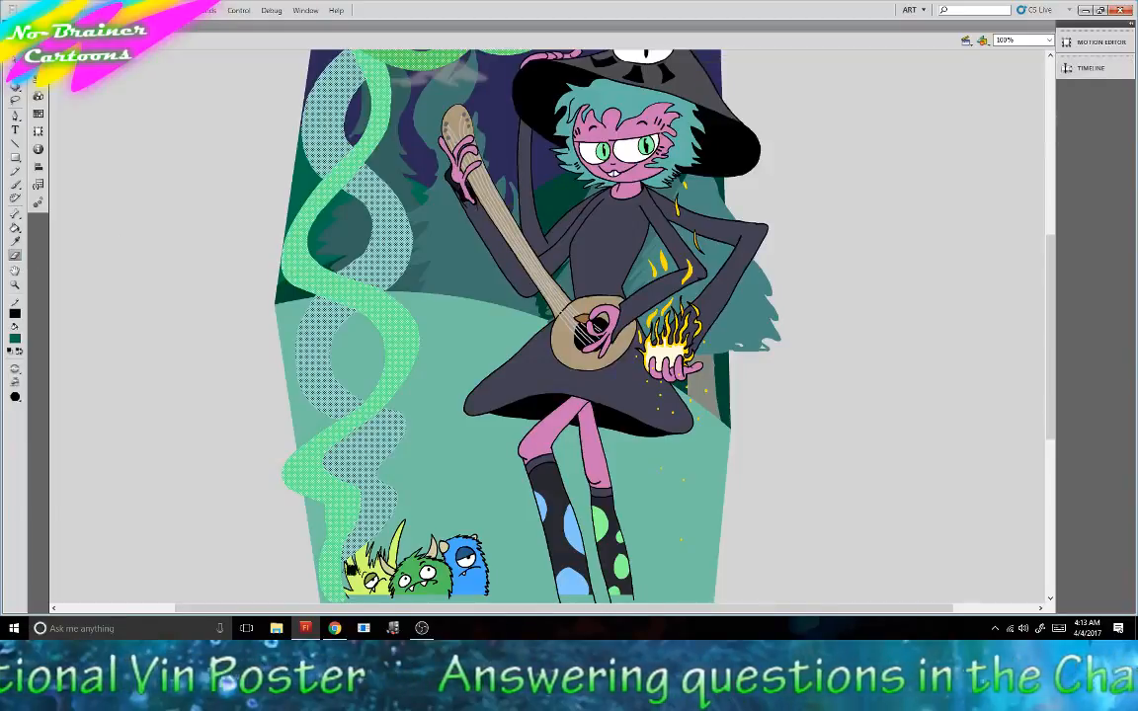
pyautogui.moveTo(357, 578)
pyautogui.mouseDown()
pyautogui.moveTo(376, 533)
pyautogui.moveTo(346, 559)
pyautogui.moveTo(348, 548)
pyautogui.moveTo(362, 583)
pyautogui.moveTo(370, 515)
pyautogui.moveTo(354, 540)
pyautogui.moveTo(367, 509)
pyautogui.moveTo(365, 573)
pyautogui.moveTo(394, 483)
pyautogui.moveTo(375, 523)
pyautogui.moveTo(384, 484)
pyautogui.moveTo(369, 503)
pyautogui.moveTo(395, 465)
pyautogui.moveTo(366, 509)
pyautogui.mouseUp()
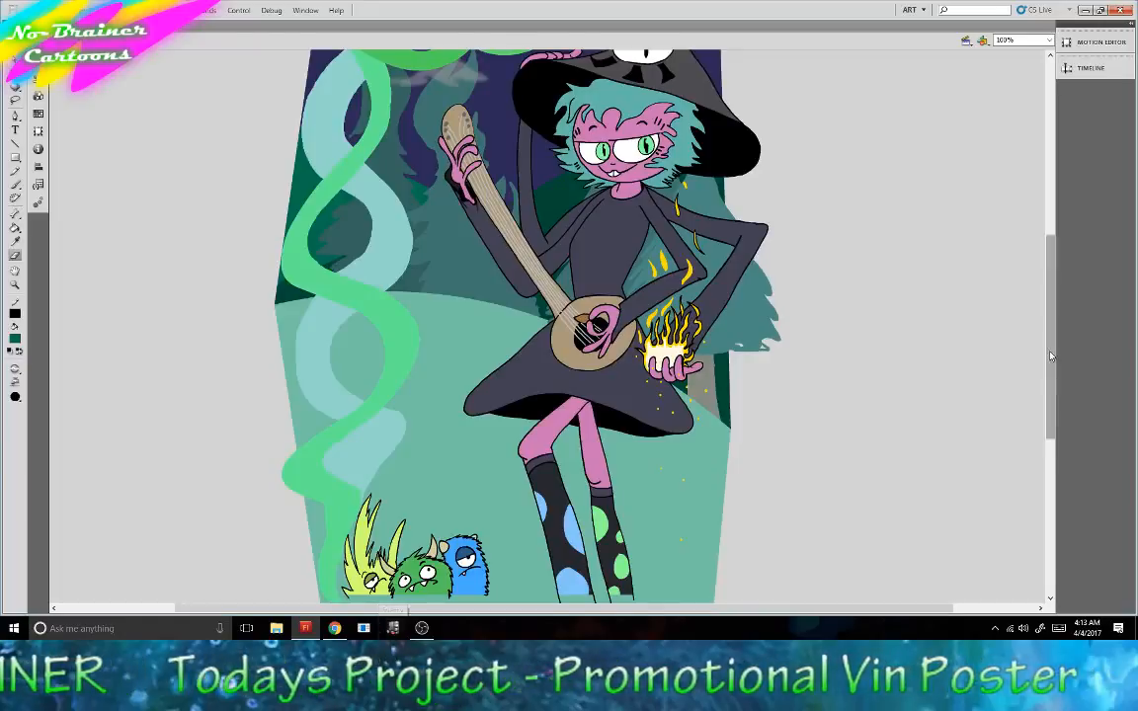
# Delete Layer 2 with the green and blue smoke ribbons.
pyautogui.moveTo(1049, 357); pyautogui.dragTo(1048, 326)
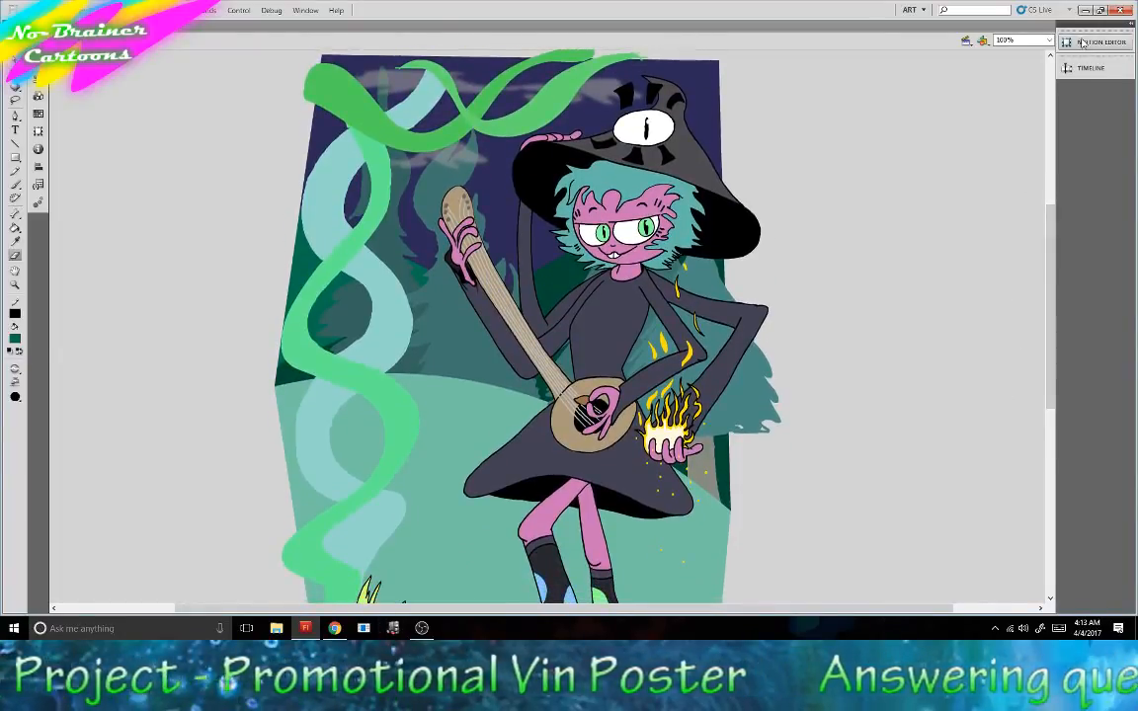
pyautogui.click(1087, 68)
pyautogui.rightClick(770, 90)
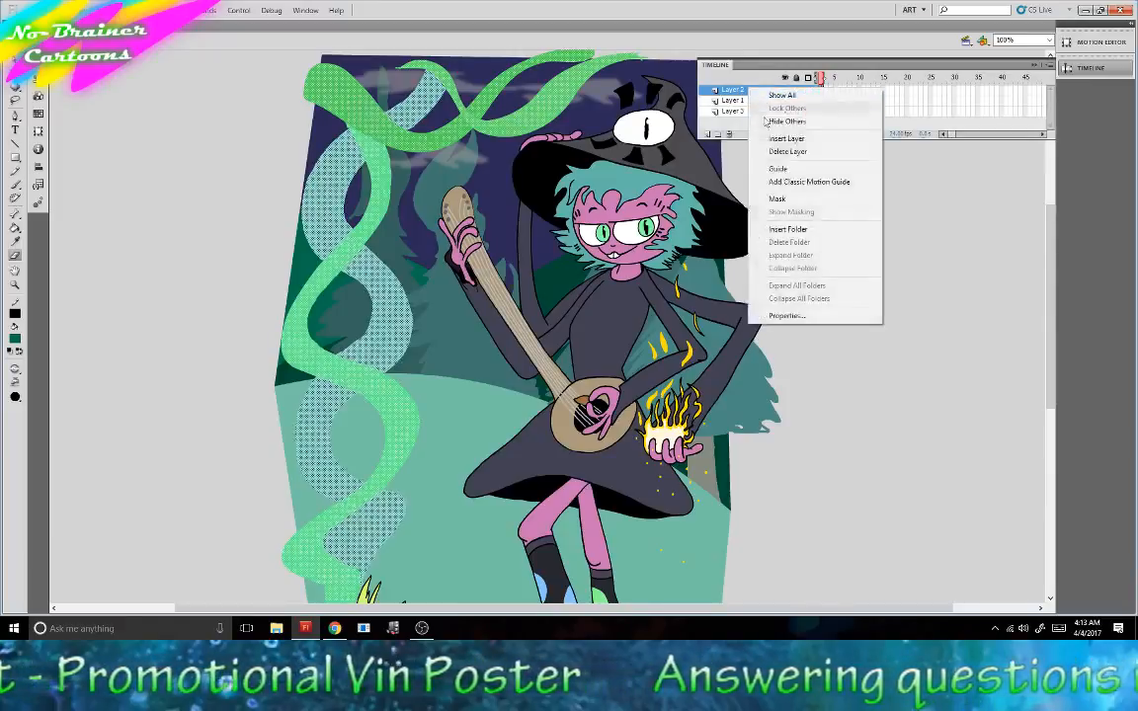
pyautogui.click(791, 139)
pyautogui.moveTo(1049, 247)
pyautogui.mouseDown()
pyautogui.moveTo(1049, 297)
pyautogui.moveTo(1049, 246)
pyautogui.mouseUp()
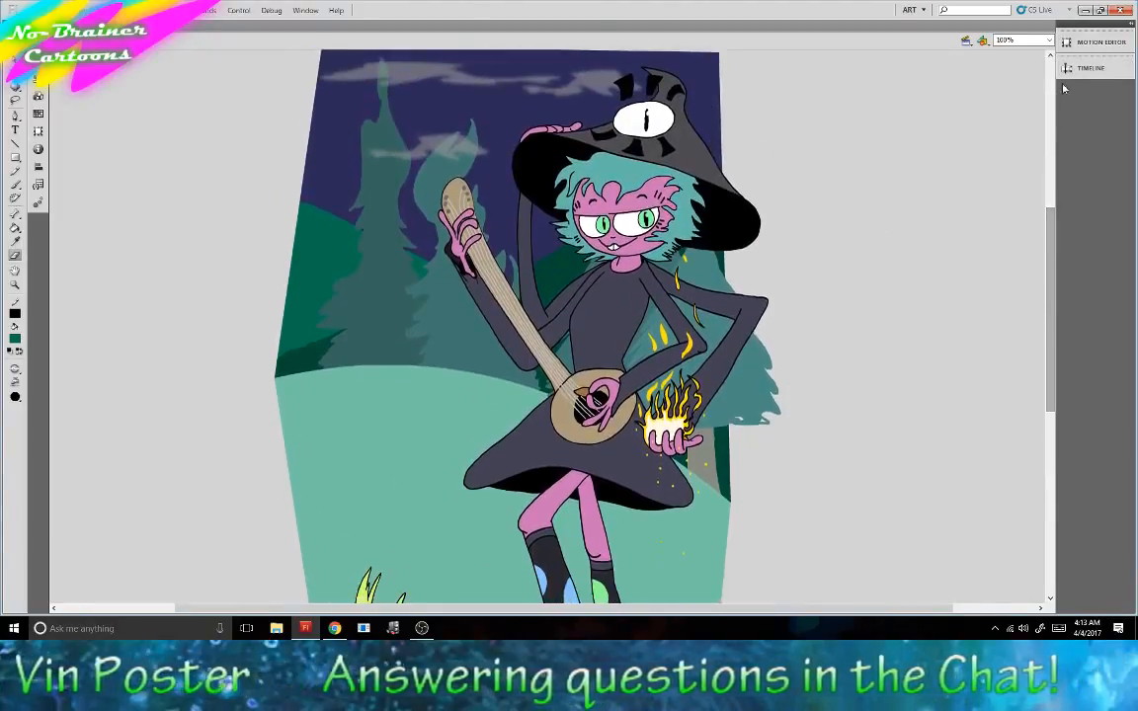
# Unlock the background layer and display it as outlines, keeping the character layer in full color.
pyautogui.click(1086, 69)
pyautogui.click(808, 90)
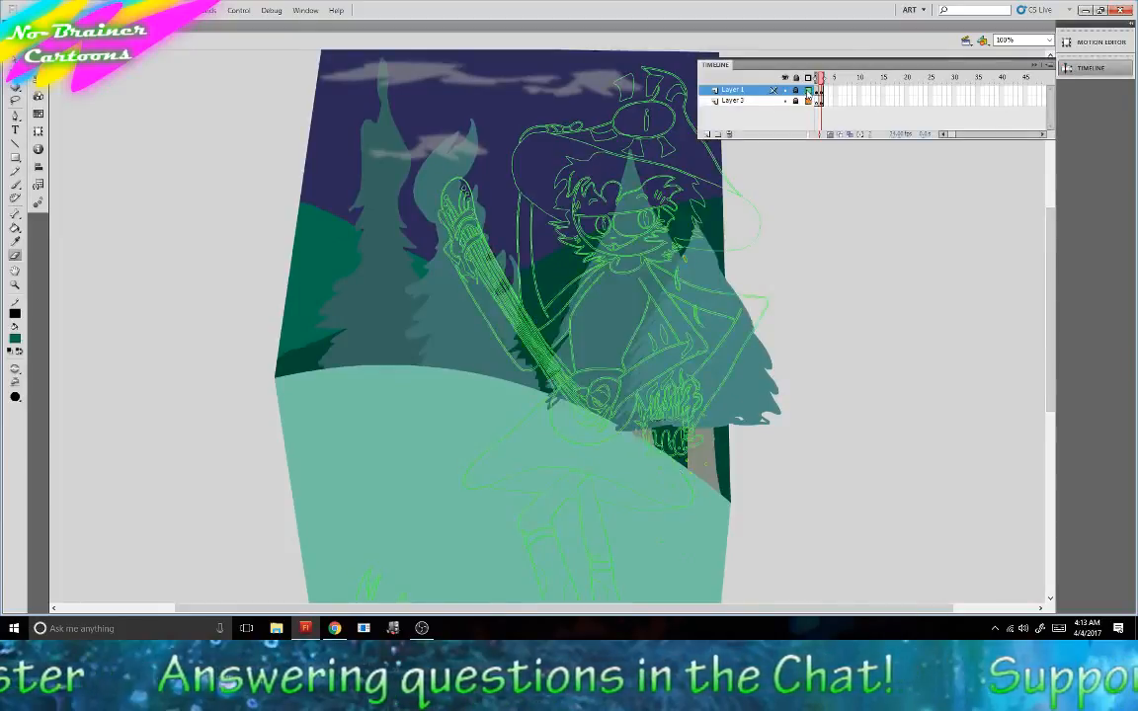
pyautogui.click(807, 90)
pyautogui.click(808, 101)
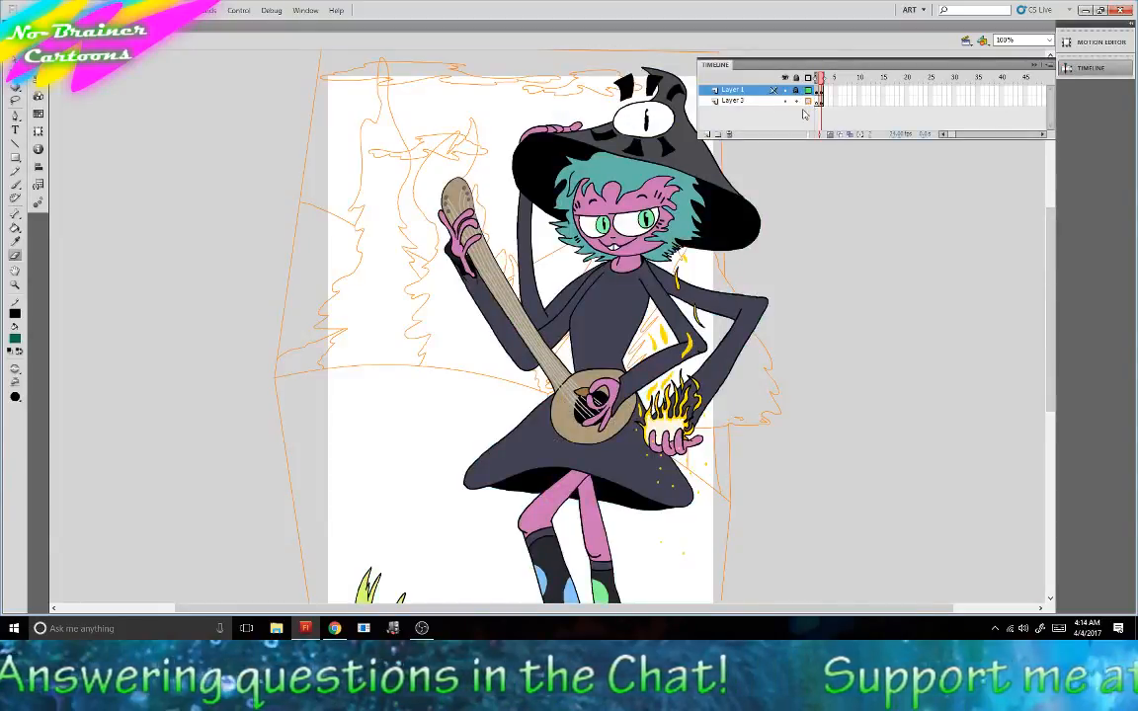
# Trim the thin slanted strip of background off above the poster's top edge.
pyautogui.click(1048, 40)
pyautogui.click(1007, 82)
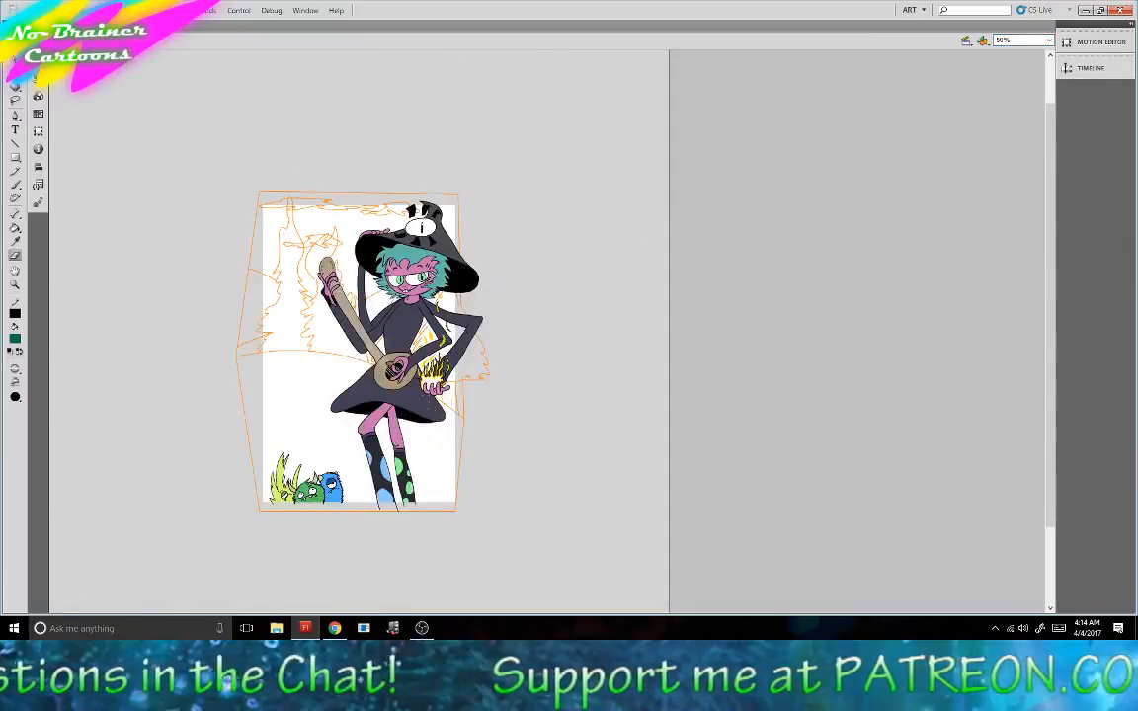
pyautogui.press('v')
pyautogui.moveTo(232, 174); pyautogui.dragTo(498, 195)
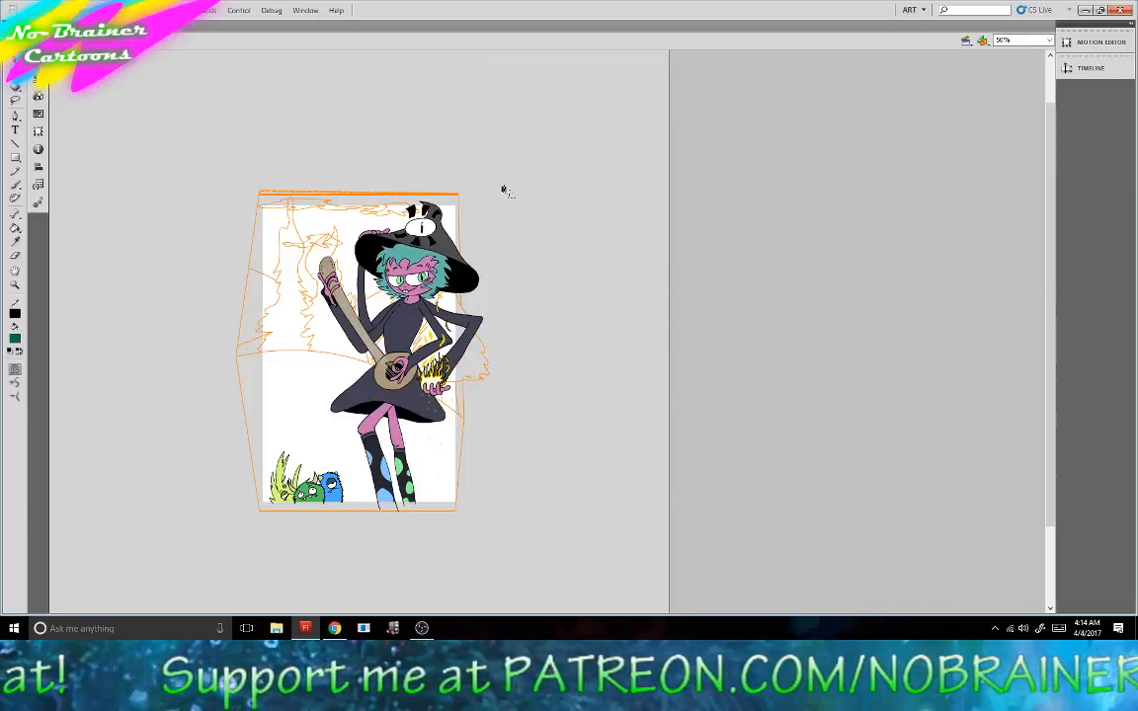
pyautogui.hotkey('shift', 'Down')
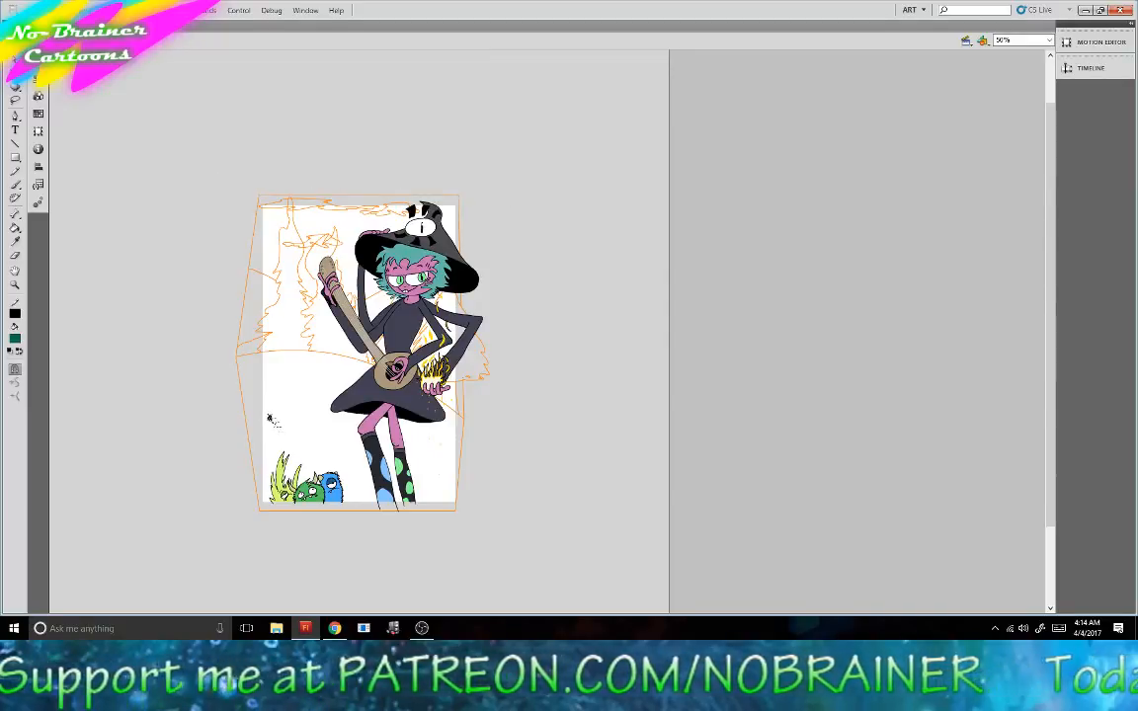
# Move the long upper cloud out above the poster, clear of the background's left edge.
pyautogui.moveTo(267, 495); pyautogui.dragTo(262, 519)
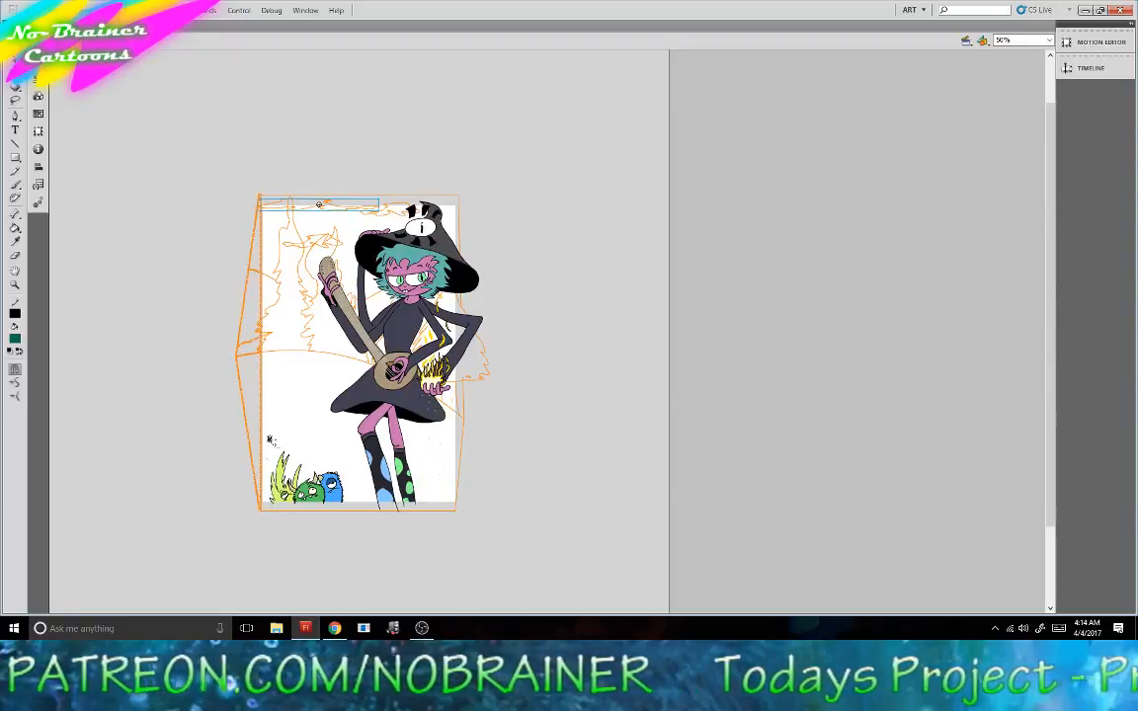
pyautogui.click(295, 180)
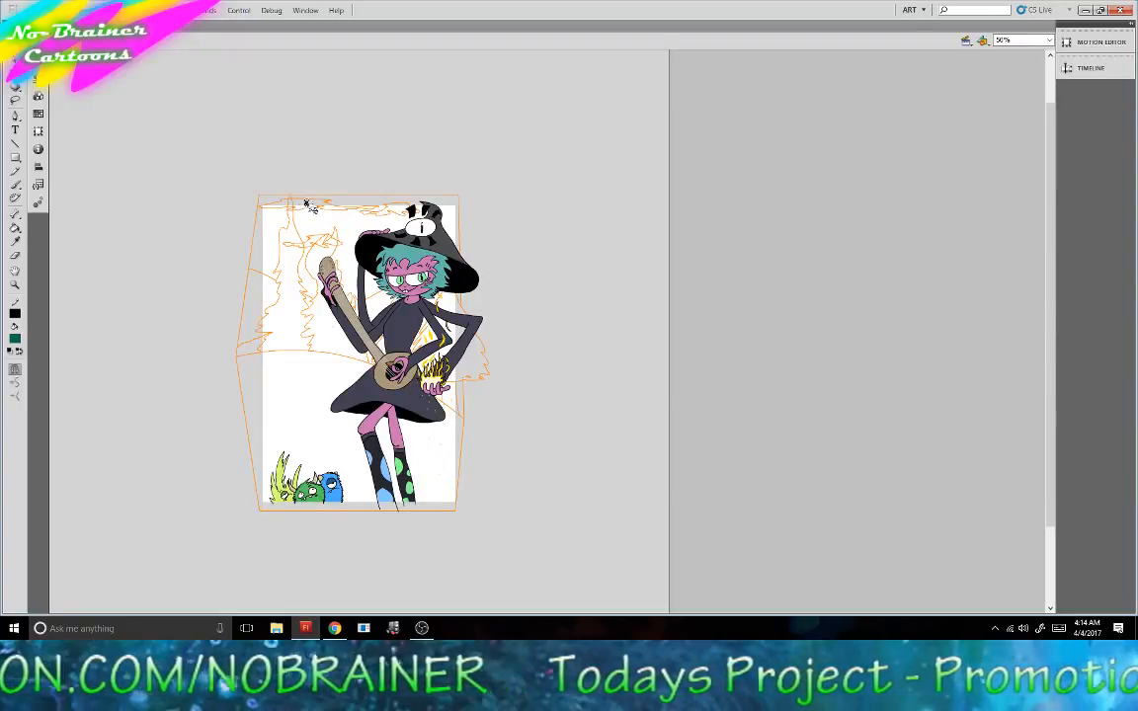
pyautogui.moveTo(303, 201); pyautogui.dragTo(316, 178)
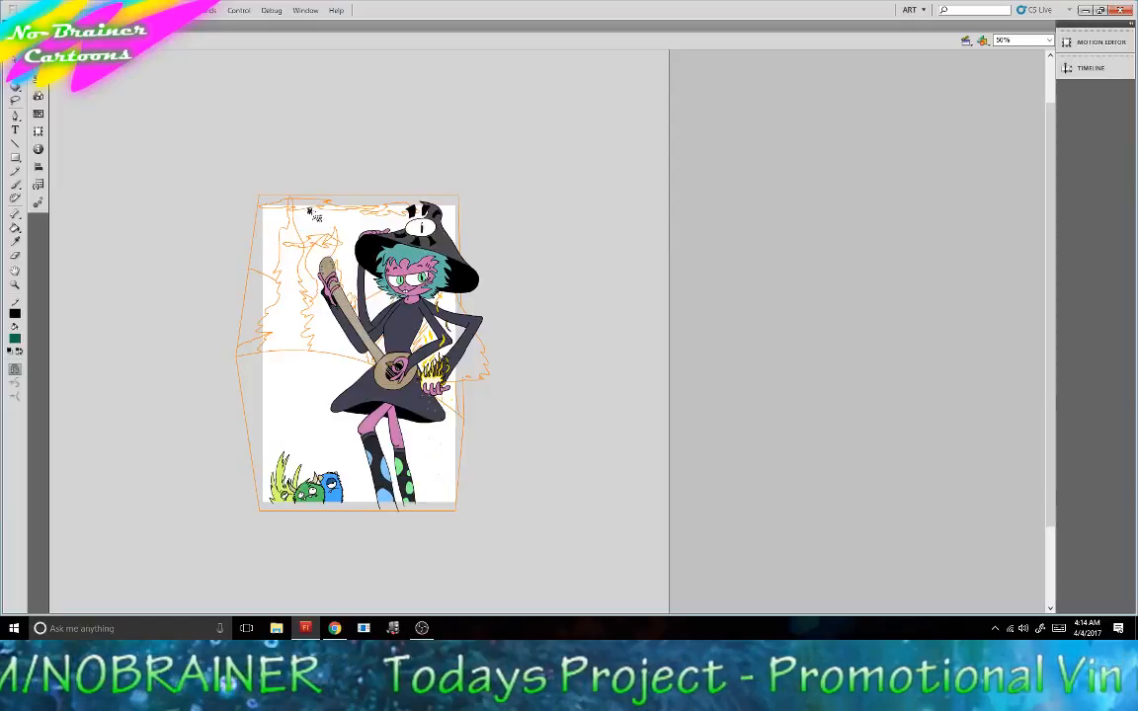
pyautogui.click(318, 206)
pyautogui.moveTo(318, 206); pyautogui.dragTo(329, 176)
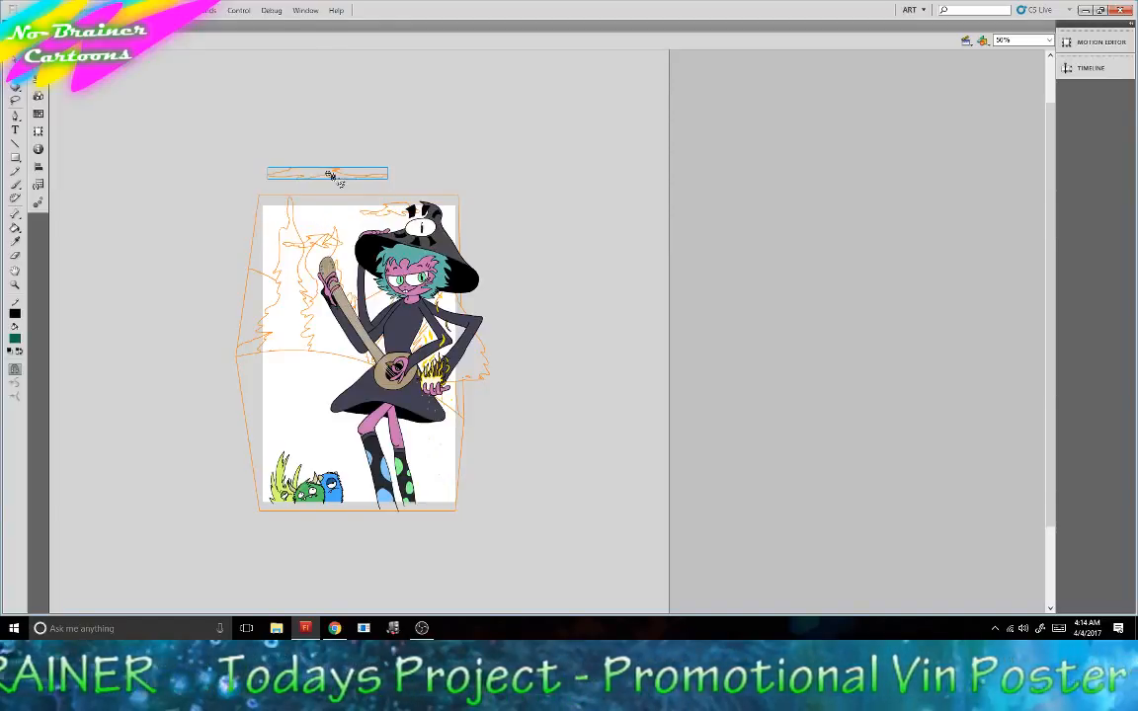
pyautogui.click(321, 150)
# Select and delete the excess background artwork that sticks out past the poster's left and right edges.
pyautogui.moveTo(213, 170)
pyautogui.mouseDown()
pyautogui.moveTo(264, 470)
pyautogui.moveTo(262, 531)
pyautogui.moveTo(256, 520)
pyautogui.mouseUp()
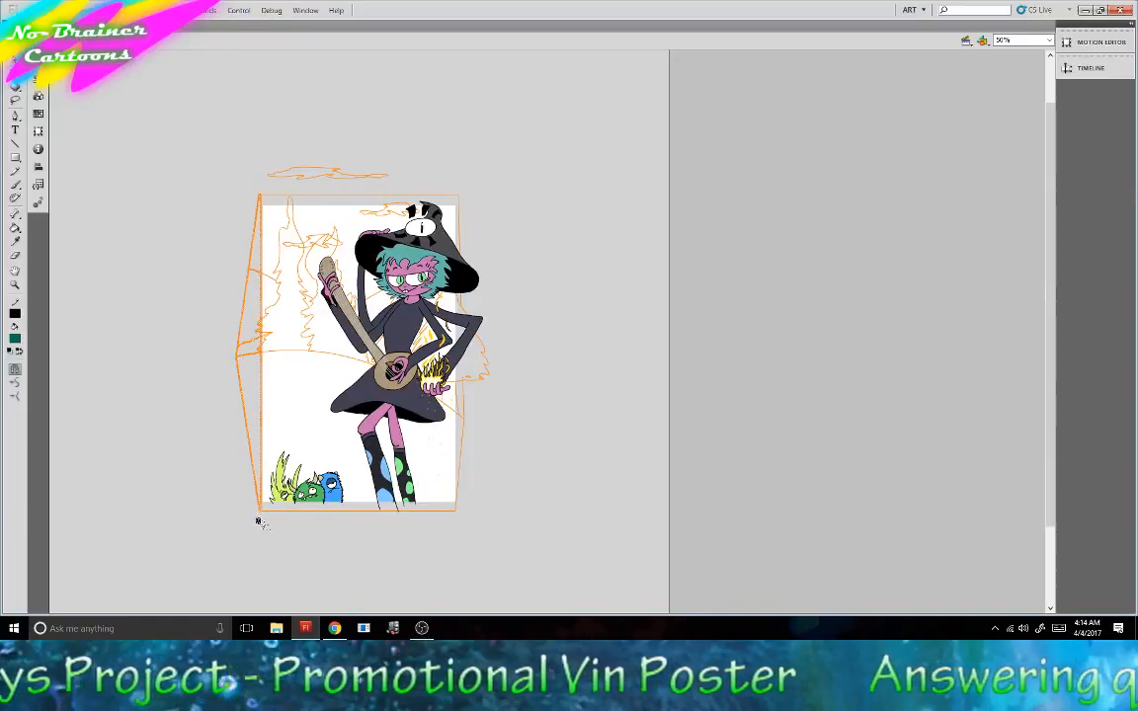
pyautogui.press('Delete')
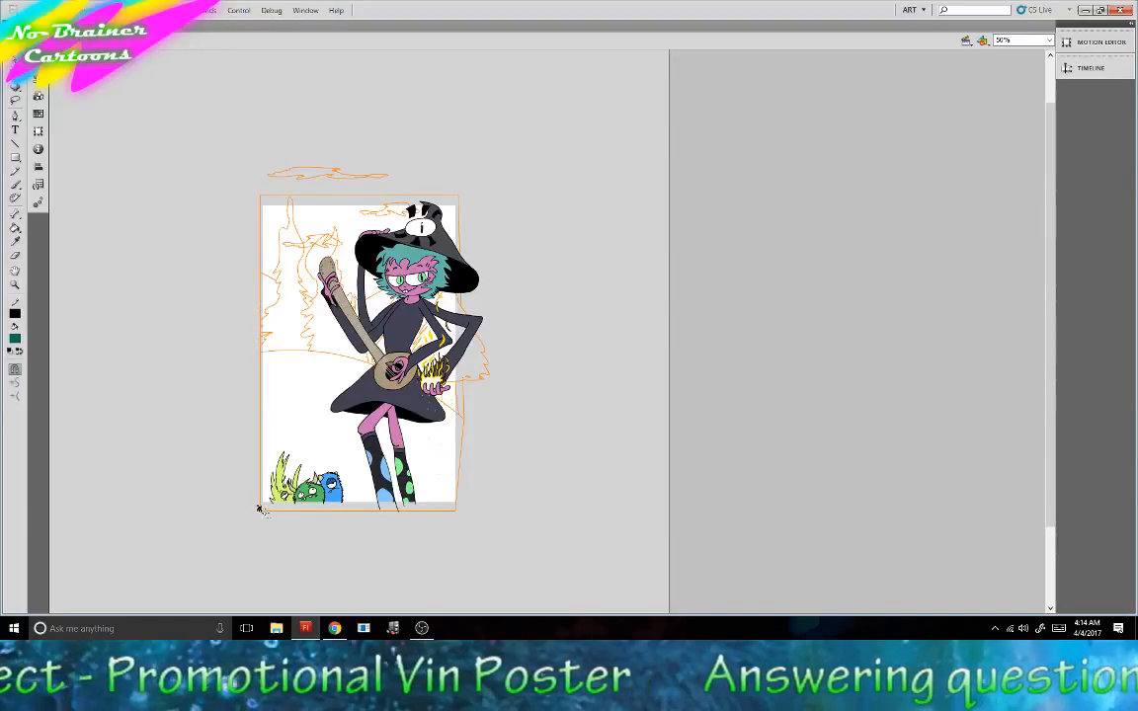
pyautogui.moveTo(414, 164); pyautogui.dragTo(458, 474)
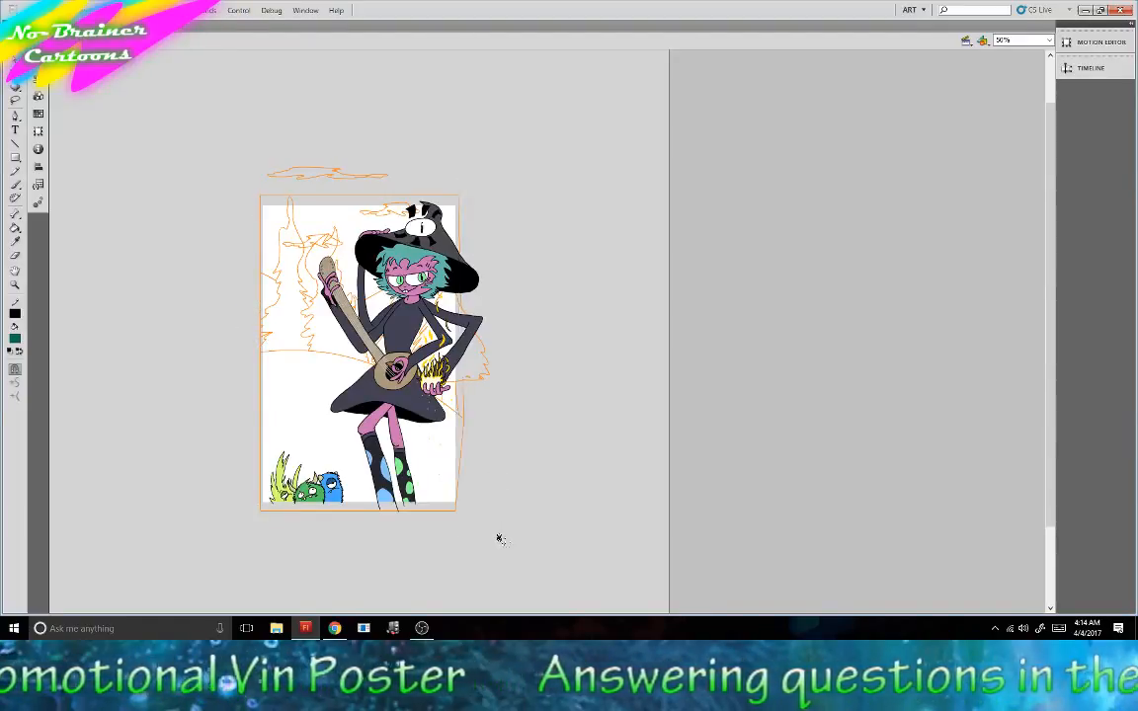
pyautogui.moveTo(499, 538); pyautogui.dragTo(501, 543)
pyautogui.press('Delete')
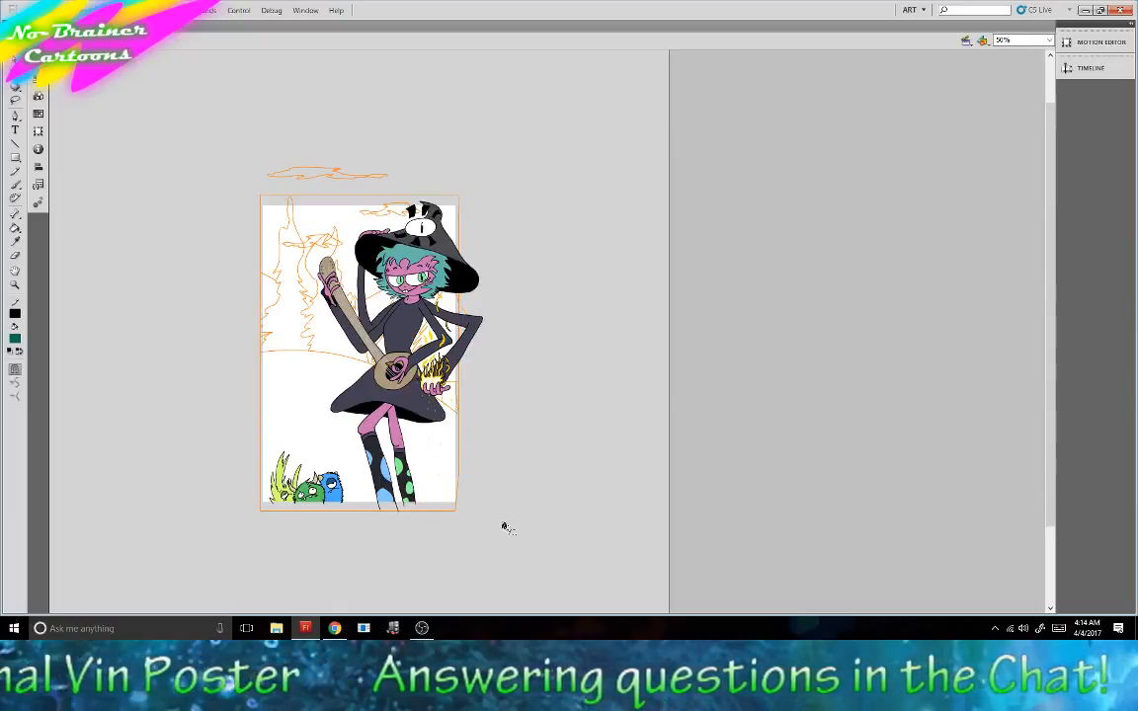
# Move the long cloud back into the upper sky and return the background layer to full-color display at 100% zoom.
pyautogui.moveTo(344, 181); pyautogui.dragTo(340, 220)
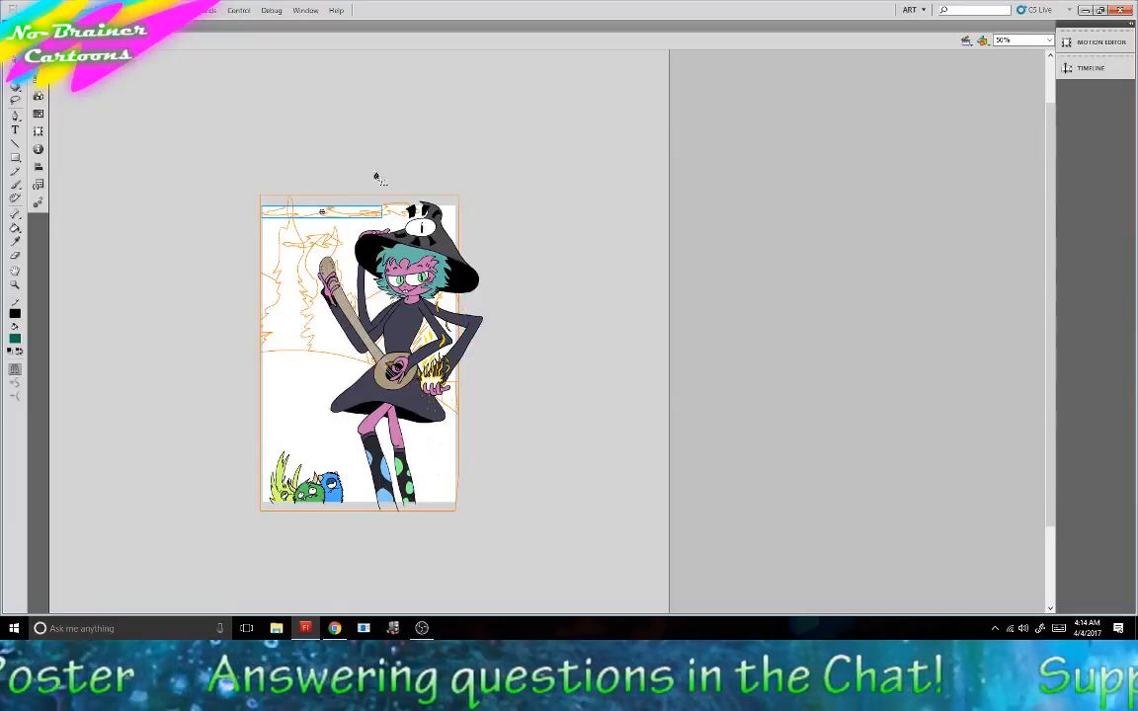
pyautogui.click(378, 177)
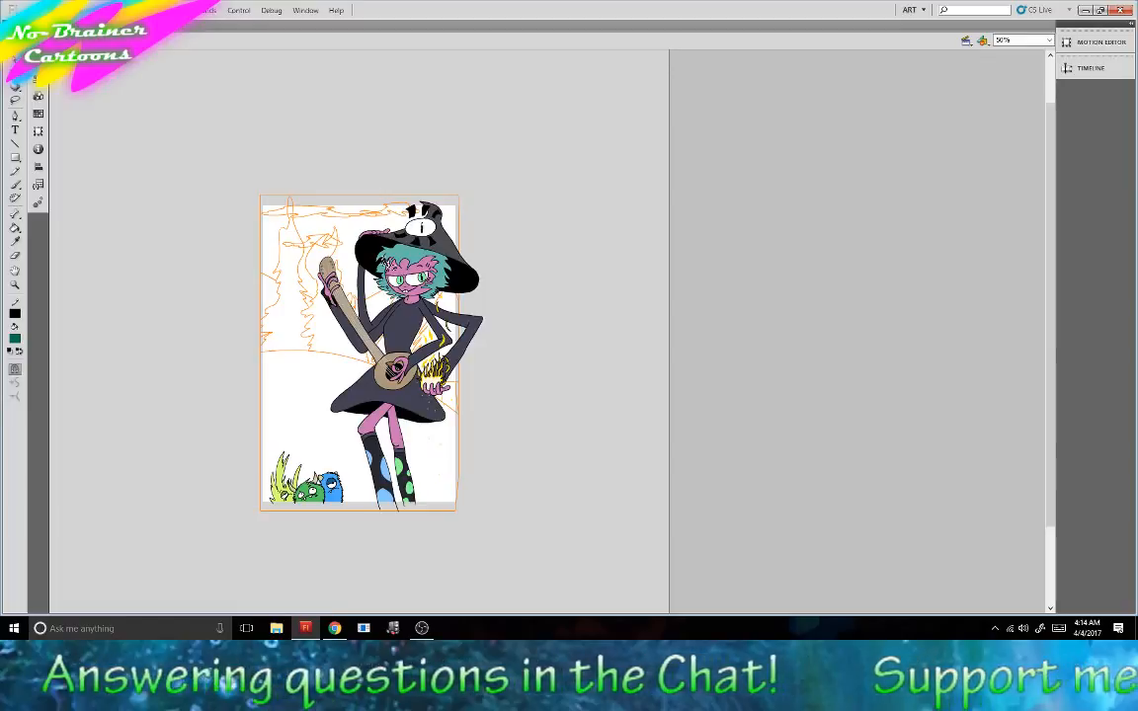
pyautogui.click(1022, 39)
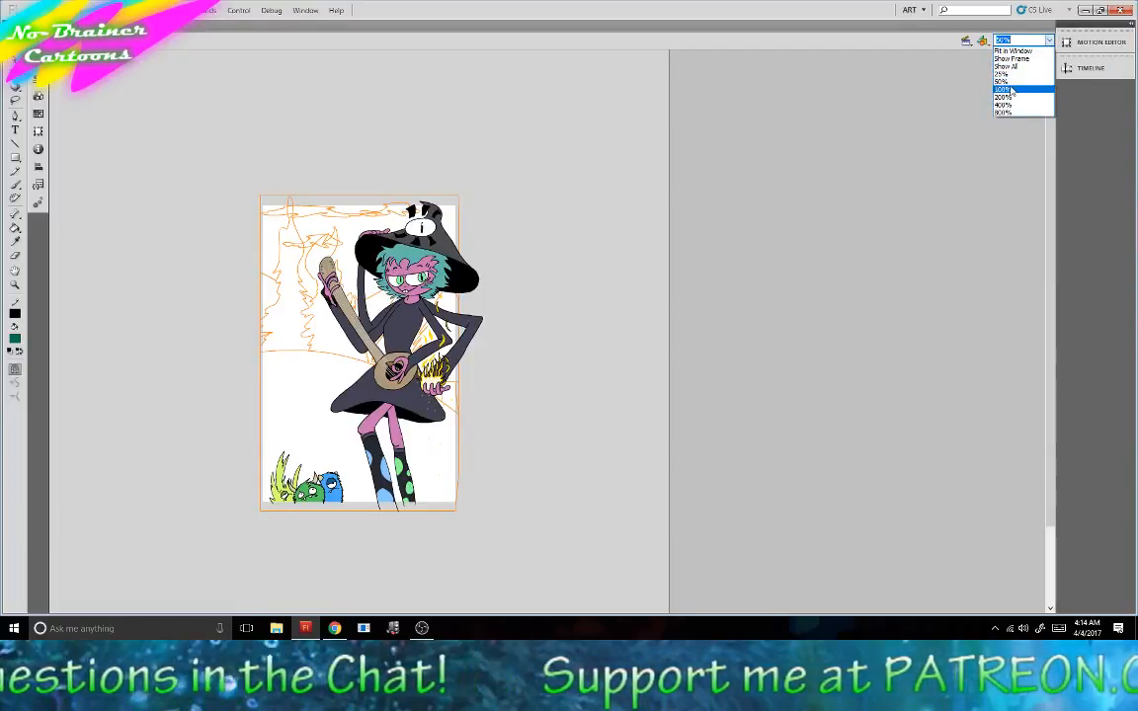
pyautogui.click(1008, 89)
pyautogui.click(1087, 69)
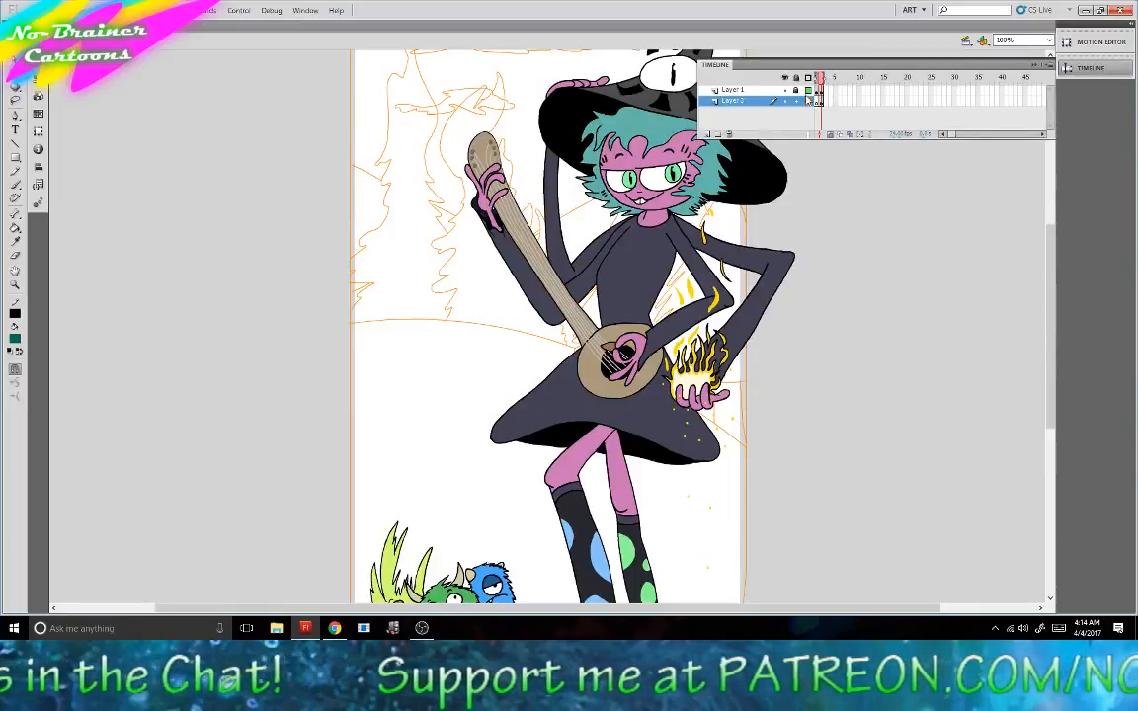
pyautogui.click(729, 96)
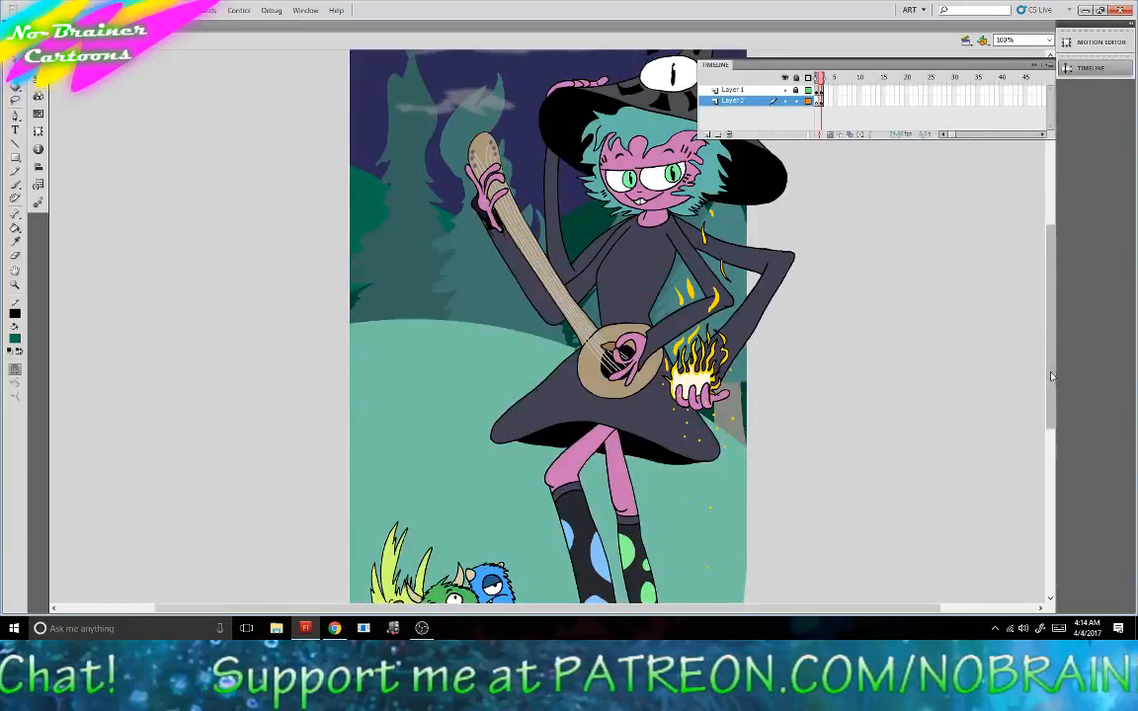
pyautogui.moveTo(1049, 386)
pyautogui.mouseDown()
pyautogui.moveTo(1050, 439)
pyautogui.moveTo(1052, 369)
pyautogui.mouseUp()
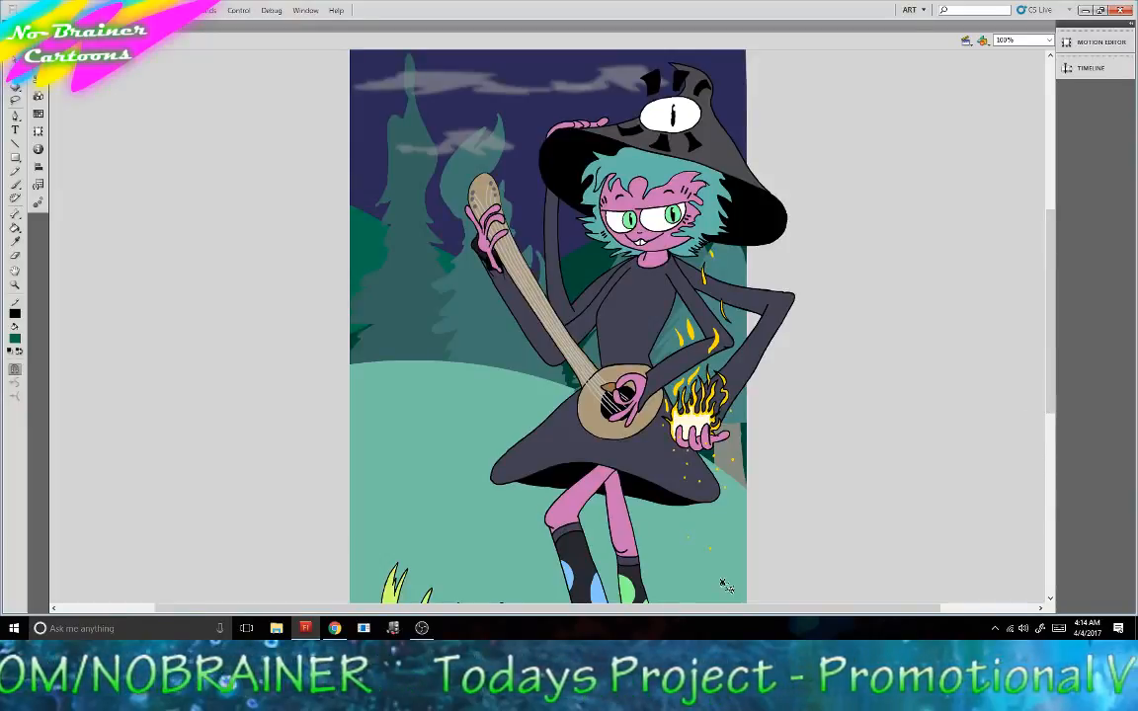
# Set the brush's fill color to pale yellow and try brushing an iris onto the eye on the witch's hat.
pyautogui.click(15, 184)
pyautogui.click(15, 313)
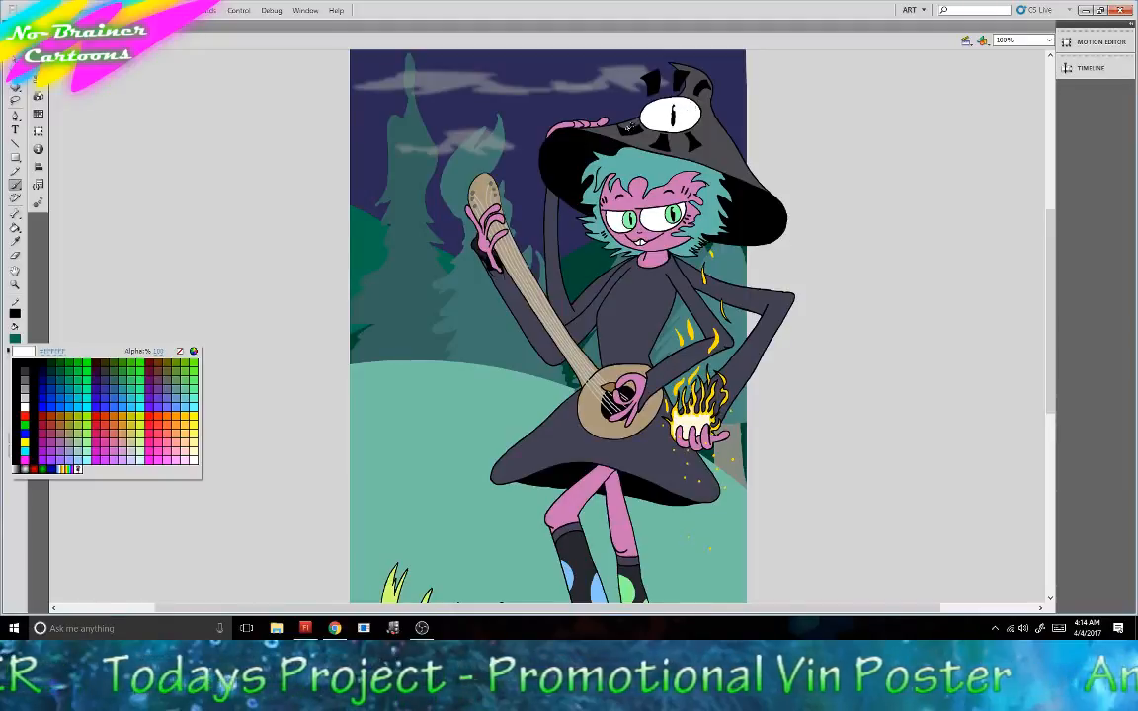
pyautogui.click(180, 392)
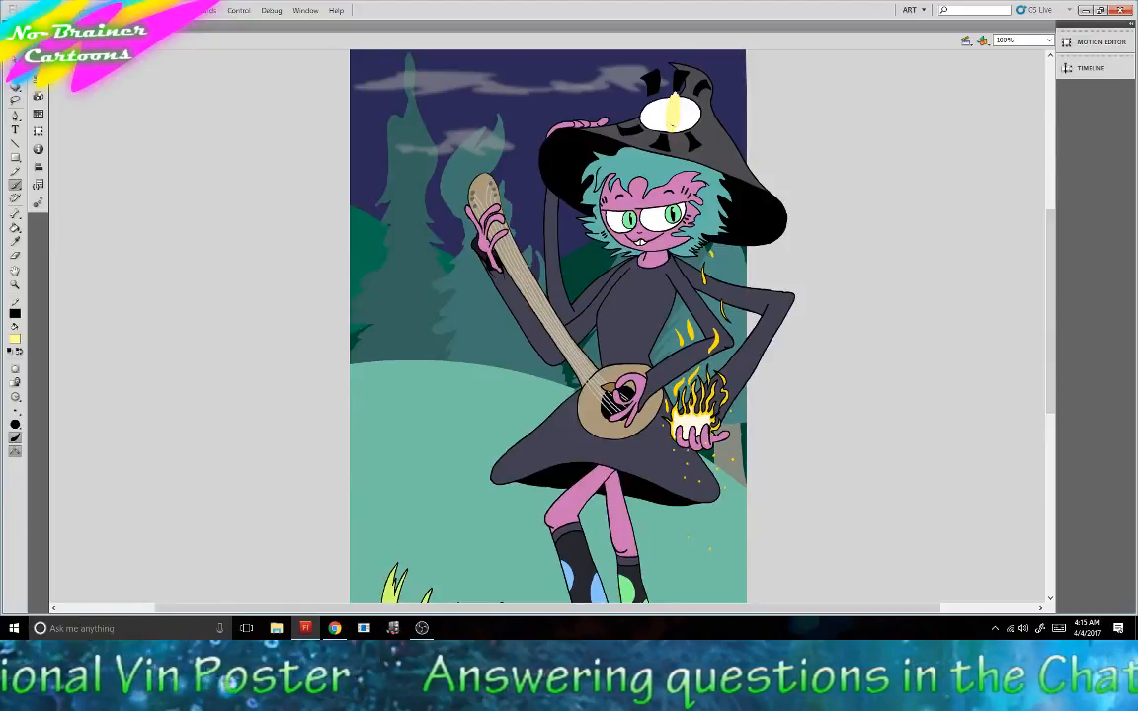
pyautogui.moveTo(674, 104); pyautogui.dragTo(676, 116)
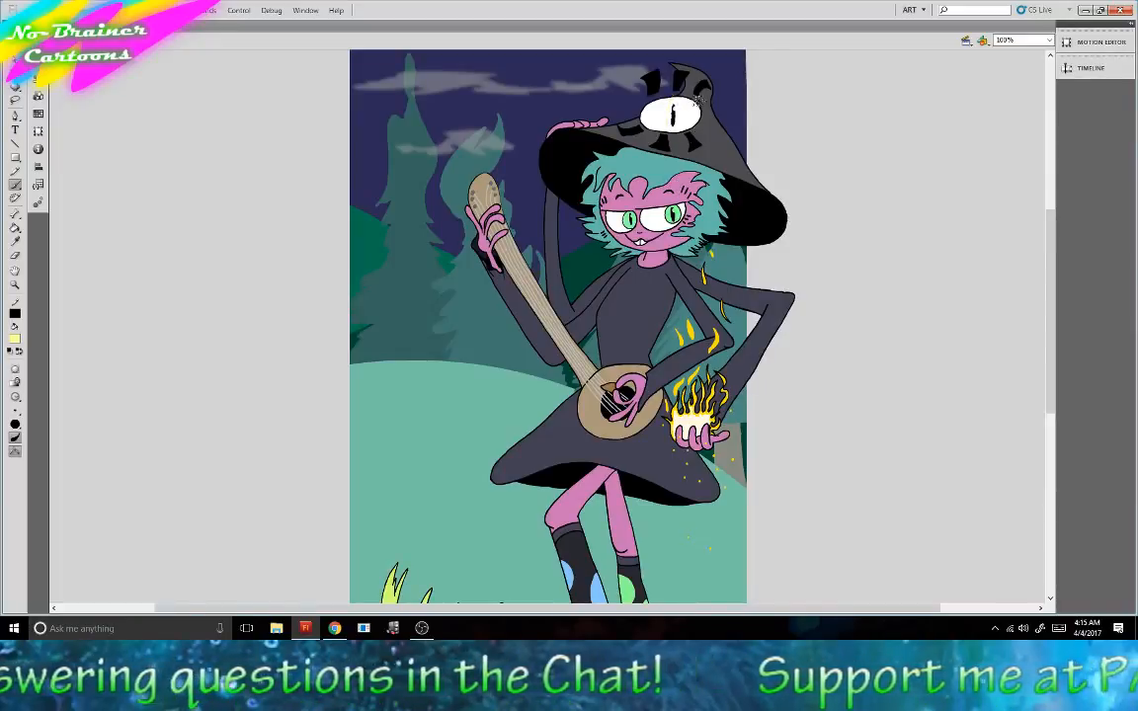
# Undo the stroke on the background layer and brush the pale yellow iris around the hat eye's pupil on Layer 1.
pyautogui.click(1091, 68)
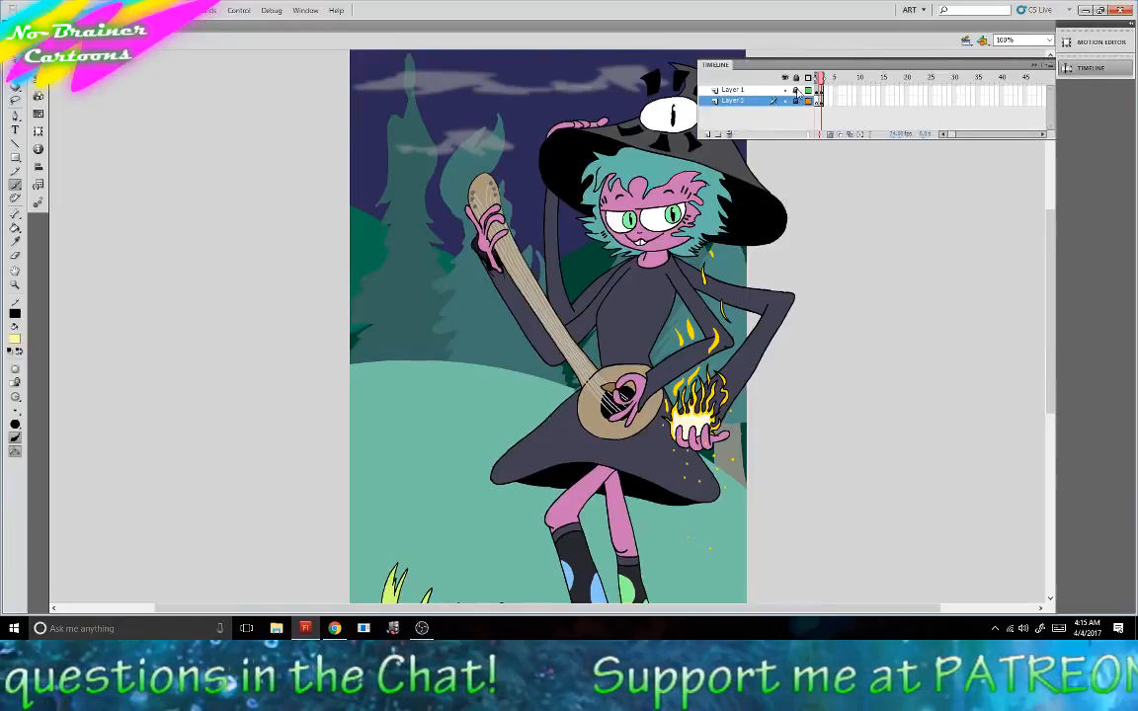
pyautogui.hotkey('ctrl', 'z')
pyautogui.hotkey('ctrl', 'z')
pyautogui.click(1033, 67)
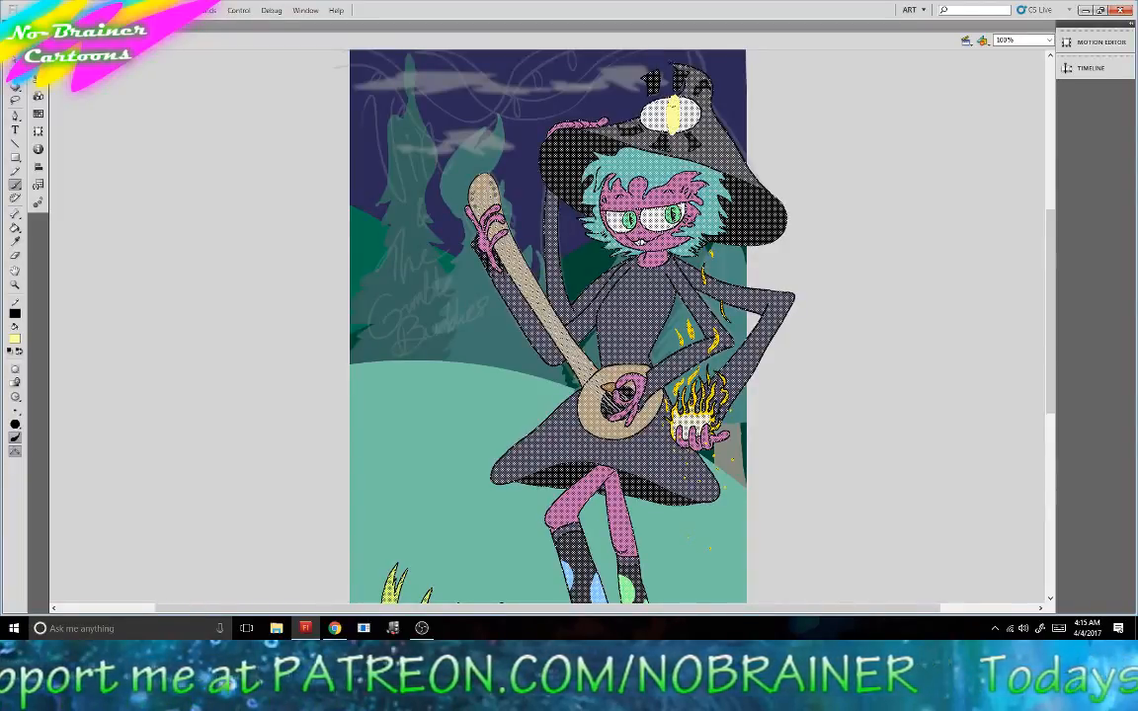
pyautogui.hotkey('ctrl', 'z')
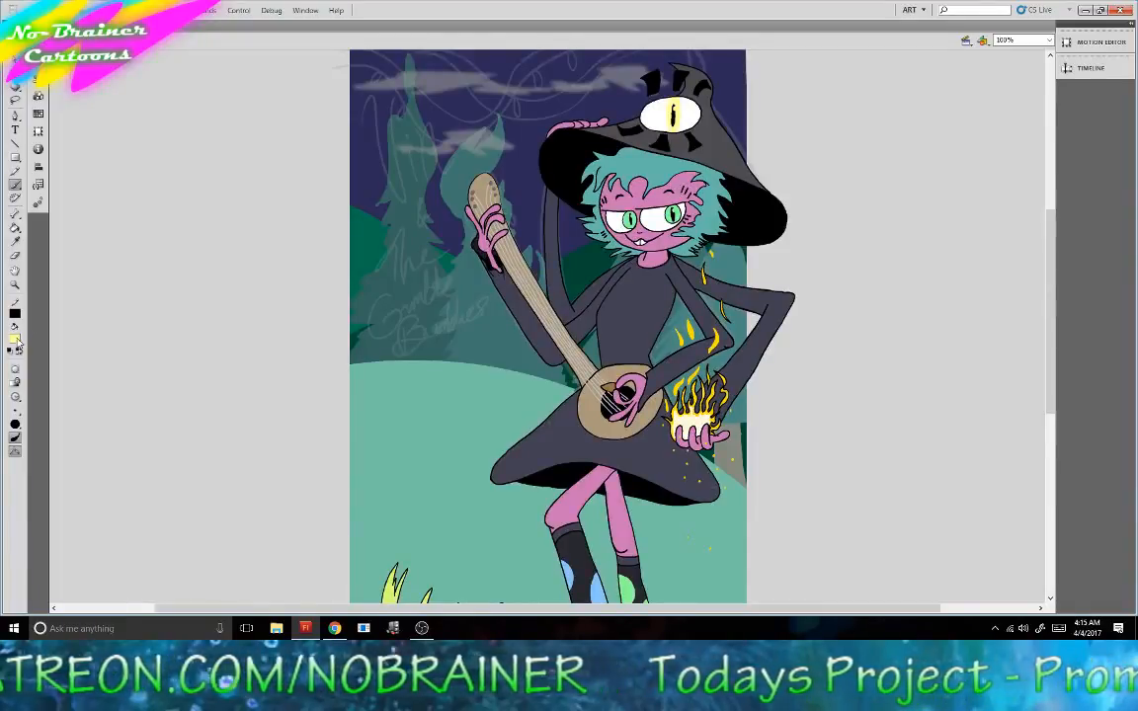
# Set the fill color to white, pick a larger brush size and outline the lashes below the hat's eye.
pyautogui.click(15, 312)
pyautogui.click(697, 114)
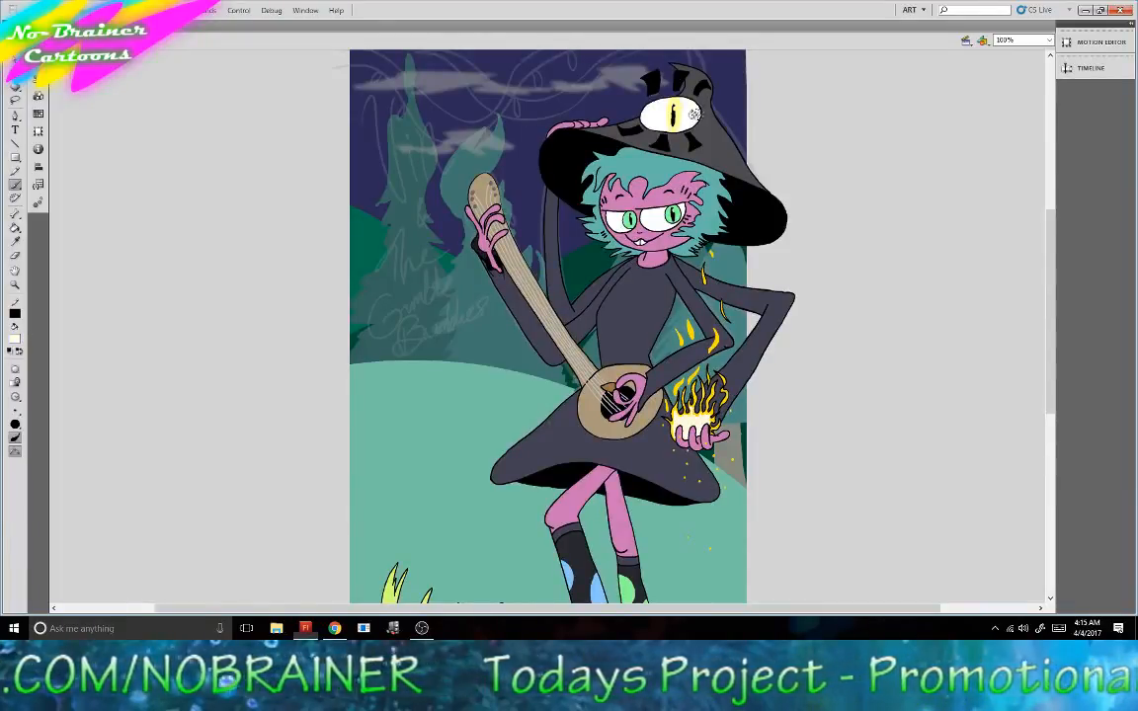
pyautogui.click(1048, 40)
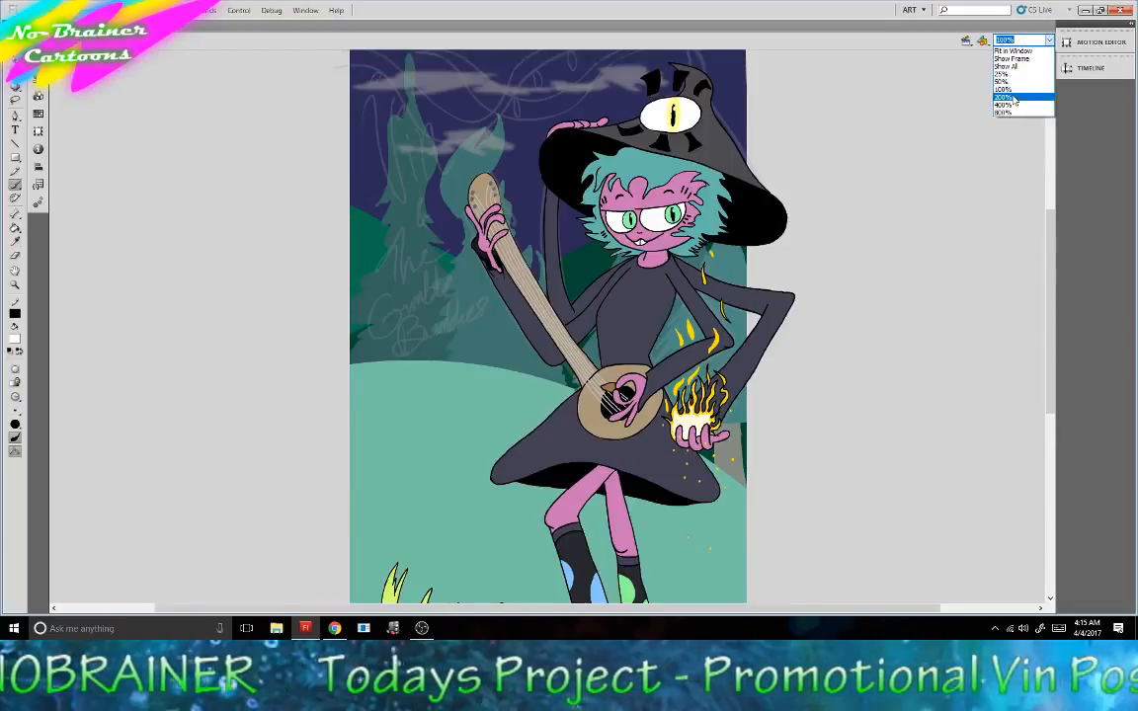
pyautogui.click(1017, 80)
pyautogui.scroll(5, 1053, 329)
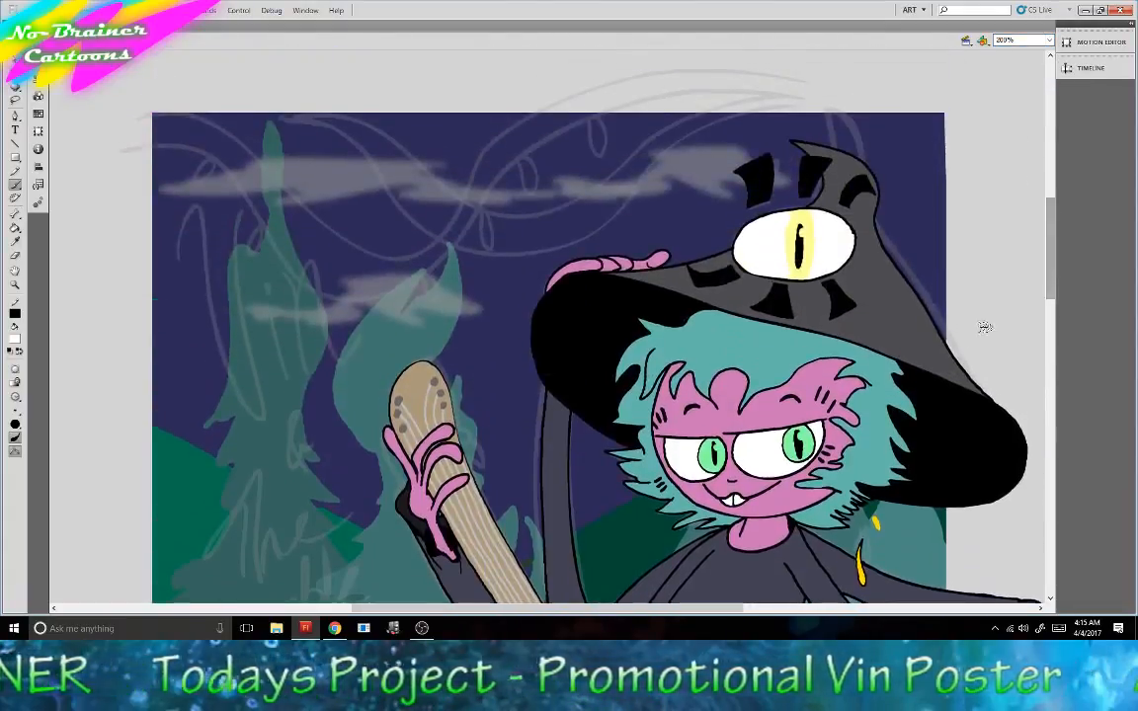
pyautogui.moveTo(694, 612); pyautogui.dragTo(753, 611)
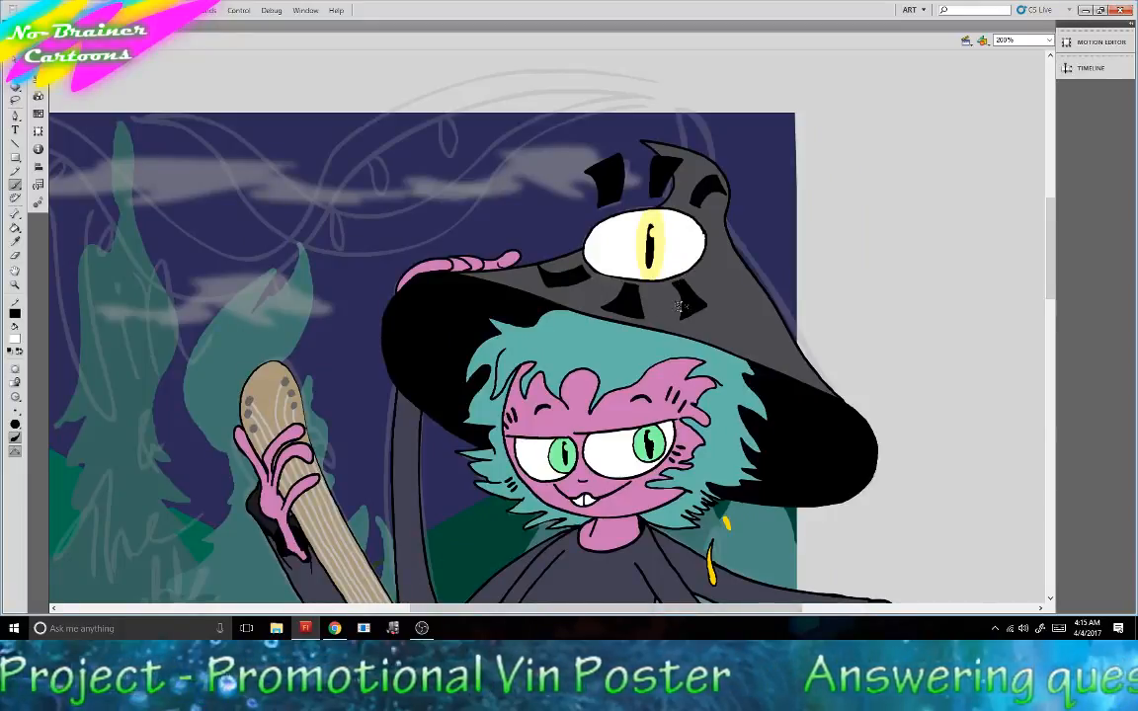
pyautogui.click(16, 411)
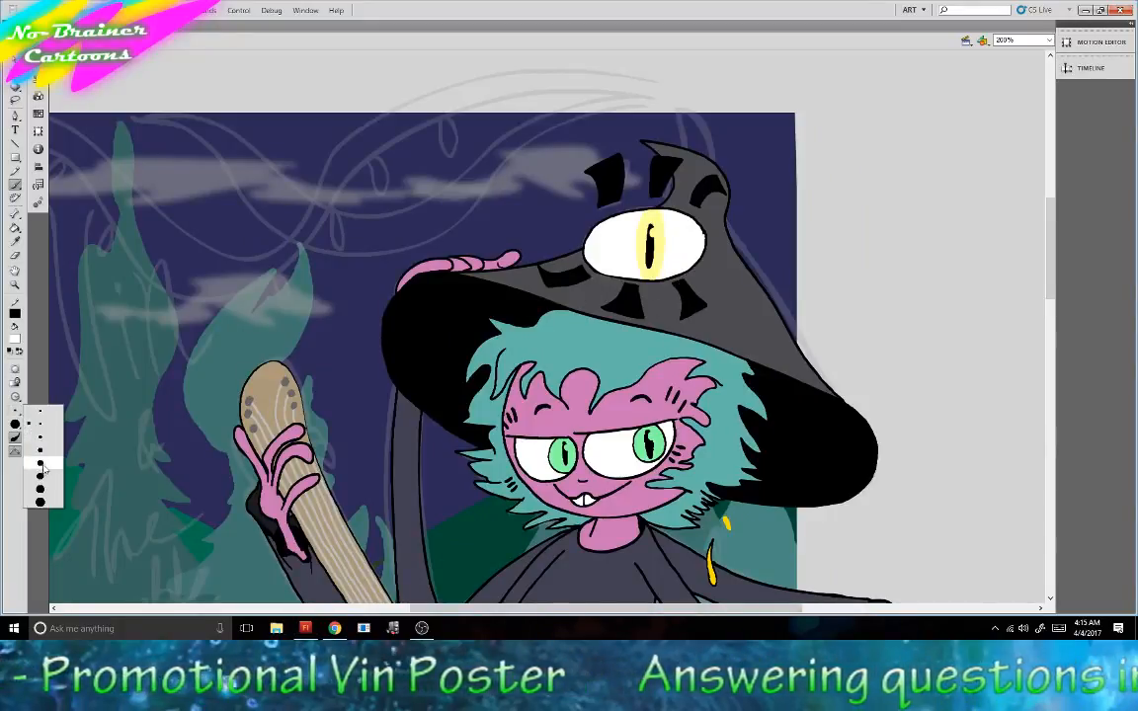
pyautogui.click(42, 466)
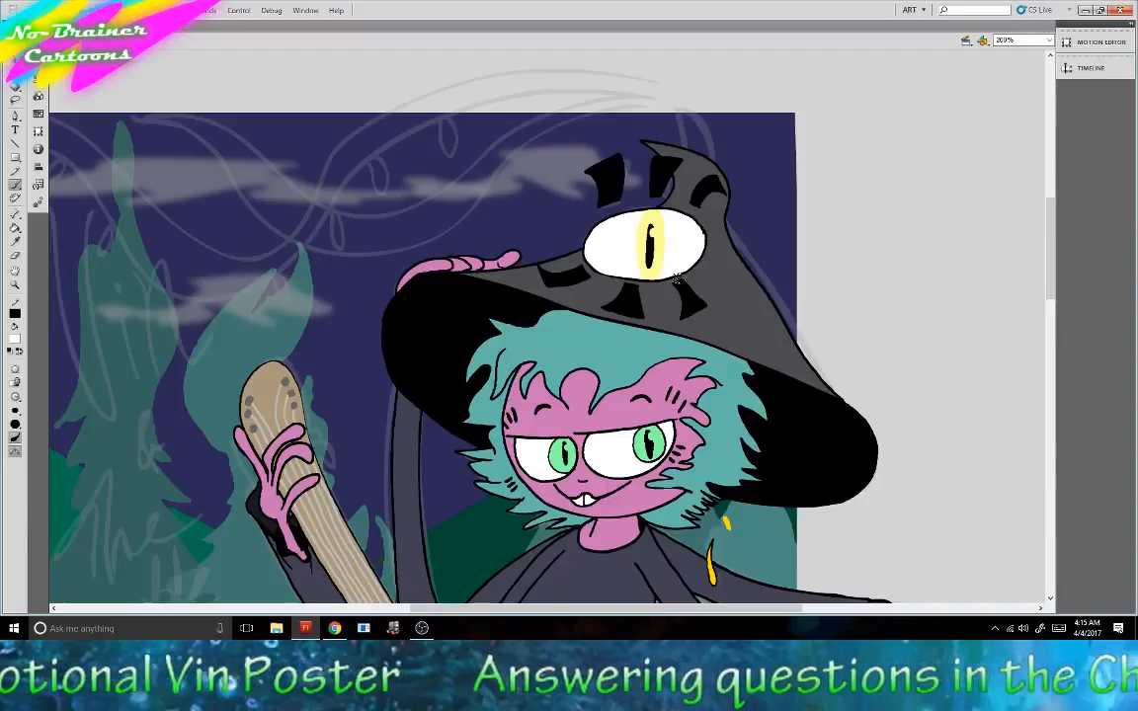
pyautogui.moveTo(675, 280)
pyautogui.mouseDown()
pyautogui.moveTo(708, 296)
pyautogui.moveTo(703, 311)
pyautogui.moveTo(682, 318)
pyautogui.moveTo(673, 281)
pyautogui.moveTo(642, 308)
pyautogui.moveTo(602, 310)
pyautogui.moveTo(622, 284)
pyautogui.mouseUp()
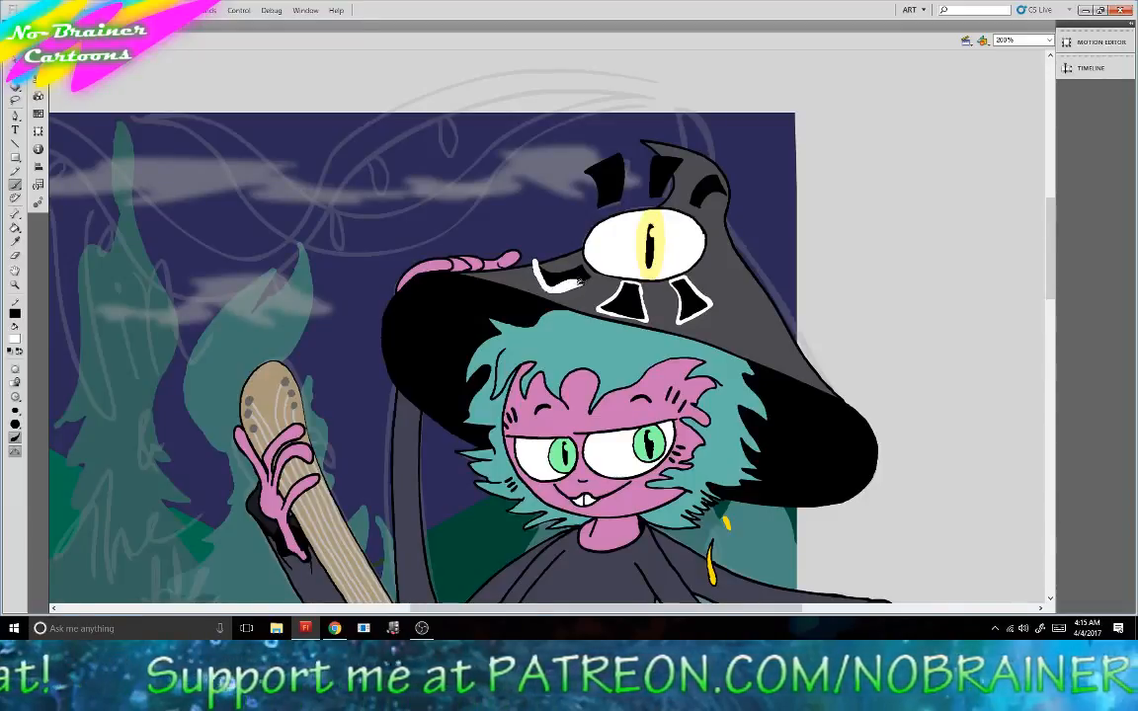
# Redo the white outline on the lower lash nearest the witch's raised hand and outline the three upper lashes in white.
pyautogui.moveTo(549, 287)
pyautogui.mouseDown()
pyautogui.moveTo(588, 273)
pyautogui.moveTo(537, 265)
pyautogui.mouseUp()
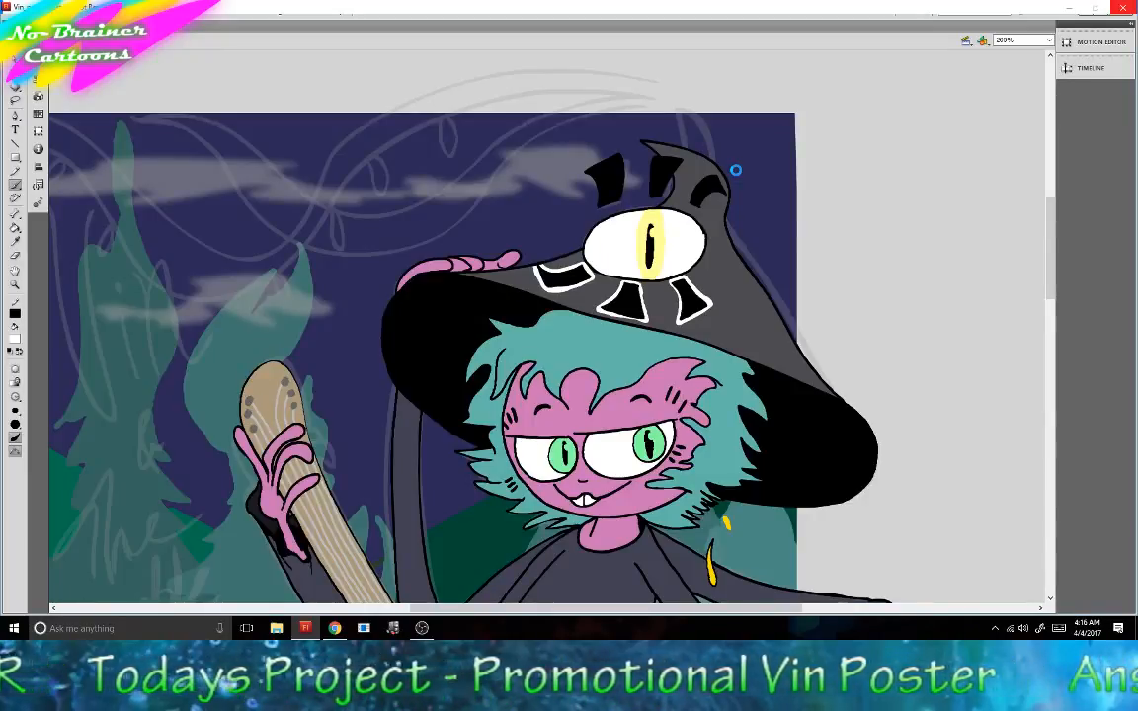
pyautogui.hotkey('ctrl', 'z')
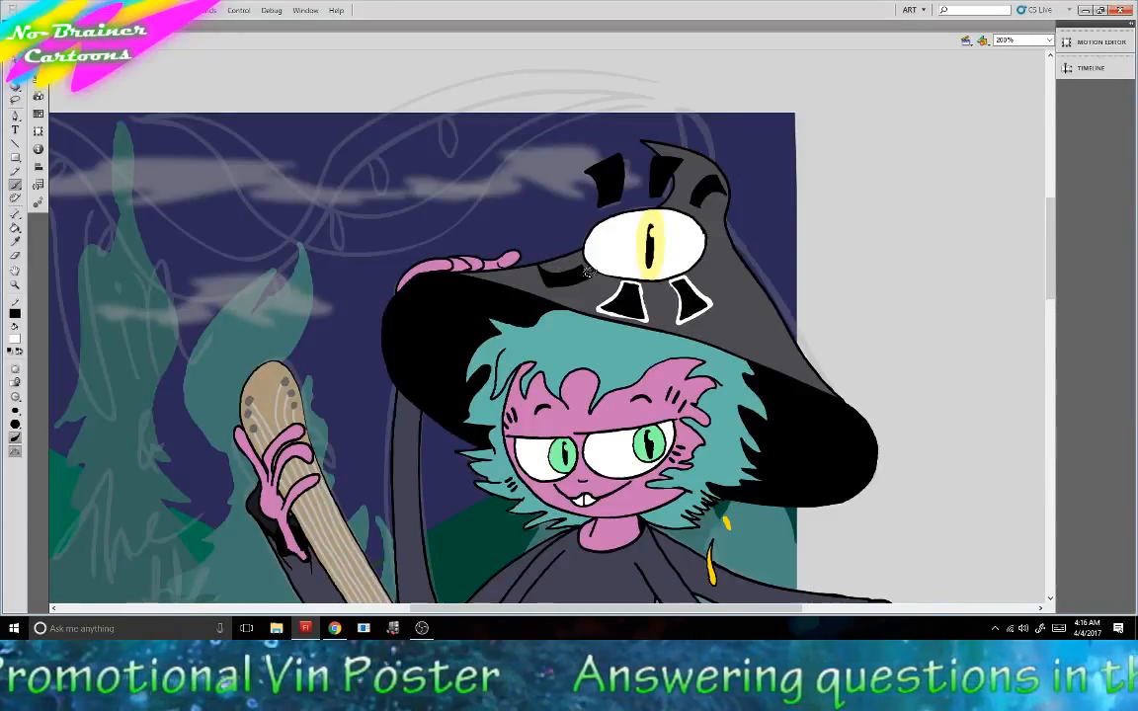
pyautogui.moveTo(588, 272)
pyautogui.mouseDown()
pyautogui.moveTo(549, 287)
pyautogui.moveTo(538, 265)
pyautogui.mouseUp()
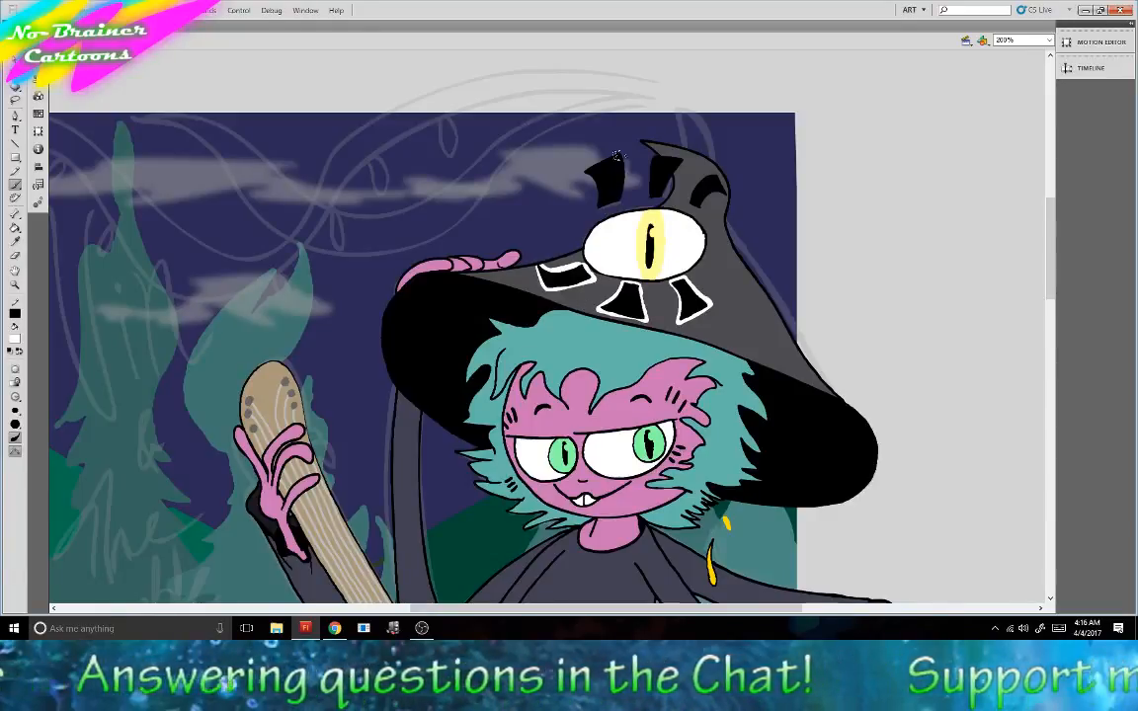
pyautogui.moveTo(601, 208)
pyautogui.mouseDown()
pyautogui.moveTo(622, 201)
pyautogui.moveTo(622, 158)
pyautogui.moveTo(581, 170)
pyautogui.mouseUp()
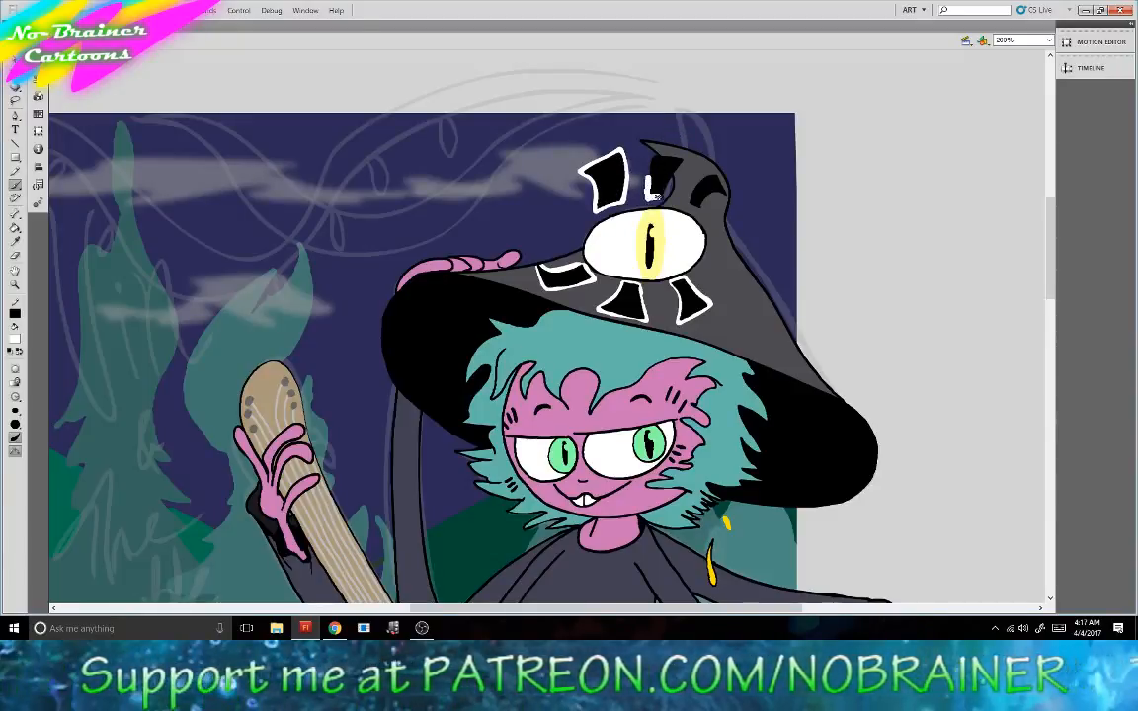
pyautogui.moveTo(660, 191)
pyautogui.mouseDown()
pyautogui.moveTo(673, 170)
pyautogui.moveTo(658, 155)
pyautogui.moveTo(648, 172)
pyautogui.mouseUp()
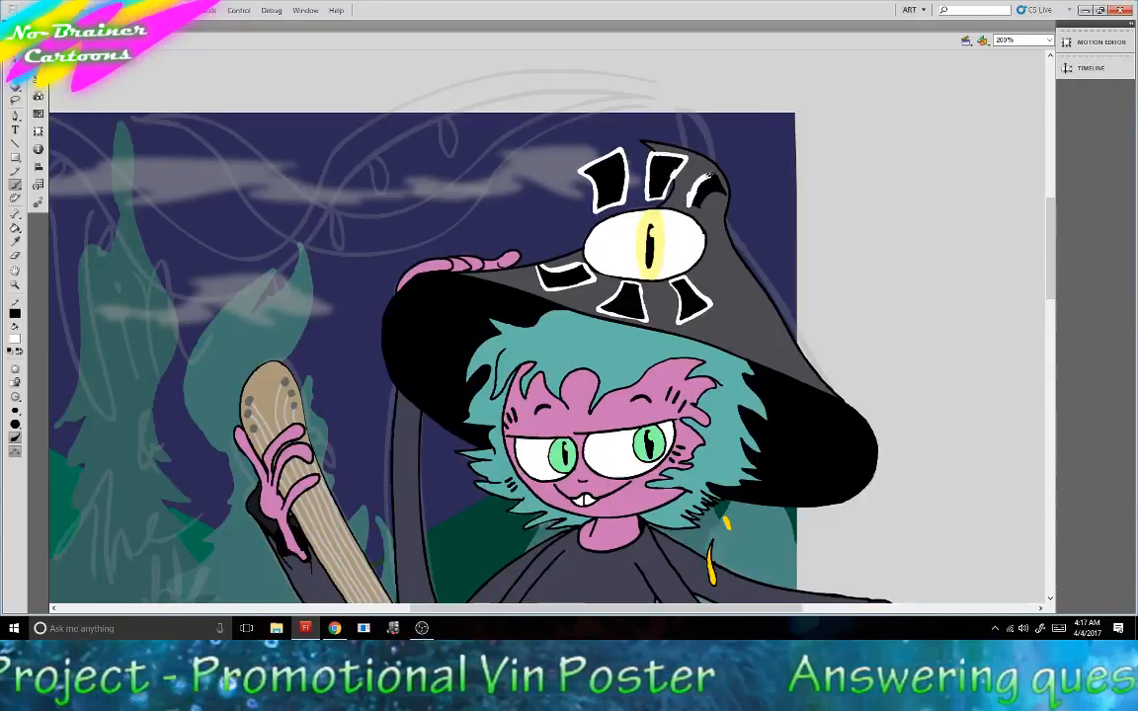
pyautogui.moveTo(709, 175)
pyautogui.mouseDown()
pyautogui.moveTo(727, 195)
pyautogui.moveTo(698, 200)
pyautogui.moveTo(707, 190)
pyautogui.mouseUp()
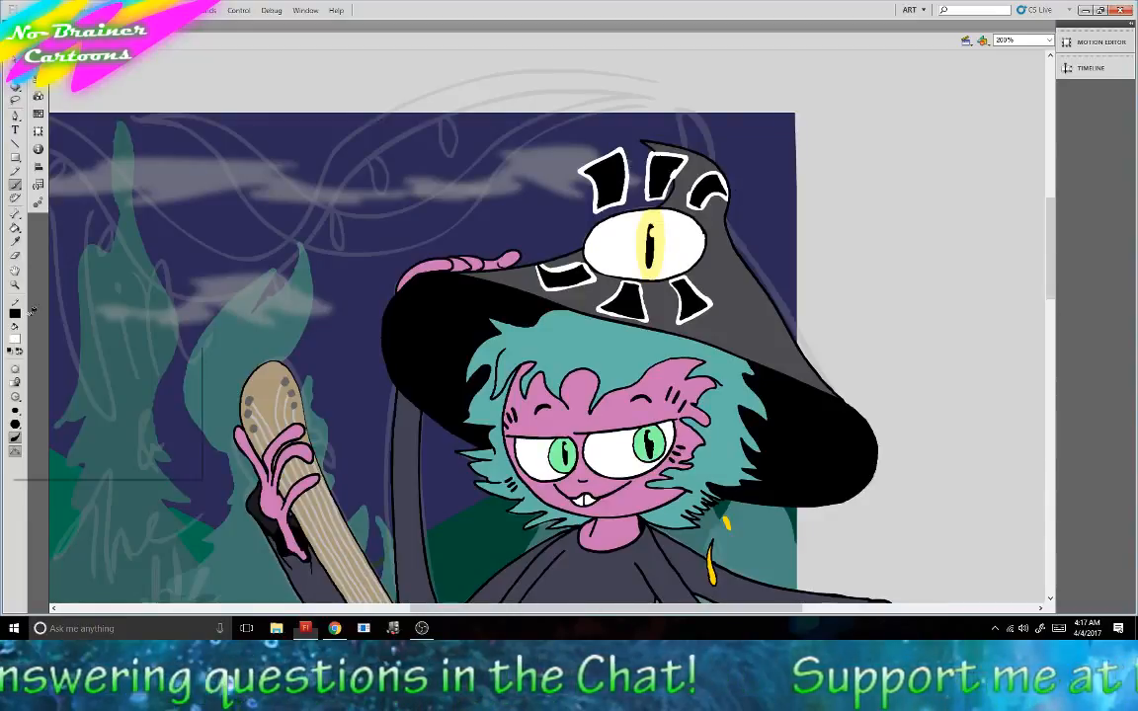
# Set the brush's fill color back to black and choose a smaller brush size.
pyautogui.click(425, 328)
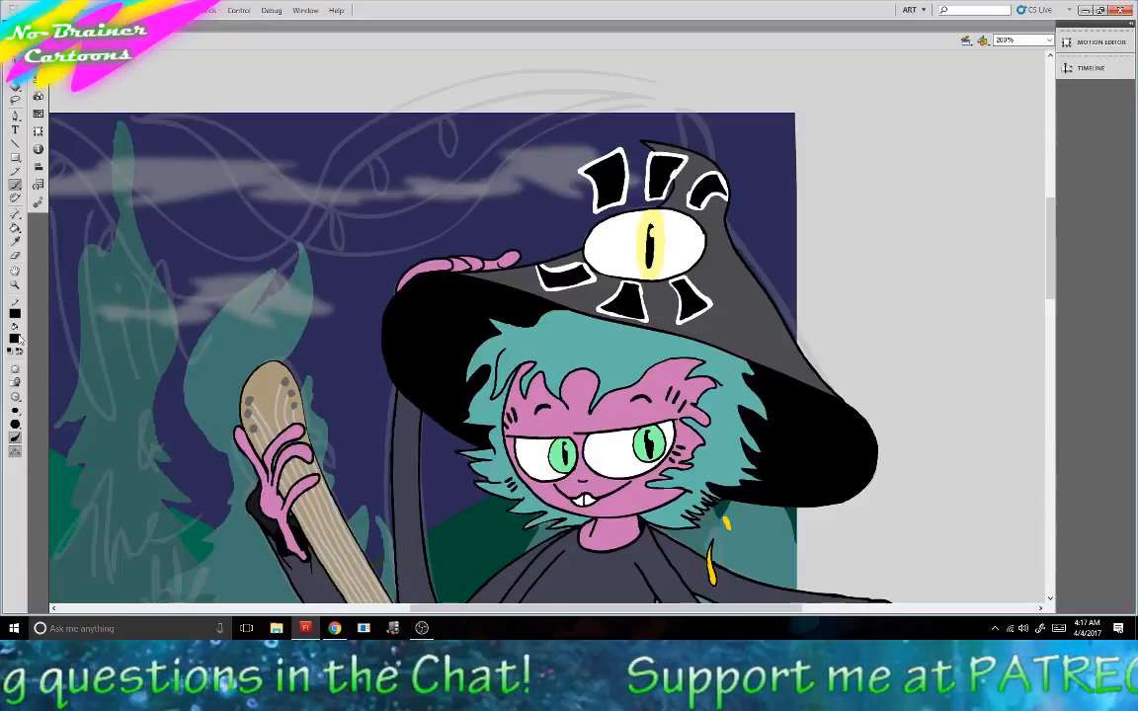
pyautogui.click(18, 397)
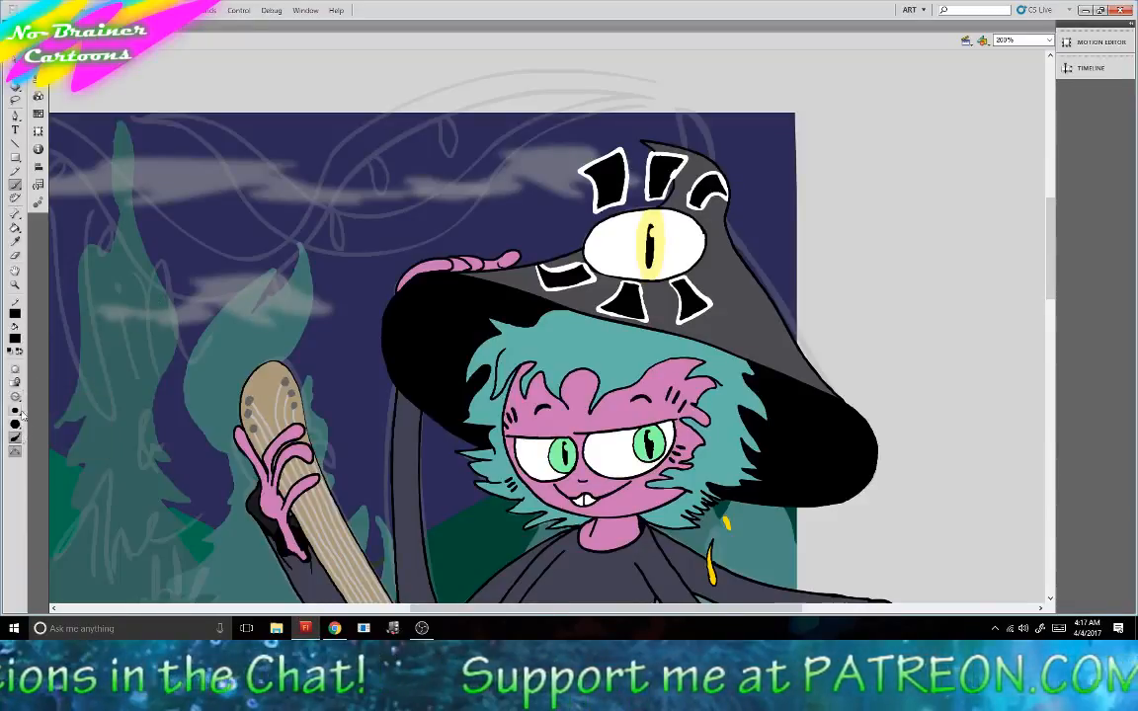
pyautogui.click(15, 410)
pyautogui.click(51, 420)
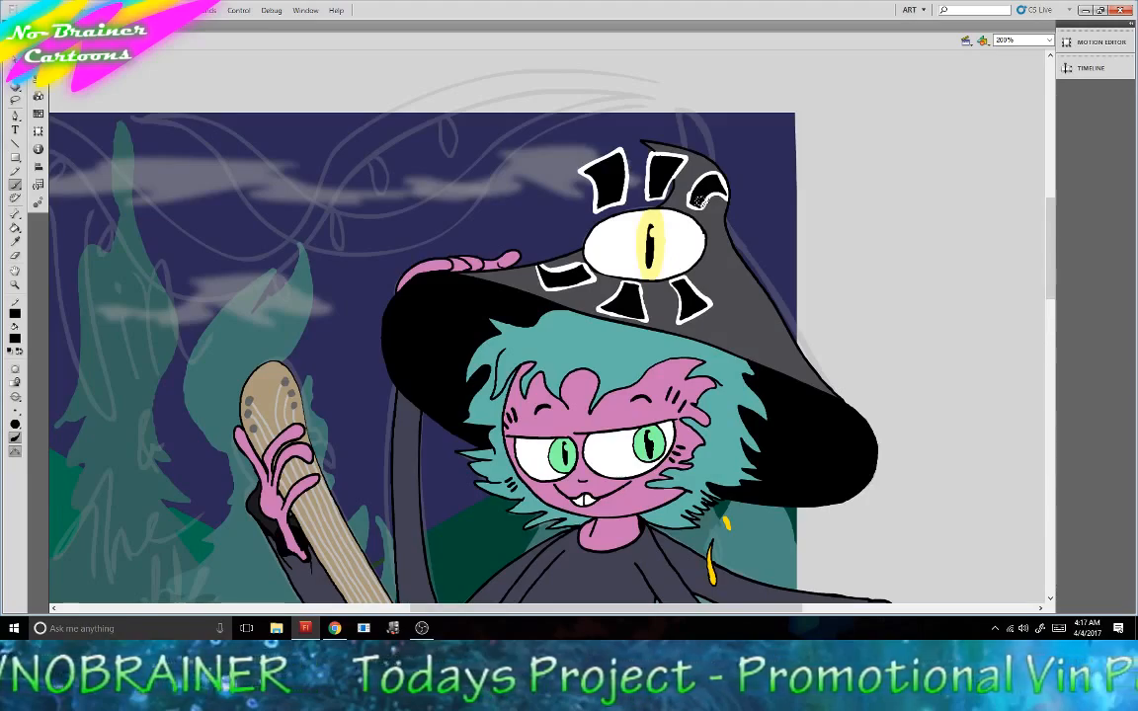
# Show the whole poster at 50% zoom and save the document.
pyautogui.moveTo(1051, 232)
pyautogui.mouseDown()
pyautogui.moveTo(1049, 355)
pyautogui.moveTo(1049, 236)
pyautogui.moveTo(1048, 256)
pyautogui.mouseUp()
pyautogui.click(1050, 41)
pyautogui.click(1052, 41)
pyautogui.click(919, 79)
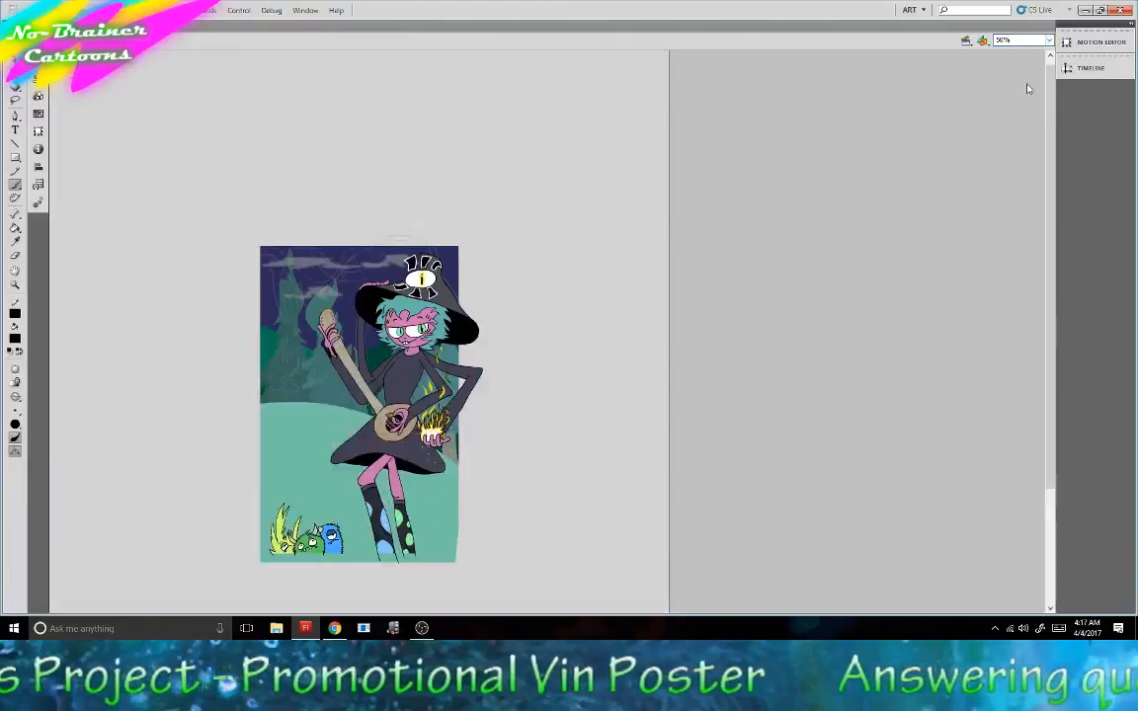
pyautogui.hotkey('ctrl', 's')
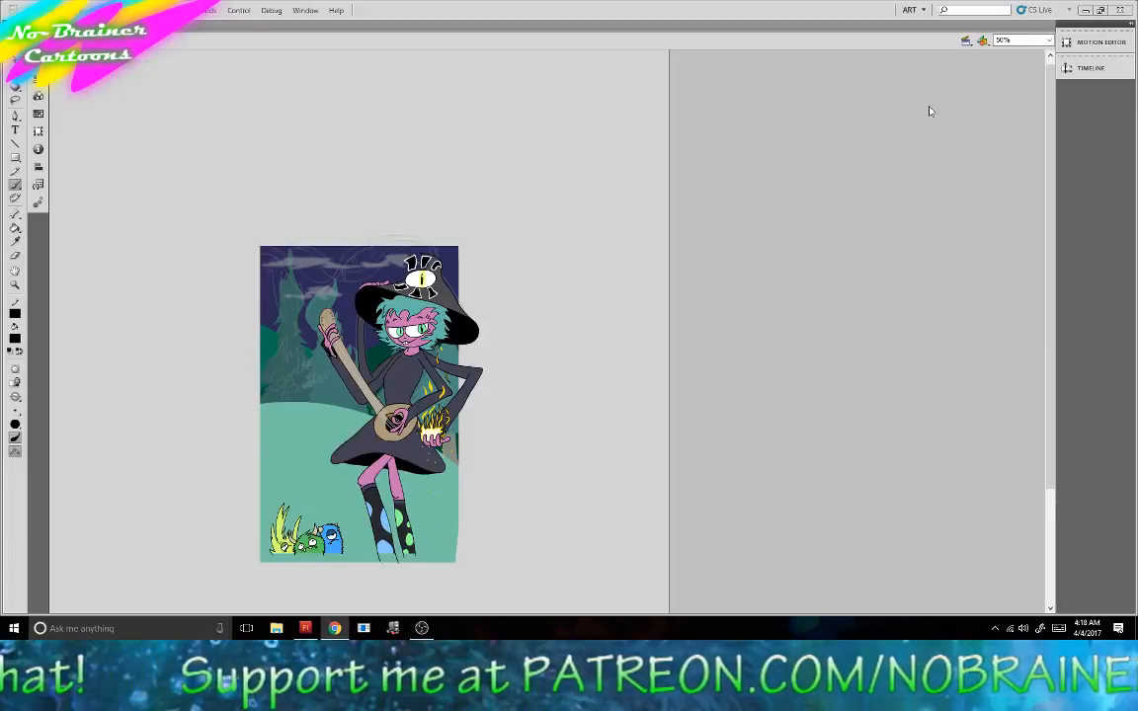
# Insert a new layer above Layer 1, with the artwork layers below locked and the rough sketch out of view.
pyautogui.click(1049, 40)
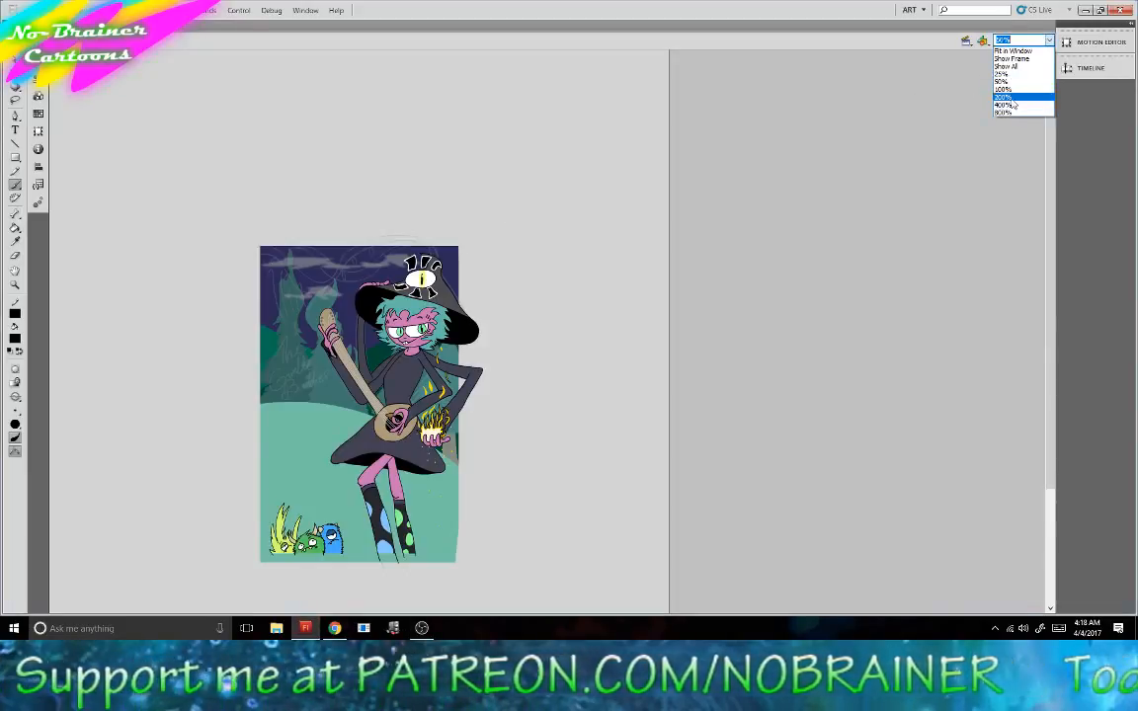
pyautogui.click(1009, 98)
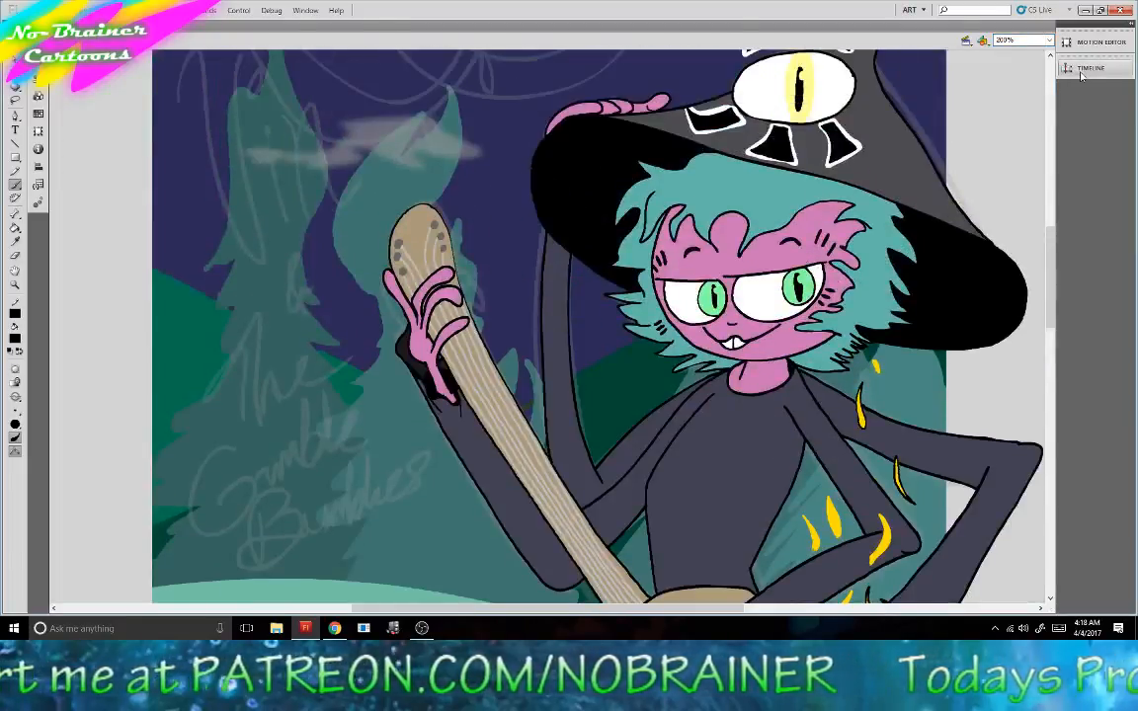
pyautogui.click(1085, 69)
pyautogui.rightClick(751, 92)
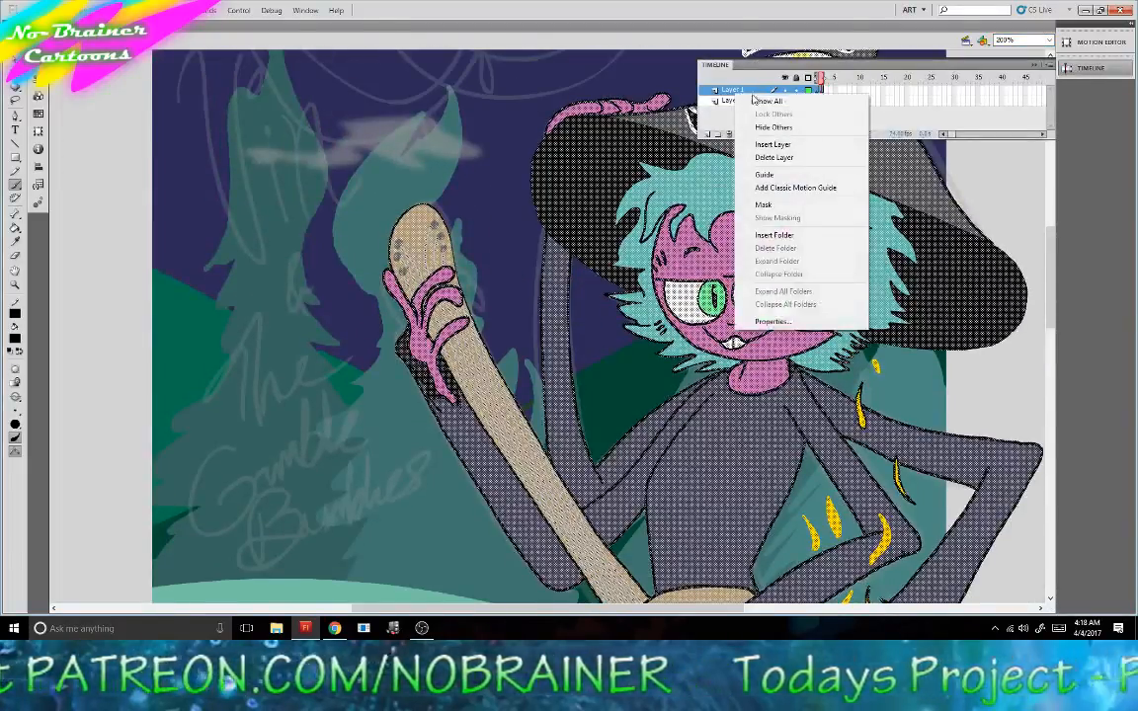
pyautogui.click(772, 144)
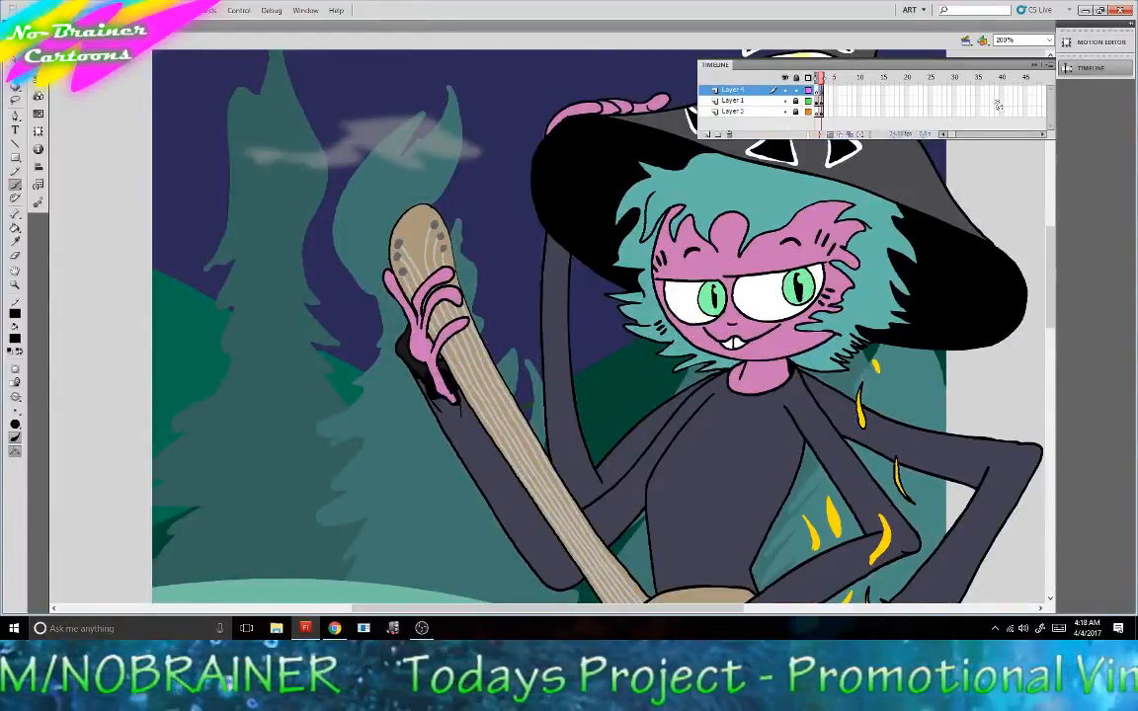
pyautogui.click(933, 63)
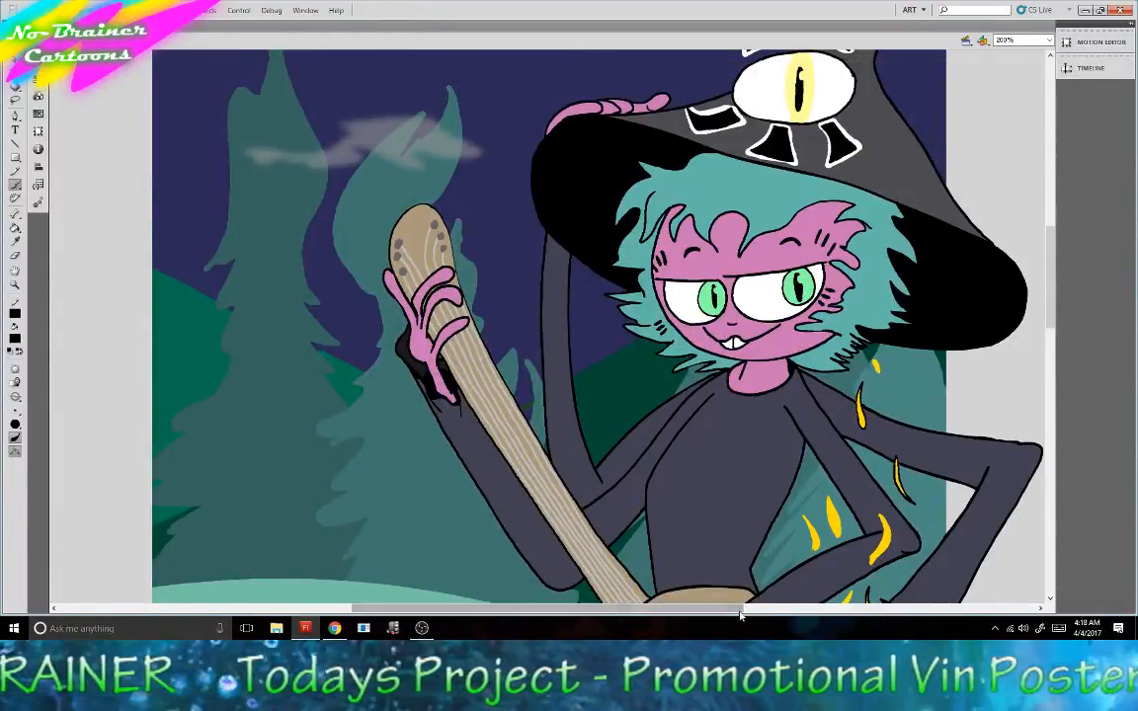
# Convert a short black brush stroke at the witch's cheek on the new layer to a movie clip symbol and open it for editing.
pyautogui.moveTo(739, 615); pyautogui.dragTo(804, 614)
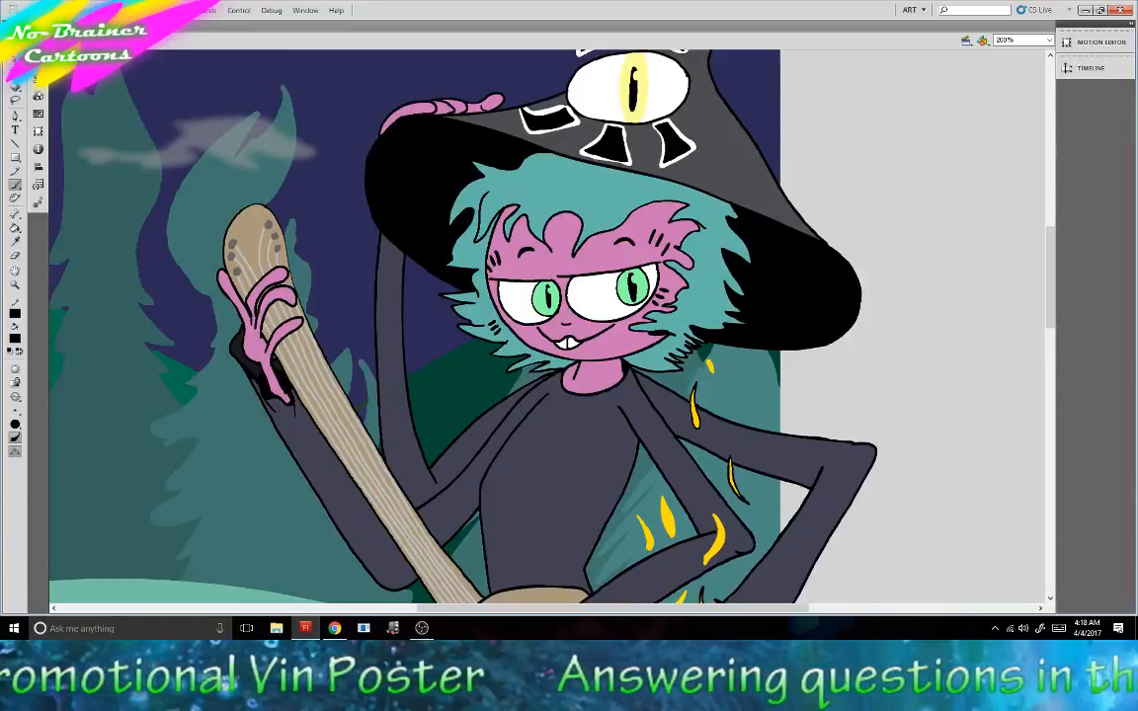
pyautogui.press('v')
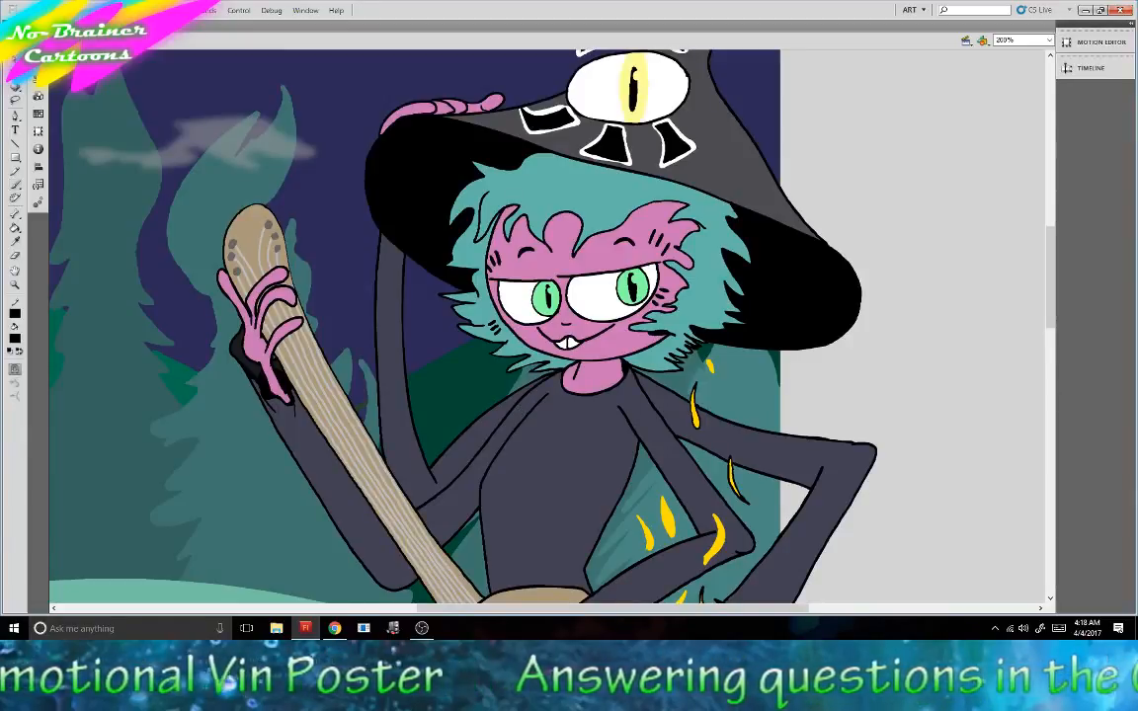
pyautogui.rightClick(664, 340)
pyautogui.click(711, 579)
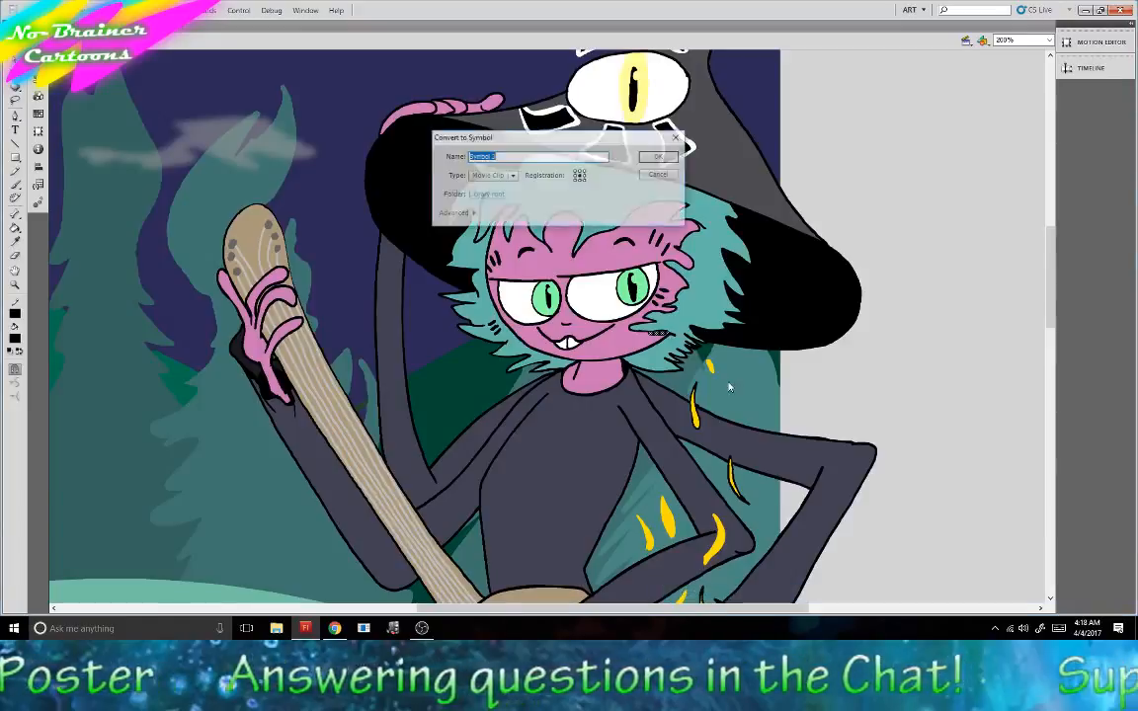
pyautogui.press('Return')
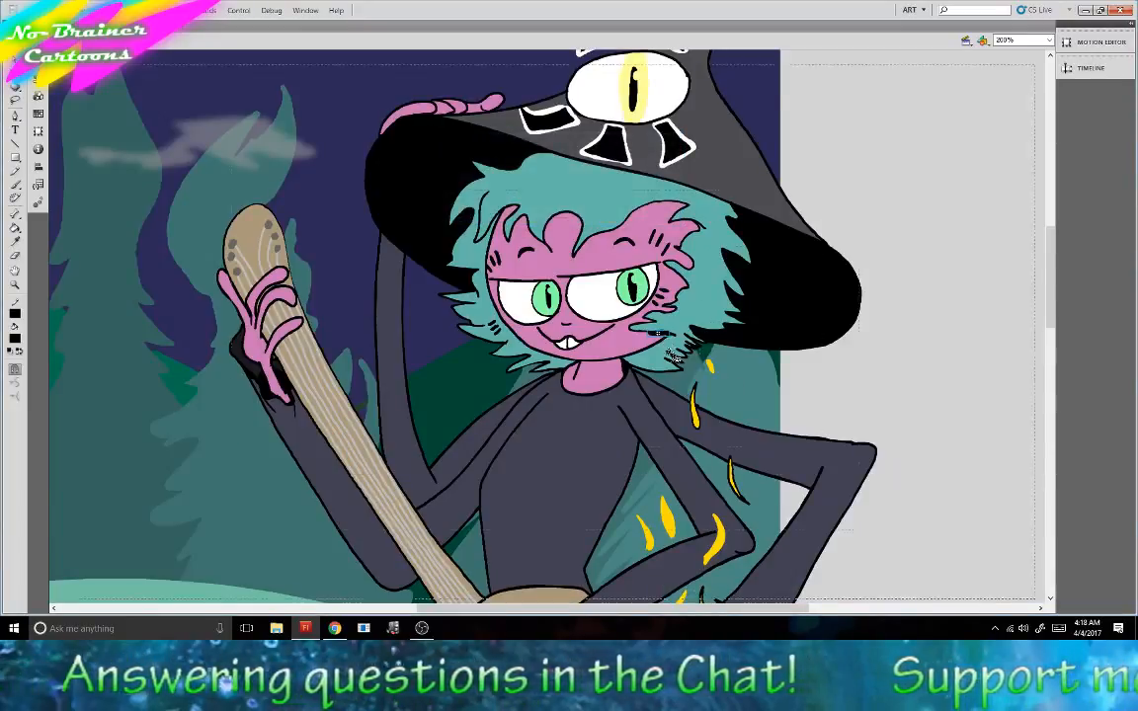
pyautogui.doubleClick(659, 334)
# With the black Brush, paint bold outlines over the witch's right cheek tufts and along the fringe edge across her forehead.
pyautogui.click(15, 185)
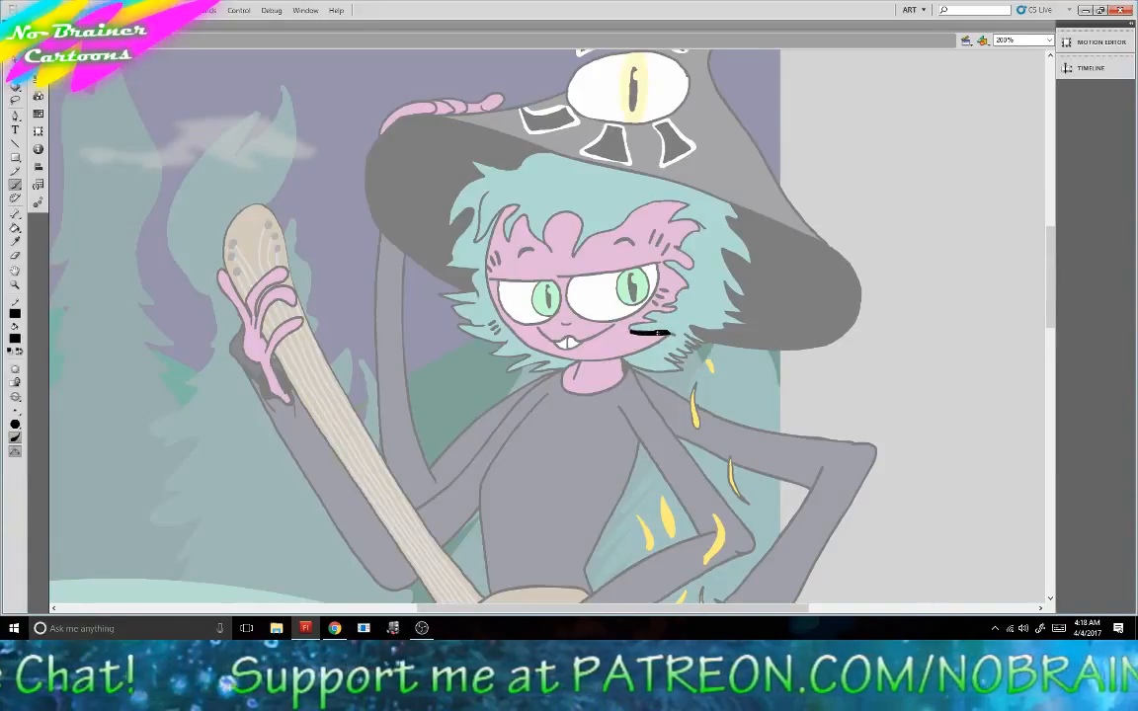
pyautogui.click(38, 63)
pyautogui.click(38, 63)
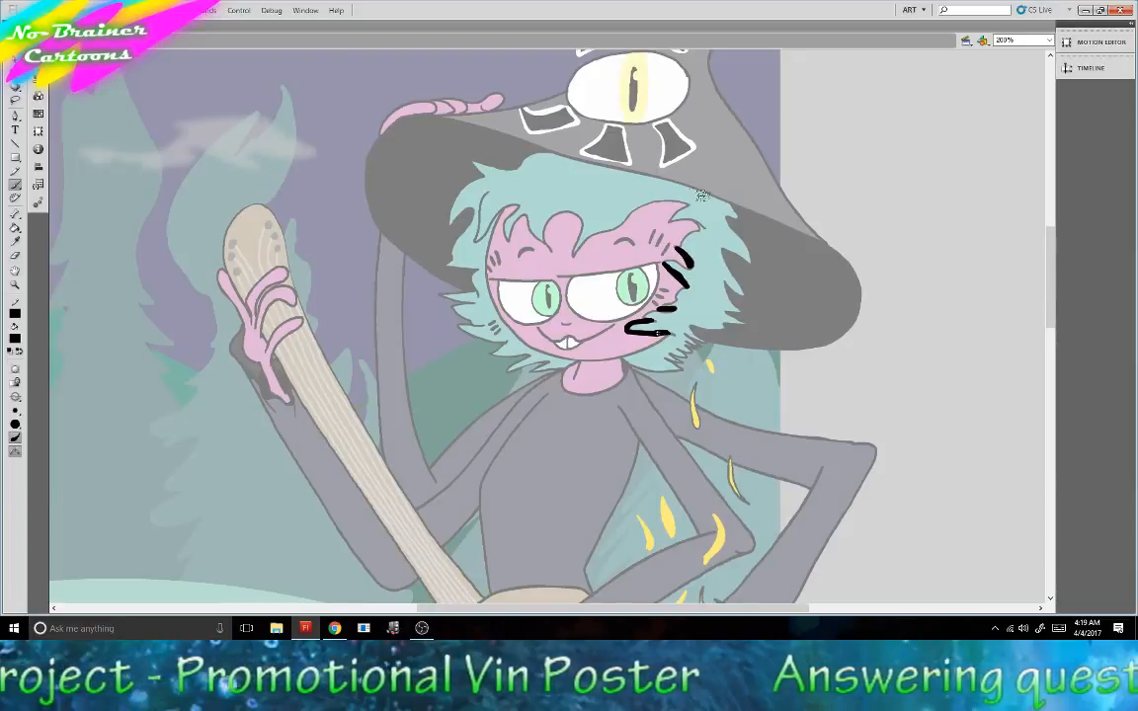
pyautogui.moveTo(693, 232); pyautogui.dragTo(684, 237)
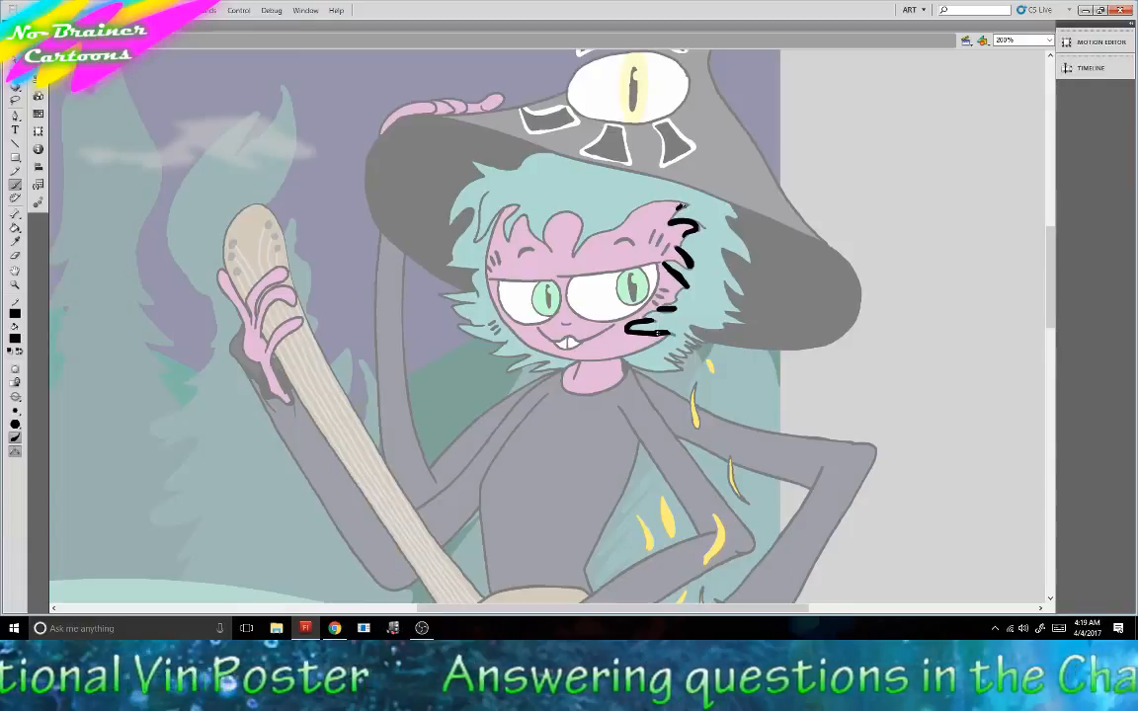
pyautogui.moveTo(680, 205)
pyautogui.mouseDown()
pyautogui.moveTo(635, 210)
pyautogui.moveTo(592, 237)
pyautogui.mouseUp()
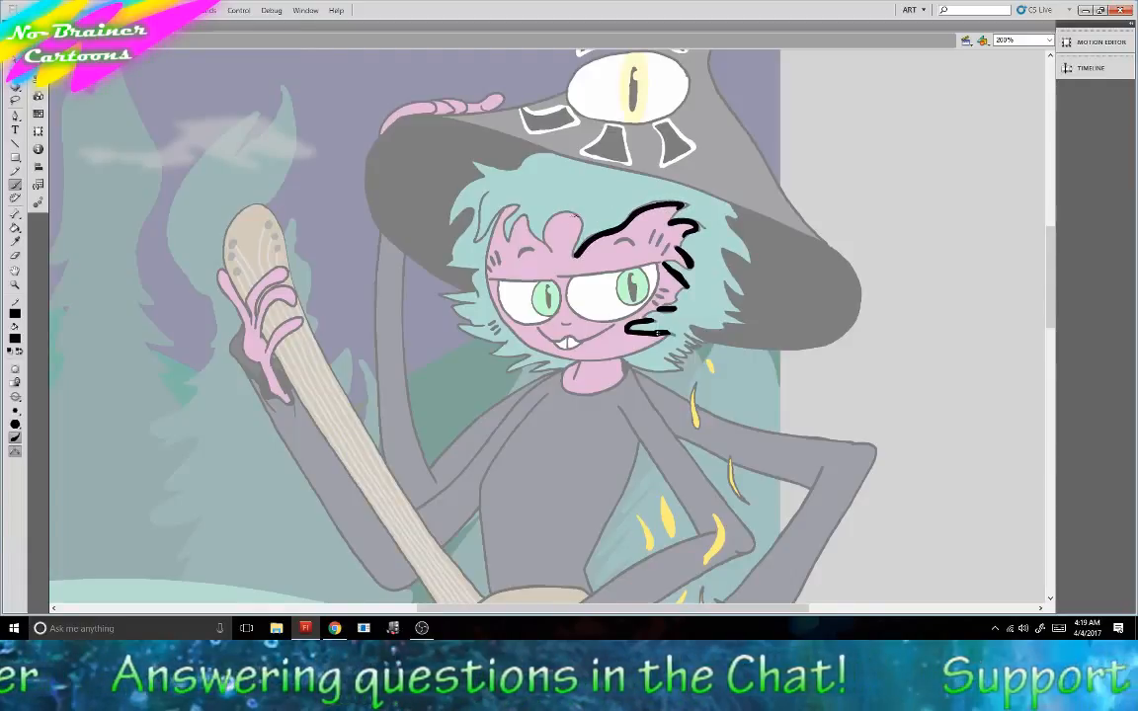
pyautogui.moveTo(571, 213); pyautogui.dragTo(544, 226)
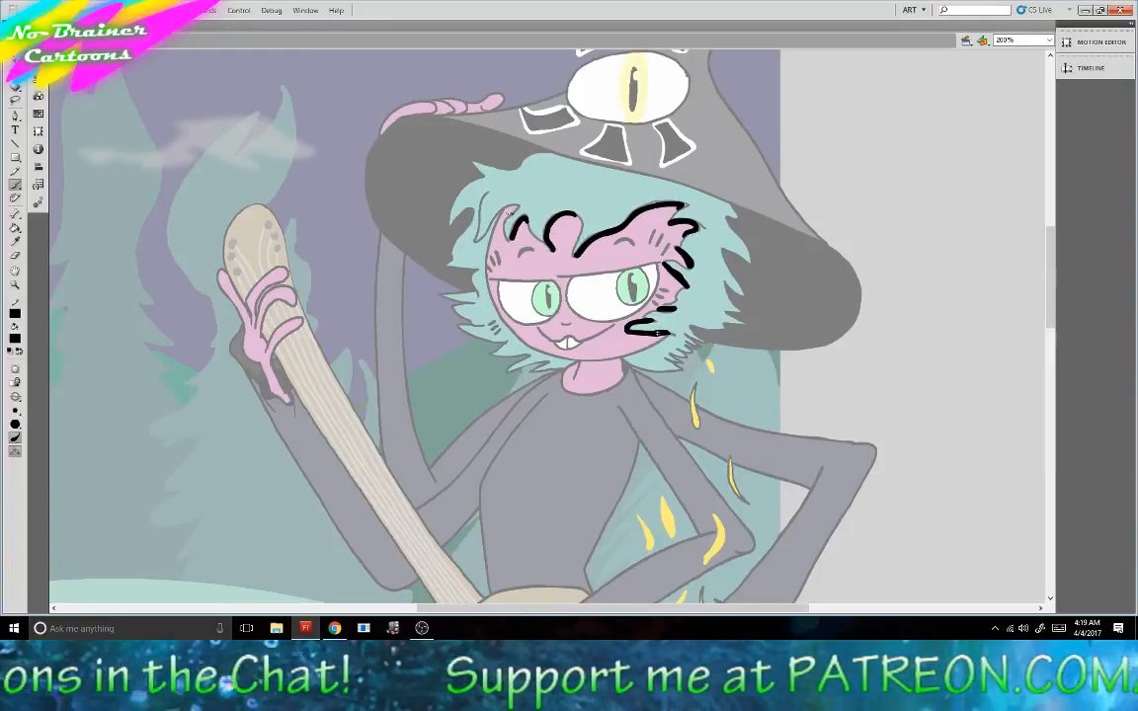
pyautogui.moveTo(502, 215); pyautogui.dragTo(476, 246)
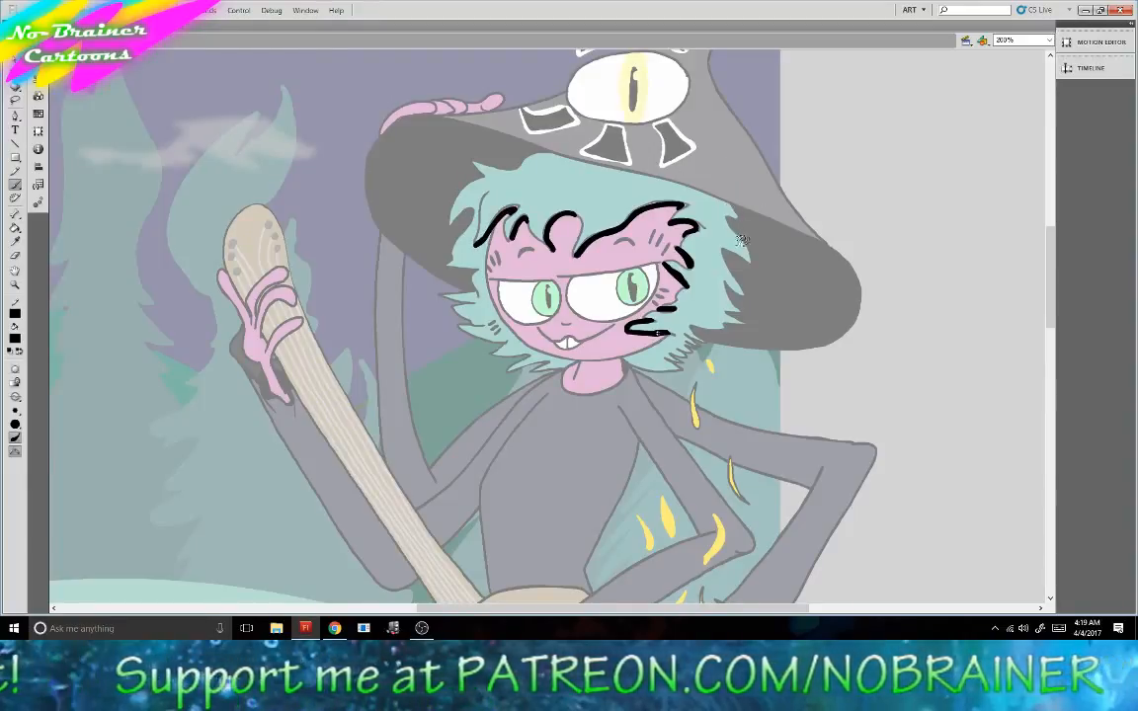
# Paint bold black outlines along the hair's top edge under the hat brim and down its outer sides, plus the eyebrows and nose.
pyautogui.moveTo(735, 239)
pyautogui.mouseDown()
pyautogui.moveTo(727, 211)
pyautogui.moveTo(737, 236)
pyautogui.mouseUp()
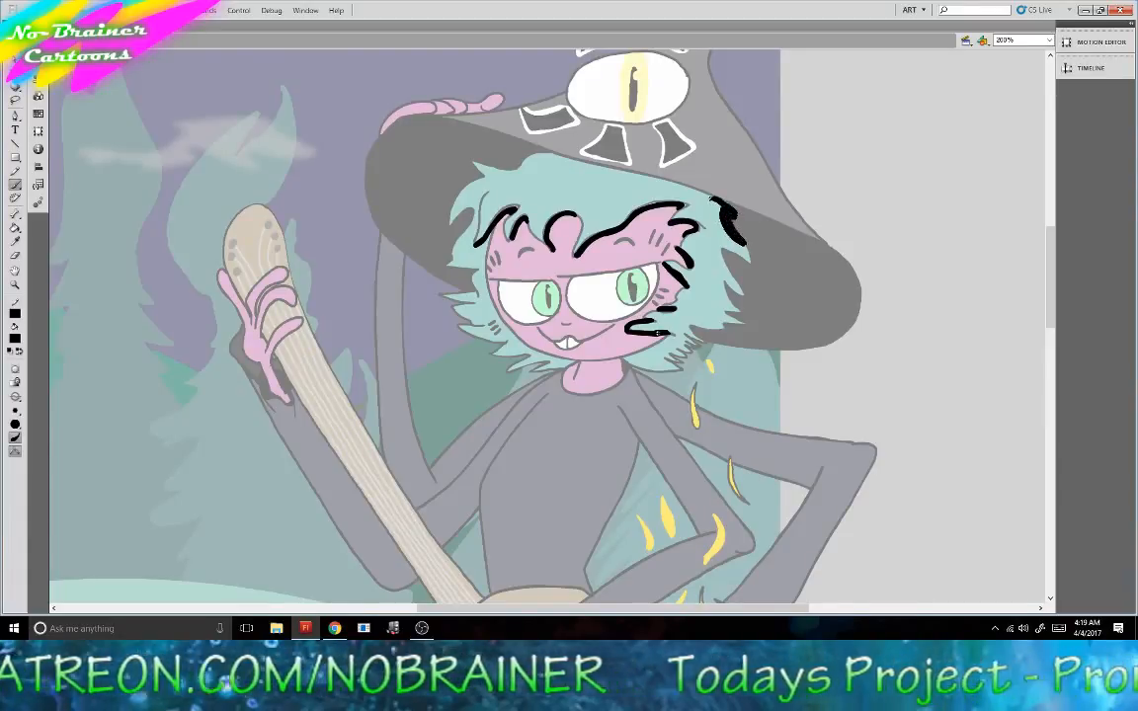
pyautogui.moveTo(693, 191); pyautogui.dragTo(530, 149)
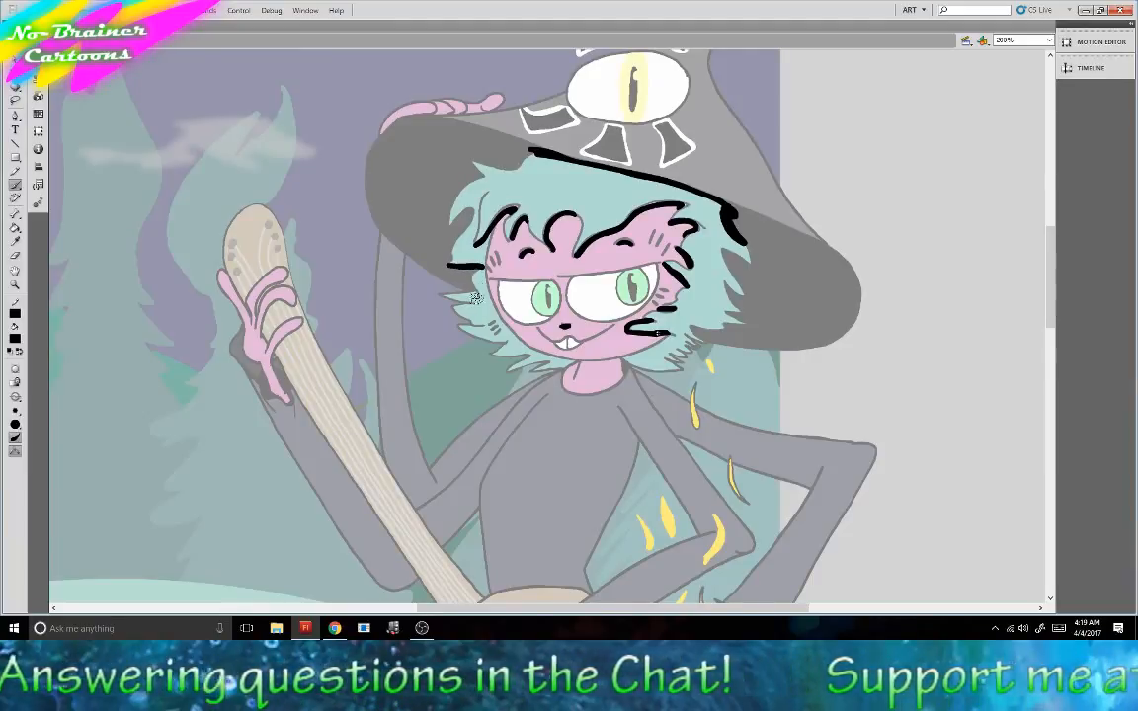
pyautogui.moveTo(476, 293); pyautogui.dragTo(442, 295)
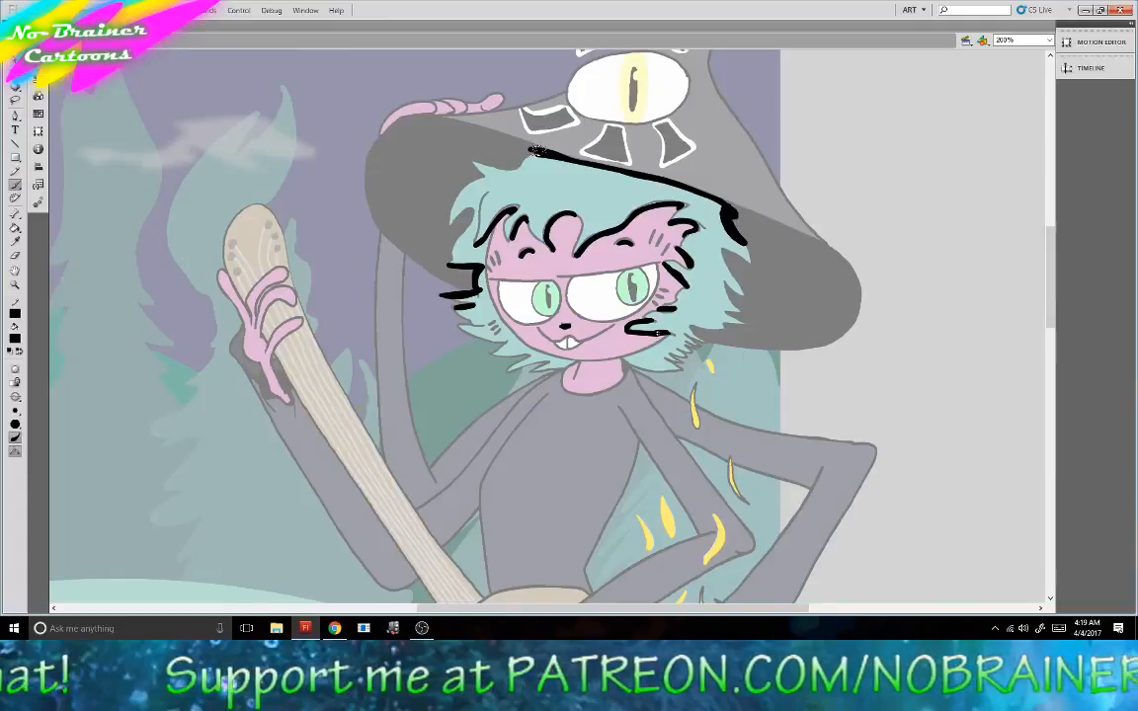
pyautogui.moveTo(511, 169)
pyautogui.mouseDown()
pyautogui.moveTo(481, 164)
pyautogui.moveTo(449, 223)
pyautogui.mouseUp()
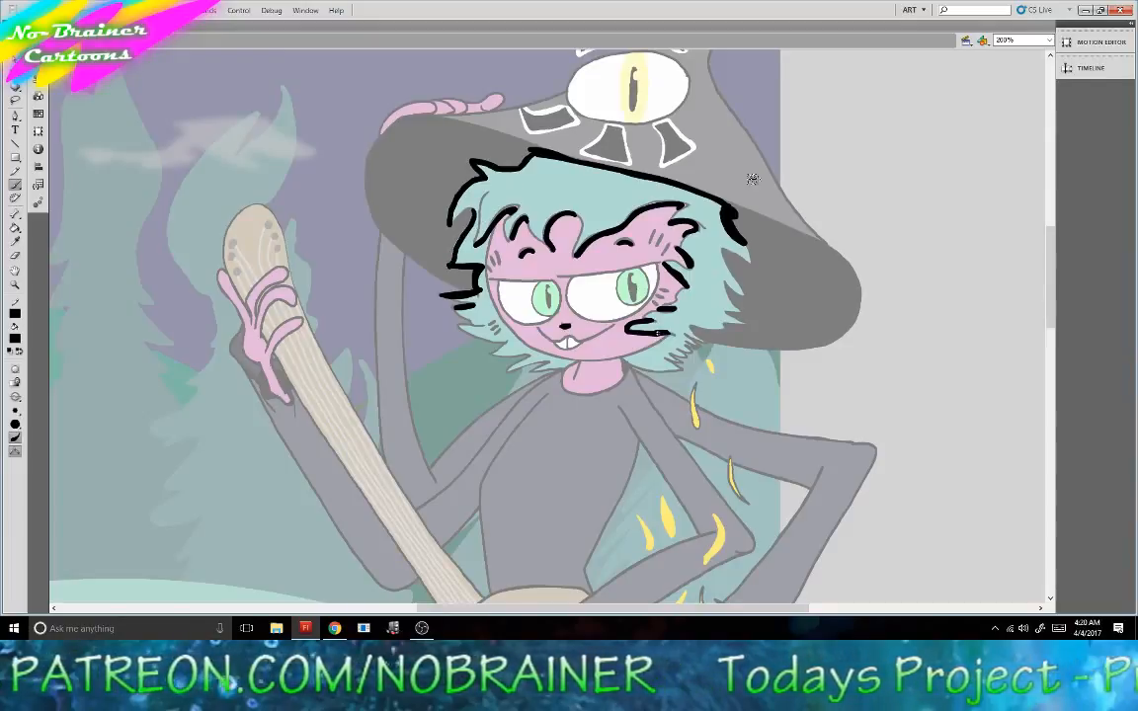
pyautogui.moveTo(727, 210)
pyautogui.mouseDown()
pyautogui.moveTo(752, 258)
pyautogui.moveTo(743, 241)
pyautogui.moveTo(747, 258)
pyautogui.moveTo(722, 249)
pyautogui.moveTo(722, 265)
pyautogui.moveTo(746, 325)
pyautogui.mouseUp()
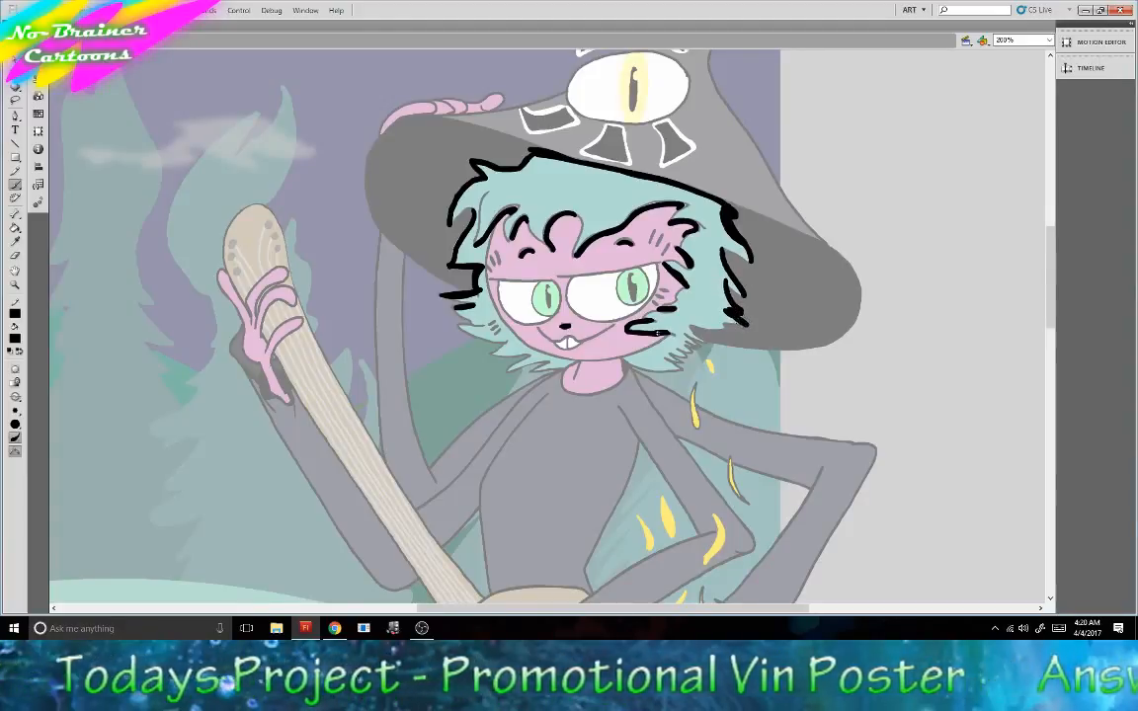
# Paint bold black outlines and shadow around the lower hair tufts, under the chin and up the left jawline of the face.
pyautogui.moveTo(724, 323)
pyautogui.mouseDown()
pyautogui.moveTo(696, 327)
pyautogui.moveTo(677, 364)
pyautogui.moveTo(647, 371)
pyautogui.mouseUp()
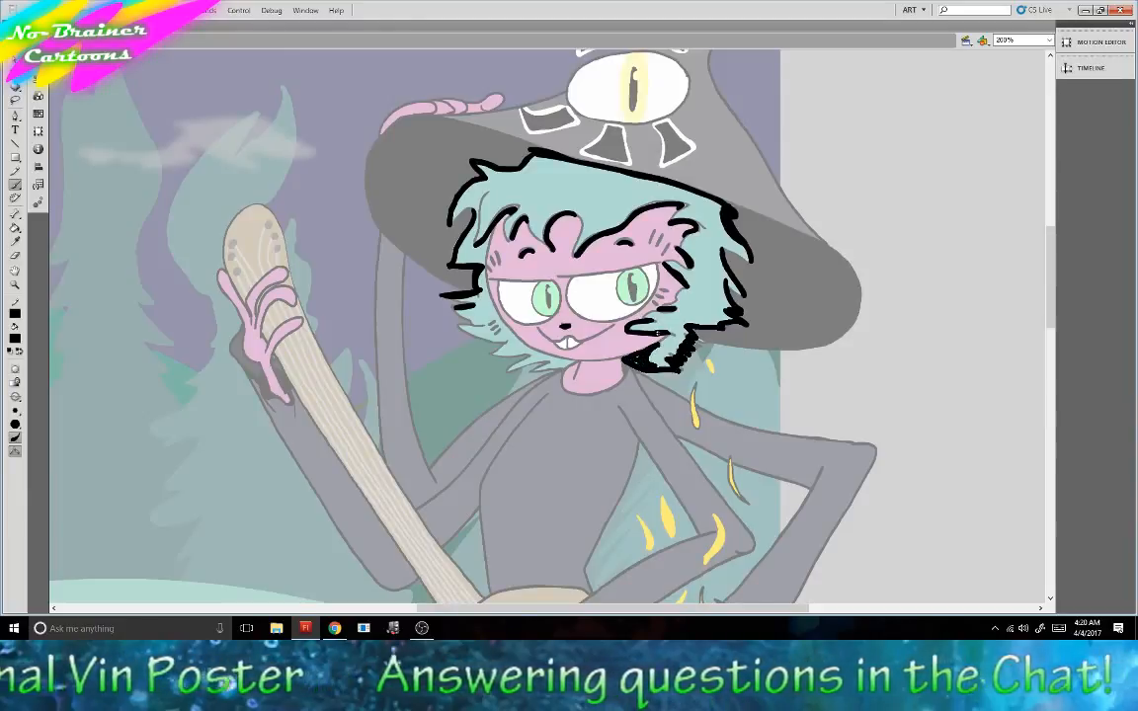
pyautogui.moveTo(629, 360)
pyautogui.mouseDown()
pyautogui.moveTo(585, 363)
pyautogui.moveTo(621, 362)
pyautogui.mouseUp()
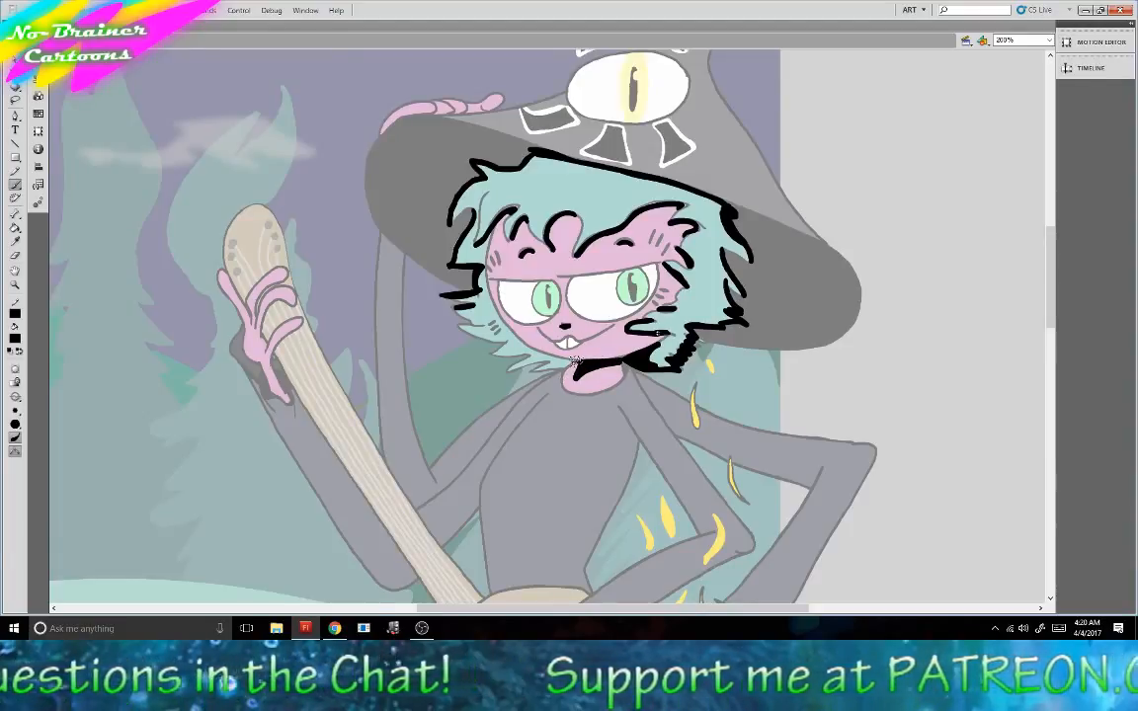
pyautogui.moveTo(564, 367); pyautogui.dragTo(534, 371)
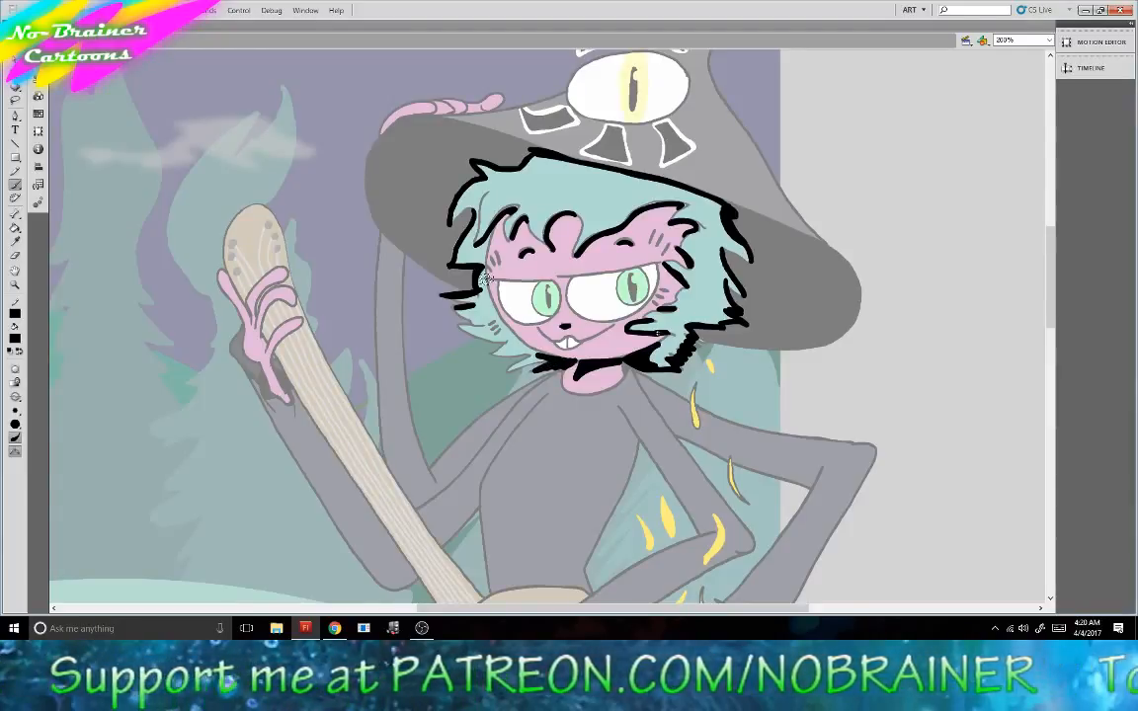
pyautogui.moveTo(434, 226)
pyautogui.mouseDown()
pyautogui.moveTo(437, 273)
pyautogui.moveTo(478, 312)
pyautogui.moveTo(437, 244)
pyautogui.moveTo(440, 226)
pyautogui.mouseUp()
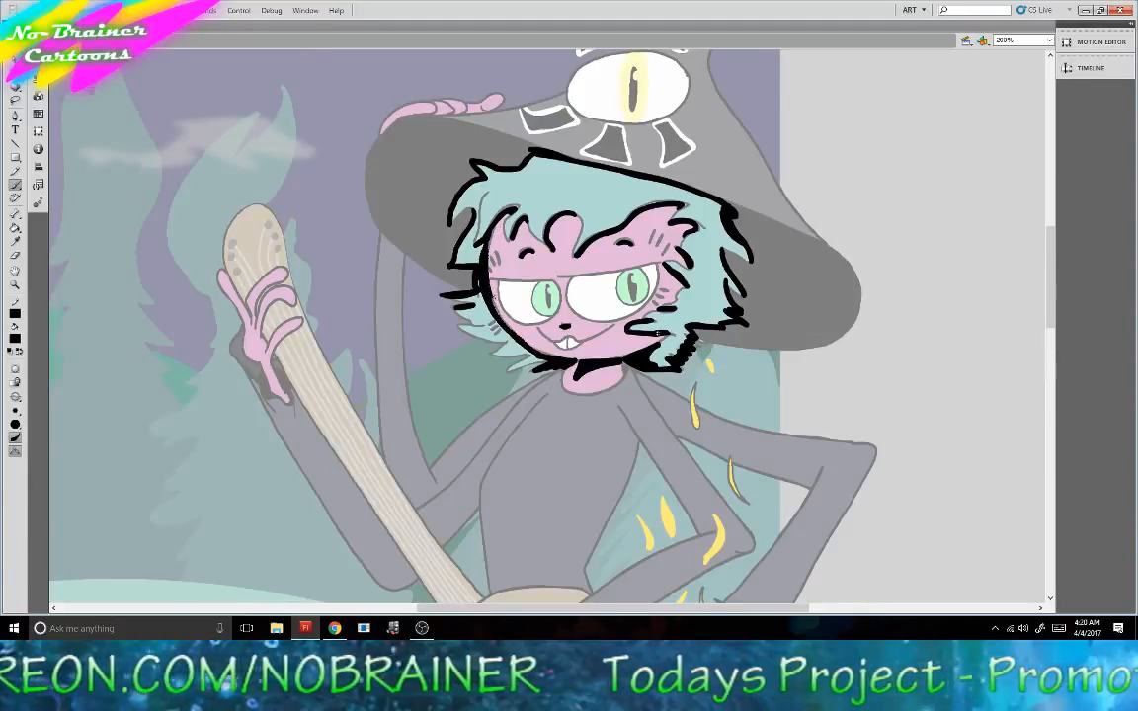
pyautogui.moveTo(458, 323); pyautogui.dragTo(477, 326)
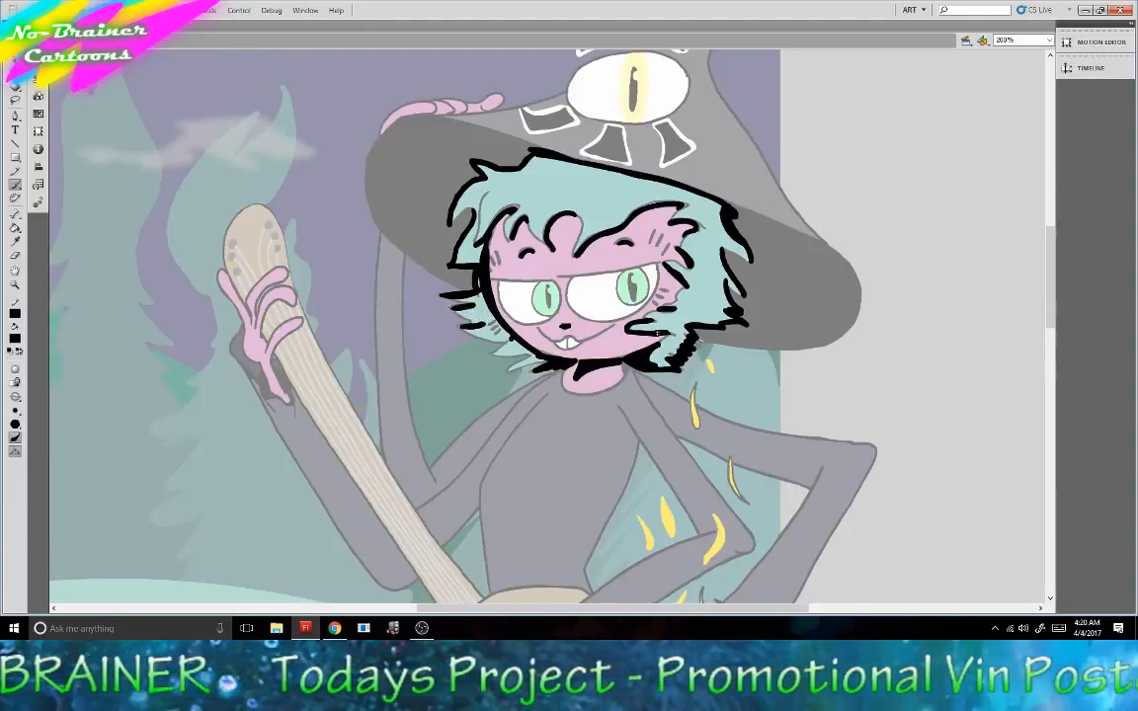
# Ink the hair tips beside the character's cheek and add black shading along the edges of the lash shapes around the hat's eye.
pyautogui.moveTo(464, 327); pyautogui.dragTo(508, 343)
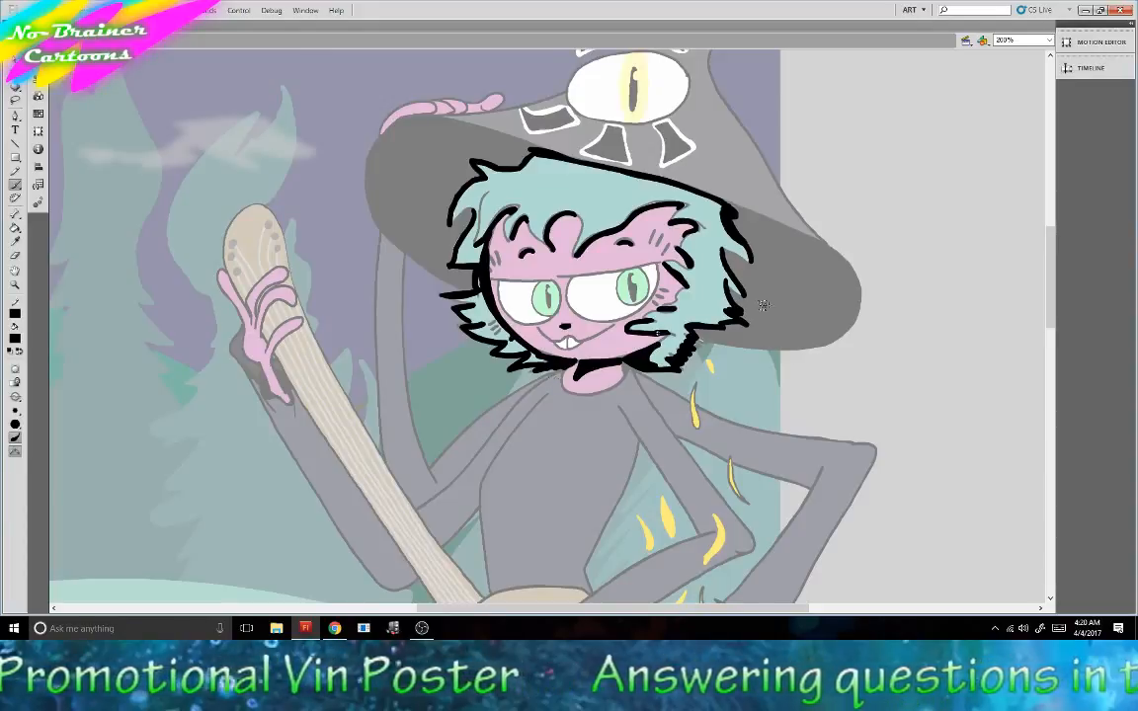
pyautogui.moveTo(653, 133)
pyautogui.mouseDown()
pyautogui.moveTo(661, 167)
pyautogui.moveTo(698, 149)
pyautogui.mouseUp()
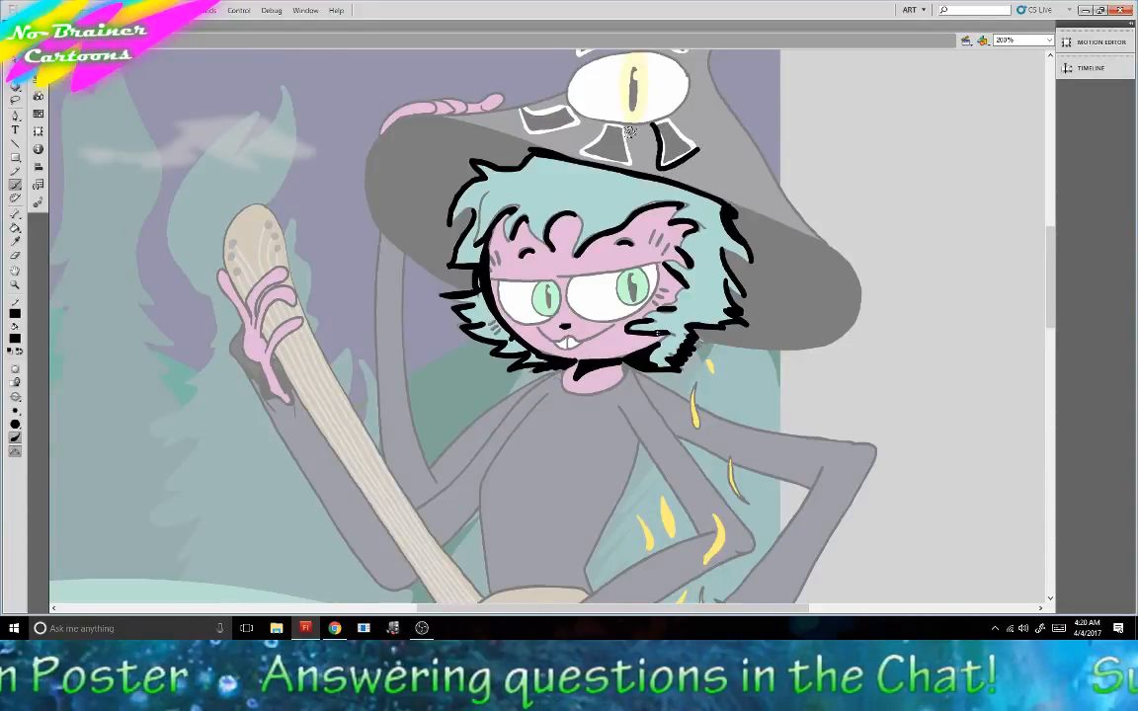
pyautogui.moveTo(624, 129); pyautogui.dragTo(631, 155)
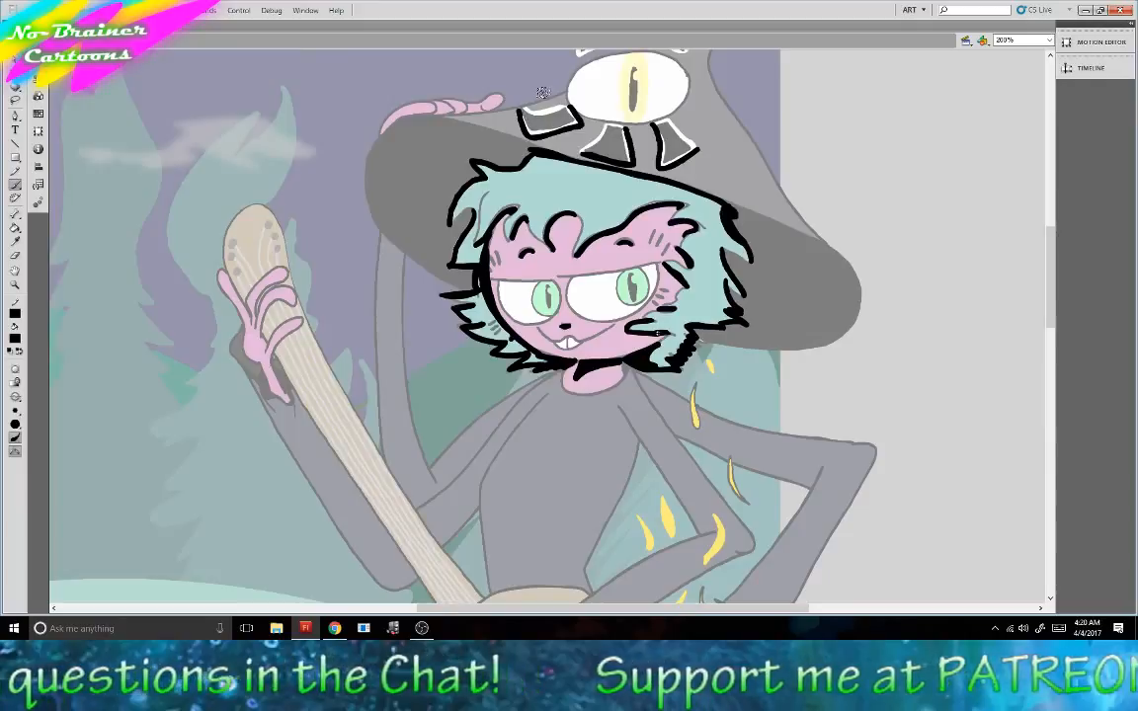
pyautogui.scroll(4, 889, 227)
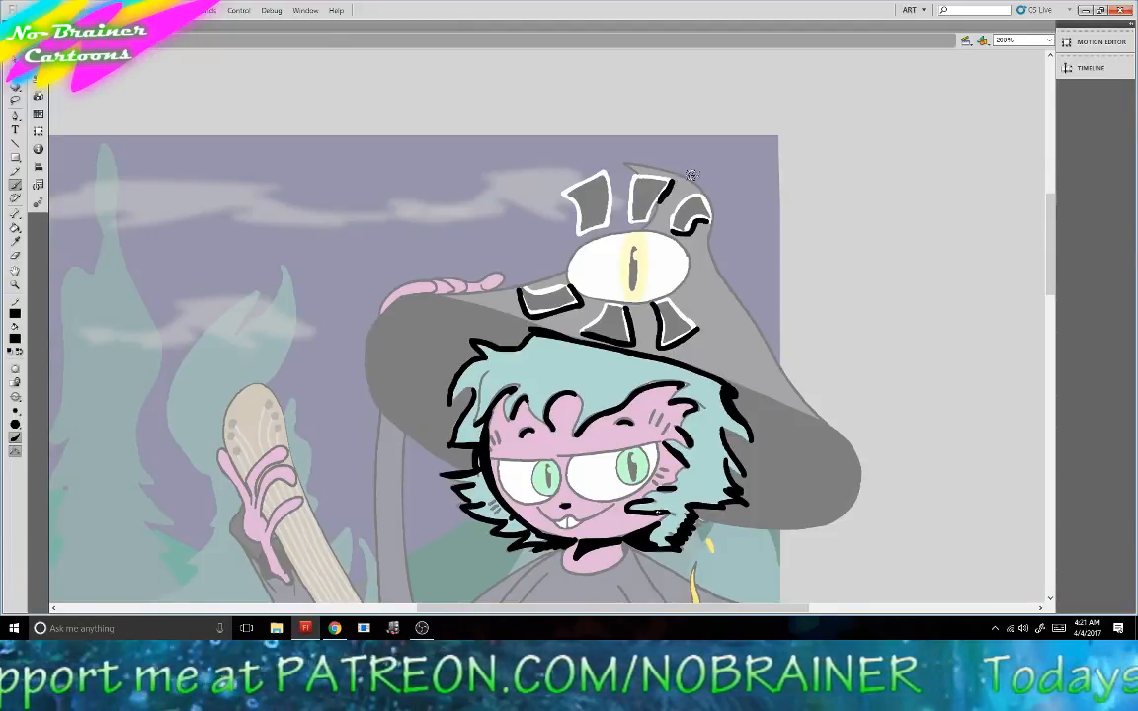
# Outline a shadow along the outer edge of the strumming arm from shoulder to wrist and fill it with black.
pyautogui.scroll(-2, 1050, 304)
pyautogui.scroll(-5, 1051, 304)
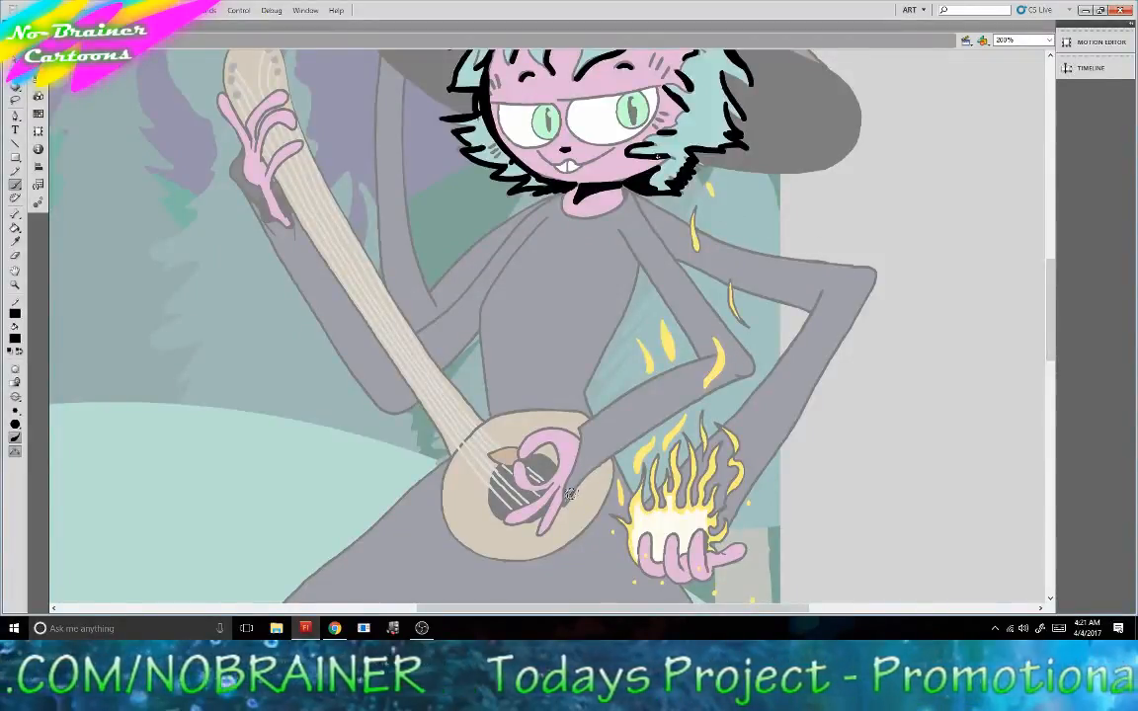
pyautogui.moveTo(566, 489)
pyautogui.mouseDown()
pyautogui.moveTo(727, 376)
pyautogui.moveTo(710, 314)
pyautogui.moveTo(629, 189)
pyautogui.mouseUp()
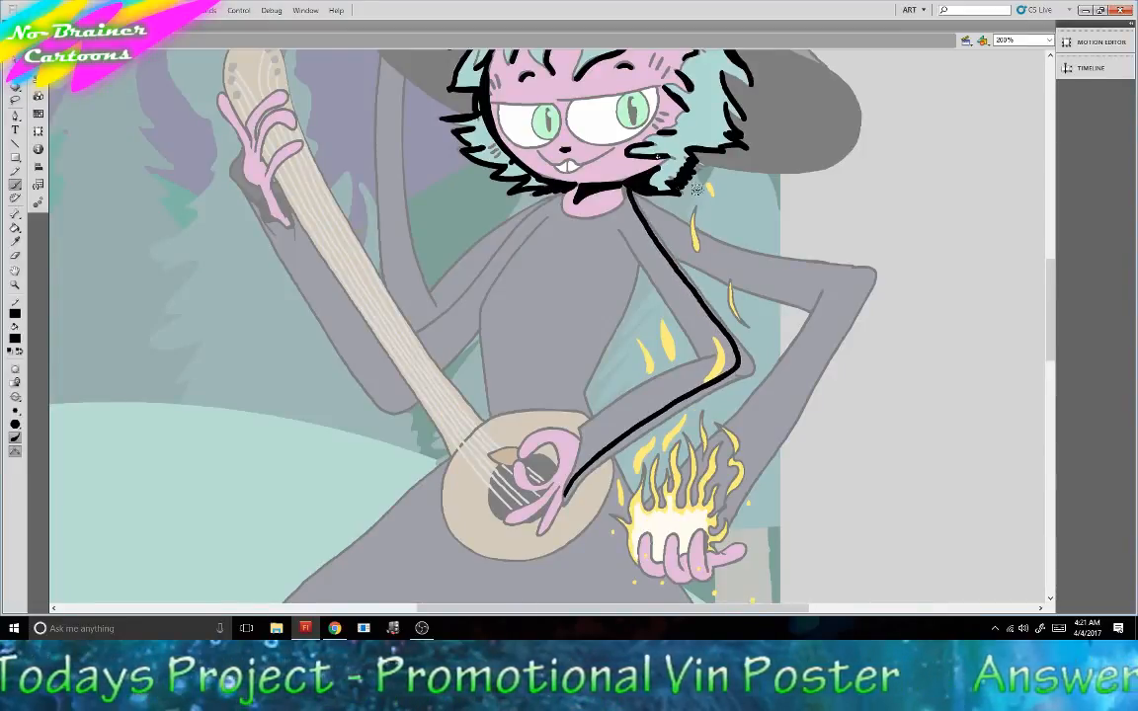
pyautogui.moveTo(559, 499)
pyautogui.mouseDown()
pyautogui.moveTo(585, 465)
pyautogui.moveTo(737, 378)
pyautogui.mouseUp()
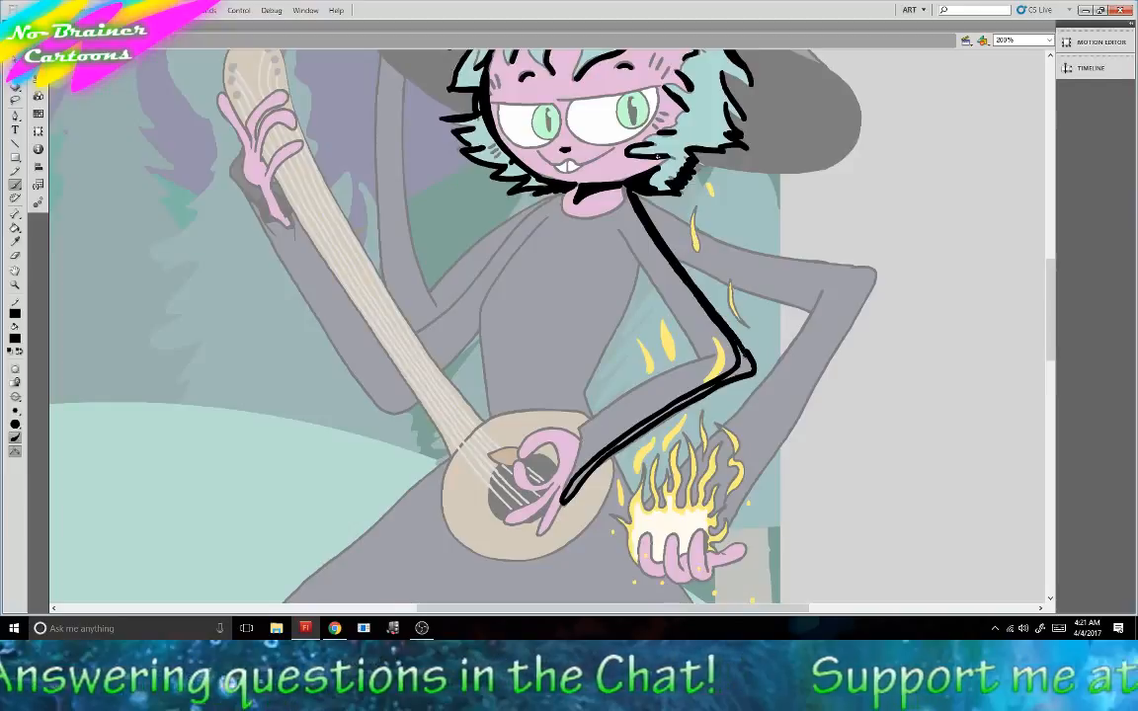
pyautogui.click(15, 227)
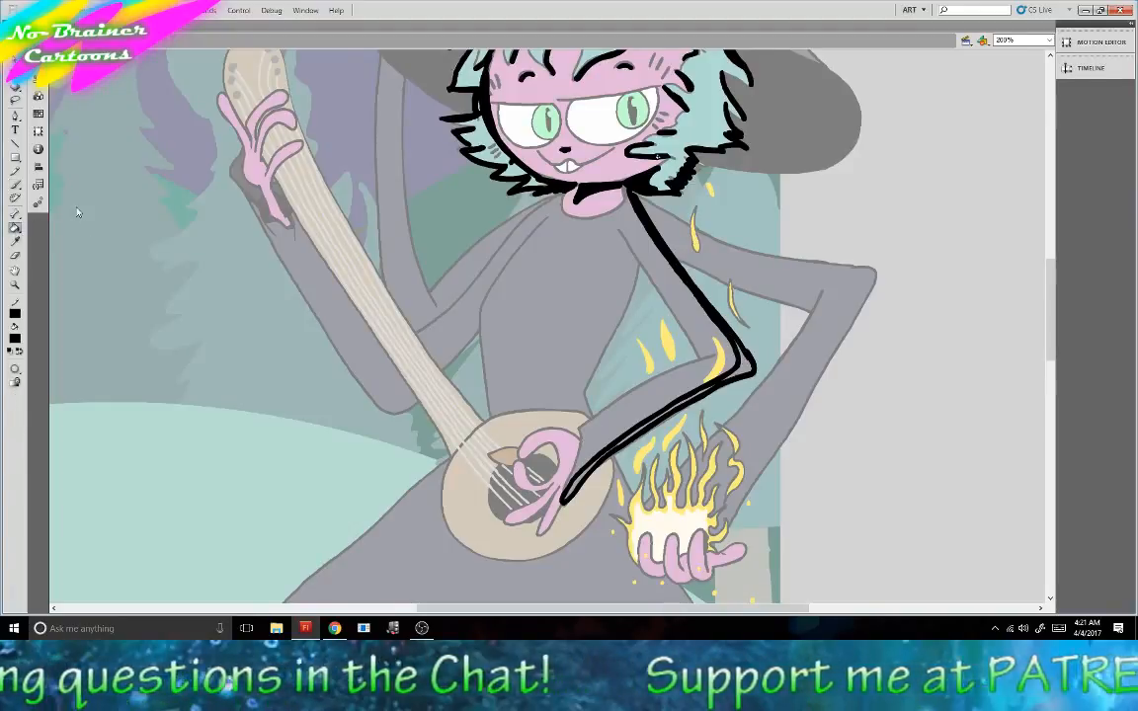
pyautogui.click(746, 364)
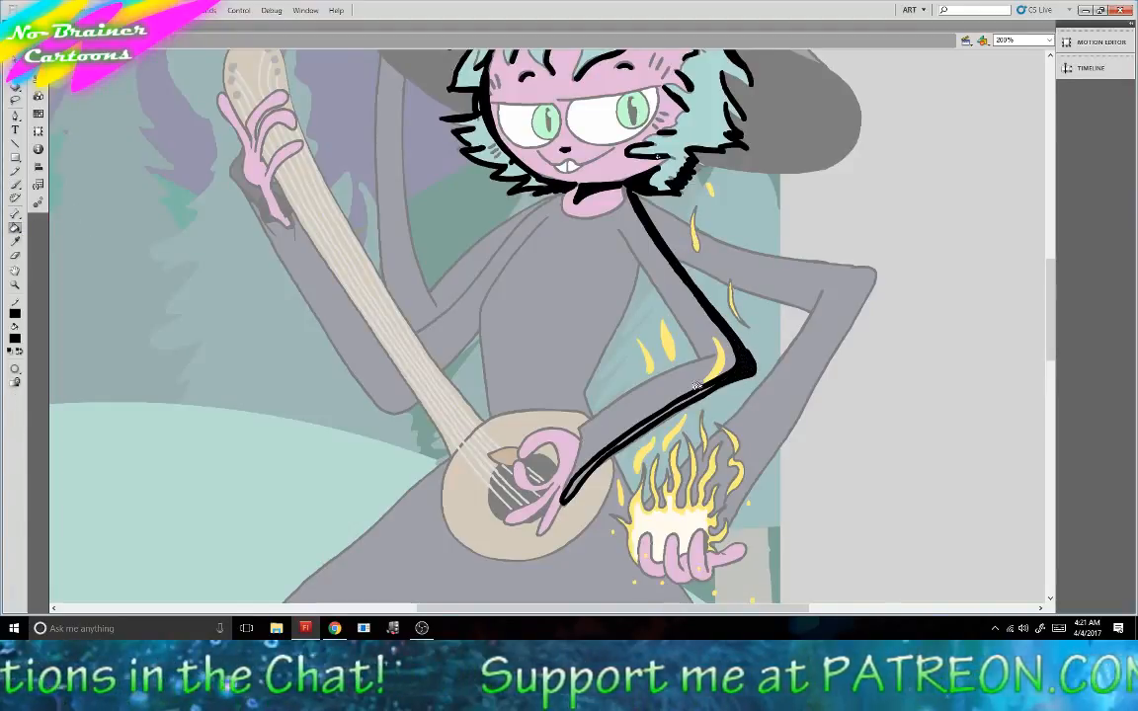
# Ink the outer edge of the fire-holding arm from the shoulder around the elbow with a black brush line.
pyautogui.click(15, 184)
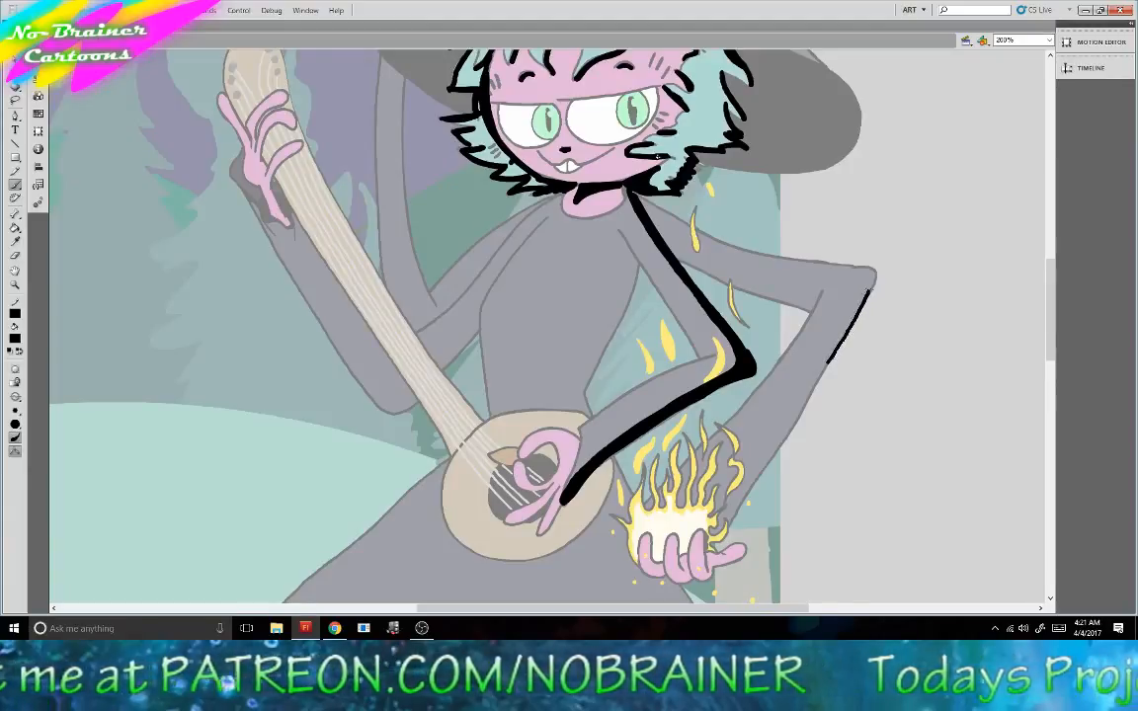
pyautogui.moveTo(818, 263); pyautogui.dragTo(707, 235)
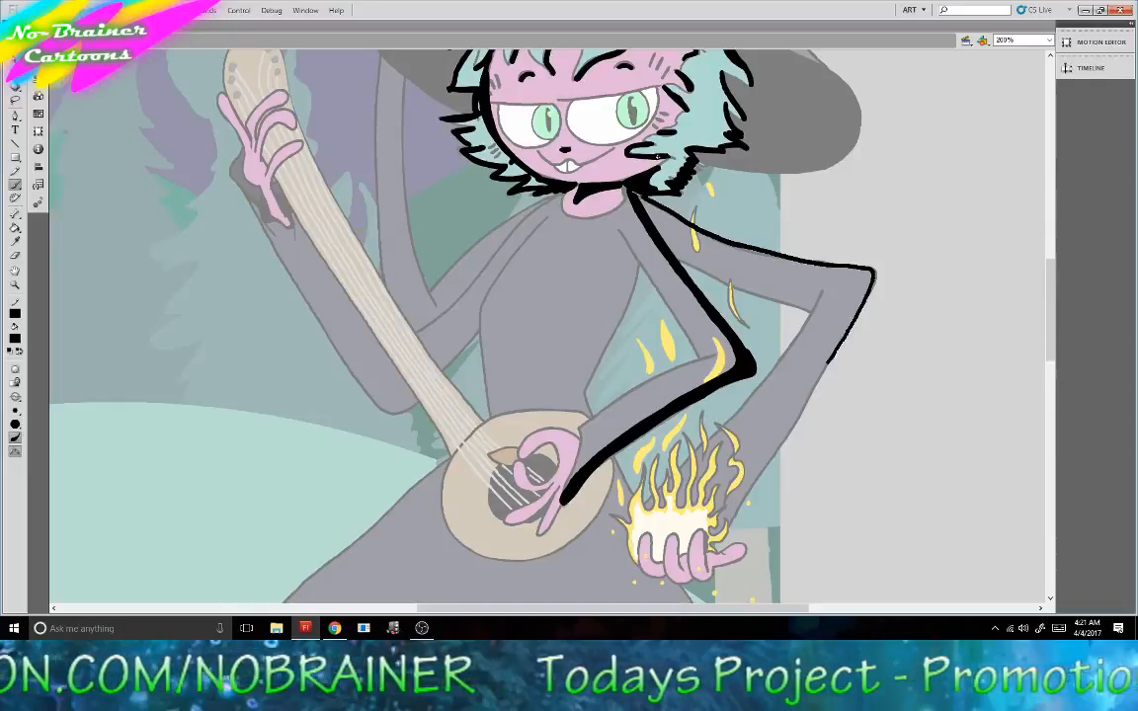
pyautogui.moveTo(795, 340)
pyautogui.mouseDown()
pyautogui.moveTo(835, 330)
pyautogui.moveTo(828, 361)
pyautogui.moveTo(810, 316)
pyautogui.moveTo(823, 288)
pyautogui.moveTo(798, 310)
pyautogui.moveTo(682, 262)
pyautogui.mouseUp()
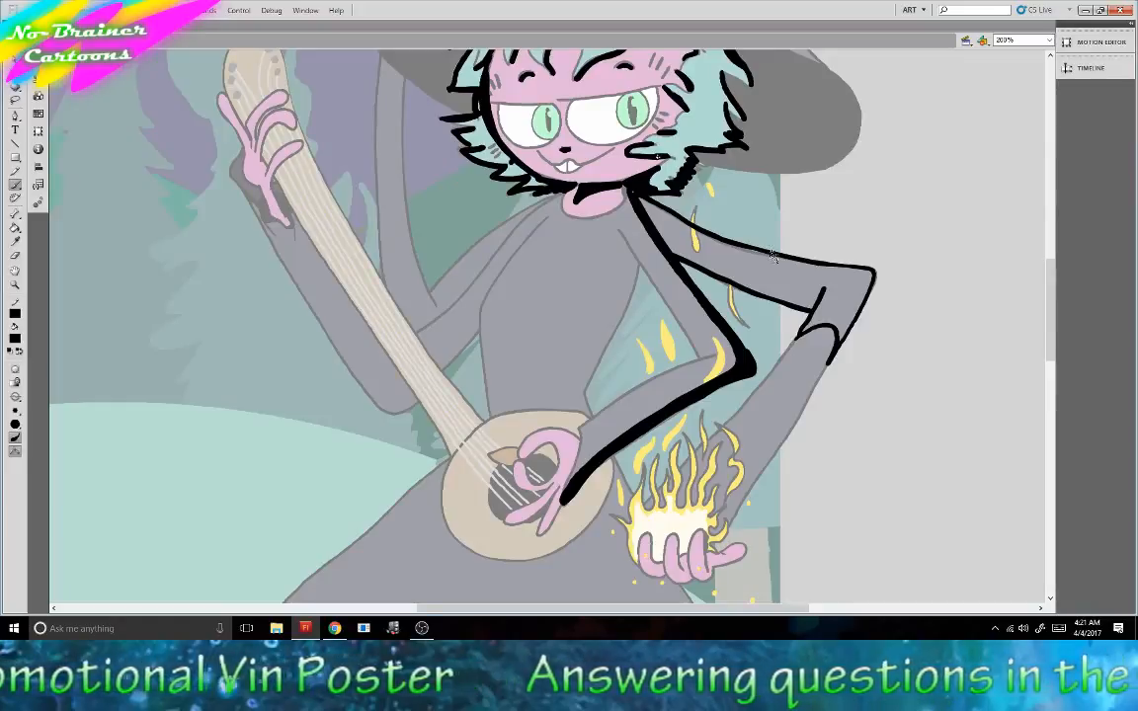
pyautogui.hotkey('ctrl', 'z')
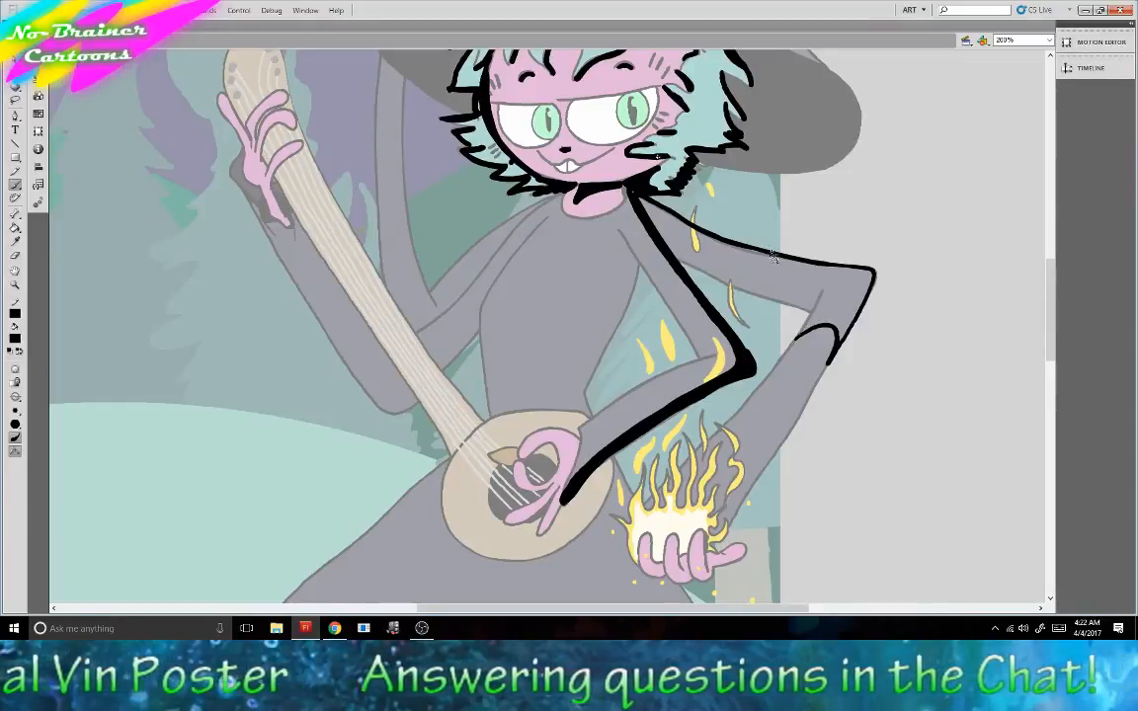
pyautogui.hotkey('ctrl', 'z')
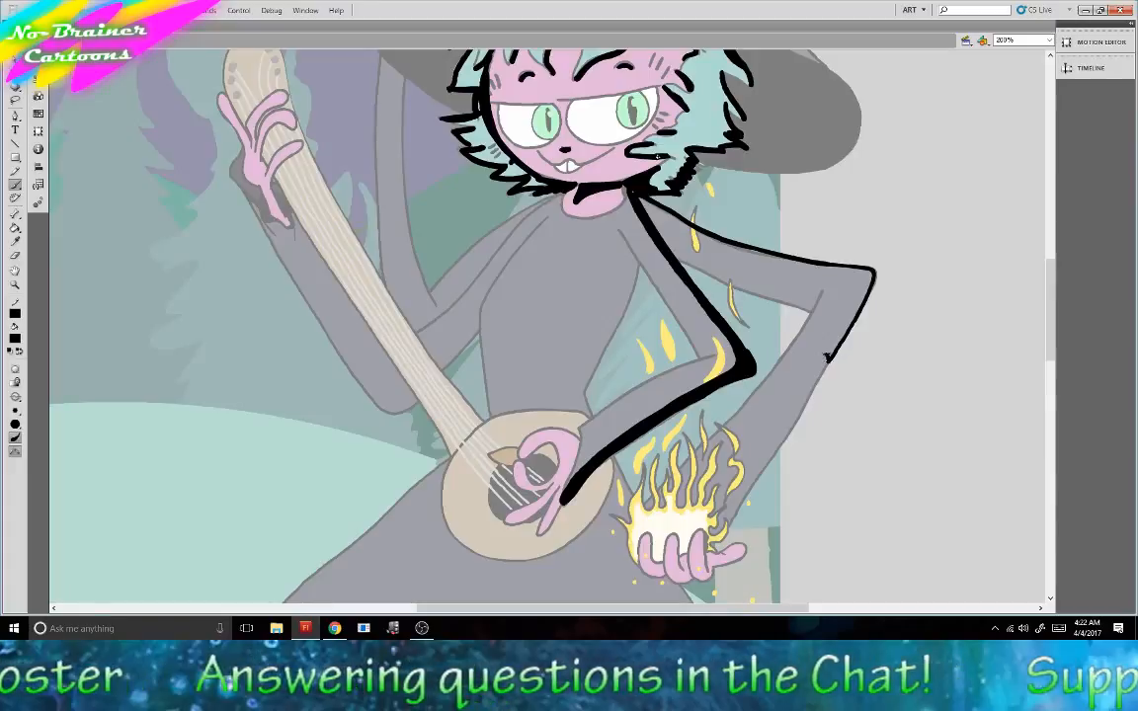
# Close the shadow shape along the fire-holding arm with an inner line from below the elbow to the shoulder, and fill it with black.
pyautogui.moveTo(828, 358)
pyautogui.mouseDown()
pyautogui.moveTo(832, 280)
pyautogui.moveTo(749, 269)
pyautogui.moveTo(645, 211)
pyautogui.mouseUp()
pyautogui.click(15, 228)
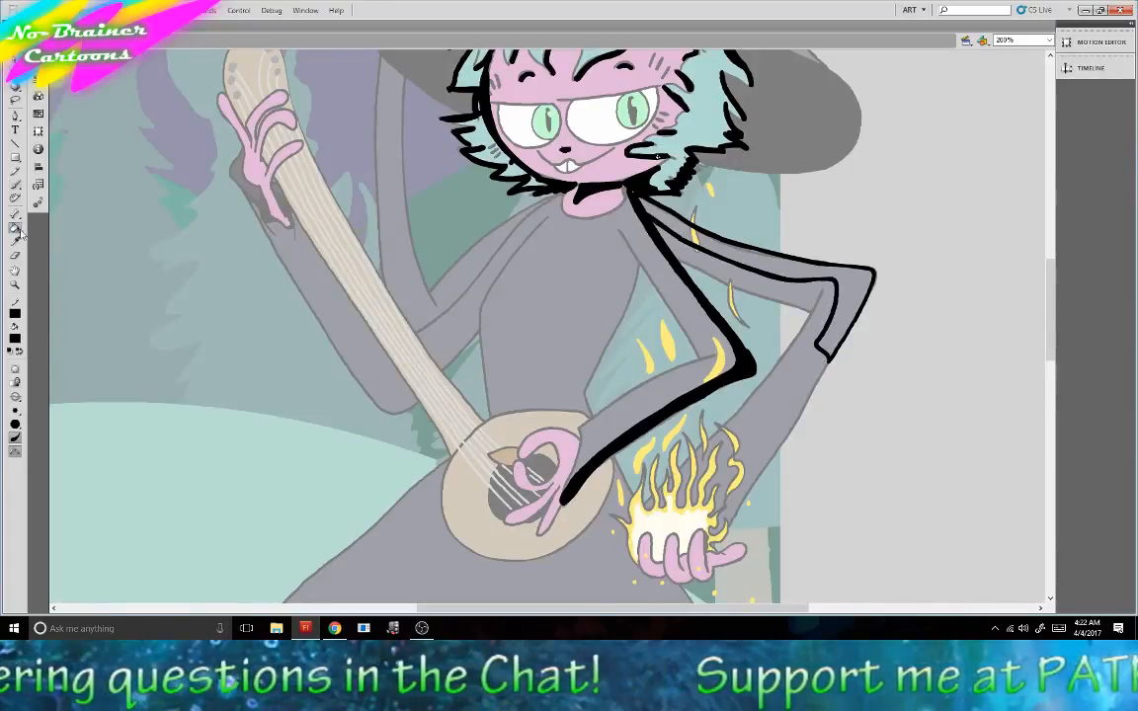
pyautogui.click(671, 258)
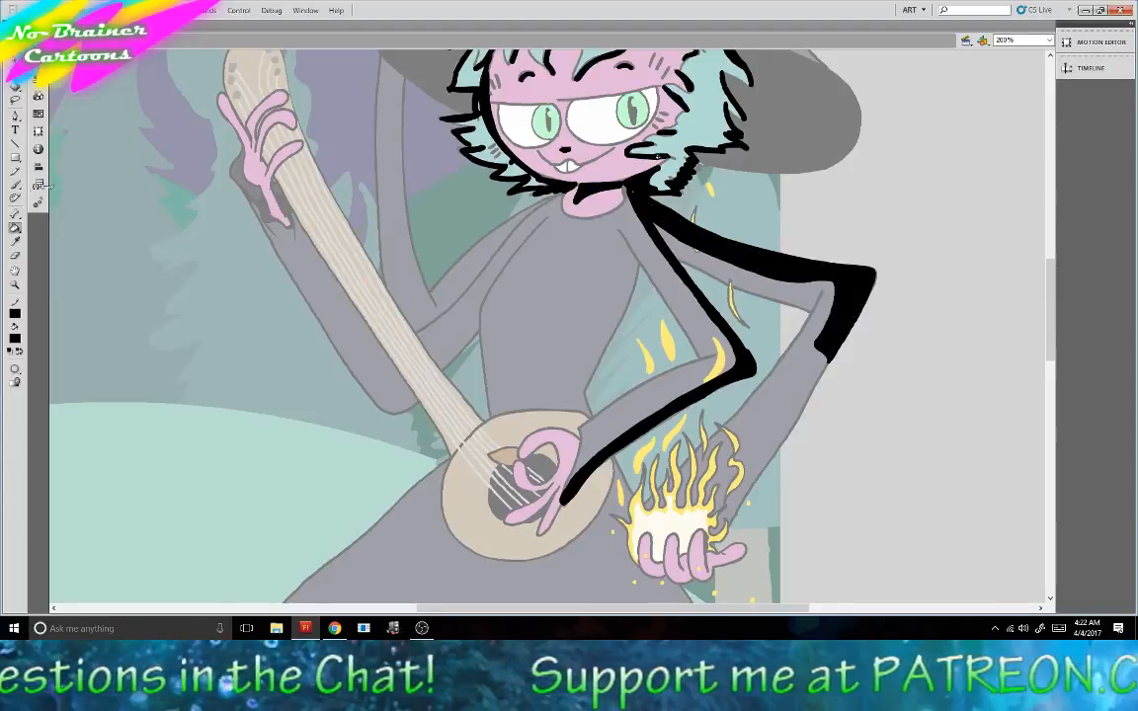
# Brush black shadows into the inner elbow of the fire-holding arm, the armpit and down the side of the torso.
pyautogui.press('b')
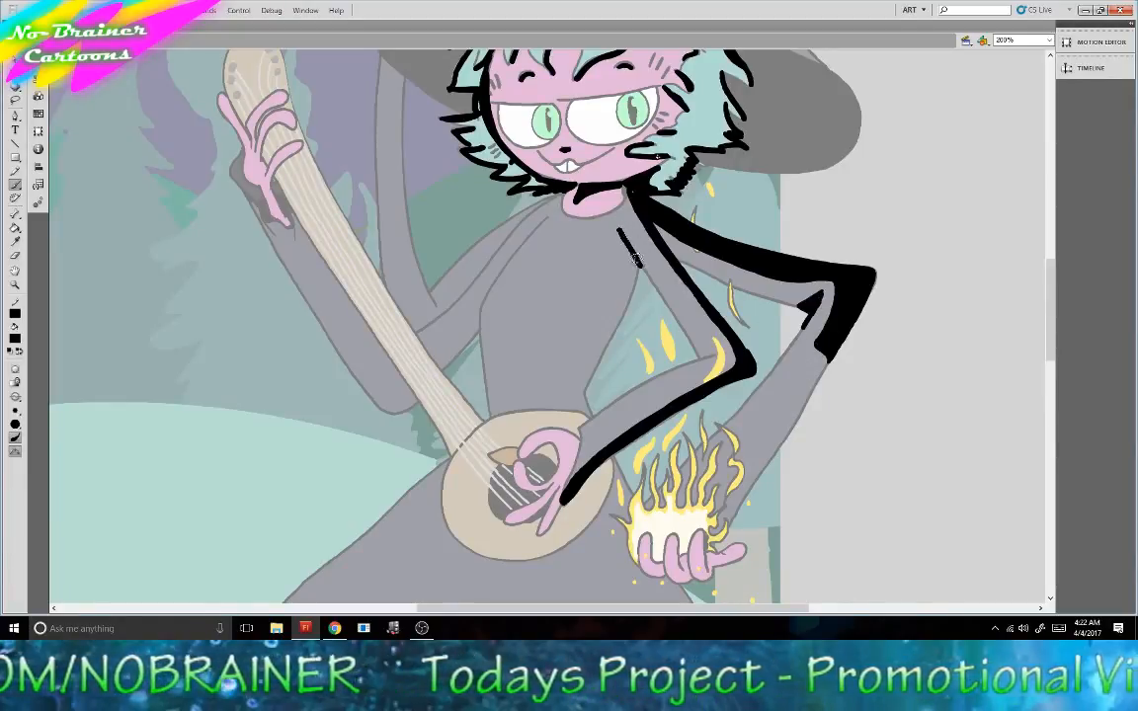
pyautogui.moveTo(620, 232)
pyautogui.mouseDown()
pyautogui.moveTo(615, 326)
pyautogui.moveTo(632, 240)
pyautogui.mouseUp()
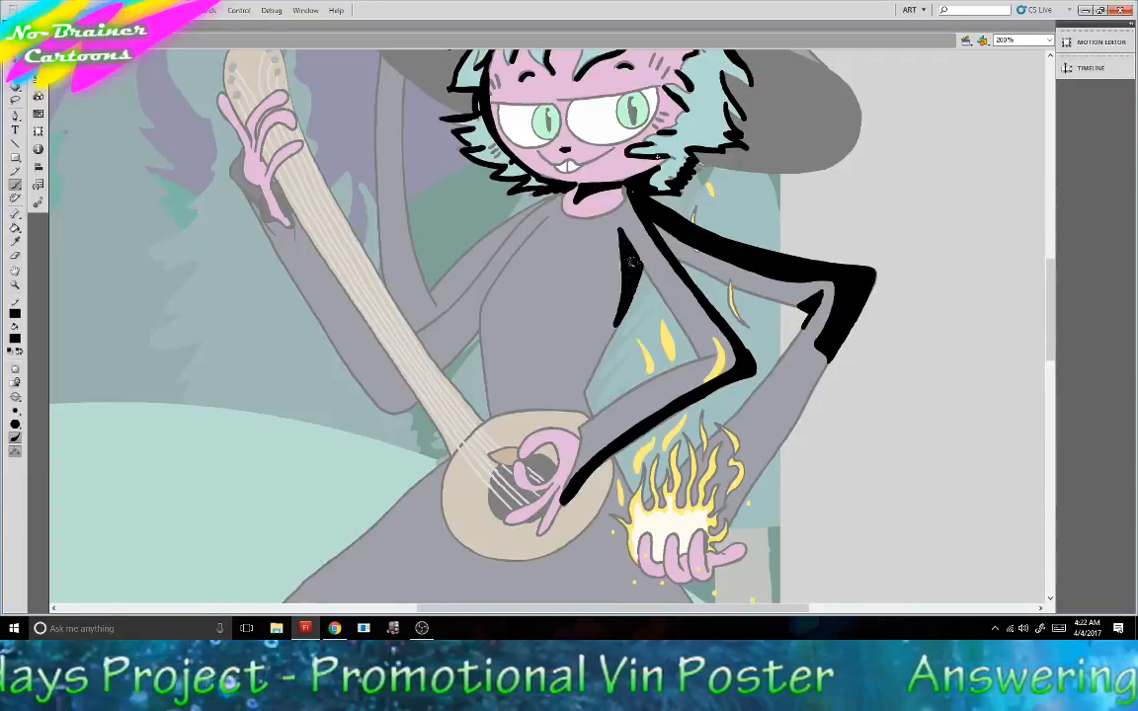
pyautogui.moveTo(613, 329); pyautogui.dragTo(580, 390)
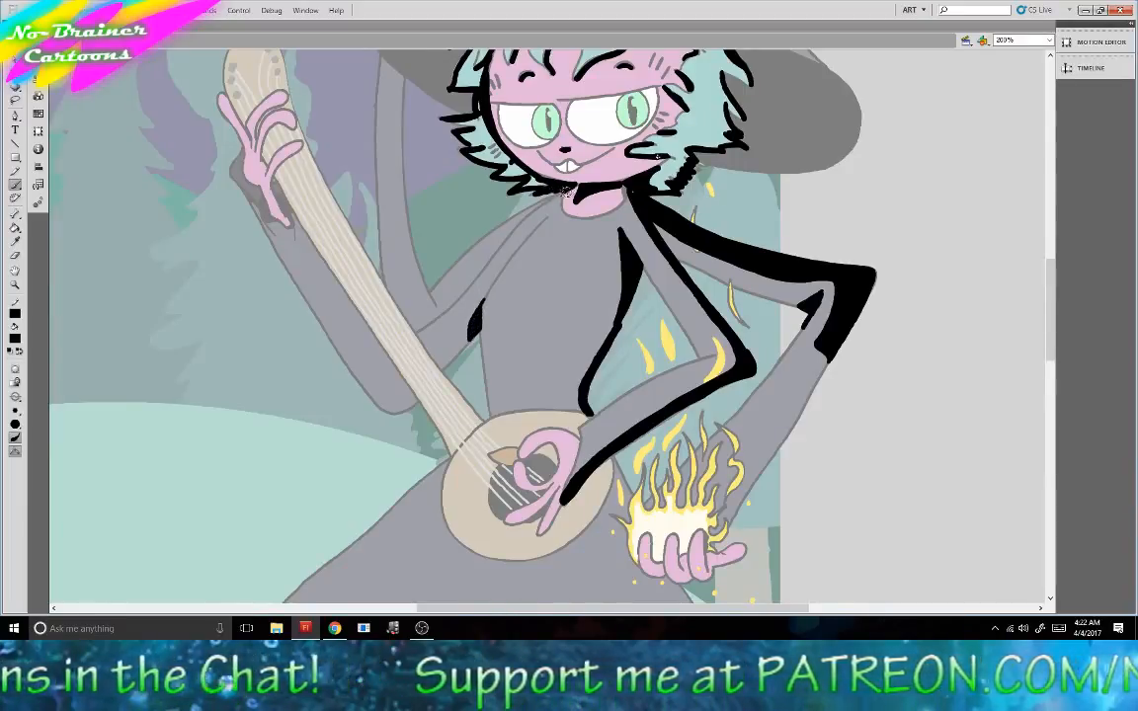
# Outline a shadow from the neck along the upper part of the hat-holding arm to its elbow and fill it with black.
pyautogui.moveTo(538, 201)
pyautogui.mouseDown()
pyautogui.moveTo(482, 238)
pyautogui.moveTo(448, 290)
pyautogui.moveTo(417, 265)
pyautogui.moveTo(498, 180)
pyautogui.mouseUp()
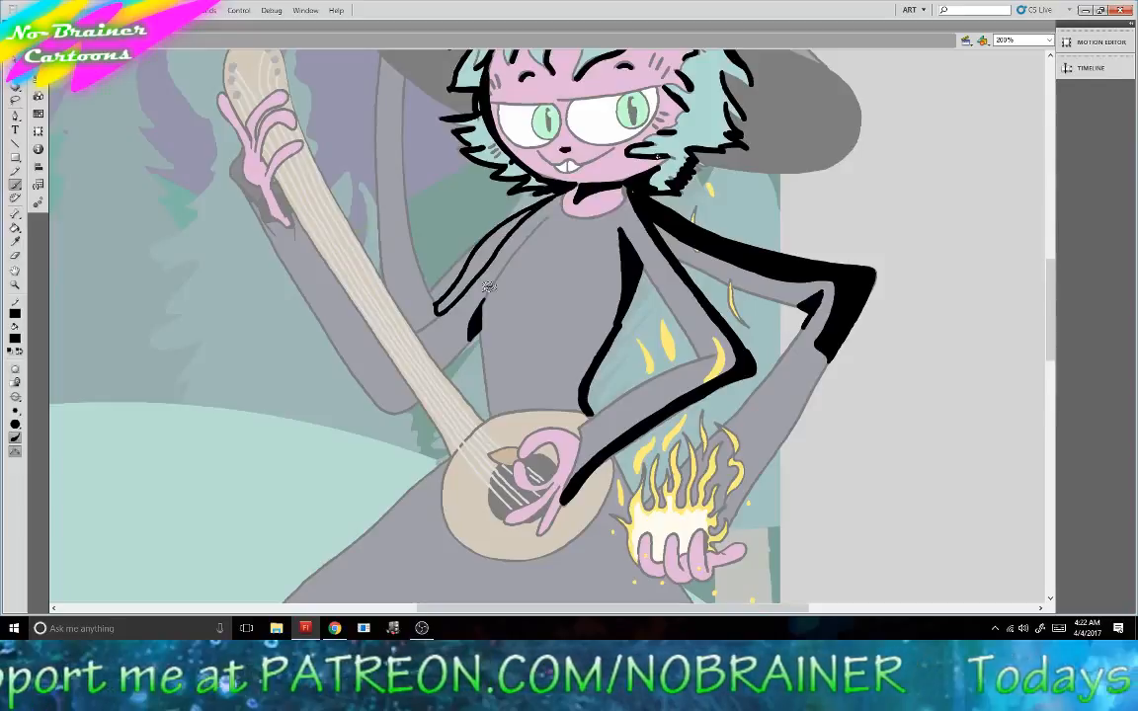
pyautogui.press('k')
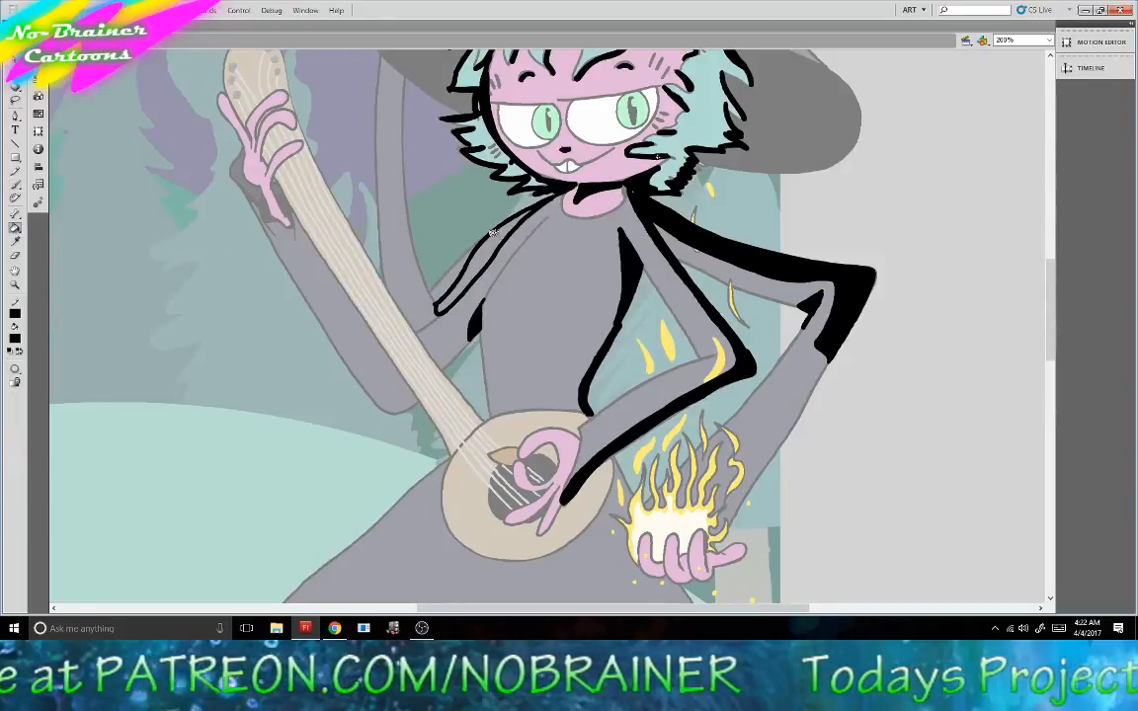
pyautogui.click(443, 209)
# Outline a shadow block on the hat-holding forearm just beneath the hat brim and fill it with black.
pyautogui.click(14, 184)
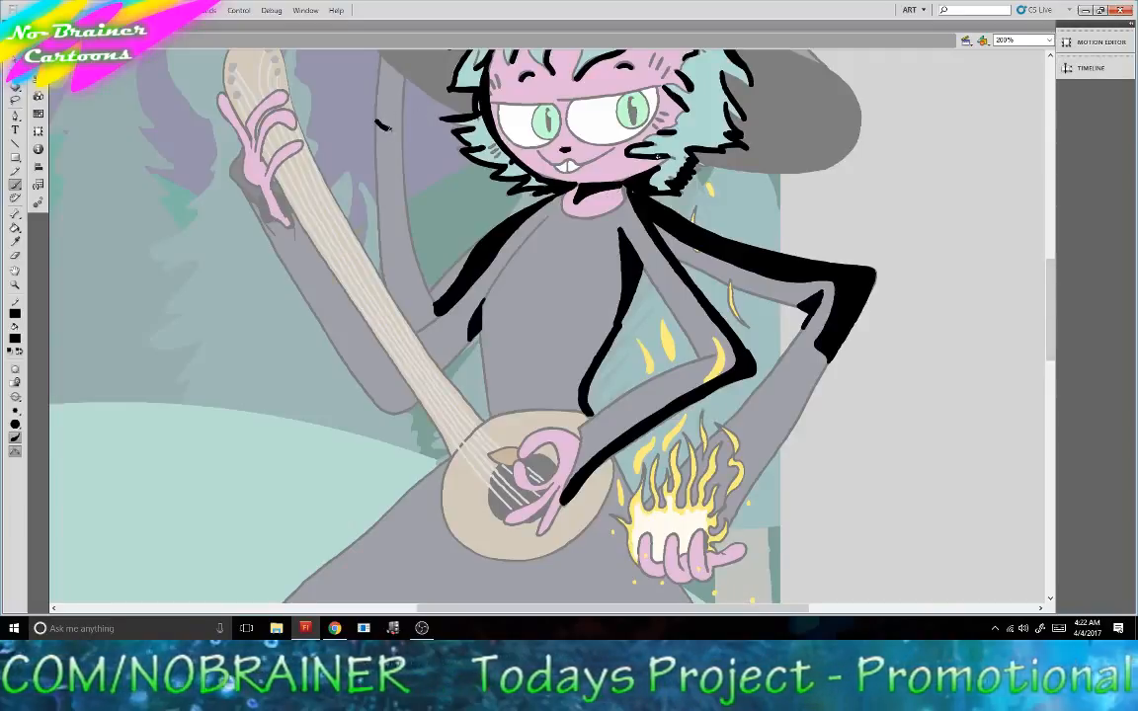
pyautogui.moveTo(402, 128)
pyautogui.mouseDown()
pyautogui.moveTo(401, 74)
pyautogui.moveTo(387, 57)
pyautogui.moveTo(377, 125)
pyautogui.mouseUp()
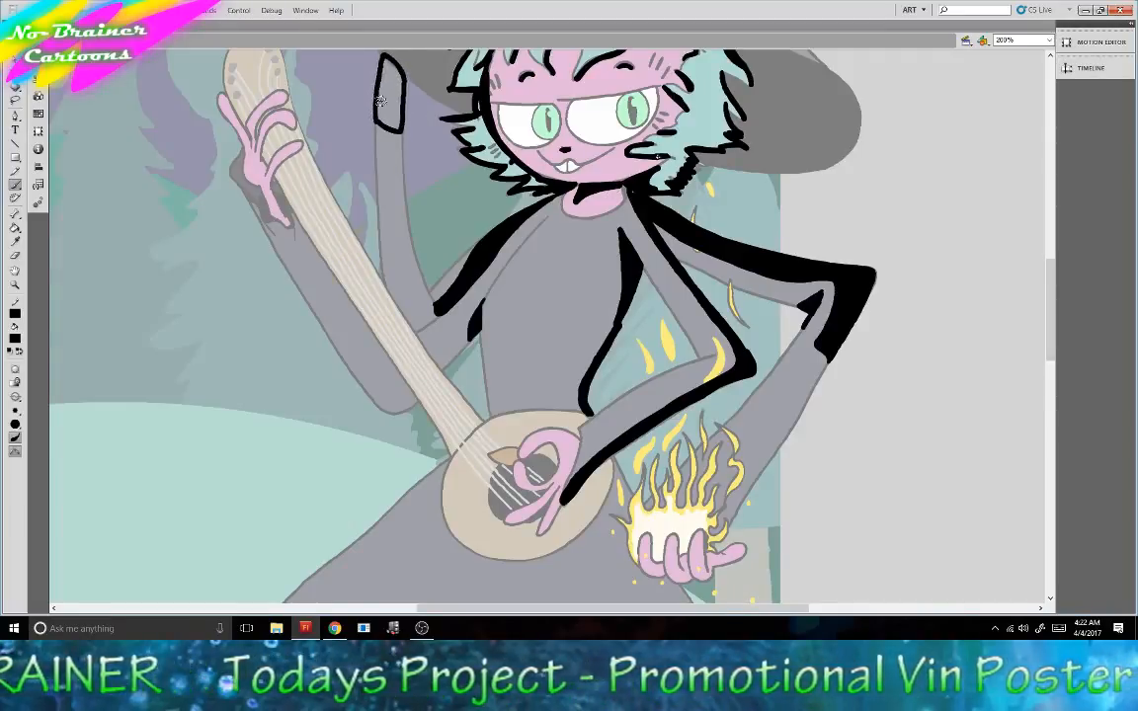
pyautogui.click(16, 227)
pyautogui.click(388, 74)
# Outline a narrow shadow down the inner edge of the hat-holding forearm to the elbow and fill it with black.
pyautogui.click(15, 183)
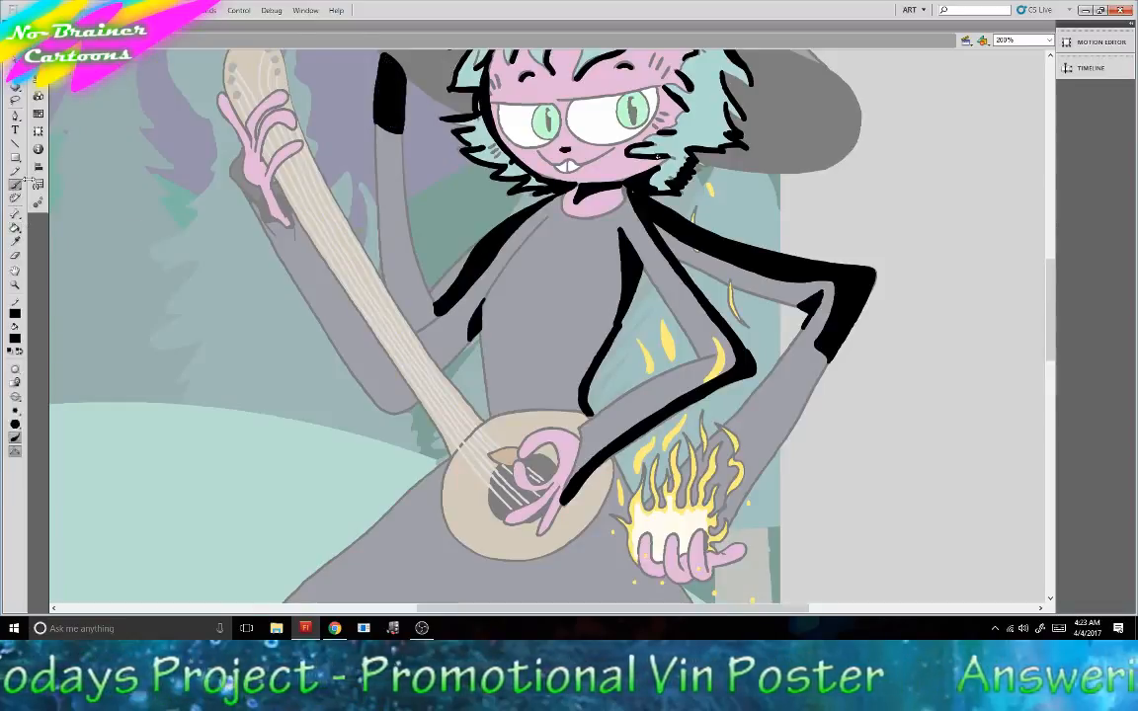
pyautogui.moveTo(388, 128)
pyautogui.mouseDown()
pyautogui.moveTo(408, 273)
pyautogui.moveTo(436, 312)
pyautogui.moveTo(367, 198)
pyautogui.moveTo(358, 101)
pyautogui.mouseUp()
pyautogui.click(15, 226)
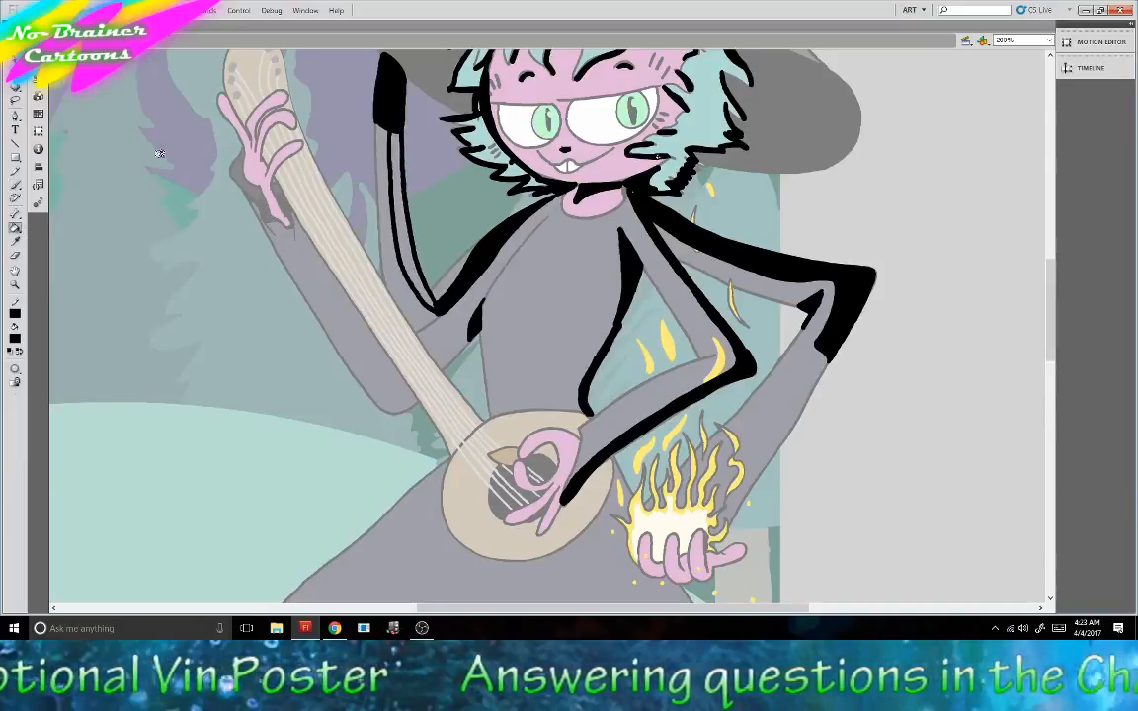
pyautogui.click(379, 119)
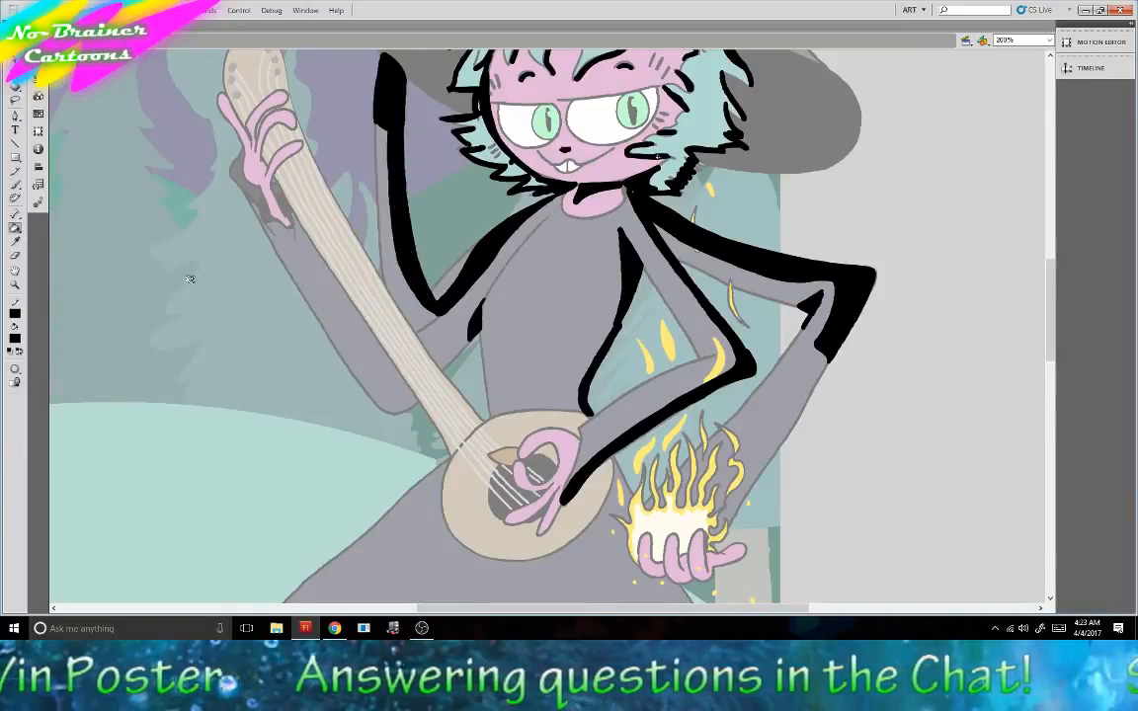
# Brush black shadows on the fretting arm's cuff, along its forearm beside the guitar neck, around its elbow and under its upper arm.
pyautogui.click(15, 184)
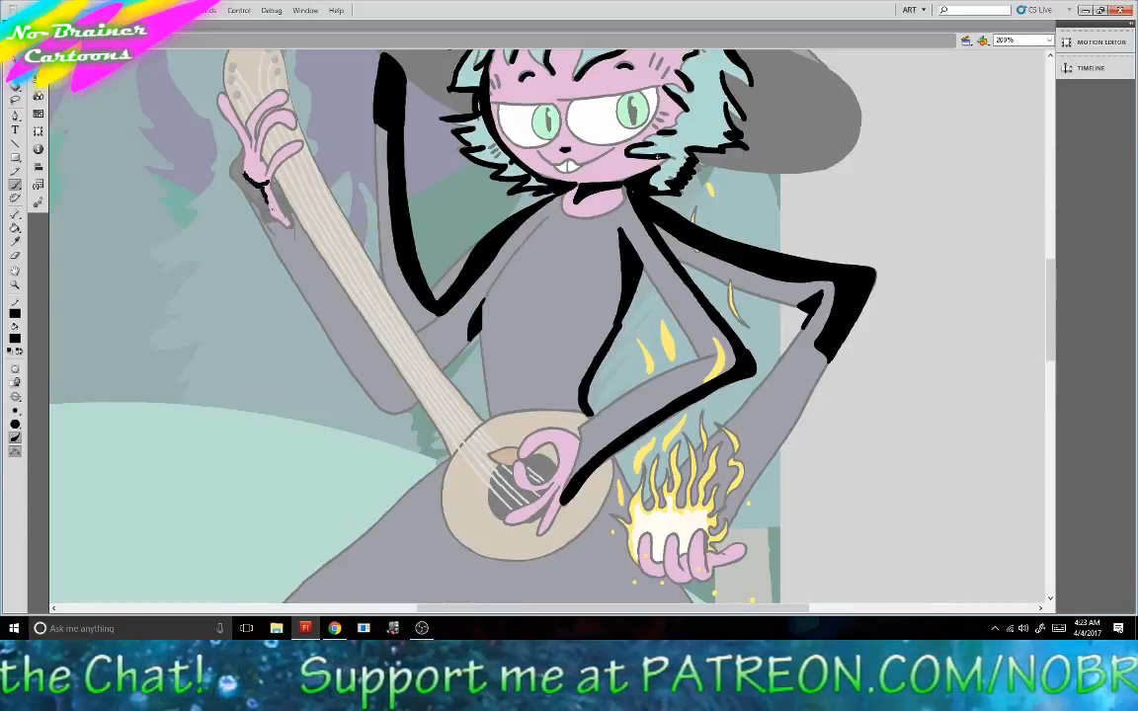
pyautogui.moveTo(275, 218)
pyautogui.mouseDown()
pyautogui.moveTo(267, 188)
pyautogui.moveTo(287, 225)
pyautogui.mouseUp()
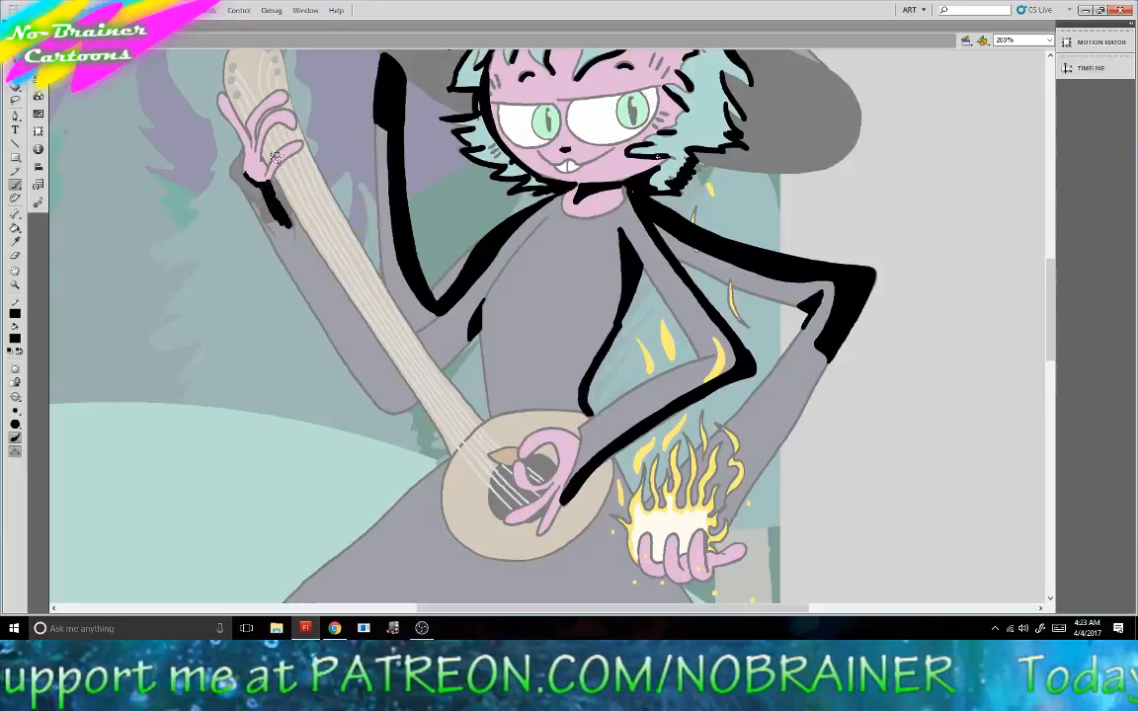
pyautogui.moveTo(249, 201); pyautogui.dragTo(260, 215)
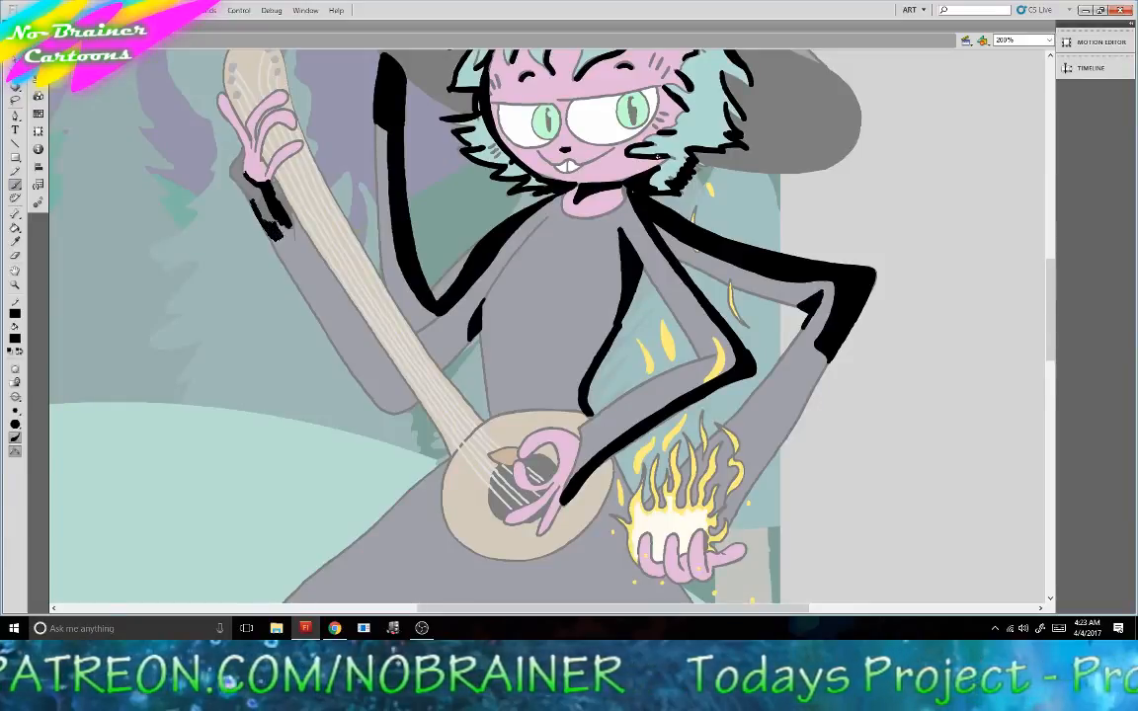
pyautogui.moveTo(265, 198); pyautogui.dragTo(403, 387)
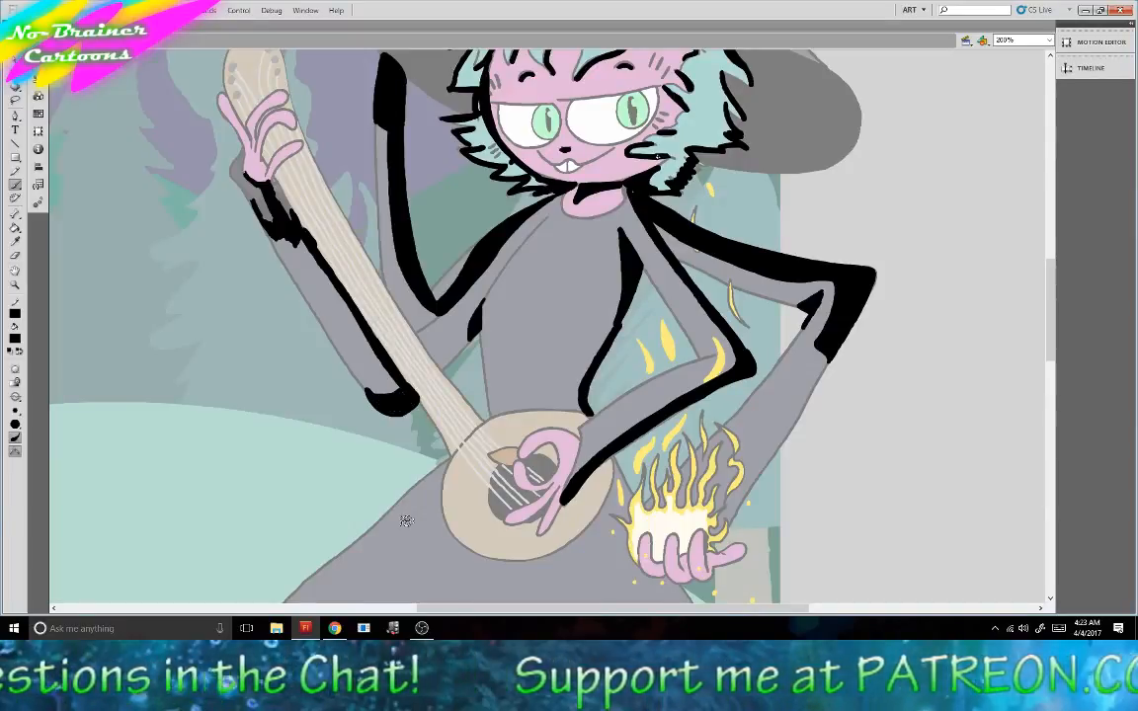
pyautogui.moveTo(472, 332); pyautogui.dragTo(445, 364)
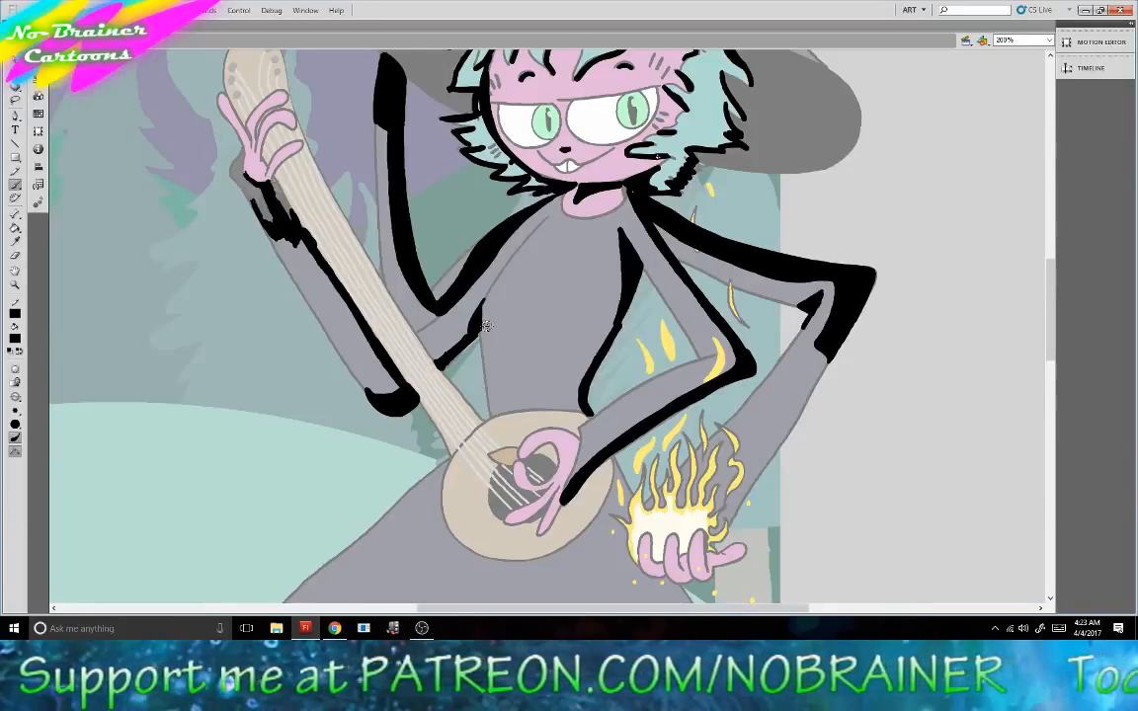
# Outline a crescent shadow along the lower rim of the guitar body and fill it with black.
pyautogui.moveTo(1051, 319); pyautogui.dragTo(1051, 348)
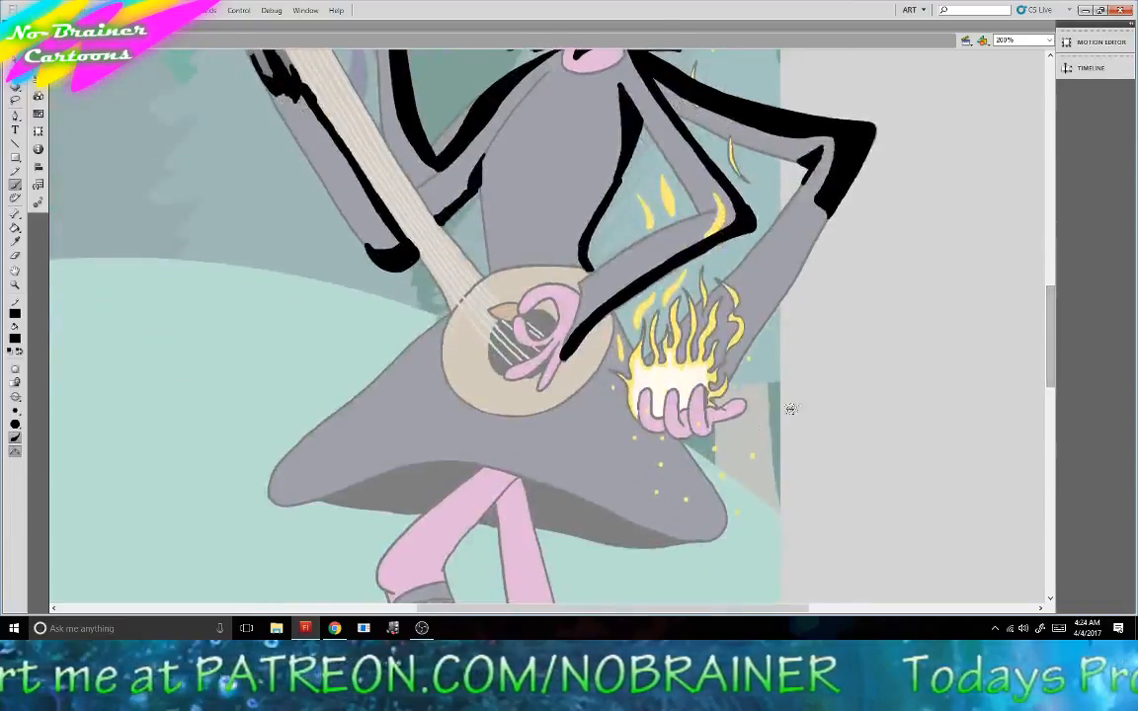
pyautogui.moveTo(449, 318)
pyautogui.mouseDown()
pyautogui.moveTo(436, 380)
pyautogui.moveTo(472, 415)
pyautogui.moveTo(516, 427)
pyautogui.moveTo(558, 420)
pyautogui.moveTo(598, 387)
pyautogui.moveTo(617, 329)
pyautogui.mouseUp()
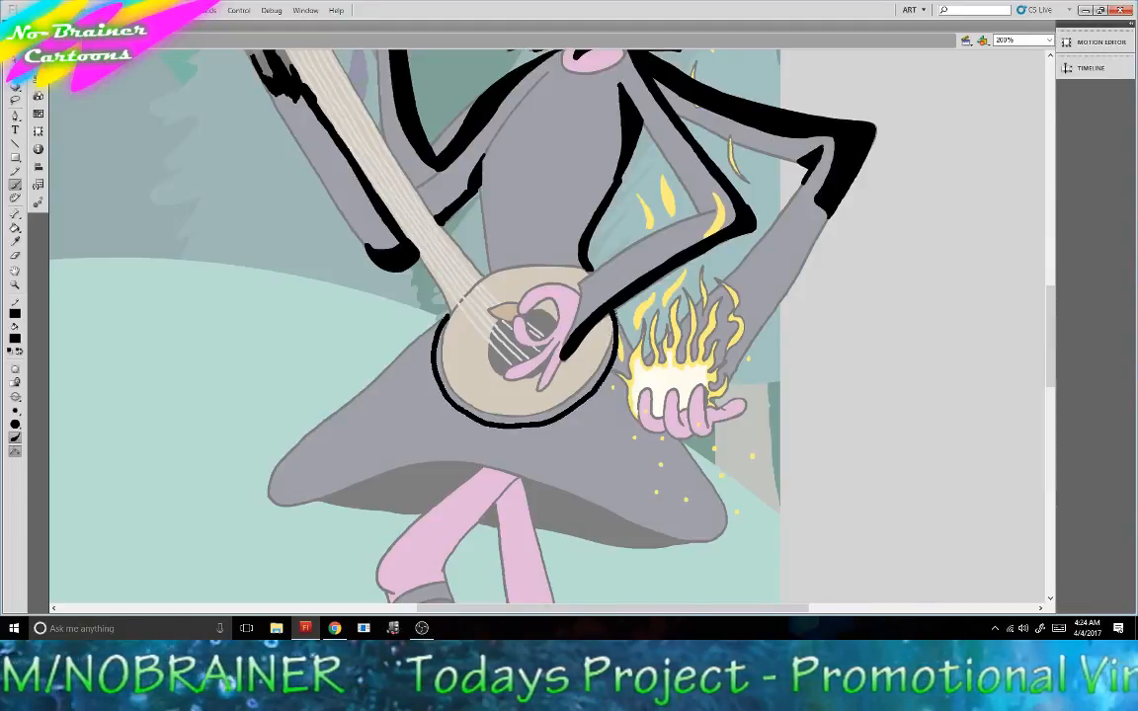
pyautogui.moveTo(449, 318)
pyautogui.mouseDown()
pyautogui.moveTo(446, 379)
pyautogui.moveTo(473, 409)
pyautogui.moveTo(519, 416)
pyautogui.mouseUp()
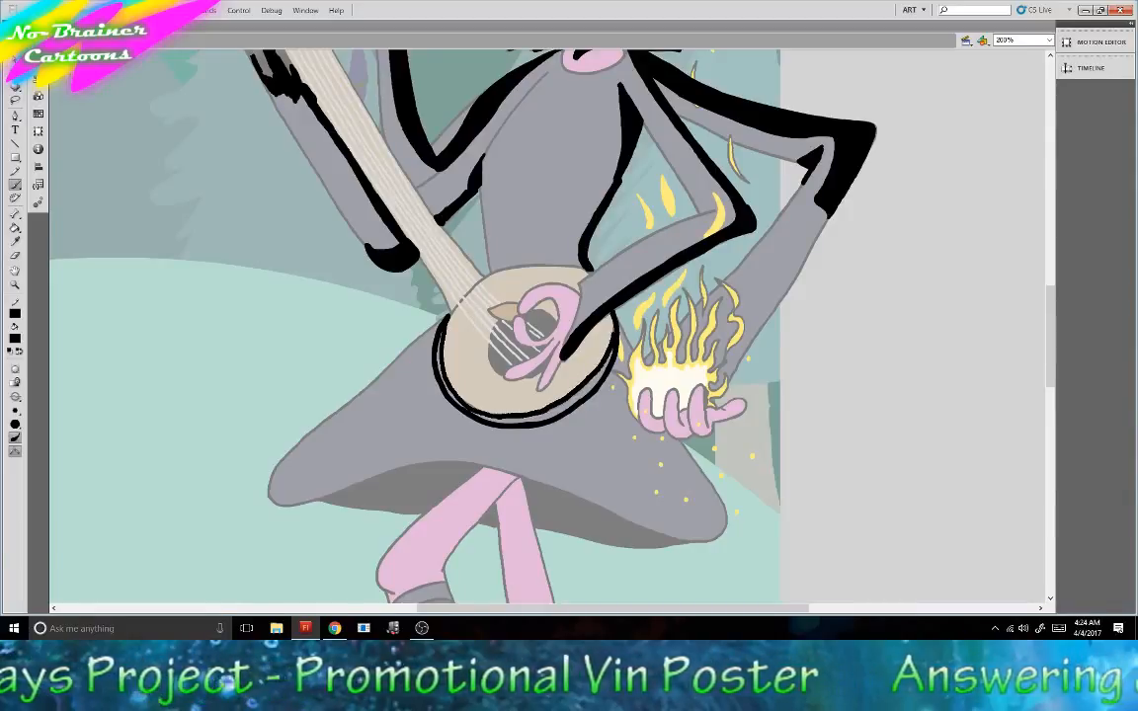
pyautogui.press('k')
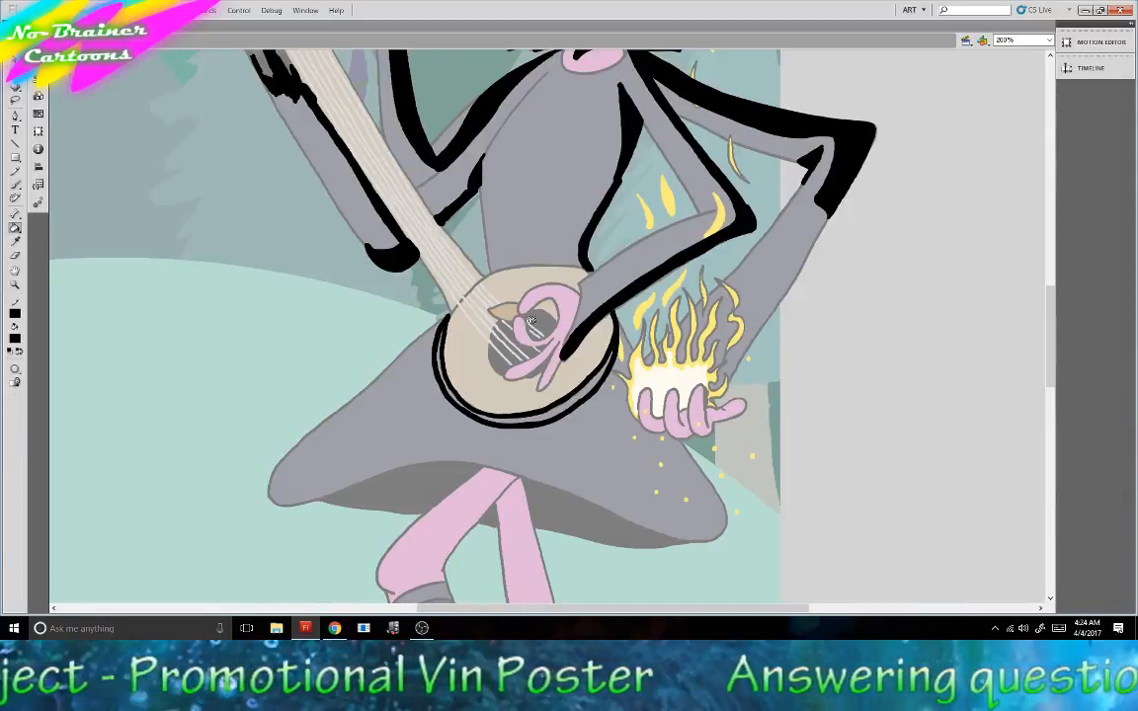
# Outline shadows across the tops of both legs just beneath the skirt and fill them with black.
pyautogui.press('b')
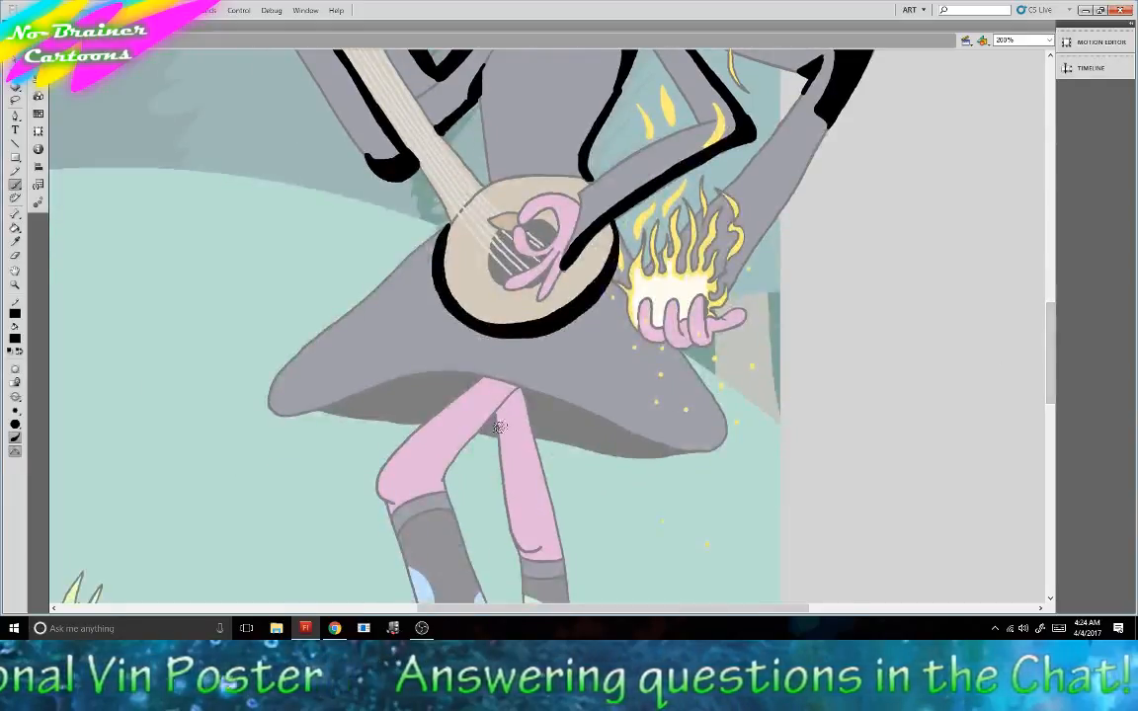
pyautogui.moveTo(499, 433)
pyautogui.mouseDown()
pyautogui.moveTo(517, 385)
pyautogui.moveTo(495, 408)
pyautogui.moveTo(499, 426)
pyautogui.moveTo(448, 407)
pyautogui.moveTo(484, 377)
pyautogui.mouseUp()
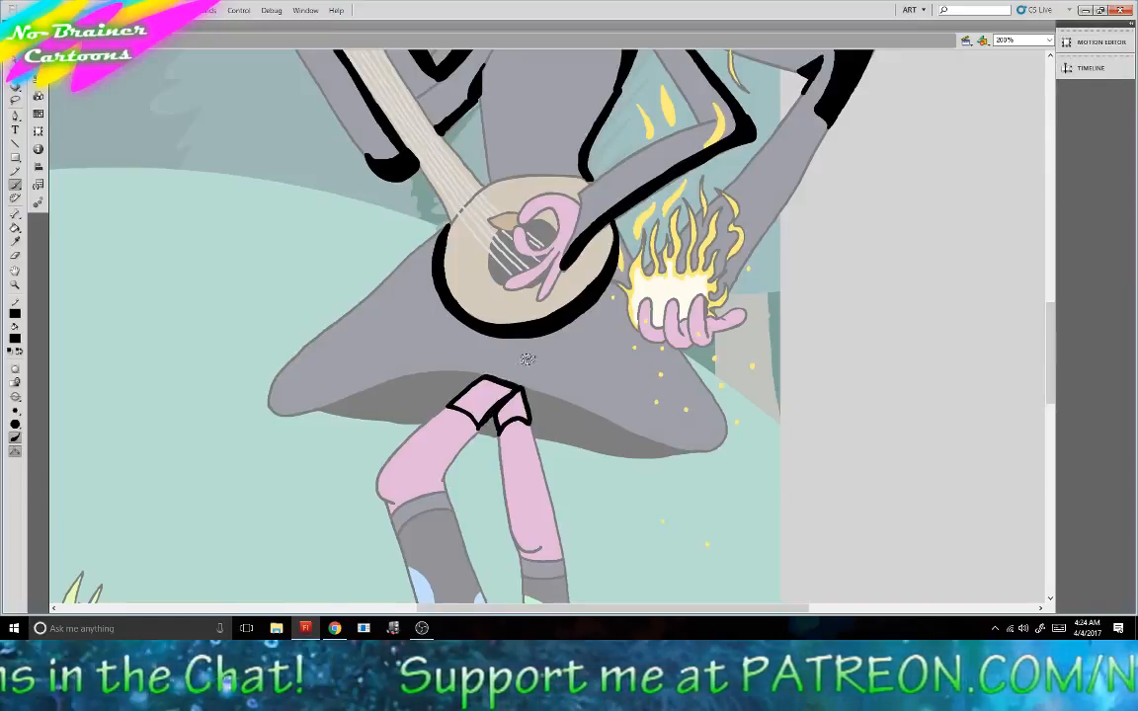
pyautogui.click(15, 227)
pyautogui.click(492, 395)
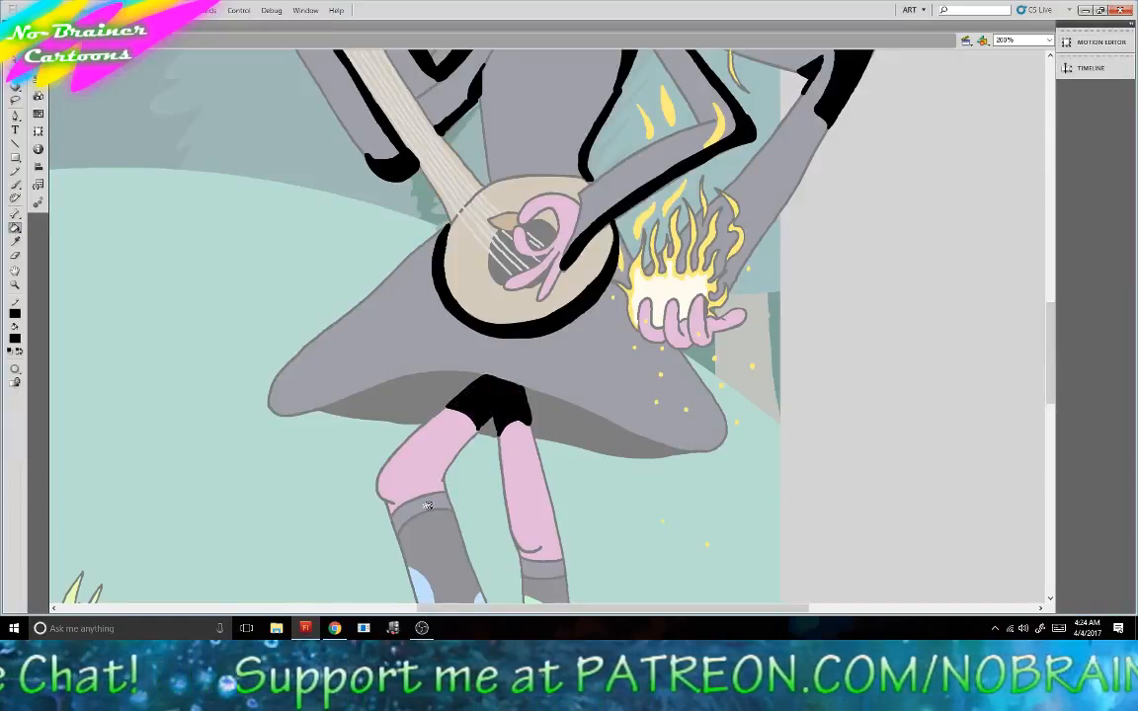
# Erase the excess black along the outer edge of the guitar body's shadow and the underside of the strumming forearm.
pyautogui.click(16, 185)
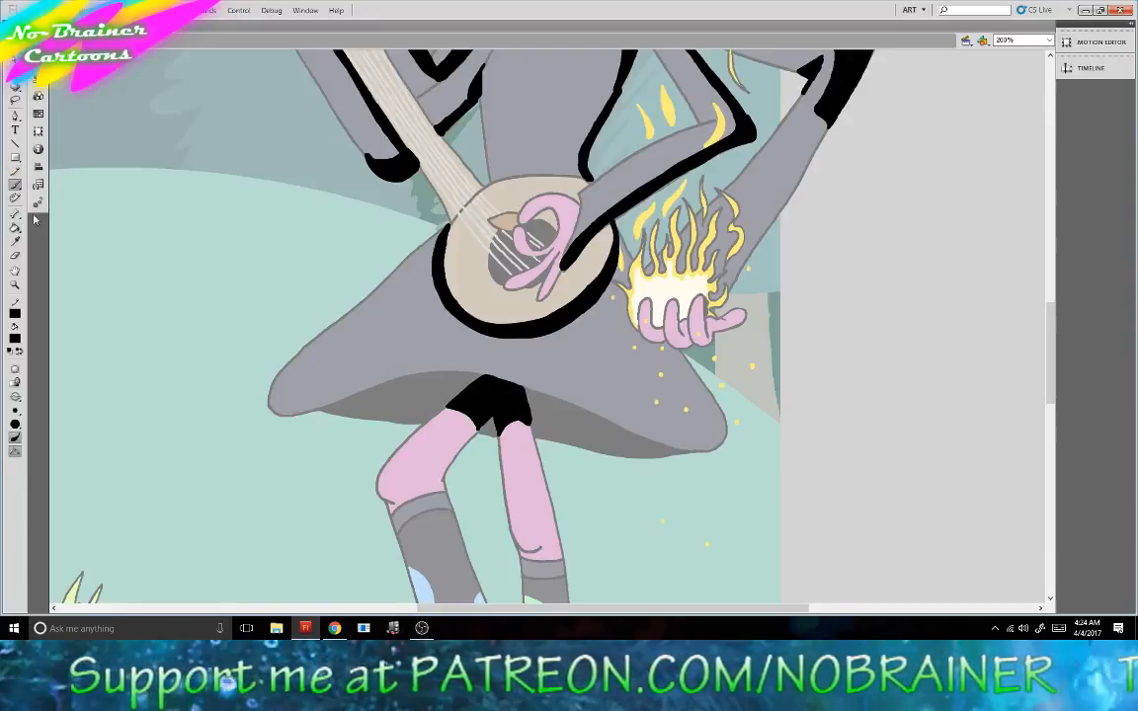
pyautogui.moveTo(1048, 389); pyautogui.dragTo(1010, 386)
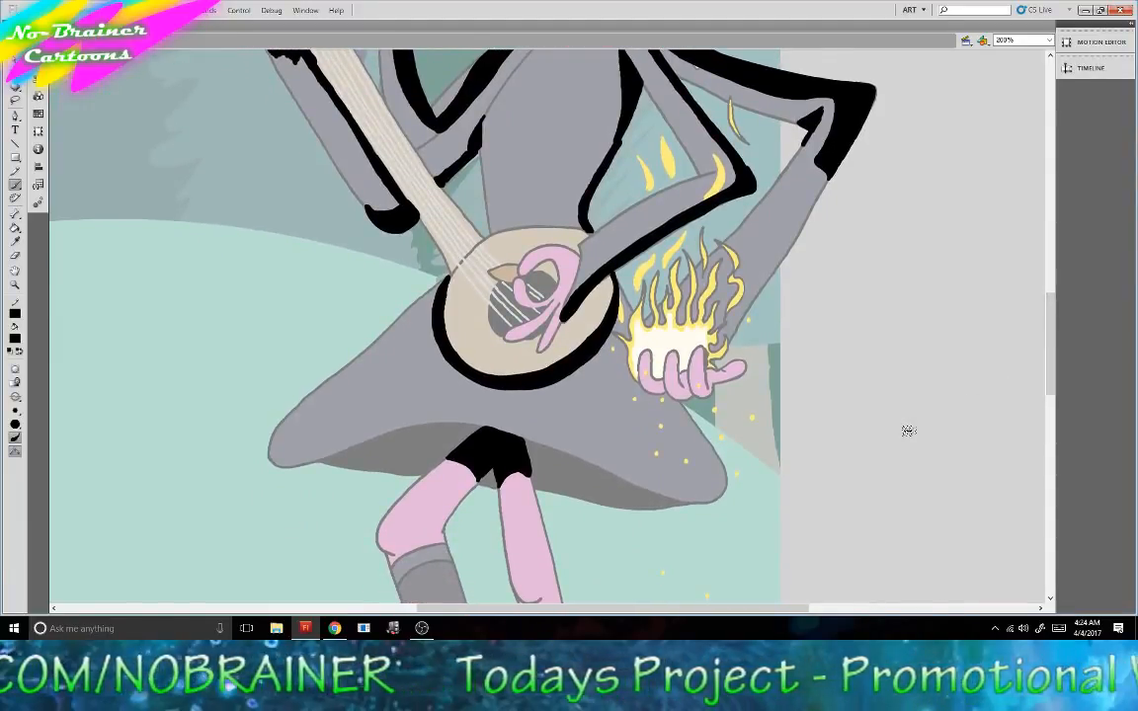
pyautogui.click(14, 255)
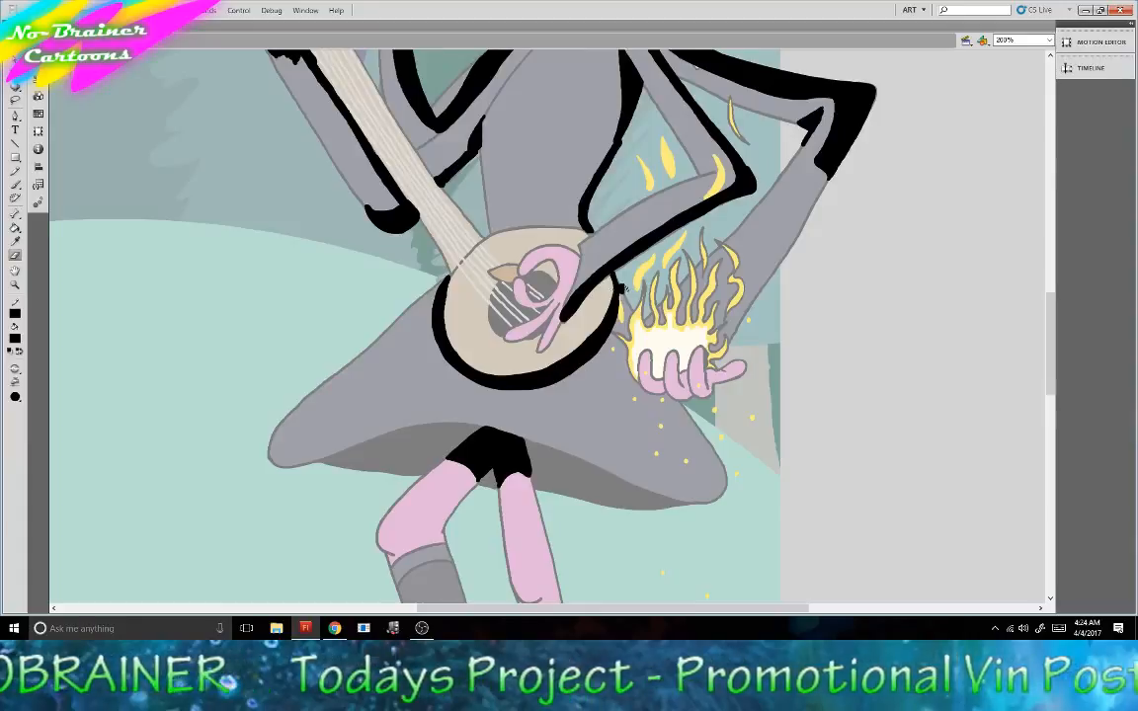
pyautogui.moveTo(618, 279)
pyautogui.mouseDown()
pyautogui.moveTo(615, 327)
pyautogui.moveTo(590, 367)
pyautogui.moveTo(516, 395)
pyautogui.moveTo(583, 367)
pyautogui.moveTo(621, 304)
pyautogui.moveTo(559, 285)
pyautogui.mouseUp()
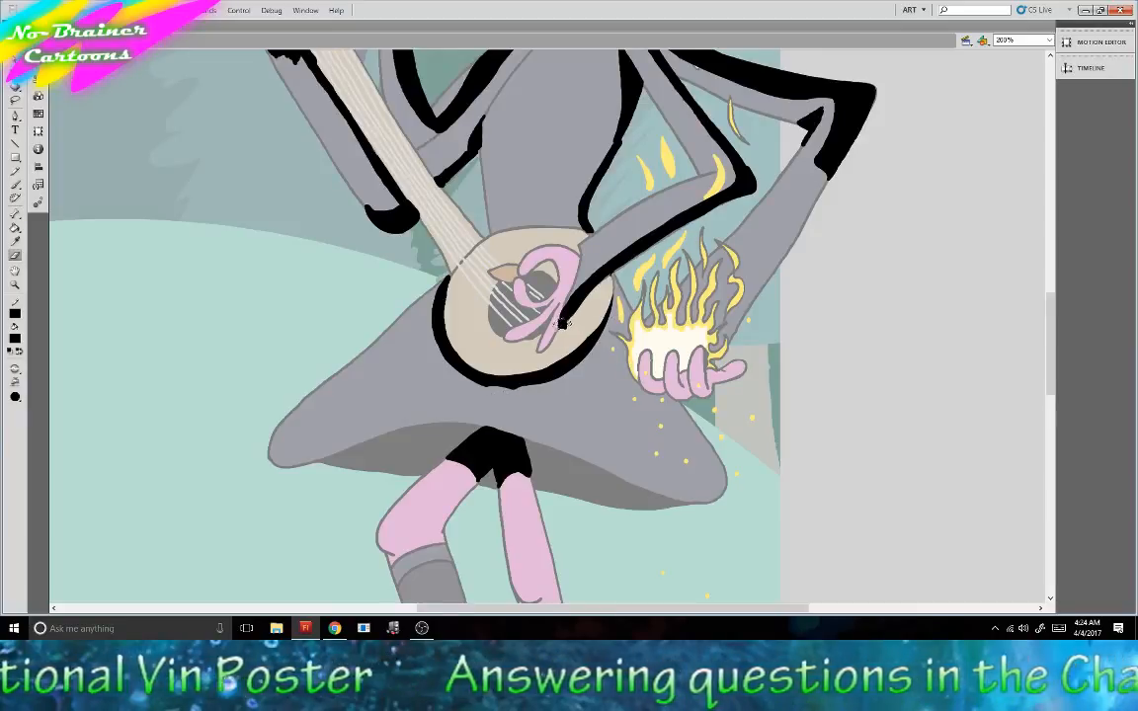
pyautogui.moveTo(563, 323)
pyautogui.mouseDown()
pyautogui.moveTo(659, 240)
pyautogui.moveTo(753, 193)
pyautogui.moveTo(758, 160)
pyautogui.moveTo(729, 199)
pyautogui.mouseUp()
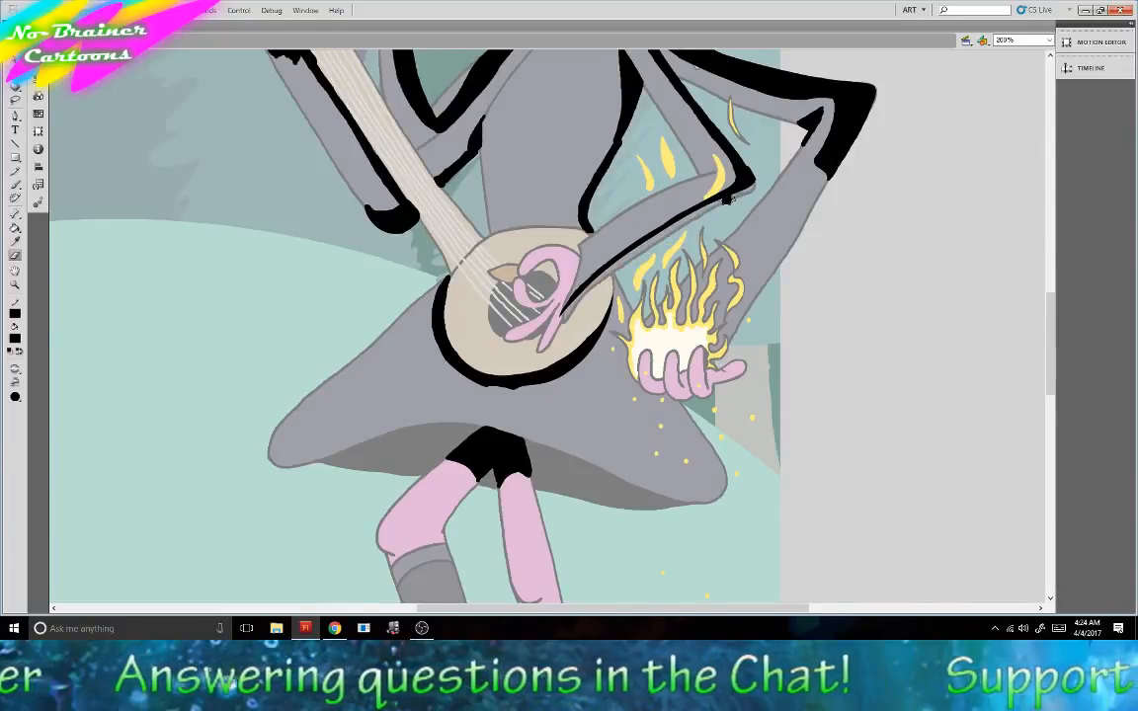
# Outline a shadow down the hat cone's outer edge from beside the tip to the brim and fill it with black.
pyautogui.moveTo(1050, 310); pyautogui.dragTo(1037, 235)
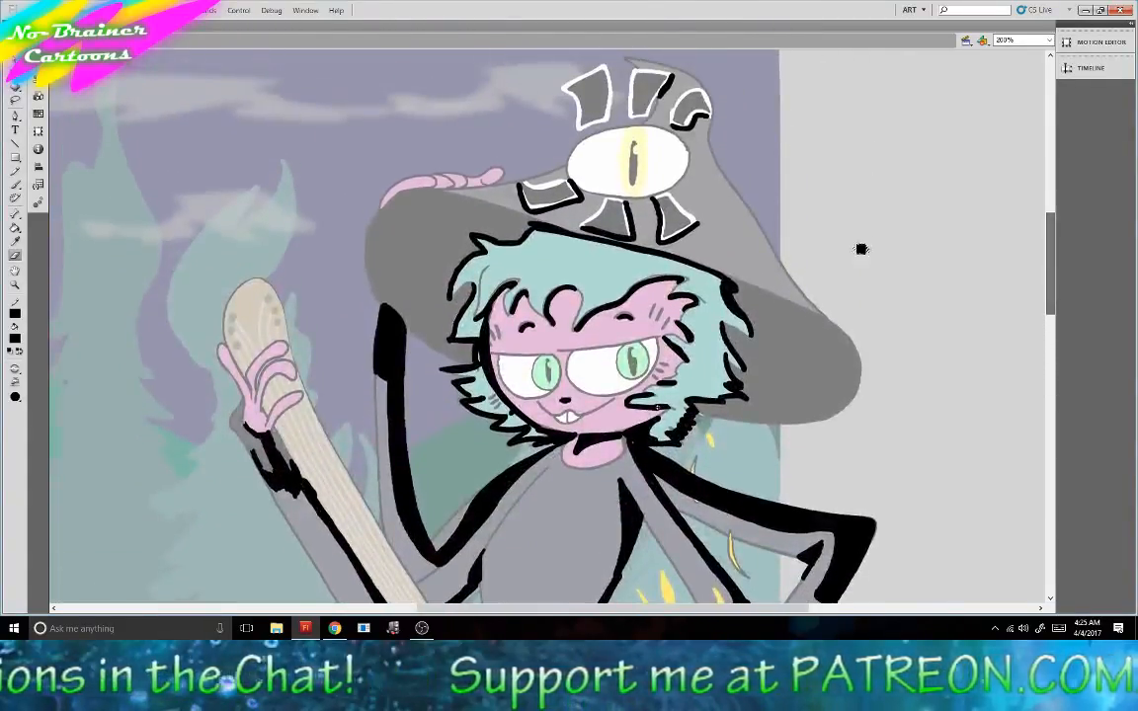
pyautogui.click(16, 185)
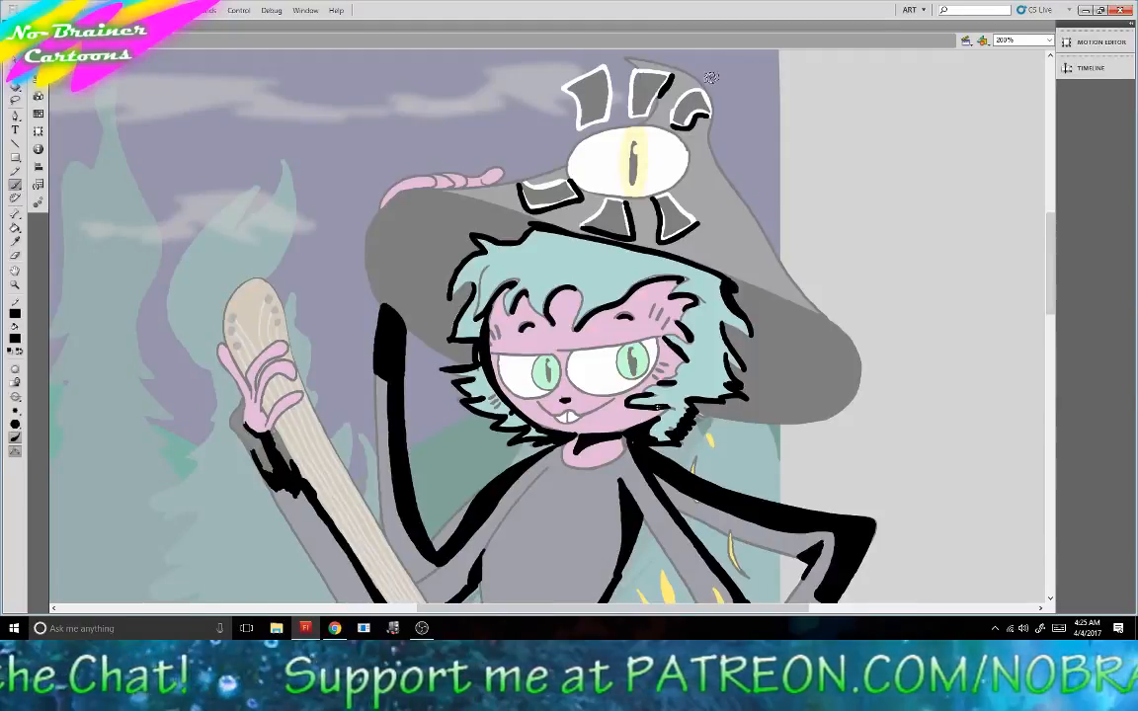
pyautogui.moveTo(707, 121)
pyautogui.mouseDown()
pyautogui.moveTo(708, 156)
pyautogui.moveTo(735, 202)
pyautogui.moveTo(830, 324)
pyautogui.mouseUp()
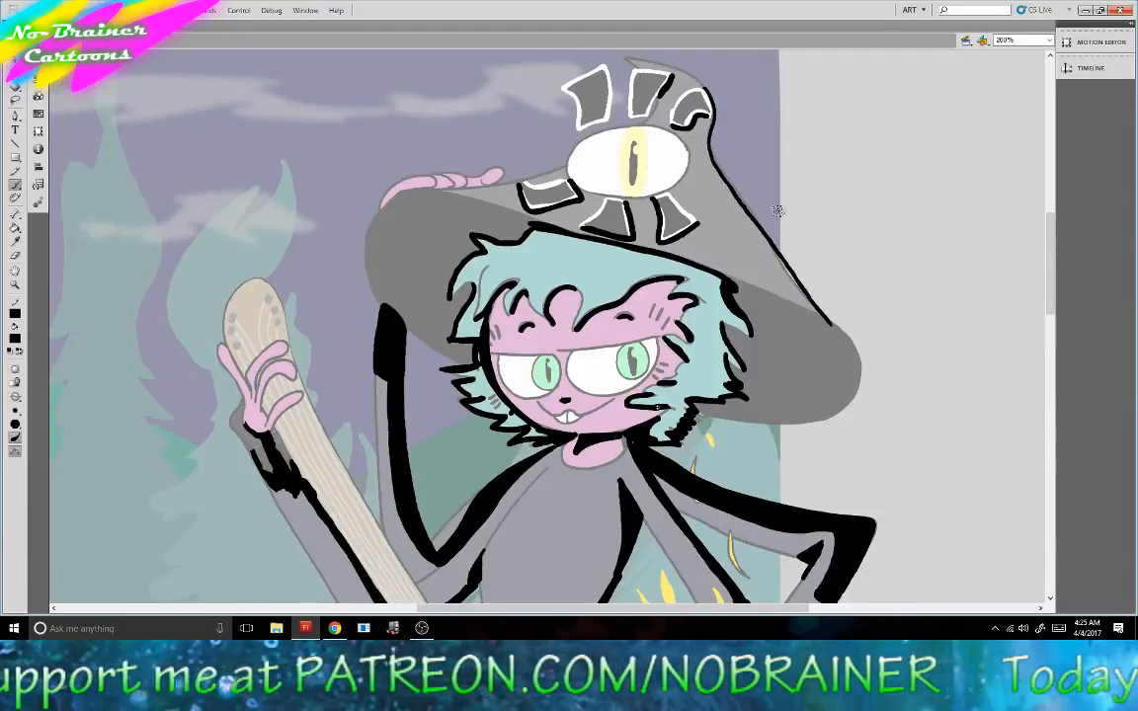
pyautogui.moveTo(707, 124); pyautogui.dragTo(724, 235)
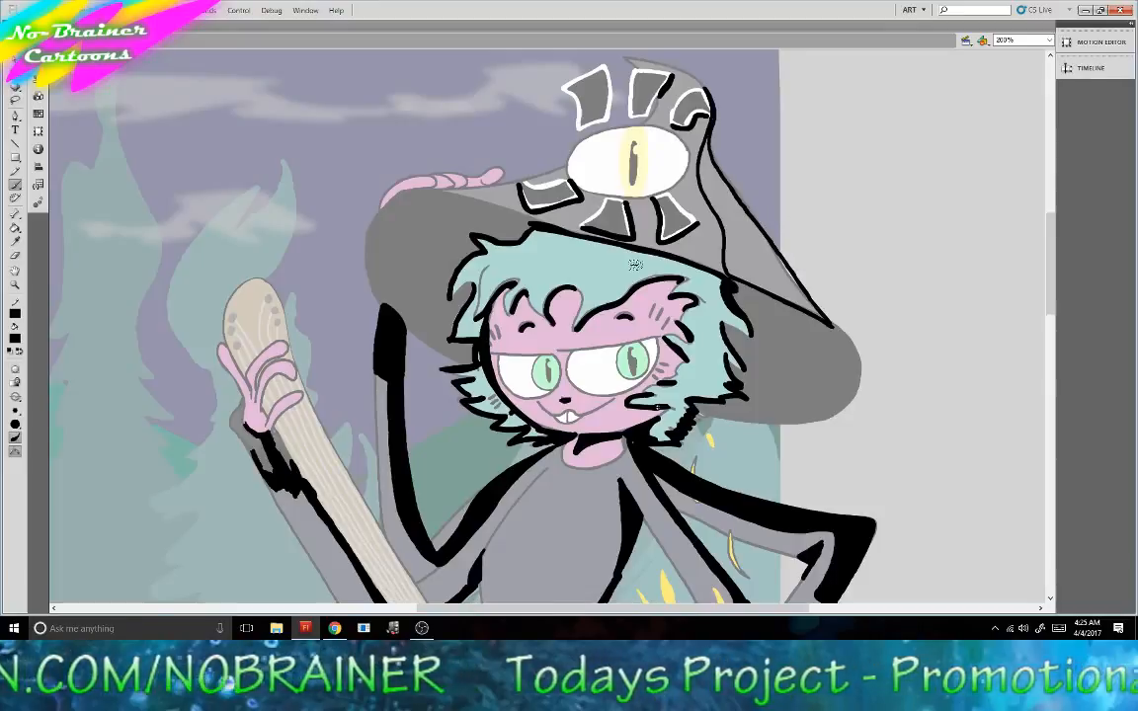
pyautogui.click(15, 227)
pyautogui.click(654, 175)
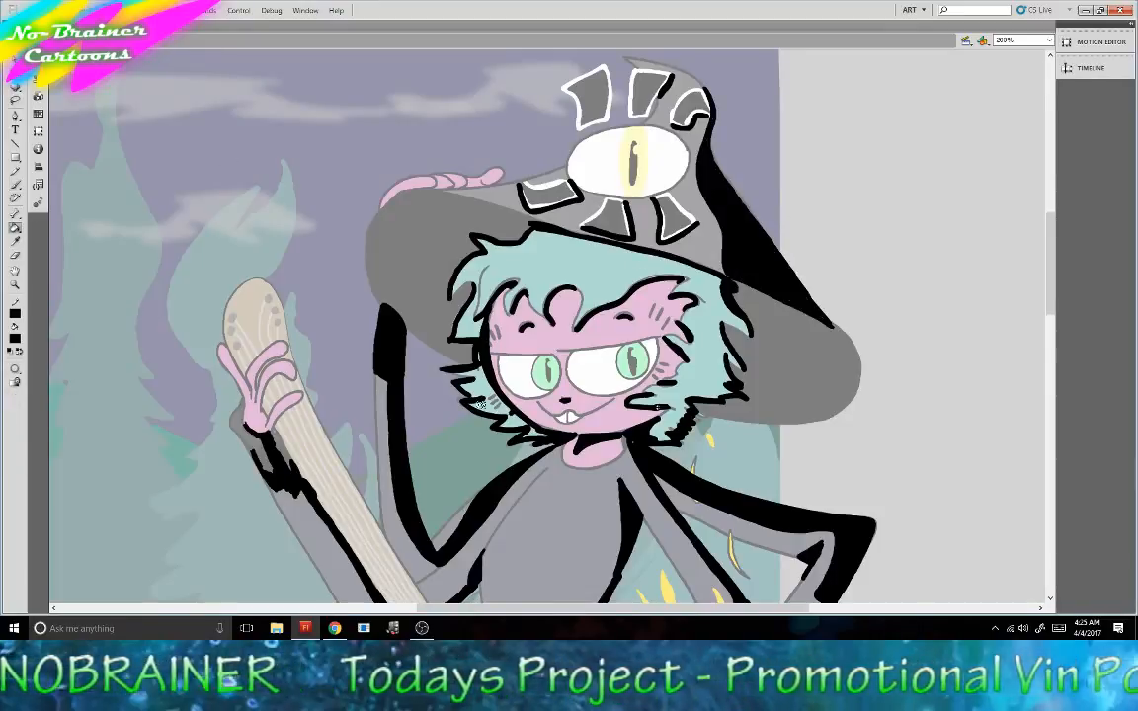
# Zoom to 100% and leave the shadow symbol's editing mode to return to the full poster.
pyautogui.click(1048, 40)
pyautogui.click(1023, 93)
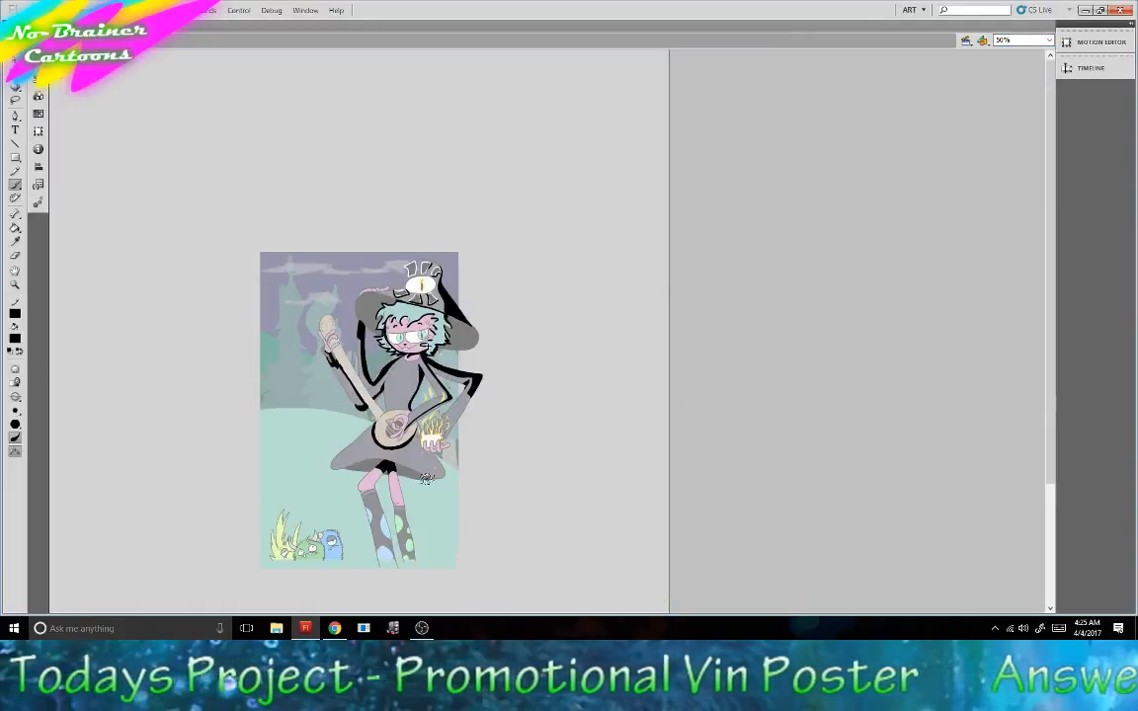
pyautogui.click(1047, 39)
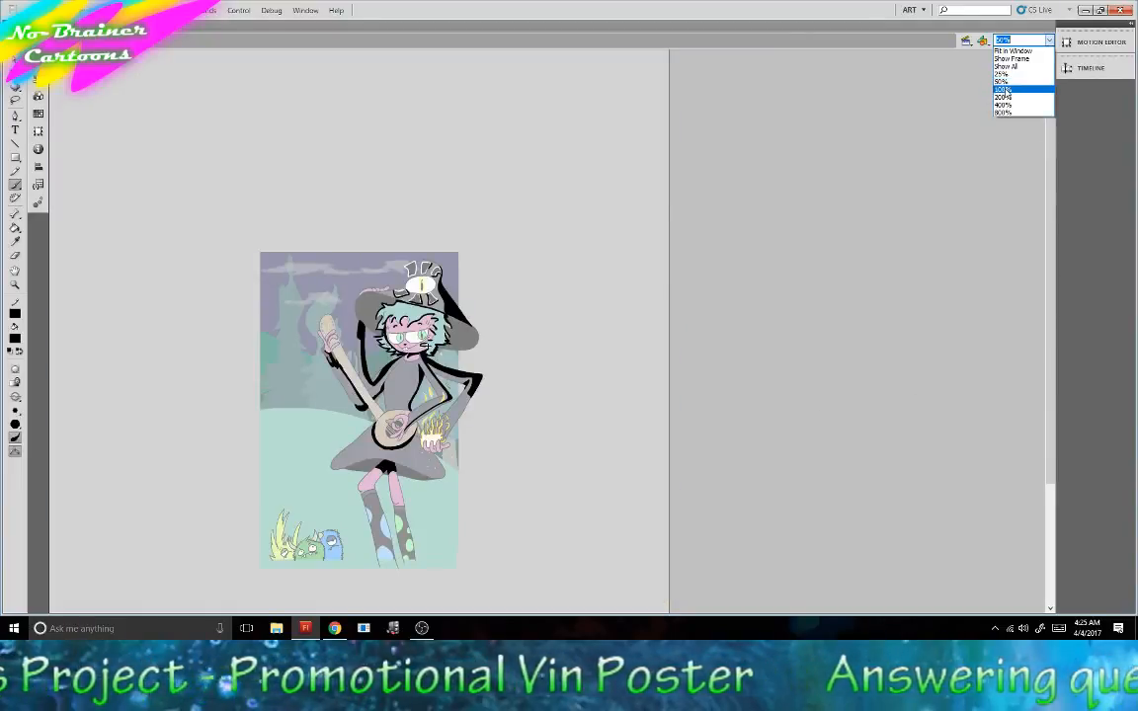
pyautogui.click(1011, 86)
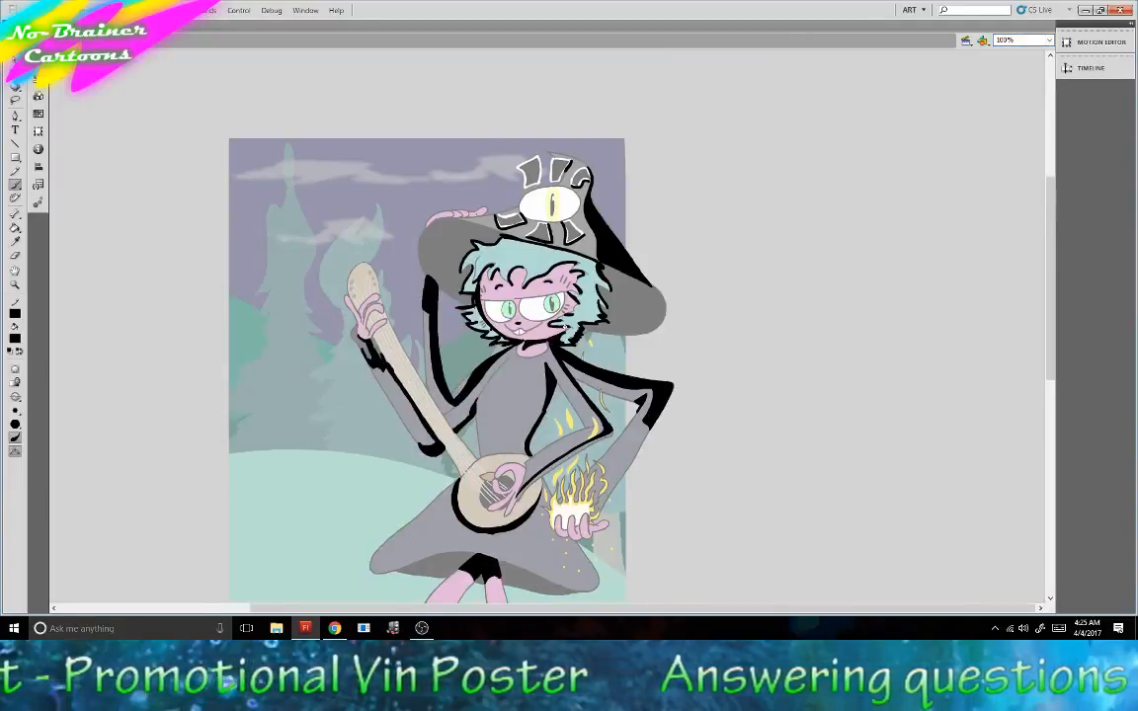
pyautogui.doubleClick(94, 94)
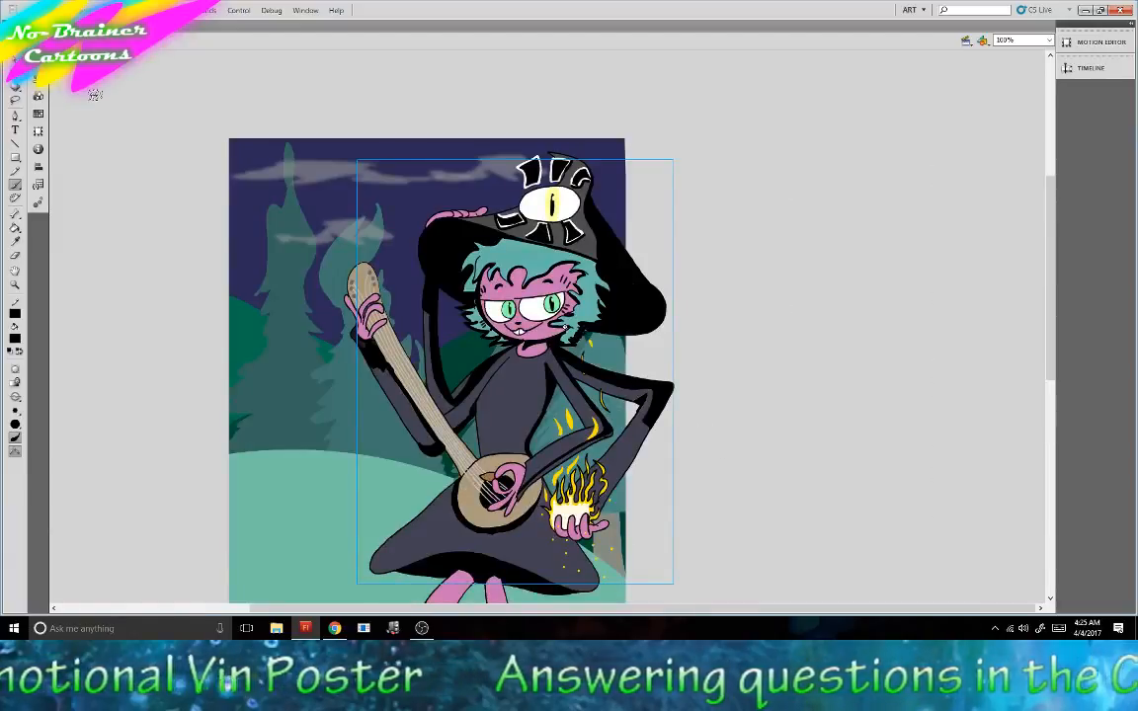
# Apply an Alpha color effect of 71% to the shadow symbol.
pyautogui.click(36, 82)
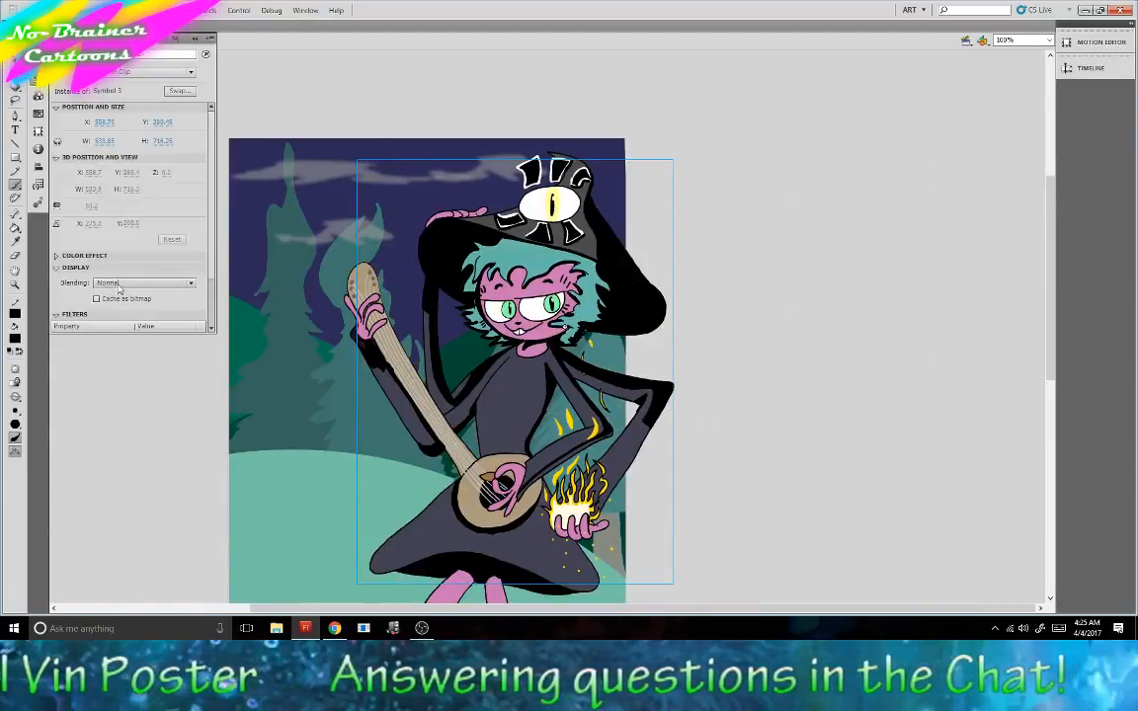
pyautogui.click(106, 271)
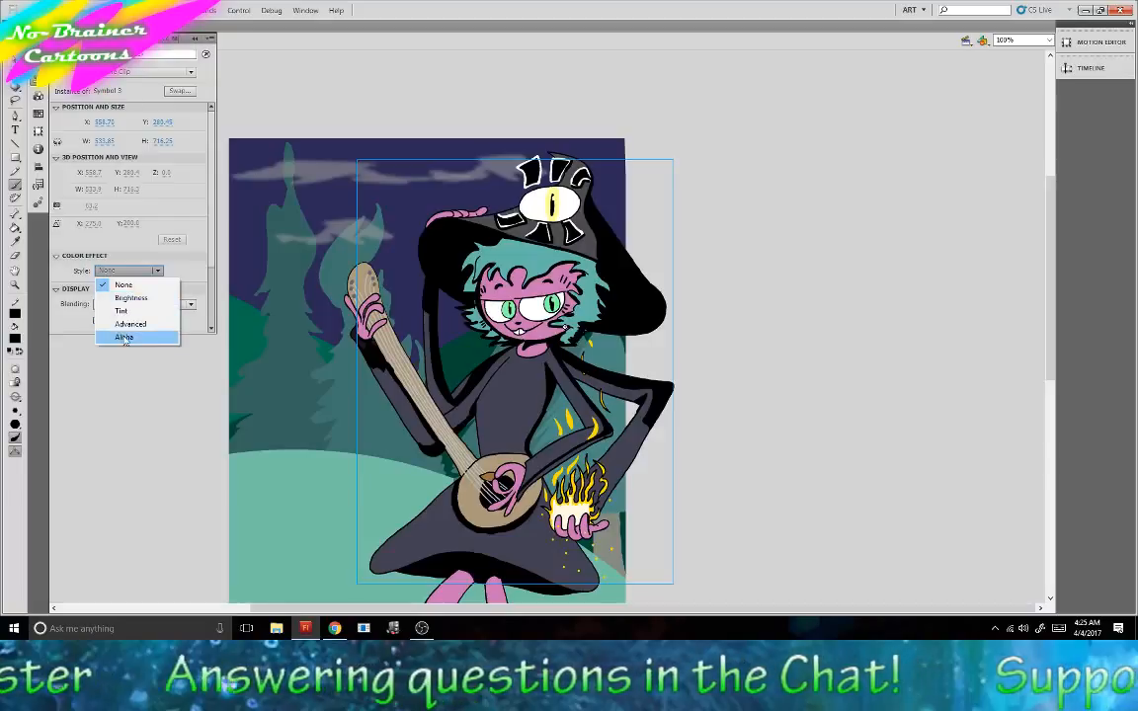
pyautogui.click(118, 338)
pyautogui.moveTo(133, 289)
pyautogui.mouseDown()
pyautogui.moveTo(124, 290)
pyautogui.moveTo(142, 291)
pyautogui.mouseUp()
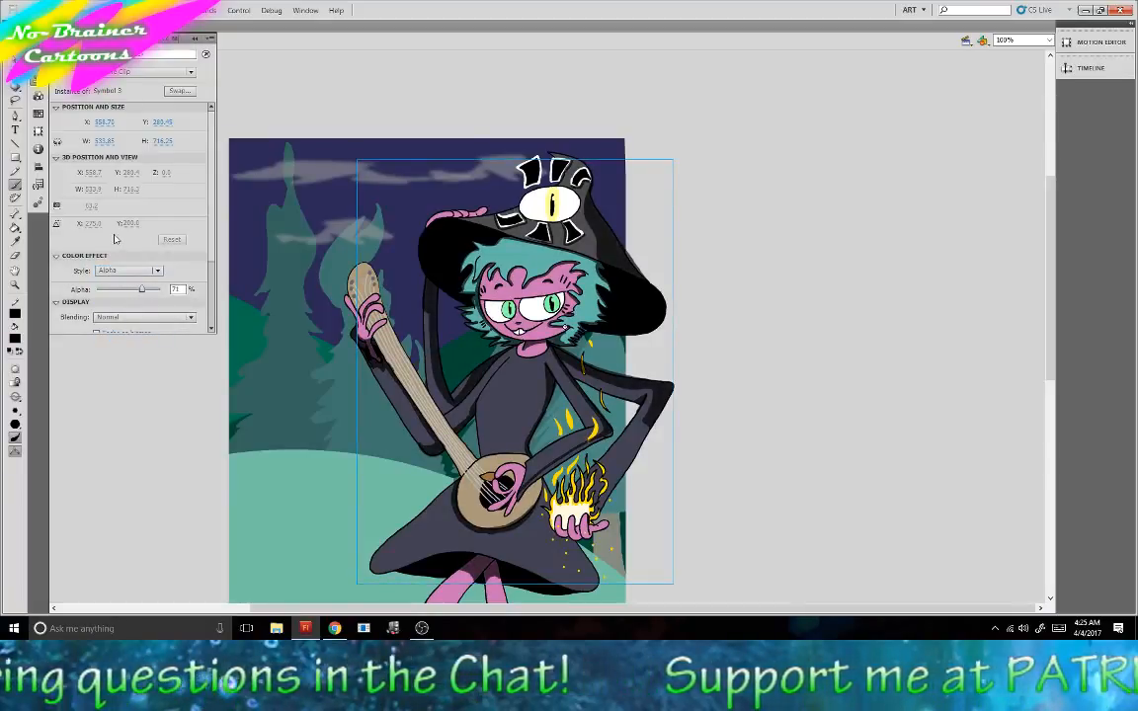
# Add a Blur filter to the shadow symbol with High quality and a vertical blur of 13 px.
pyautogui.scroll(-1, 163, 242)
pyautogui.scroll(-3, 166, 247)
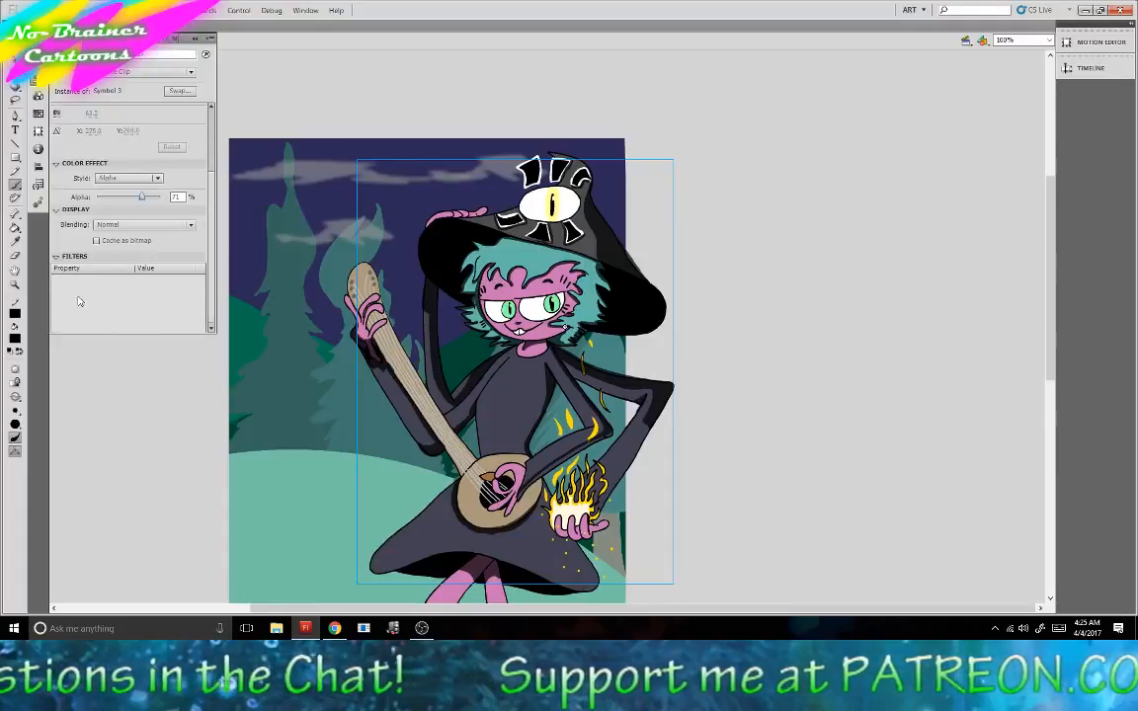
pyautogui.scroll(3, 55, 241)
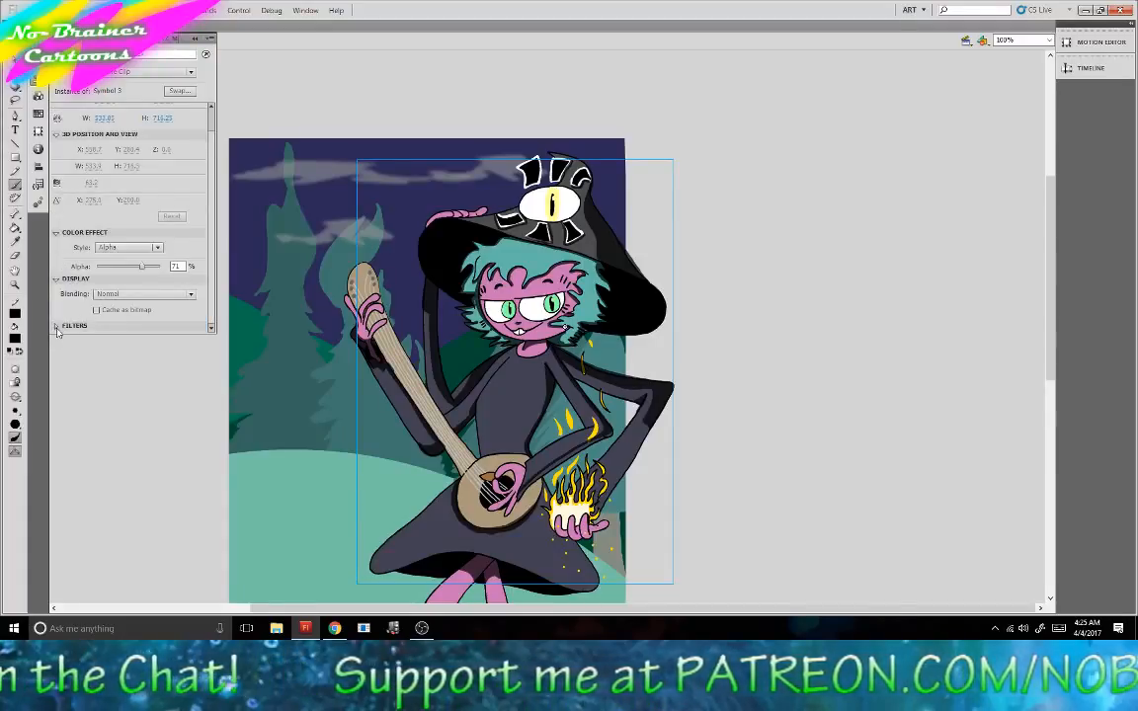
pyautogui.scroll(-3, 60, 295)
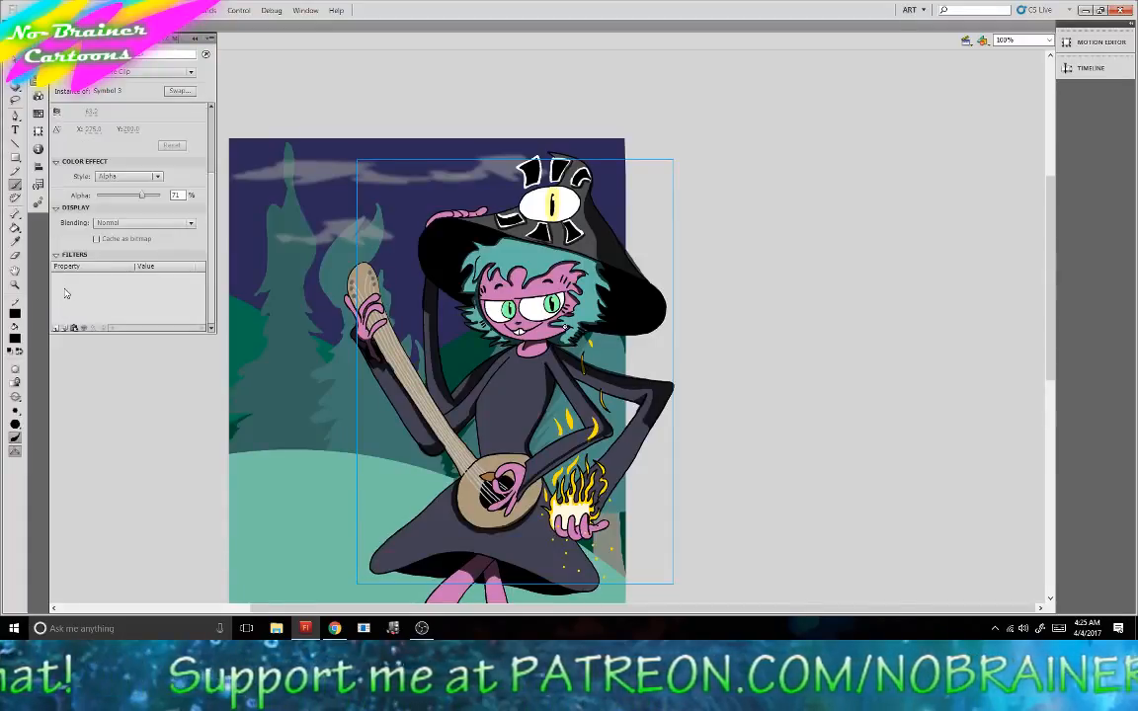
pyautogui.click(57, 328)
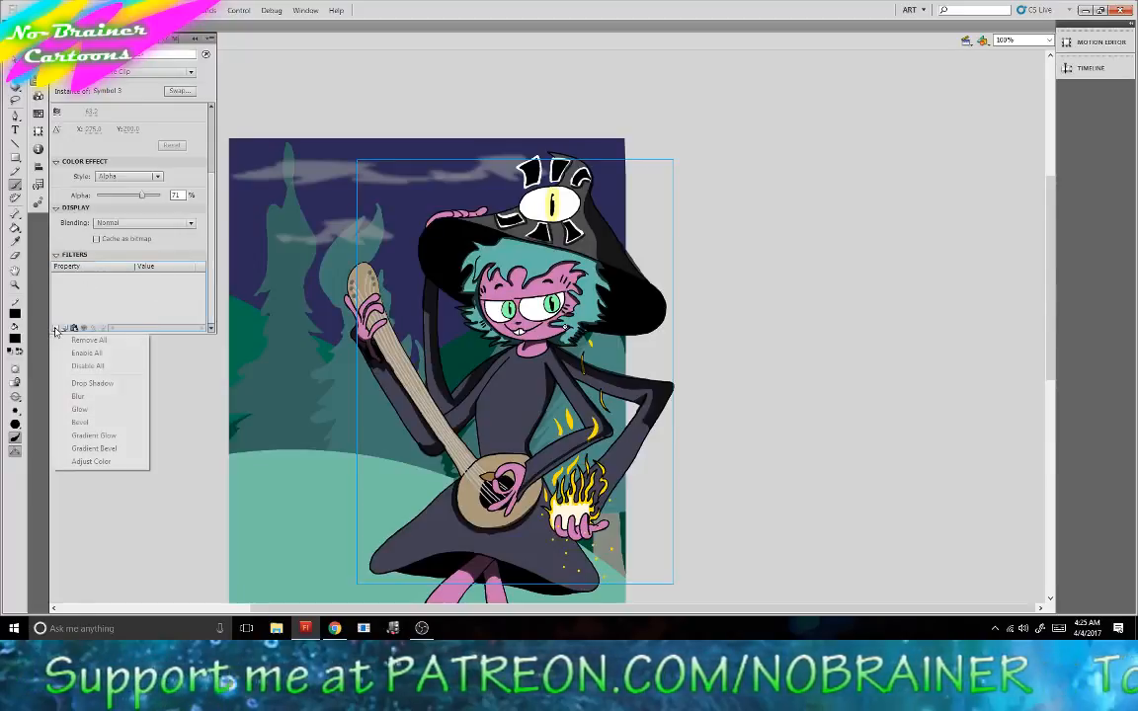
pyautogui.click(79, 396)
pyautogui.click(163, 311)
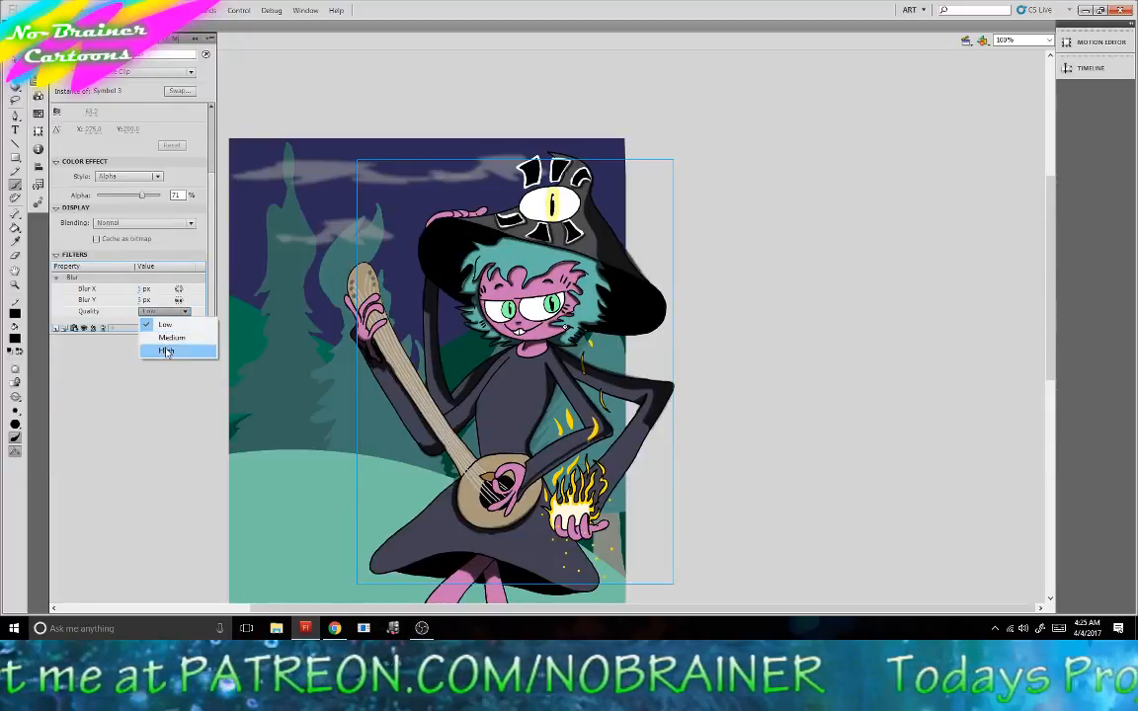
pyautogui.click(167, 352)
pyautogui.click(144, 299)
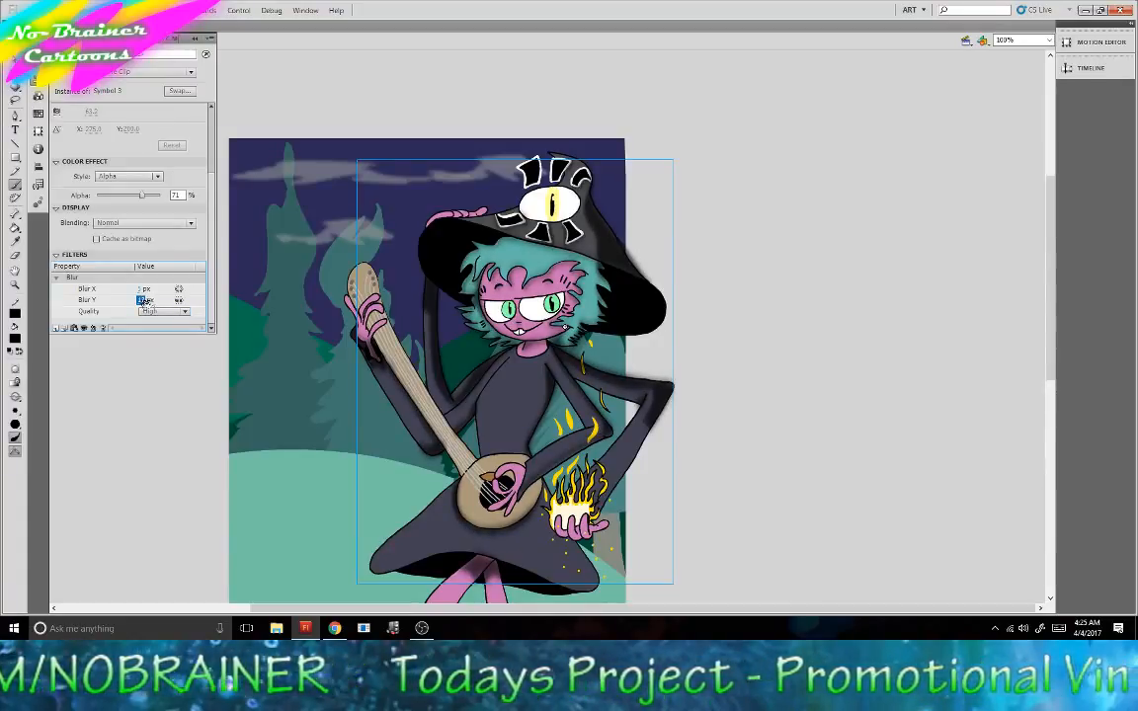
# Set the shadow symbol's horizontal blur to 13 px and its alpha to 38%.
pyautogui.moveTo(142, 195); pyautogui.dragTo(126, 200)
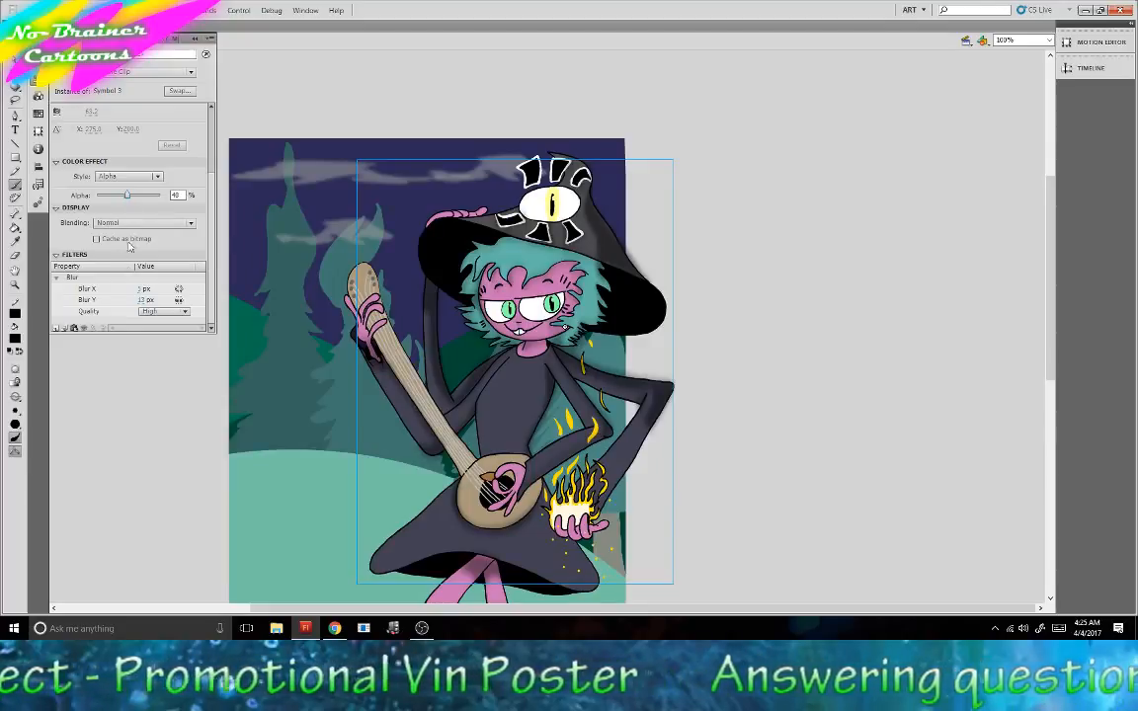
pyautogui.click(143, 289)
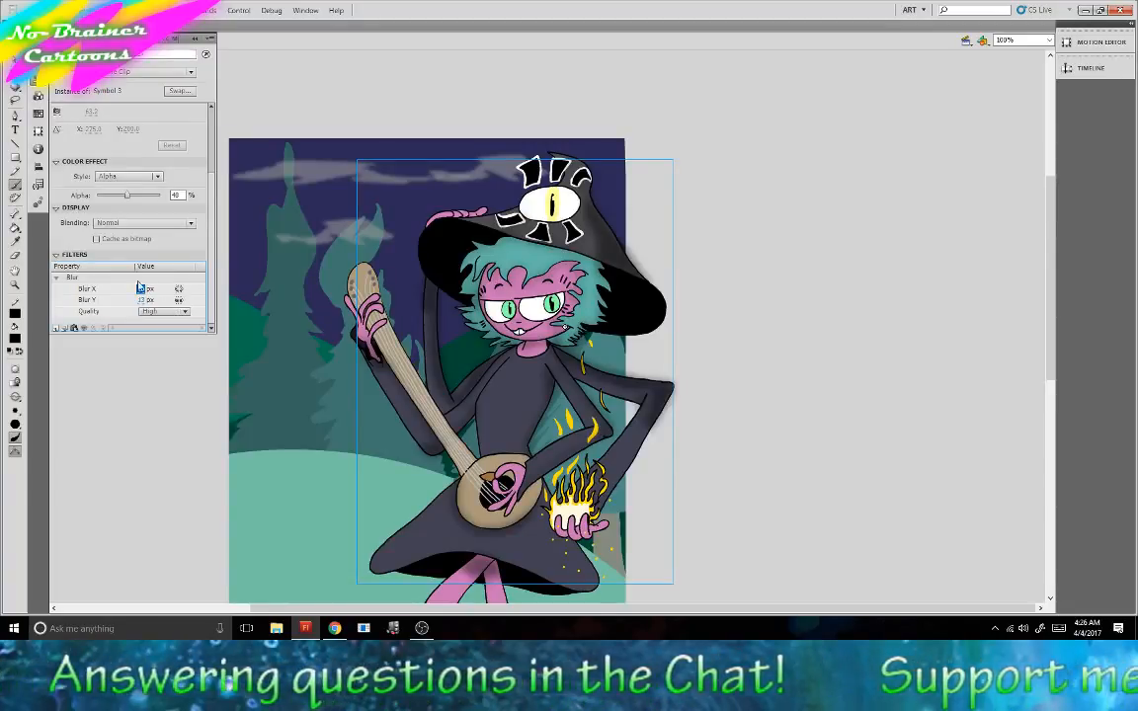
pyautogui.click(139, 196)
pyautogui.moveTo(142, 200); pyautogui.dragTo(174, 204)
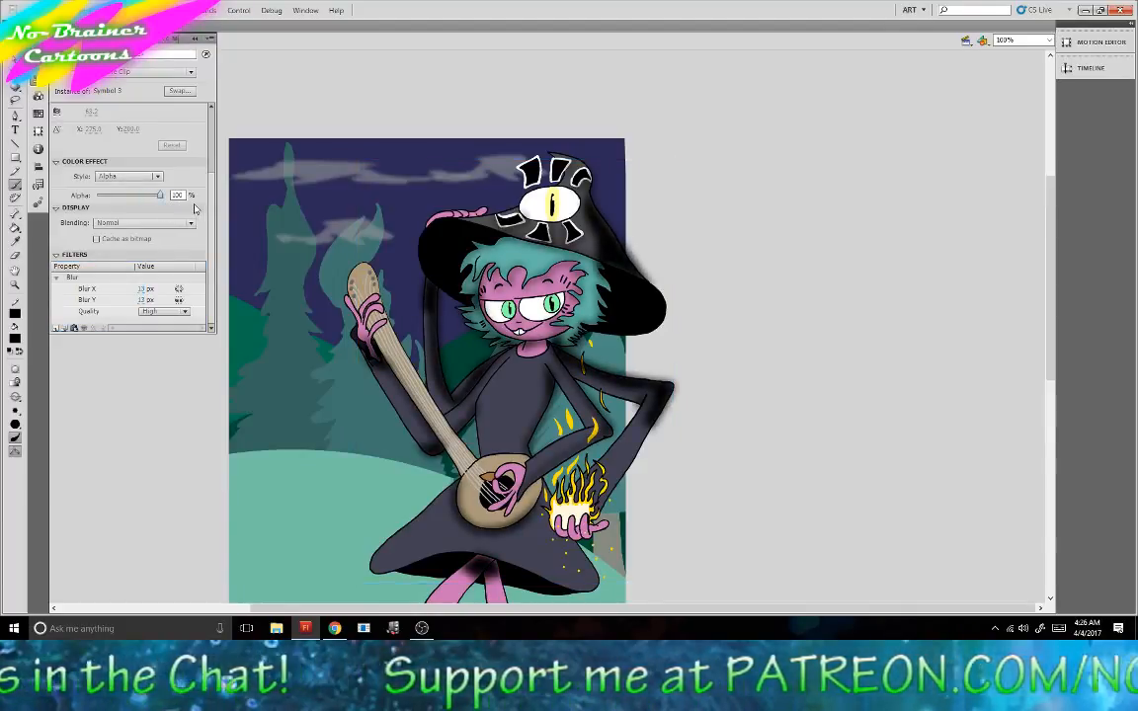
pyautogui.moveTo(178, 210); pyautogui.dragTo(124, 211)
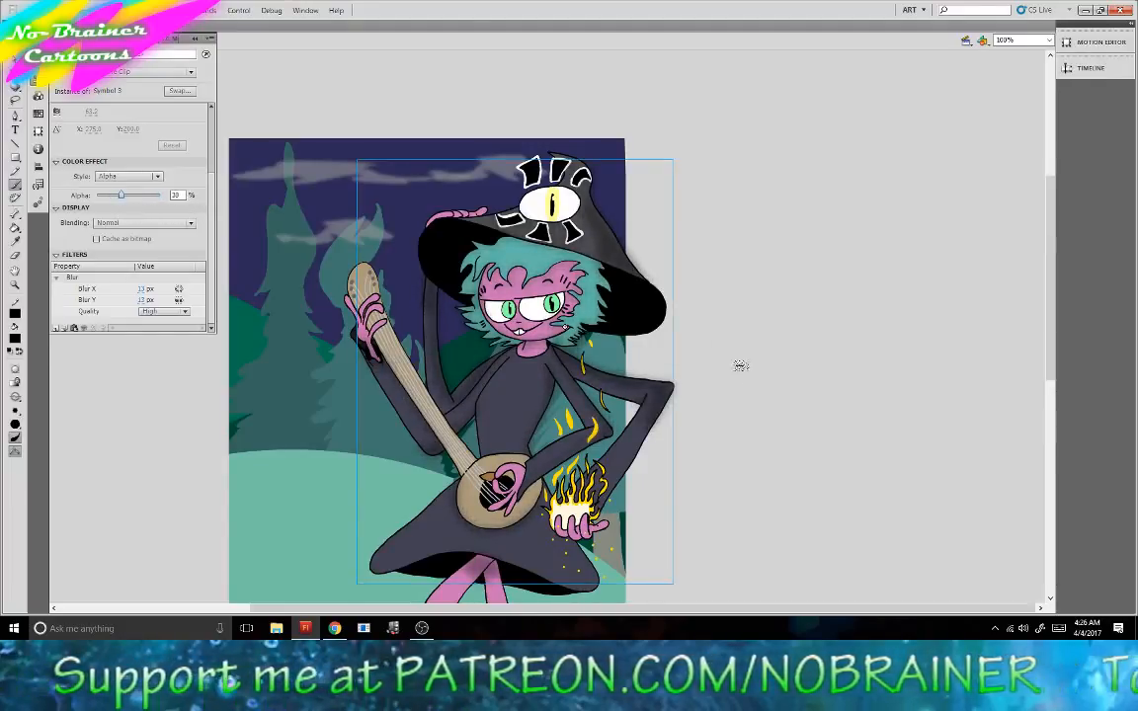
pyautogui.scroll(-3, 832, 436)
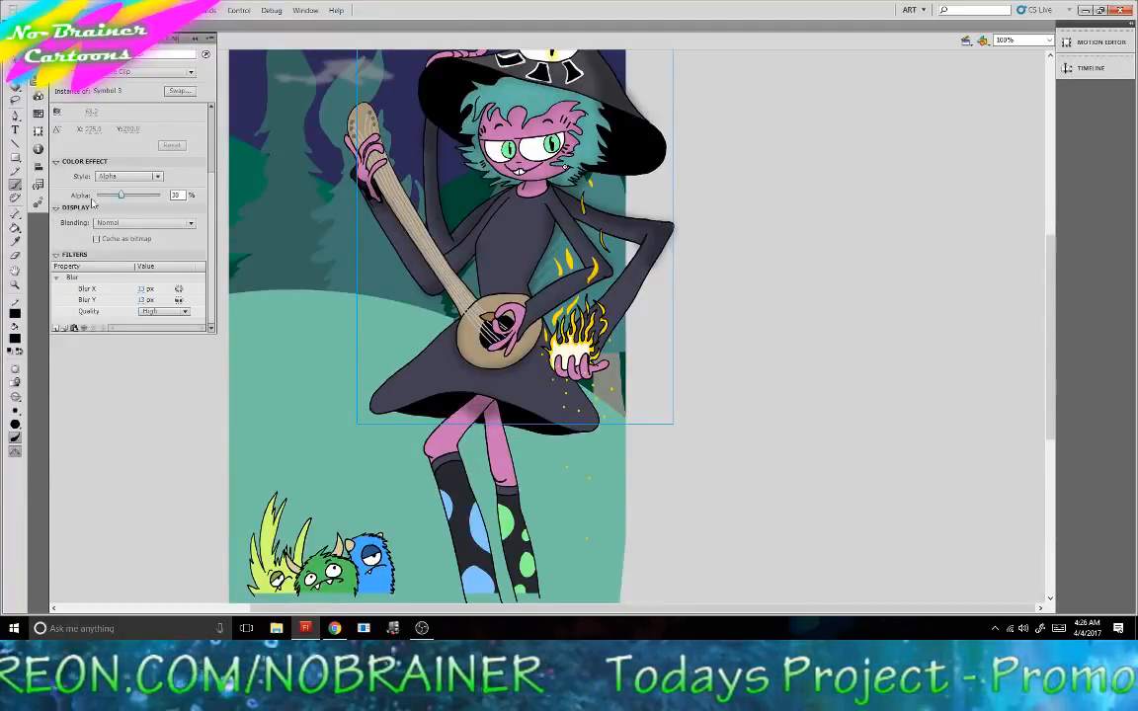
# Set the shadow symbol's alpha to 42% and its horizontal and vertical blur to 5 px.
pyautogui.moveTo(121, 199)
pyautogui.mouseDown()
pyautogui.moveTo(148, 199)
pyautogui.moveTo(110, 197)
pyautogui.moveTo(124, 198)
pyautogui.mouseUp()
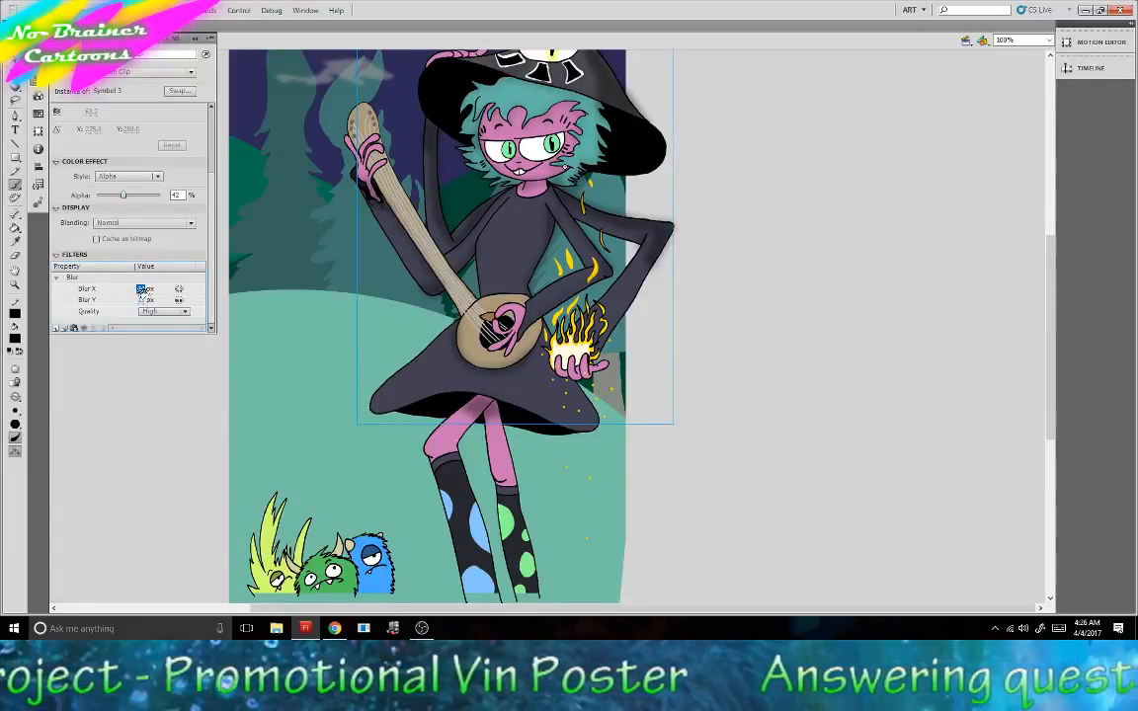
pyautogui.click(141, 290)
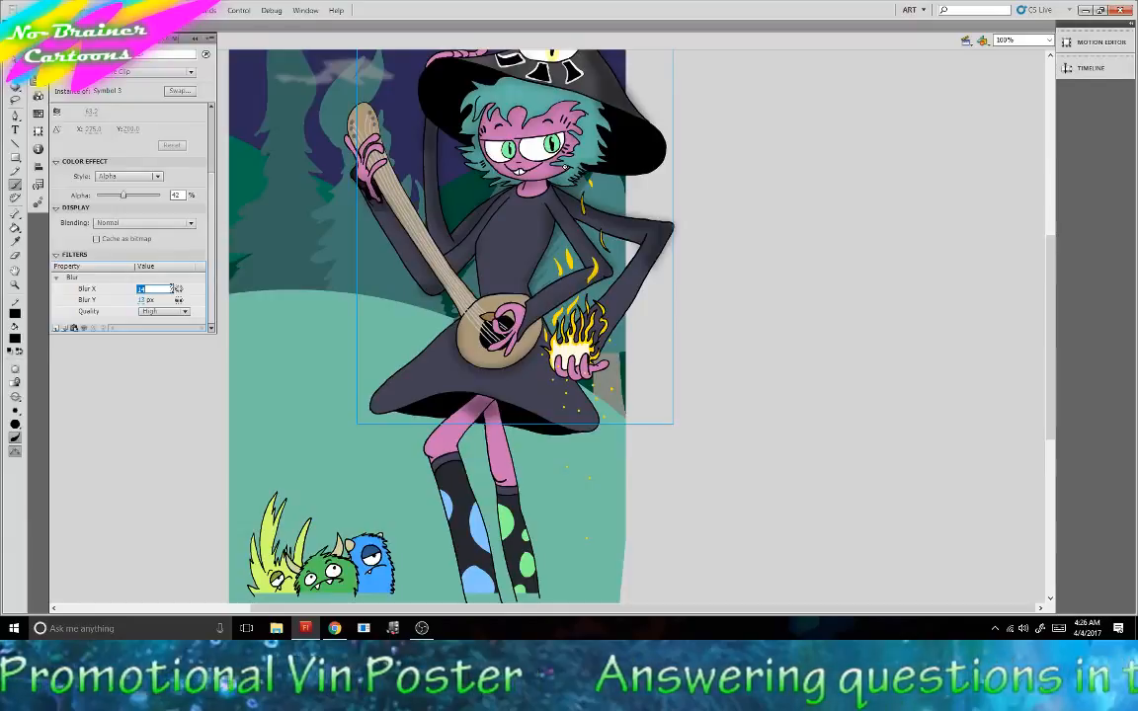
pyautogui.write('5')
pyautogui.press('Return')
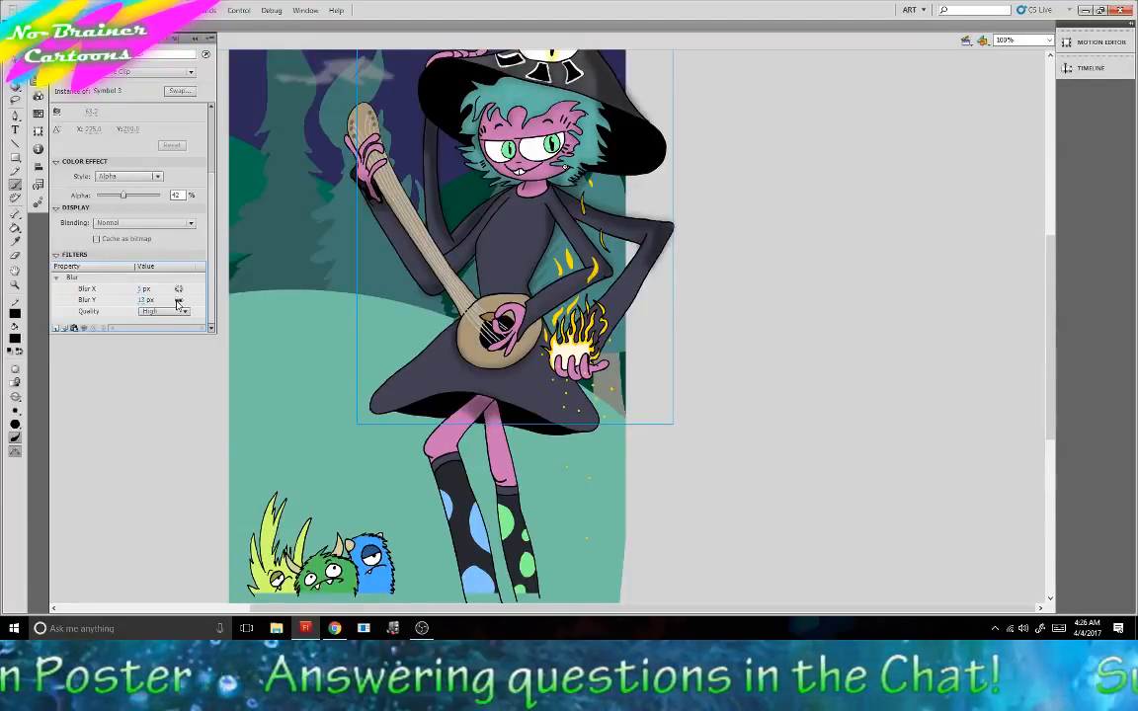
pyautogui.click(145, 300)
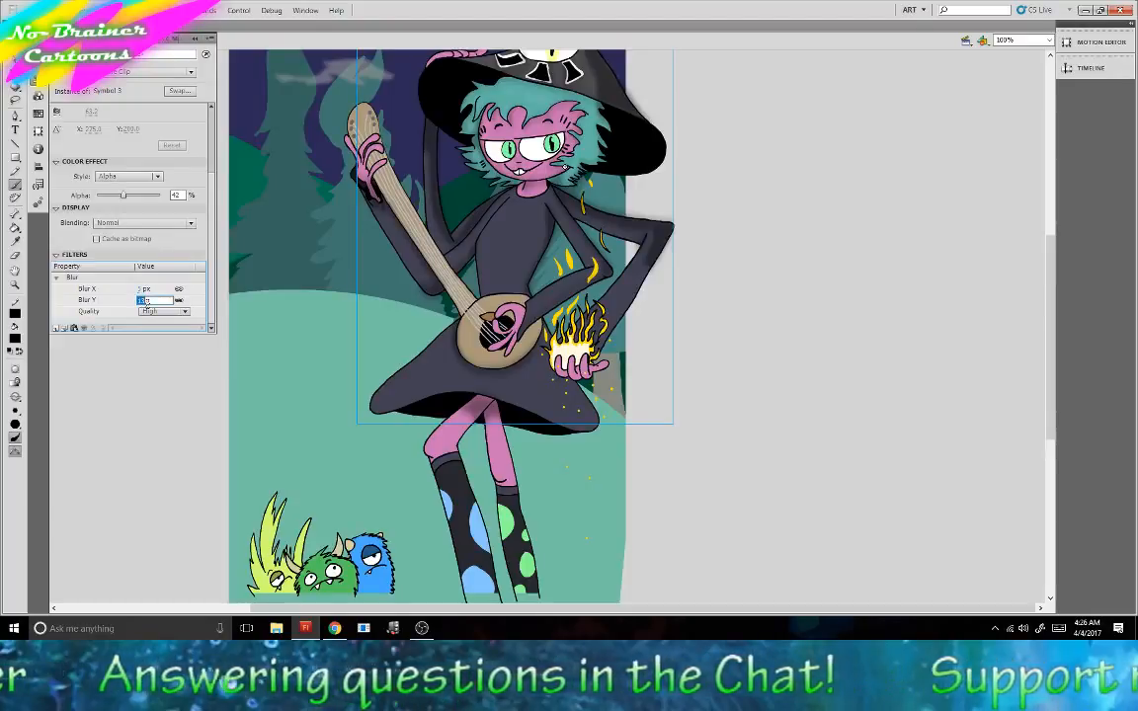
pyautogui.press('Return')
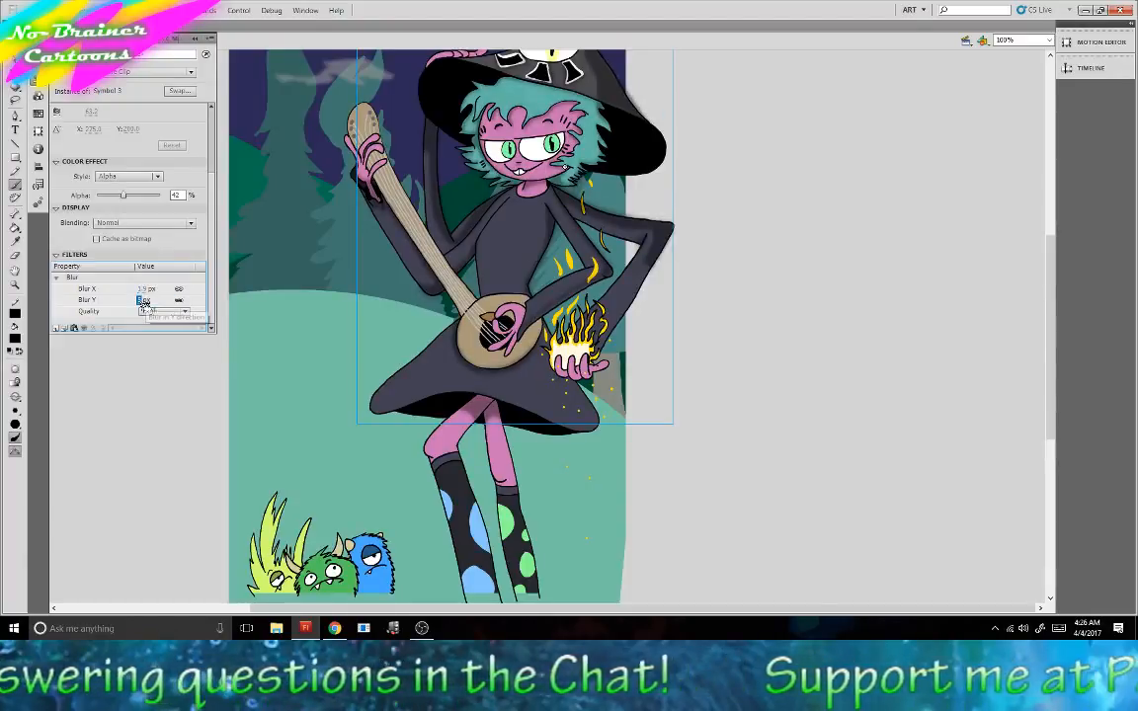
pyautogui.click(183, 303)
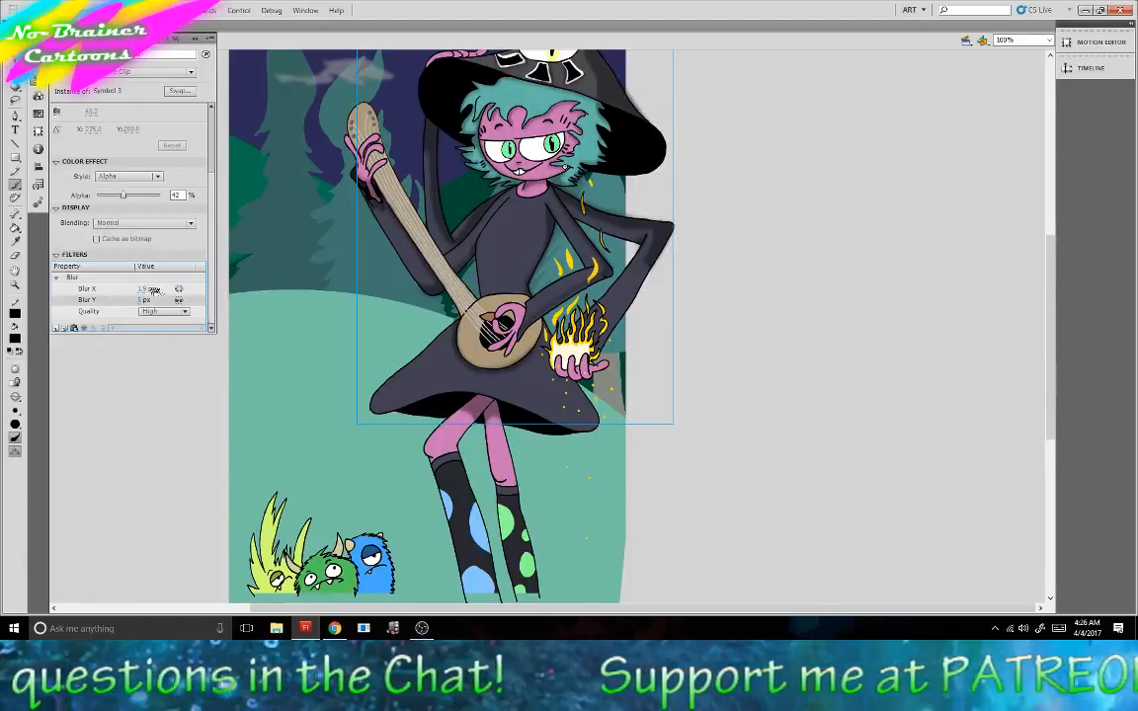
pyautogui.click(152, 290)
pyautogui.write('5')
pyautogui.press('Return')
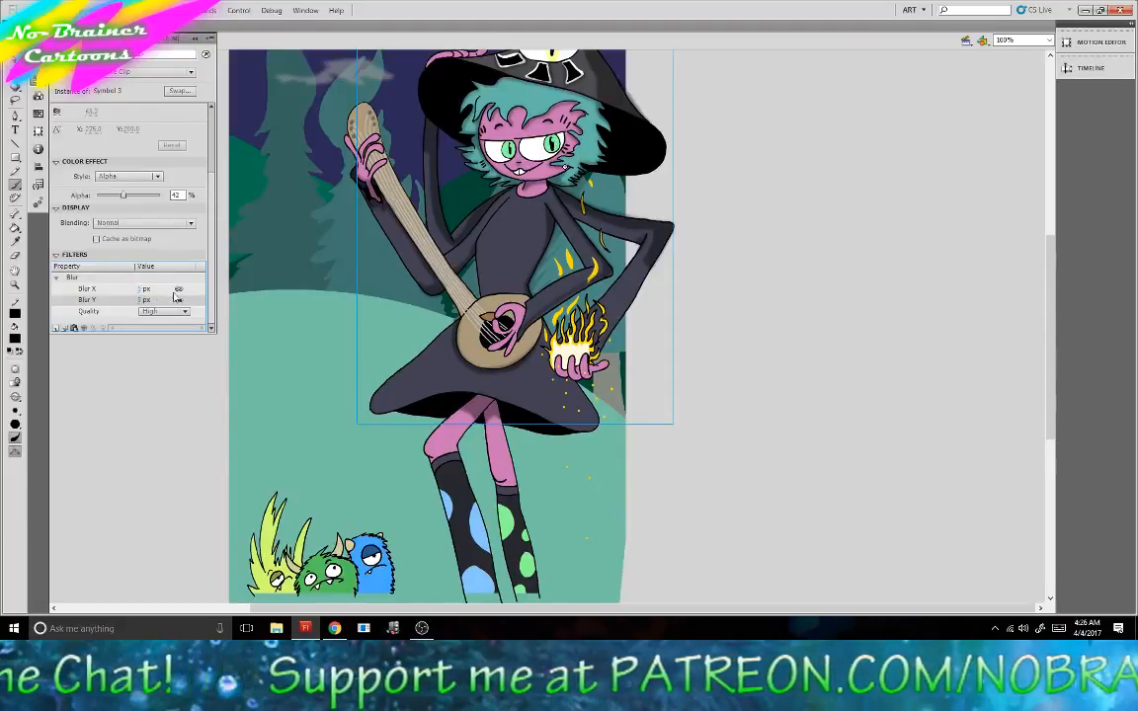
# Try a stronger blur on the shadow symbol, bring both blur values back to a few pixels, and close its properties.
pyautogui.click(141, 289)
pyautogui.press('Return')
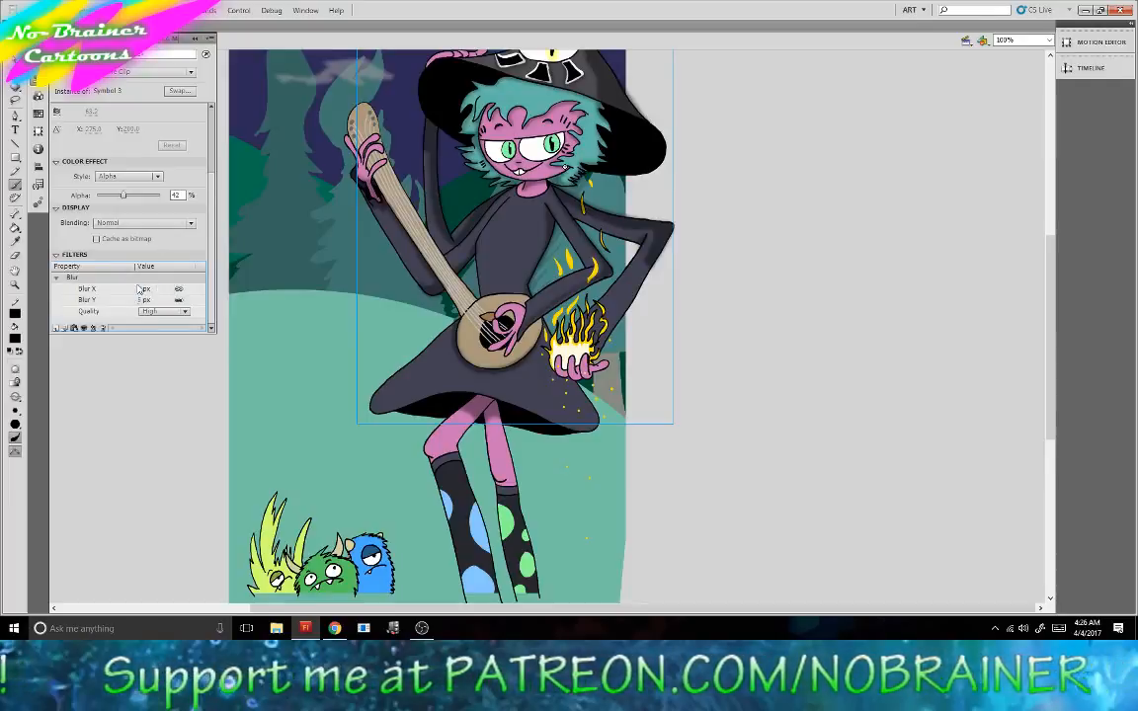
pyautogui.click(143, 289)
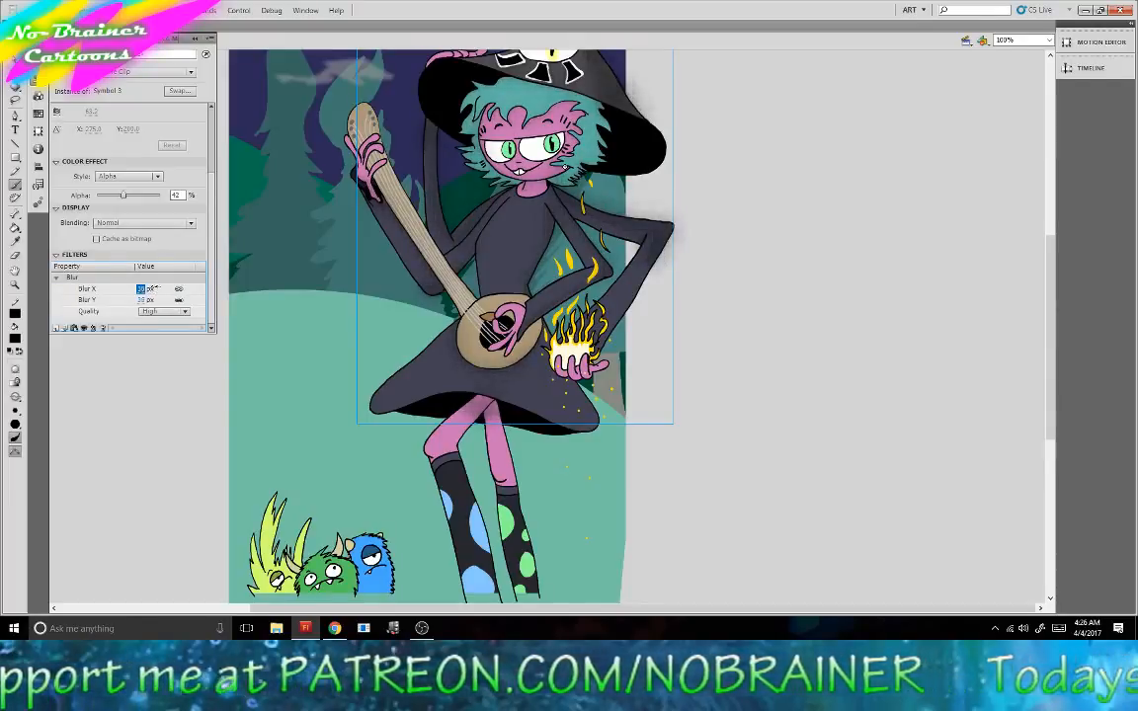
pyautogui.write('1')
pyautogui.press('Return')
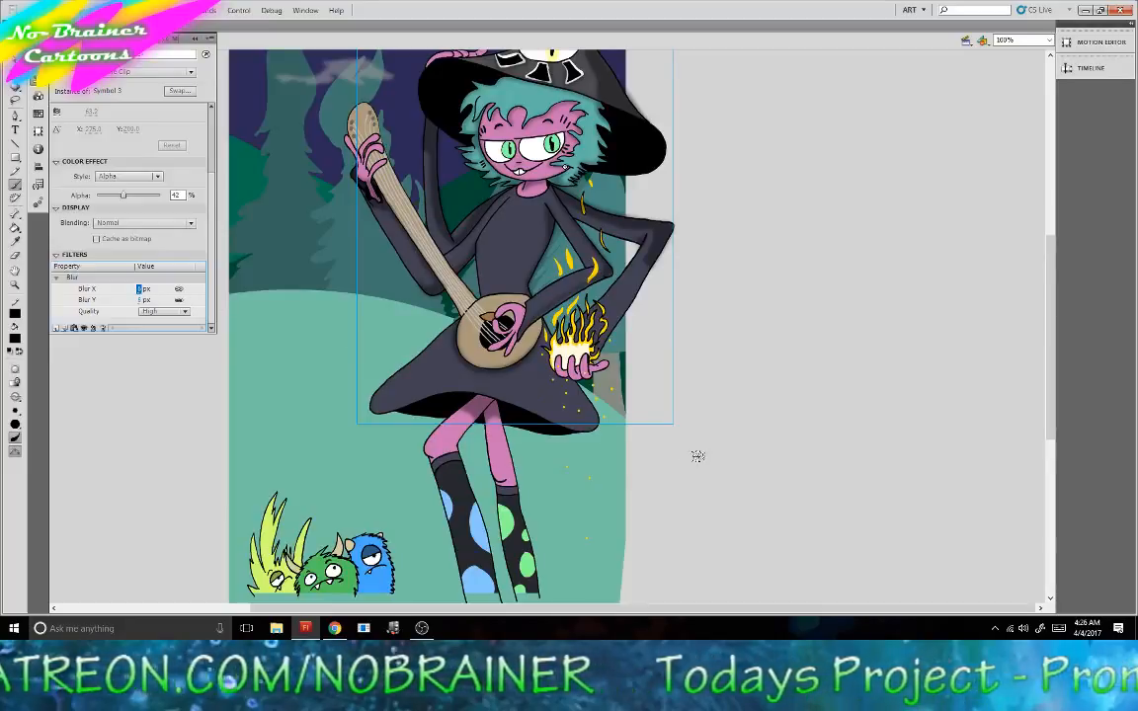
pyautogui.scroll(3, 731, 470)
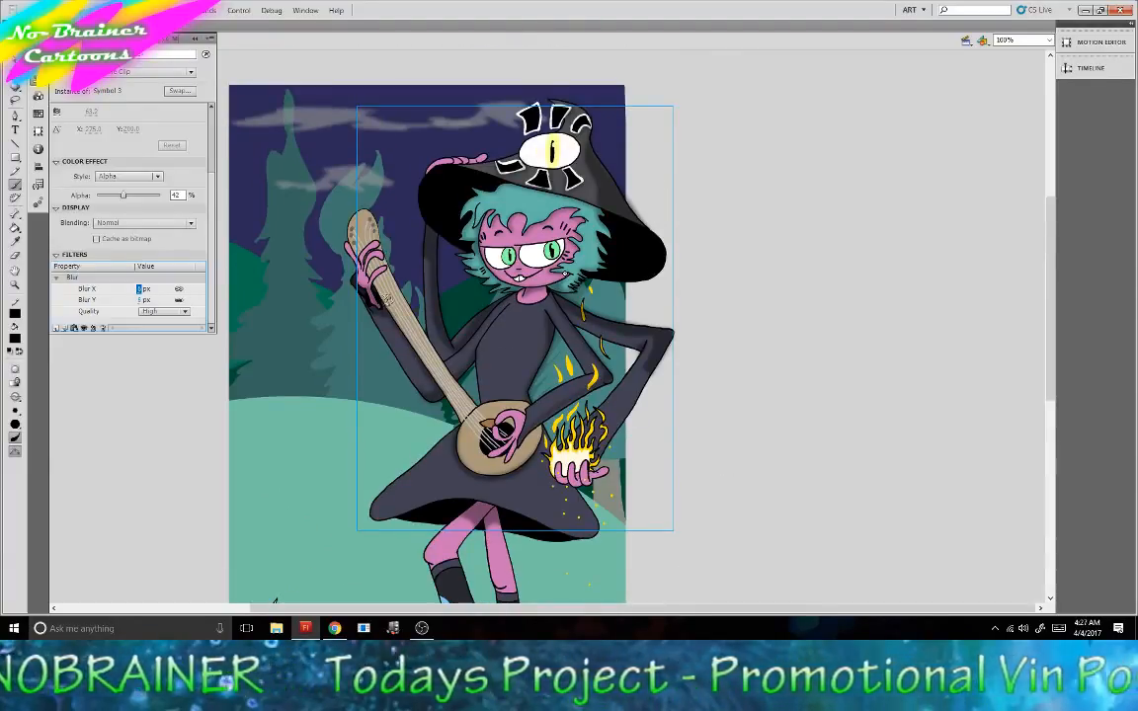
pyautogui.click(14, 45)
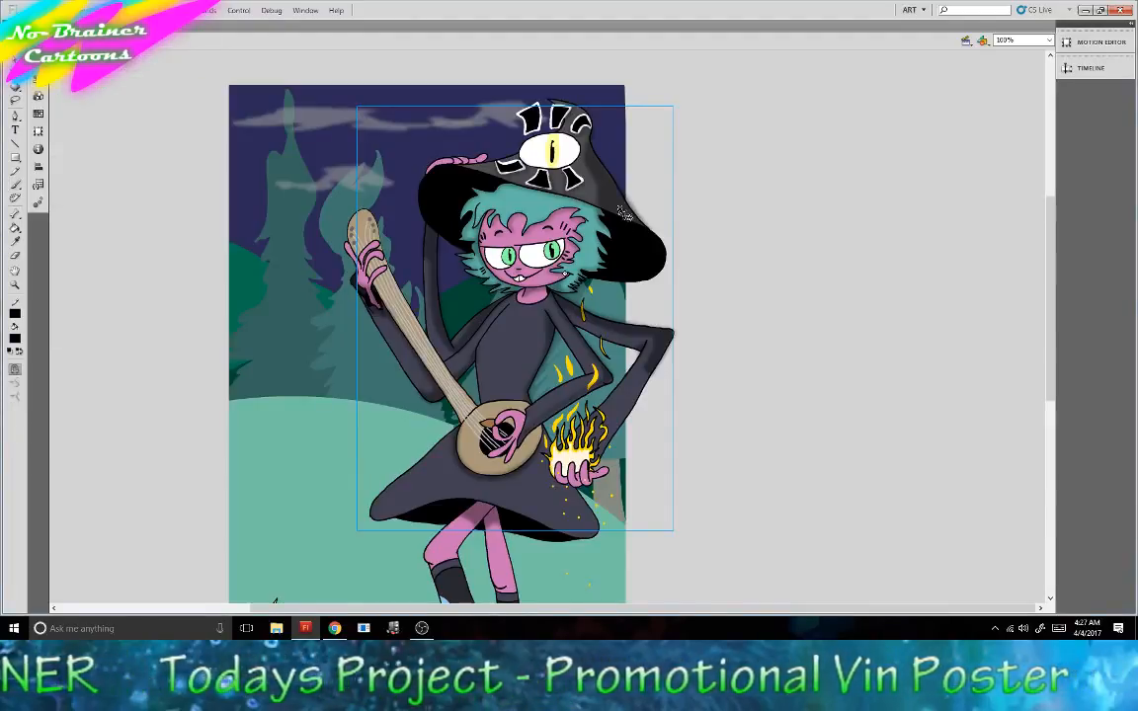
# Edit the shadow symbol in place, paint a black shadow along the underside of the hat brim over the hair, and exit the symbol.
pyautogui.doubleClick(625, 214)
pyautogui.scroll(4, 708, 262)
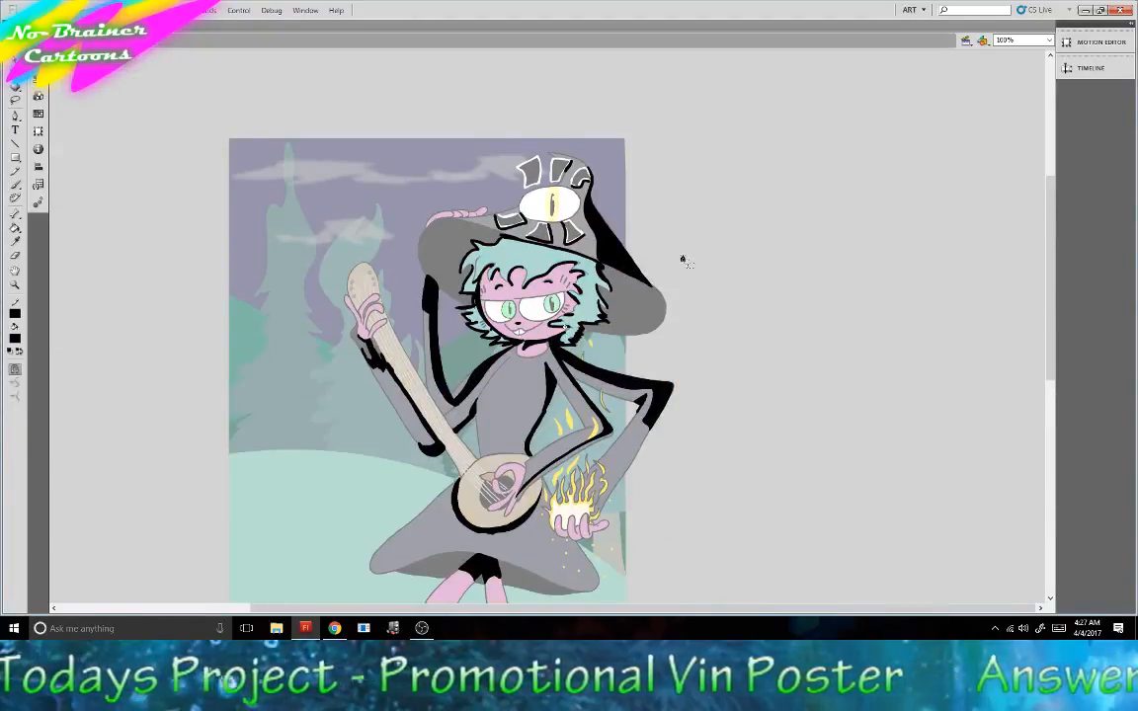
pyautogui.click(15, 182)
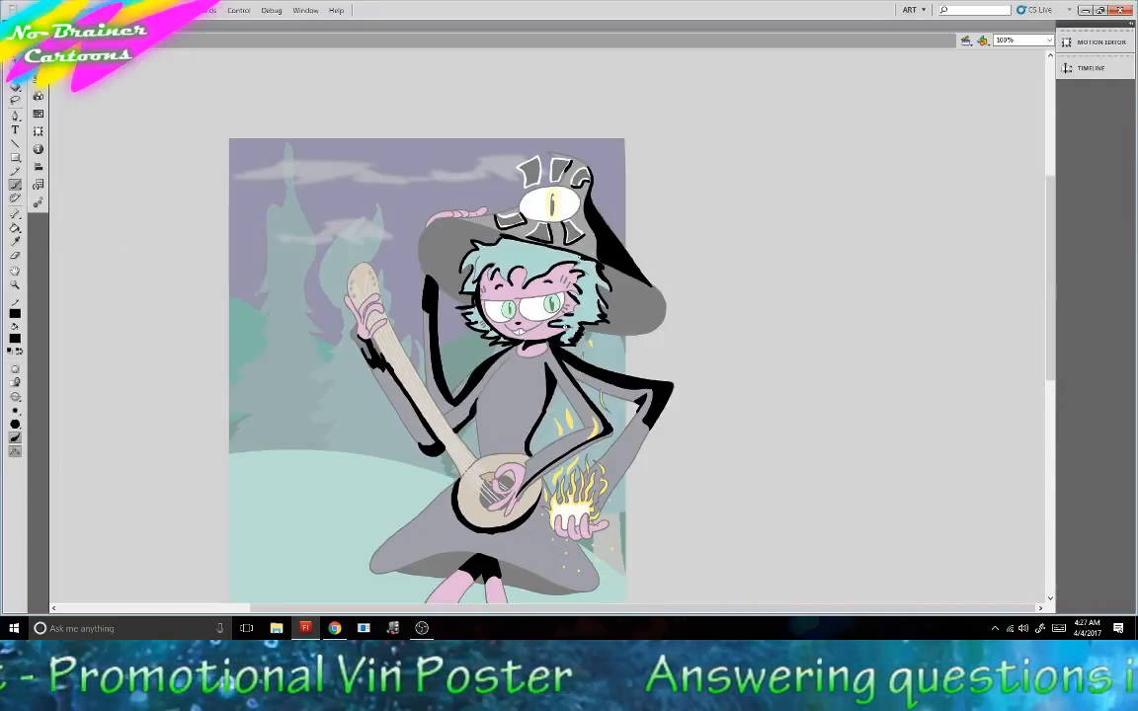
pyautogui.moveTo(559, 255); pyautogui.dragTo(528, 249)
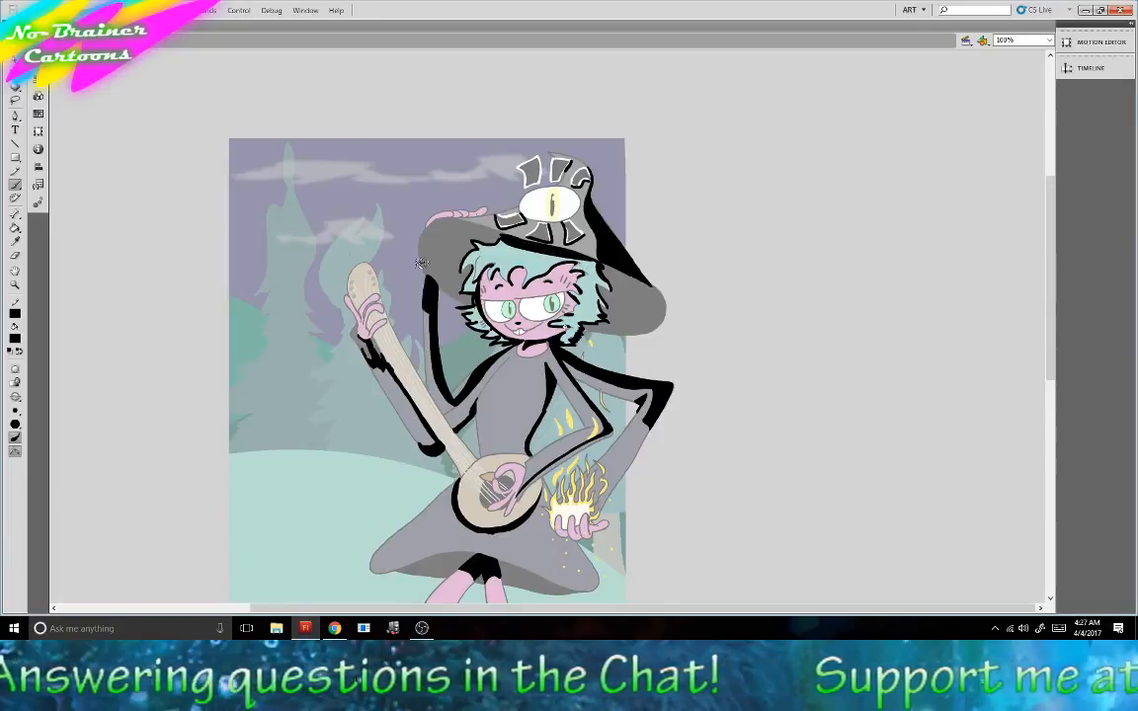
pyautogui.click(79, 39)
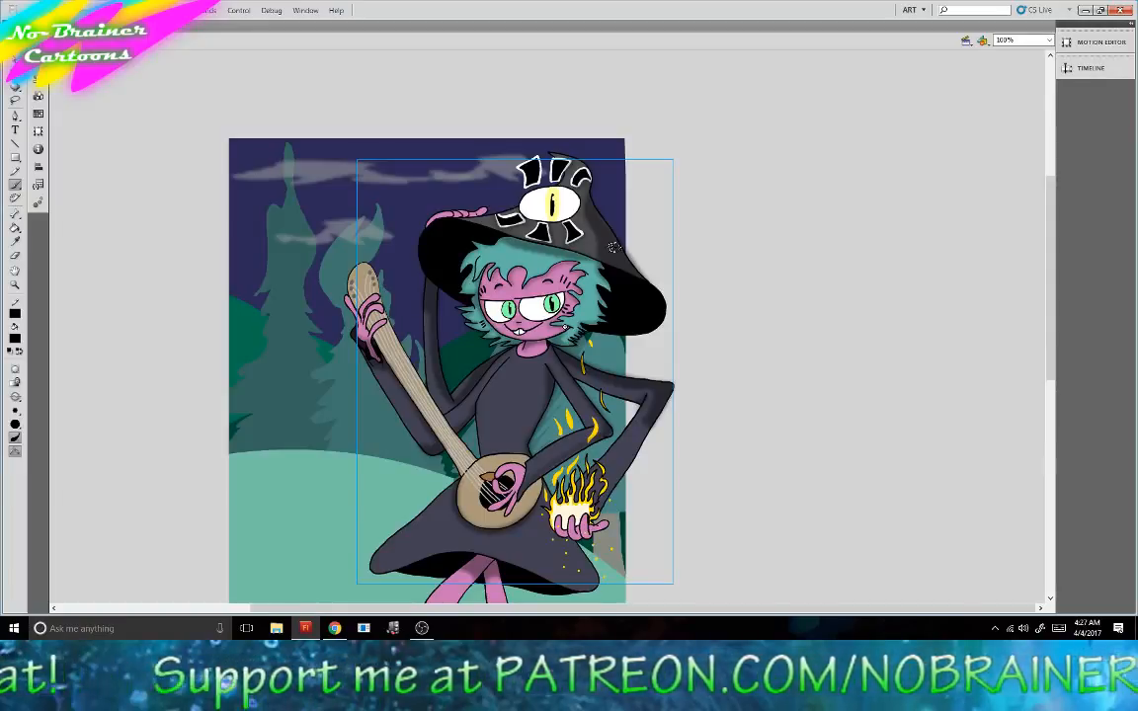
# Reopen the shadow symbol, paint black shadows on the fretting hand and along the guitar's headstock and neck, and exit the symbol.
pyautogui.press('v')
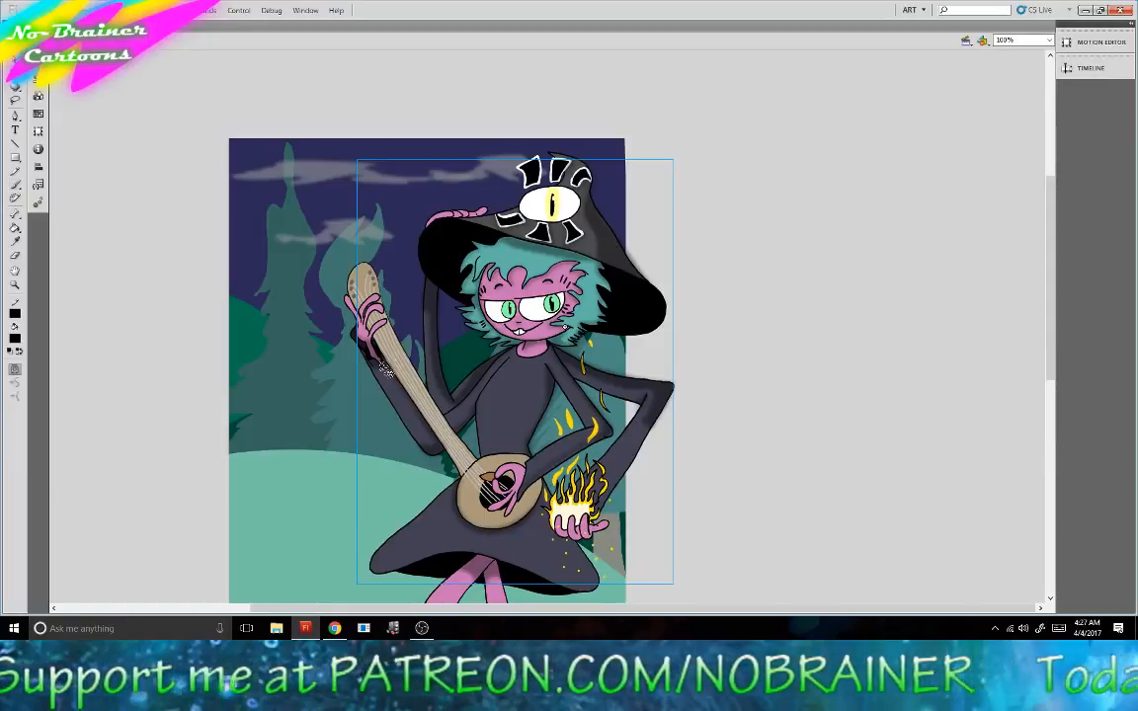
pyautogui.moveTo(348, 330); pyautogui.dragTo(380, 360)
pyautogui.doubleClick(381, 361)
pyautogui.click(15, 183)
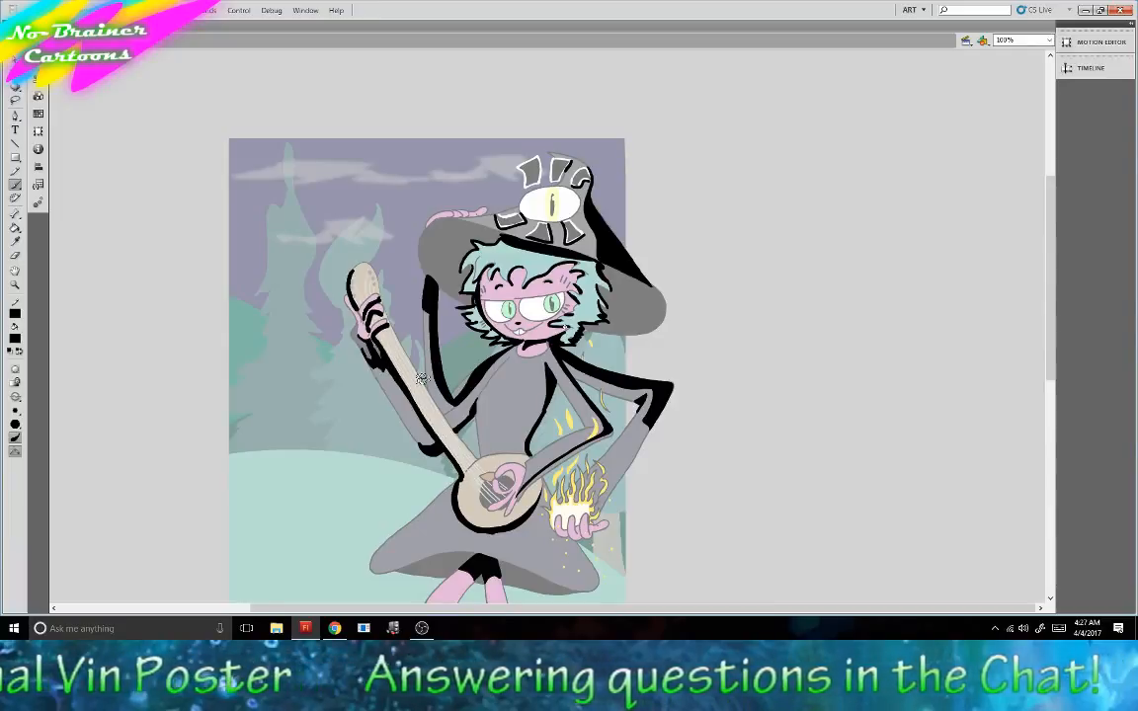
pyautogui.click(79, 40)
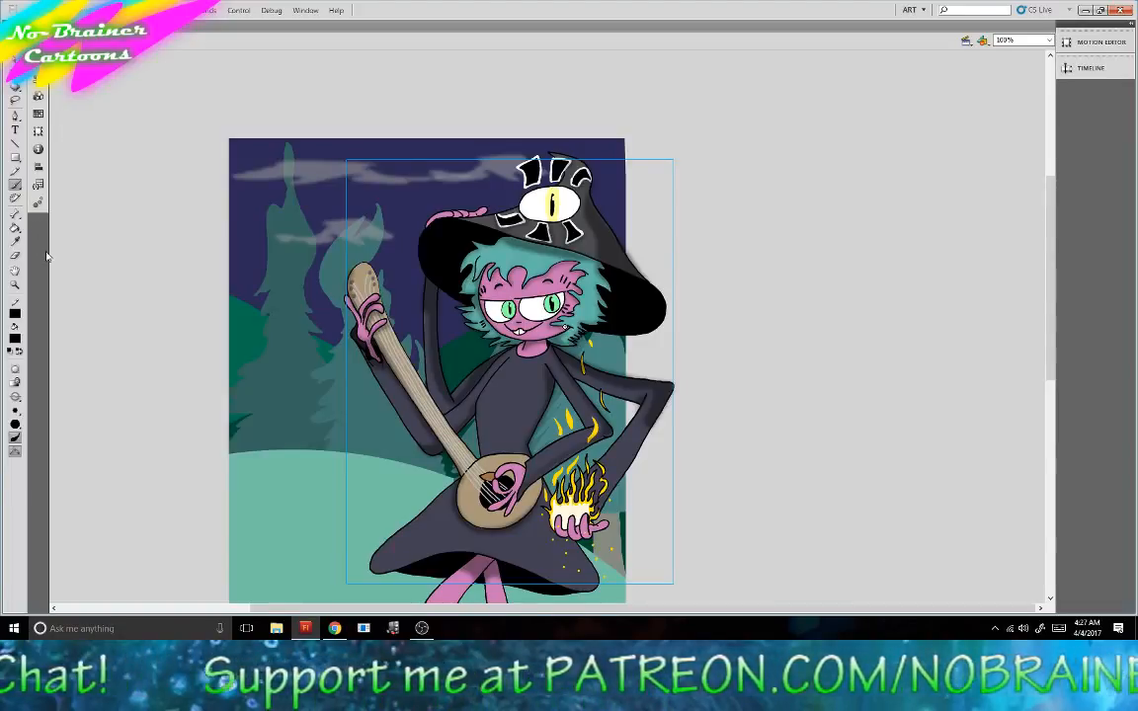
# Add a new layer above the shadow layer, lock Layer 4, and select the new layer's frame for drawing.
pyautogui.click(1089, 69)
pyautogui.click(707, 134)
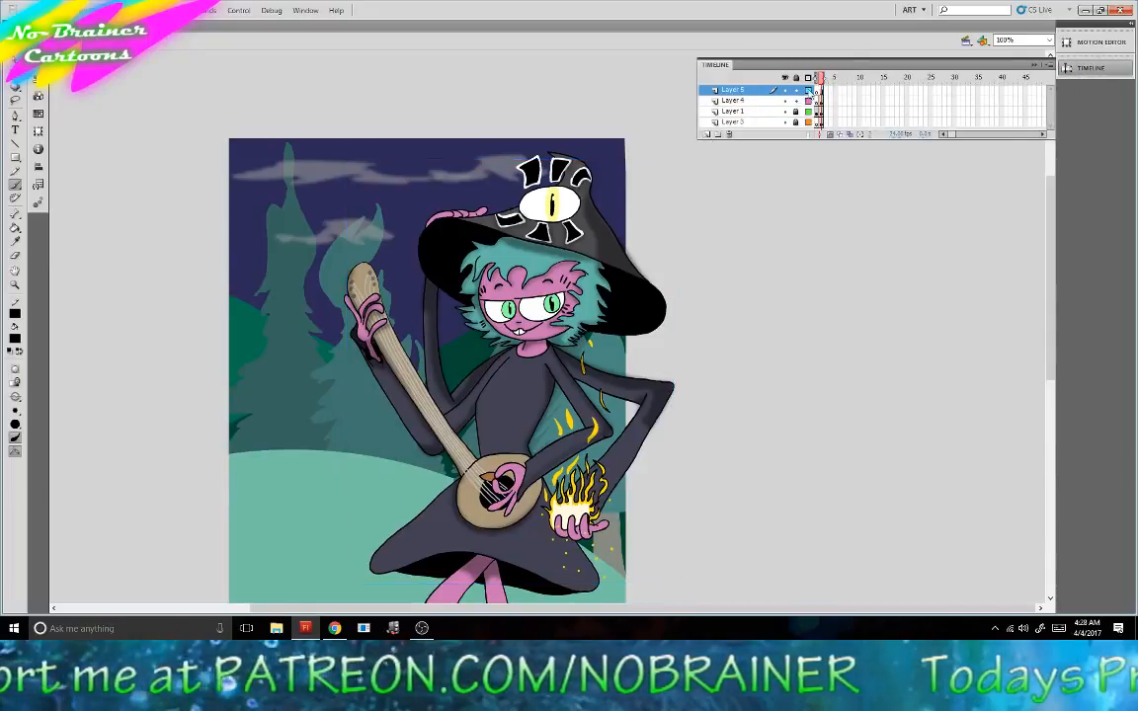
pyautogui.click(796, 100)
pyautogui.click(820, 91)
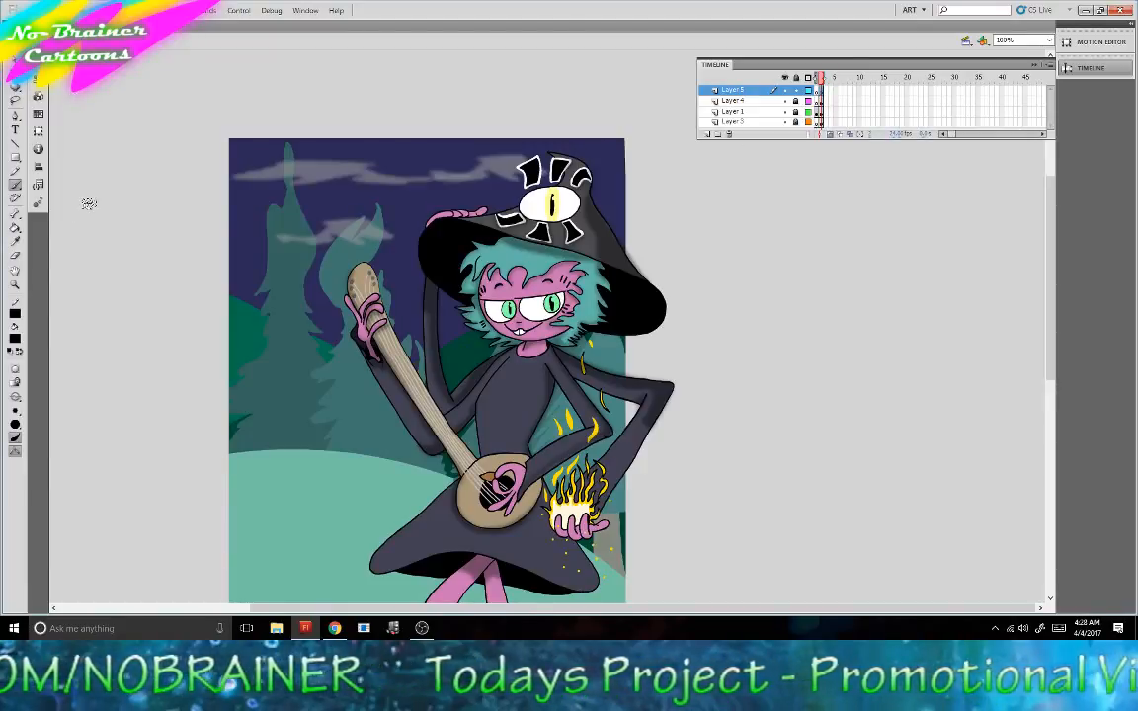
pyautogui.click(1034, 65)
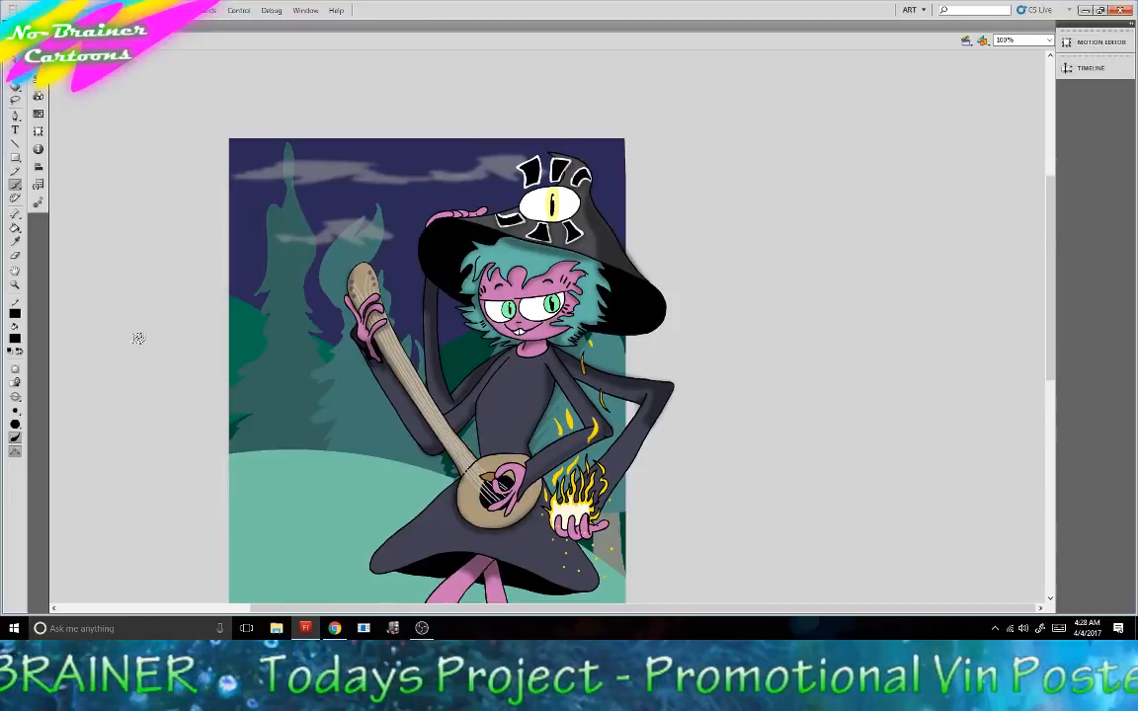
# Sample the flame's yellow as the fill color, paint a small dot beside the character, and convert it to a symbol.
pyautogui.click(15, 339)
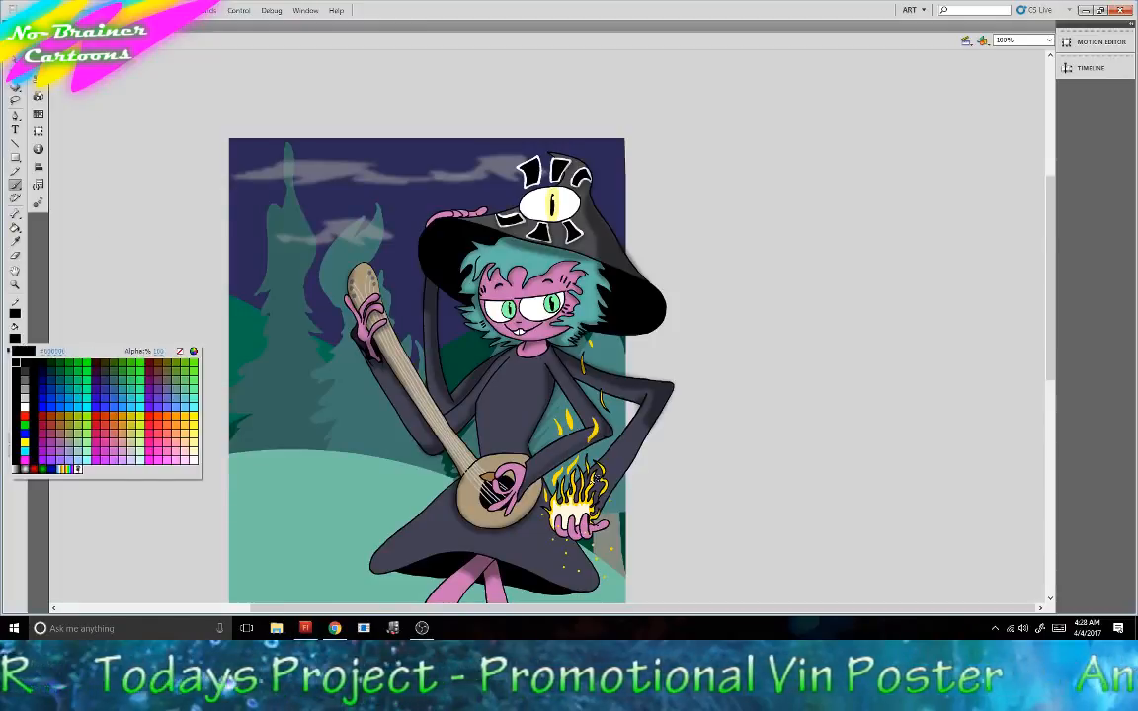
pyautogui.click(578, 489)
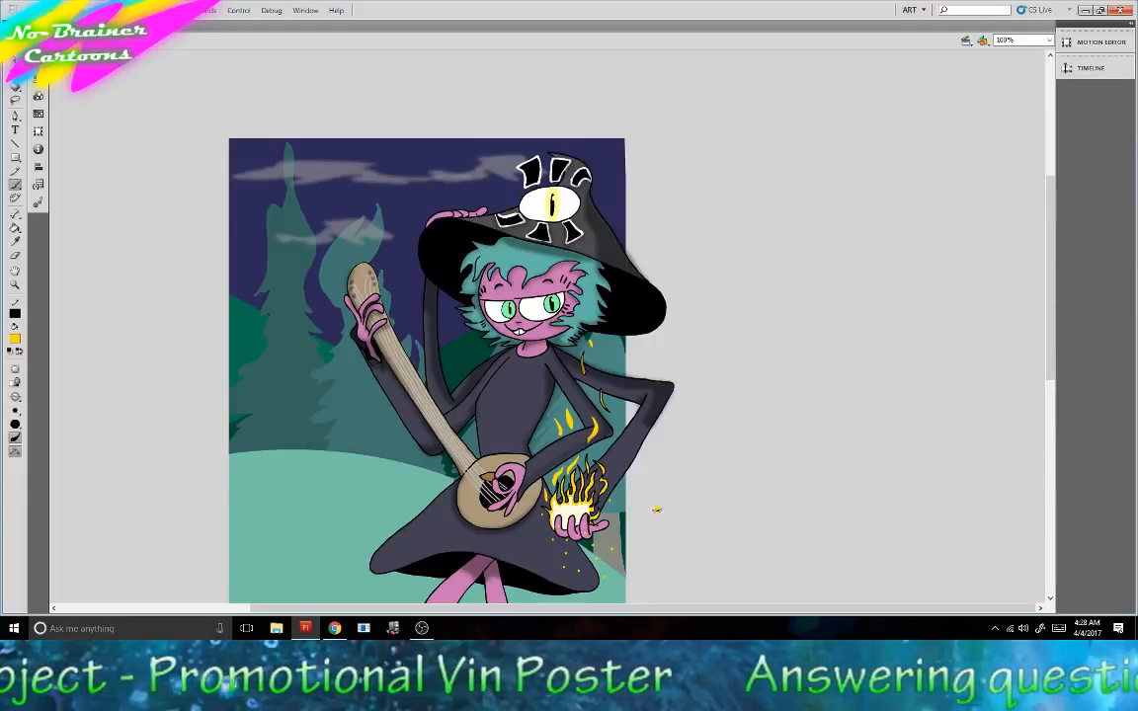
pyautogui.press('v')
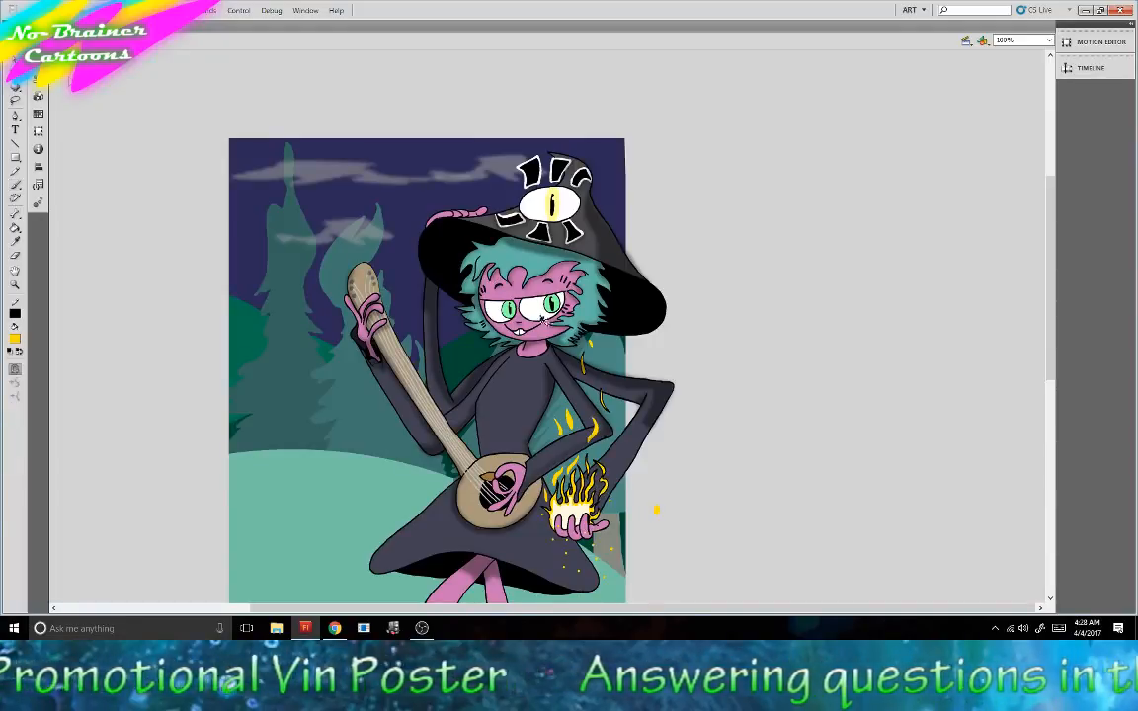
pyautogui.rightClick(658, 520)
pyautogui.click(687, 502)
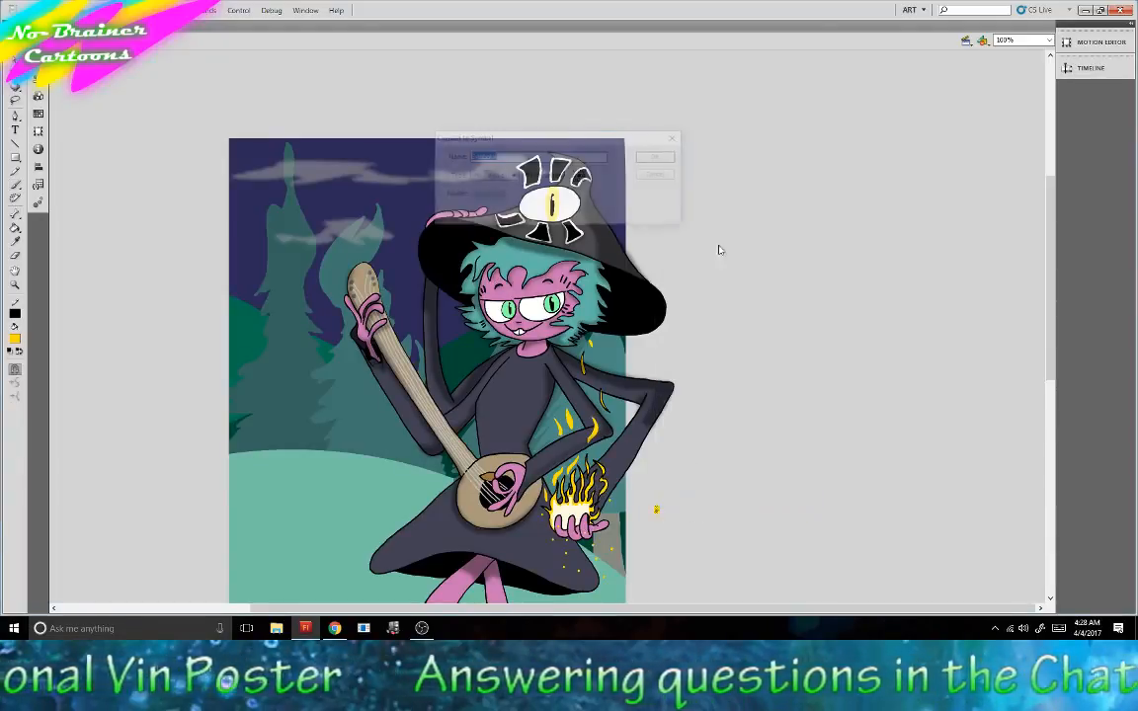
pyautogui.click(676, 159)
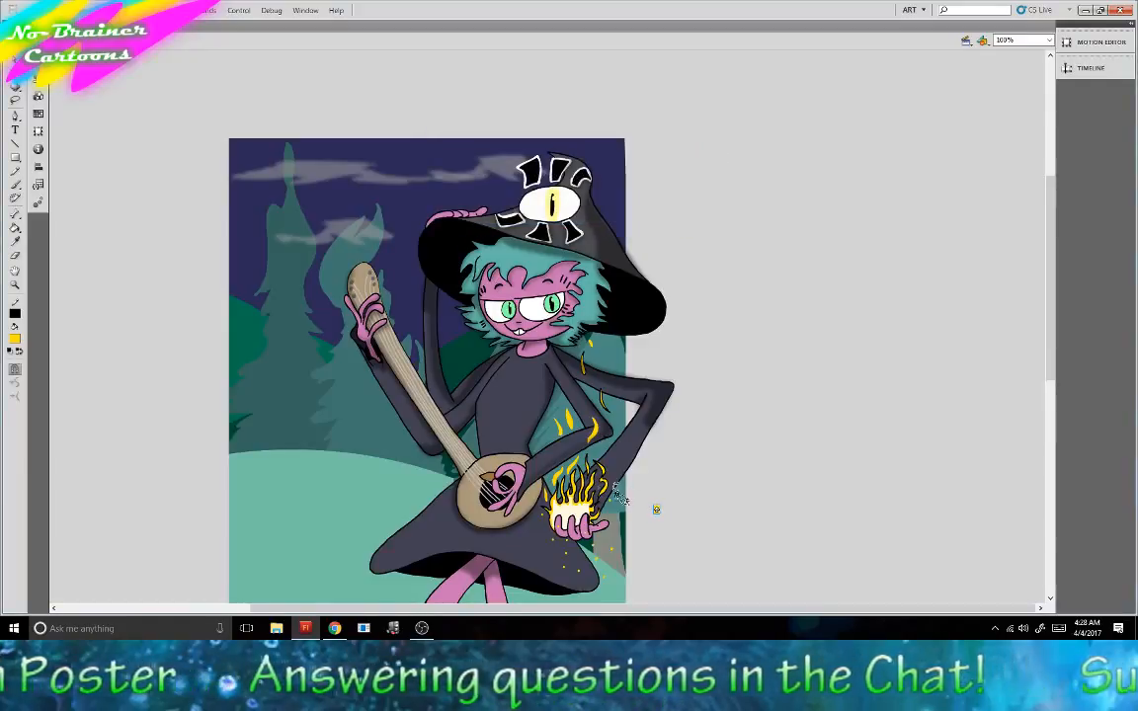
# Move the yellow dot symbol onto the flame, edit it in place, and paint yellow over the whole flame with the Brush tool.
pyautogui.doubleClick(572, 502)
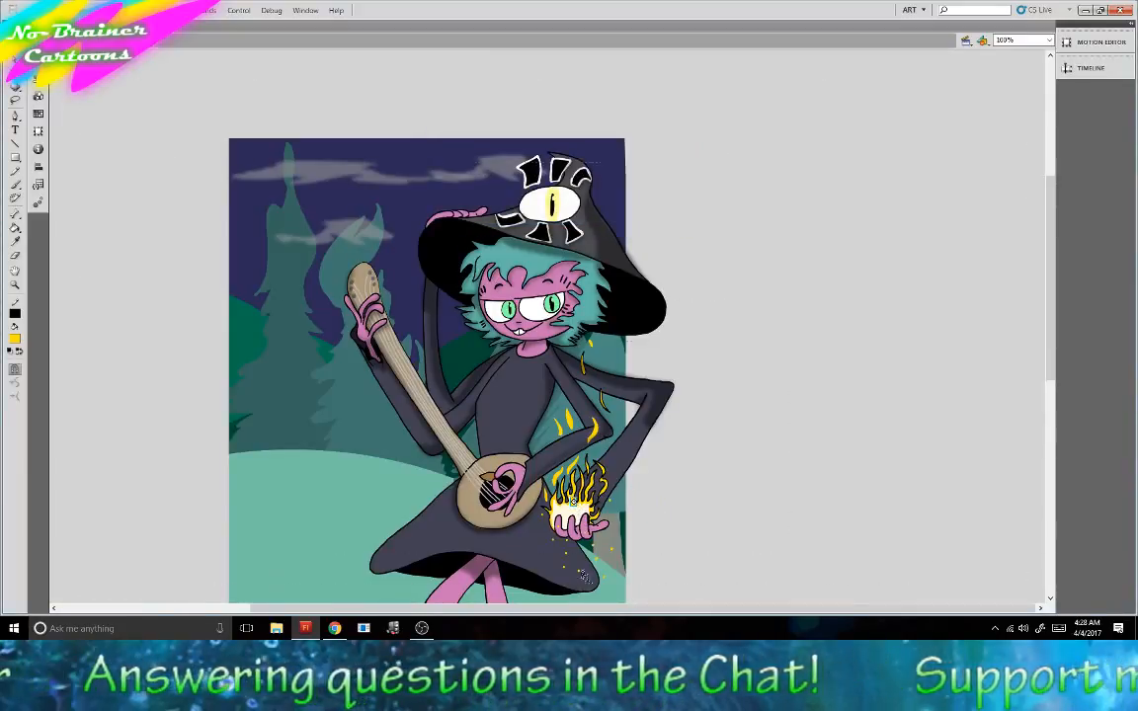
pyautogui.click(15, 185)
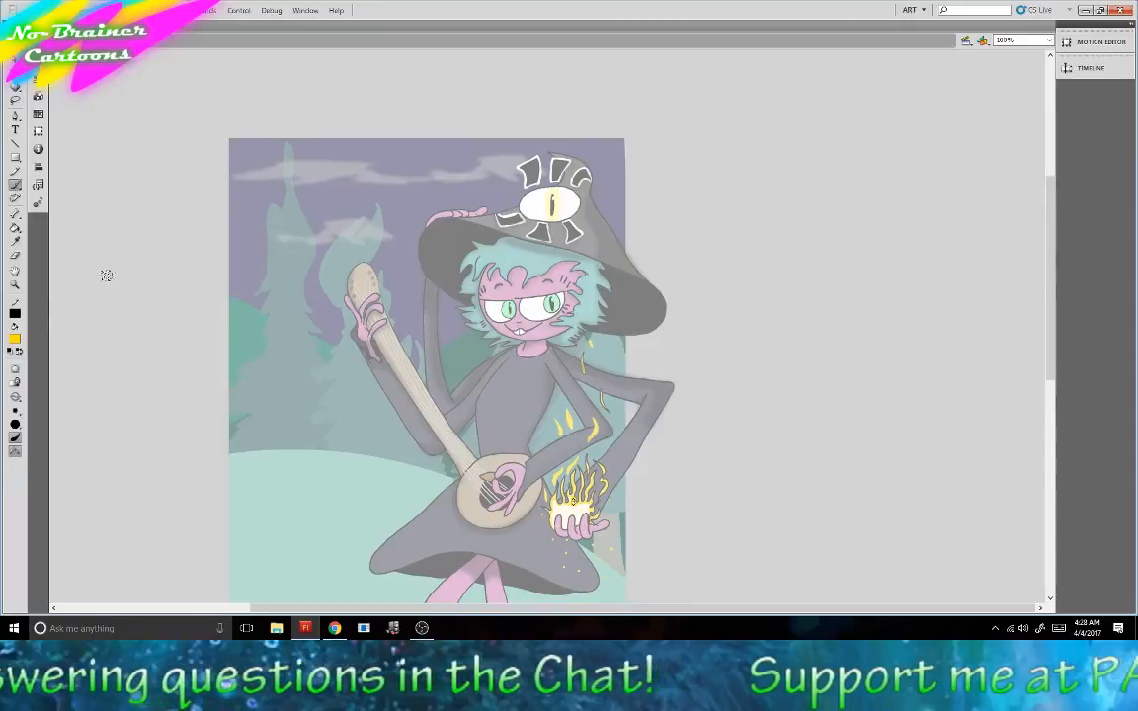
pyautogui.moveTo(577, 503); pyautogui.dragTo(569, 507)
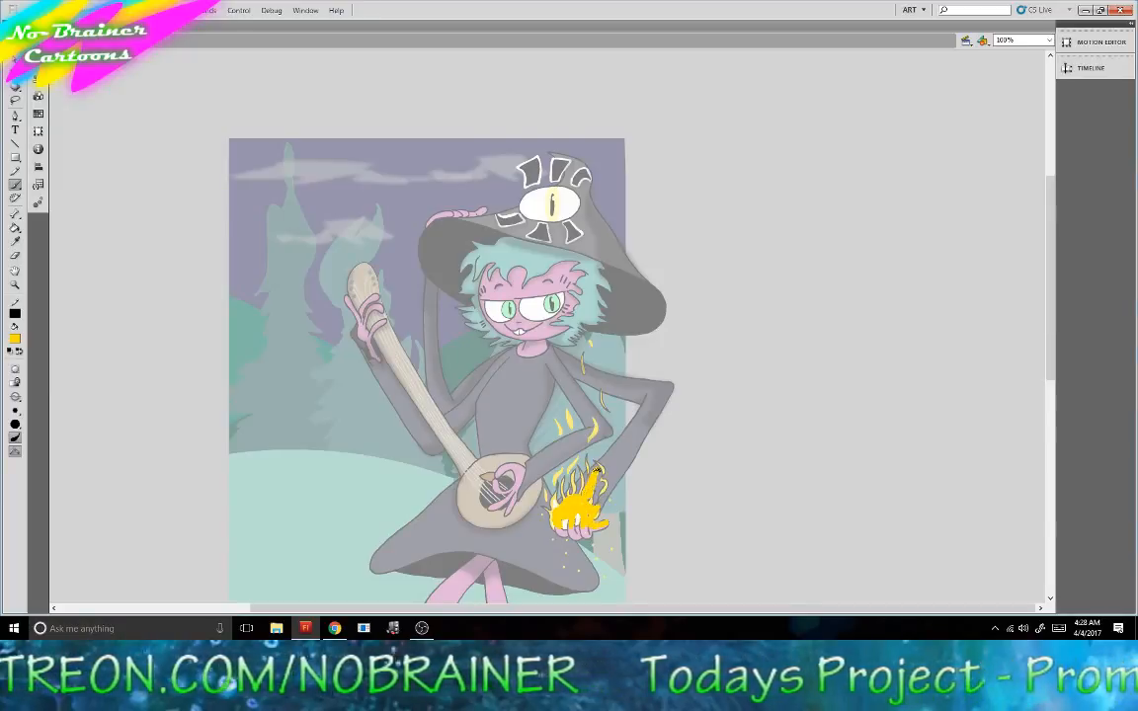
pyautogui.moveTo(599, 468)
pyautogui.mouseDown()
pyautogui.moveTo(600, 500)
pyautogui.moveTo(588, 459)
pyautogui.mouseUp()
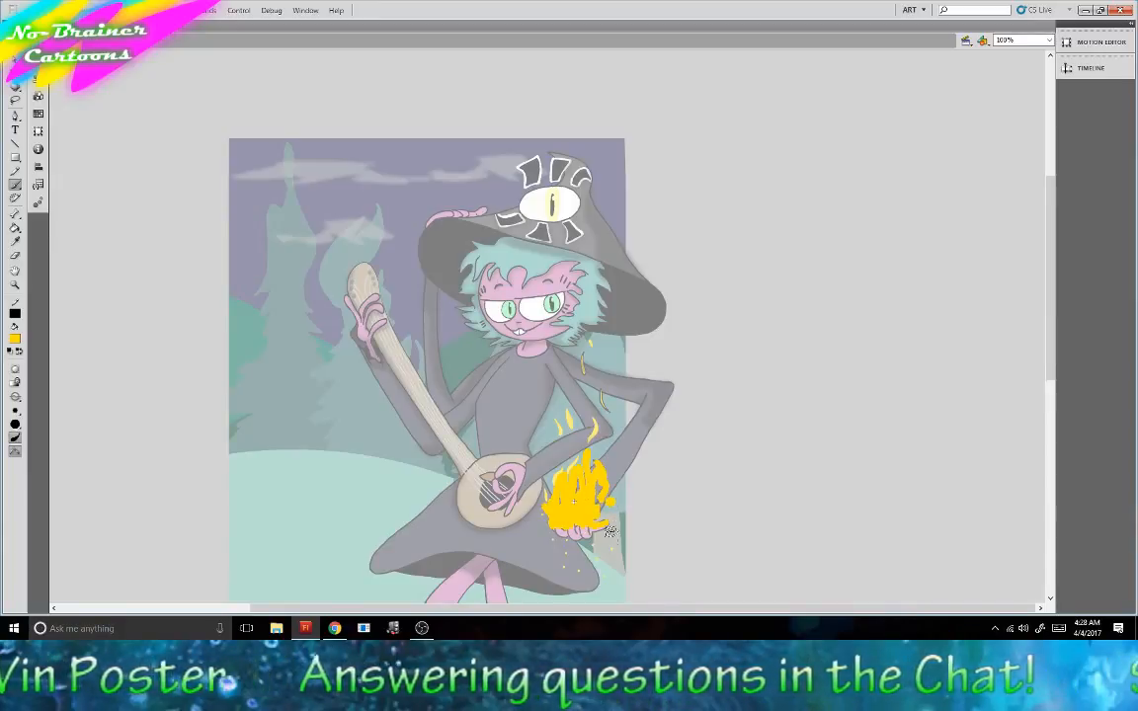
# Dab yellow dots over the sparks beneath the fire-holding hand and paint over the loose flame wisps above the fire.
pyautogui.click(611, 551)
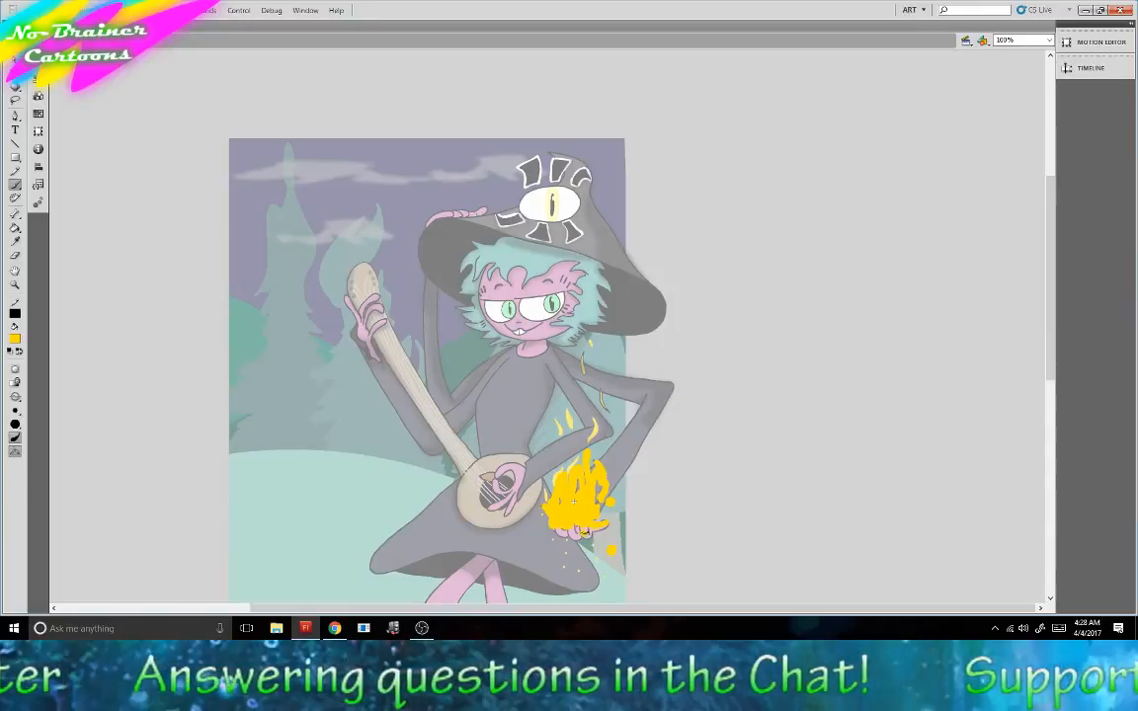
pyautogui.click(592, 546)
pyautogui.click(602, 578)
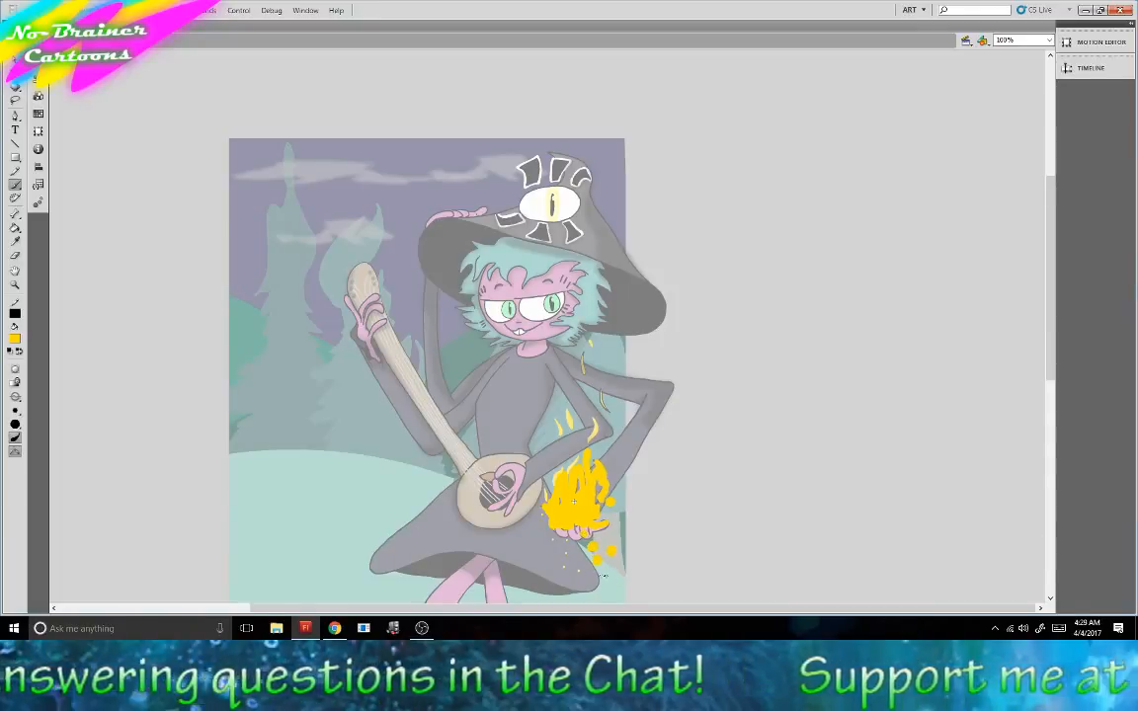
pyautogui.click(578, 570)
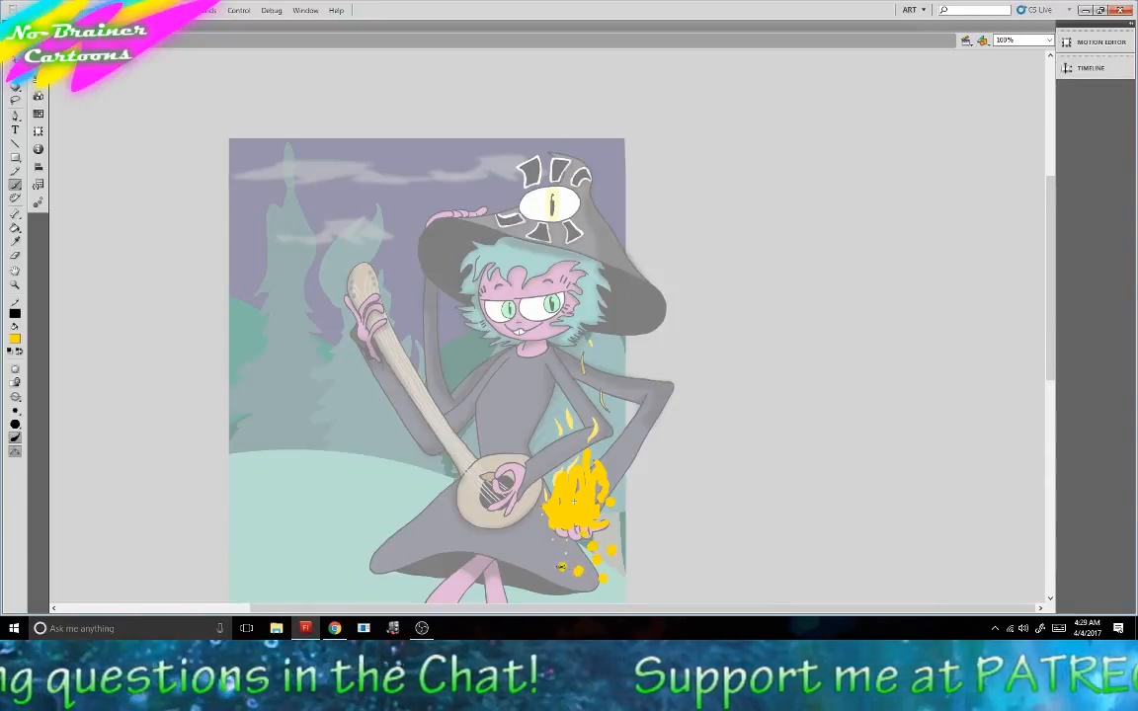
pyautogui.click(561, 567)
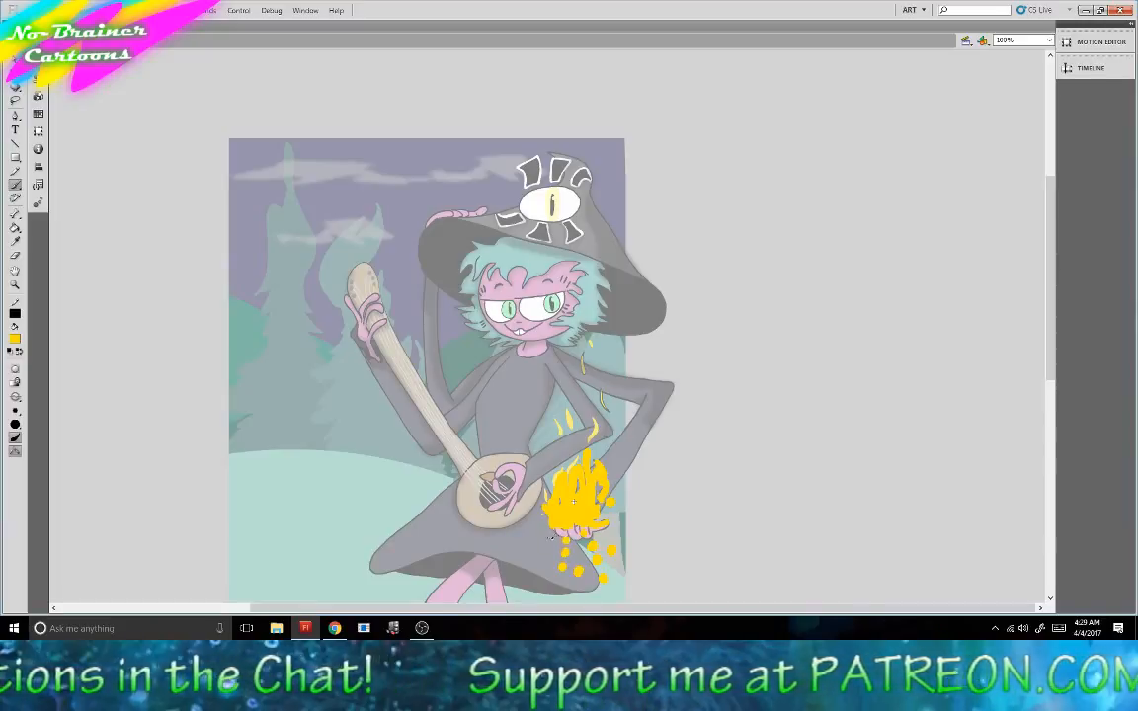
pyautogui.click(542, 514)
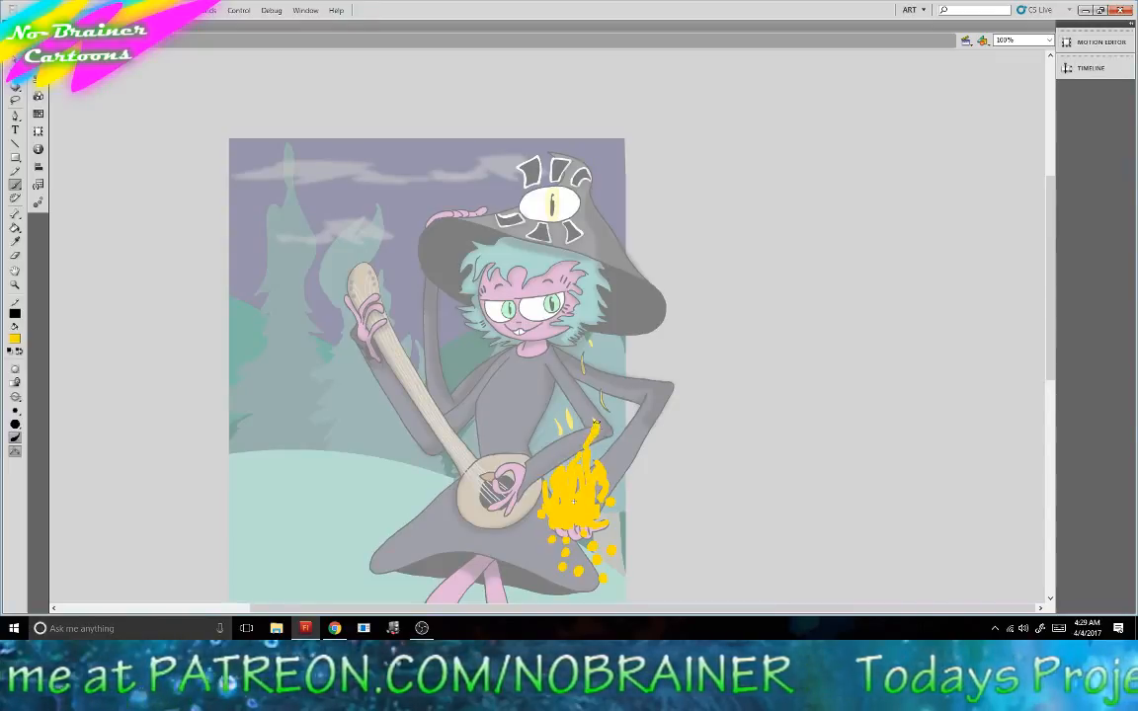
pyautogui.moveTo(595, 422); pyautogui.dragTo(598, 389)
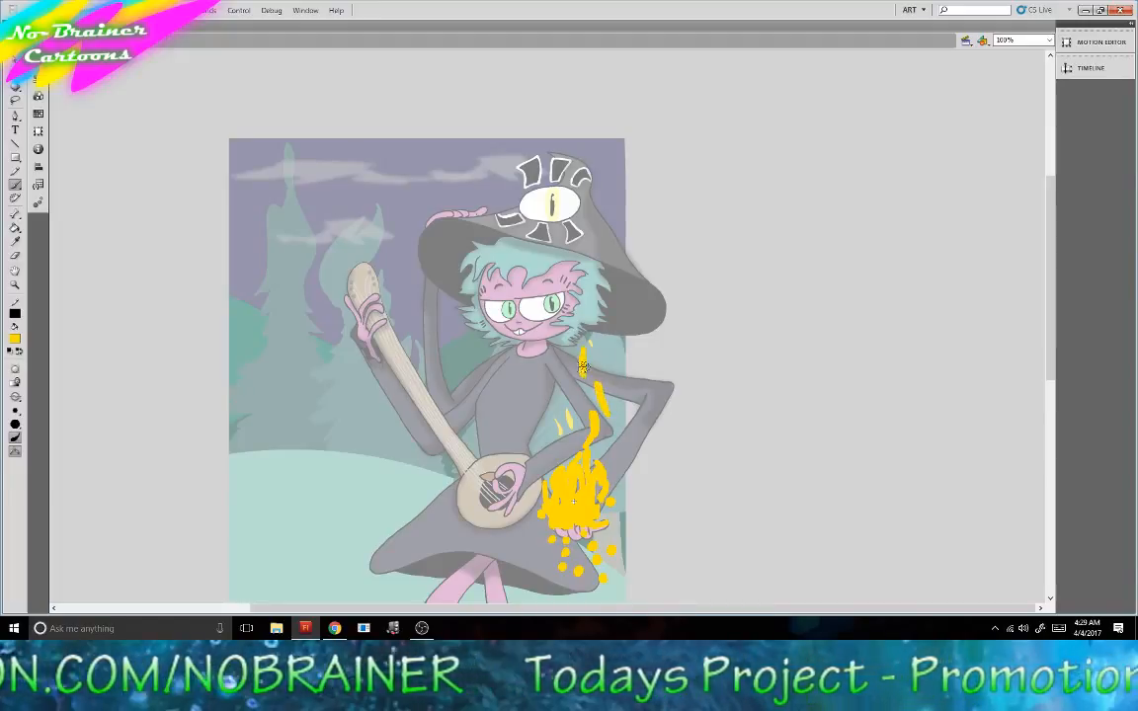
pyautogui.moveTo(554, 418); pyautogui.dragTo(559, 430)
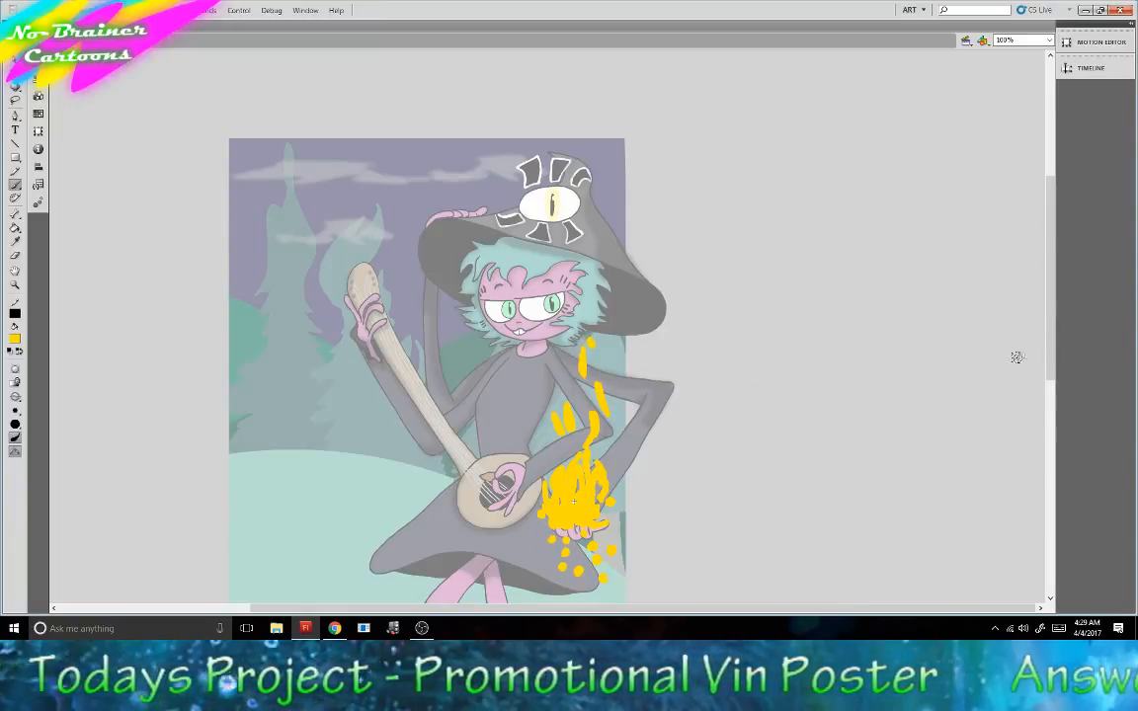
# Dab yellow dots over the three stray sparks beside the legs and exit the glow symbol.
pyautogui.moveTo(1053, 319); pyautogui.dragTo(1053, 374)
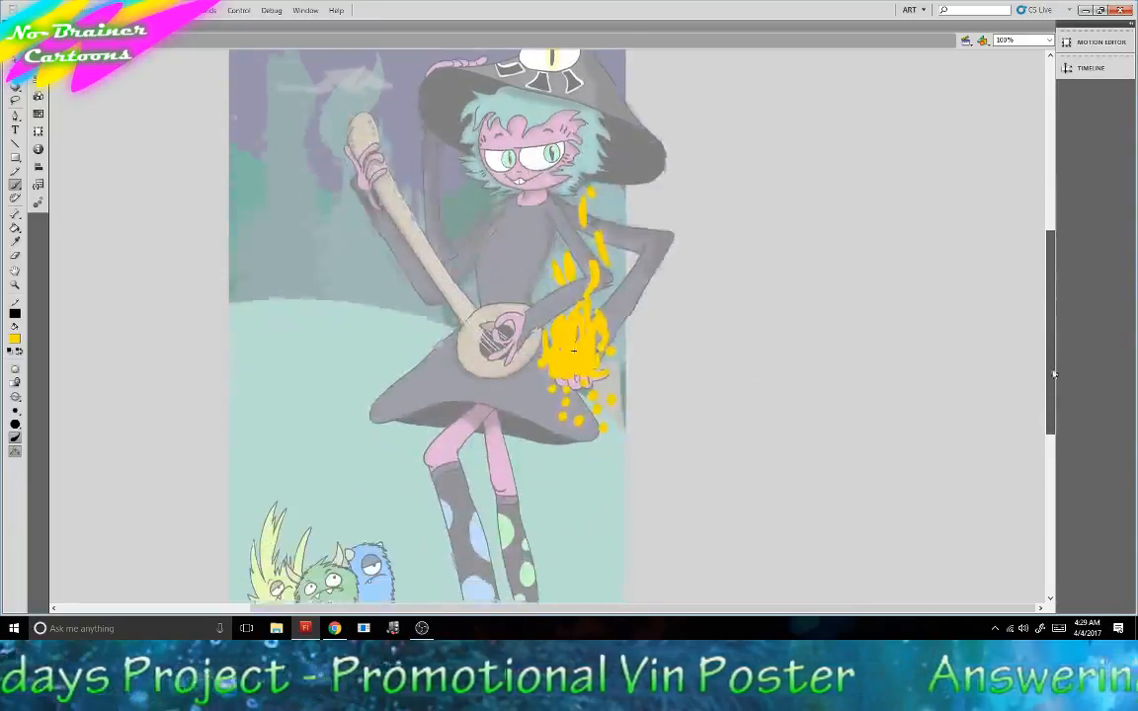
pyautogui.click(568, 474)
pyautogui.click(590, 484)
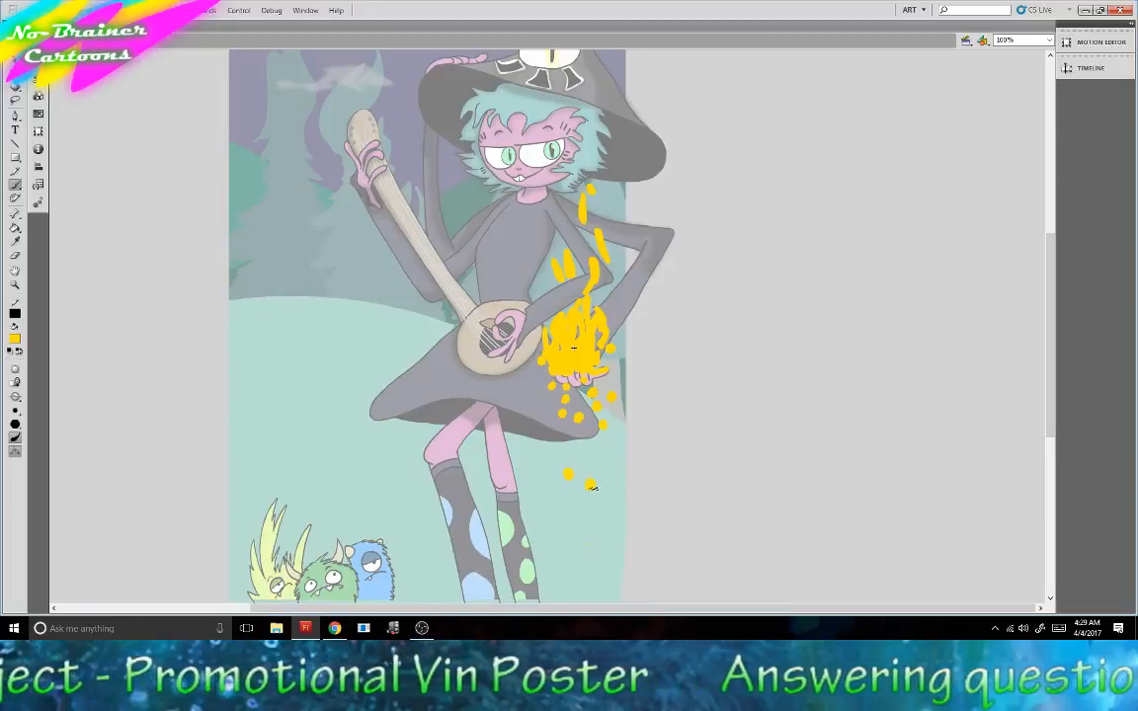
pyautogui.click(587, 545)
pyautogui.scroll(-2, 913, 316)
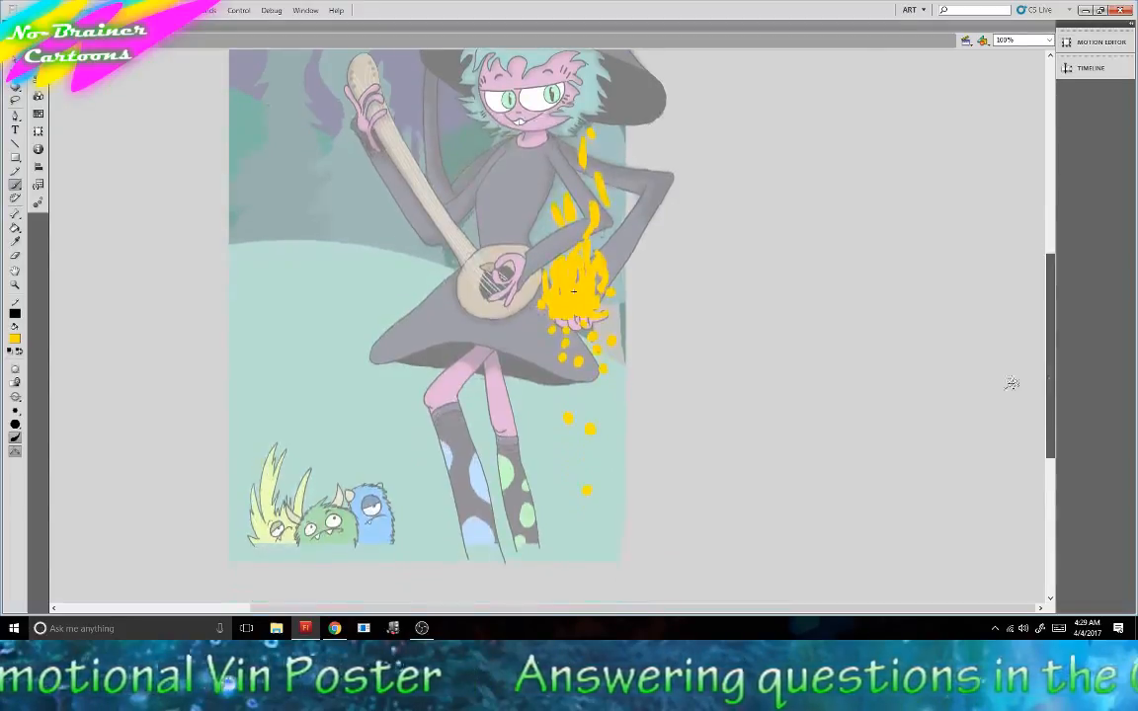
pyautogui.scroll(2, 944, 304)
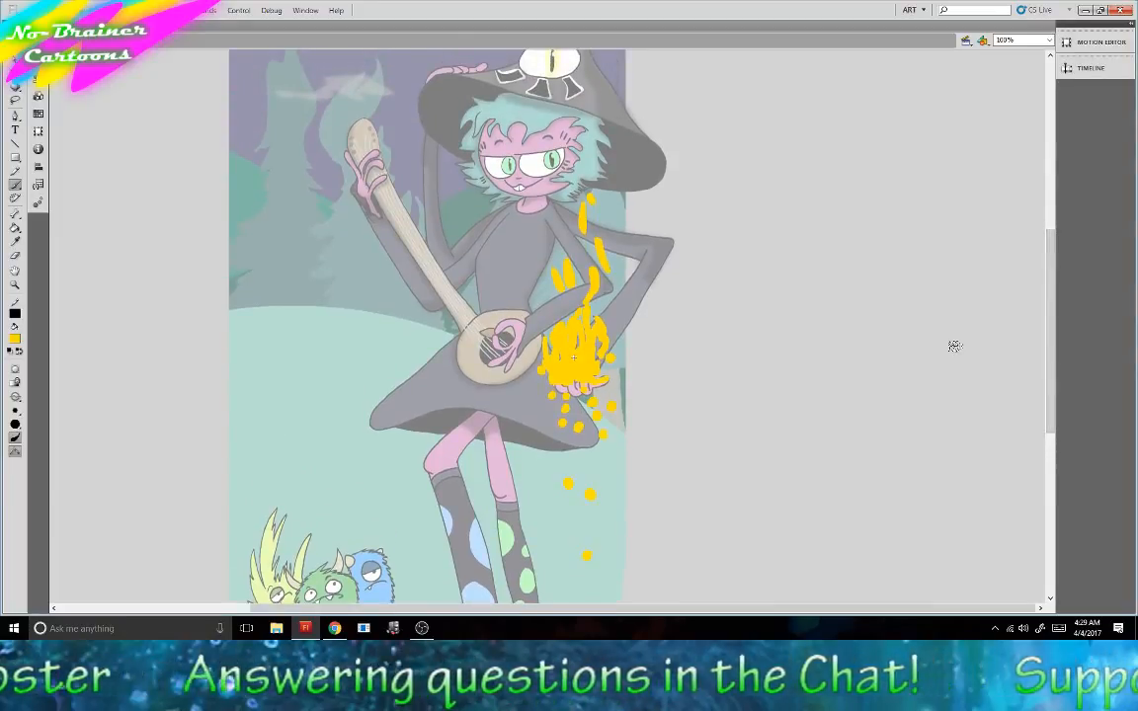
pyautogui.click(61, 41)
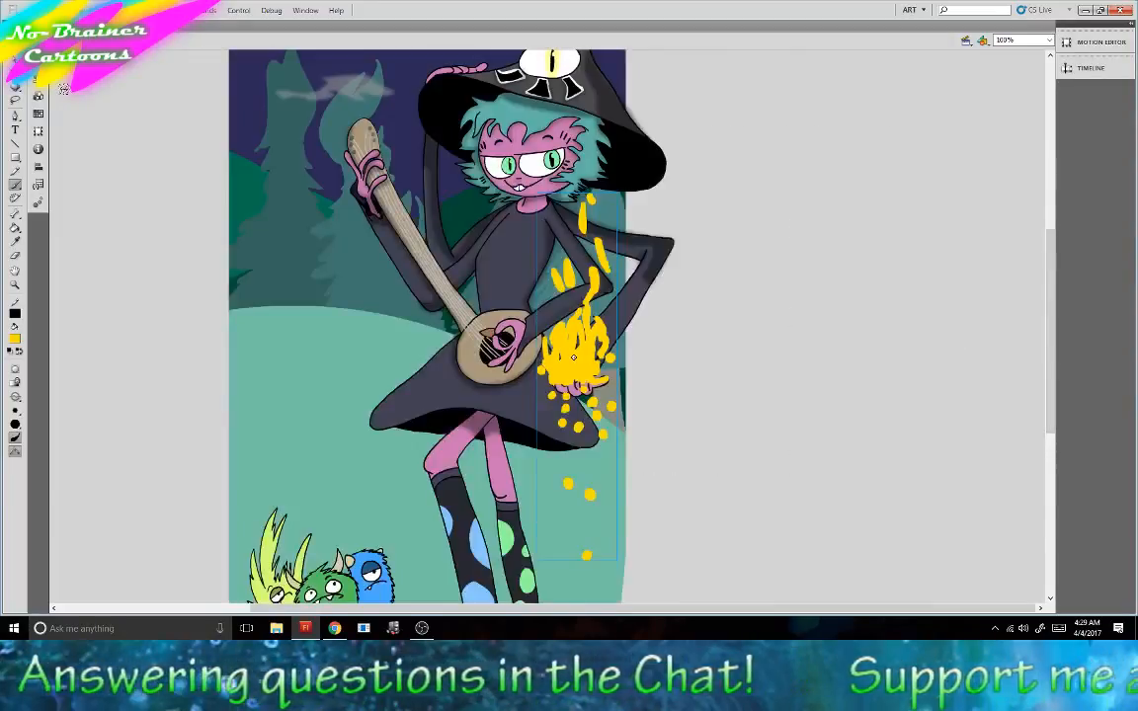
# Apply an Alpha color effect of 47% to the yellow glow symbol.
pyautogui.click(39, 81)
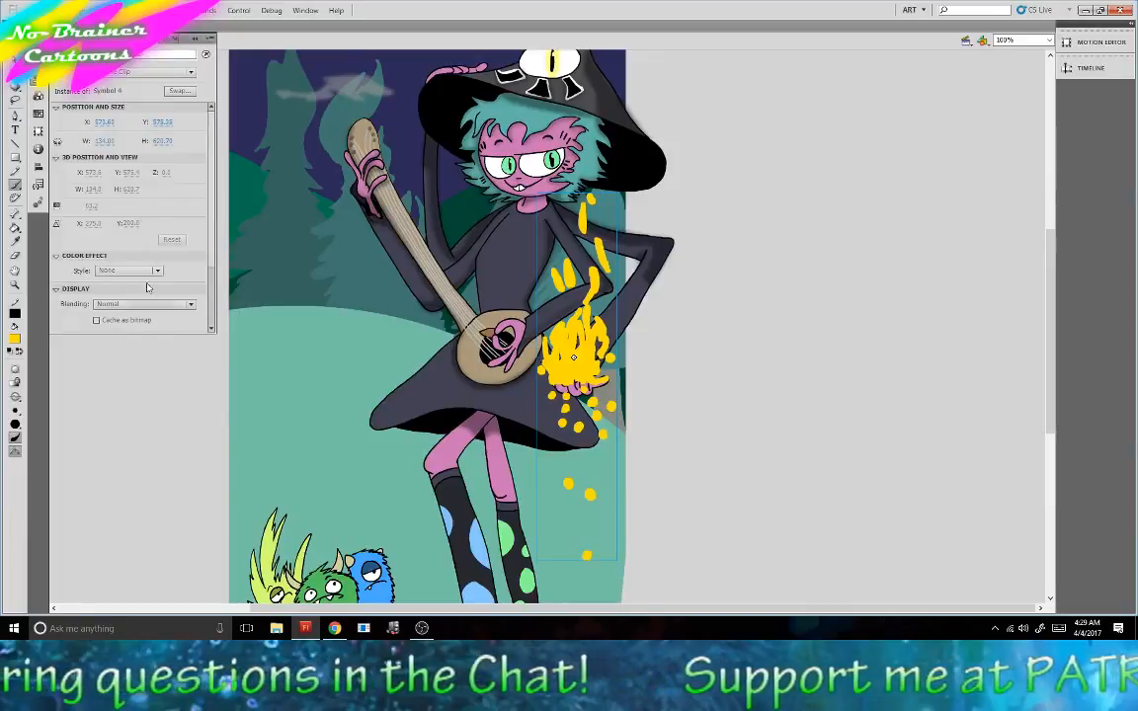
pyautogui.click(139, 271)
pyautogui.click(150, 336)
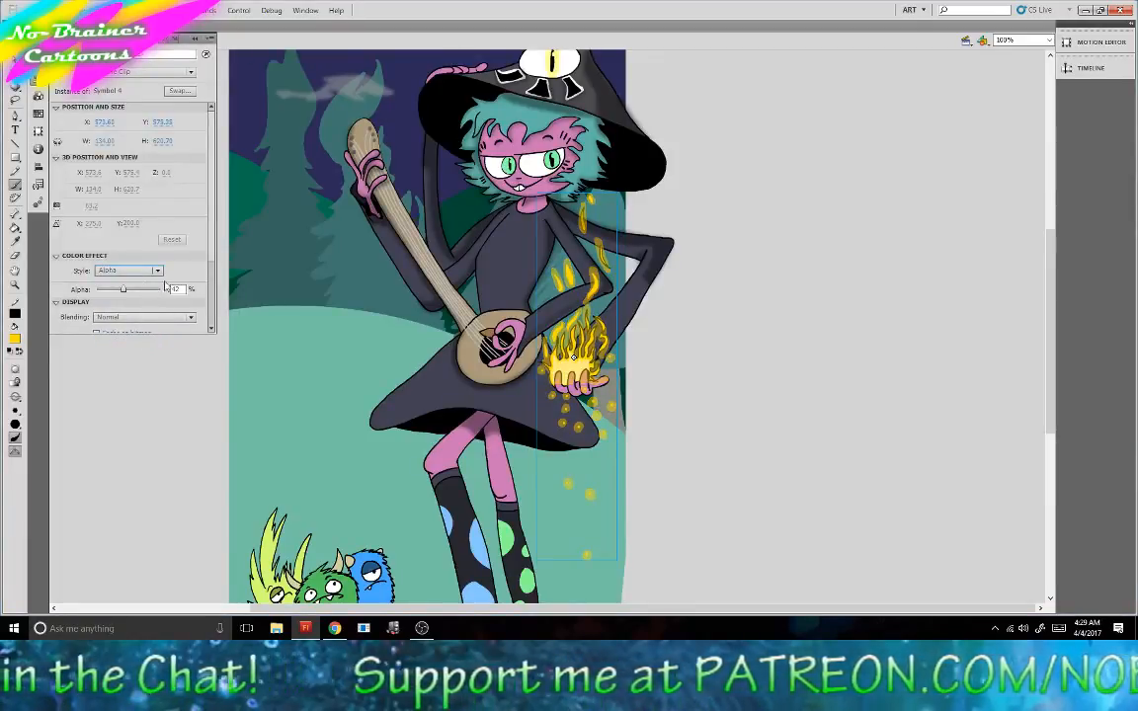
pyautogui.click(127, 289)
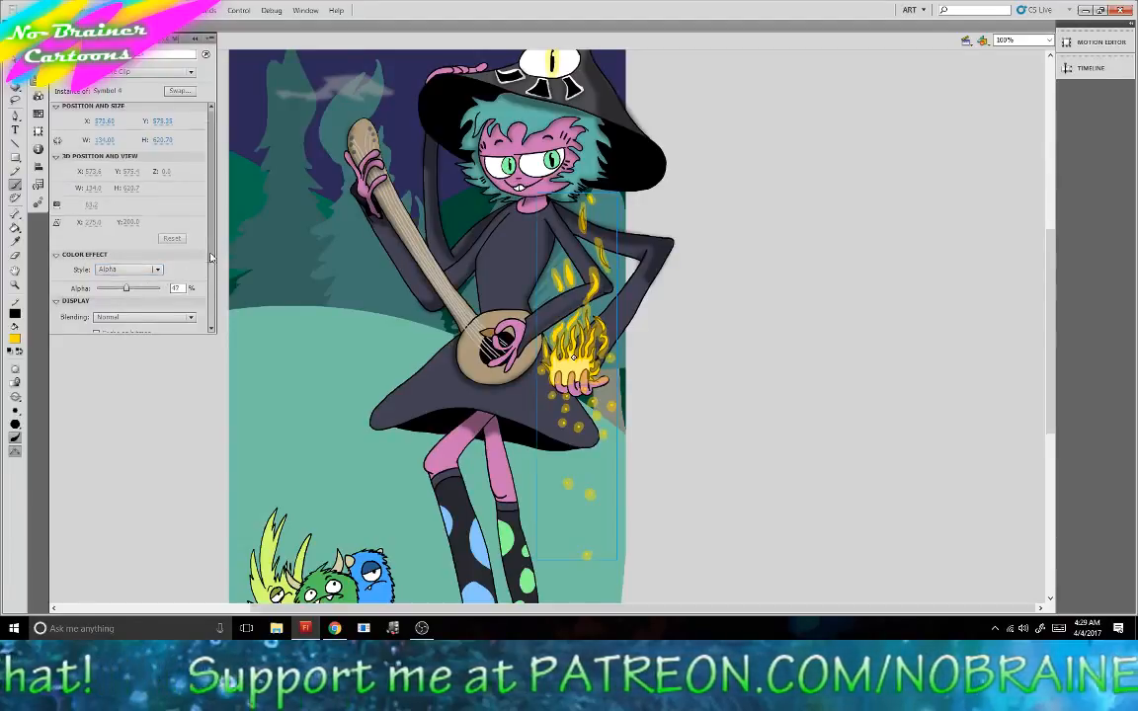
# Add a Blur filter to the glow symbol with High quality and 12 px blur on both axes.
pyautogui.scroll(-3, 89, 242)
pyautogui.click(56, 254)
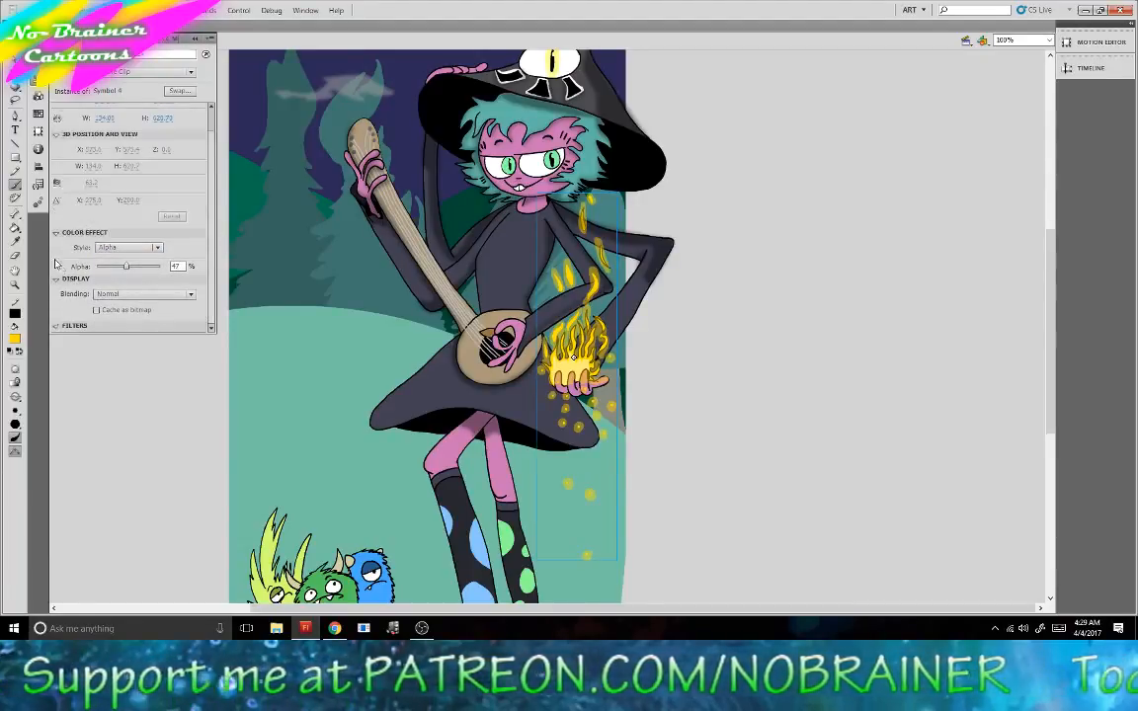
pyautogui.click(55, 325)
pyautogui.click(55, 327)
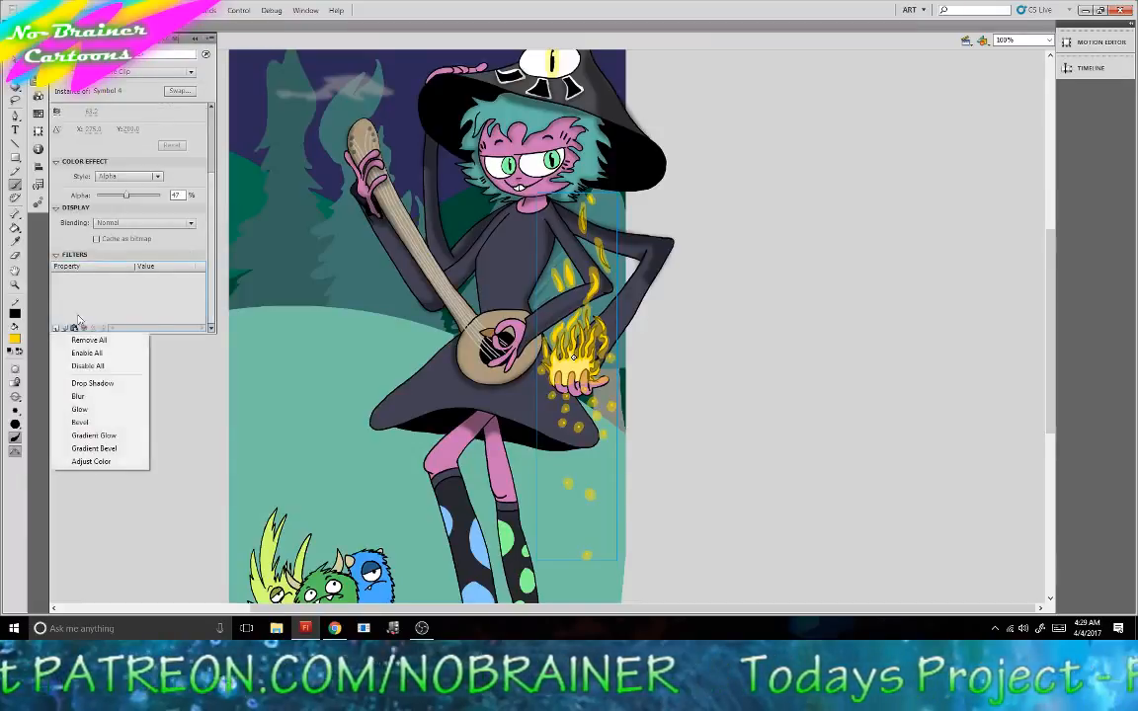
pyautogui.click(102, 397)
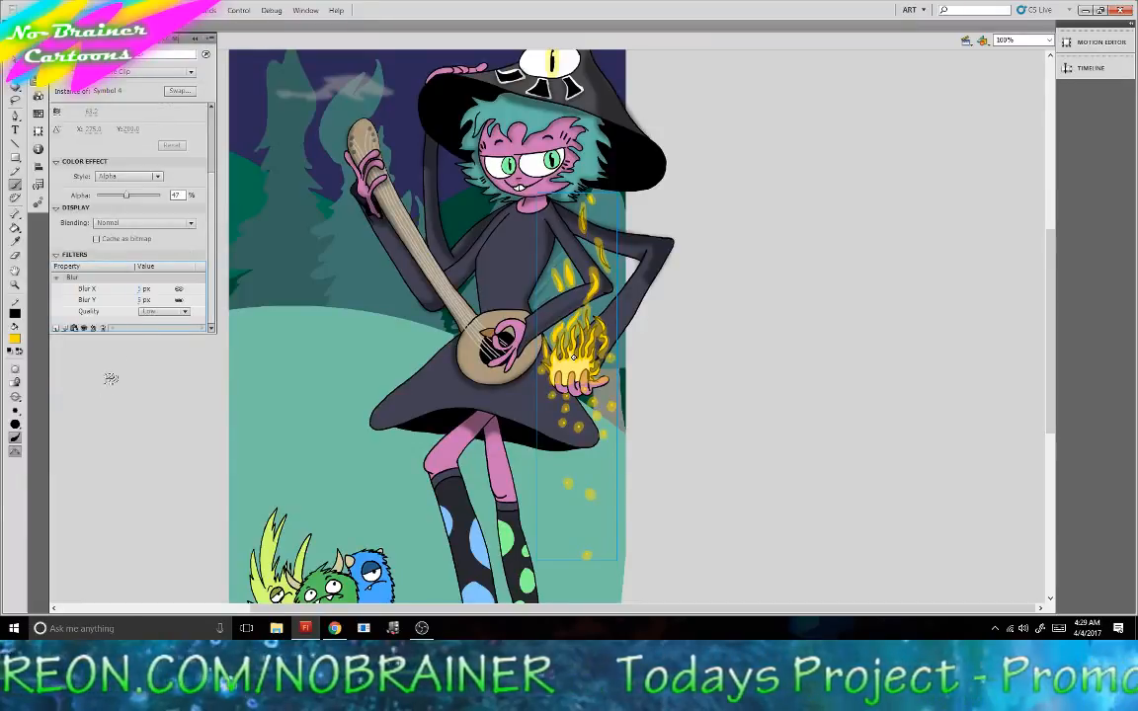
pyautogui.click(163, 311)
pyautogui.click(173, 339)
pyautogui.moveTo(139, 290); pyautogui.dragTo(146, 291)
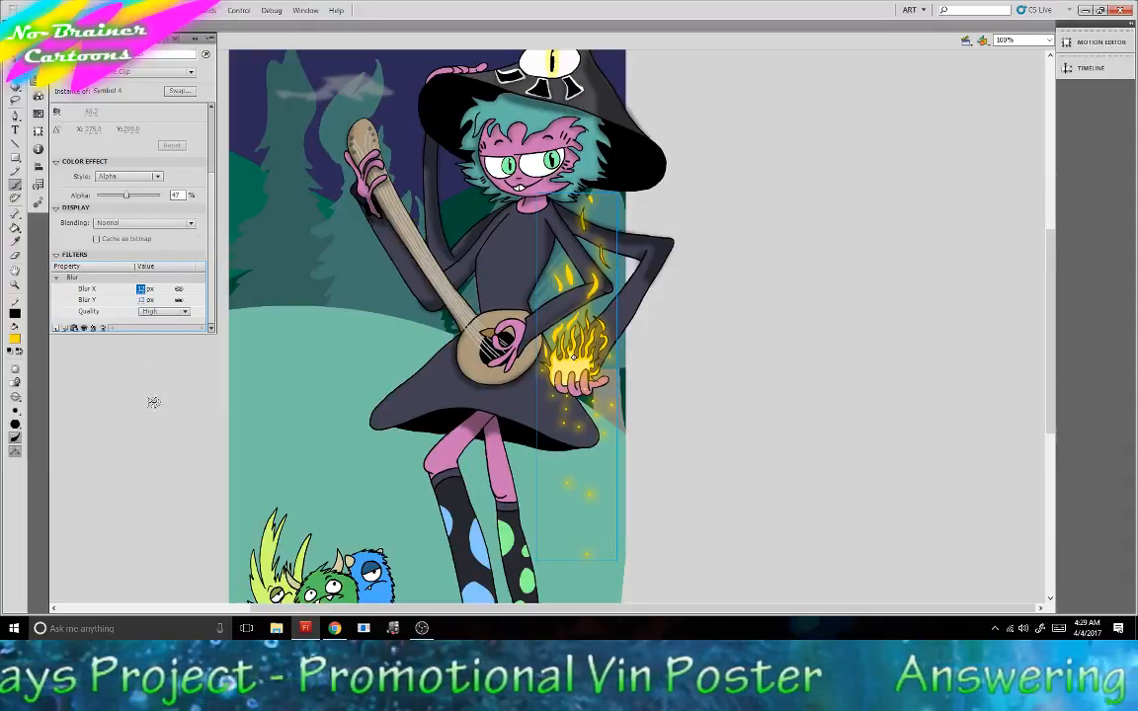
pyautogui.click(57, 278)
# Add a Glow filter to the yellow fire symbol and set its color to white.
pyautogui.click(56, 328)
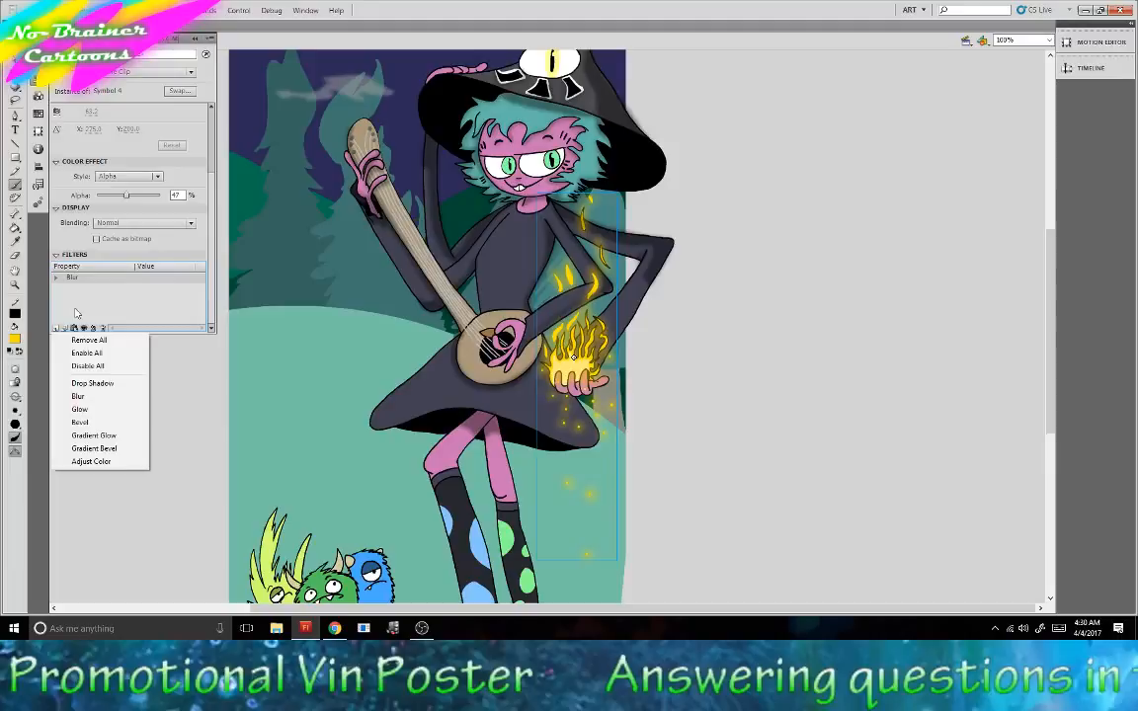
pyautogui.click(79, 409)
pyautogui.click(143, 298)
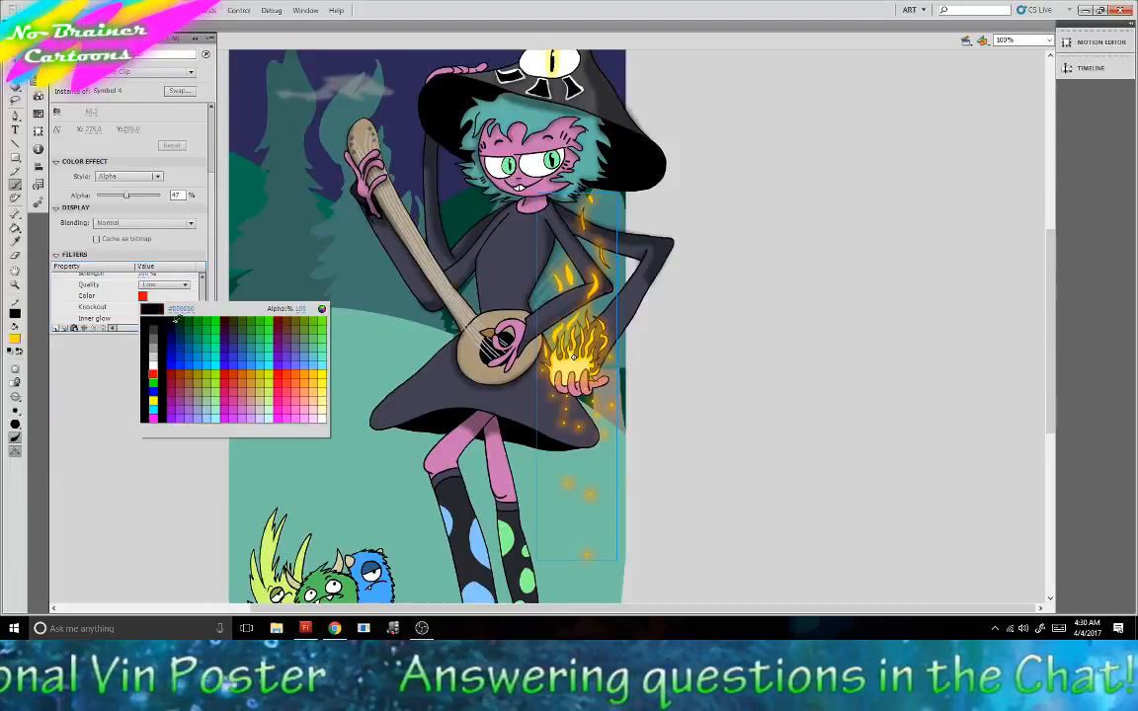
pyautogui.click(155, 373)
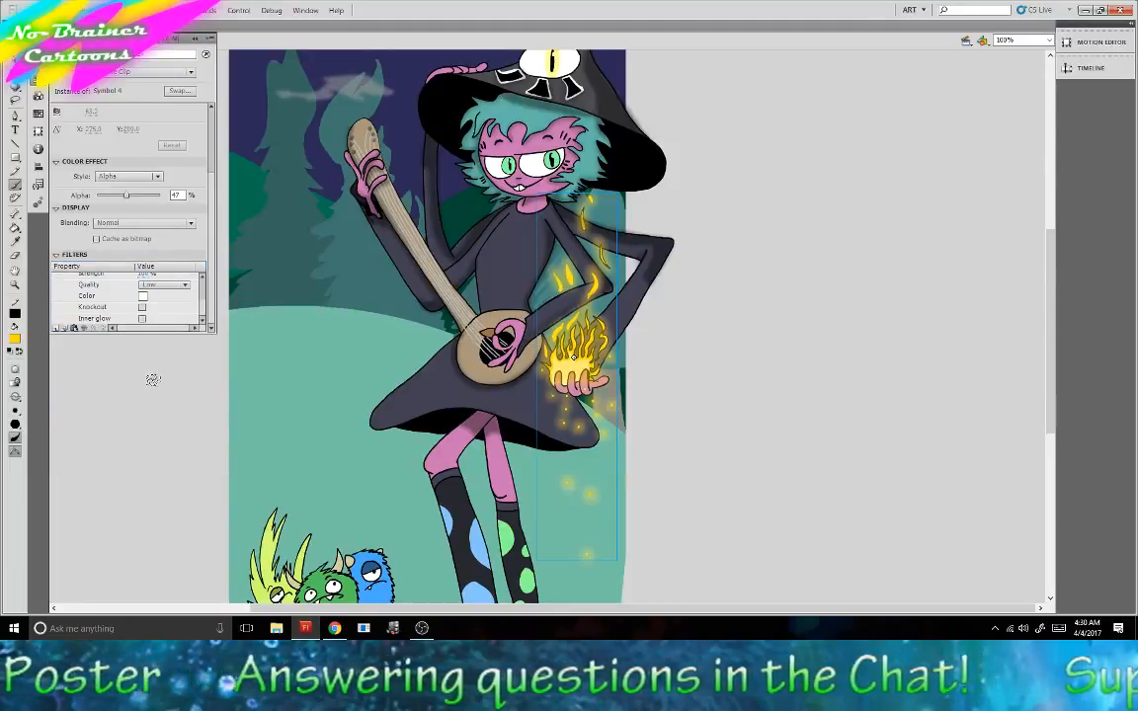
# Try red and yellow-orange as the Glow filter's color, and return it to white.
pyautogui.click(144, 297)
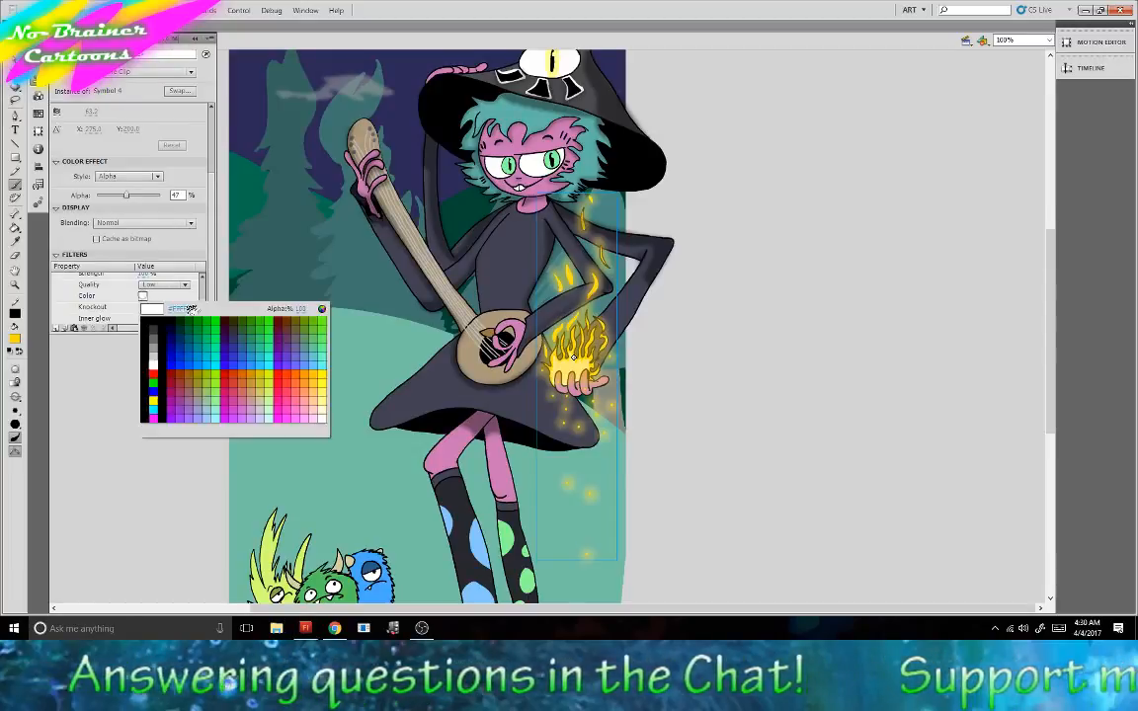
pyautogui.click(144, 329)
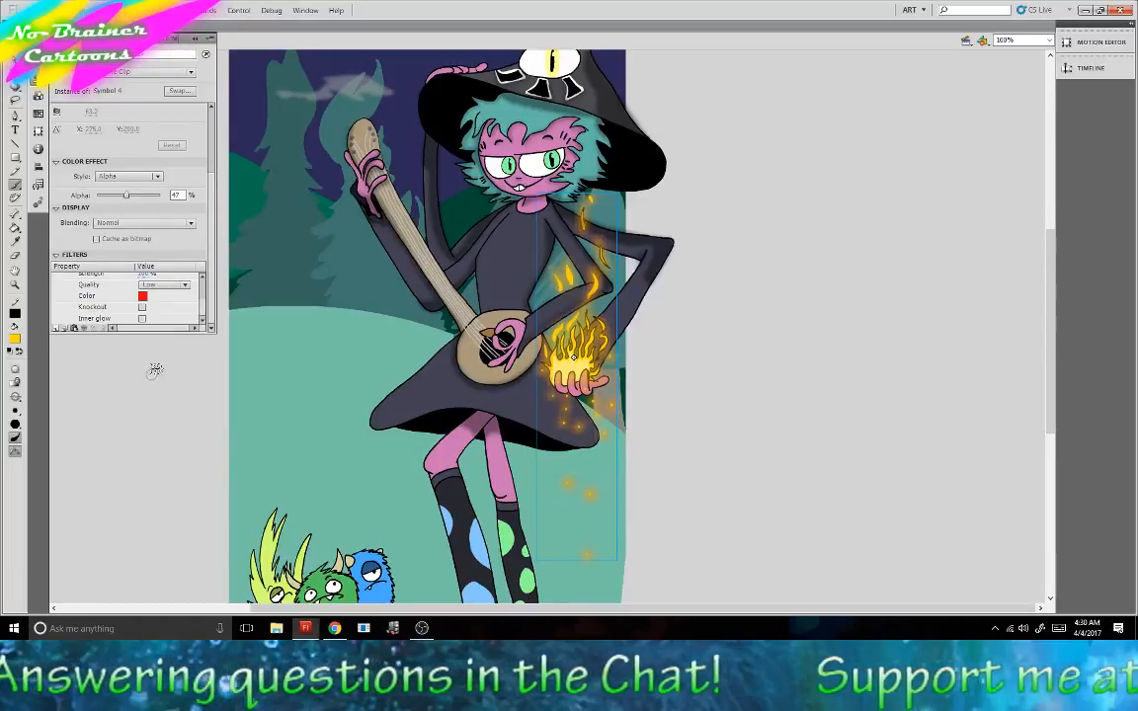
pyautogui.click(143, 296)
pyautogui.click(319, 369)
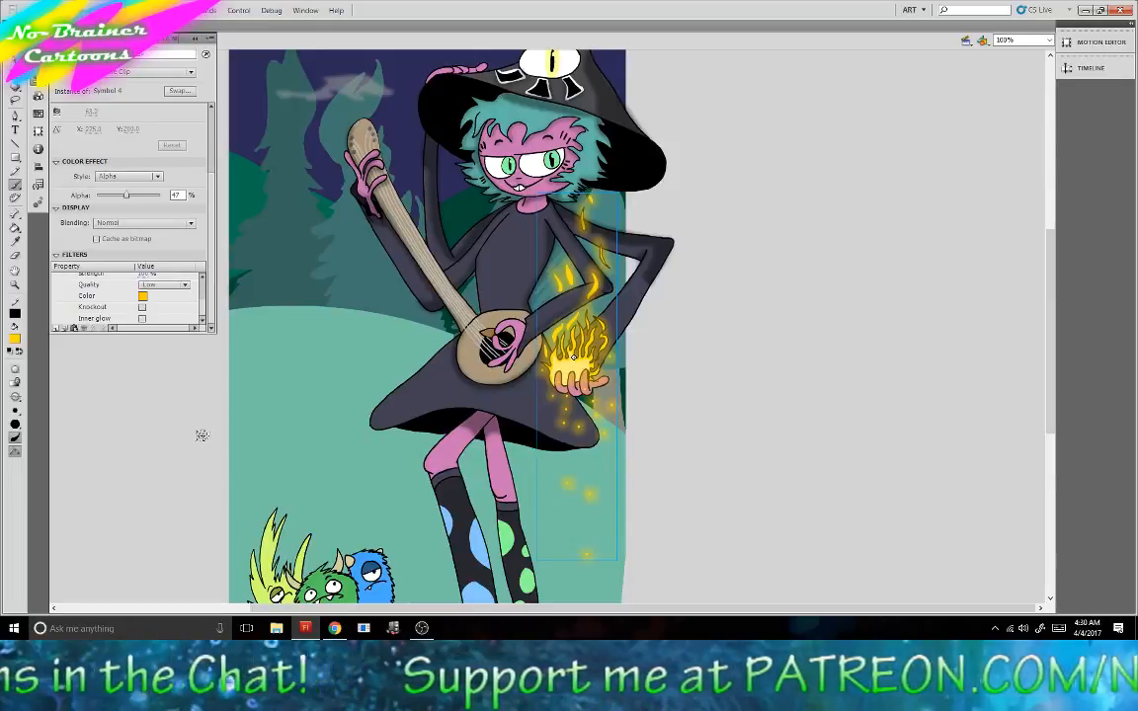
pyautogui.click(143, 296)
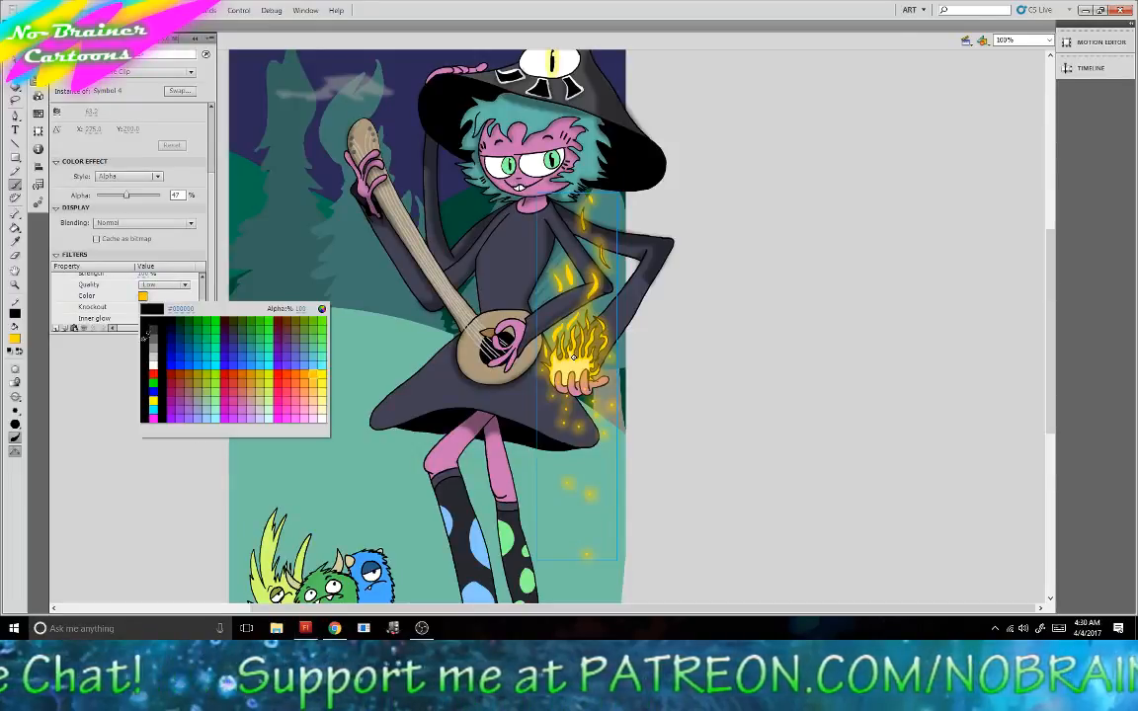
pyautogui.click(155, 370)
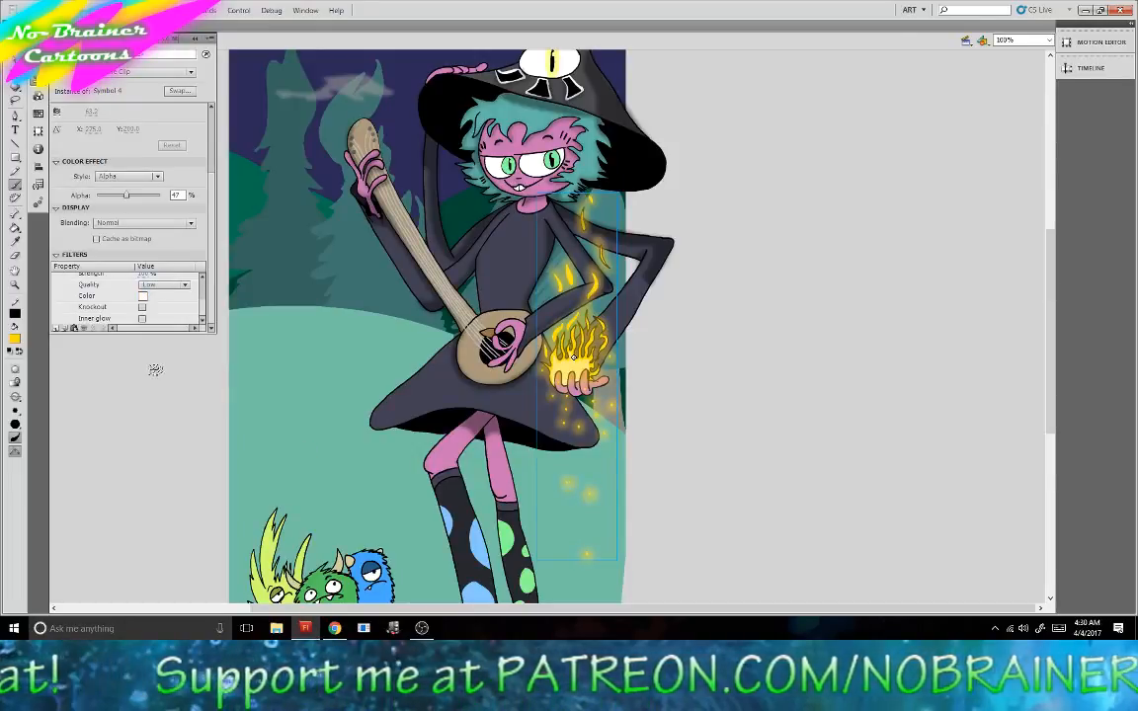
# Set the Glow filter to High quality with 30 px blur and raise its strength.
pyautogui.click(163, 284)
pyautogui.click(178, 324)
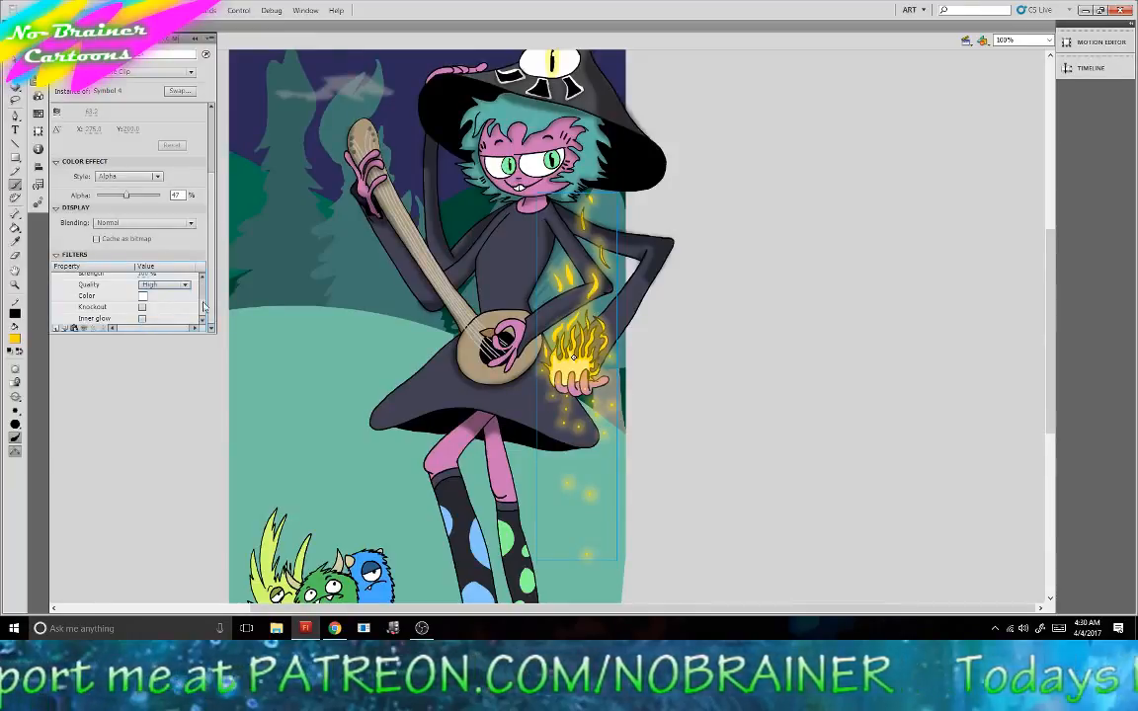
pyautogui.scroll(2, 173, 285)
pyautogui.click(143, 286)
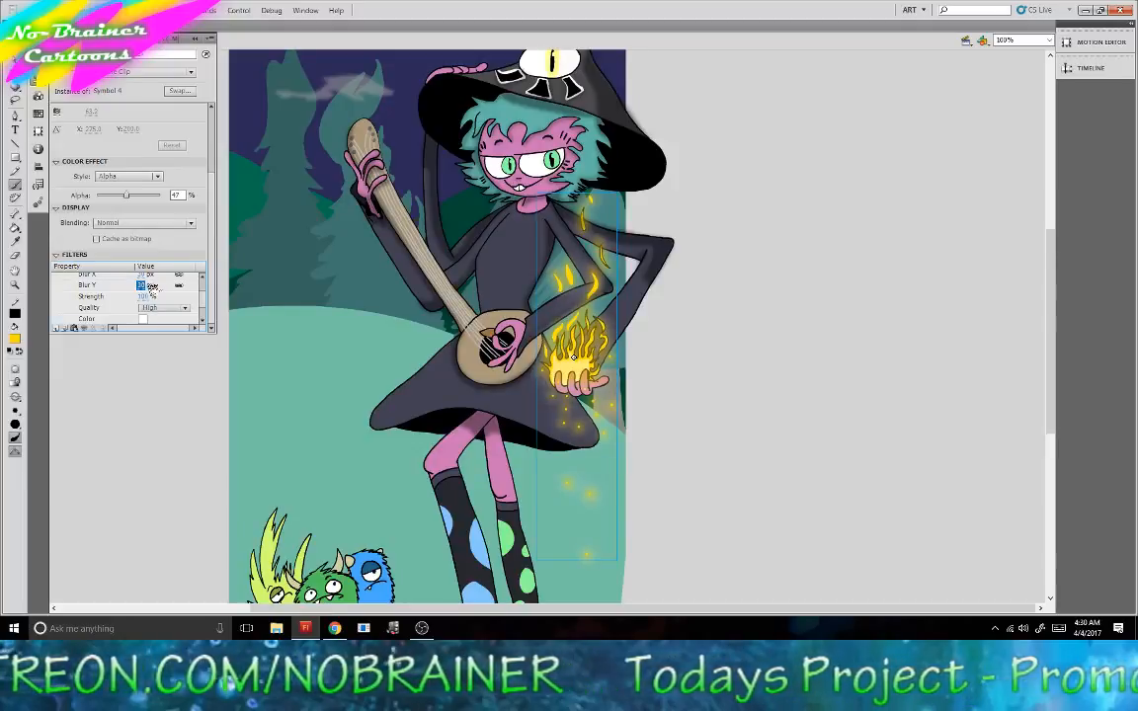
pyautogui.click(146, 296)
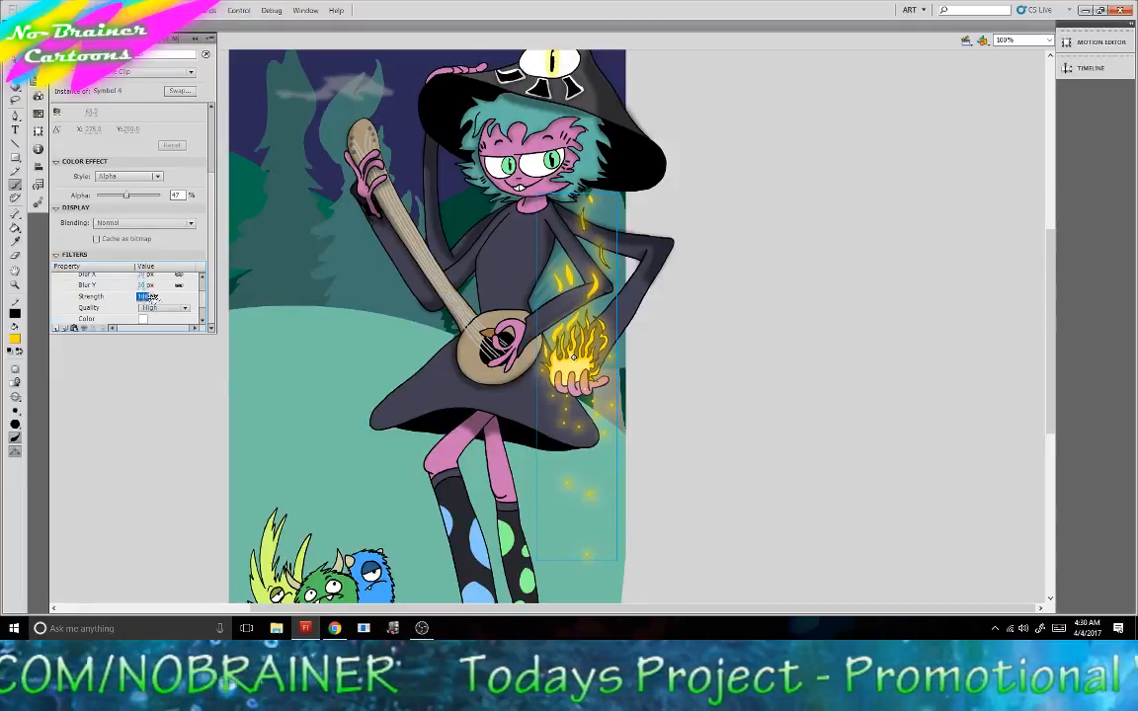
pyautogui.moveTo(201, 295); pyautogui.dragTo(141, 301)
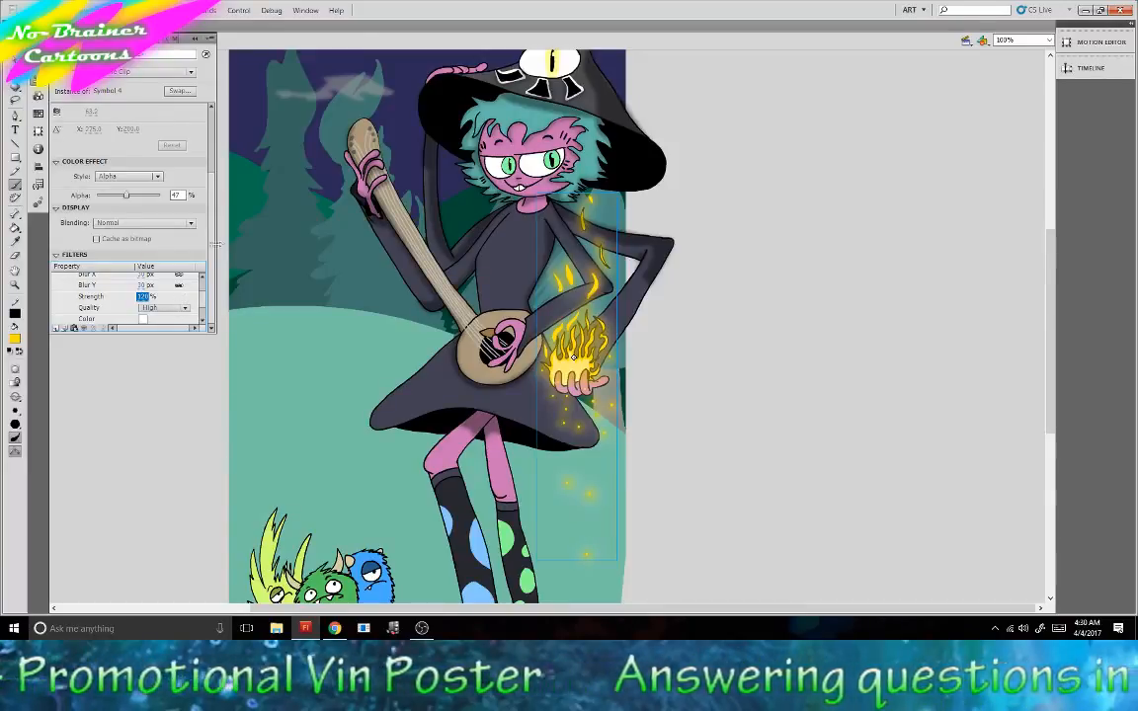
pyautogui.moveTo(203, 298); pyautogui.dragTo(203, 282)
pyautogui.click(56, 288)
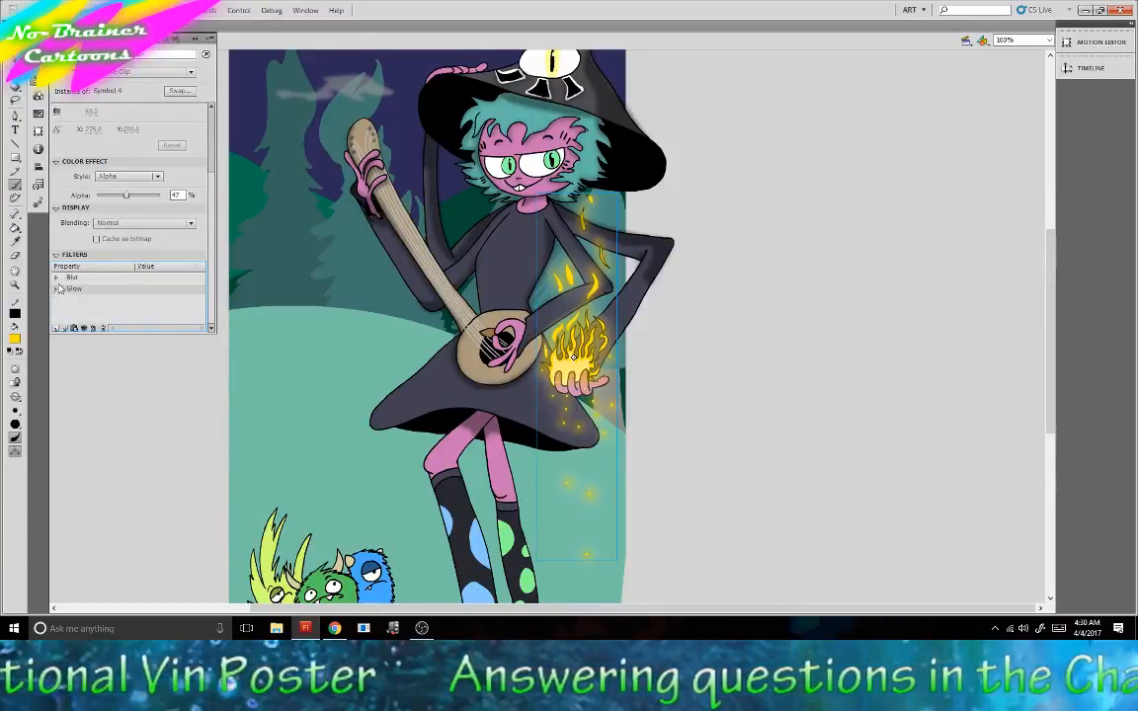
# Set the Blur filter to 17 px on both axes and switch to the Selection tool.
pyautogui.click(56, 279)
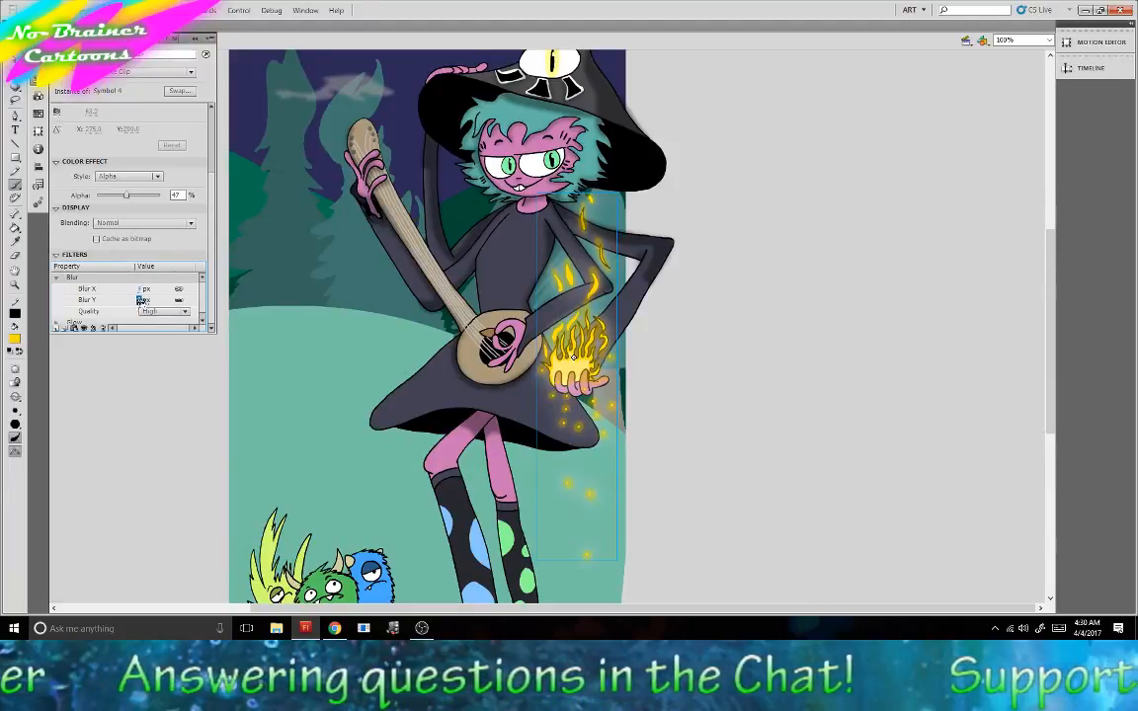
pyautogui.moveTo(142, 300); pyautogui.dragTo(147, 304)
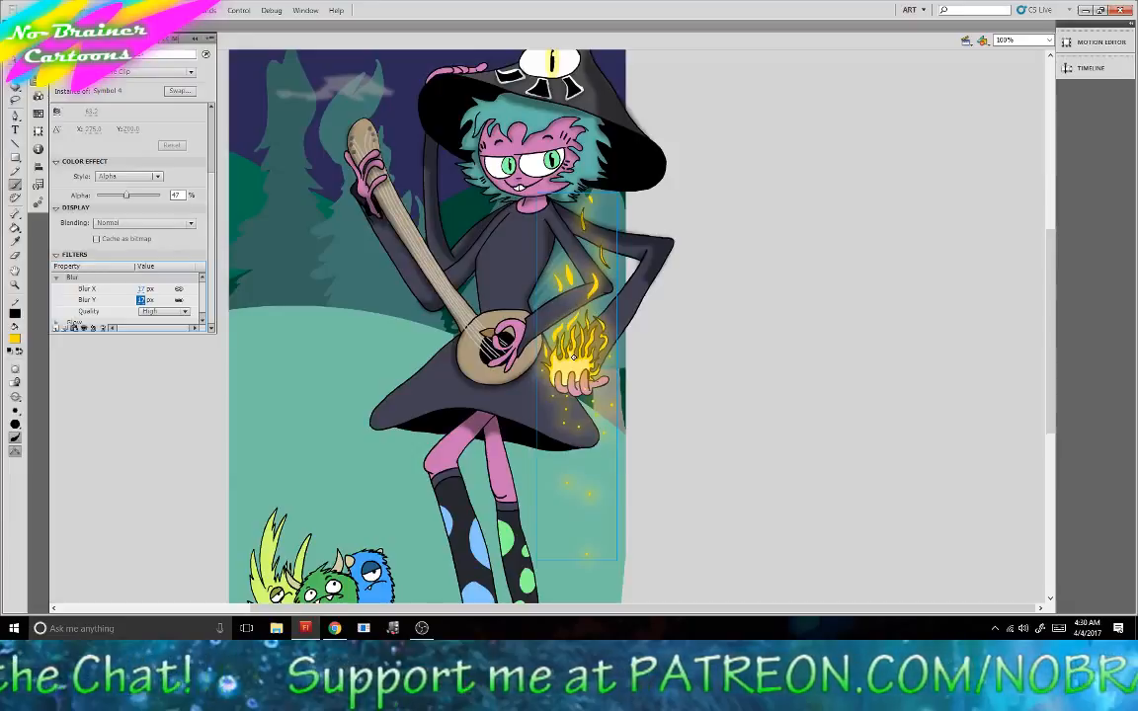
pyautogui.click(15, 46)
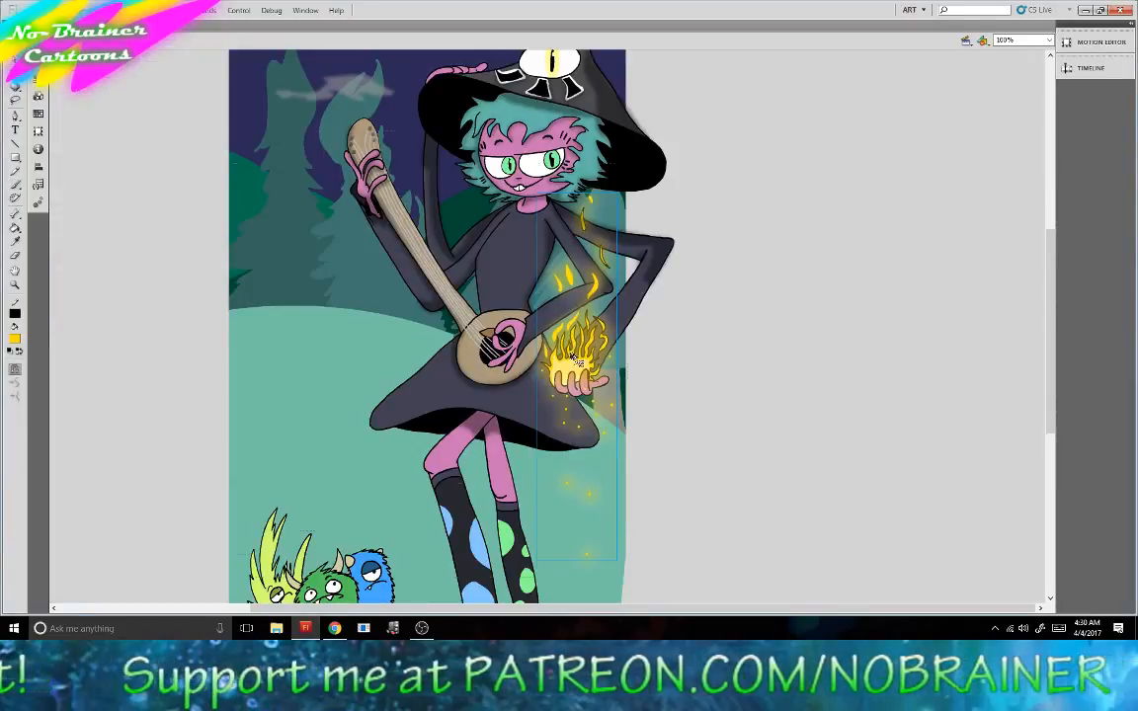
# Inside the yellow fire symbol, brush fire light onto both arms near the flames, the banjo hand, torso edge and skirt, and return to the main scene.
pyautogui.doubleClick(585, 345)
pyautogui.click(15, 183)
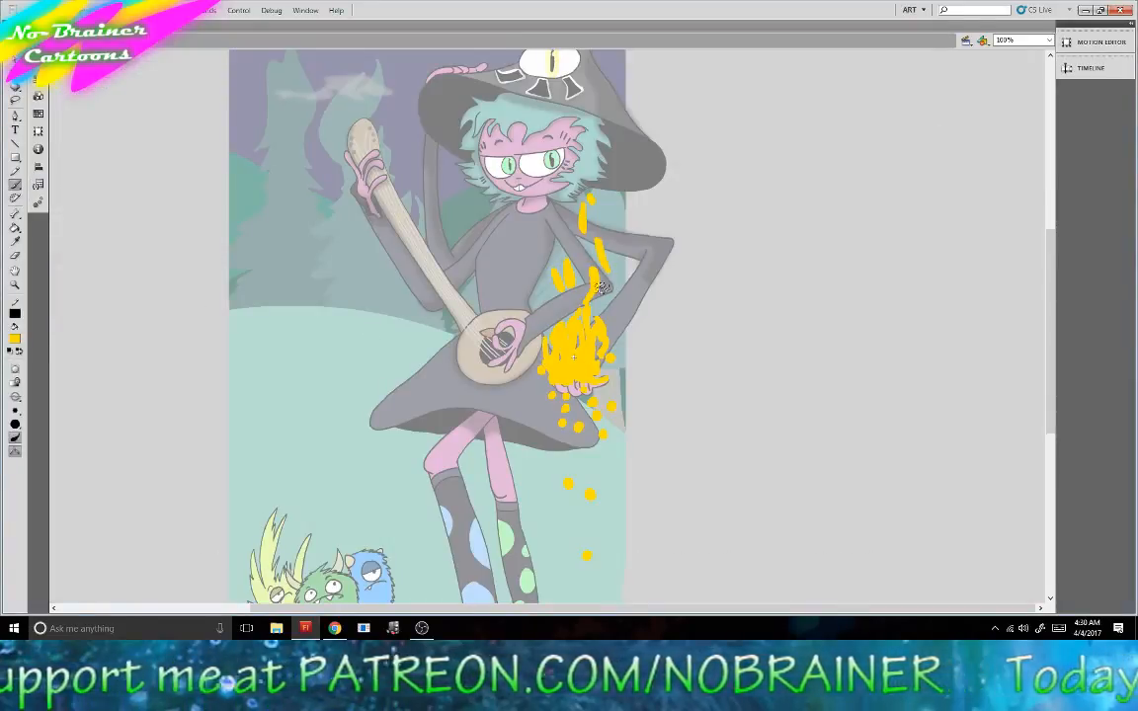
pyautogui.moveTo(606, 287); pyautogui.dragTo(523, 338)
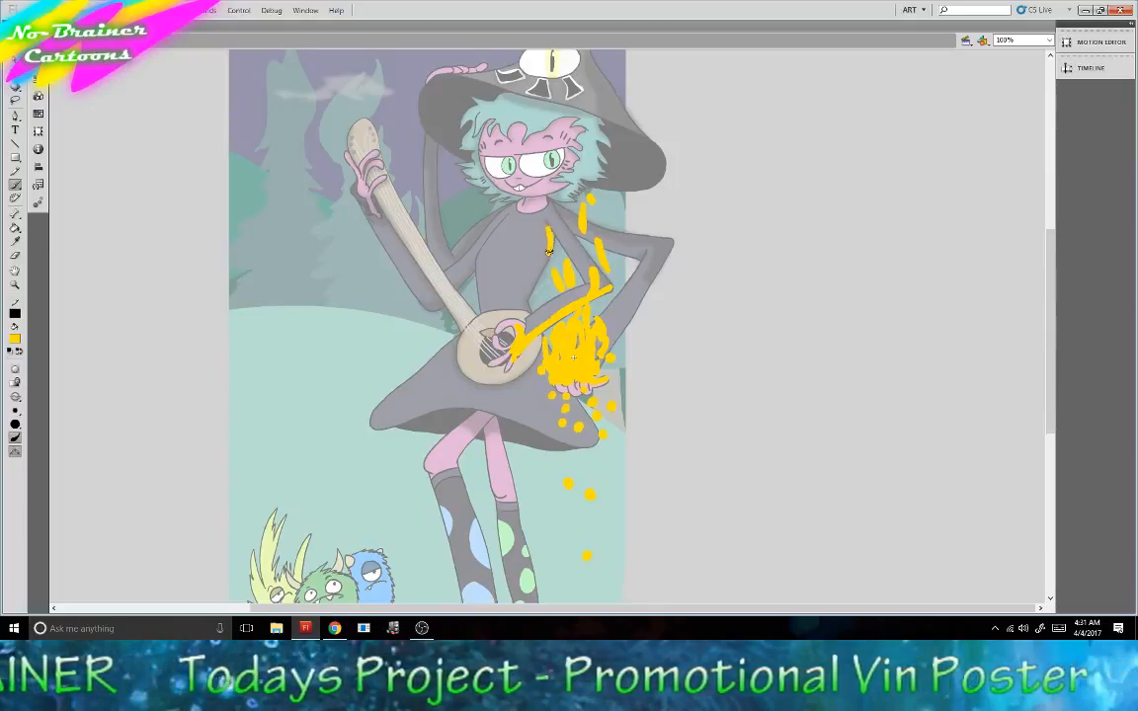
pyautogui.moveTo(548, 251); pyautogui.dragTo(528, 294)
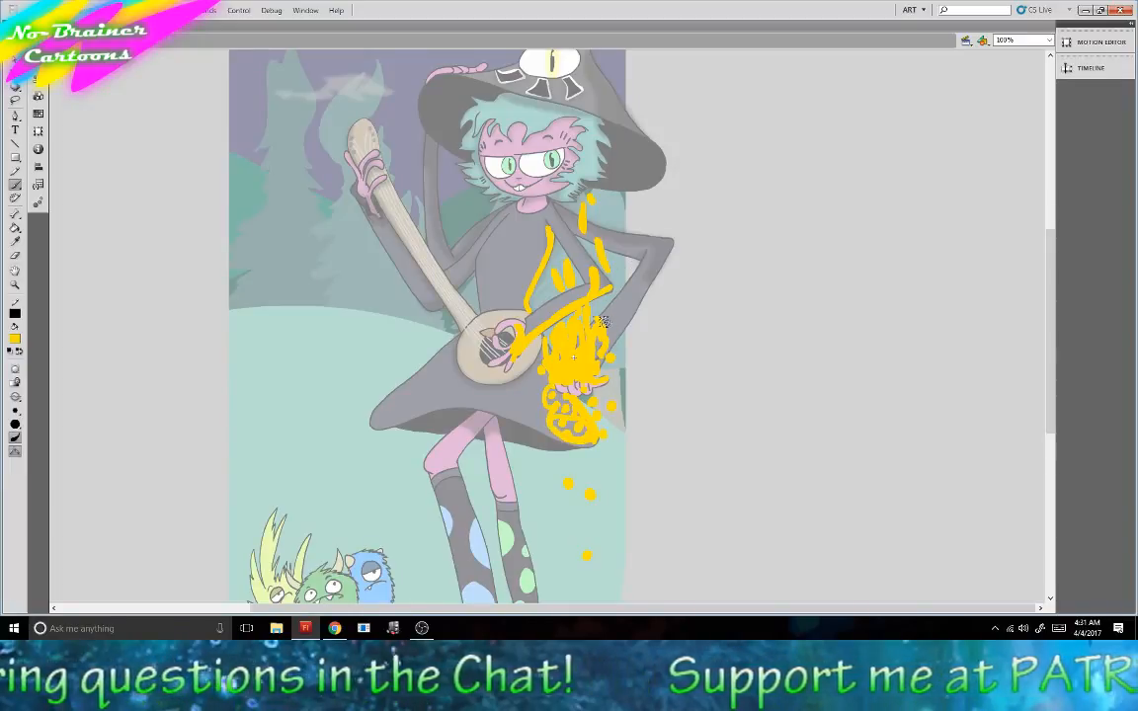
pyautogui.moveTo(617, 304)
pyautogui.mouseDown()
pyautogui.moveTo(635, 288)
pyautogui.moveTo(620, 320)
pyautogui.mouseUp()
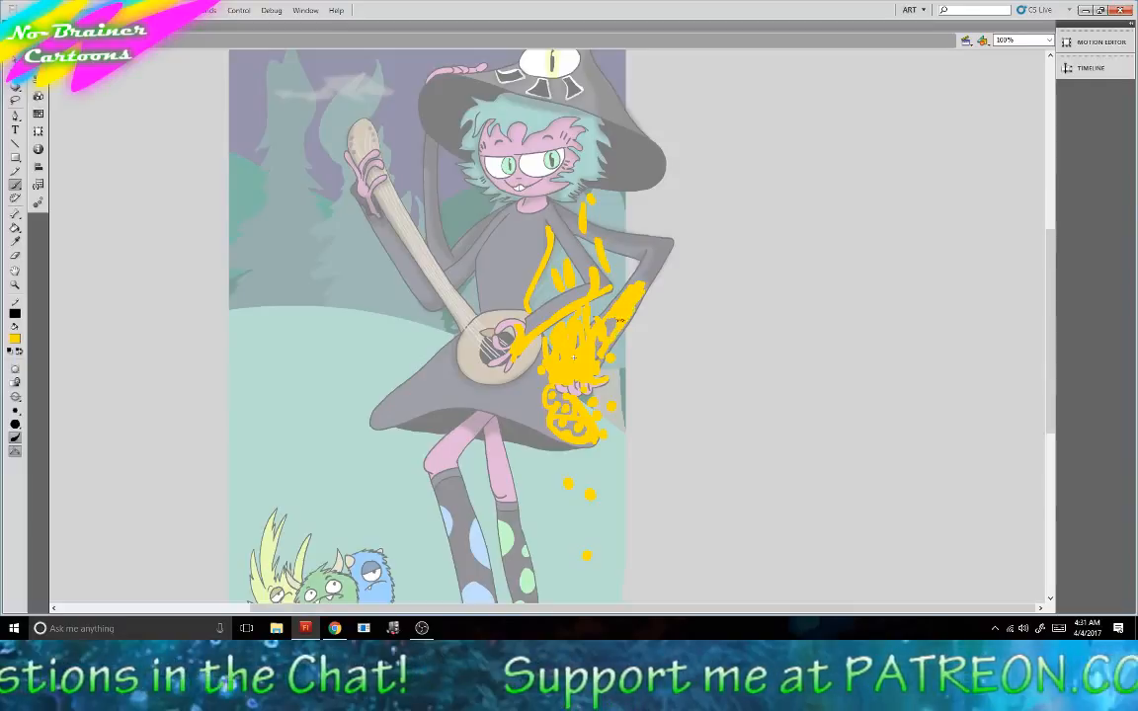
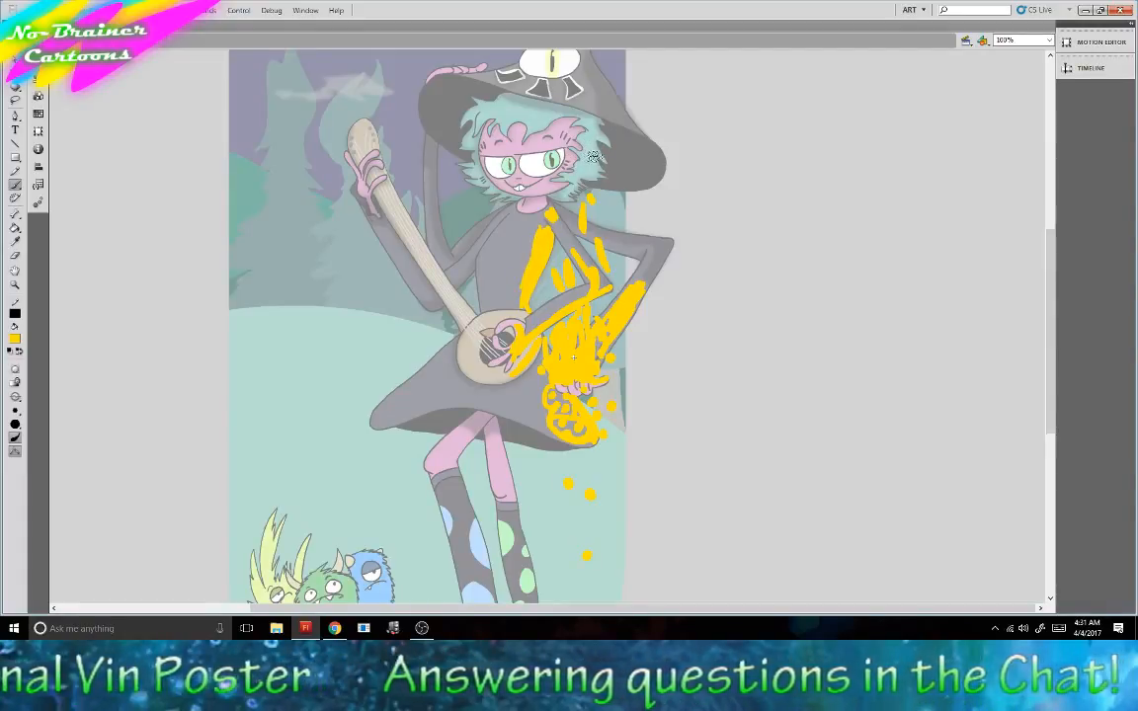
pyautogui.click(54, 40)
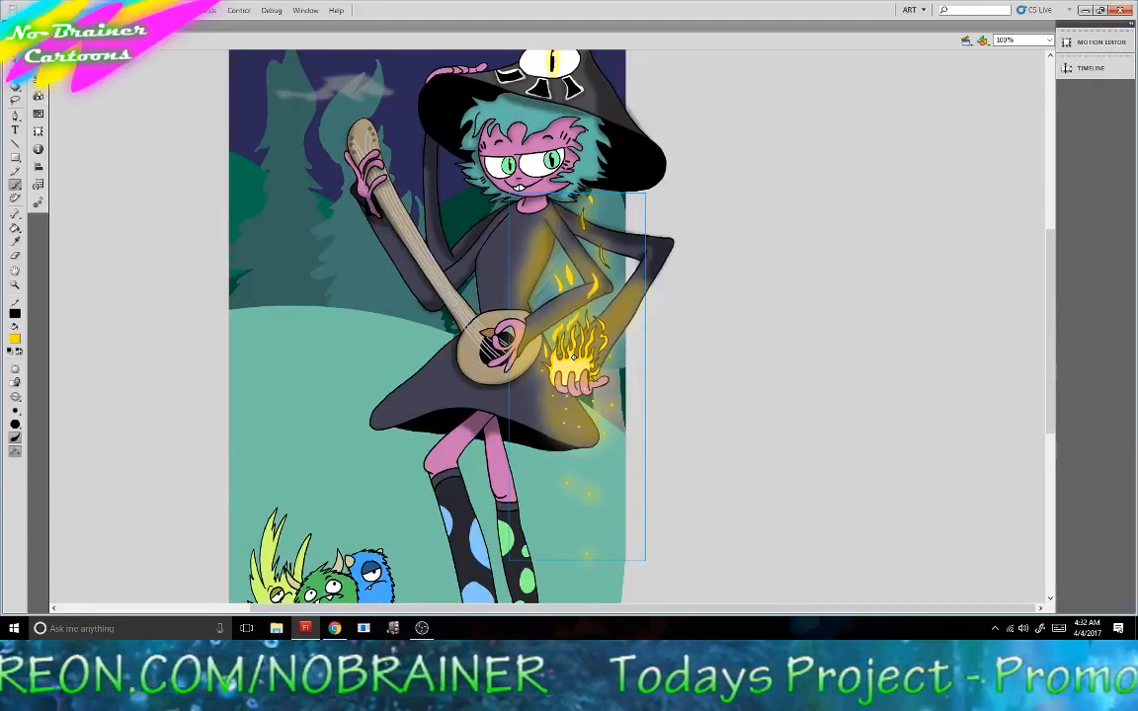
pyautogui.click(15, 47)
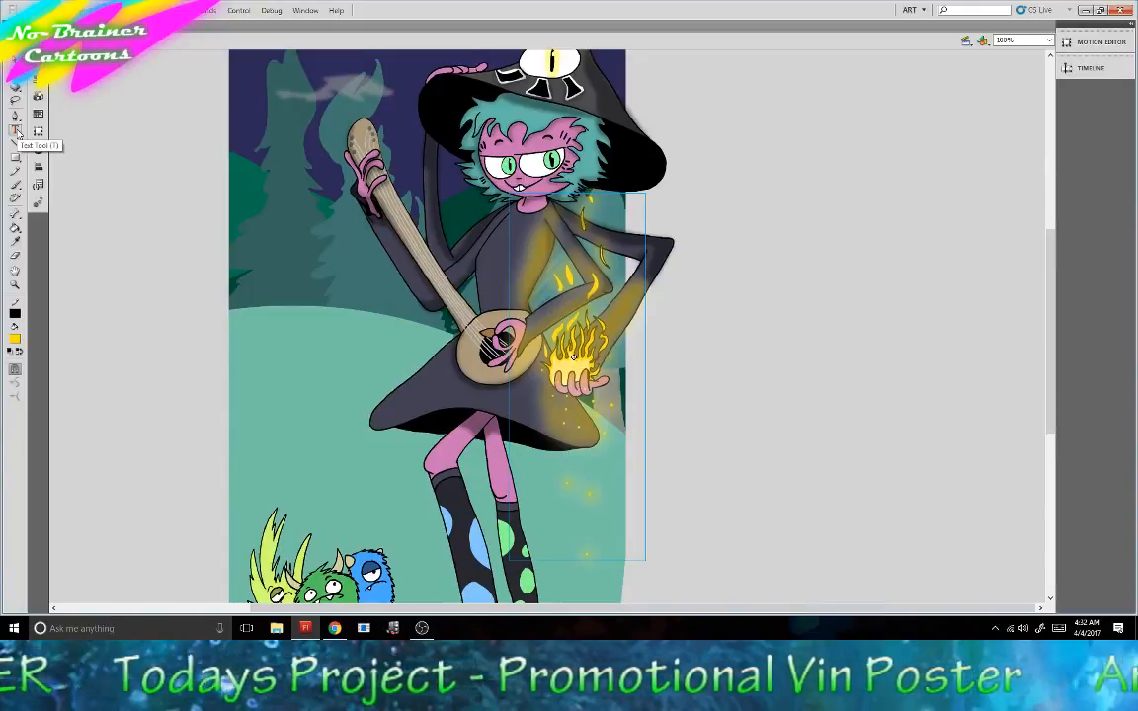
# Lock Layer 5 and add a new layer above it.
pyautogui.moveTo(1050, 332); pyautogui.dragTo(1050, 306)
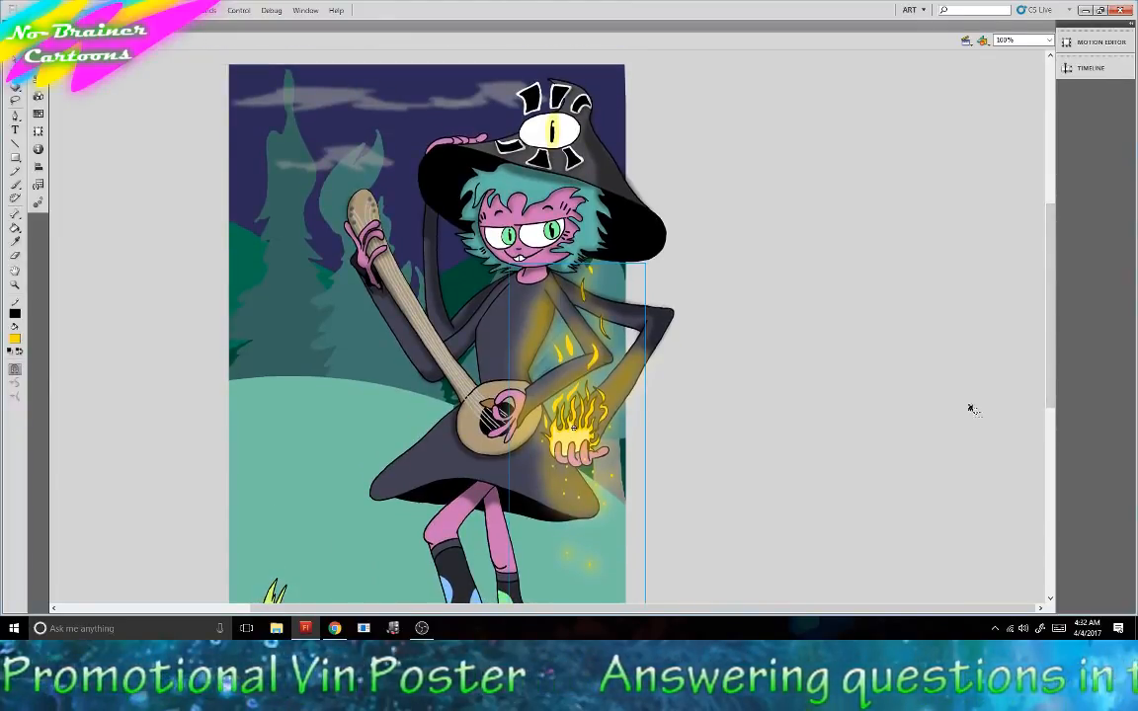
pyautogui.moveTo(660, 609); pyautogui.dragTo(635, 610)
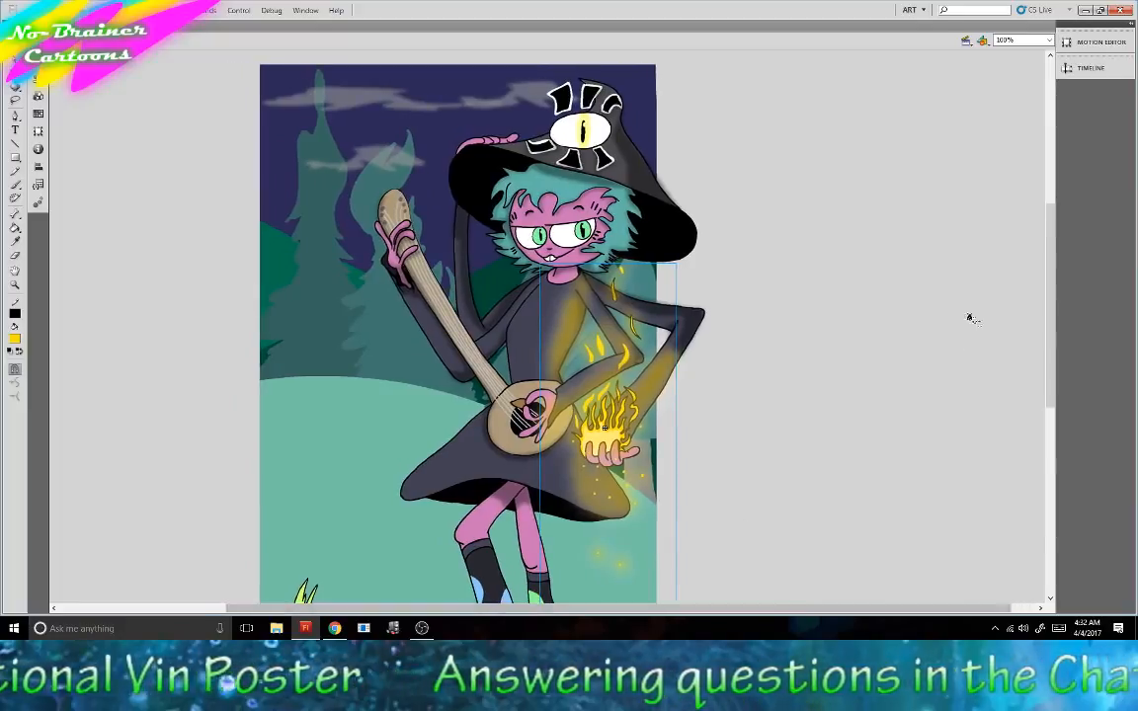
pyautogui.scroll(1, 943, 272)
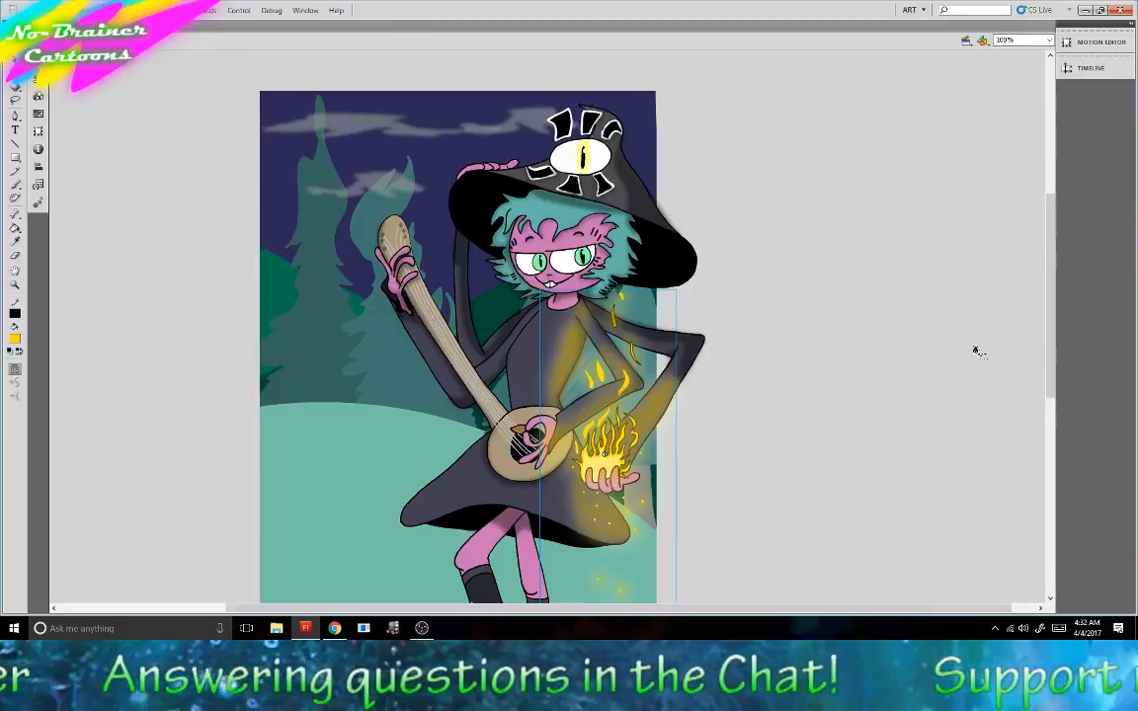
pyautogui.click(1076, 69)
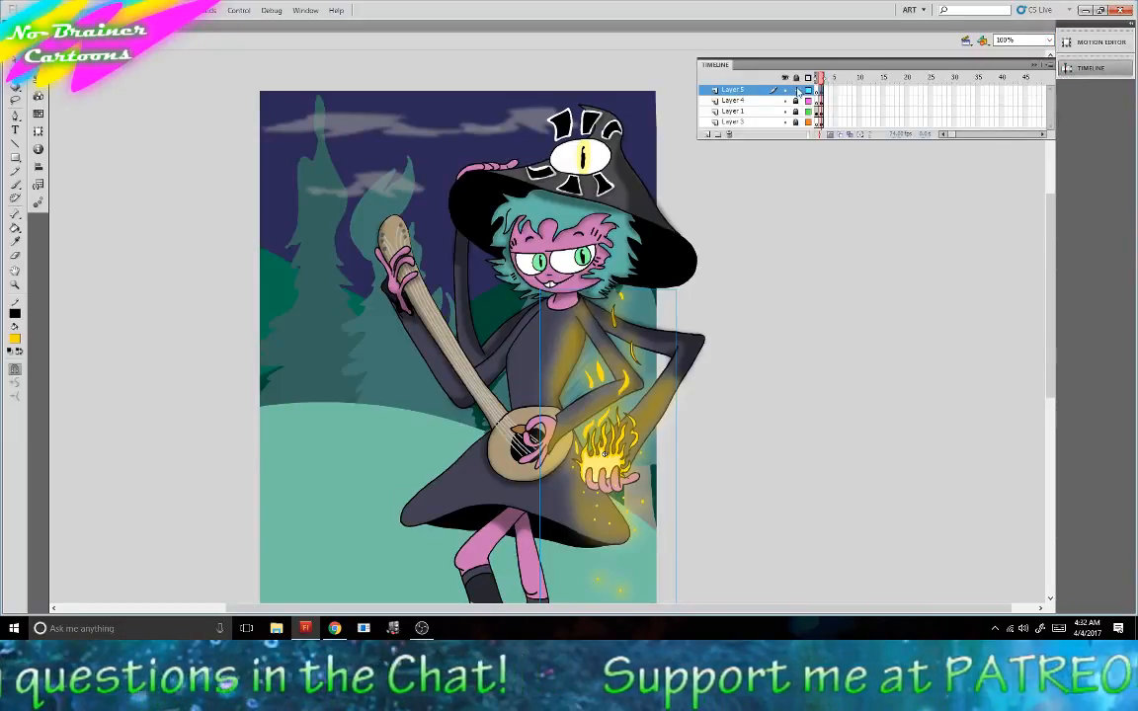
pyautogui.click(707, 134)
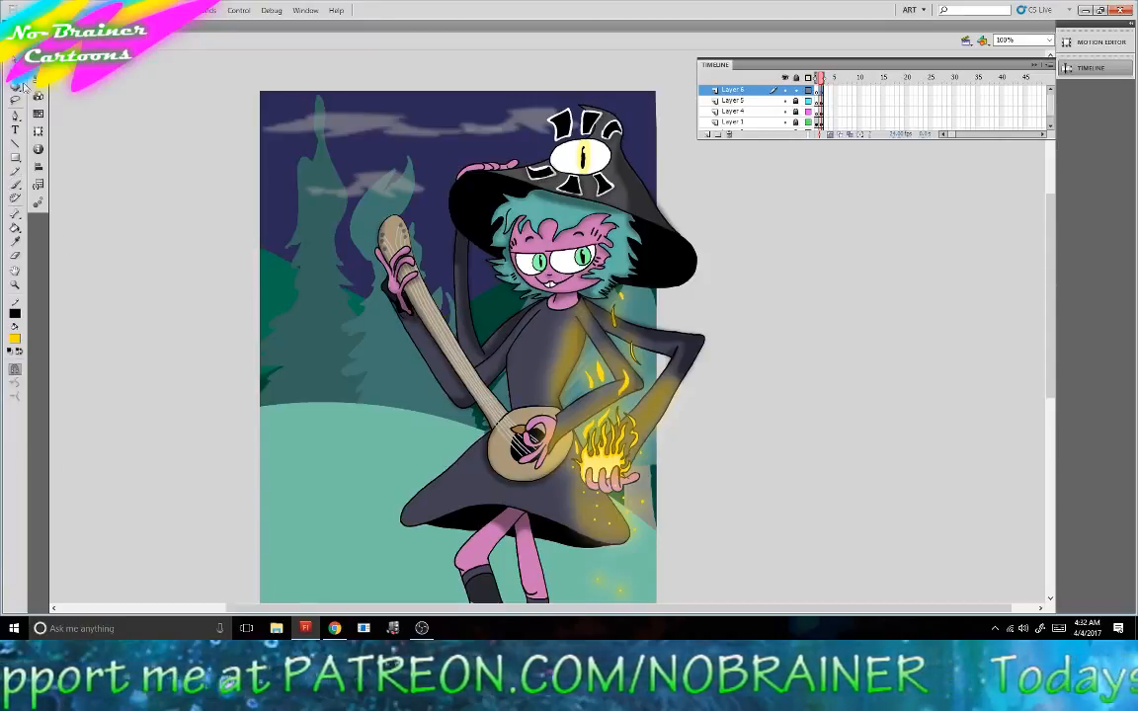
pyautogui.click(143, 196)
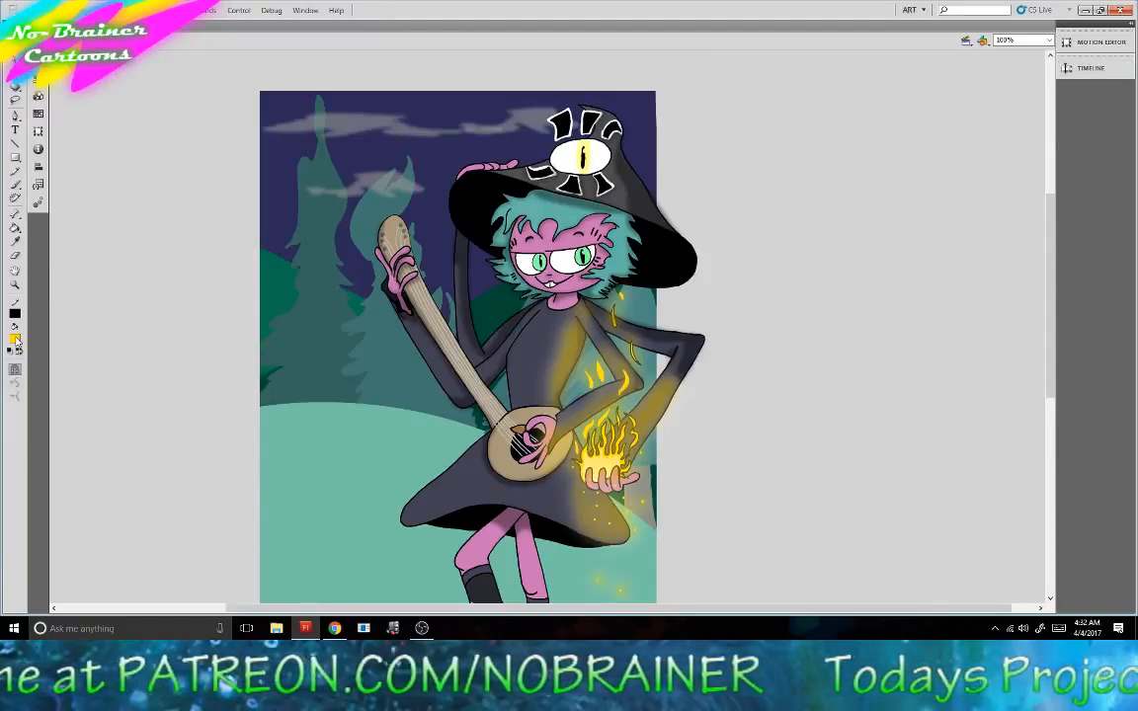
# Set the fill color to white and brush a small highlight on the witch's hand holding the hat.
pyautogui.click(15, 339)
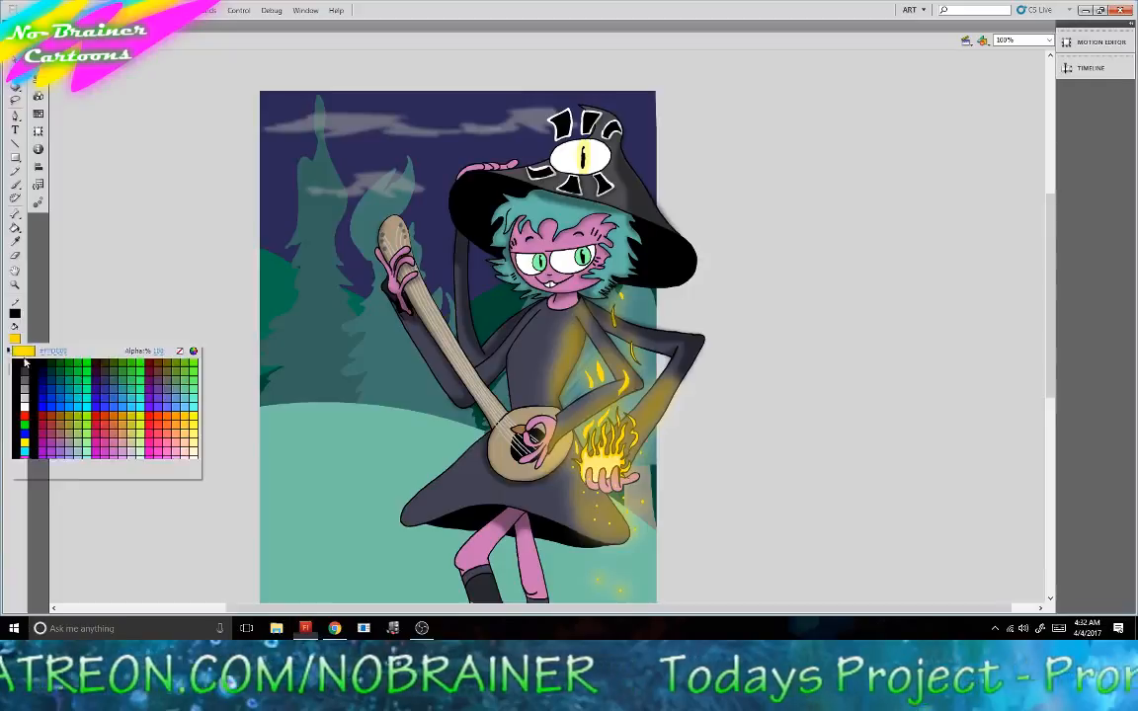
pyautogui.click(26, 366)
pyautogui.click(18, 185)
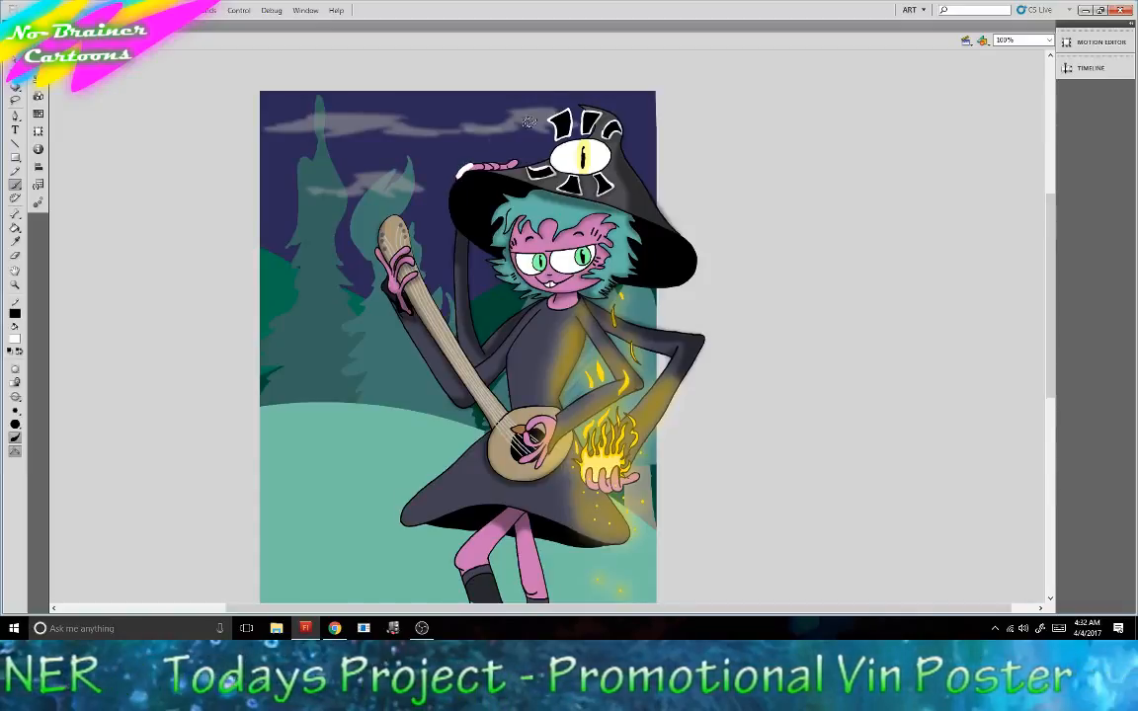
# Convert the white hand highlight to a movie clip symbol with the default name.
pyautogui.click(15, 60)
pyautogui.rightClick(462, 163)
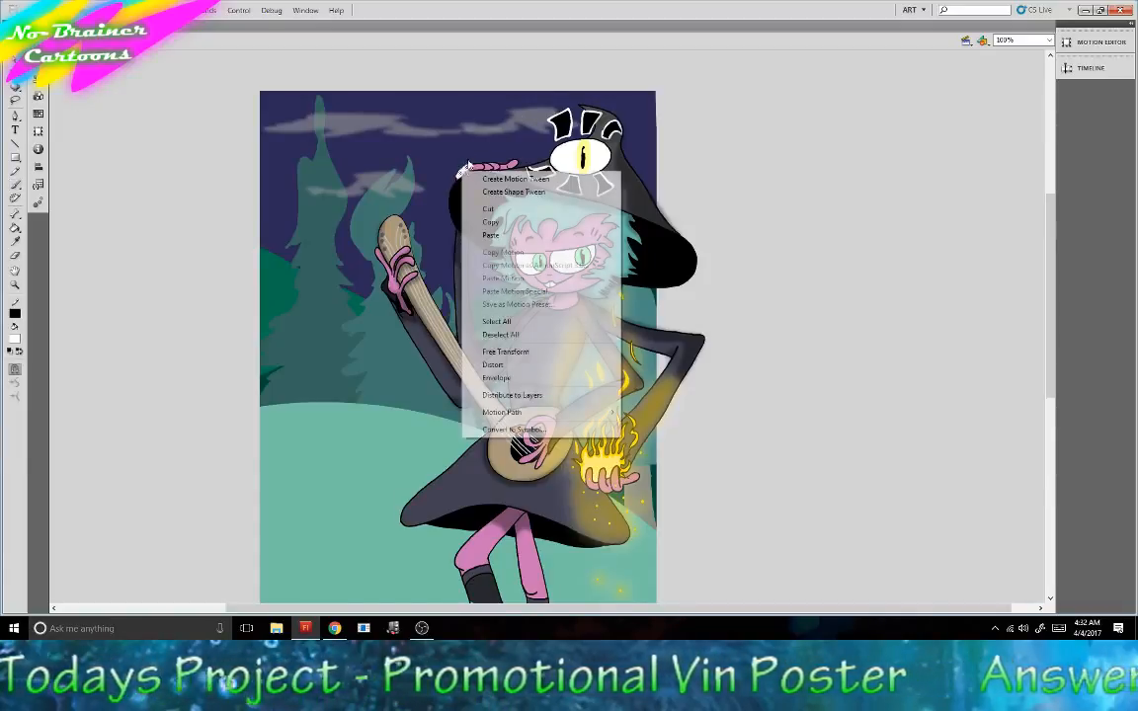
pyautogui.click(499, 408)
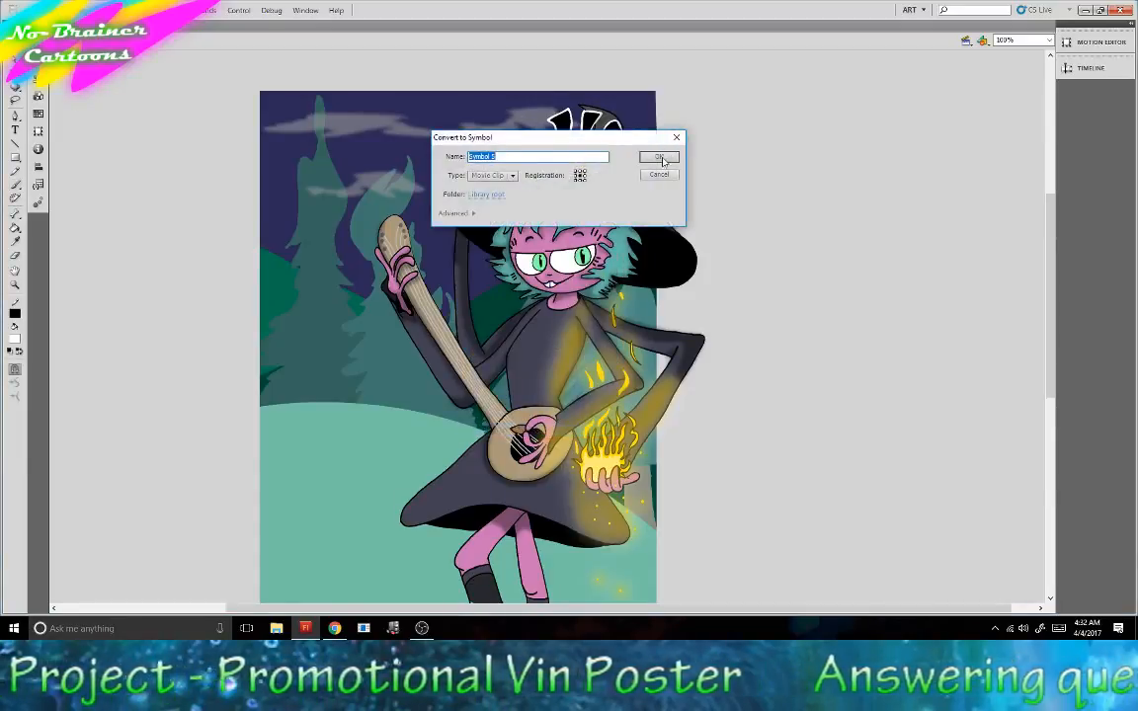
pyautogui.click(658, 157)
# Inside the highlight symbol, brush white rim light along the hat, hands, banjo neck, arms, torso, skirt and legs, and return to the main scene.
pyautogui.doubleClick(481, 164)
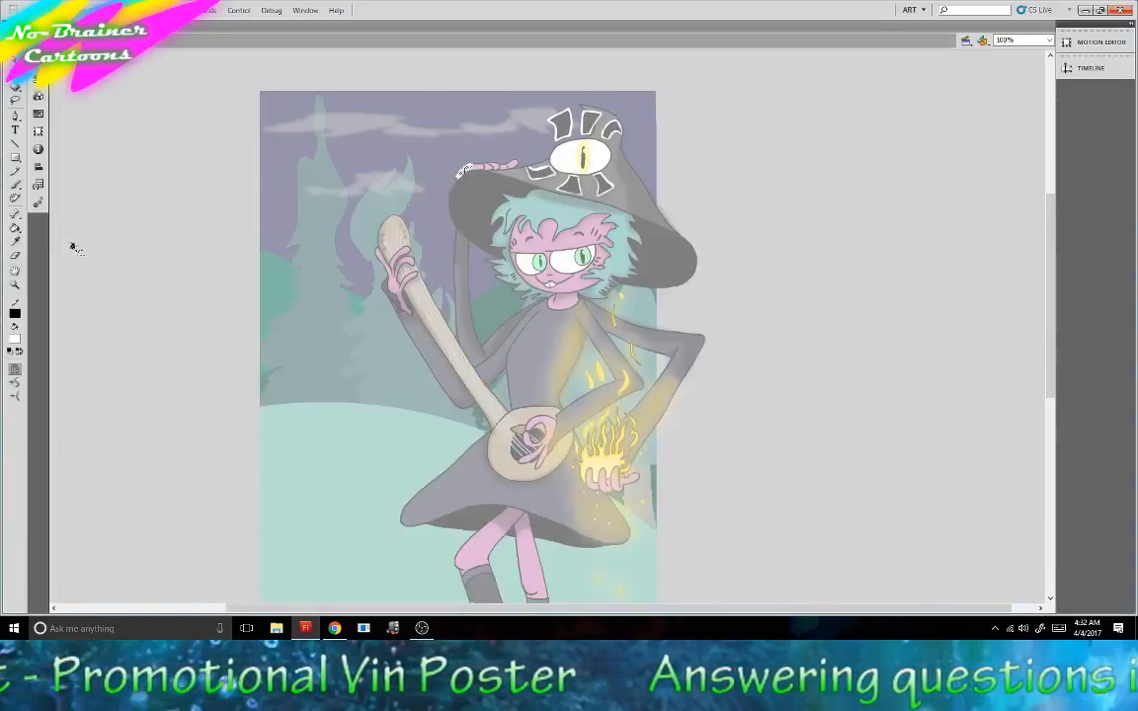
pyautogui.click(14, 185)
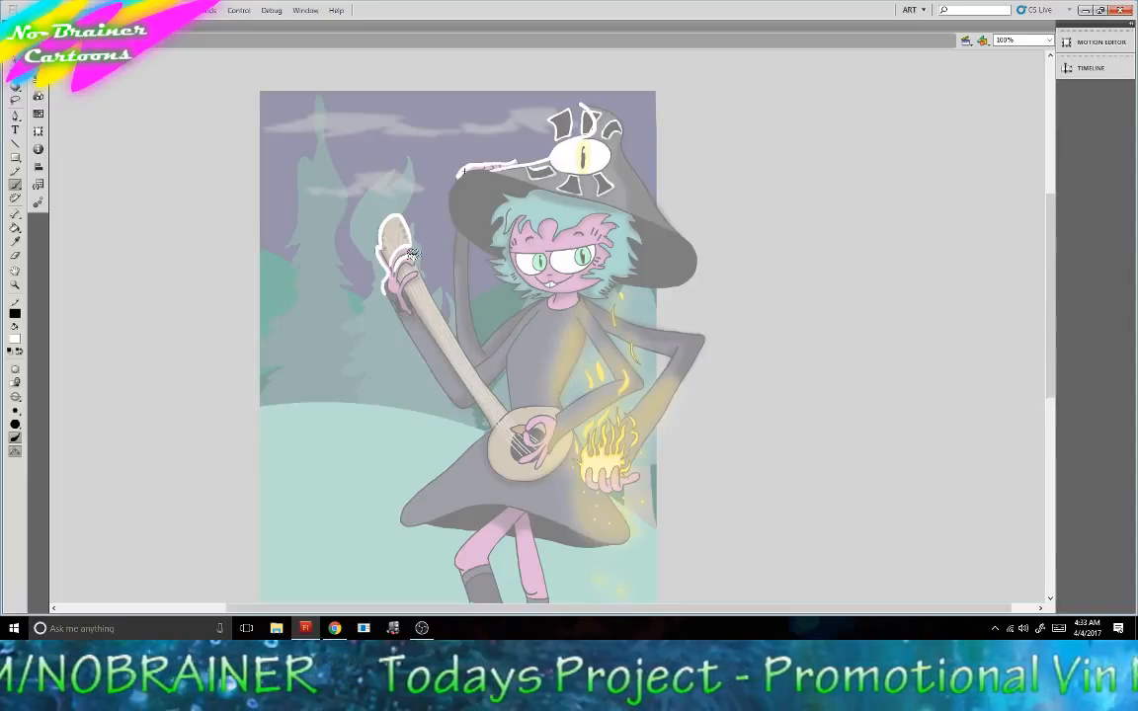
pyautogui.moveTo(412, 254); pyautogui.dragTo(516, 418)
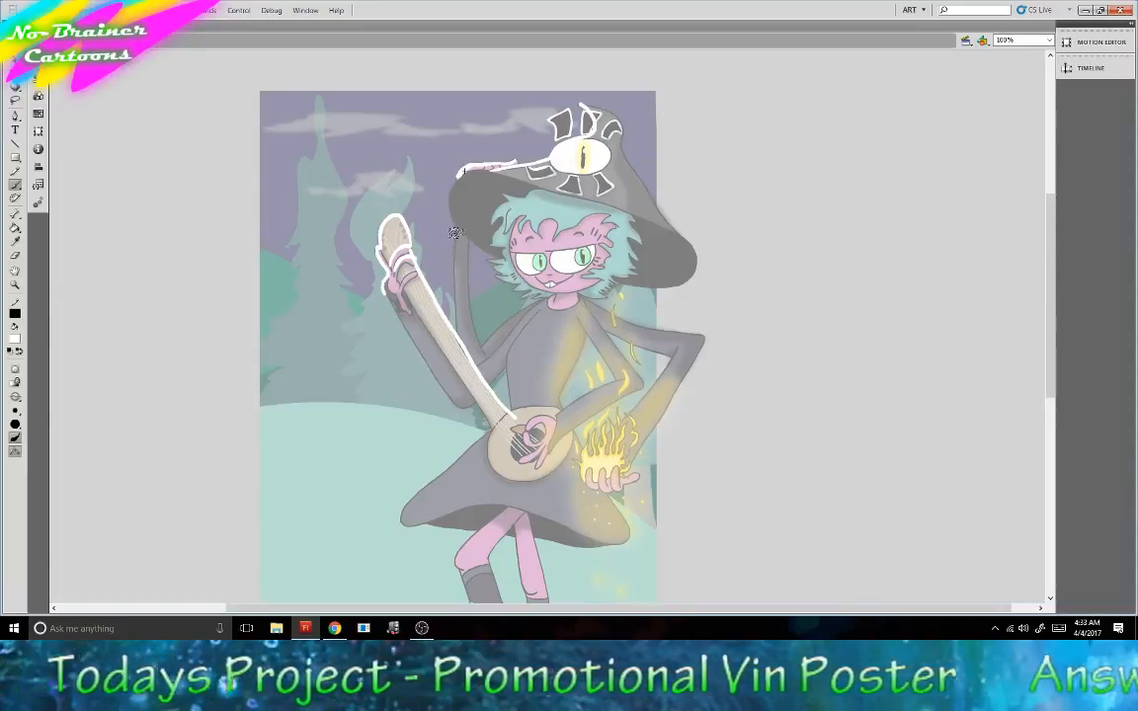
pyautogui.moveTo(455, 245); pyautogui.dragTo(447, 334)
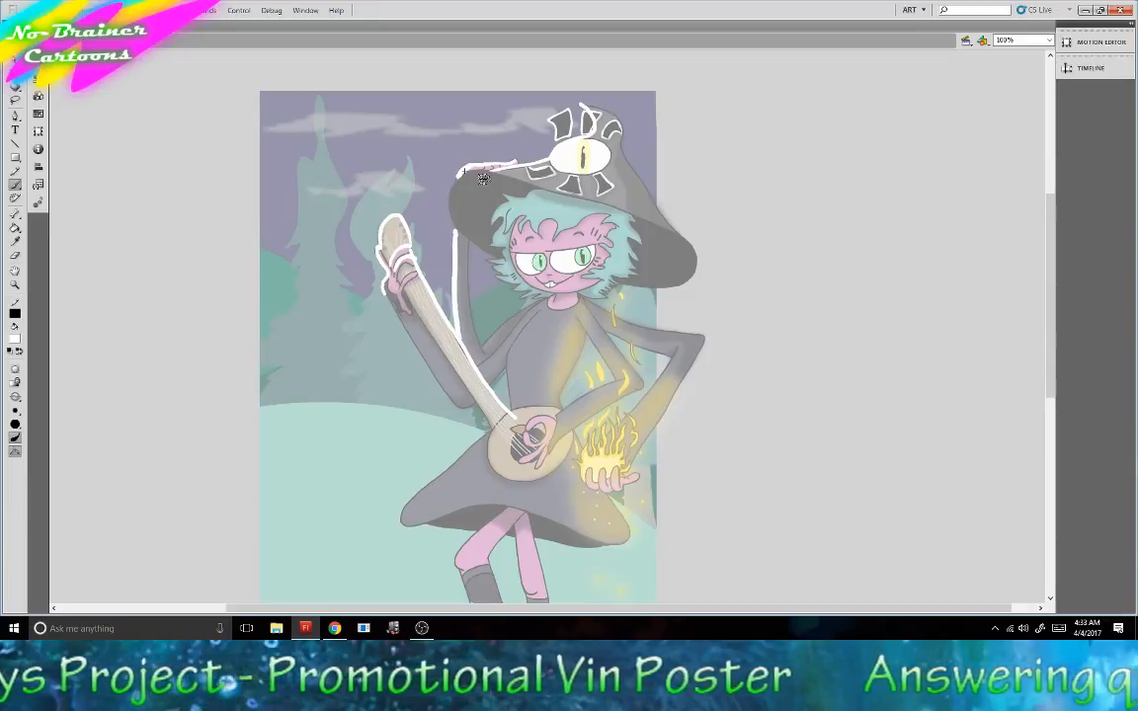
pyautogui.moveTo(534, 301); pyautogui.dragTo(481, 347)
pyautogui.moveTo(540, 311)
pyautogui.mouseDown()
pyautogui.moveTo(509, 350)
pyautogui.moveTo(509, 414)
pyautogui.moveTo(412, 499)
pyautogui.mouseUp()
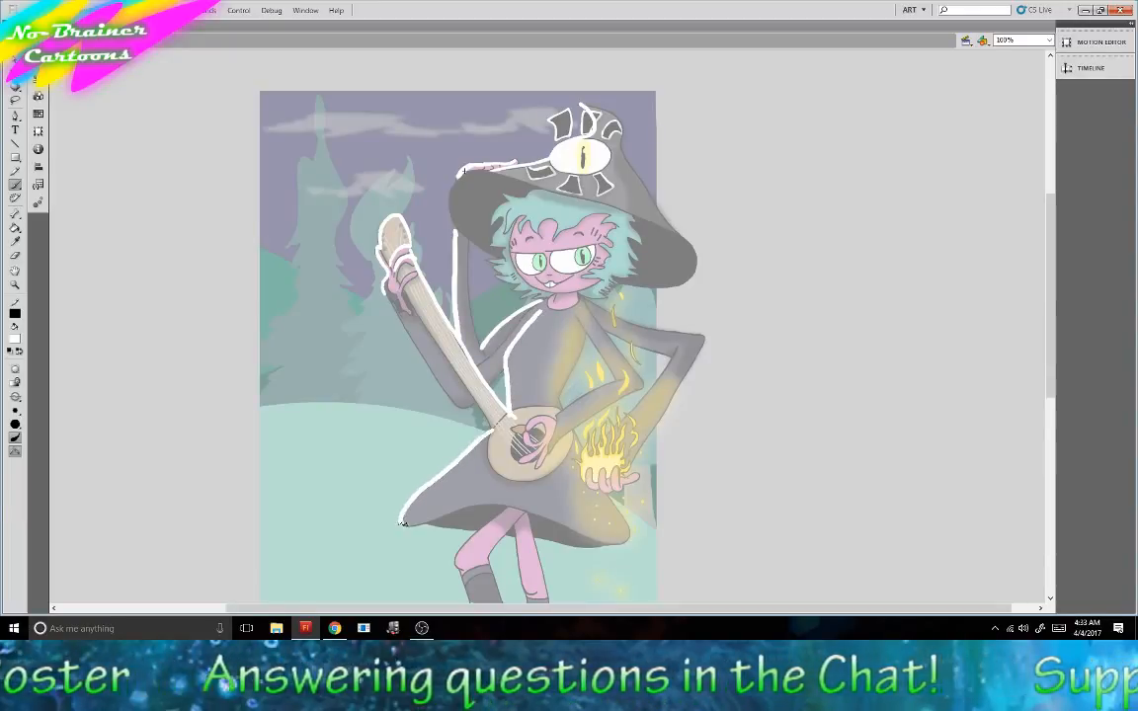
pyautogui.moveTo(1050, 391); pyautogui.dragTo(1049, 407)
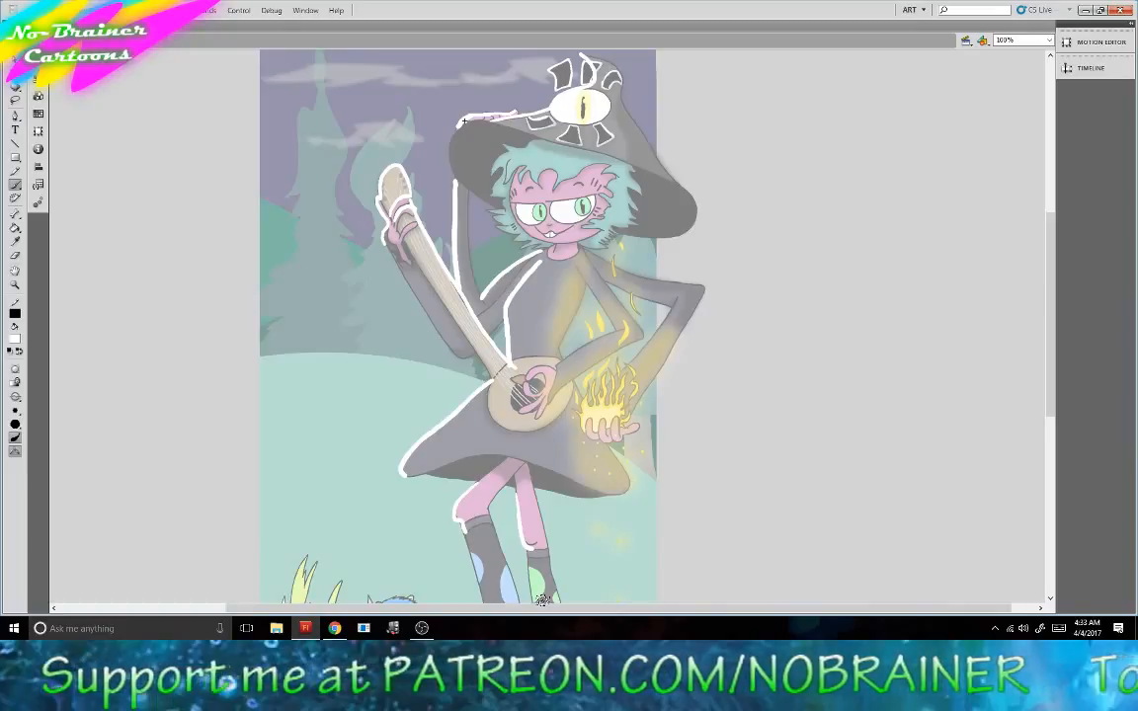
pyautogui.click(79, 40)
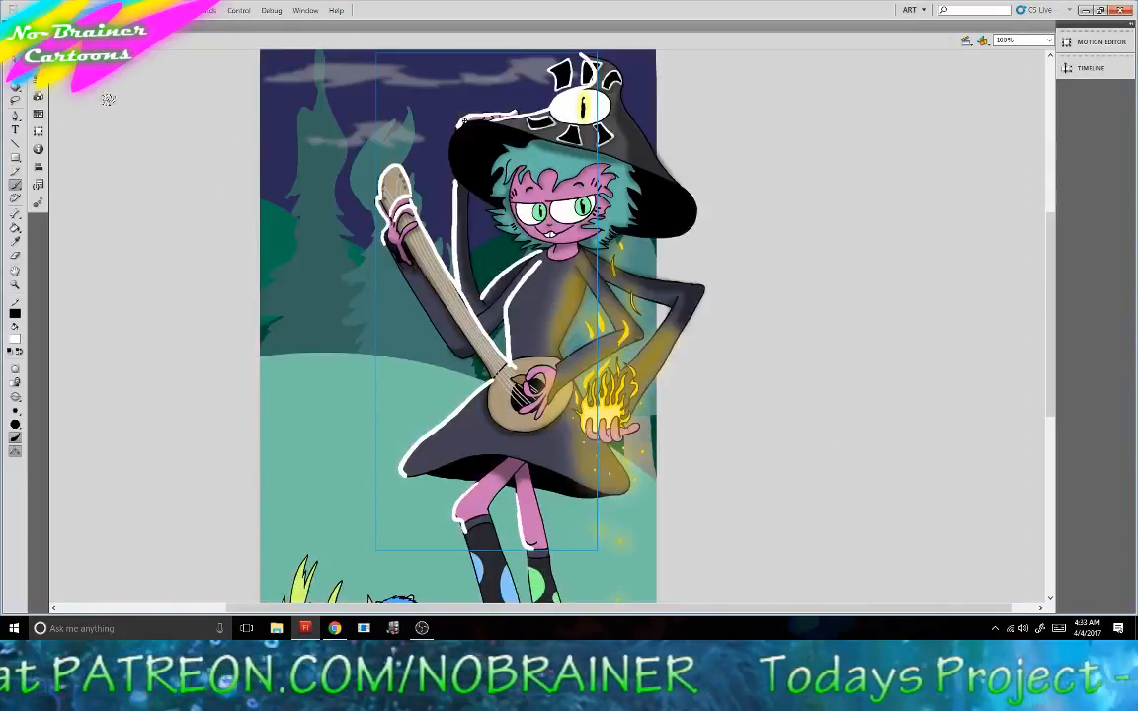
# Apply an Alpha color effect of 47% to the white highlight symbol.
pyautogui.click(43, 78)
pyautogui.click(128, 270)
pyautogui.click(144, 325)
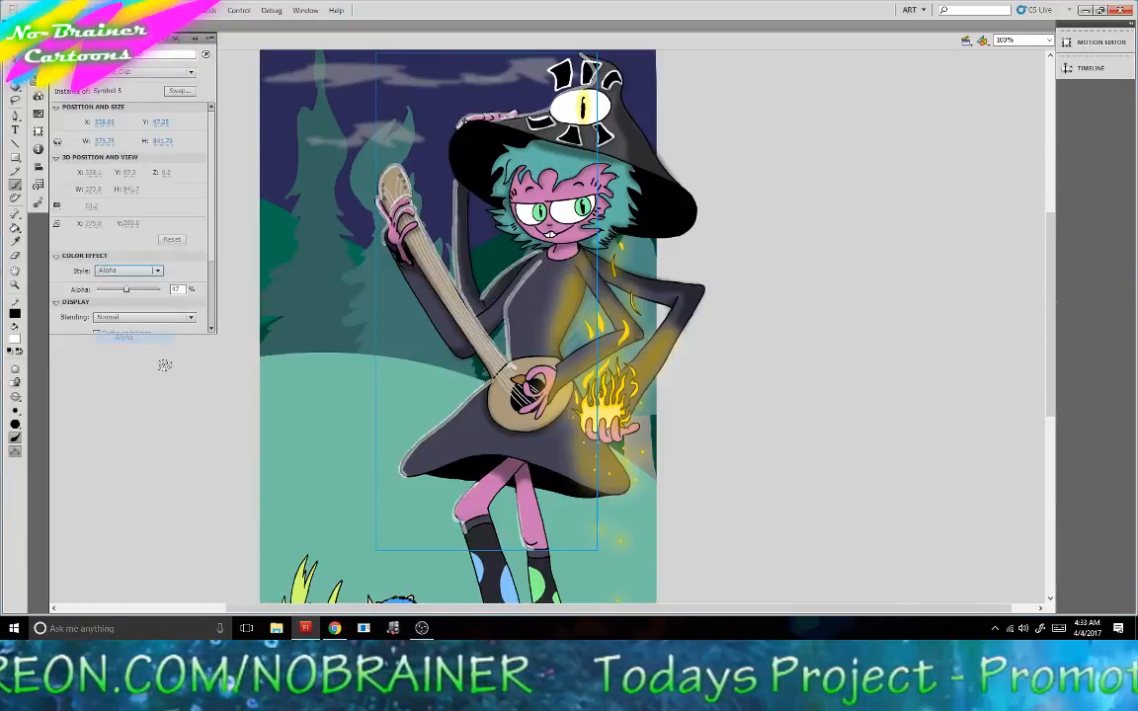
# Add a Blur filter to the white highlight symbol and set its quality to High.
pyautogui.scroll(-3, 210, 219)
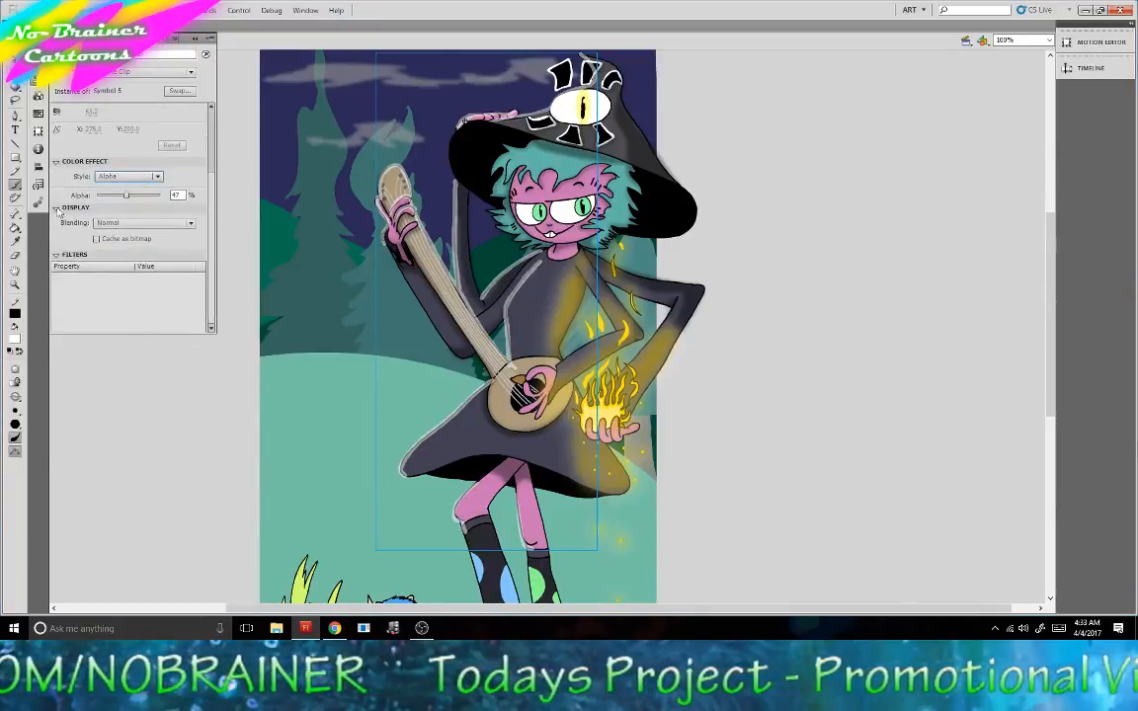
pyautogui.click(55, 253)
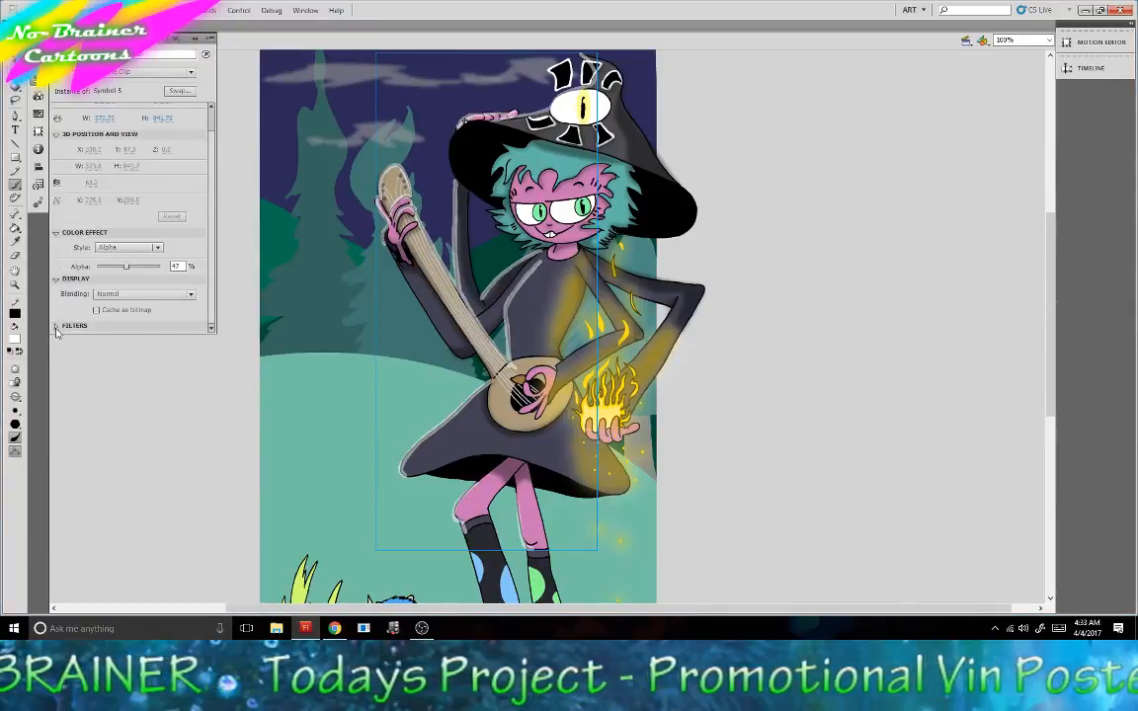
pyautogui.click(55, 325)
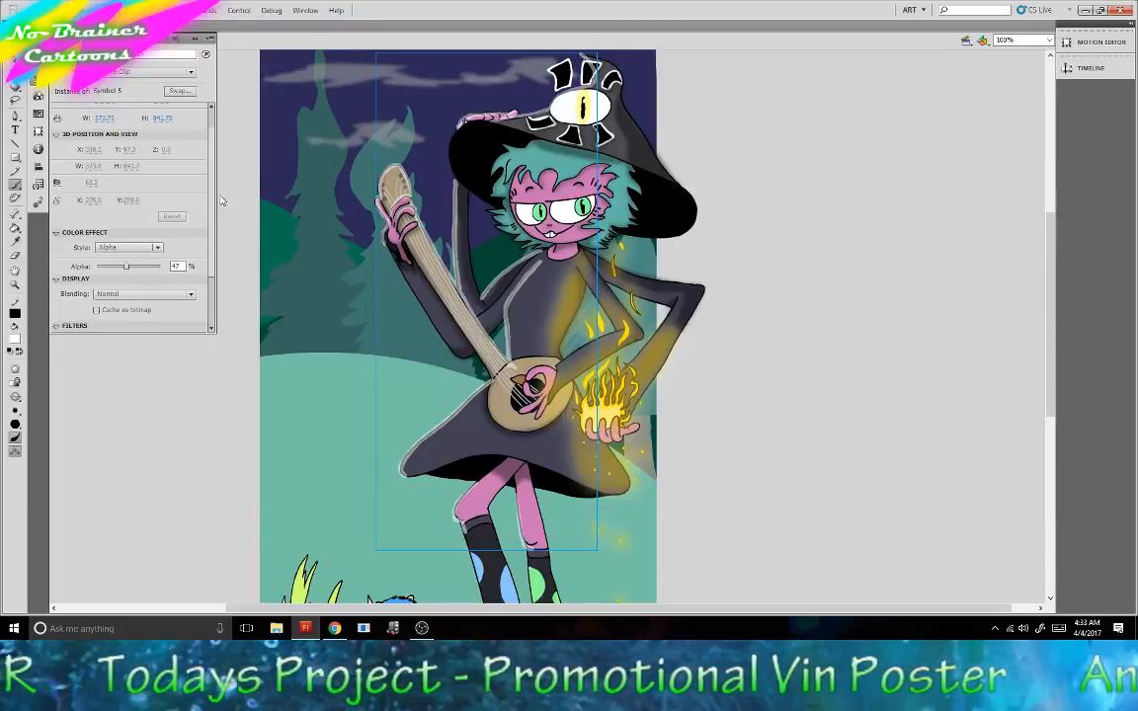
pyautogui.moveTo(211, 195); pyautogui.dragTo(212, 231)
pyautogui.click(57, 328)
pyautogui.click(89, 393)
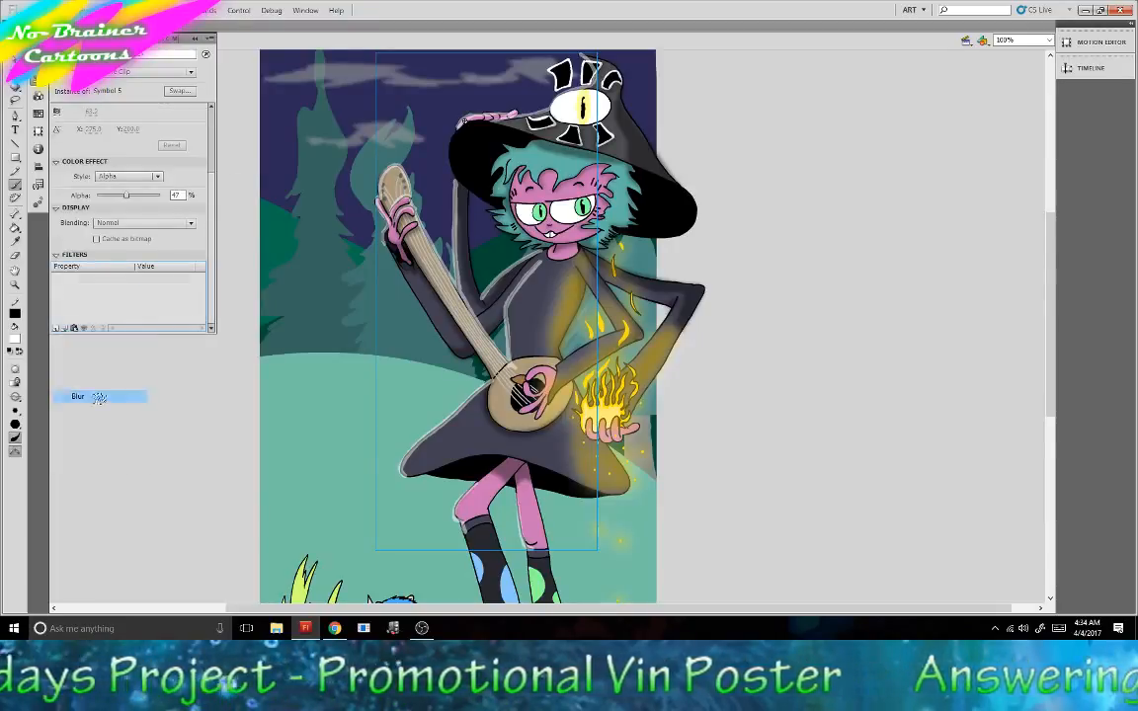
pyautogui.click(158, 312)
pyautogui.click(169, 351)
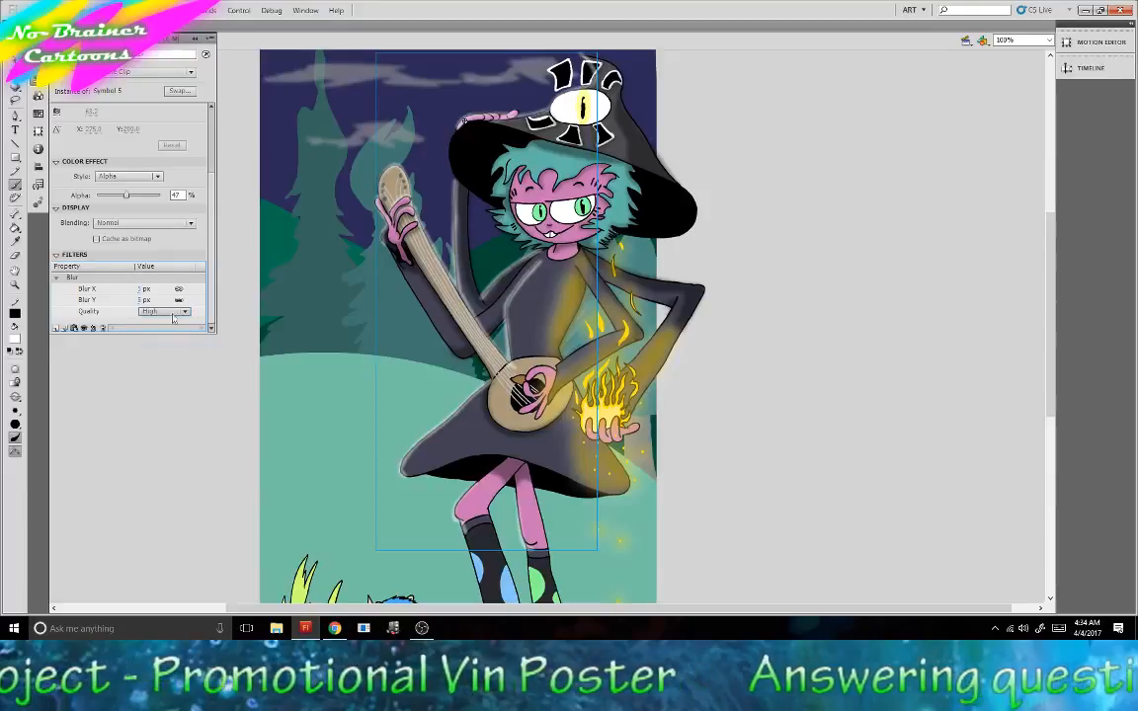
# Set the highlight's blur to 14 px on both axes and readjust its alpha.
pyautogui.click(143, 299)
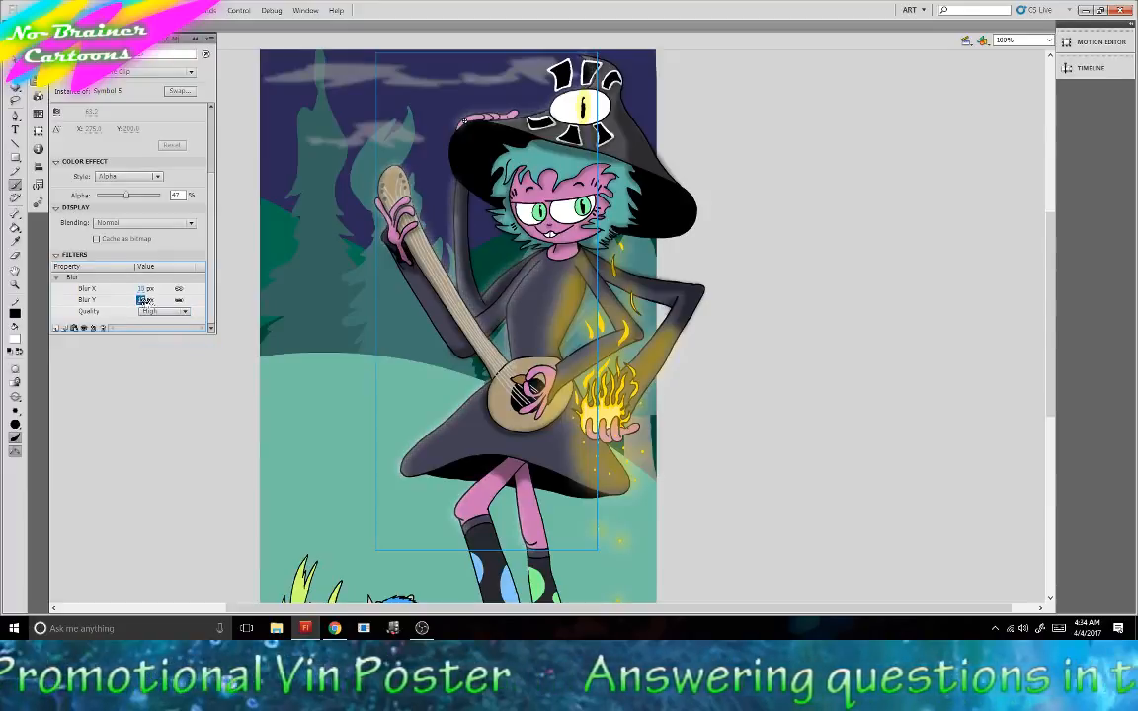
pyautogui.moveTo(147, 302); pyautogui.dragTo(143, 302)
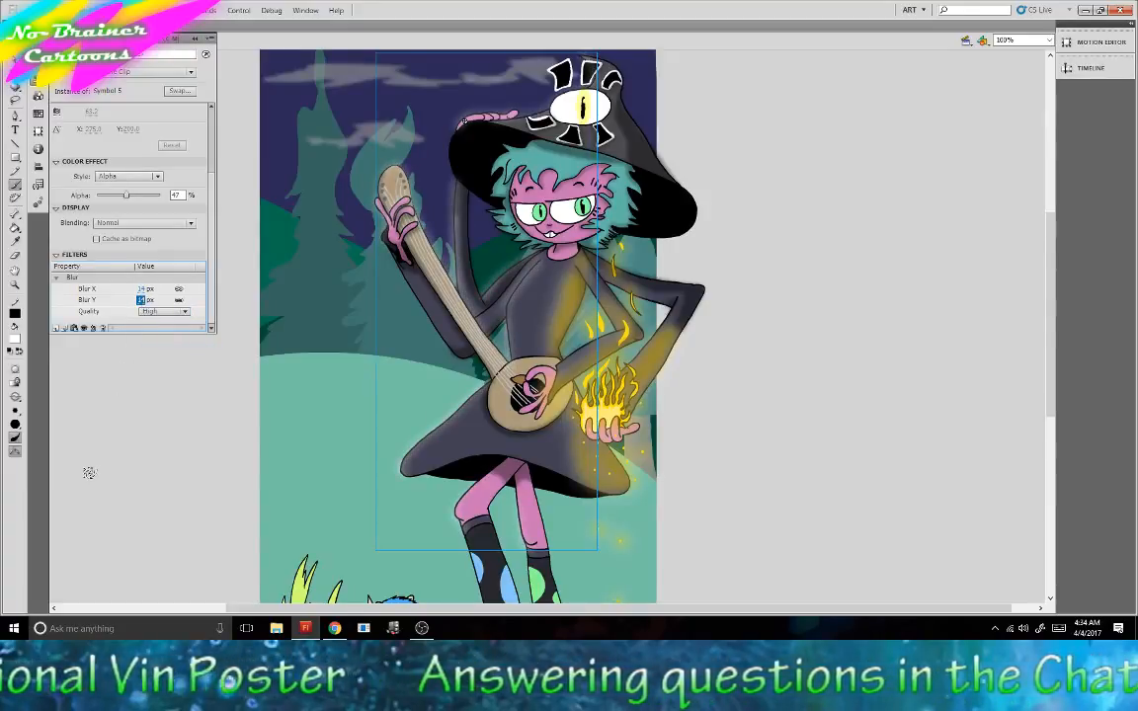
pyautogui.moveTo(135, 197); pyautogui.dragTo(126, 233)
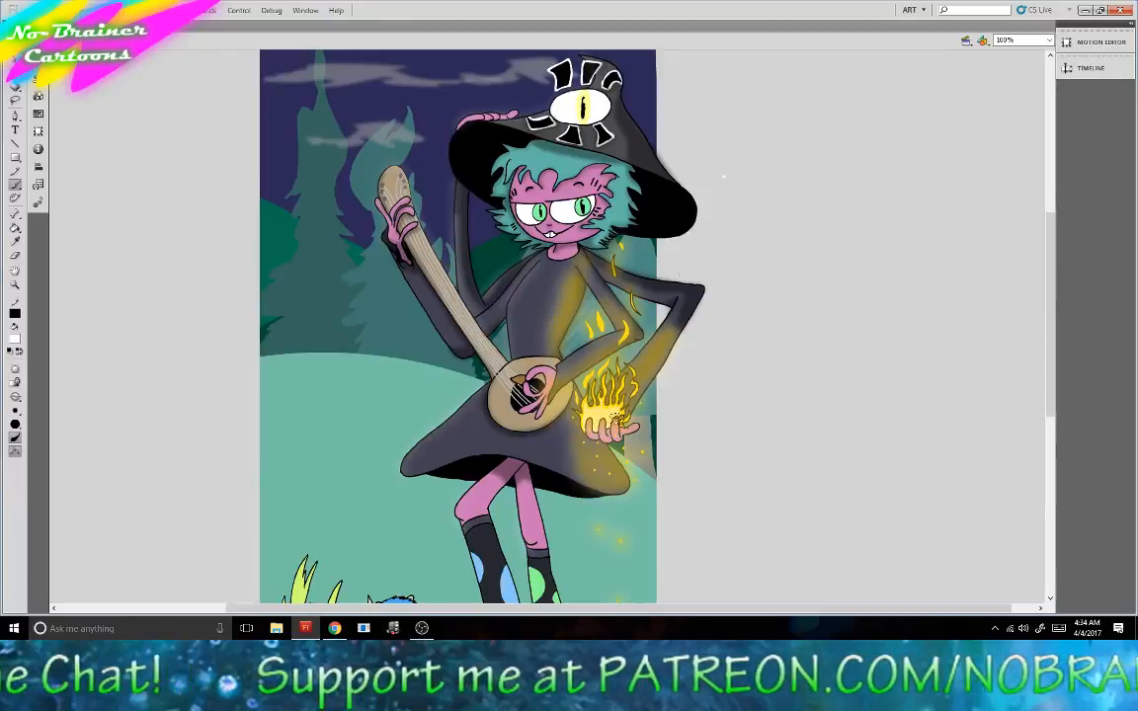
# Erase the stray white dot beside the hat brim and switch to the Selection tool.
pyautogui.click(14, 255)
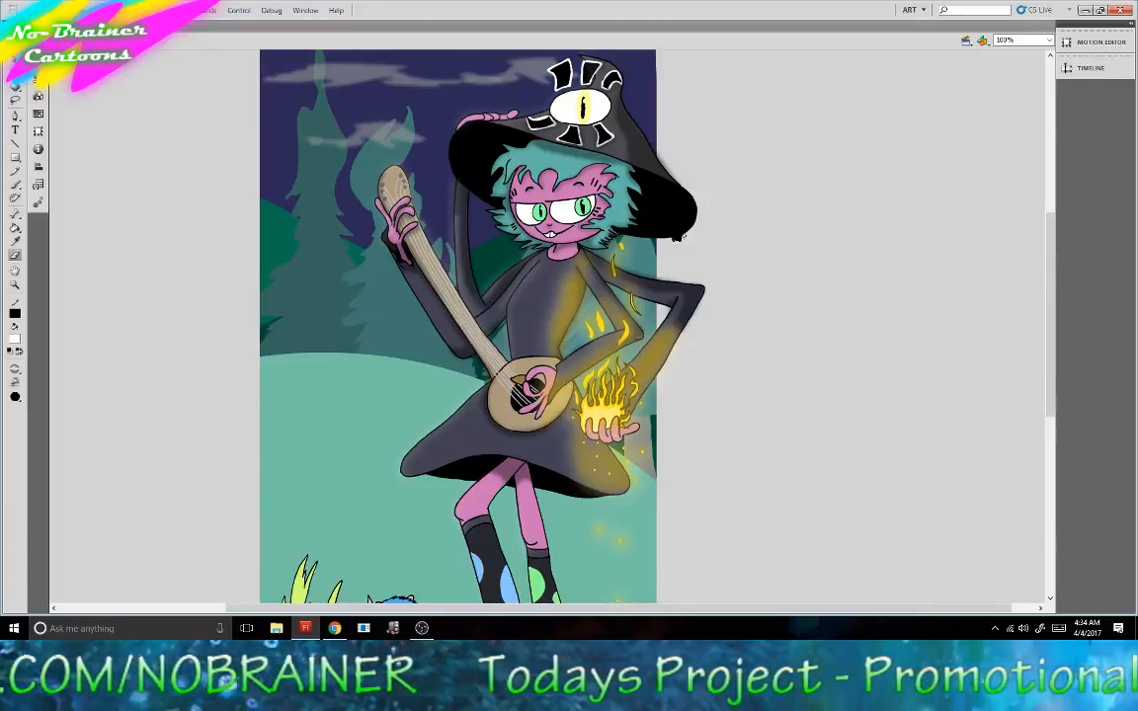
pyautogui.press('v')
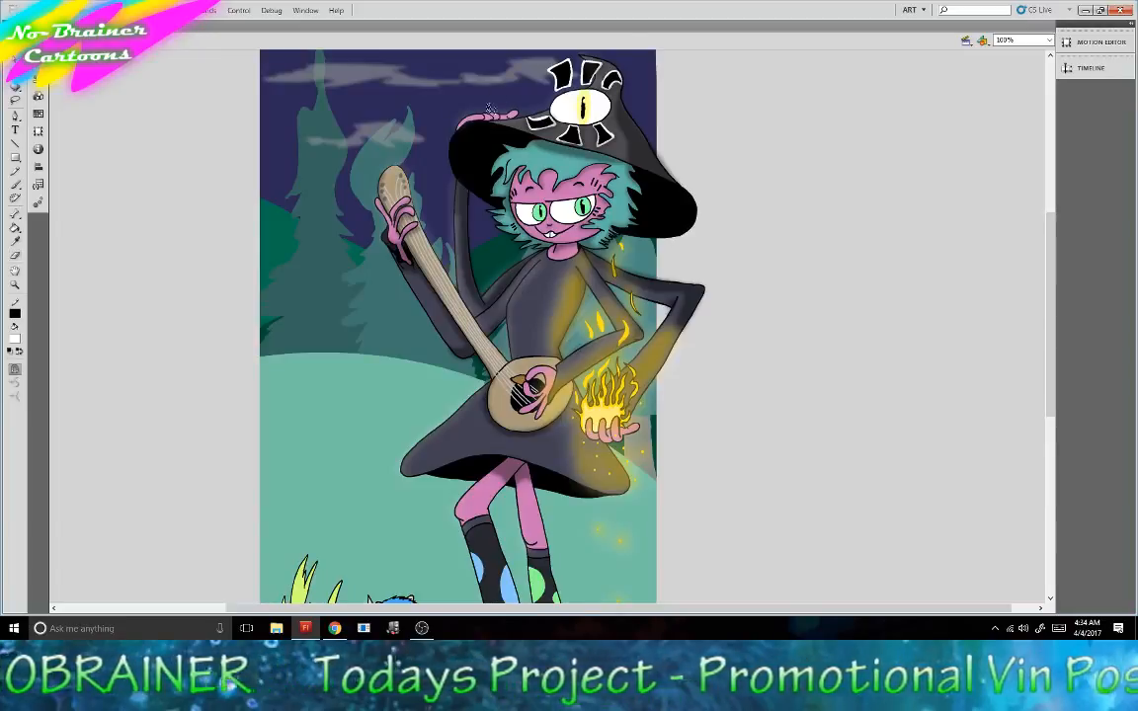
pyautogui.click(440, 110)
pyautogui.click(498, 110)
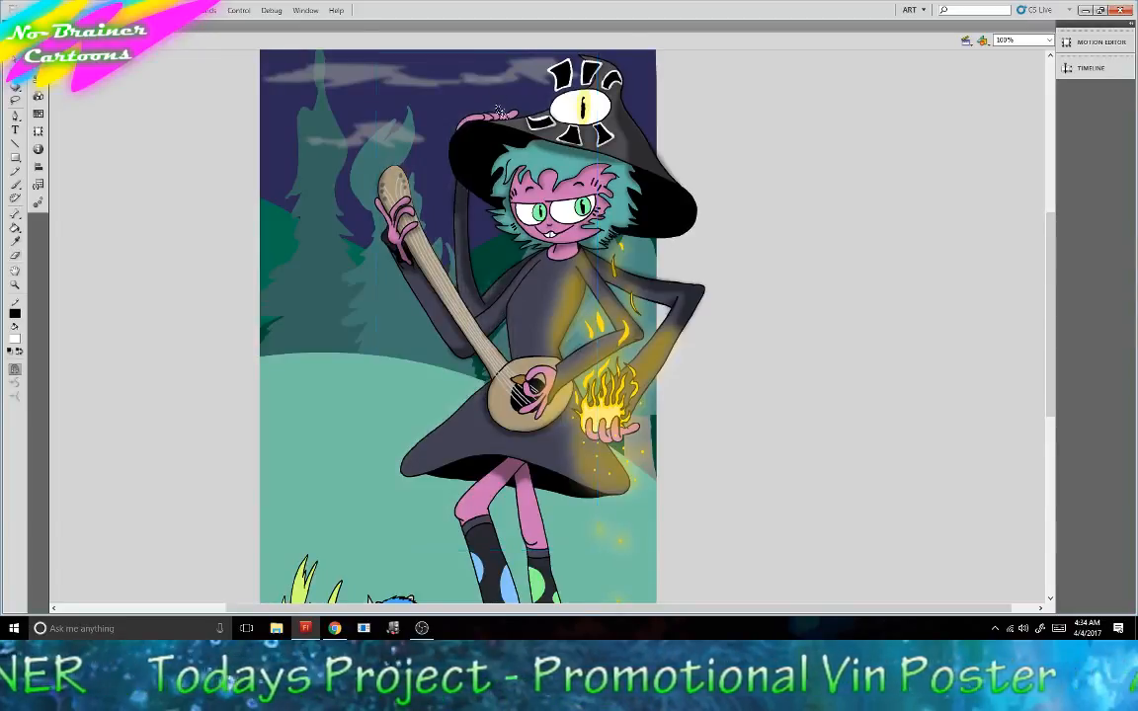
pyautogui.click(499, 110)
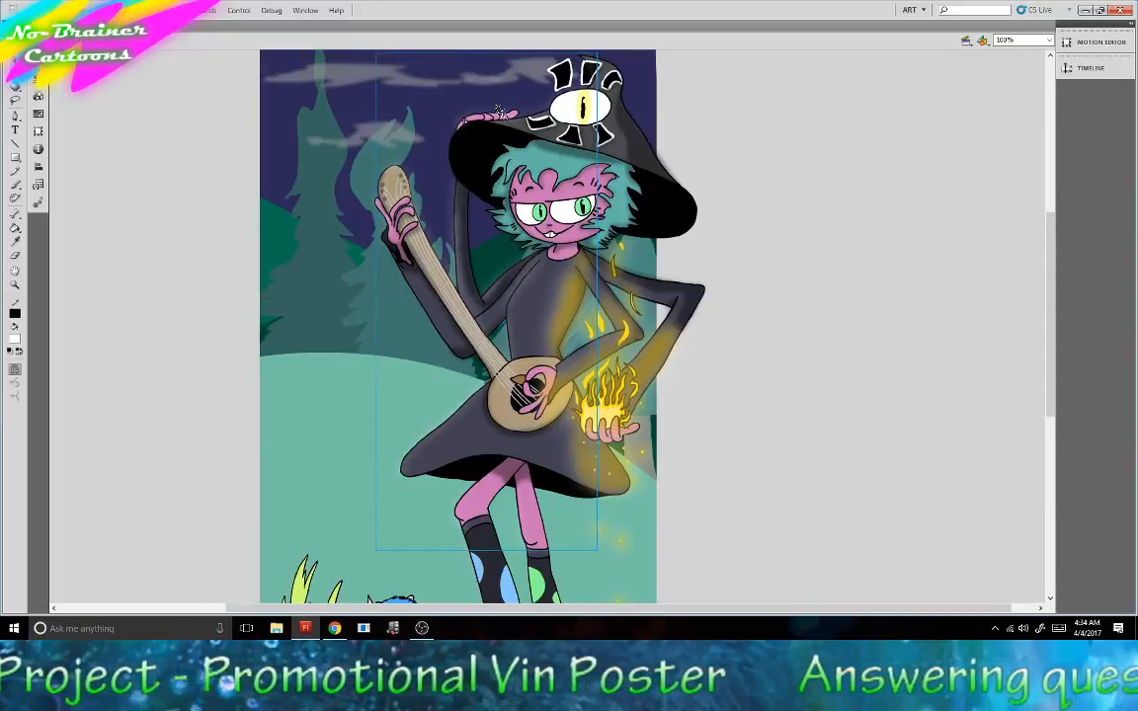
pyautogui.click(499, 110)
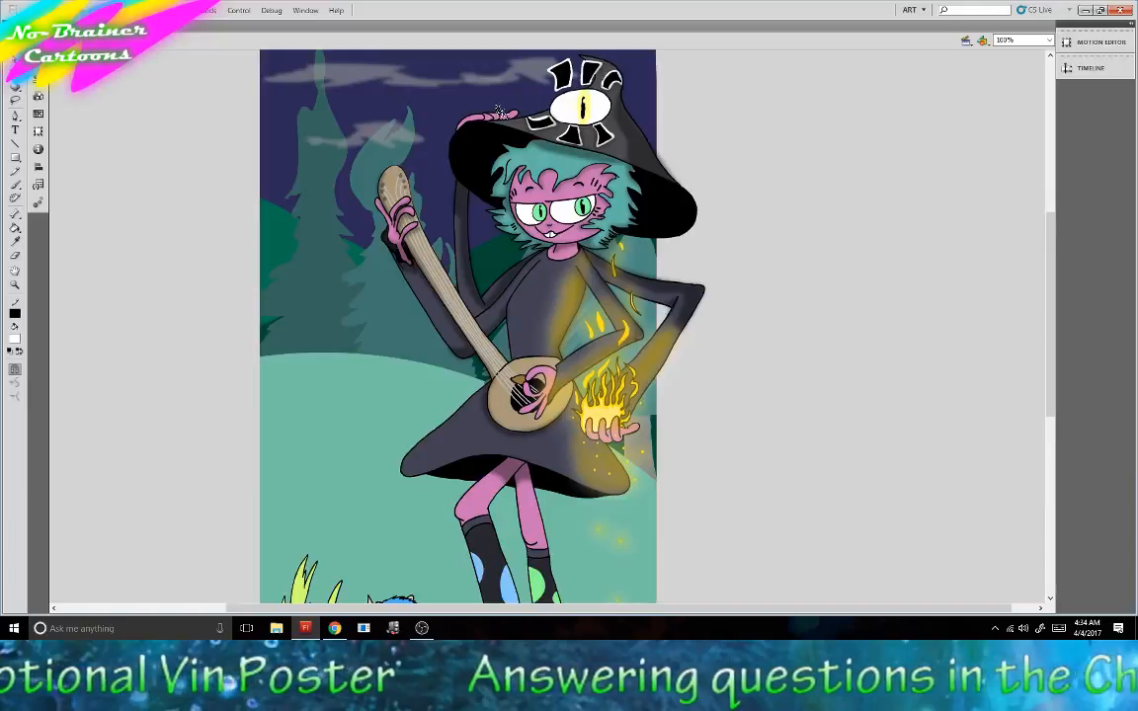
# Delete the topmost Layer 6 from the timeline and select Layer 1.
pyautogui.moveTo(1049, 341)
pyautogui.mouseDown()
pyautogui.moveTo(1056, 391)
pyautogui.moveTo(1055, 331)
pyautogui.mouseUp()
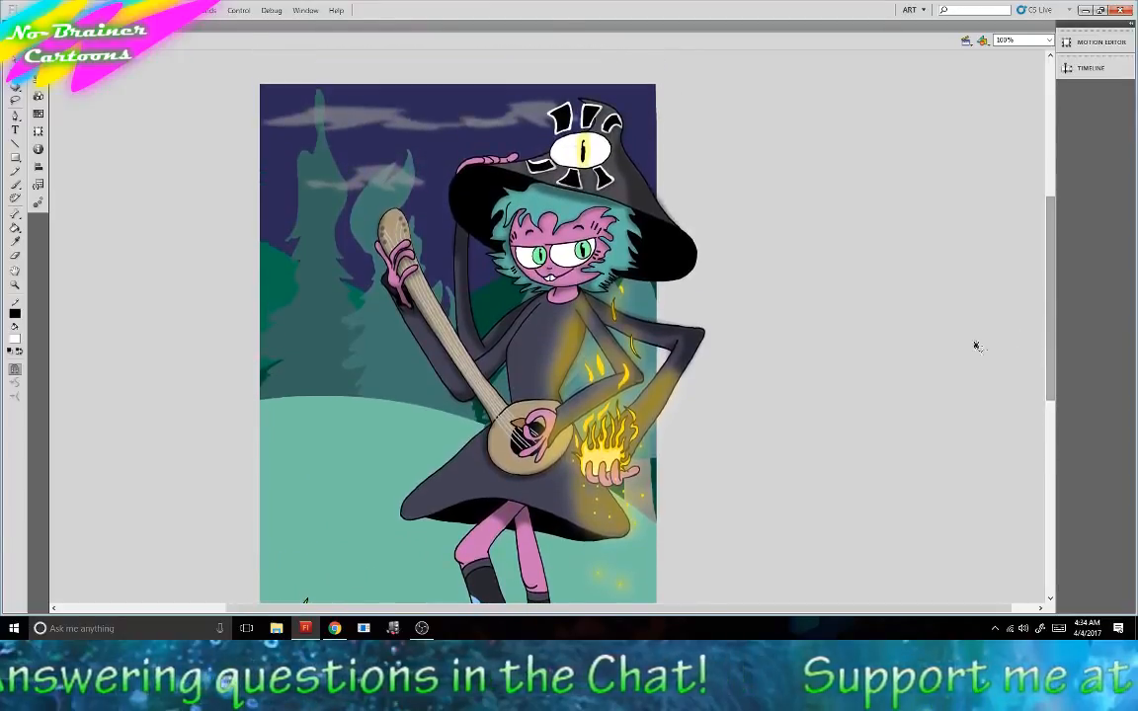
pyautogui.click(1090, 67)
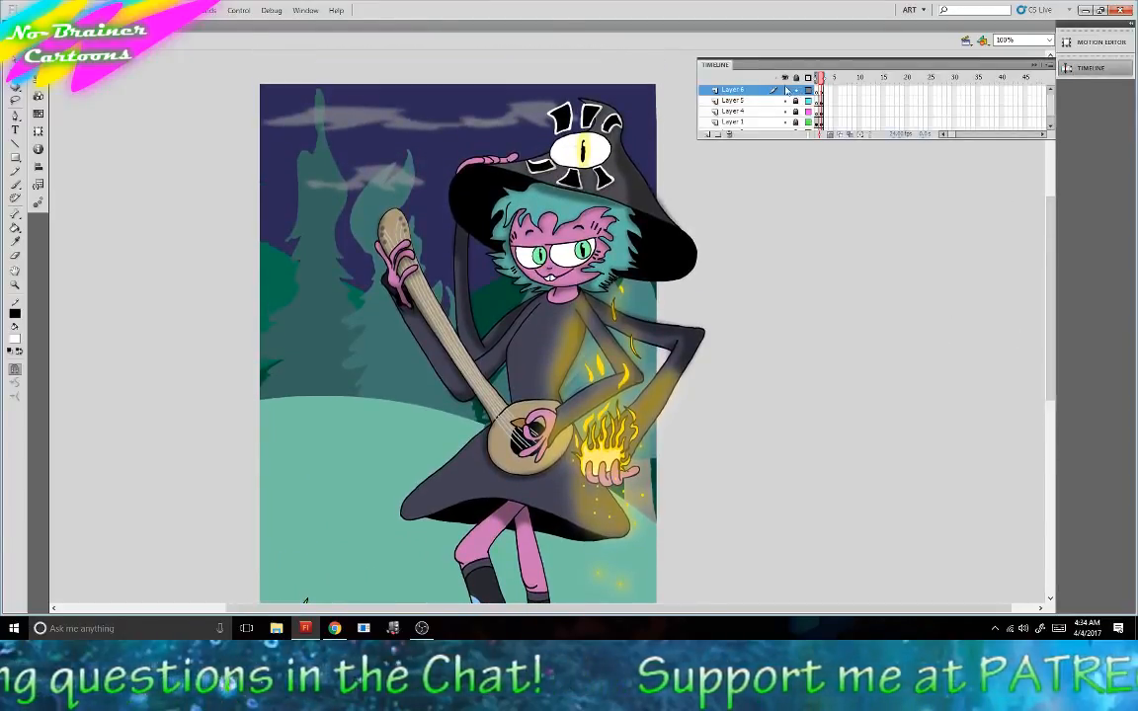
pyautogui.click(729, 134)
pyautogui.click(752, 101)
pyautogui.click(766, 111)
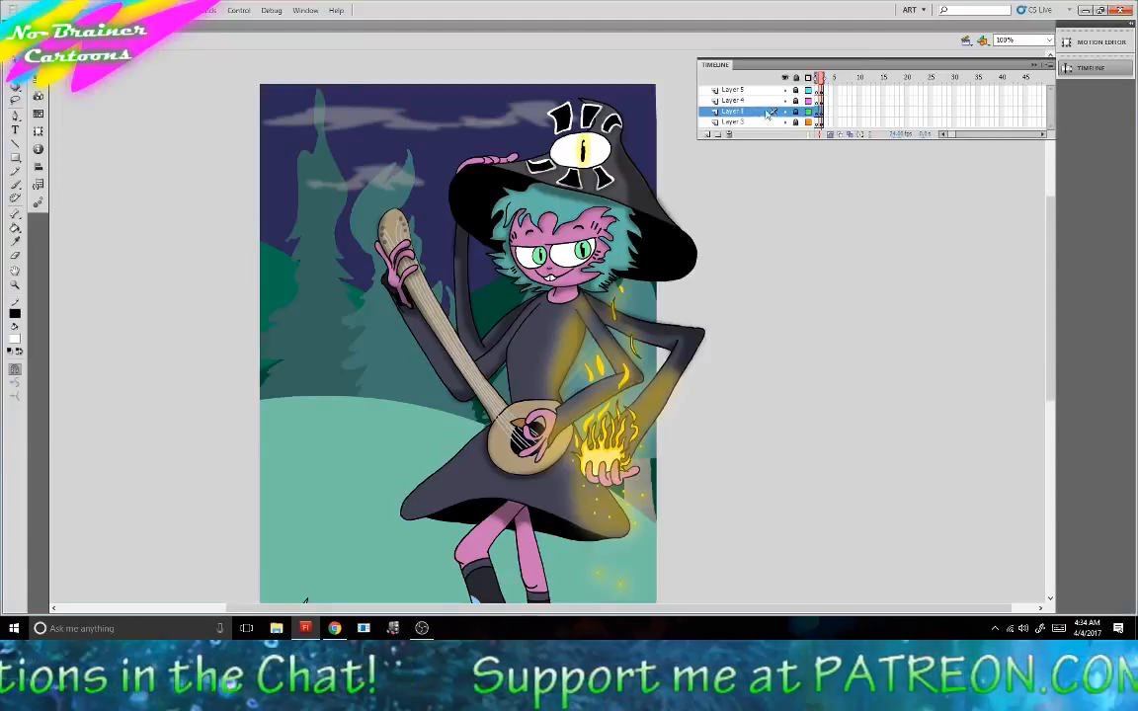
pyautogui.click(795, 187)
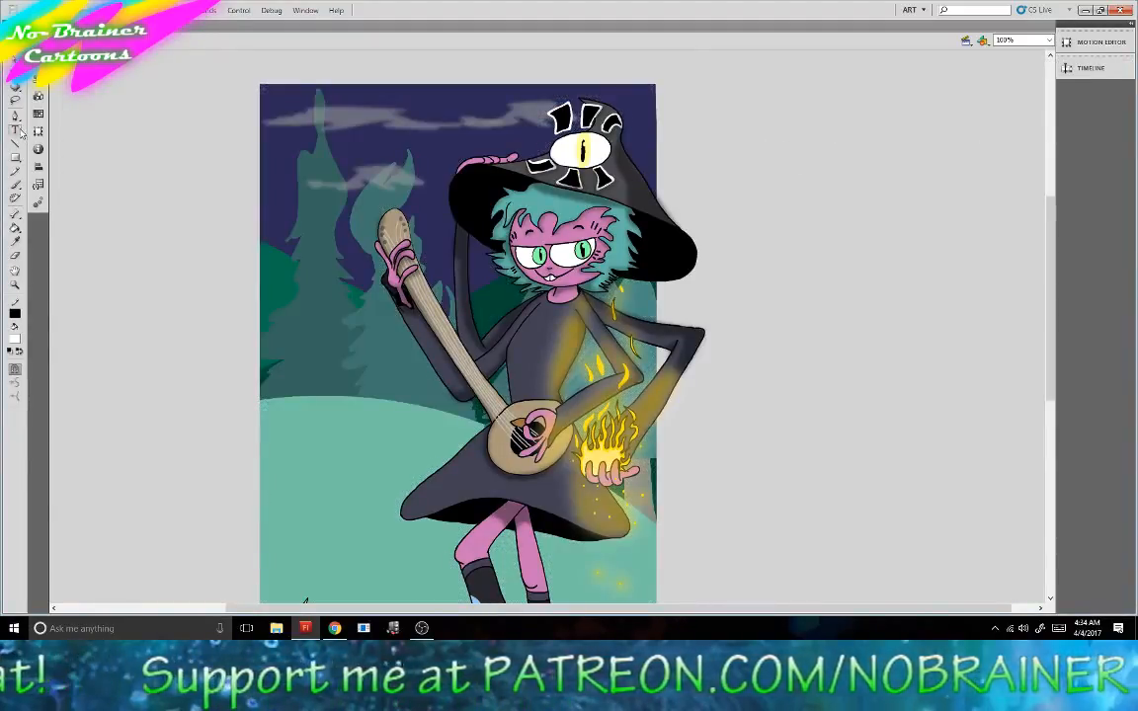
# Draw a white oval without an outline, about 55 px wide, in the empty area beside the artwork.
pyautogui.click(15, 157)
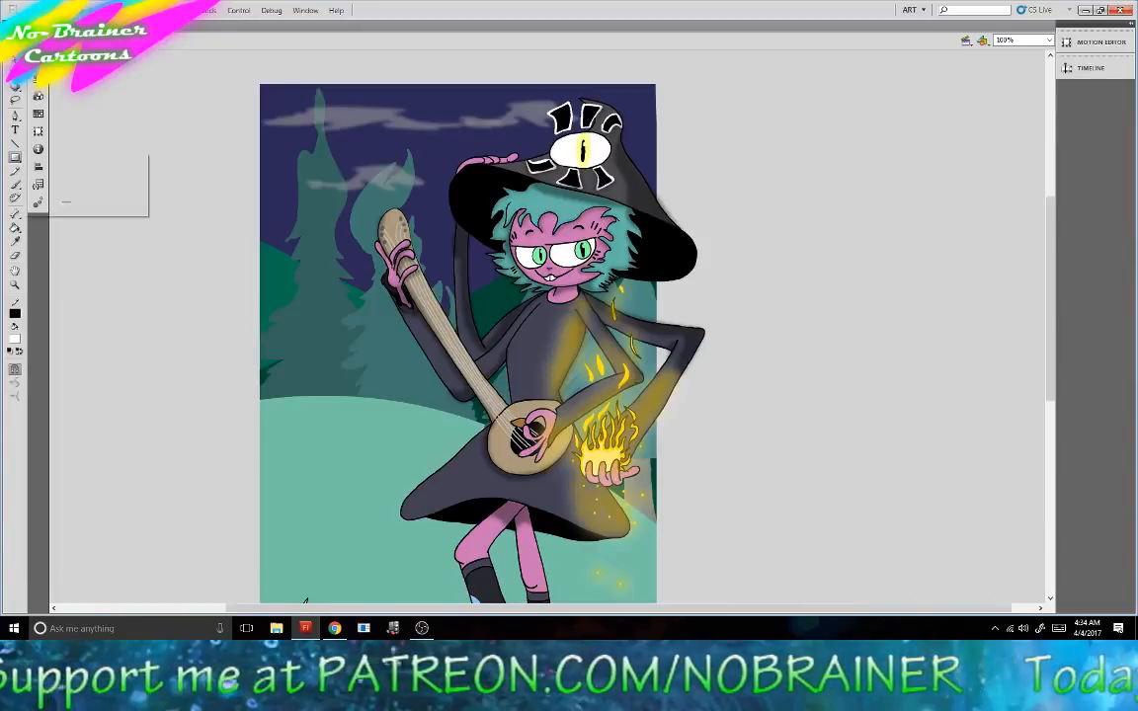
pyautogui.click(60, 184)
pyautogui.click(15, 314)
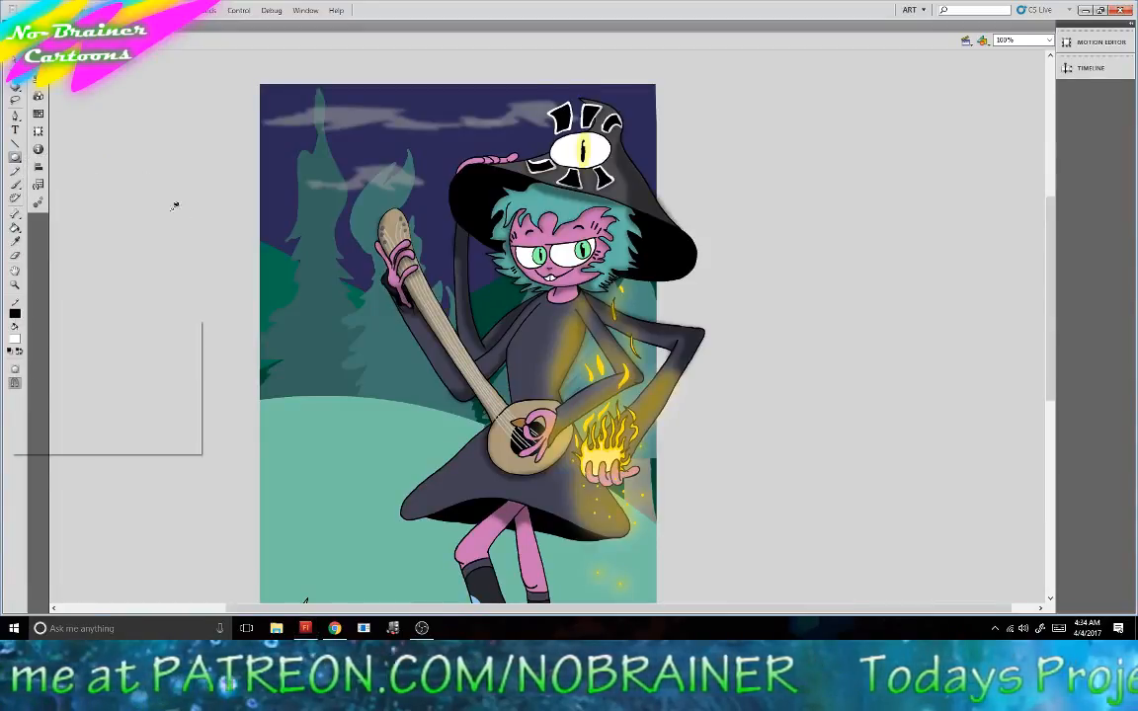
pyautogui.click(179, 327)
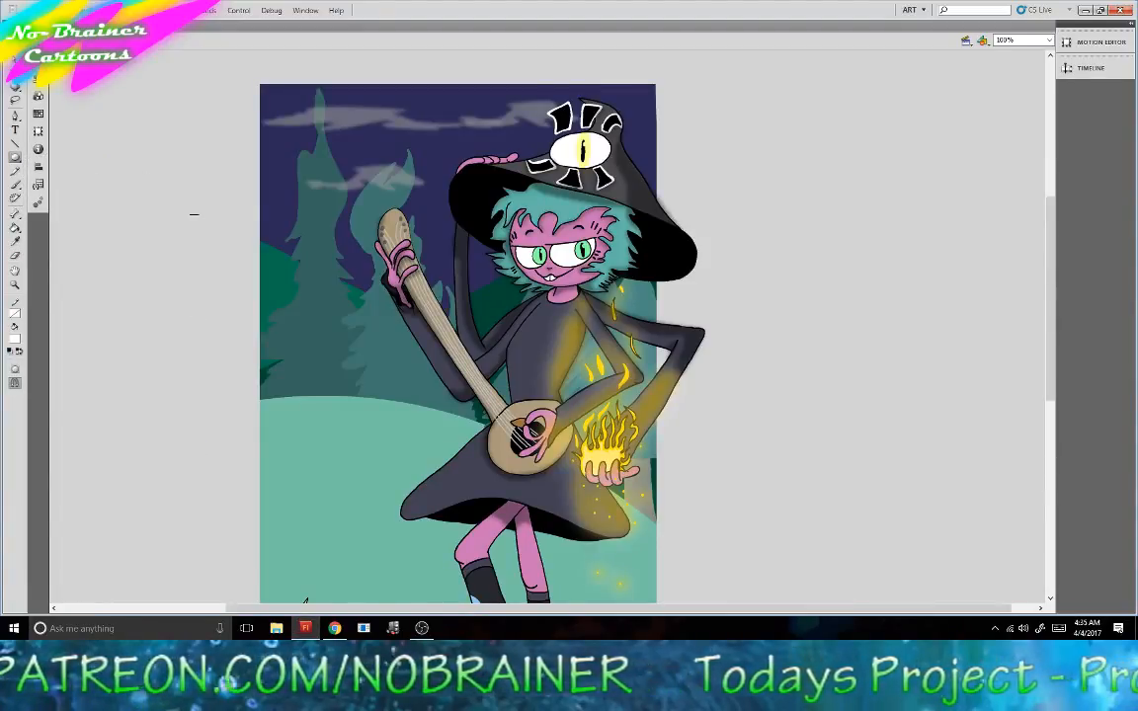
pyautogui.moveTo(194, 214); pyautogui.dragTo(226, 235)
# Convert the white circle to a symbol and move it into the upper night sky as a moon.
pyautogui.click(37, 93)
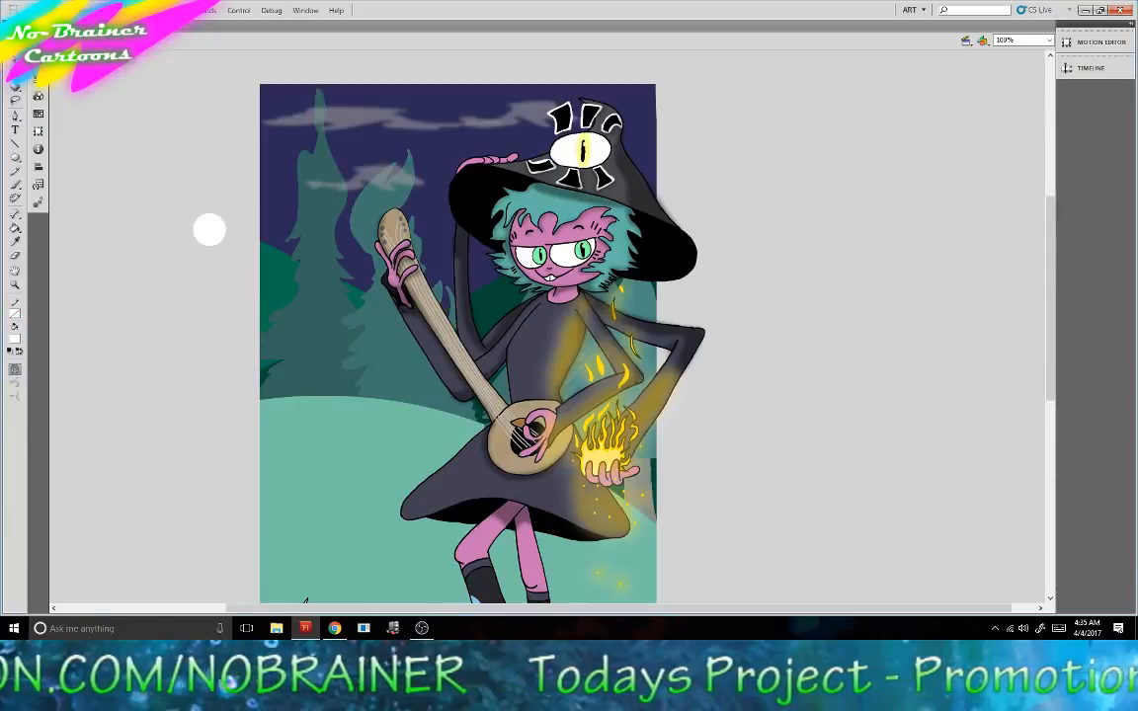
pyautogui.rightClick(212, 221)
pyautogui.click(263, 479)
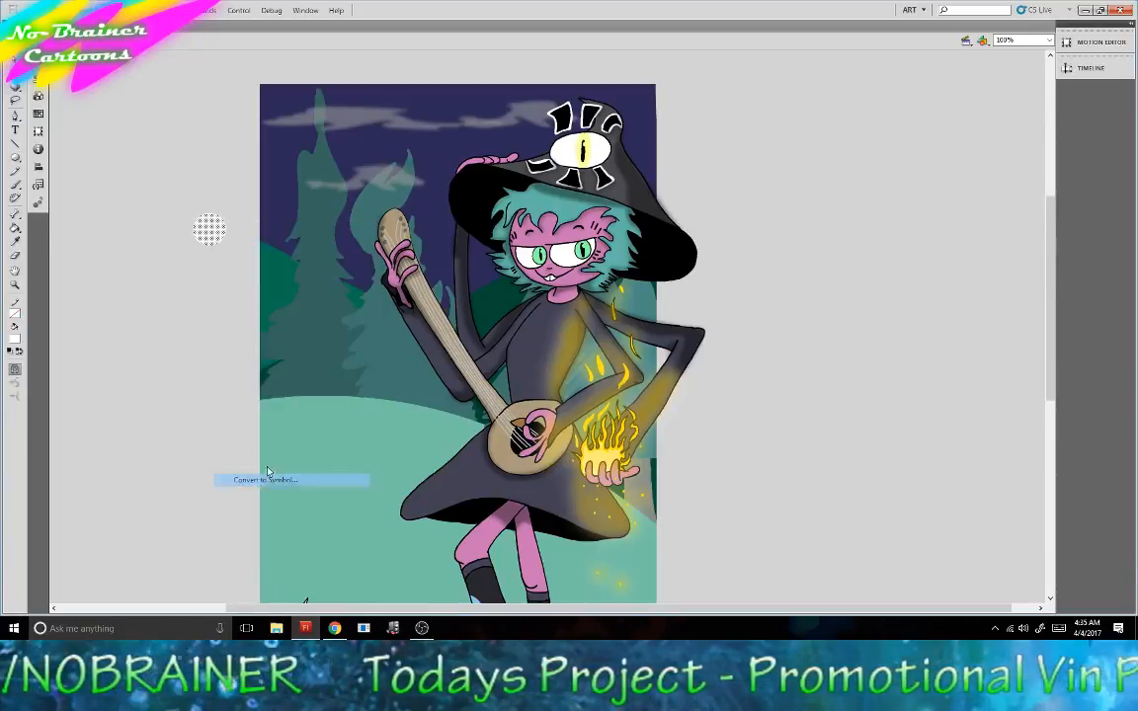
pyautogui.click(642, 160)
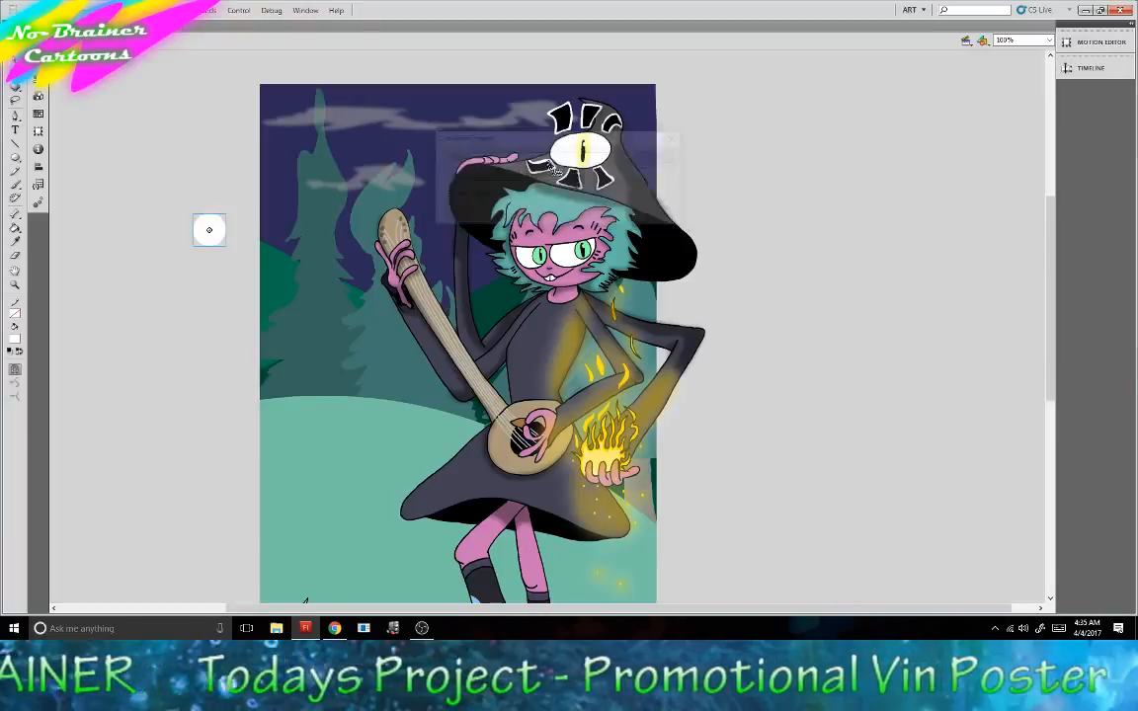
pyautogui.moveTo(355, 115); pyautogui.dragTo(361, 107)
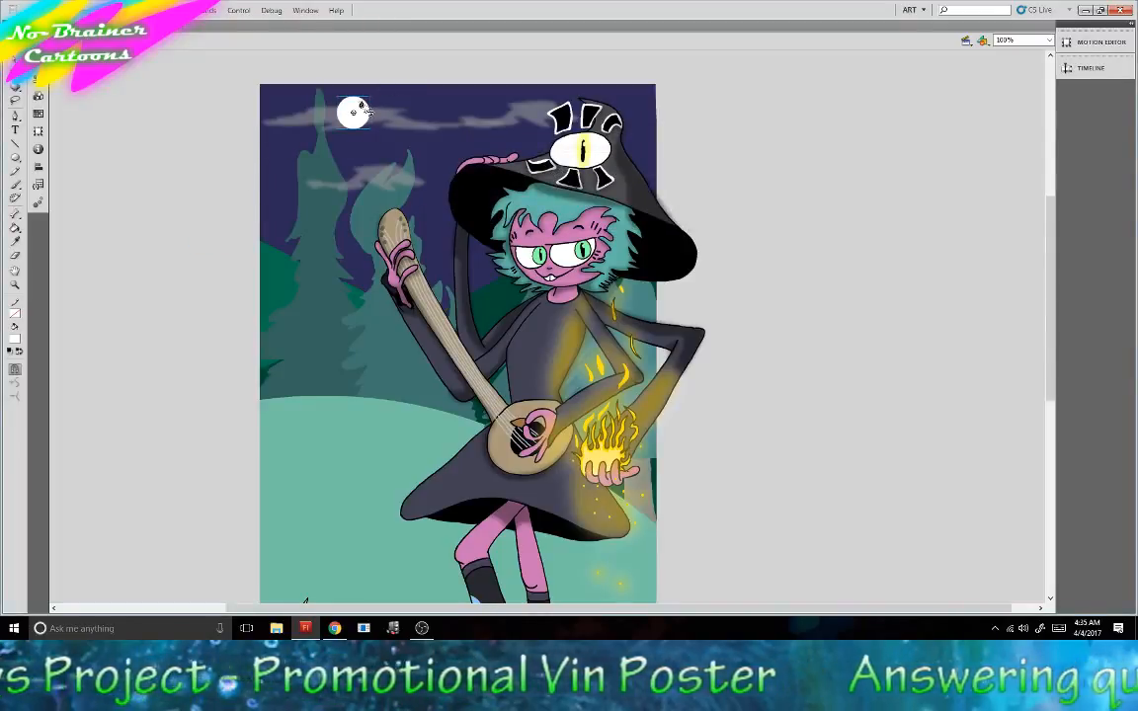
# Add a Blur filter to the moon symbol and set its quality to High.
pyautogui.click(37, 81)
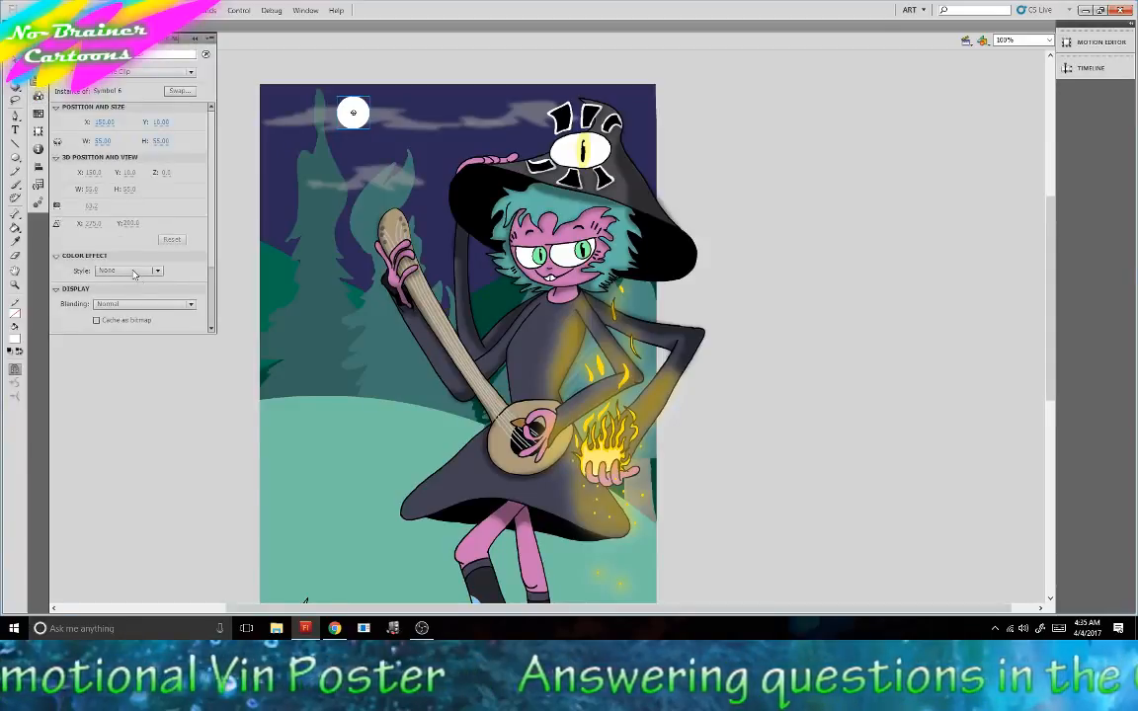
pyautogui.scroll(-3, 210, 261)
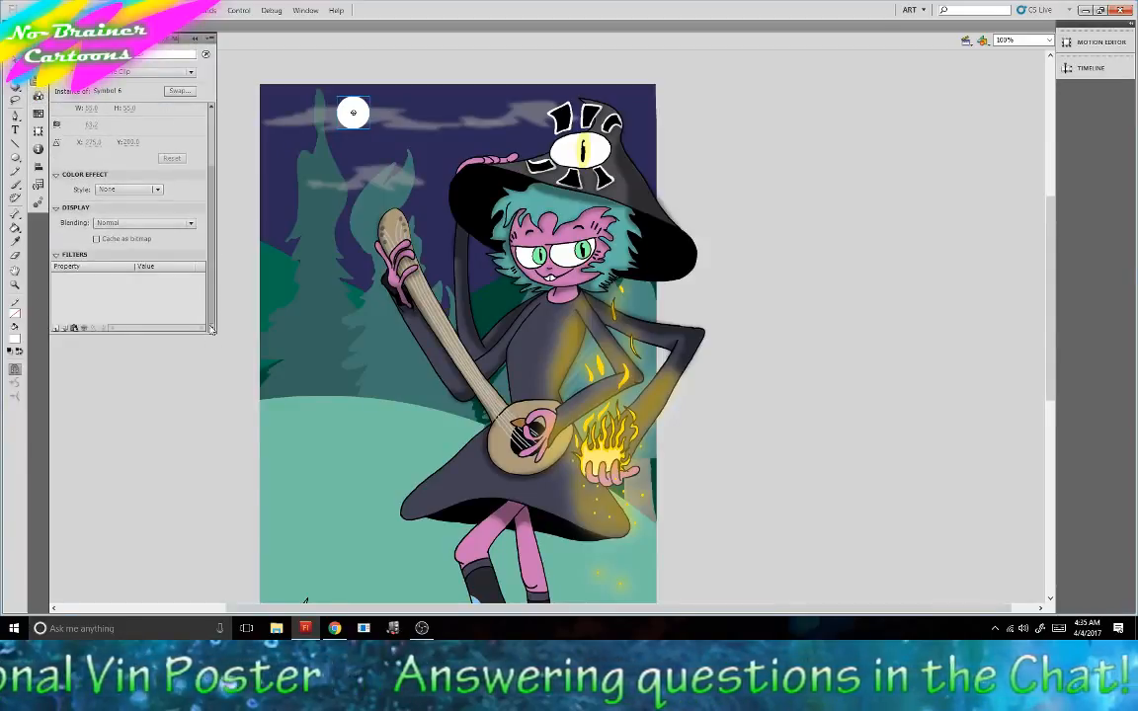
pyautogui.click(56, 328)
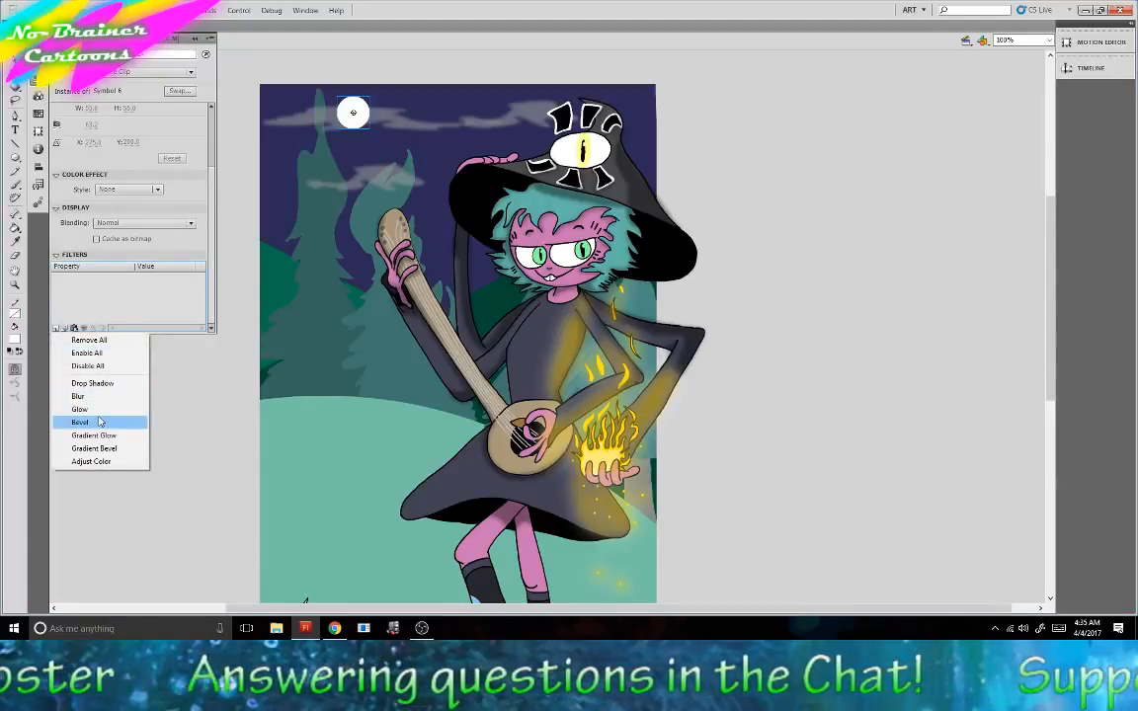
pyautogui.click(84, 396)
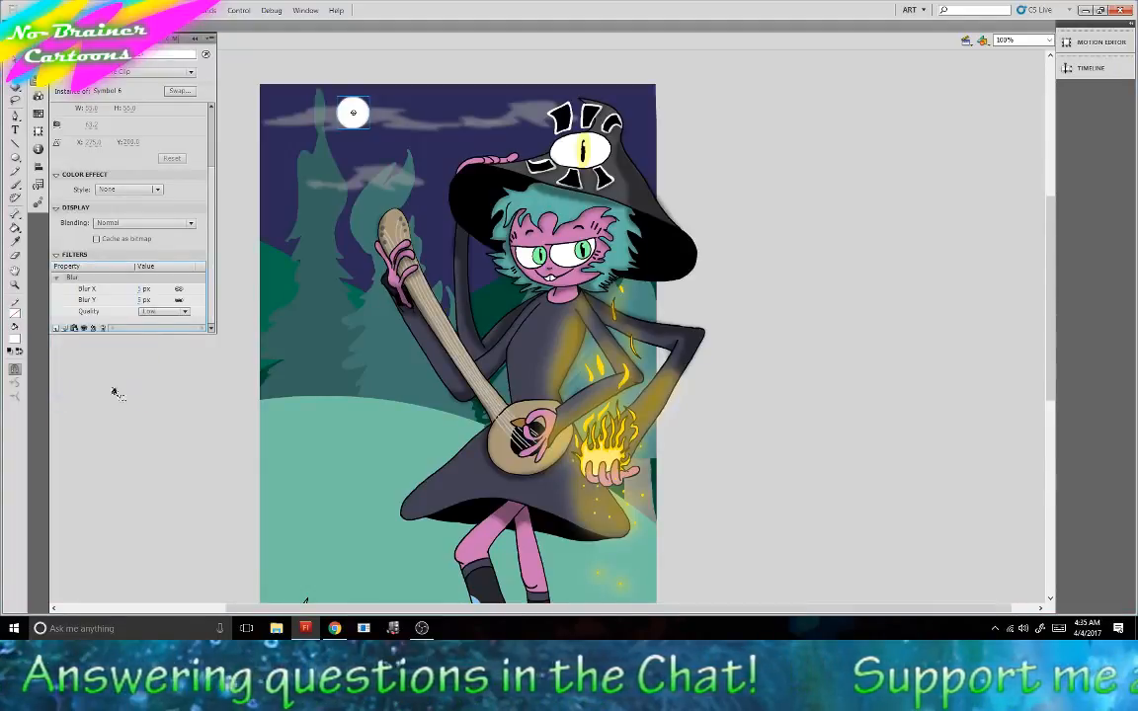
pyautogui.click(163, 311)
pyautogui.click(158, 351)
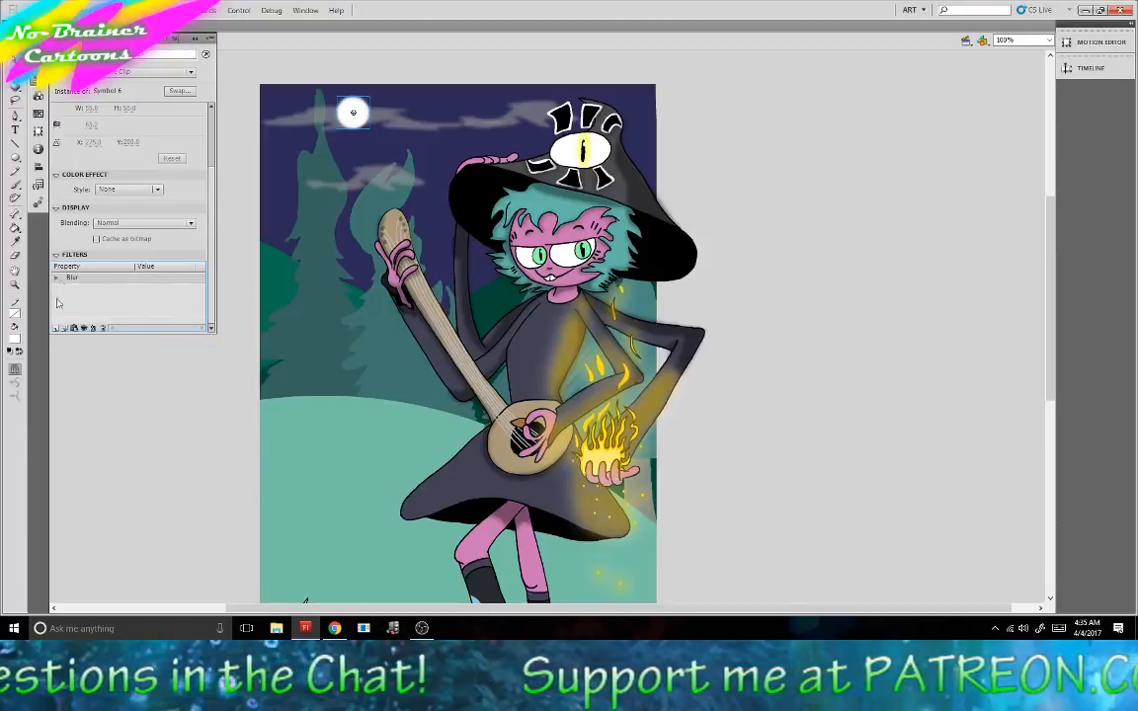
# Add a Glow filter to the moon symbol with white color and High quality.
pyautogui.click(55, 327)
pyautogui.click(87, 409)
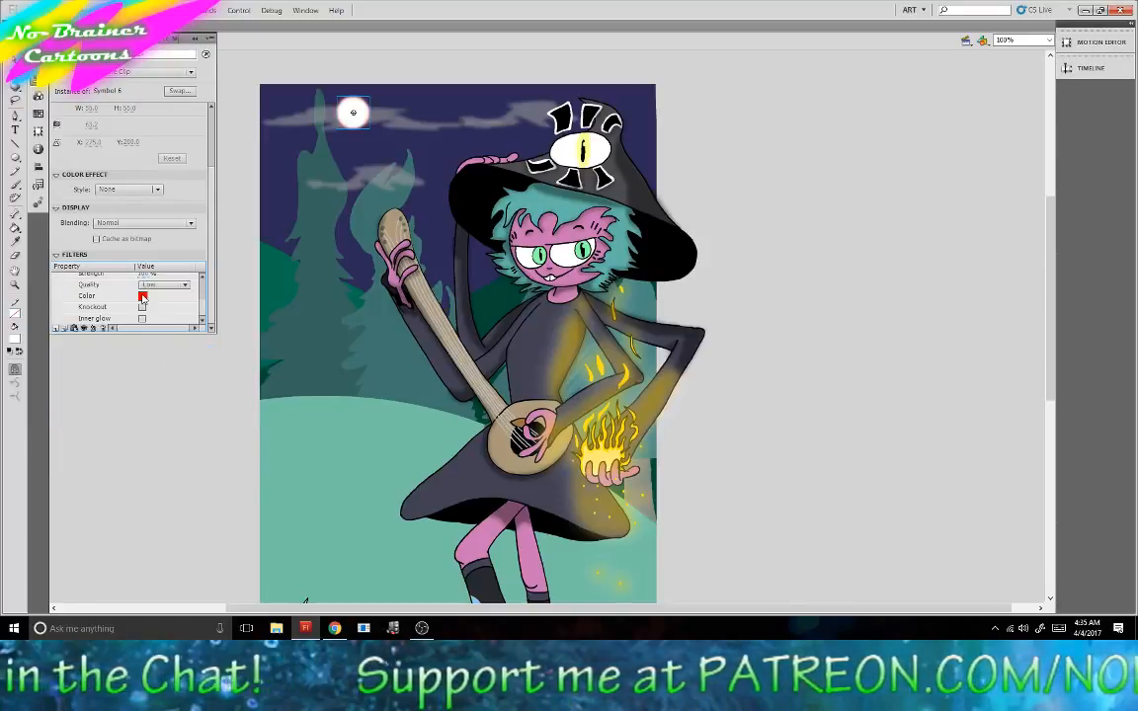
pyautogui.click(143, 297)
pyautogui.click(147, 334)
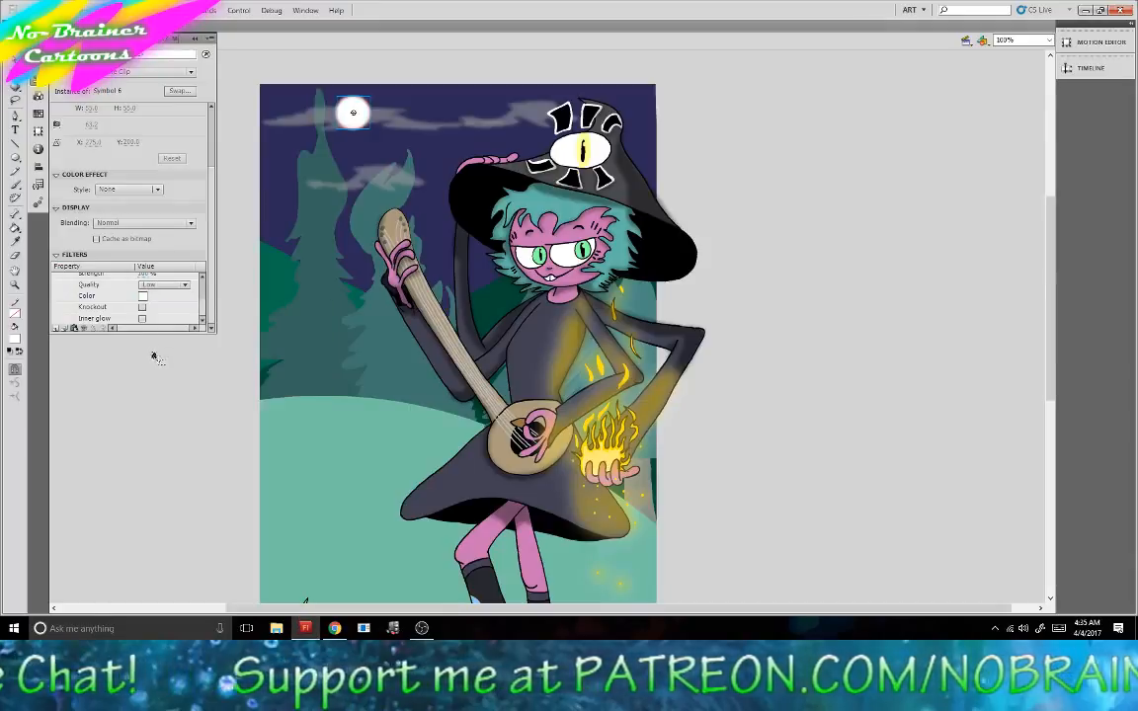
pyautogui.click(158, 286)
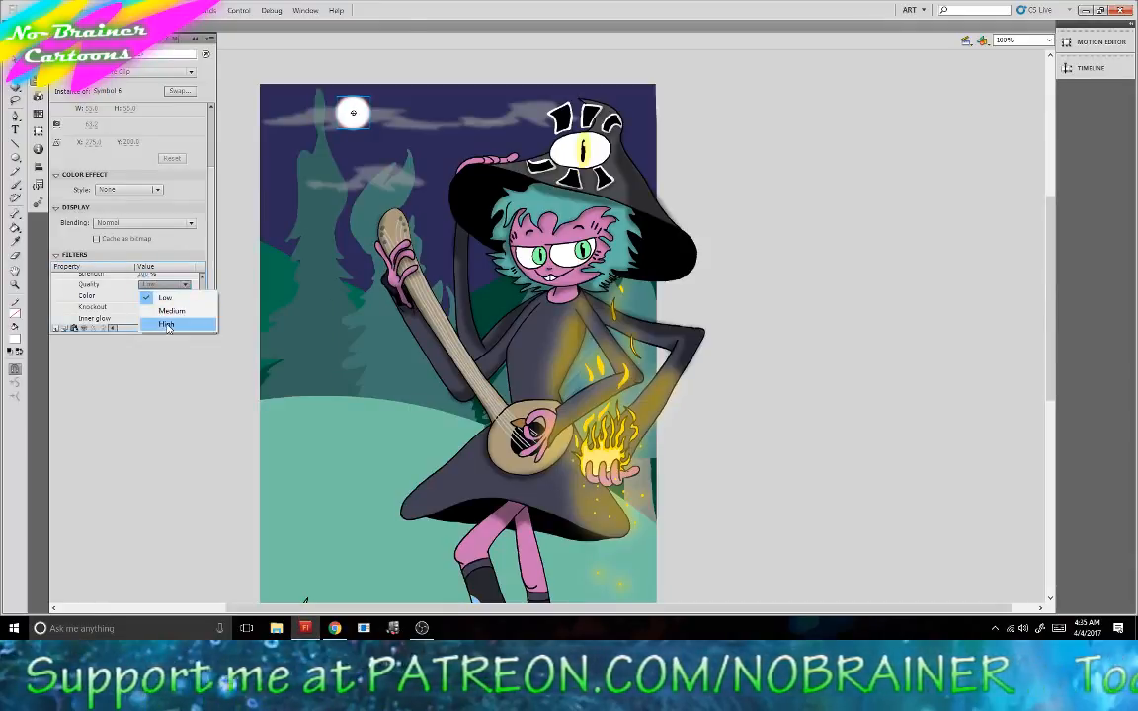
pyautogui.click(164, 323)
# Set the moon glow's blur to 46 px on both axes and raise its strength.
pyautogui.scroll(1, 116, 313)
pyautogui.scroll(1, 134, 301)
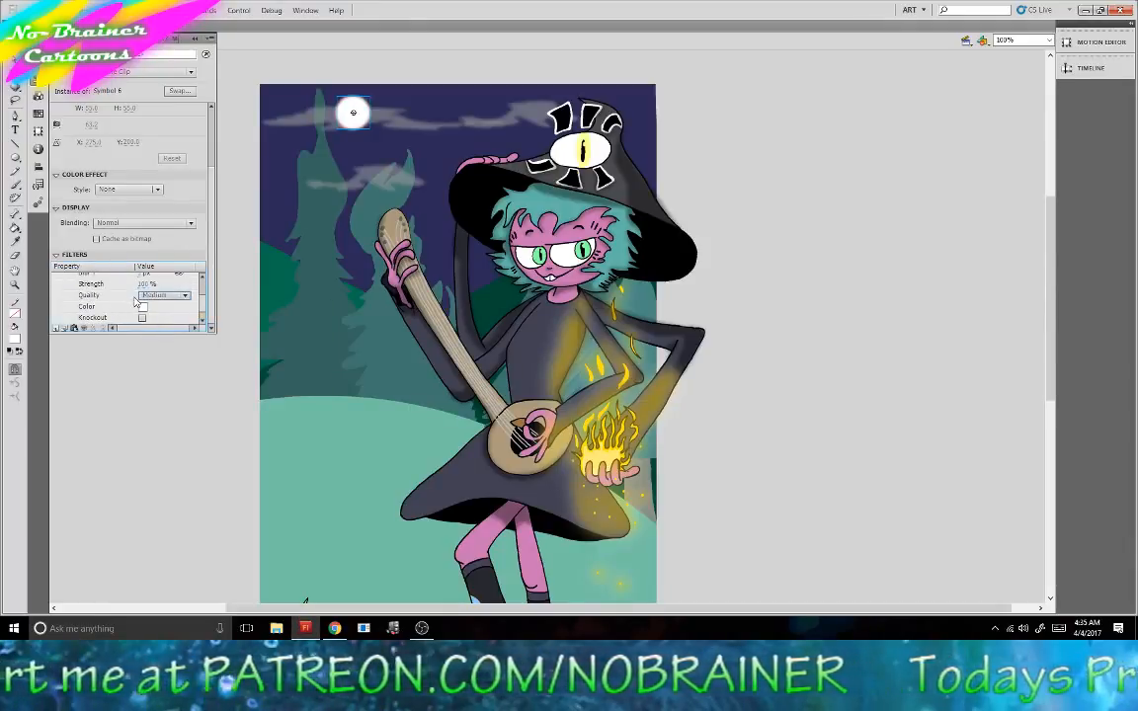
pyautogui.scroll(2, 129, 291)
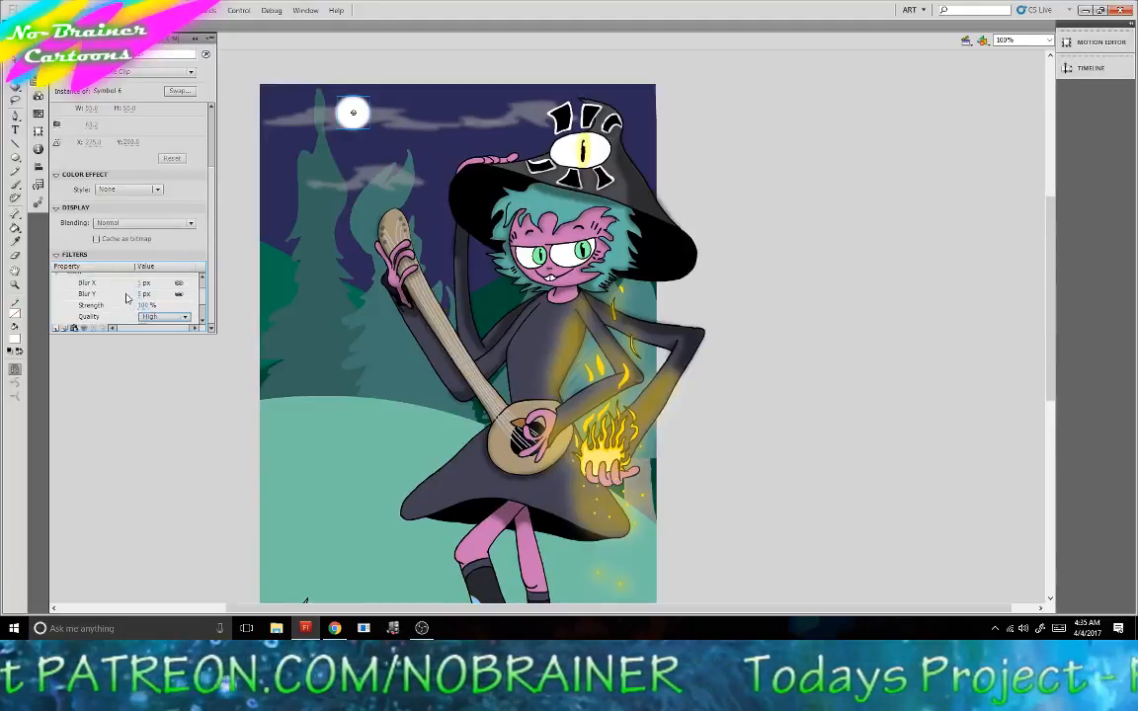
pyautogui.moveTo(140, 293); pyautogui.dragTo(162, 293)
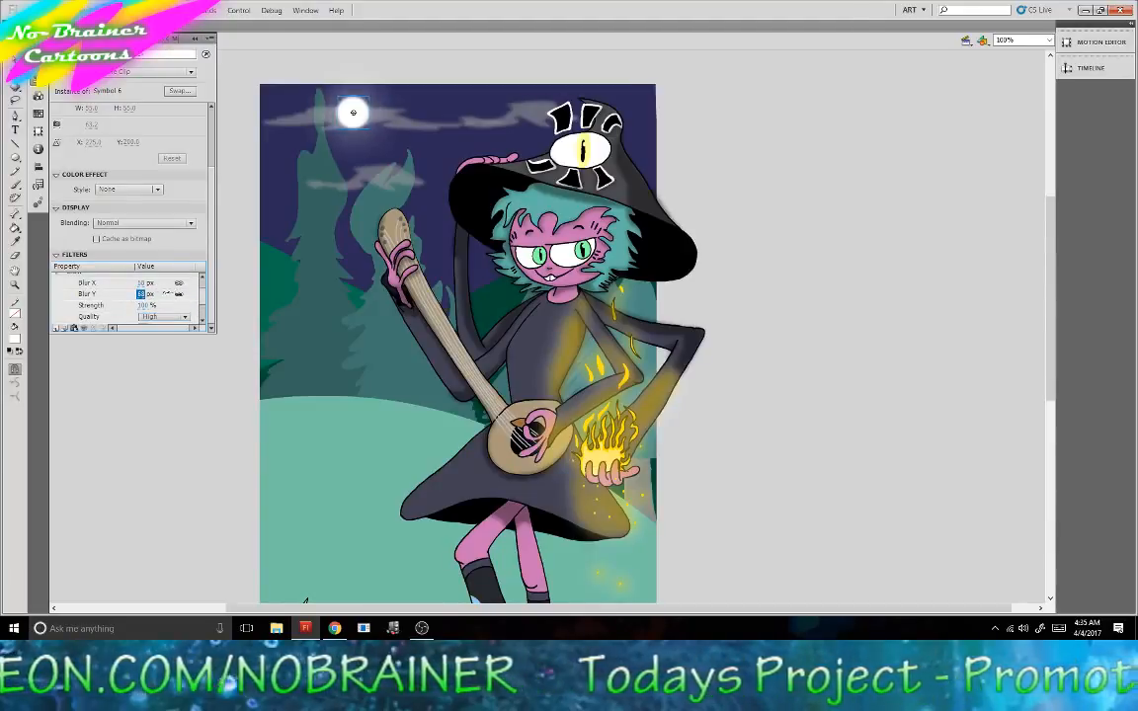
pyautogui.click(146, 305)
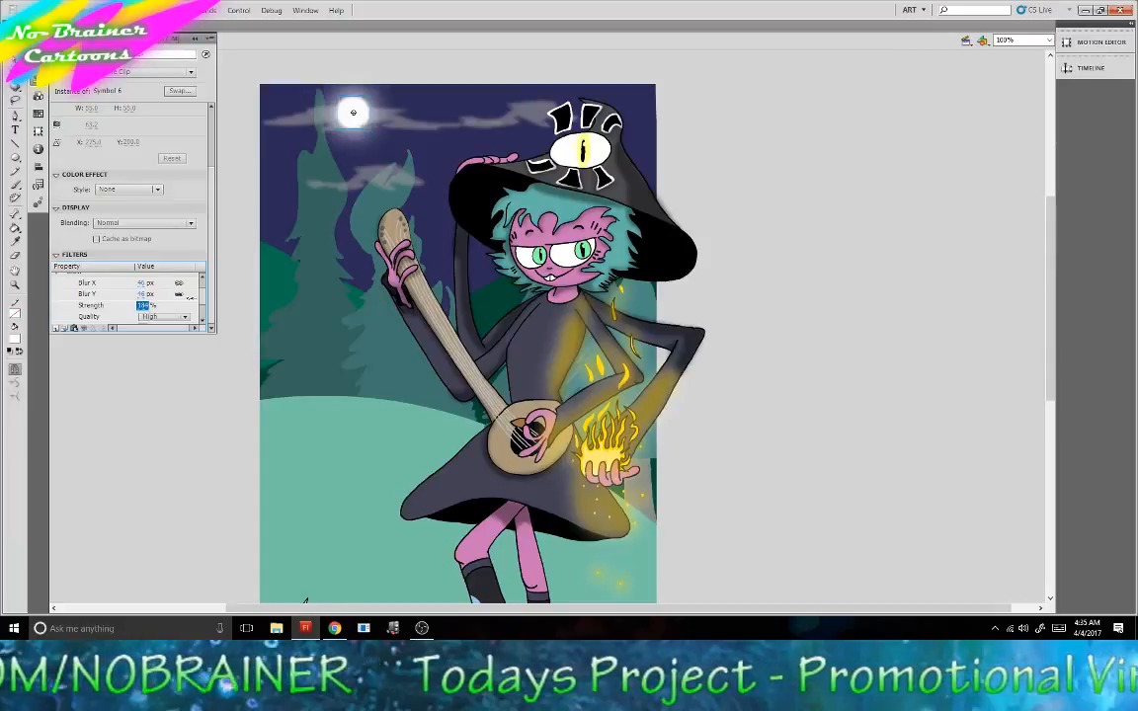
pyautogui.click(296, 69)
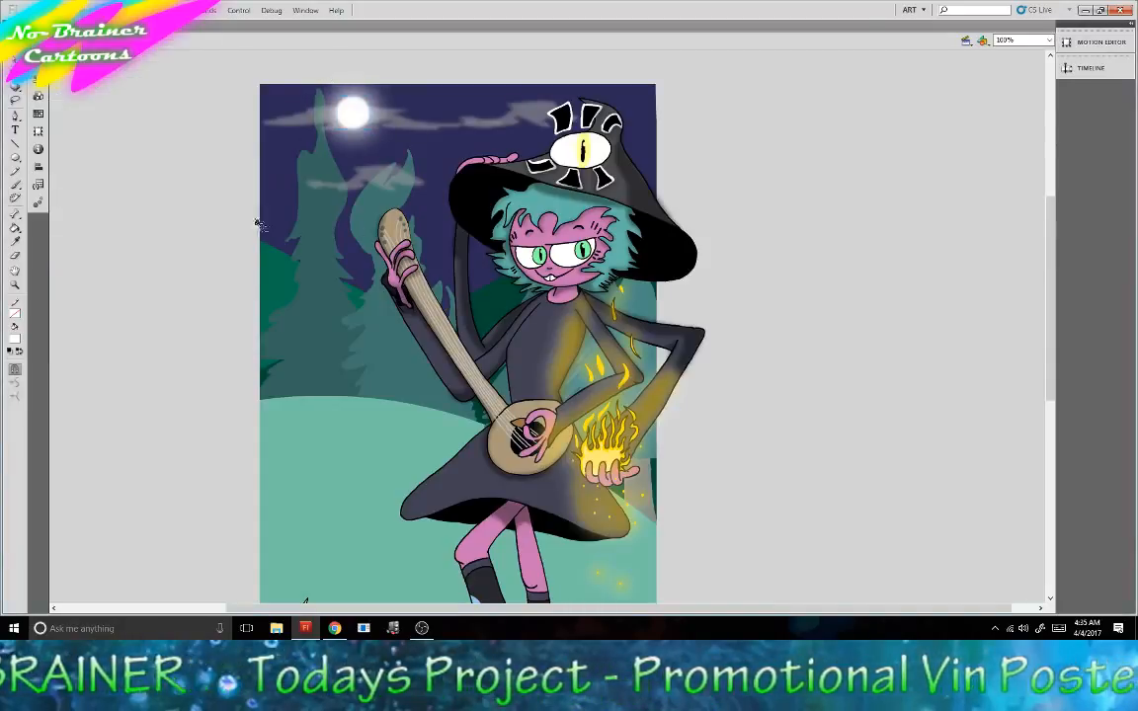
# Set the stage magnification to 80% and examine the whole poster composition with the new moon.
pyautogui.scroll(-3, 217, 276)
pyautogui.scroll(2, 215, 276)
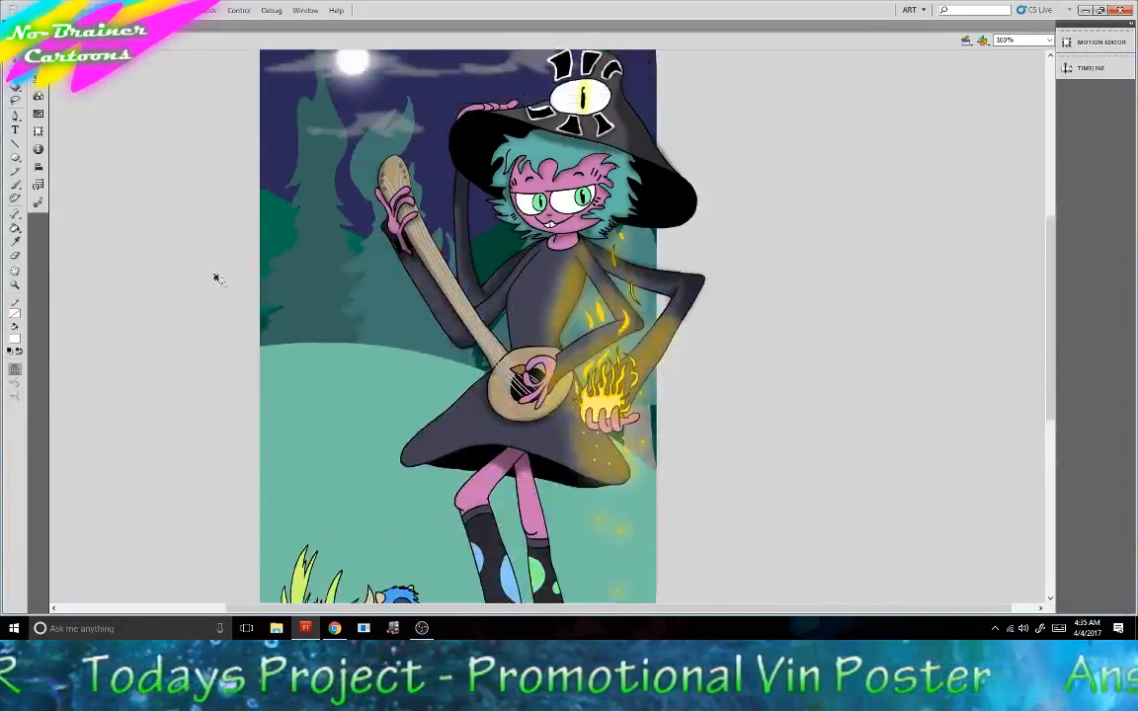
pyautogui.scroll(-1, 214, 278)
pyautogui.scroll(1, 215, 281)
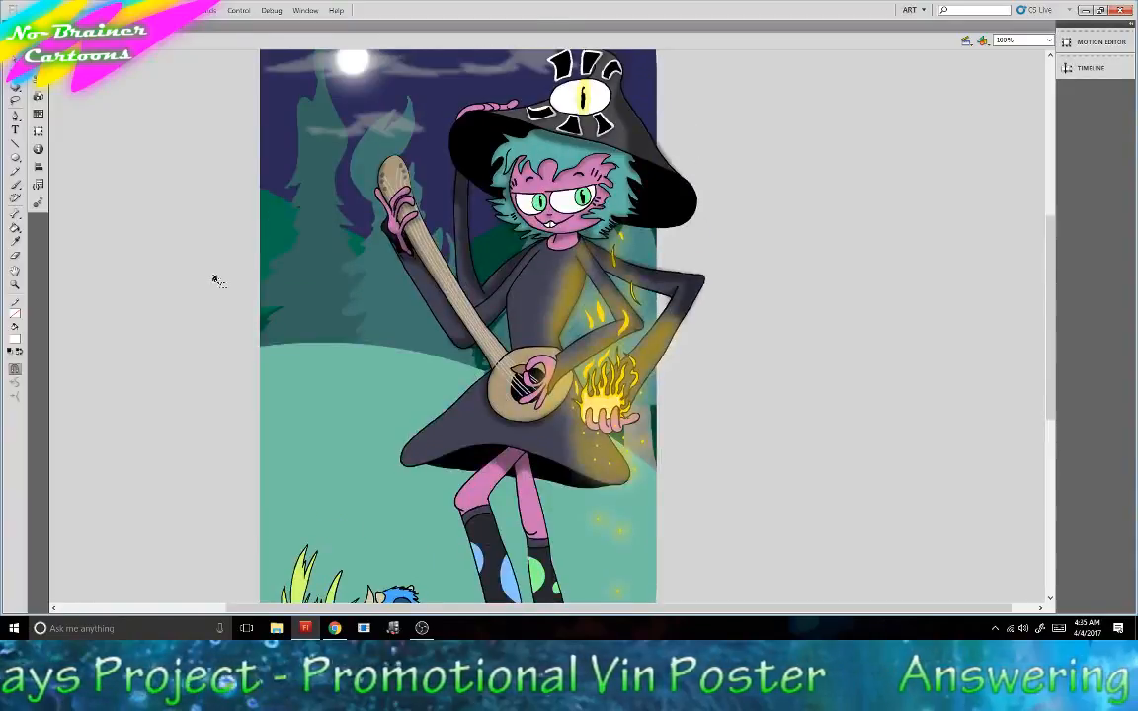
pyautogui.scroll(1, 212, 215)
pyautogui.click(1023, 39)
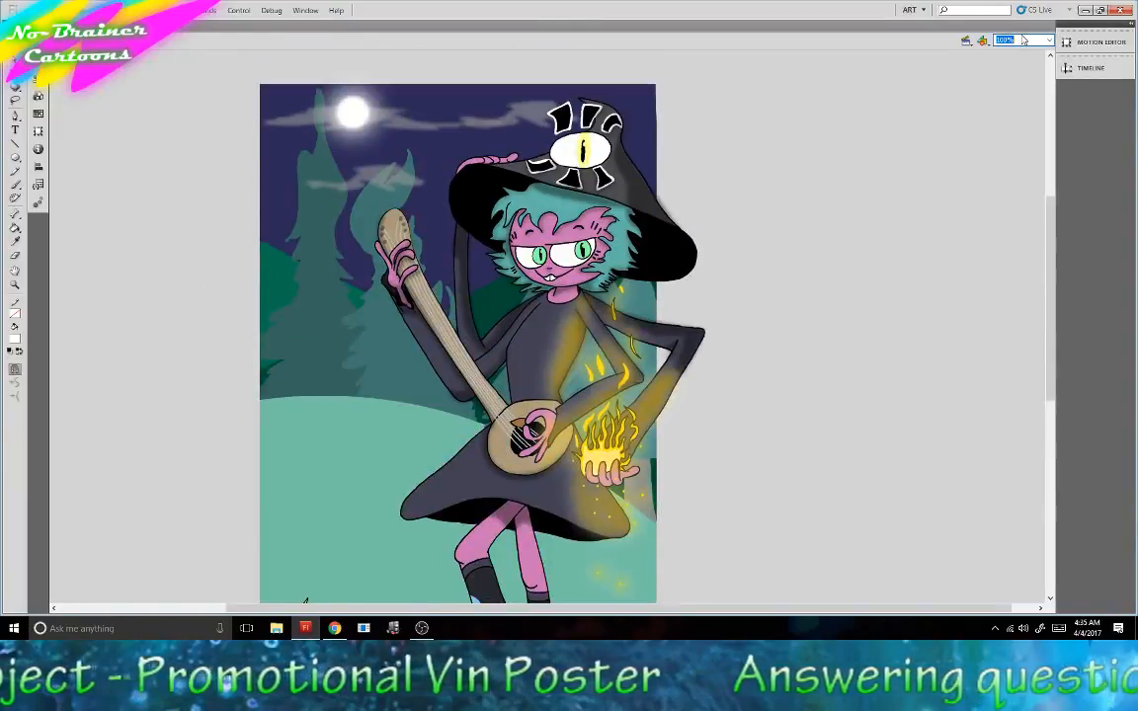
pyautogui.write('80')
pyautogui.press('Return')
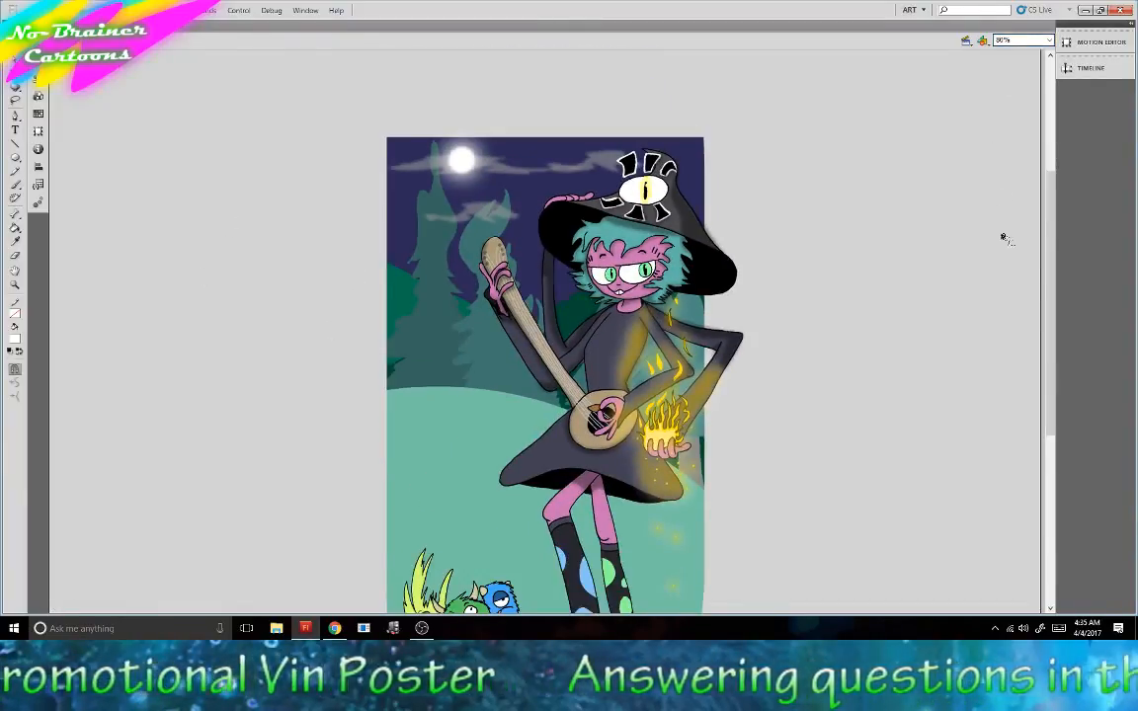
pyautogui.scroll(-1, 1003, 238)
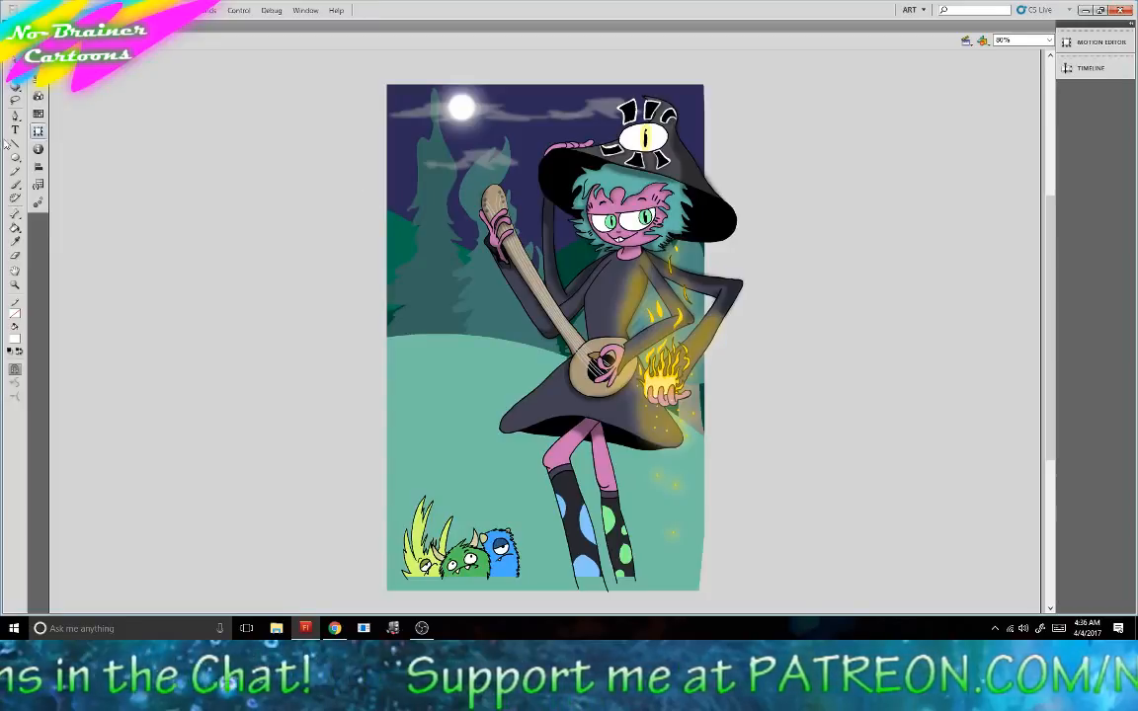
# Set the fill to a linear gradient with dark indigo stops at the start and middle and a light blue stop at the end.
pyautogui.click(405, 150)
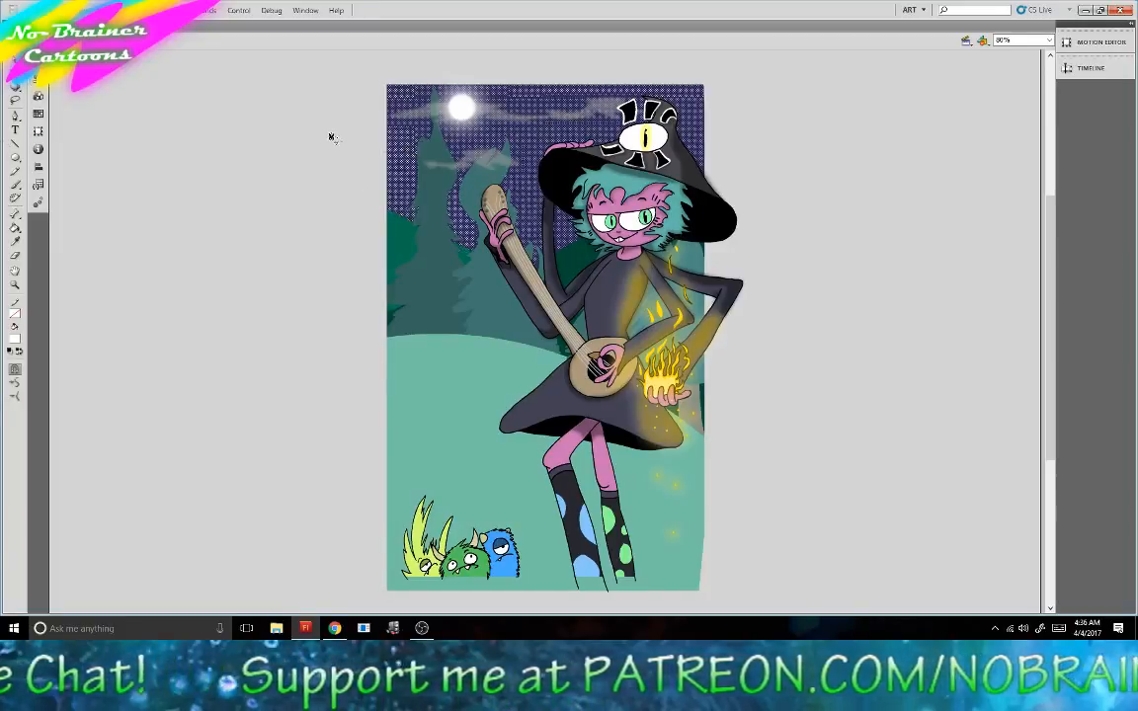
pyautogui.click(316, 157)
pyautogui.click(38, 96)
pyautogui.click(134, 51)
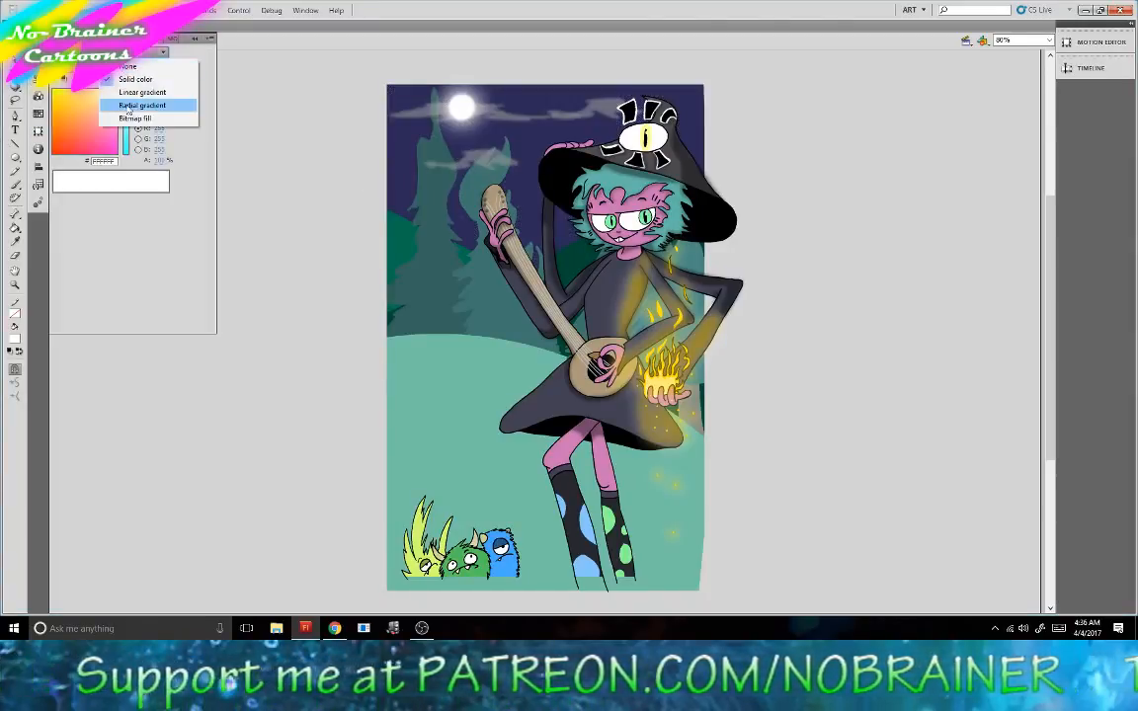
pyautogui.click(126, 90)
pyautogui.click(109, 189)
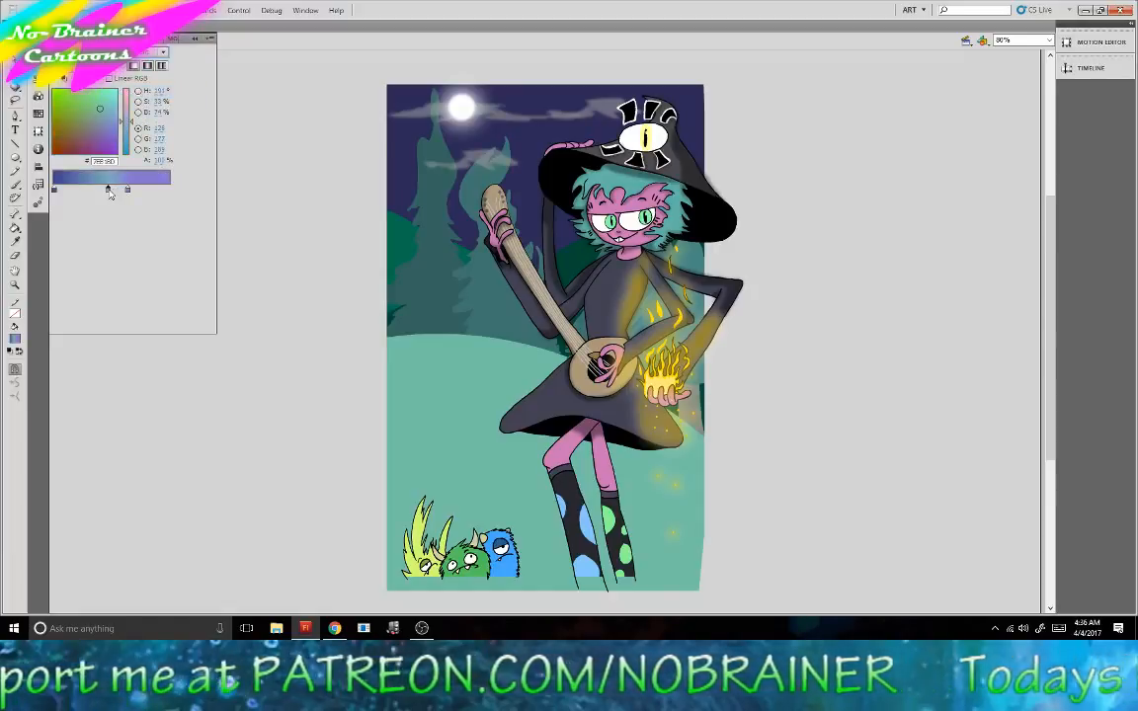
pyautogui.moveTo(110, 189); pyautogui.dragTo(169, 194)
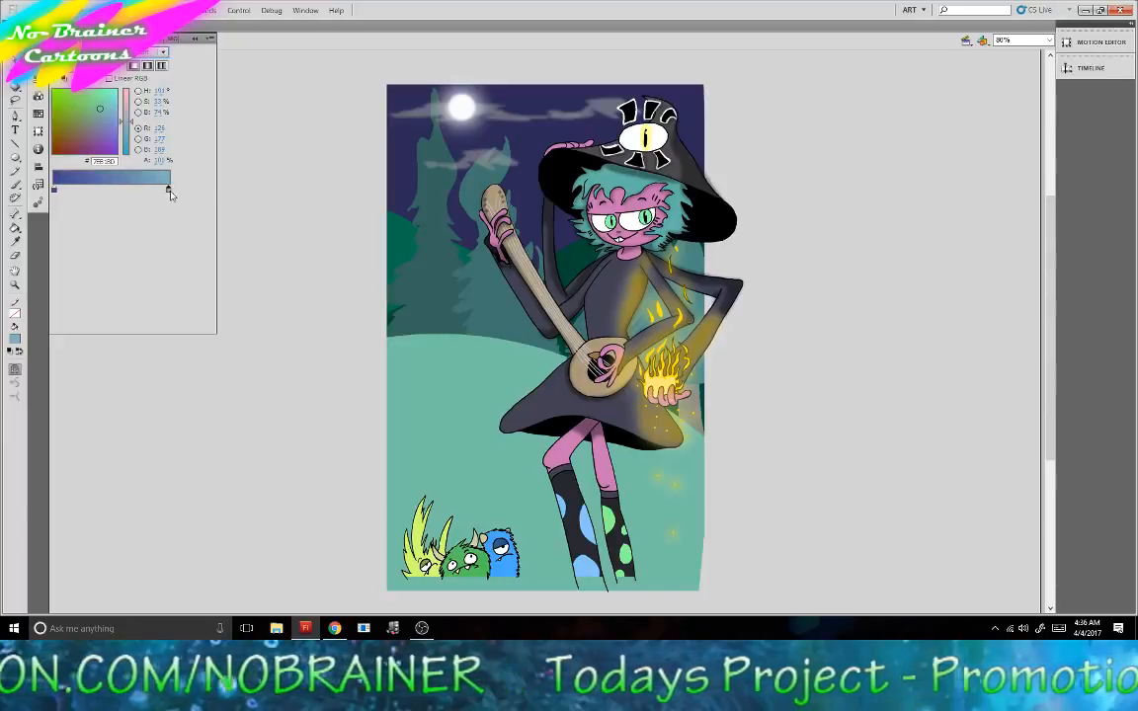
pyautogui.click(55, 190)
pyautogui.click(111, 189)
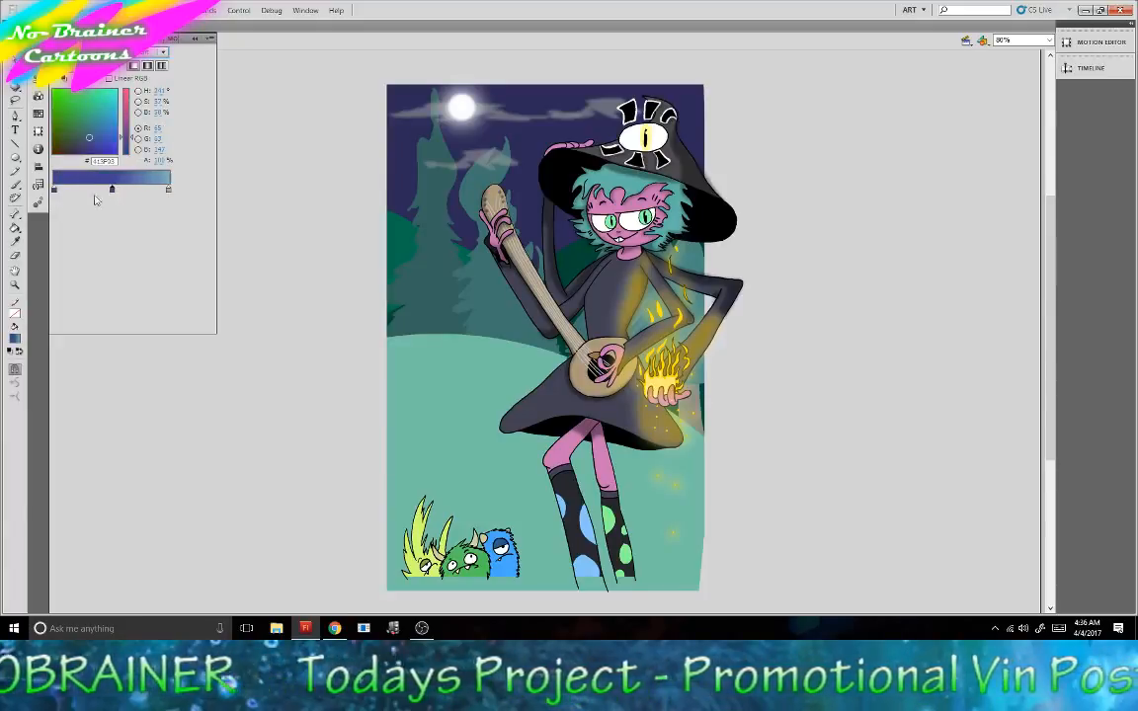
# Fill the night sky with the linear gradient running vertically, indigo at the top and light blue near the horizon.
pyautogui.click(14, 227)
pyautogui.moveTo(521, 188); pyautogui.dragTo(522, 159)
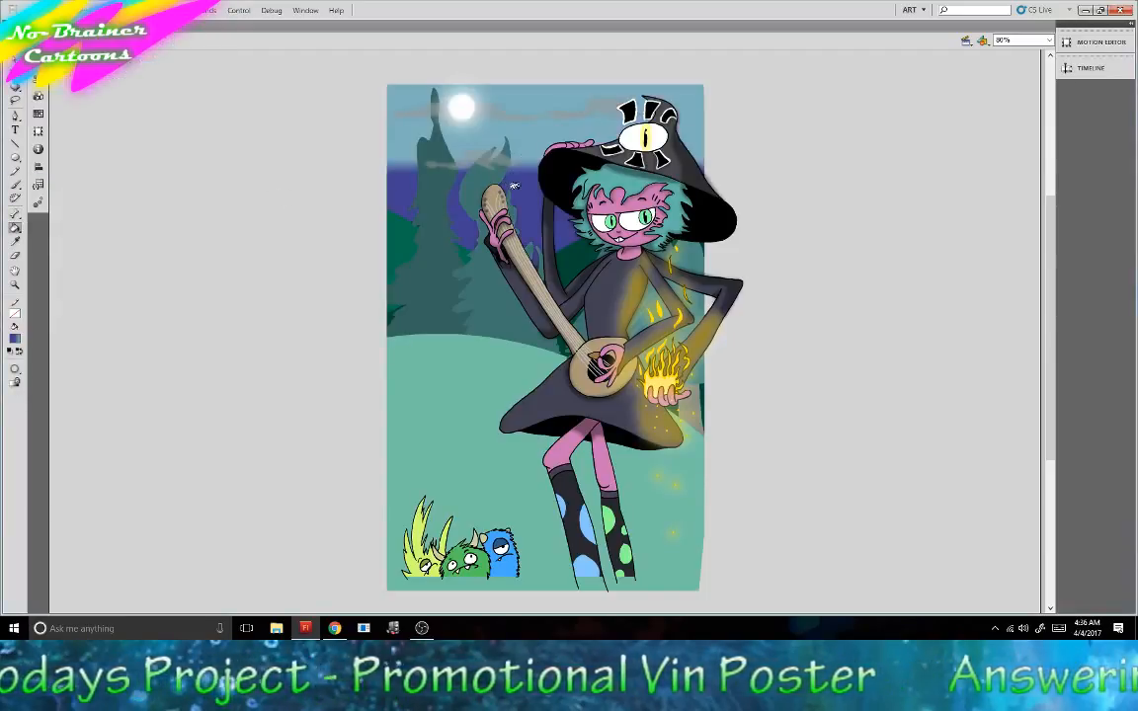
pyautogui.click(518, 187)
pyautogui.click(517, 188)
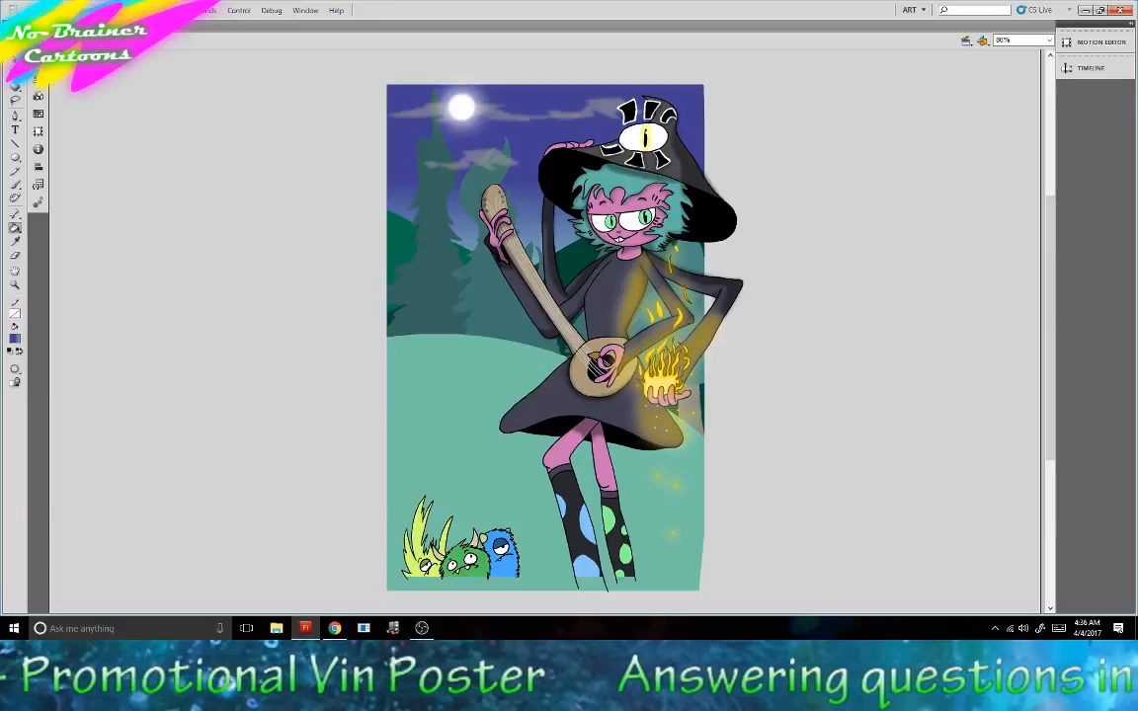
# Change the gradient's light blue end stop to navy at 44% brightness and refill the sky with it.
pyautogui.click(38, 96)
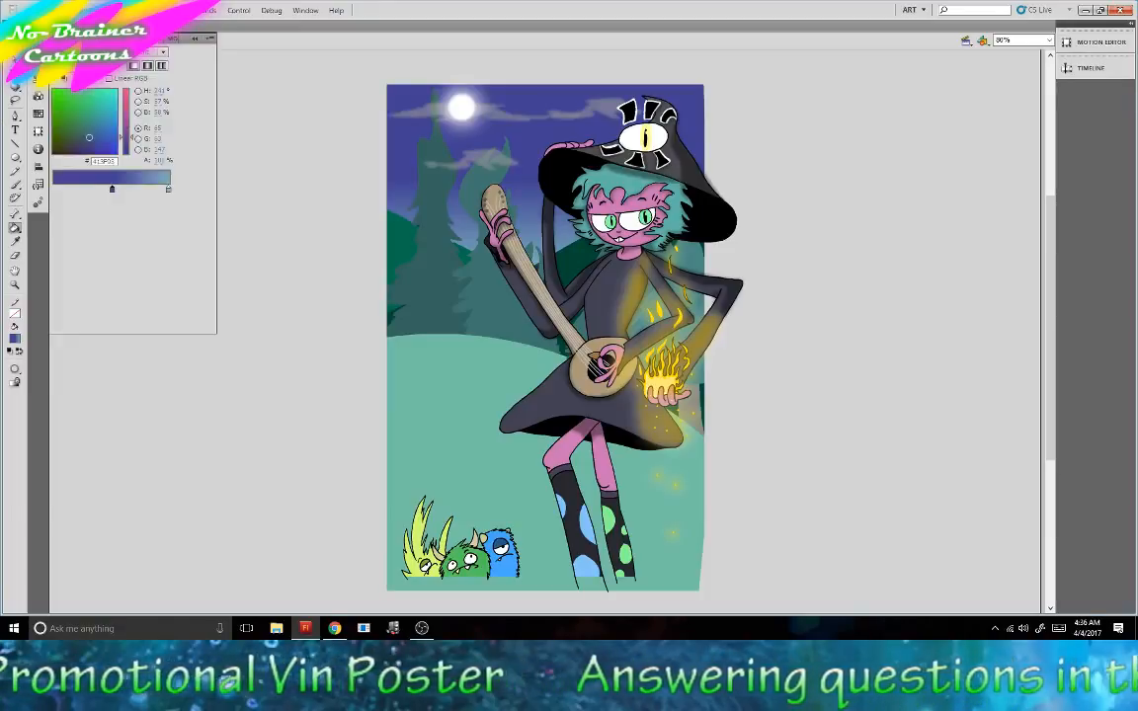
pyautogui.click(169, 188)
pyautogui.moveTo(105, 140); pyautogui.dragTo(130, 160)
pyautogui.moveTo(163, 111)
pyautogui.mouseDown()
pyautogui.moveTo(145, 113)
pyautogui.moveTo(170, 113)
pyautogui.mouseUp()
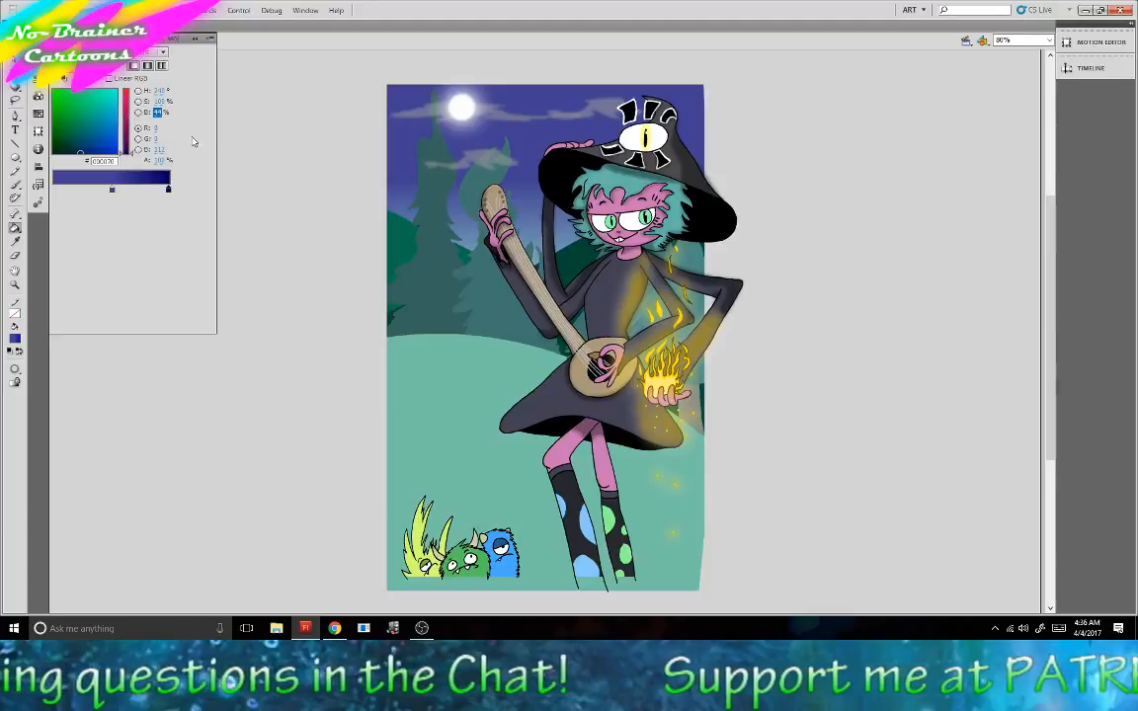
pyautogui.click(531, 184)
pyautogui.moveTo(521, 201)
pyautogui.mouseDown()
pyautogui.moveTo(519, 165)
pyautogui.moveTo(517, 213)
pyautogui.mouseUp()
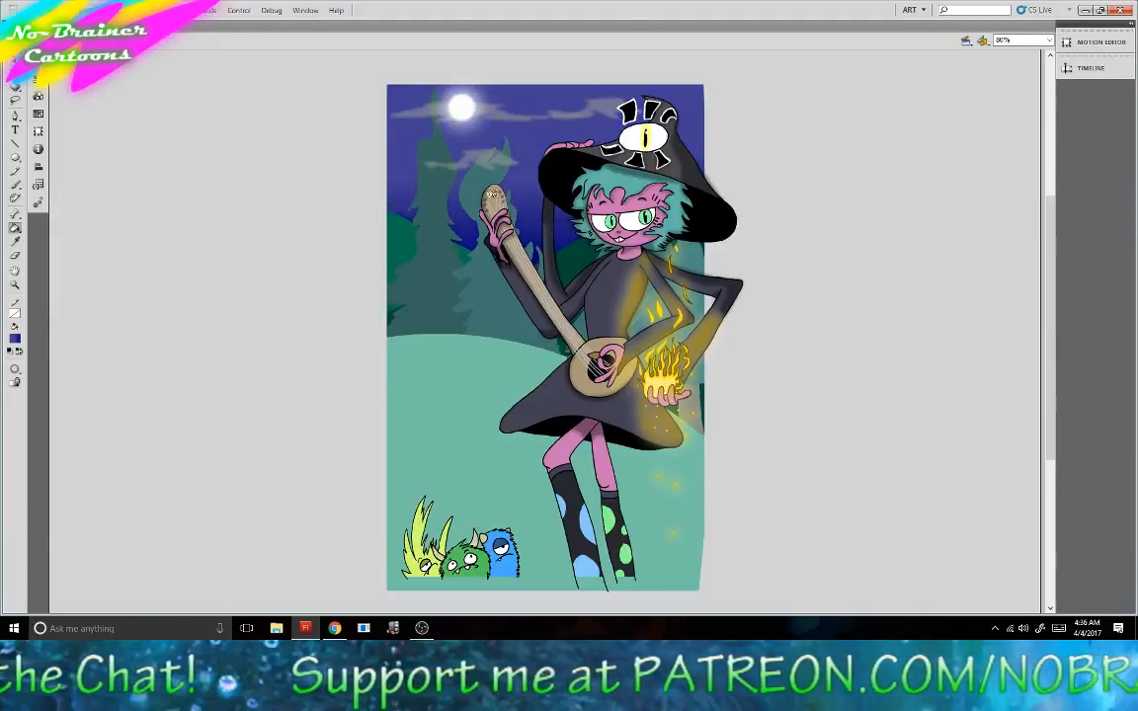
# Shift the gradient's indigo stop from the middle toward the start and reapply the gradient to the sky.
pyautogui.click(37, 96)
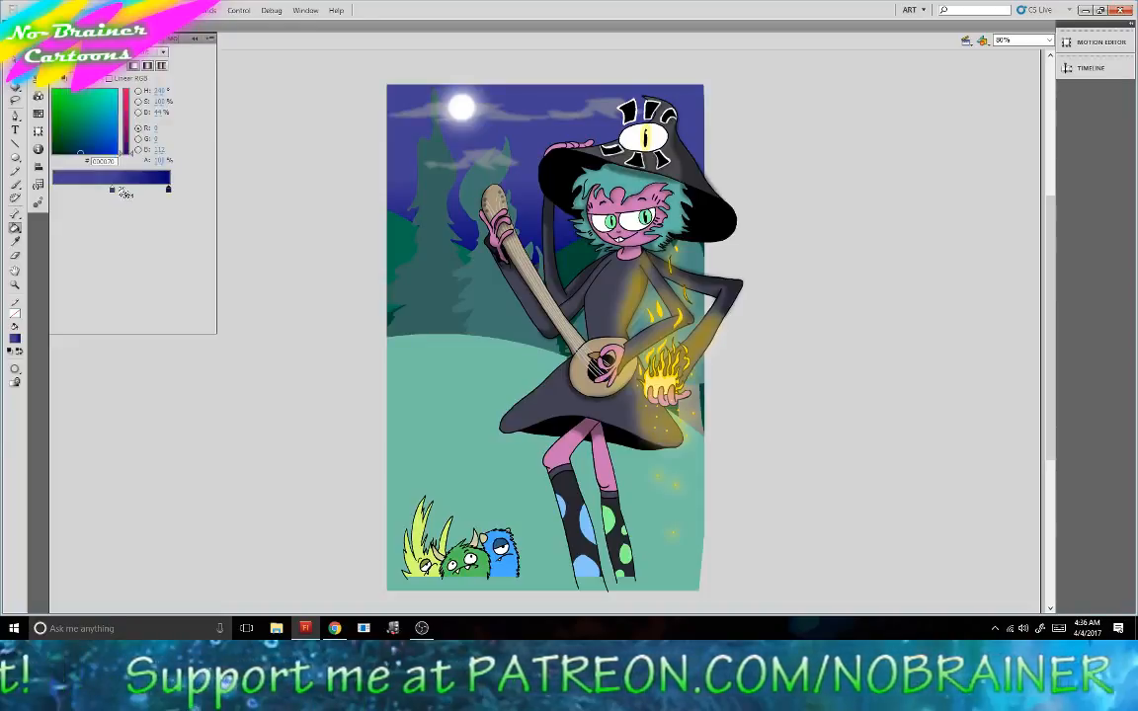
pyautogui.moveTo(113, 189); pyautogui.dragTo(79, 188)
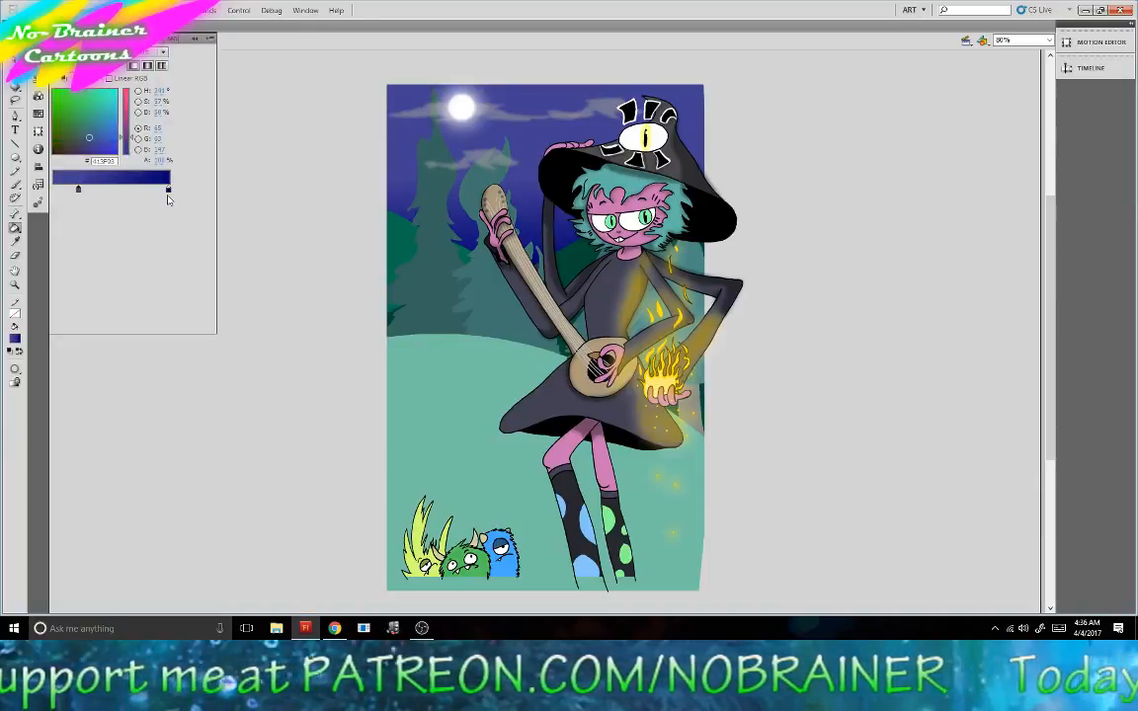
pyautogui.click(449, 173)
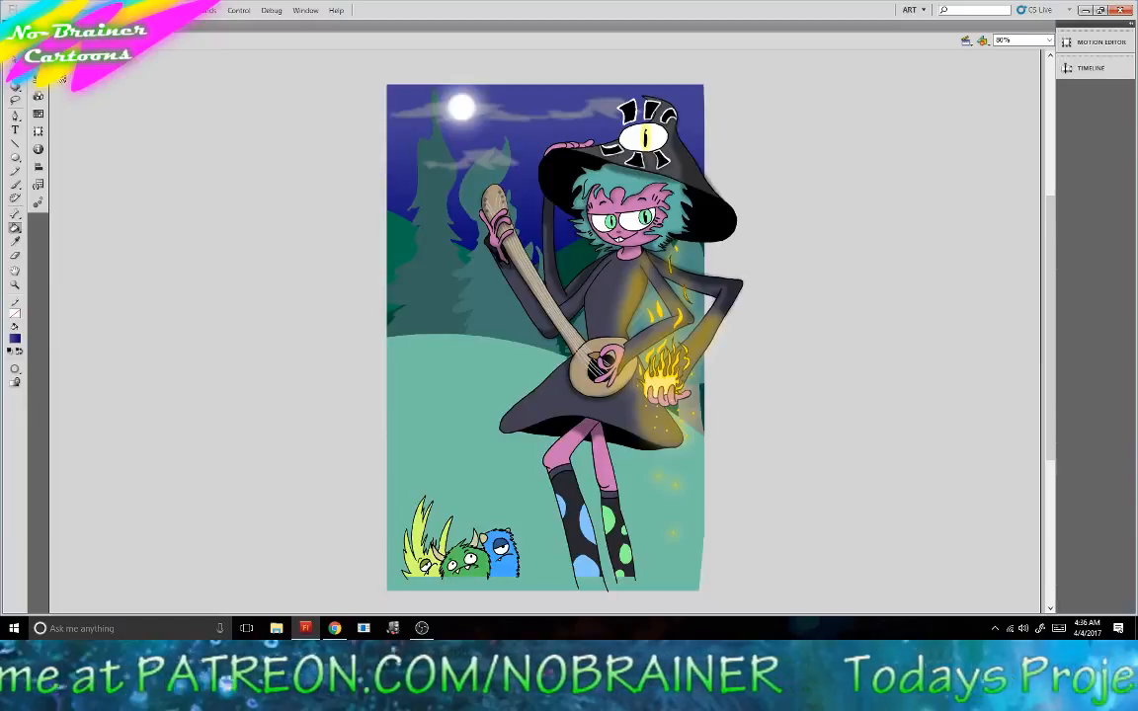
# Darken the gradient's navy end stop to 14% brightness and reapply it to the sky.
pyautogui.click(37, 96)
pyautogui.click(168, 189)
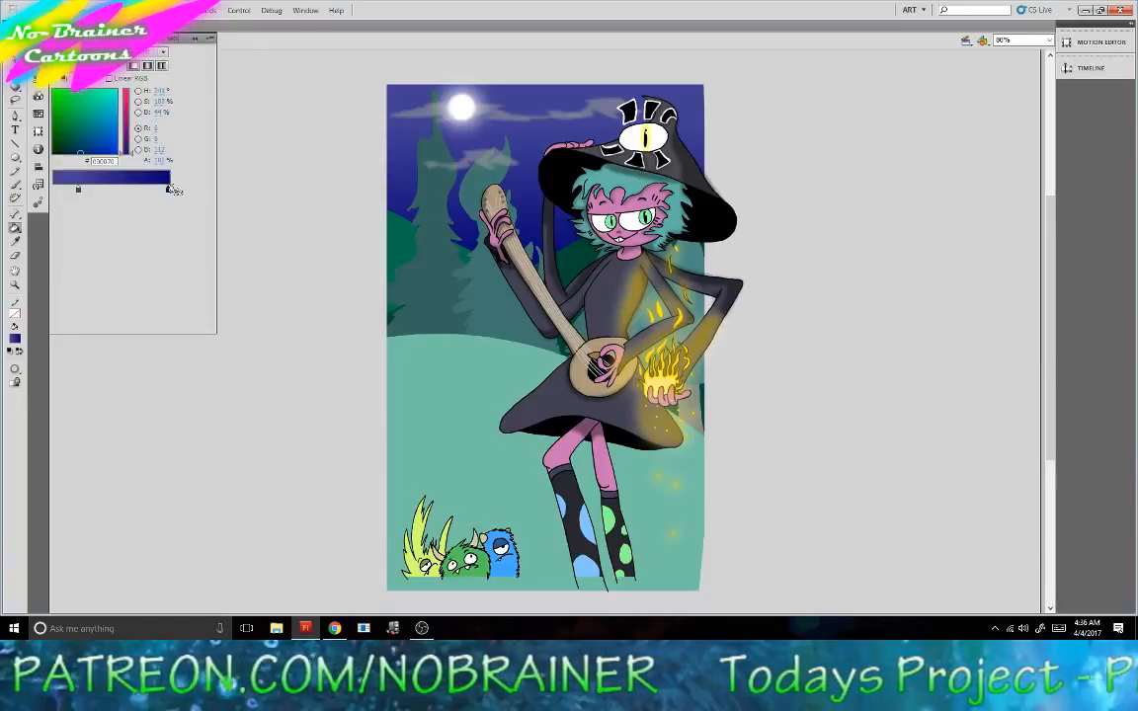
pyautogui.click(155, 112)
pyautogui.click(509, 179)
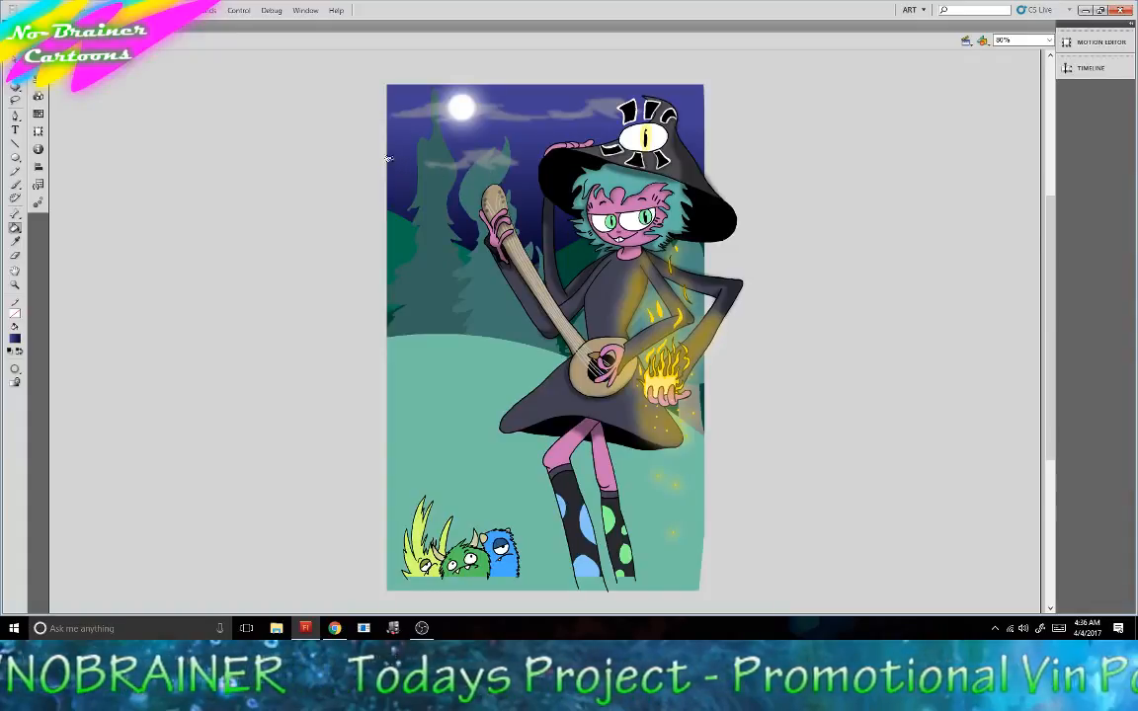
# Adjust the saturation of the gradient's indigo stop to 50% and refill the sky.
pyautogui.click(38, 96)
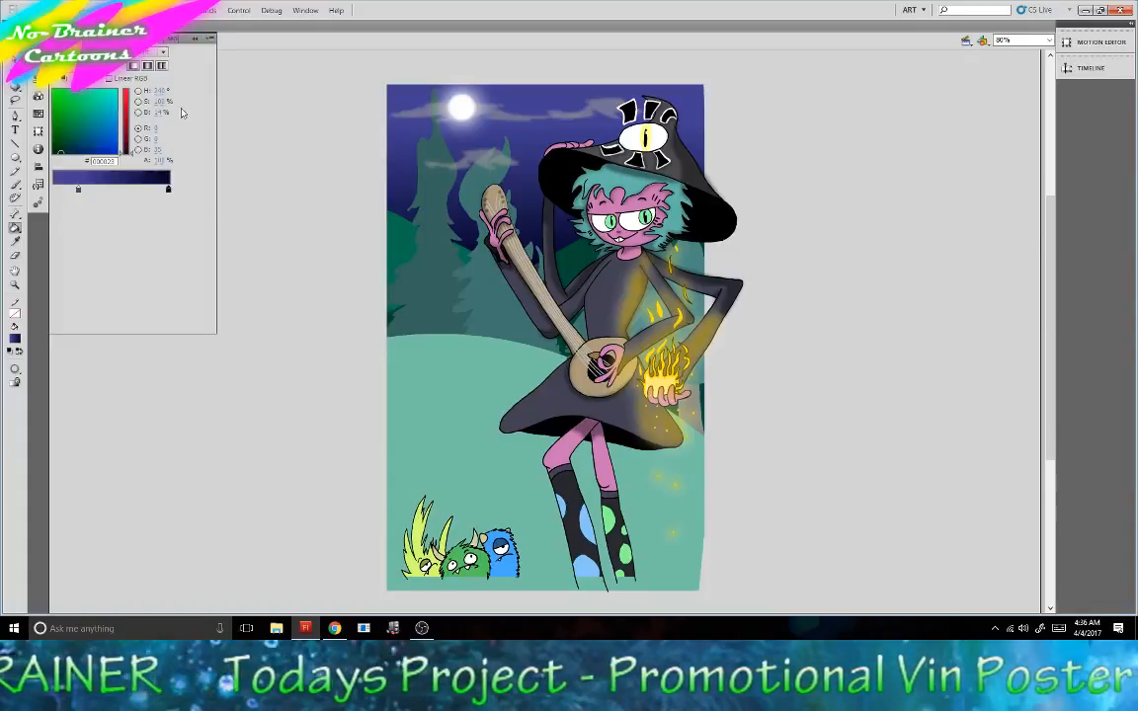
pyautogui.click(78, 189)
pyautogui.moveTo(156, 101); pyautogui.dragTo(144, 108)
pyautogui.click(473, 124)
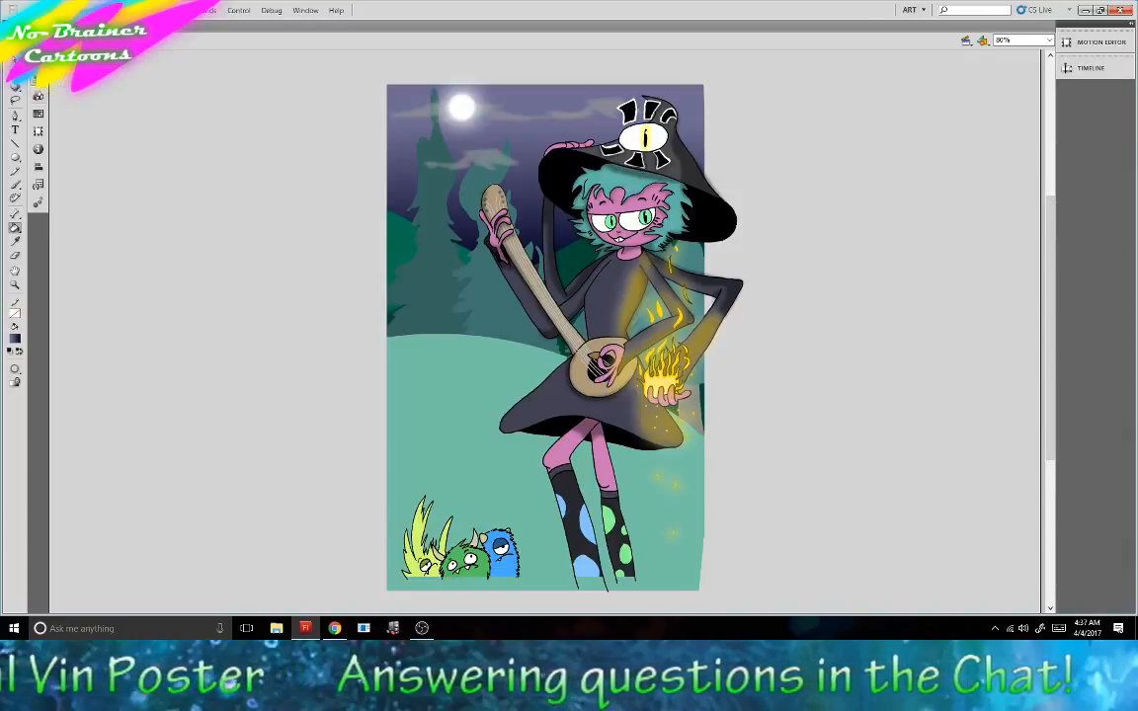
pyautogui.click(38, 96)
pyautogui.click(158, 102)
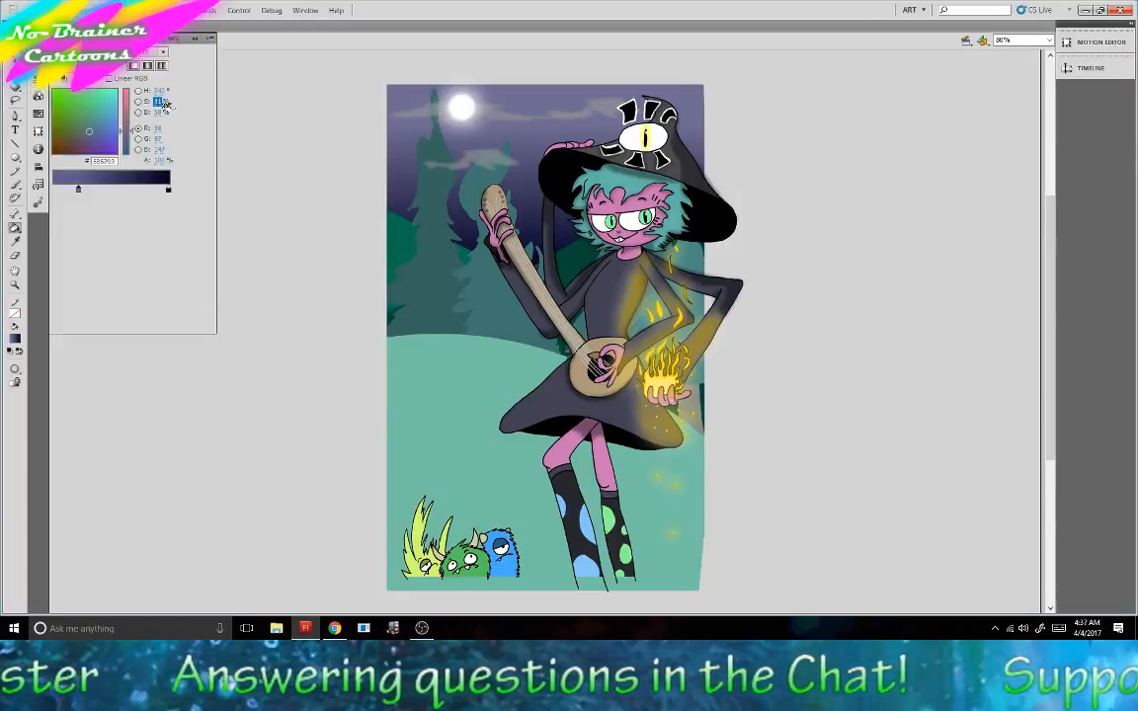
pyautogui.write('50')
pyautogui.click(522, 129)
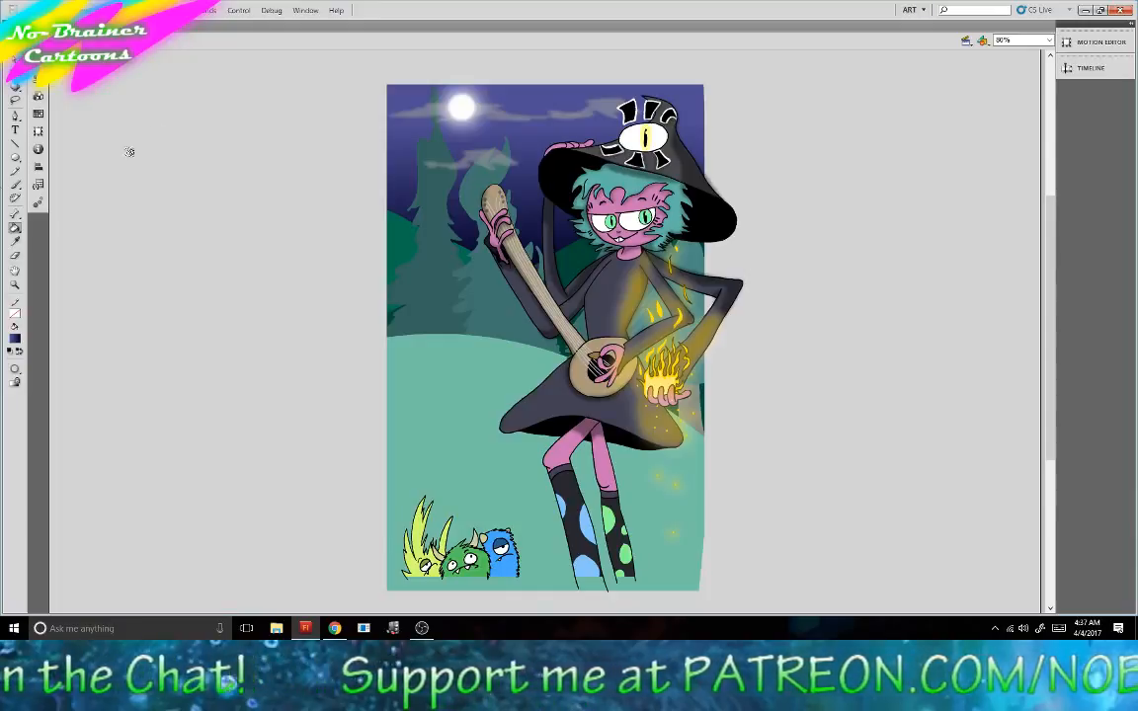
# Take up the Brush tool with the tan sampled from the instrument's neck, muted to a pale grey-brown.
pyautogui.click(15, 185)
pyautogui.click(14, 345)
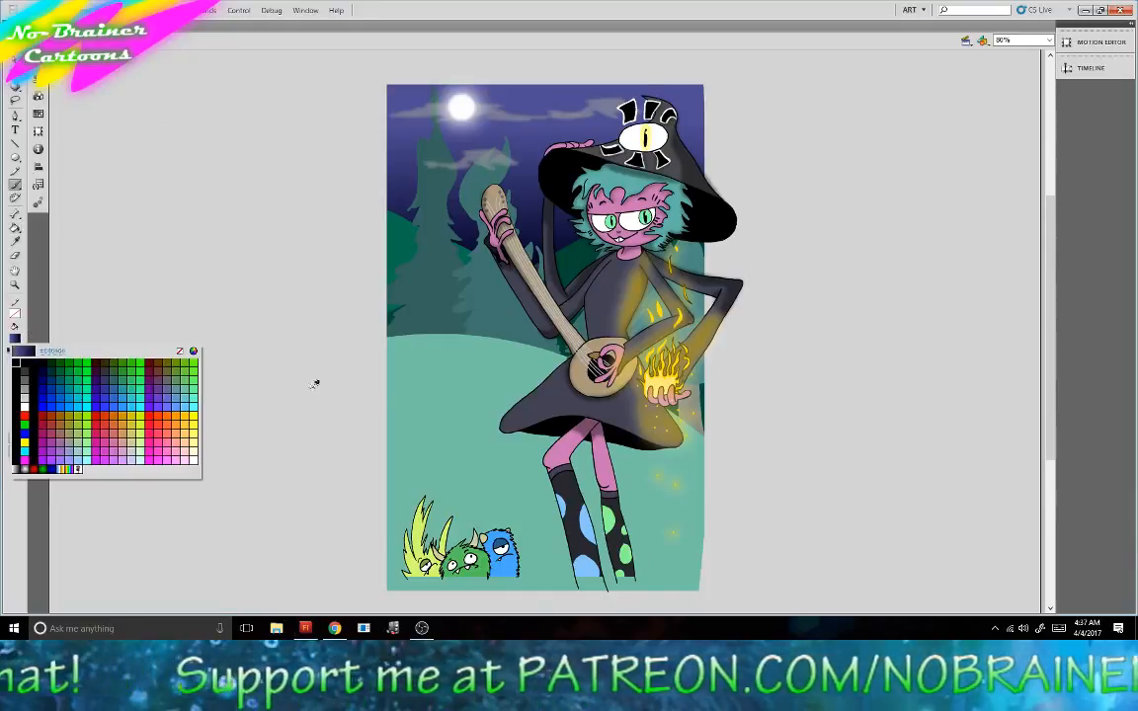
pyautogui.click(522, 335)
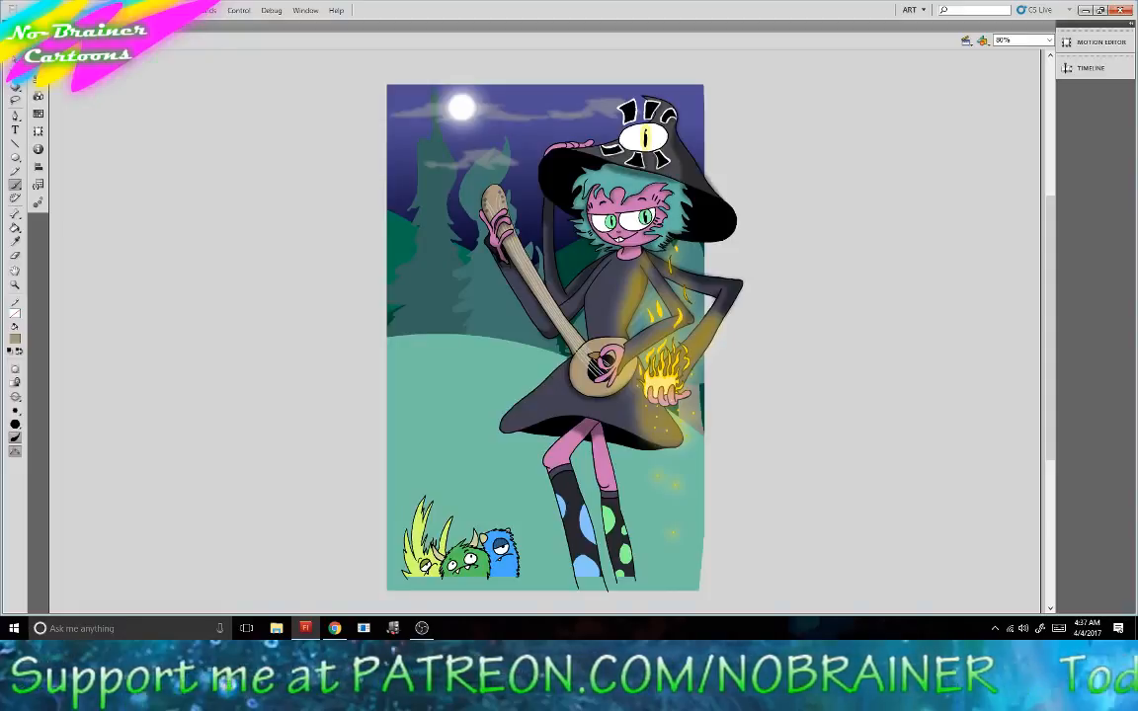
pyautogui.click(38, 96)
pyautogui.moveTo(157, 111); pyautogui.dragTo(163, 107)
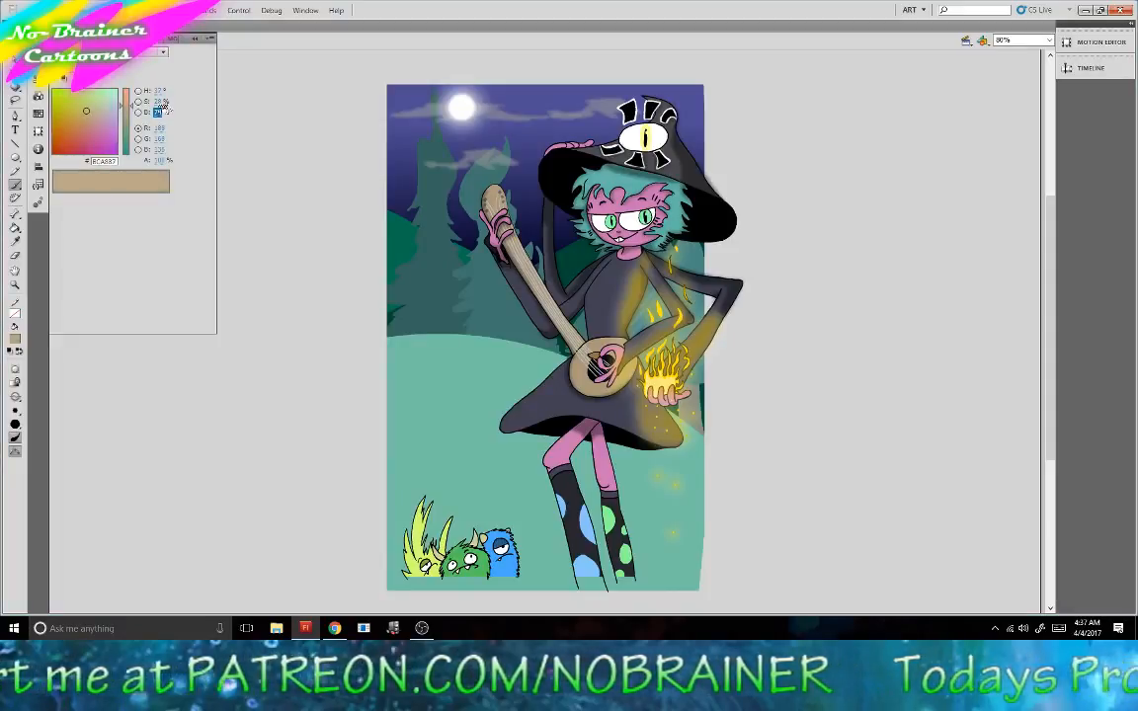
pyautogui.click(194, 40)
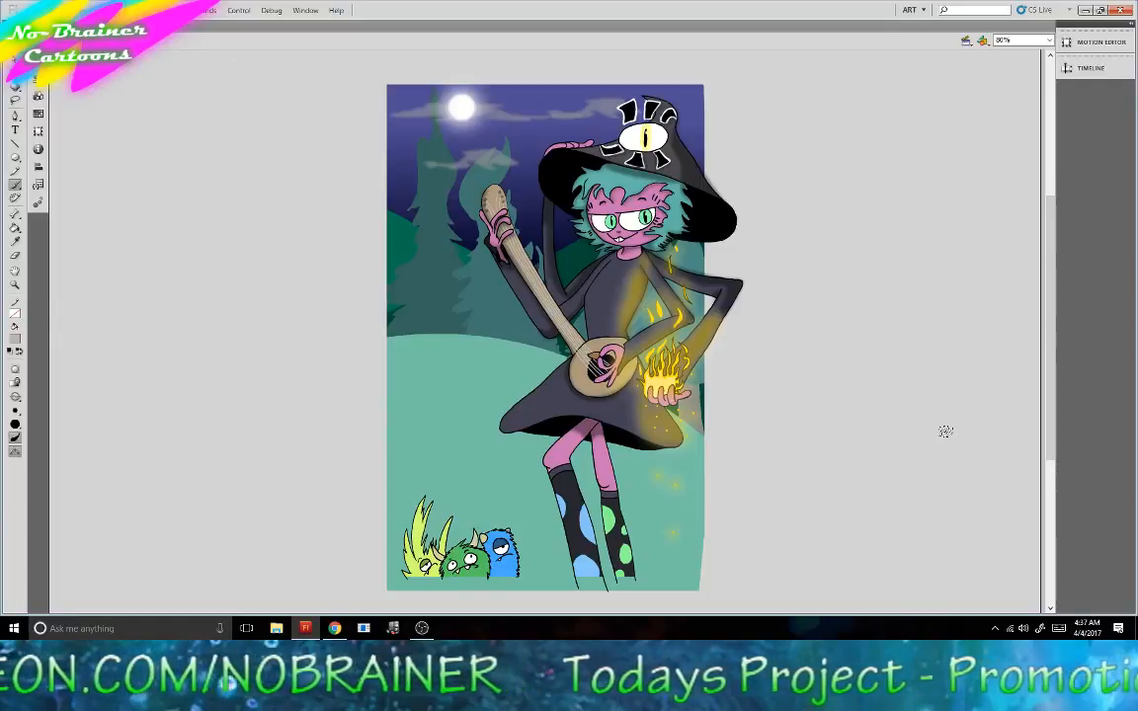
# Brush the two outlines of a winding path across the green hill, from its far left edge to the lower right.
pyautogui.click(12, 360)
pyautogui.click(63, 408)
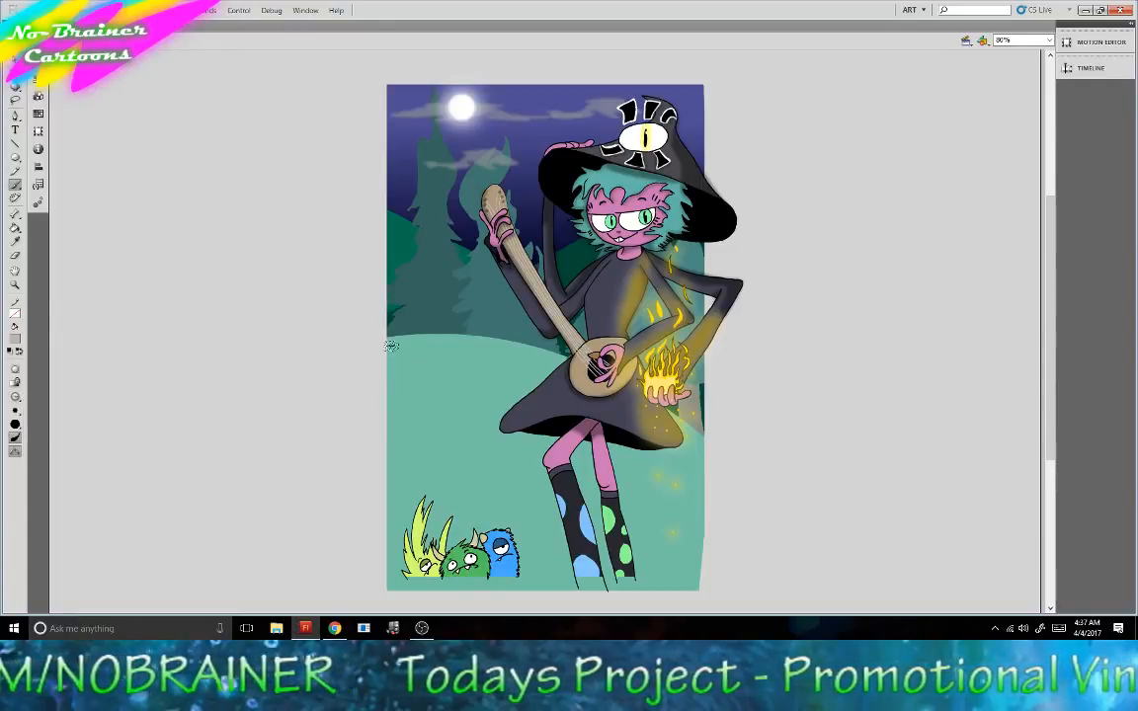
pyautogui.moveTo(388, 354)
pyautogui.mouseDown()
pyautogui.moveTo(449, 359)
pyautogui.moveTo(449, 449)
pyautogui.moveTo(632, 469)
pyautogui.moveTo(737, 572)
pyautogui.mouseUp()
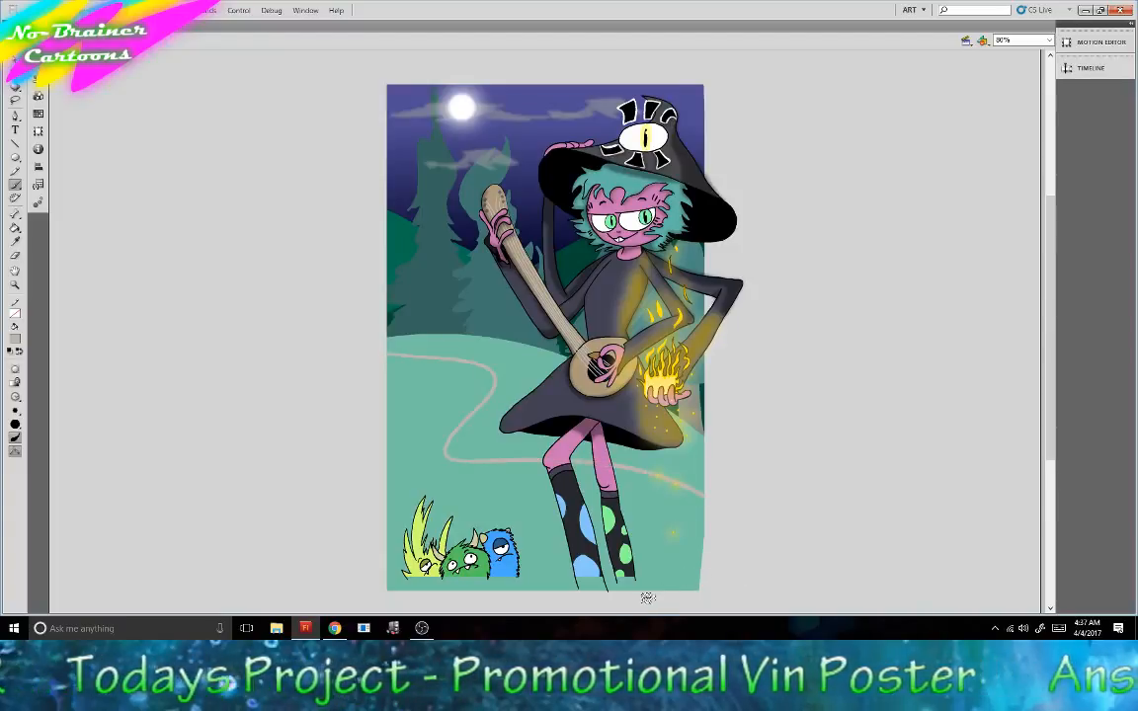
pyautogui.moveTo(650, 594)
pyautogui.mouseDown()
pyautogui.moveTo(610, 548)
pyautogui.moveTo(402, 497)
pyautogui.moveTo(378, 457)
pyautogui.moveTo(415, 410)
pyautogui.moveTo(415, 387)
pyautogui.moveTo(358, 358)
pyautogui.mouseUp()
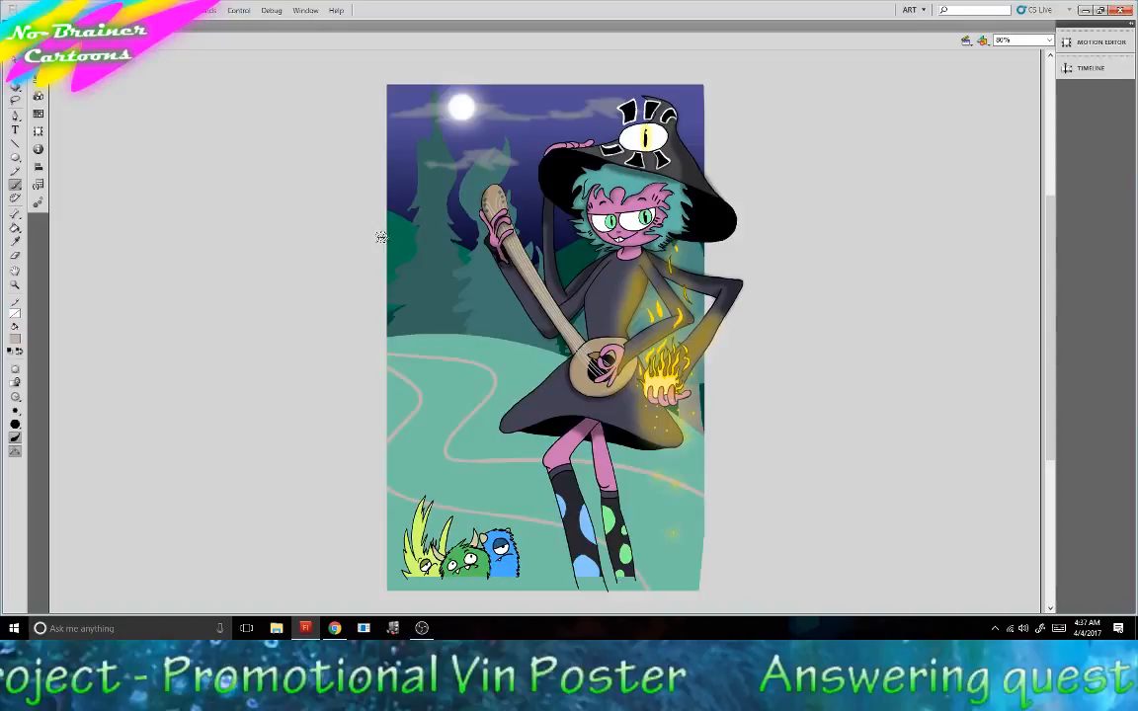
# Fill the area between the path outlines with the same grey-brown and save the document.
pyautogui.click(15, 229)
pyautogui.click(440, 359)
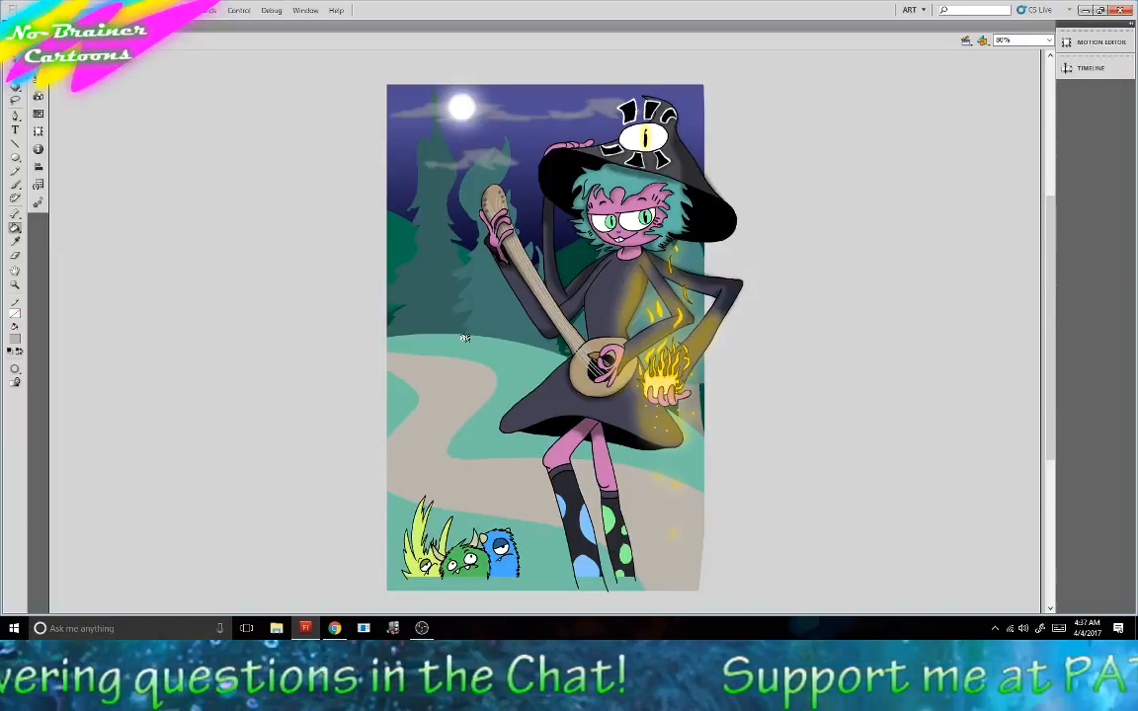
pyautogui.hotkey('ctrl', 's')
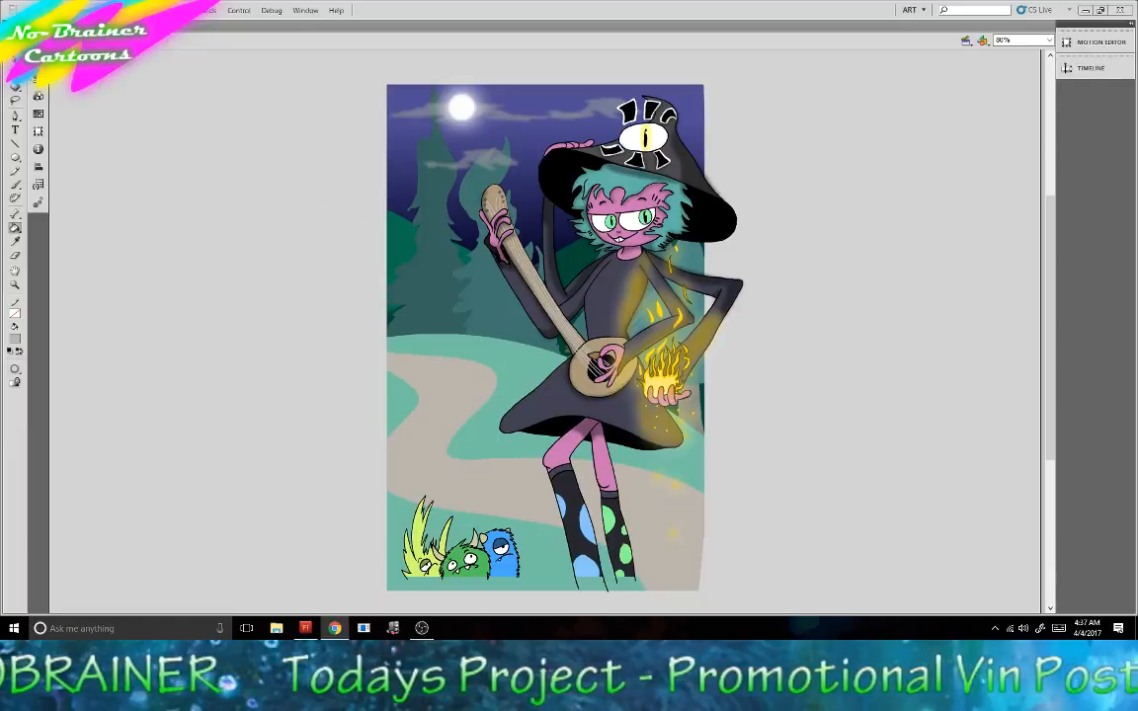
# Take up the Text tool with the teal sampled from the character's hair, brightened and desaturated to a pale mint green.
pyautogui.click(15, 129)
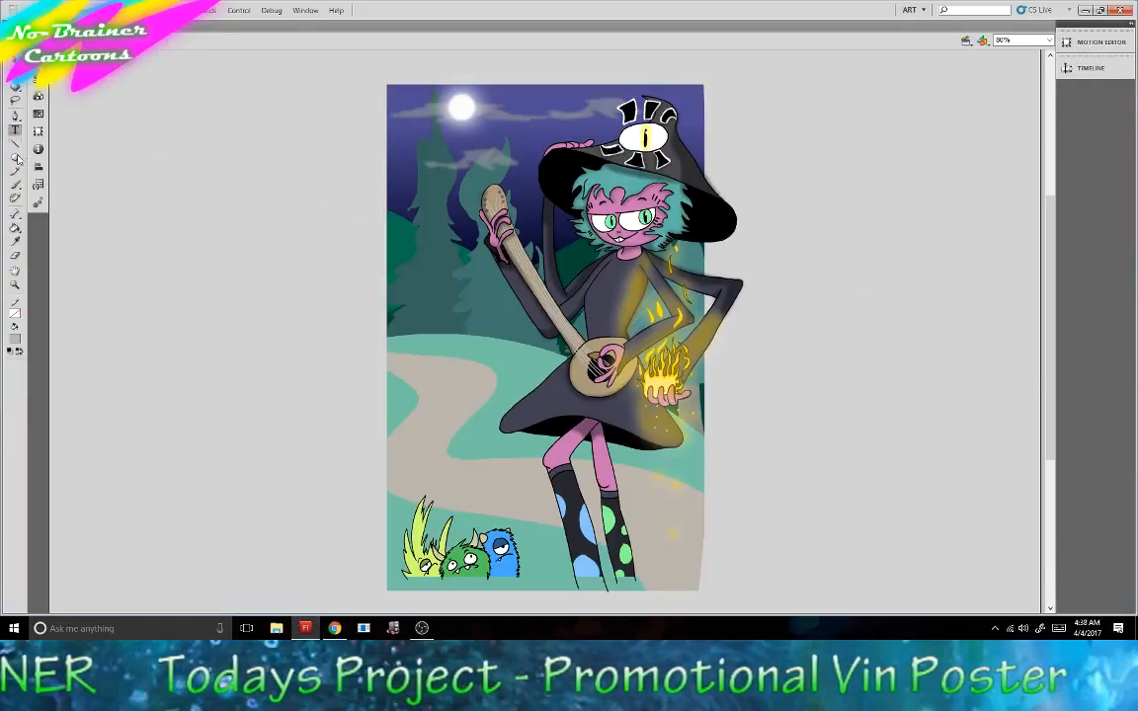
pyautogui.click(13, 341)
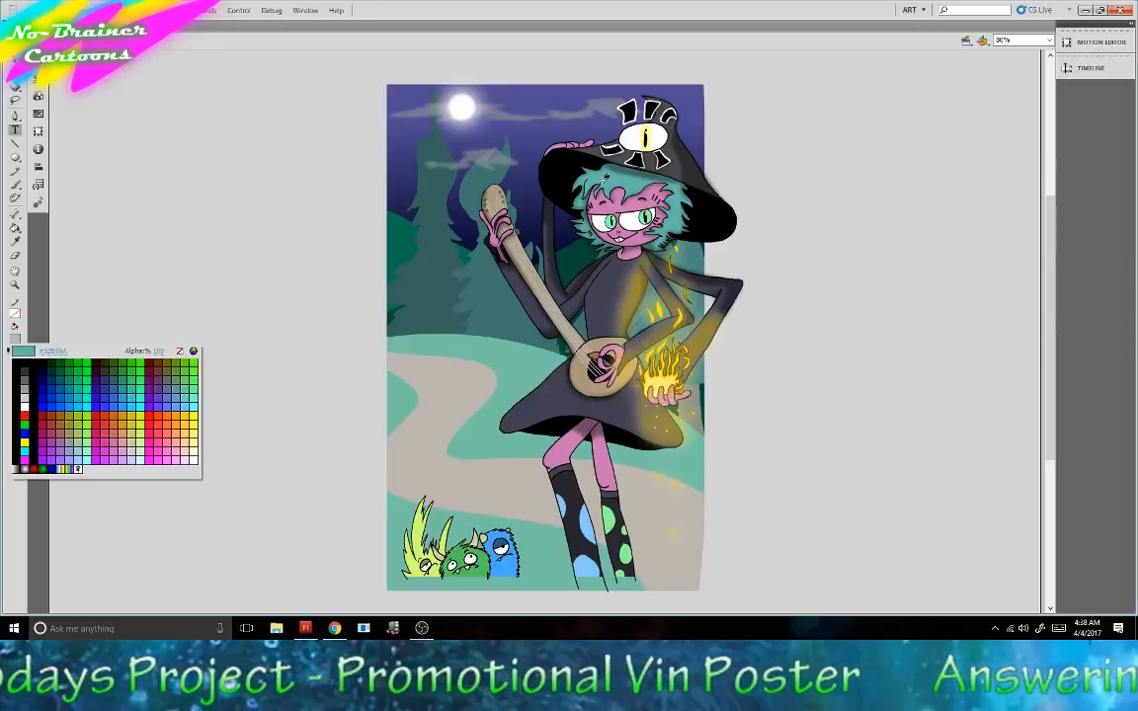
pyautogui.click(608, 178)
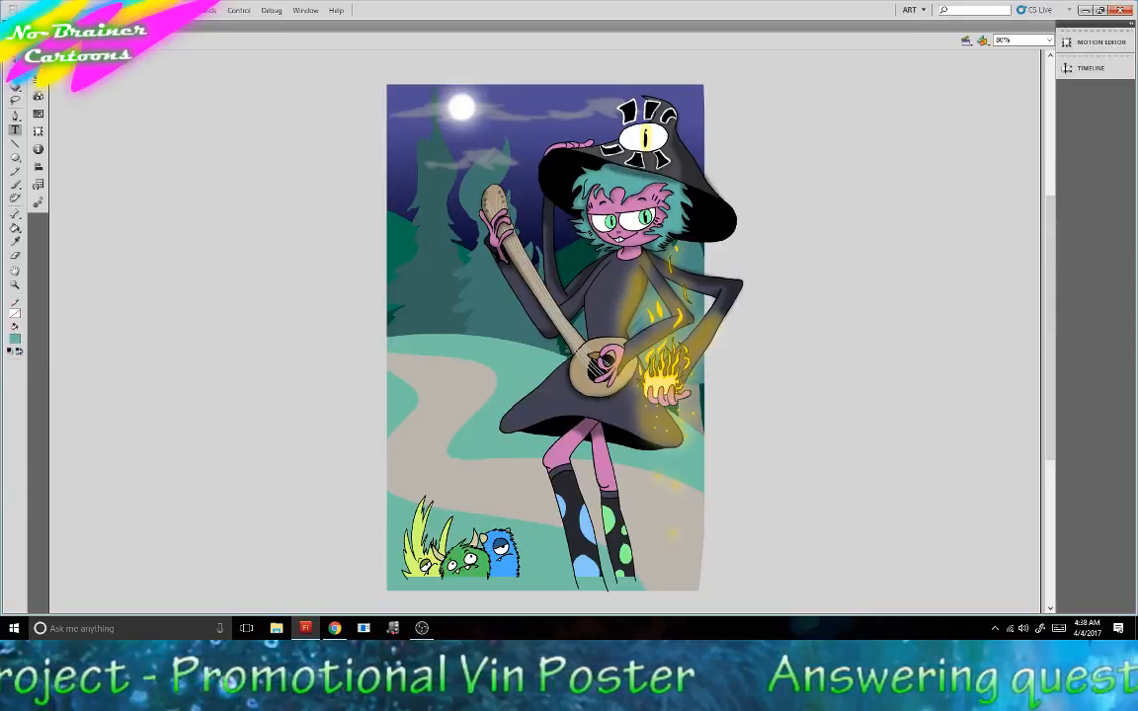
pyautogui.click(37, 96)
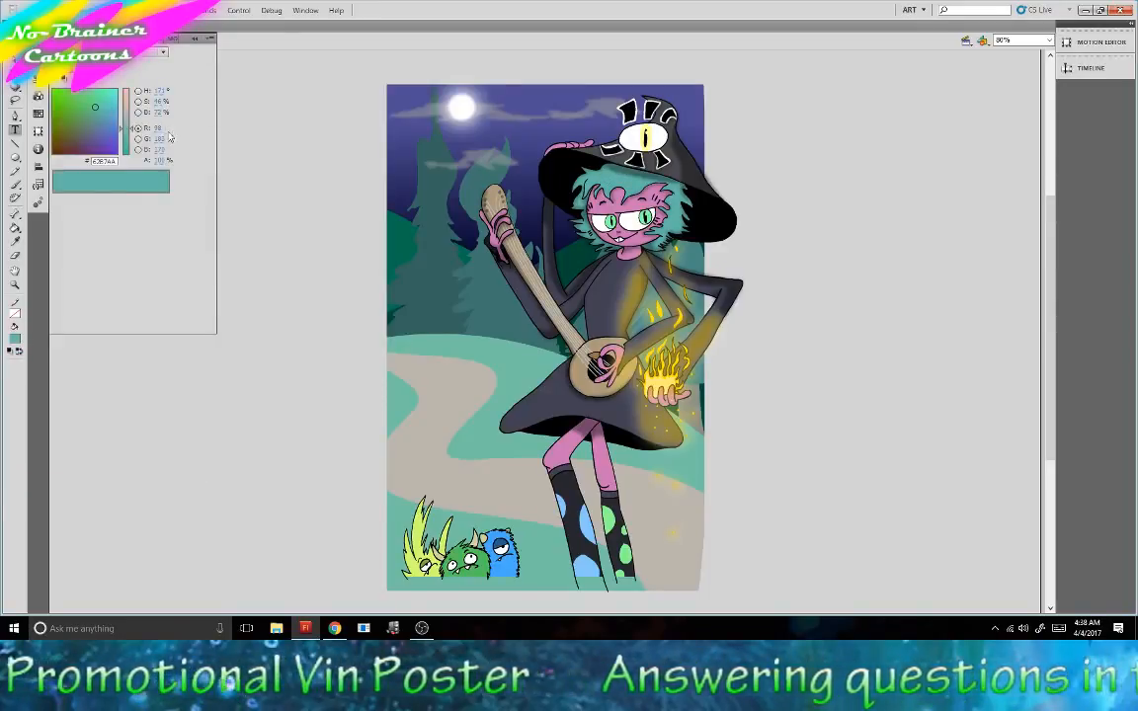
pyautogui.click(159, 100)
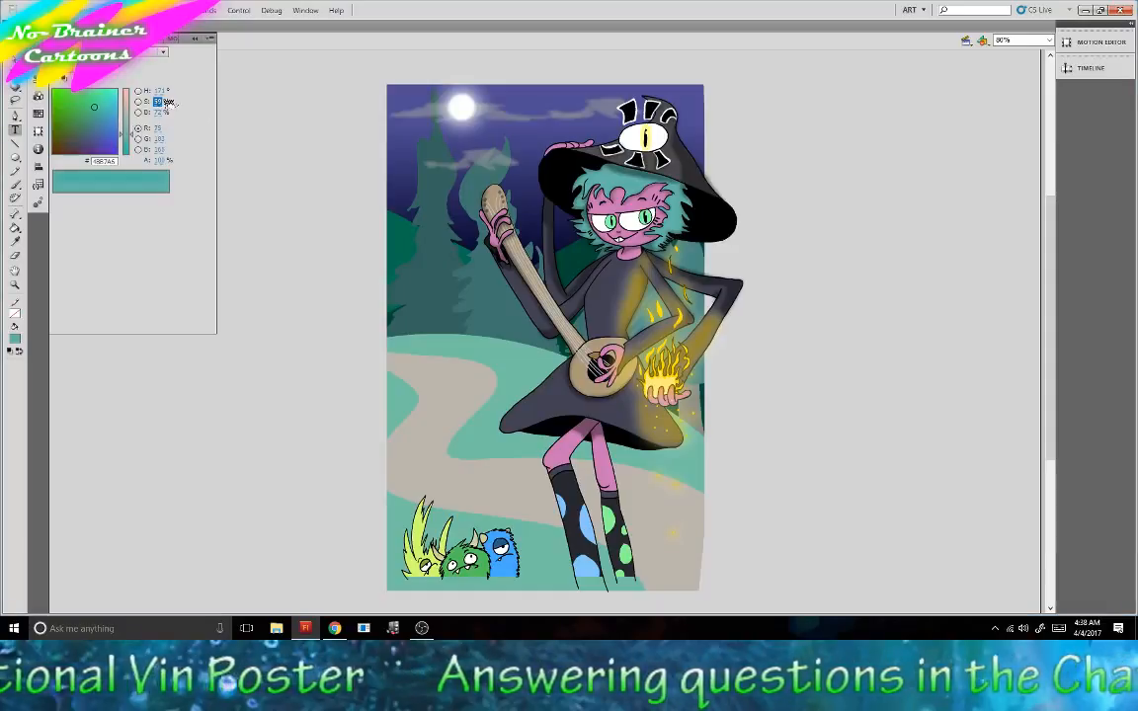
pyautogui.write('0')
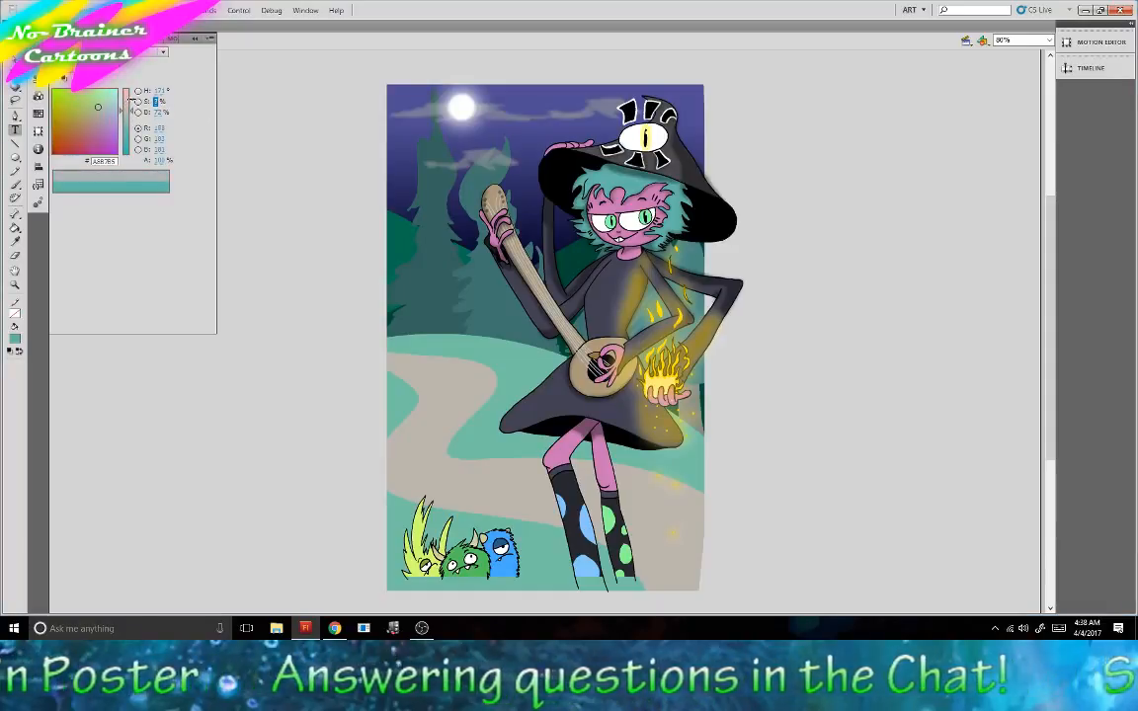
pyautogui.moveTo(131, 100); pyautogui.dragTo(133, 99)
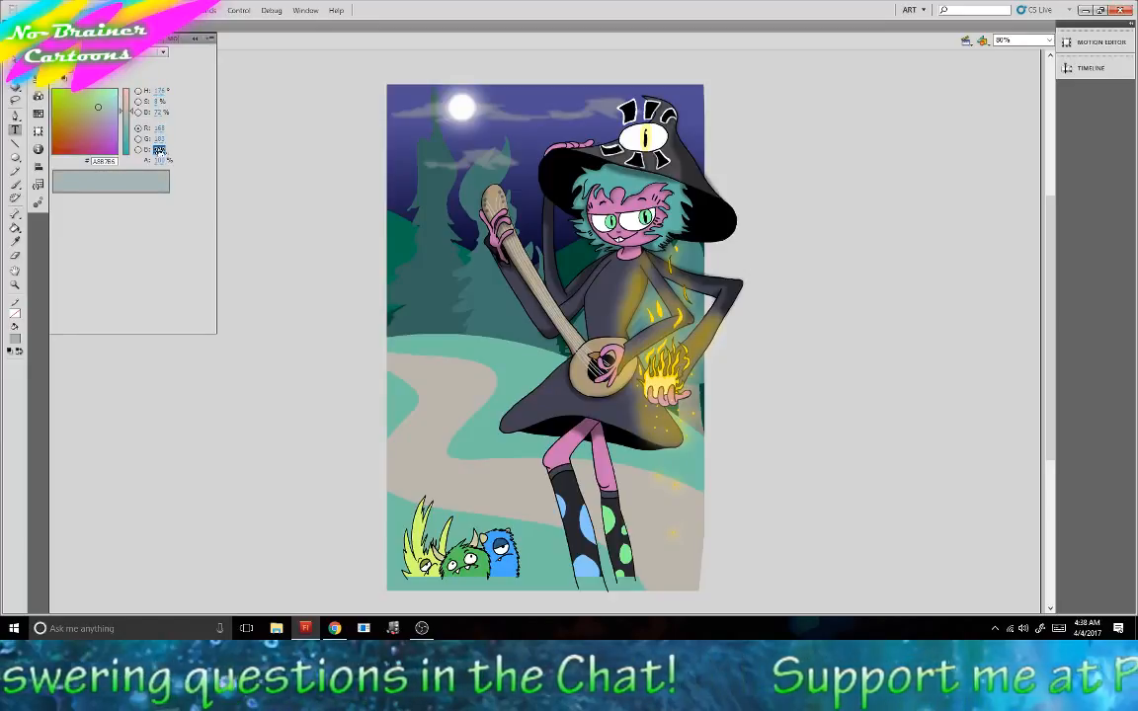
pyautogui.moveTo(159, 140); pyautogui.dragTo(201, 141)
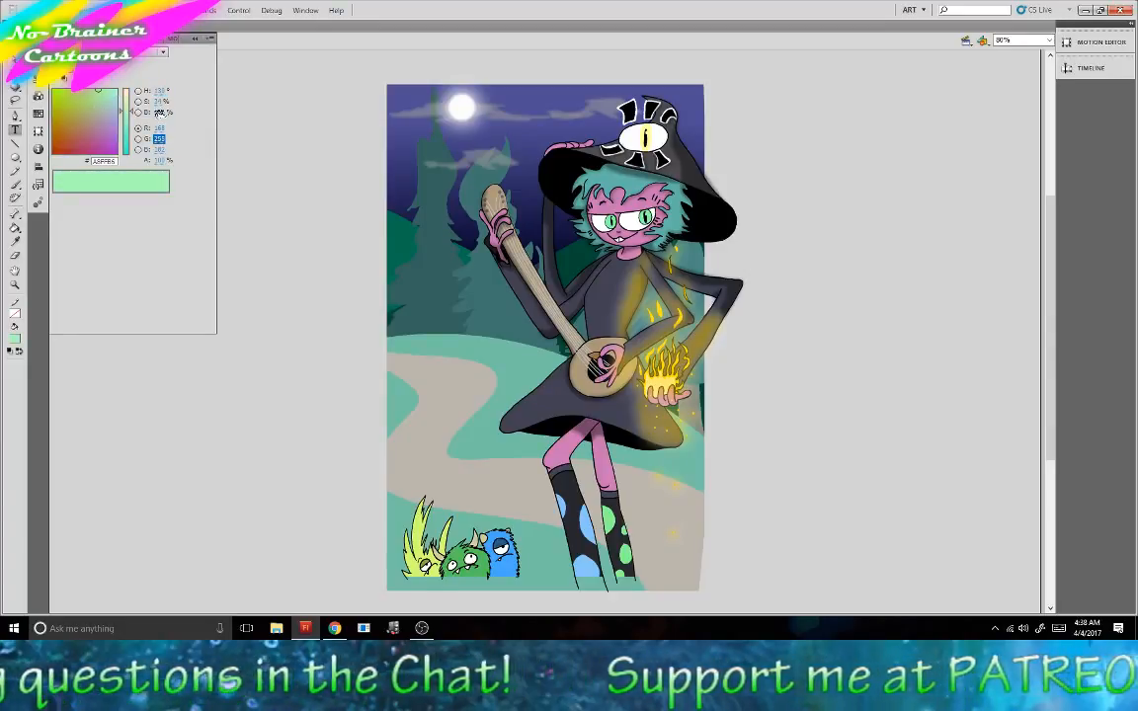
pyautogui.moveTo(163, 102); pyautogui.dragTo(149, 101)
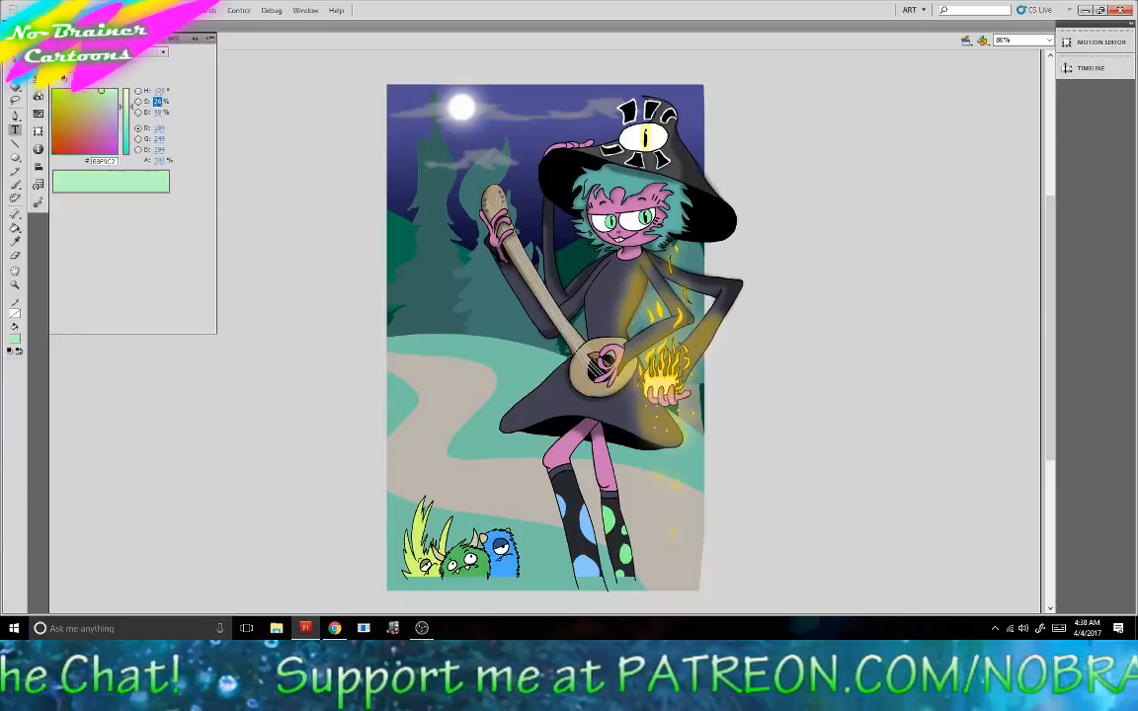
# Add the text "Vin" in Brush Script MT at size 72 over the night sky and shift it beneath the moon.
pyautogui.click(164, 10)
pyautogui.moveTo(201, 29)
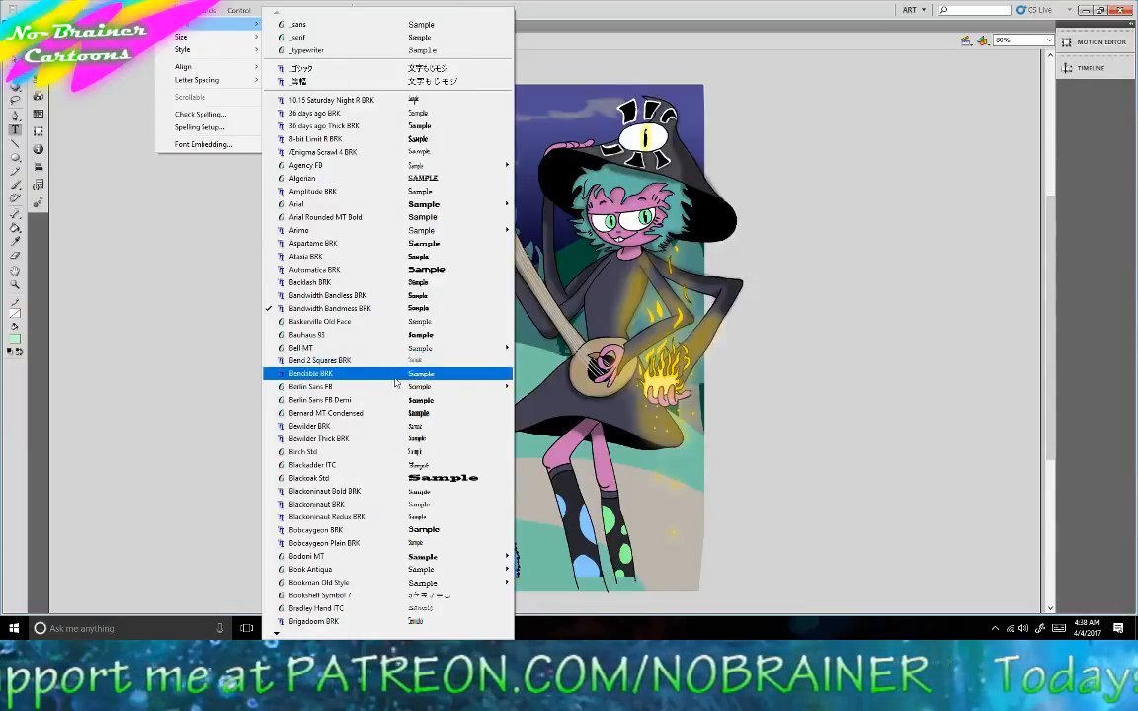
pyautogui.moveTo(399, 585)
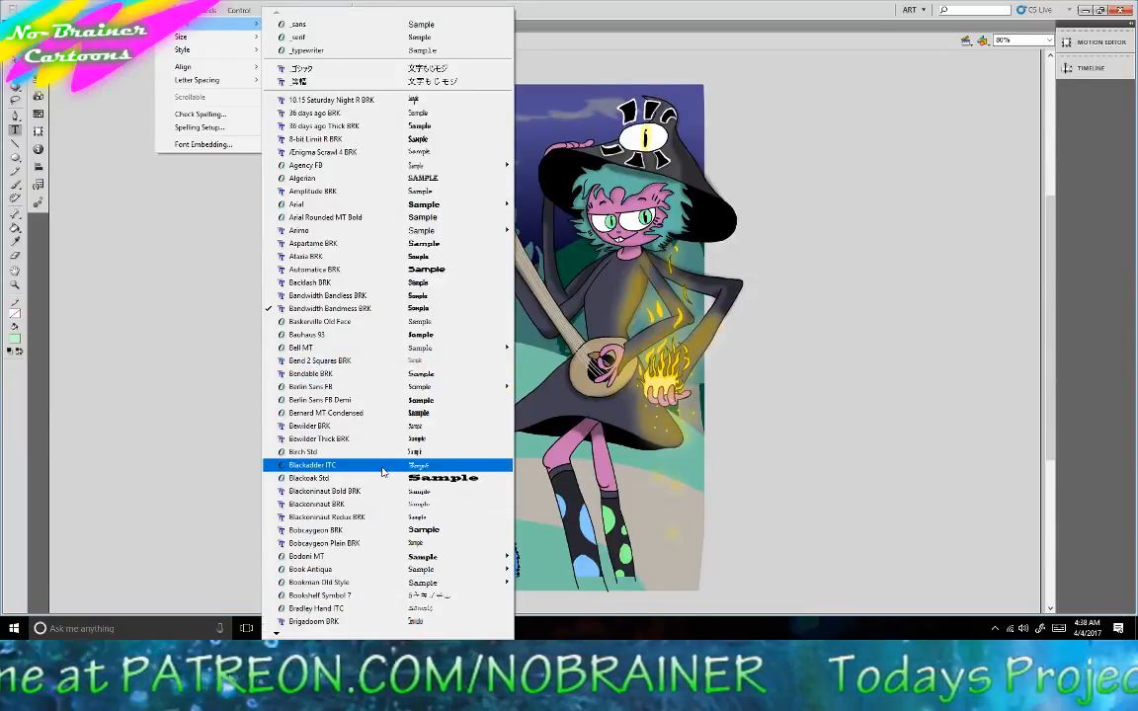
pyautogui.moveTo(393, 634)
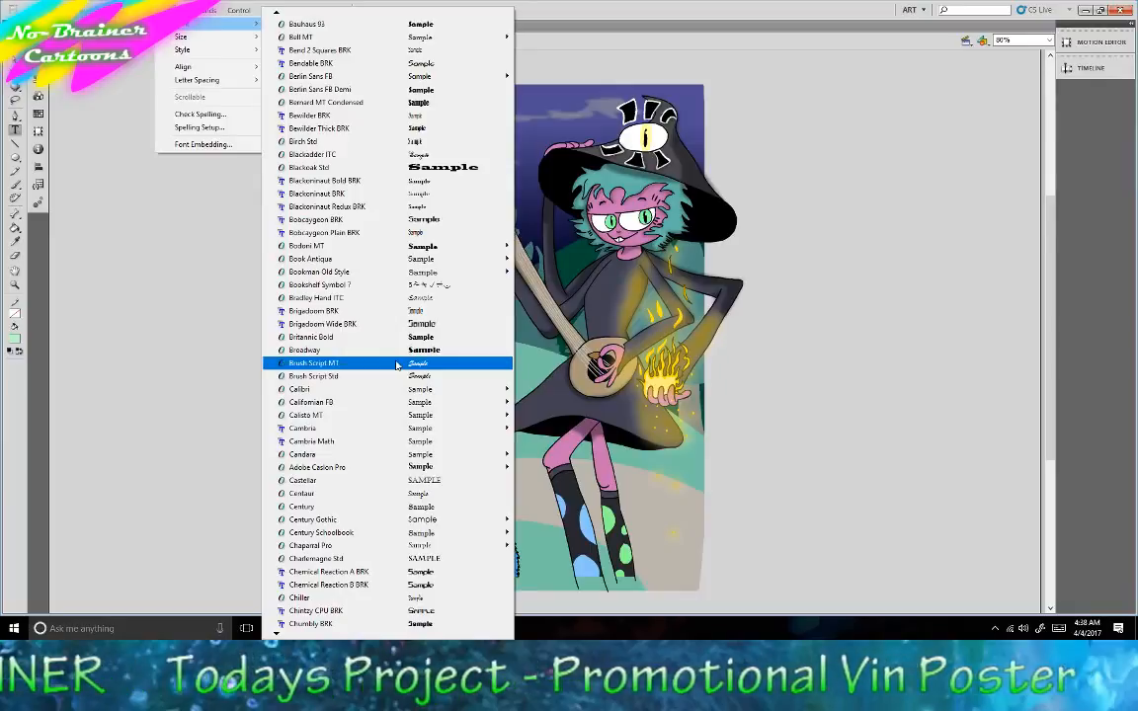
pyautogui.click(396, 365)
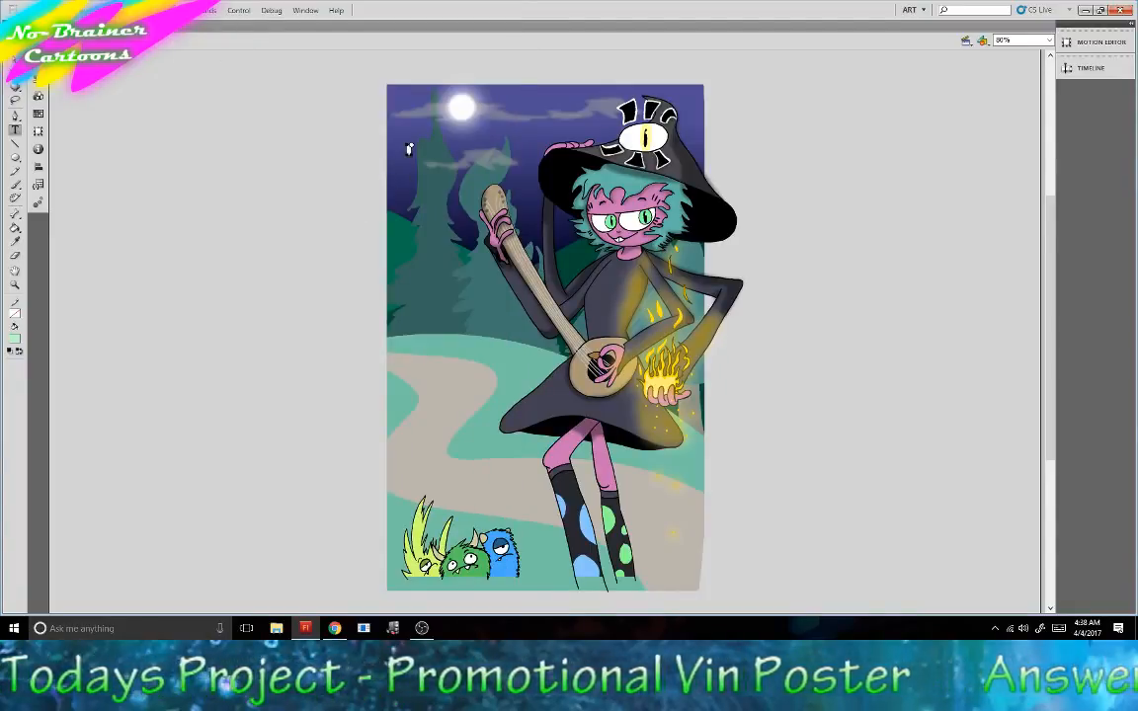
pyautogui.click(173, 10)
pyautogui.click(128, 166)
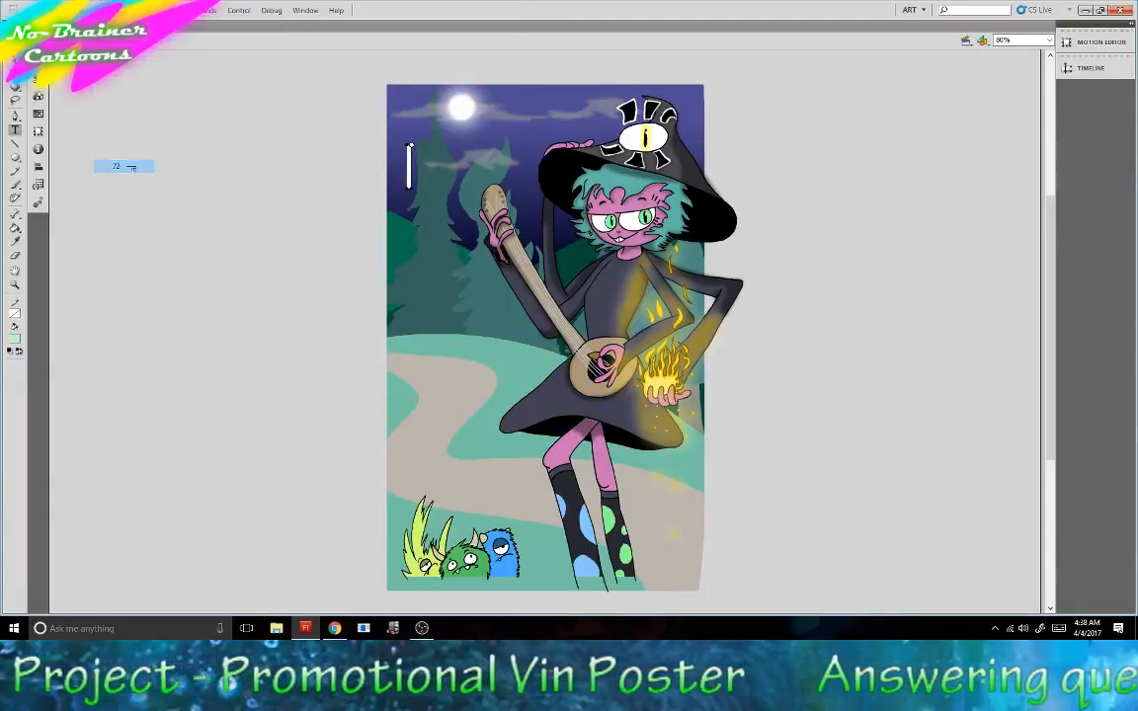
pyautogui.write('Vin')
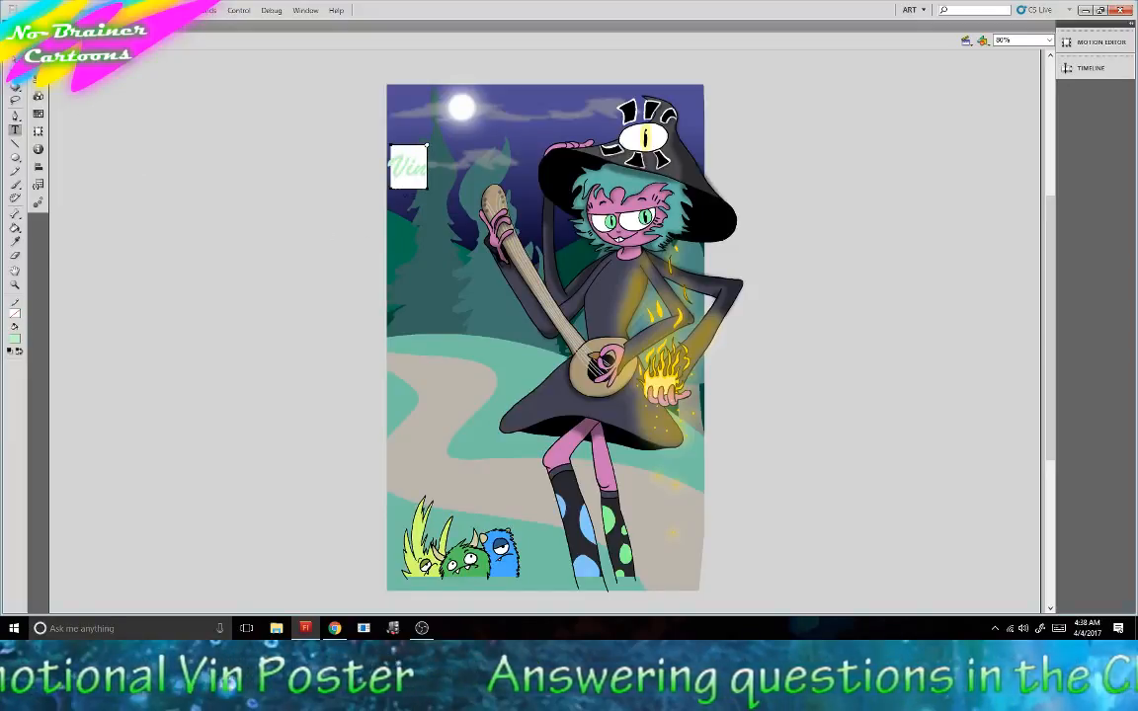
pyautogui.click(15, 47)
pyautogui.moveTo(419, 178); pyautogui.dragTo(447, 203)
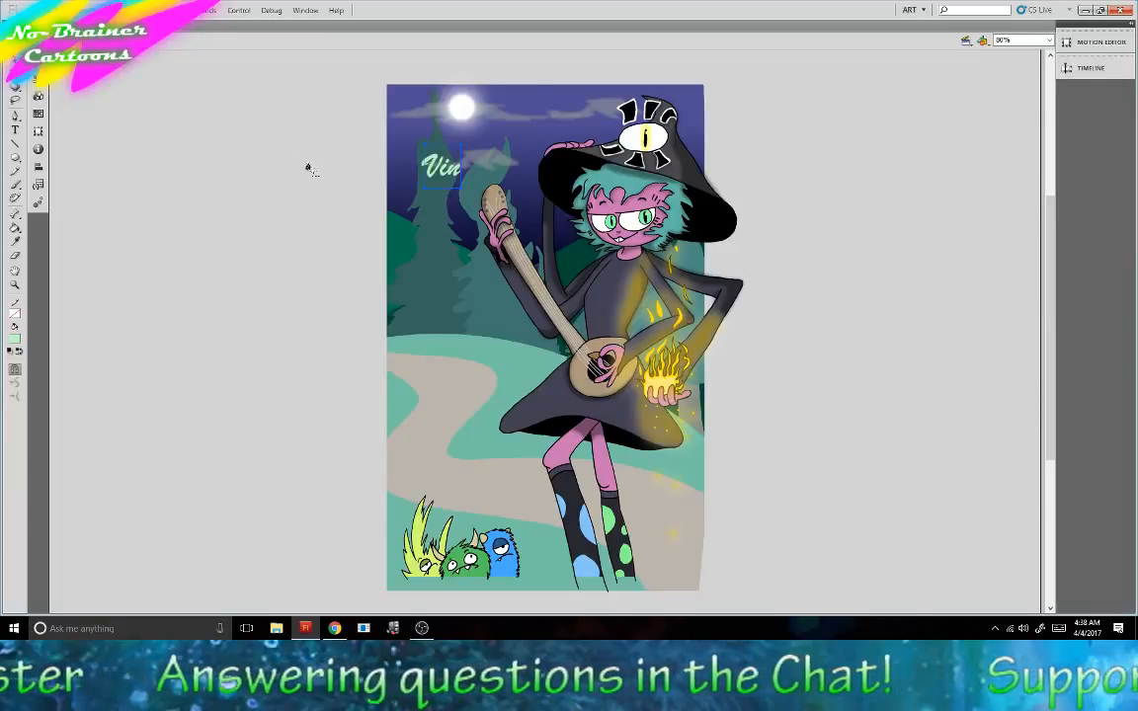
# Try the Blackoninaut Bold BRK font on the "Vin" text.
pyautogui.click(183, 10)
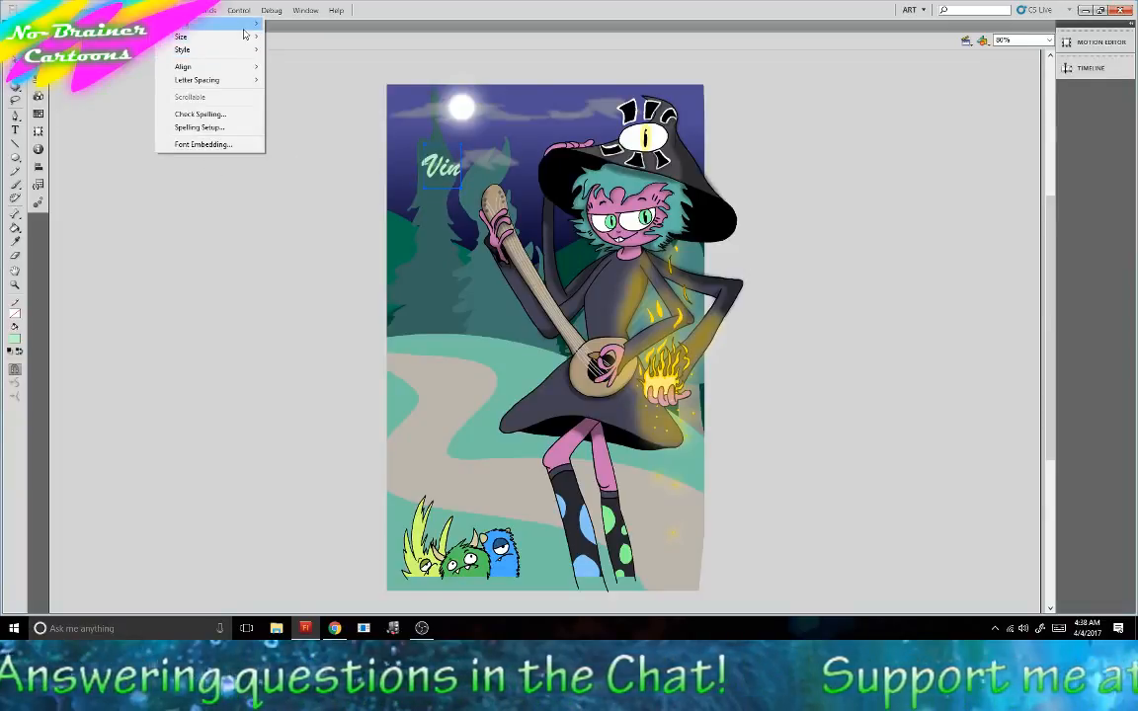
pyautogui.moveTo(242, 24)
pyautogui.click(382, 184)
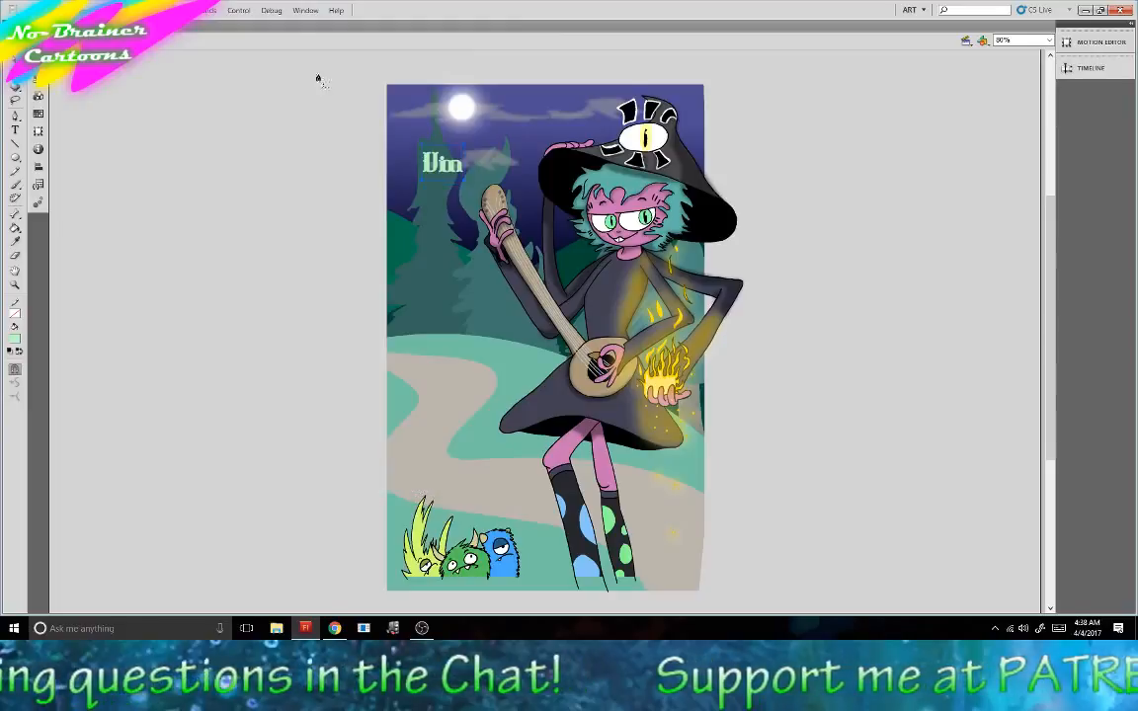
# Set the "Vin" text in Castellar and move it down over the dark trees beside the instrument's neck.
pyautogui.click(182, 10)
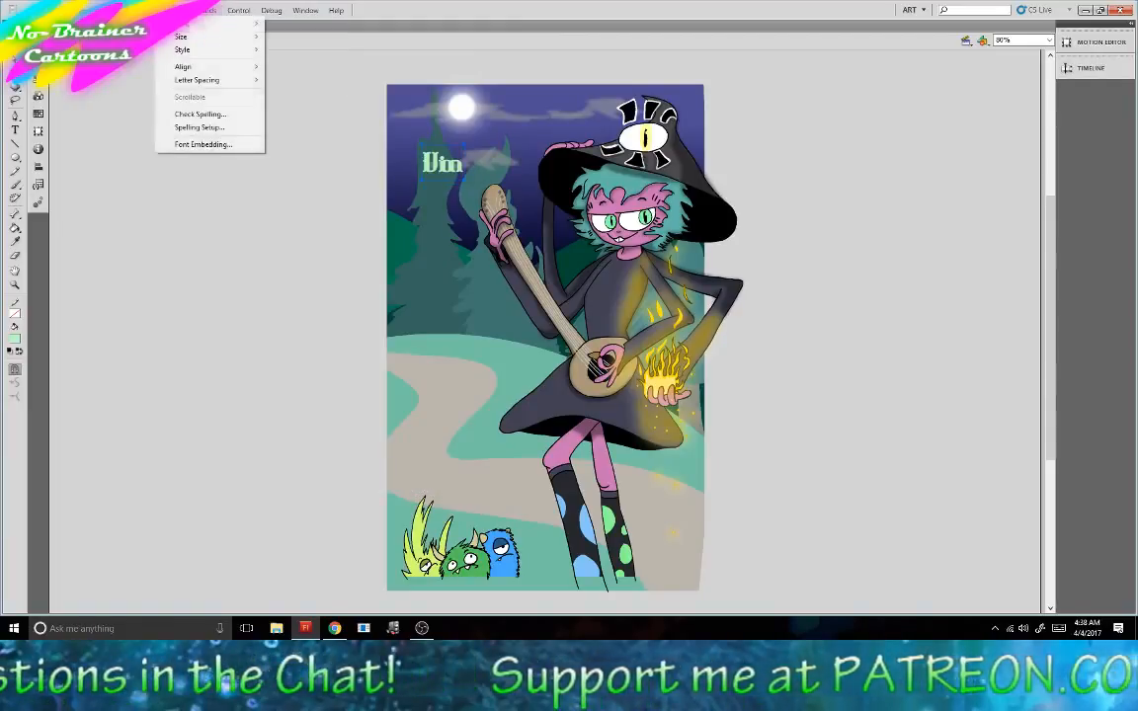
pyautogui.moveTo(242, 24)
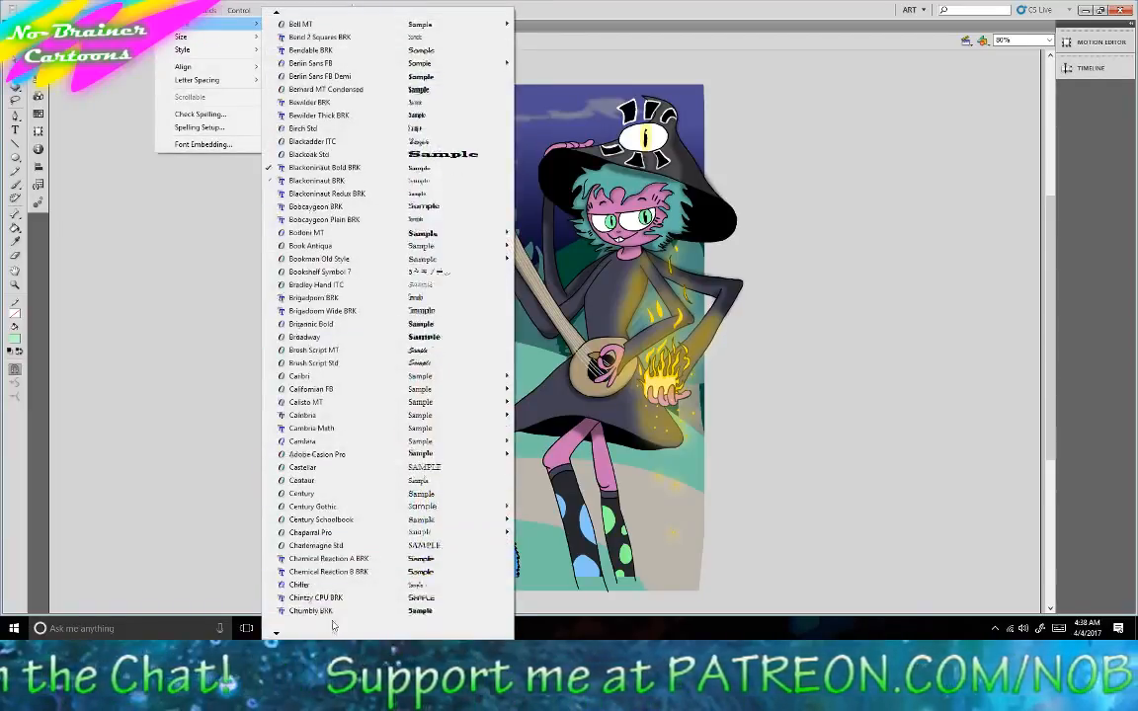
pyautogui.click(381, 364)
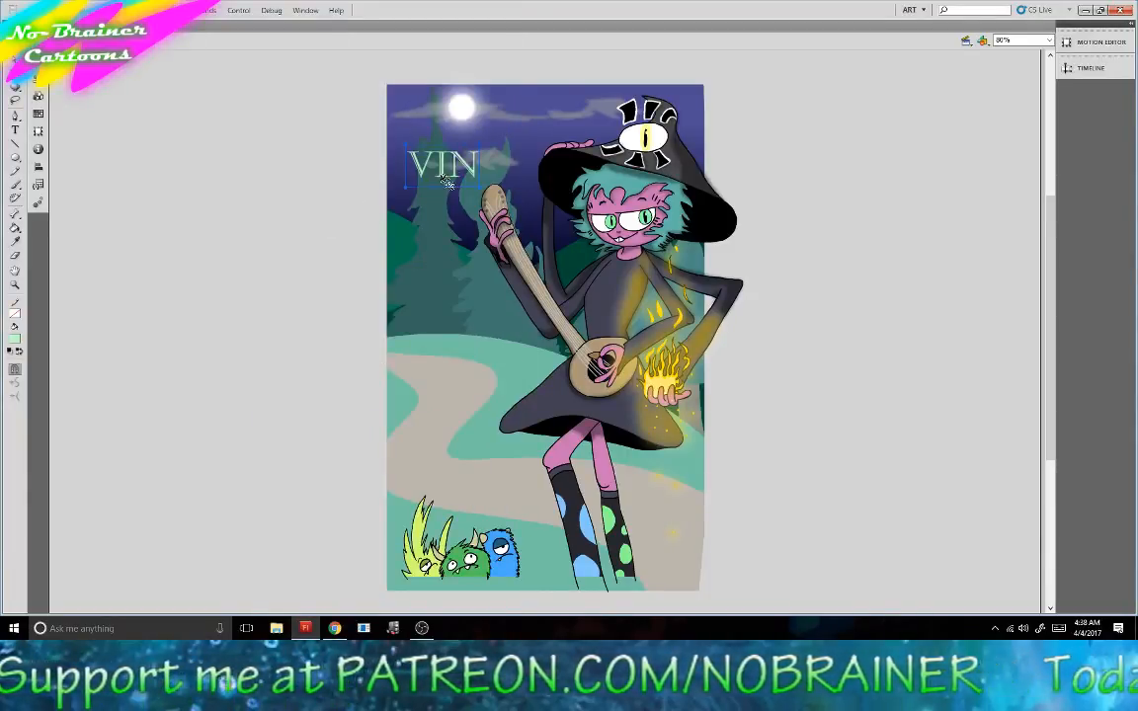
pyautogui.moveTo(450, 133); pyautogui.dragTo(438, 170)
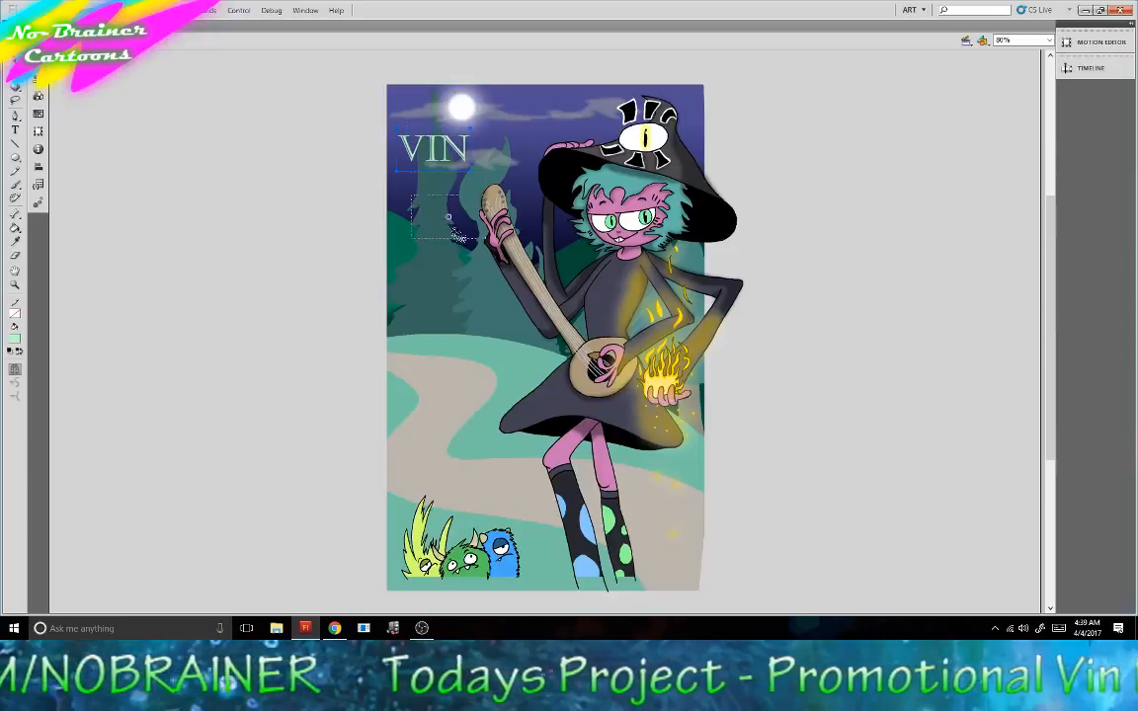
pyautogui.moveTo(454, 234); pyautogui.dragTo(443, 258)
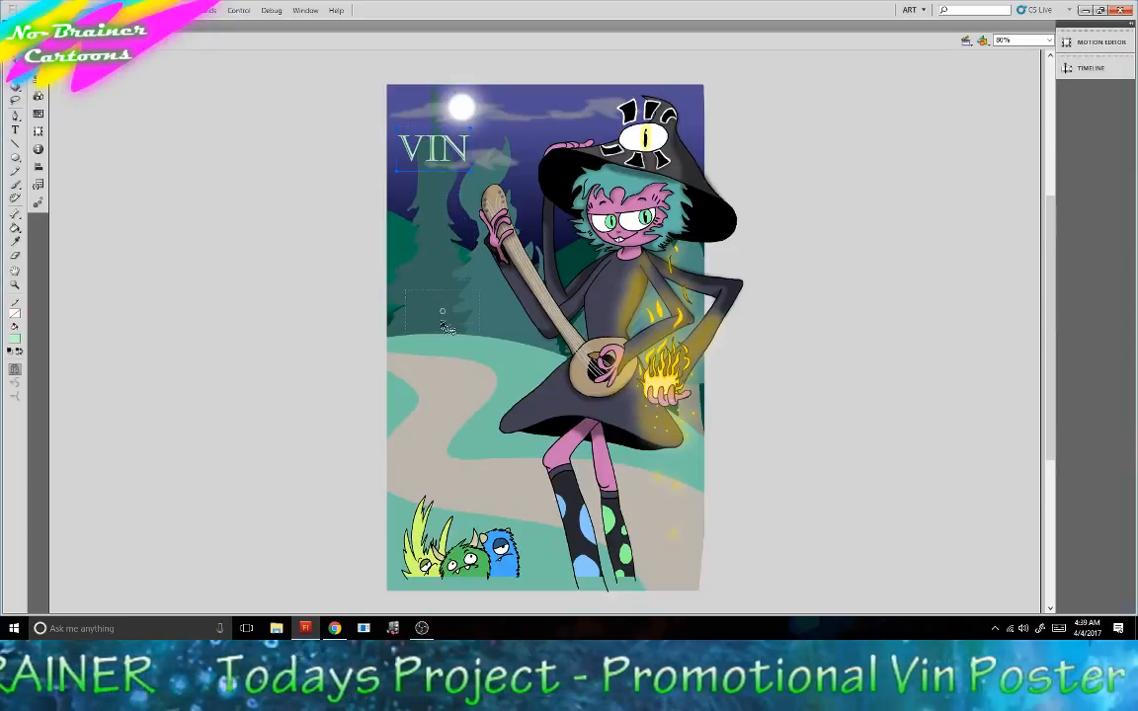
pyautogui.moveTo(437, 307); pyautogui.dragTo(457, 304)
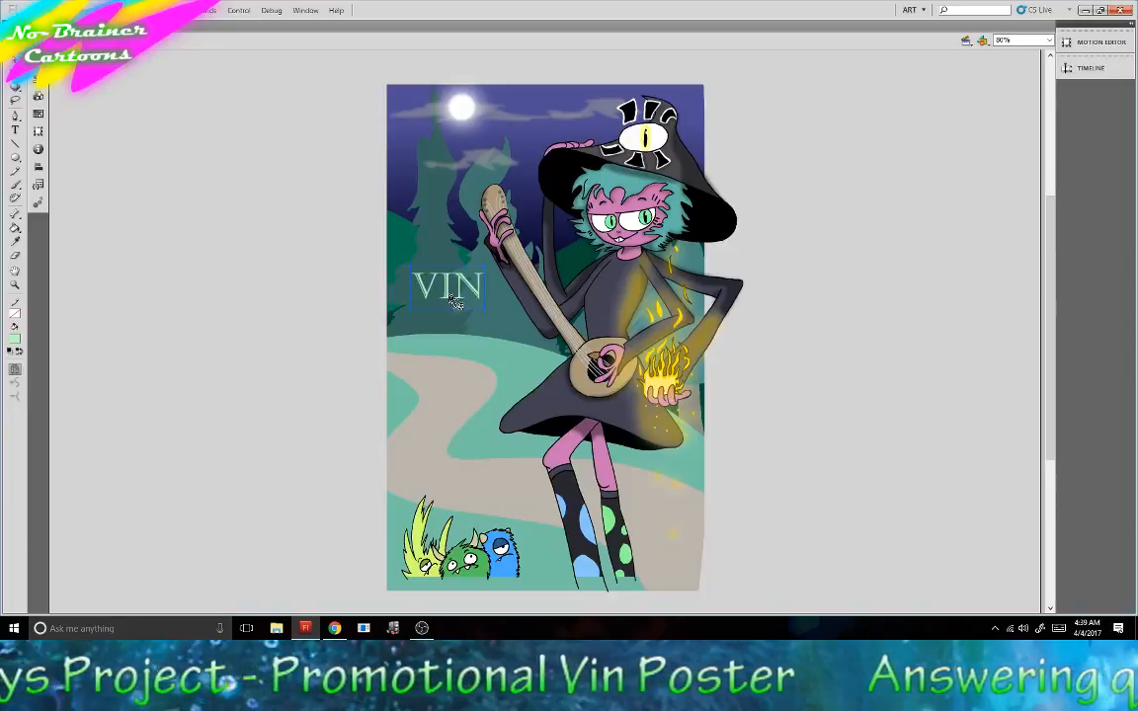
# Examine the samples of the available fonts, from Castellar to the end of the alphabet, for one that suits the title.
pyautogui.click(183, 9)
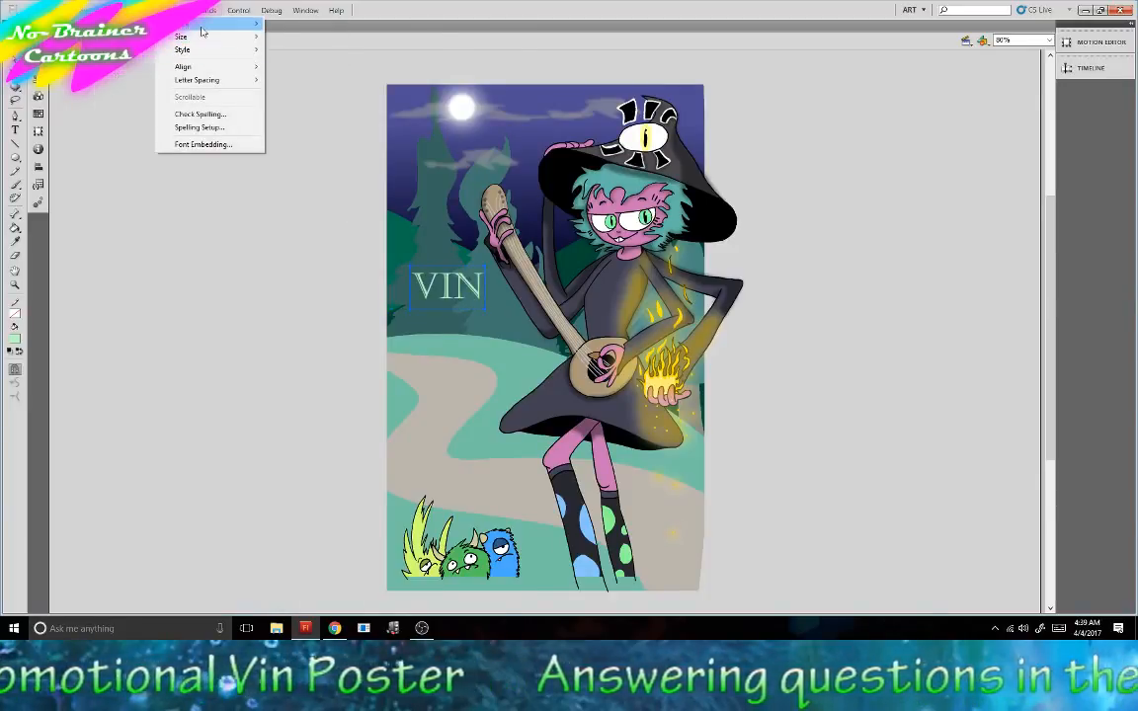
pyautogui.scroll(-6, 366, 620)
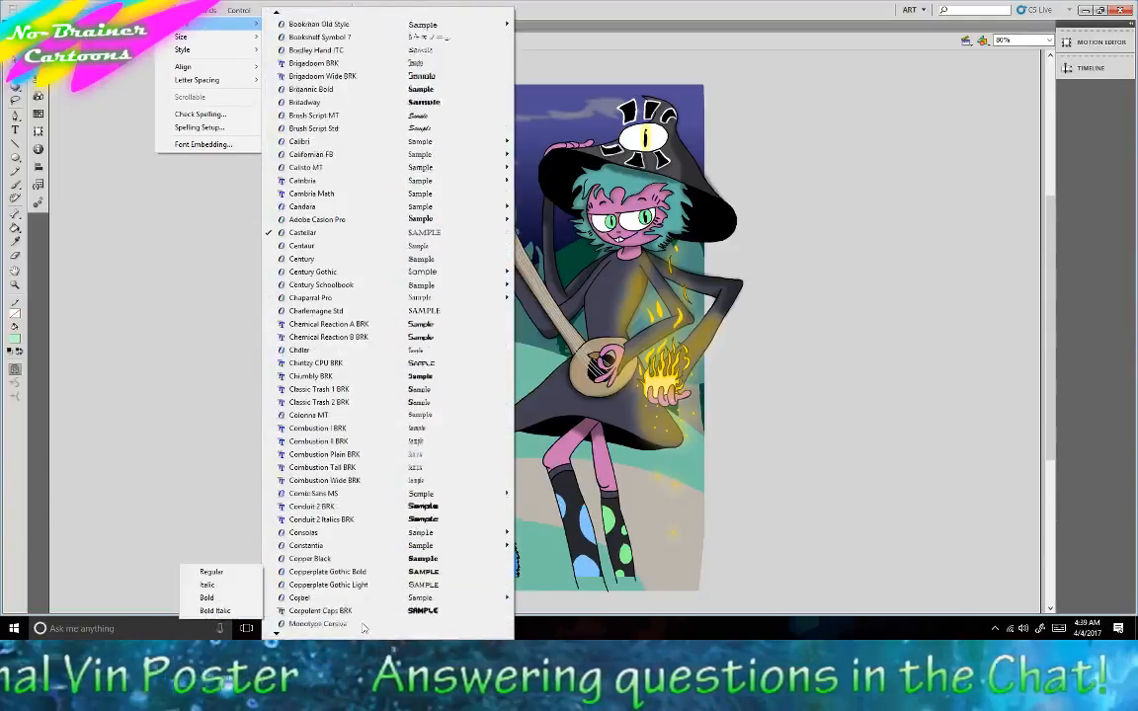
pyautogui.scroll(-6, 353, 610)
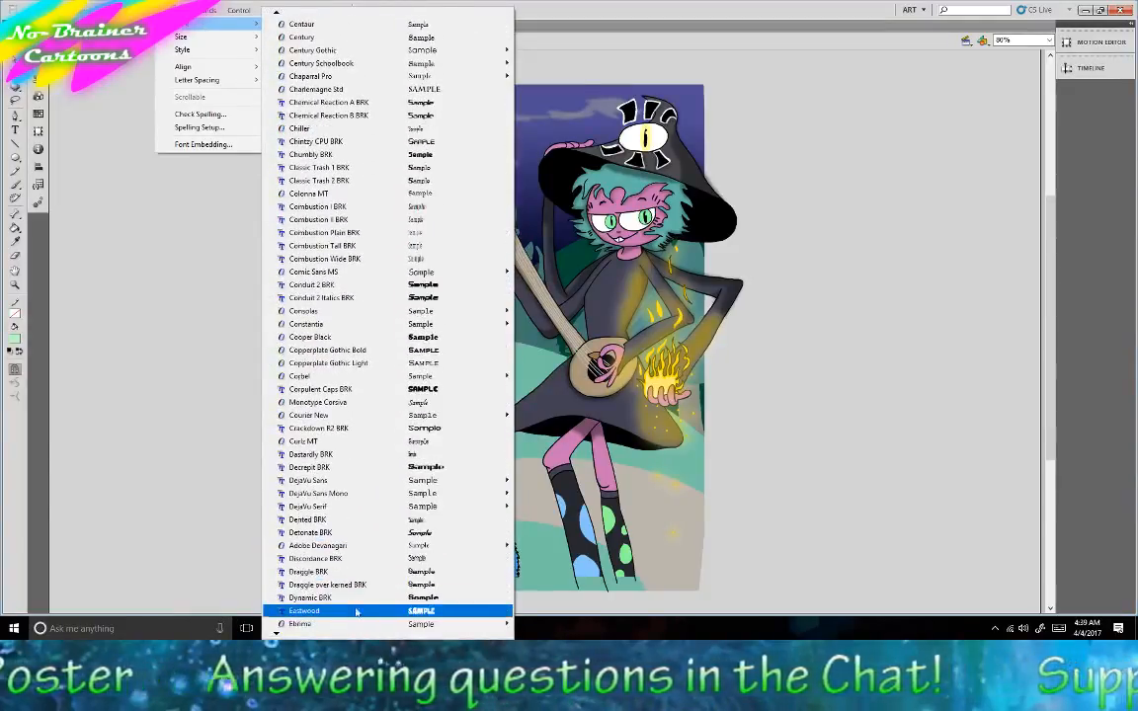
pyautogui.scroll(-5, 357, 619)
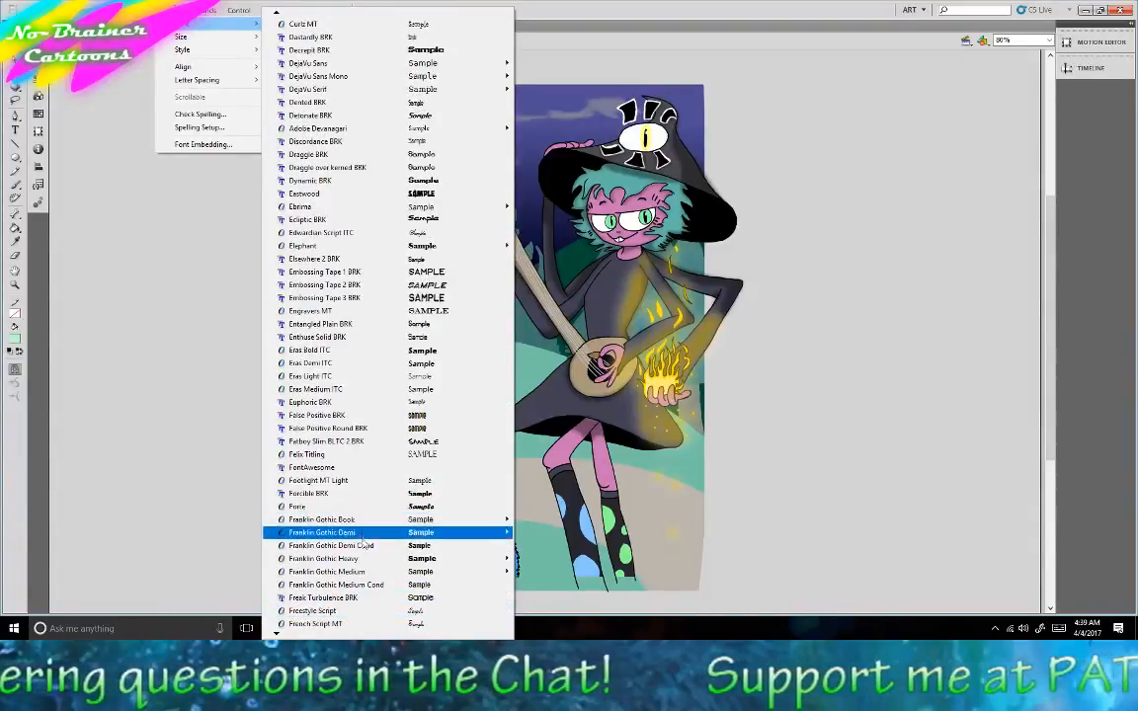
pyautogui.scroll(-4, 364, 592)
pyautogui.scroll(-7, 366, 632)
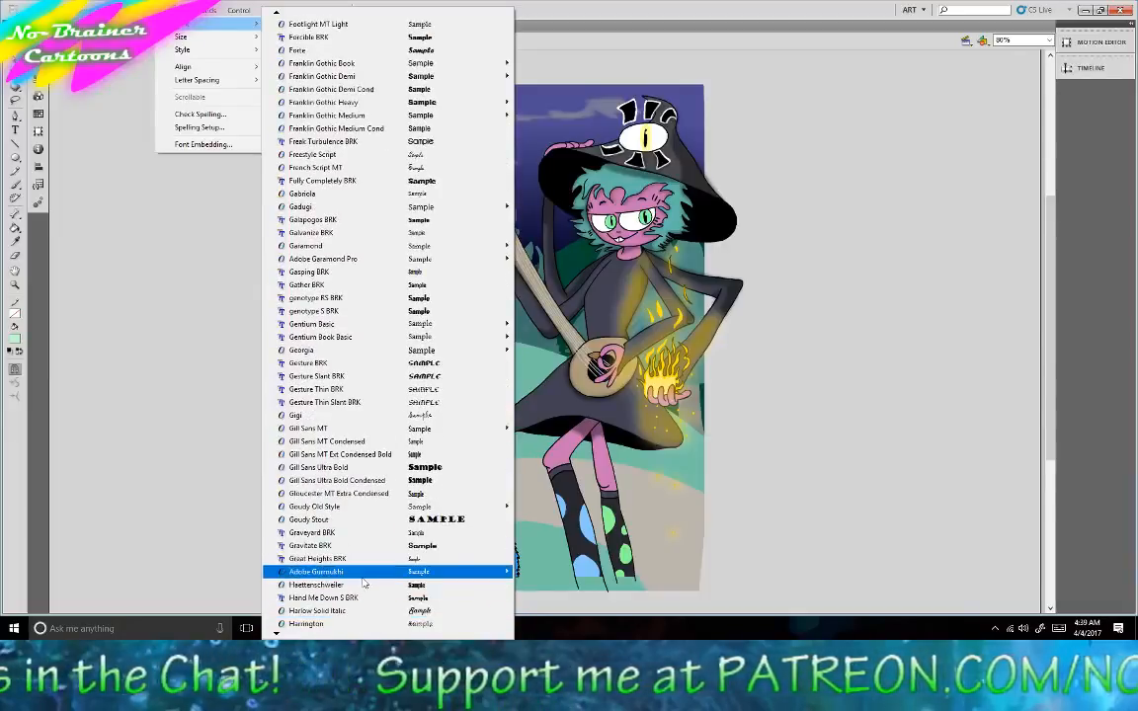
pyautogui.moveTo(363, 573)
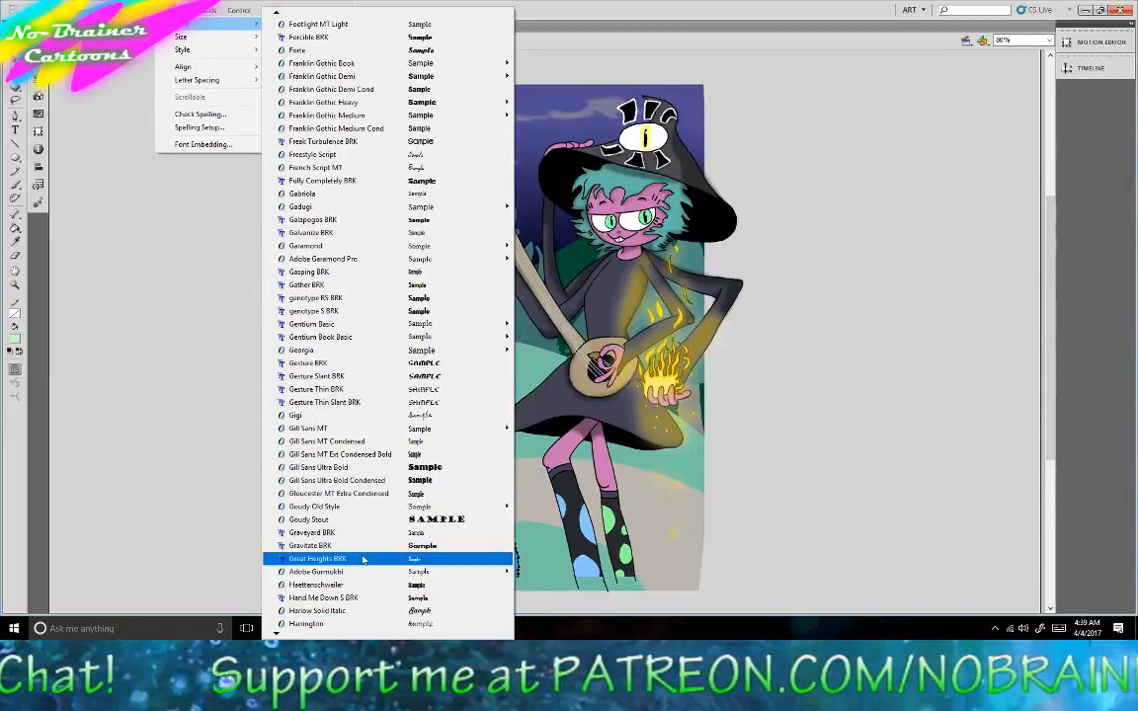
pyautogui.scroll(-1, 373, 637)
pyautogui.scroll(-4, 372, 637)
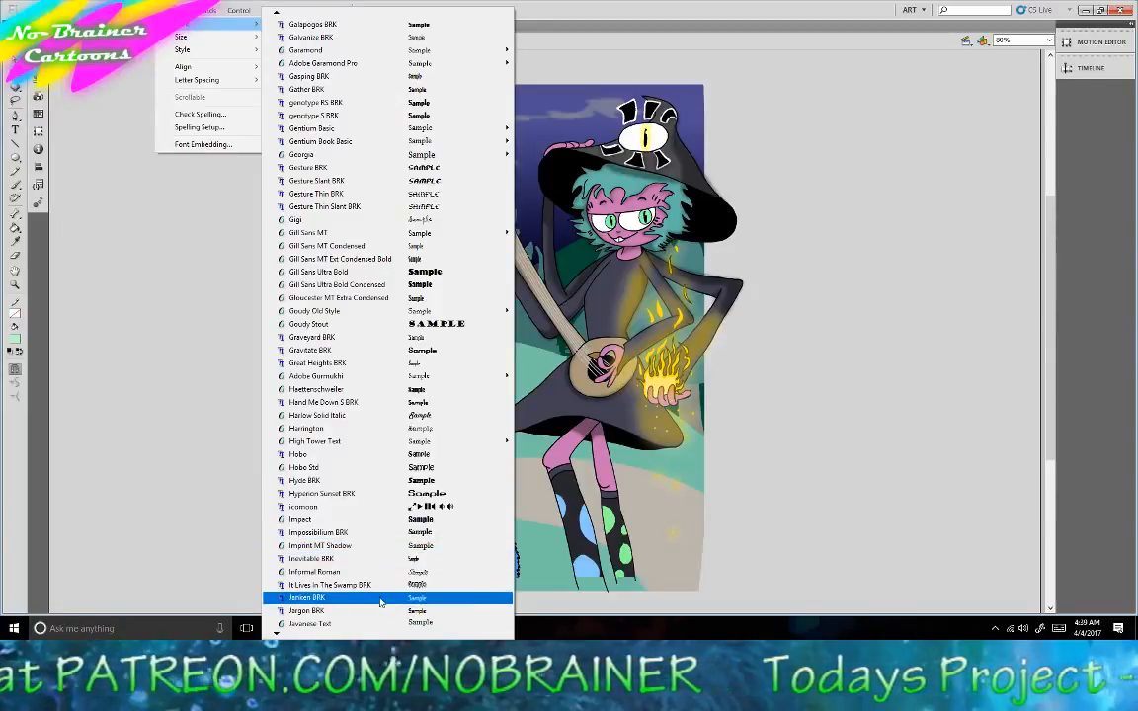
pyautogui.scroll(-5, 381, 603)
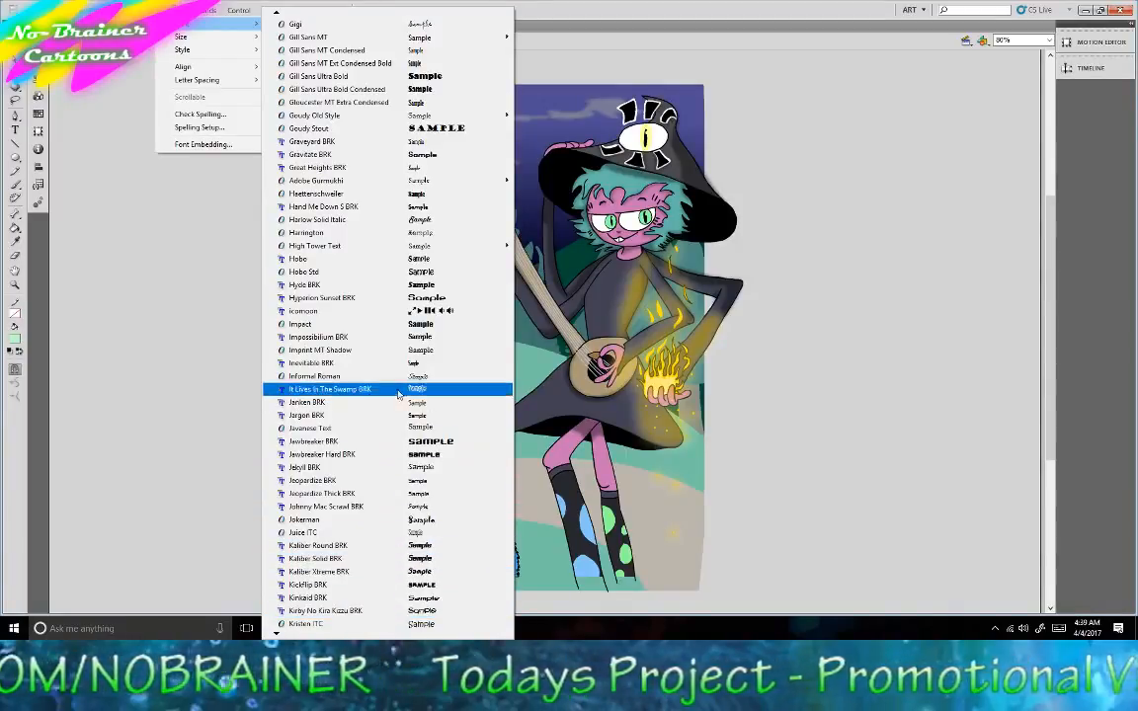
pyautogui.scroll(-7, 414, 616)
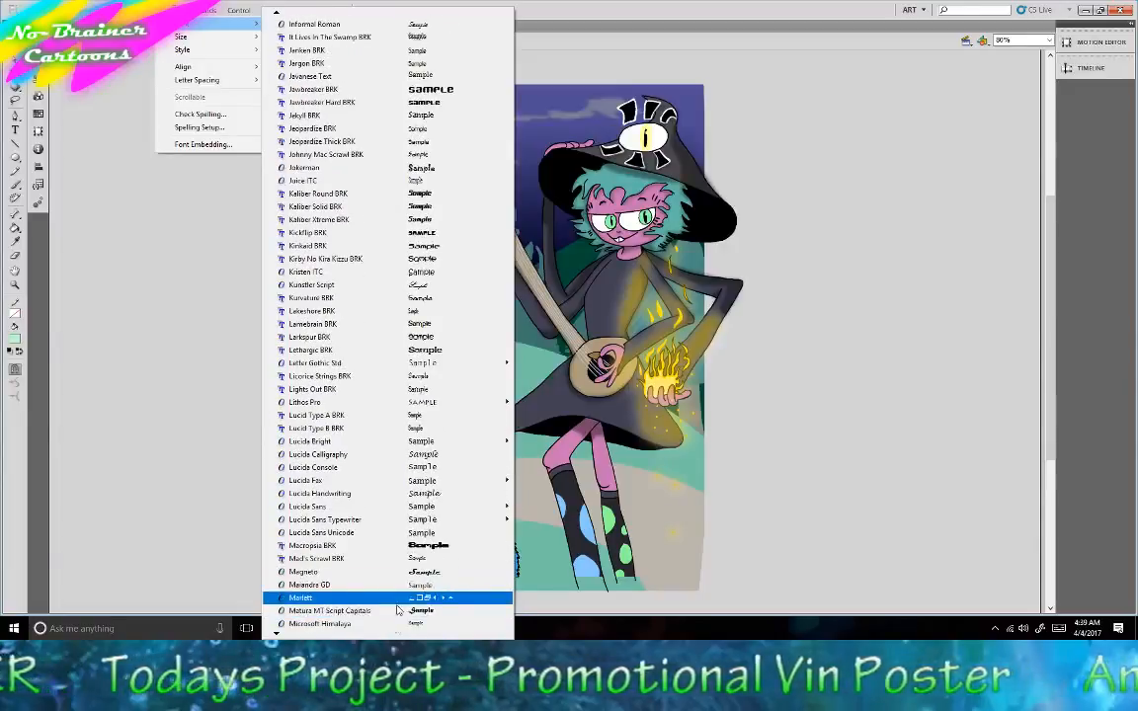
pyautogui.scroll(-7, 396, 622)
pyautogui.scroll(-9, 396, 623)
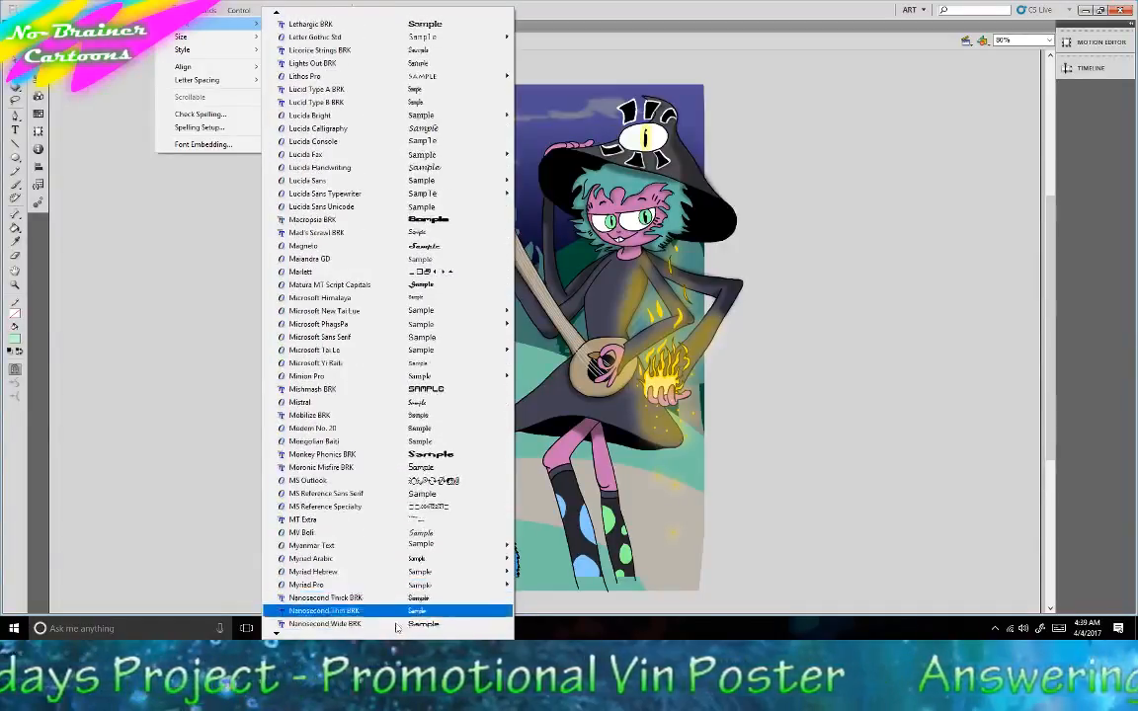
pyautogui.scroll(-3, 396, 607)
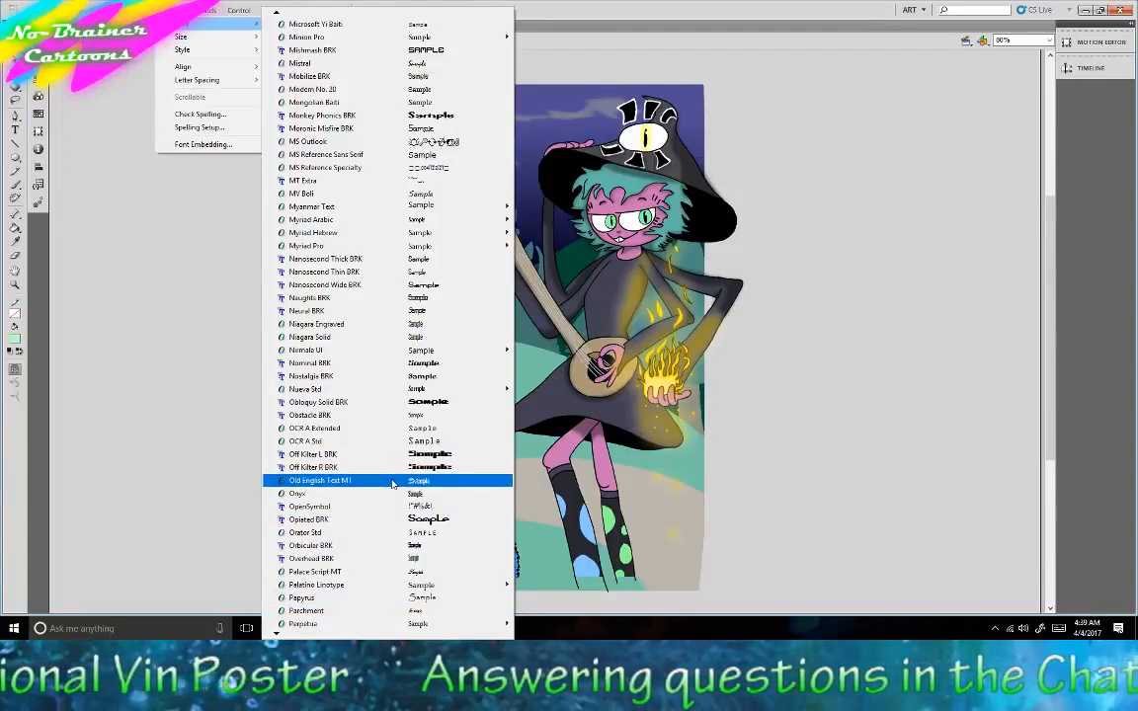
pyautogui.scroll(-3, 391, 618)
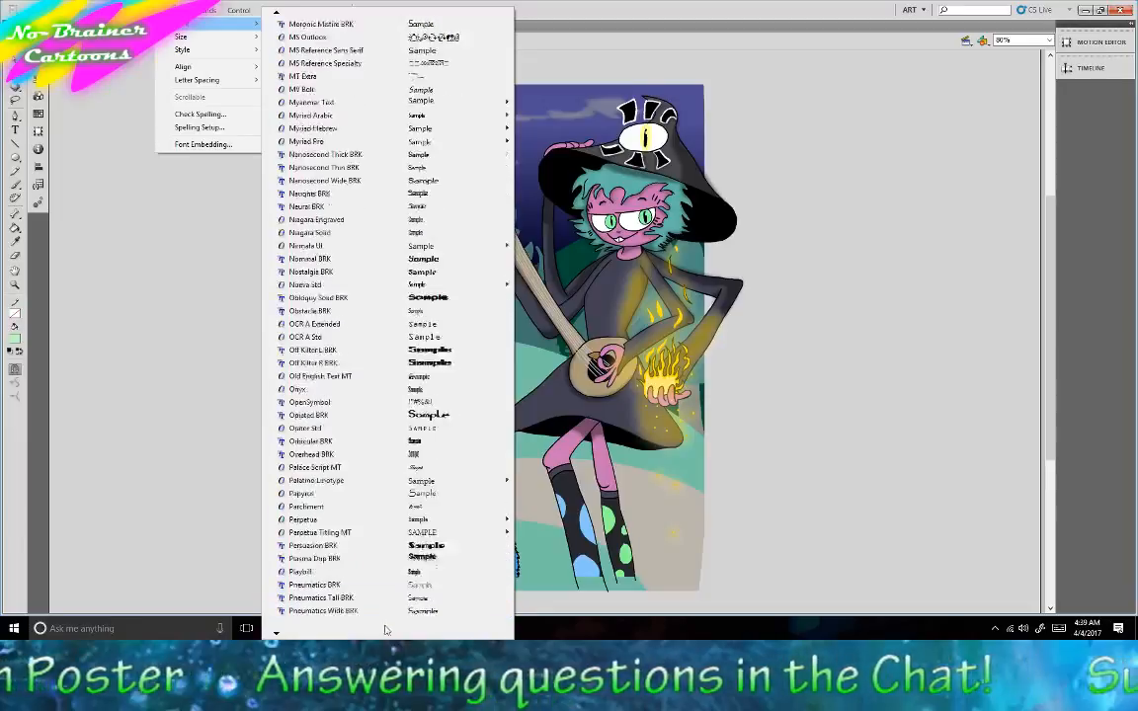
pyautogui.scroll(-4, 386, 623)
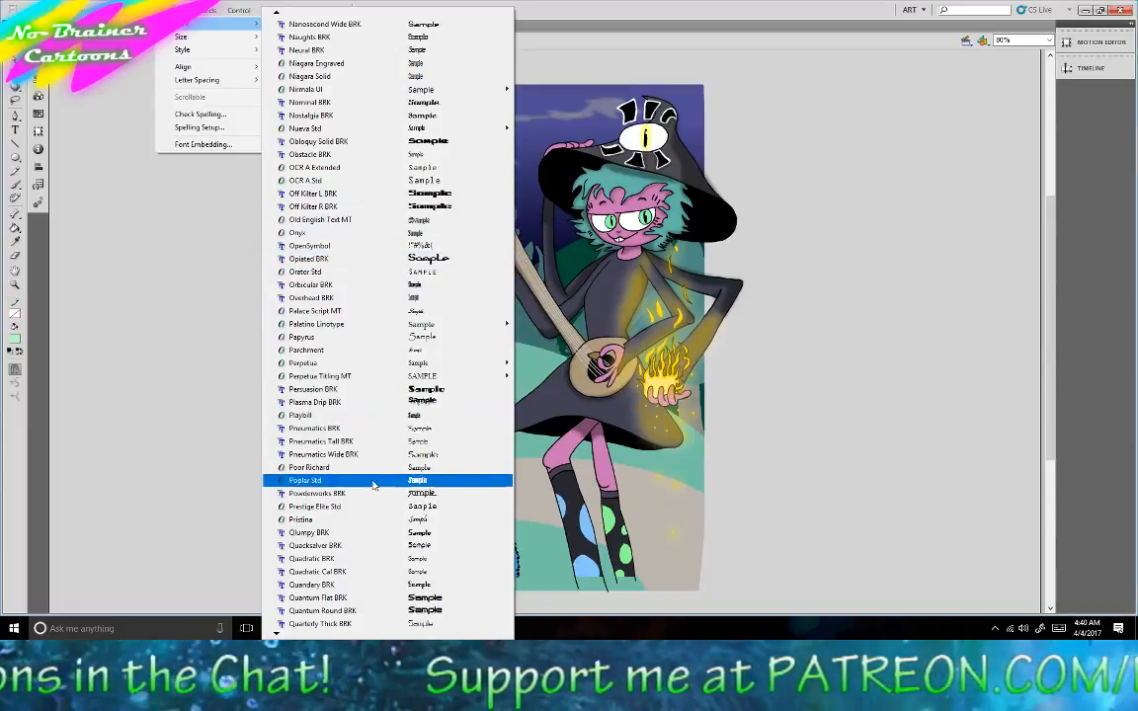
pyautogui.scroll(-7, 370, 590)
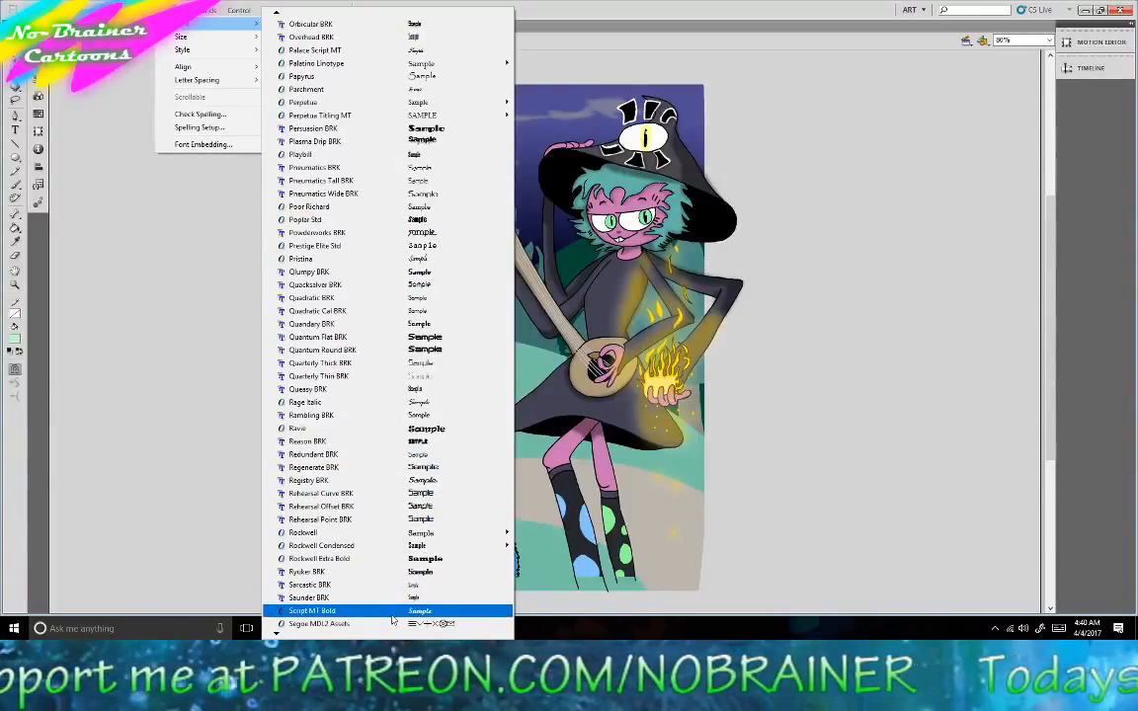
pyautogui.moveTo(392, 635)
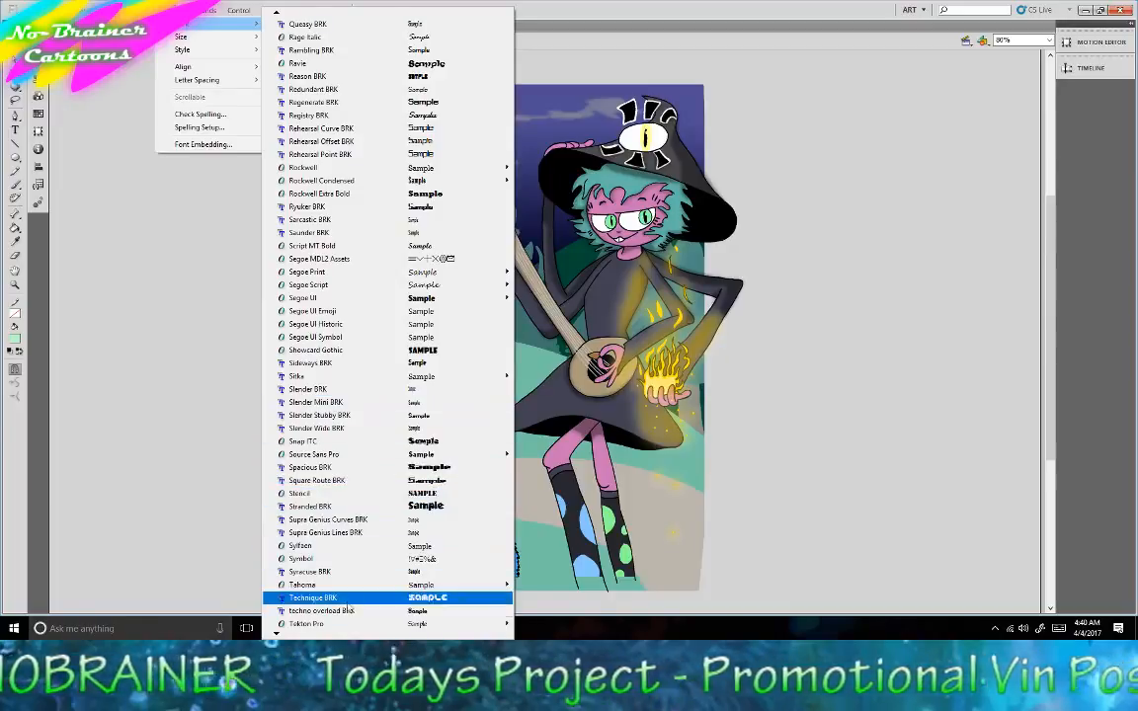
pyautogui.moveTo(346, 638)
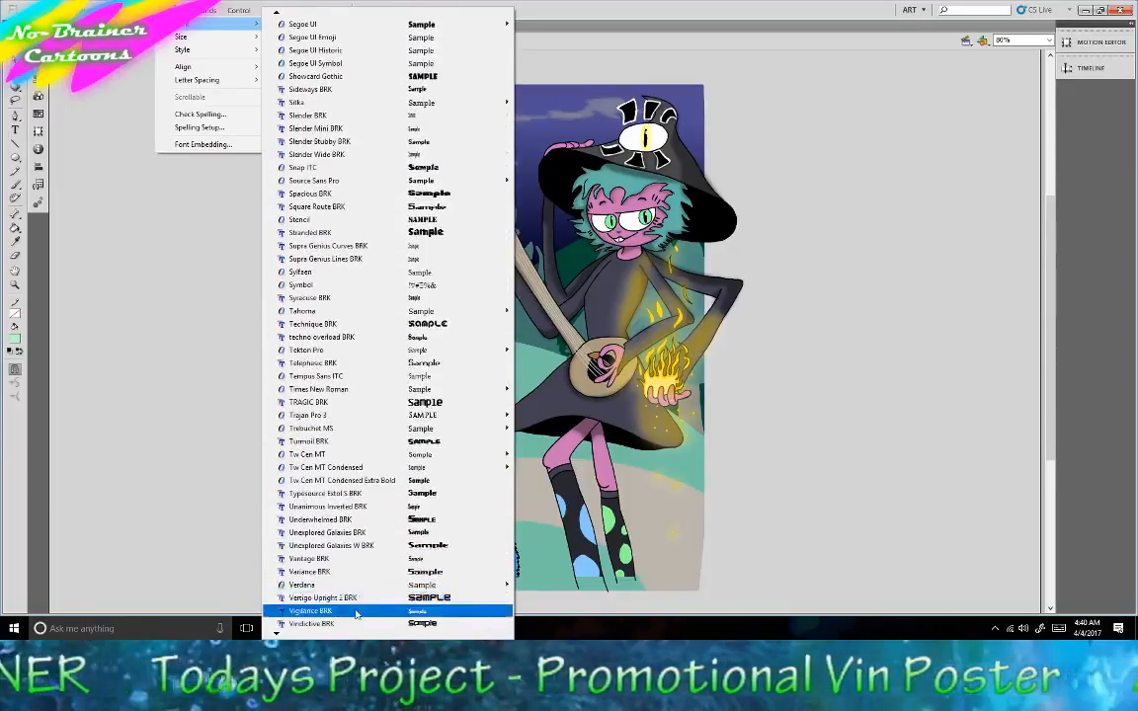
pyautogui.scroll(-3, 370, 603)
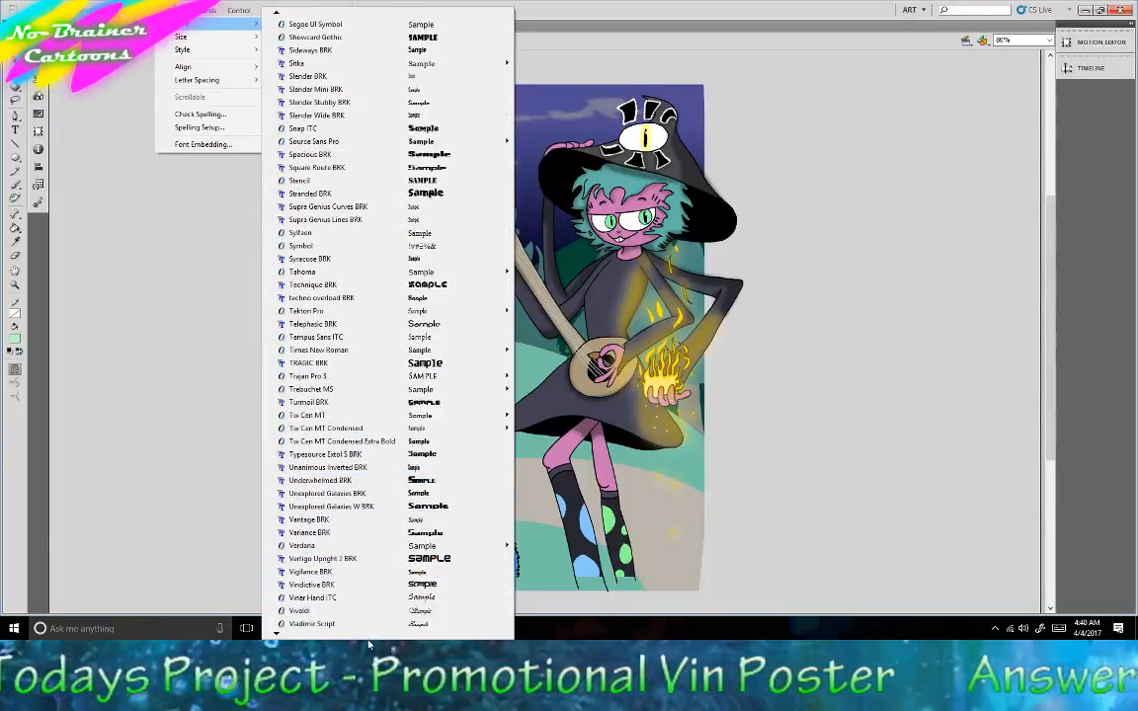
pyautogui.scroll(-2, 370, 612)
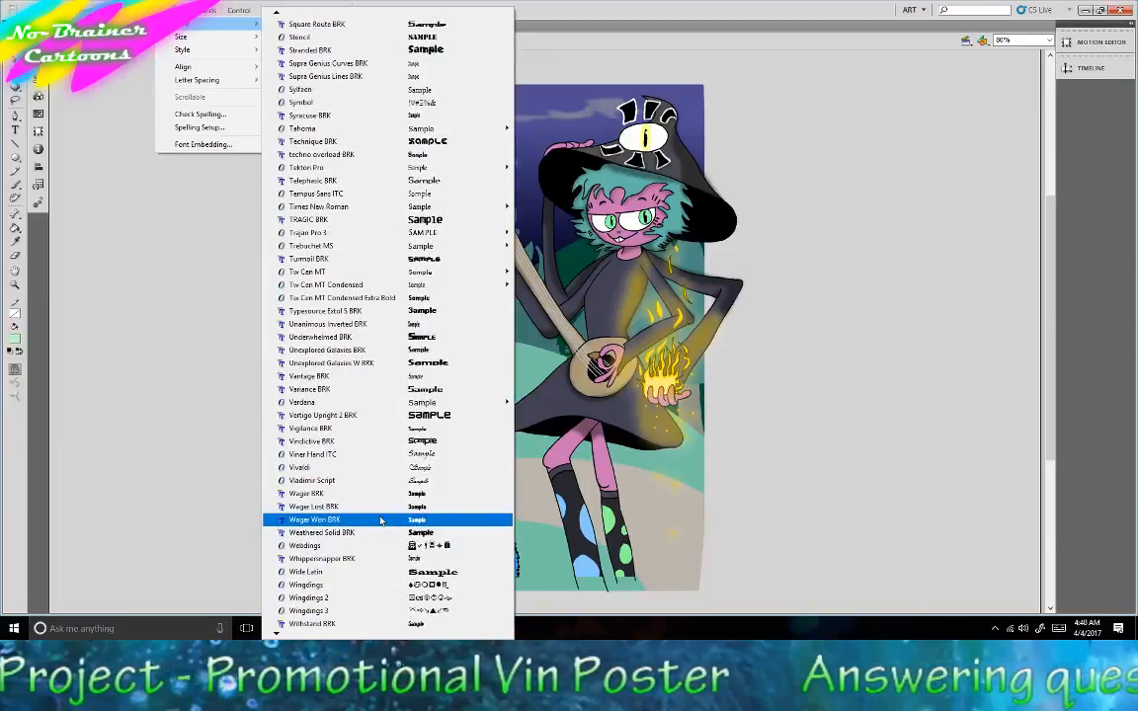
pyautogui.scroll(-5, 374, 573)
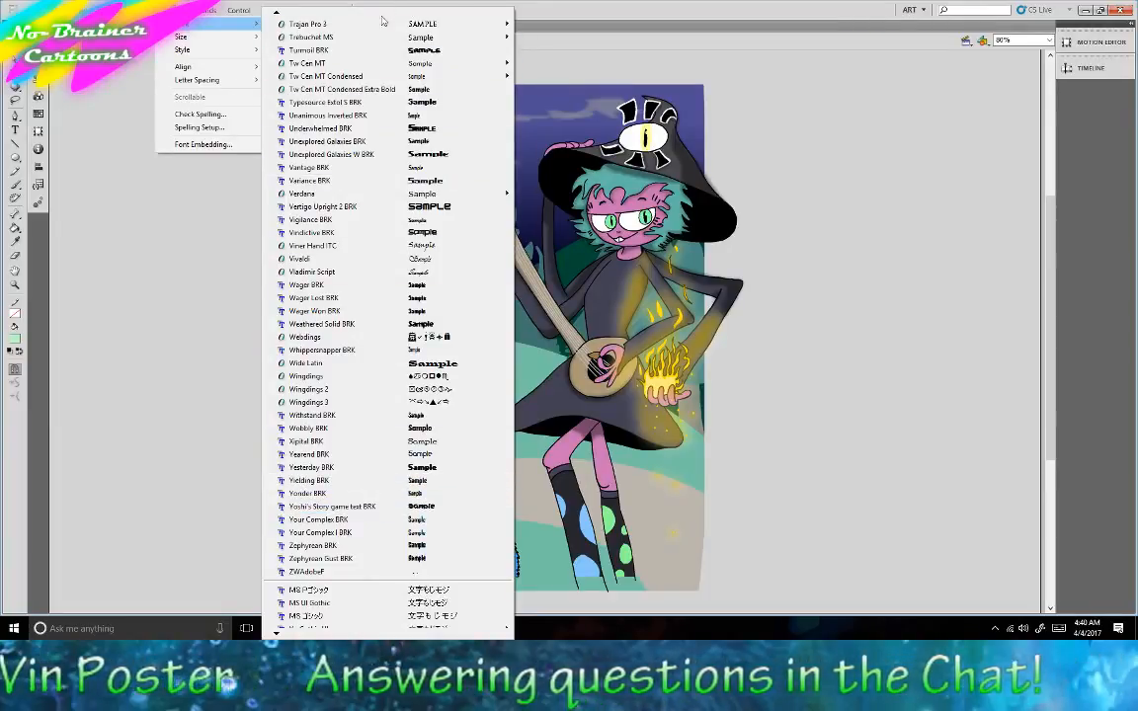
# Set the title text in the Rehearsal Point BRK font.
pyautogui.scroll(3, 295, 14)
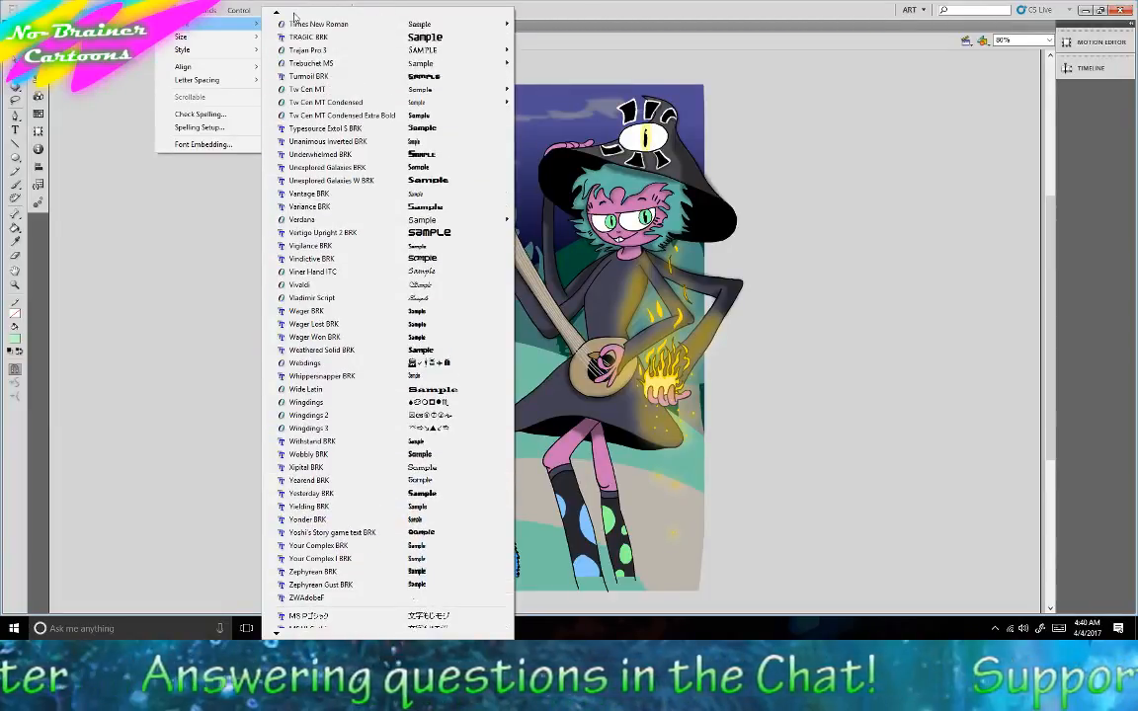
pyautogui.scroll(3, 294, 16)
pyautogui.moveTo(295, 8)
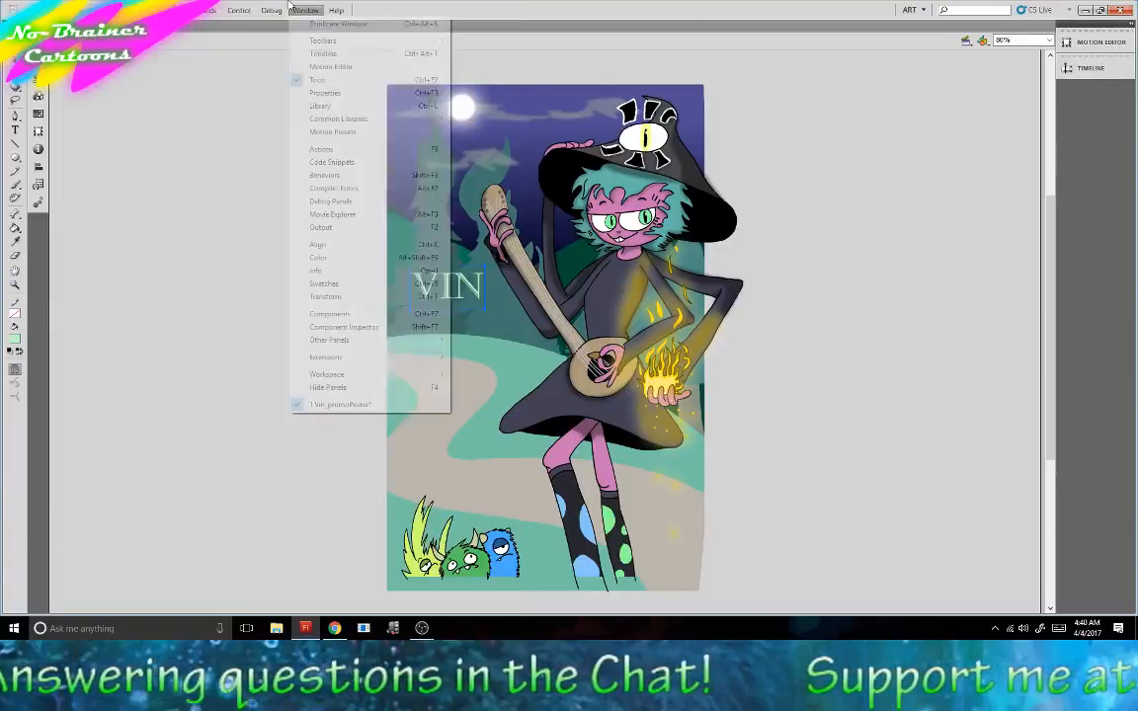
pyautogui.moveTo(170, 10)
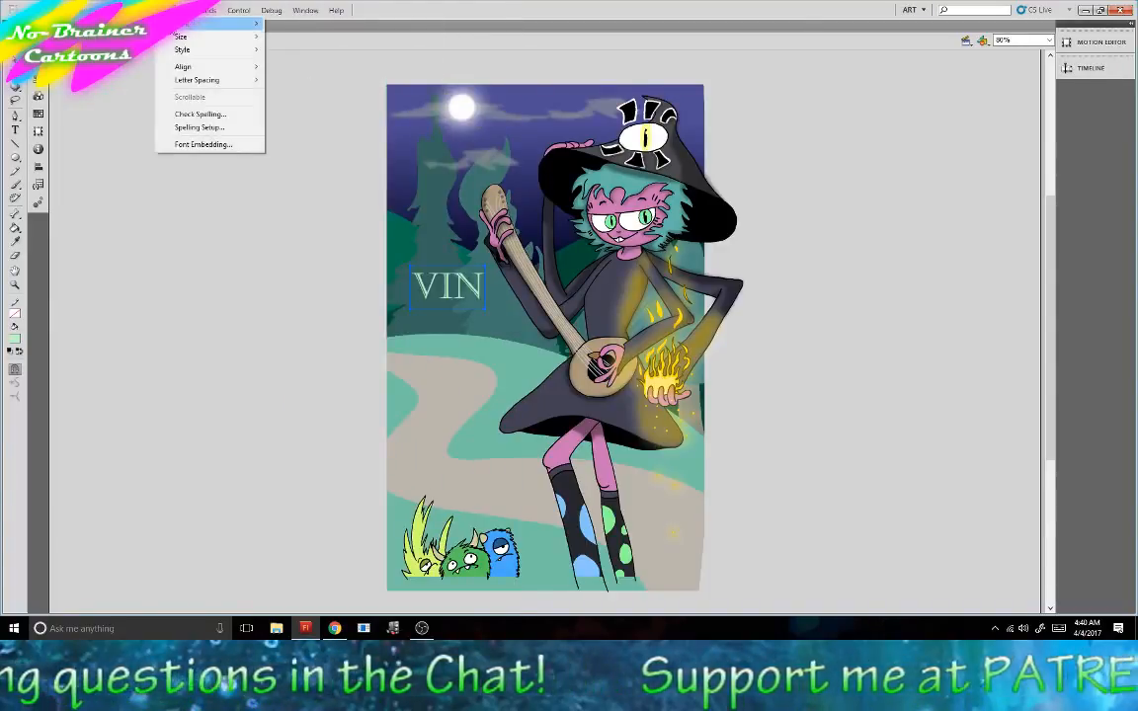
pyautogui.scroll(1, 278, 16)
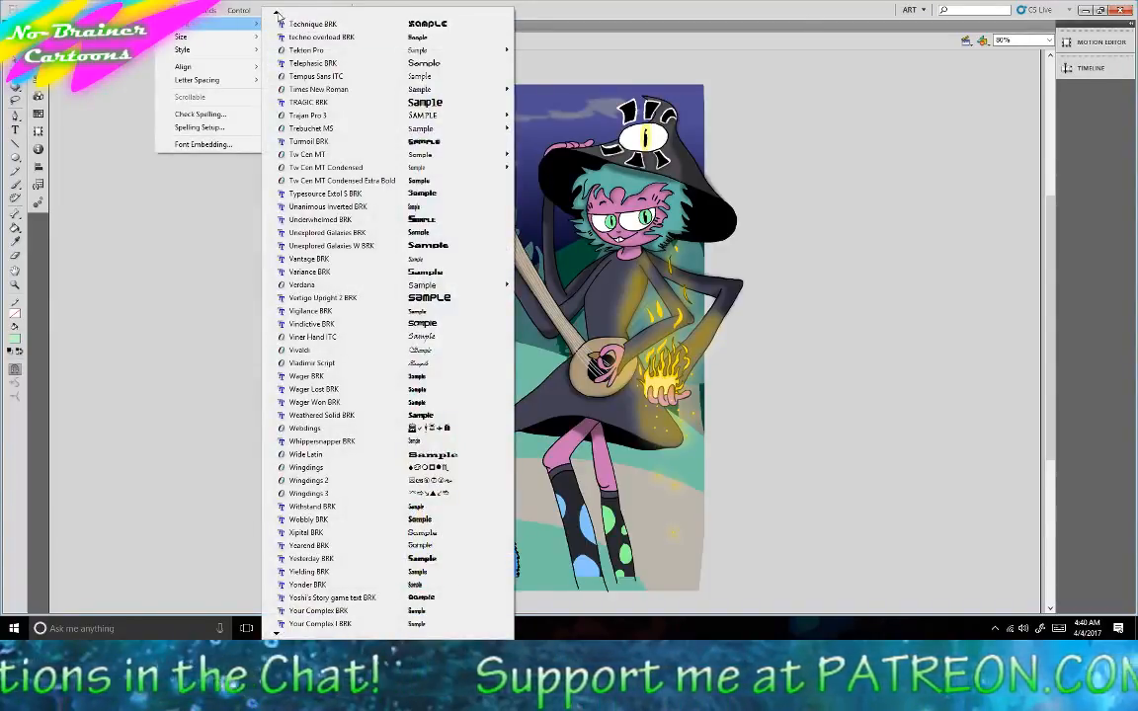
pyautogui.scroll(6, 277, 16)
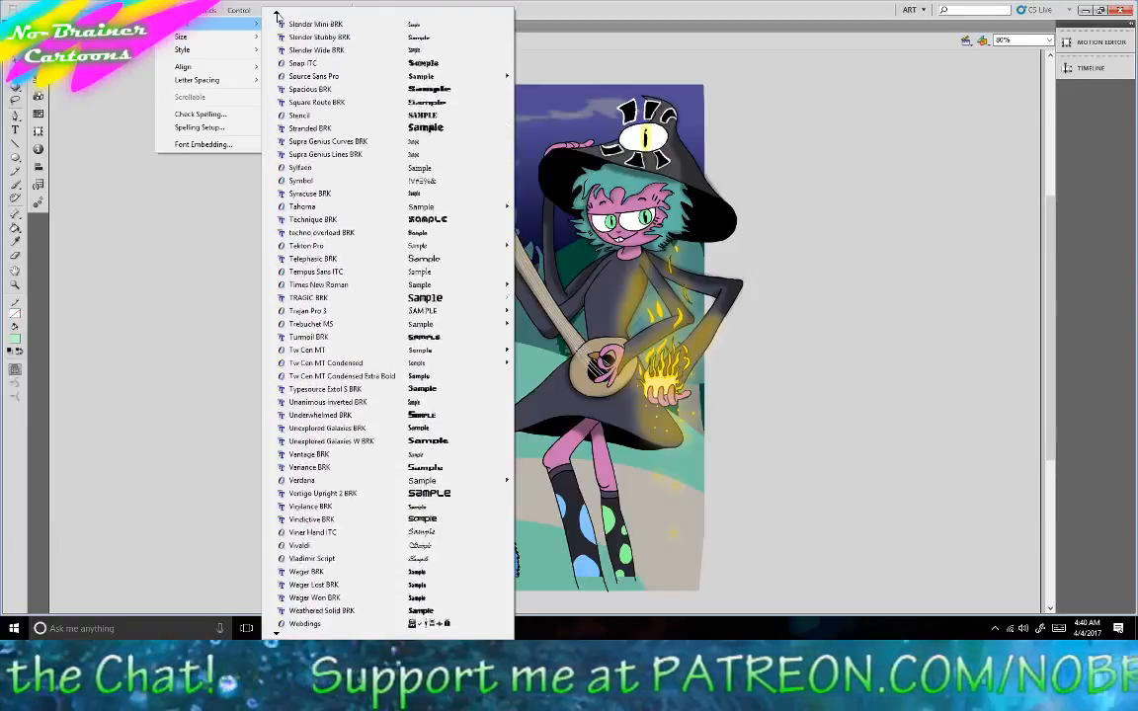
pyautogui.scroll(6, 277, 16)
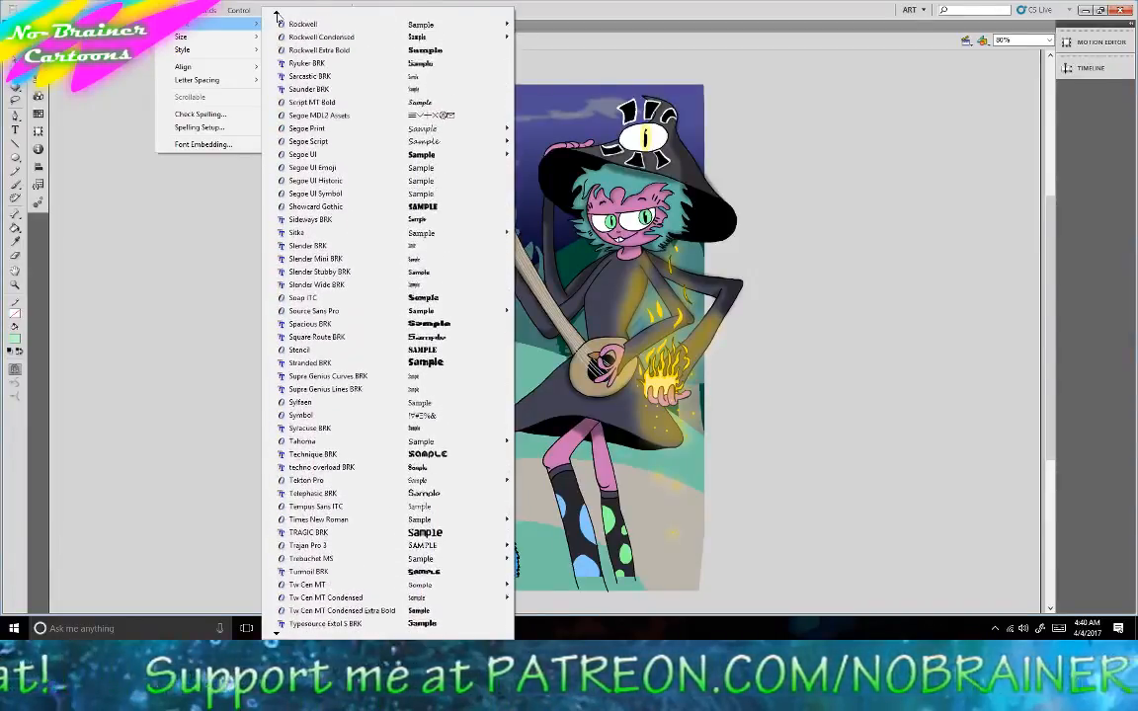
pyautogui.scroll(3, 277, 16)
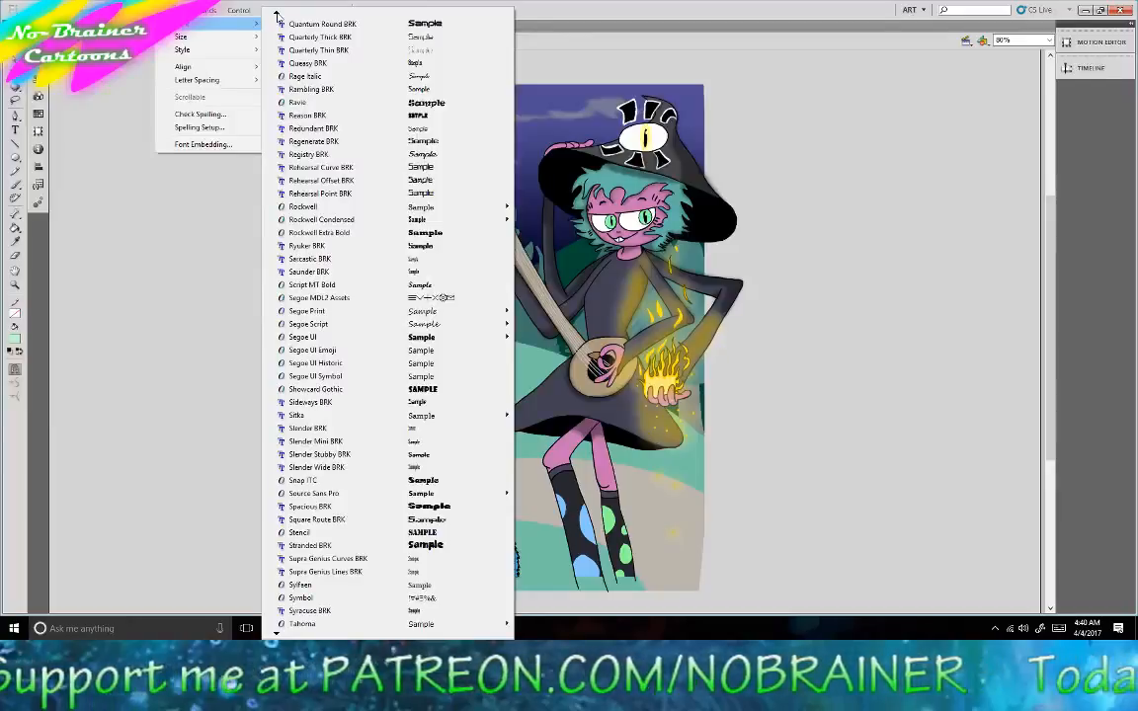
pyautogui.click(402, 192)
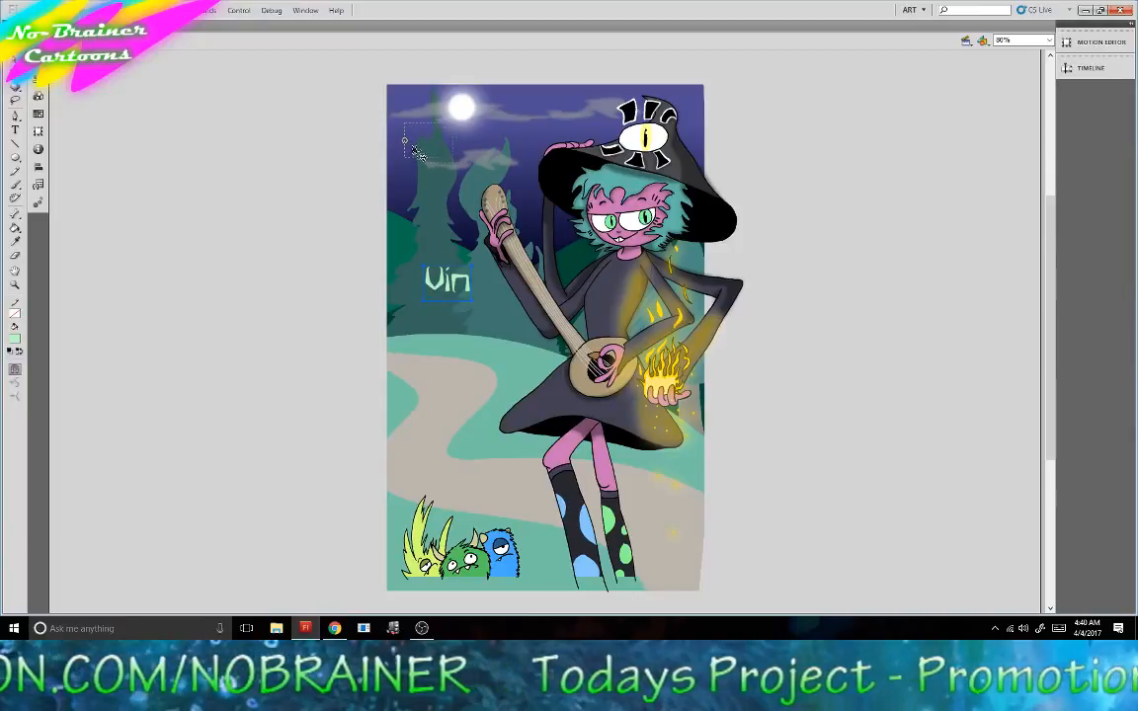
# Move the "Vin" title up into the night sky just below the moon and set its size to 96.
pyautogui.moveTo(414, 150); pyautogui.dragTo(415, 148)
pyautogui.click(247, 102)
pyautogui.click(177, 9)
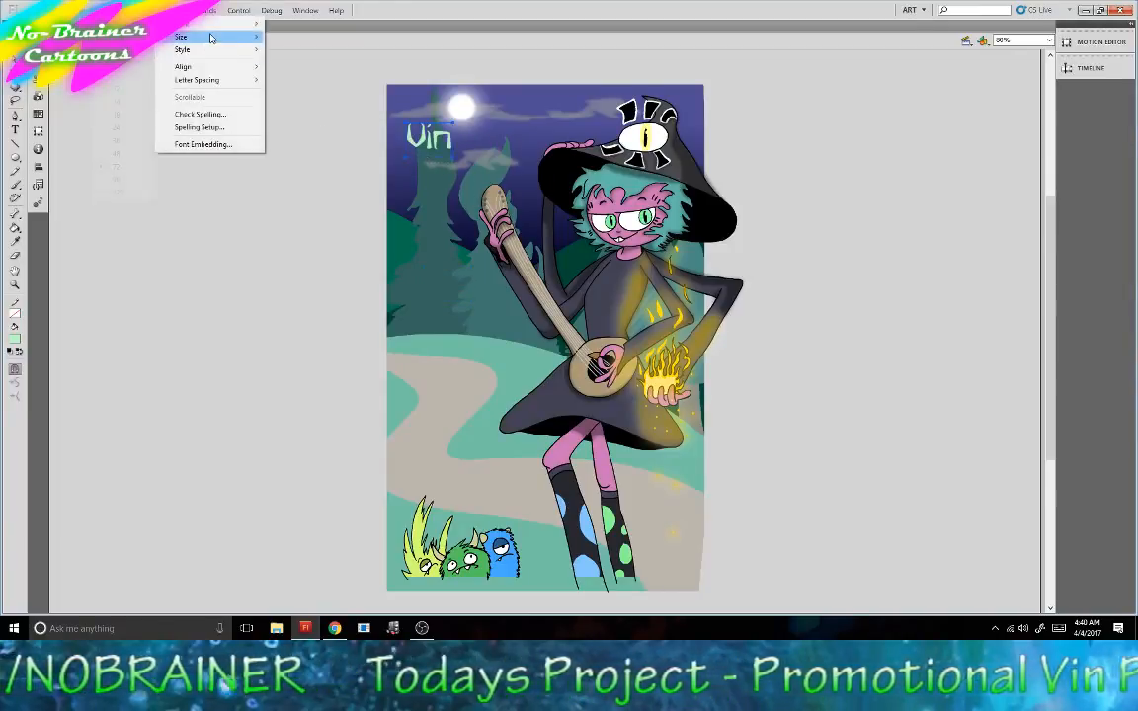
pyautogui.moveTo(189, 35)
pyautogui.click(136, 179)
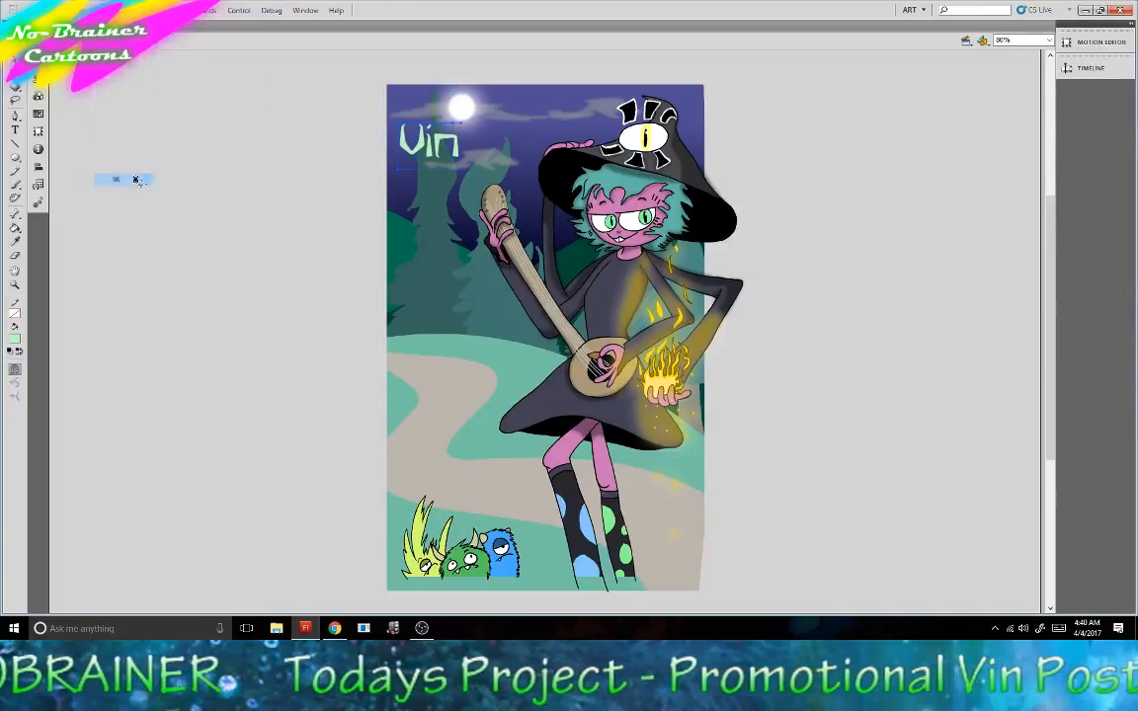
# Extend the "Vin" title with four more centred lines reading "&", "The", "Grumble" and "Bumbles".
pyautogui.click(16, 130)
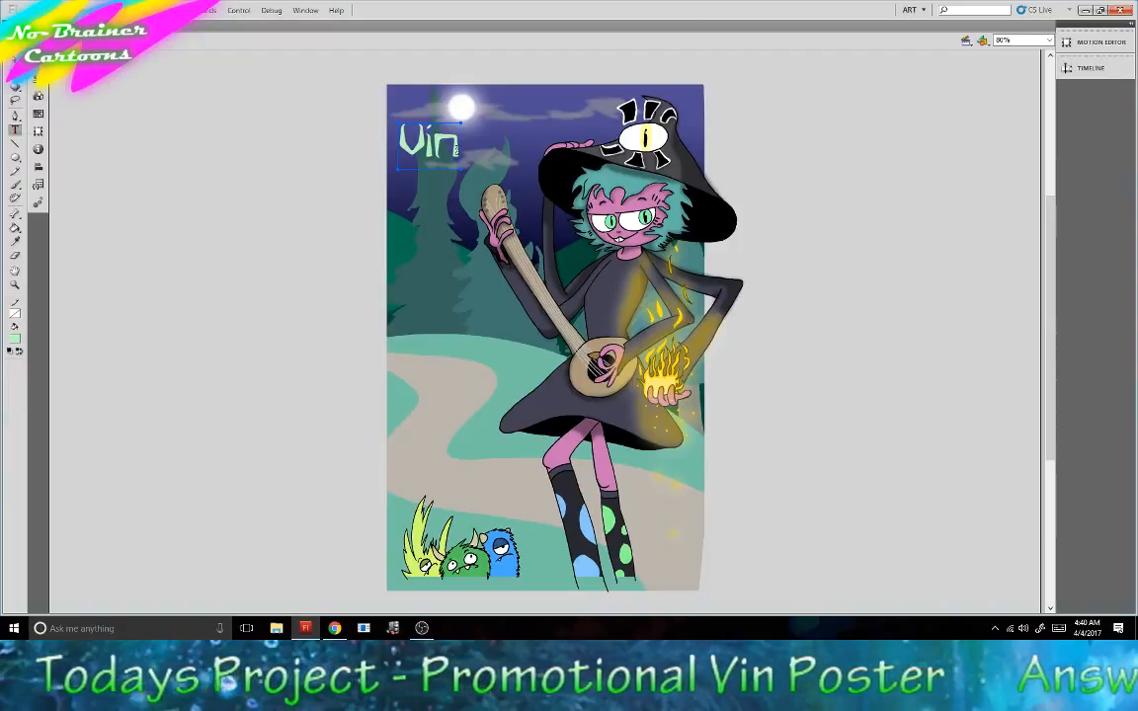
pyautogui.click(456, 151)
pyautogui.press('Return')
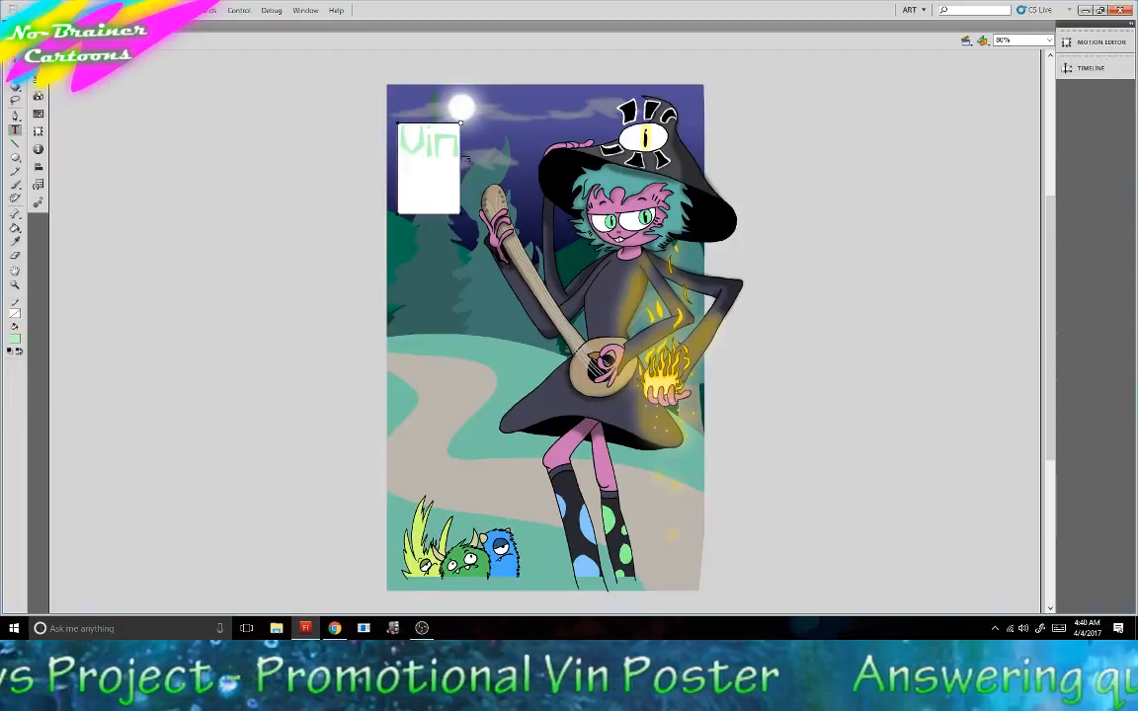
pyautogui.write('&')
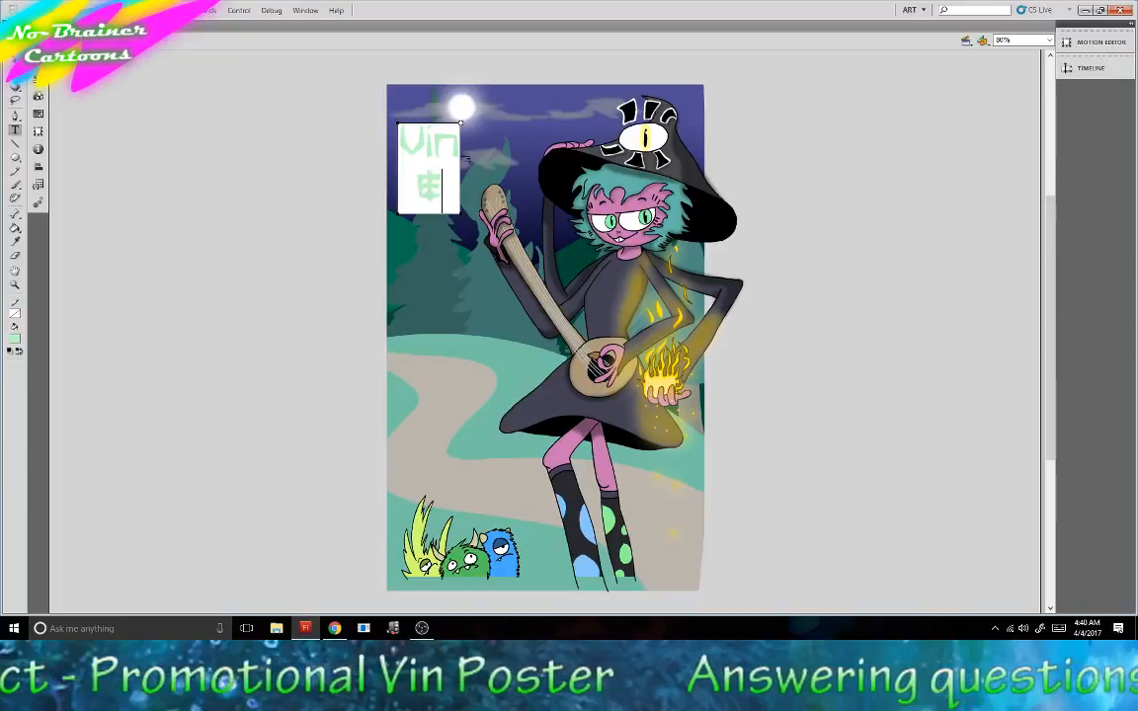
pyautogui.press('Return')
pyautogui.write('Th')
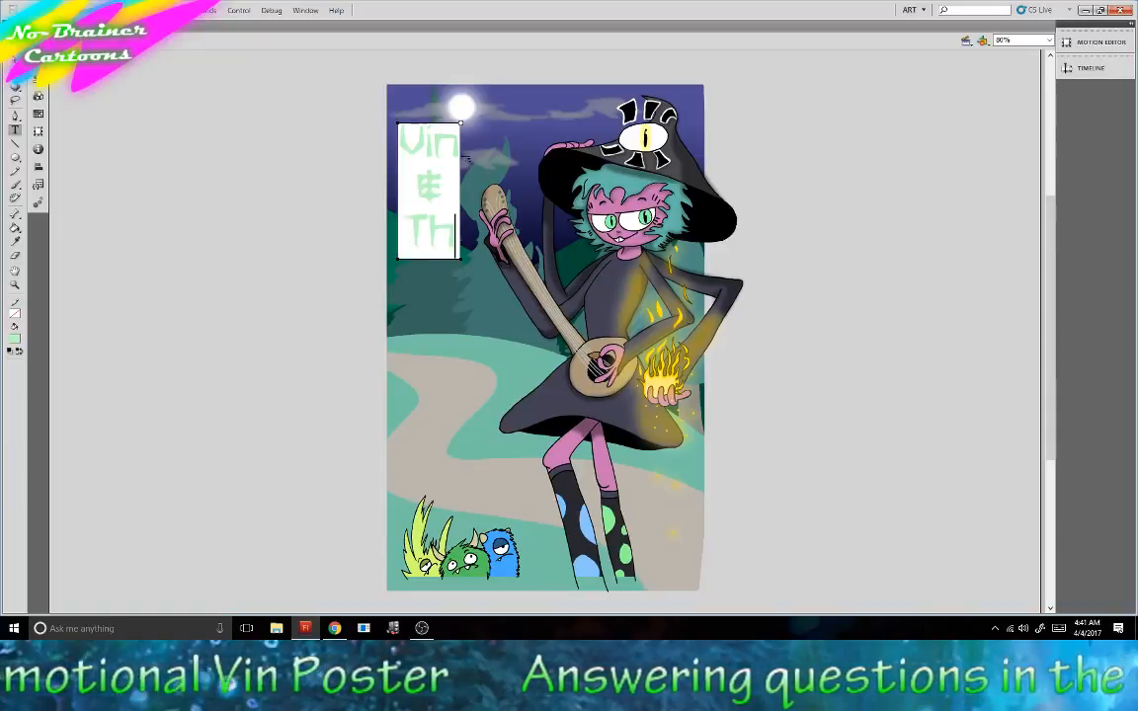
pyautogui.write('e Grumble')
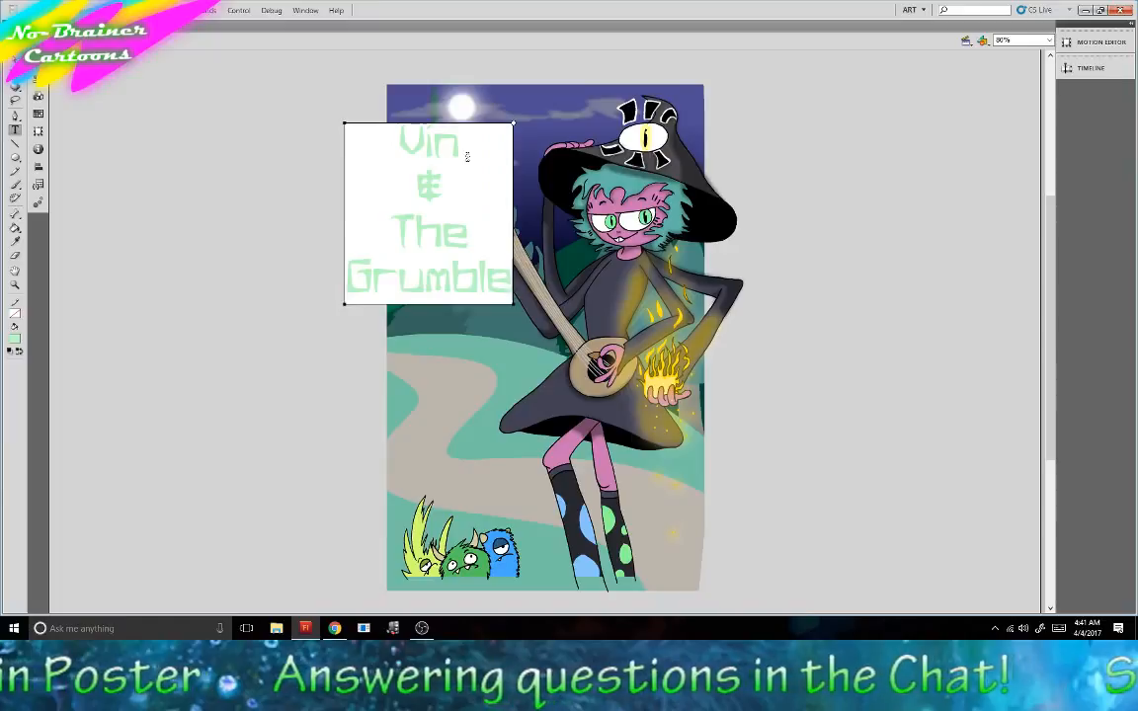
pyautogui.press('Return')
pyautogui.write('Bu')
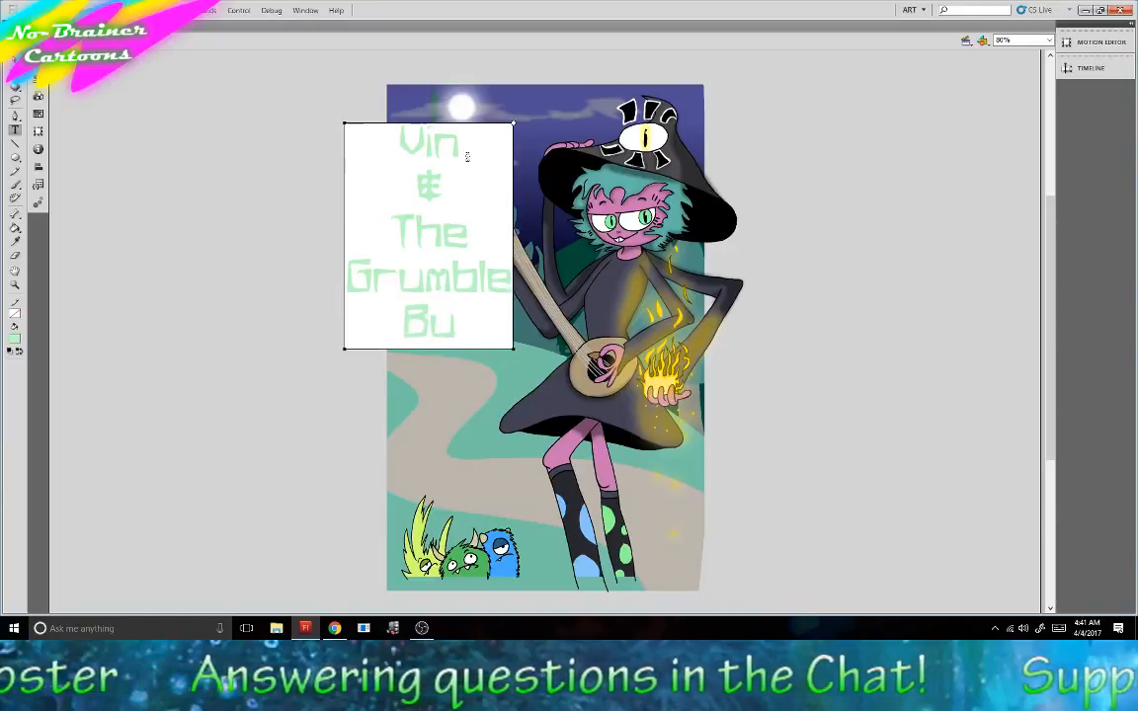
pyautogui.write('mbles')
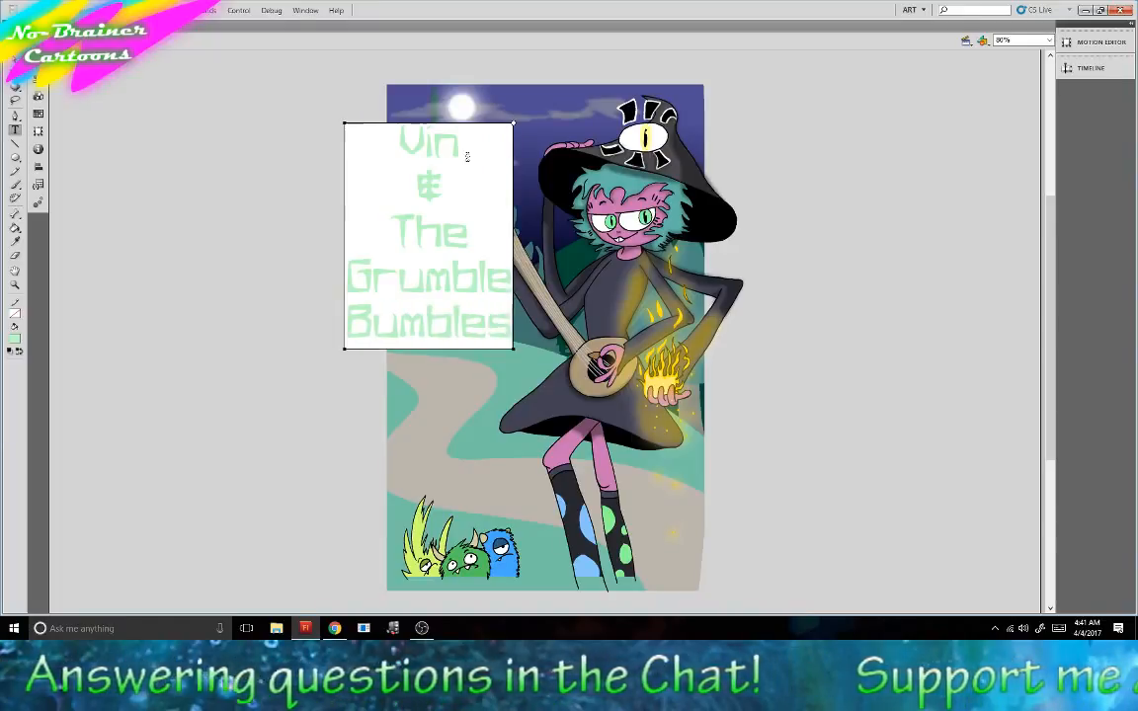
pyautogui.press('Escape')
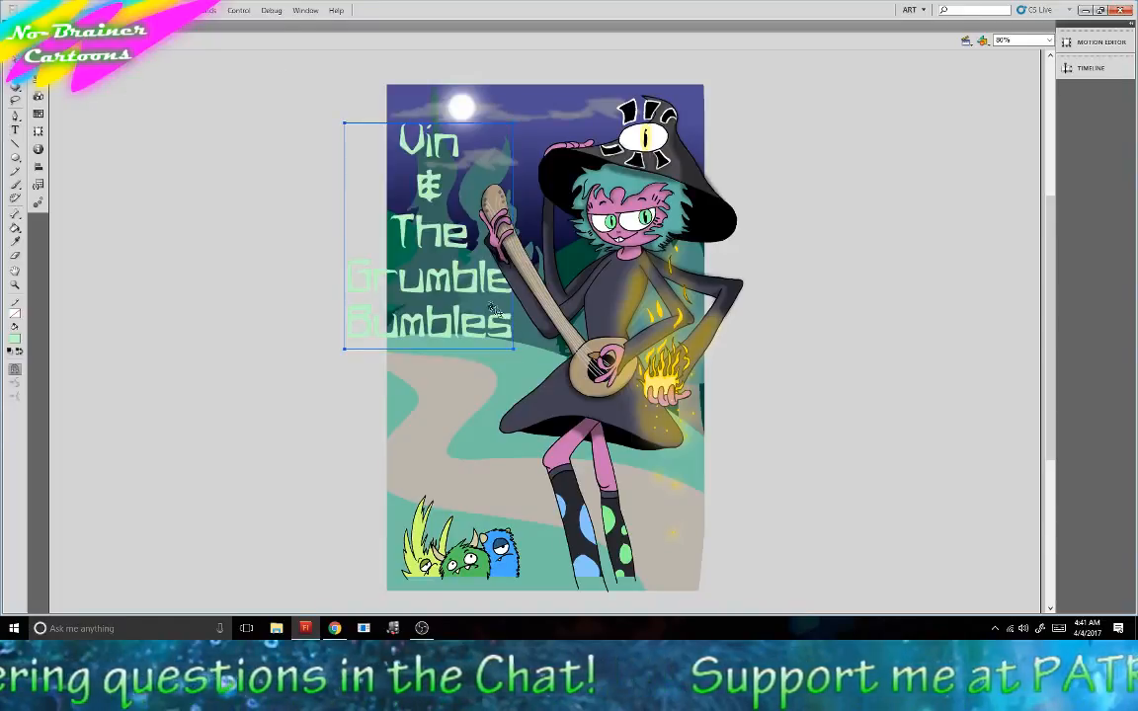
# Move the title onto a new layer above Layer 5 and place it within the poster just beneath the moon.
pyautogui.rightClick(432, 147)
pyautogui.click(460, 186)
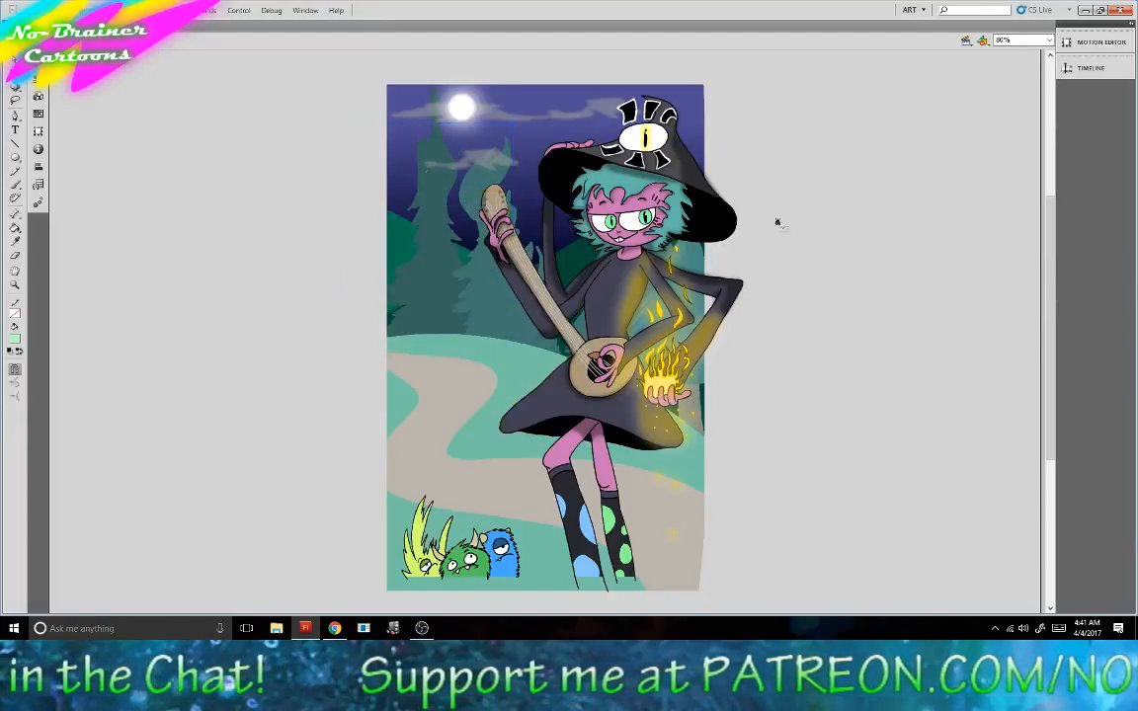
pyautogui.click(1090, 67)
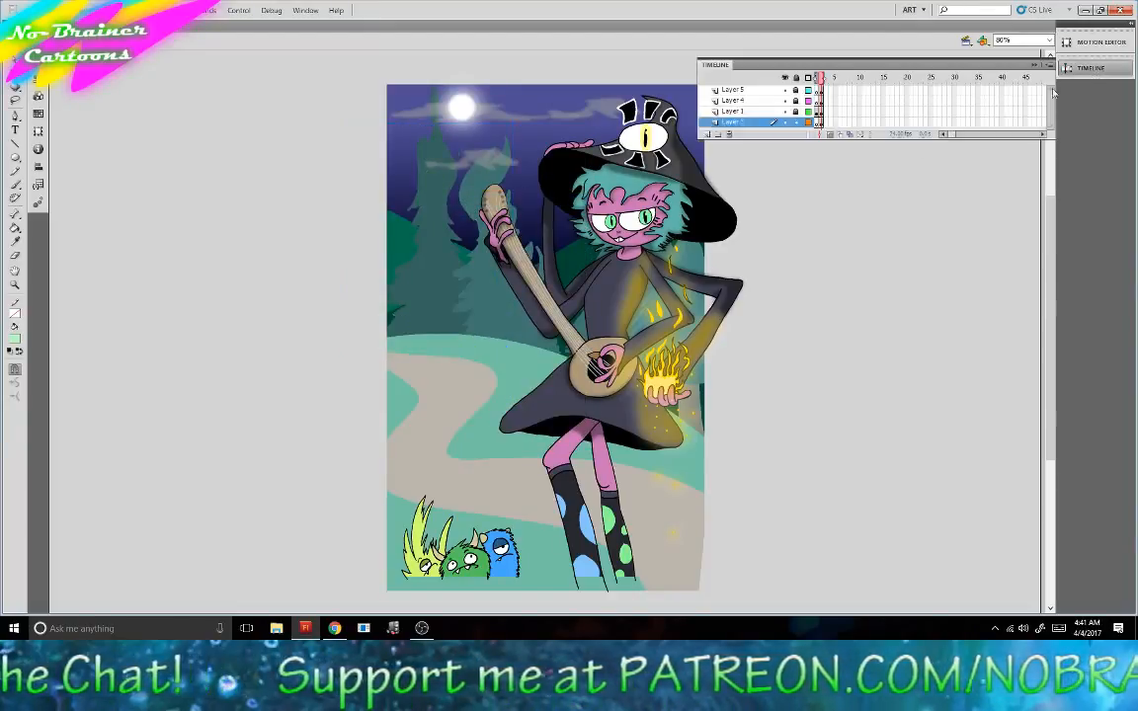
pyautogui.click(767, 91)
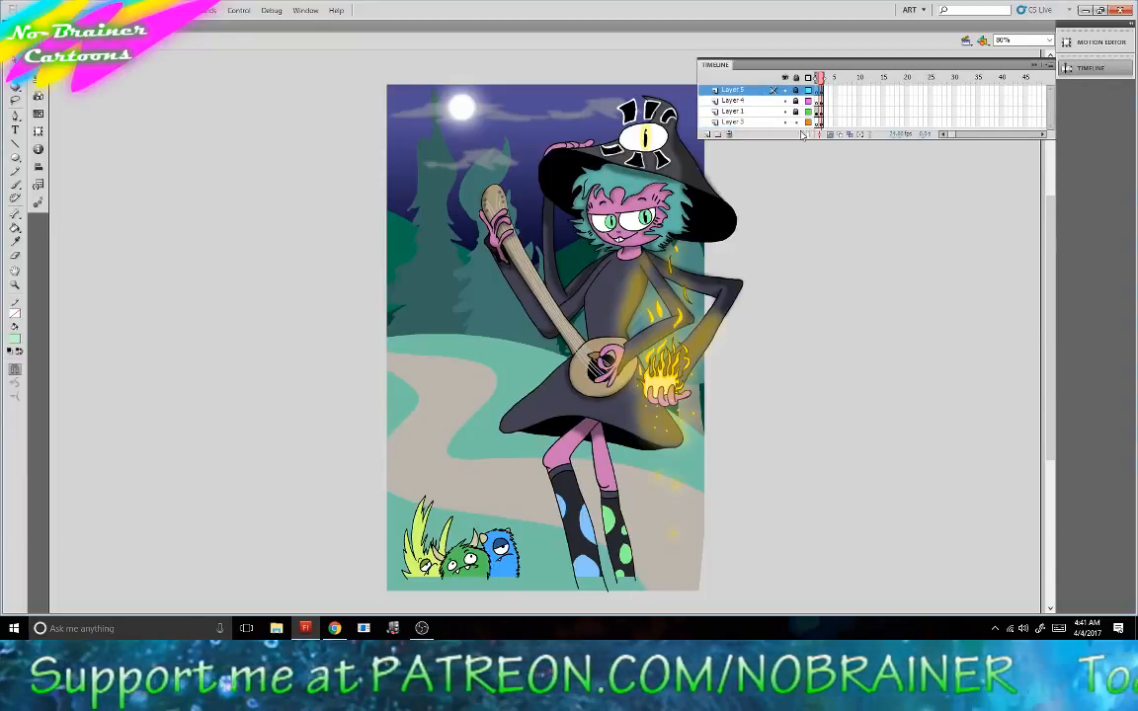
pyautogui.click(708, 134)
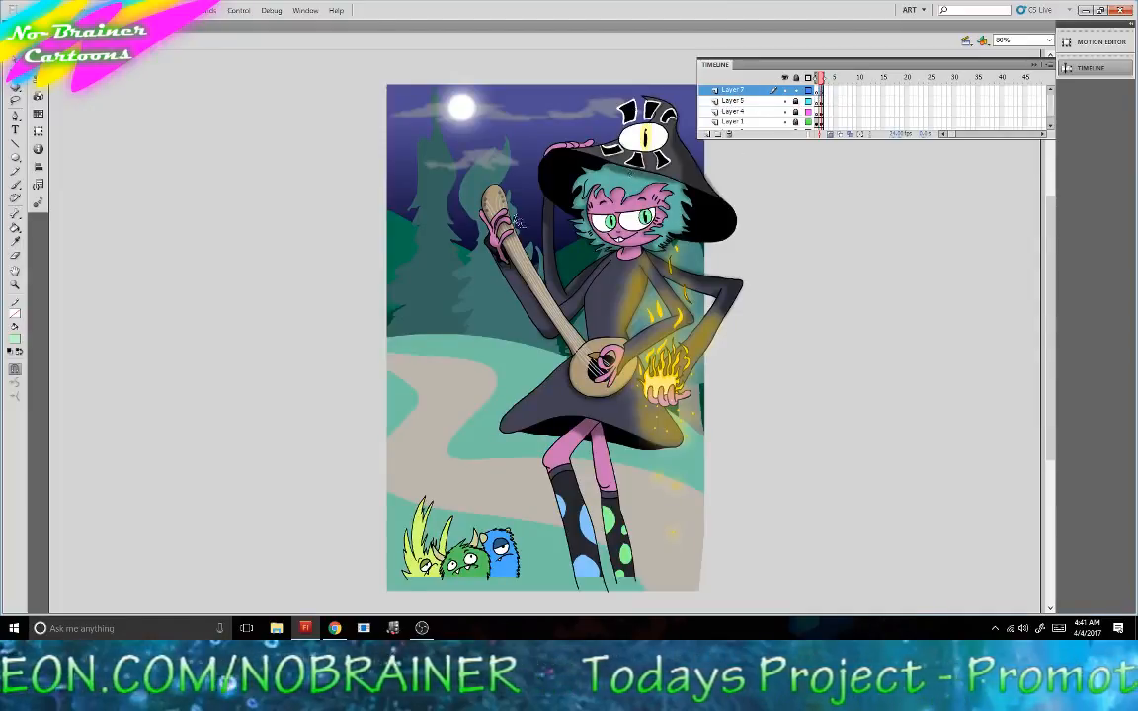
pyautogui.hotkey('ctrl', 'alt', 't')
pyautogui.rightClick(303, 185)
pyautogui.click(358, 234)
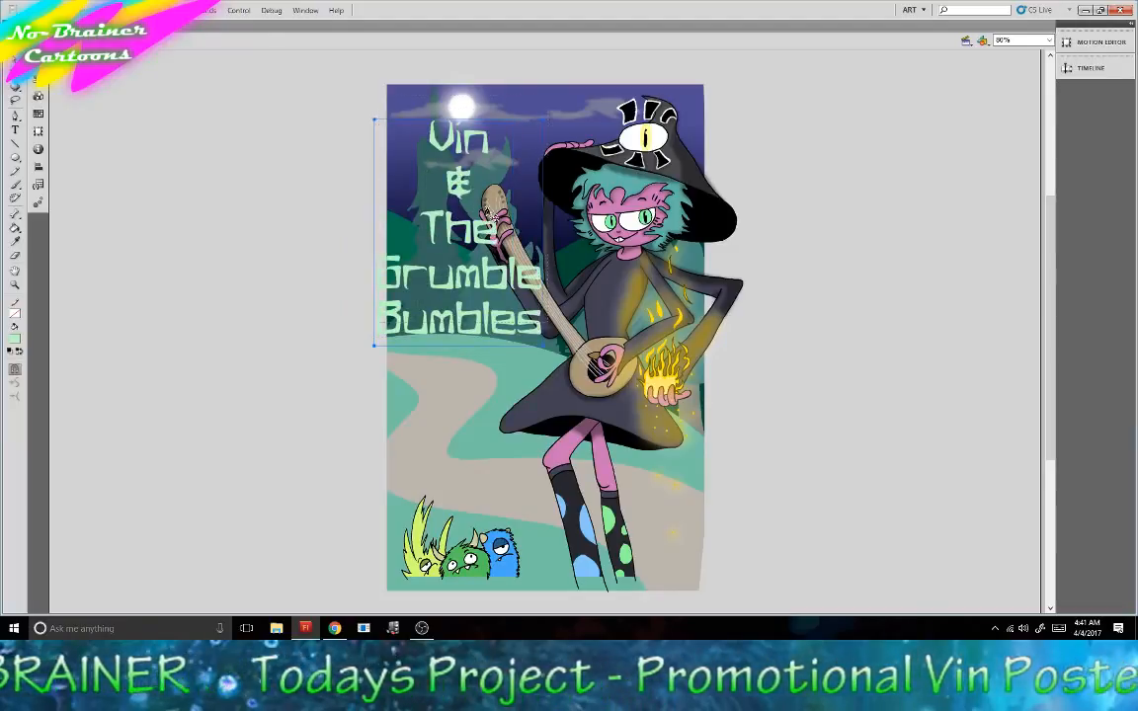
pyautogui.moveTo(462, 236)
pyautogui.mouseDown()
pyautogui.moveTo(472, 205)
pyautogui.moveTo(481, 229)
pyautogui.mouseUp()
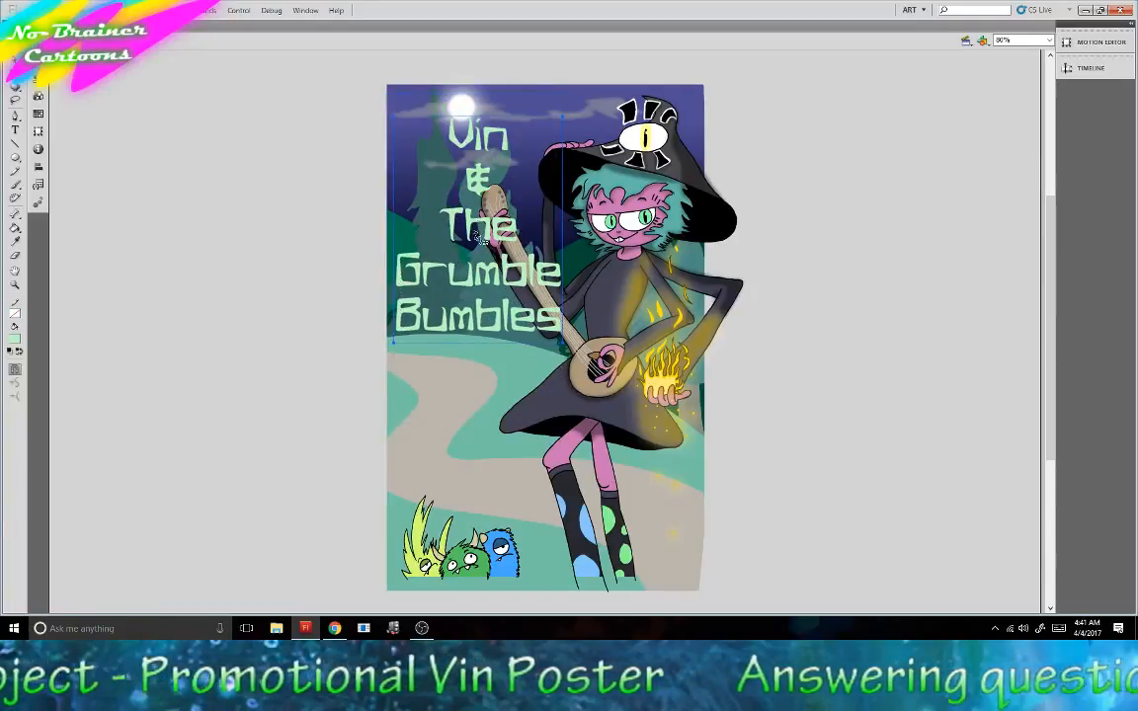
pyautogui.moveTo(484, 234)
pyautogui.mouseDown()
pyautogui.moveTo(492, 280)
pyautogui.moveTo(489, 223)
pyautogui.mouseUp()
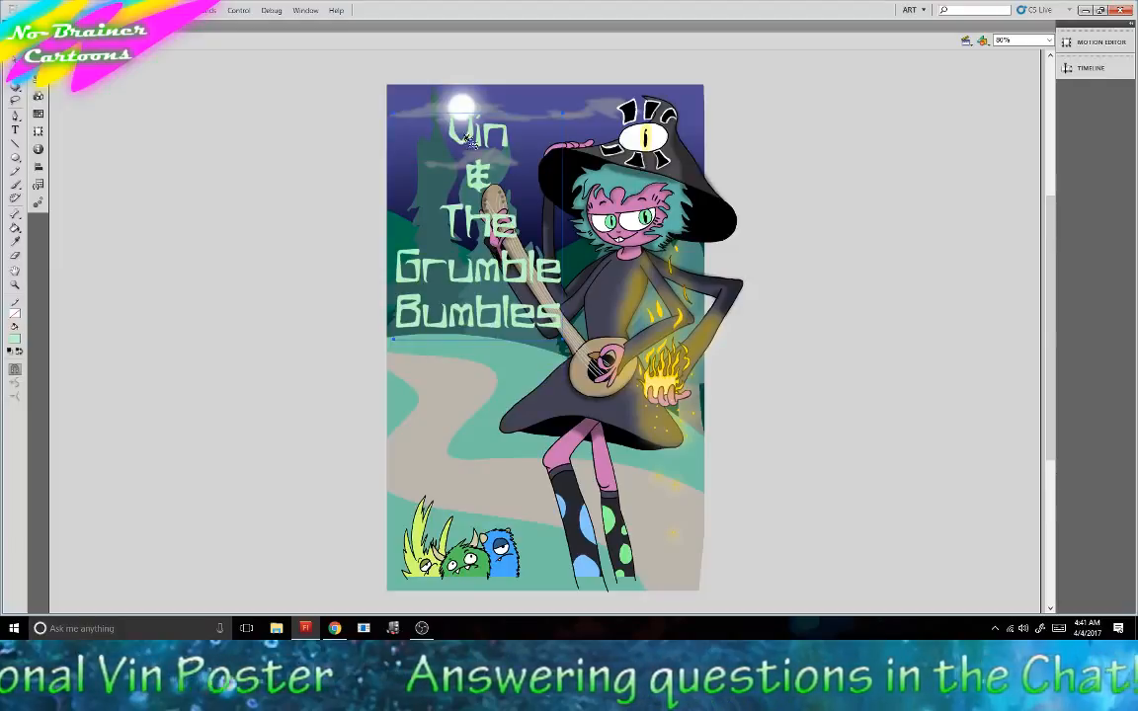
# Insert three blank lines between "&" and "The" in the title.
pyautogui.click(15, 130)
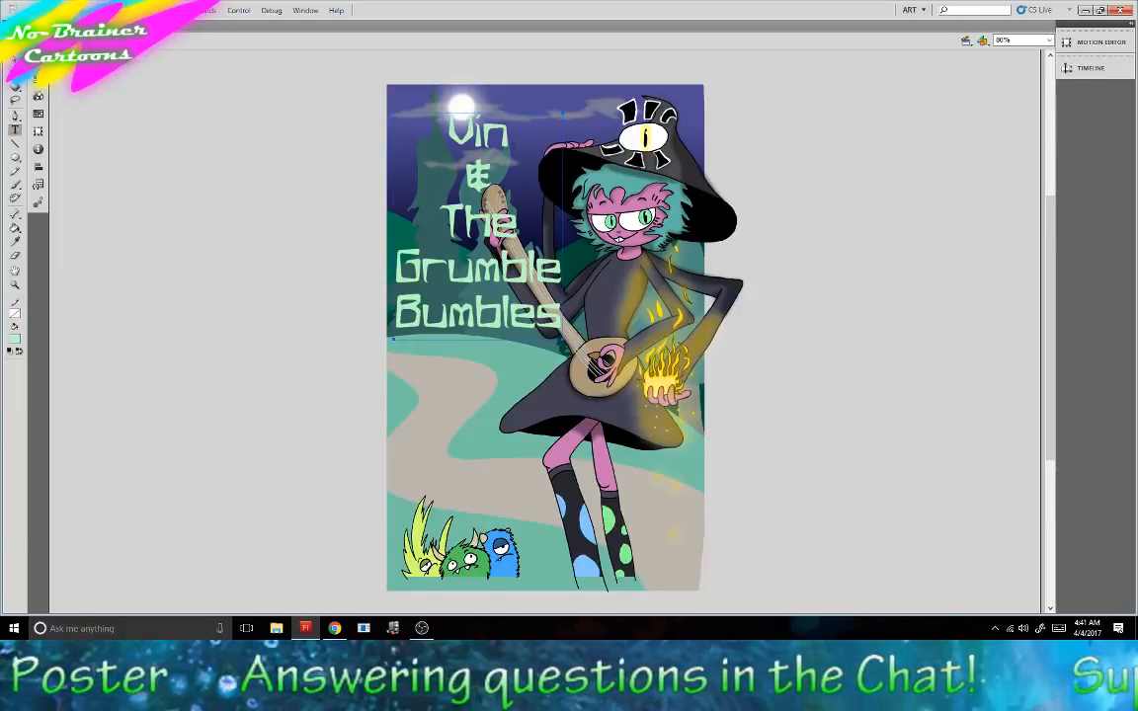
pyautogui.click(508, 136)
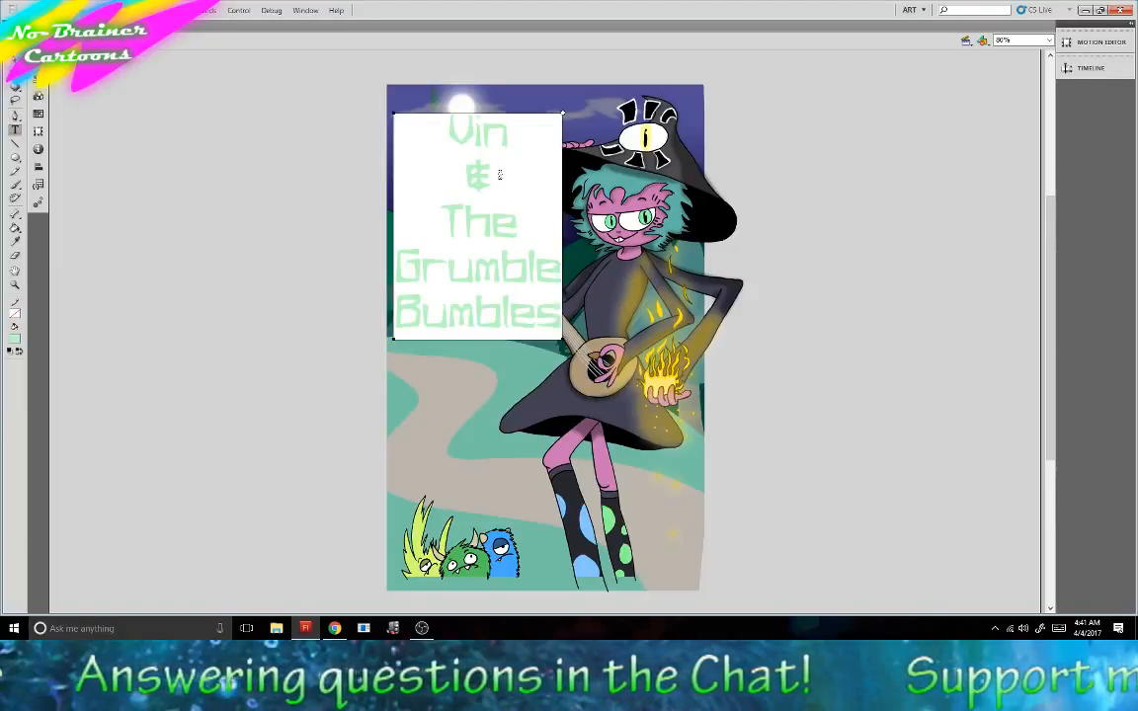
pyautogui.click(501, 177)
pyautogui.press('Return')
pyautogui.press('Return')
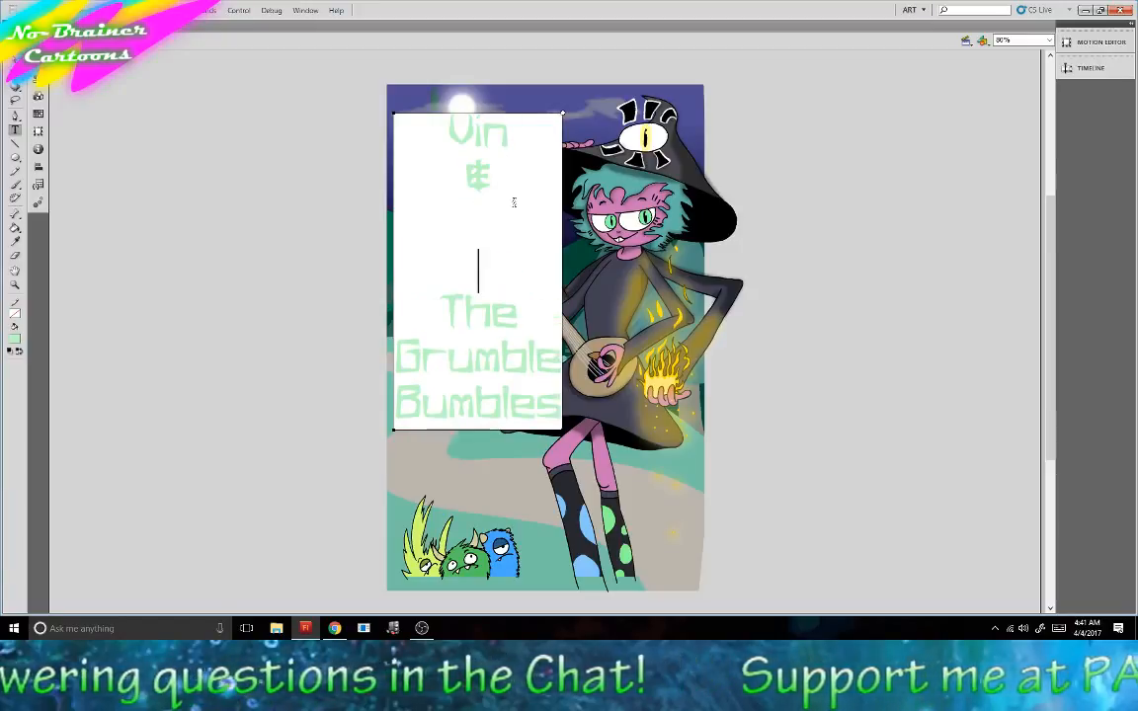
pyautogui.press('Return')
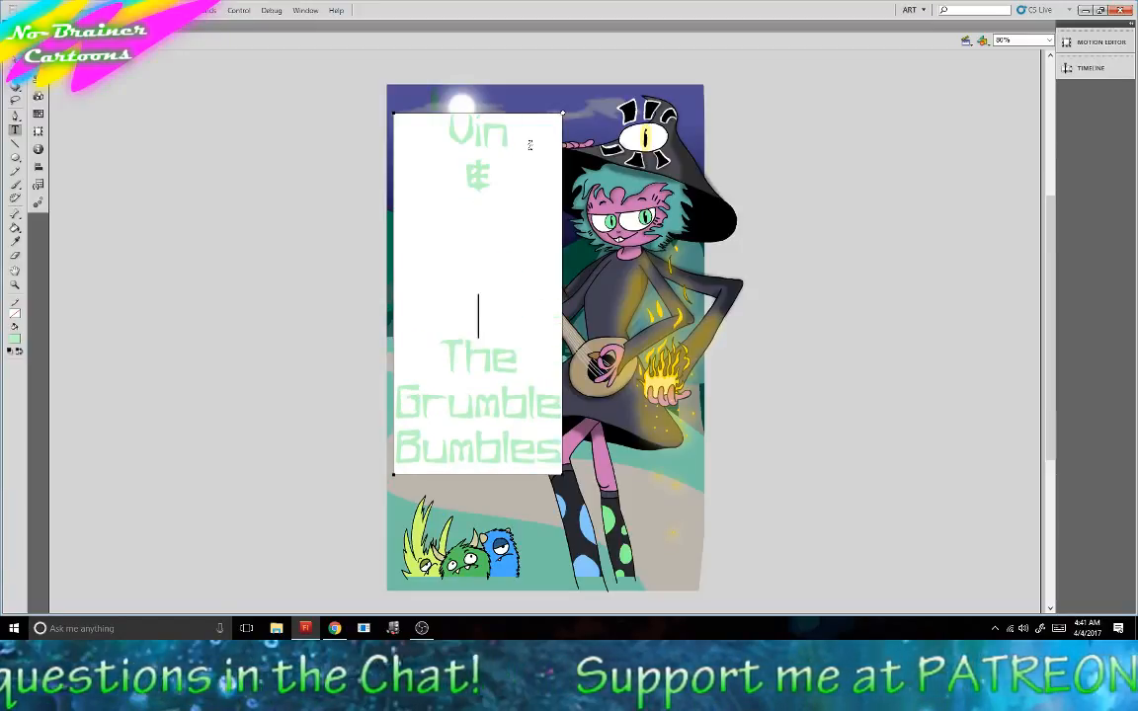
# Try a blank line between "Vin" and "&", remove it again, and cut the gap above "The" to two lines.
pyautogui.click(528, 145)
pyautogui.press('Return')
pyautogui.click(487, 316)
pyautogui.press('BackSpace')
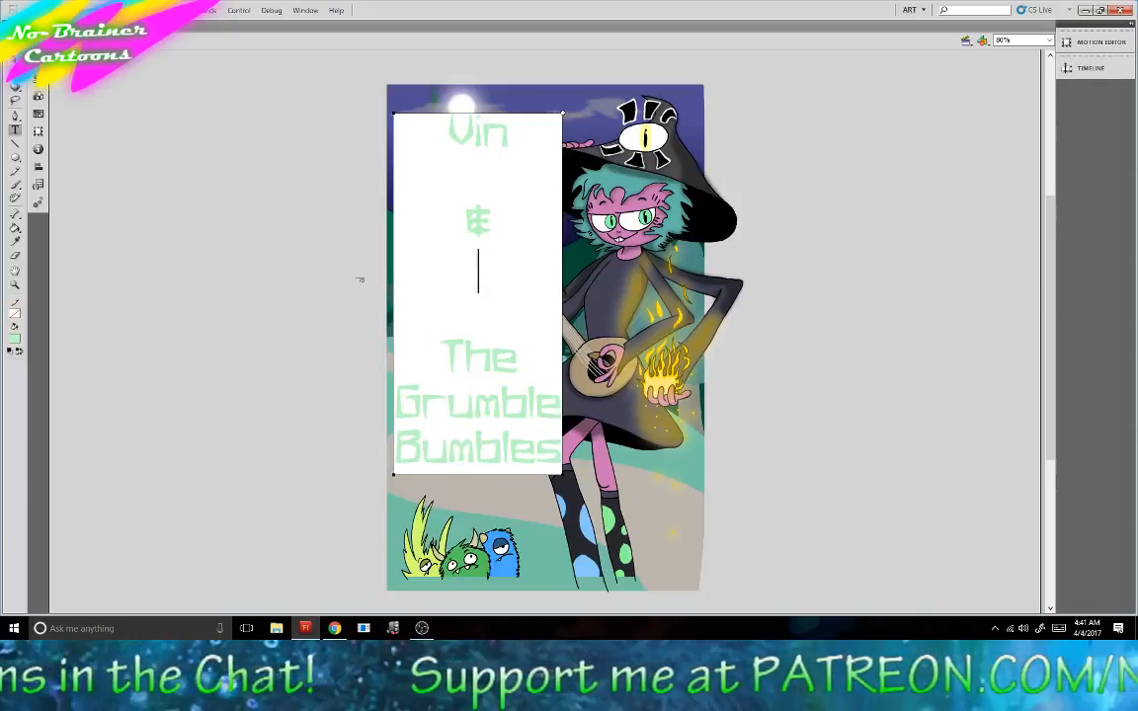
pyautogui.click(351, 265)
pyautogui.click(490, 223)
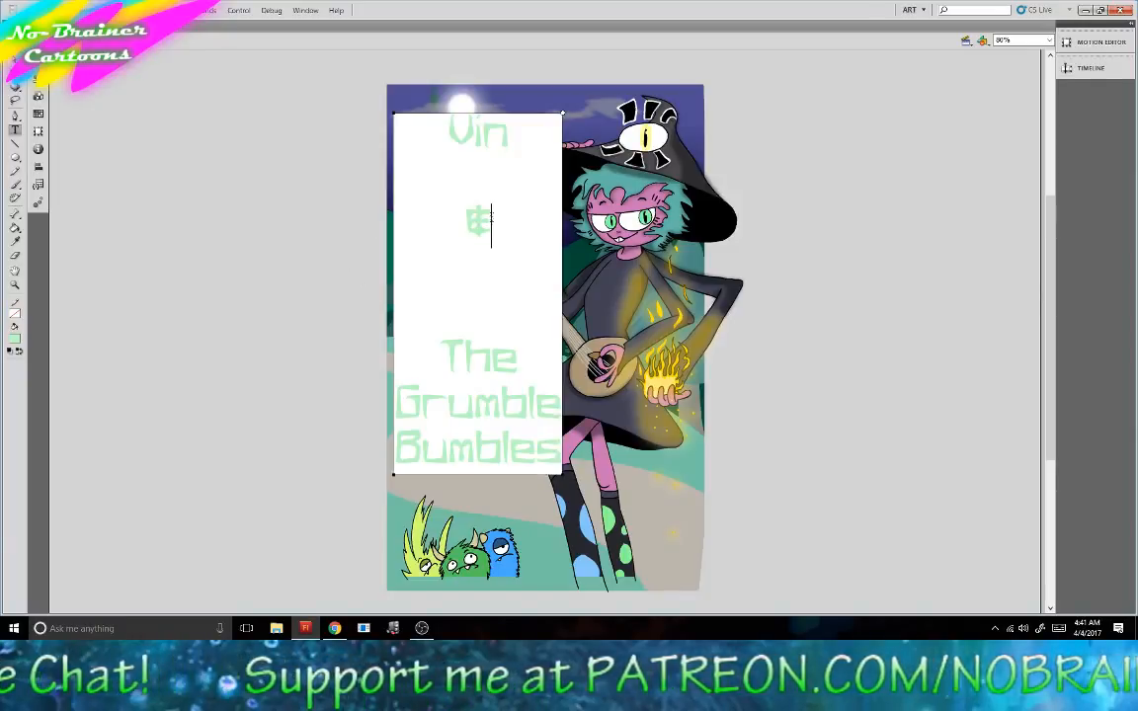
pyautogui.click(478, 187)
pyautogui.press('BackSpace')
pyautogui.click(373, 213)
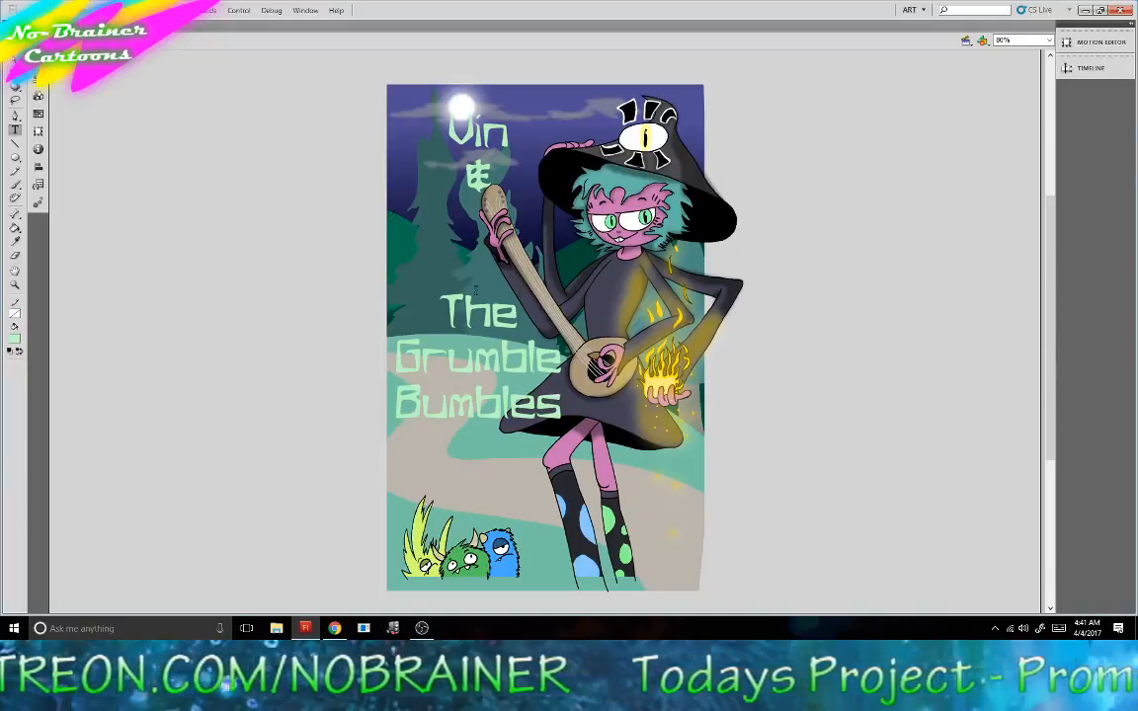
# Delete the remaining blank lines above "The" and restore the "&" line beneath "Vin".
pyautogui.click(480, 271)
pyautogui.press('BackSpace')
pyautogui.press('BackSpace')
pyautogui.press('BackSpace')
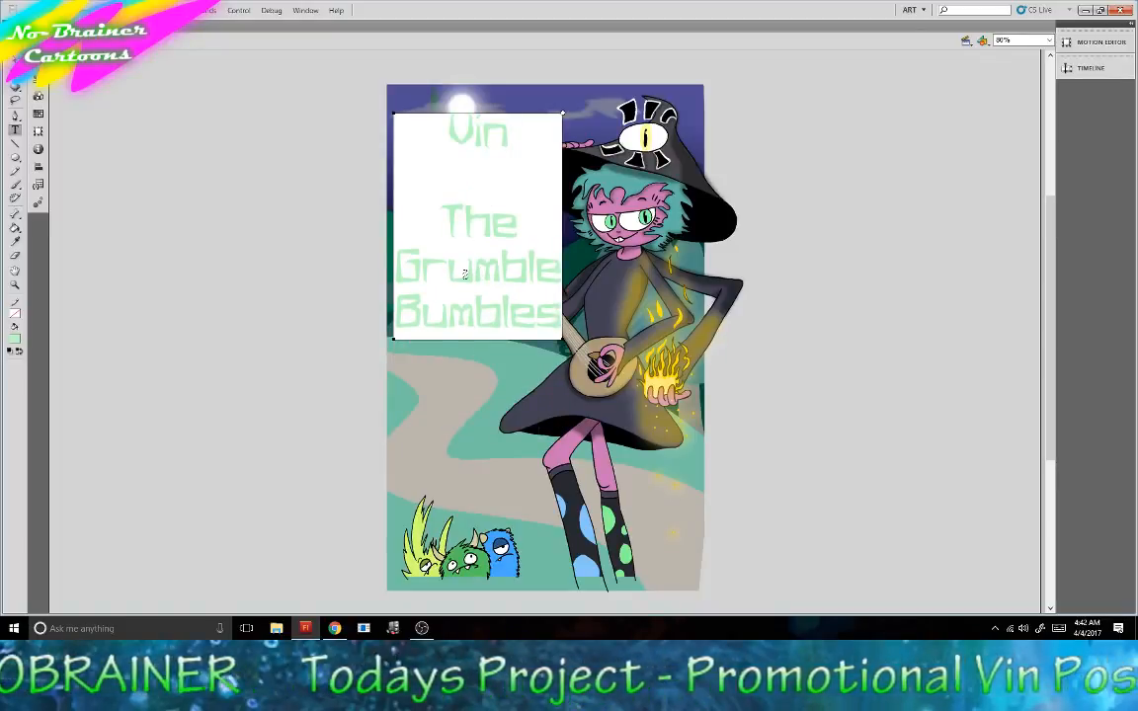
pyautogui.write('&')
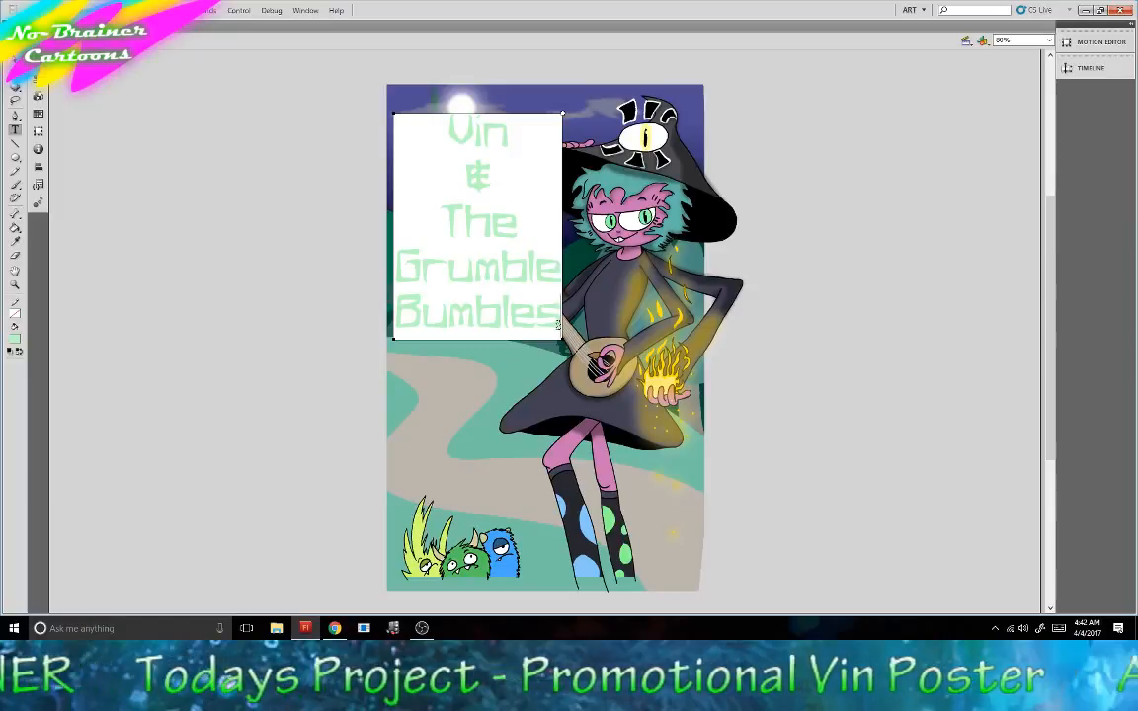
# Strip the title down to the single word "Vin", deleting all the lines beneath it.
pyautogui.press('Return')
pyautogui.press('Return')
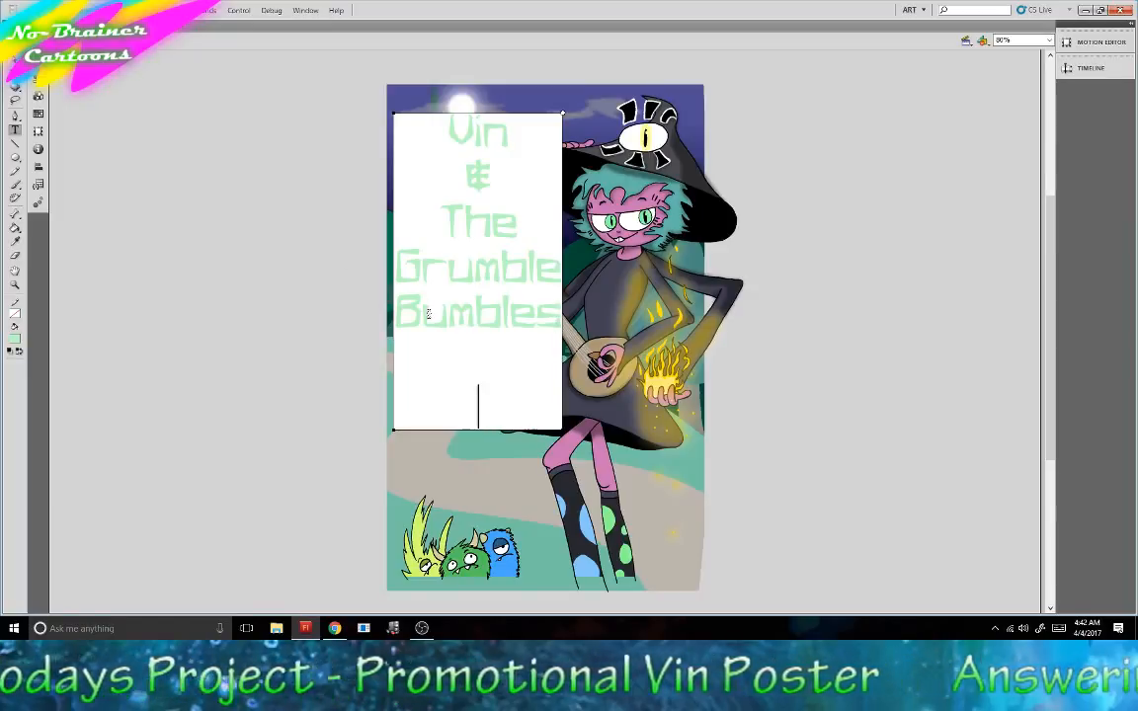
pyautogui.press('BackSpace')
pyautogui.press('BackSpace')
pyautogui.press('BackSpace')
pyautogui.press('BackSpace')
pyautogui.press('BackSpace')
pyautogui.press('BackSpace')
pyautogui.press('BackSpace')
pyautogui.press('BackSpace')
pyautogui.press('BackSpace')
pyautogui.press('BackSpace')
pyautogui.press('BackSpace')
pyautogui.press('BackSpace')
pyautogui.press('BackSpace')
pyautogui.press('BackSpace')
pyautogui.press('BackSpace')
pyautogui.press('BackSpace')
pyautogui.press('BackSpace')
pyautogui.press('BackSpace')
pyautogui.press('BackSpace')
pyautogui.press('BackSpace')
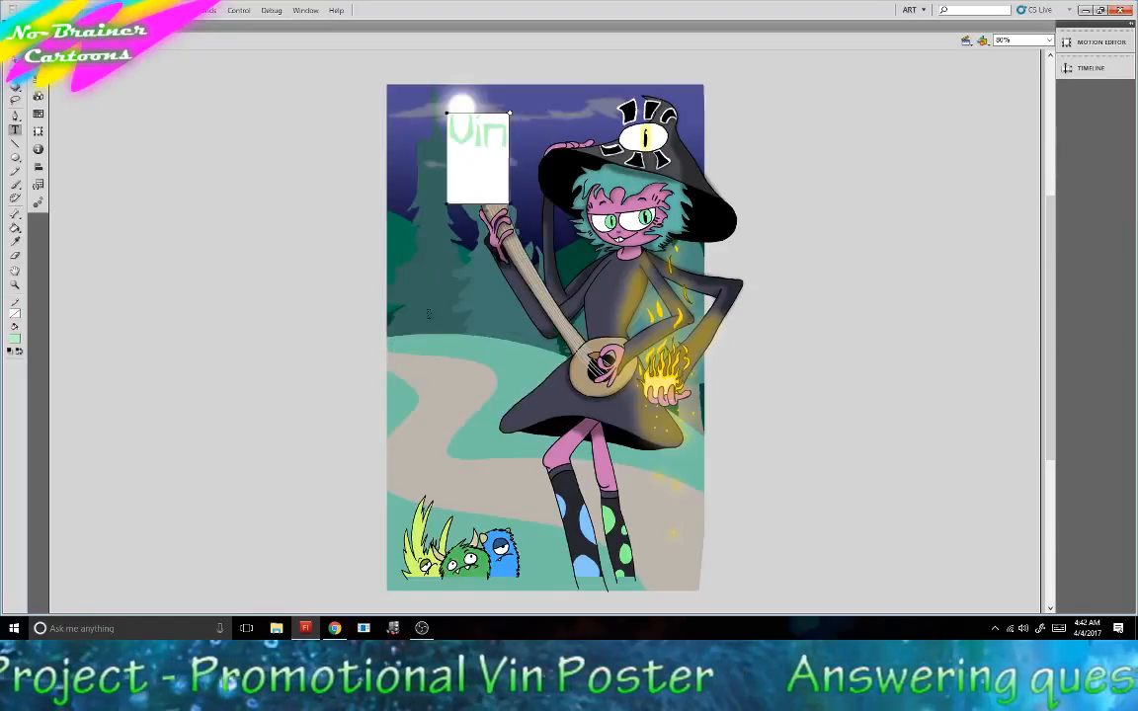
pyautogui.press('BackSpace')
pyautogui.press('BackSpace')
pyautogui.press('BackSpace')
pyautogui.write('Vin')
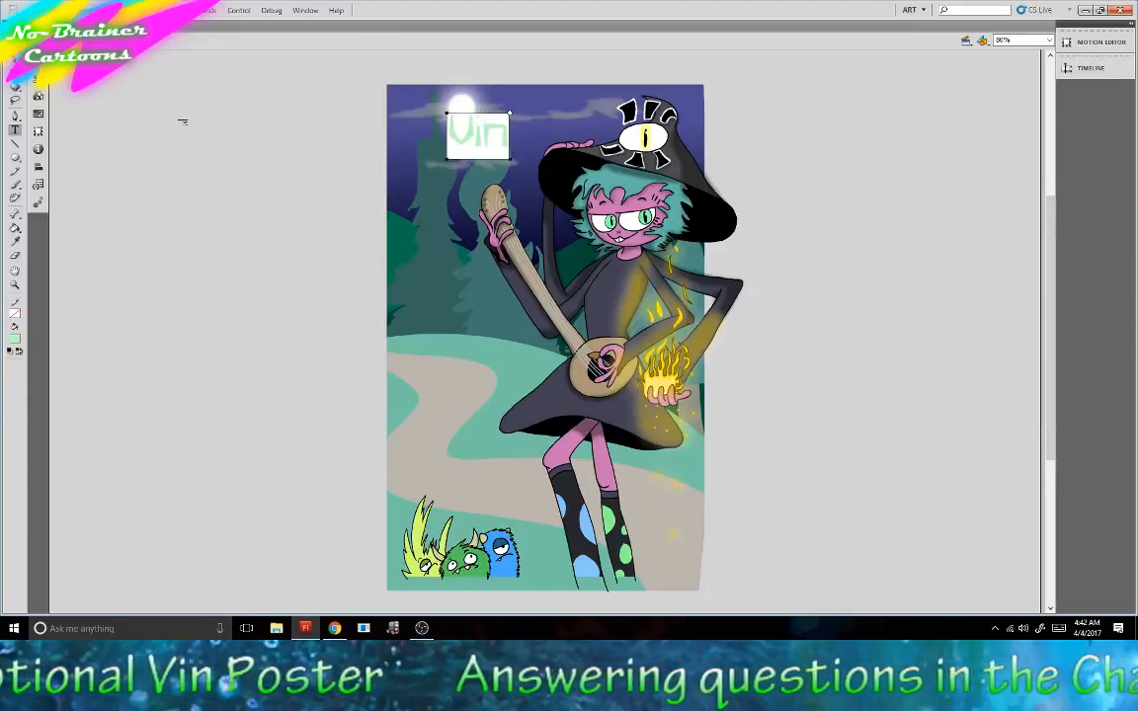
# Tilt the "Vin" text slightly counterclockwise and move it into the sky between the moon and the witch hat.
pyautogui.click(16, 87)
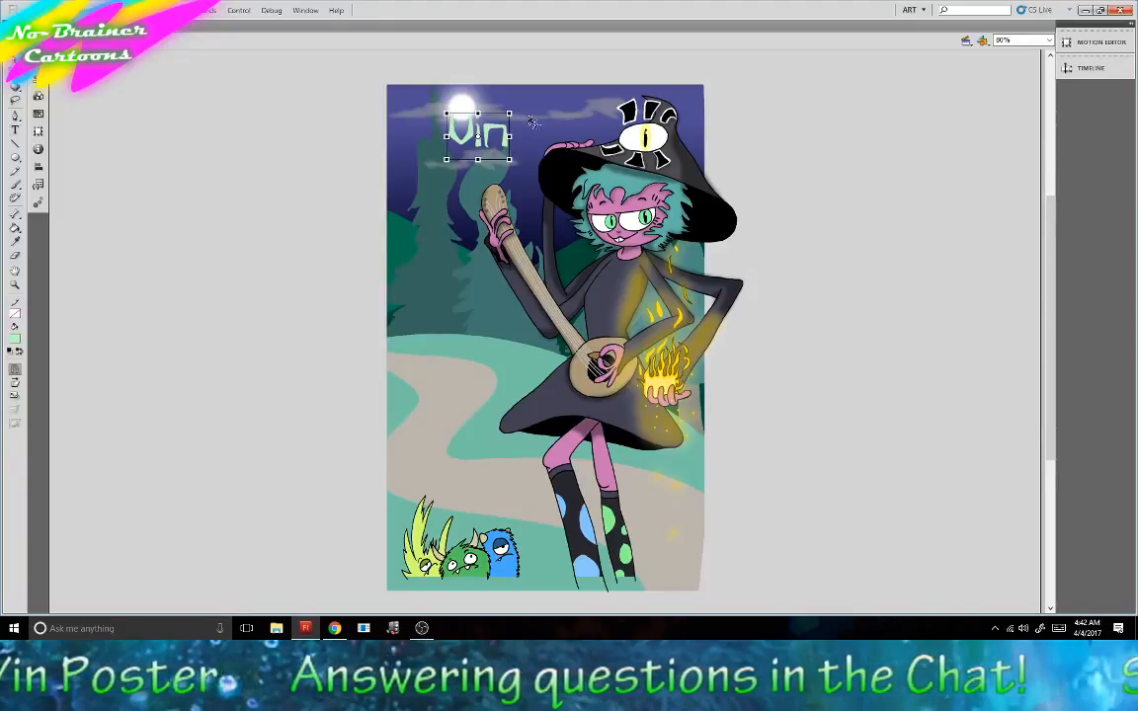
pyautogui.moveTo(517, 107); pyautogui.dragTo(556, 120)
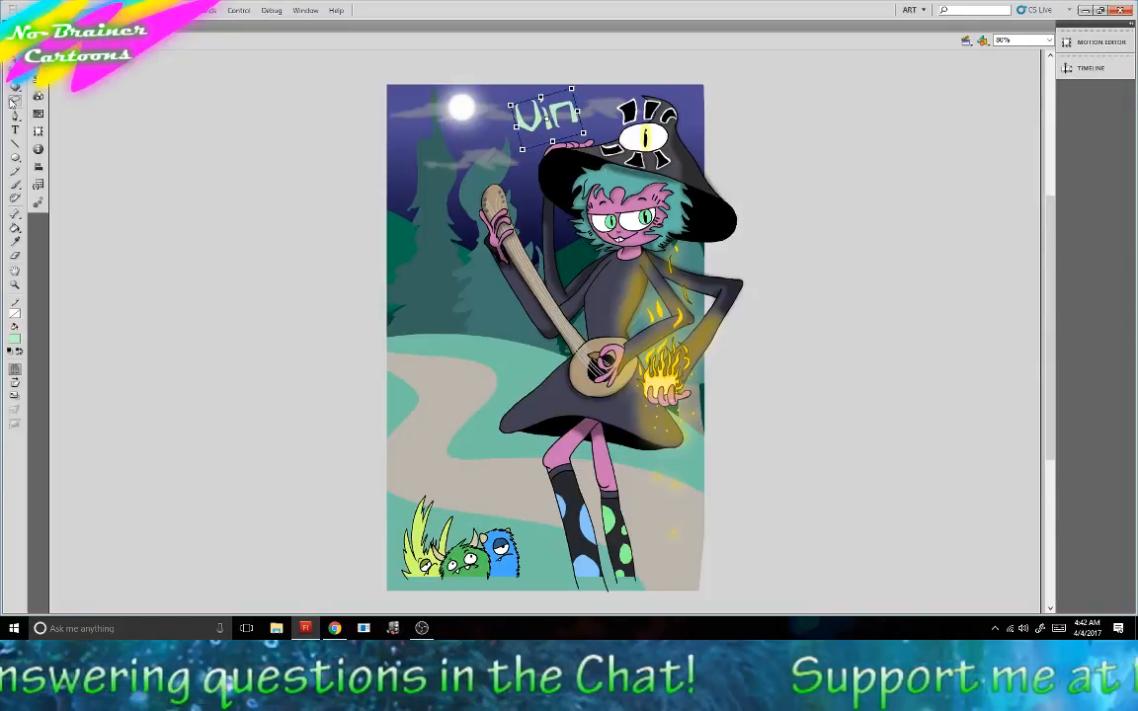
# Add a separate text over the path above the small monsters, with "The" on one line and "GrumbleBumbles" below it.
pyautogui.click(15, 129)
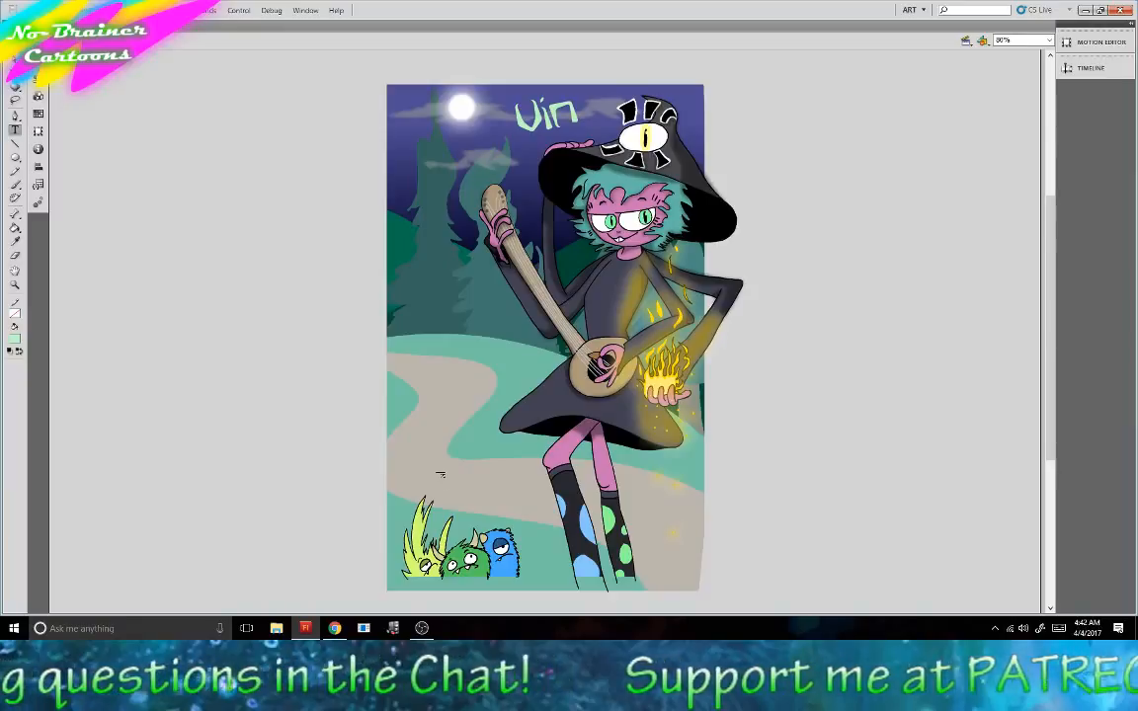
pyautogui.click(411, 462)
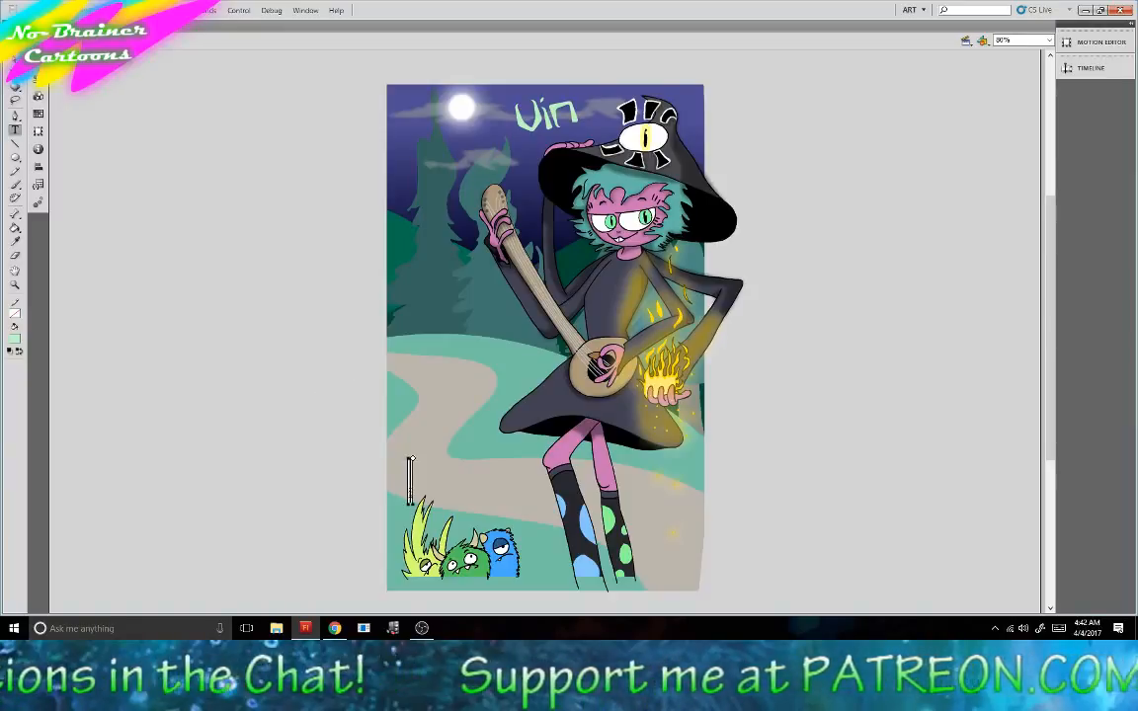
pyautogui.write('The Grumble')
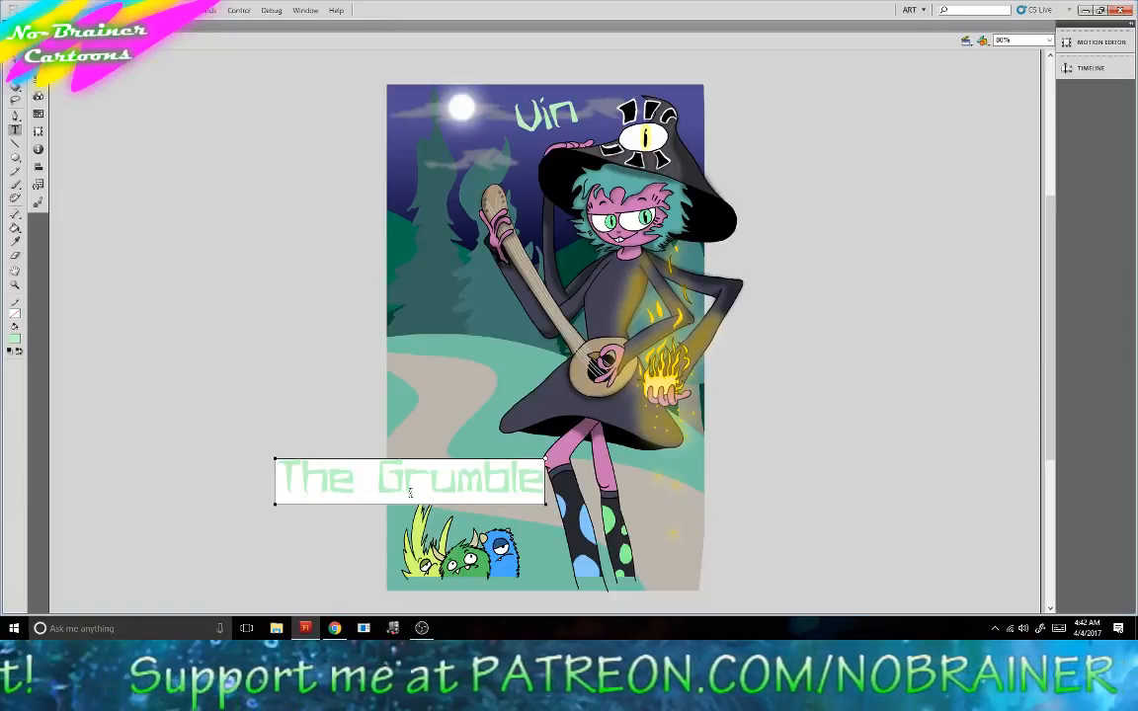
pyautogui.press('BackSpace')
pyautogui.press('BackSpace')
pyautogui.press('BackSpace')
pyautogui.press('BackSpace')
pyautogui.press('BackSpace')
pyautogui.press('BackSpace')
pyautogui.press('BackSpace')
pyautogui.press('BackSpace')
pyautogui.press('BackSpace')
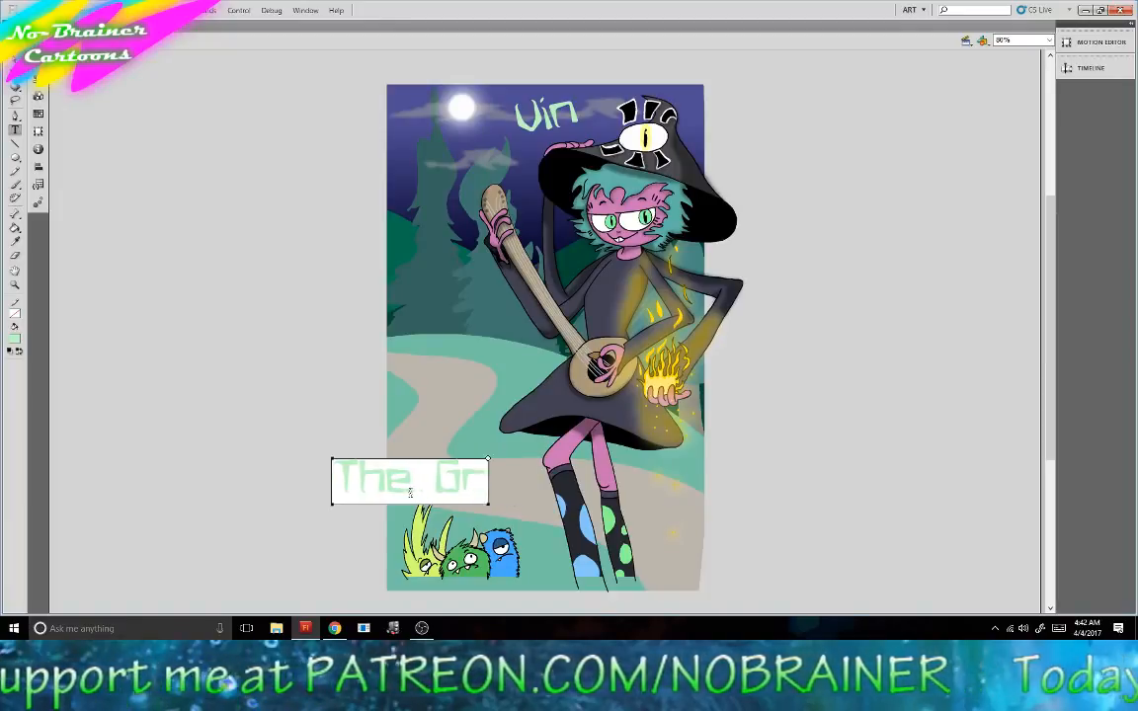
pyautogui.write('e')
pyautogui.press('Return')
pyautogui.write('G')
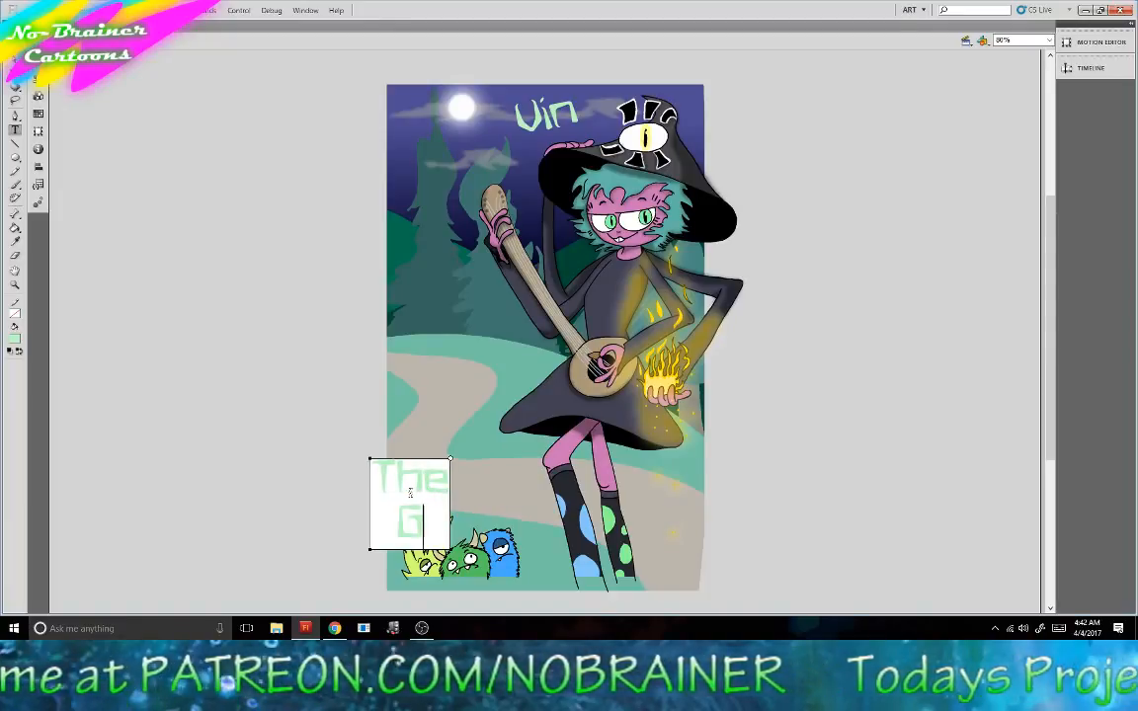
pyautogui.write('rumbleBumbles')
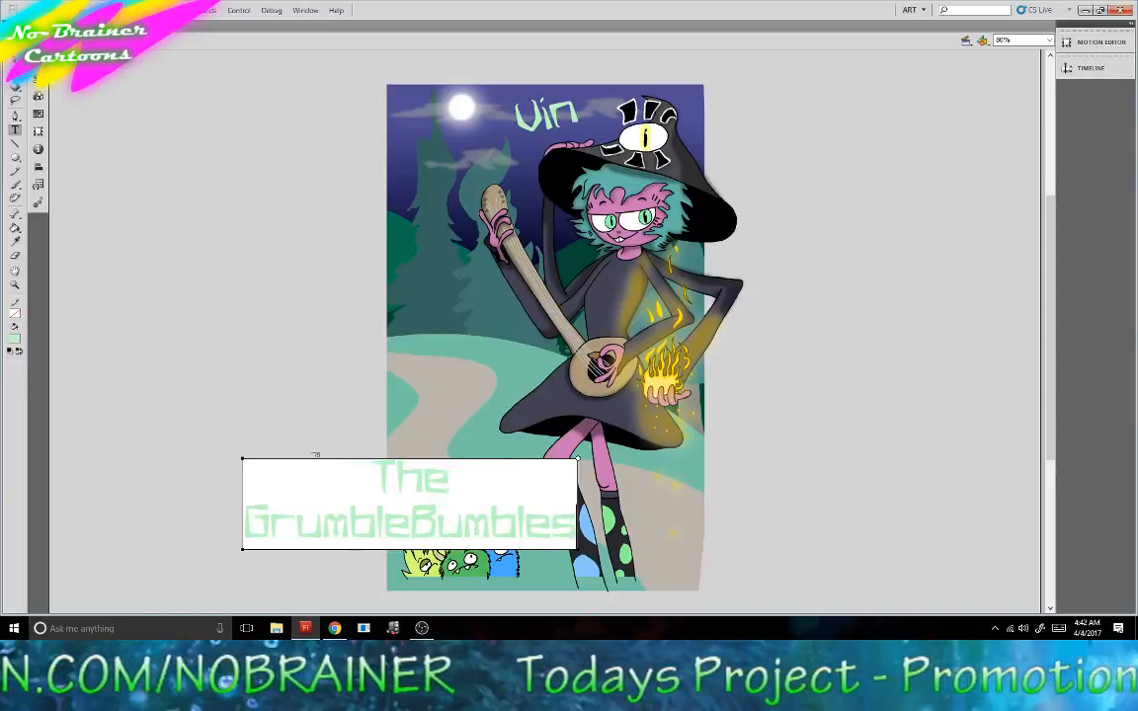
# Hyphenate "GrumbleBumbles" after "Grumble" and break it so "Bumbles" sits on its own line.
pyautogui.click(412, 522)
pyautogui.write('-')
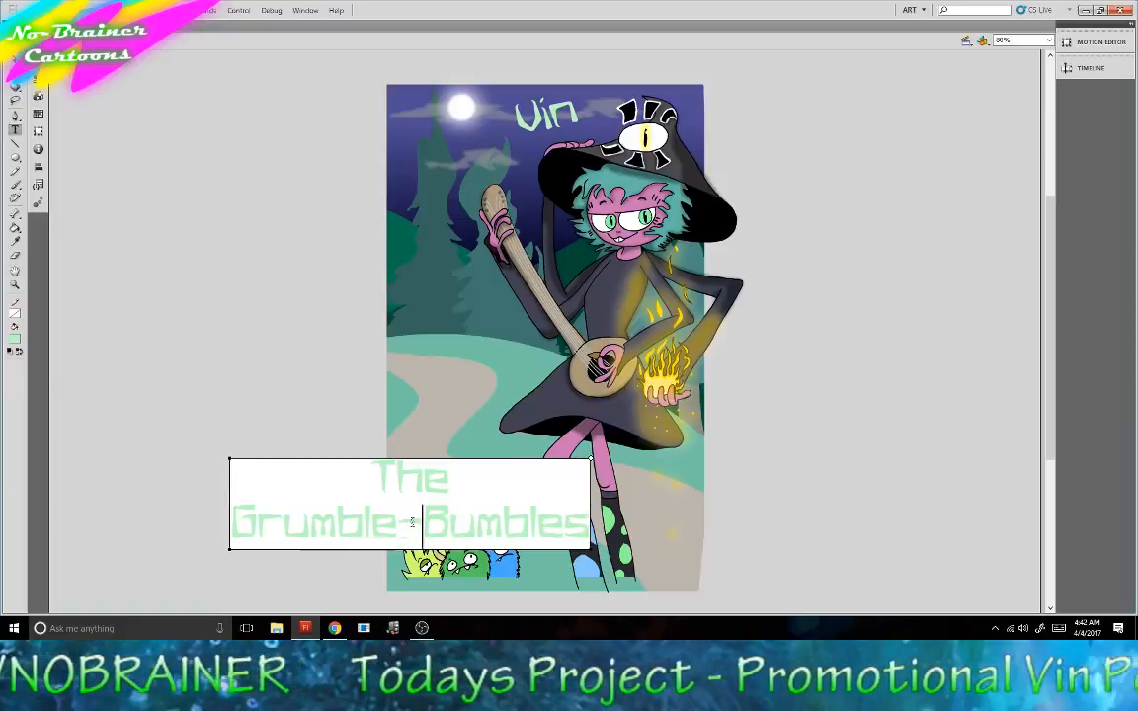
pyautogui.press('Return')
# Scale down the "The Grumble-Bumbles" text and position it on the path just above the small monsters.
pyautogui.click(14, 87)
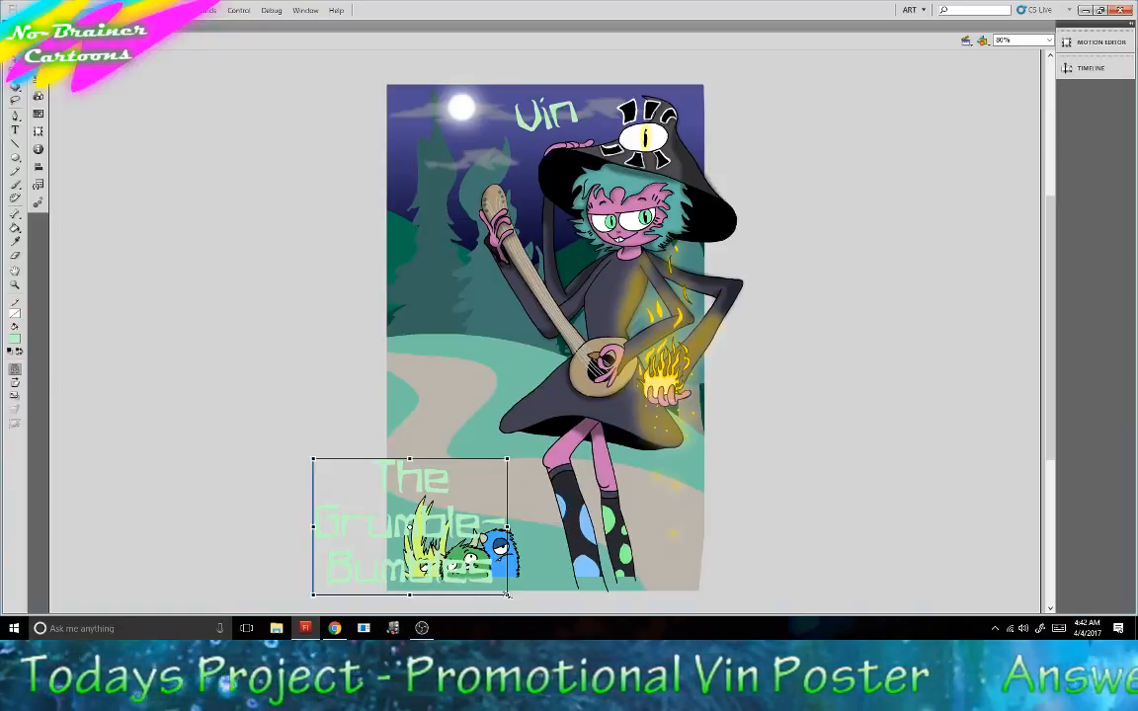
pyautogui.moveTo(507, 595); pyautogui.dragTo(475, 572)
pyautogui.moveTo(439, 526); pyautogui.dragTo(501, 483)
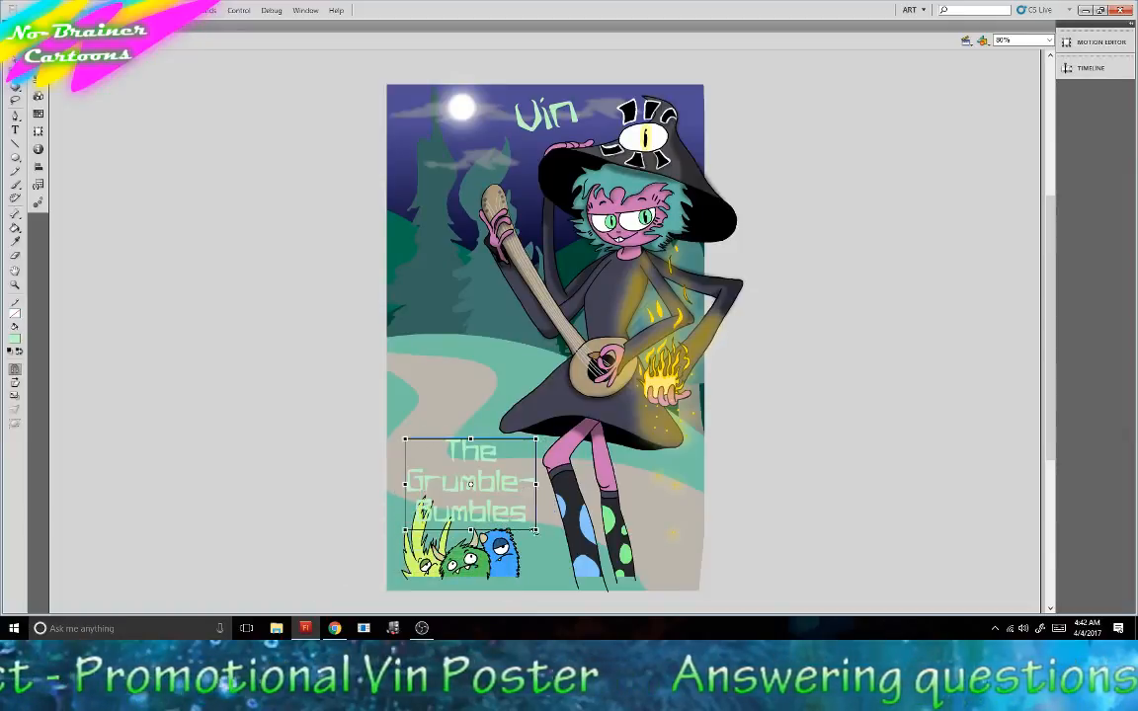
pyautogui.moveTo(531, 525); pyautogui.dragTo(510, 488)
pyautogui.click(300, 471)
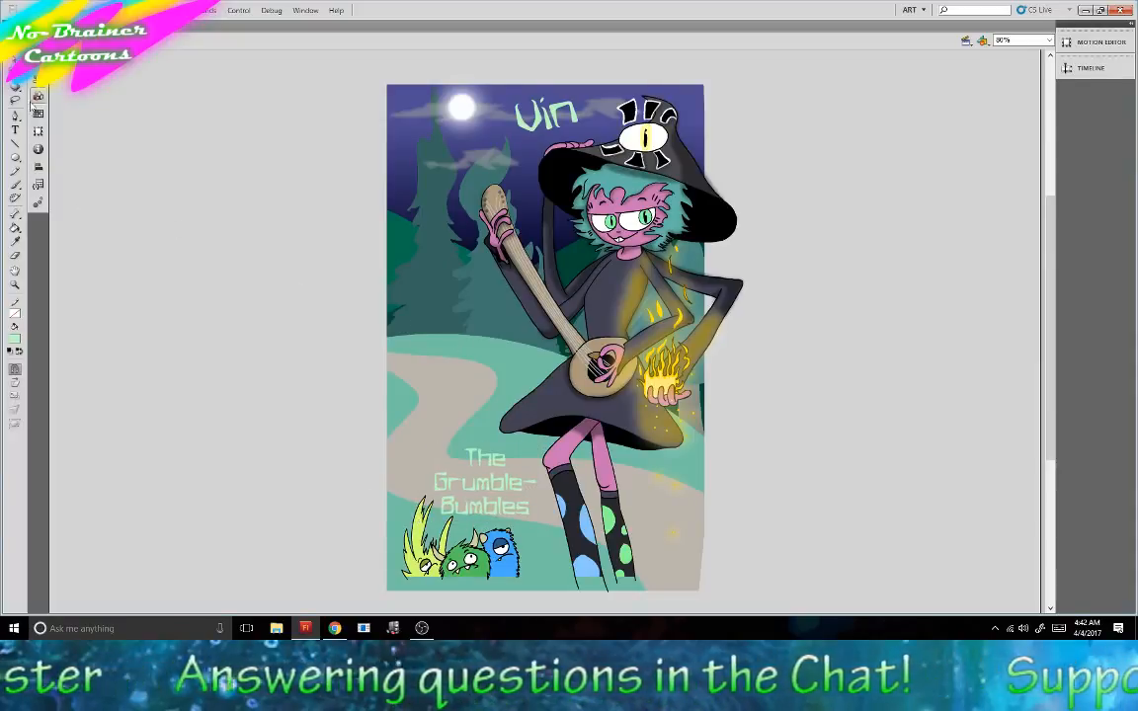
# Add a new text at the poster's edge beside the path reading "Coming", "May 22nd," and "2017" on three lines.
pyautogui.click(15, 129)
pyautogui.click(388, 353)
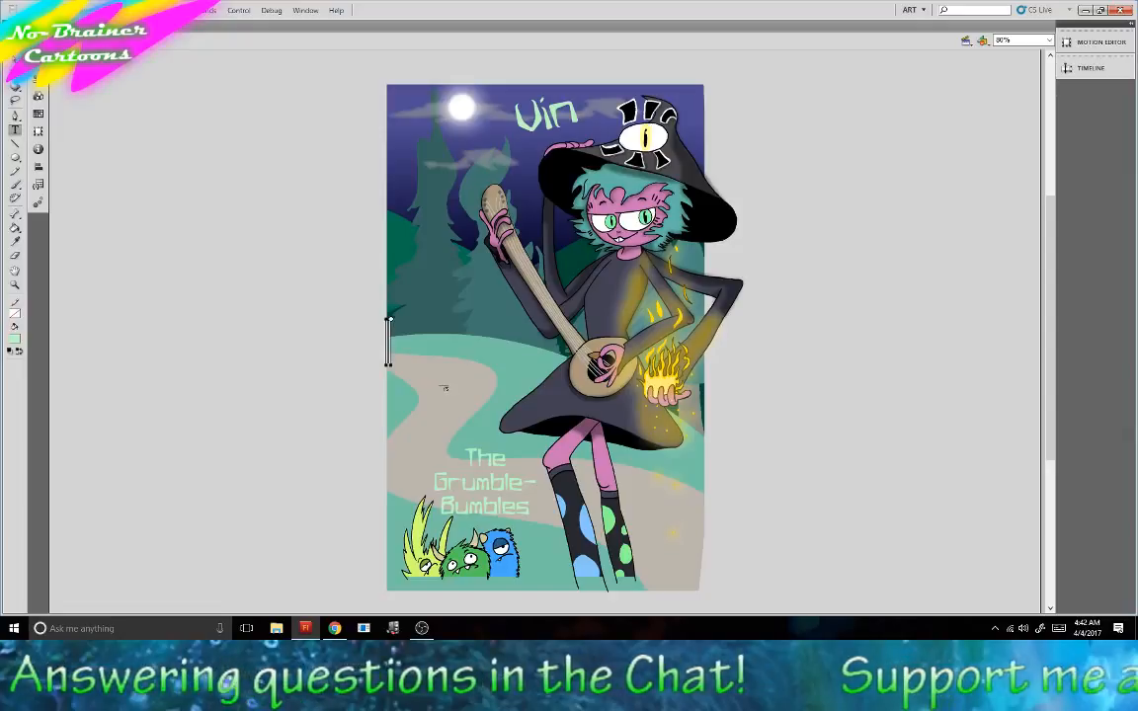
pyautogui.write('Coming')
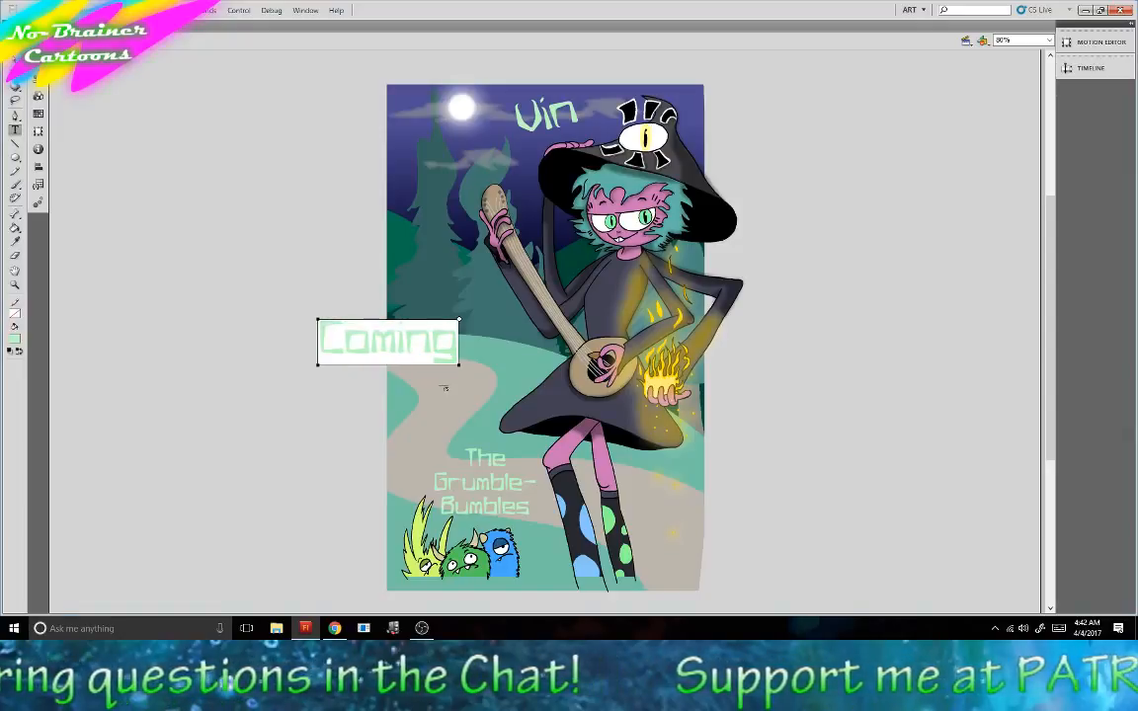
pyautogui.press('Return')
pyautogui.write('May 22')
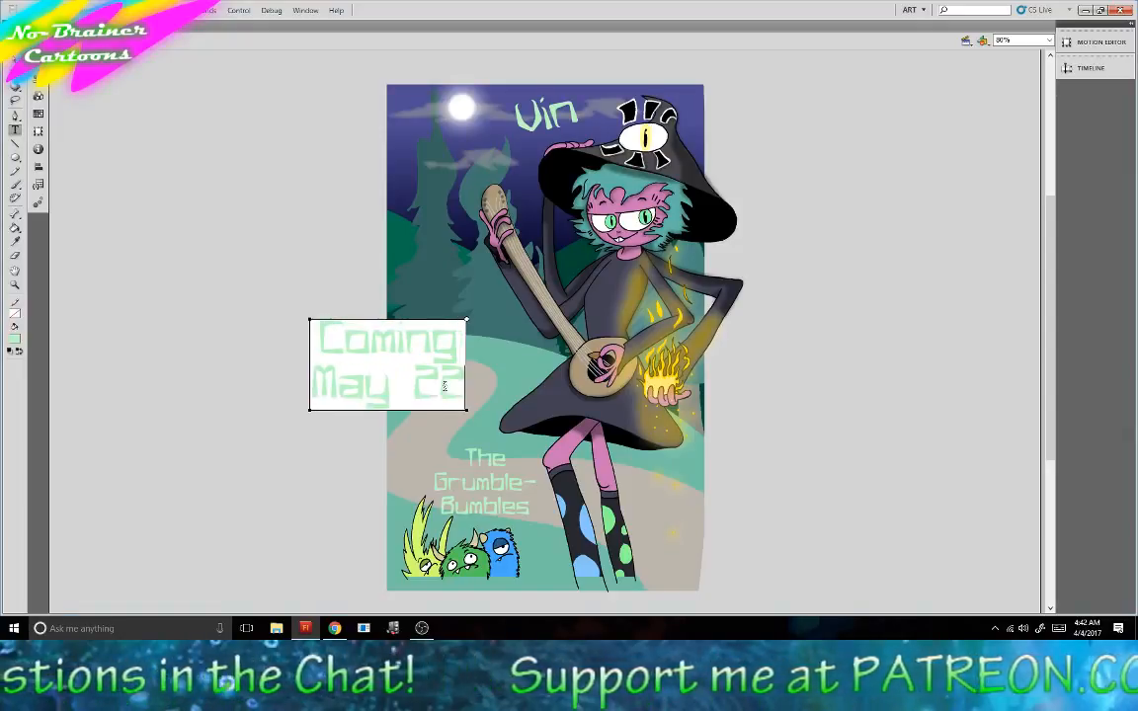
pyautogui.write('nd, 2017')
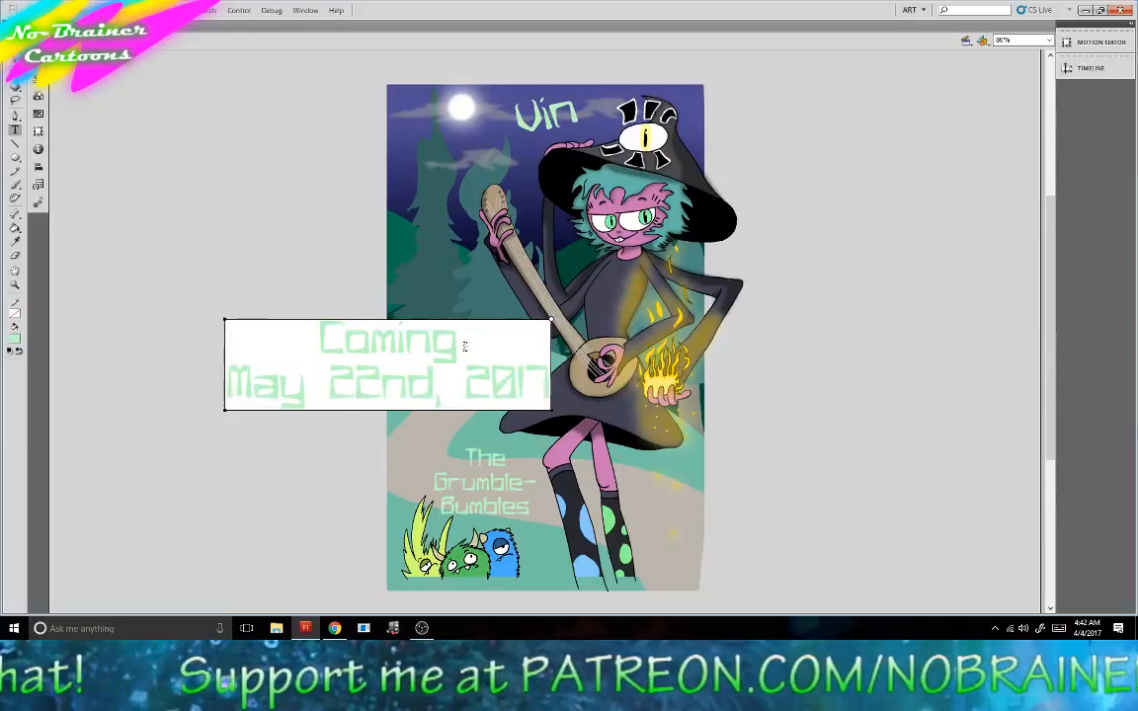
pyautogui.click(445, 388)
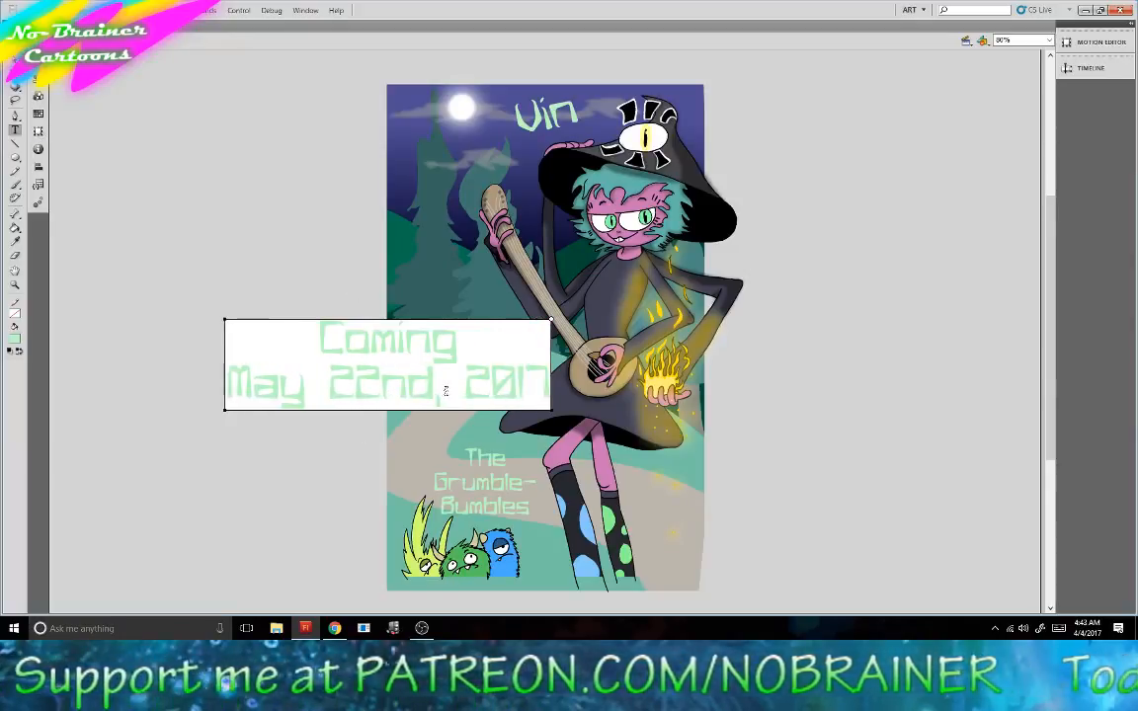
pyautogui.press('Return')
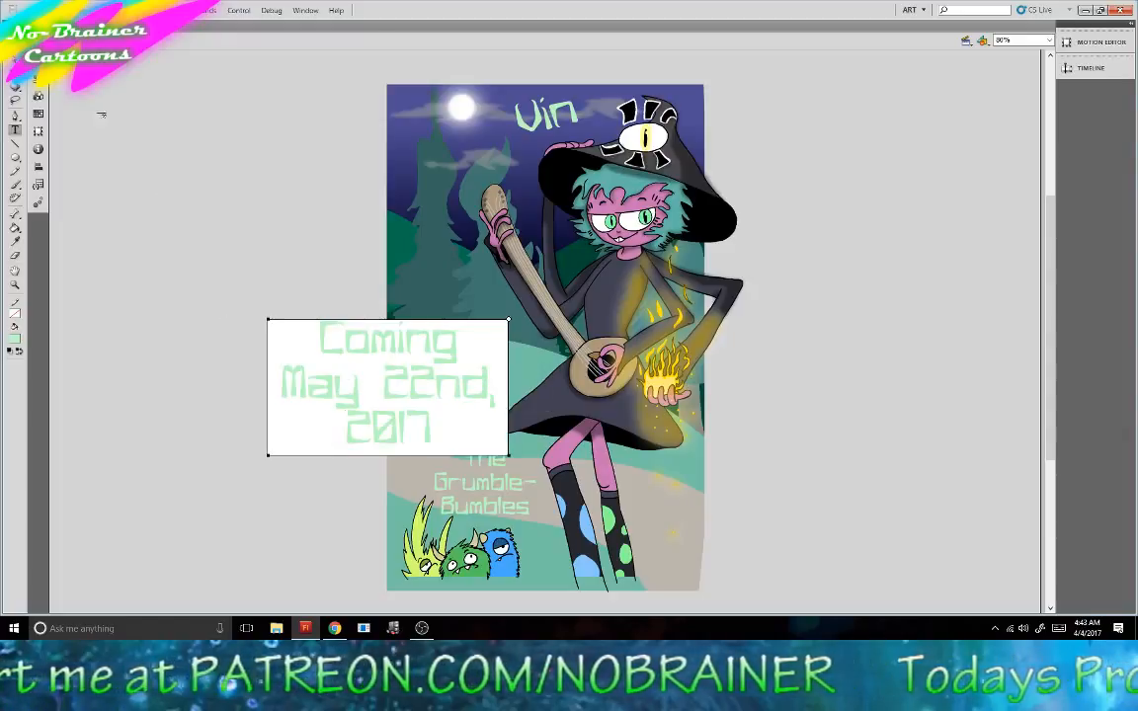
# Tilt the release date text counterclockwise, shrink it, and move it onto the poster between the path and the banjo.
pyautogui.click(15, 72)
pyautogui.moveTo(512, 315); pyautogui.dragTo(424, 322)
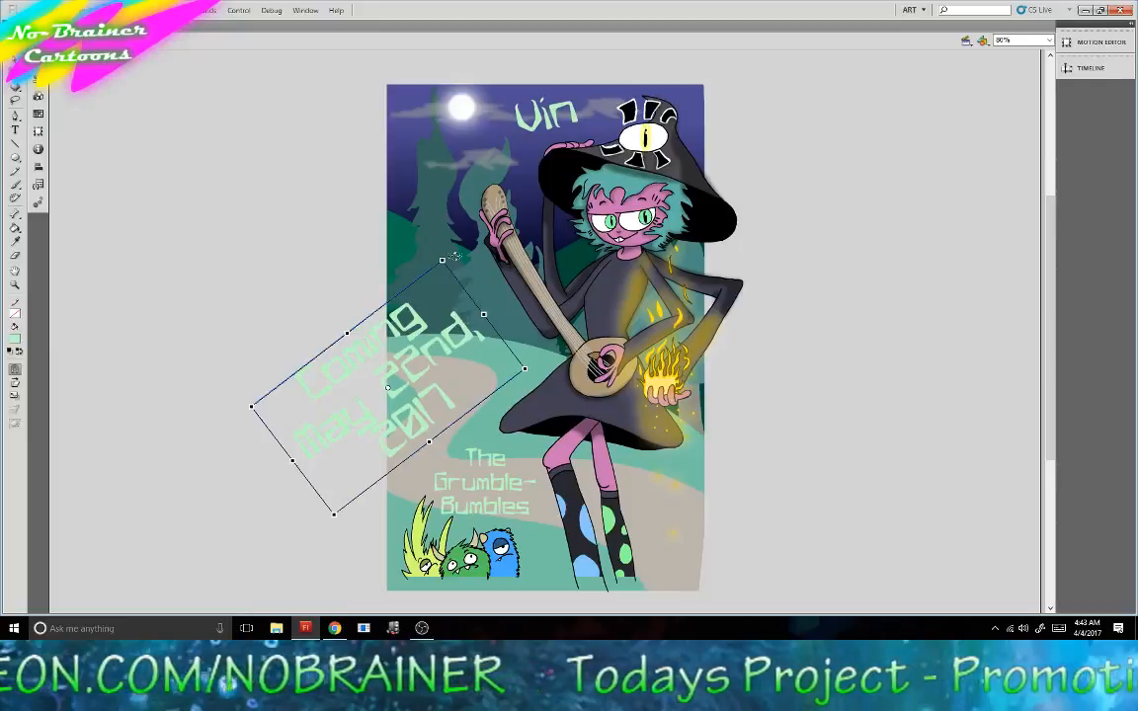
pyautogui.moveTo(443, 259); pyautogui.dragTo(475, 280)
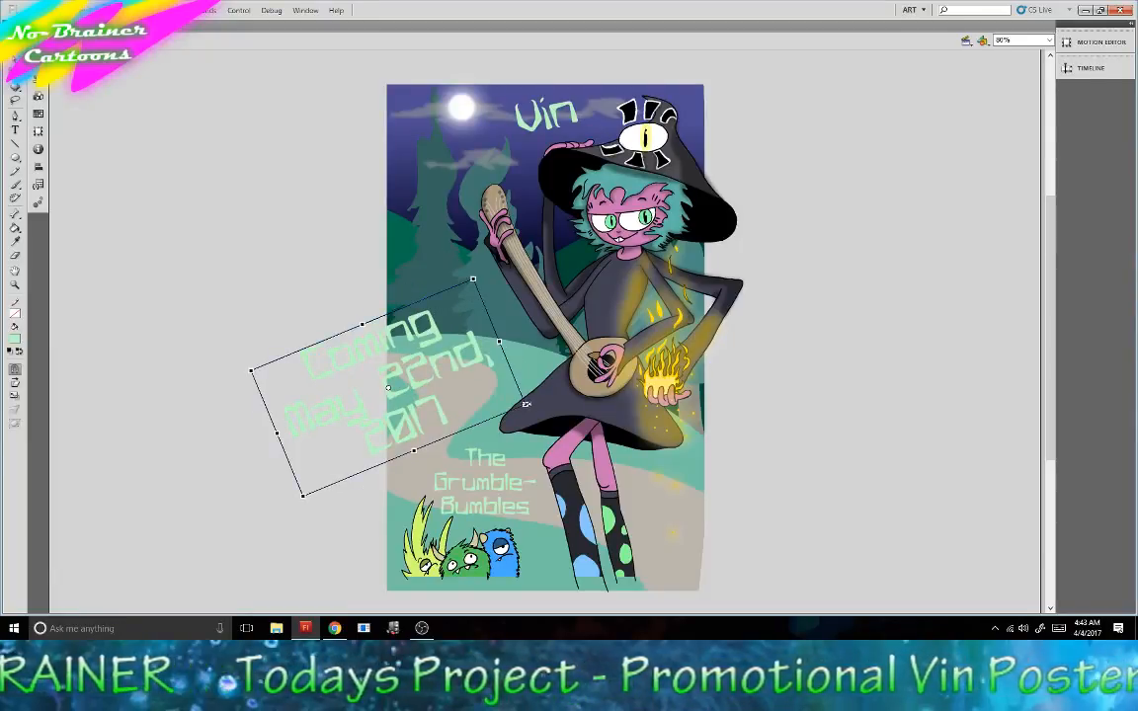
pyautogui.moveTo(251, 370); pyautogui.dragTo(336, 381)
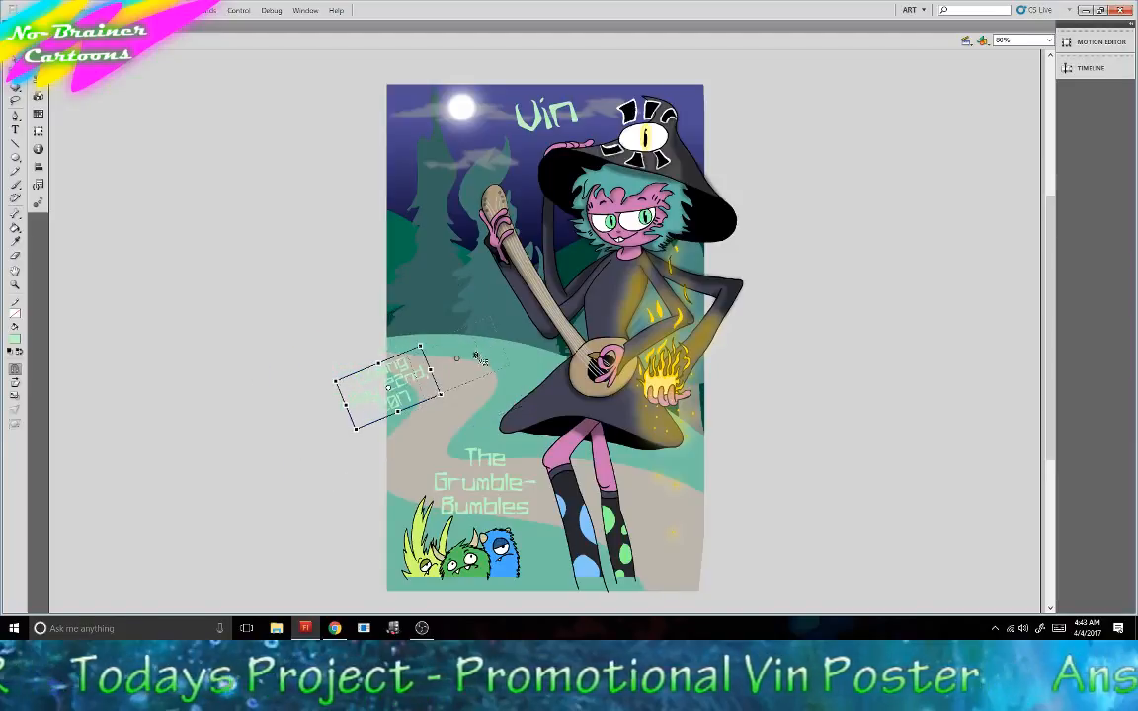
pyautogui.moveTo(452, 395); pyautogui.dragTo(491, 353)
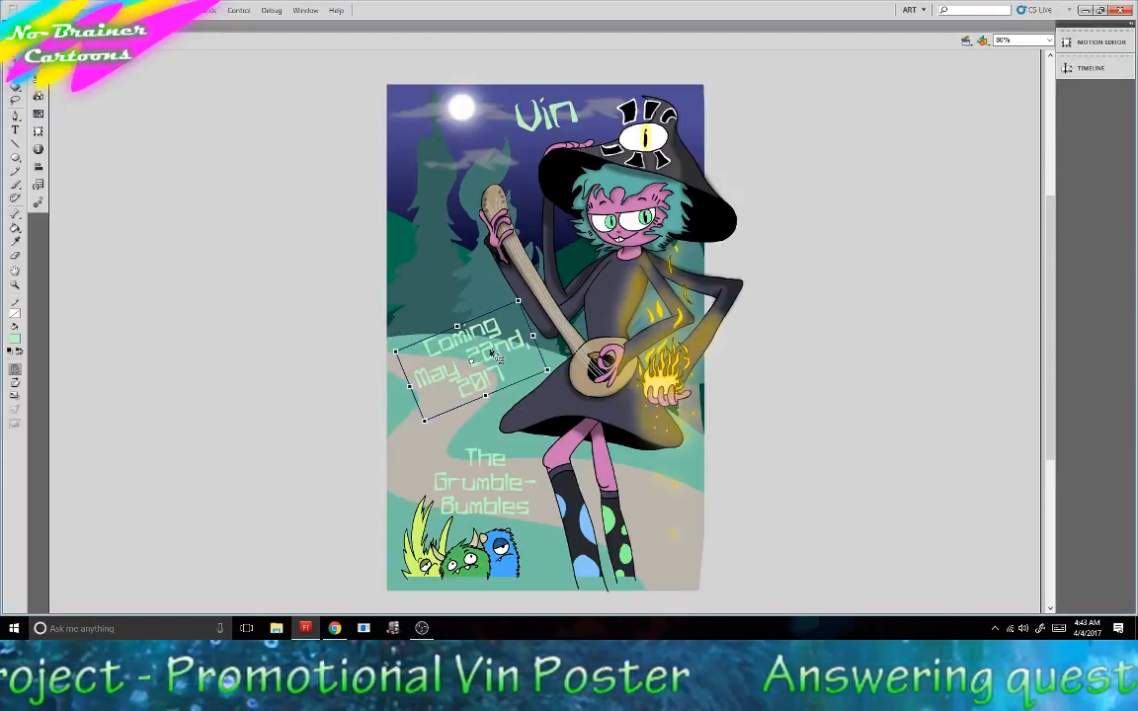
pyautogui.click(350, 291)
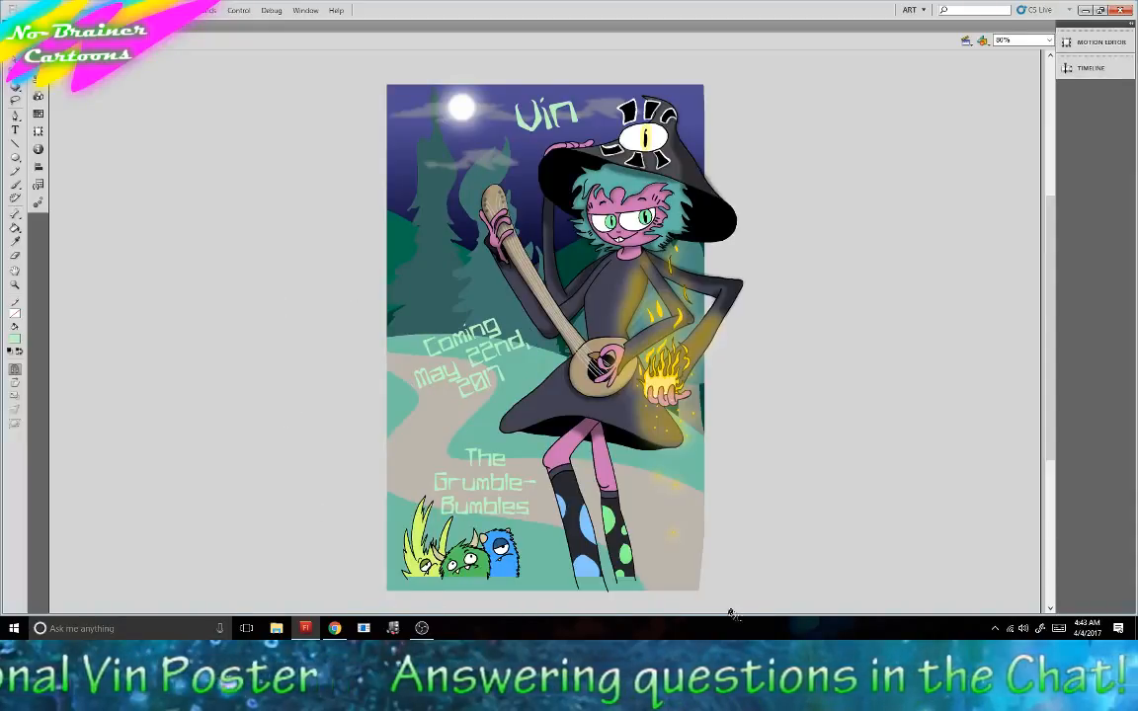
pyautogui.click(379, 586)
pyautogui.moveTo(379, 586); pyautogui.dragTo(370, 586)
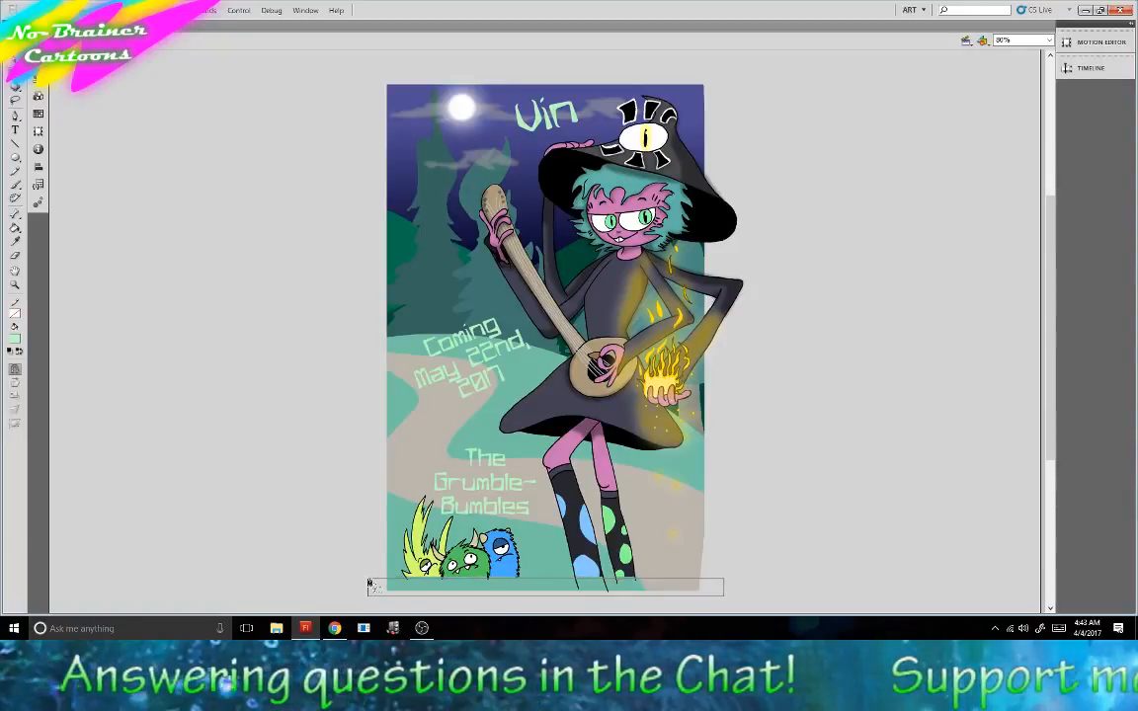
pyautogui.click(371, 585)
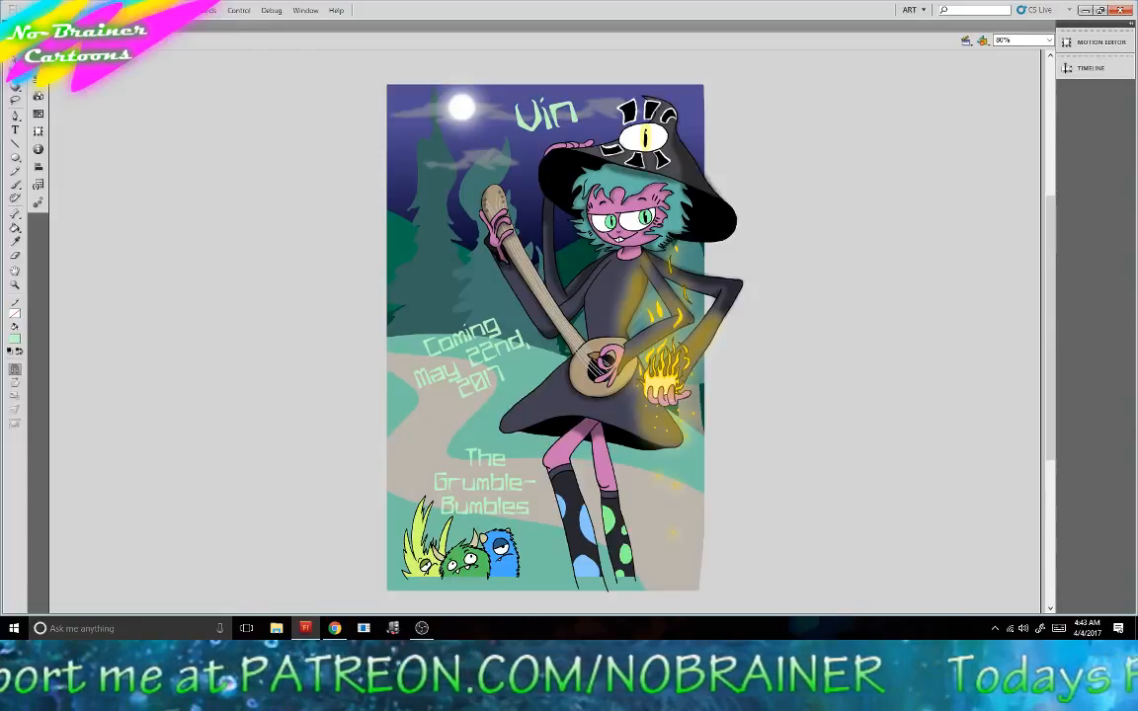
# Import the LOGO2016 image from the Art+2016 pictures folder into the library.
pyautogui.click(15, 10)
pyautogui.moveTo(148, 187)
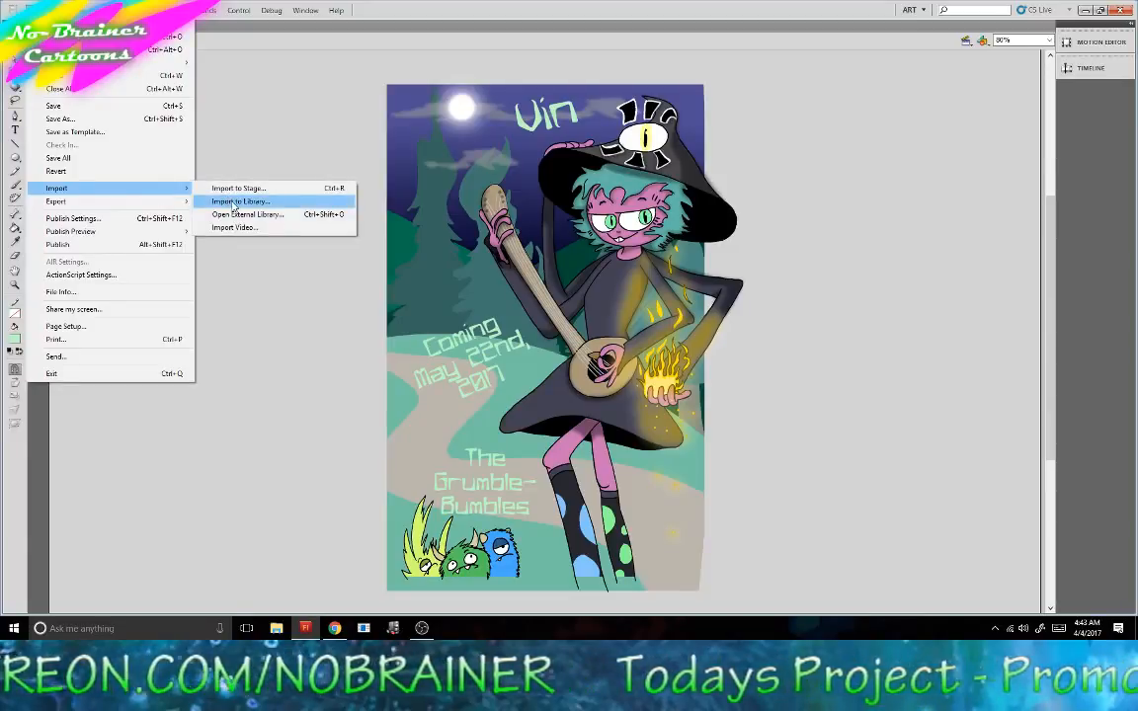
pyautogui.click(234, 203)
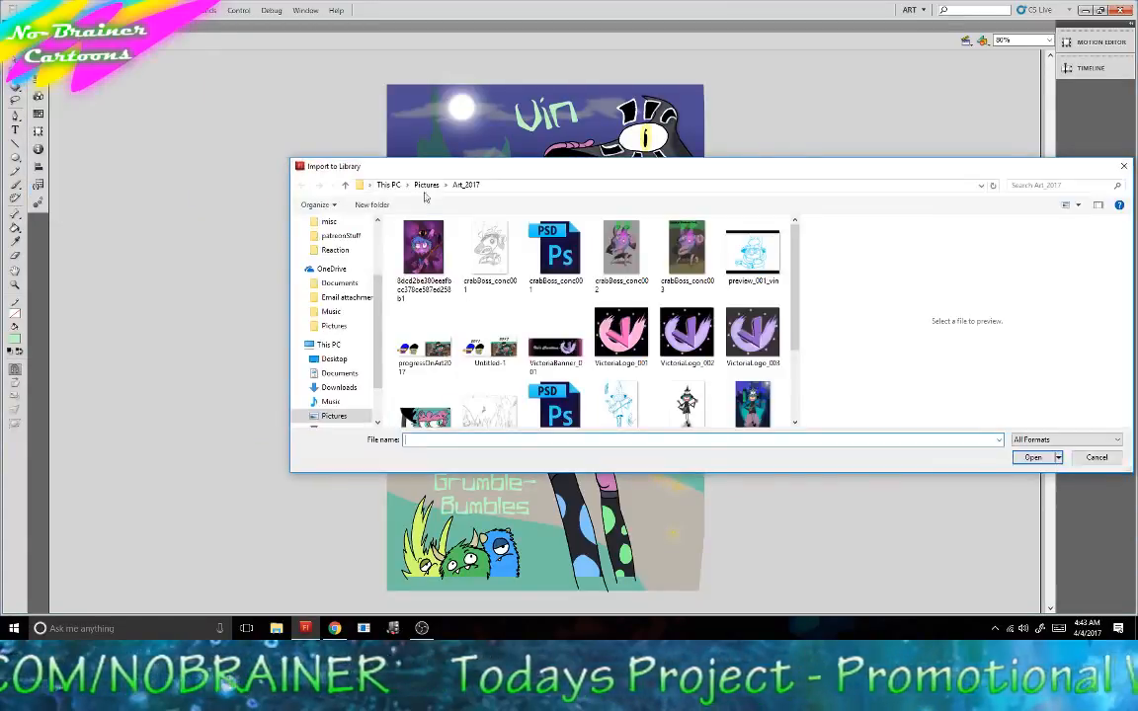
pyautogui.click(426, 187)
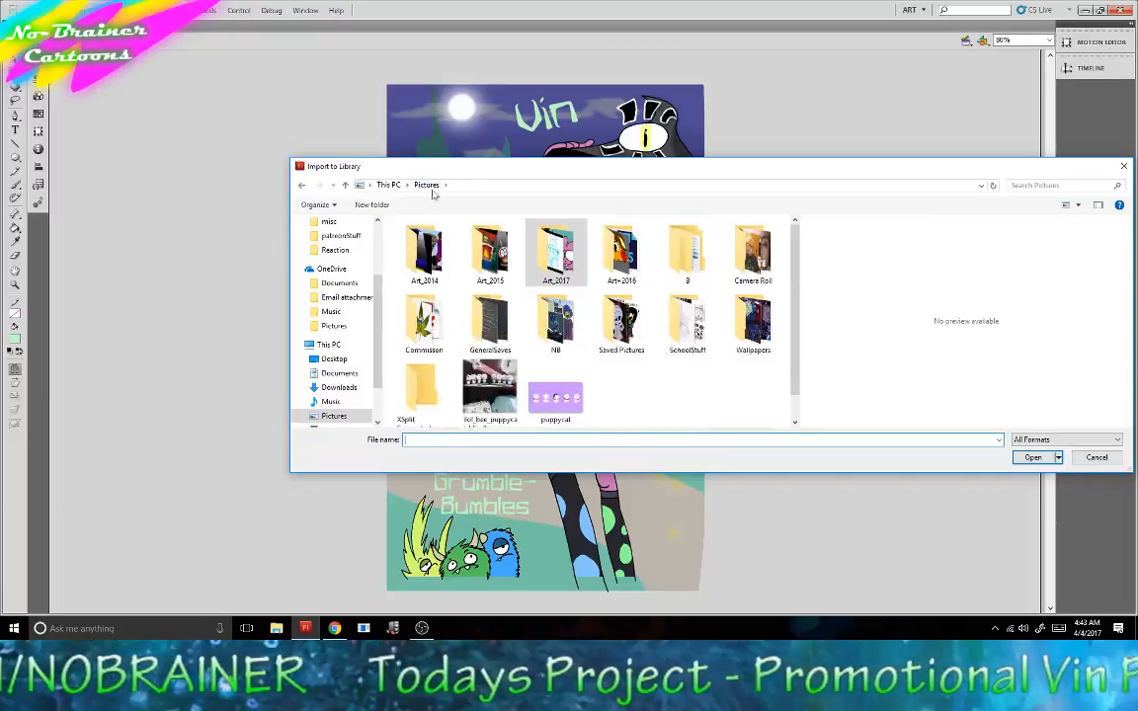
pyautogui.doubleClick(629, 268)
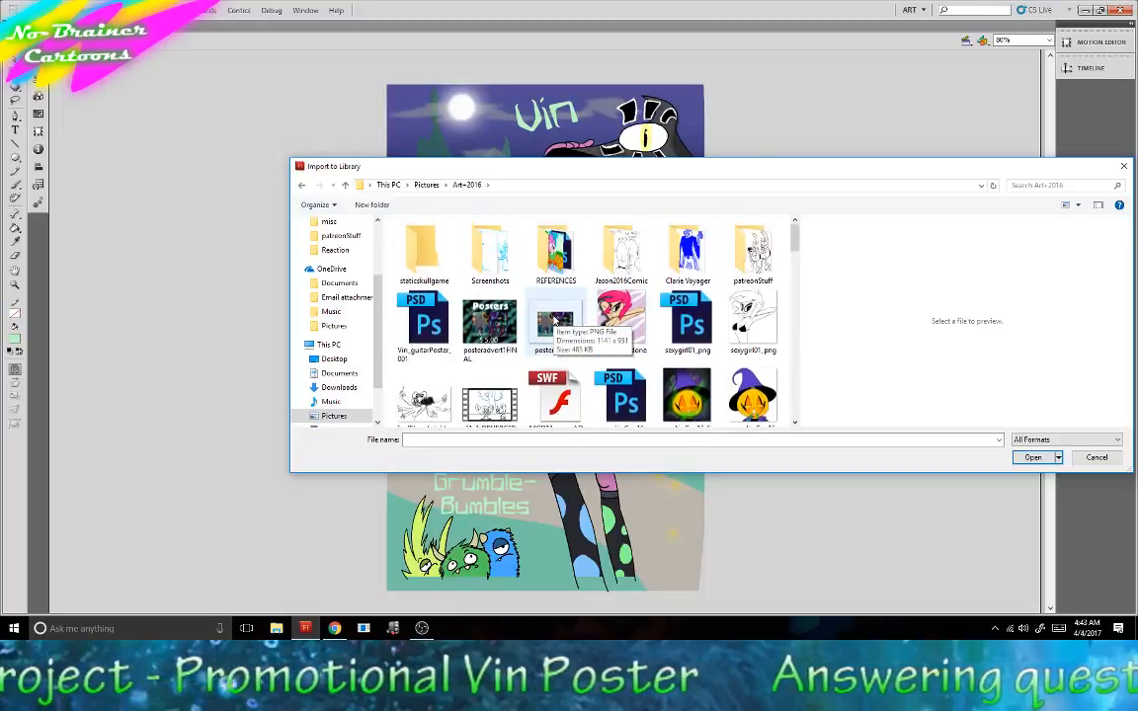
pyautogui.scroll(-10, 555, 321)
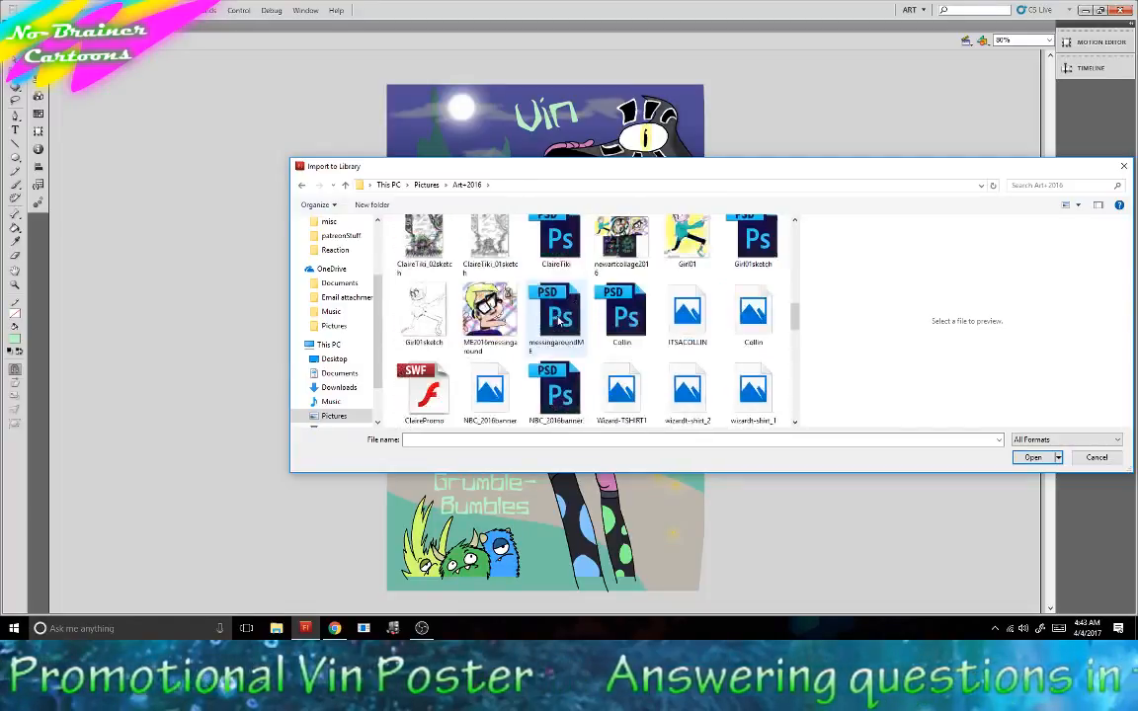
pyautogui.scroll(-3, 560, 321)
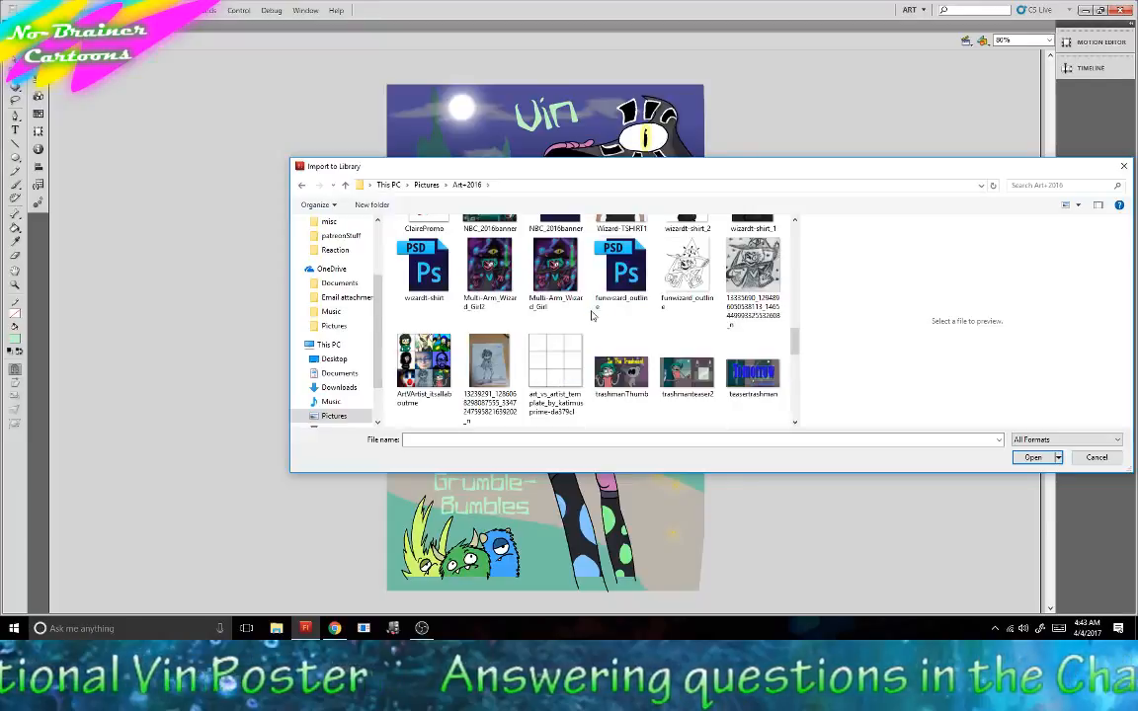
pyautogui.scroll(-1, 590, 316)
pyautogui.scroll(-1, 589, 318)
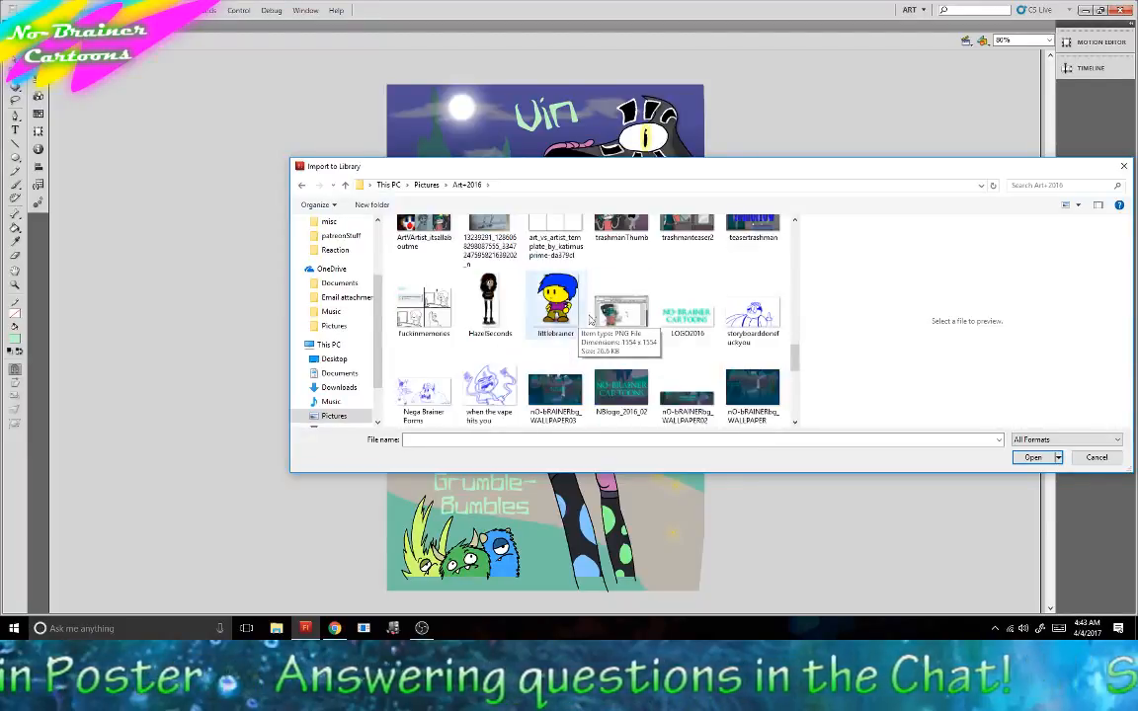
pyautogui.doubleClick(679, 326)
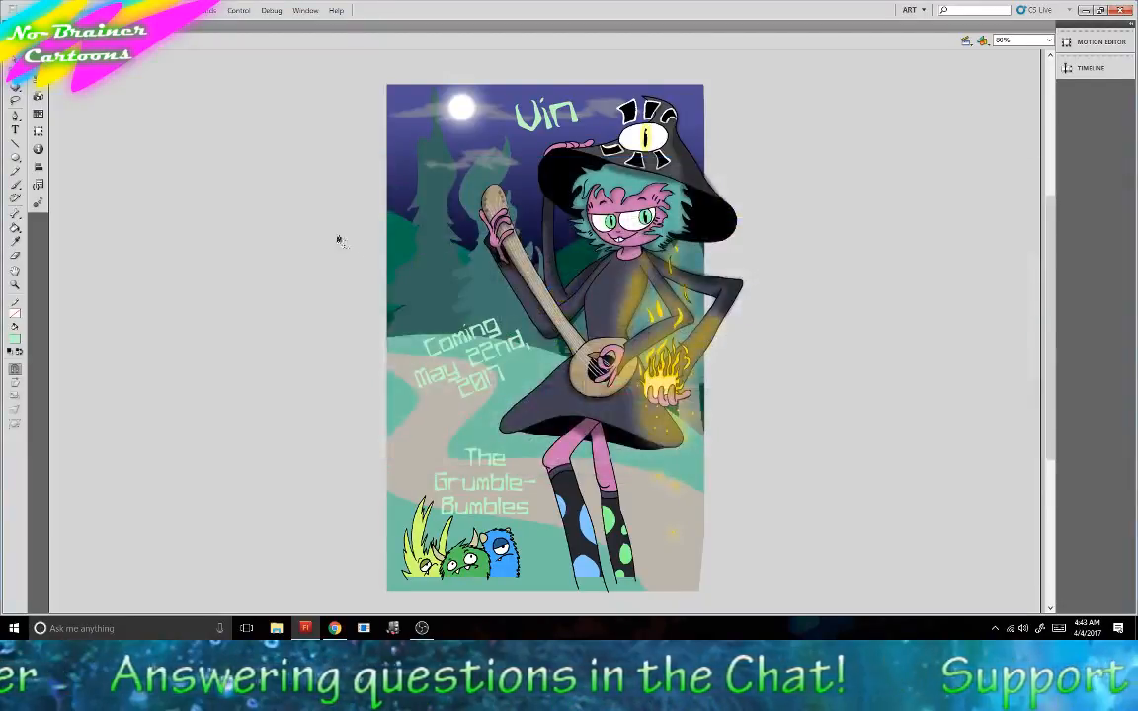
# Place LOGO2016.png from the library onto the stage over the poster's upper half and close the library.
pyautogui.hotkey('ctrl', 'l')
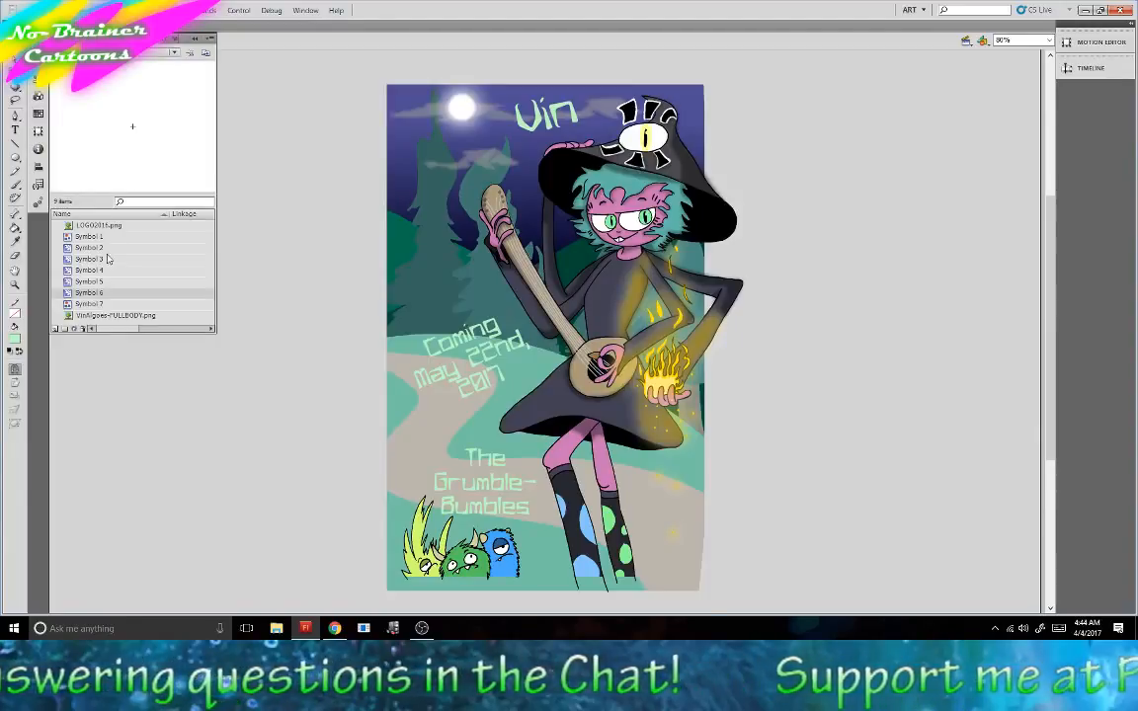
pyautogui.click(117, 226)
pyautogui.moveTo(153, 114); pyautogui.dragTo(425, 209)
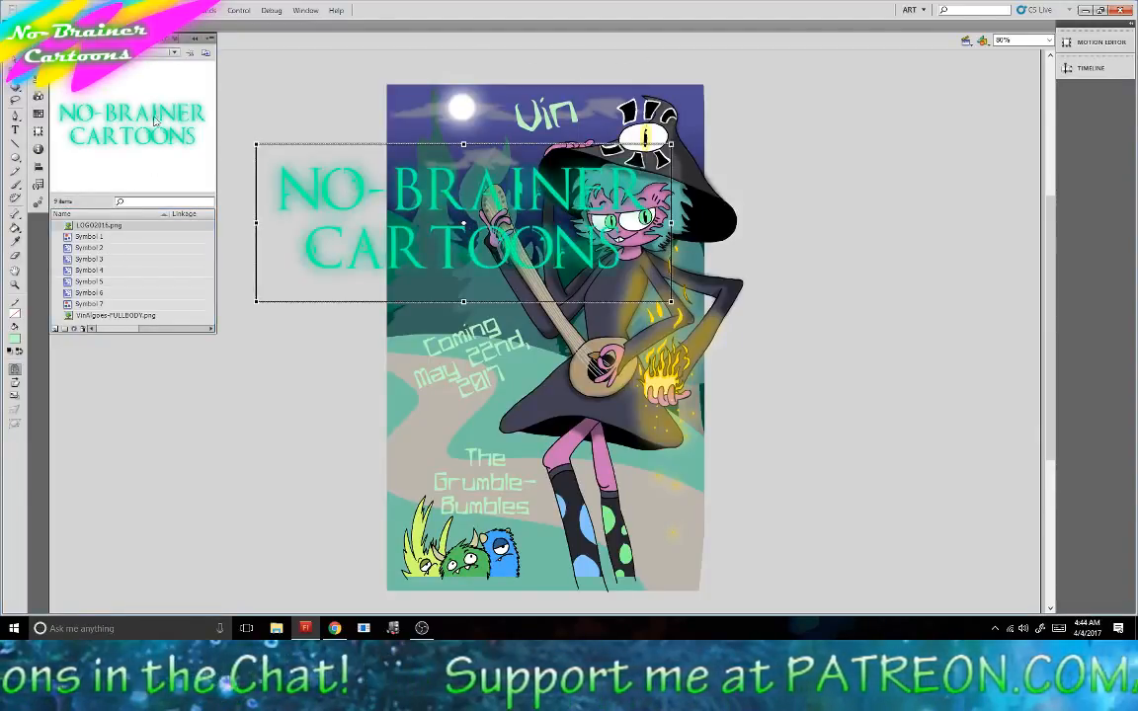
pyautogui.hotkey('ctrl', 'l')
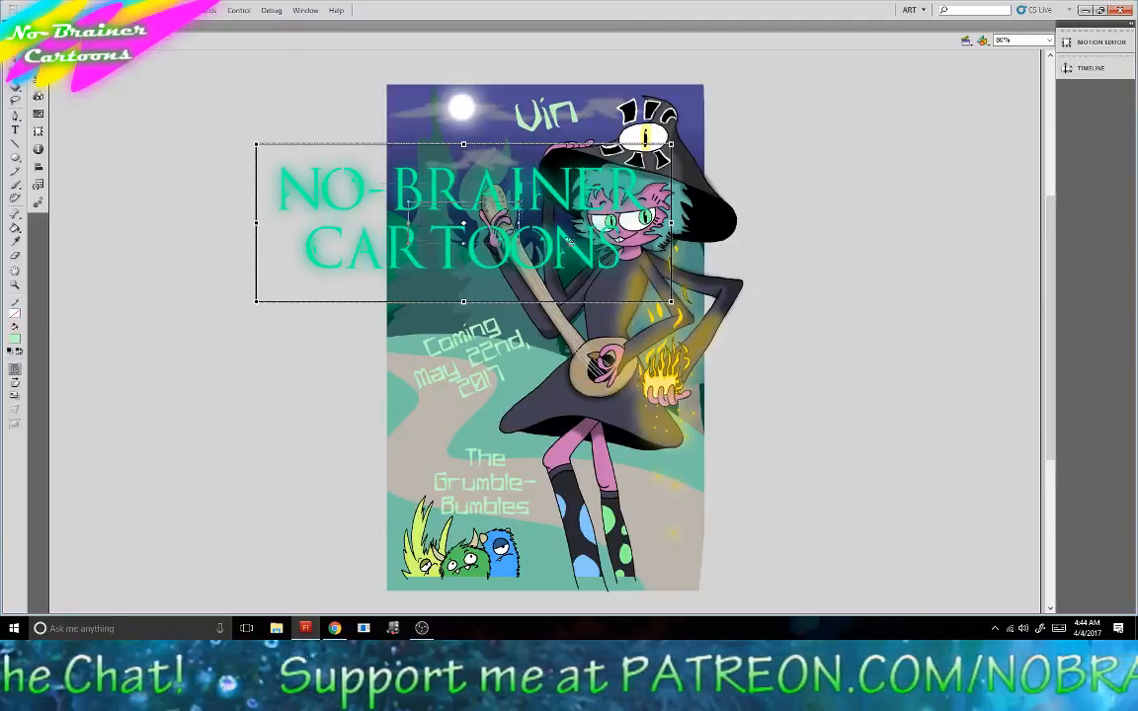